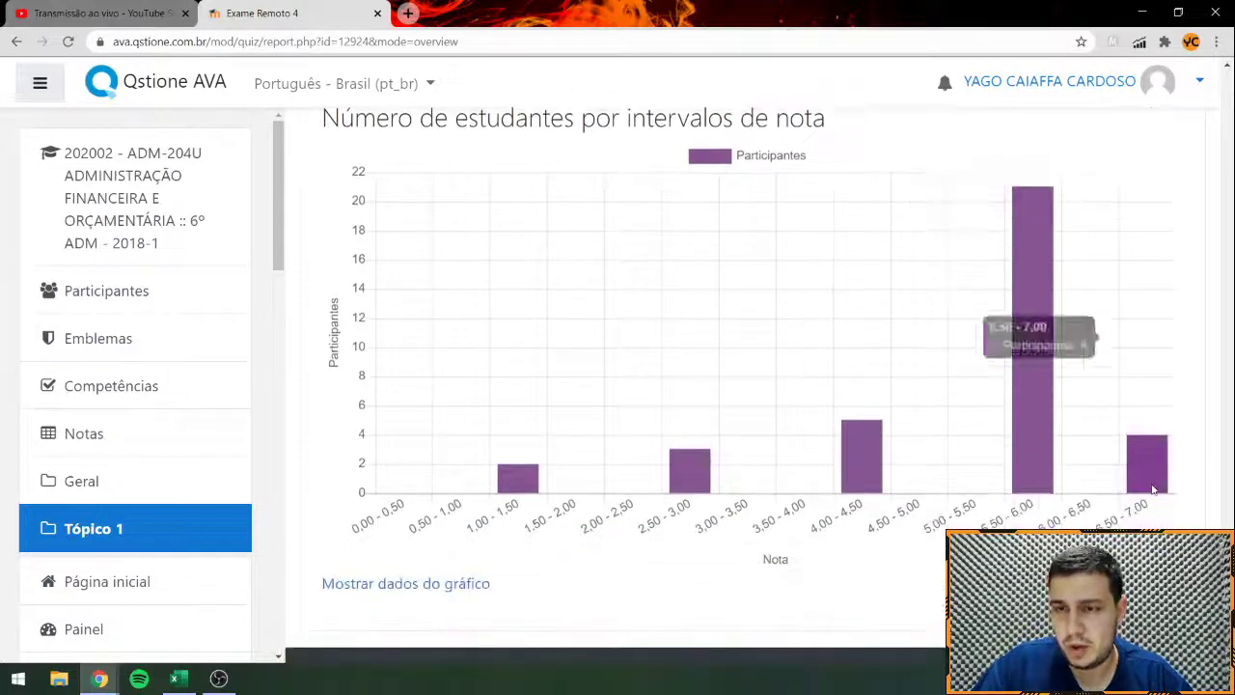
Step: Review the grade-range chart, overall average and report options in the Exame Remoto 4 grades report
scroll(1119, 458, up, 2)
scroll(974, 174, down, 1)
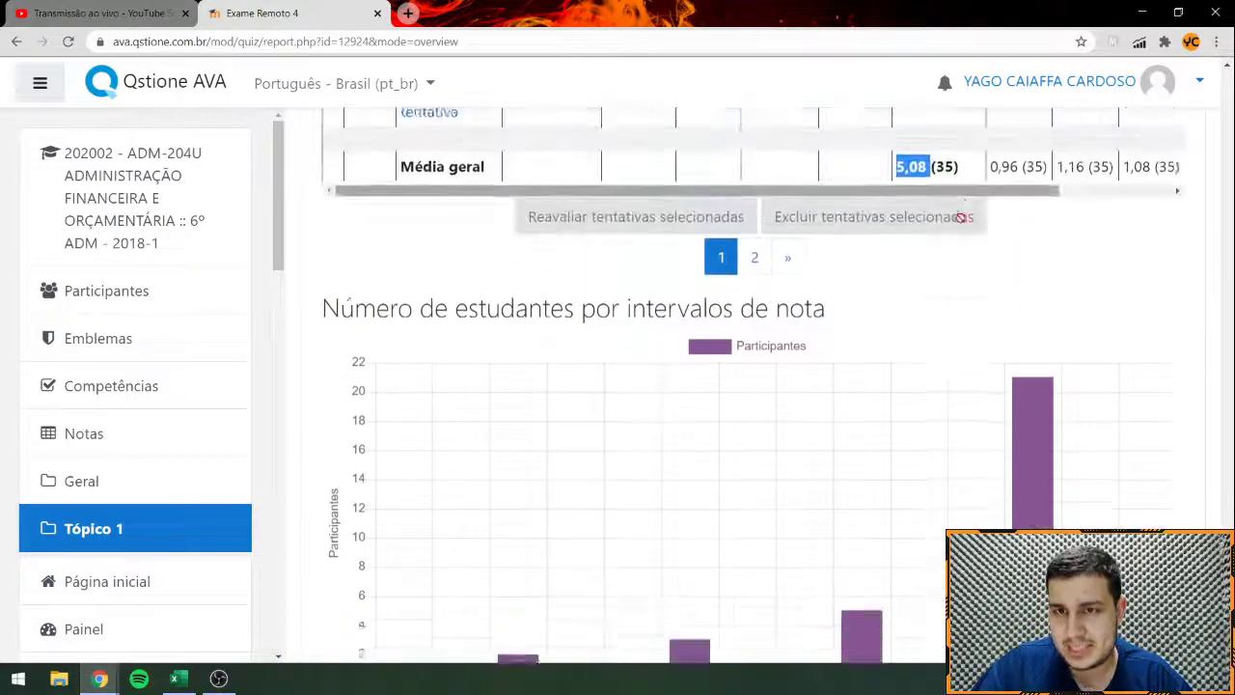
scroll(964, 193, up, 1)
scroll(1032, 341, down, 2)
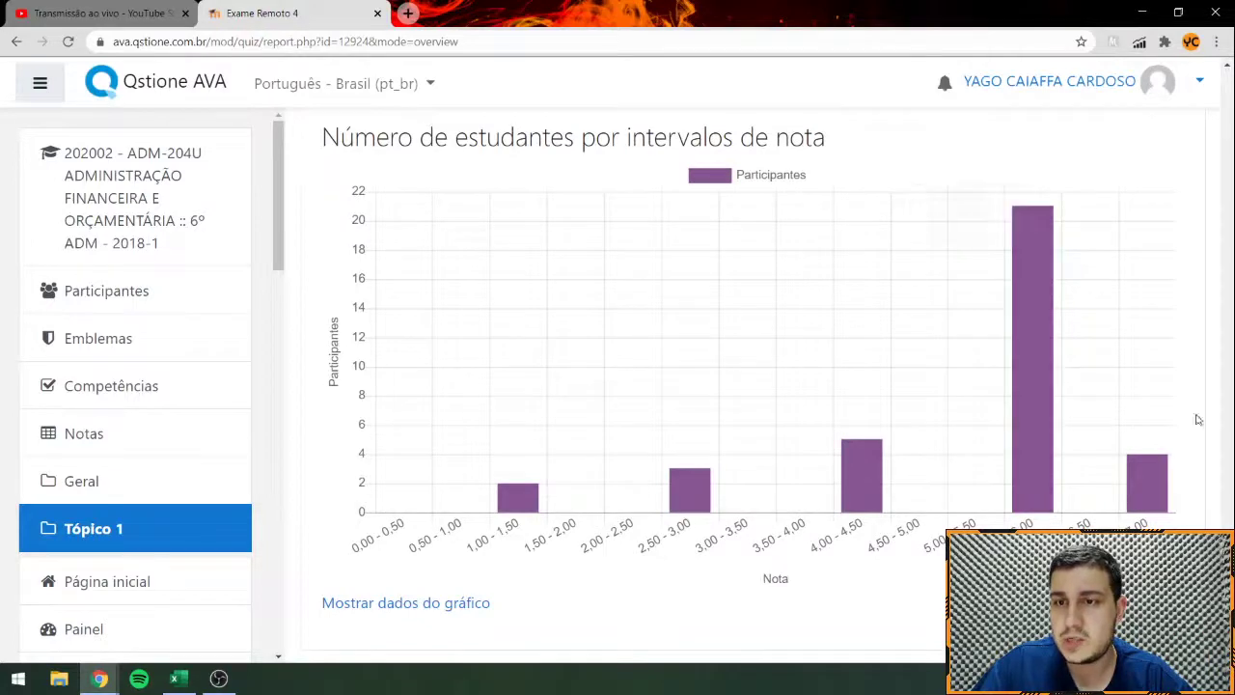
scroll(1080, 457, up, 10)
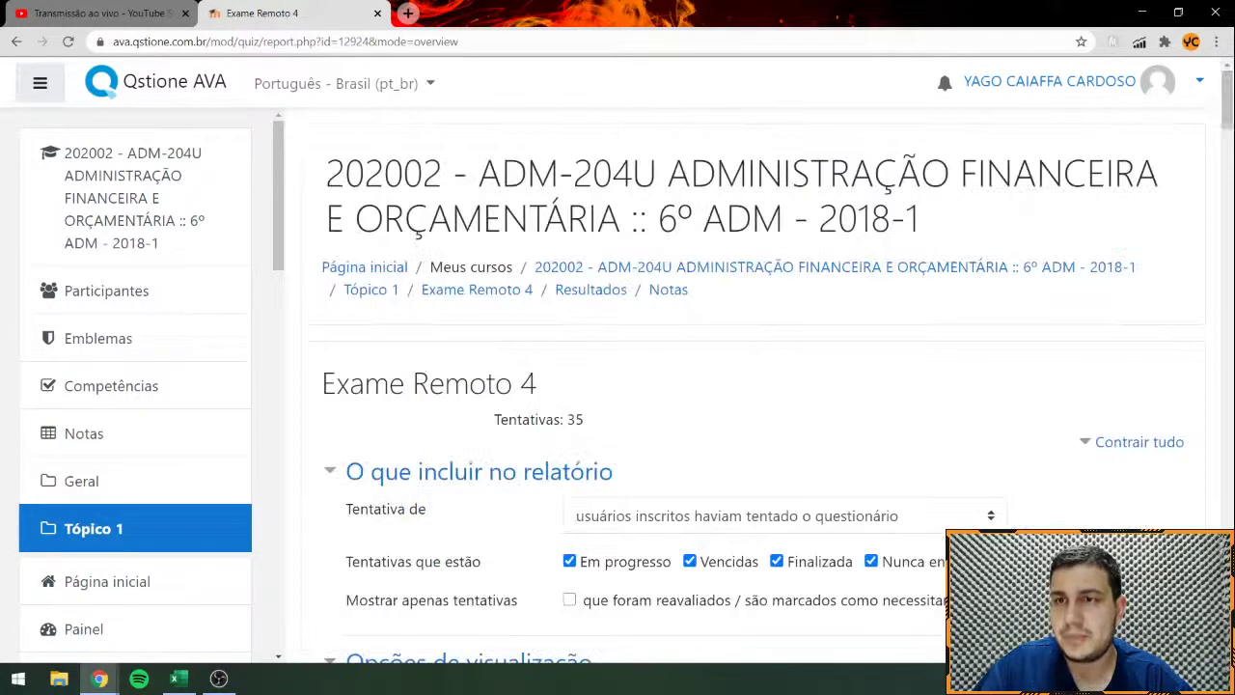
scroll(1094, 386, down, 1)
scroll(1025, 344, up, 2)
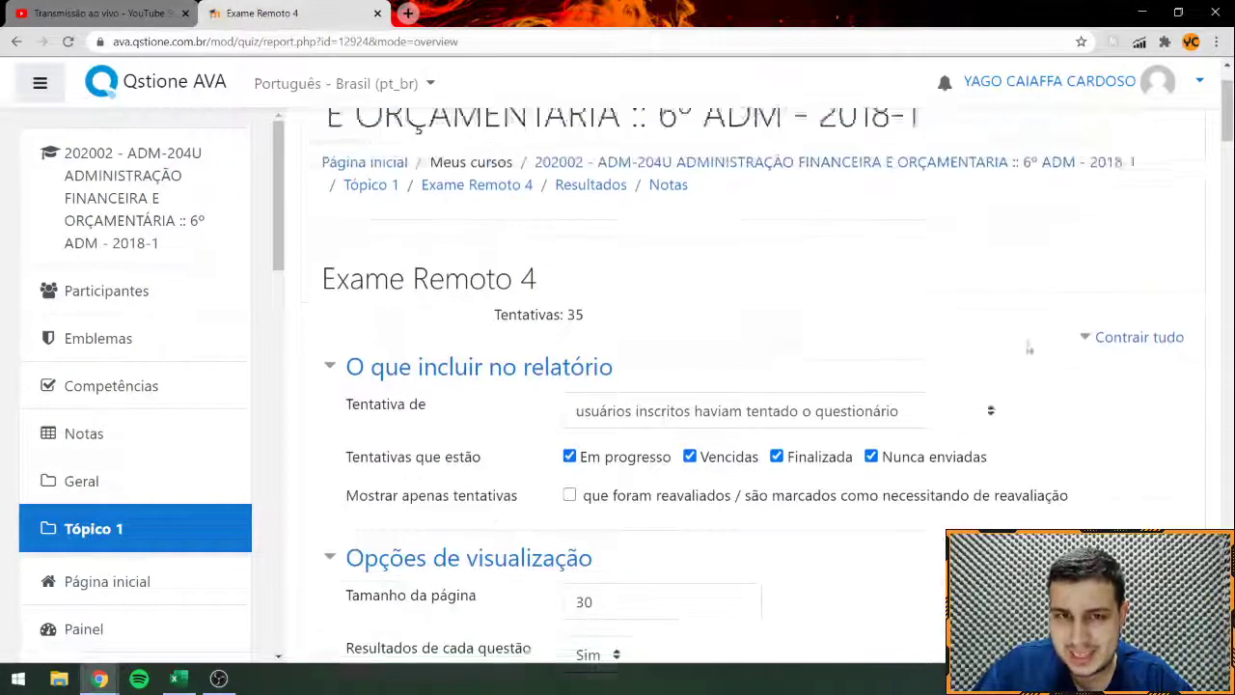
Step: Return to the Exame Remoto 4 quiz page and open its statistics report
right_click(660, 360)
click(707, 376)
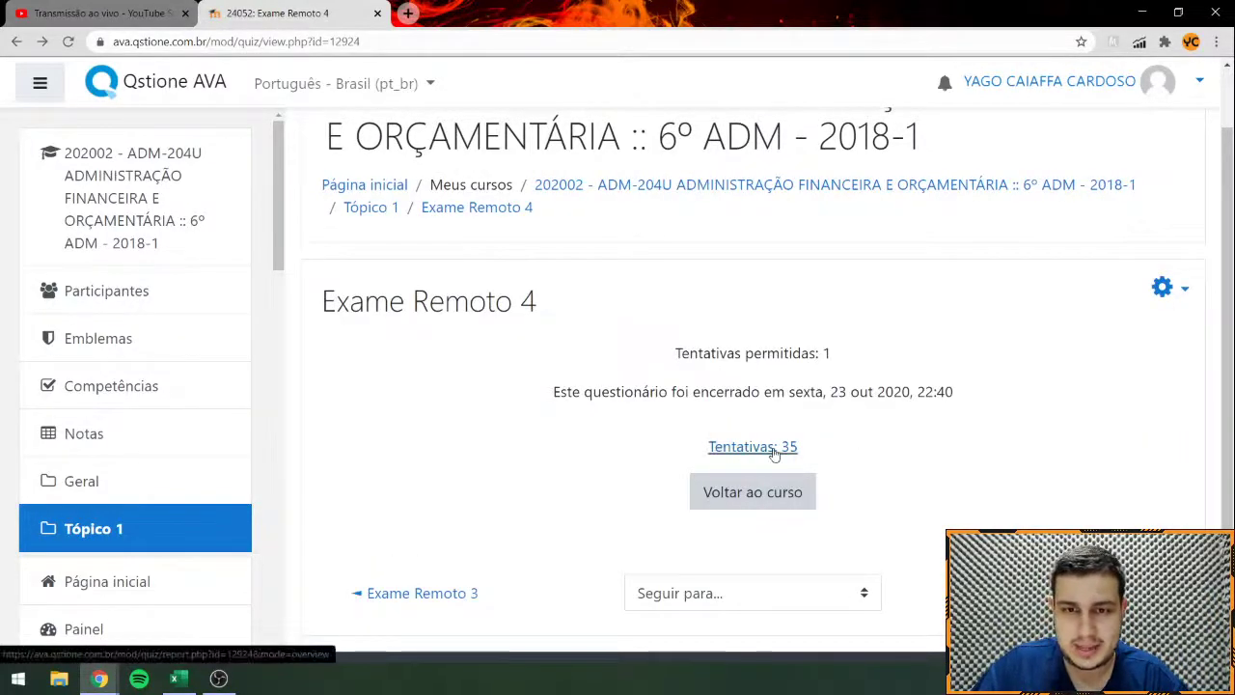
click(1183, 292)
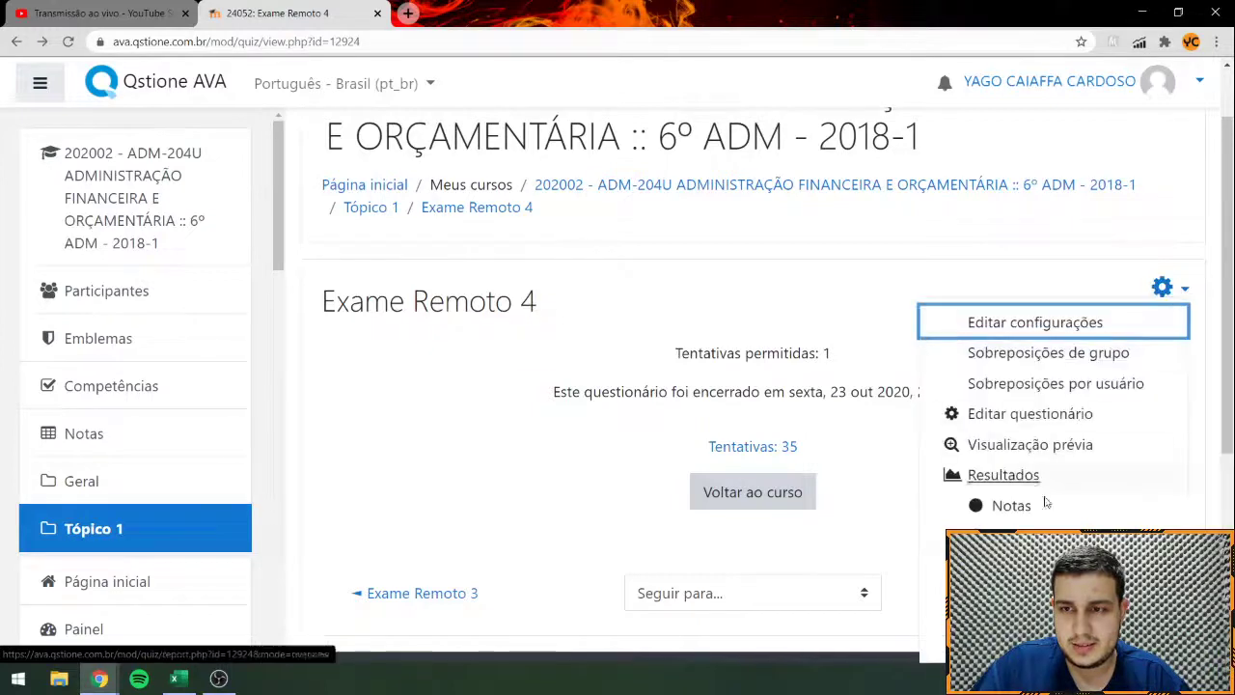
click(1008, 535)
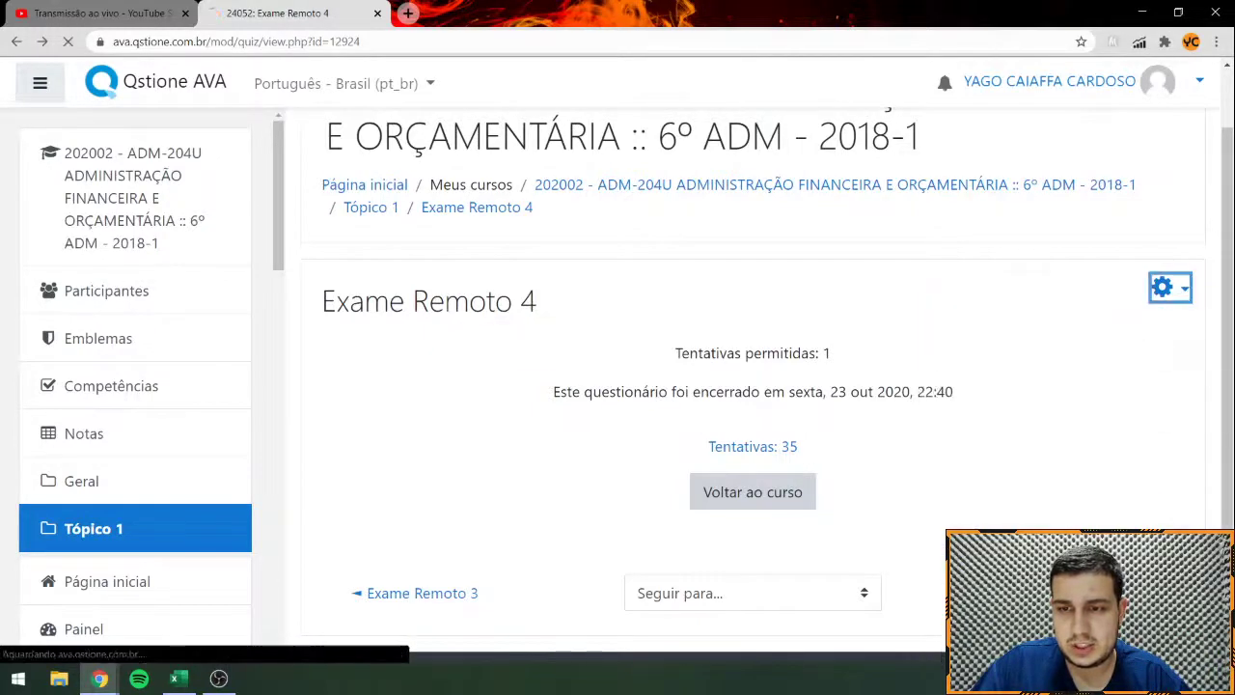
Step: Open the detailed statistics for random question 1 in the quiz structure analysis
scroll(829, 398, down, 2)
scroll(828, 398, down, 15)
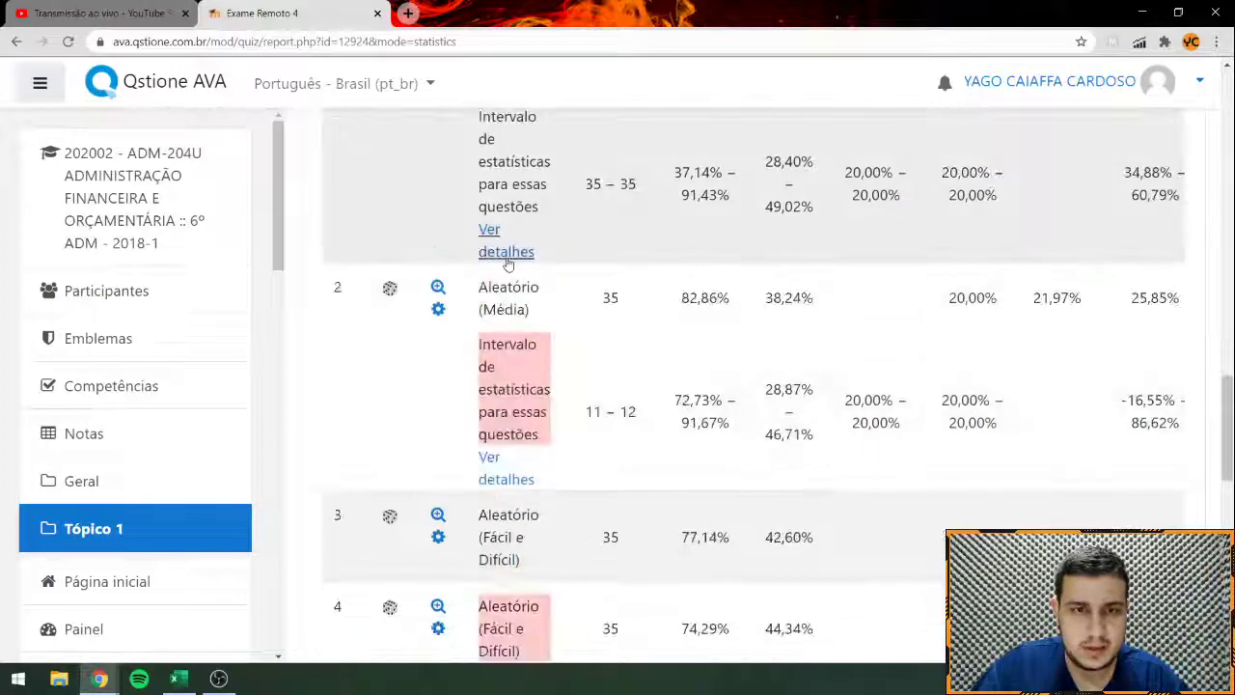
click(506, 263)
Step: Open the question SIGA | Questão 33185 and show its statement with the balance sheet
scroll(592, 314, down, 7)
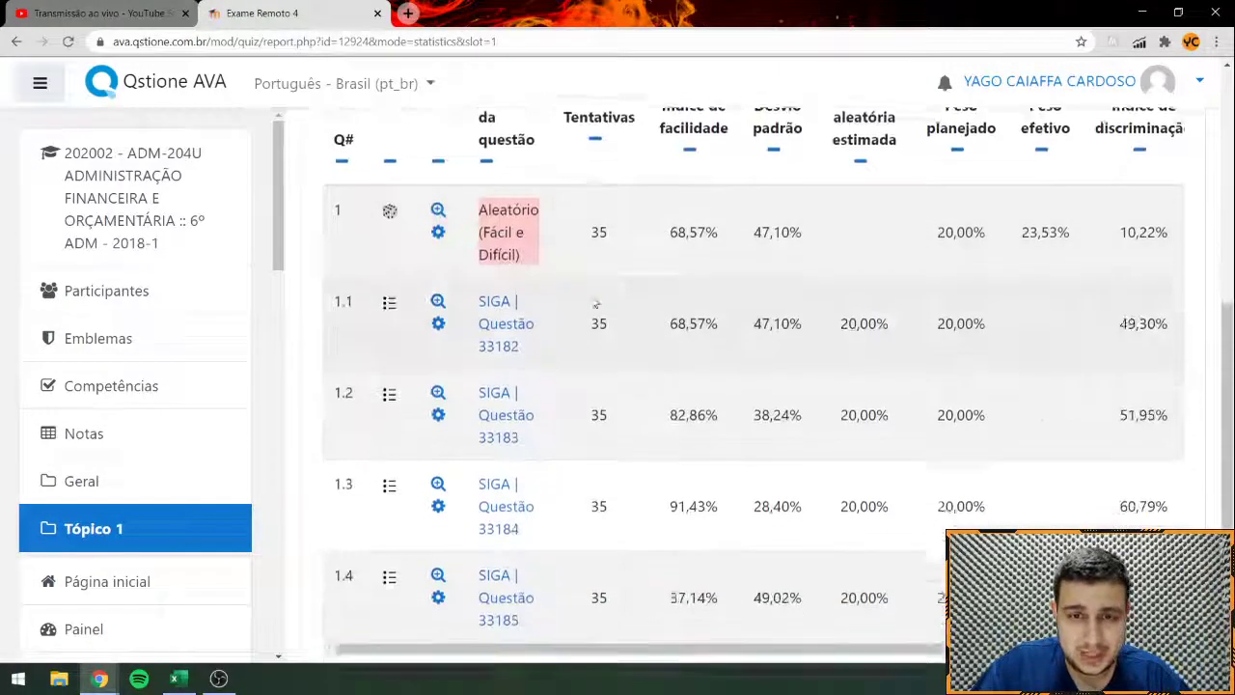
double_click(693, 449)
click(498, 460)
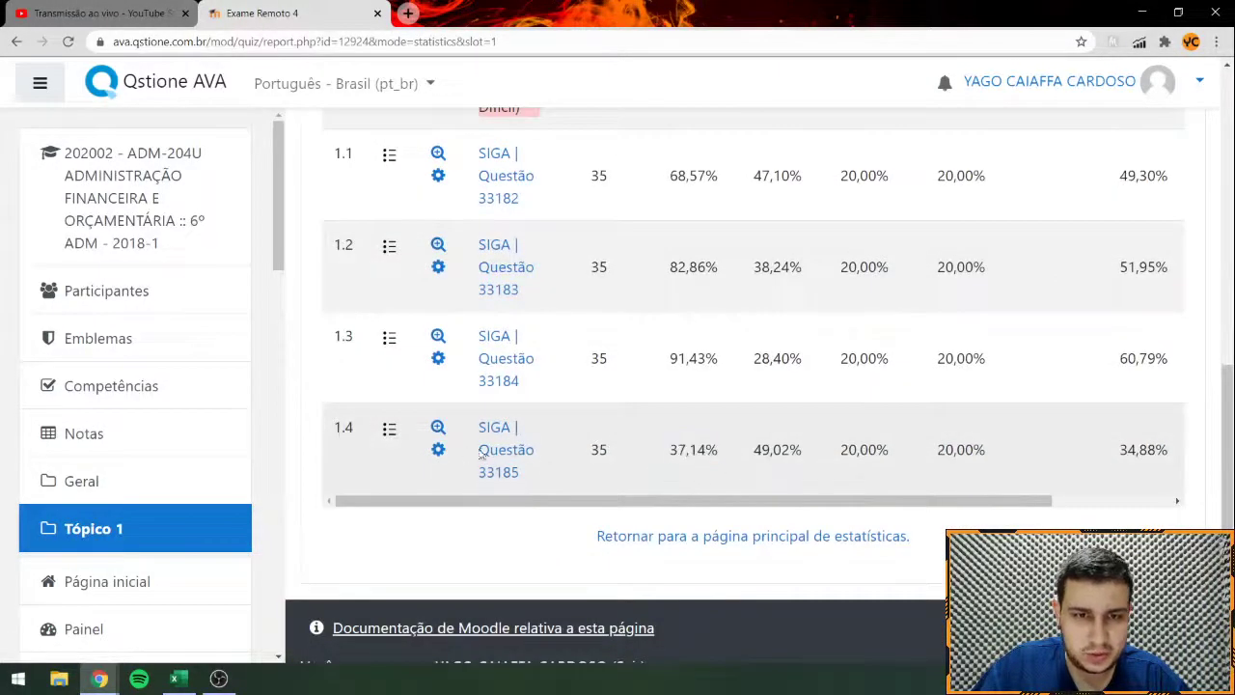
scroll(557, 460, down, 6)
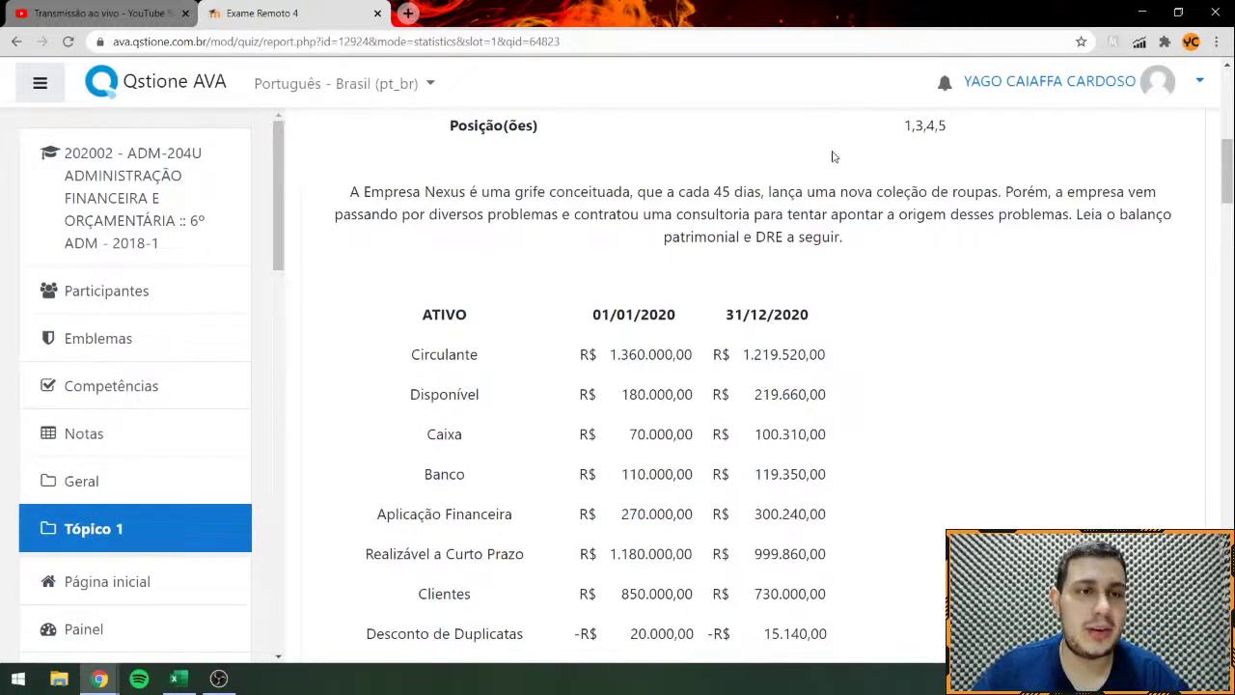
Step: Open the ESTUDO DIRIGIDO #4 PDF from the Administração Financeira e Orçamentária folder and look through it
click(100, 678)
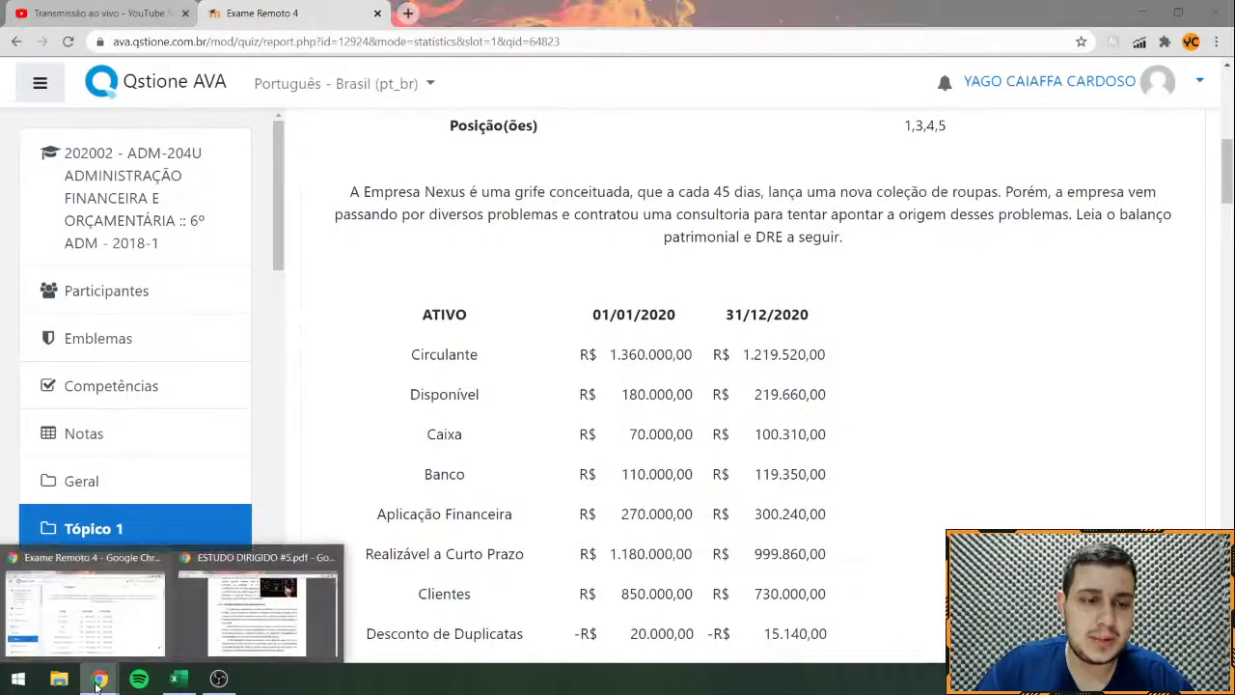
right_click(62, 680)
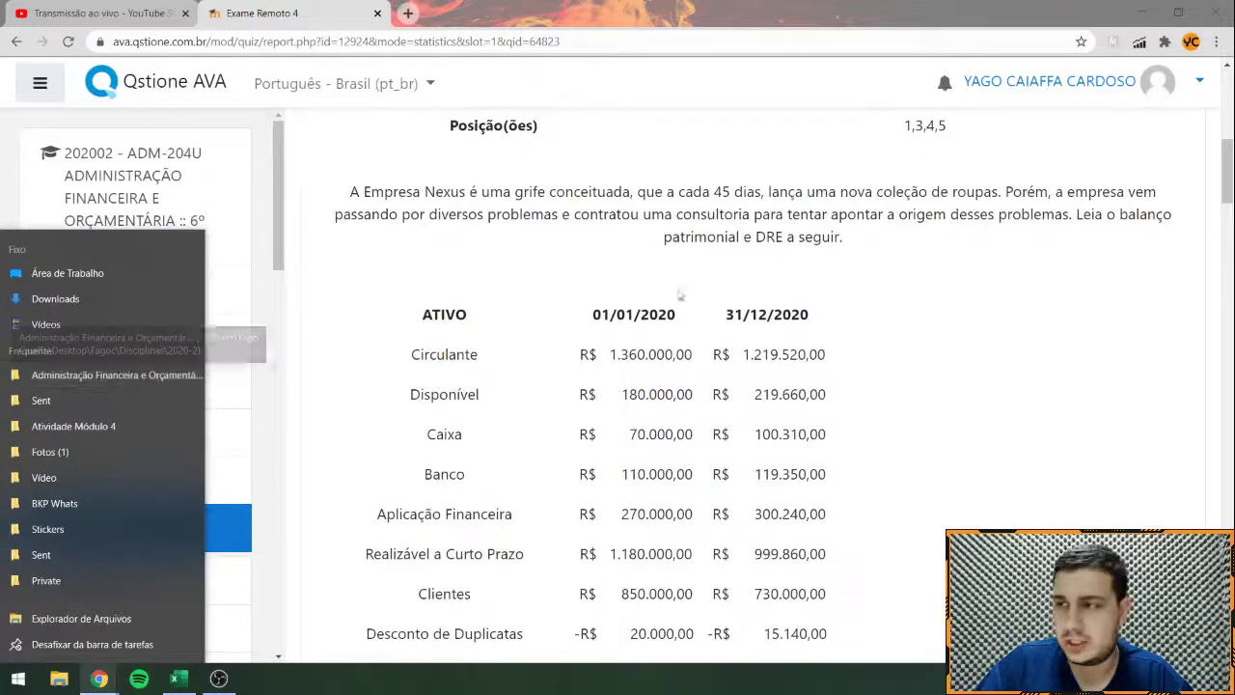
click(116, 375)
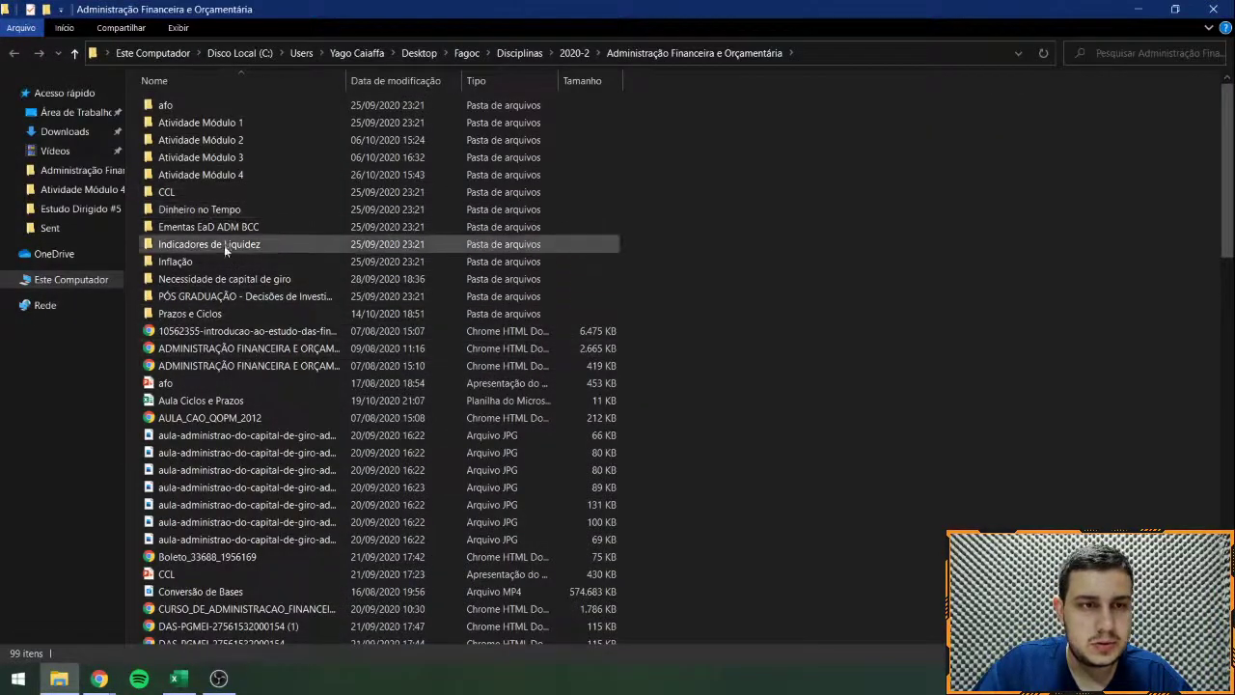
scroll(251, 306, down, 10)
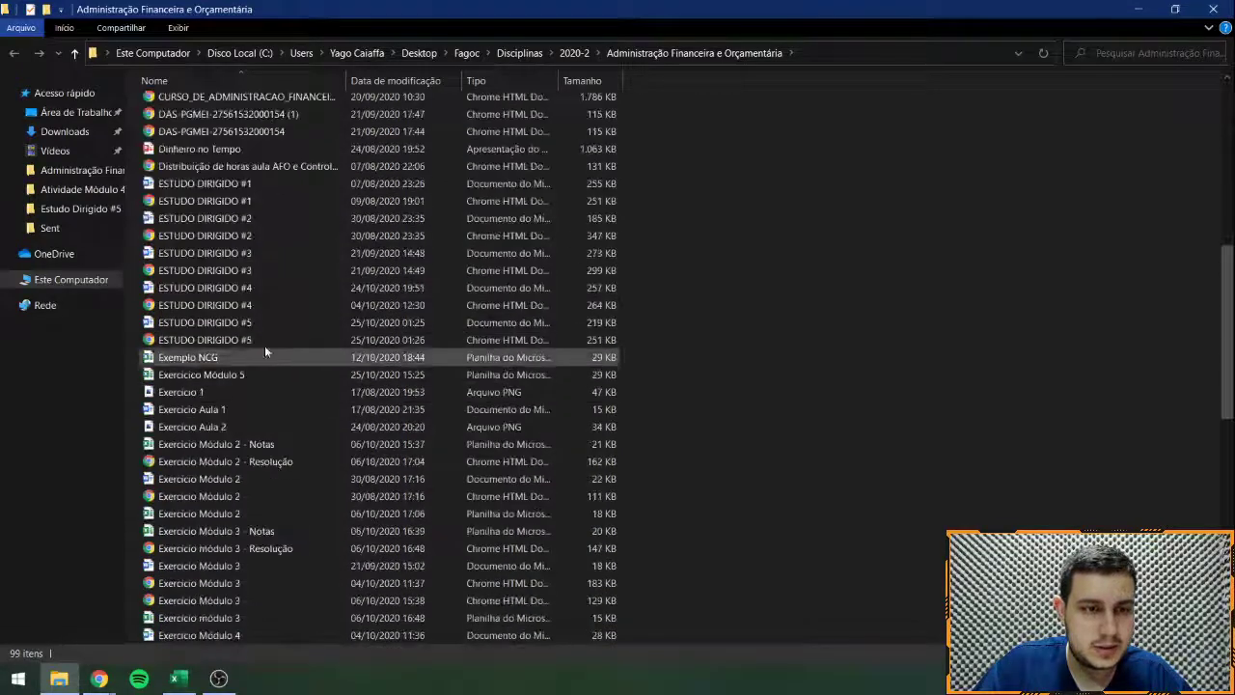
double_click(228, 307)
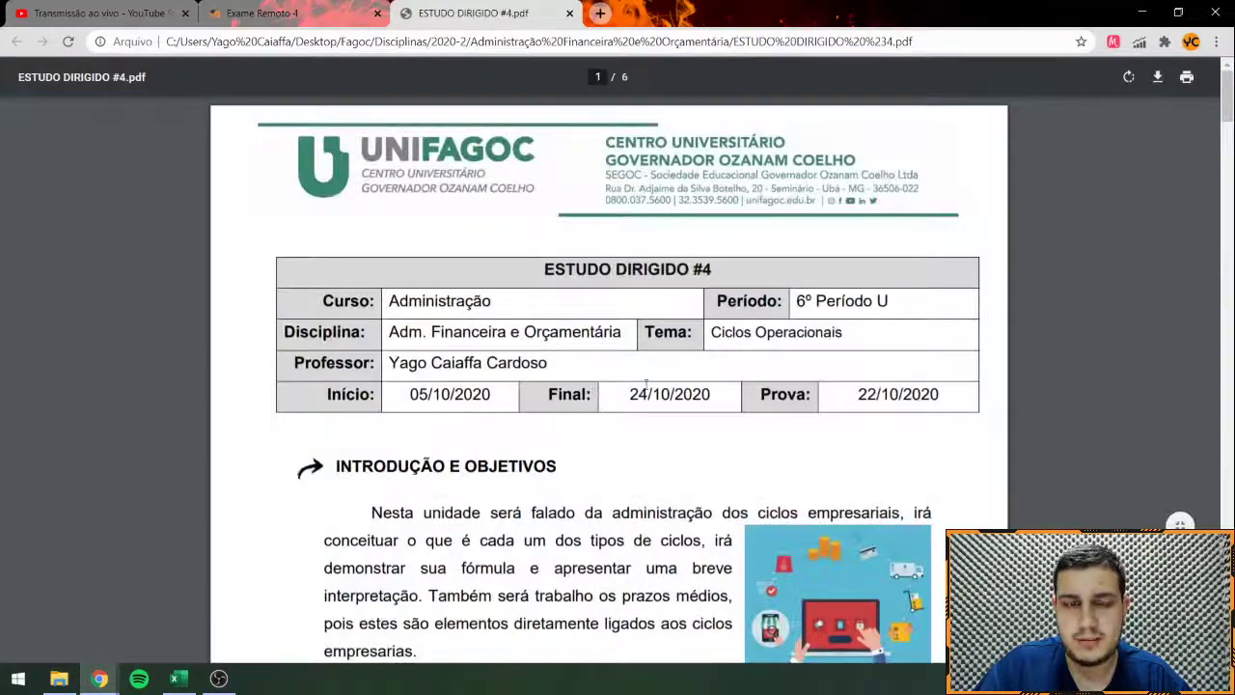
scroll(646, 381, down, 5)
Step: Return to the Exame Remoto 4 question and examine the ATIVO table of its balance sheet
click(279, 9)
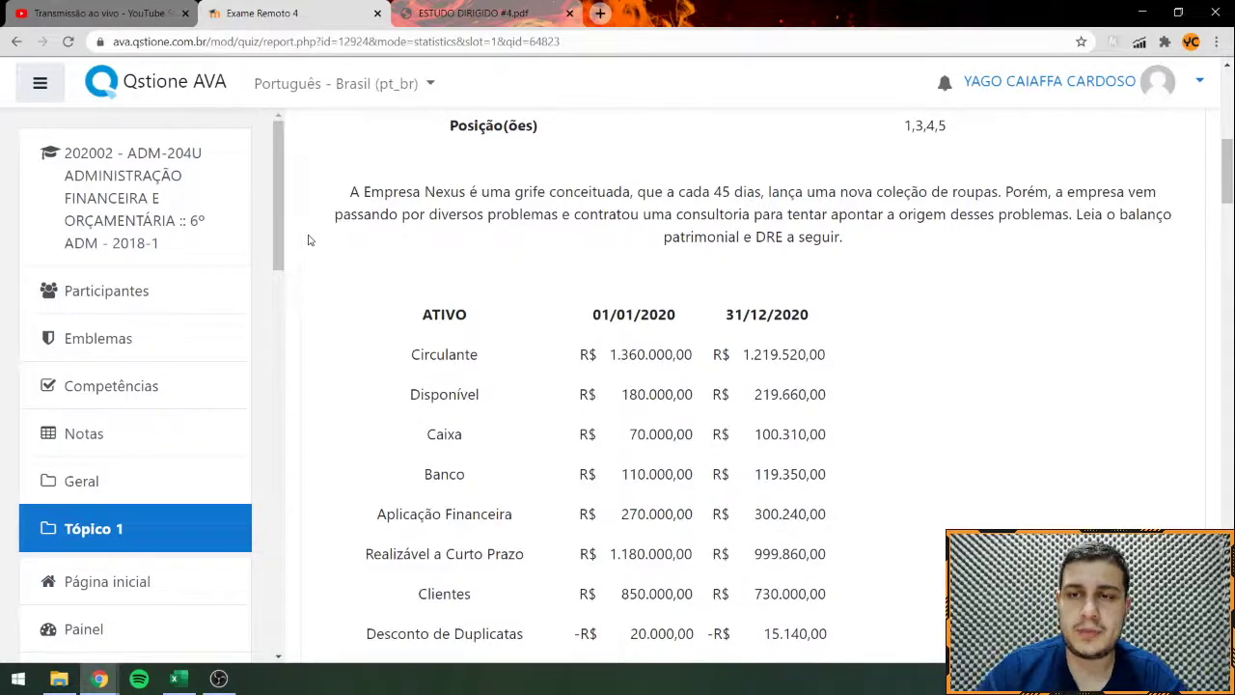
scroll(720, 294, down, 1)
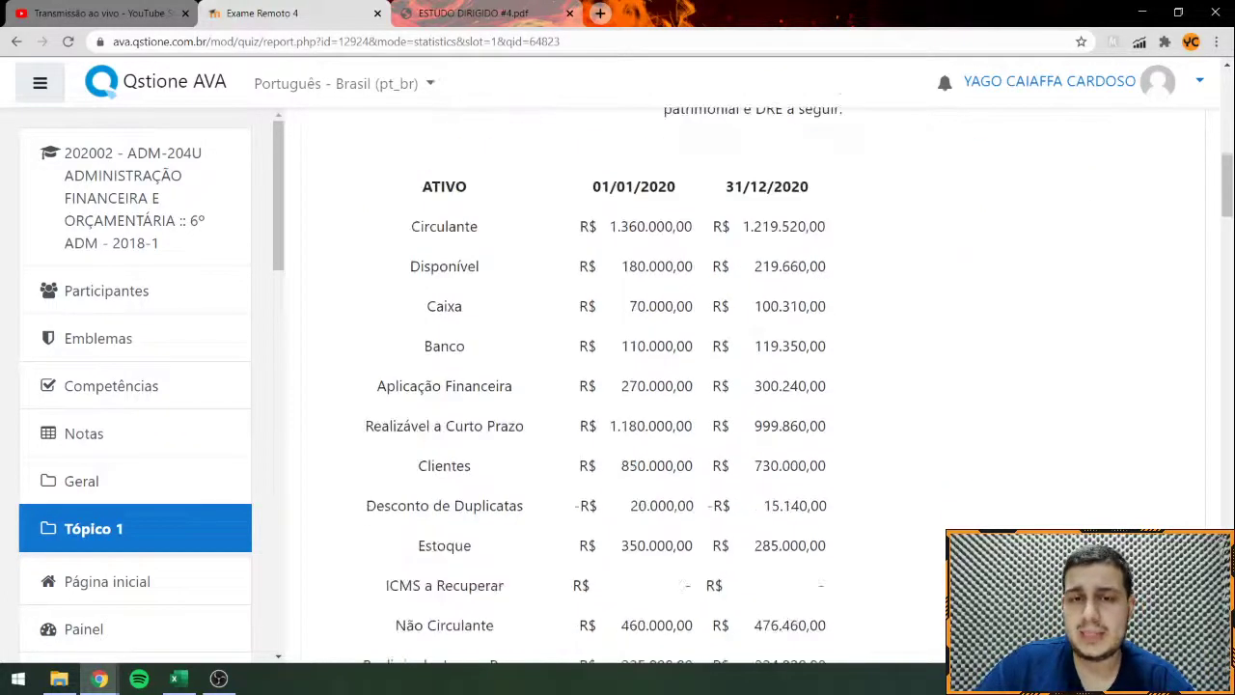
scroll(709, 288, down, 1)
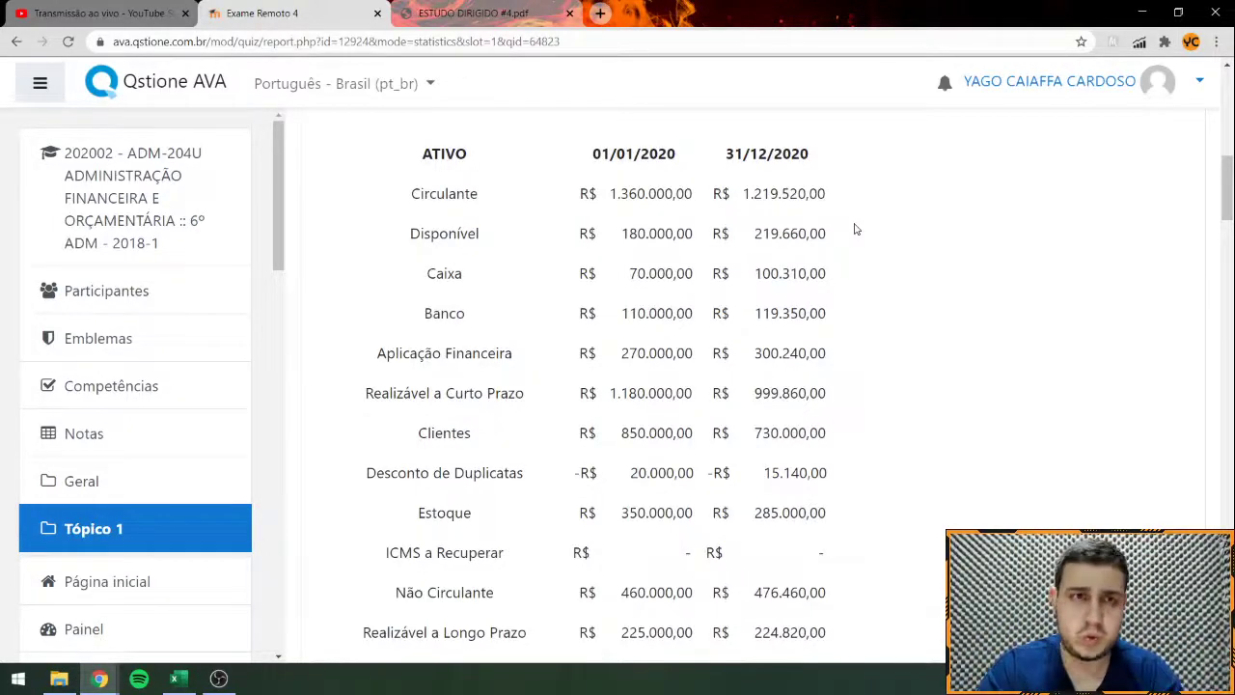
Step: Move the YouTube live stream tab out into its own window and return to the exam question
drag(97, 12, 1220, 43)
key(super+Down)
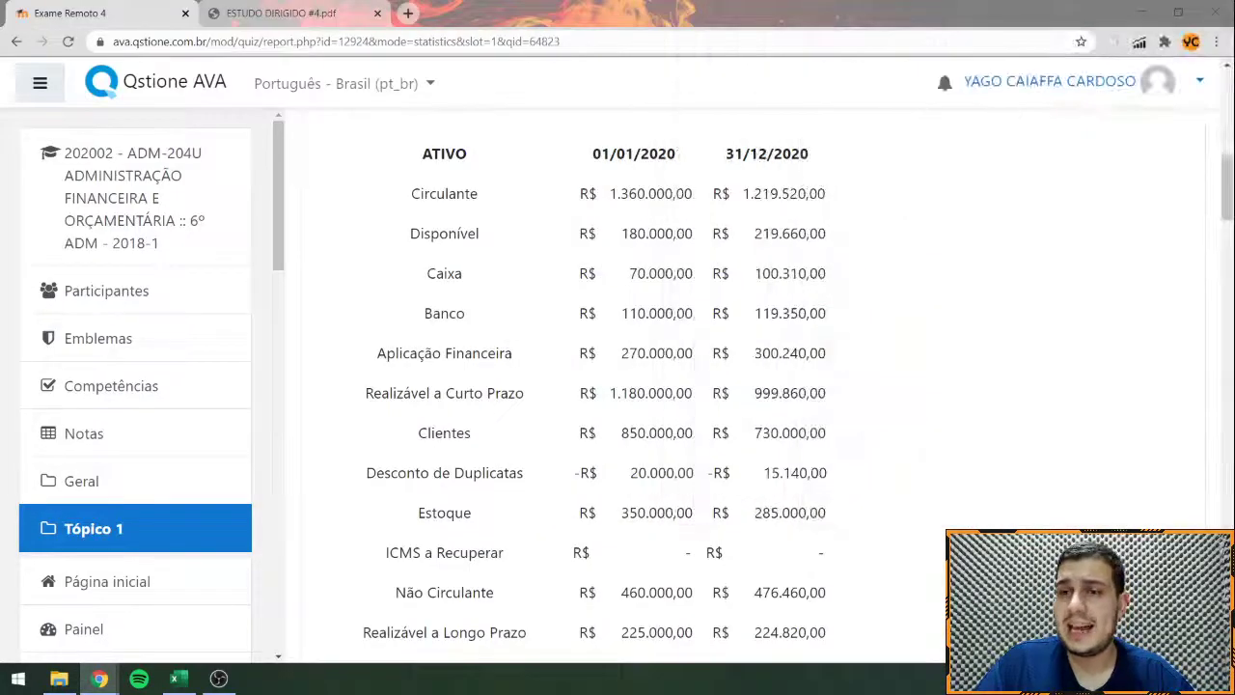
key(alt+Tab)
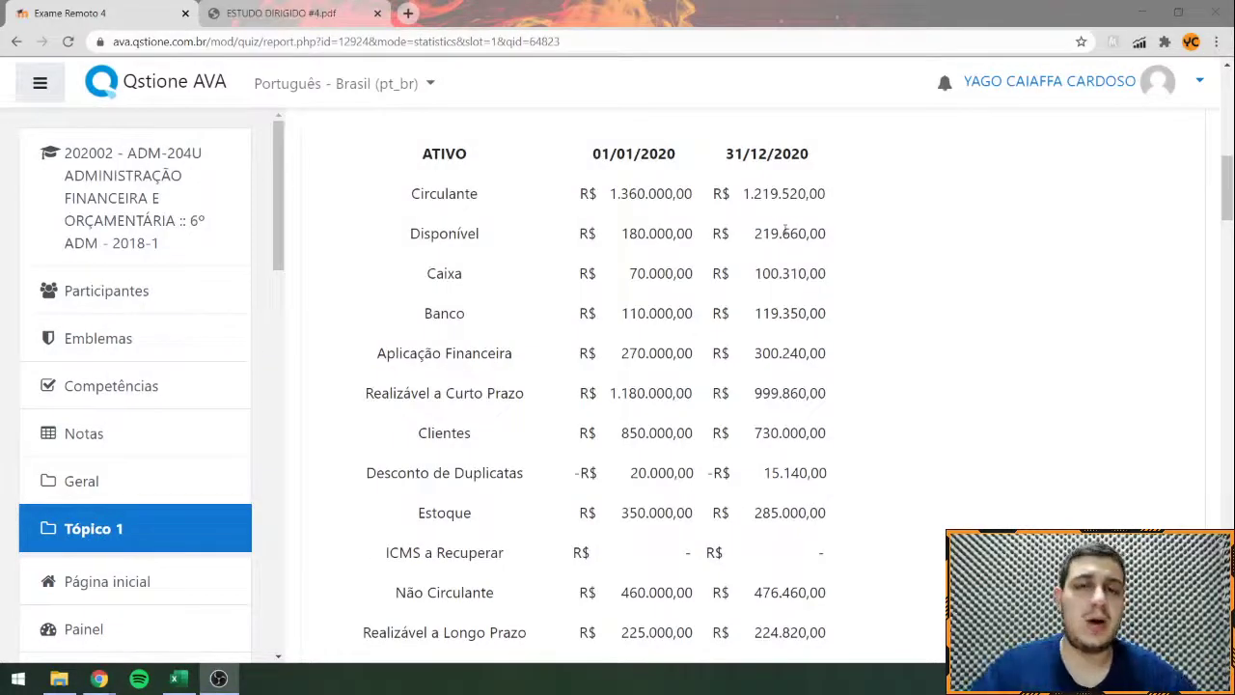
key(alt+Tab)
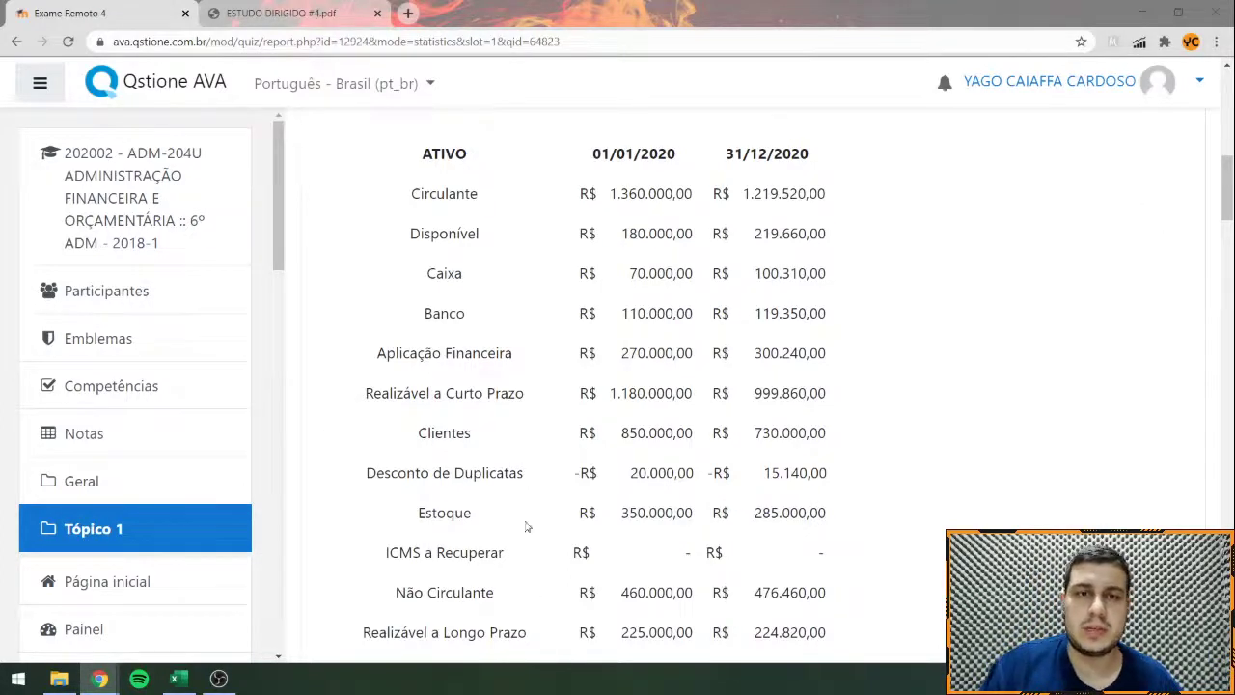
drag(540, 239, 665, 274)
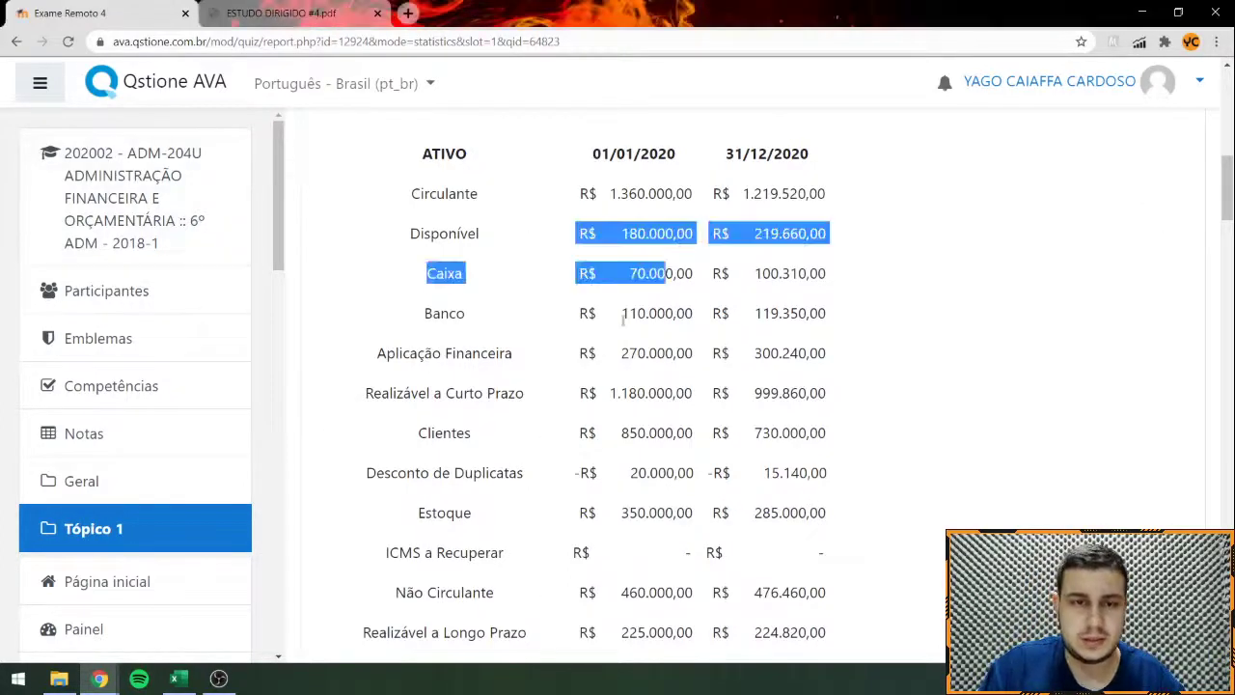
Step: Switch to the blank Excel workbook, maximize it and enter the labels PME, PMP and PMR in A1:A3
click(179, 678)
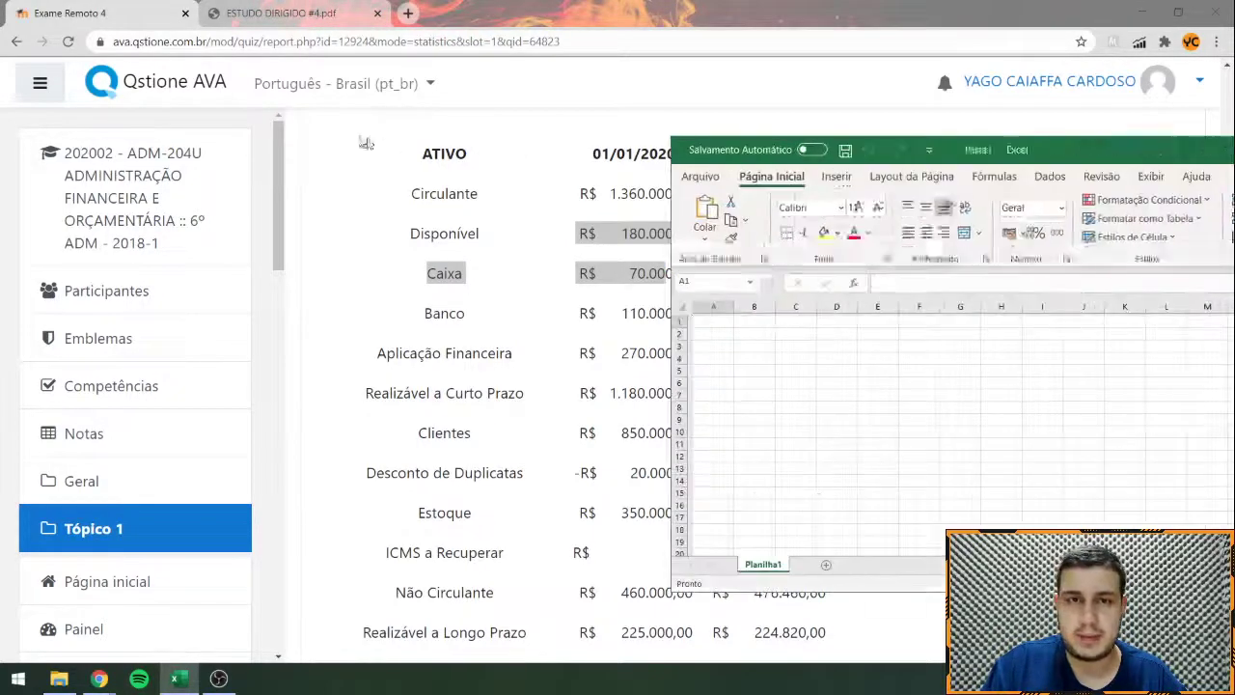
drag(1186, 140, 714, 2)
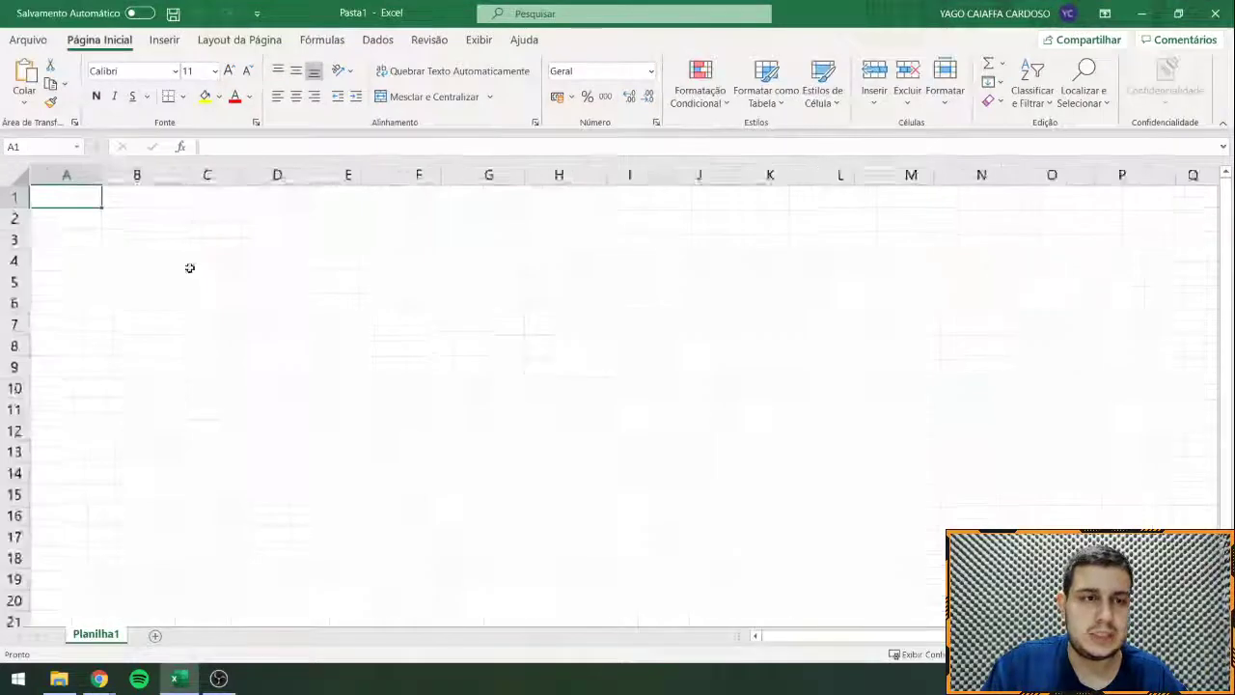
text(PME)
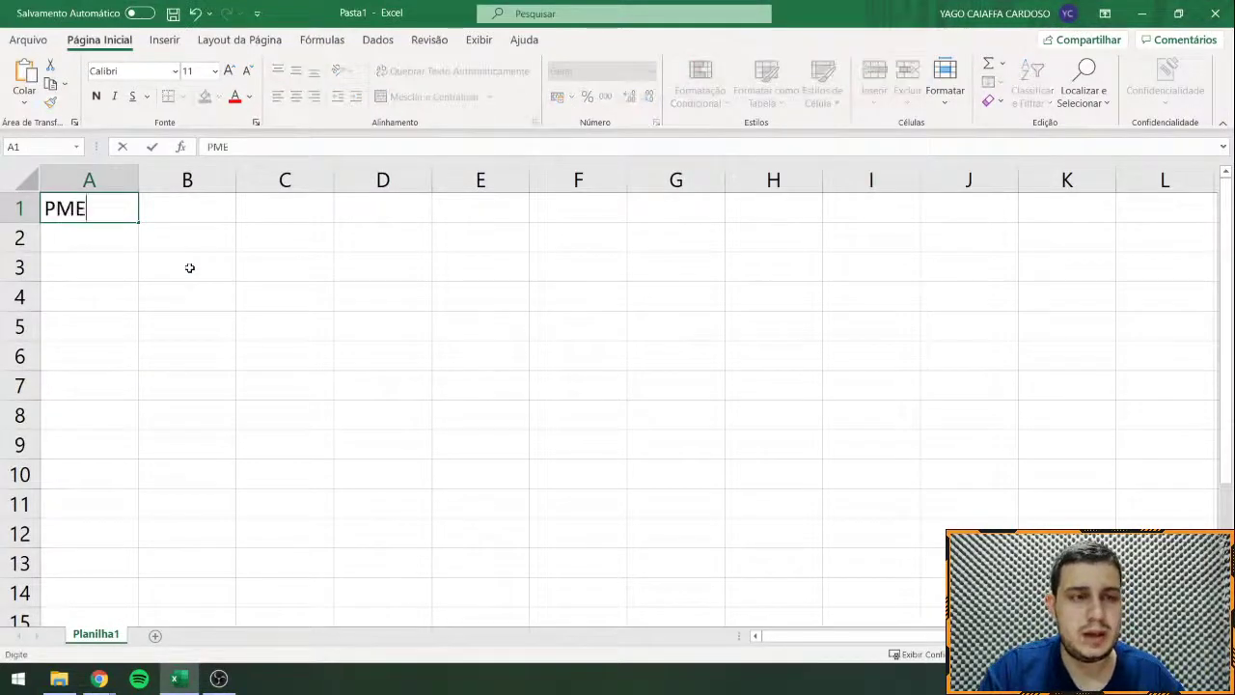
key(Return)
text(PMP)
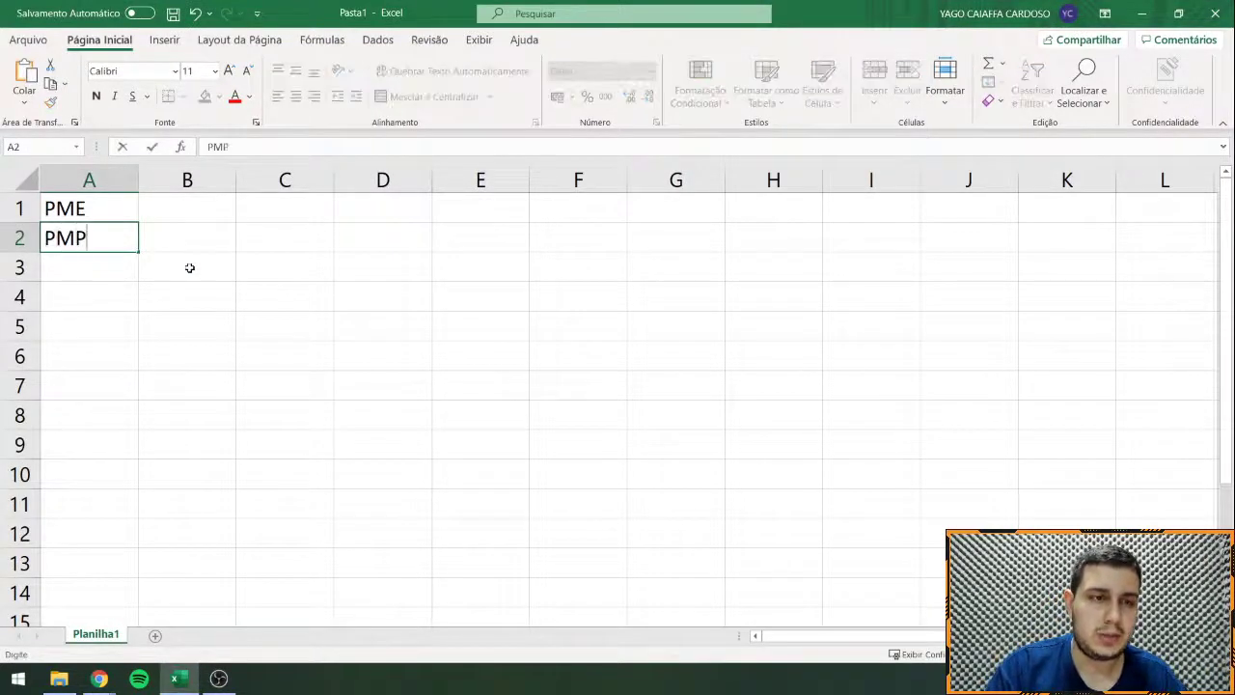
key(Return)
text(PMR)
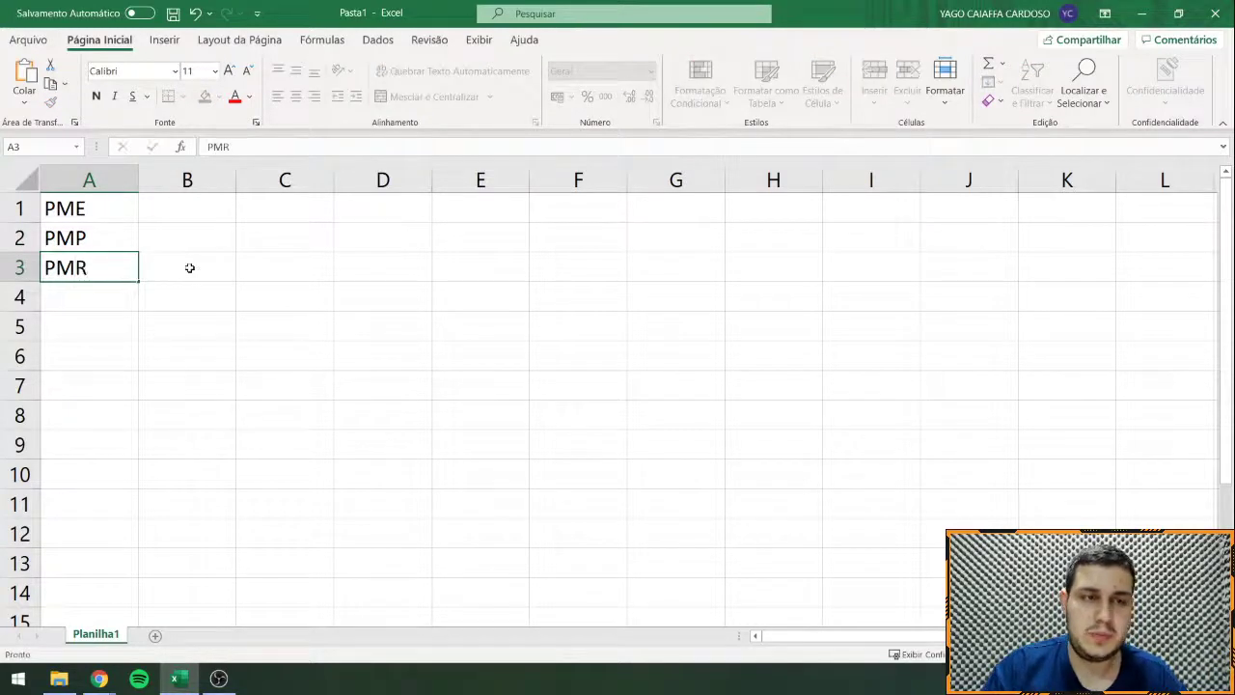
key(Return)
Step: Enter the labels Ciclo Economico in A5 and Ciclo Financeiro in A6
key(Return)
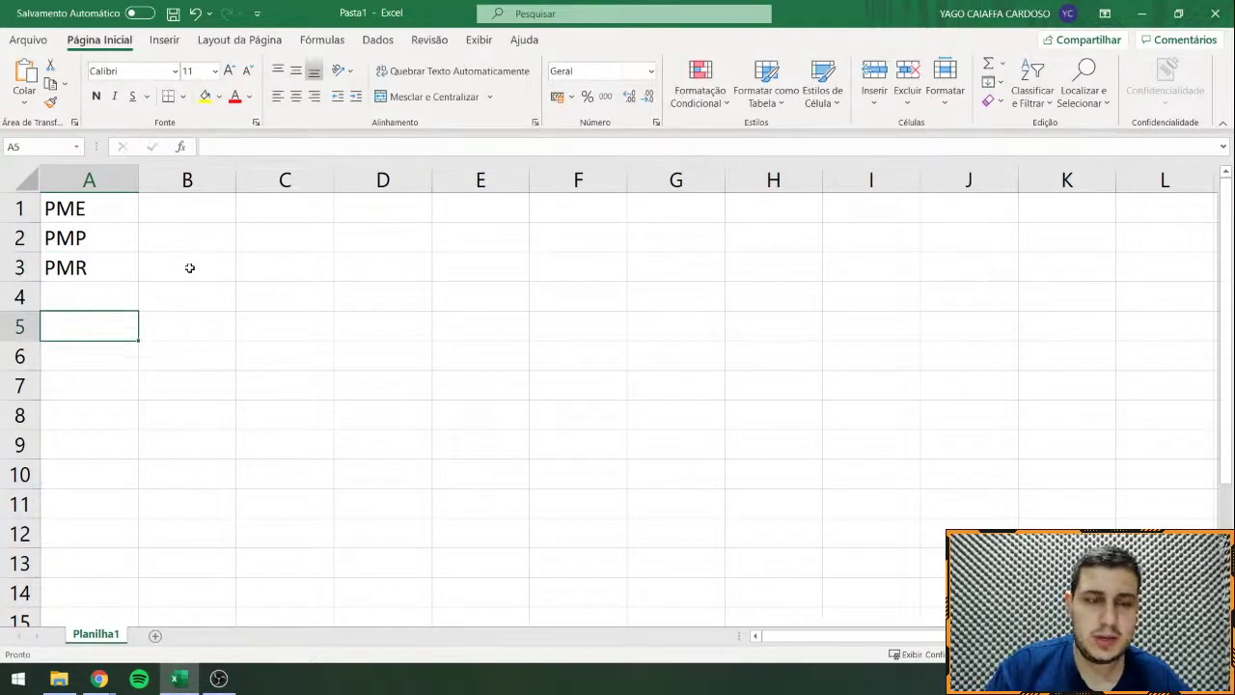
text(C)
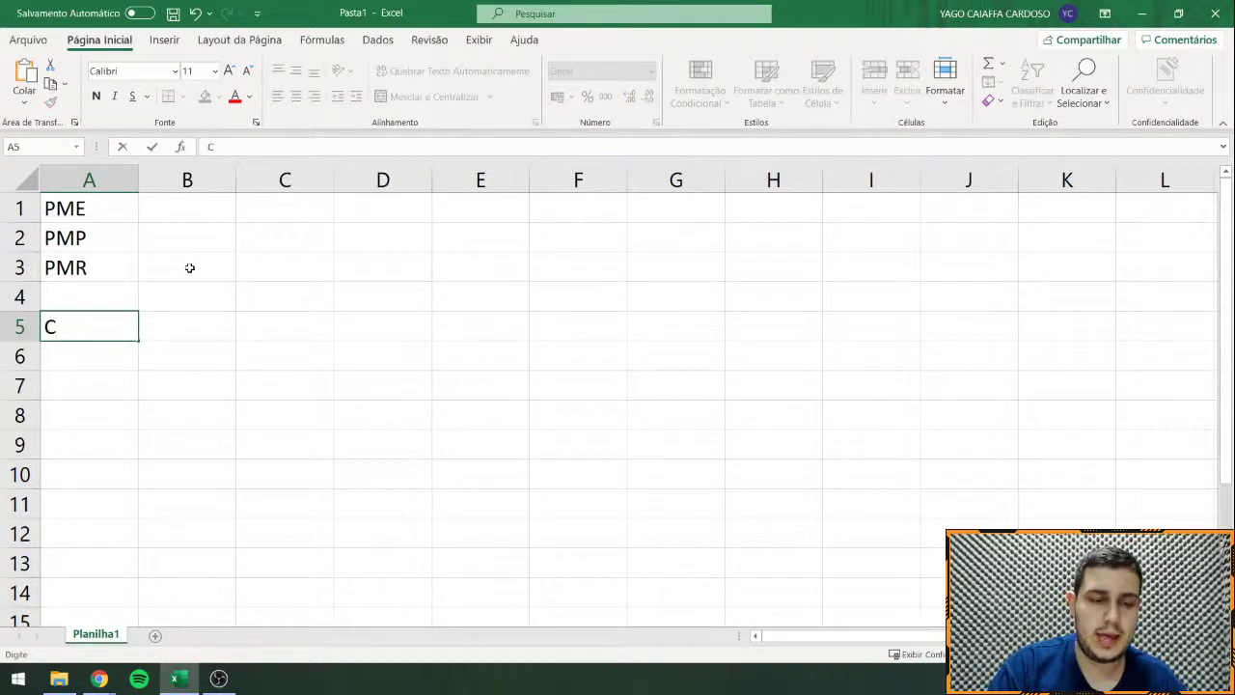
text(i)
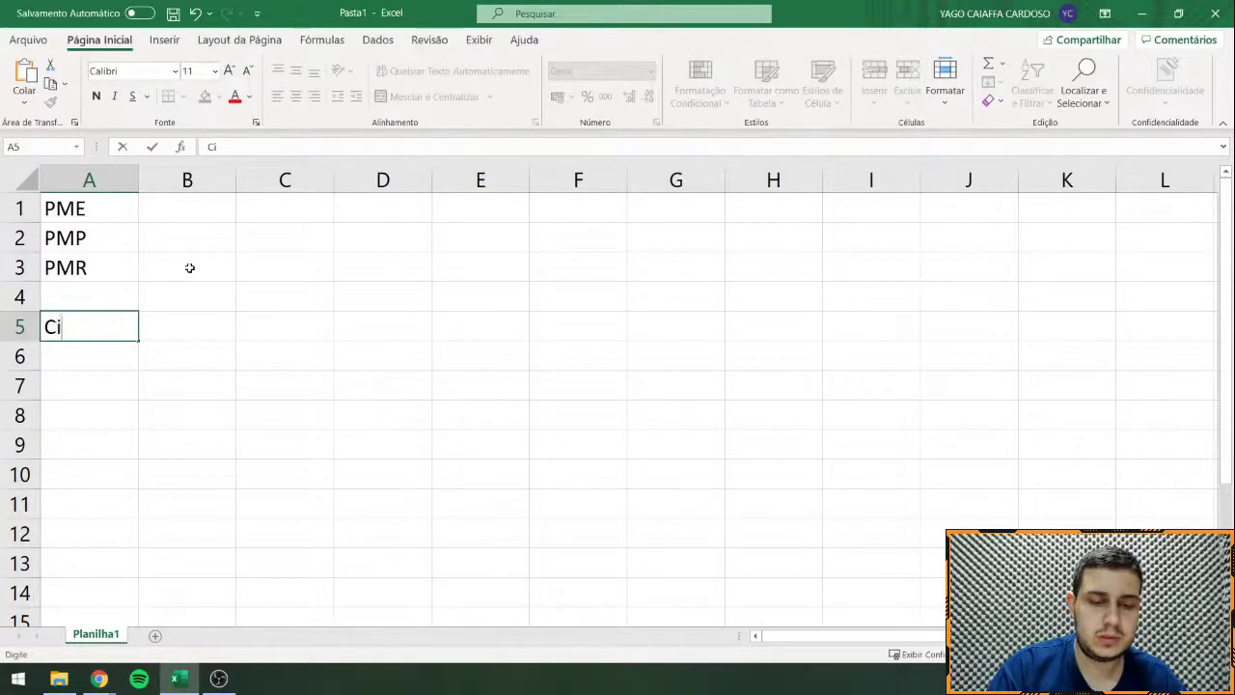
text(clo Economico)
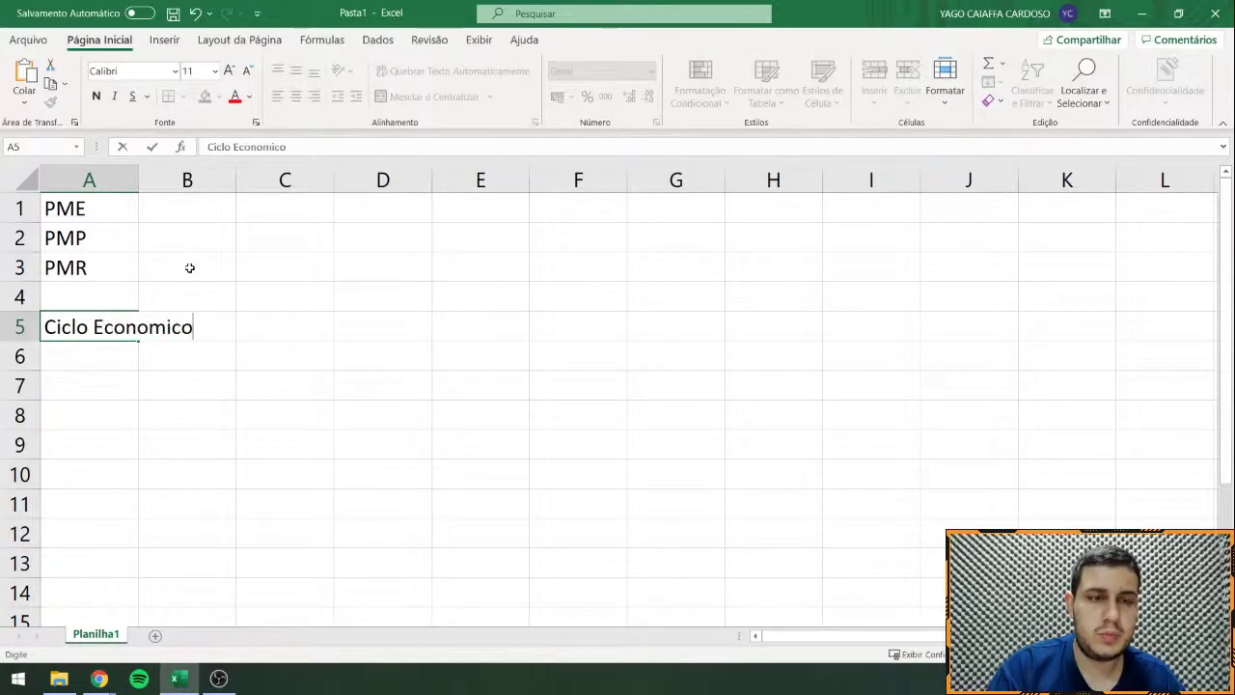
key(Return)
text(E)
key(BackSpace)
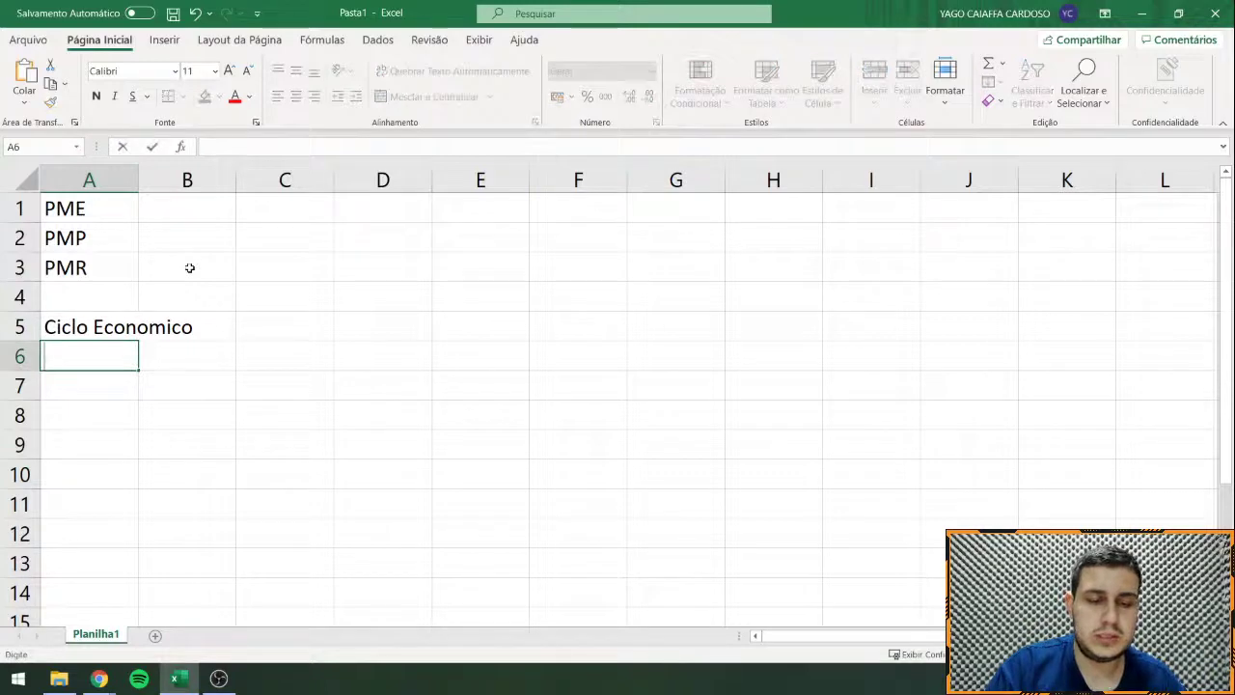
text(Ciclo Financeiro)
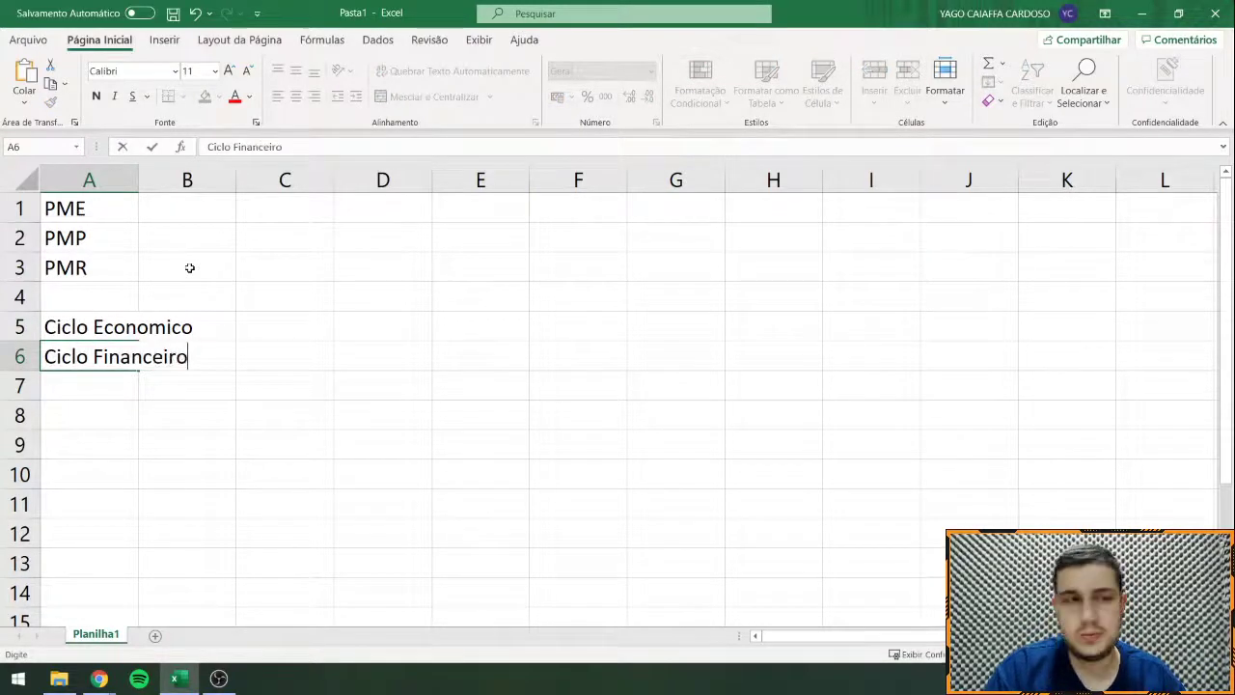
key(Return)
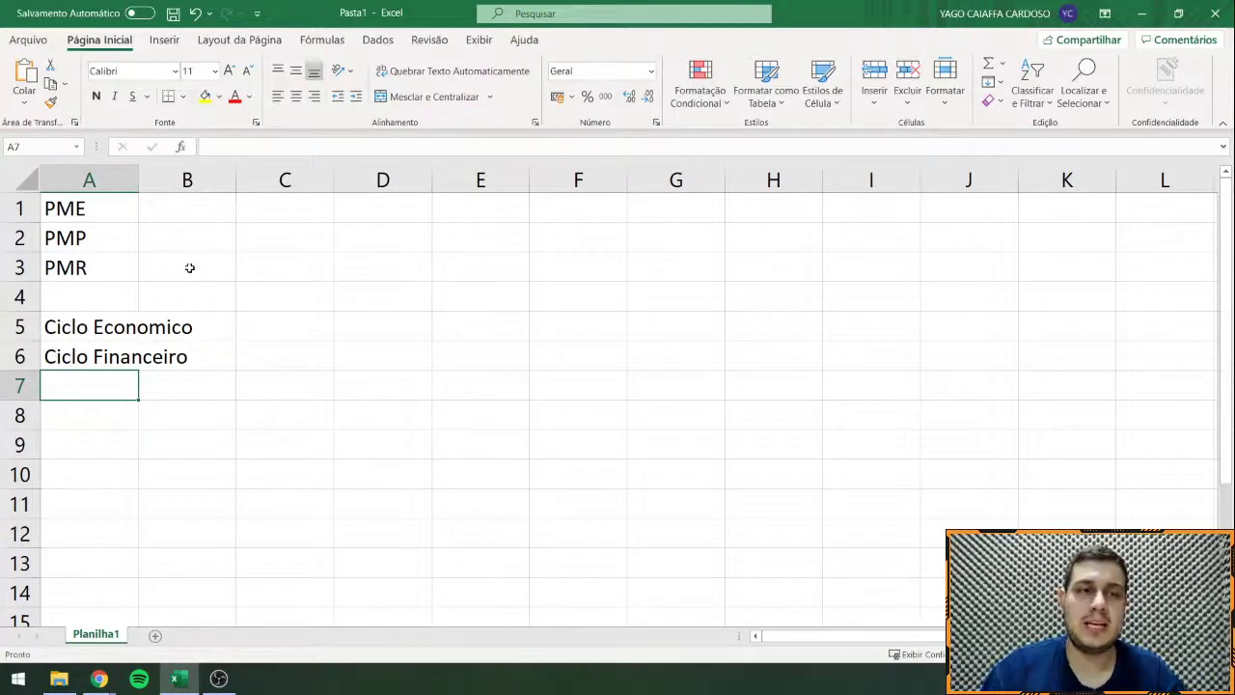
Step: Widen column A to fit its labels
double_click(139, 180)
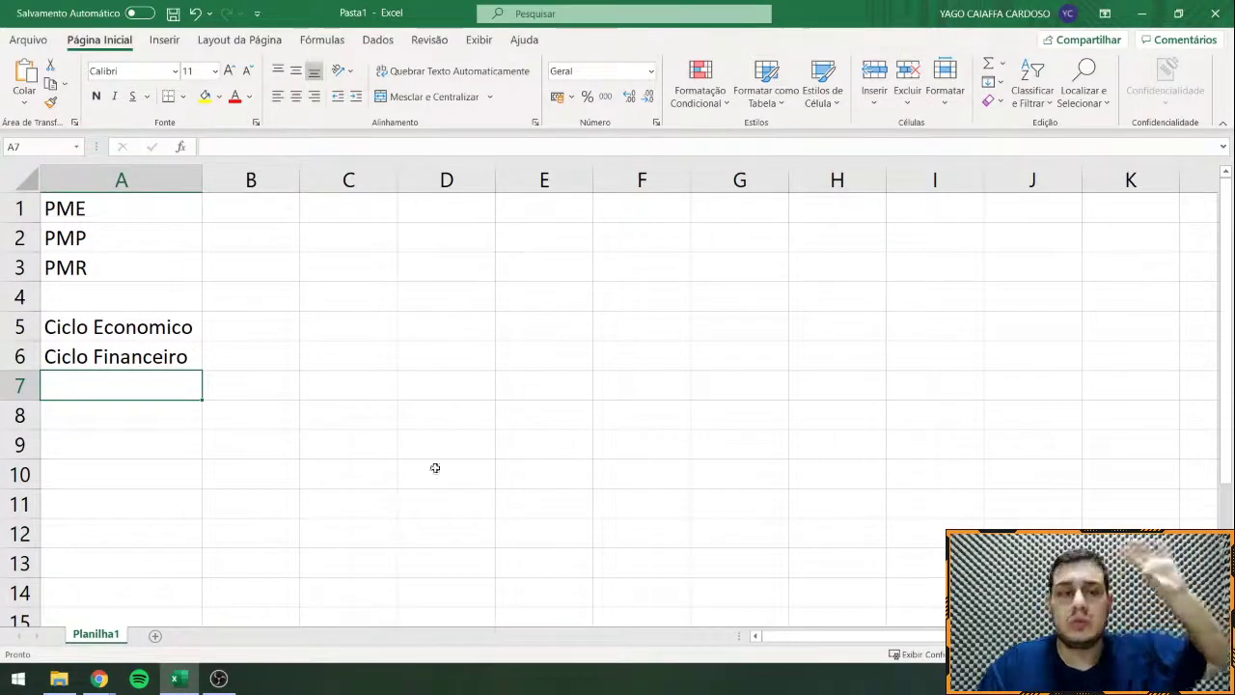
Step: Switch to File Explorer and open the Trabalhos workbook from the Contabilidade Societária folder inside 2020-2
click(59, 679)
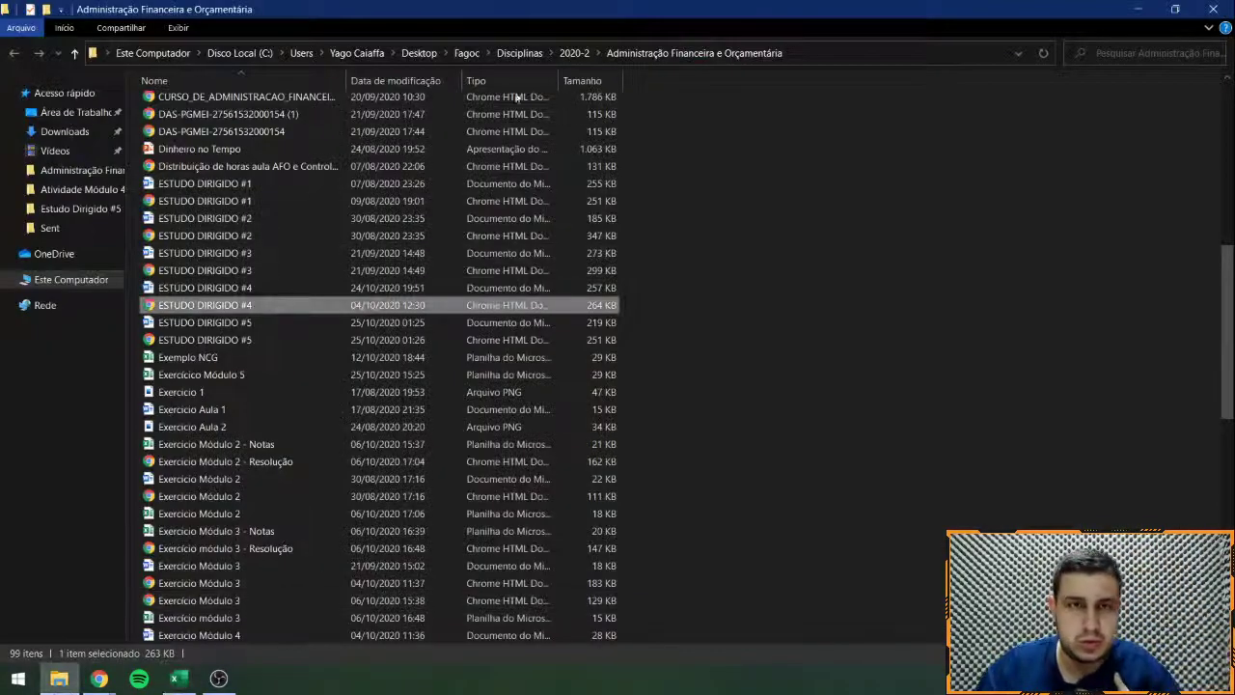
click(572, 59)
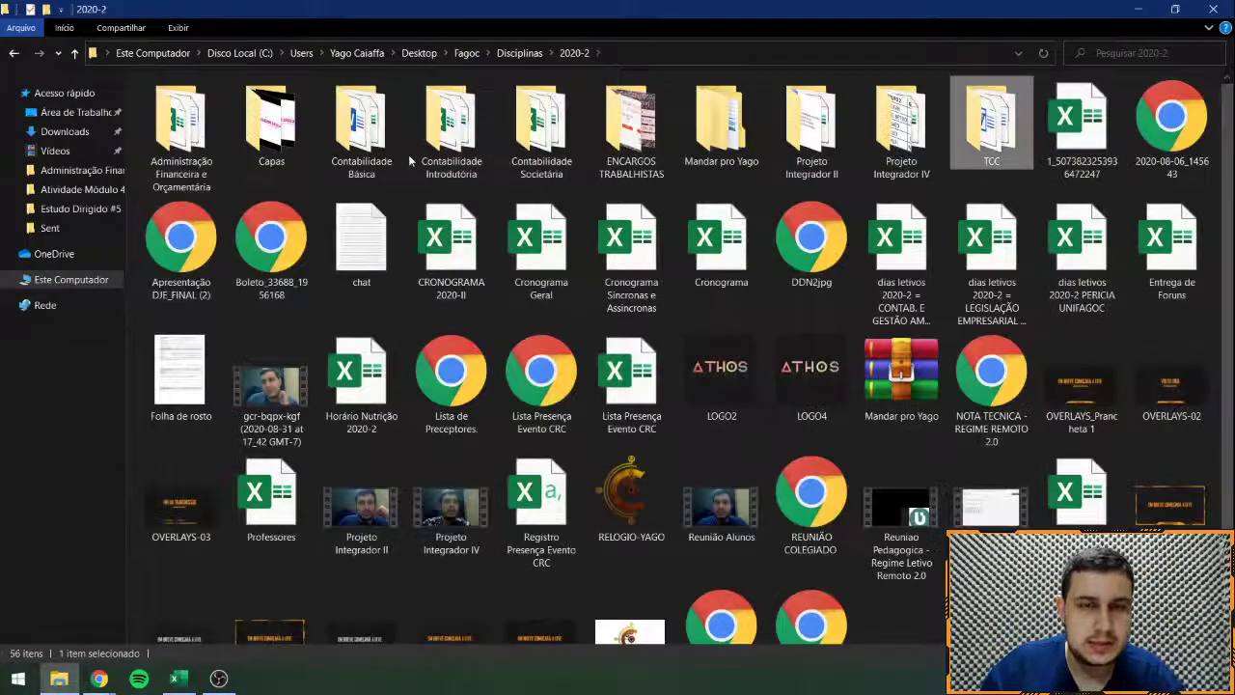
double_click(527, 132)
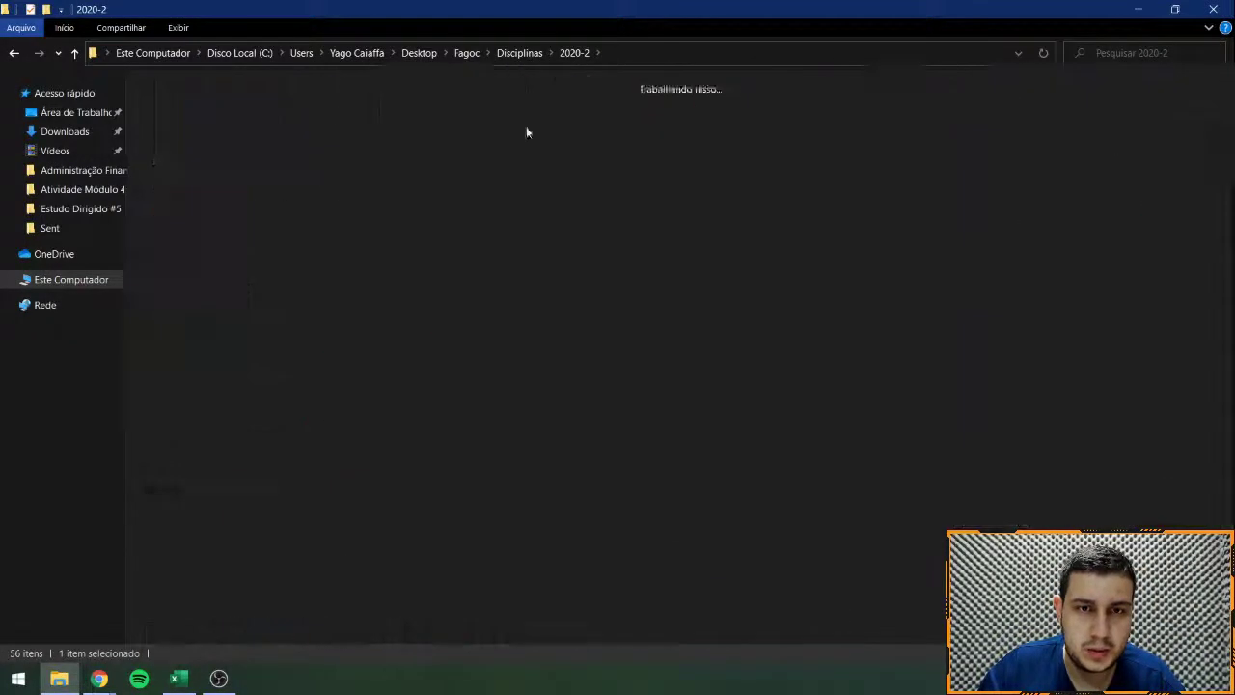
click(725, 371)
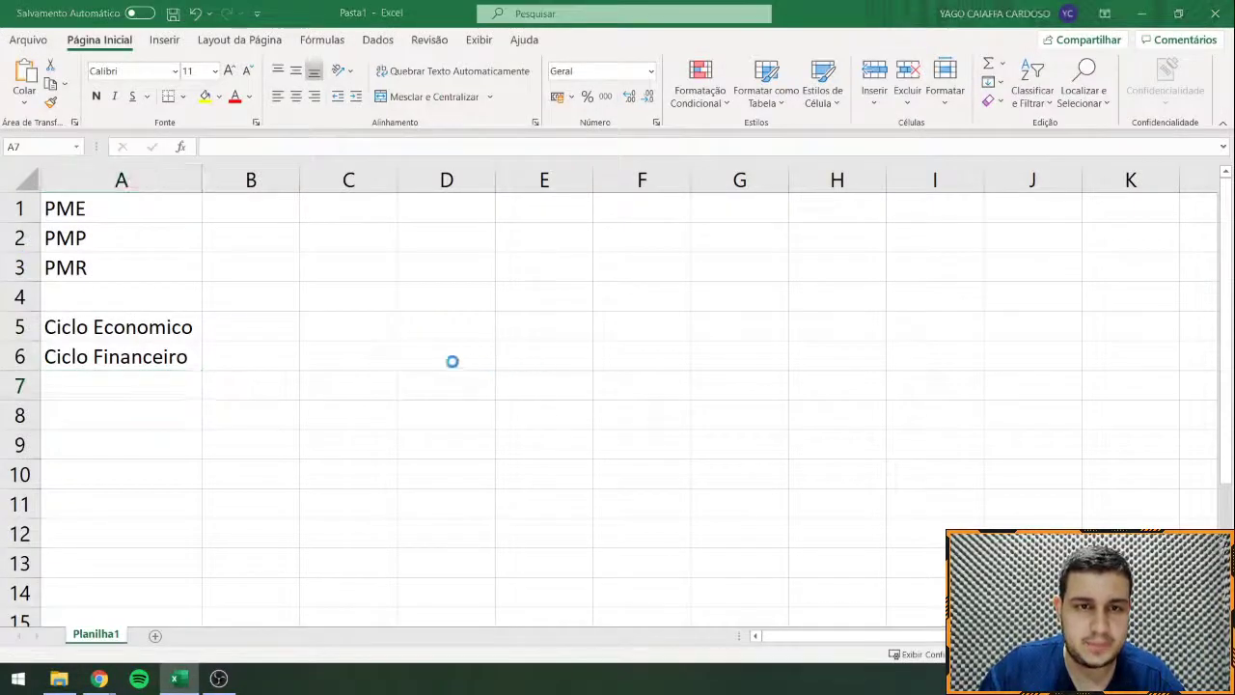
Step: Examine the students' participation on the Fórum sheet and their activity scores on the ATV Remota sheet
click(88, 633)
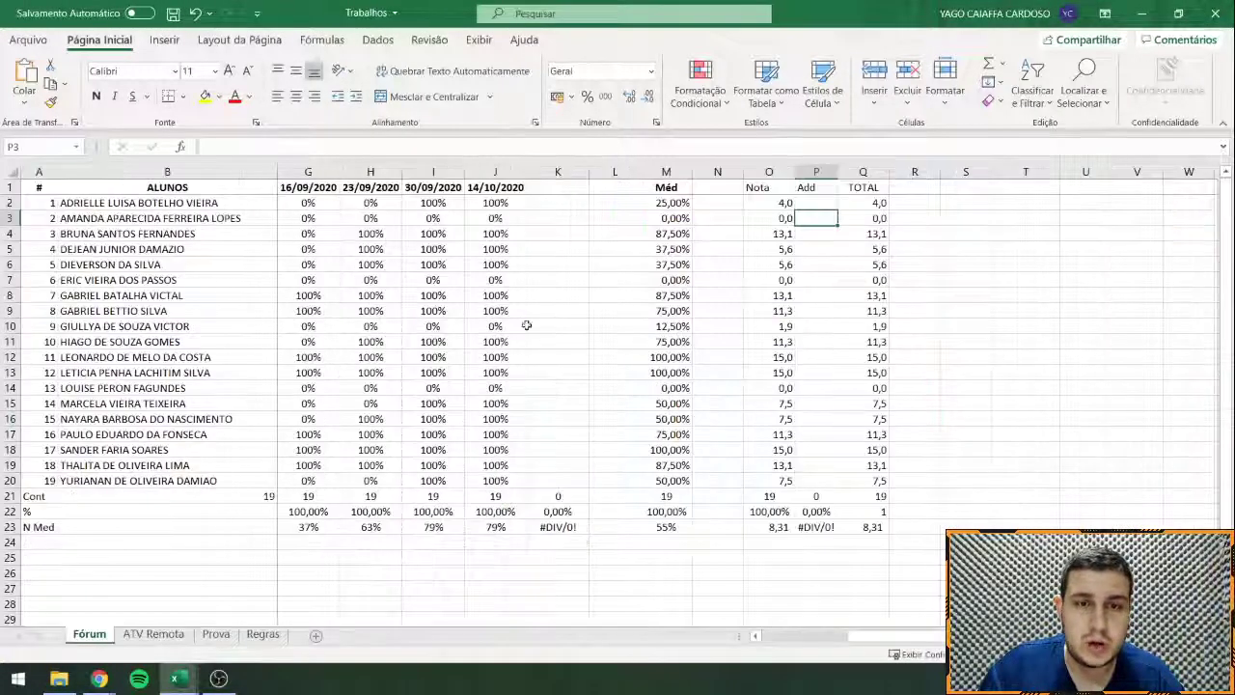
drag(261, 205, 805, 235)
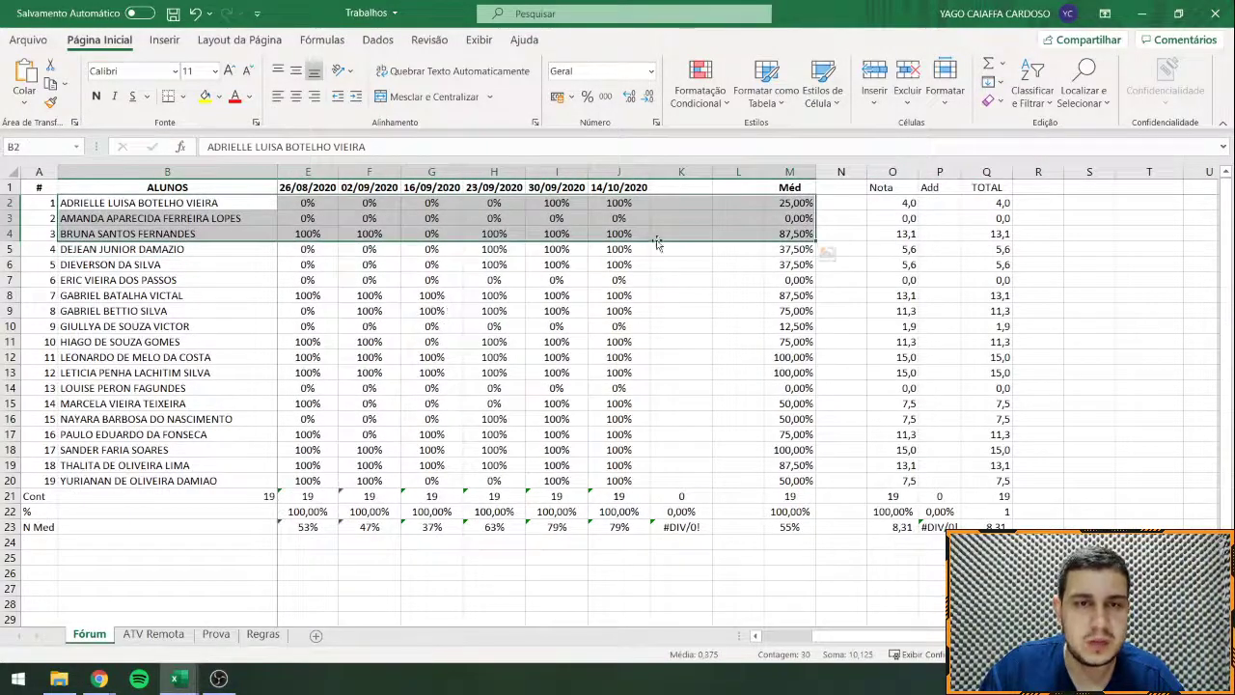
click(152, 634)
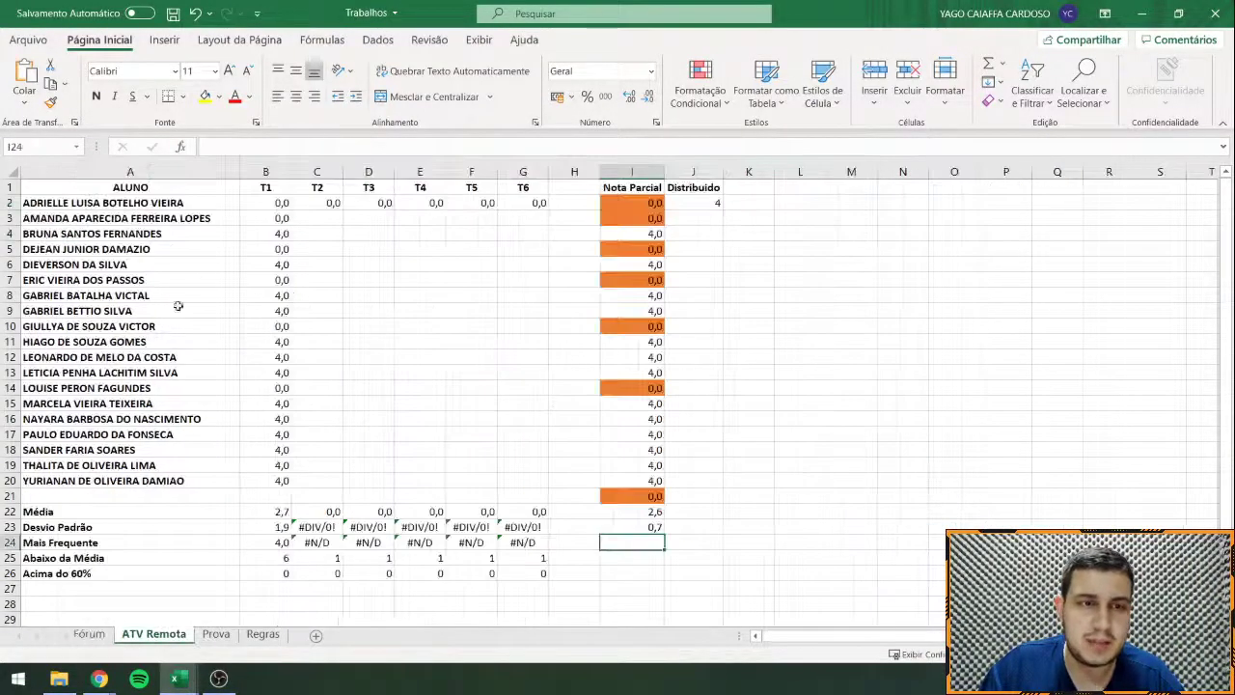
drag(205, 199, 472, 471)
click(472, 471)
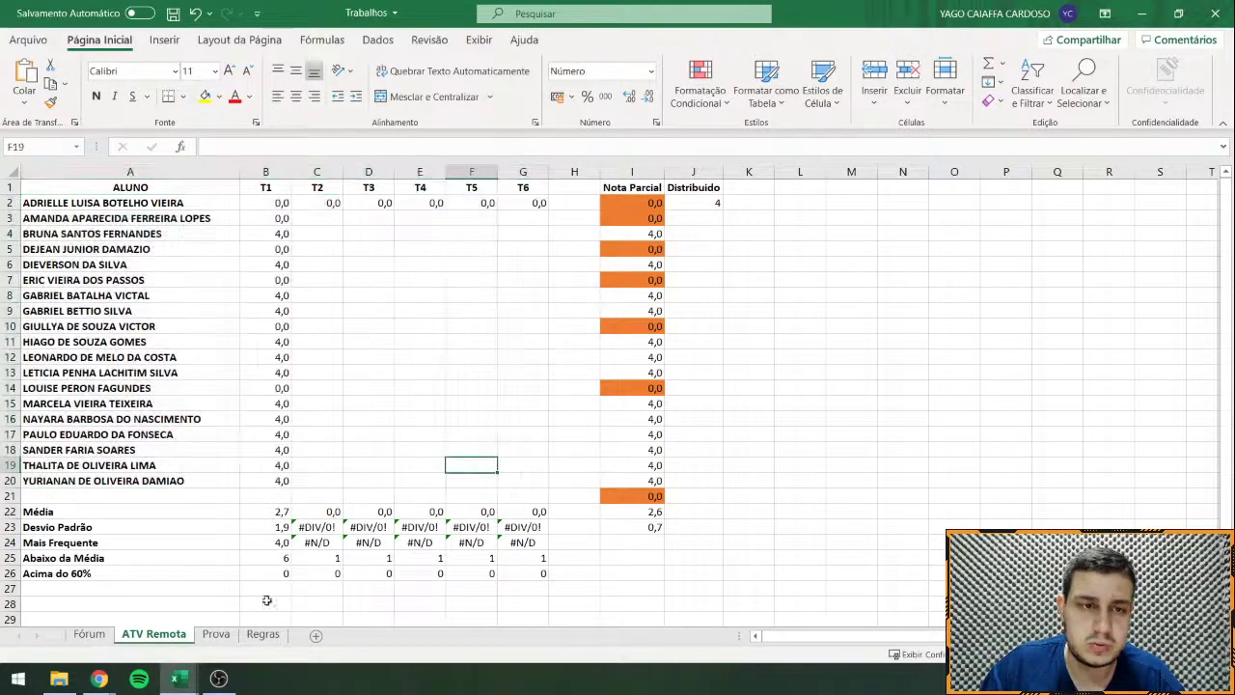
Step: Review the students' grade percentages in column N of the Prova sheet and close the Trabalhos workbook
click(216, 633)
drag(972, 207, 847, 497)
click(959, 326)
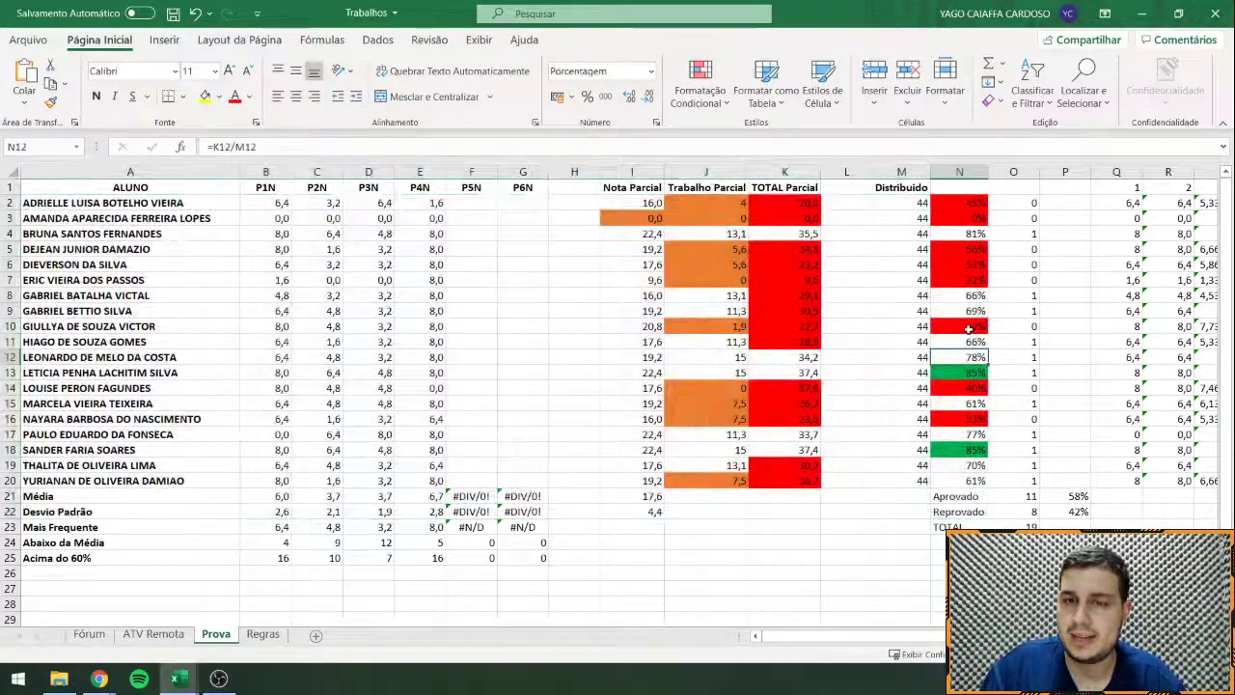
ctrl+click(959, 372)
ctrl+click(961, 450)
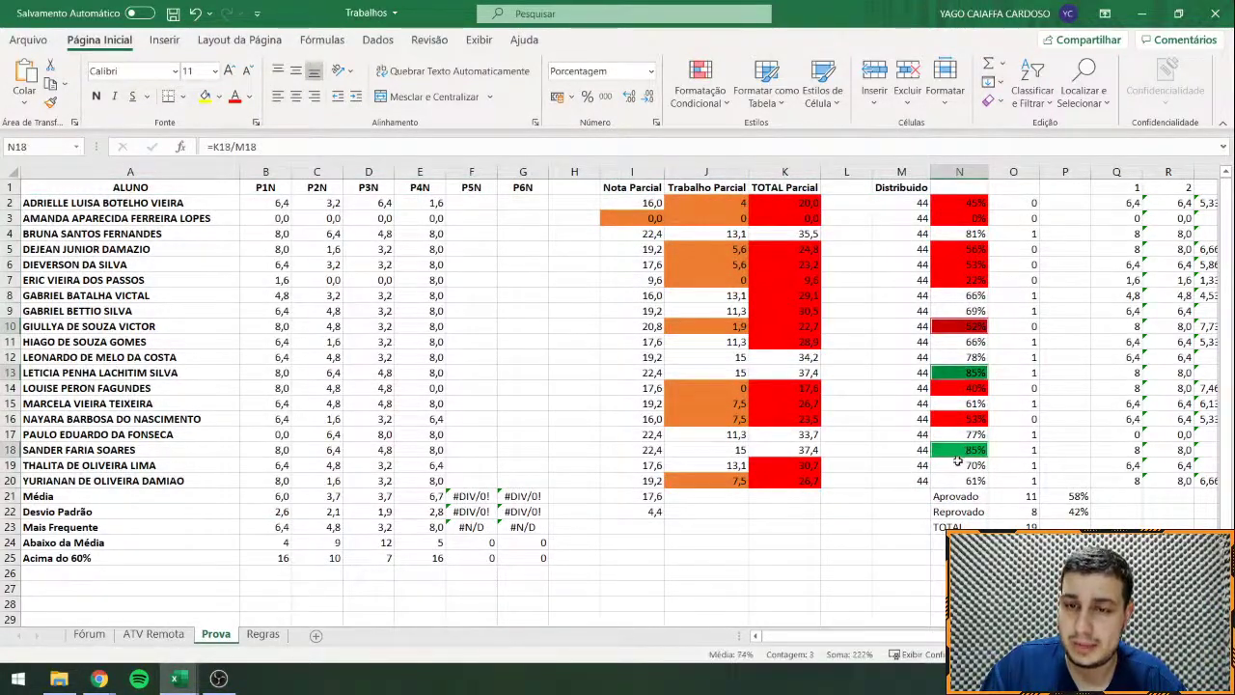
key(Return)
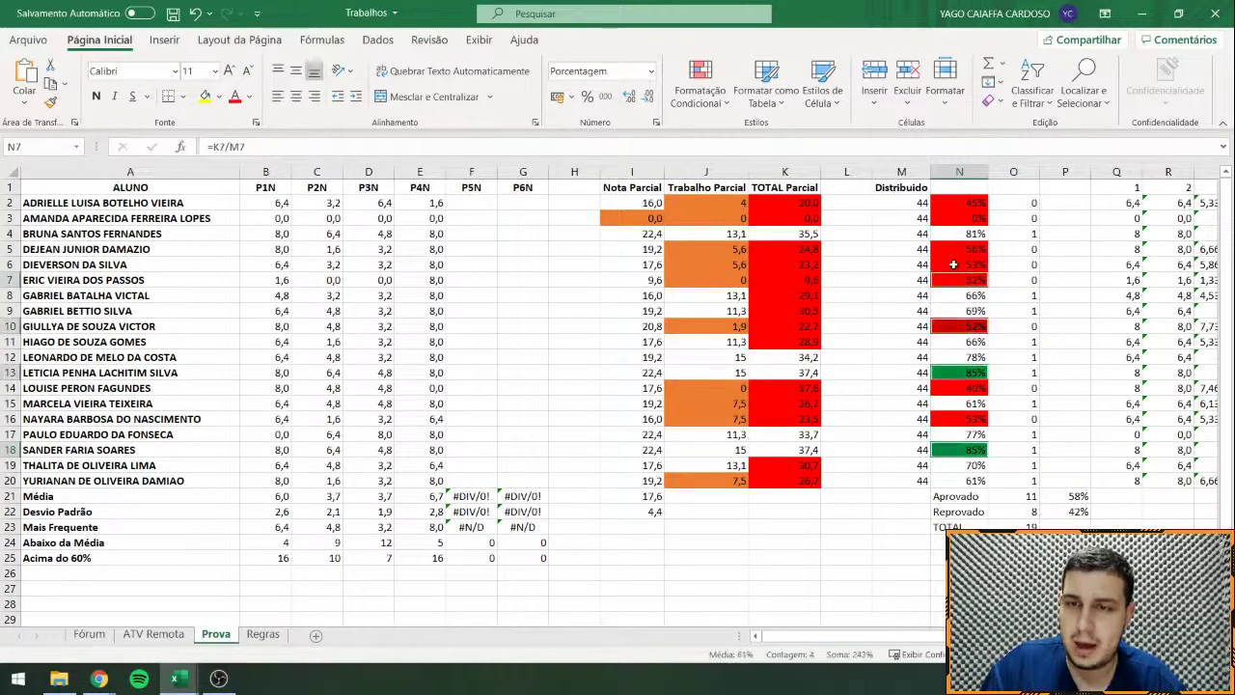
drag(958, 248, 959, 280)
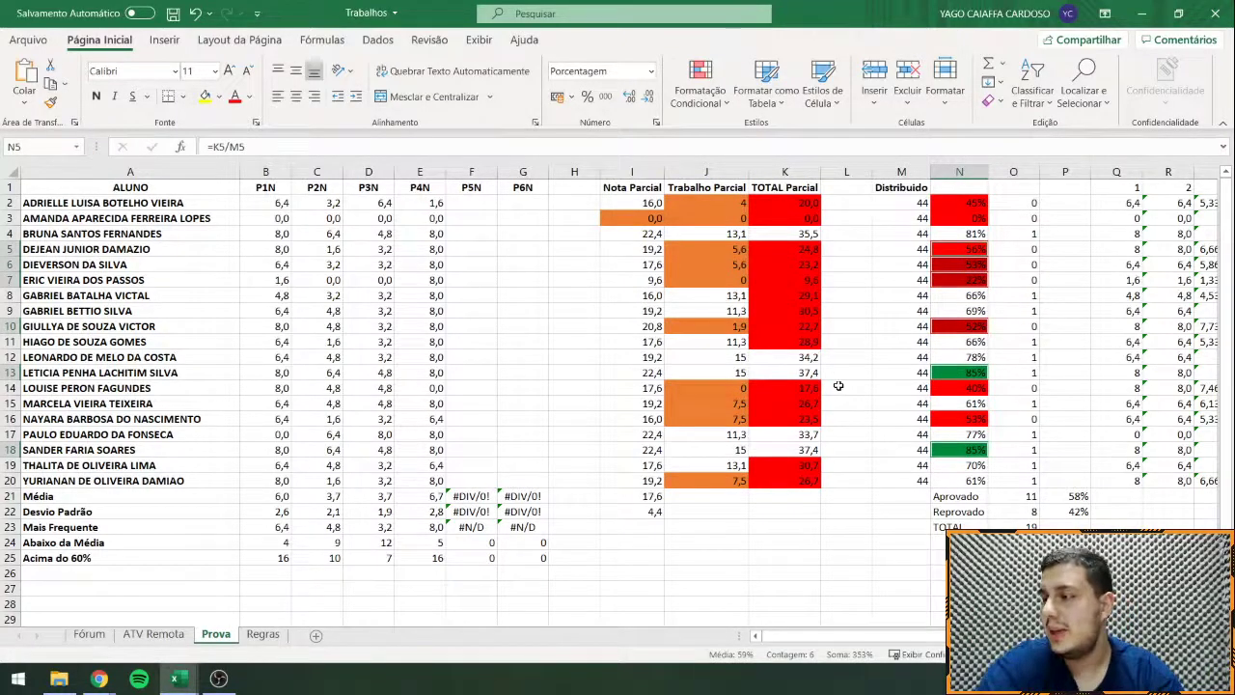
click(757, 557)
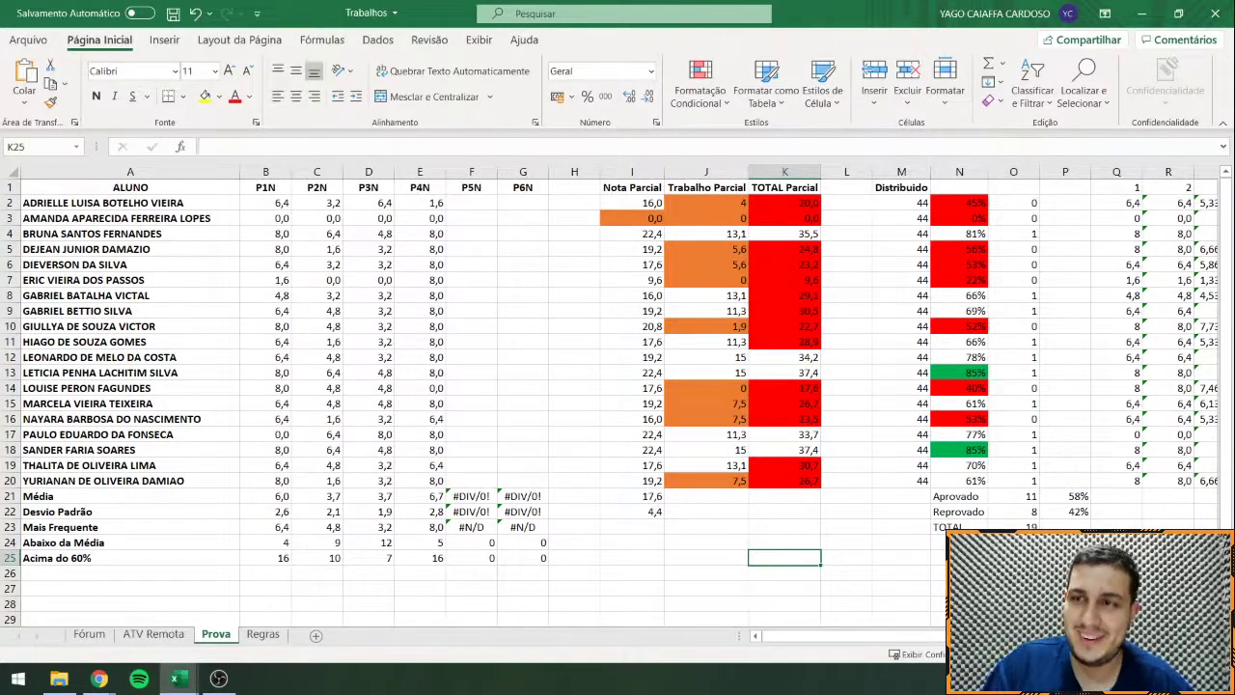
click(1214, 16)
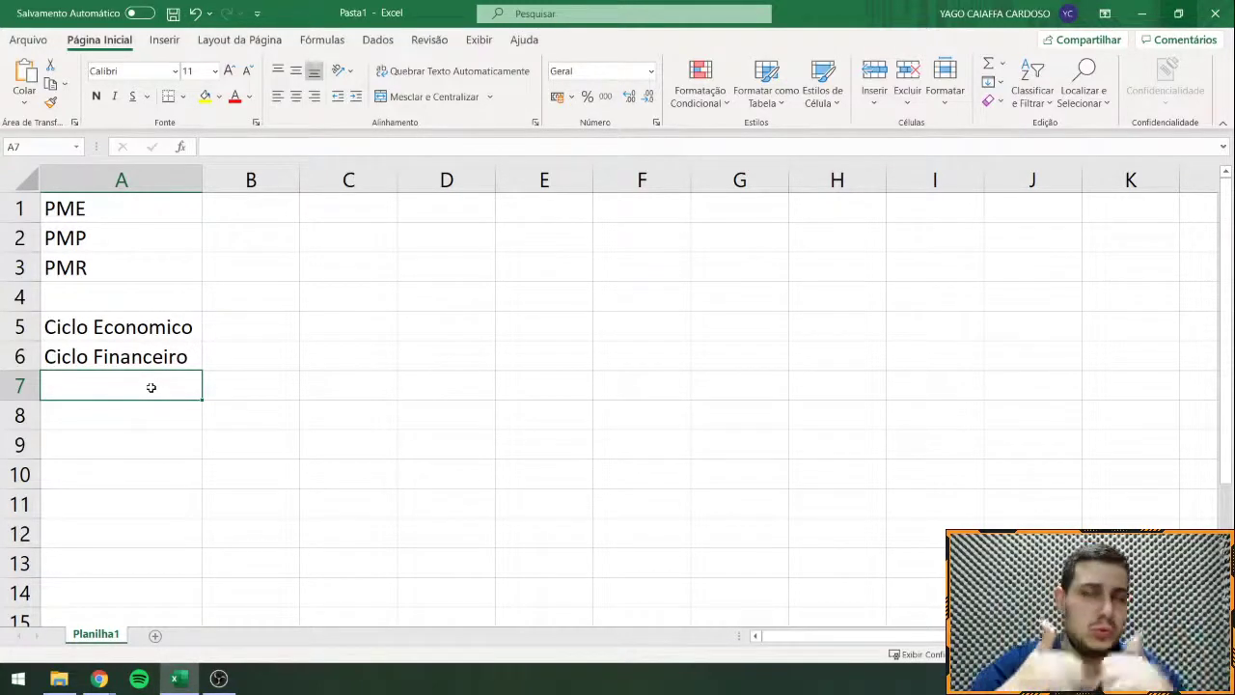
Step: Enter the label Ciclo Operacional in A7 and fit column A to its contents
text(Ciclo)
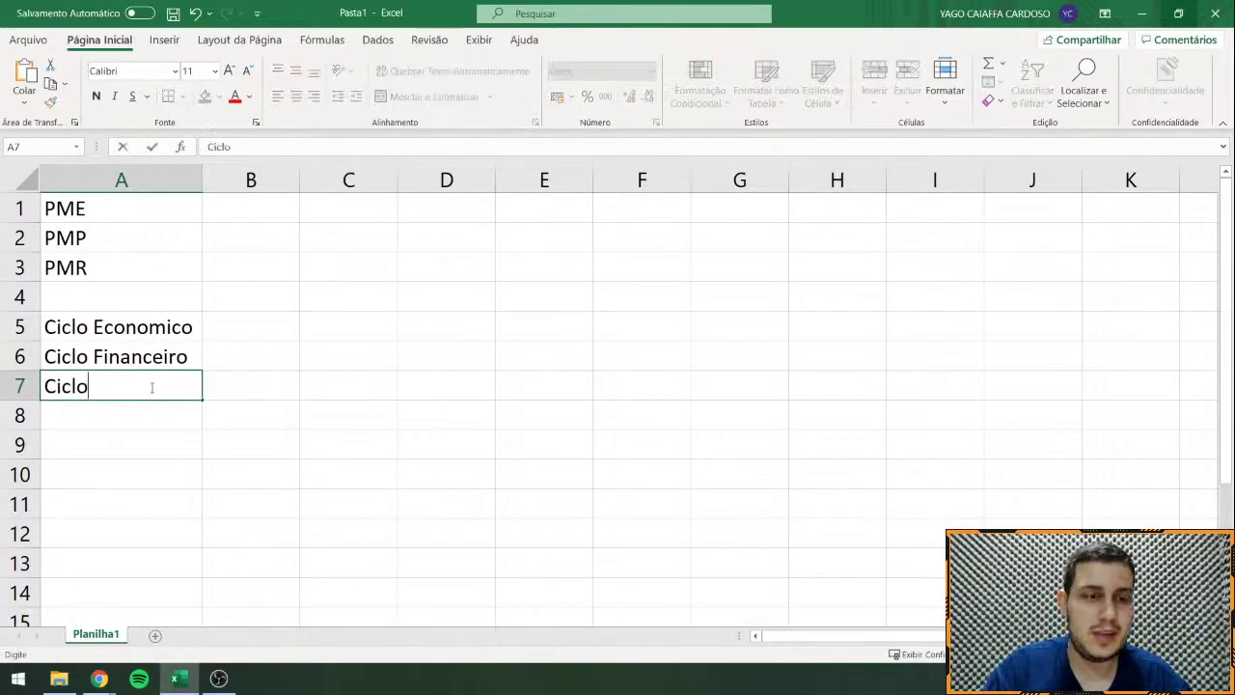
text( E)
key(BackSpace)
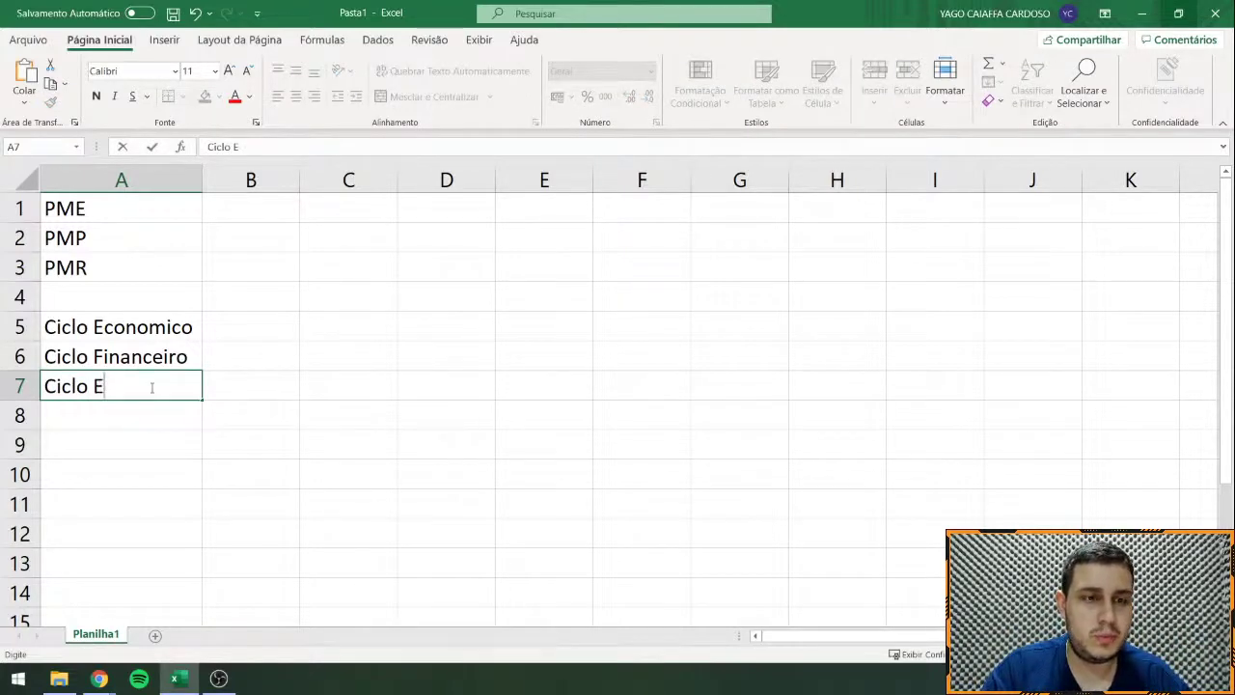
key(BackSpace)
text(Operacioanl)
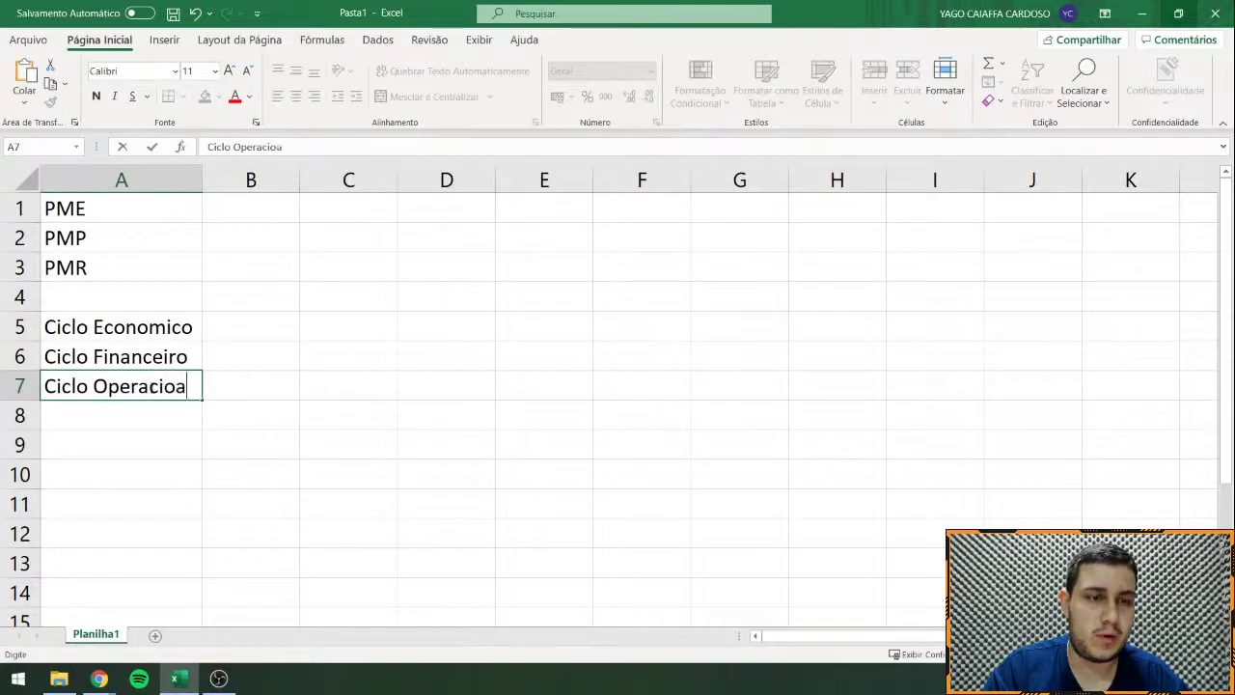
key(BackSpace)
key(BackSpace)
key(BackSpace)
key(BackSpace)
text(onal)
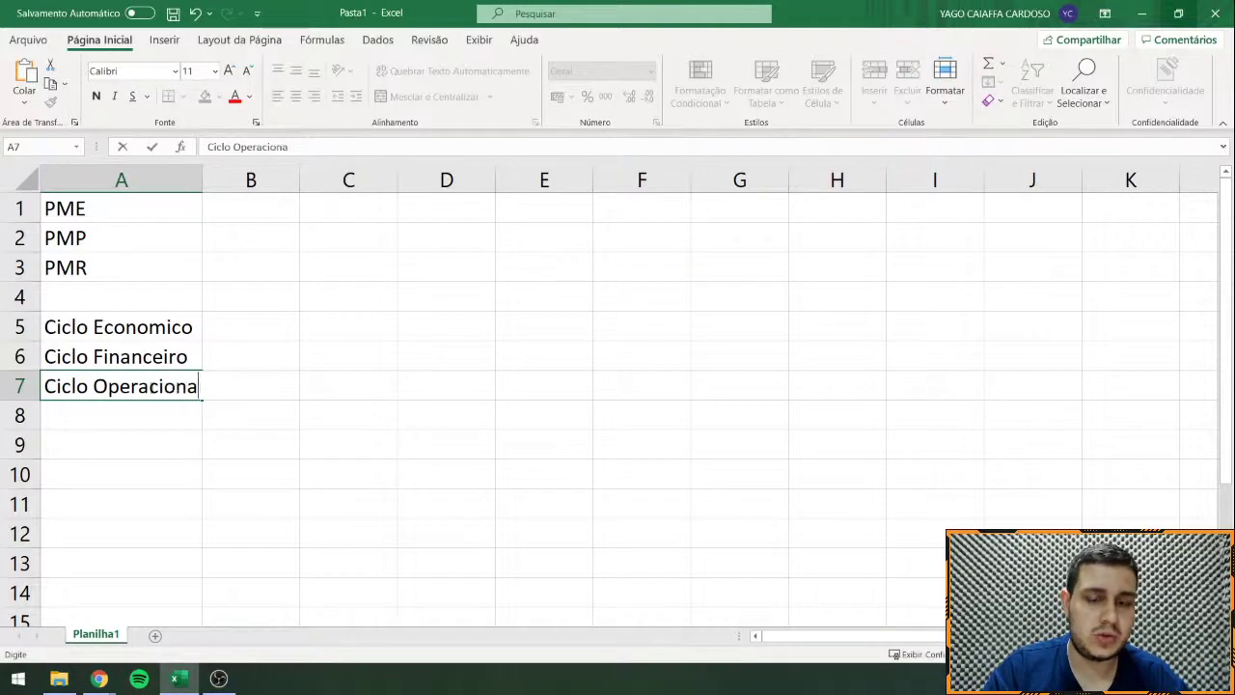
key(Return)
click(215, 179)
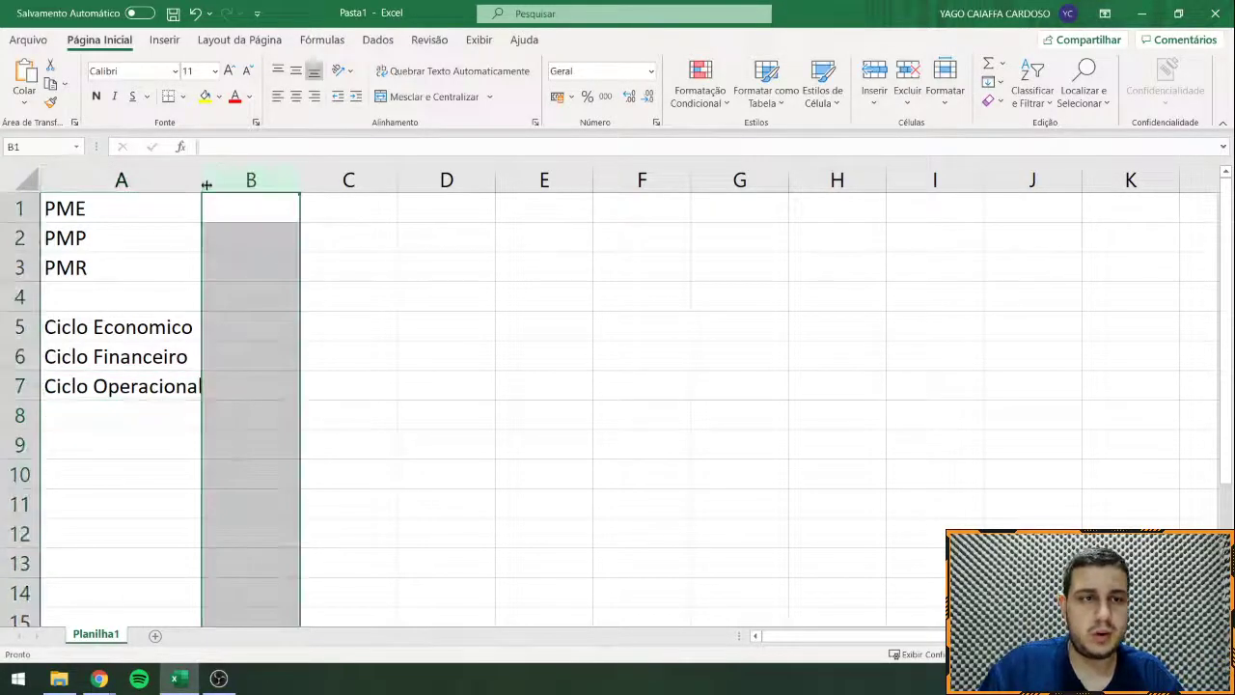
double_click(204, 180)
Step: Copy both Estoque balances from the exam question's ATIVO table in Chrome and paste them into B1:C1 of the Excel workbook
click(260, 215)
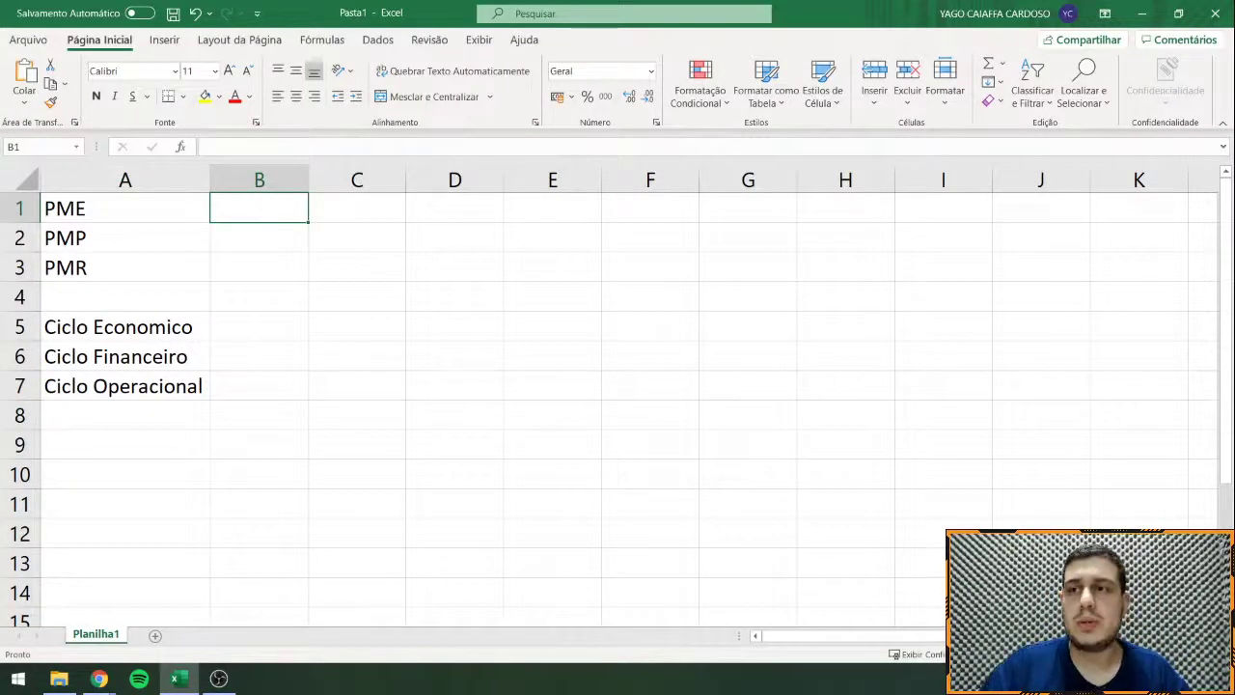
key(alt+Tab)
key(alt+Tab)
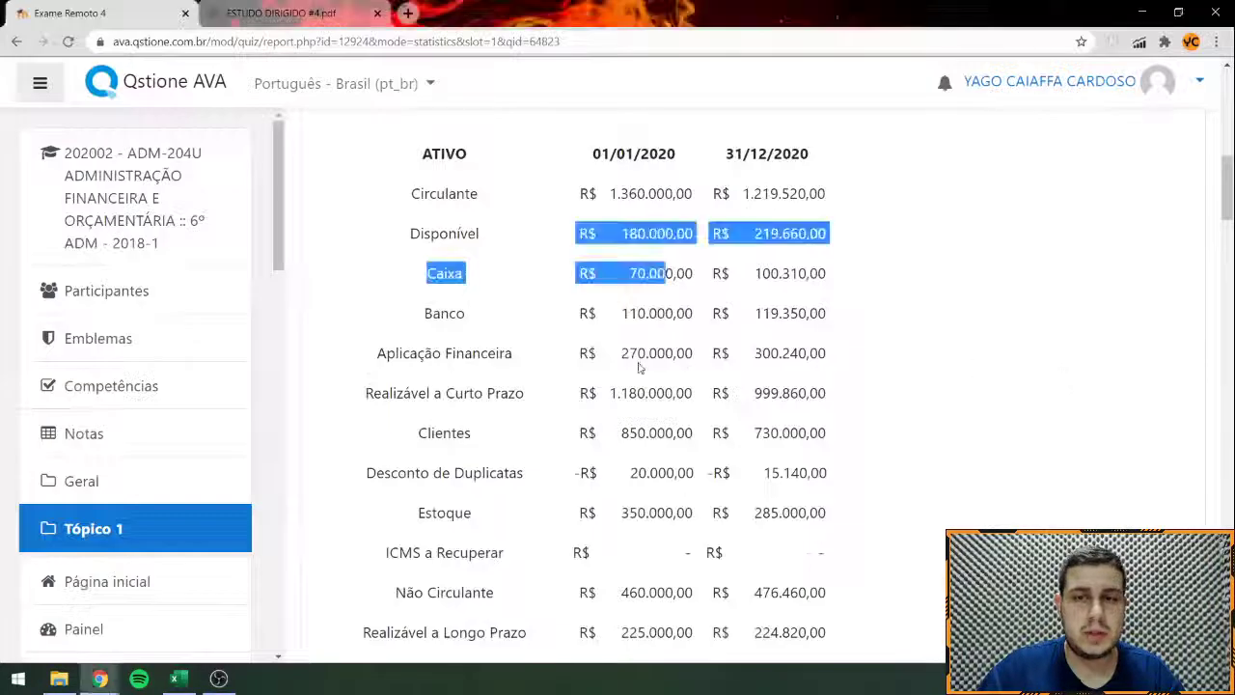
click(617, 350)
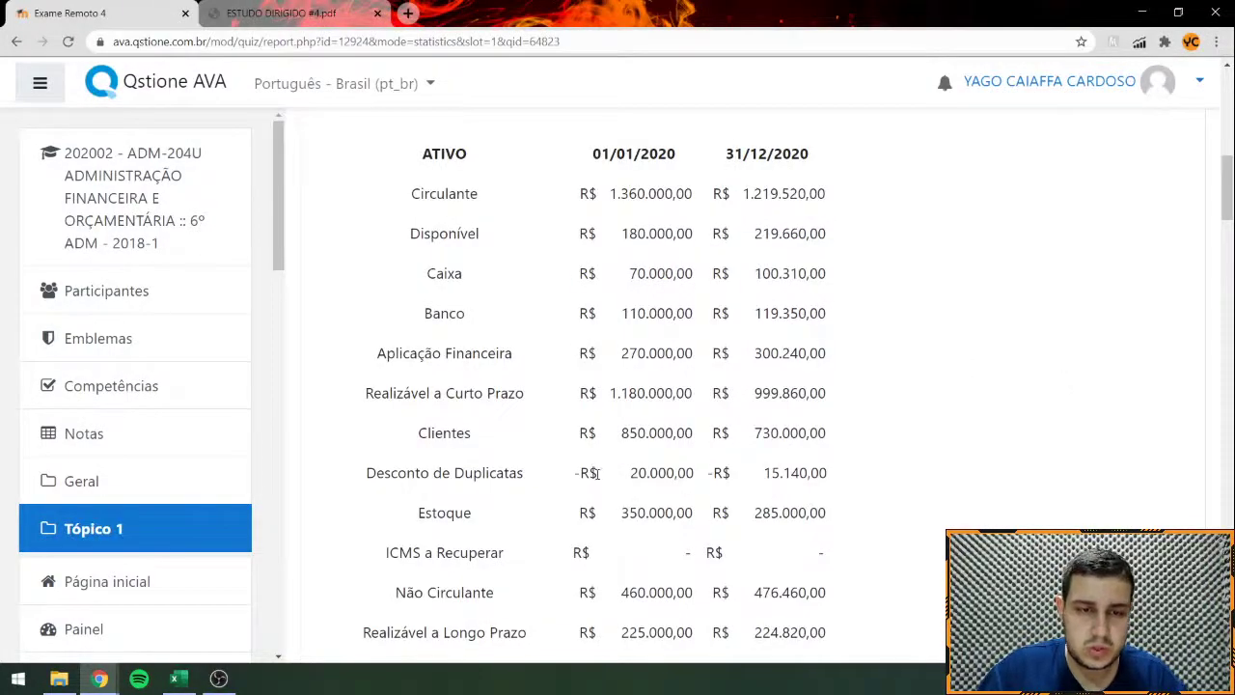
drag(582, 513, 828, 519)
key(super+c)
key(alt+Tab)
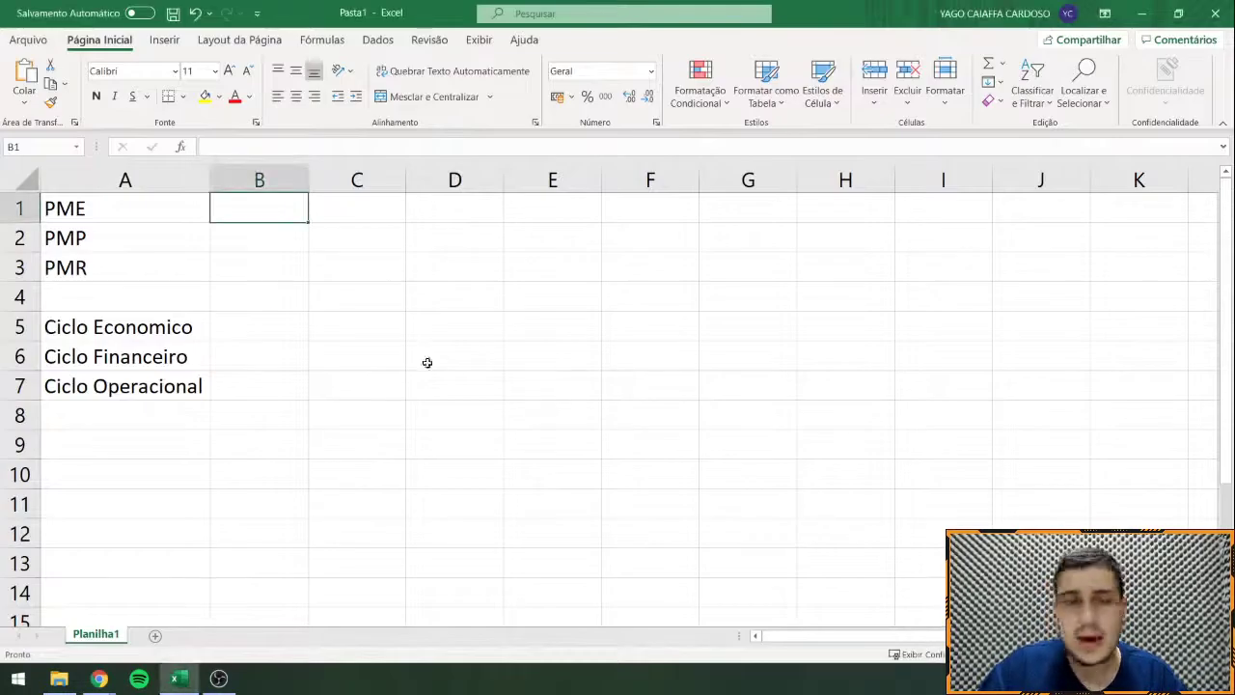
right_click(227, 215)
click(298, 285)
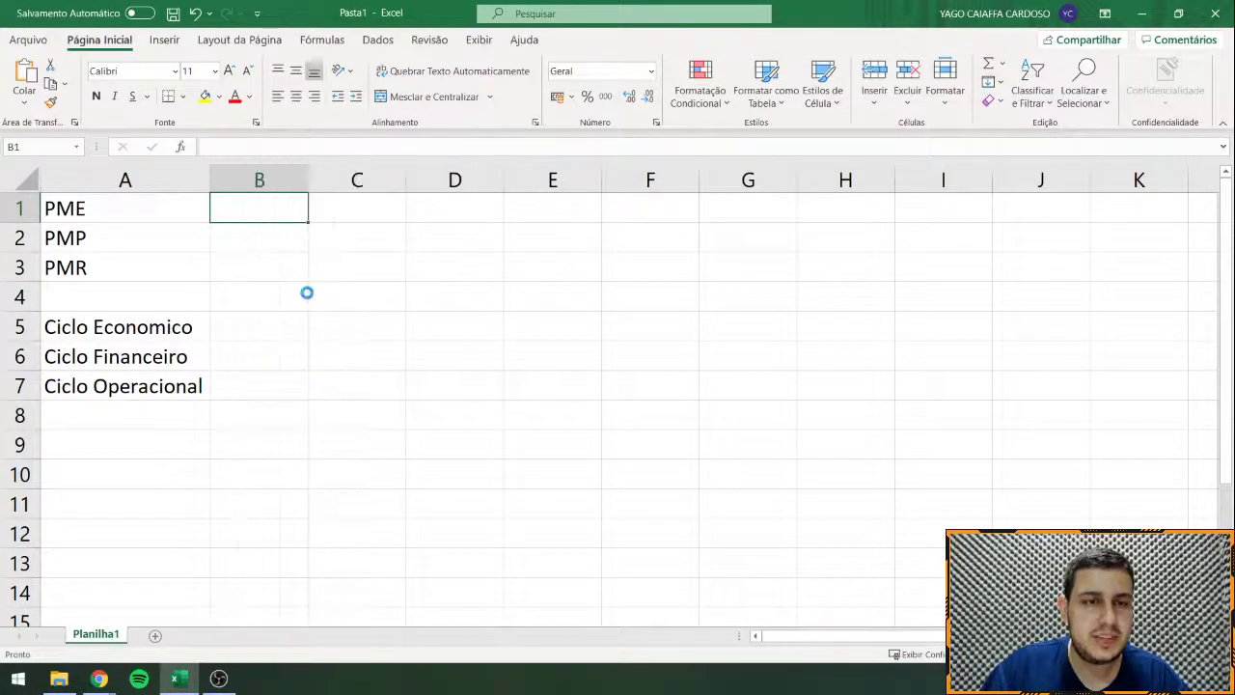
key(ctrl+z)
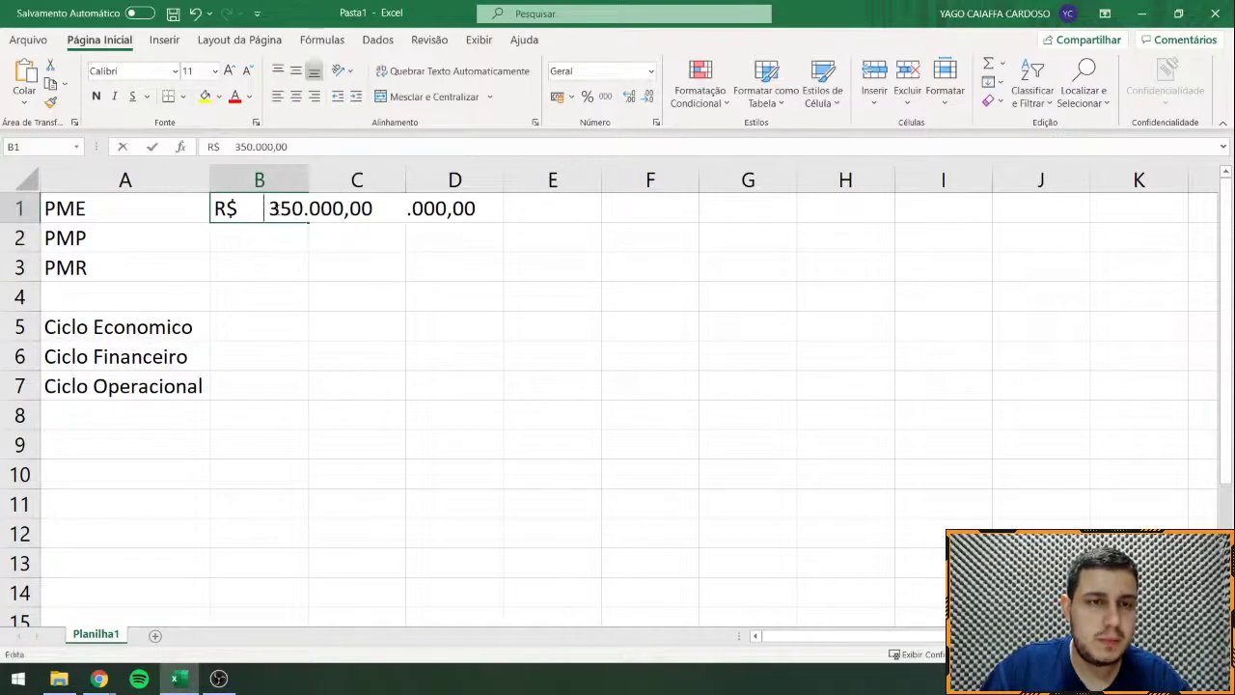
Step: Remove the R$ prefix from the pasted values in B1 and C1, leaving 350.000,00 and 285.000,00
double_click(225, 208)
key(Delete)
key(Return)
click(358, 209)
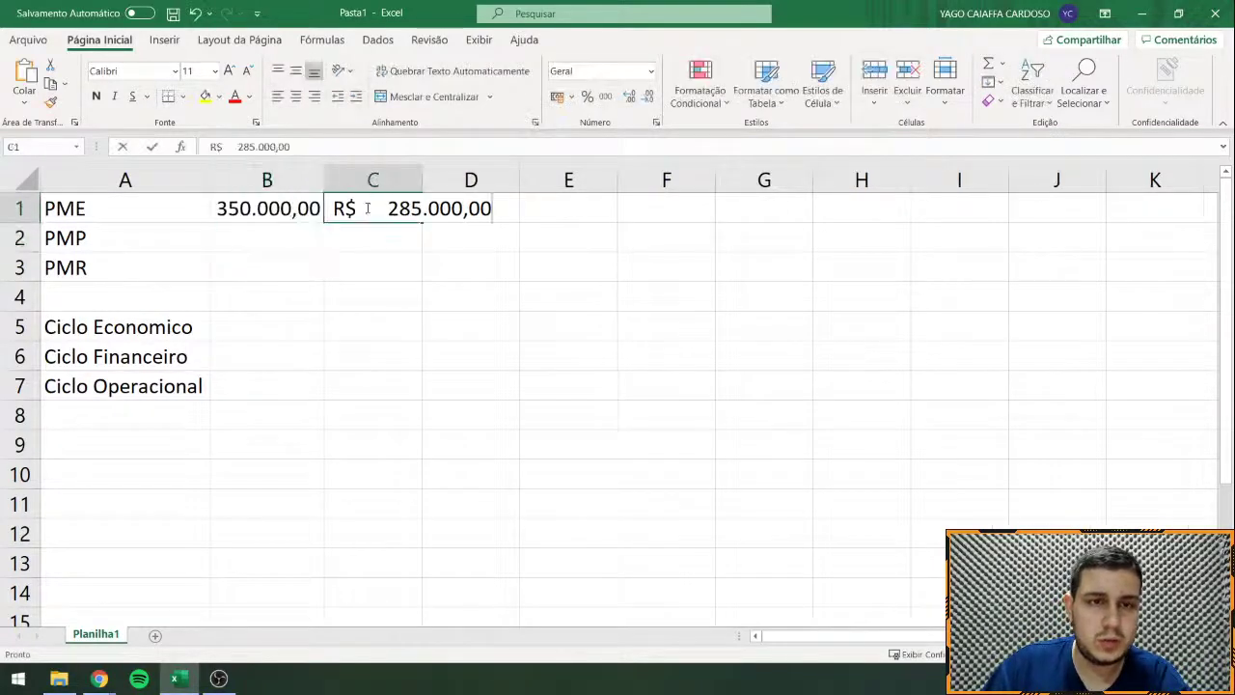
double_click(344, 209)
key(Delete)
click(371, 256)
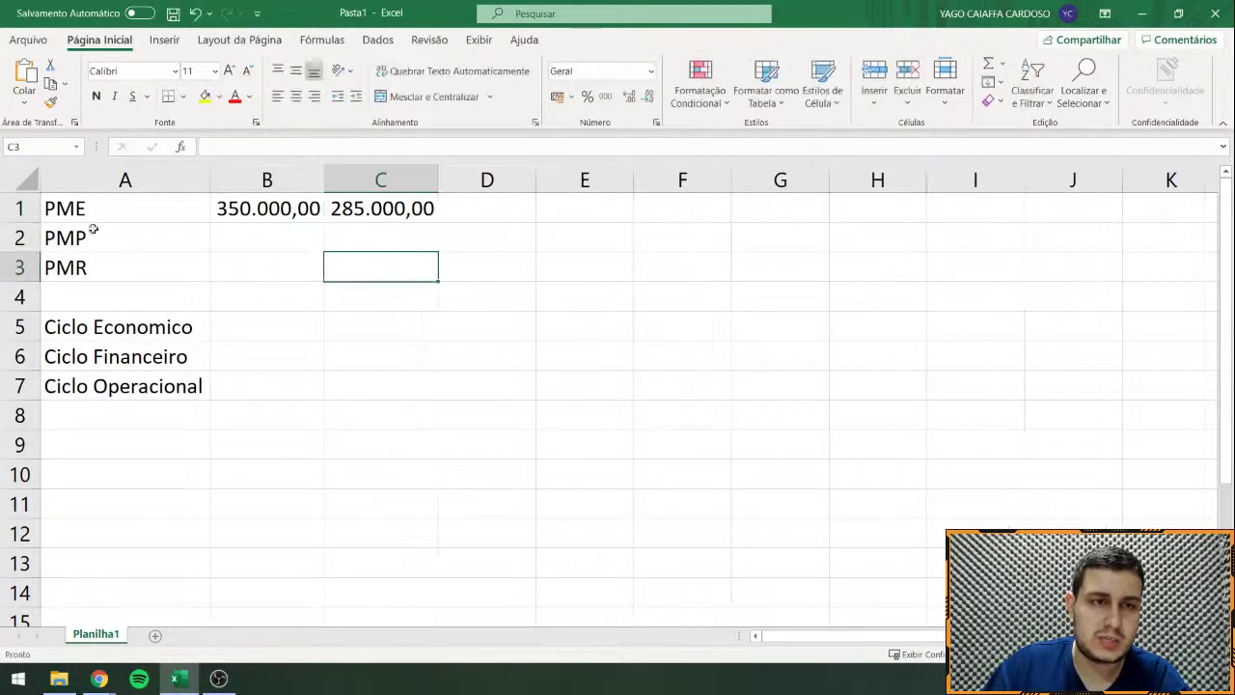
Step: Insert a blank row above the PME row and move its two values to D2:E2
click(21, 209)
right_click(21, 208)
click(66, 342)
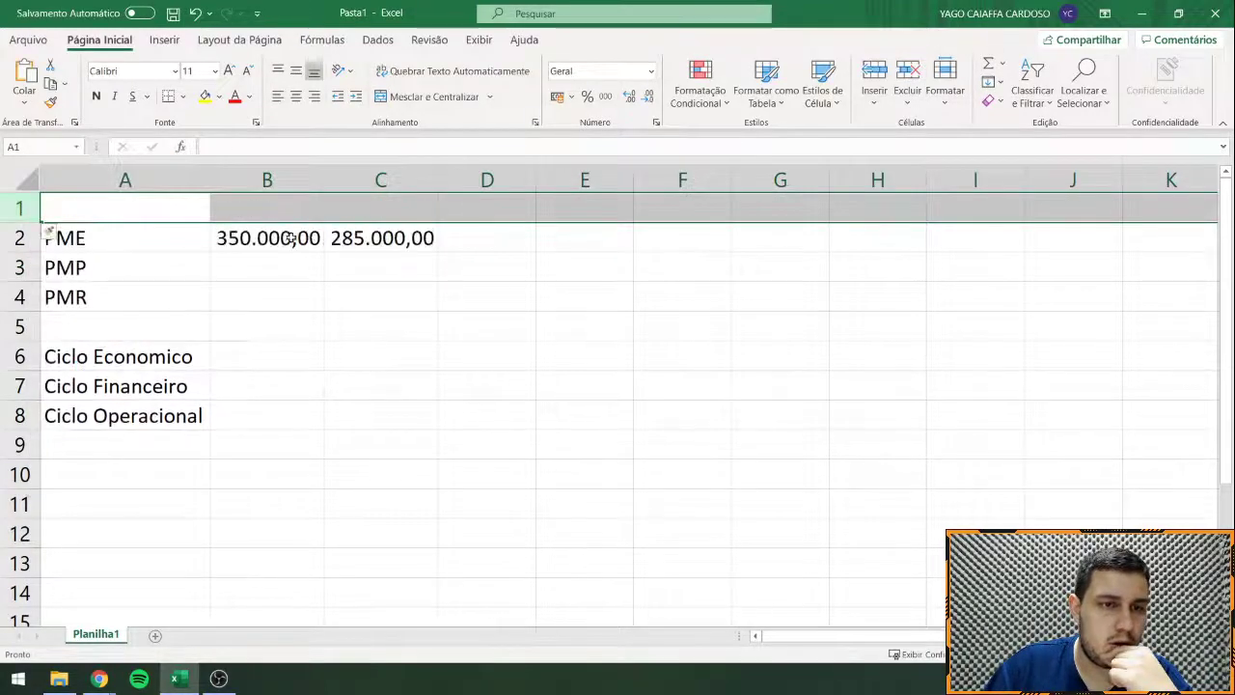
drag(260, 237, 615, 253)
Step: Enter the headers INICIAL in D1 and FINAL in E1 and fit both columns to their contents
click(504, 209)
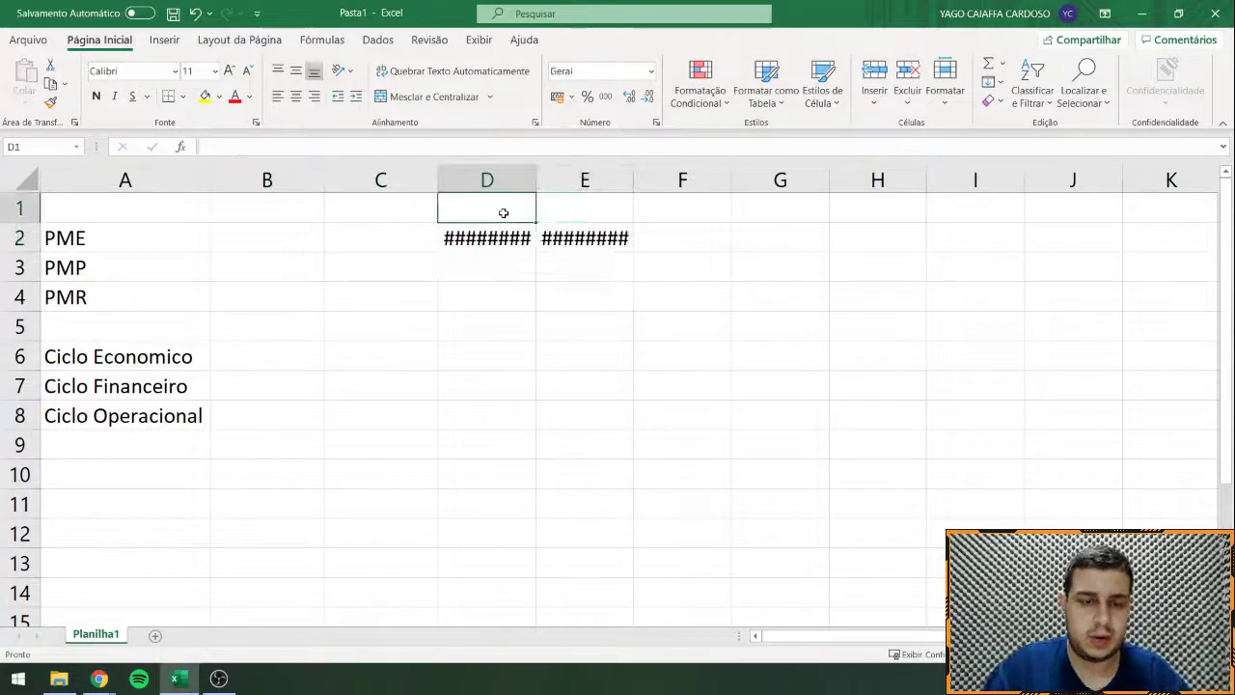
text(inicial)
key(BackSpace)
key(BackSpace)
key(BackSpace)
key(BackSpace)
key(BackSpace)
key(BackSpace)
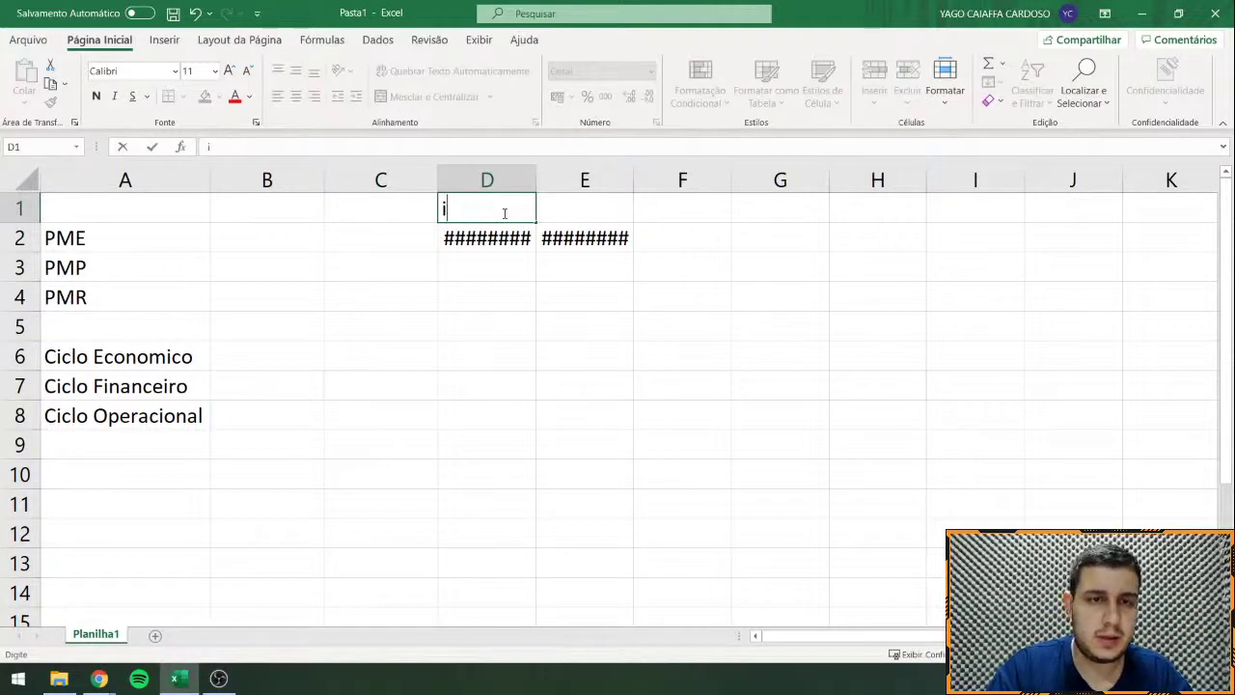
key(BackSpace)
text(INICIAL)
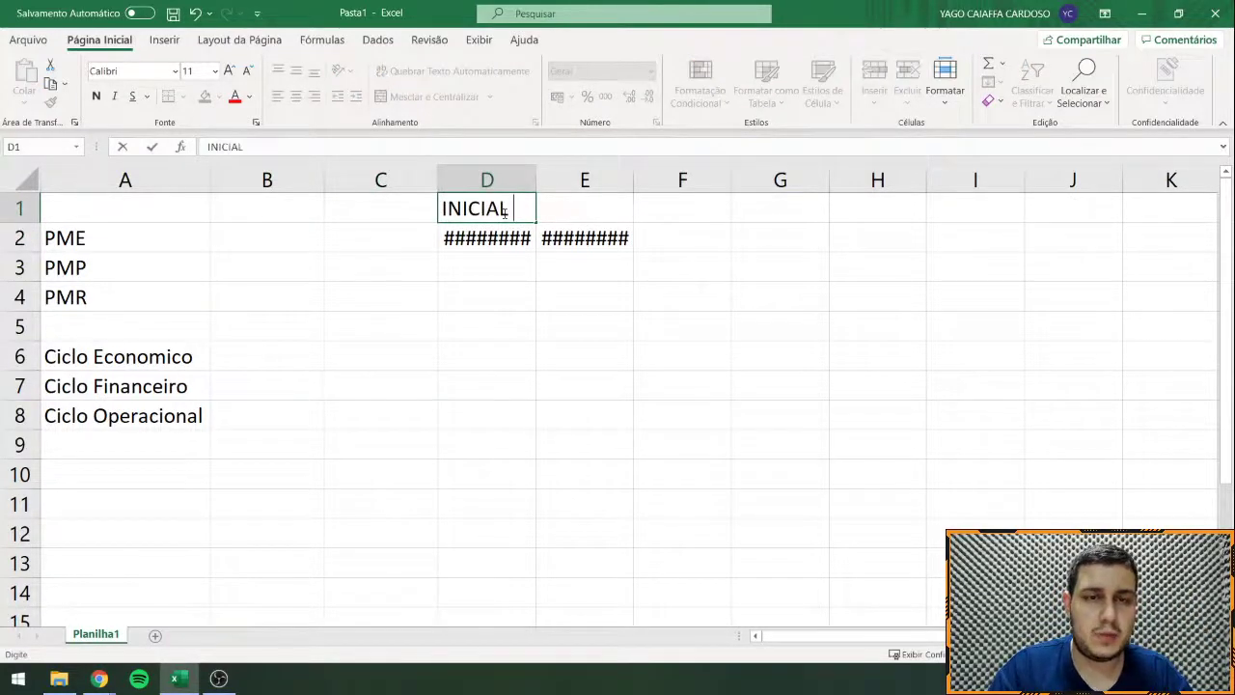
key(Tab)
text(FINAL)
key(Return)
drag(529, 179, 550, 180)
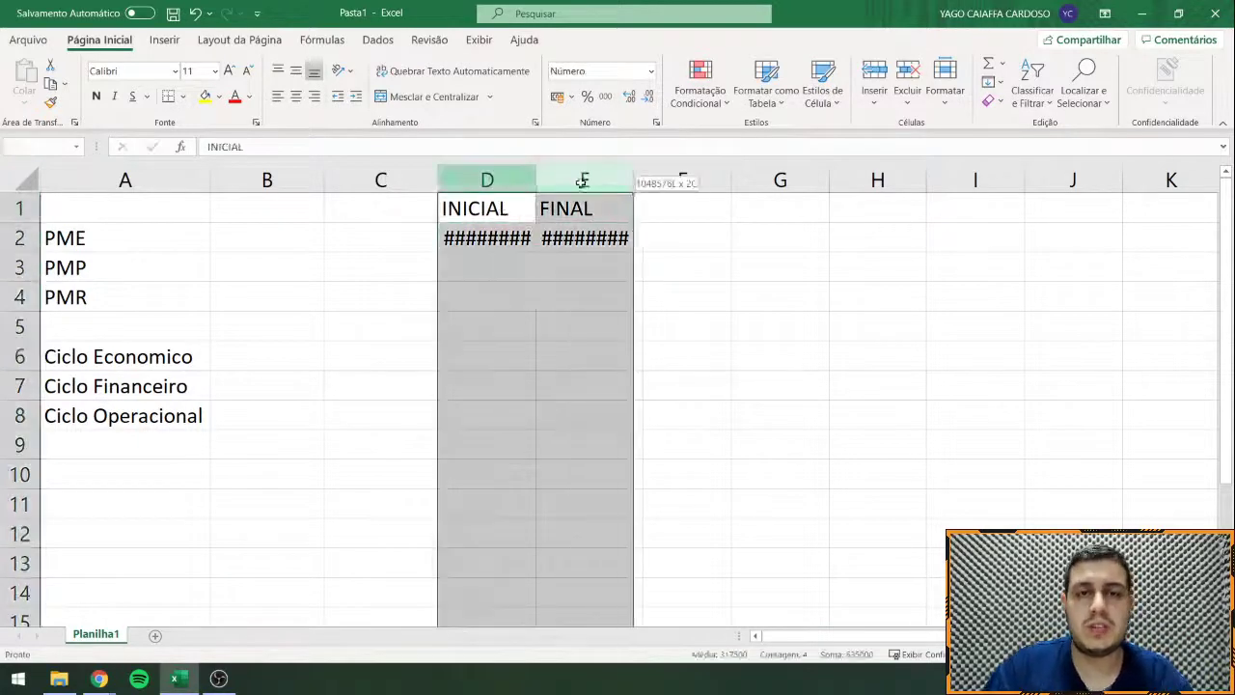
double_click(534, 179)
Step: Enter the header MÉDIO in C1
click(385, 210)
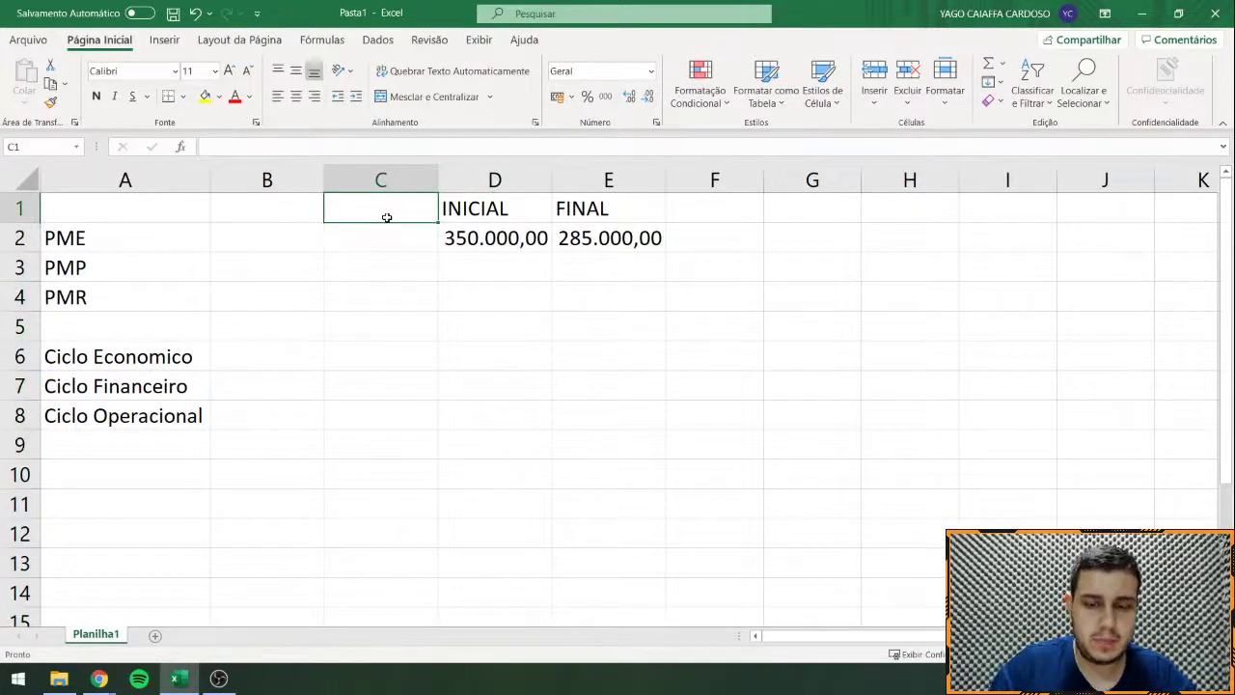
key(Left)
click(386, 218)
text(MÉDIO)
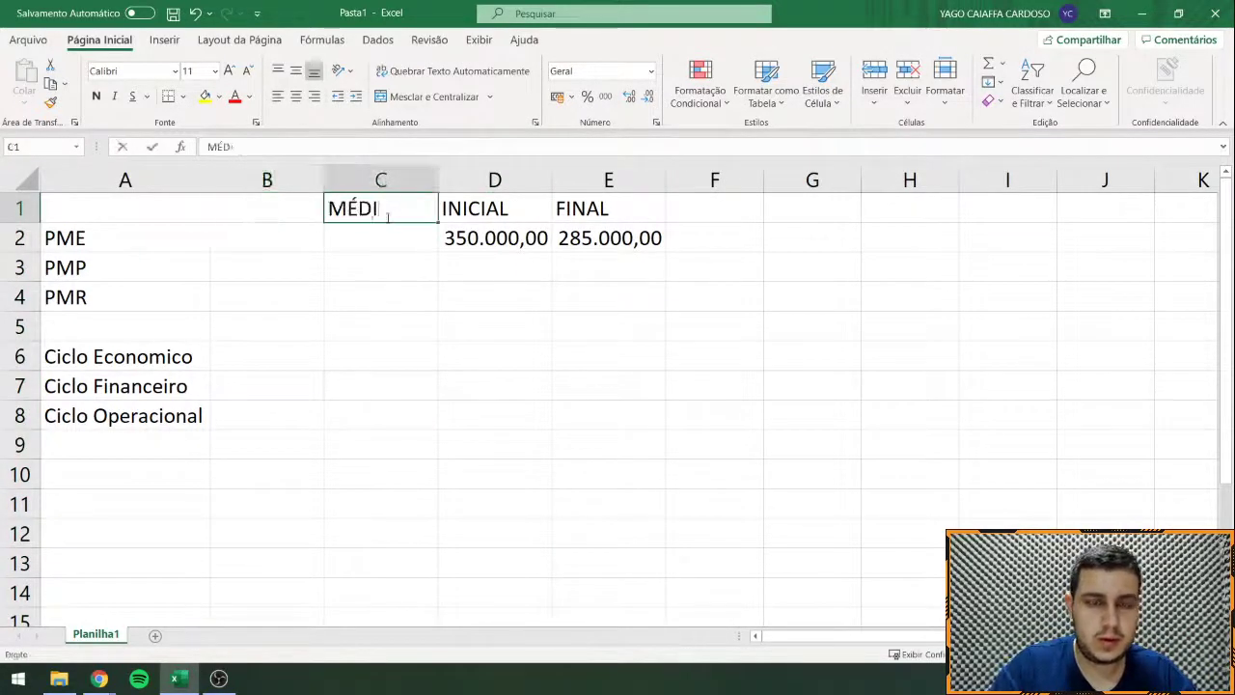
key(Return)
right_click(458, 176)
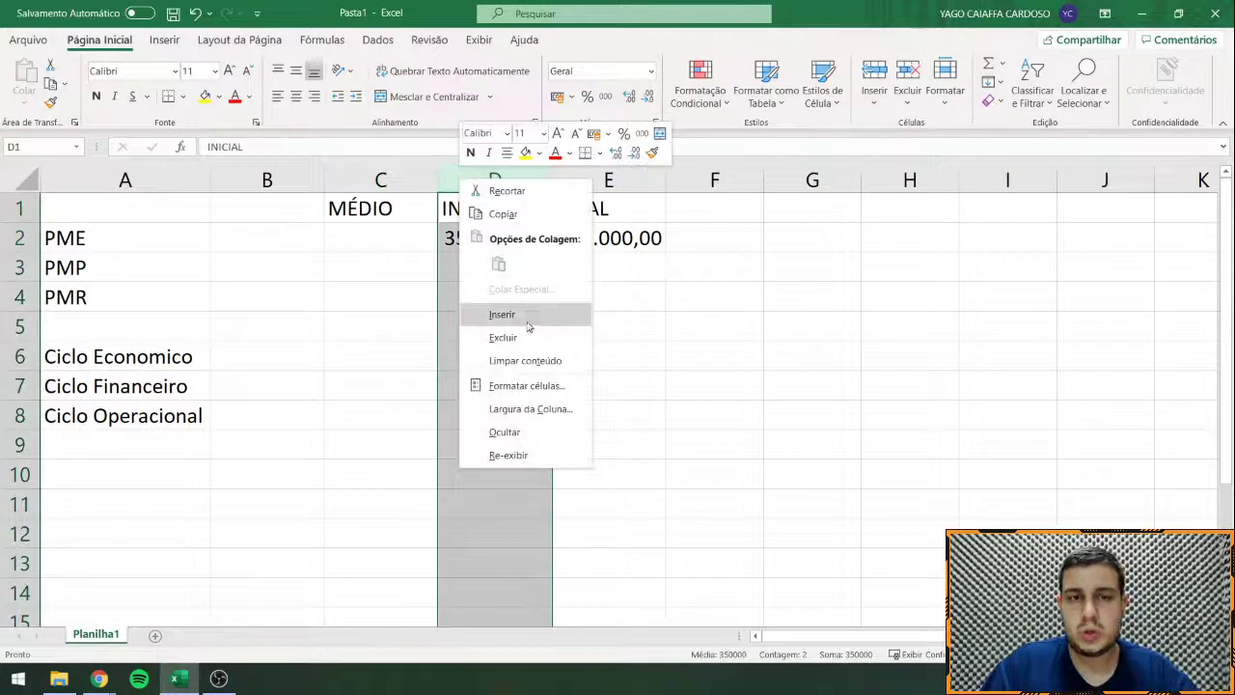
click(497, 316)
key(ctrl+z)
Step: Add the header CMV in F1 and centre the headers MÉDIO, INICIAL, FINAL and CMV in row 1
click(693, 205)
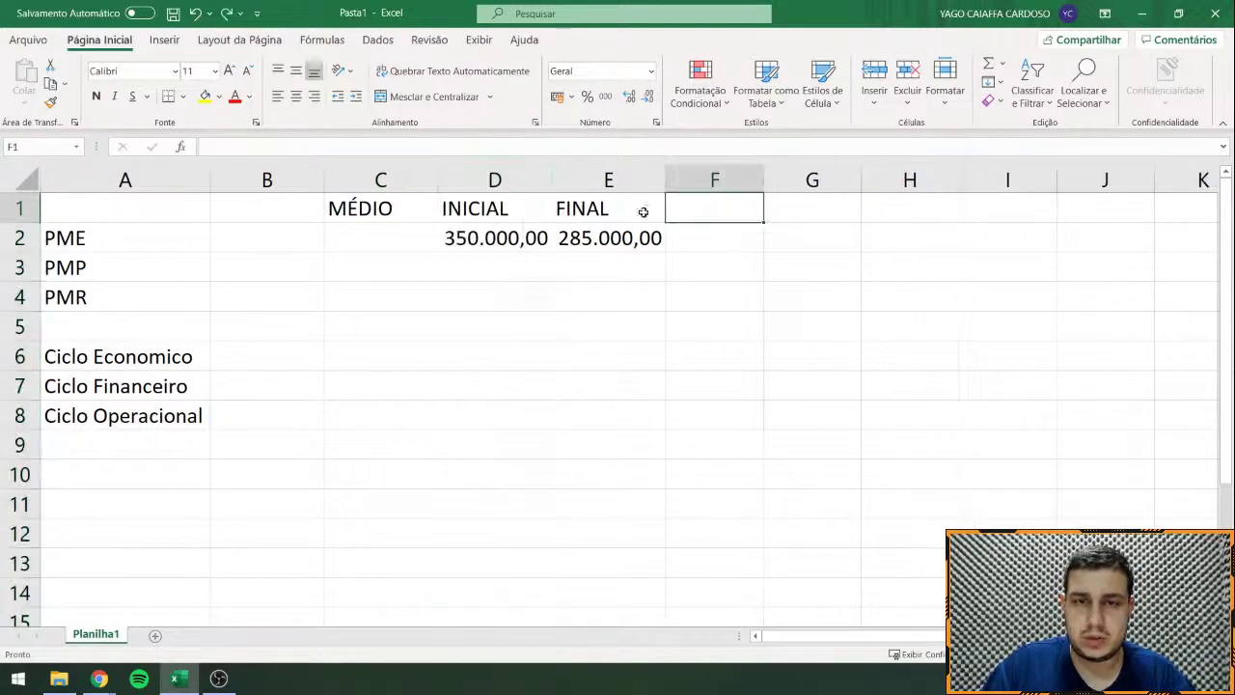
drag(528, 213, 587, 210)
click(299, 99)
click(717, 212)
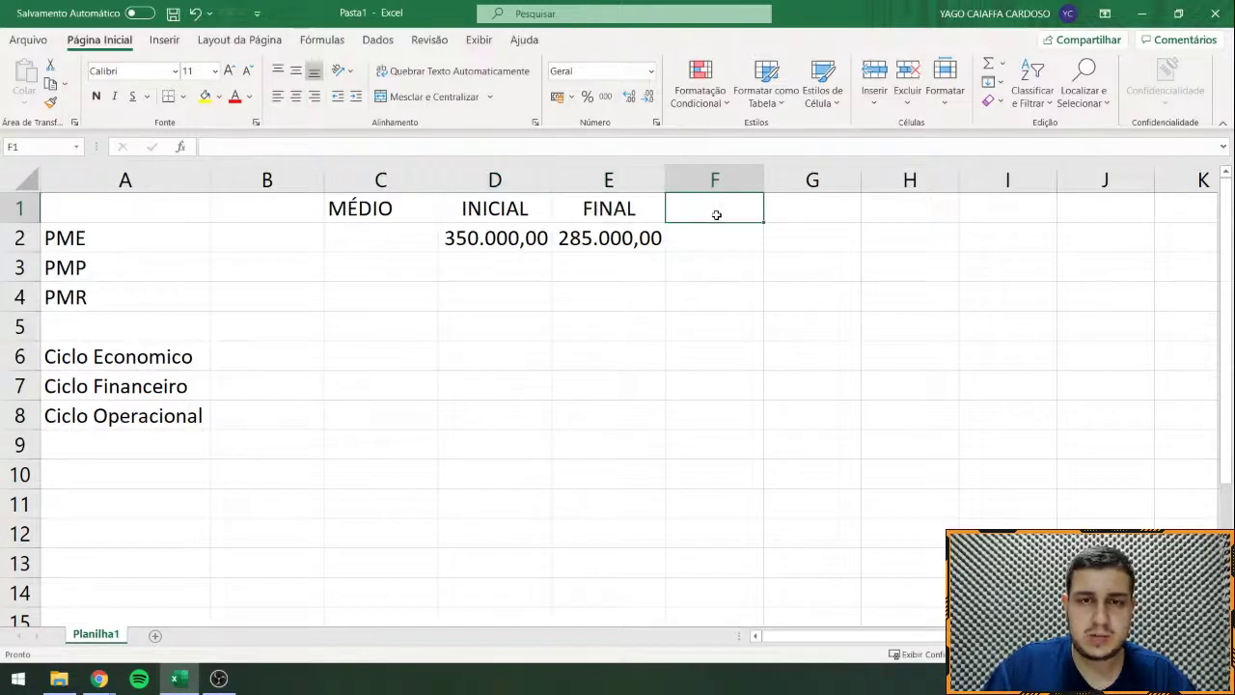
text(CMV)
key(Return)
click(717, 212)
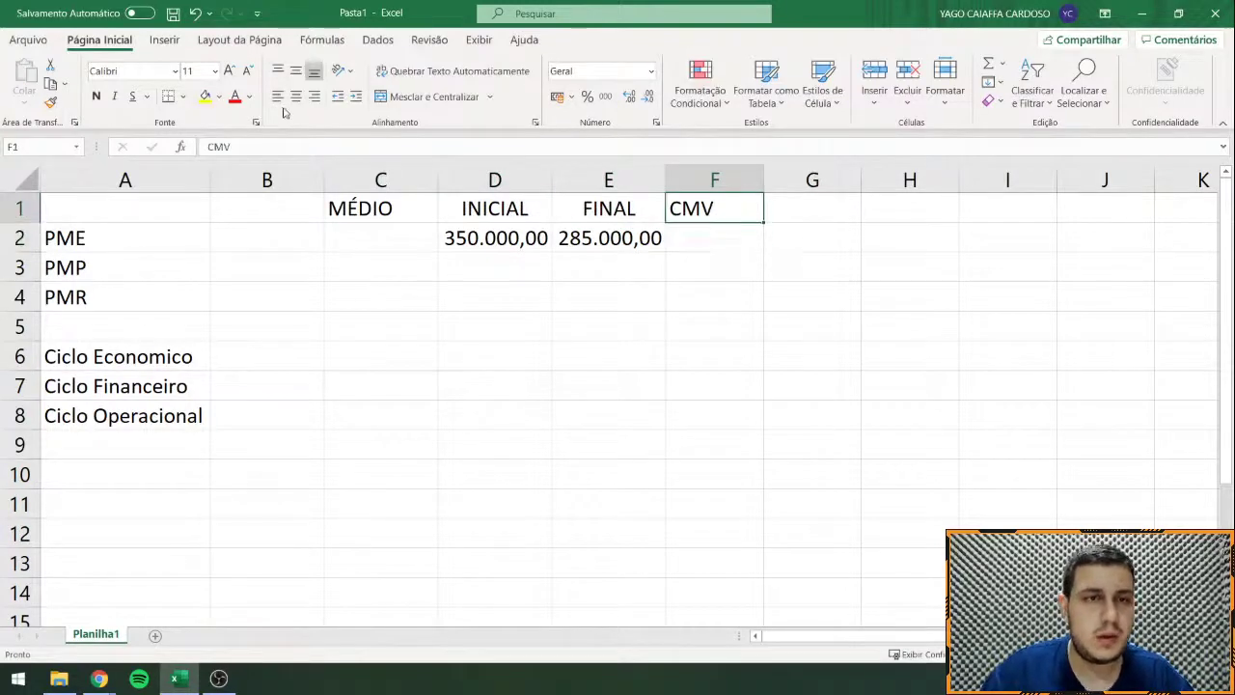
click(296, 96)
click(368, 216)
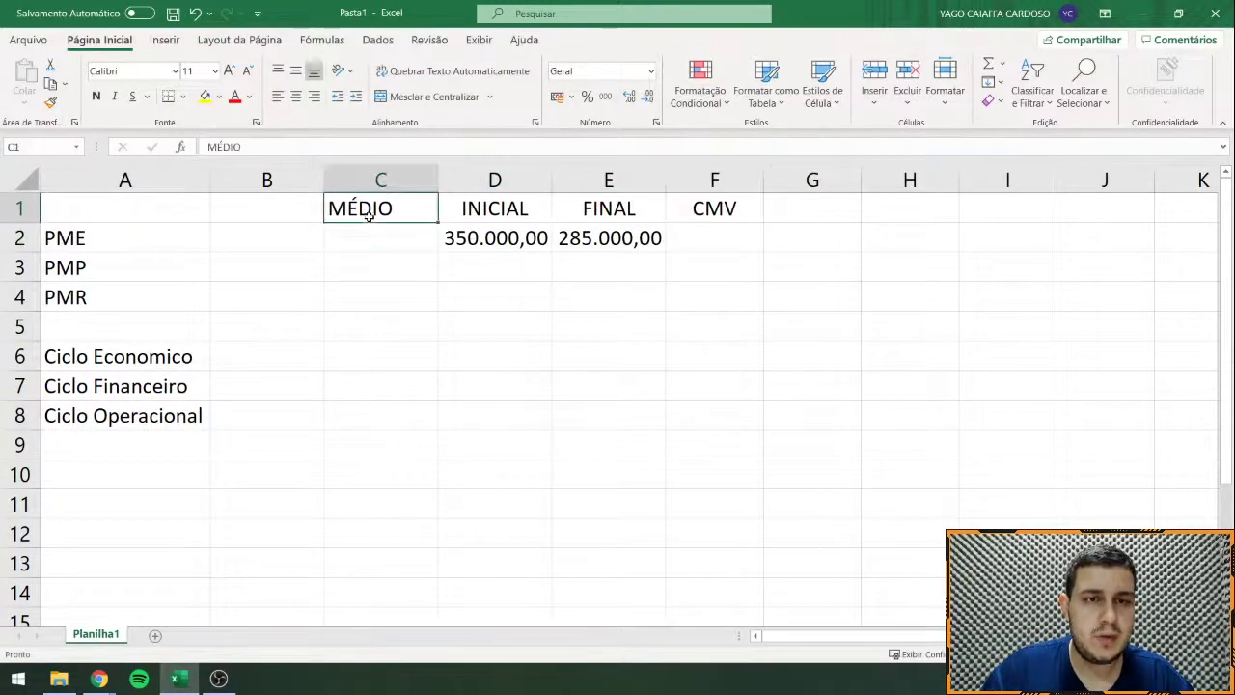
click(296, 97)
Step: Calculate the average stock in C2 with the formula =(D2+E2)/2
click(370, 229)
text(=)
key(Right)
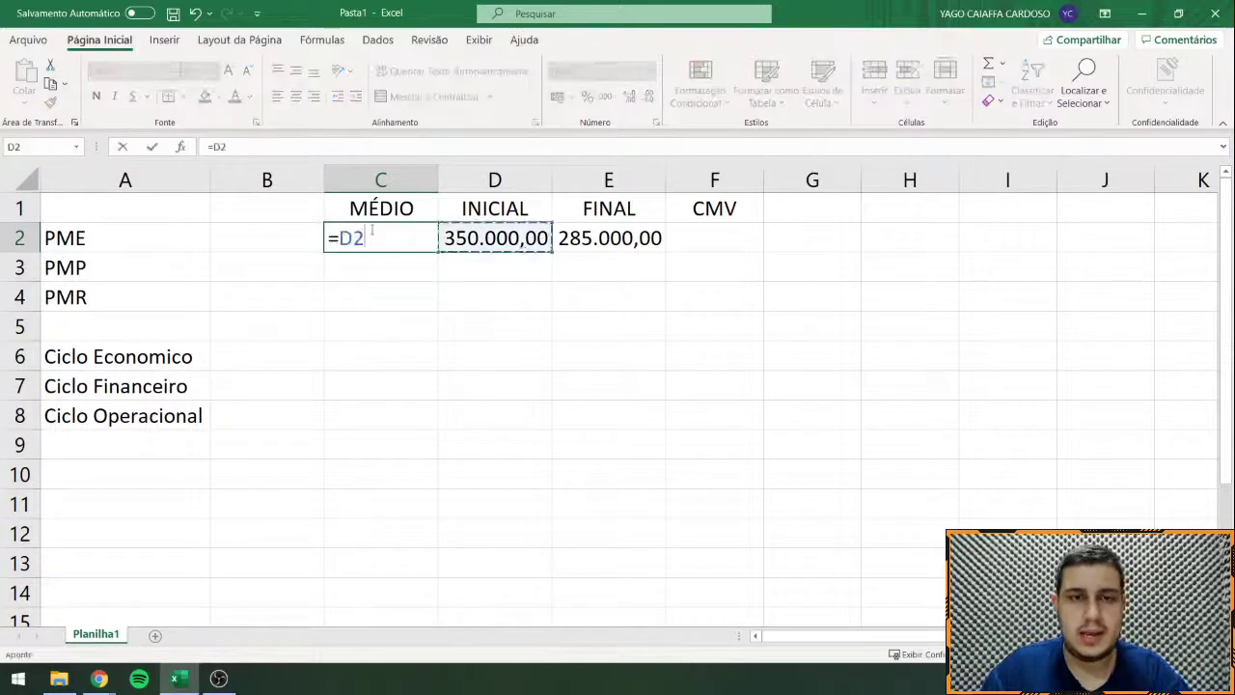
text(+0000)
key(BackSpace)
key(BackSpace)
key(BackSpace)
key(BackSpace)
key(BackSpace)
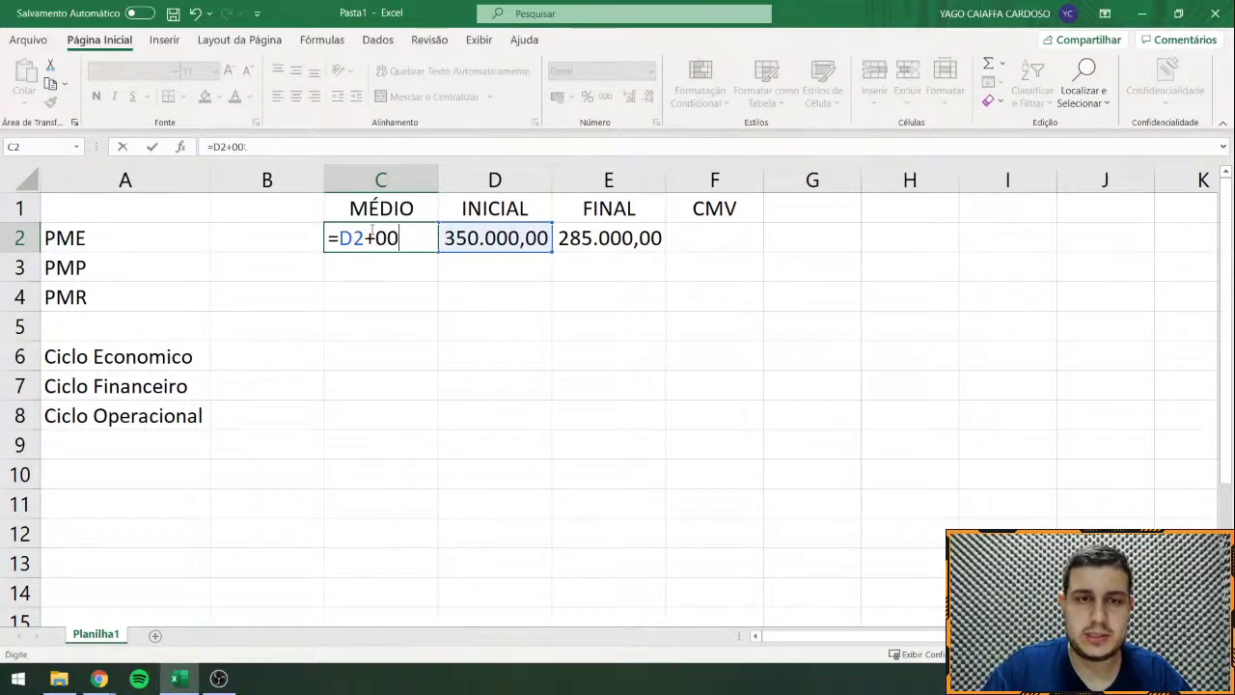
text(+)
click(598, 237)
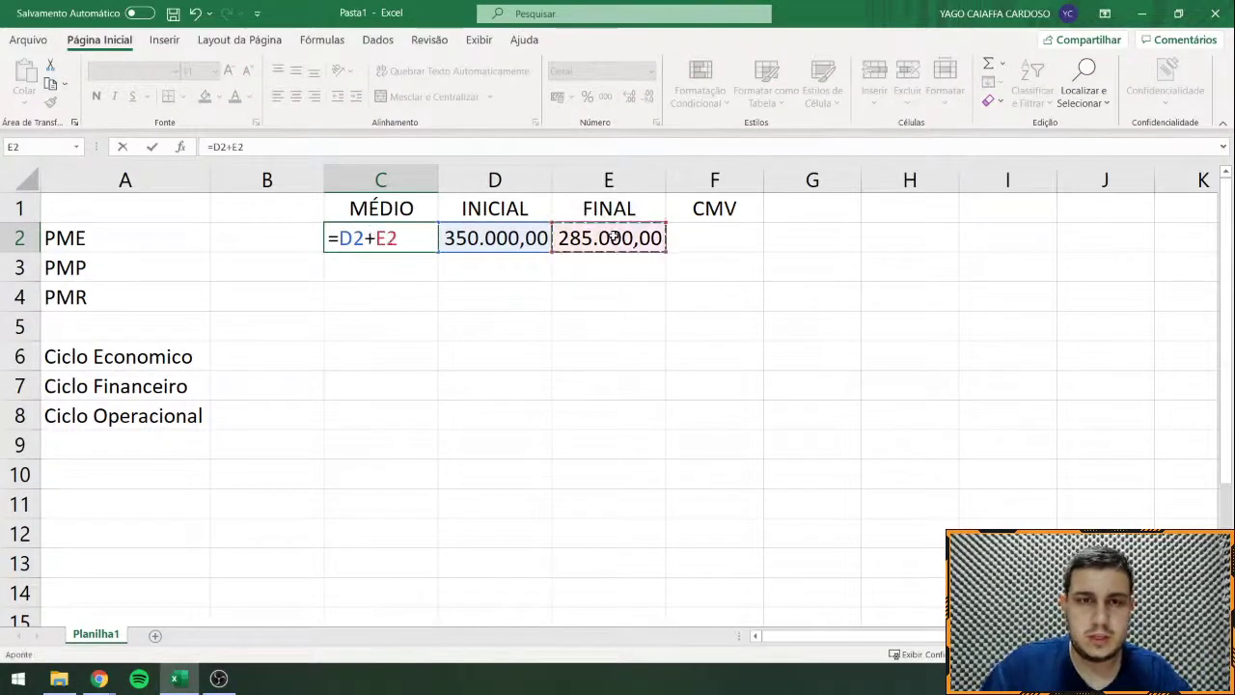
text()/2)
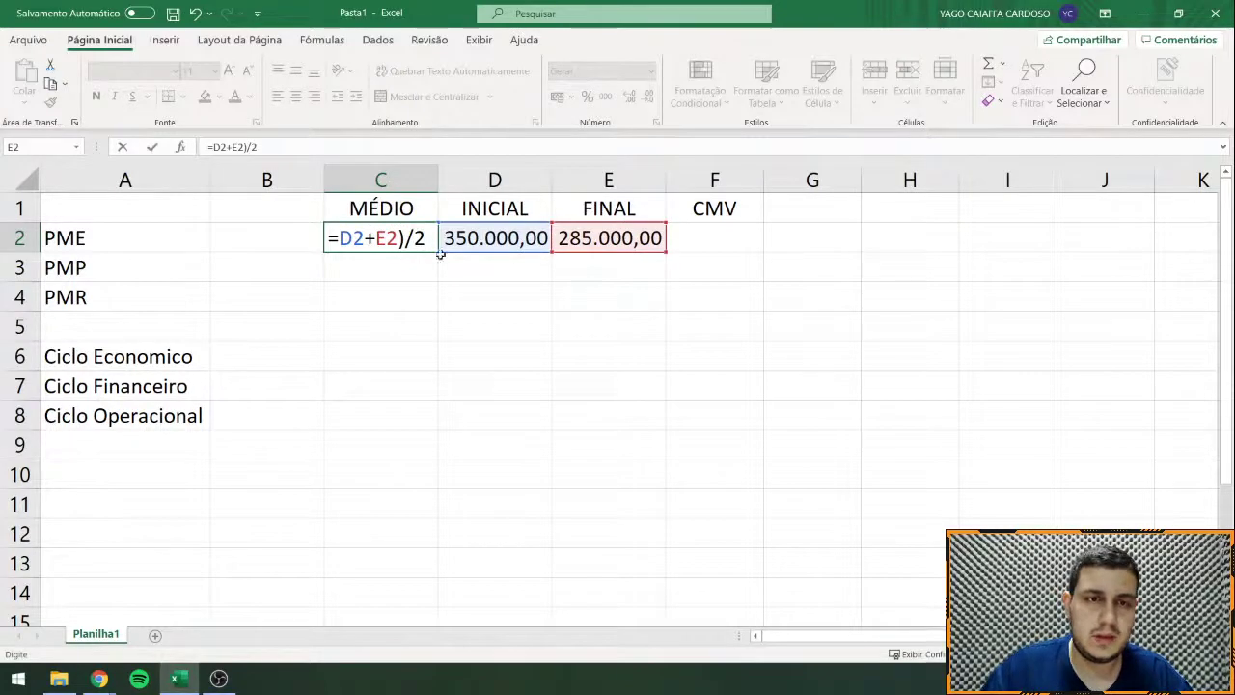
click(340, 237)
text(()
key(Return)
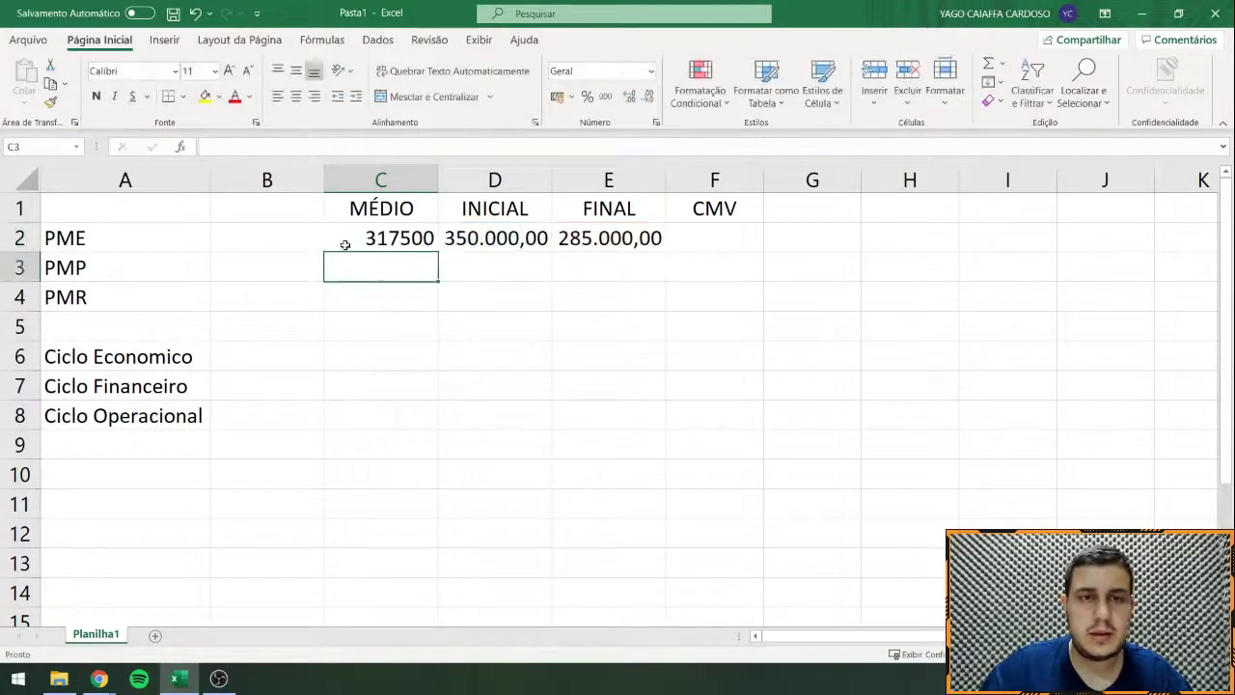
Step: Apply the R$ accounting format to B2:F2 in the PME row
click(423, 237)
drag(276, 234, 724, 237)
click(558, 97)
Step: Copy the CMV amount 2.275.000,00 from the exam question's DRE in Chrome and paste it into F2 of the Excel workbook
click(816, 237)
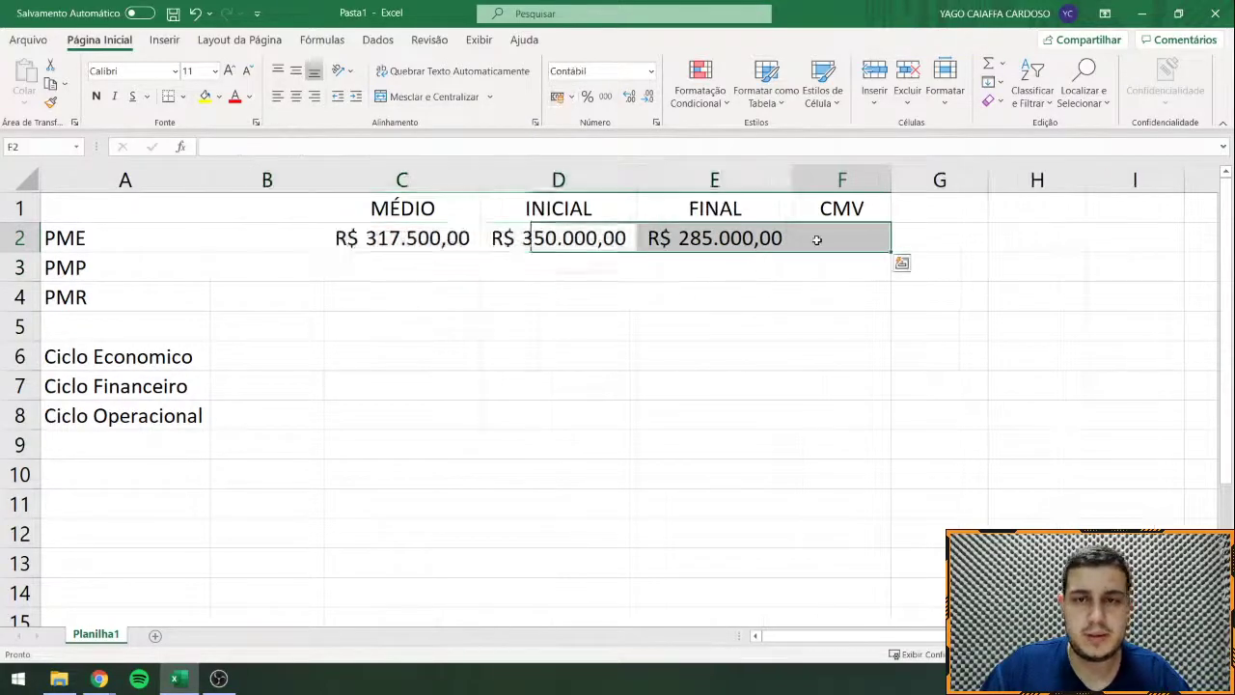
key(alt+Tab)
scroll(501, 318, down, 10)
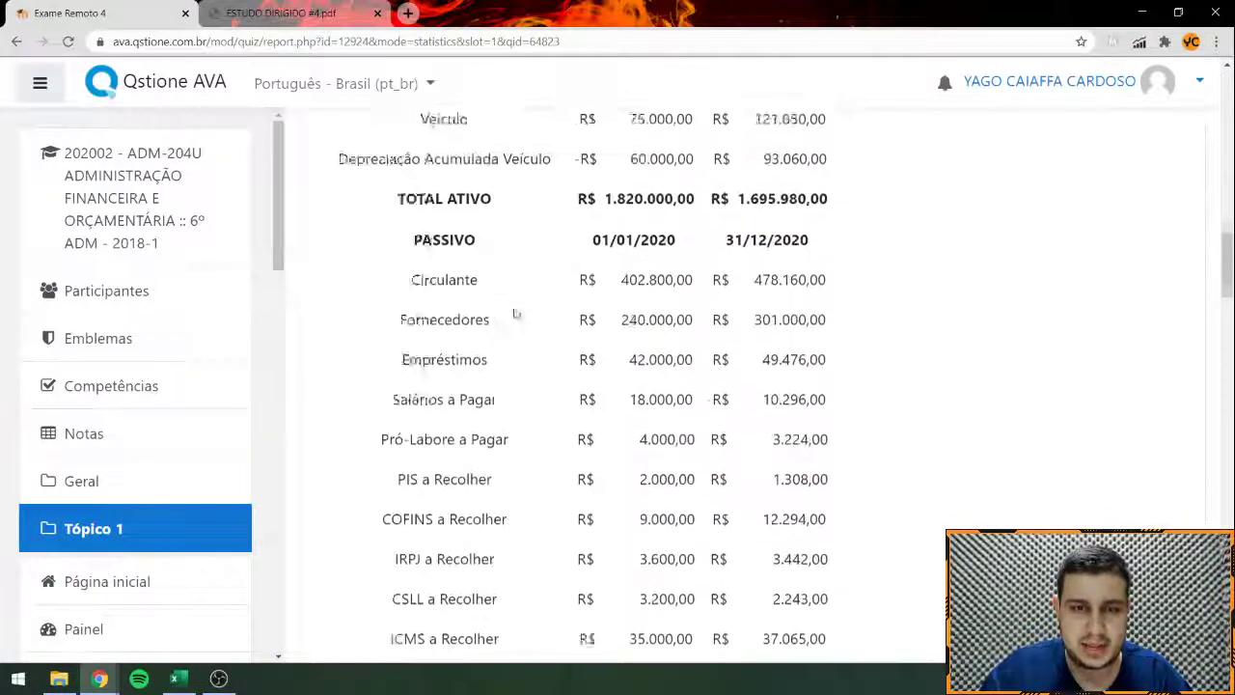
scroll(499, 322, down, 6)
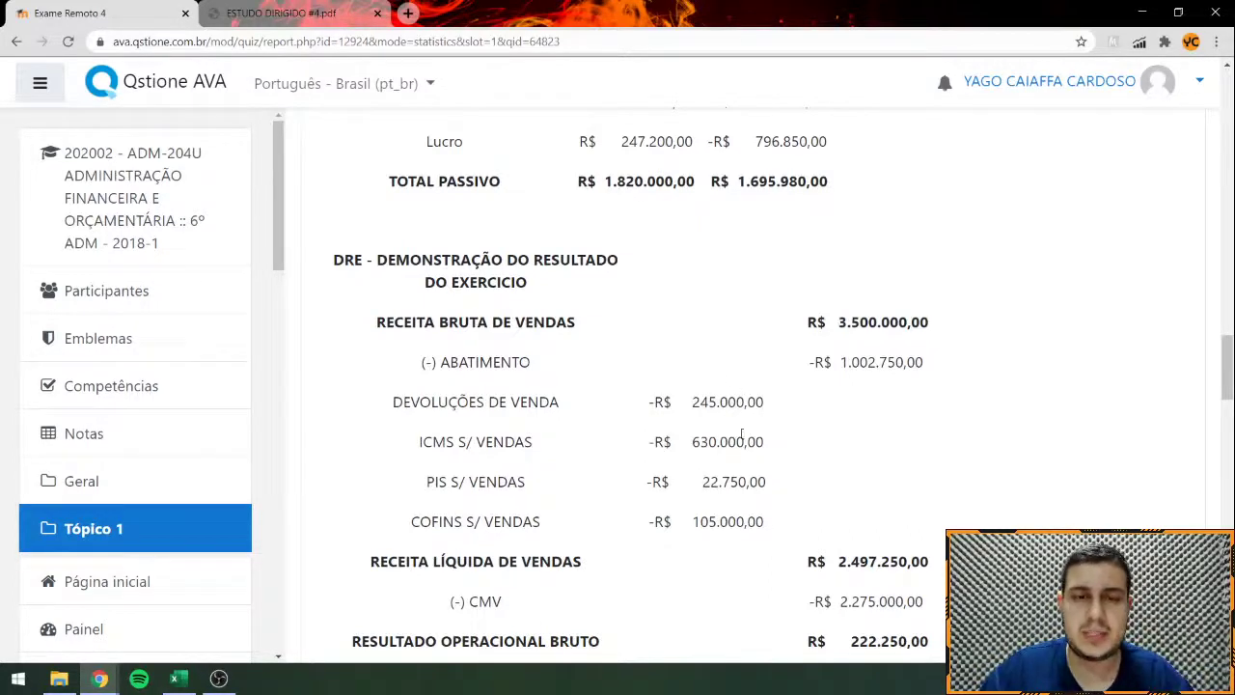
scroll(610, 447, down, 1)
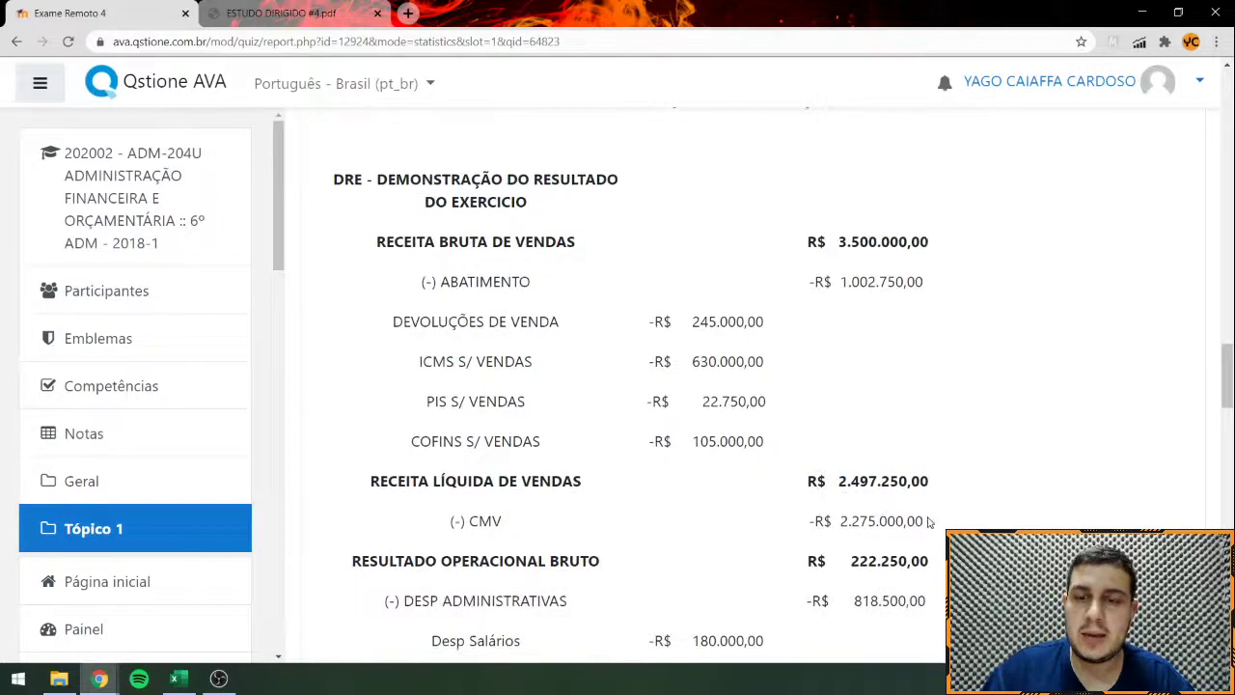
drag(928, 522, 842, 522)
key(ctrl+c)
key(alt+Tab)
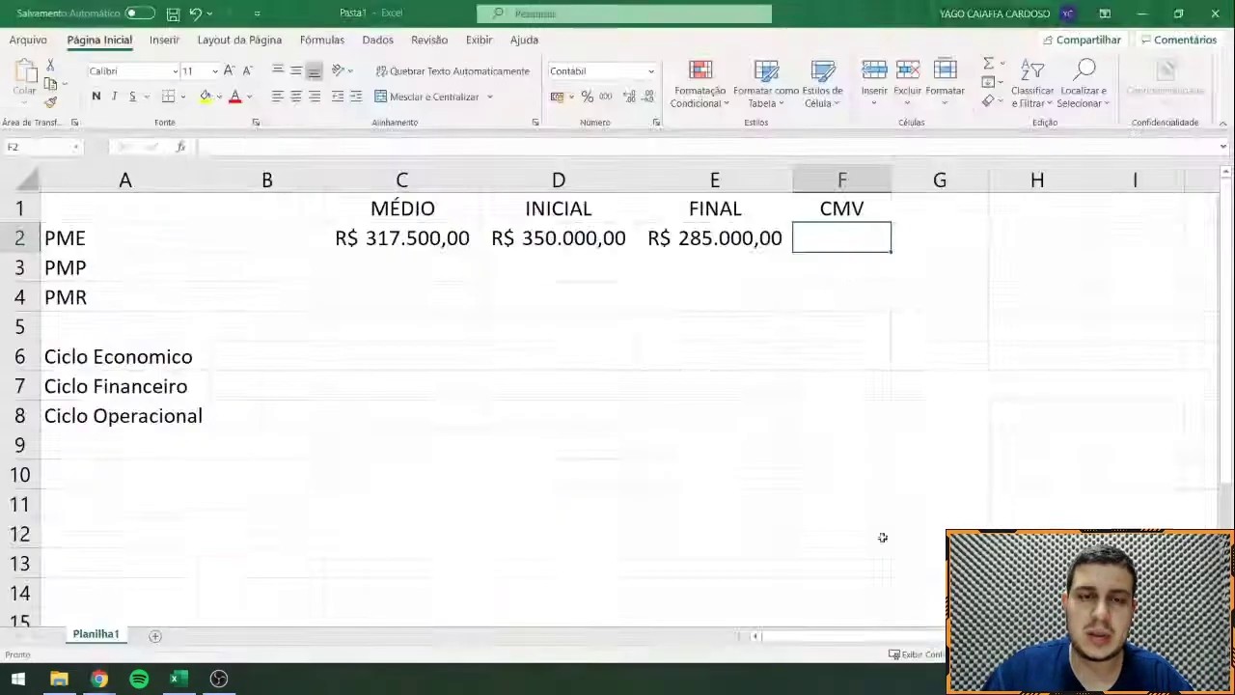
double_click(830, 239)
key(ctrl+v)
key(Return)
key(Return)
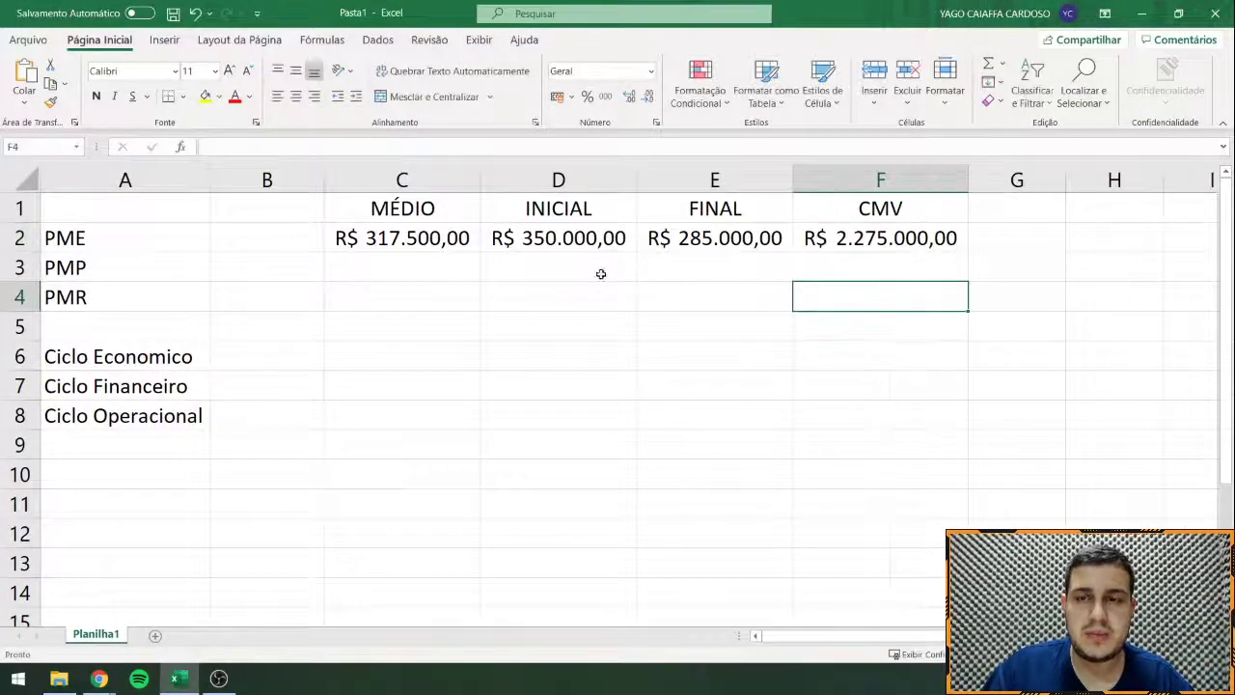
Step: Enter the header PRAZO in B1
click(258, 228)
click(257, 217)
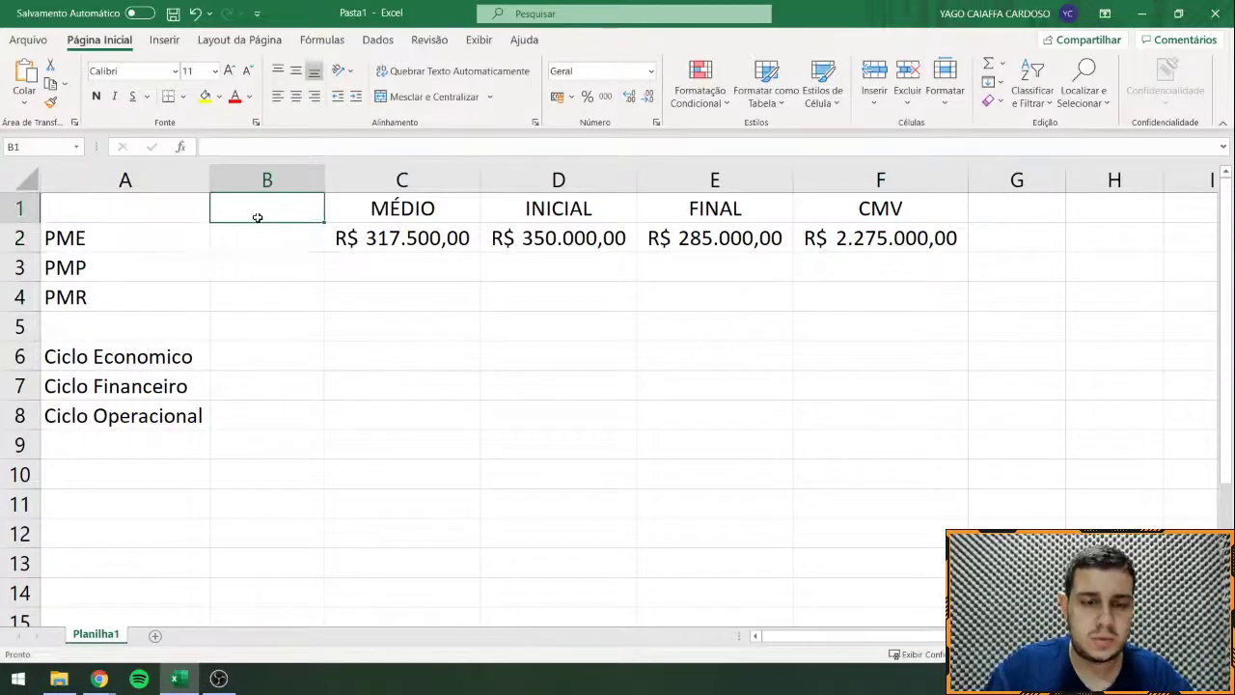
text(PRAZO)
key(Return)
Step: Calculate the PME term in B2 with the formula =C2/F2*360
text(=)
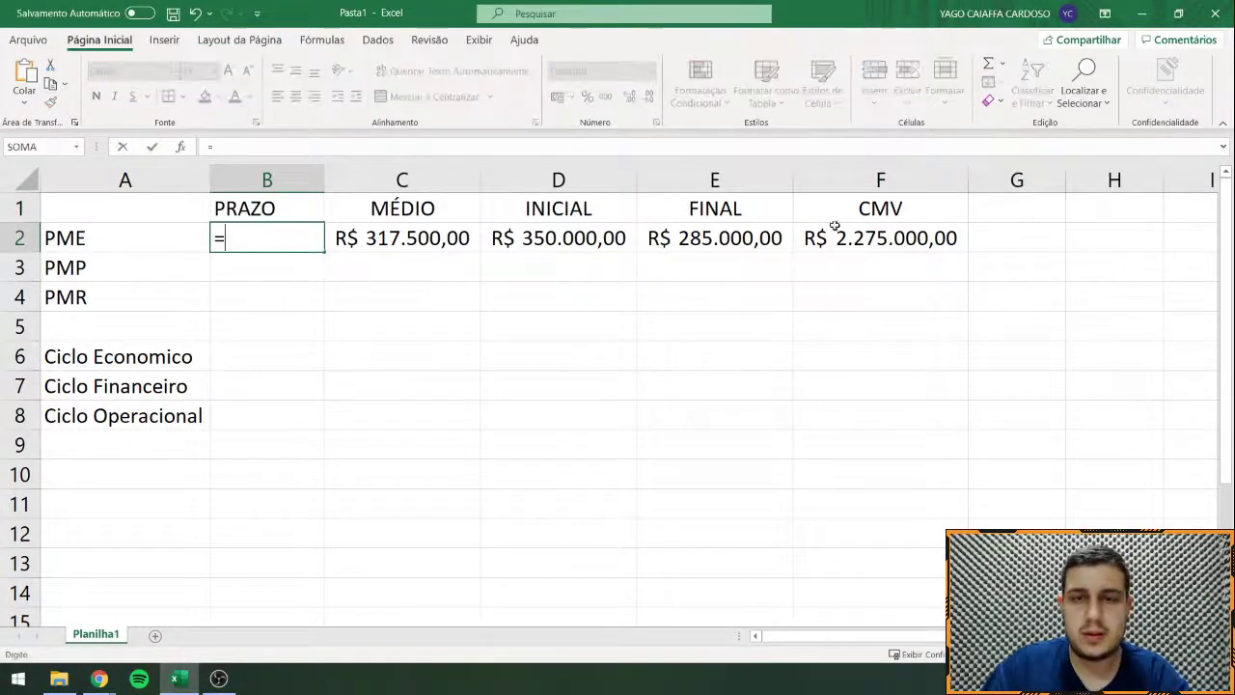
click(412, 240)
text(/)
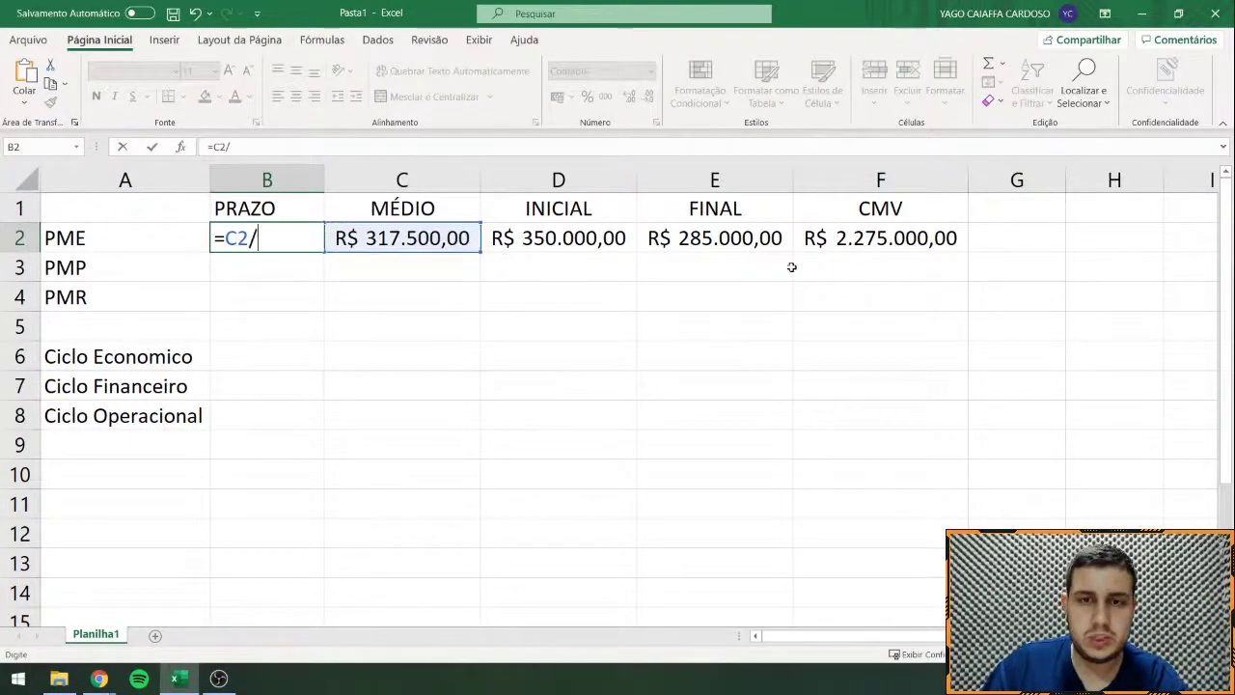
click(835, 234)
text(*360)
key(Return)
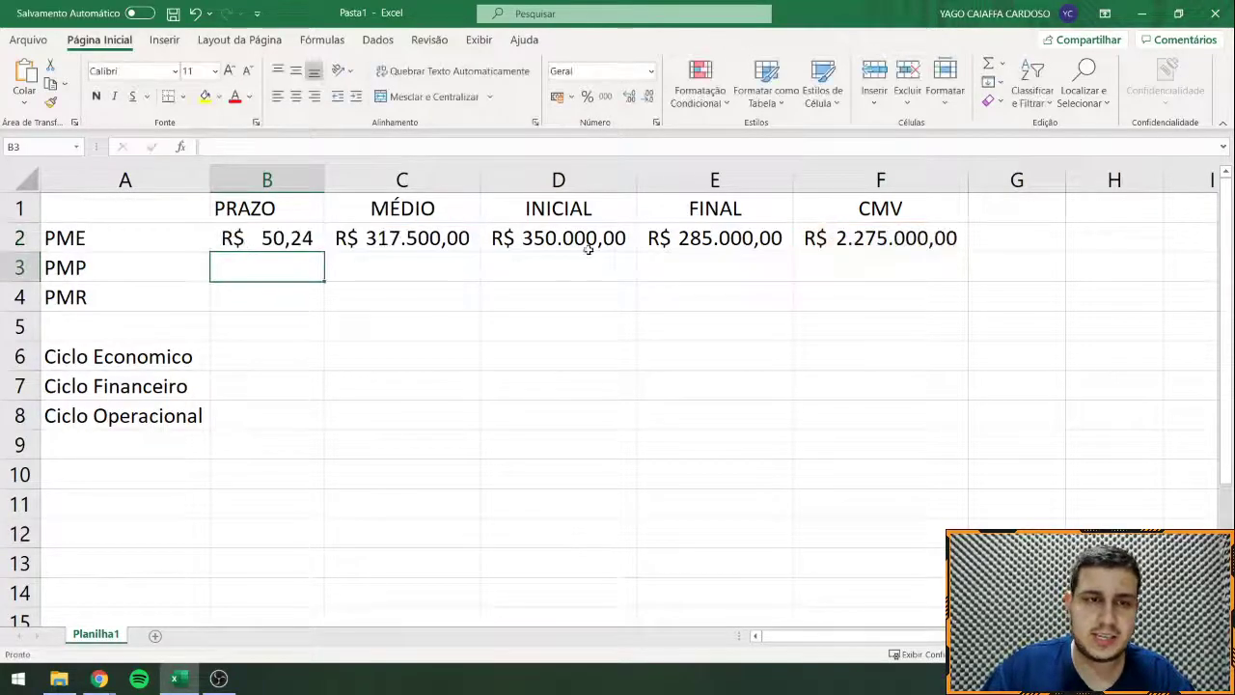
Step: Replace the PME term in B2 with 51, without currency symbol or decimals, and fit column B to its contents
click(244, 237)
click(605, 96)
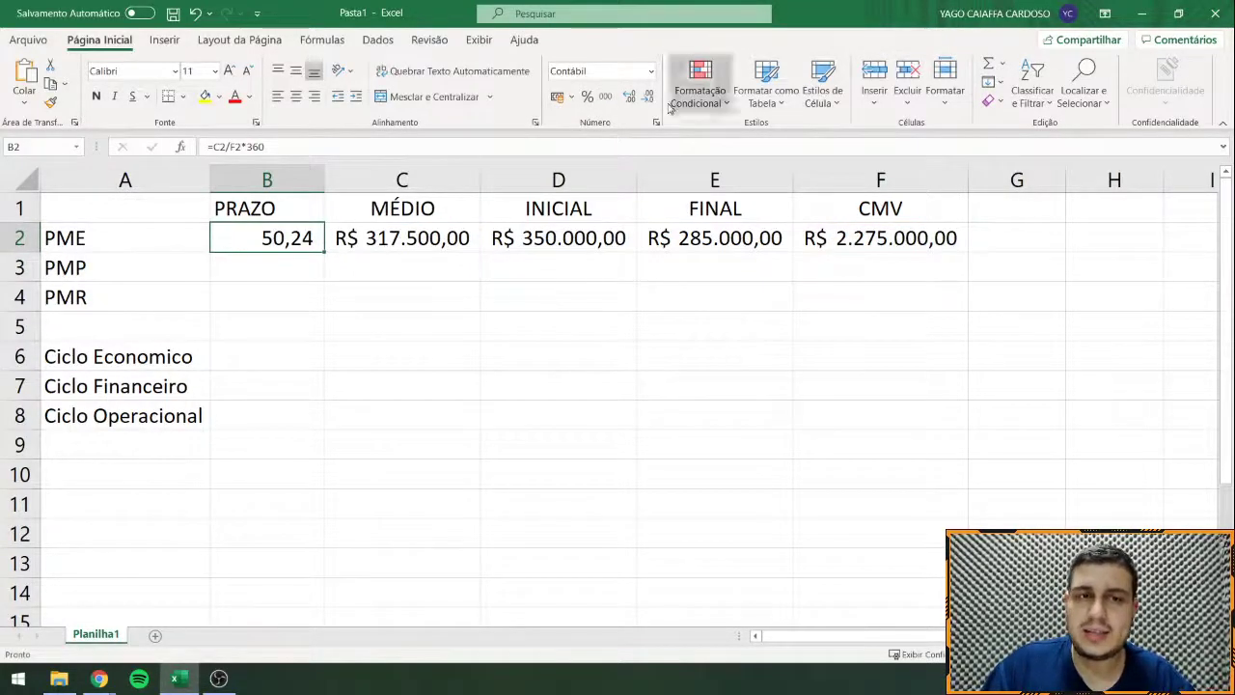
text(51)
key(Return)
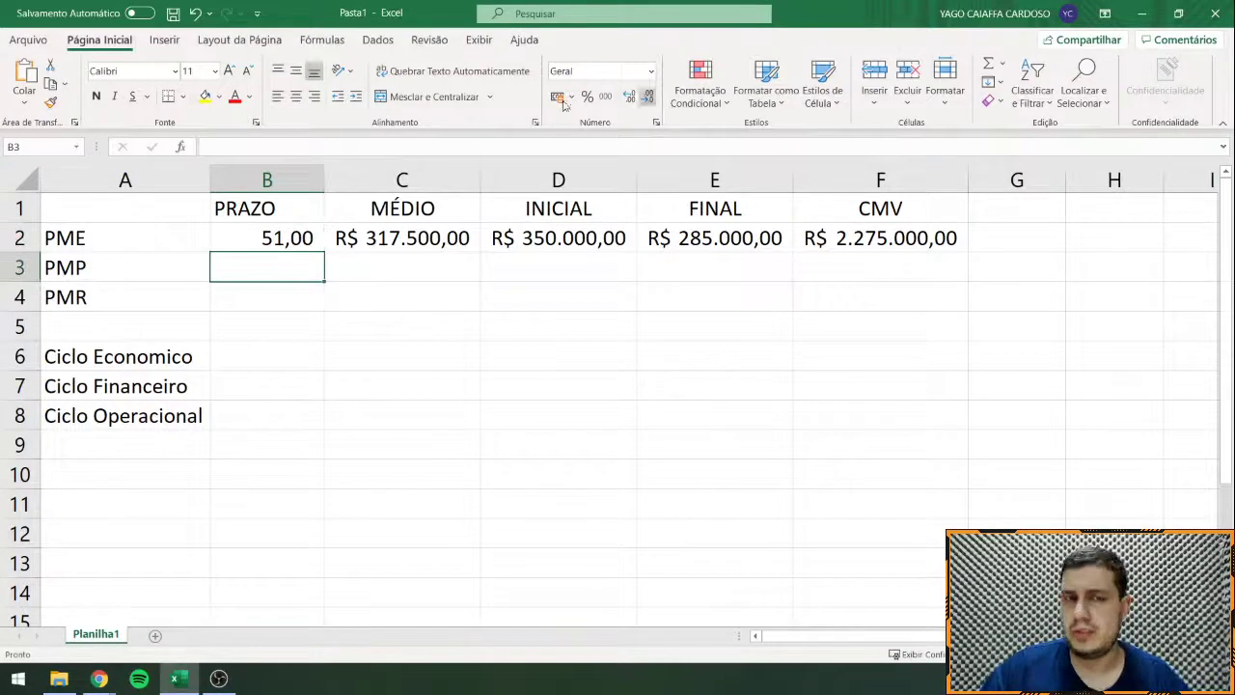
click(270, 241)
click(647, 96)
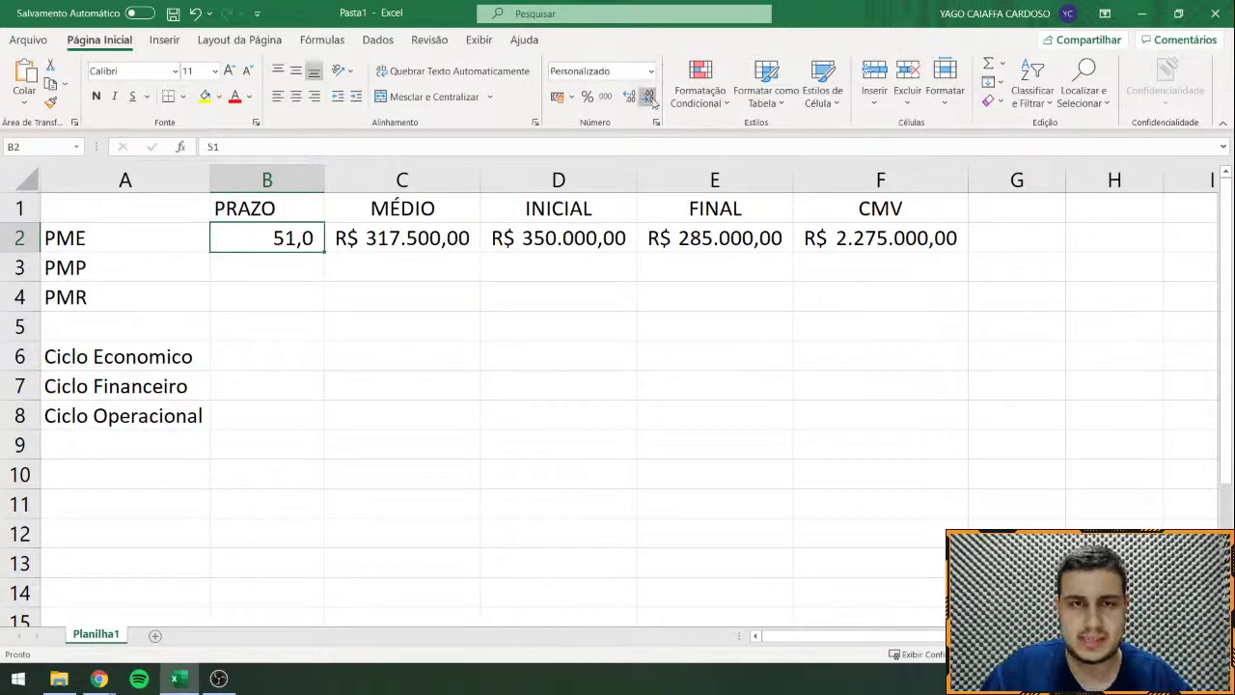
click(646, 96)
double_click(322, 176)
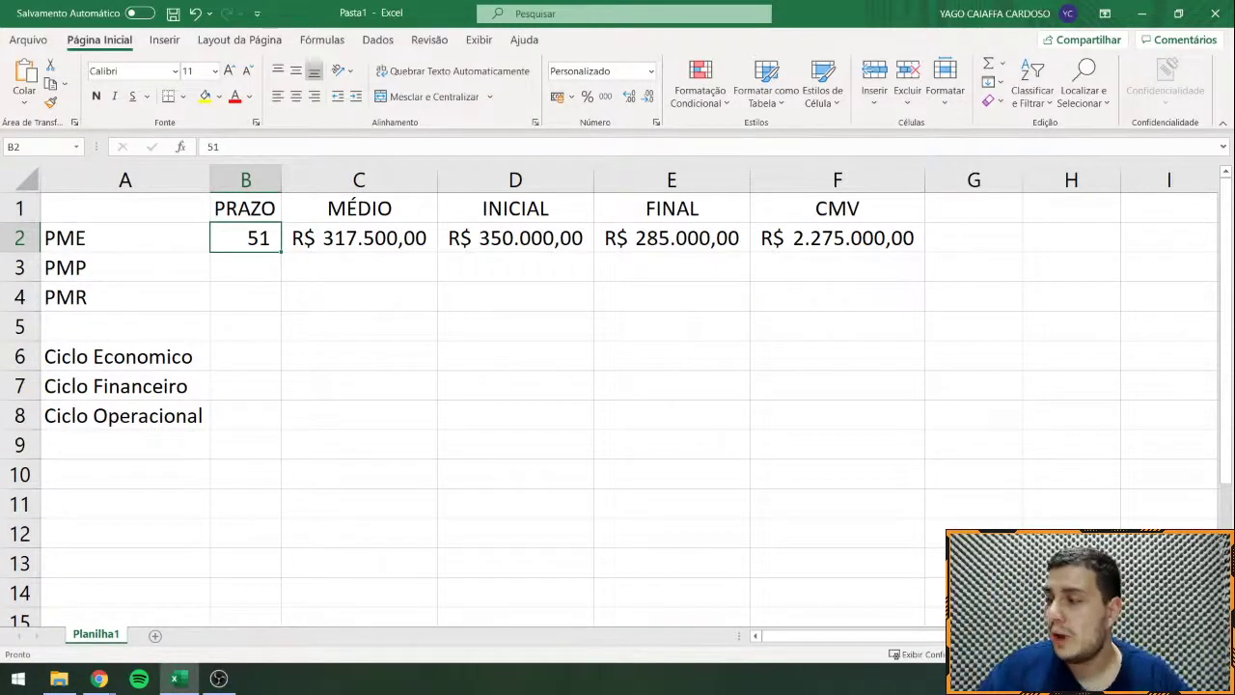
drag(113, 276, 334, 267)
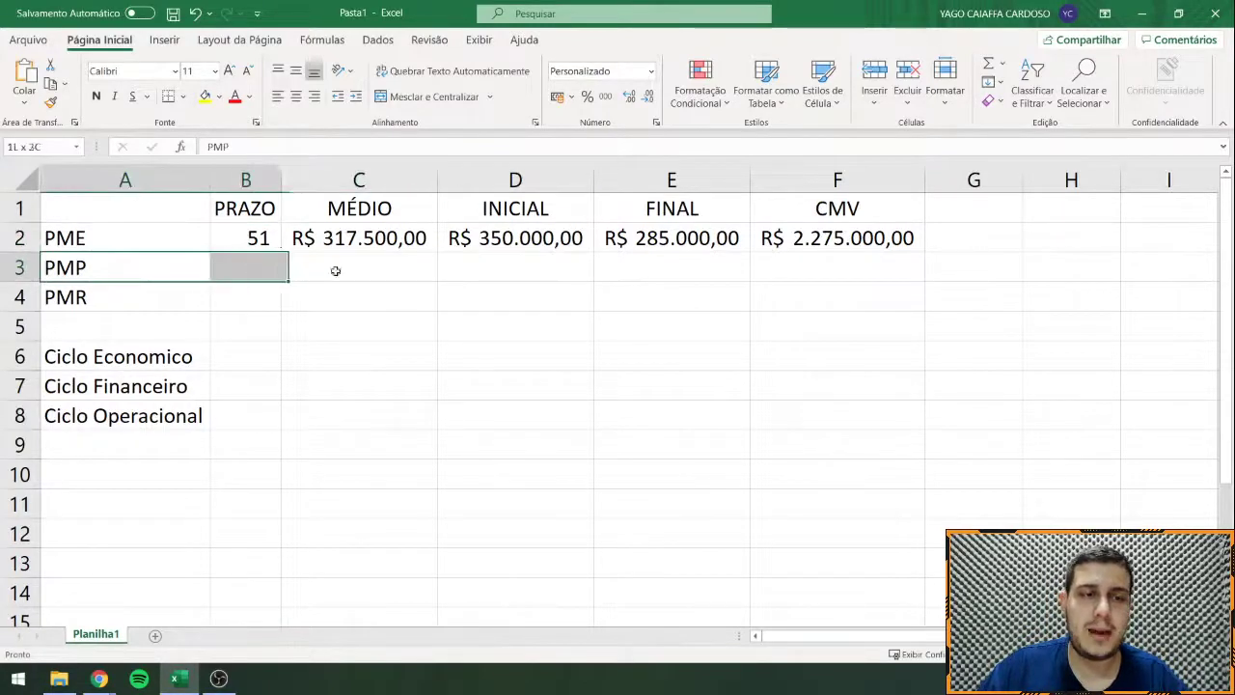
drag(145, 237, 834, 246)
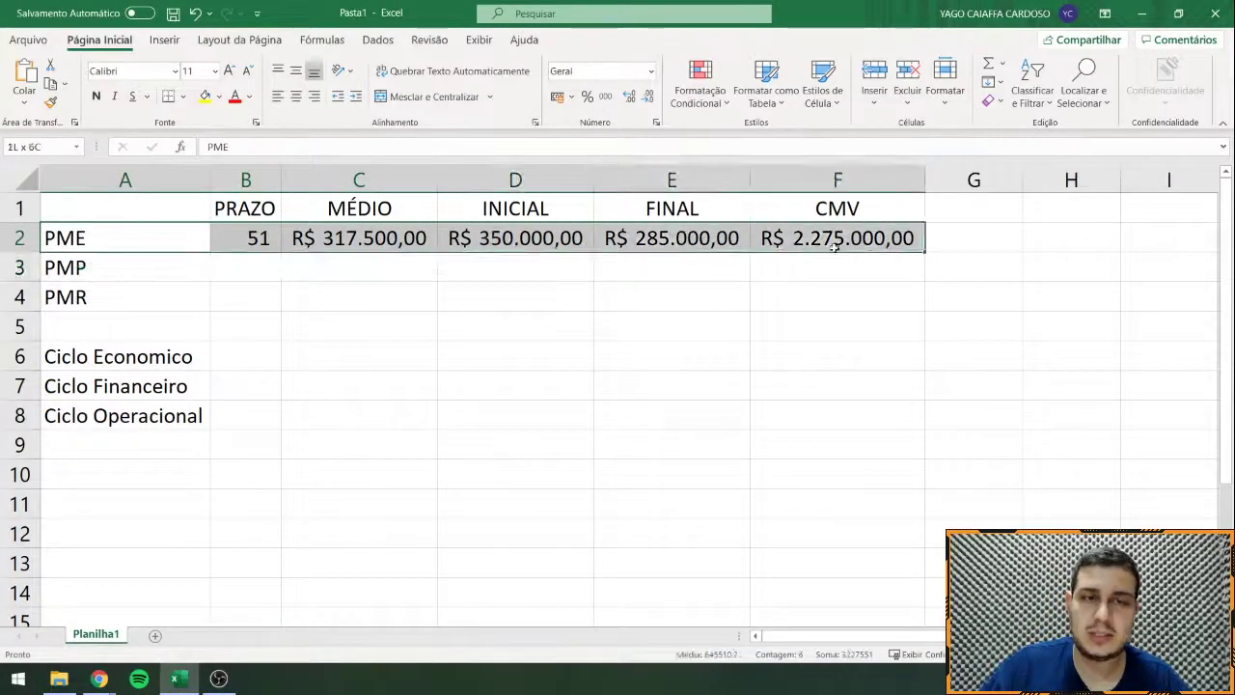
click(272, 264)
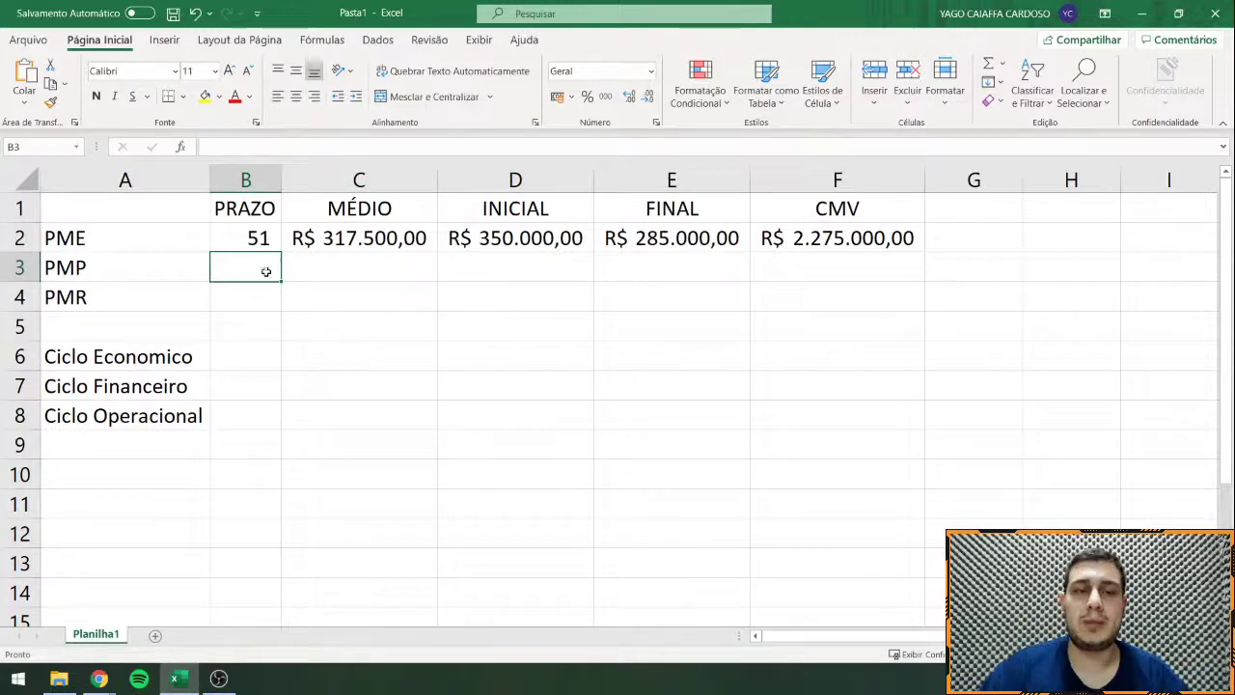
Step: In Chrome, copy the Fornecedores amounts 240.000,00 and 301.000,00 from the PASSIVO section of the exam question's balance sheet
click(543, 278)
key(alt+Tab)
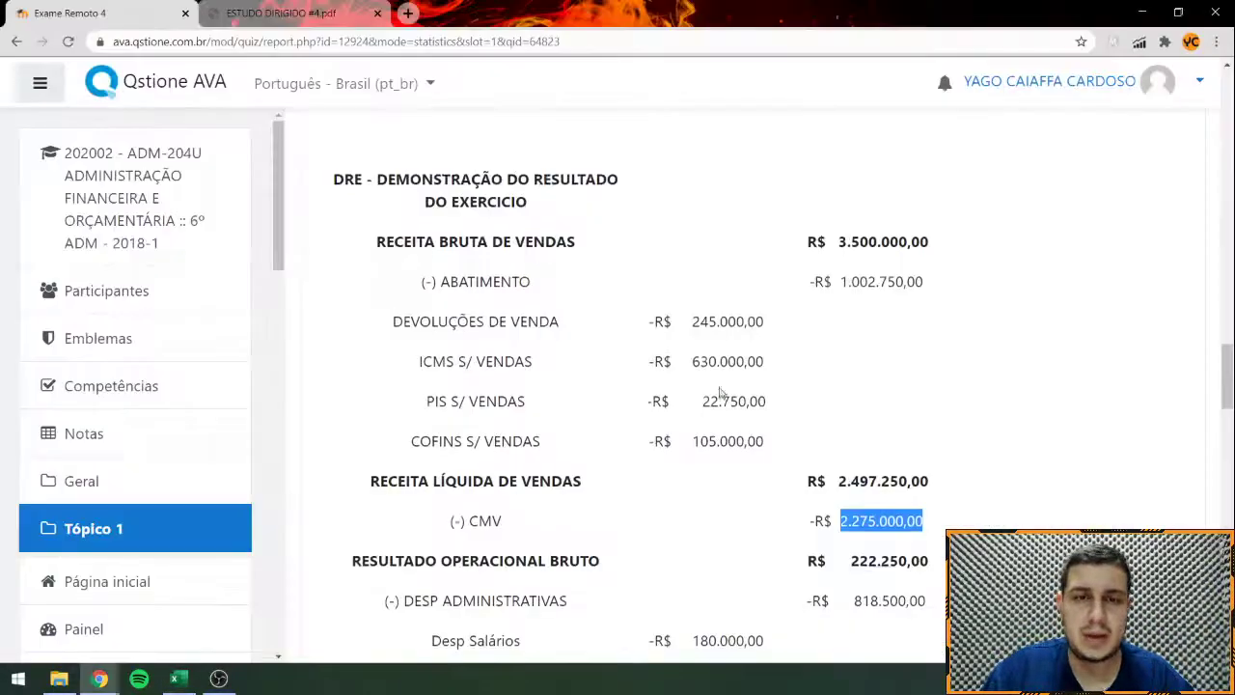
scroll(718, 391, down, 12)
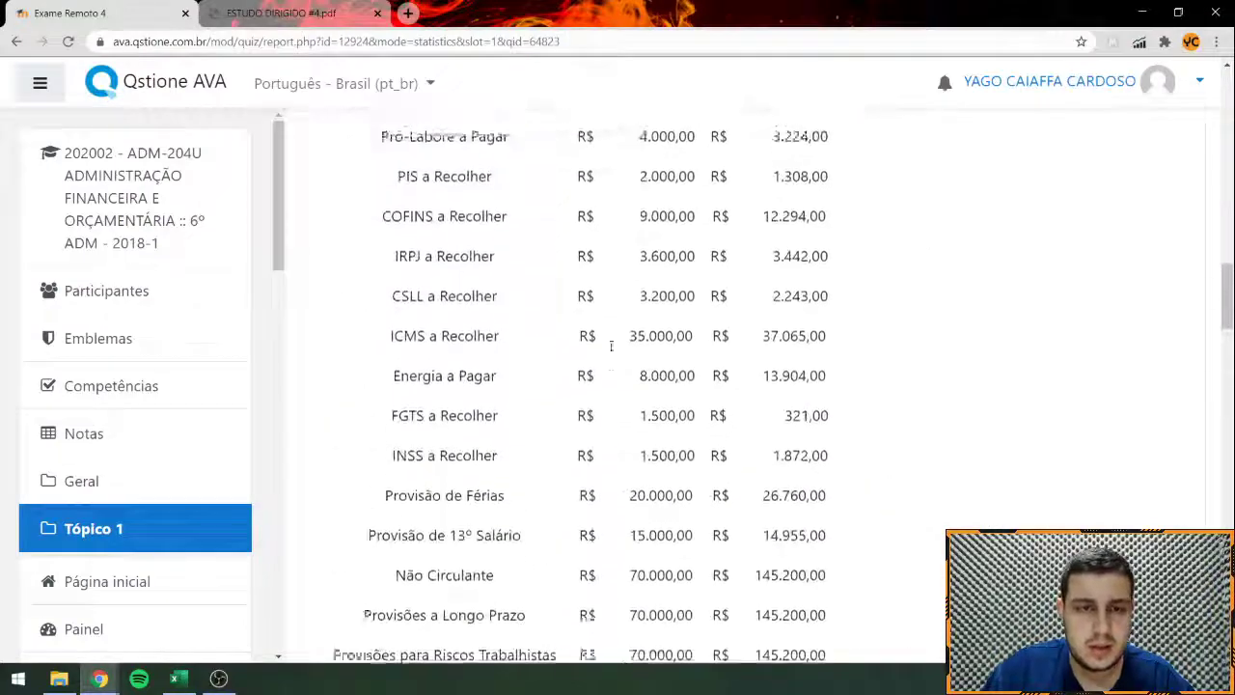
scroll(610, 346, down, 8)
scroll(642, 375, up, 4)
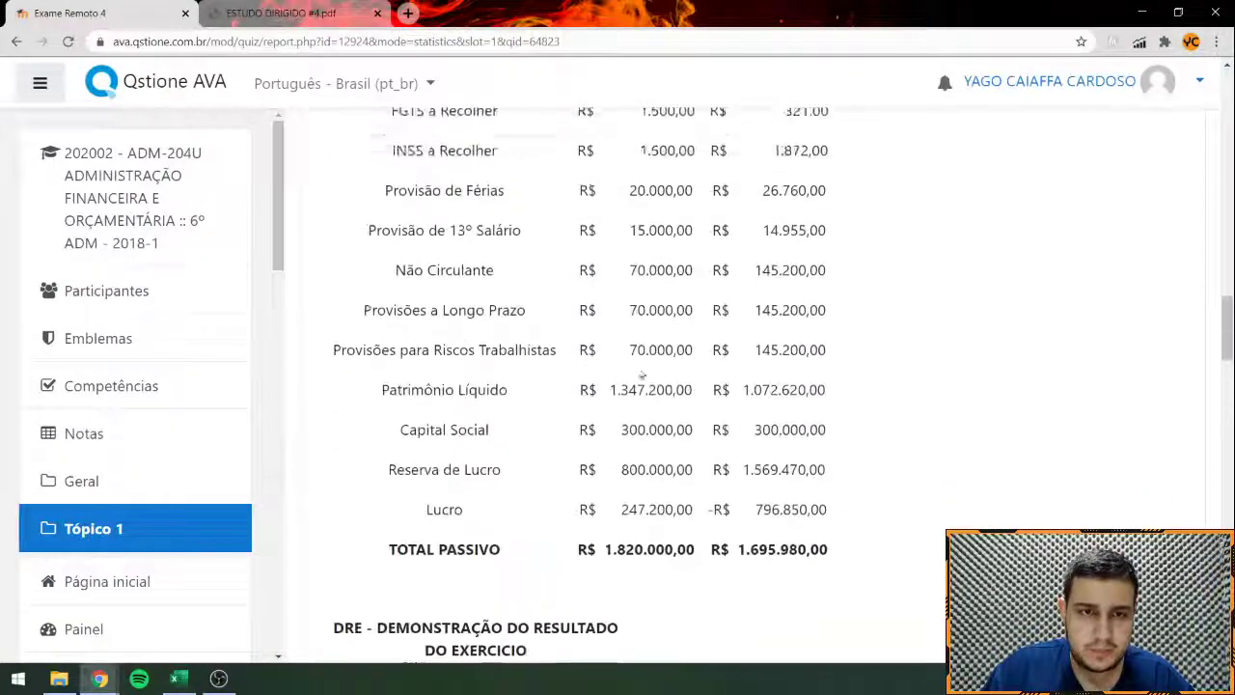
scroll(641, 375, up, 5)
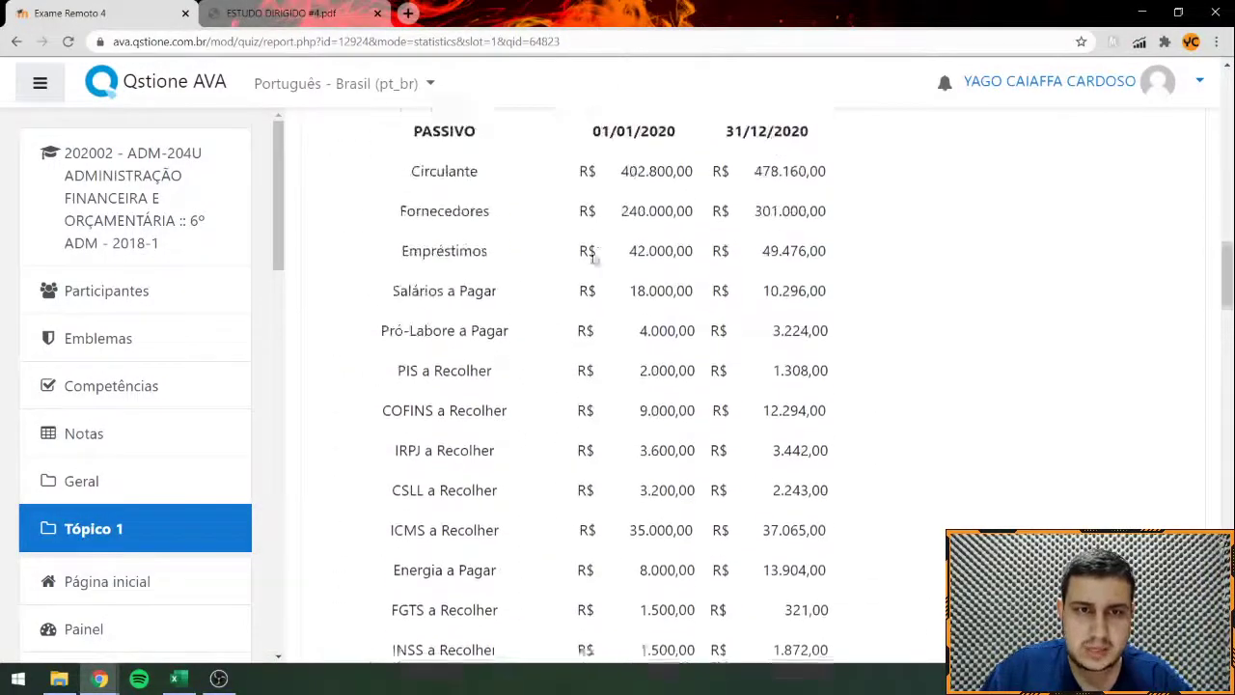
drag(576, 229, 829, 233)
key(ctrl+c)
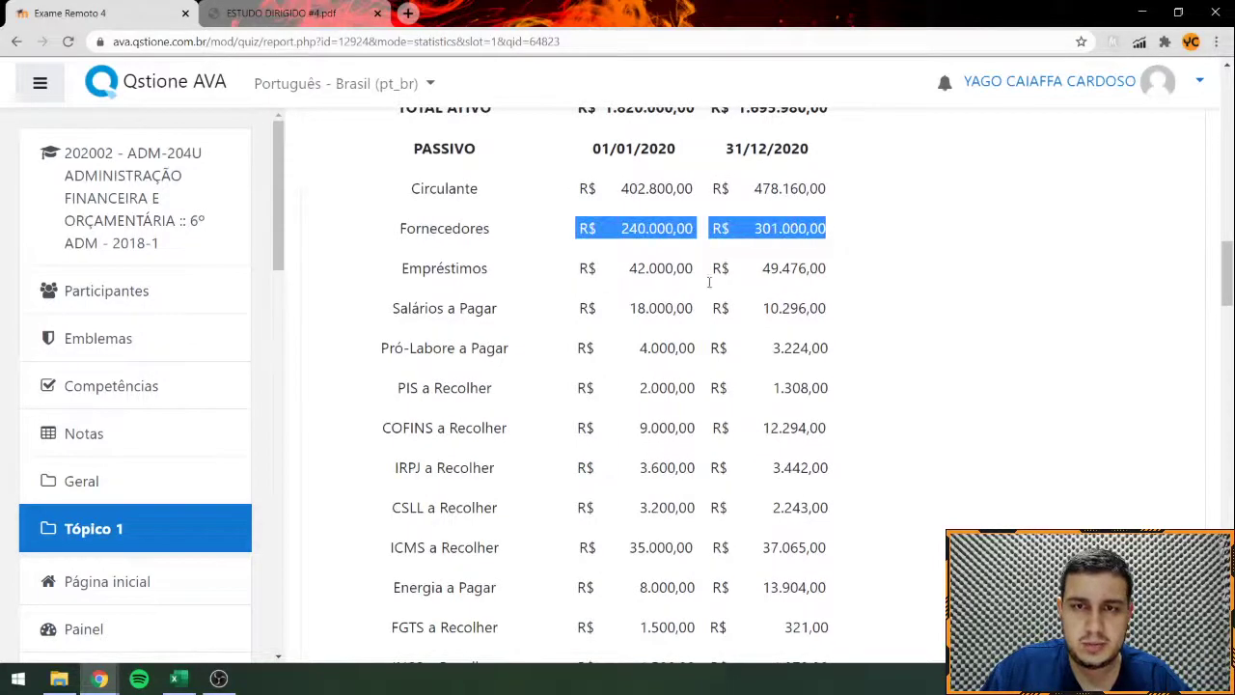
Step: Switch back to Excel and paste the copied Fornecedores amounts into D3:E3 without the web page's formatting
key(alt+Tab)
key(ctrl+v)
key(ctrl+z)
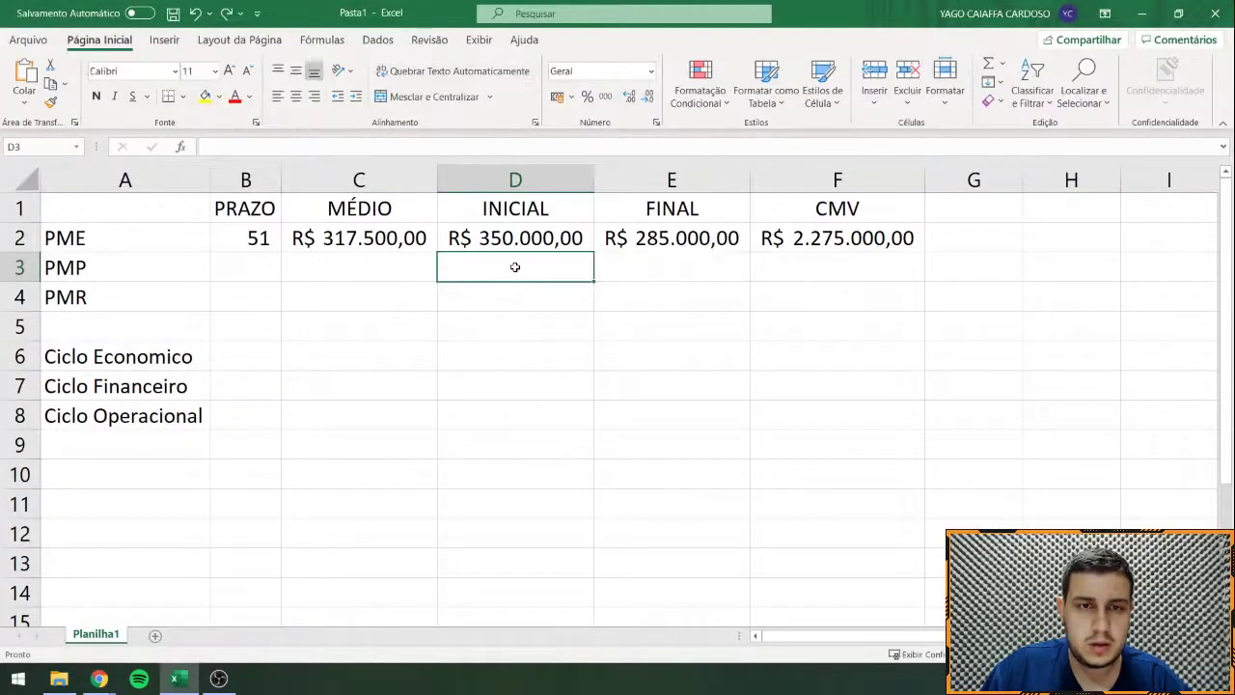
right_click(516, 267)
click(579, 285)
Step: Remove the R$ text and extra spaces from D3 and E3, and apply the accounting format to C3:F3
double_click(511, 268)
drag(510, 268, 446, 268)
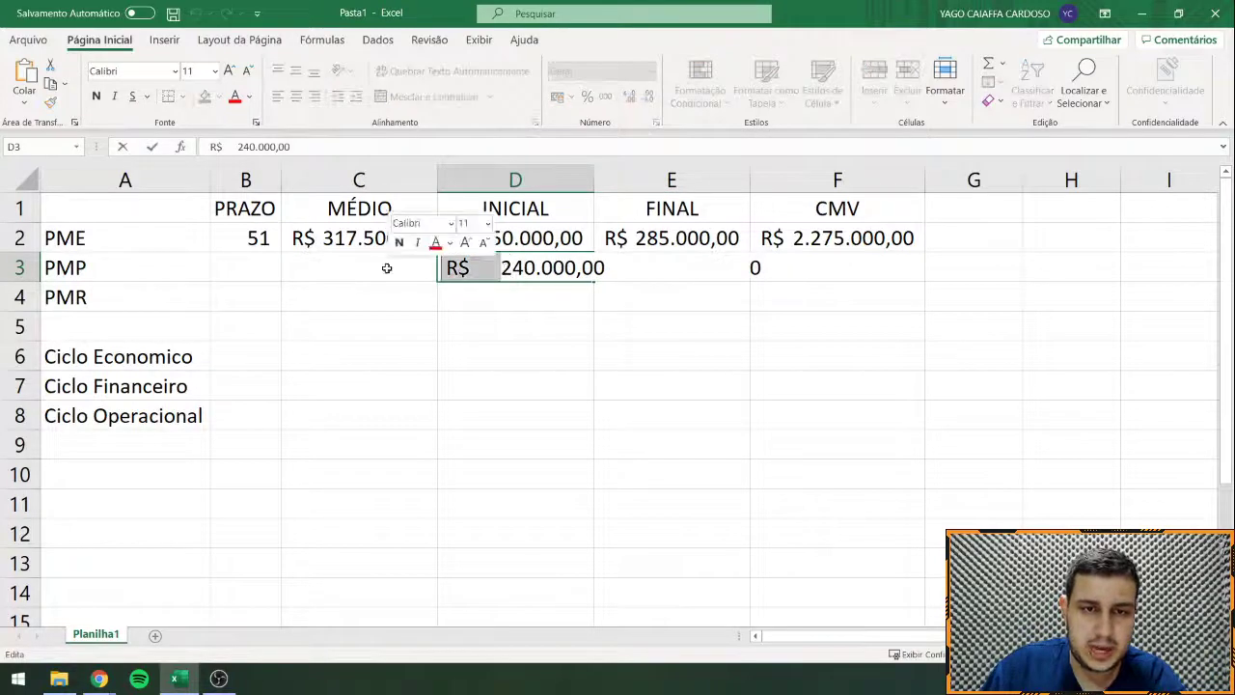
key(BackSpace)
key(Return)
click(637, 268)
double_click(638, 267)
drag(637, 267, 488, 268)
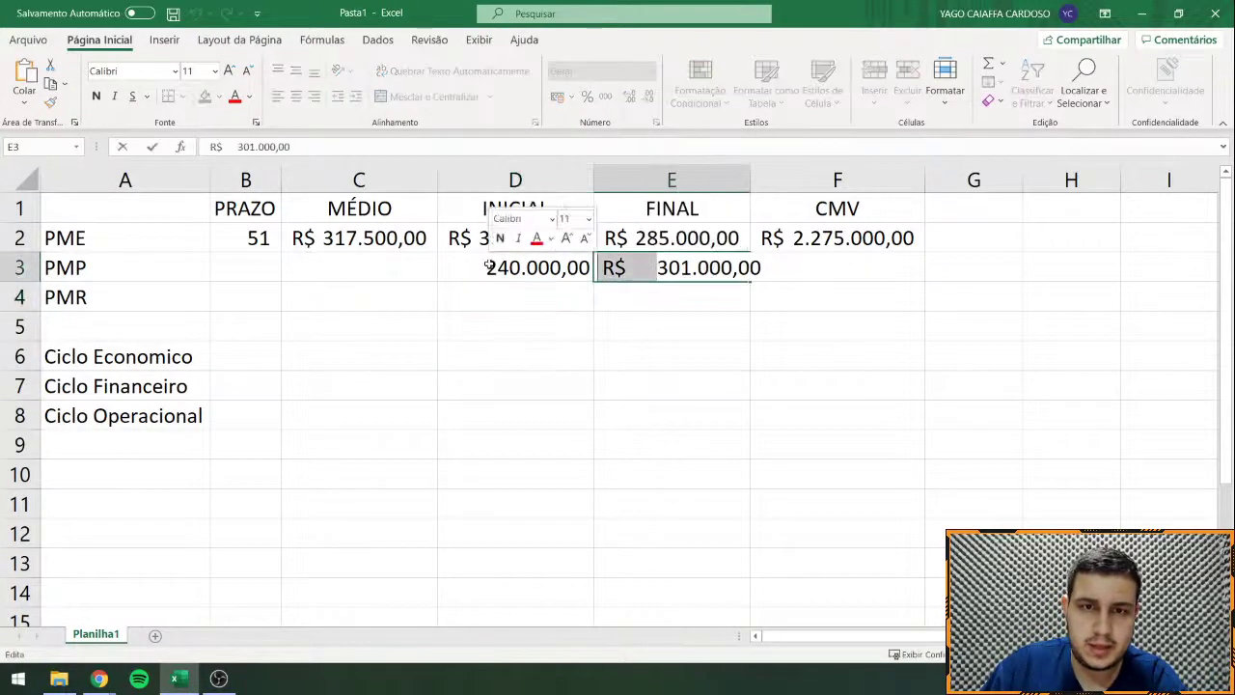
key(BackSpace)
key(Return)
drag(285, 268, 839, 268)
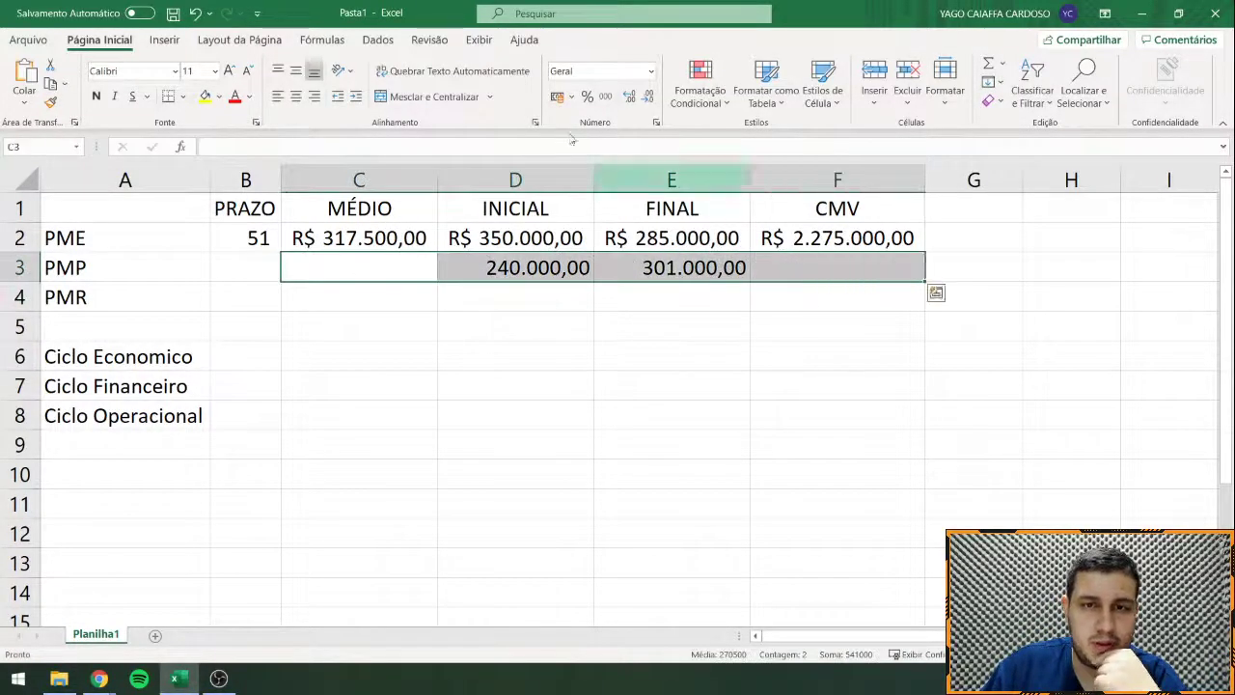
click(557, 96)
Step: Copy the average formula from C2 down to C3 for the PMP row
click(424, 268)
click(429, 240)
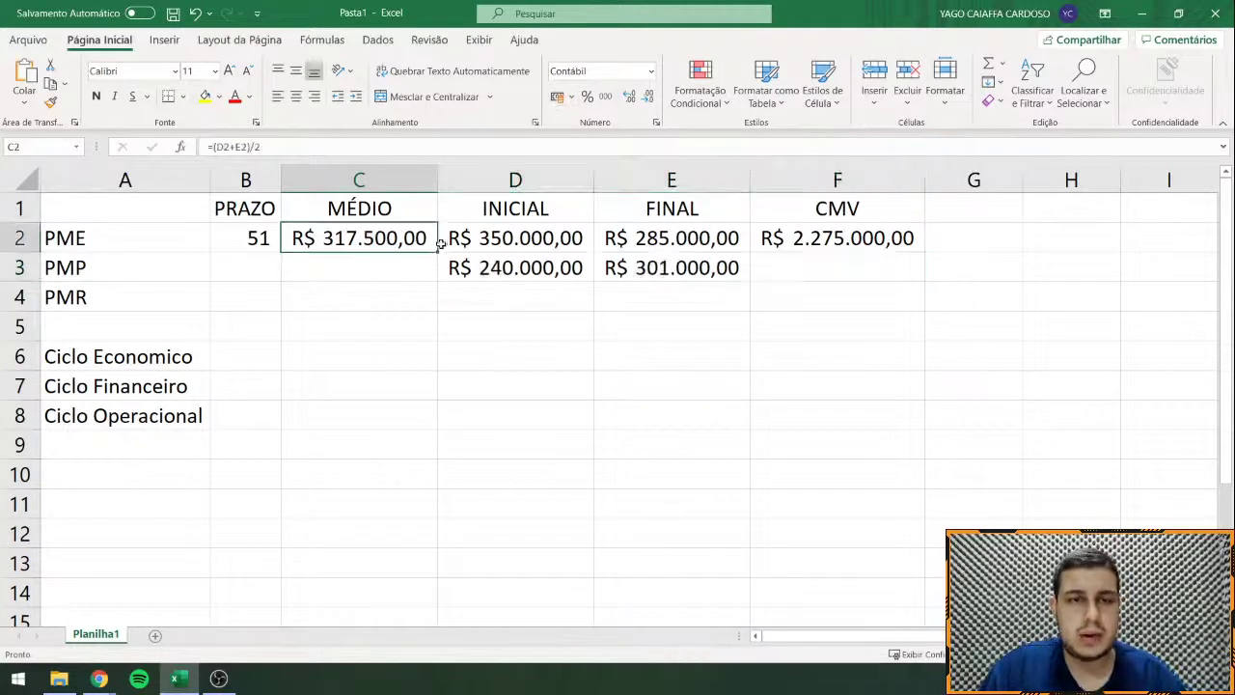
drag(437, 252, 401, 276)
double_click(402, 276)
key(Return)
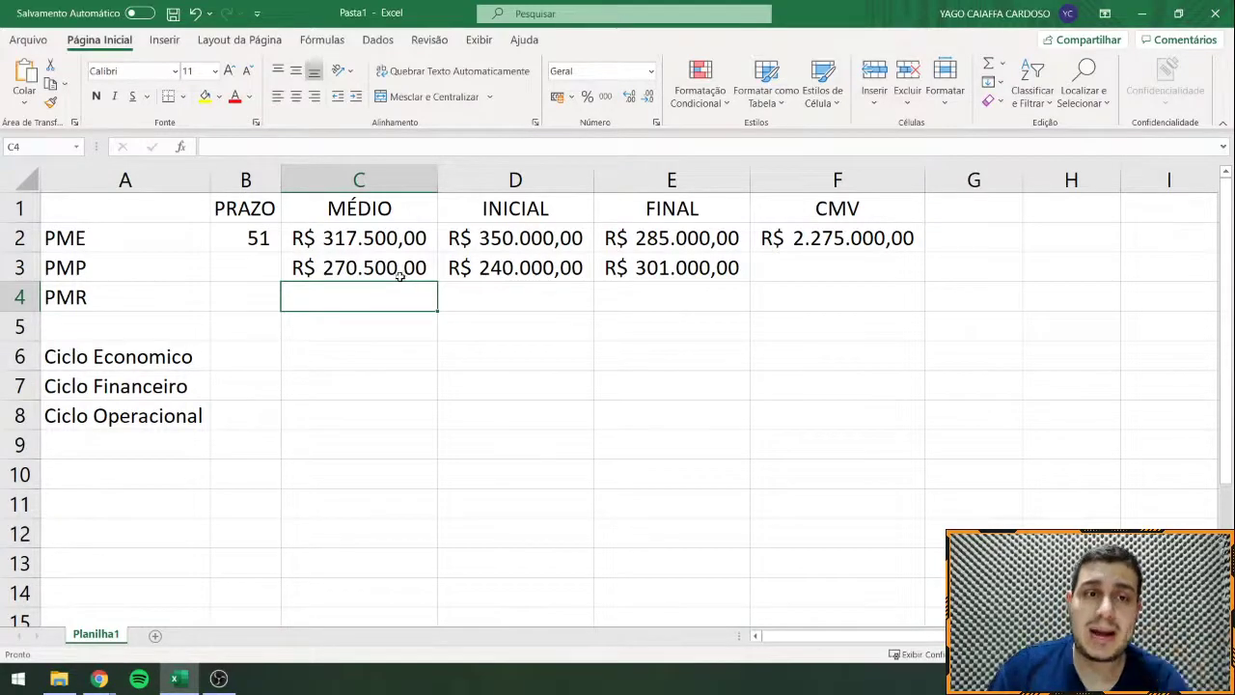
Step: Enter the label COMPRAS in H2 and fit column H to its contents
click(821, 262)
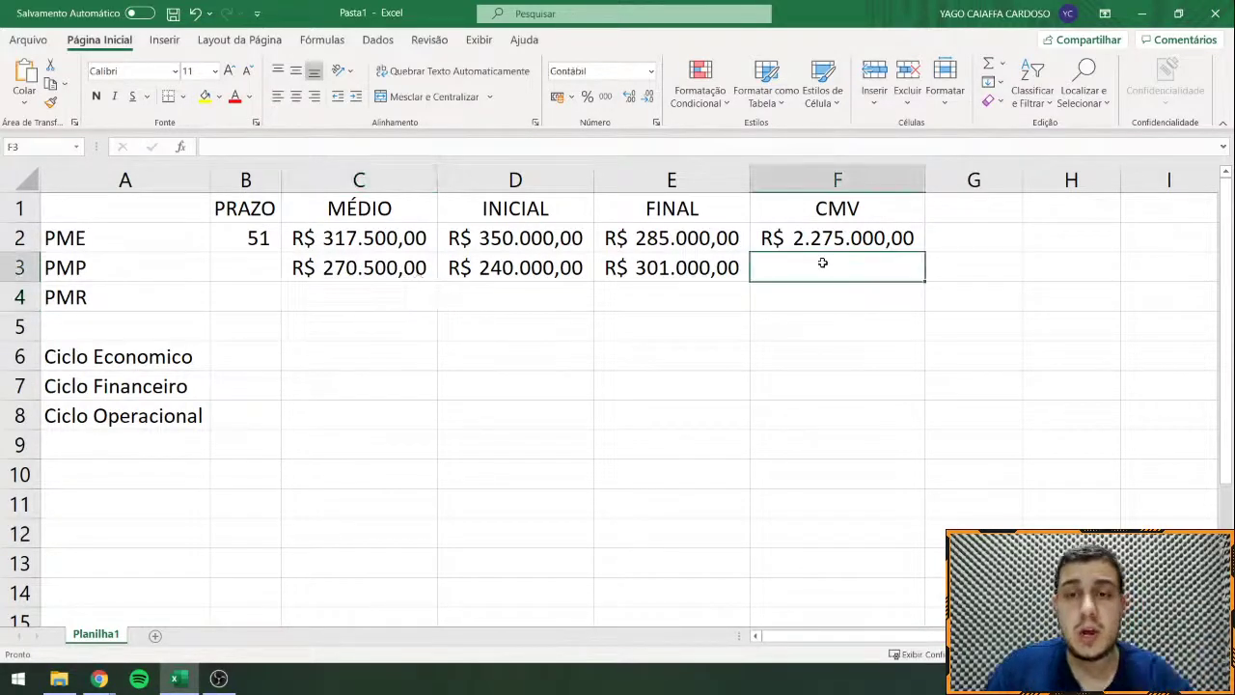
key(Right)
key(Up)
key(Right)
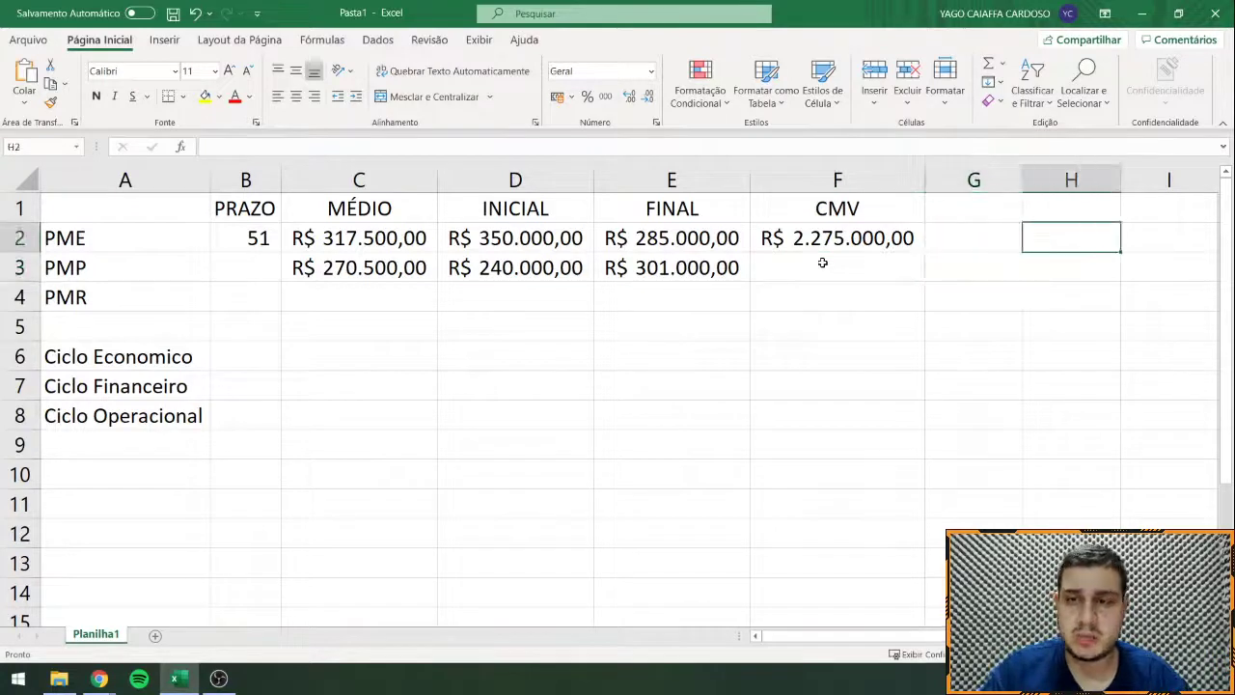
text(C)
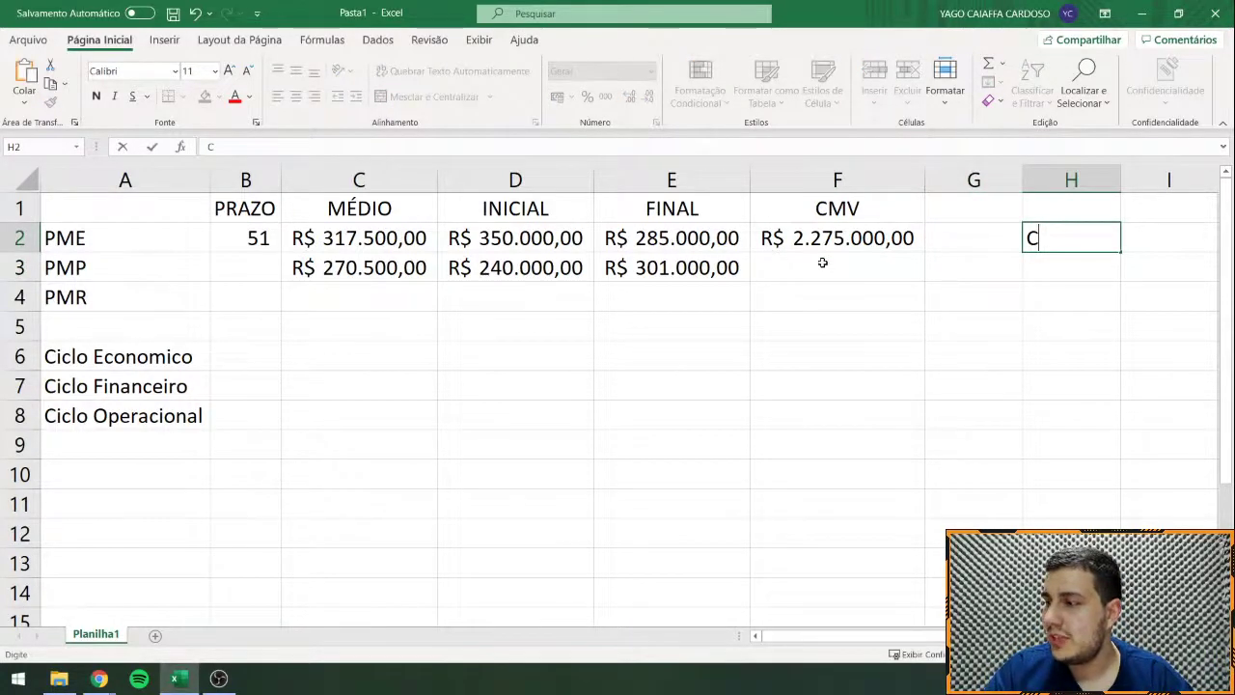
text(OMPRAS)
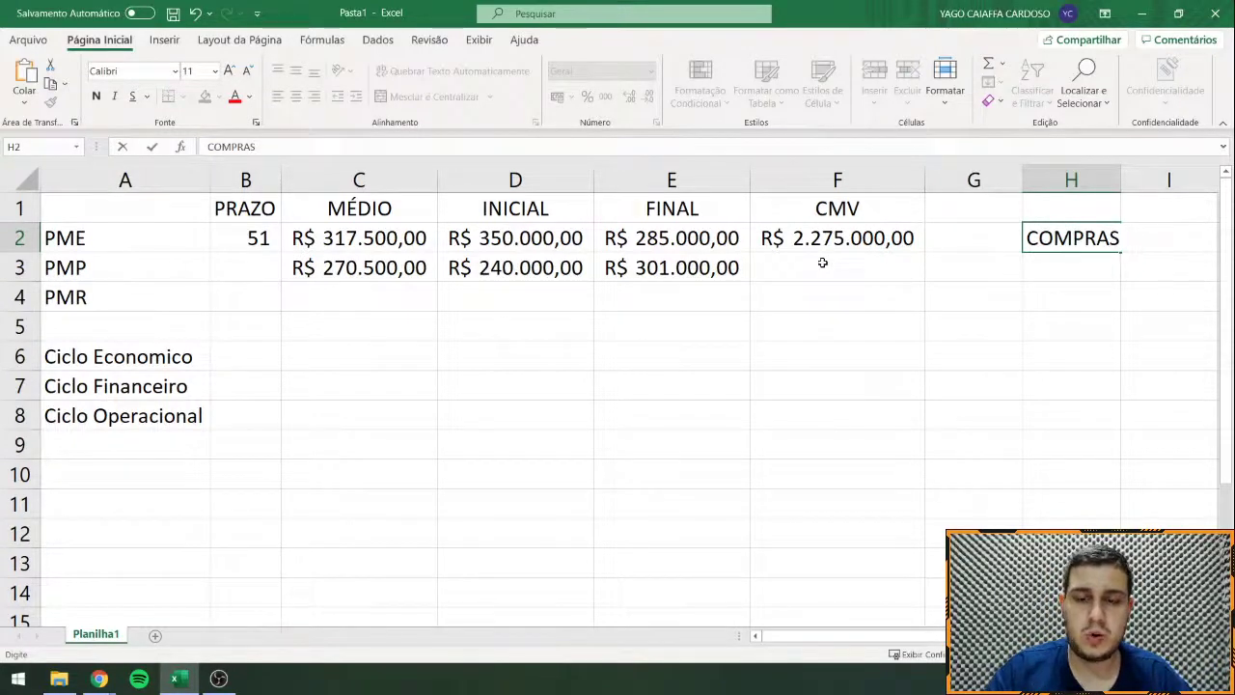
key(Tab)
click(938, 183)
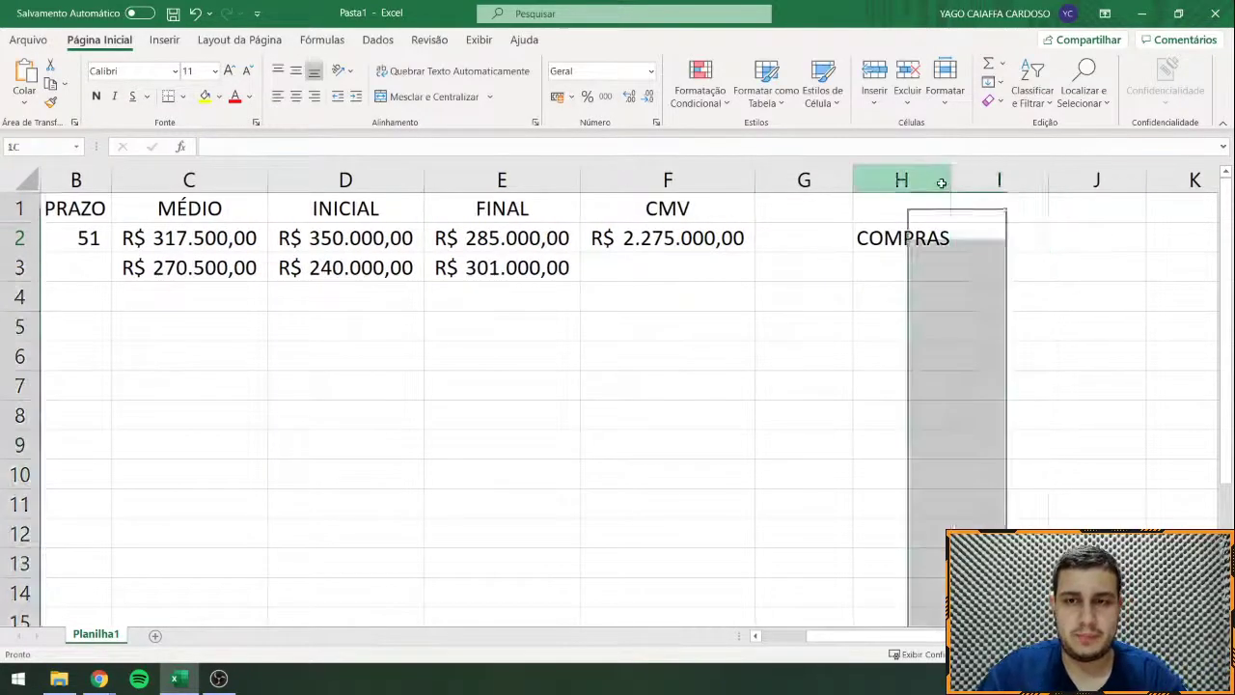
click(992, 228)
double_click(950, 185)
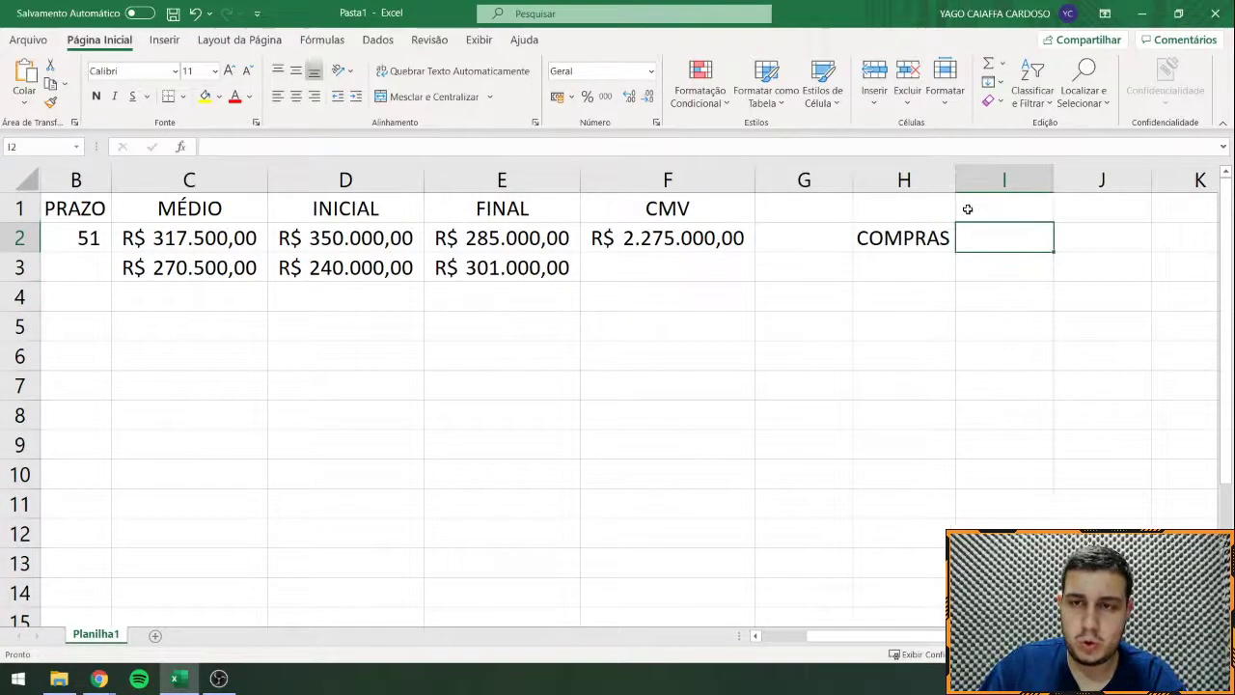
Step: Calculate the purchases in I2 with the formula =F2+E2-D2
double_click(976, 232)
text(=)
click(723, 246)
text(+)
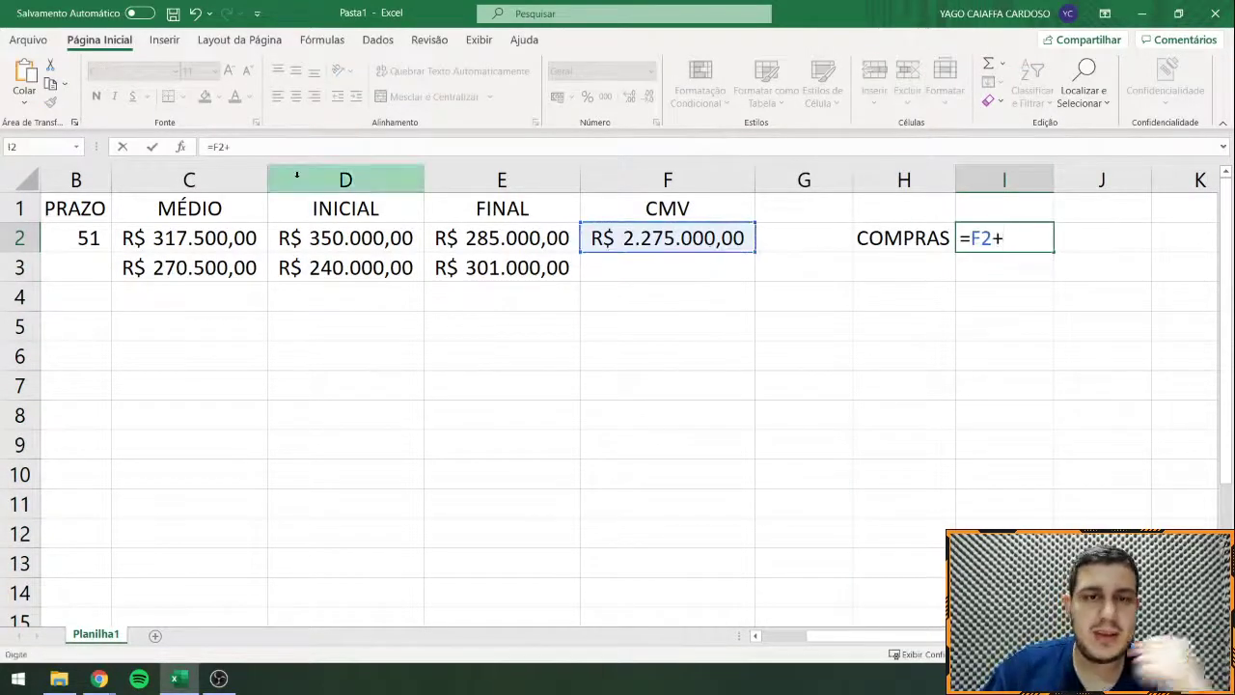
click(442, 234)
text(-)
click(363, 238)
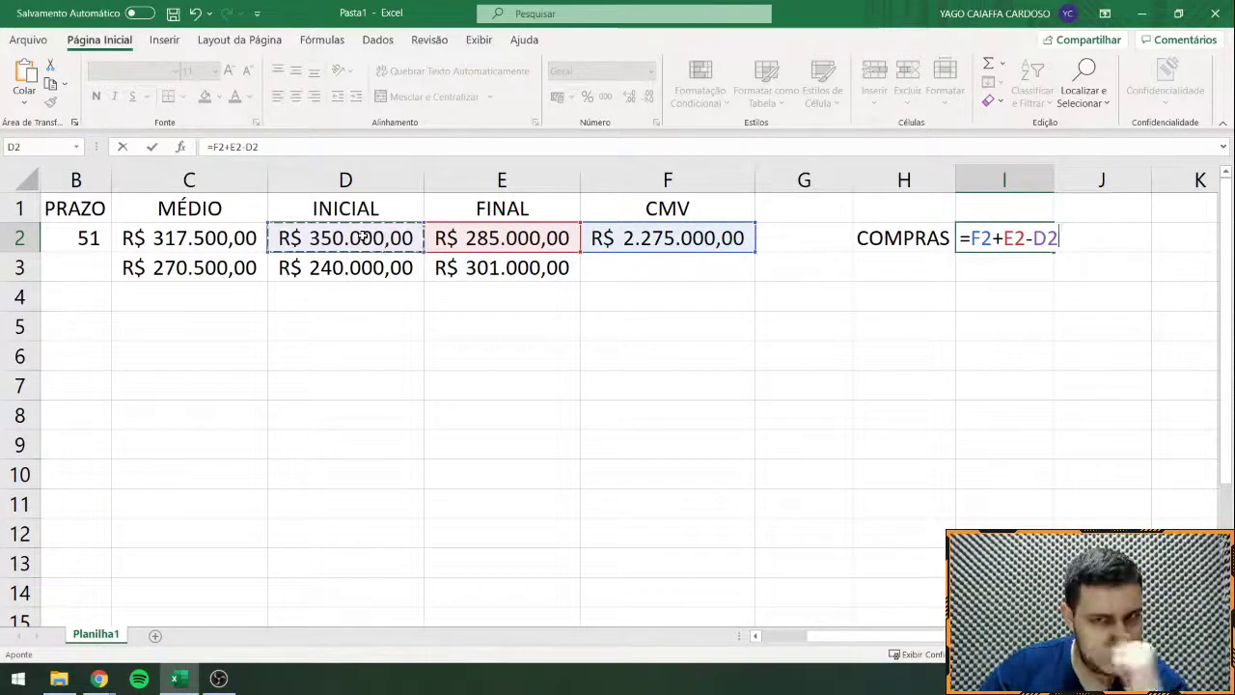
key(Return)
Step: Copy the purchases amount from I2 and paste it as a value into F3
click(1034, 247)
key(ctrl+c)
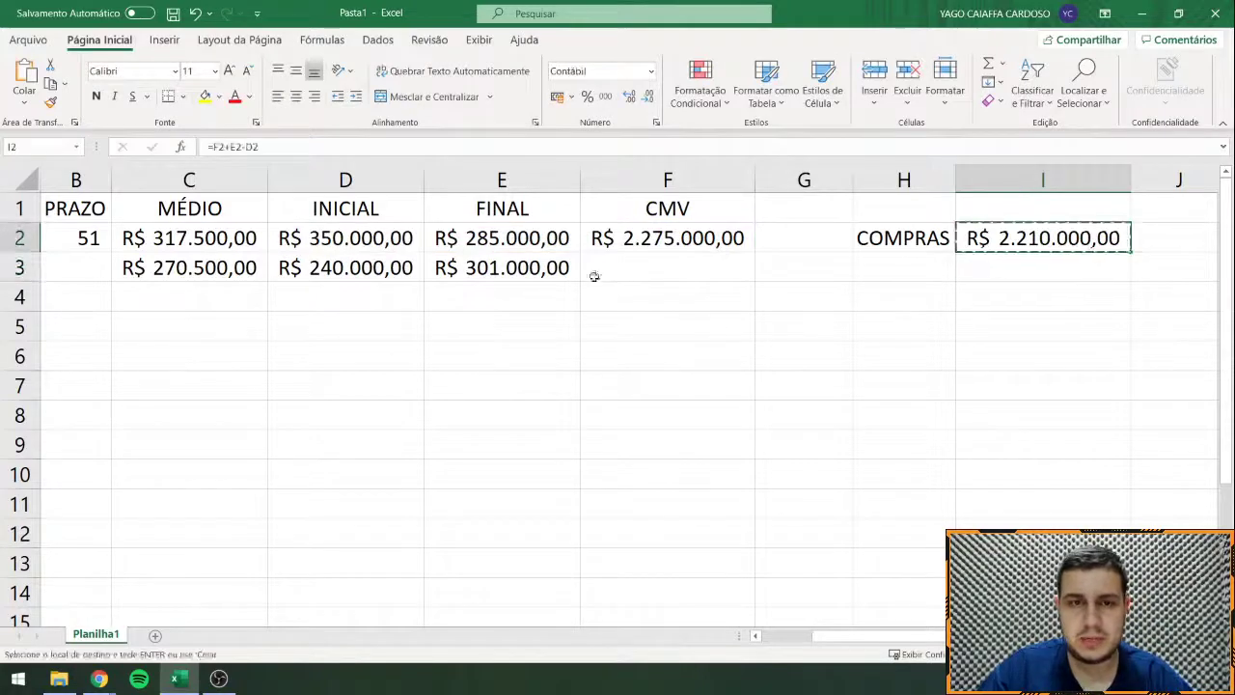
right_click(592, 273)
click(670, 289)
drag(668, 355, 289, 299)
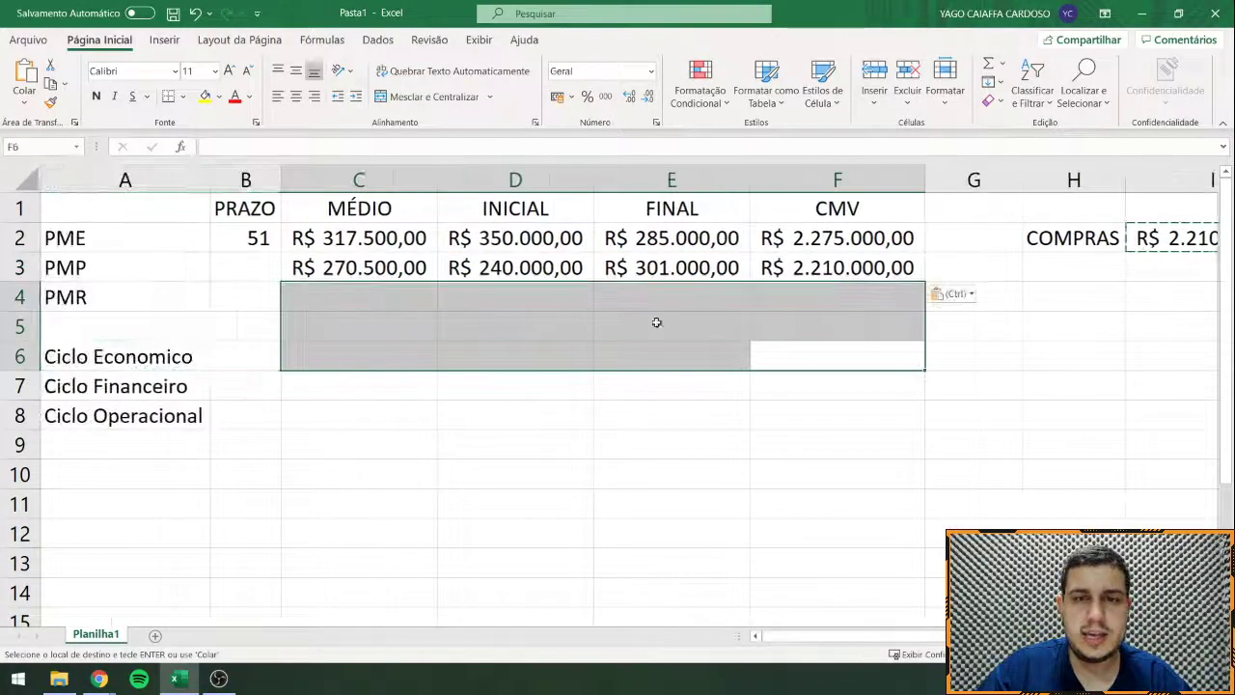
Step: Clear the CMV header from F1
click(868, 213)
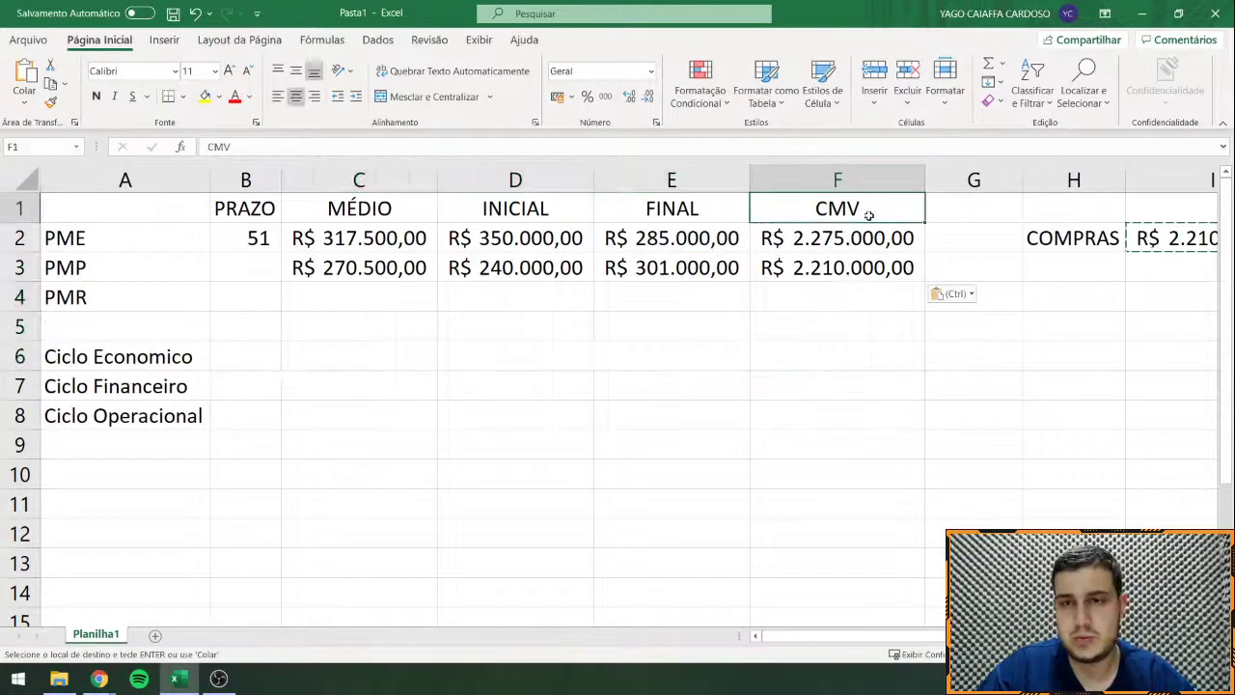
key(Delete)
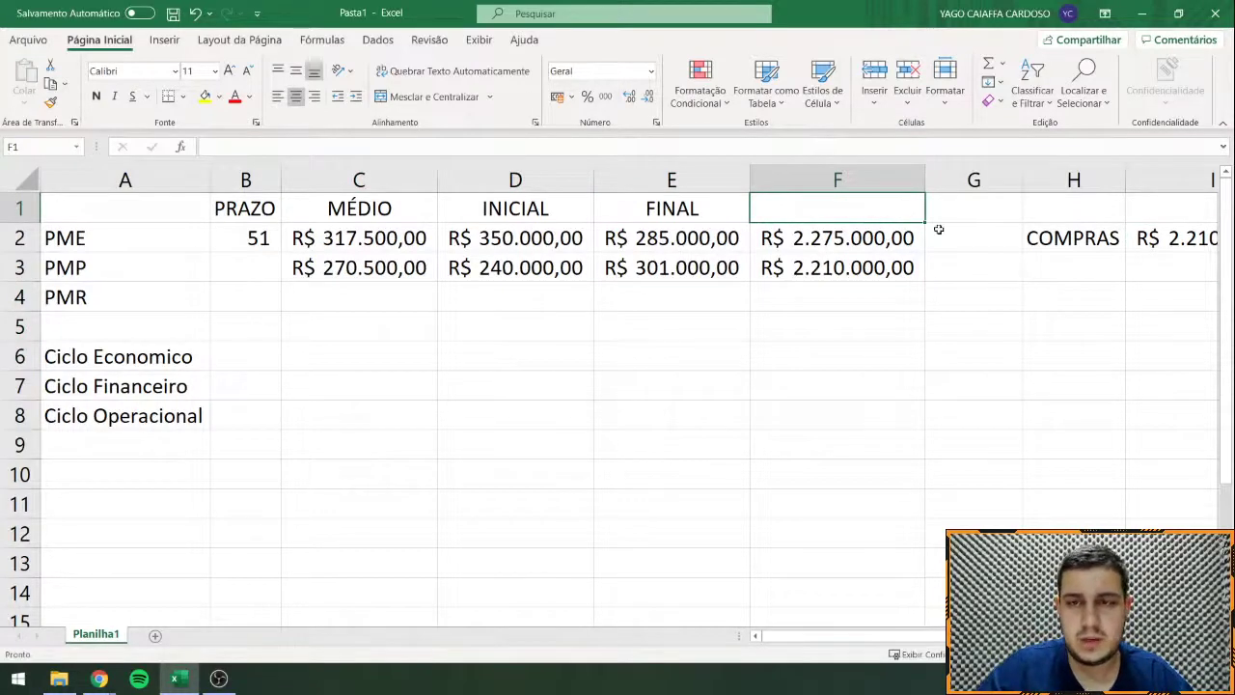
mouse_move(838, 268)
mouse_down()
mouse_move(515, 239)
mouse_move(815, 269)
mouse_up()
double_click(812, 269)
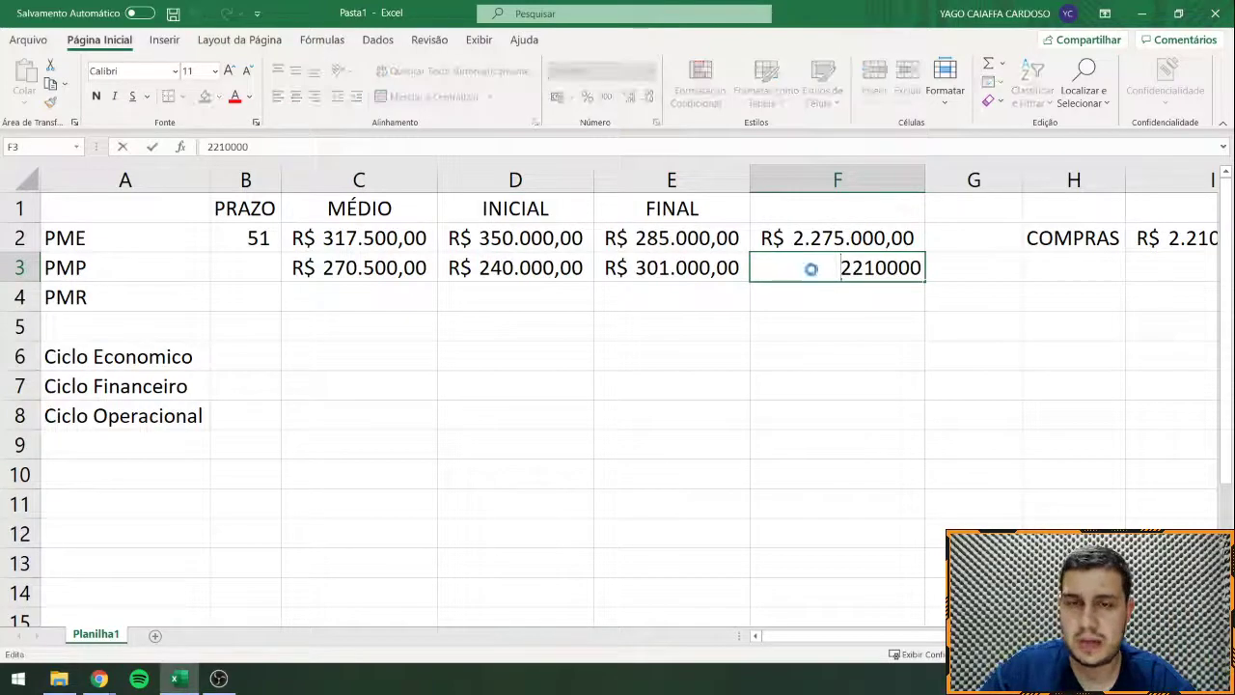
key(Return)
Step: Calculate the PMP term in B3 with the formula =C3/F3*360
click(265, 271)
text(=)
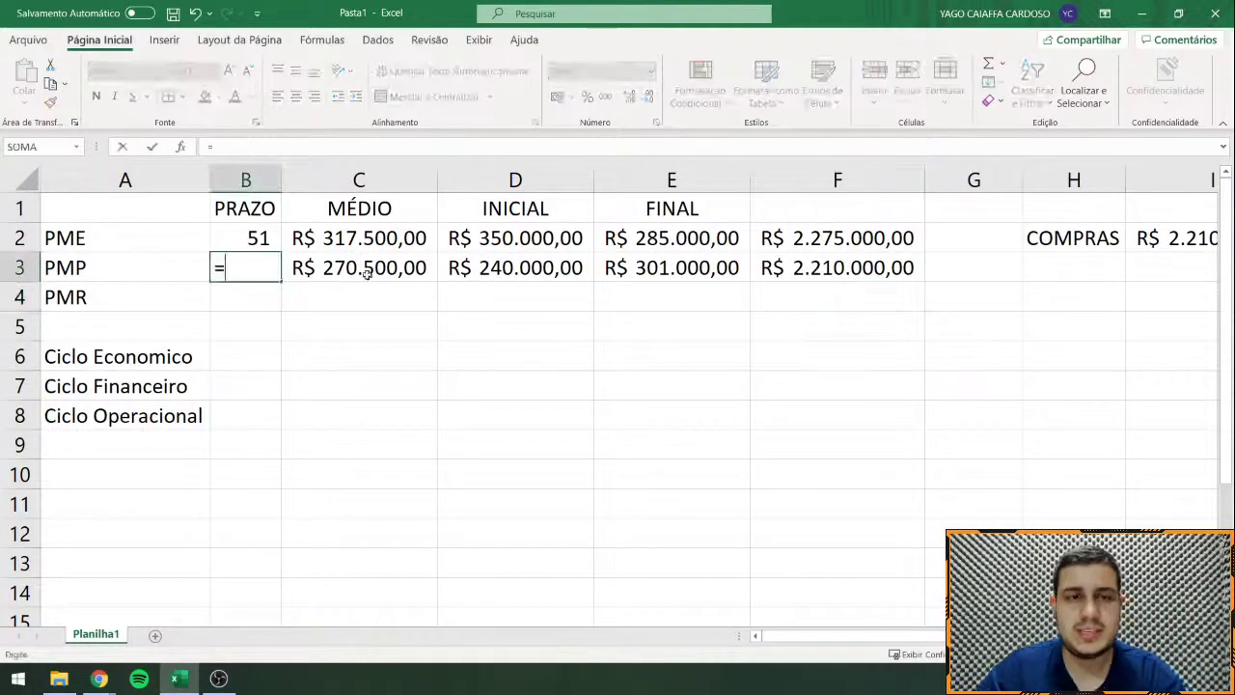
click(361, 270)
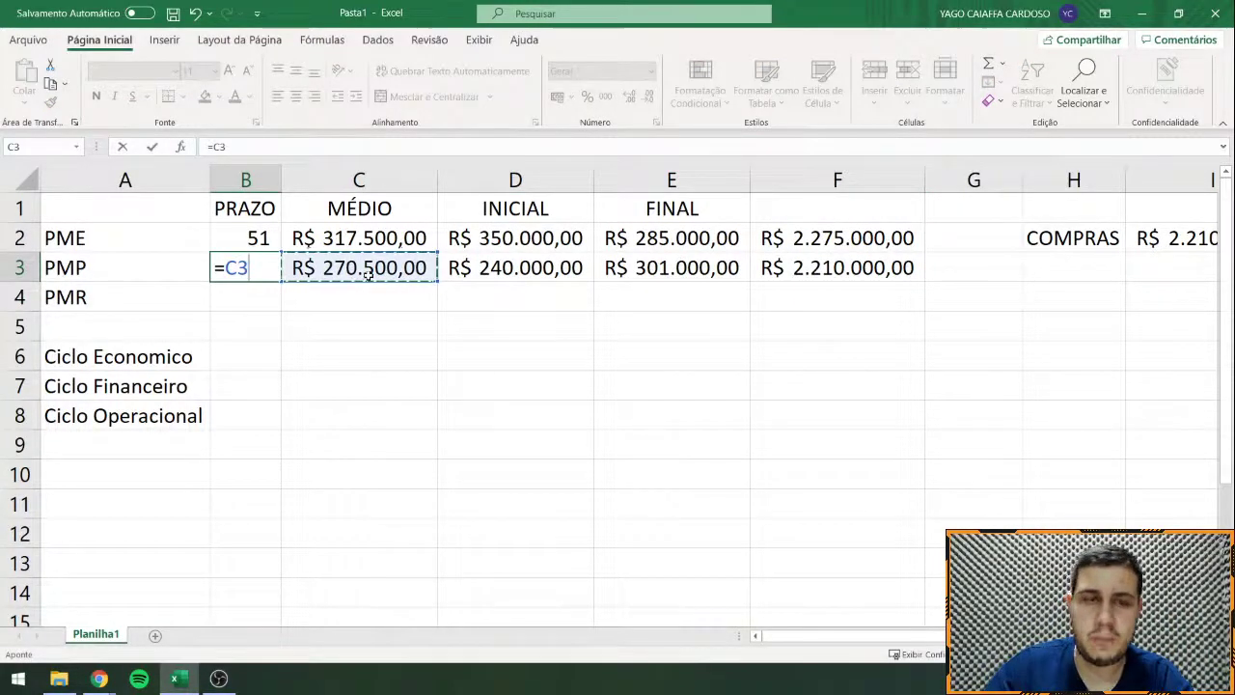
text(/)
click(784, 273)
text(*)
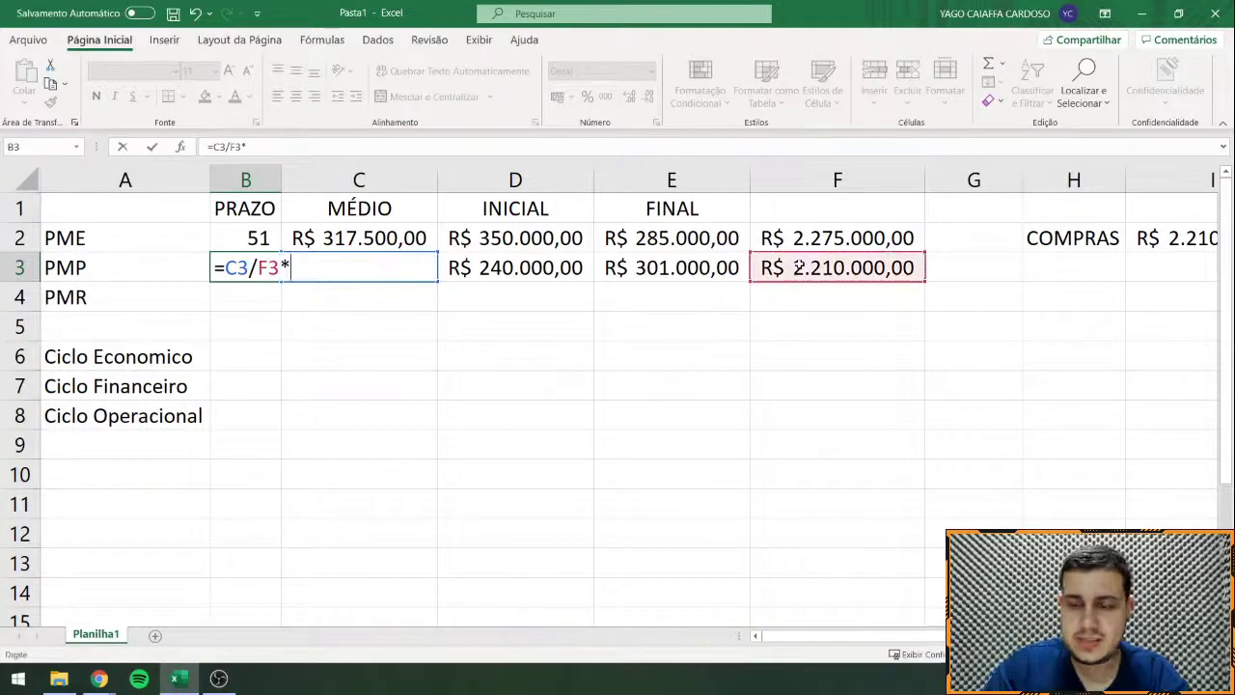
text(360)
key(Return)
Step: Replace the PMP term in B3 with 45 and apply B2's number format to B3:B4
key(Up)
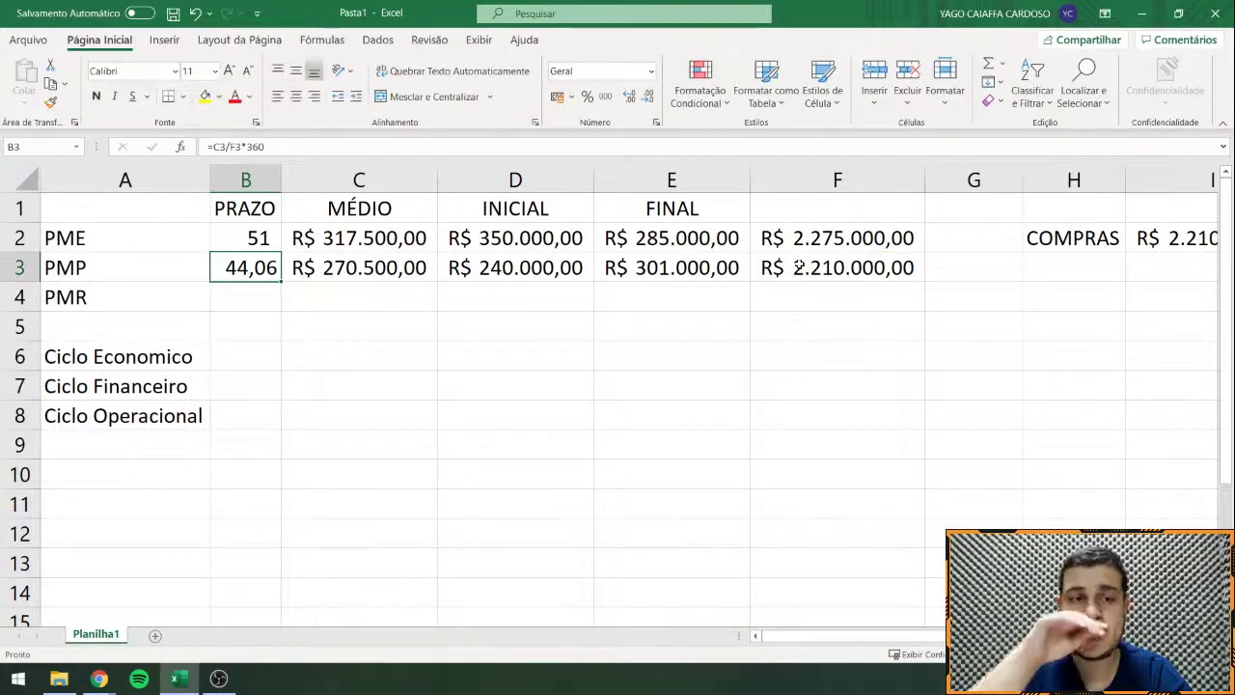
text(45)
key(Return)
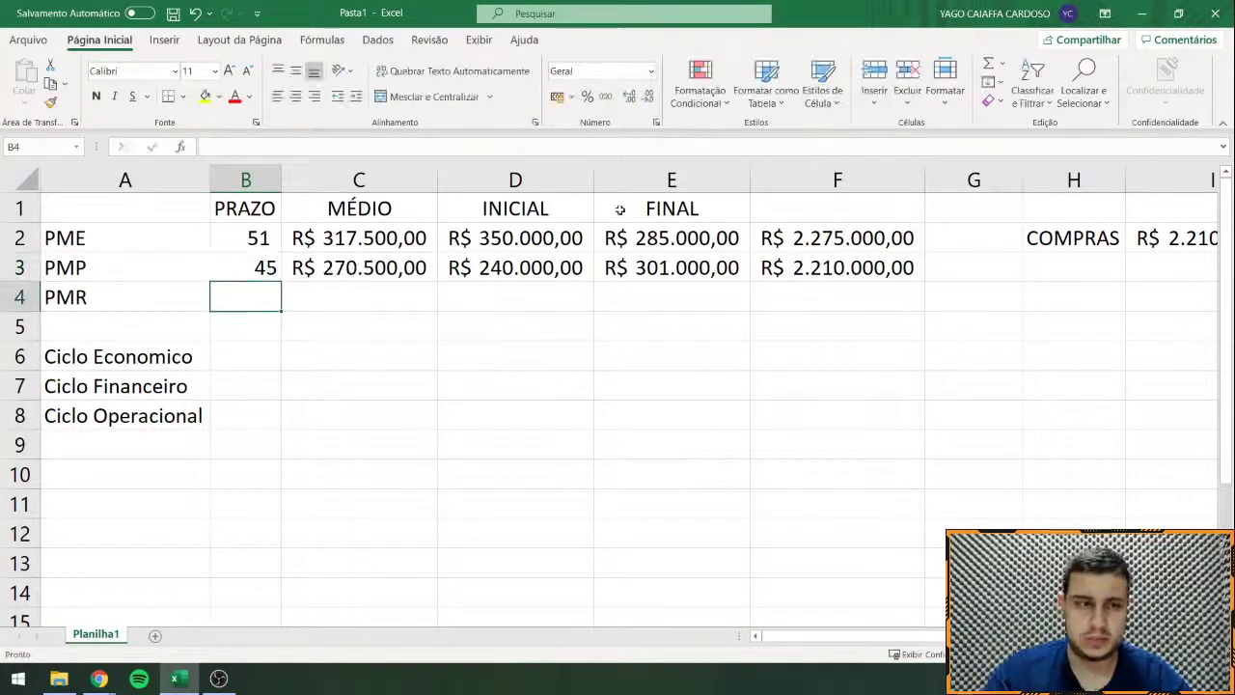
click(256, 270)
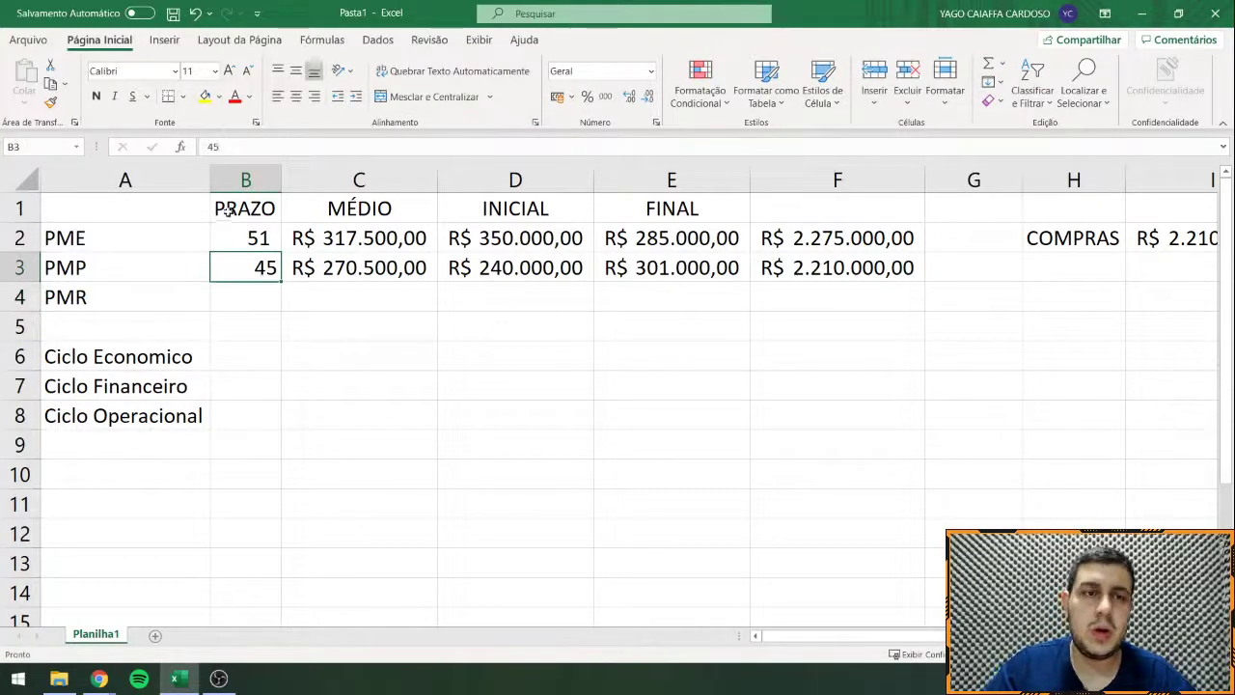
click(249, 242)
drag(257, 270, 259, 299)
Step: Copy the Clientes amounts 850.000,00 and 730.000,00 from the balance sheet in Chrome and paste them unformatted into D4:E4 in Excel
click(354, 303)
click(521, 299)
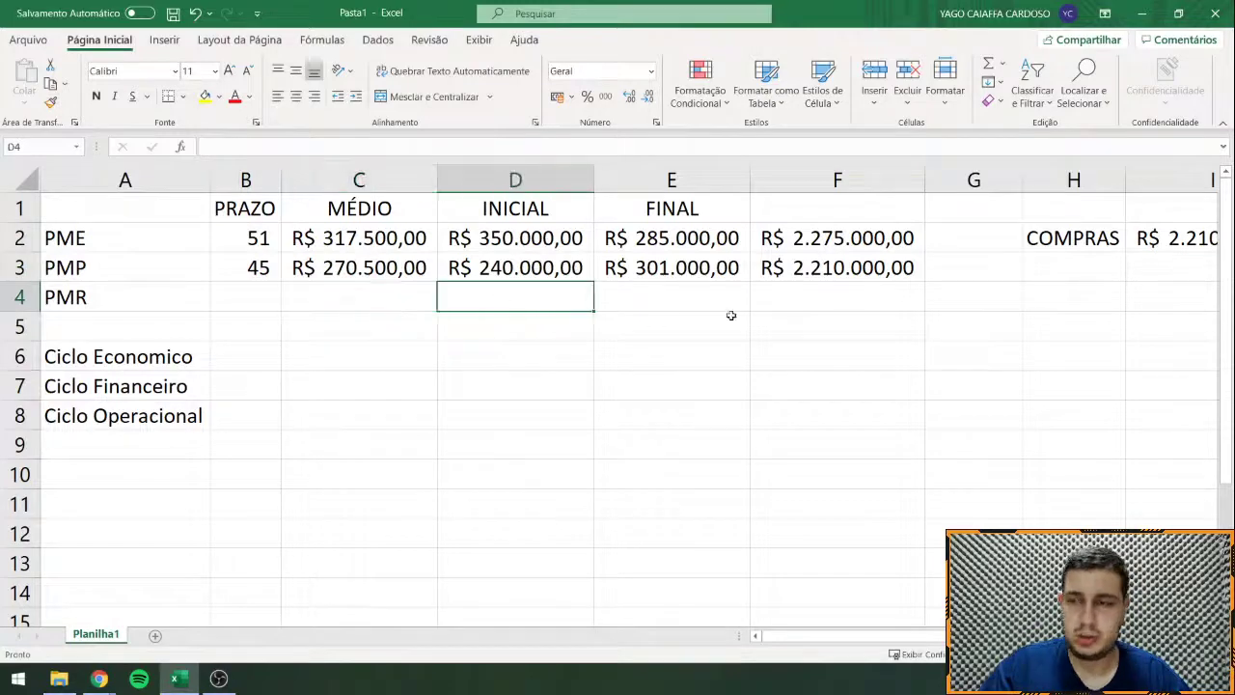
key(alt+Tab)
scroll(612, 309, up, 6)
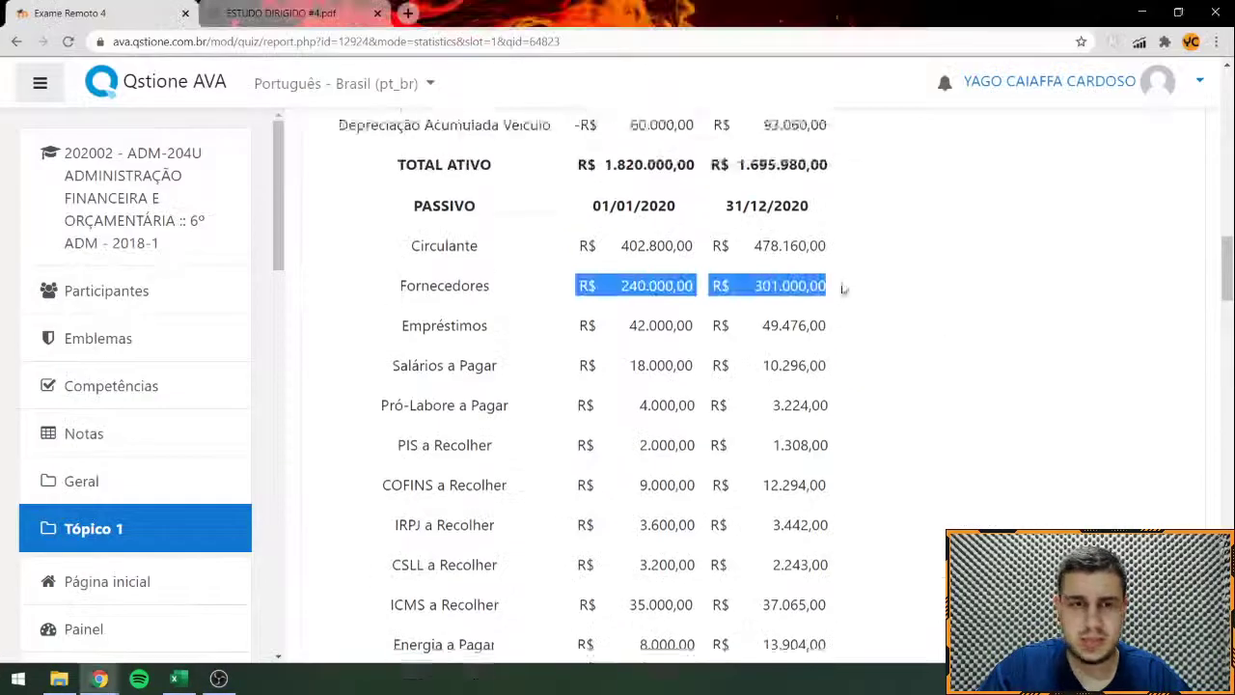
scroll(609, 311, up, 1)
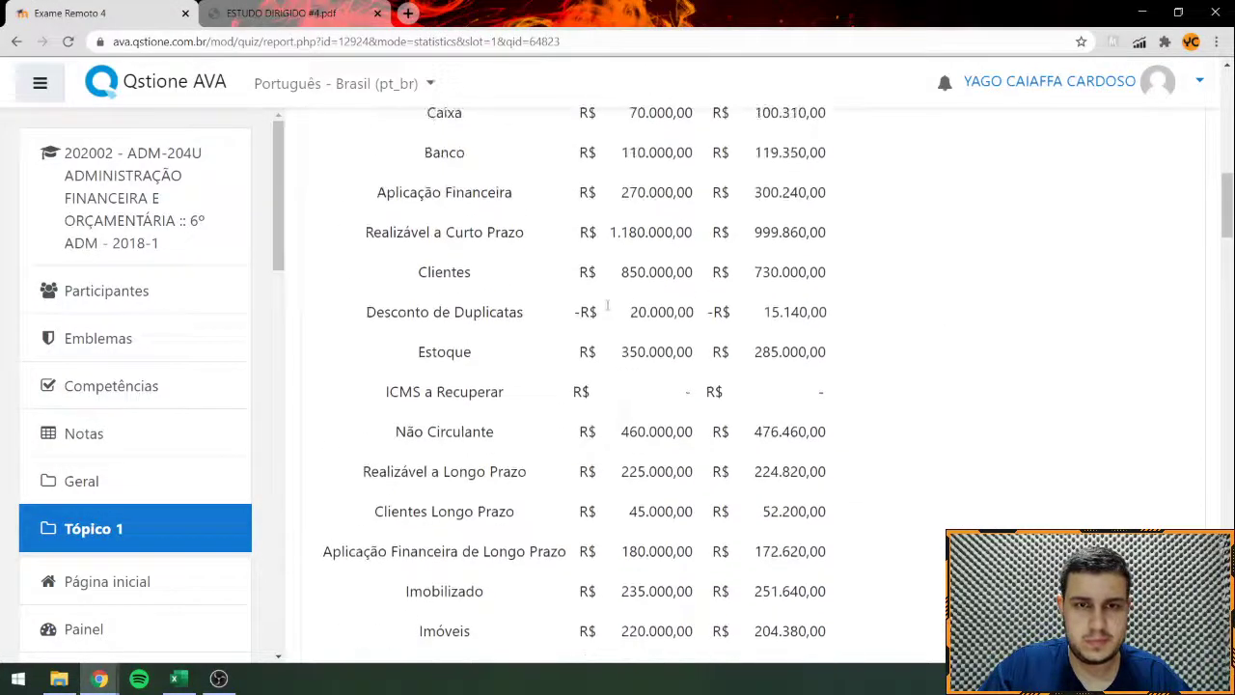
drag(575, 281, 826, 273)
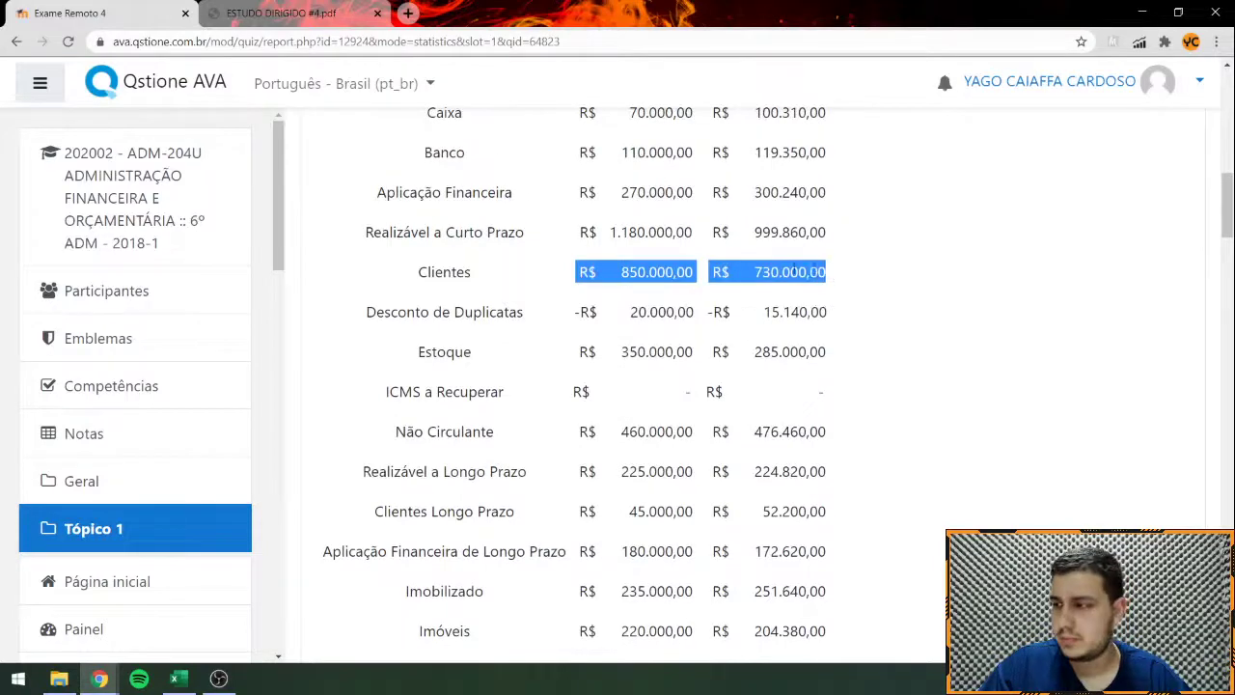
key(ctrl+c)
key(alt+Tab)
right_click(473, 297)
click(504, 289)
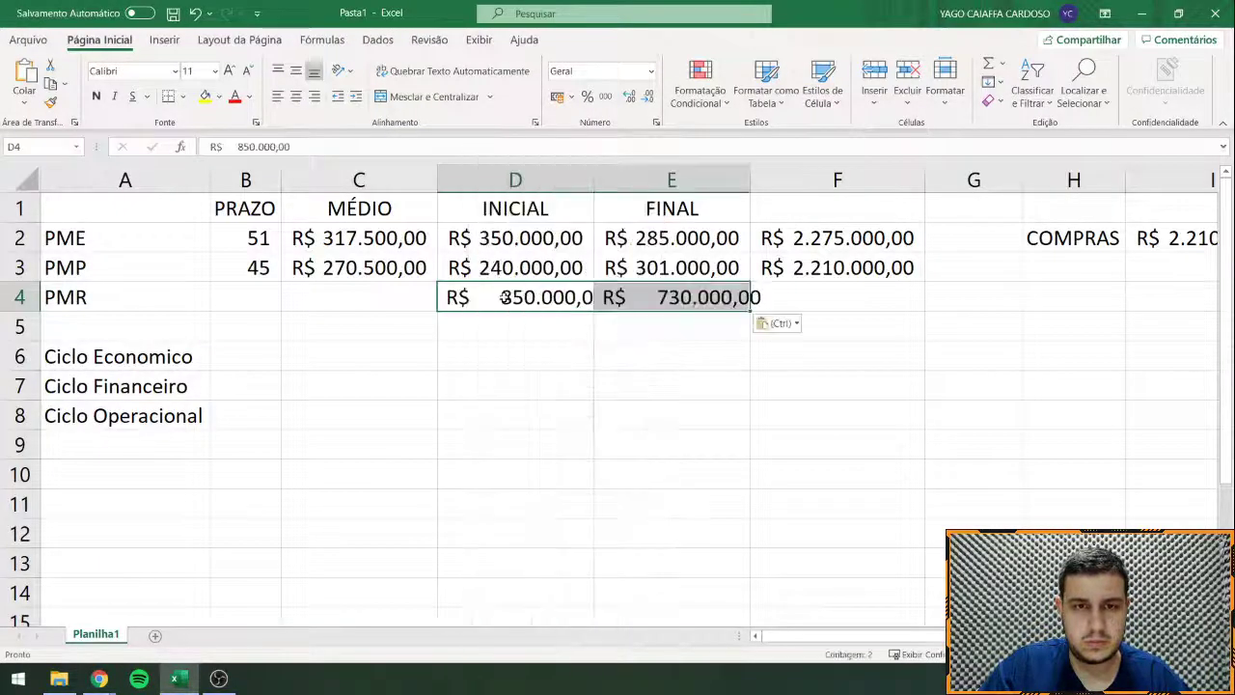
Step: Strip the R$ prefix and extra spaces from the pasted PMR amounts in D4 and E4, leaving 850.000,00 and 730.000,00
double_click(505, 297)
drag(504, 297, 448, 297)
key(BackSpace)
key(Return)
double_click(656, 297)
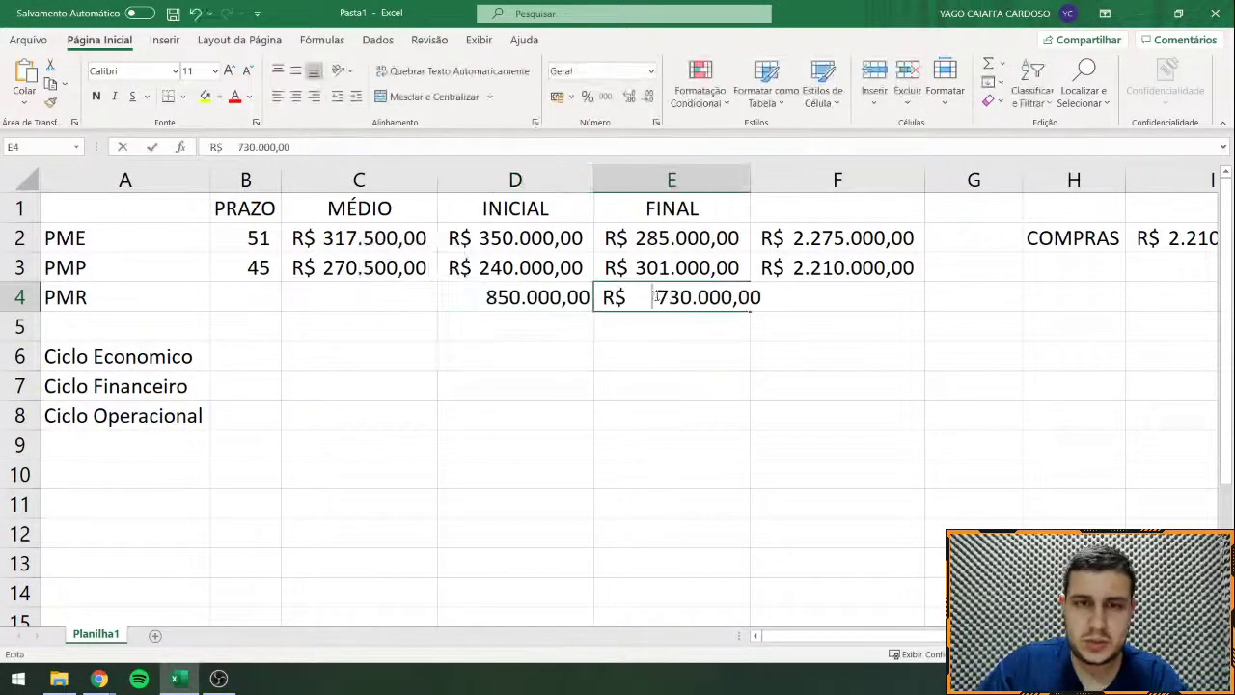
drag(656, 297, 794, 300)
key(BackSpace)
key(Return)
Step: Apply the accounting number format to the PMR row cells C4:F4
click(548, 295)
drag(432, 290, 777, 298)
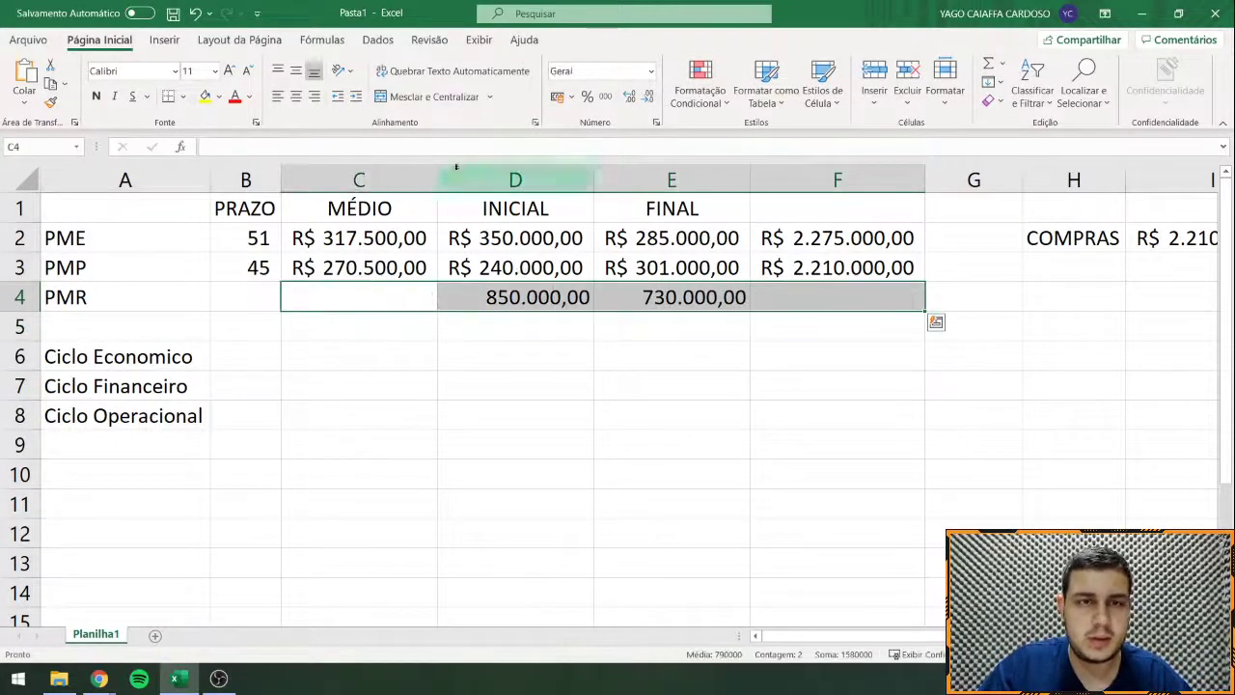
click(558, 97)
Step: Fill the average formula from C3 down into C4 for the PMR row
click(407, 263)
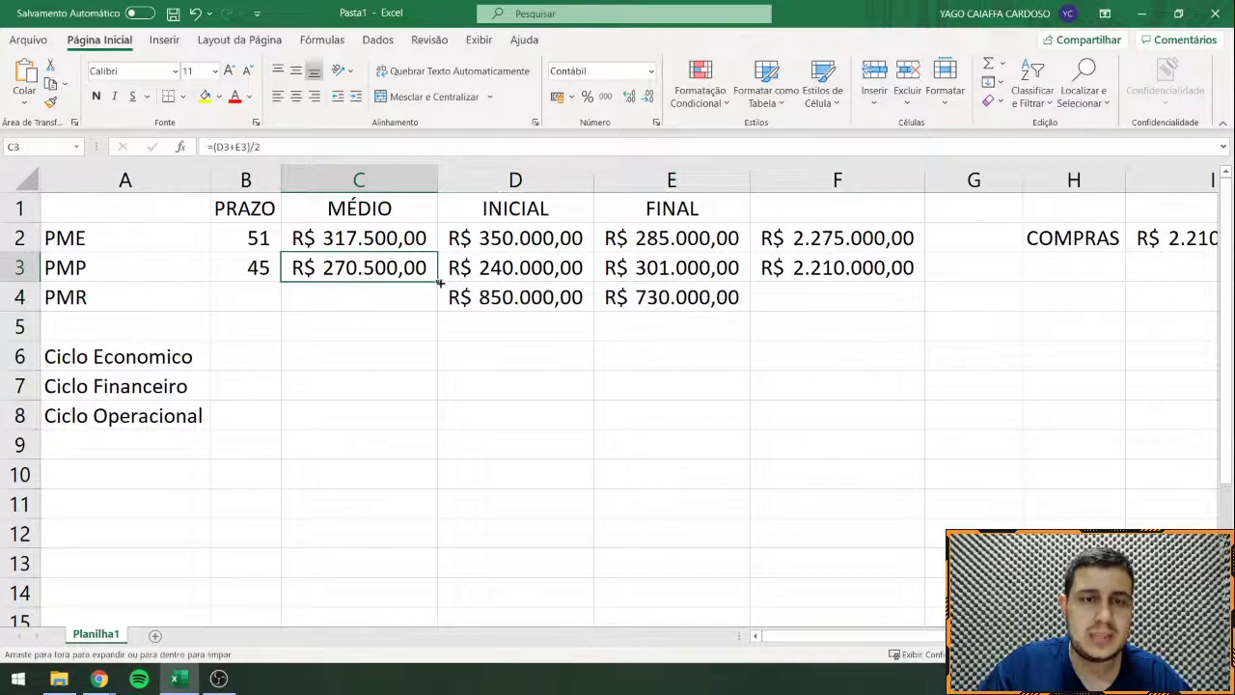
drag(439, 282, 441, 311)
click(412, 297)
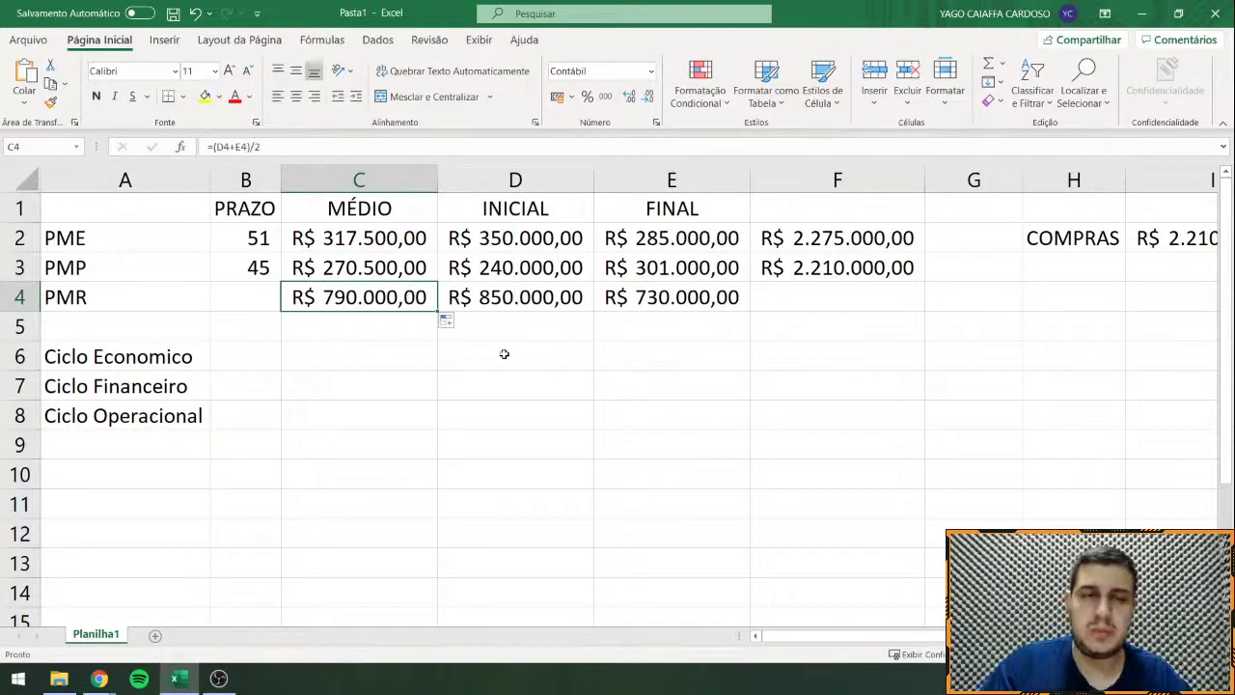
Step: Copy the RECEITA LÍQUIDA DE VENDAS amount 2.497.250,00 from the DRE in Chrome and paste it into F4 in Excel
click(826, 298)
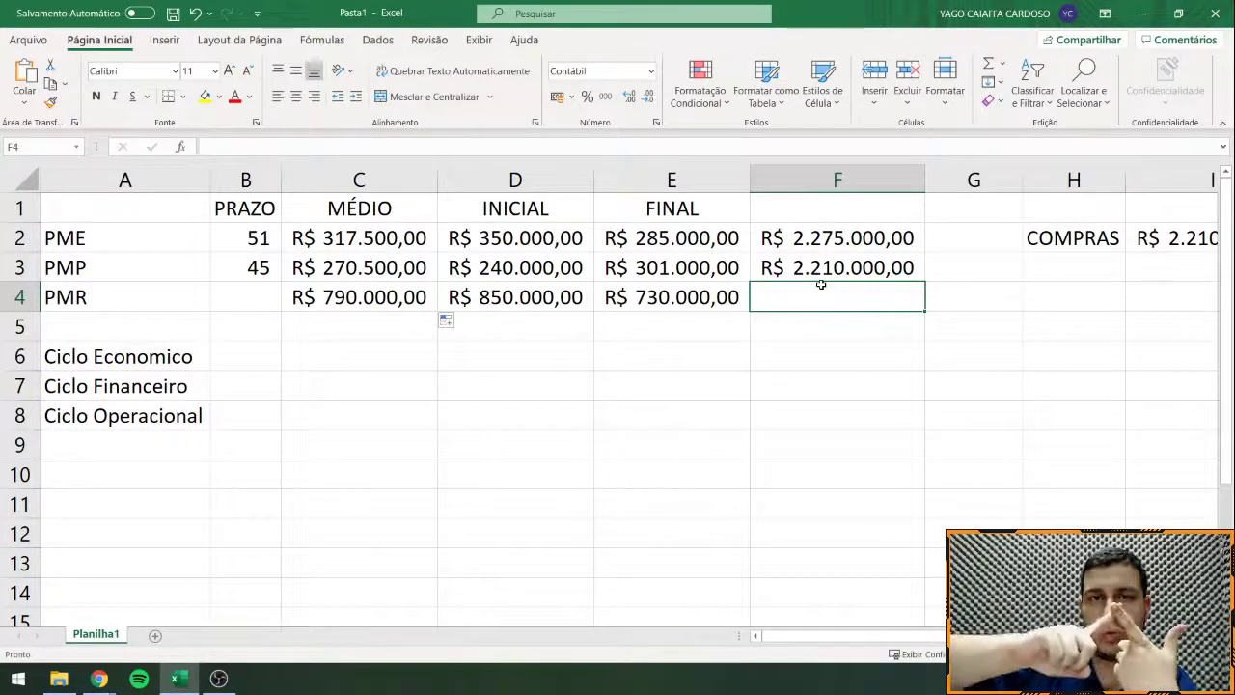
text(=)
key(Escape)
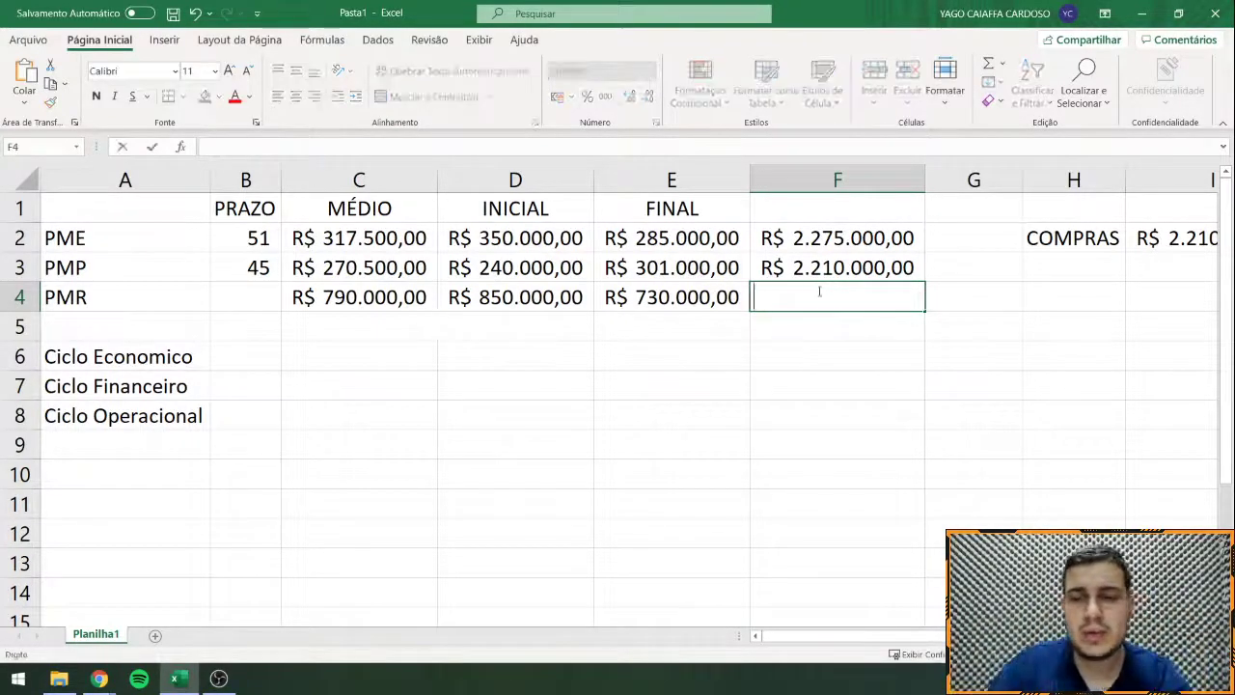
key(alt+Tab)
scroll(726, 371, down, 5)
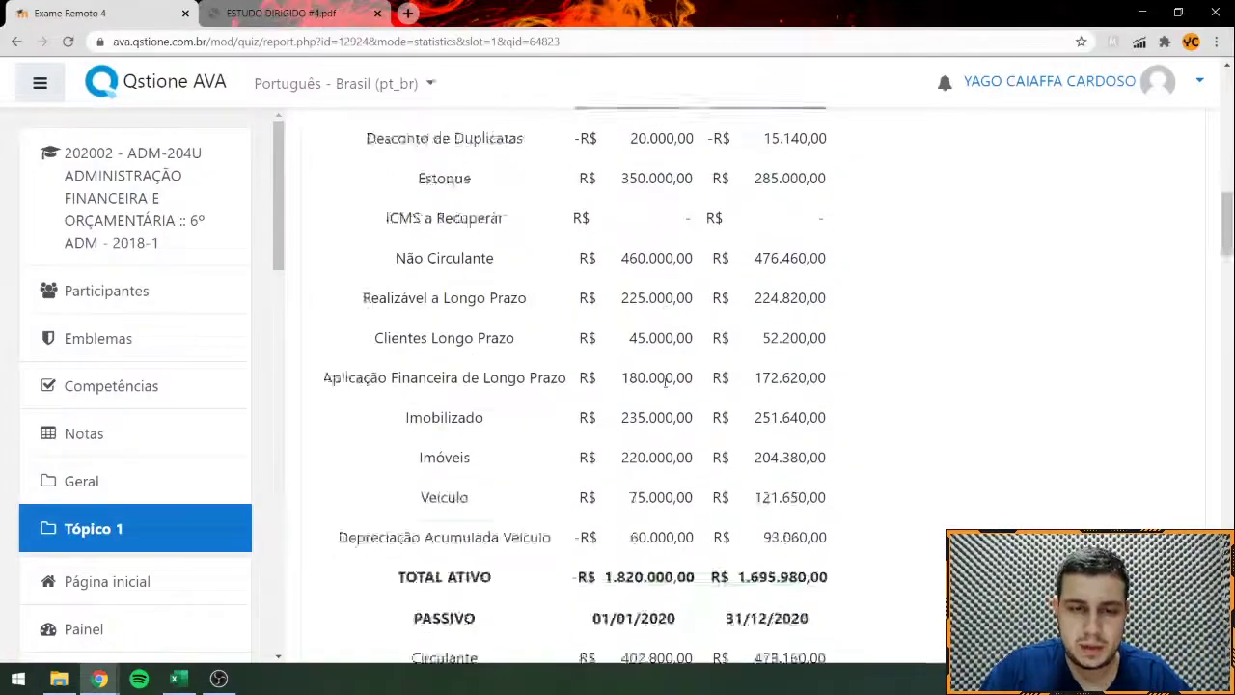
scroll(675, 377, down, 3)
scroll(645, 361, down, 12)
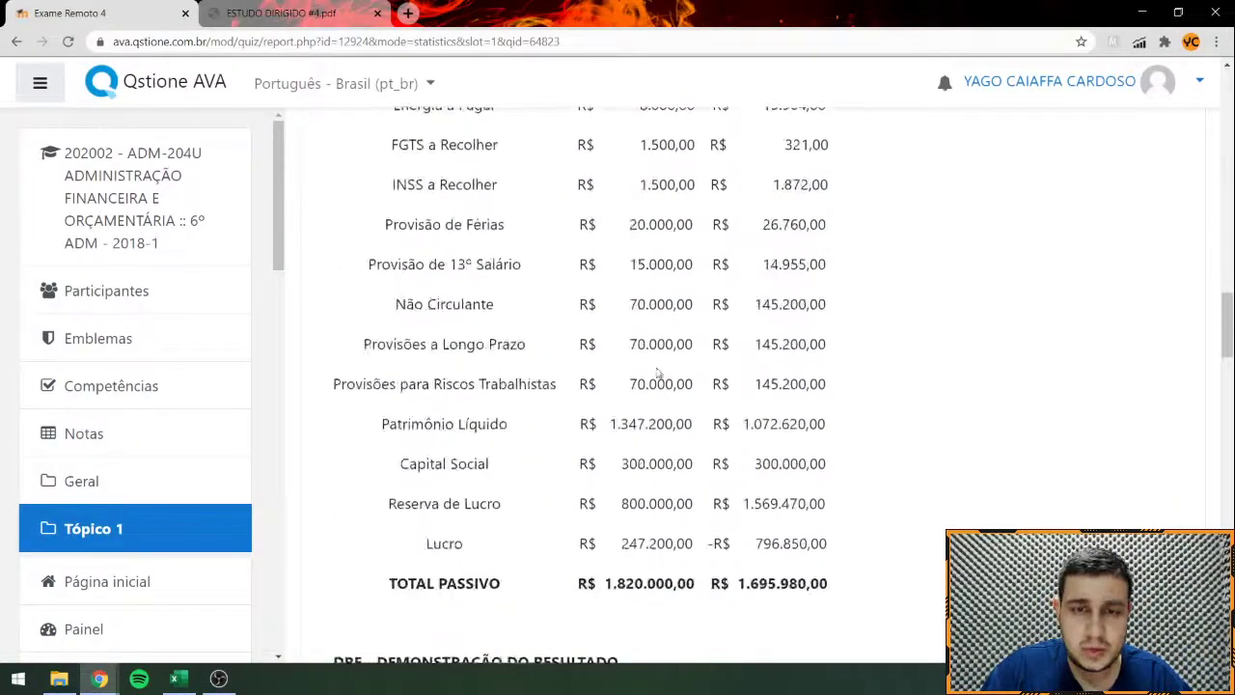
drag(373, 237, 833, 241)
click(942, 242)
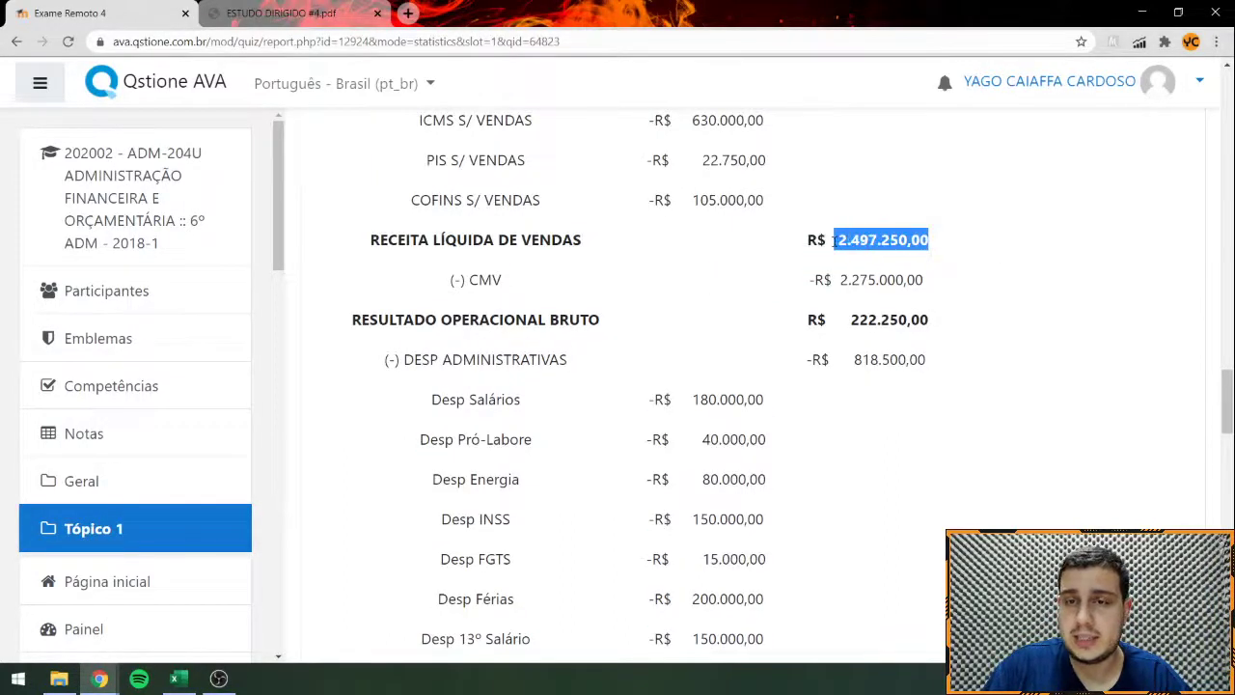
key(alt+Tab)
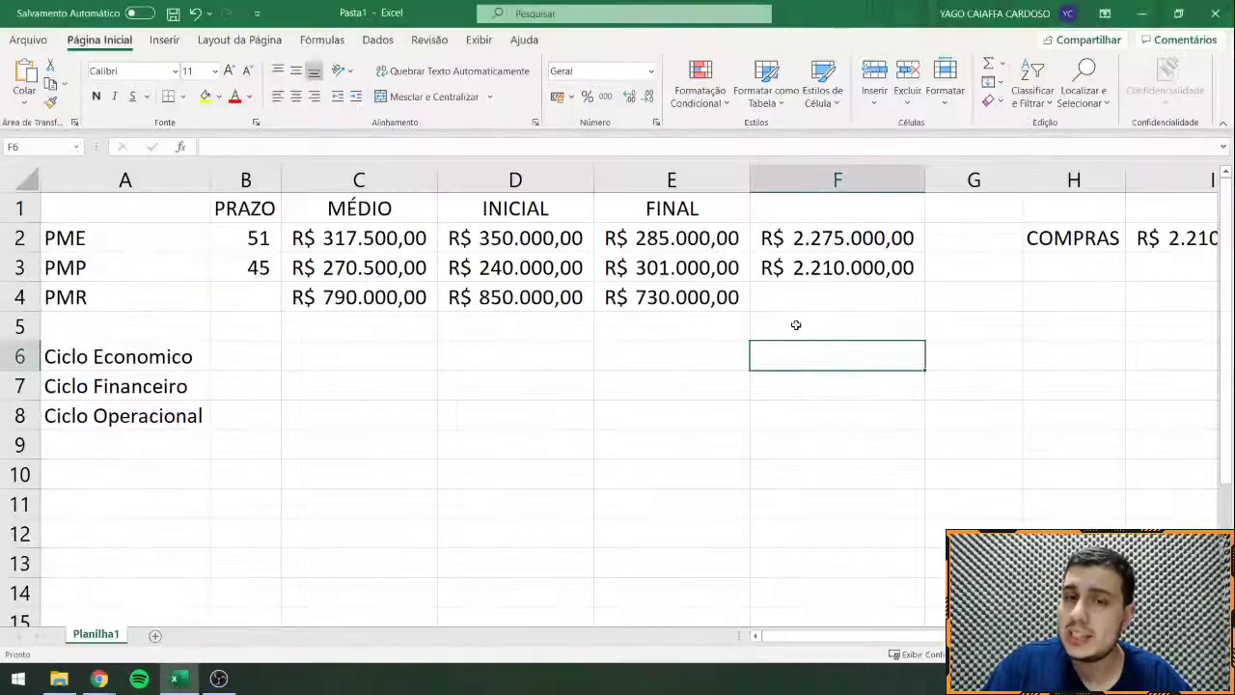
double_click(778, 297)
key(ctrl+v)
click(797, 344)
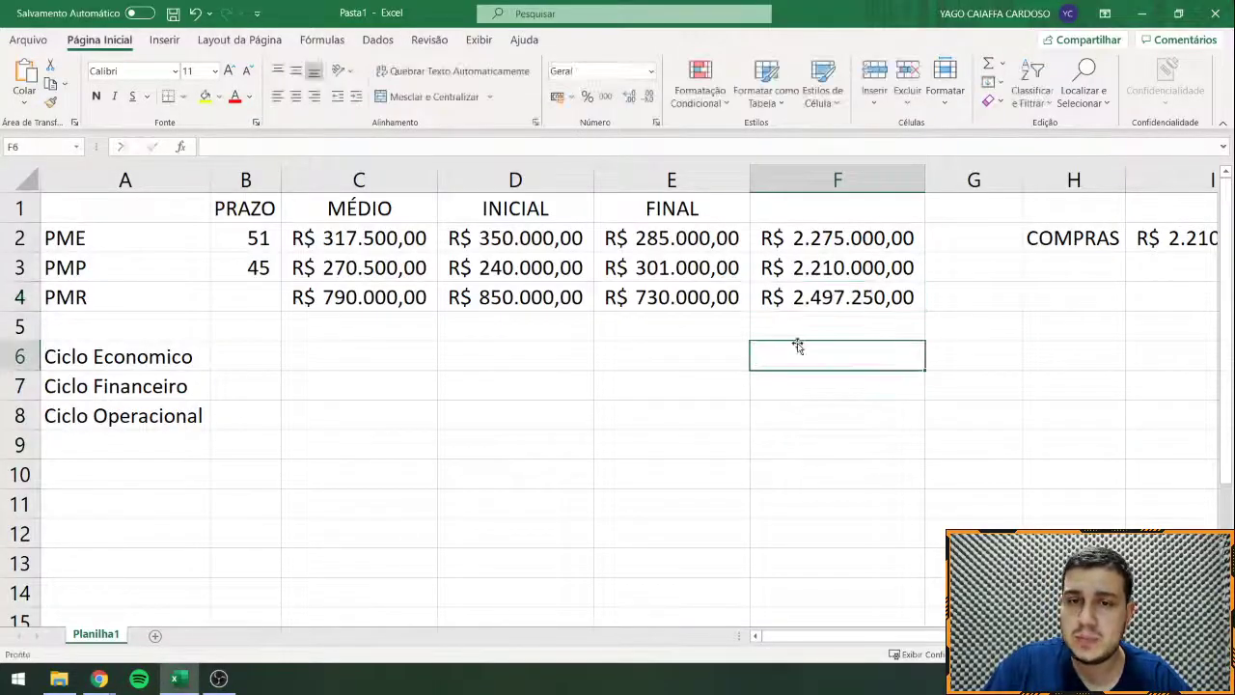
Step: Calculate the PMR term in B4 with the formula =C4/F4*360
click(257, 299)
text(=)
click(352, 297)
text(/)
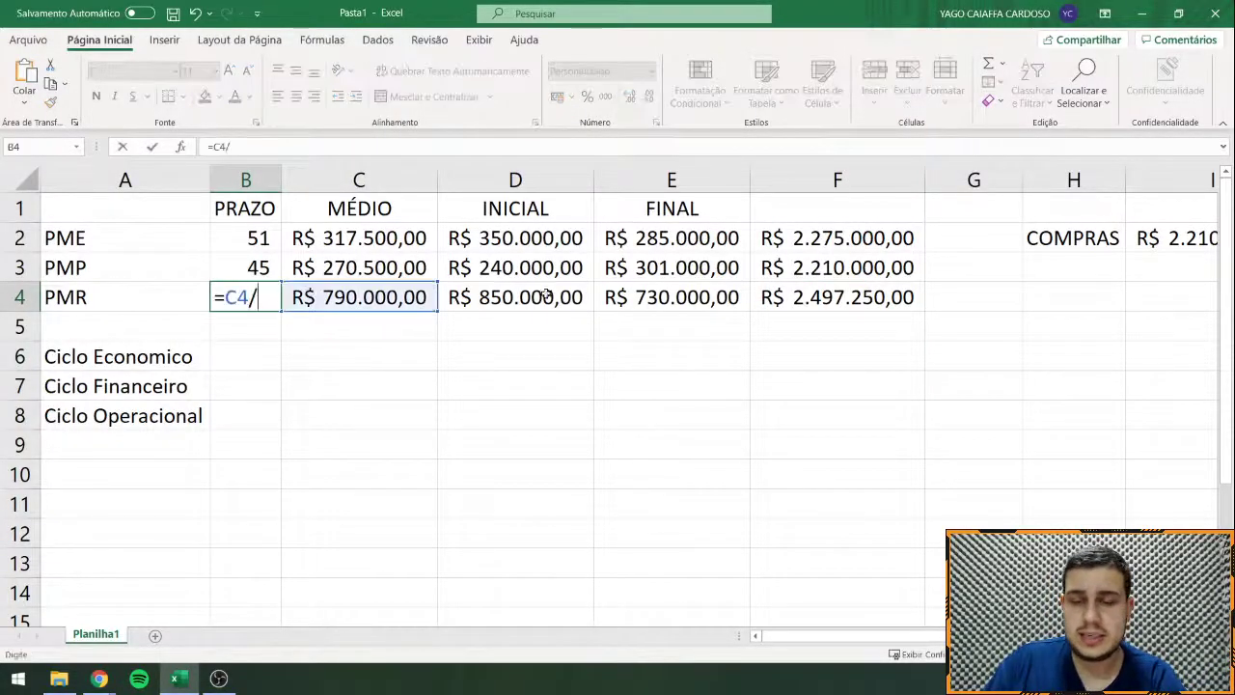
click(797, 299)
text(*360)
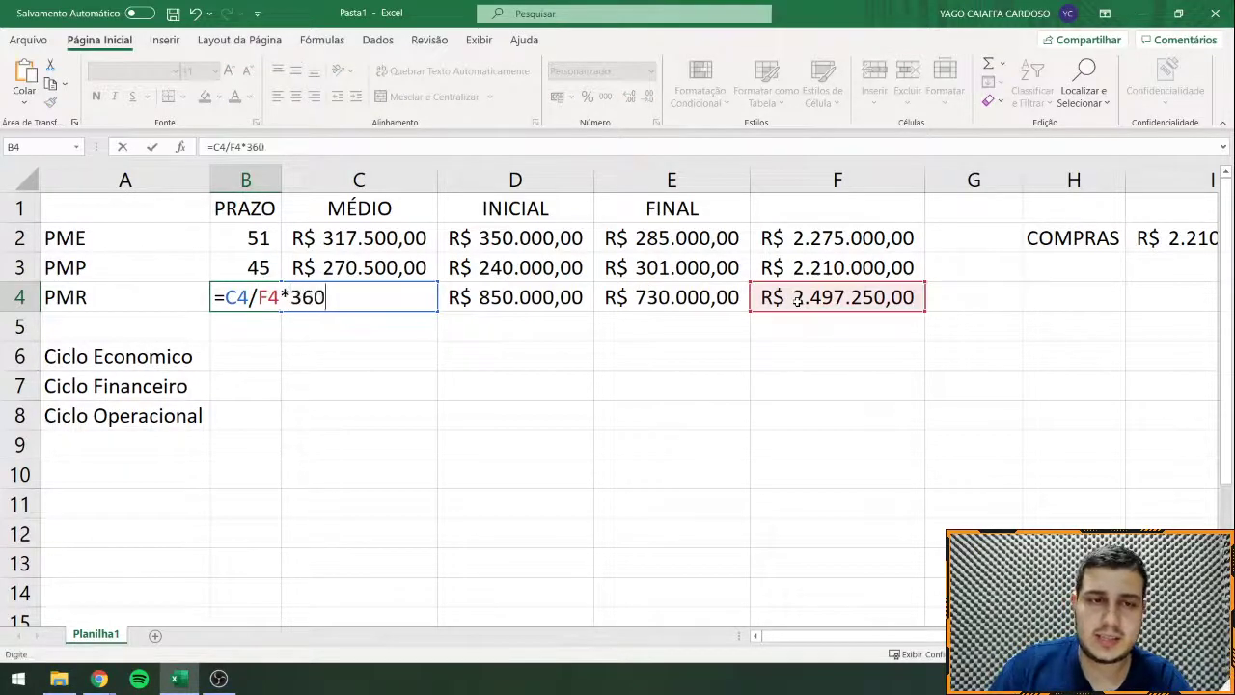
key(Return)
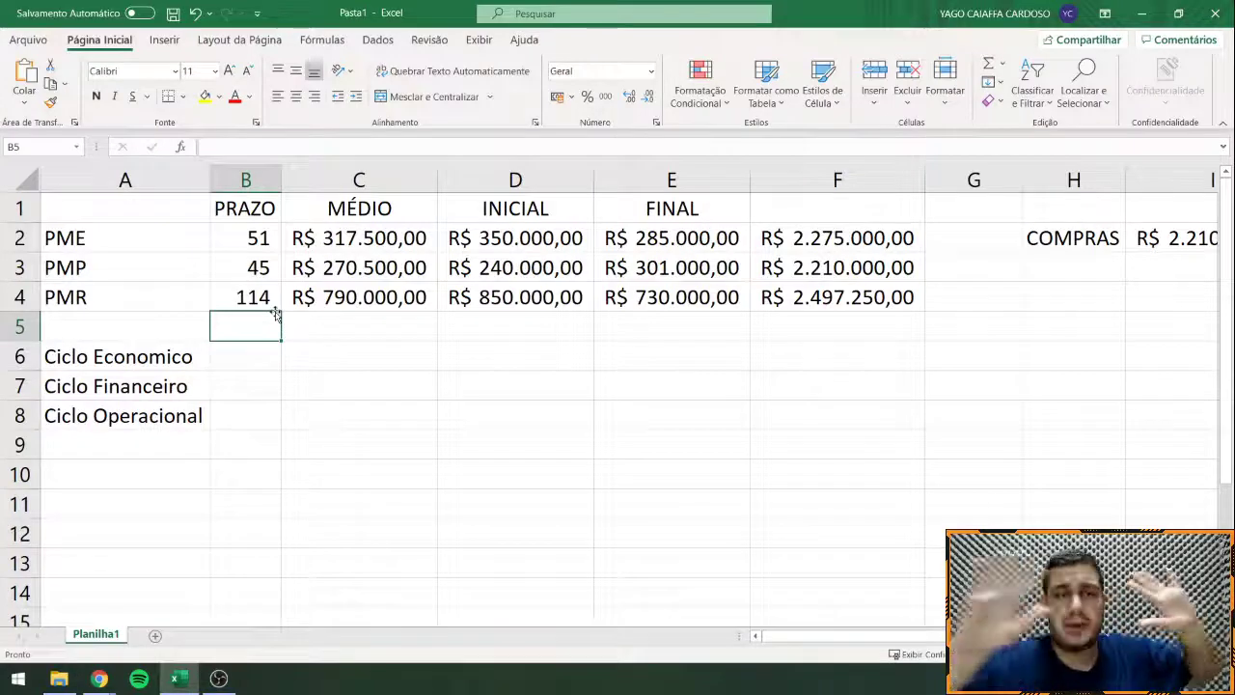
Step: Set the Ciclo Economico in B6 equal to the PME term with the formula =B2
click(266, 356)
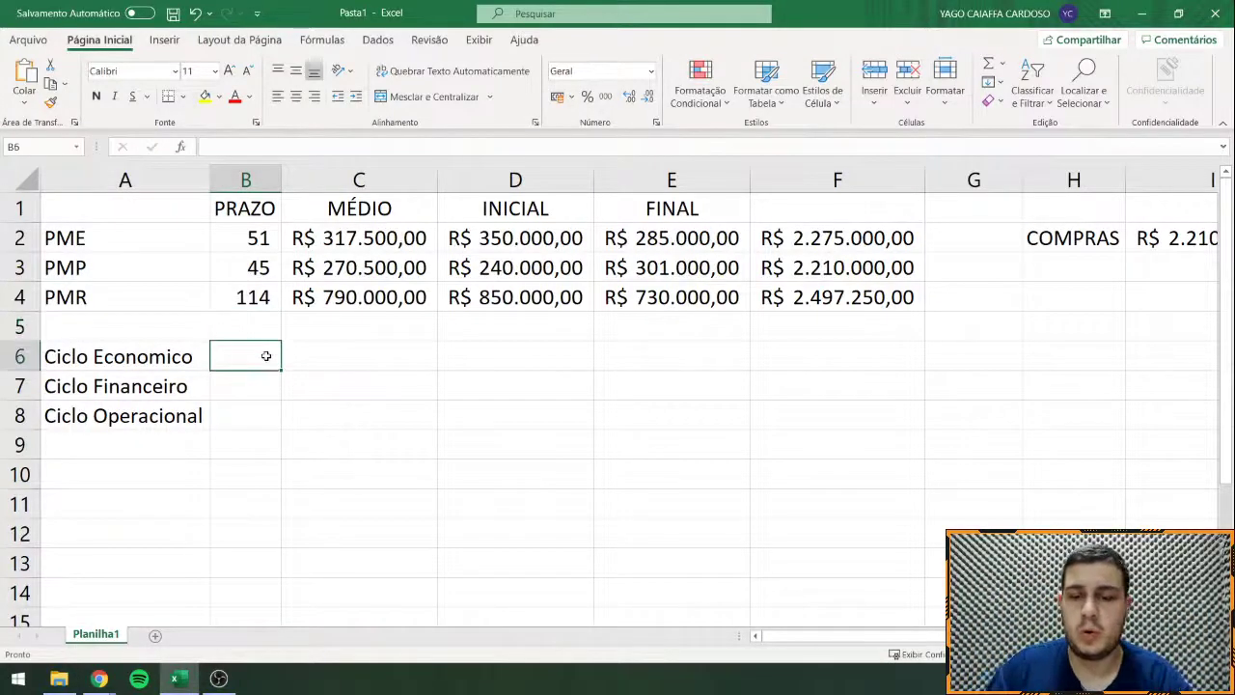
text(=)
click(249, 238)
key(Return)
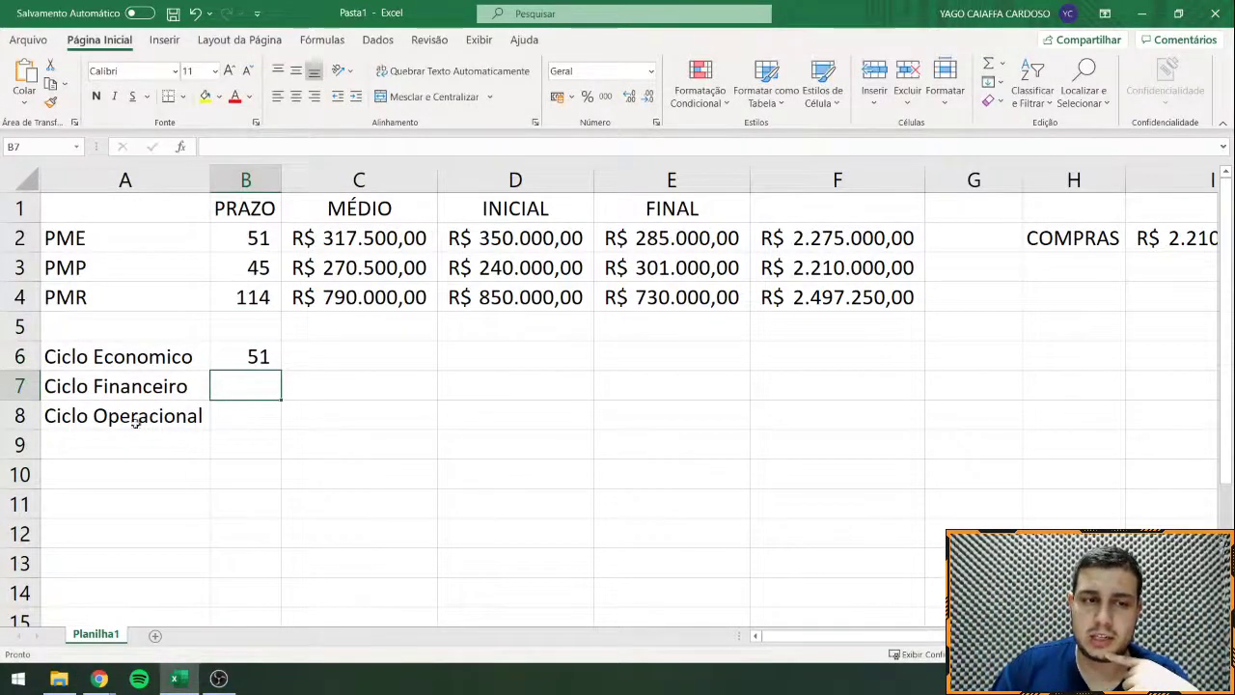
Step: Calculate the Ciclo Operacional in B8 with the formula =B2+B4
click(92, 410)
click(237, 413)
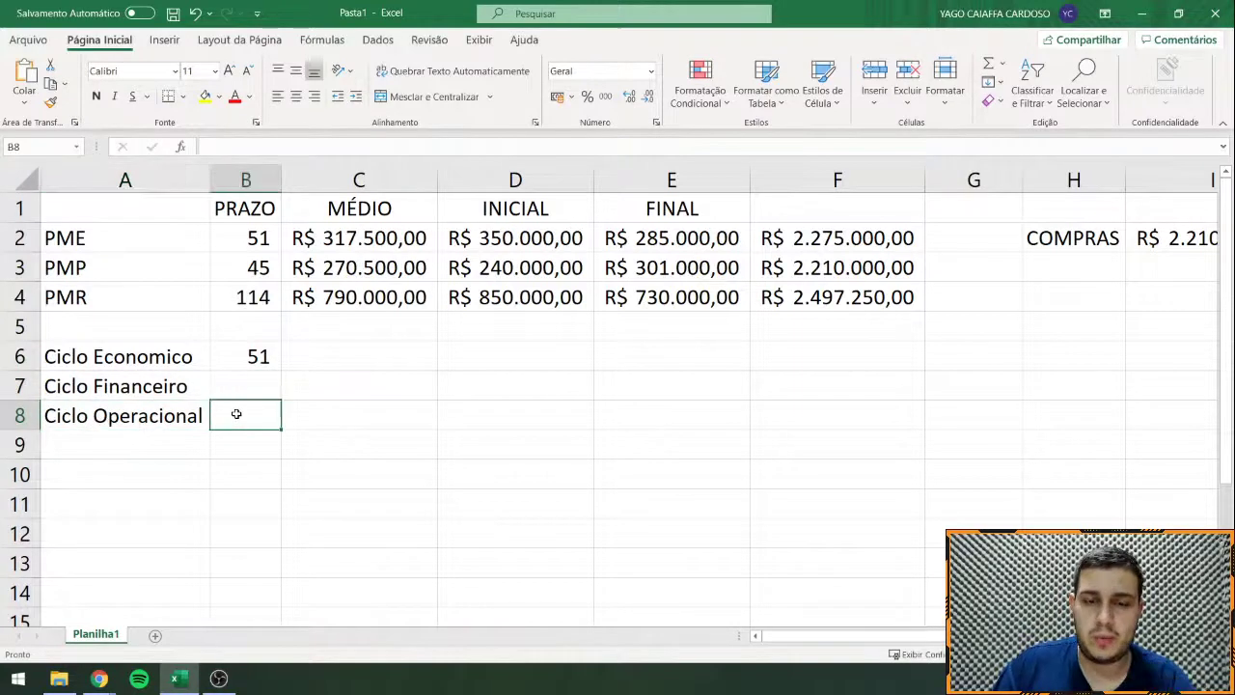
text(=)
click(258, 239)
text(+)
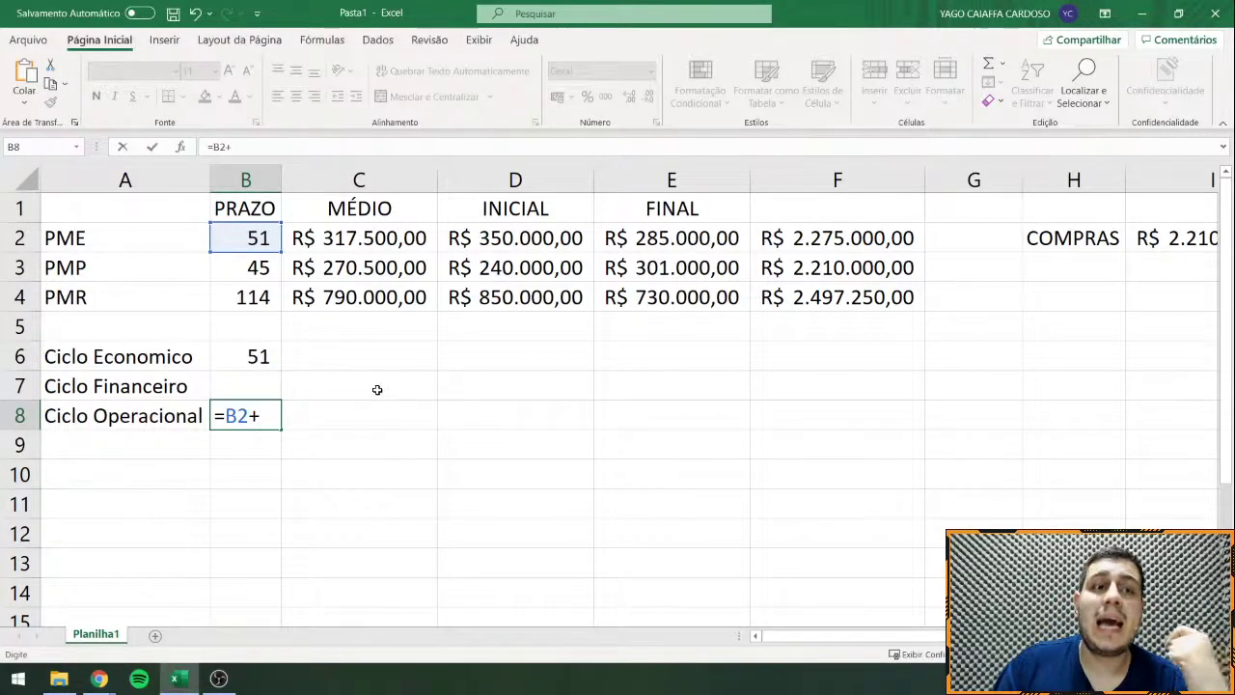
click(249, 298)
key(Return)
Step: Calculate the Ciclo Financeiro in B7 with the formula =B8-B3
click(245, 380)
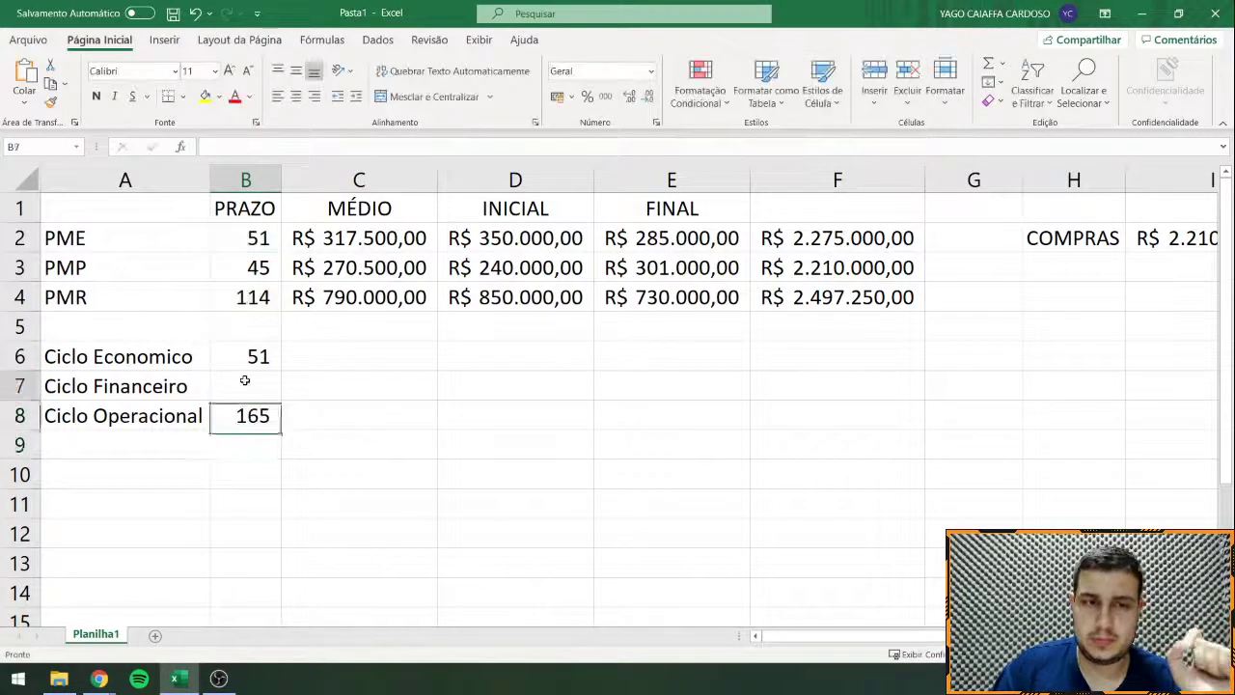
text(=)
click(241, 419)
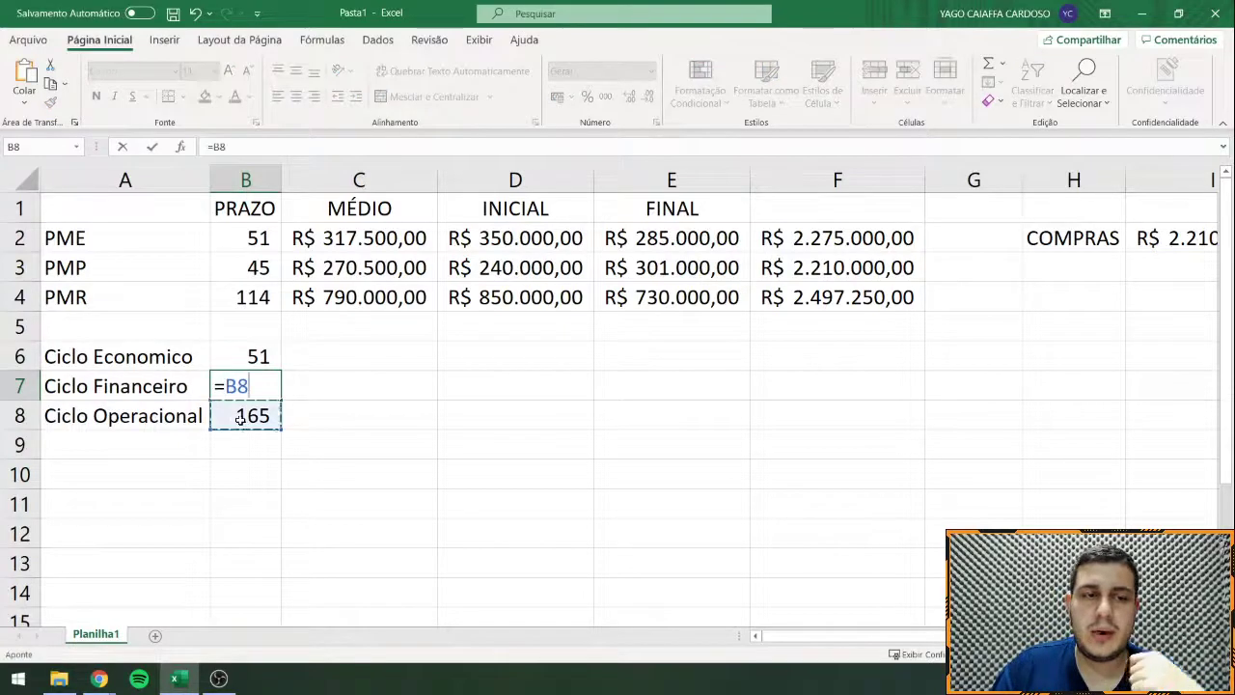
text(-)
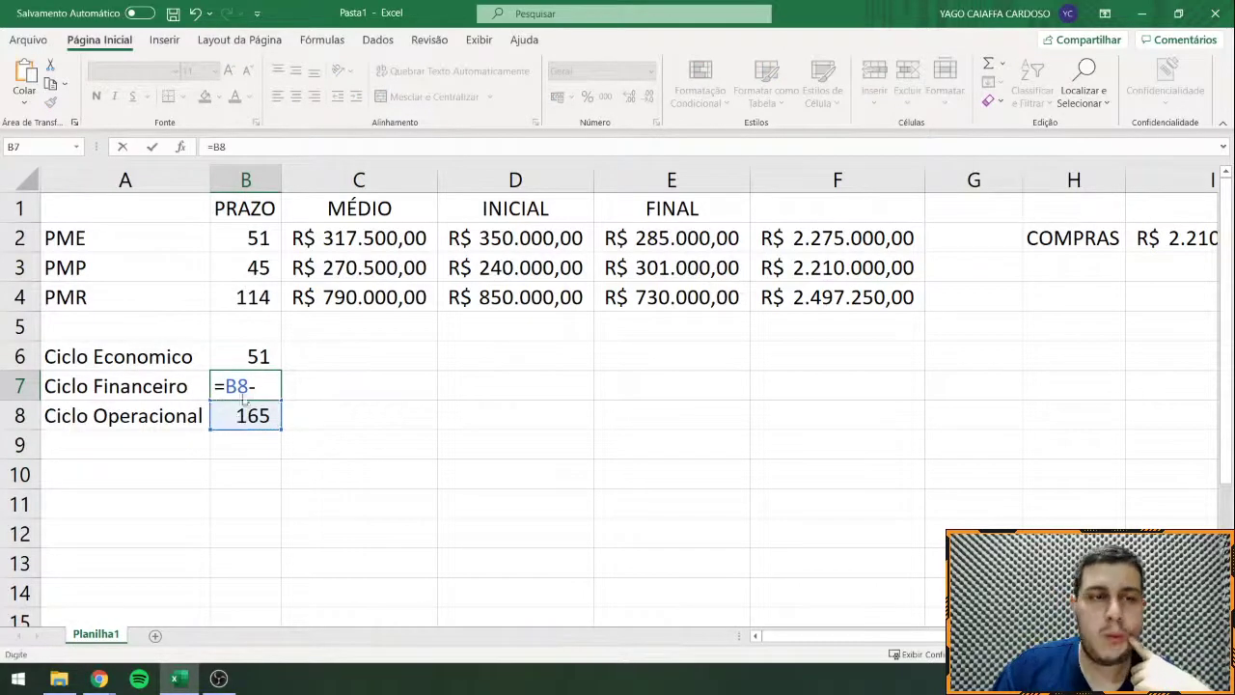
click(244, 269)
key(Return)
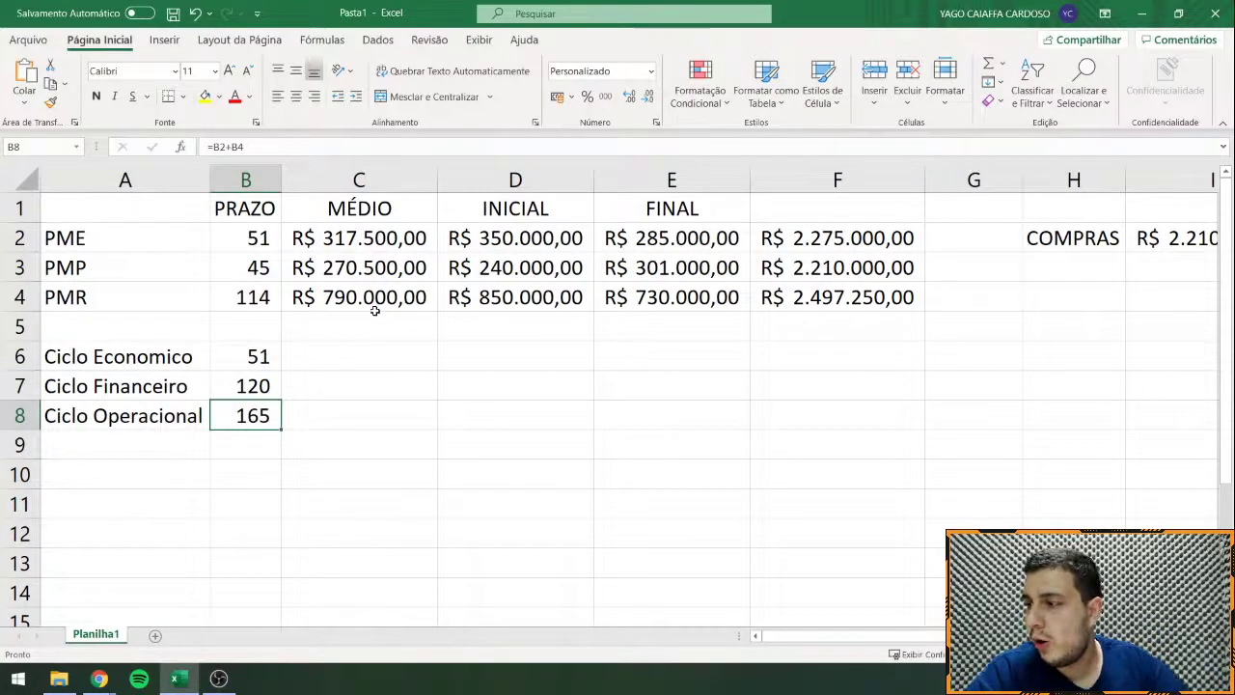
Step: Review the Ciclo Operacional formula in B8 and the cycle results in A6:B8 against the PME and PMP terms
double_click(244, 415)
key(Return)
drag(189, 357, 254, 416)
click(160, 355)
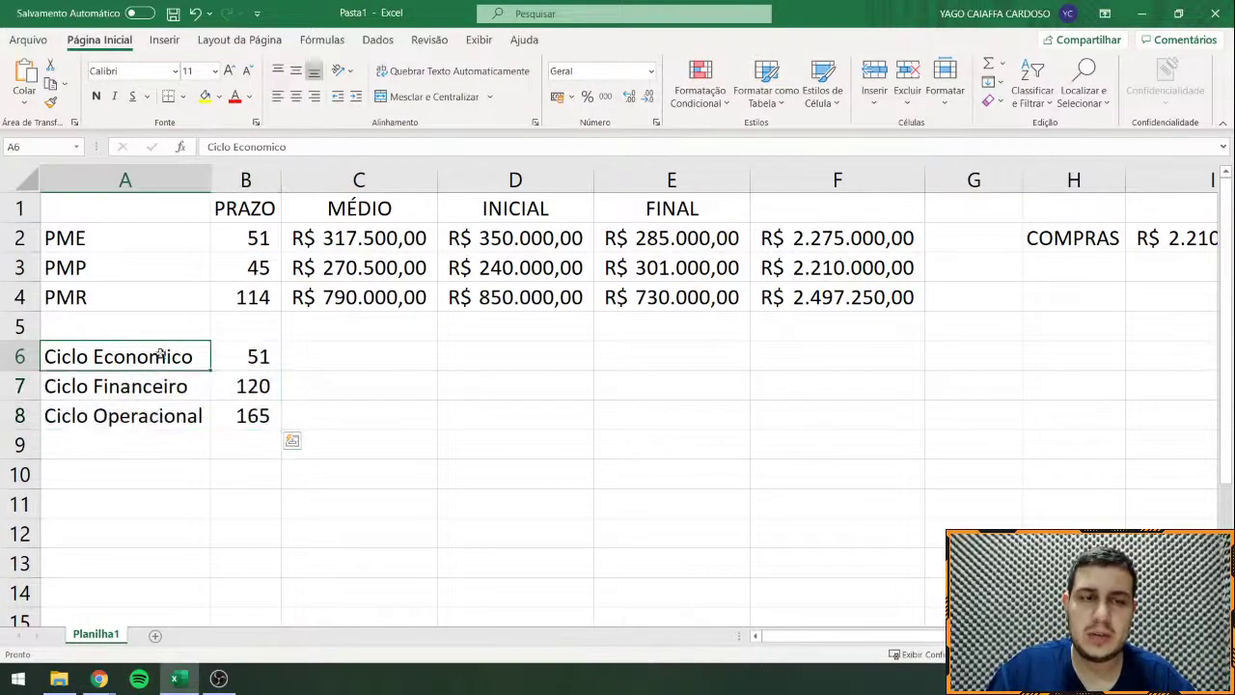
click(246, 349)
drag(202, 234, 283, 264)
click(311, 394)
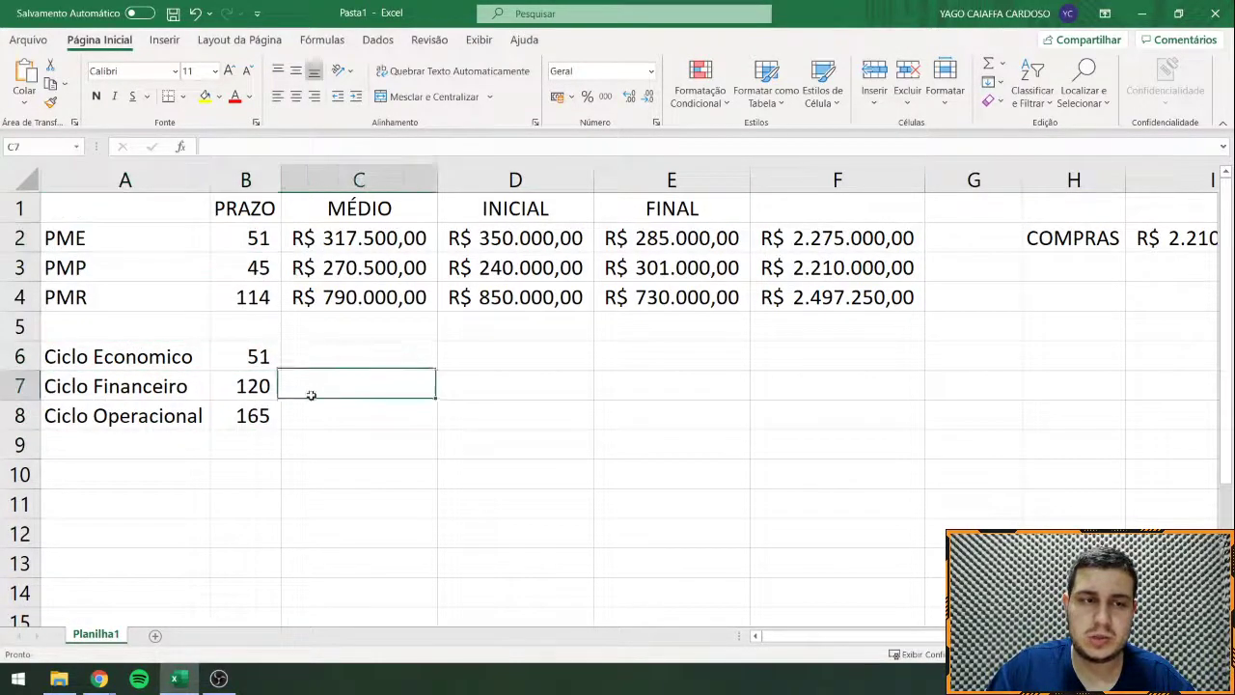
drag(139, 415, 221, 388)
Step: Enter the explanatory note CICLO OPERACIONAL - PMP in C7 beside the Ciclo Financeiro result
click(313, 390)
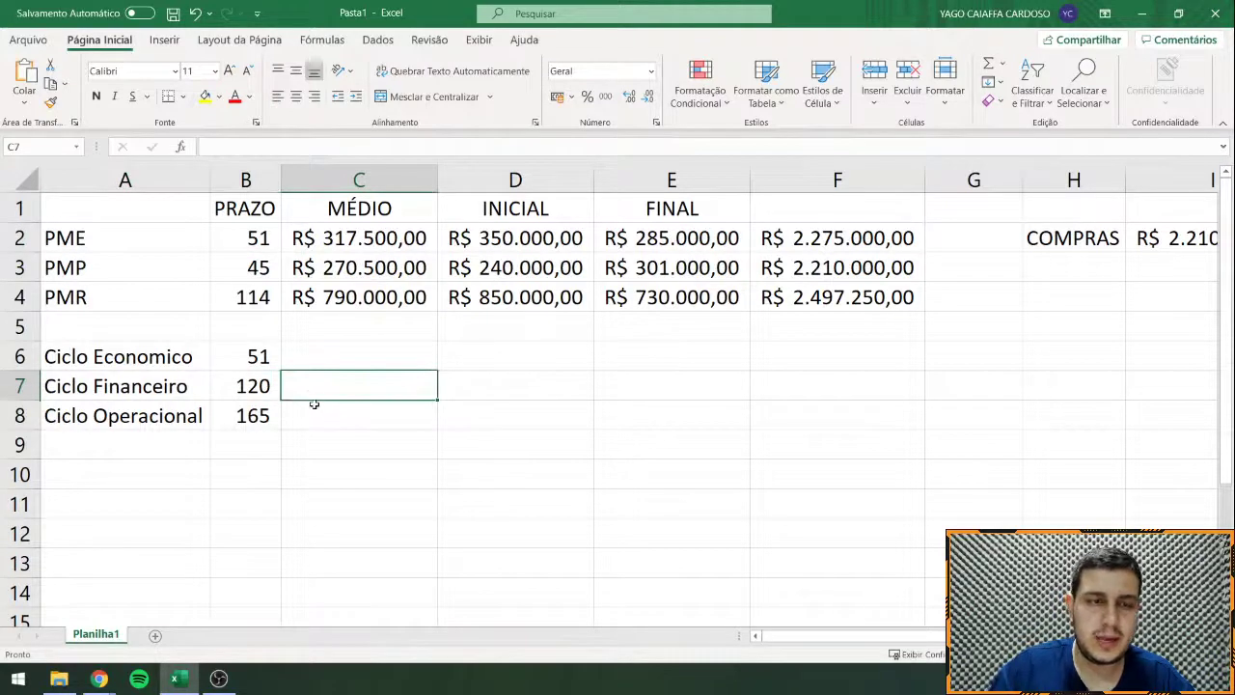
text(CICLO OPERA)
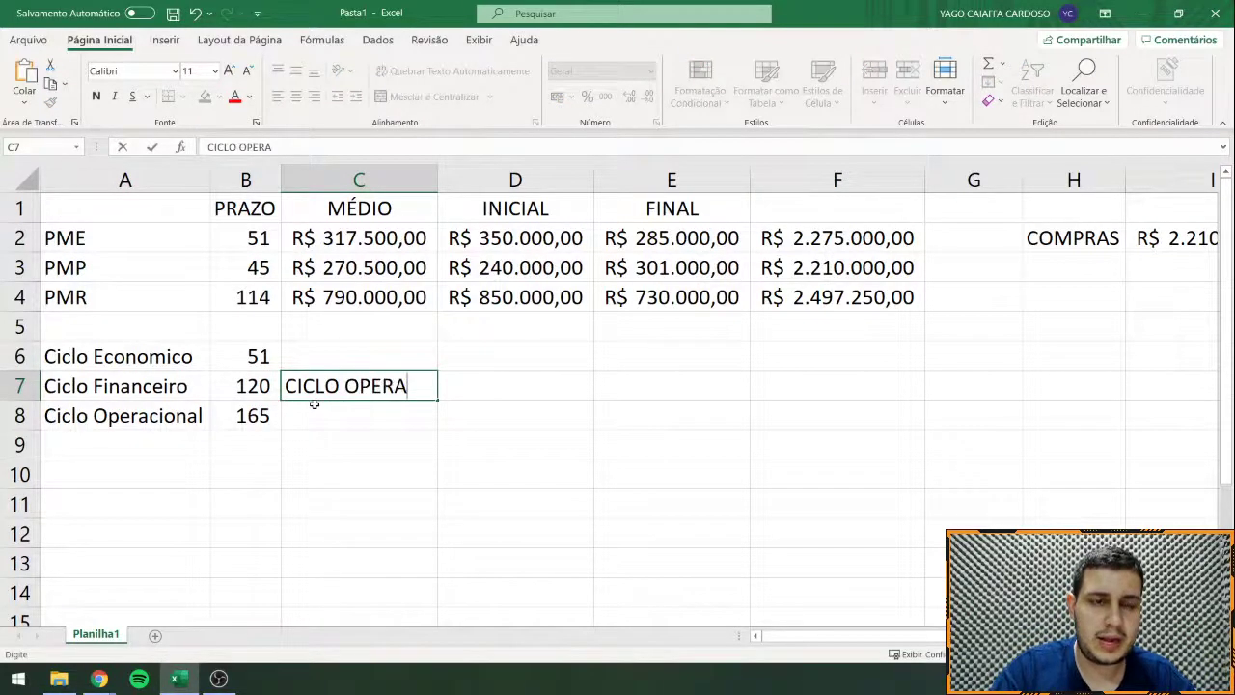
text(CONAL)
key(BackSpace)
key(BackSpace)
key(BackSpace)
key(BackSpace)
text(I)
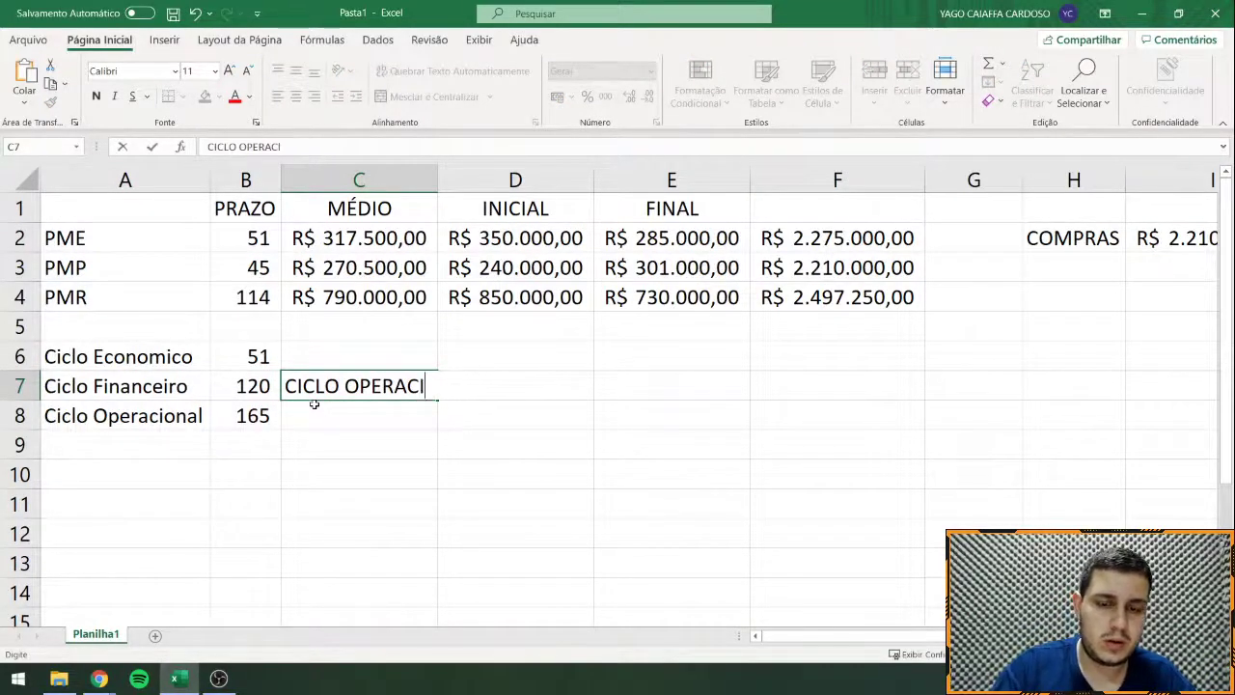
text(OAN)
key(BackSpace)
key(BackSpace)
text(NAL )
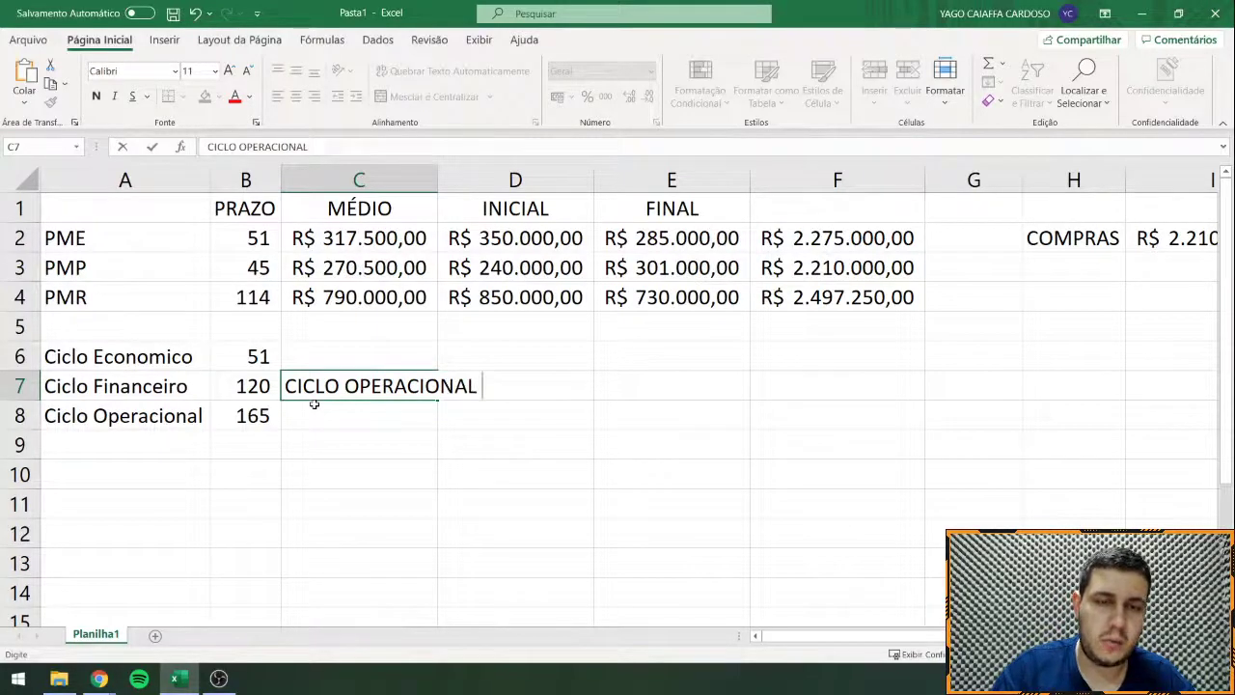
text(- P)
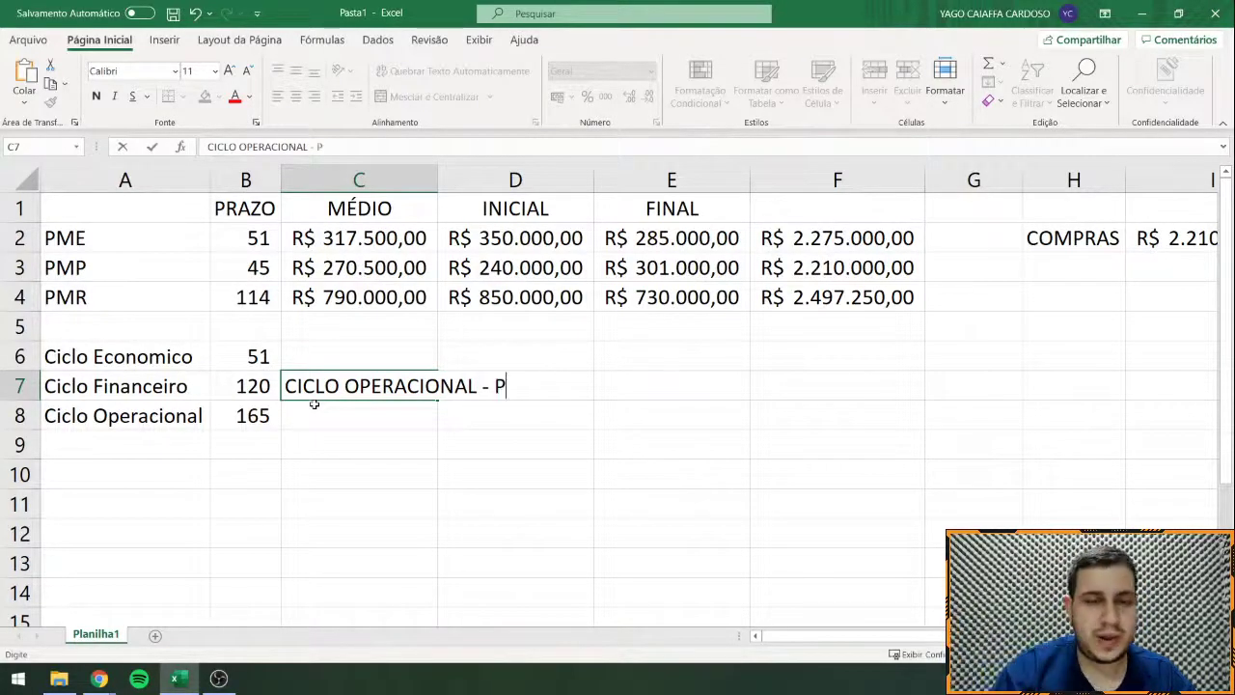
text(MP)
key(Return)
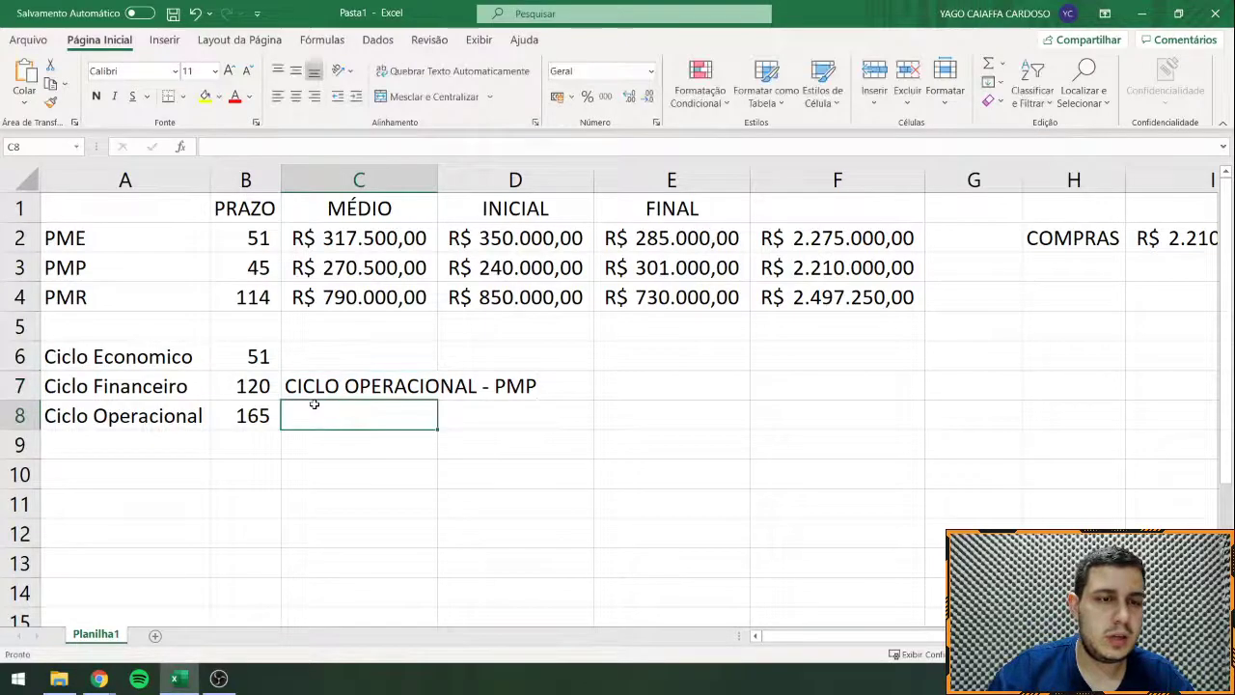
Step: Enter the explanatory note CICLO ECONOMICO + PMR in C8 beside the Ciclo Operacional result
text(CI)
key(BackSpace)
key(BackSpace)
key(BackSpace)
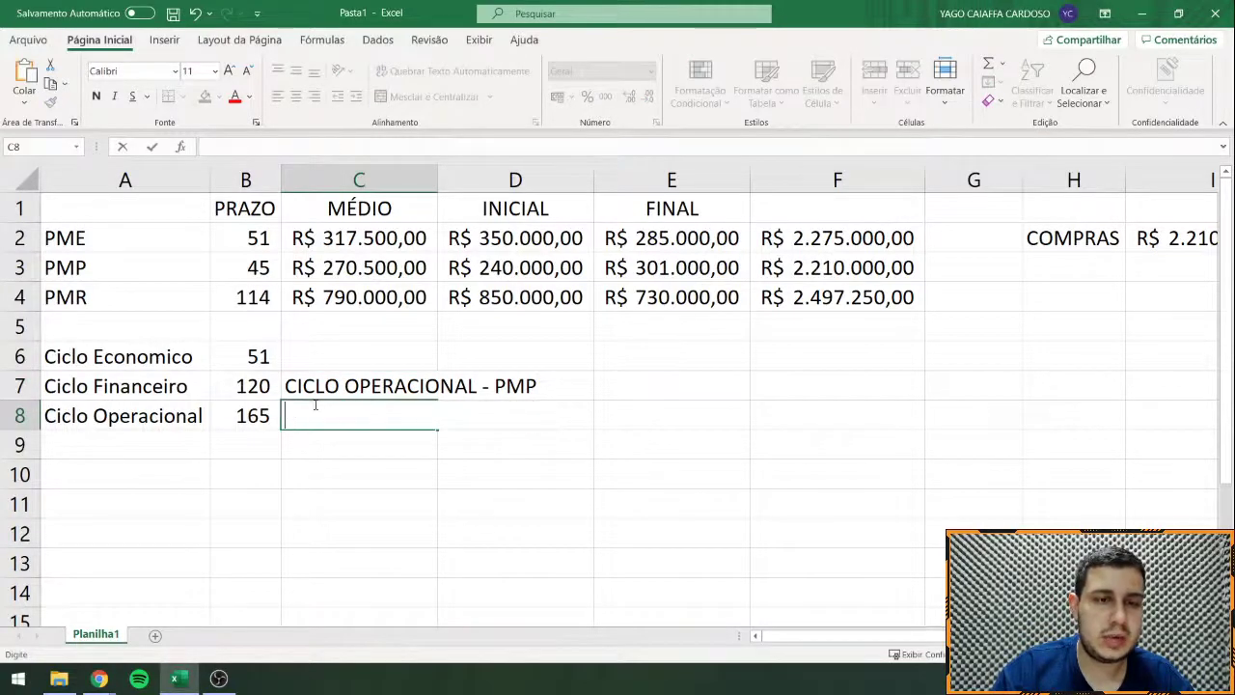
text(CICLO E)
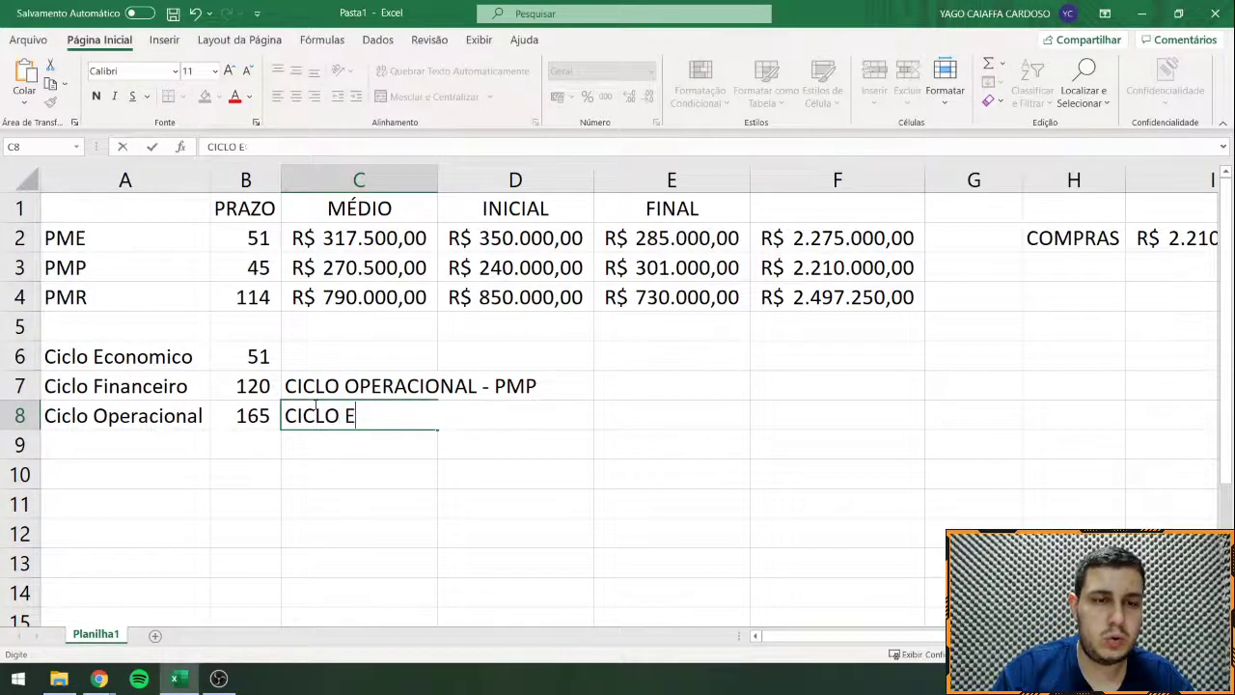
text(CONOMICO)
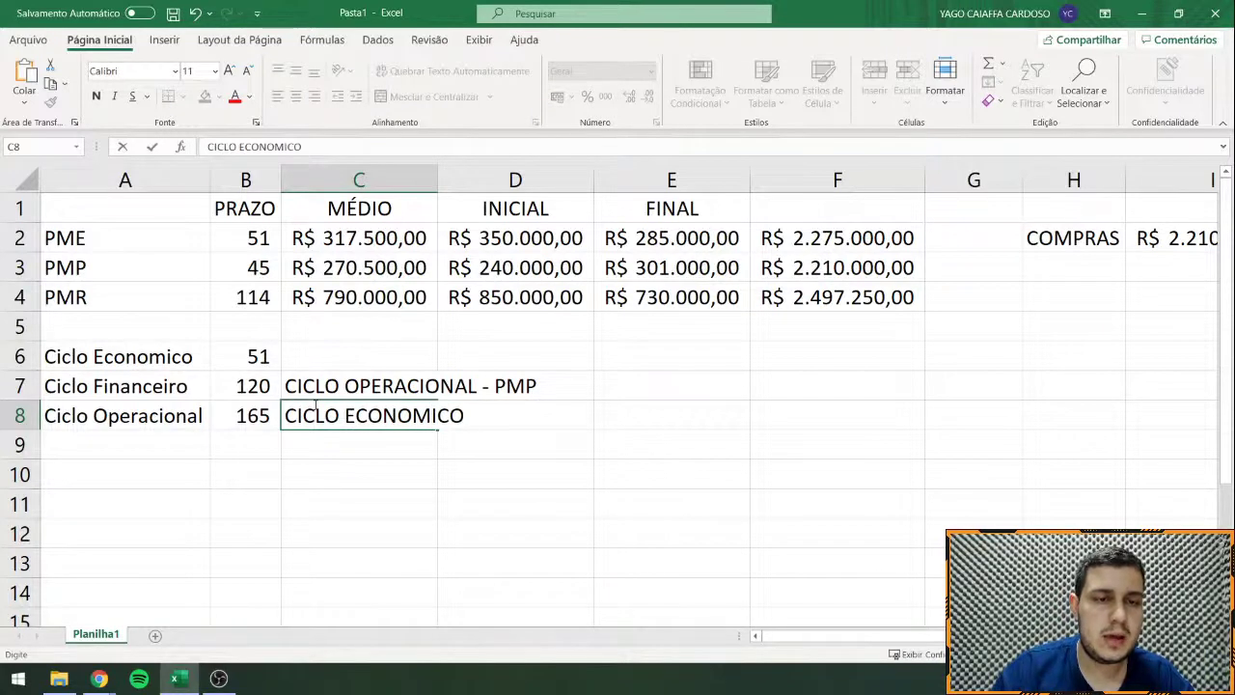
text(PRAZ)
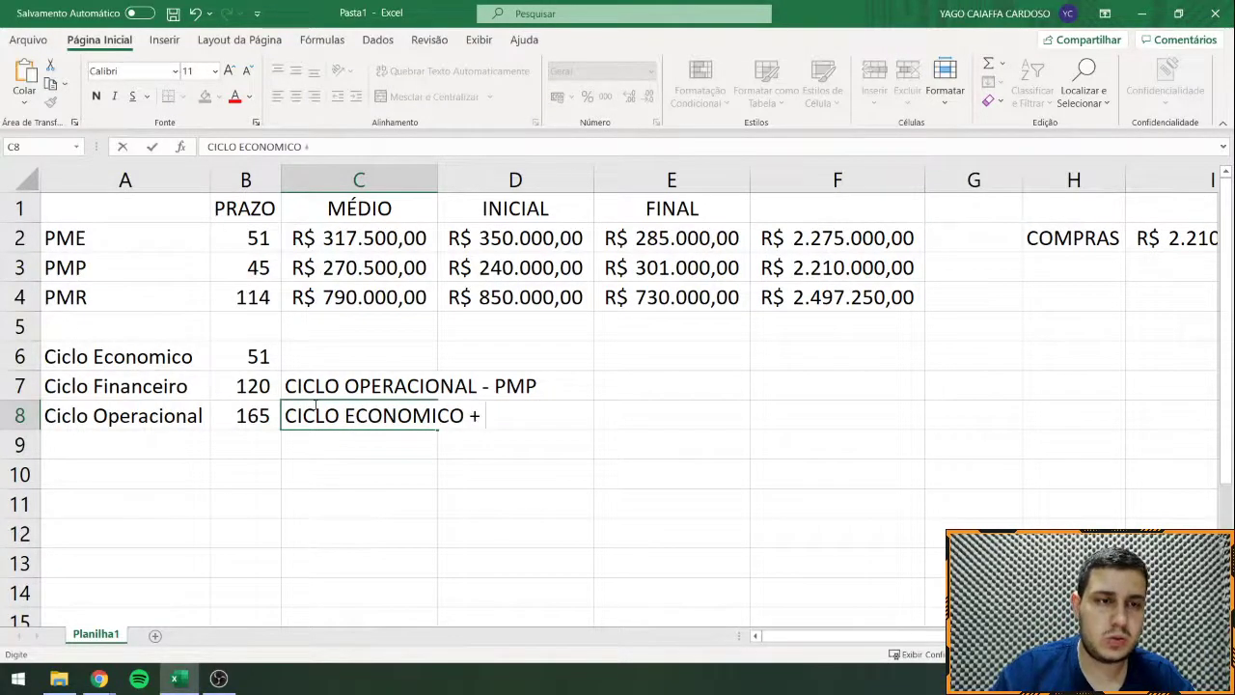
key(BackSpace)
key(BackSpace)
key(BackSpace)
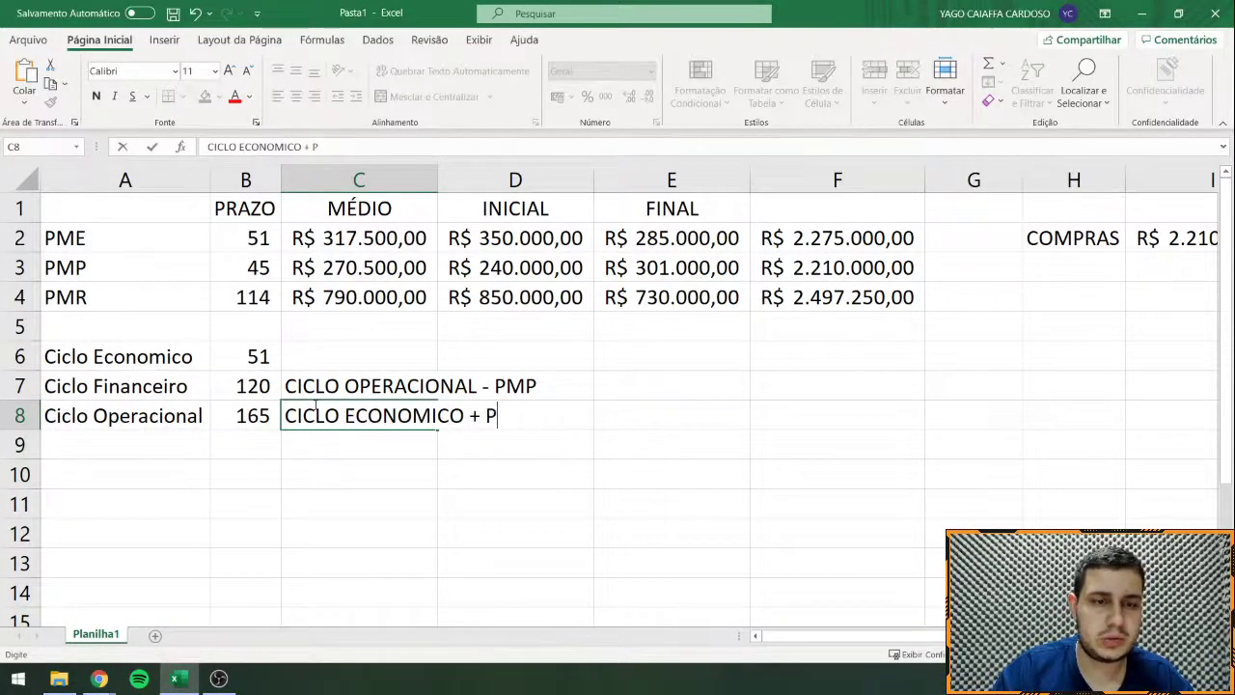
text(MR)
key(Return)
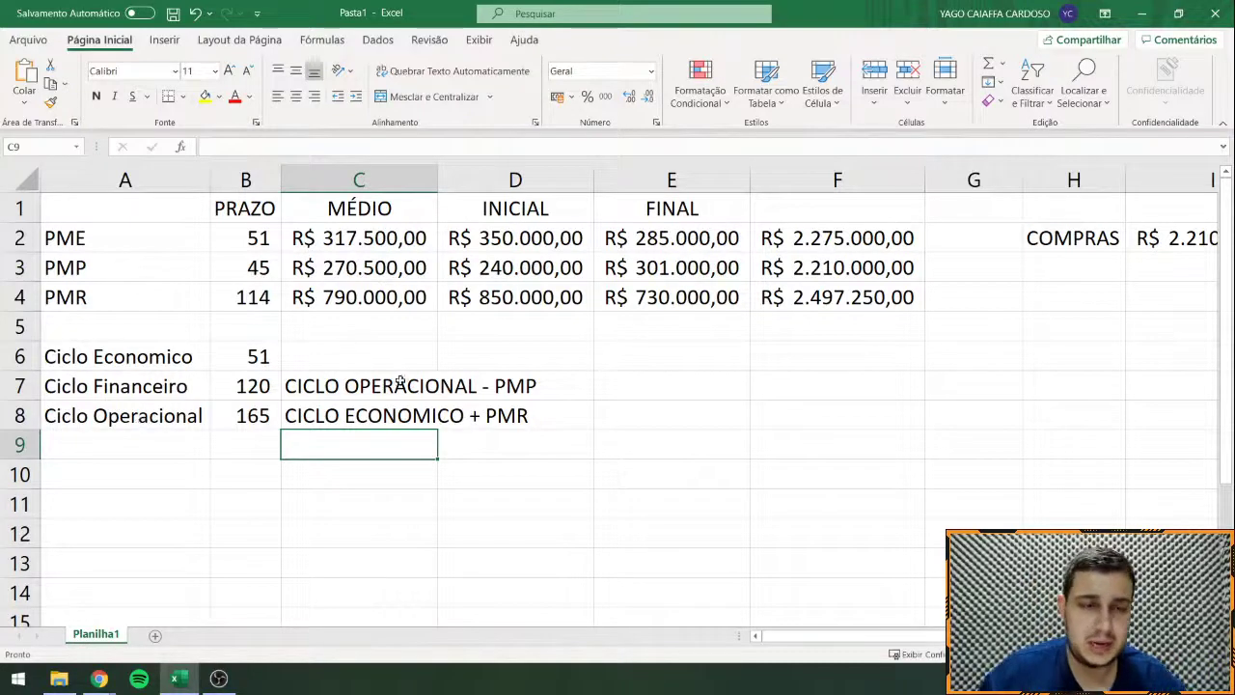
Step: Add an NCG row with its label in A9 and calculate it in B9 with the formula =B3-B4
drag(118, 357, 386, 411)
click(102, 459)
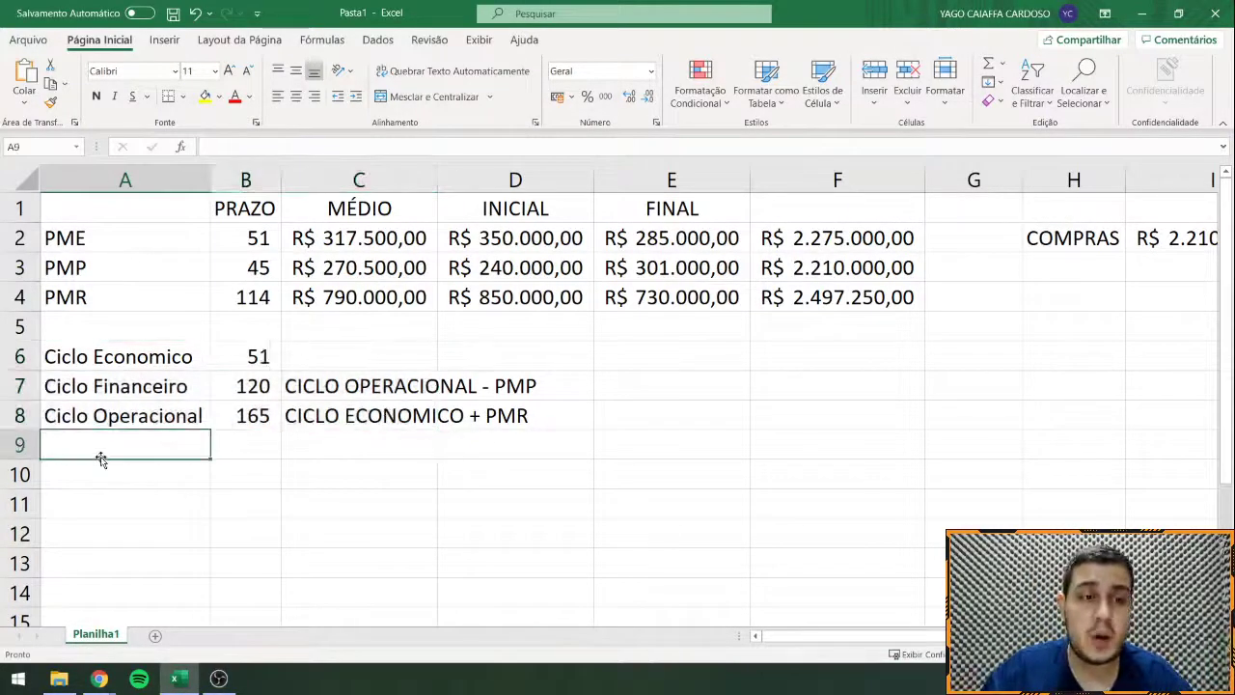
text(NCG)
key(Tab)
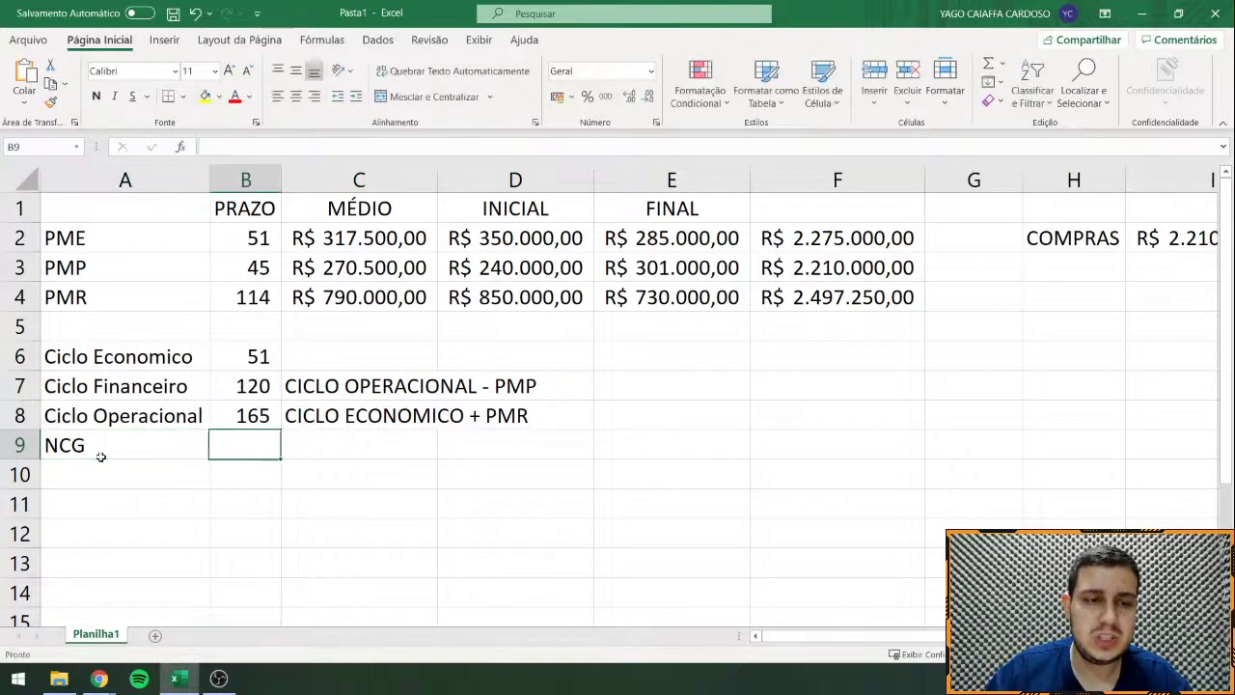
text(=)
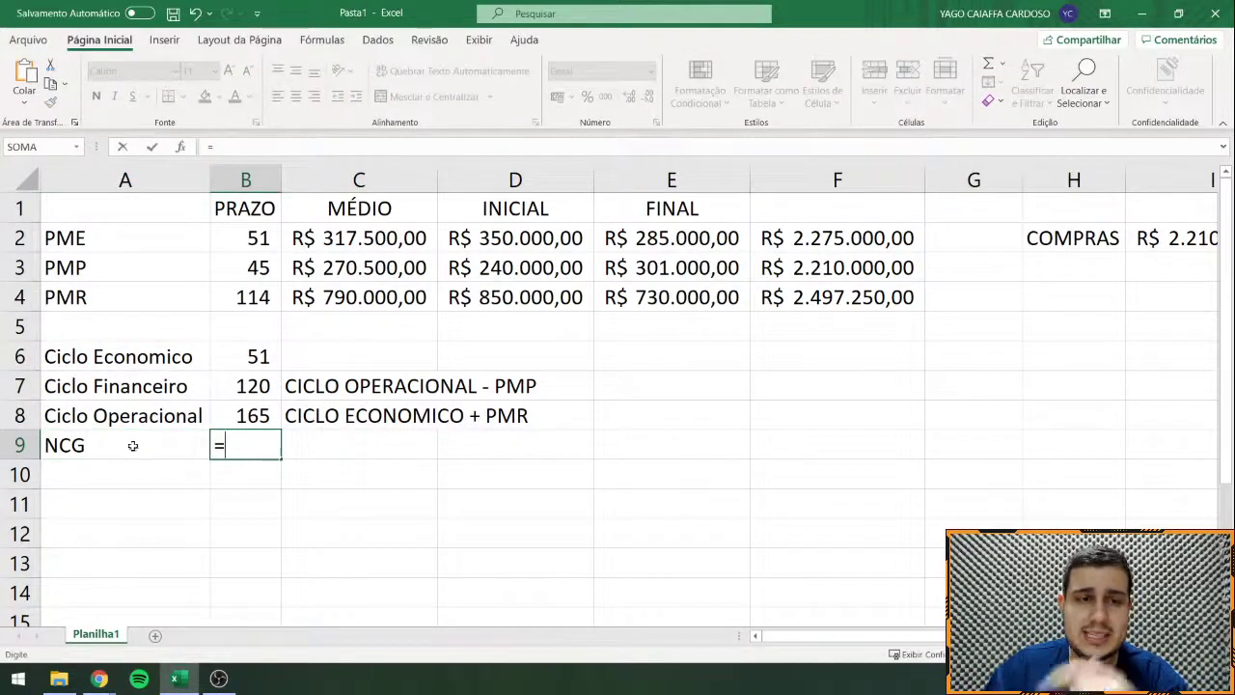
click(253, 267)
text(-)
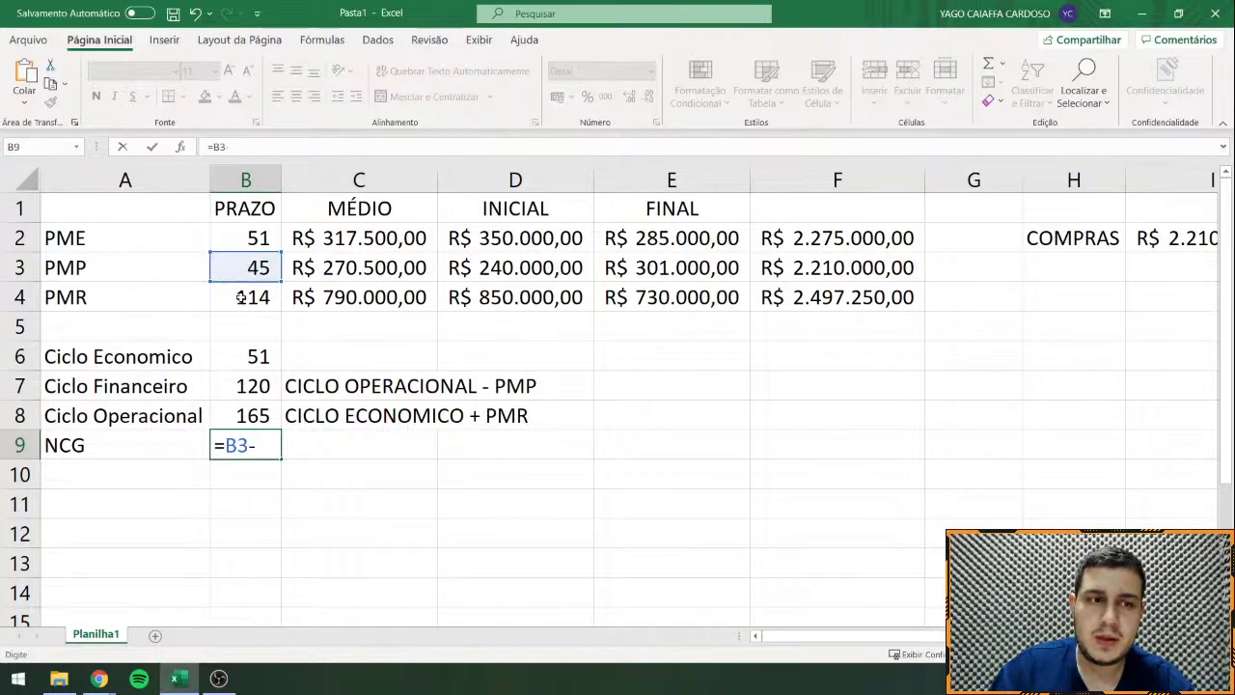
click(241, 297)
key(Return)
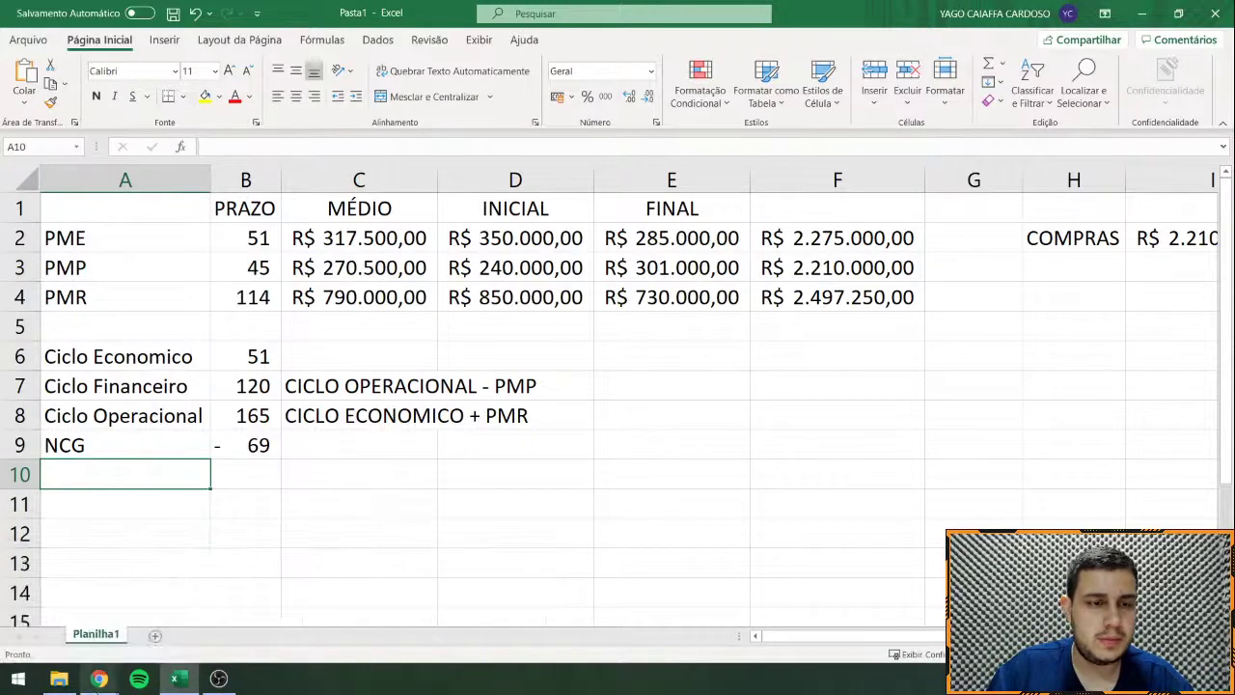
Step: Switch to the Exame Remoto 4 page in Chrome and read the answer alternative about the ciclo operacional
mouse_move(97, 680)
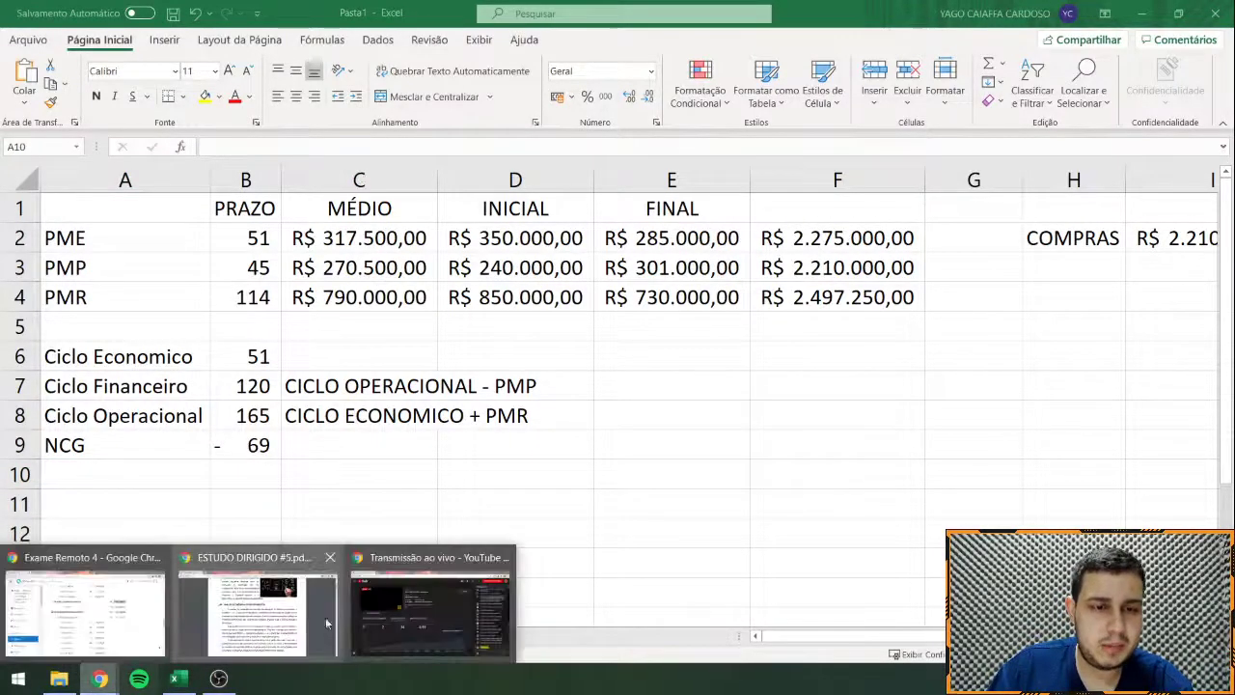
click(85, 607)
scroll(483, 495, down, 1)
scroll(793, 341, up, 4)
scroll(749, 317, down, 12)
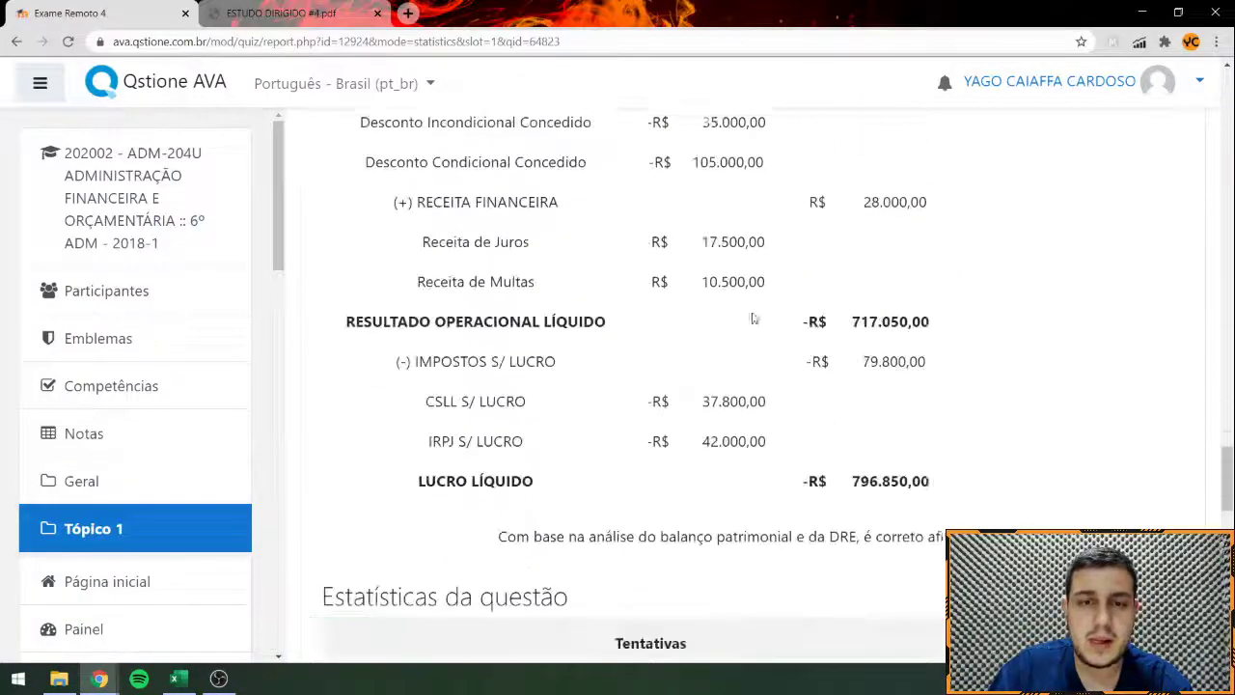
scroll(563, 347, down, 10)
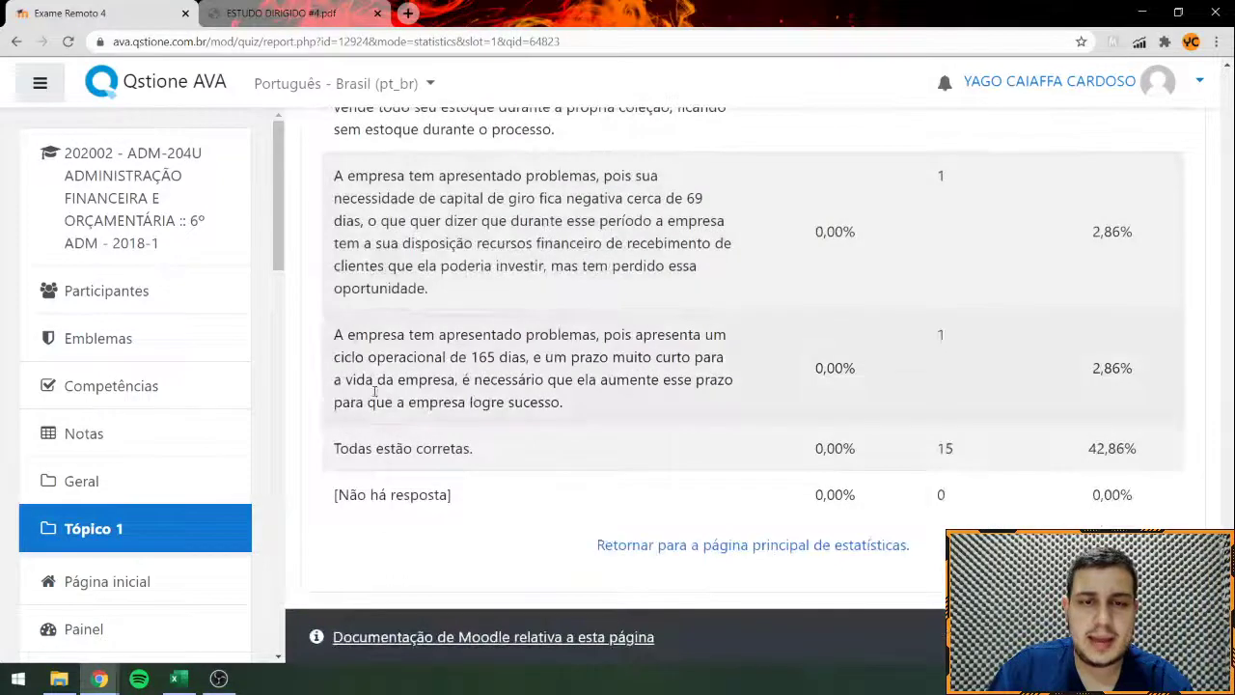
drag(334, 335, 679, 337)
click(699, 345)
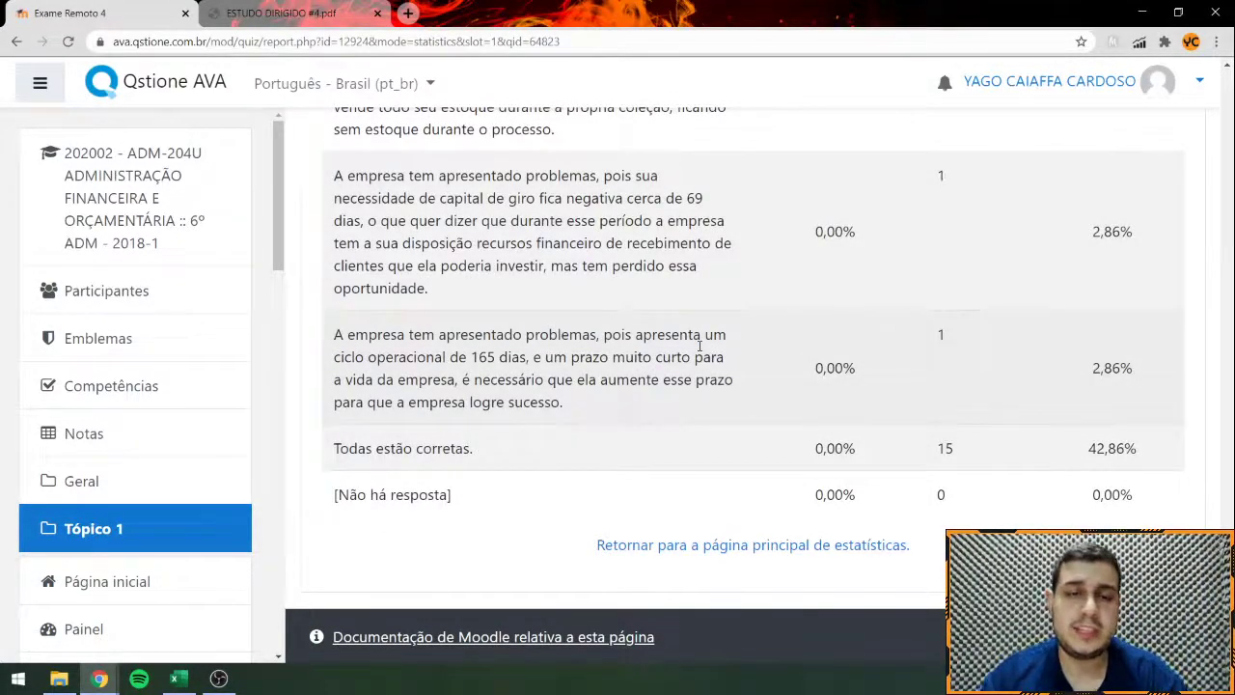
Step: Return to the Excel worksheet and highlight the Ciclo Operacional label and result in A8:B8 with yellow fill
key(alt+Tab)
key(alt+Tab)
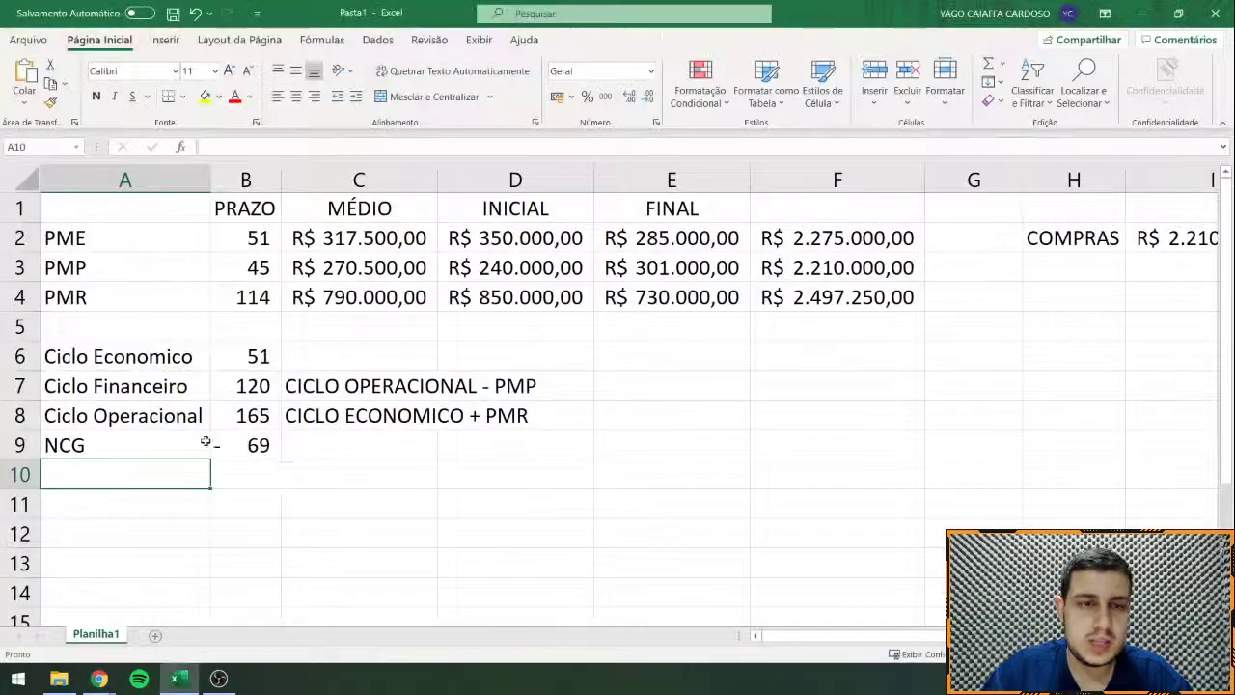
drag(202, 415, 253, 417)
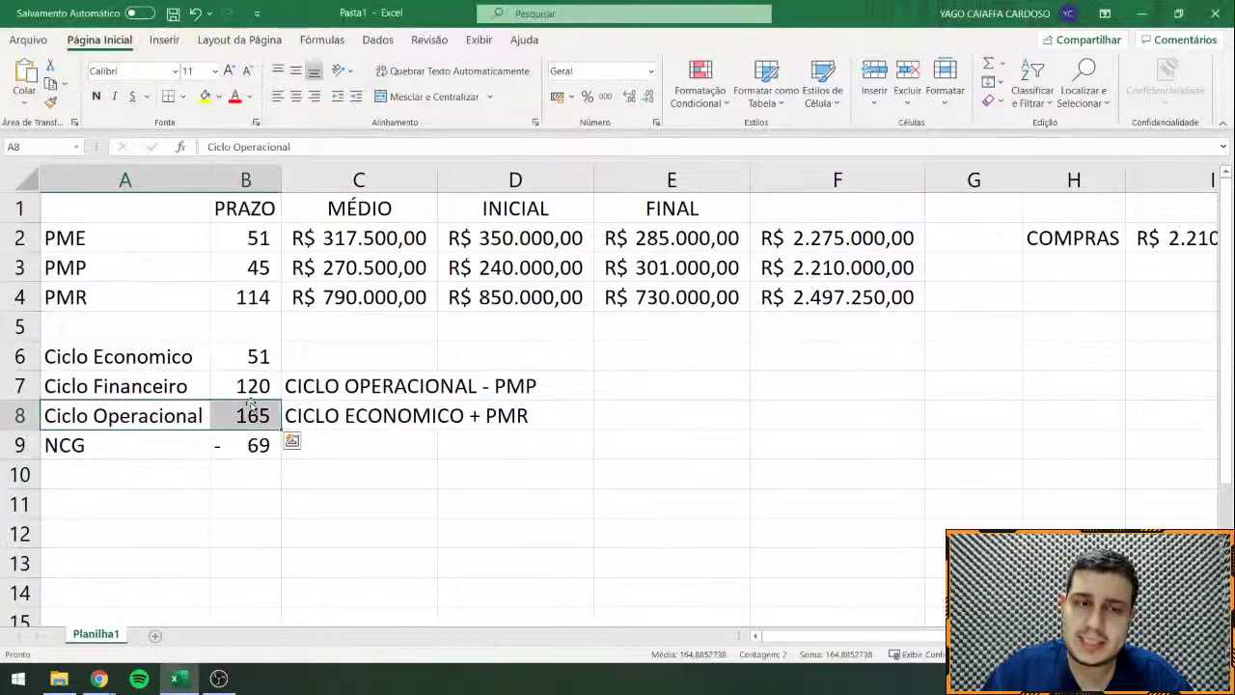
click(204, 96)
Step: Go back to the exam page in Chrome and examine the ciclo operacional alternative's deadline claim and the opening of the necessidade de capital de giro alternative
key(alt+Tab)
drag(505, 356, 457, 380)
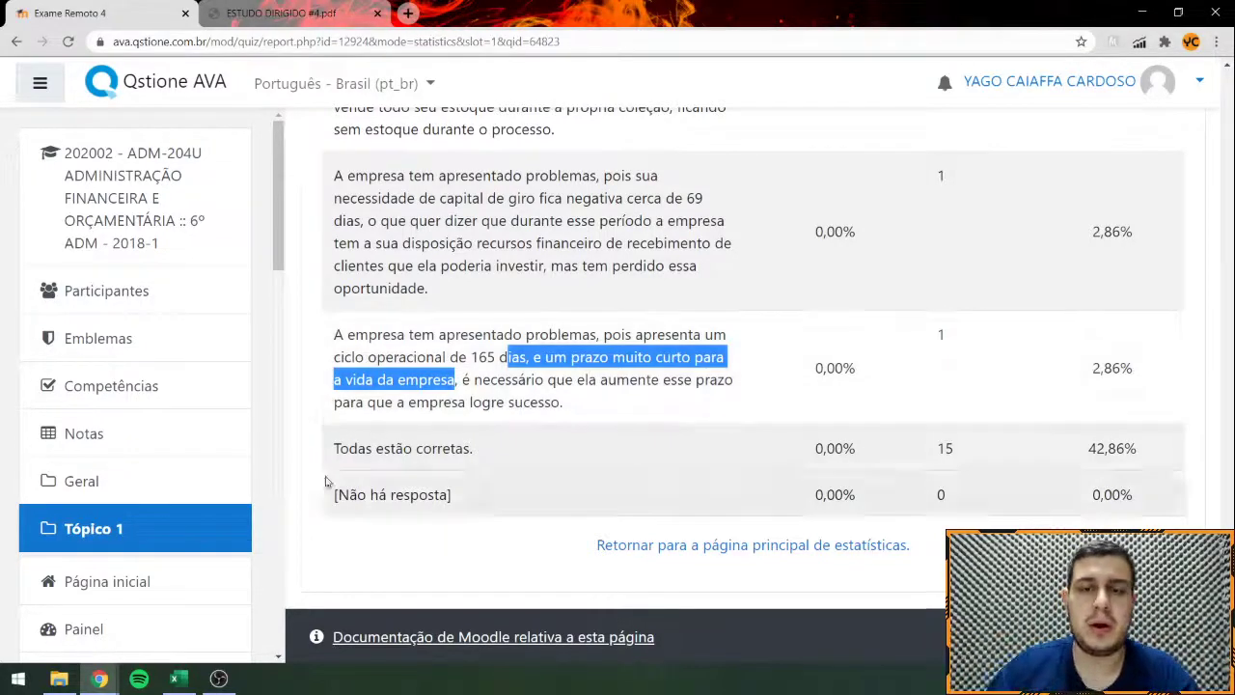
scroll(512, 326, up, 1)
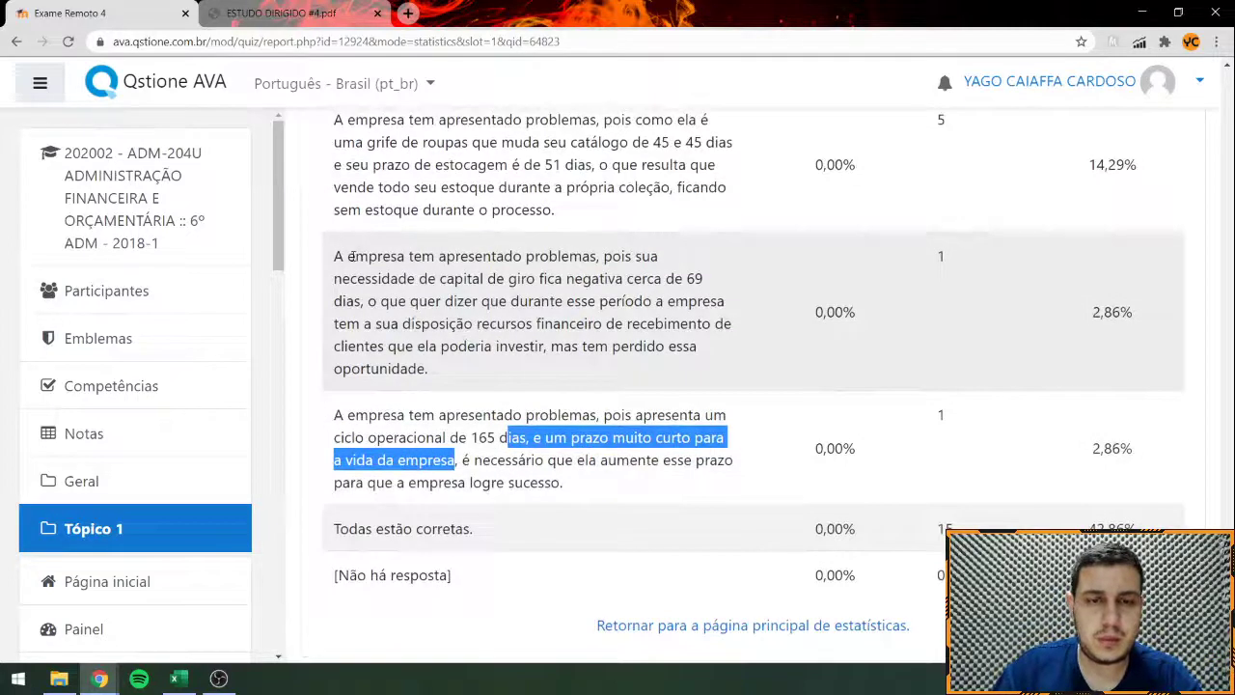
drag(349, 256, 719, 287)
Step: Return to the Excel worksheet and highlight the NCG label and result in A9:B9 with yellow fill
key(alt+Tab)
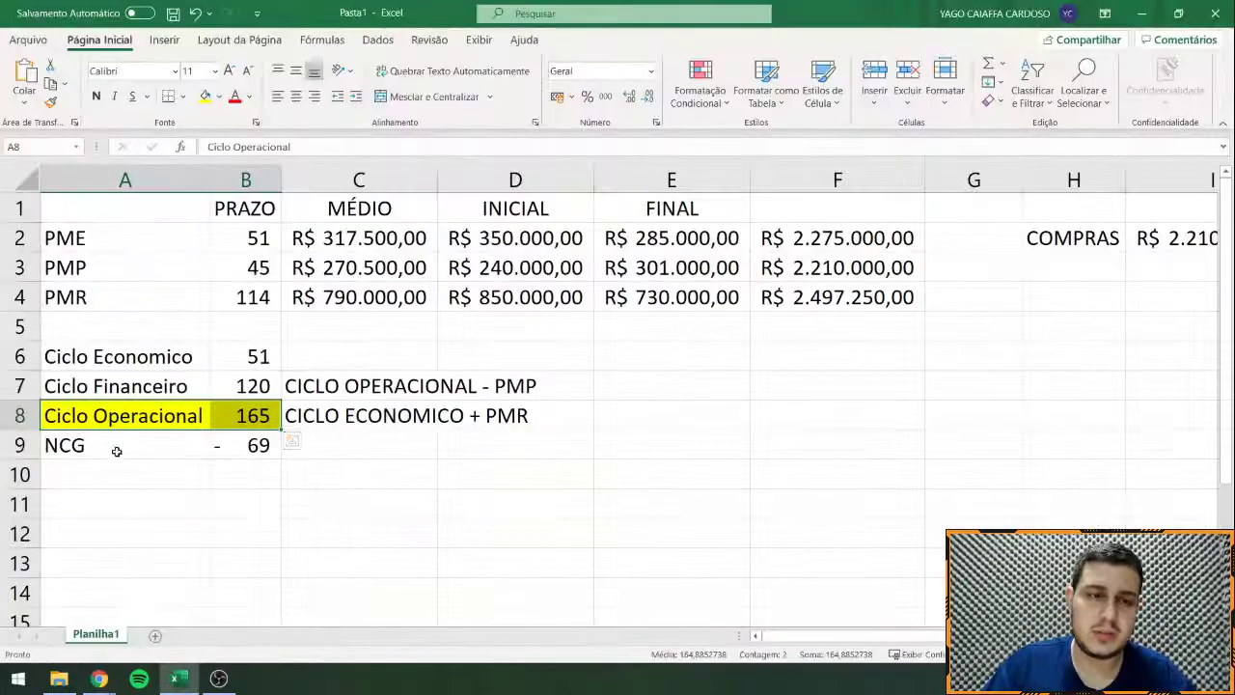
click(120, 446)
drag(210, 444, 249, 444)
click(205, 95)
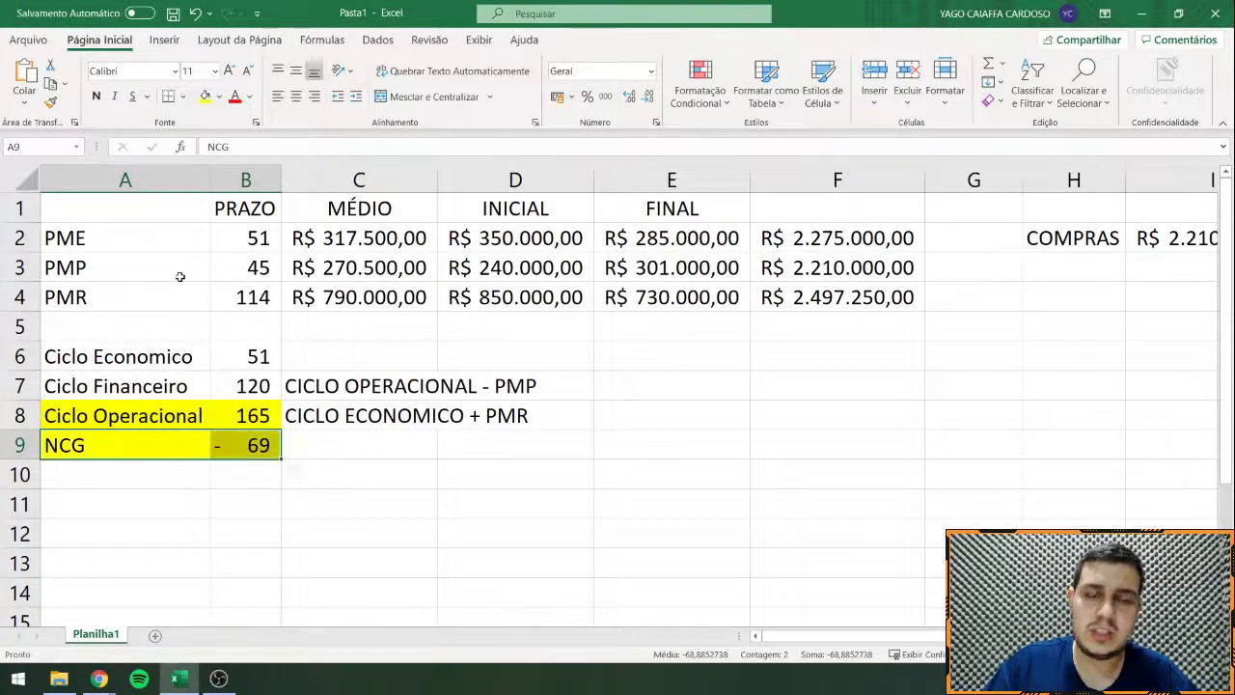
Step: Switch to the exam page in Chrome and read the rest of the alternative claiming that customer receipts are available to invest
key(alt+Tab)
key(alt+Tab)
key(alt+Tab)
key(alt+Tab)
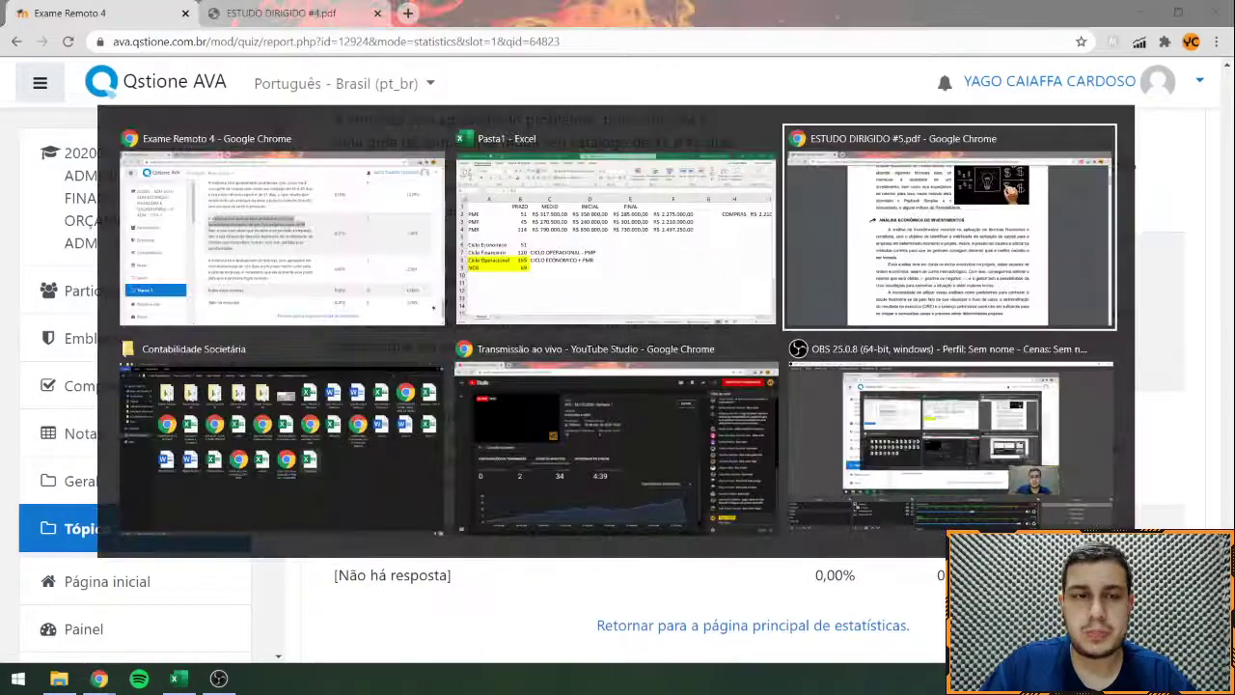
key(Escape)
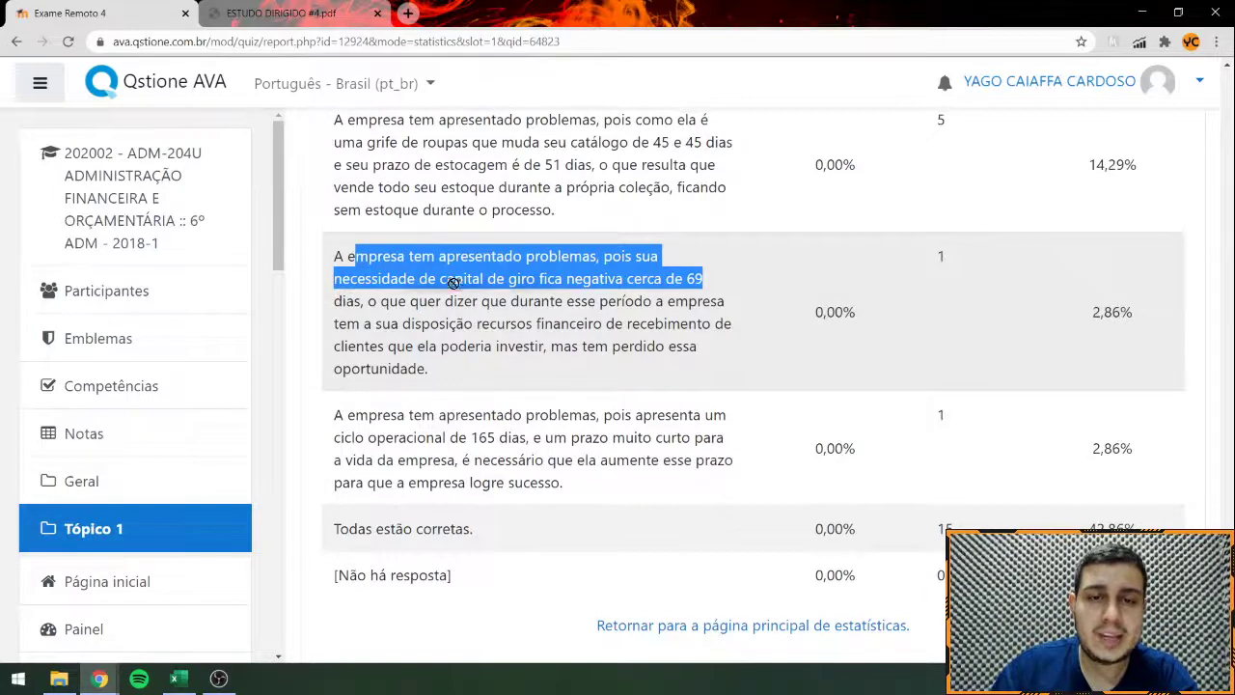
click(545, 307)
drag(380, 301, 425, 369)
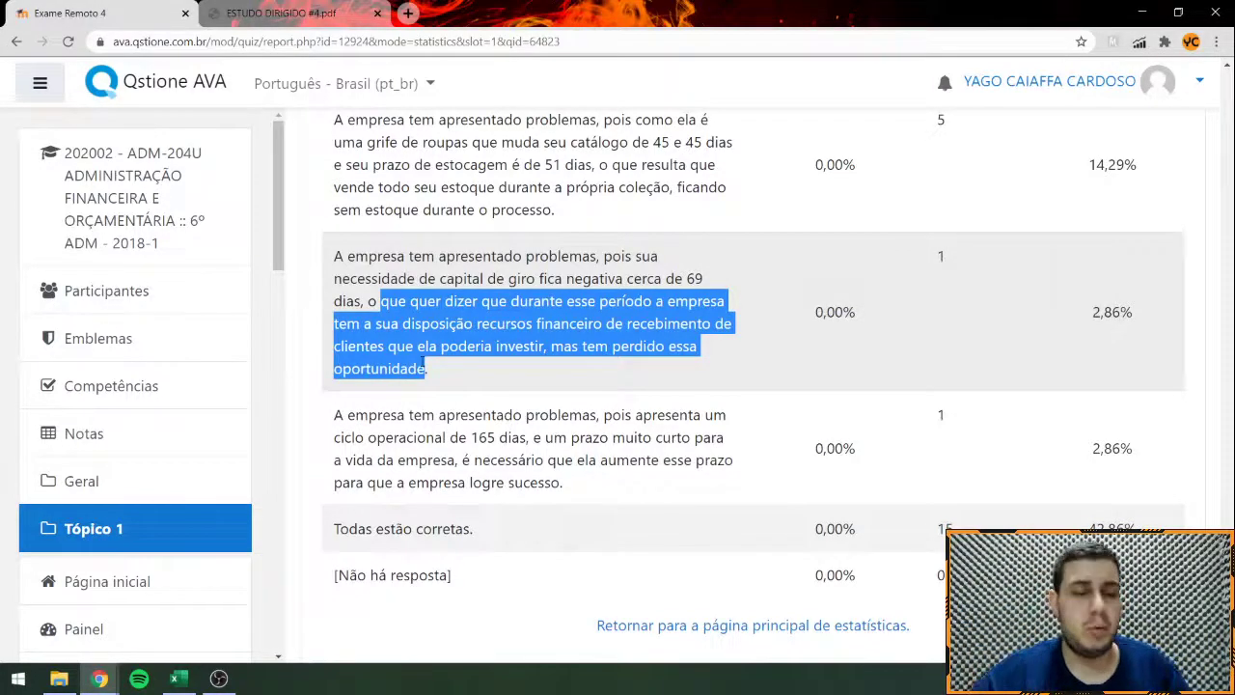
Step: Compare the PMP and PMR terms in A3:B4 with the NCG result in A9:B9 in the Excel worksheet
key(alt+Tab)
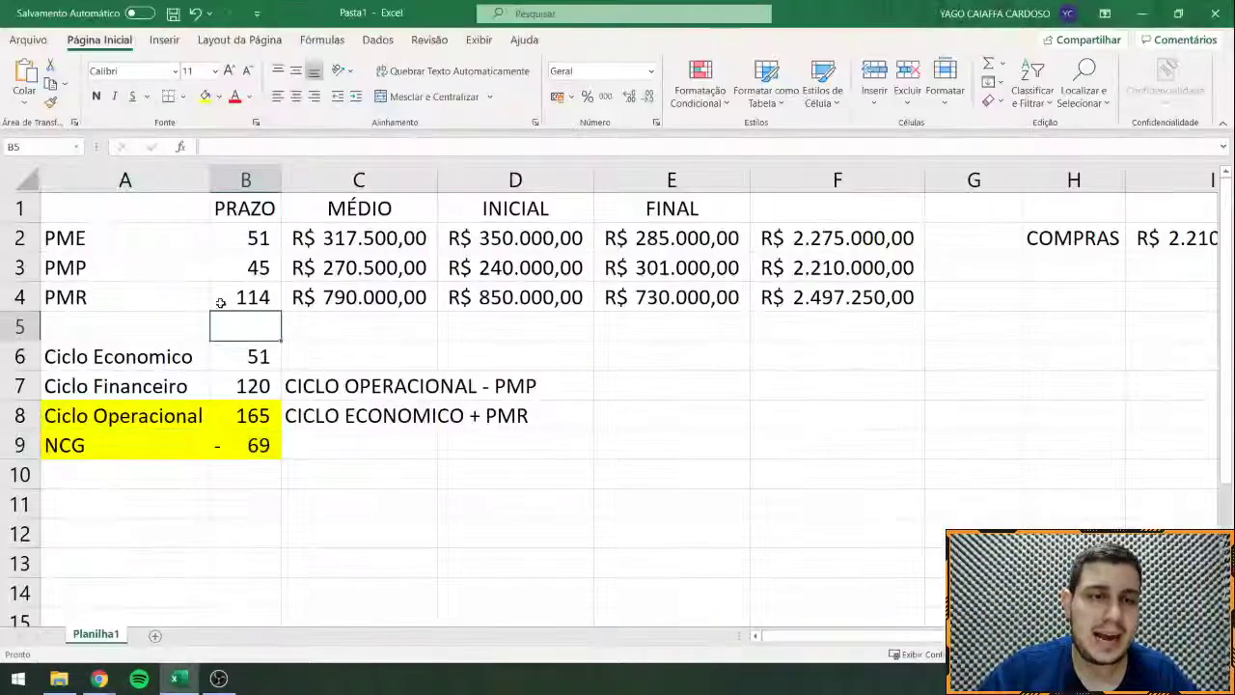
drag(70, 268, 225, 264)
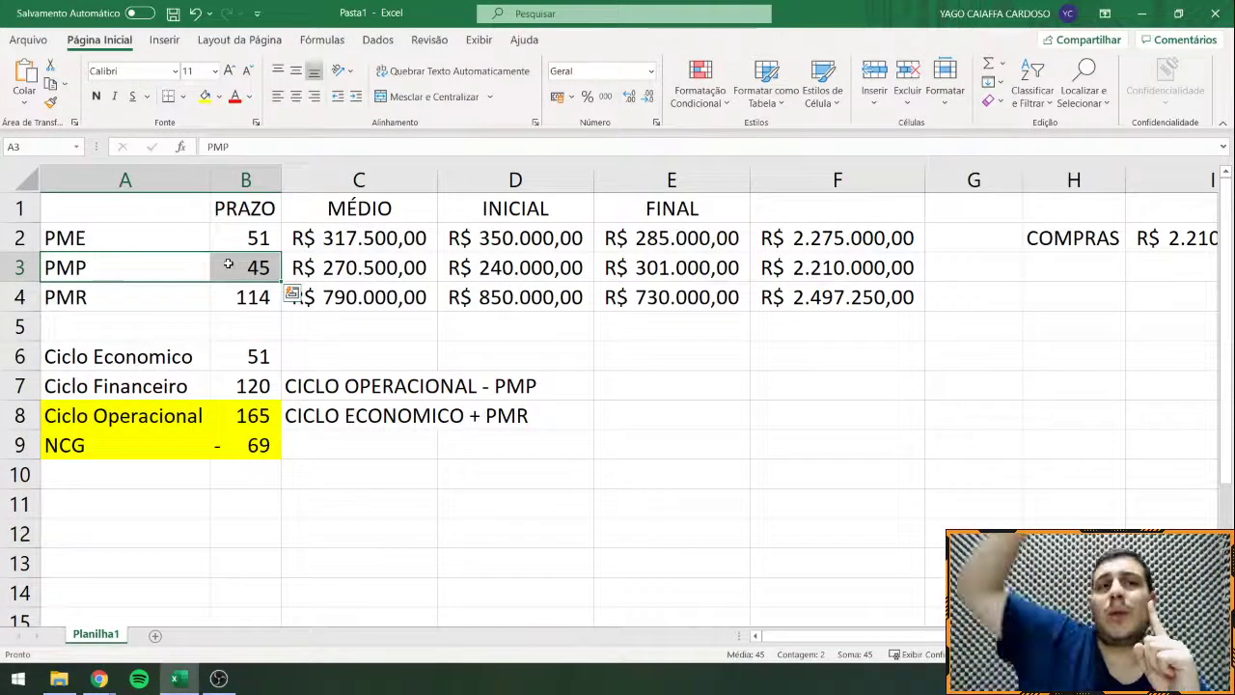
double_click(141, 267)
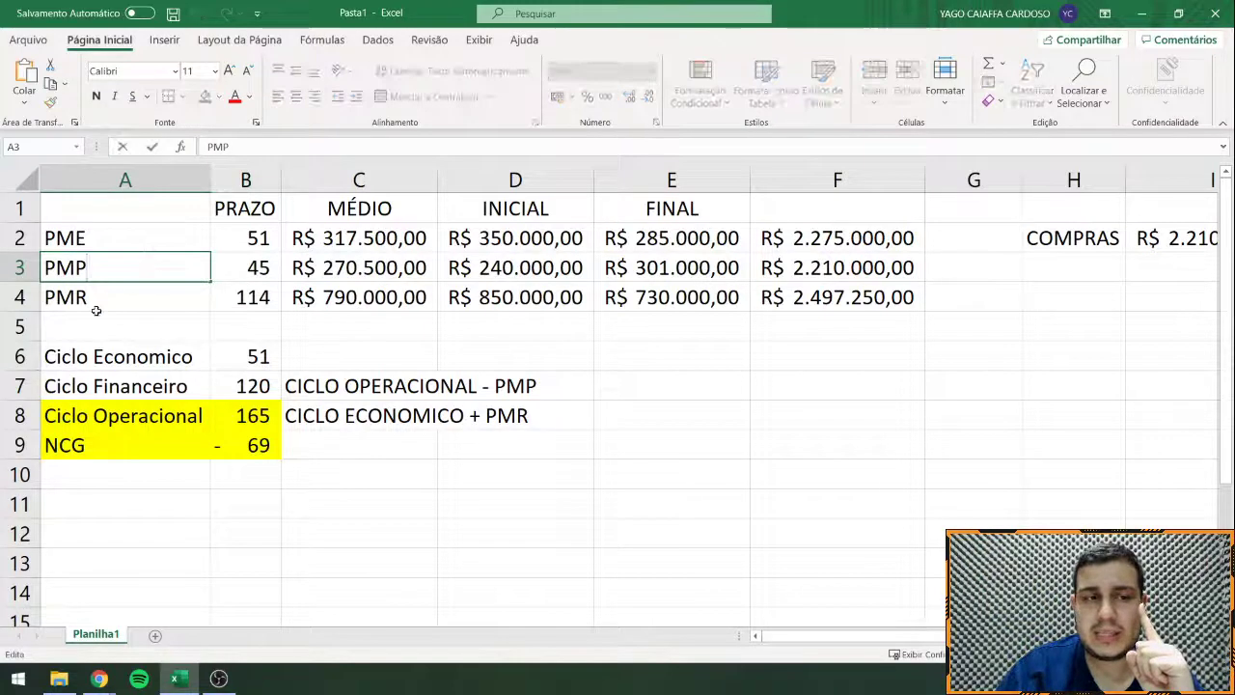
drag(97, 310, 235, 297)
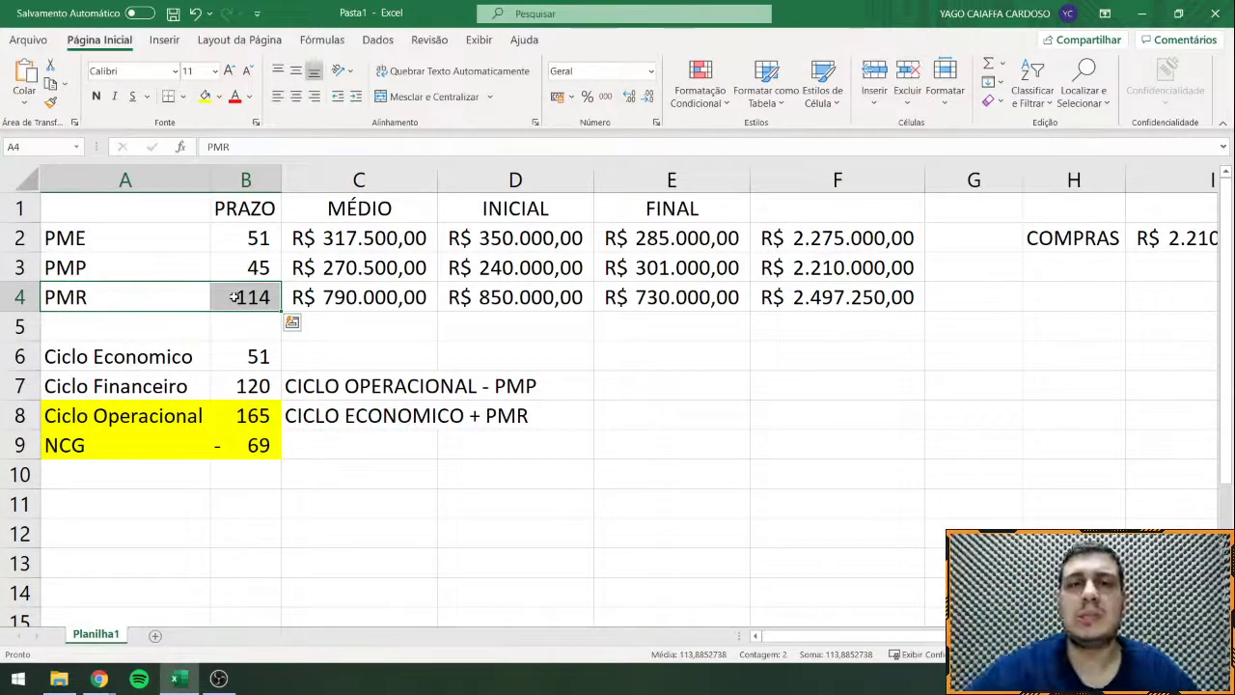
drag(233, 454, 118, 441)
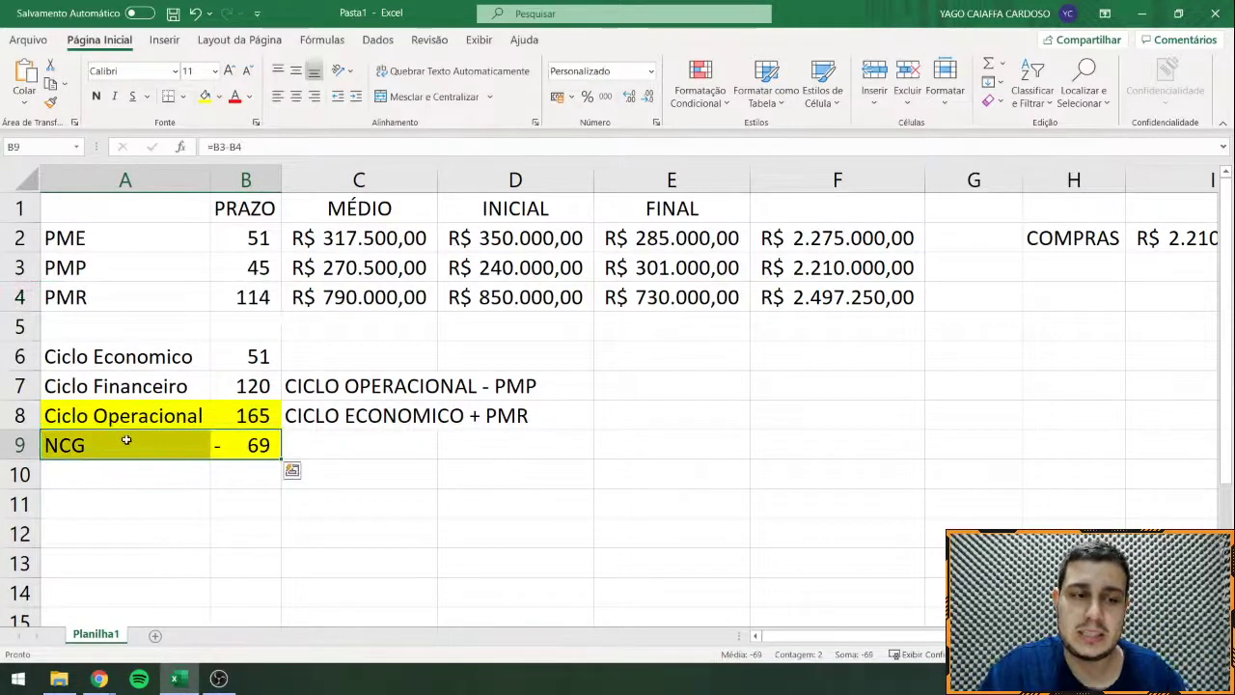
click(204, 483)
Step: Review the capital de giro alternative on the exam page in Chrome and the start of the one about the clothing catalogue and stock term
key(alt+Tab)
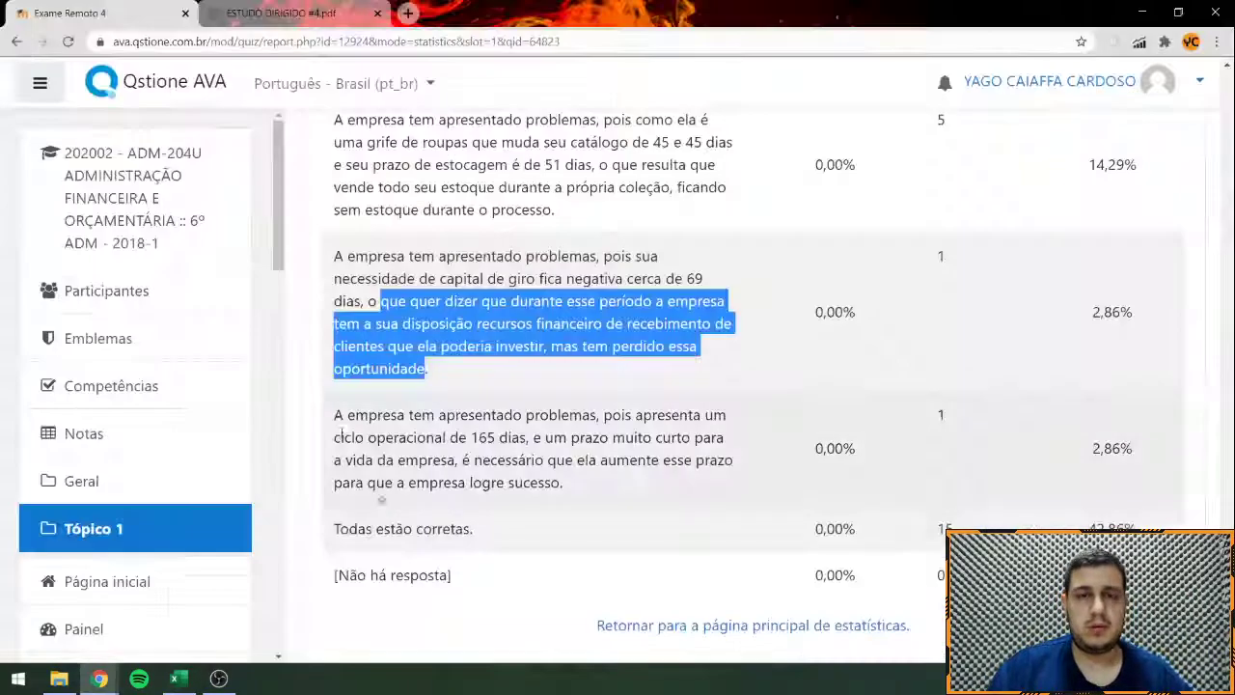
scroll(408, 415, up, 2)
drag(398, 439, 556, 486)
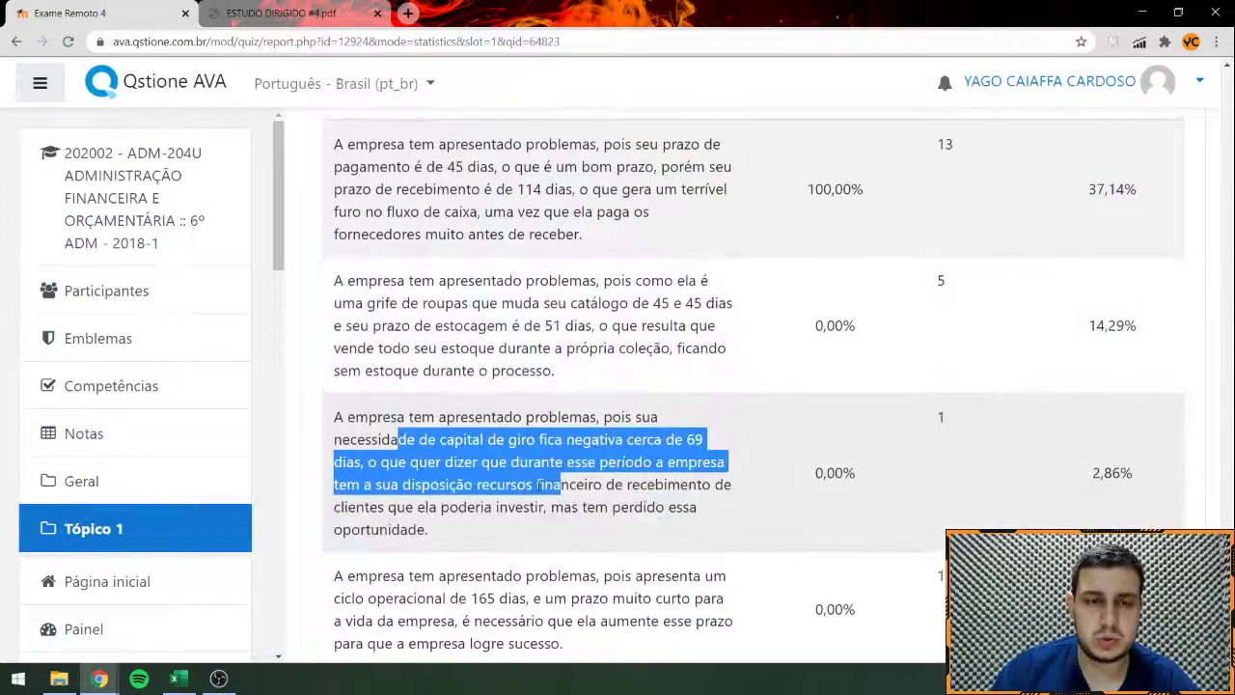
drag(346, 280, 431, 325)
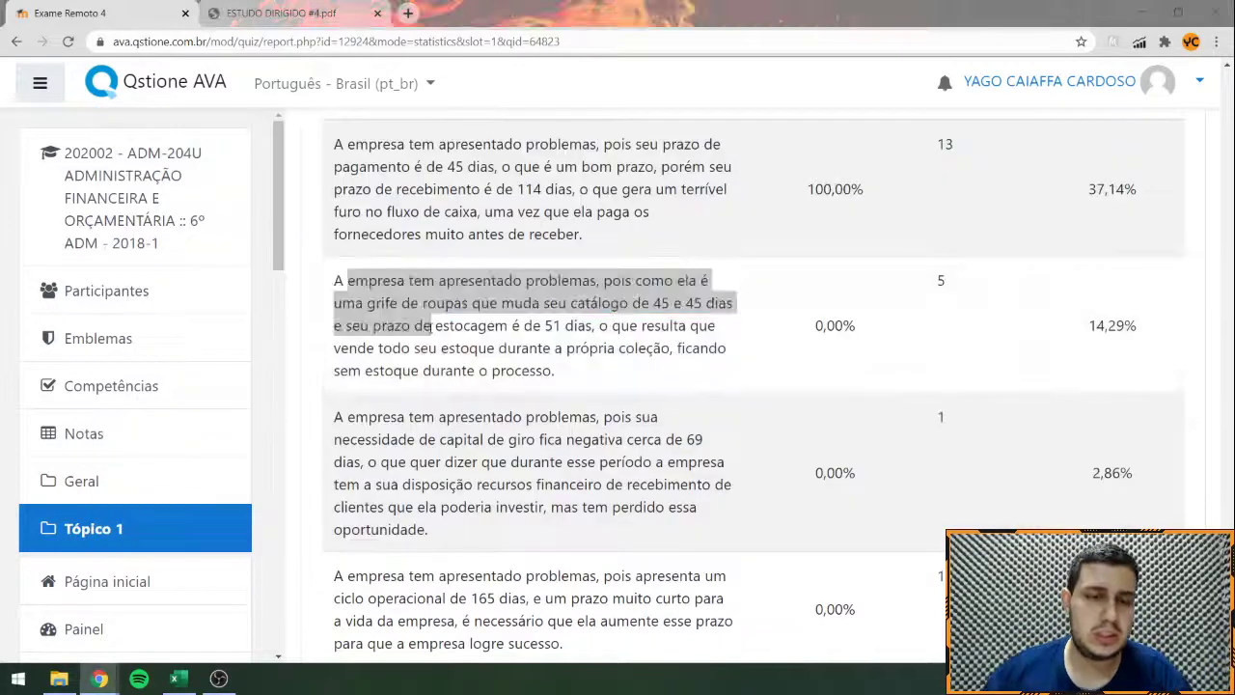
Step: Return to the Excel worksheet, check the Ciclo Economico in A6:B6, and highlight the PME label and term in A2:B2 with yellow fill
key(alt+Tab)
click(97, 358)
drag(217, 356, 226, 356)
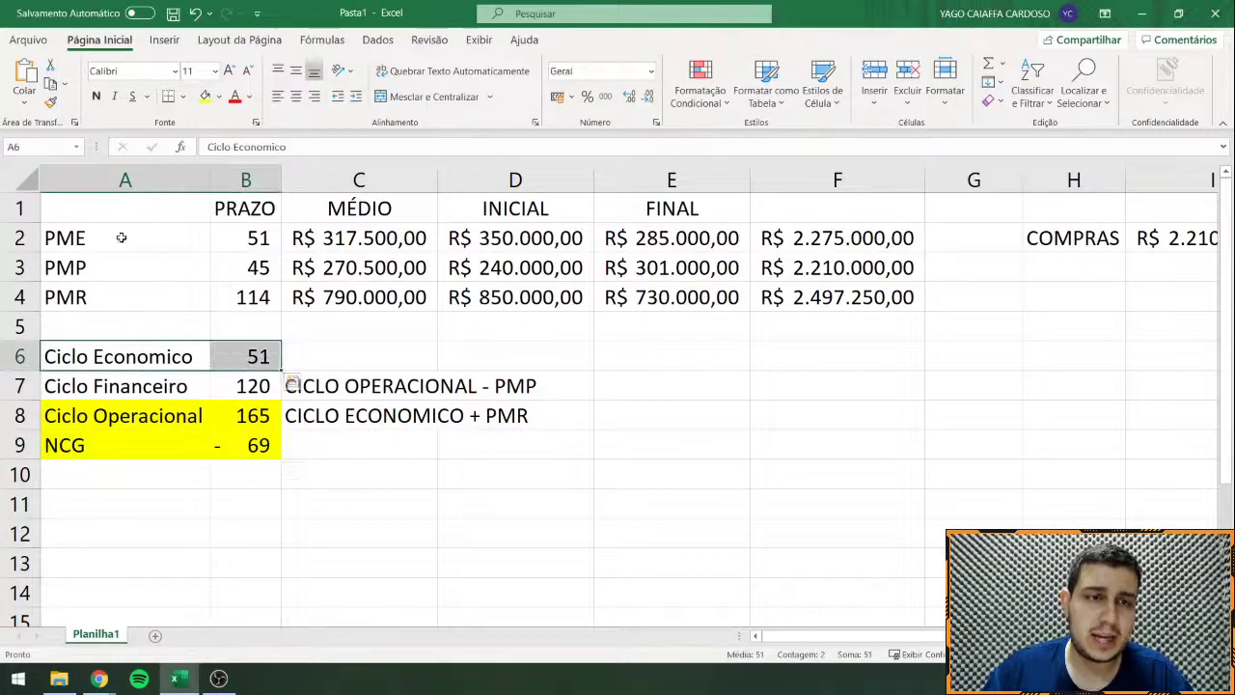
drag(122, 238, 226, 237)
click(205, 96)
click(636, 499)
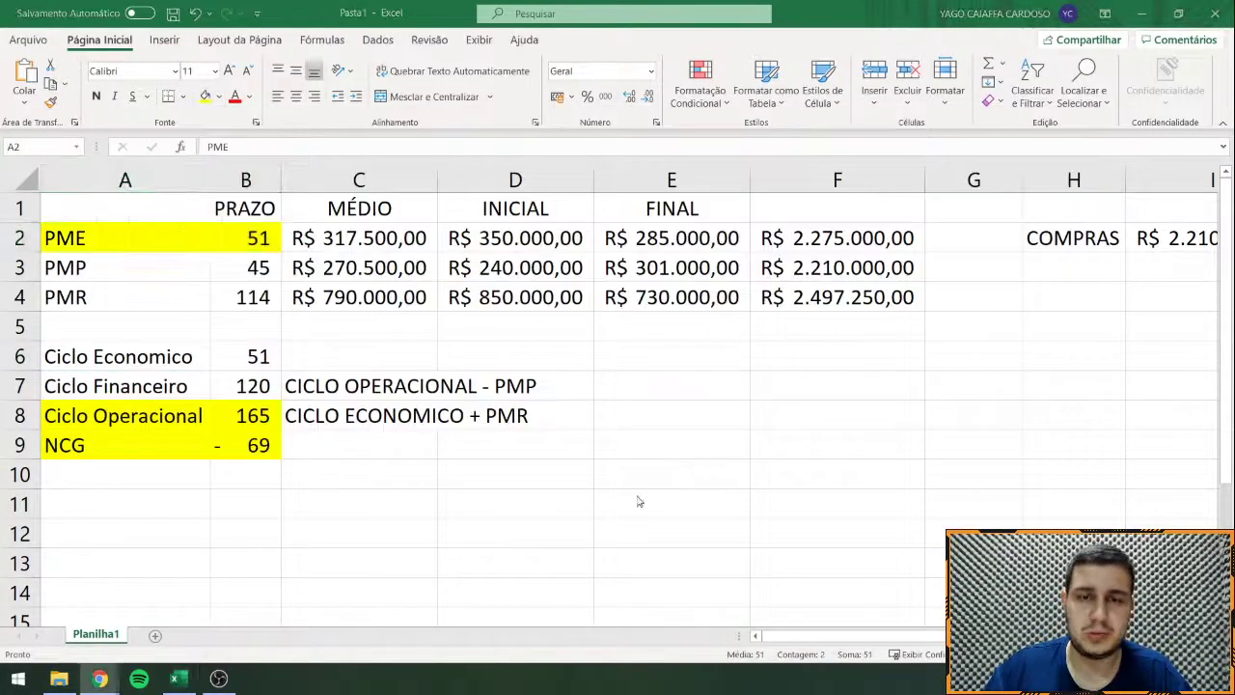
Step: Switch to the exam page in Chrome and read the rest of the alternative about the stock term and selling out during the collection
key(alt+Tab)
drag(435, 326, 673, 366)
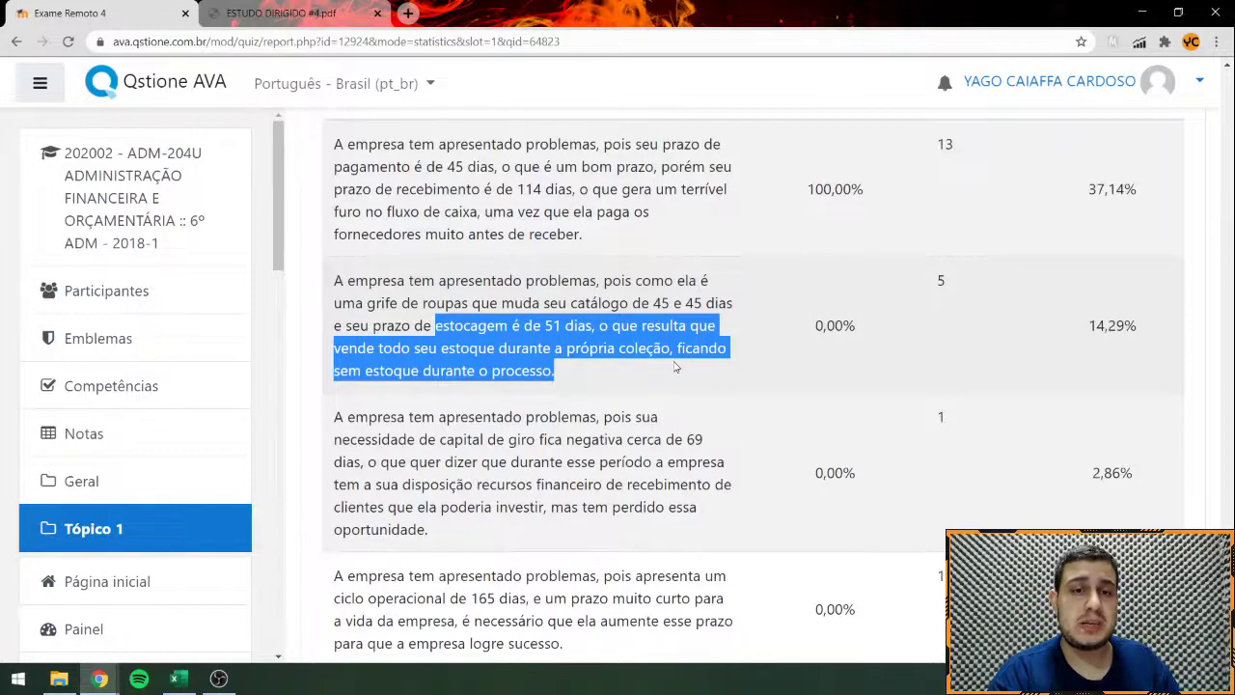
Step: Reread the alternative about the clothing catalogue and the 51-day stock term on the exam page
click(522, 330)
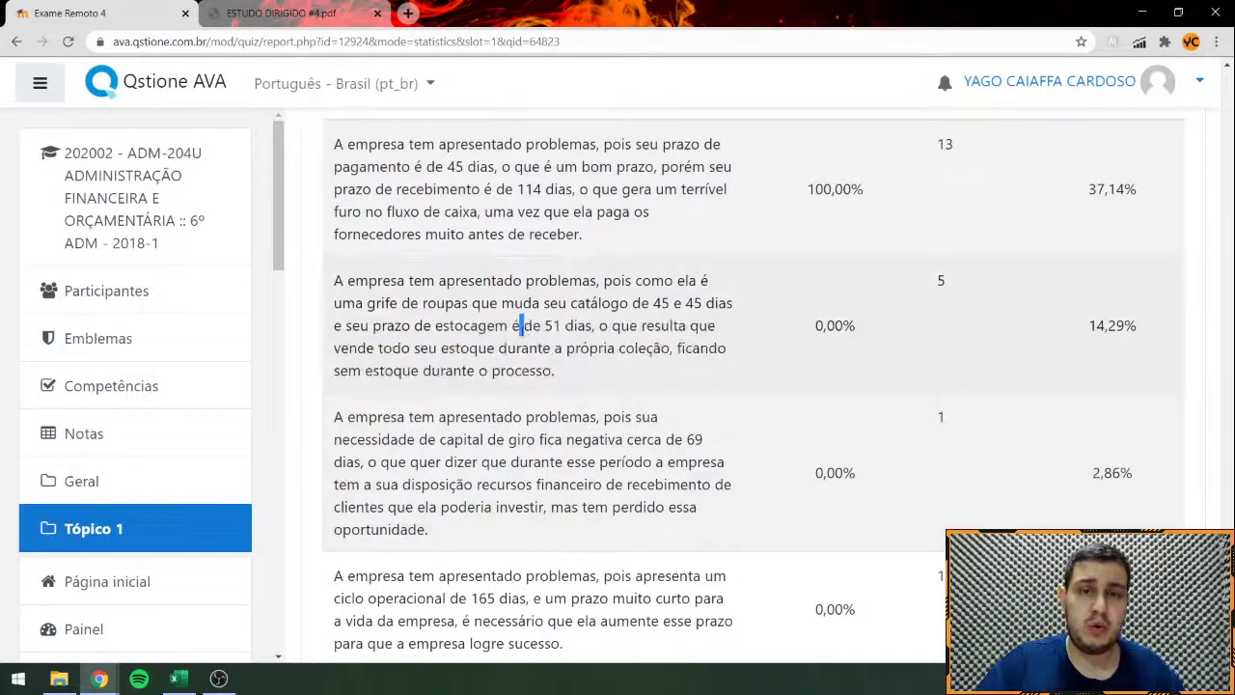
drag(545, 325, 554, 350)
click(563, 339)
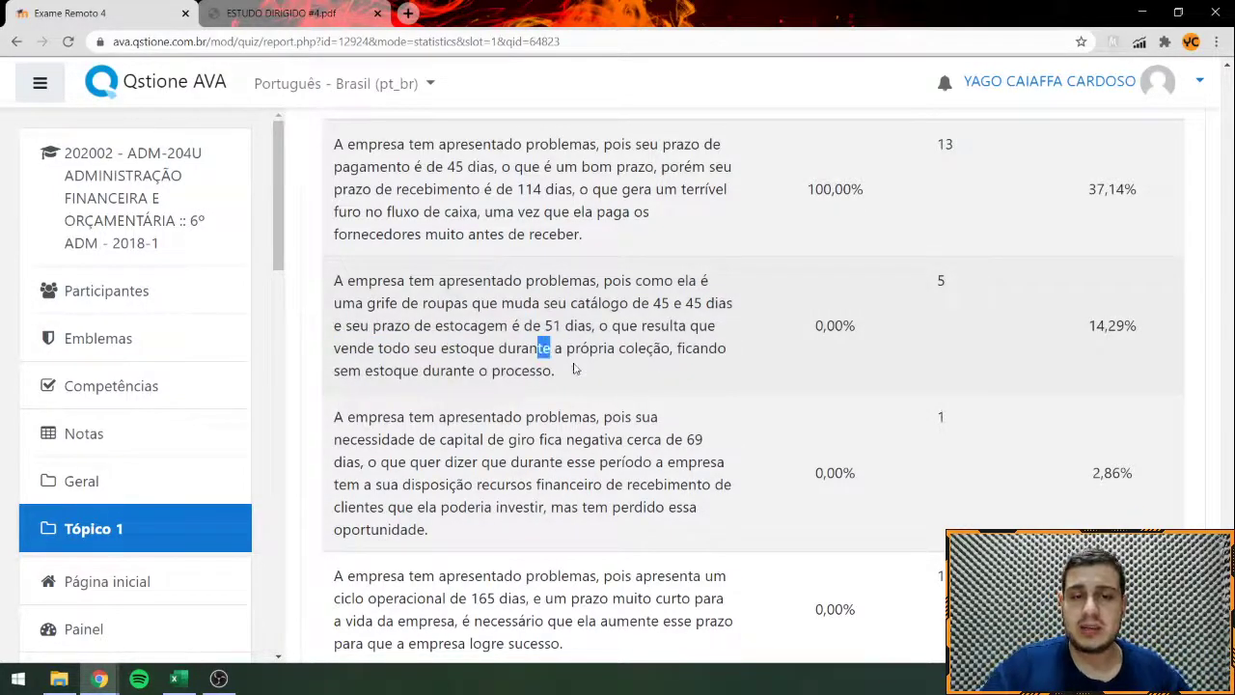
click(575, 370)
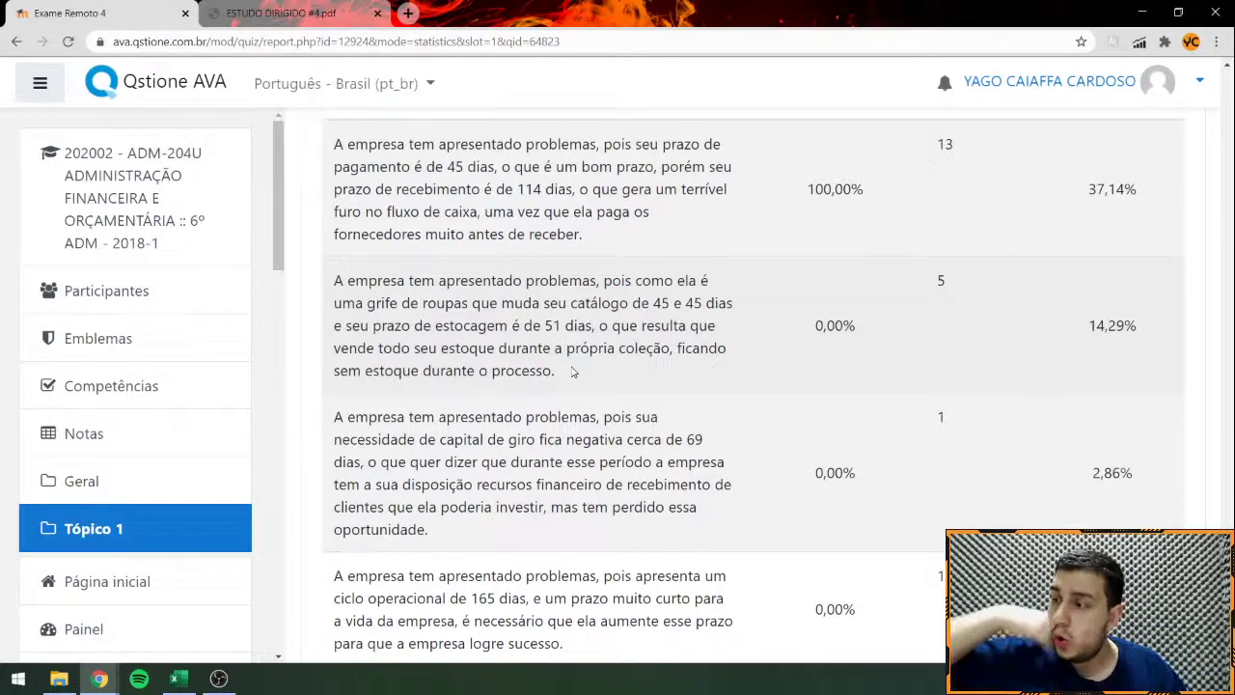
Step: Review the first alternative in Análise das respostas, comparing its 45-day payment term with its 114-day receipt term
scroll(571, 371, up, 1)
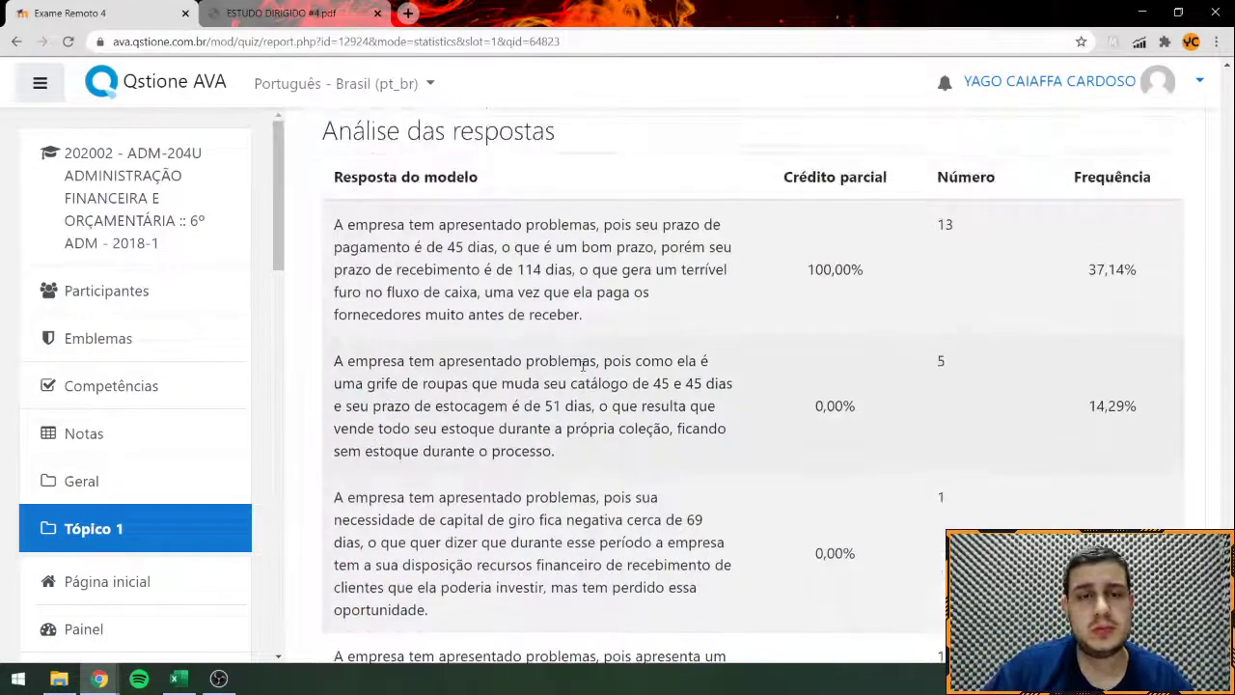
drag(334, 225, 682, 249)
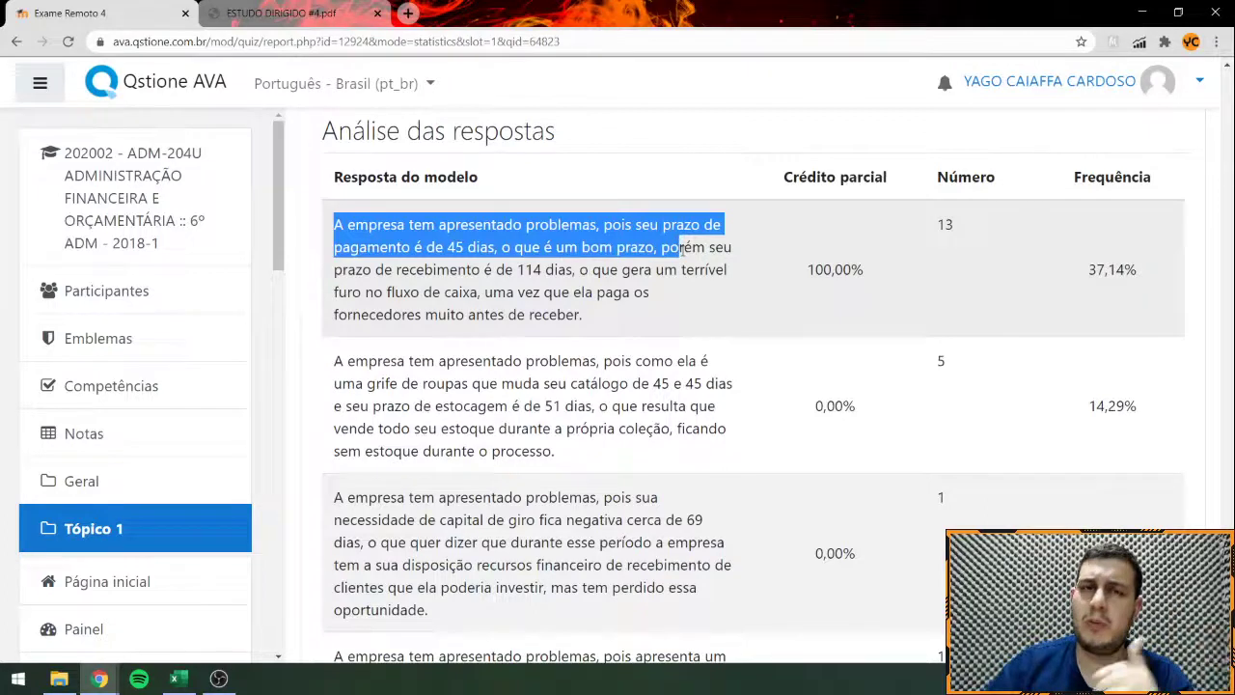
drag(682, 249, 558, 275)
drag(471, 270, 571, 313)
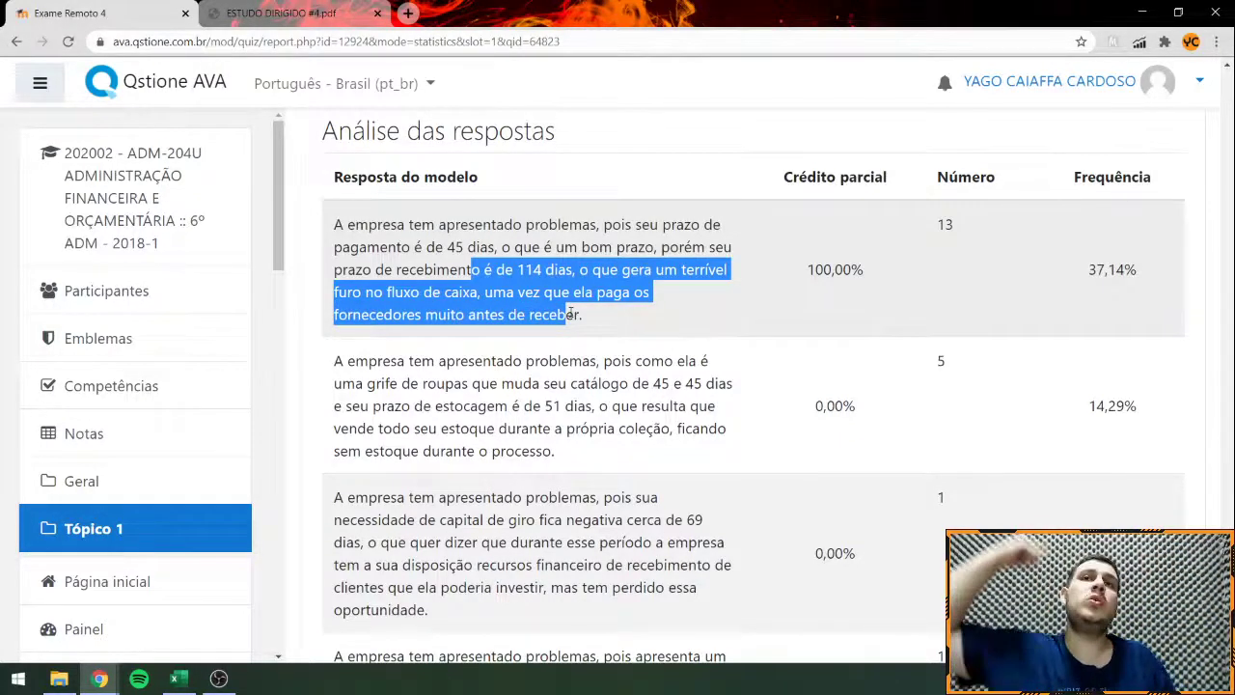
drag(594, 315, 373, 230)
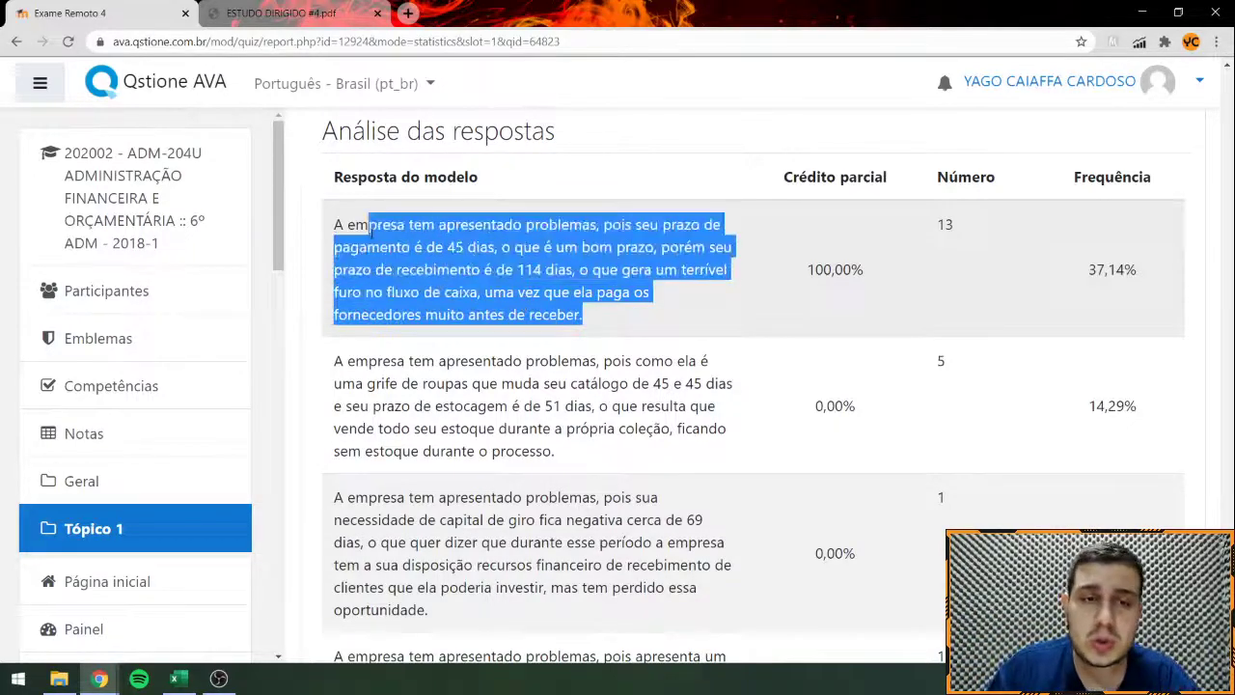
Step: Check the alternative about the negative capital de giro need and go back to the question's ATIVO table
scroll(406, 247, down, 3)
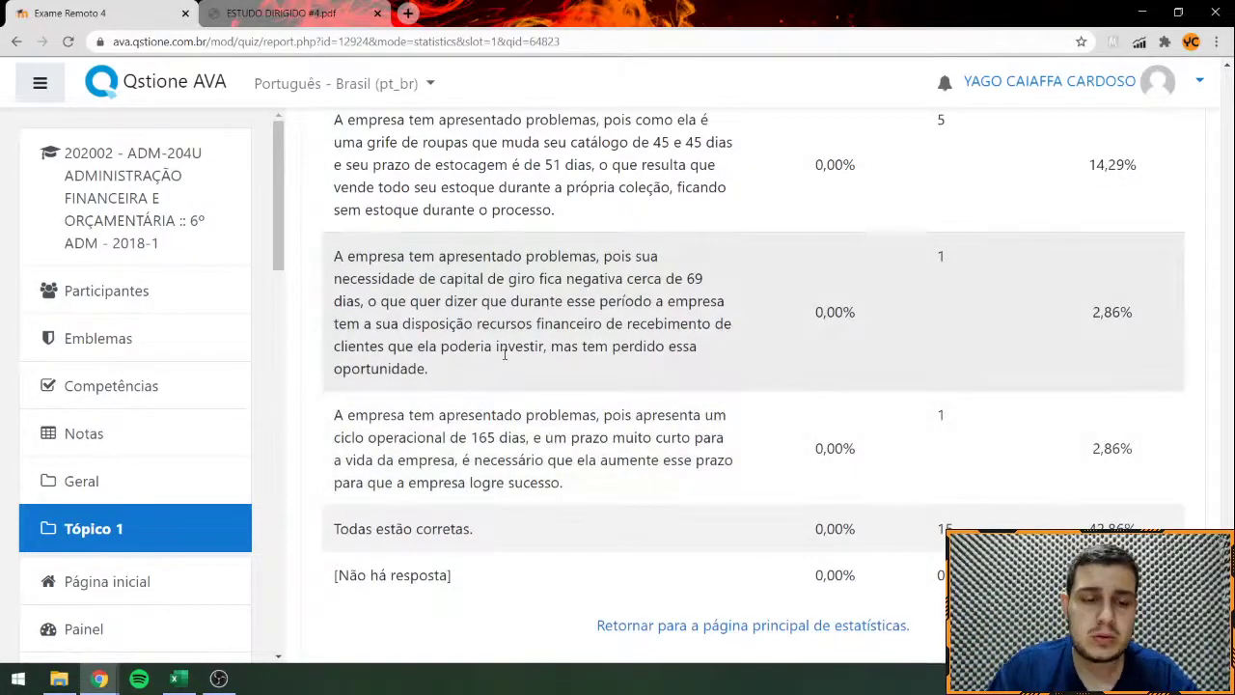
drag(394, 249, 377, 303)
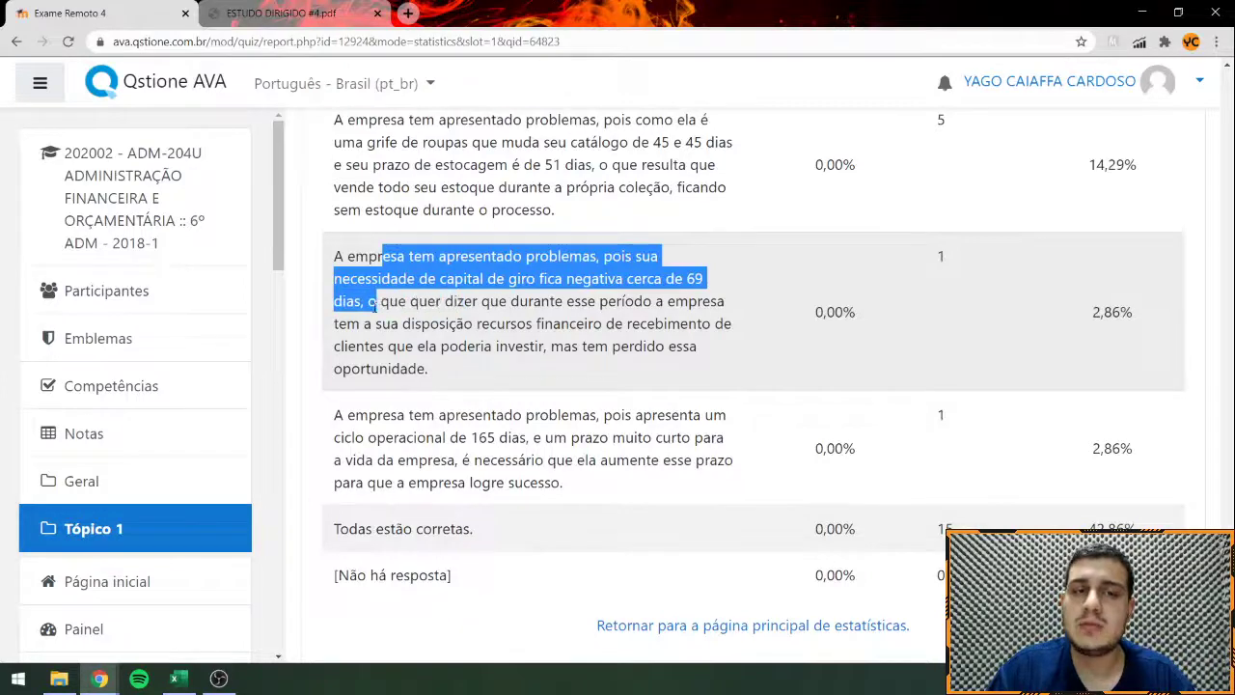
scroll(540, 303, up, 2)
scroll(581, 343, up, 3)
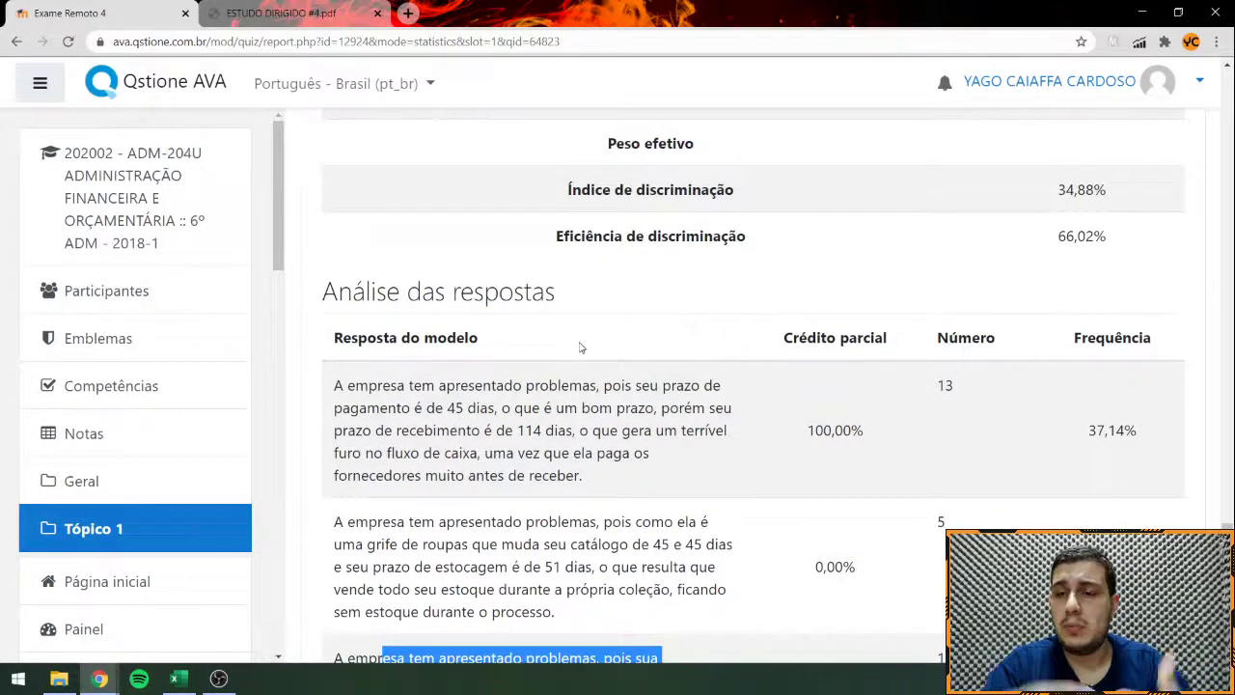
scroll(581, 346, up, 15)
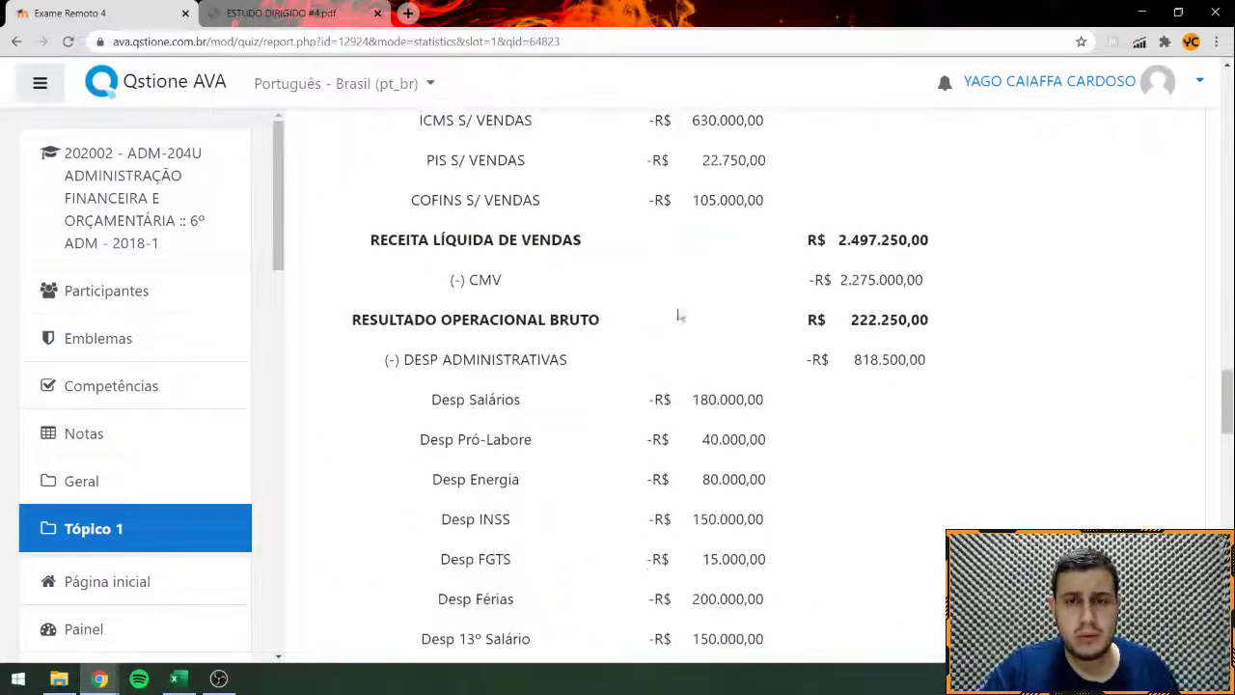
scroll(846, 439, up, 20)
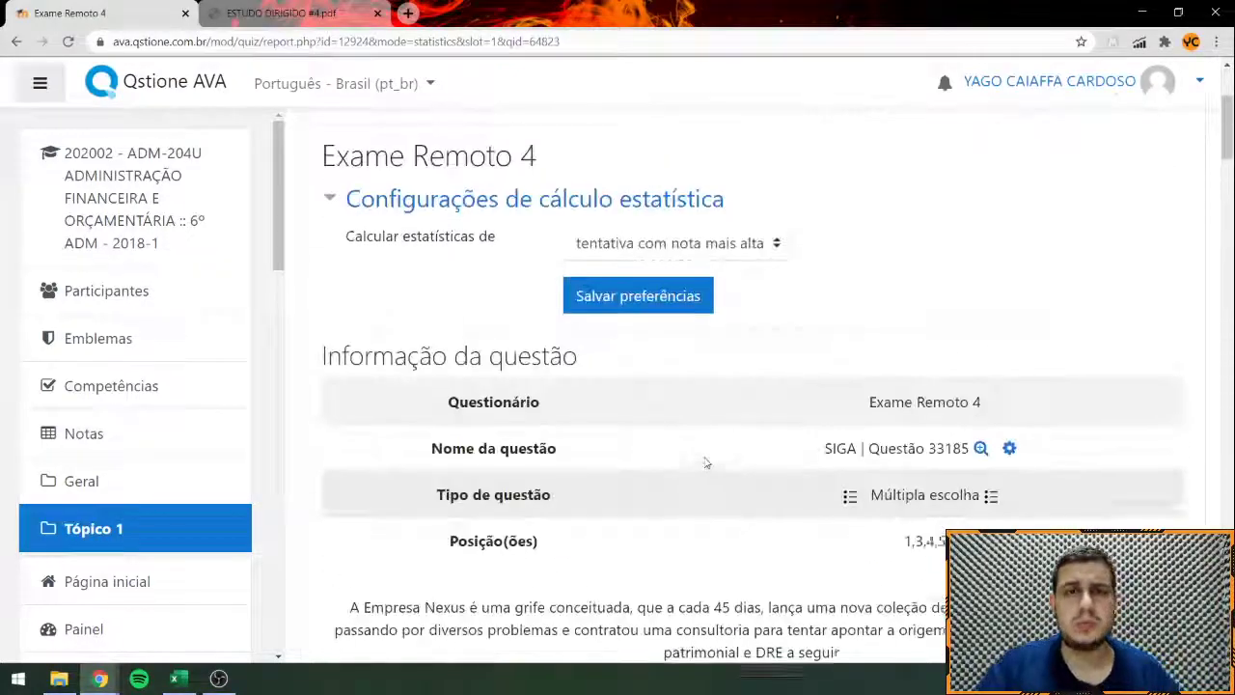
scroll(725, 434, down, 3)
scroll(725, 434, down, 3)
right_click(783, 330)
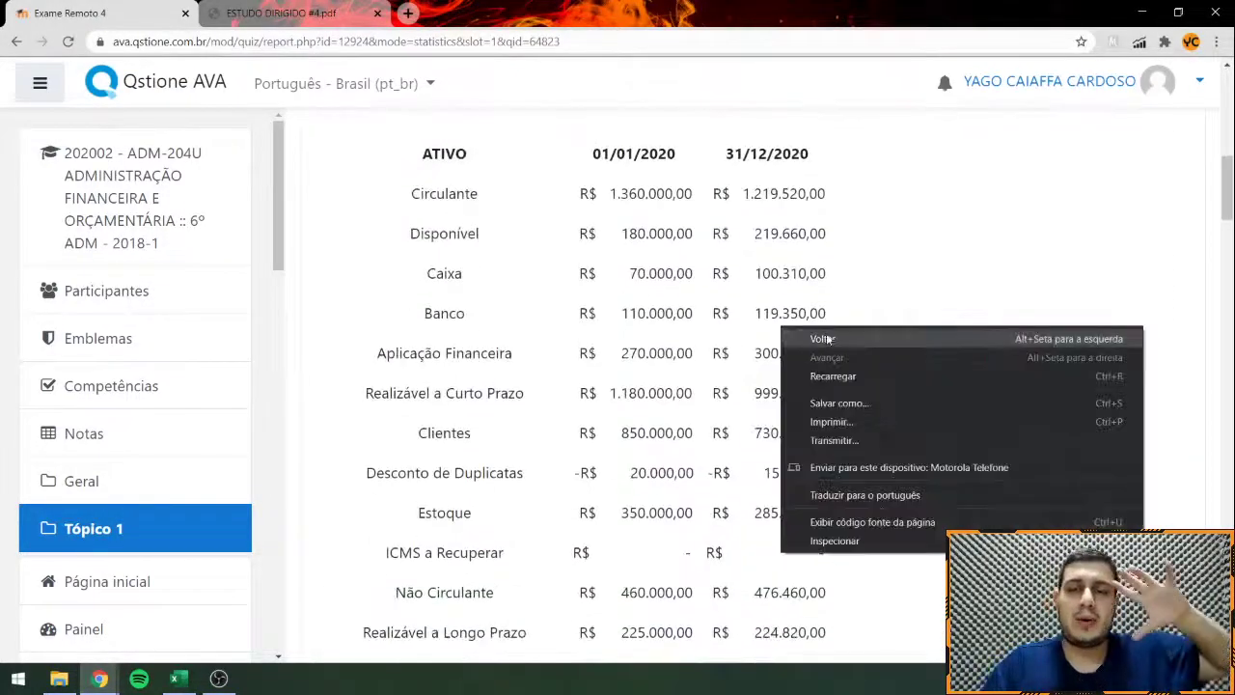
key(Escape)
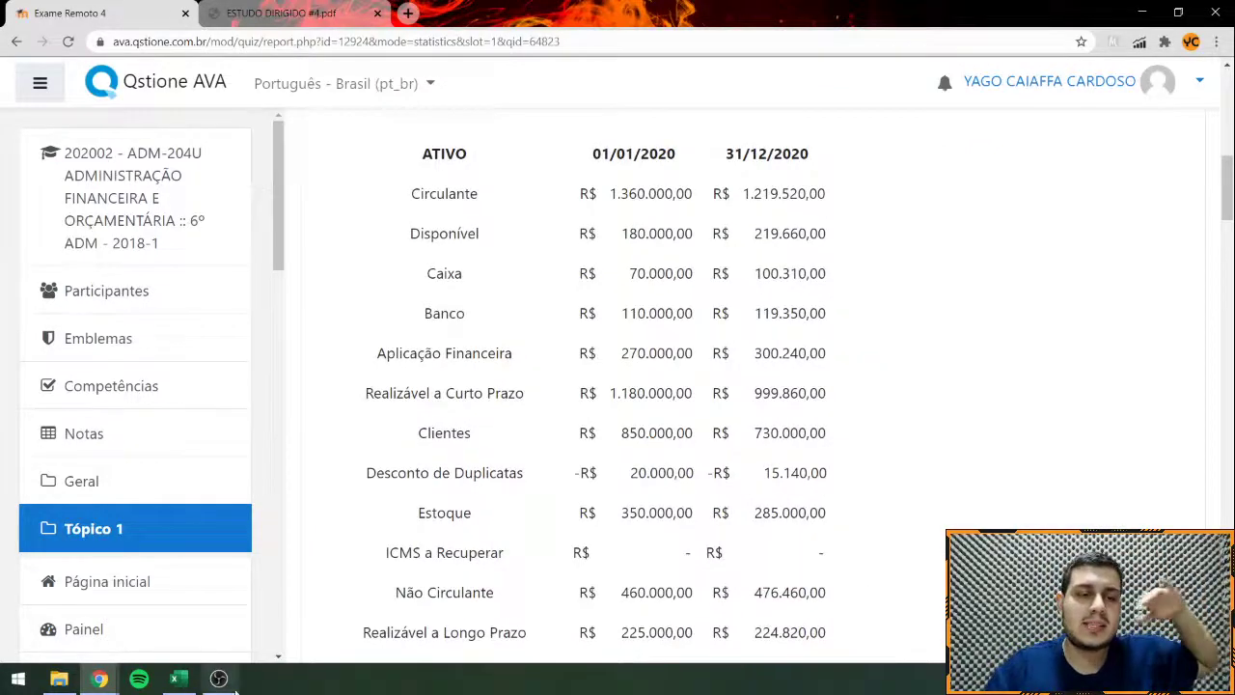
click(221, 681)
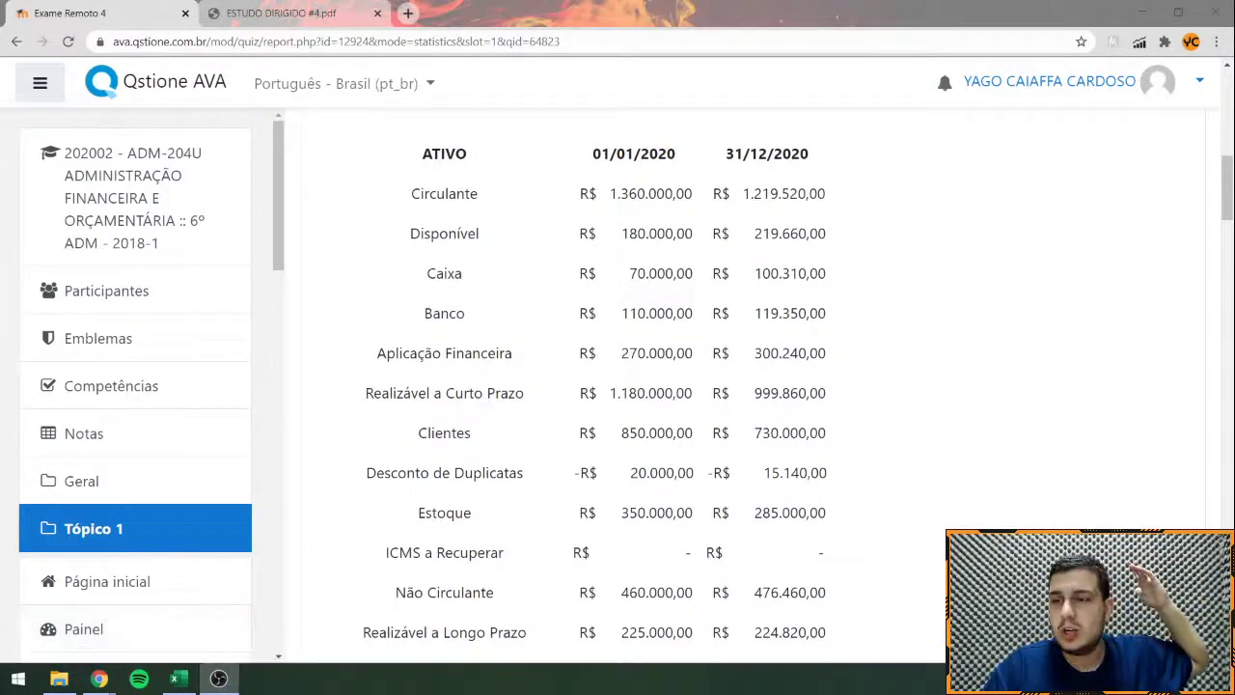
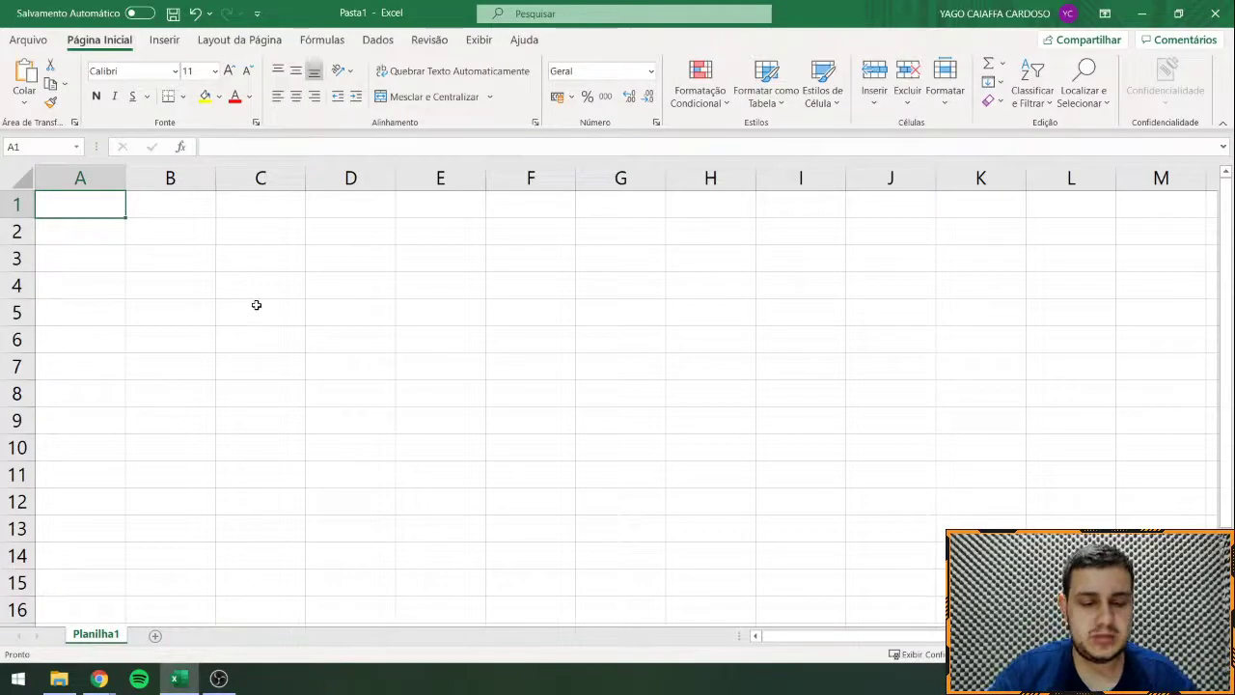
text(ORO)
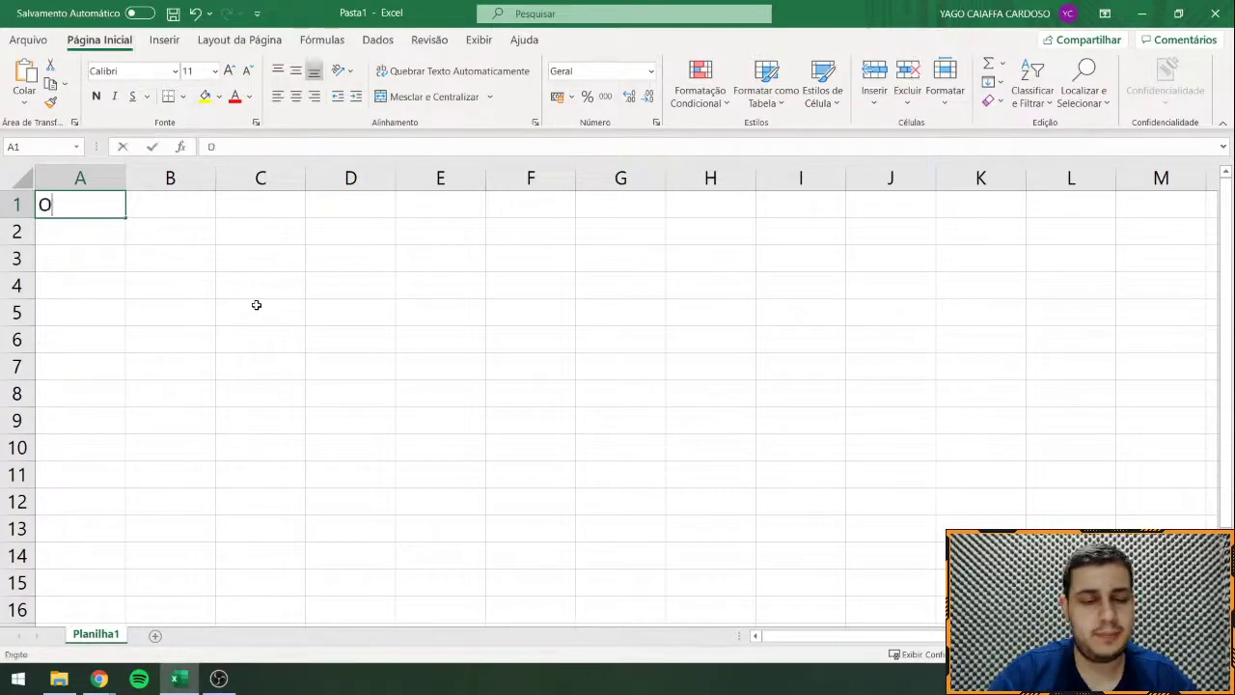
key(BackSpace)
key(BackSpace)
key(BackSpace)
Step: Enter the column headers PROJETO A in B1 and PROJETO B in C1 of the blank Excel worksheet
key(Tab)
text(PR)
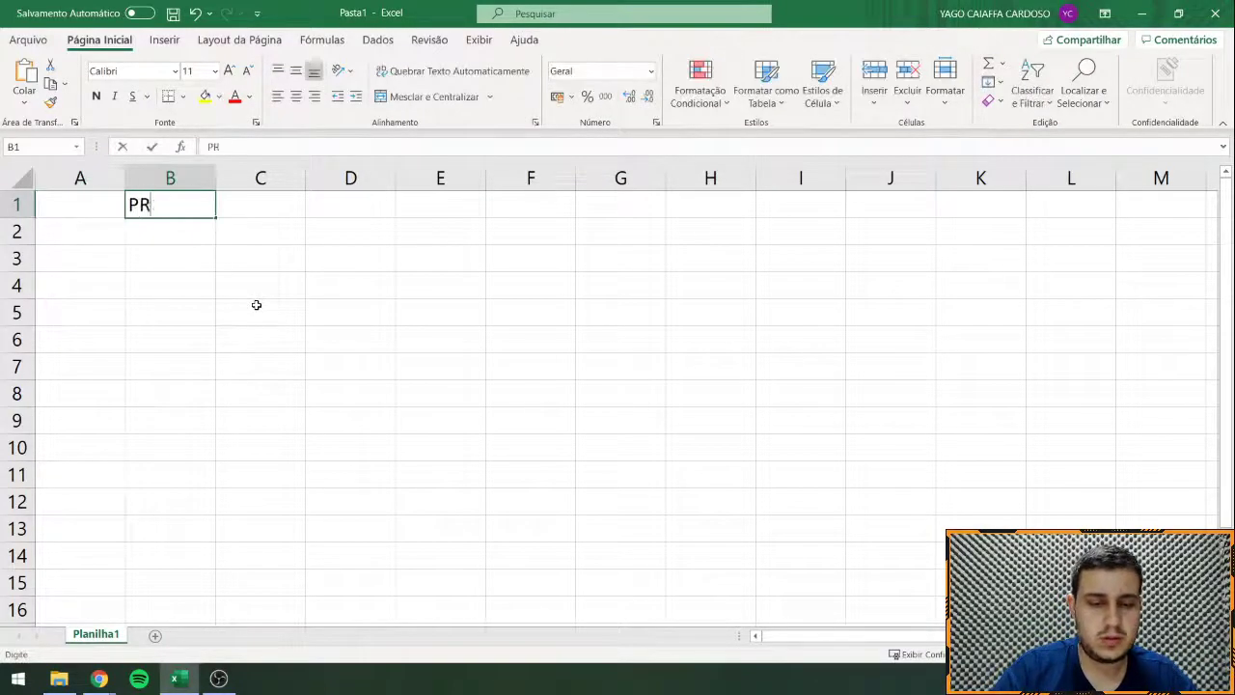
text(OJETO A)
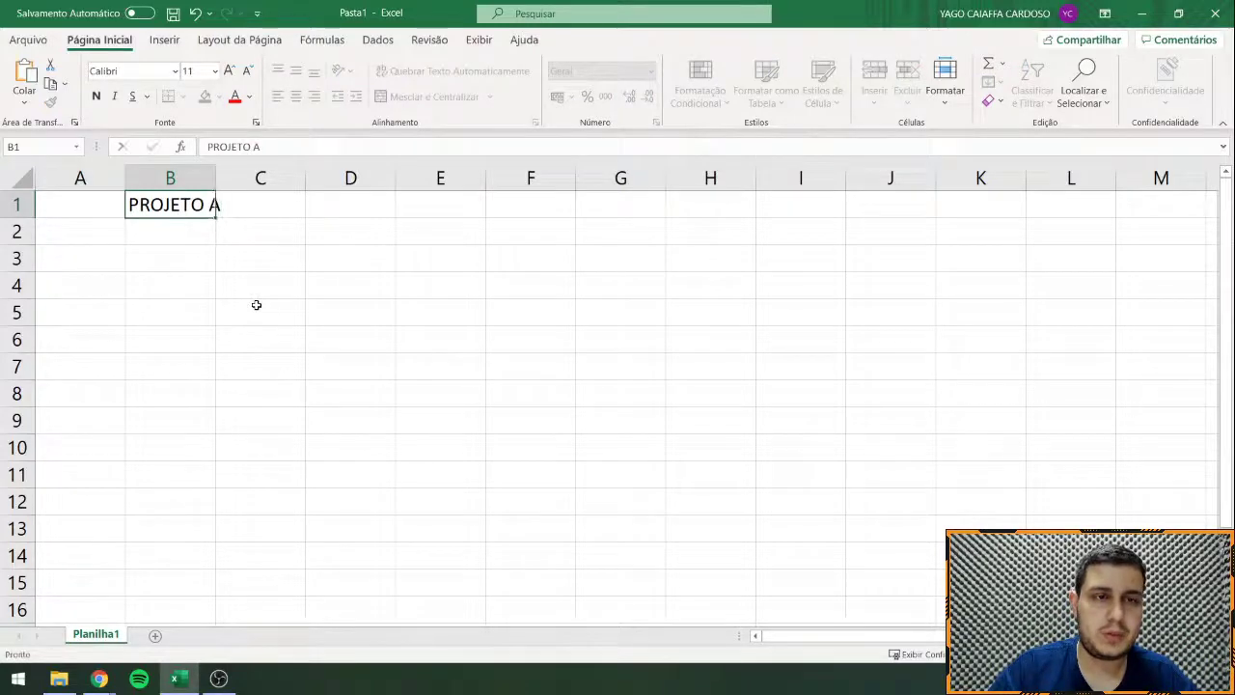
key(Tab)
text(PROJET)
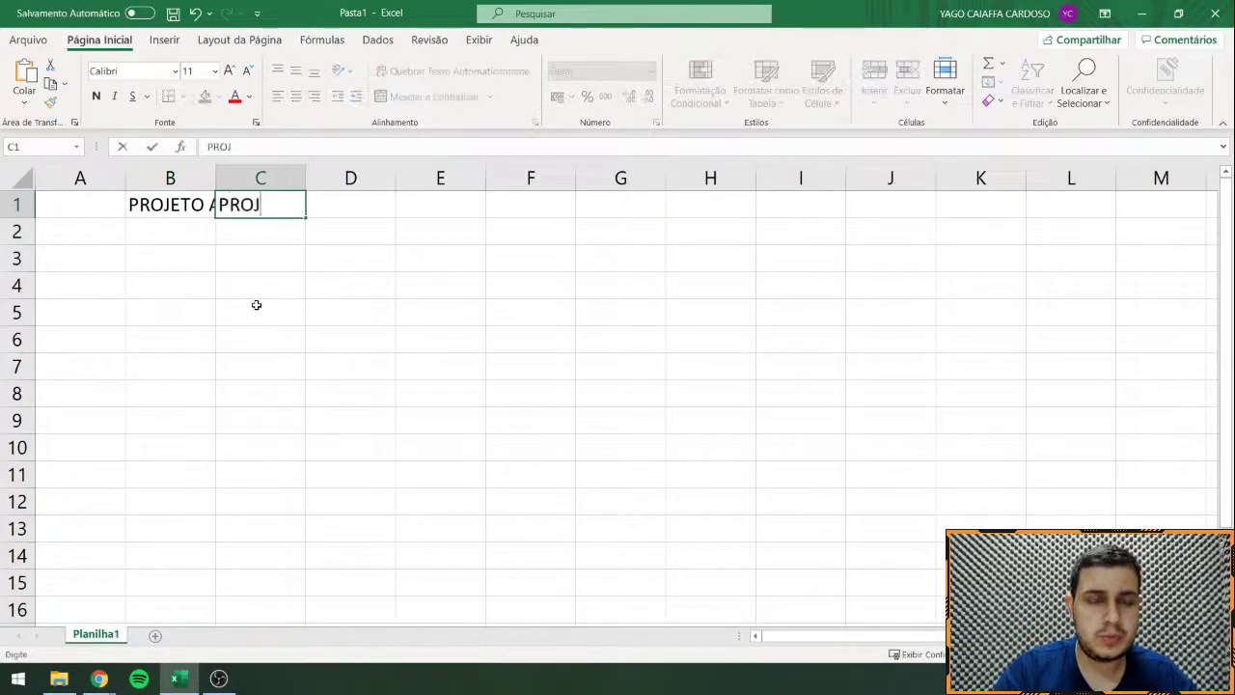
key(BackSpace)
text(TO B)
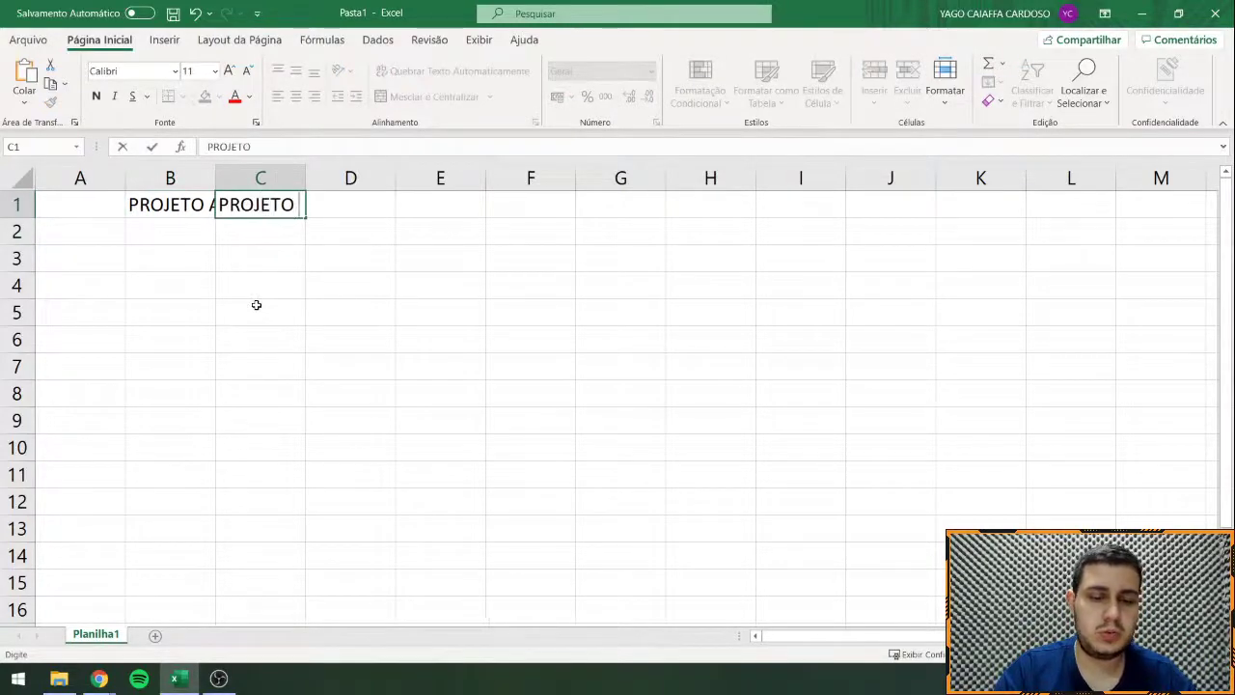
key(Return)
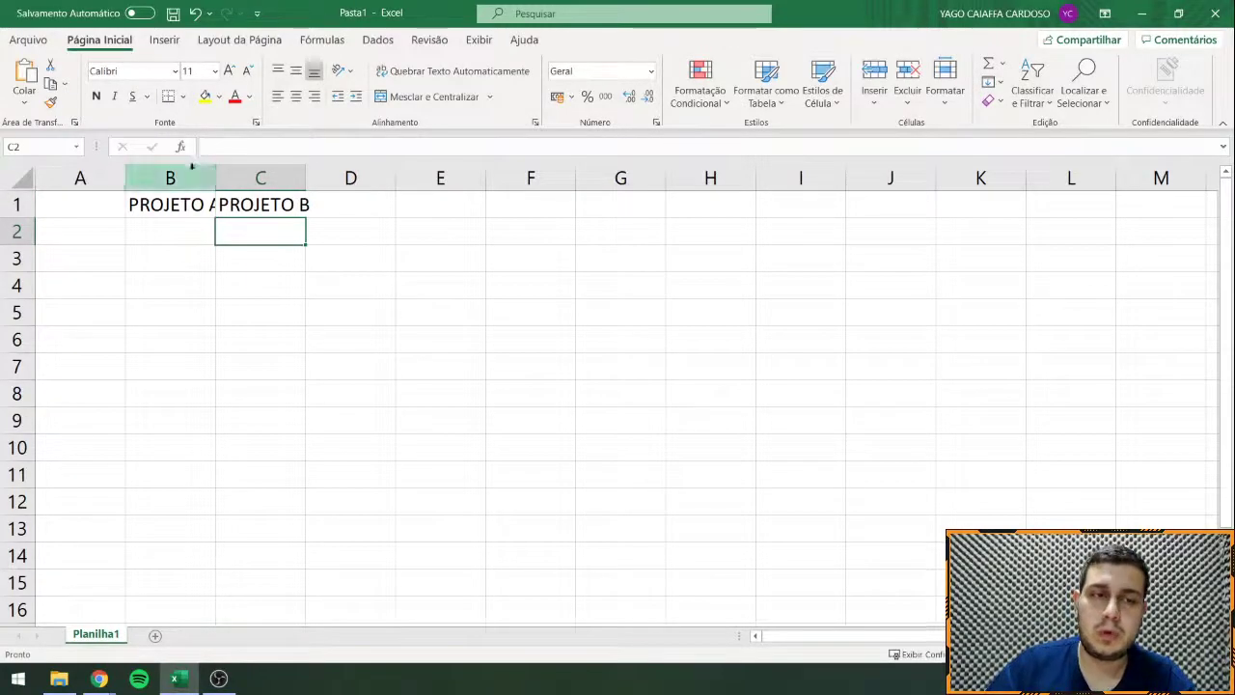
Step: Autofit the widths of columns B and C to the project headers
drag(184, 177, 260, 178)
double_click(216, 175)
click(202, 231)
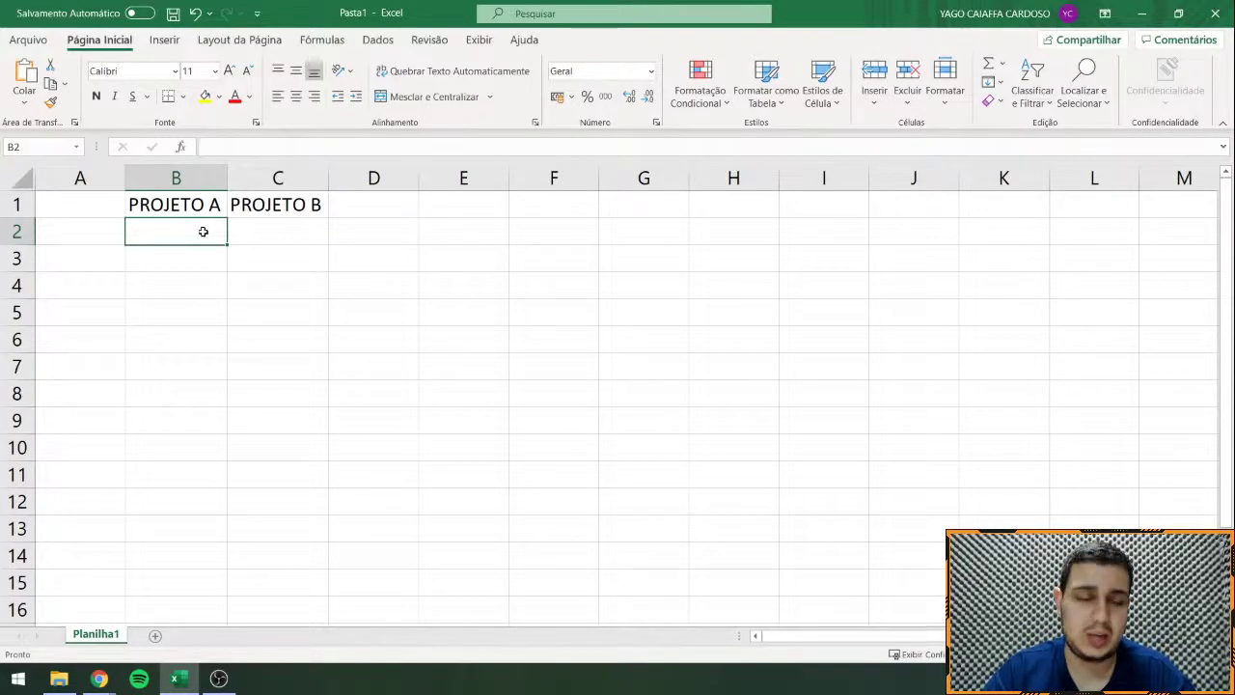
key(alt+Tab)
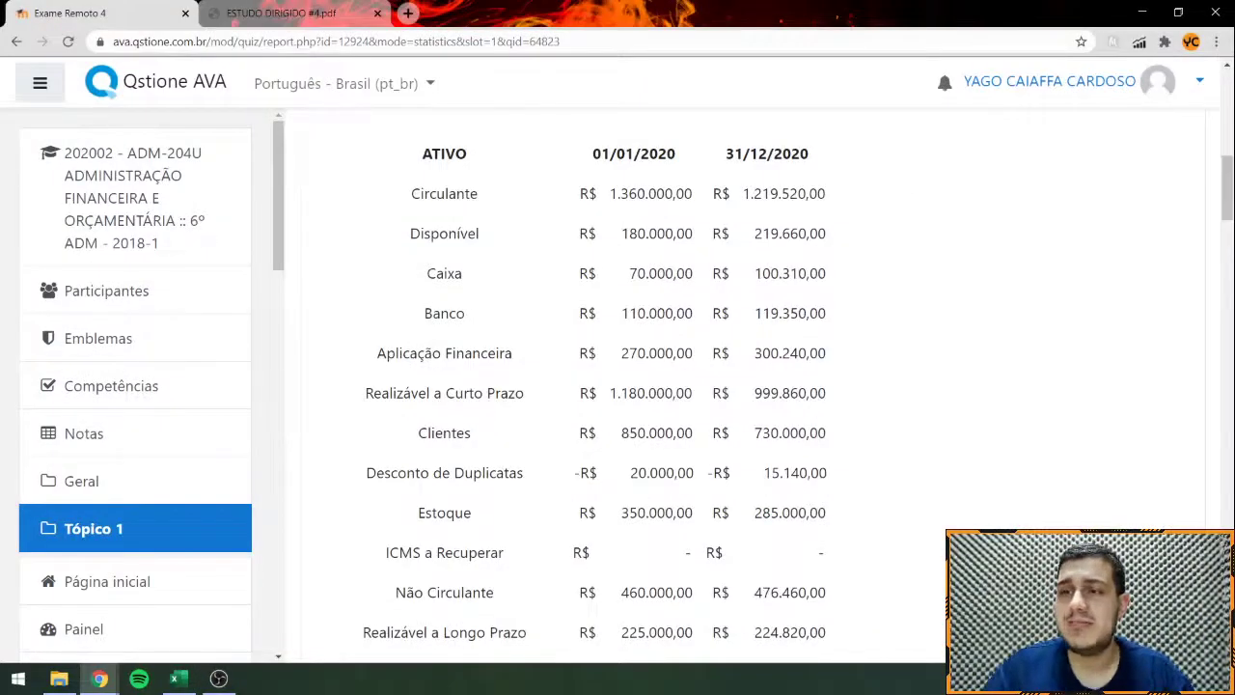
key(alt+Tab)
key(Tab)
key(Escape)
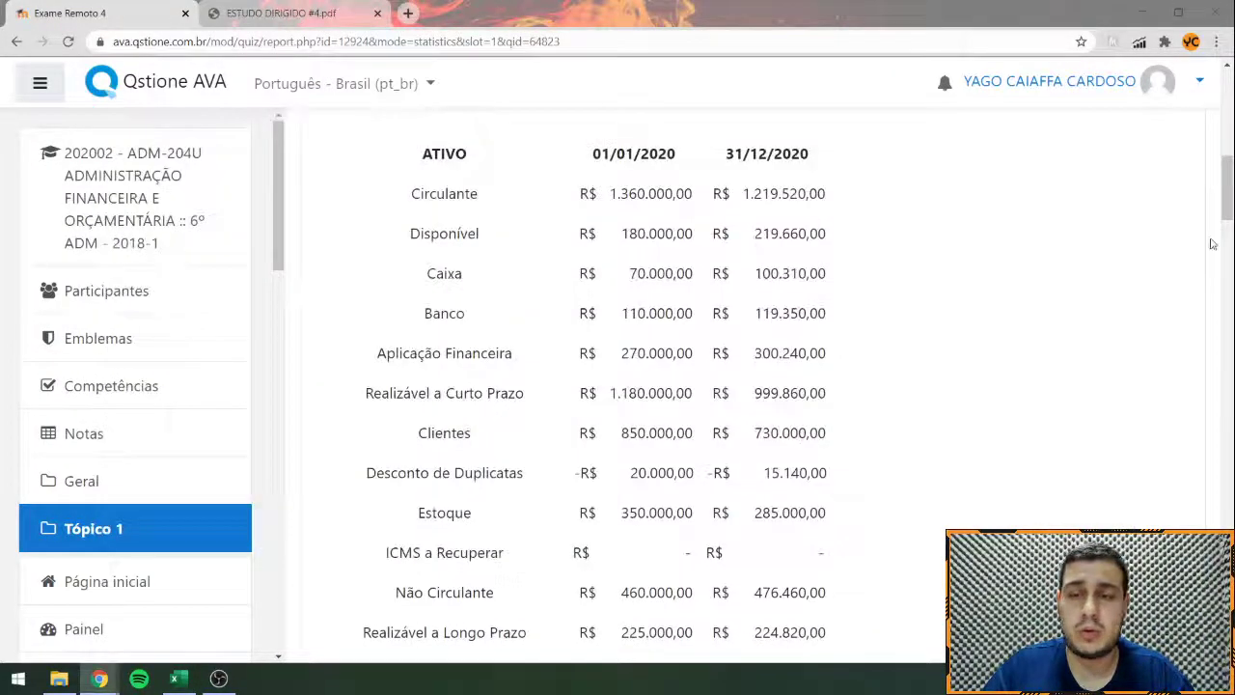
key(alt+Tab)
key(Tab)
key(Tab)
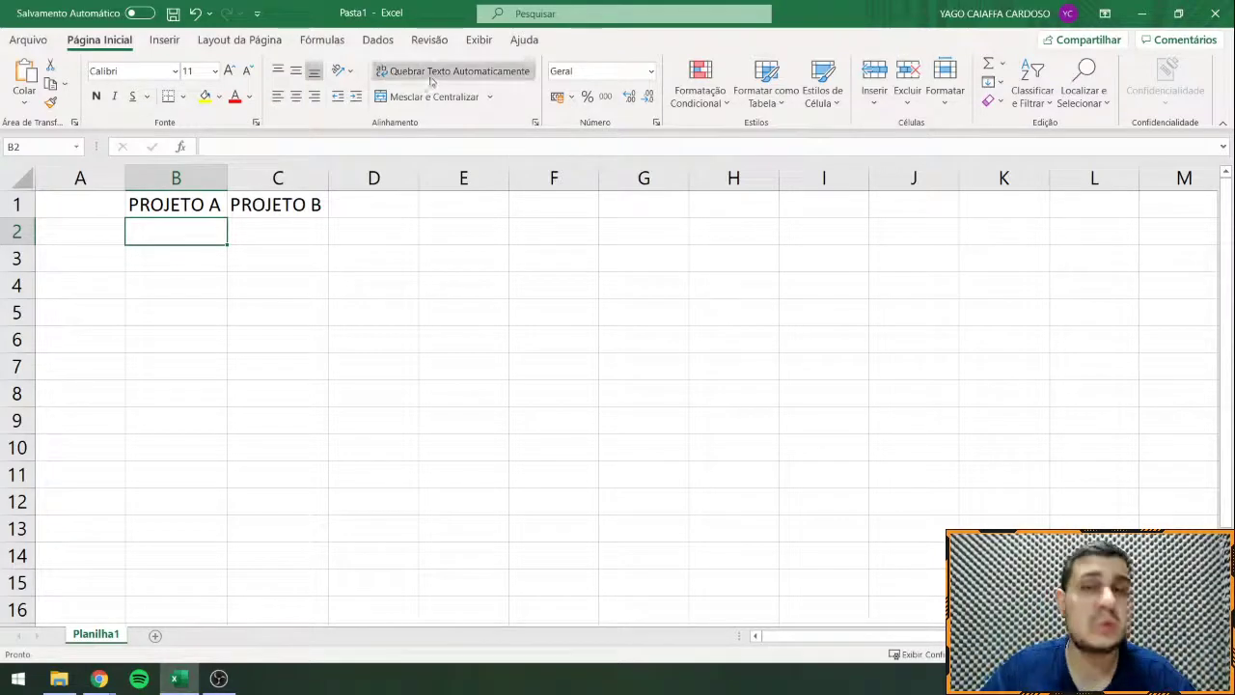
Step: Enter -50000 in B2 and C2 for both projects and apply the R$ accounting format to columns B and C
double_click(153, 233)
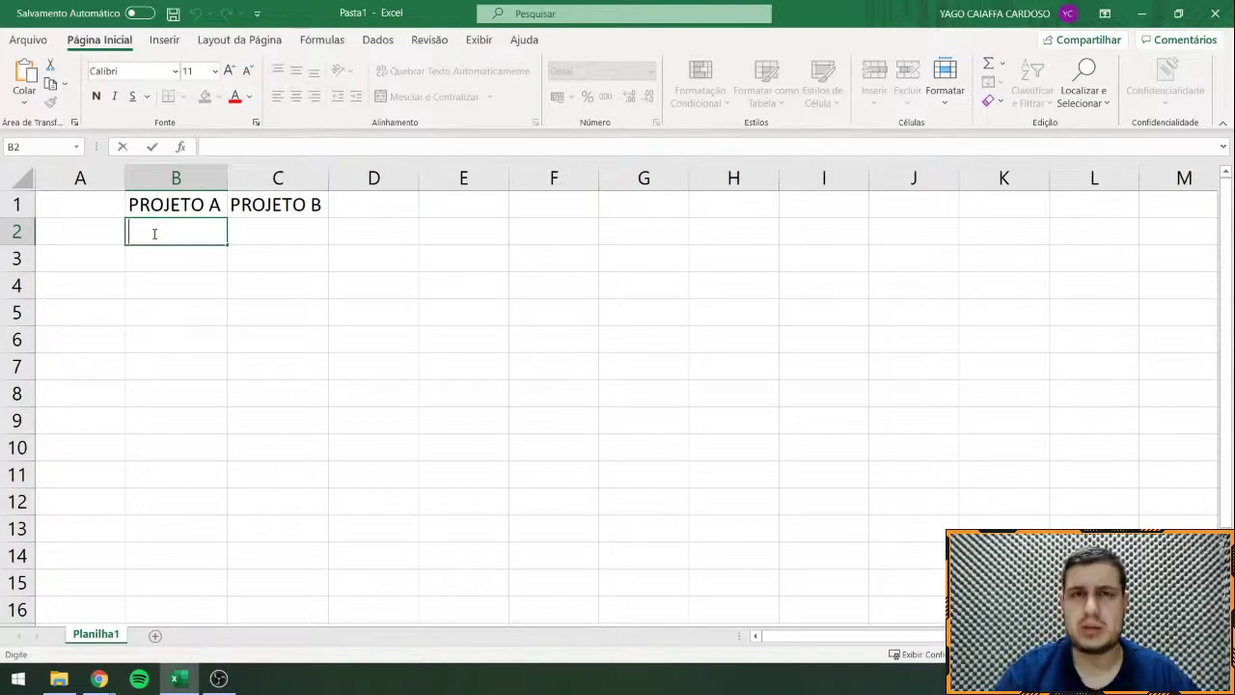
key(Left)
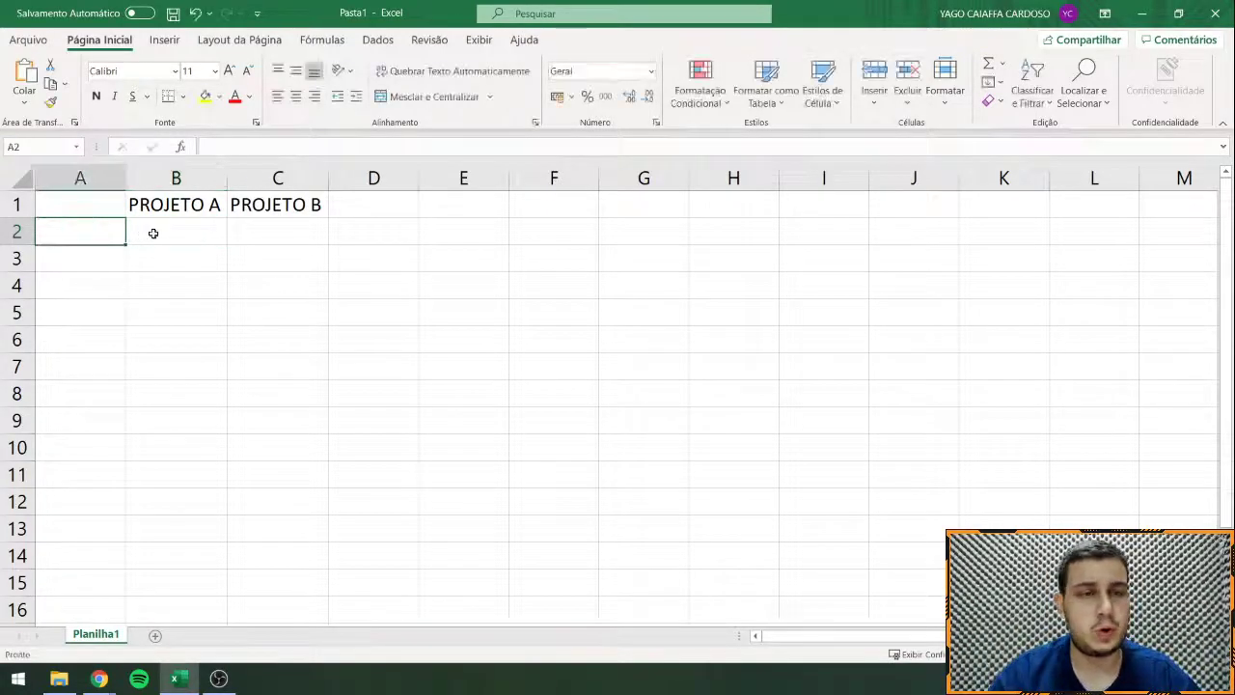
click(153, 233)
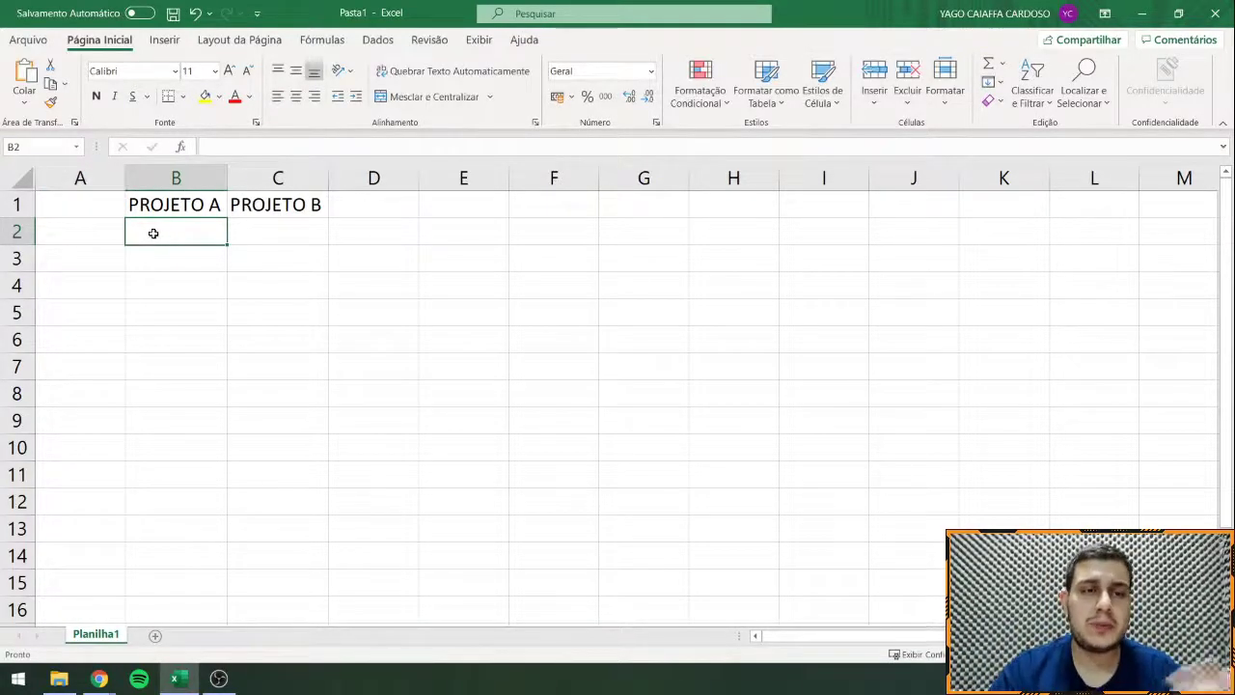
text(-50000)
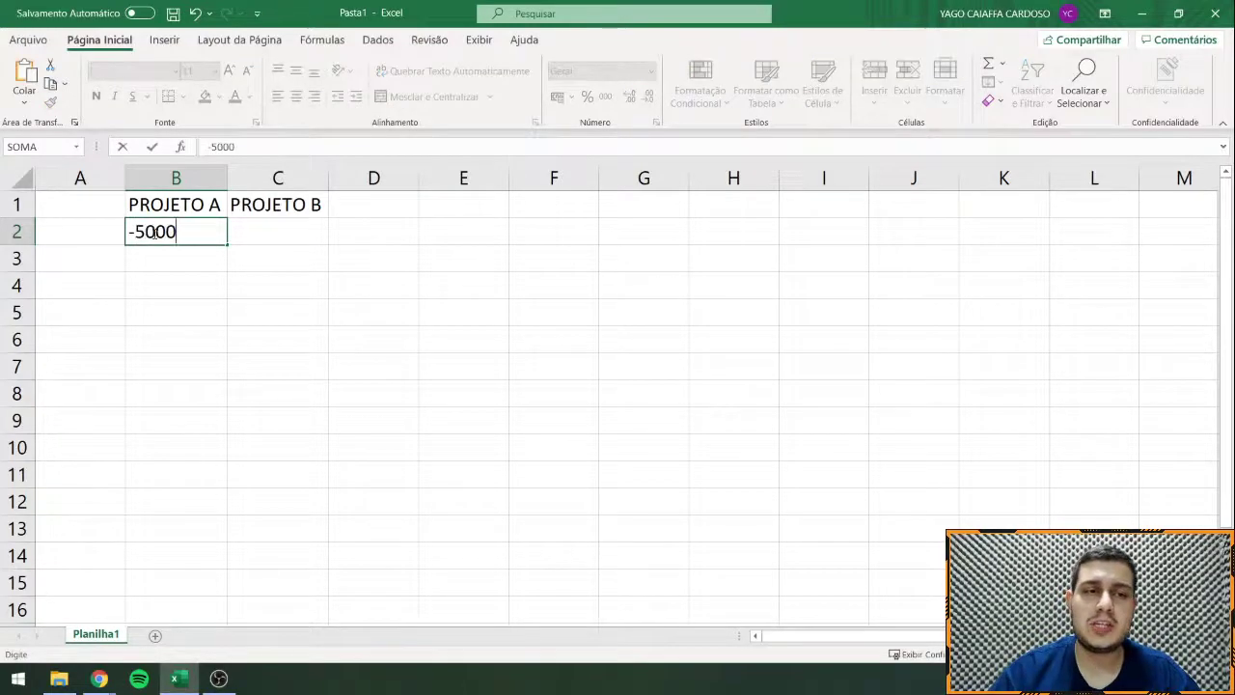
key(Return)
key(Up)
key(Right)
text(-50000)
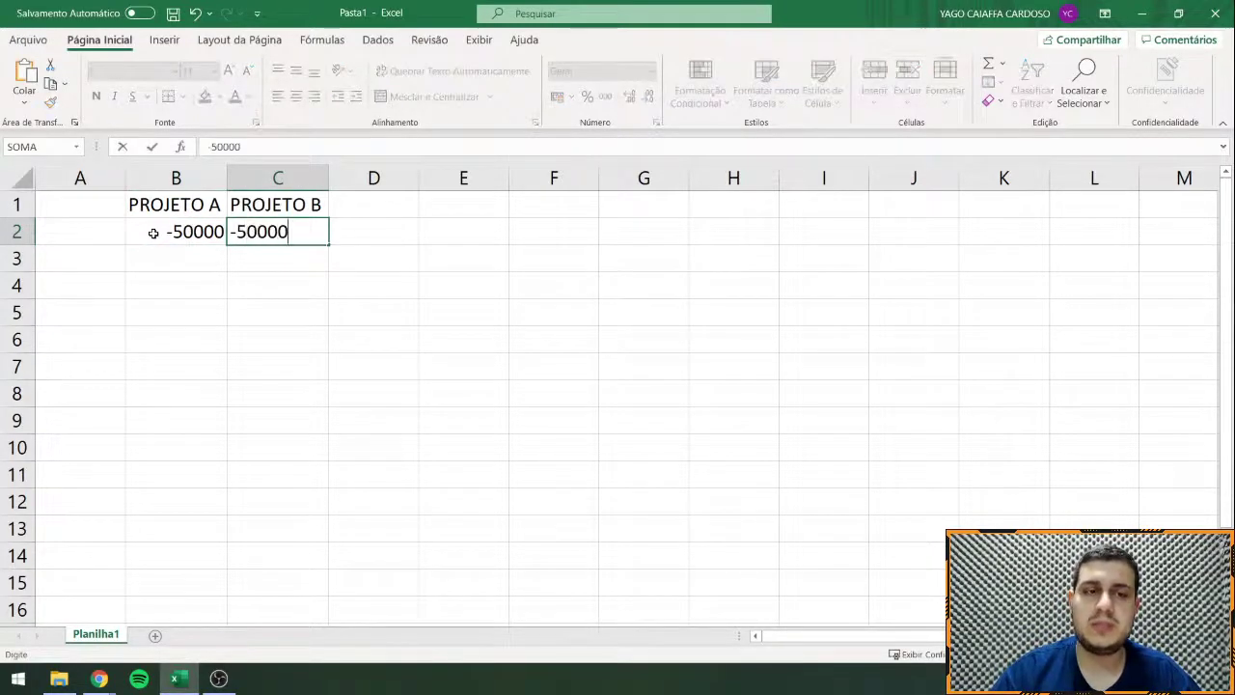
key(Return)
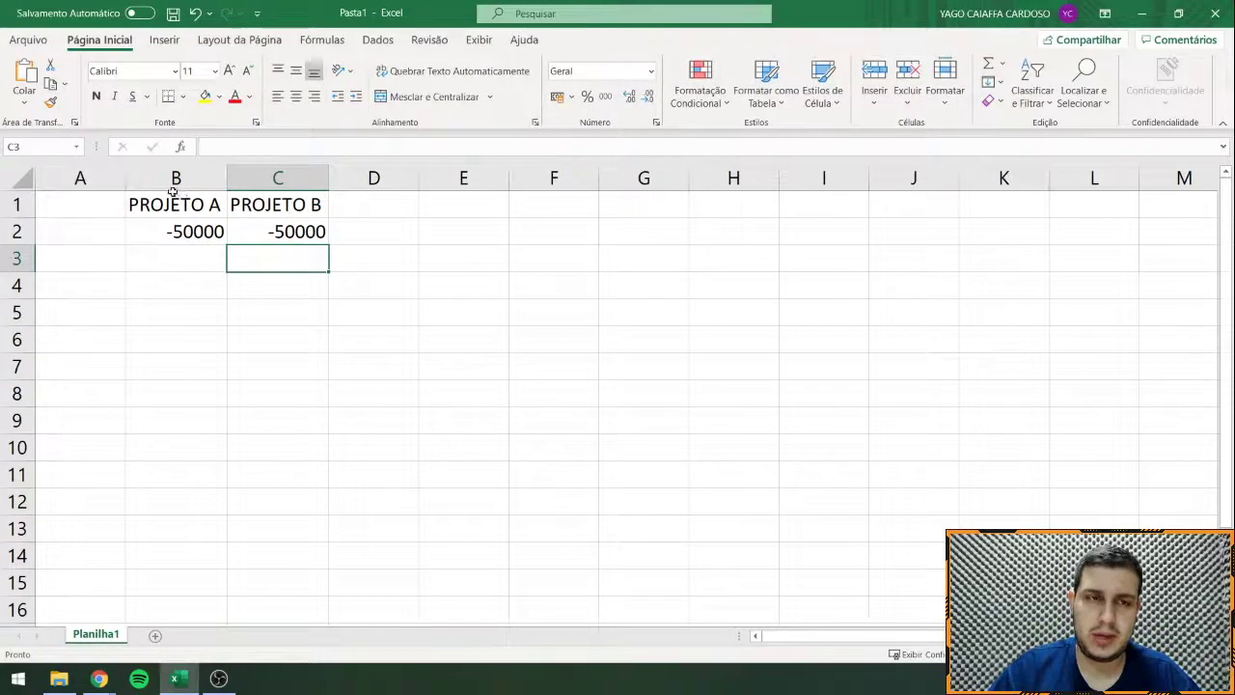
drag(176, 178, 273, 176)
click(557, 97)
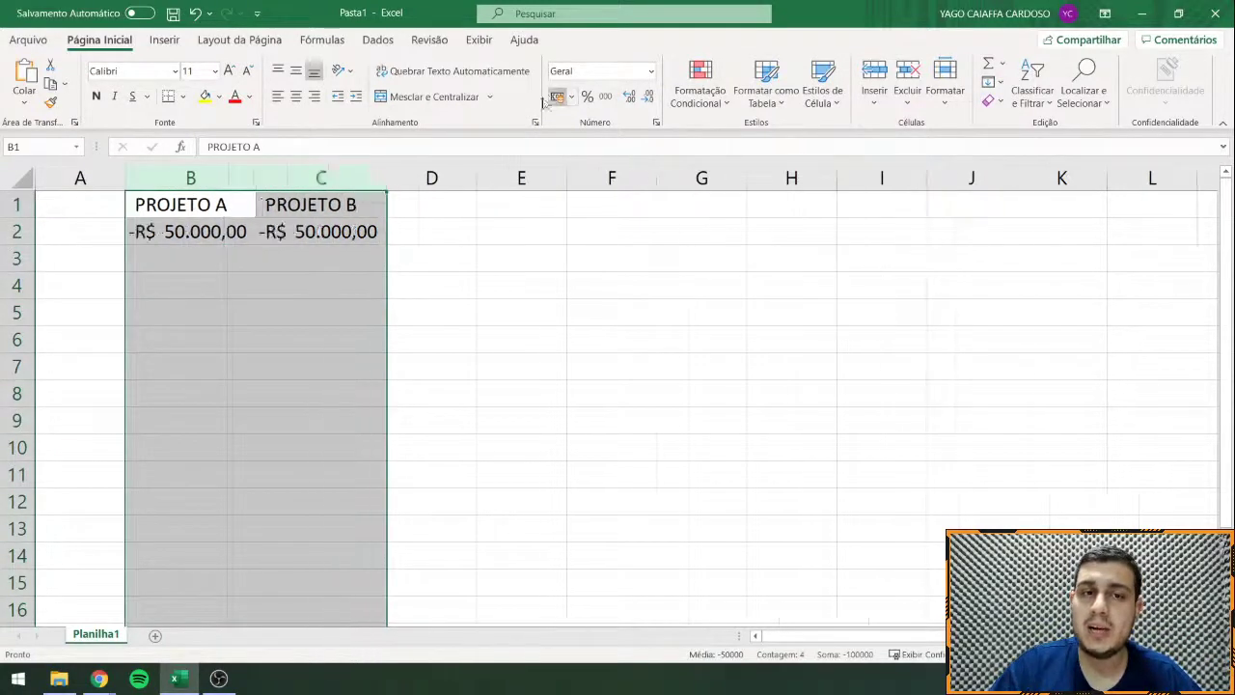
Step: Label the initial investment row ANO 0 in cell A2
click(73, 237)
text(ANO 0)
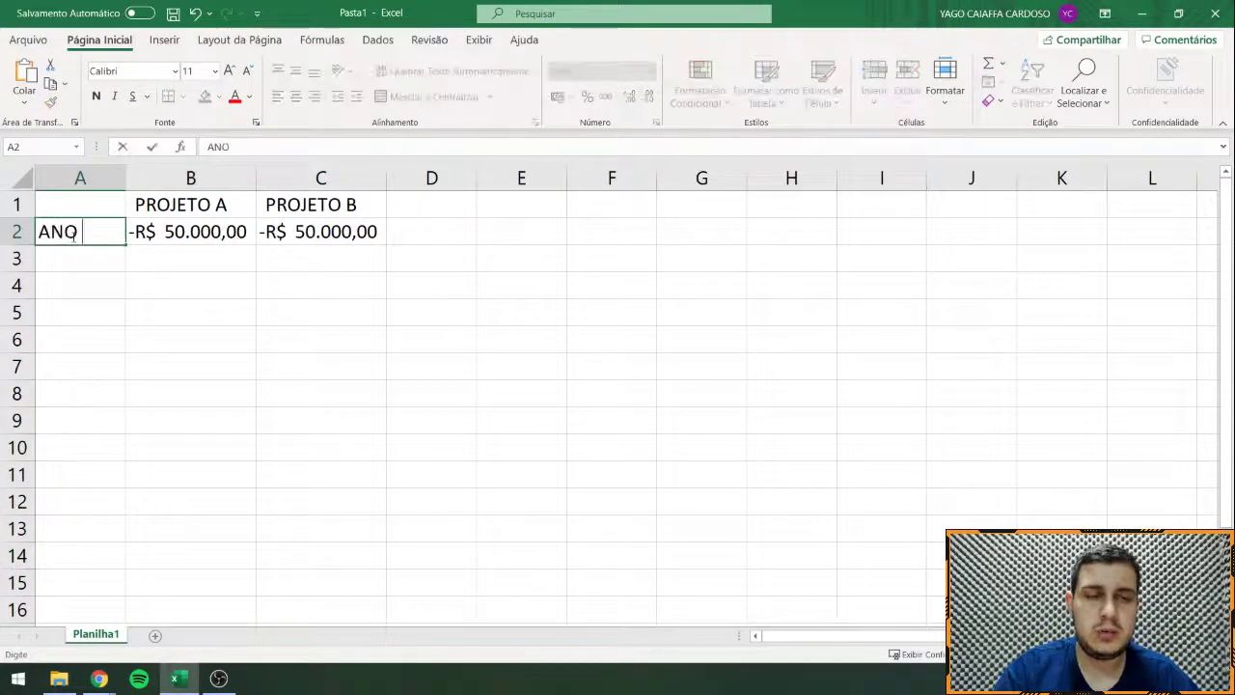
key(Return)
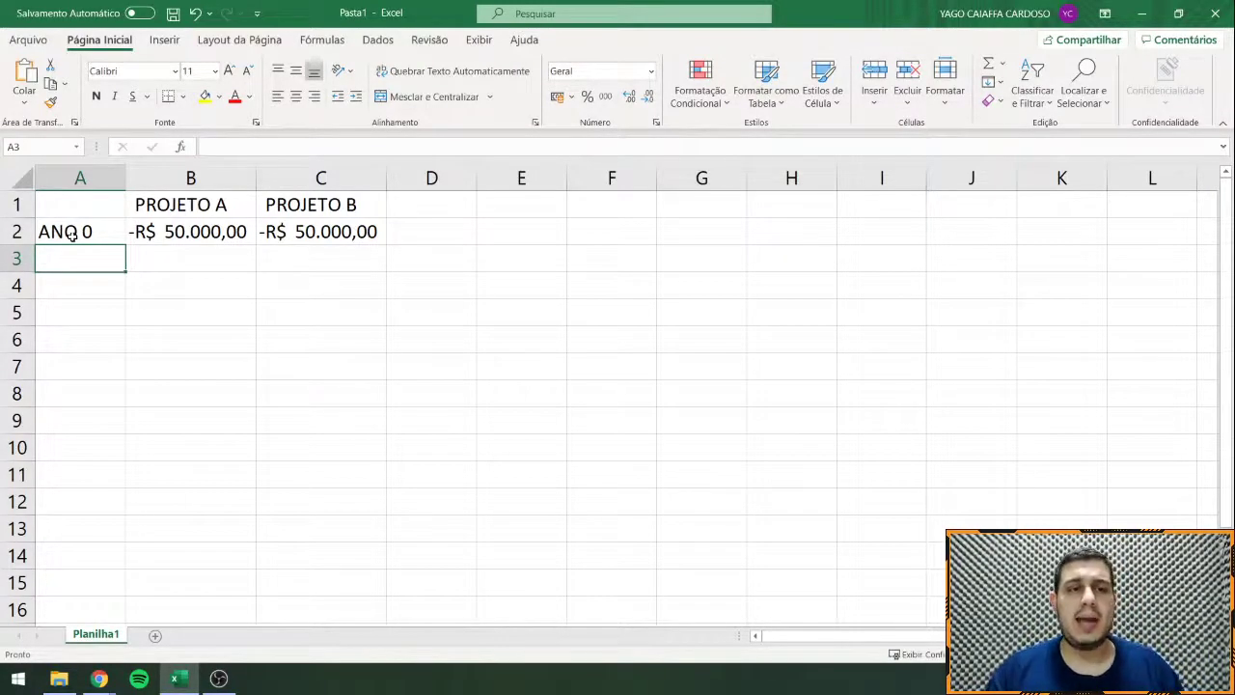
key(Right)
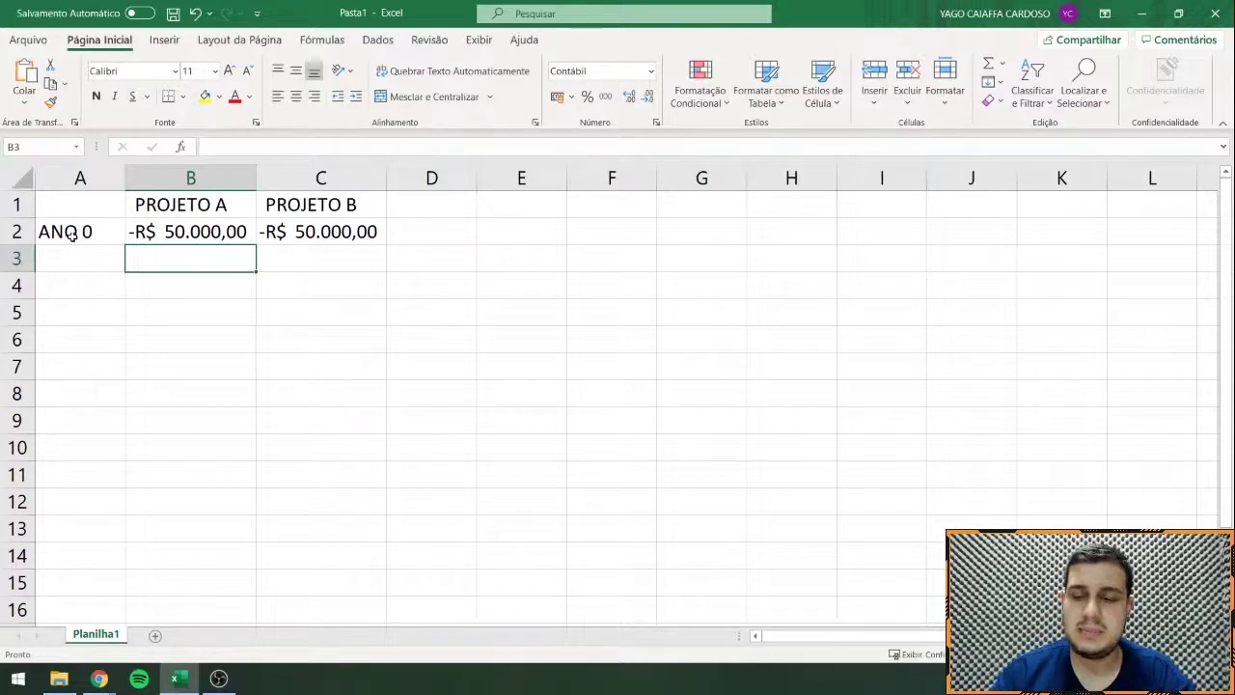
text(6000)
key(Return)
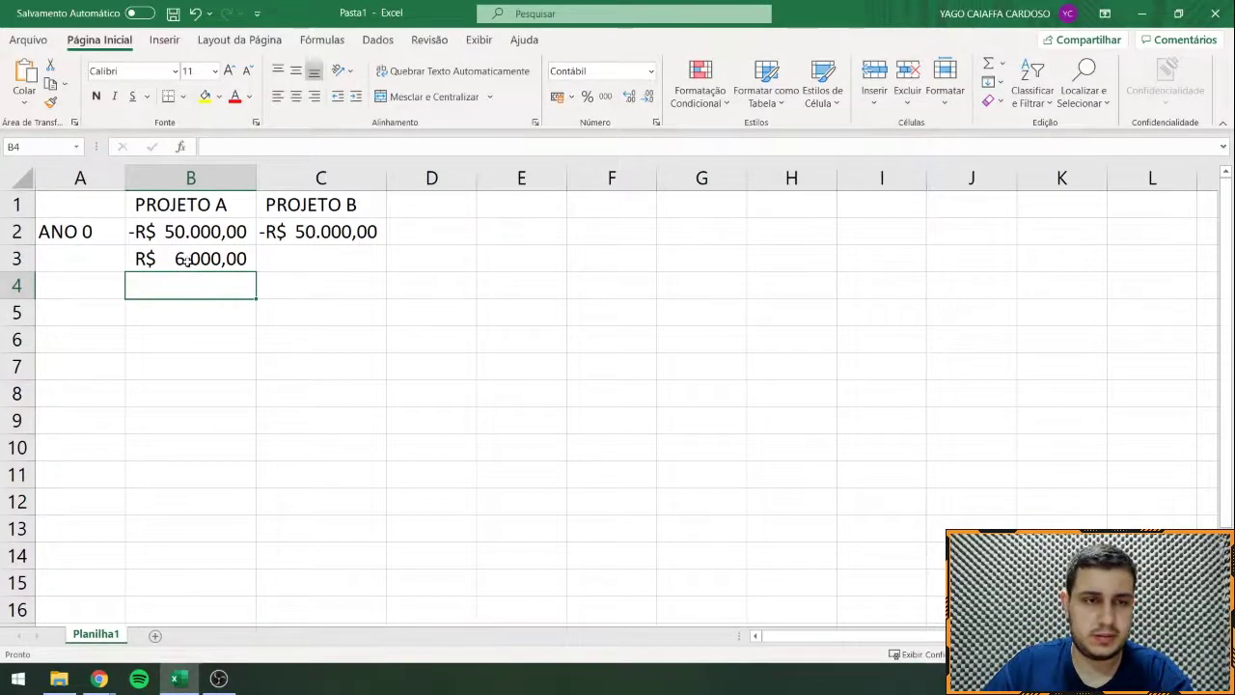
Step: Enter 9000 in B3 as PROJETO A's first-year cash flow and make B4 a formula referring to B3
click(252, 260)
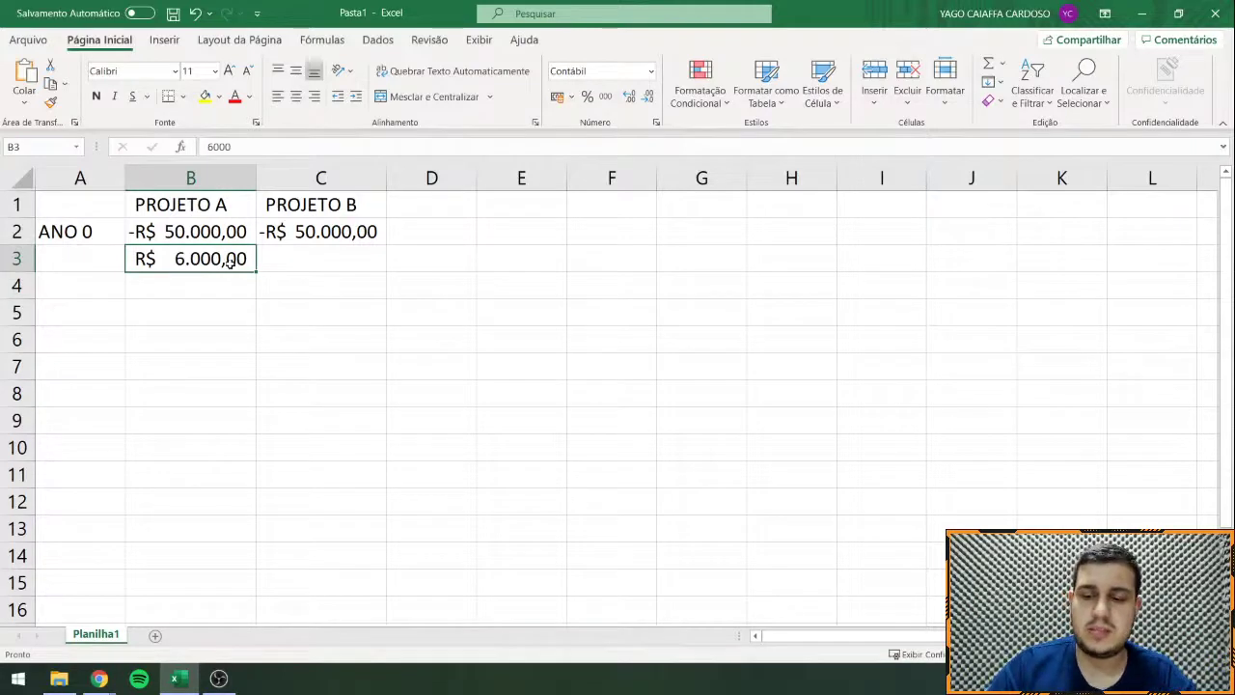
text(9000)
key(Return)
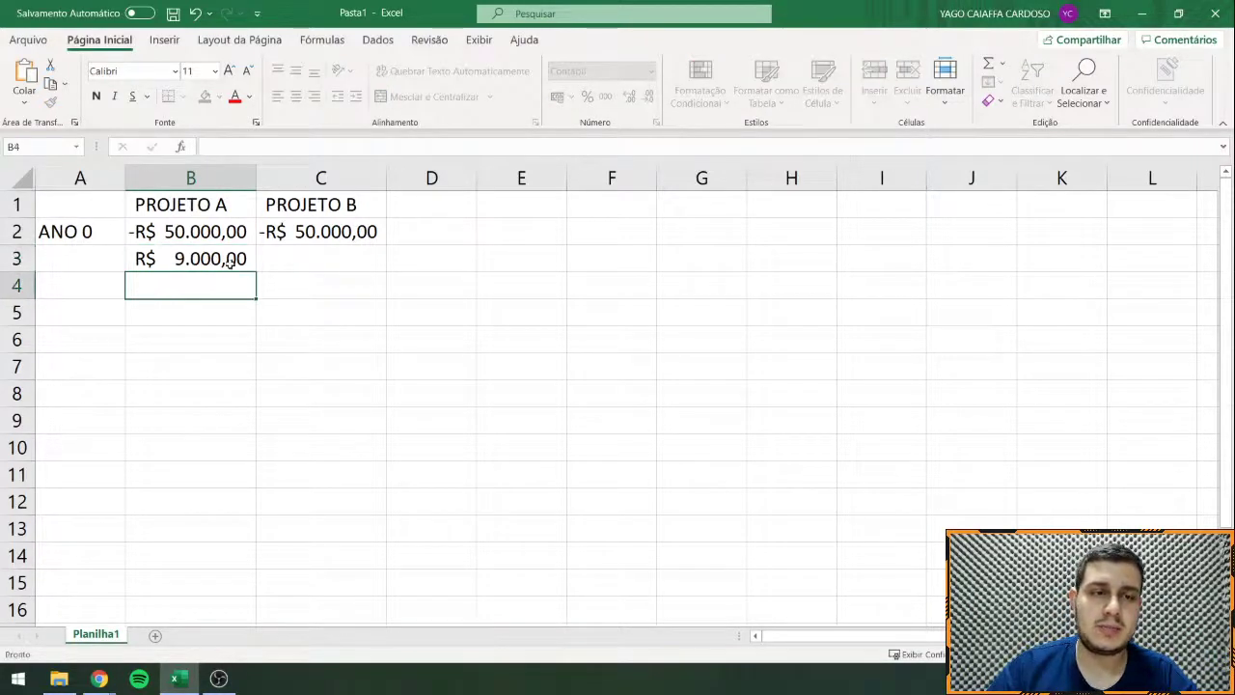
text(=)
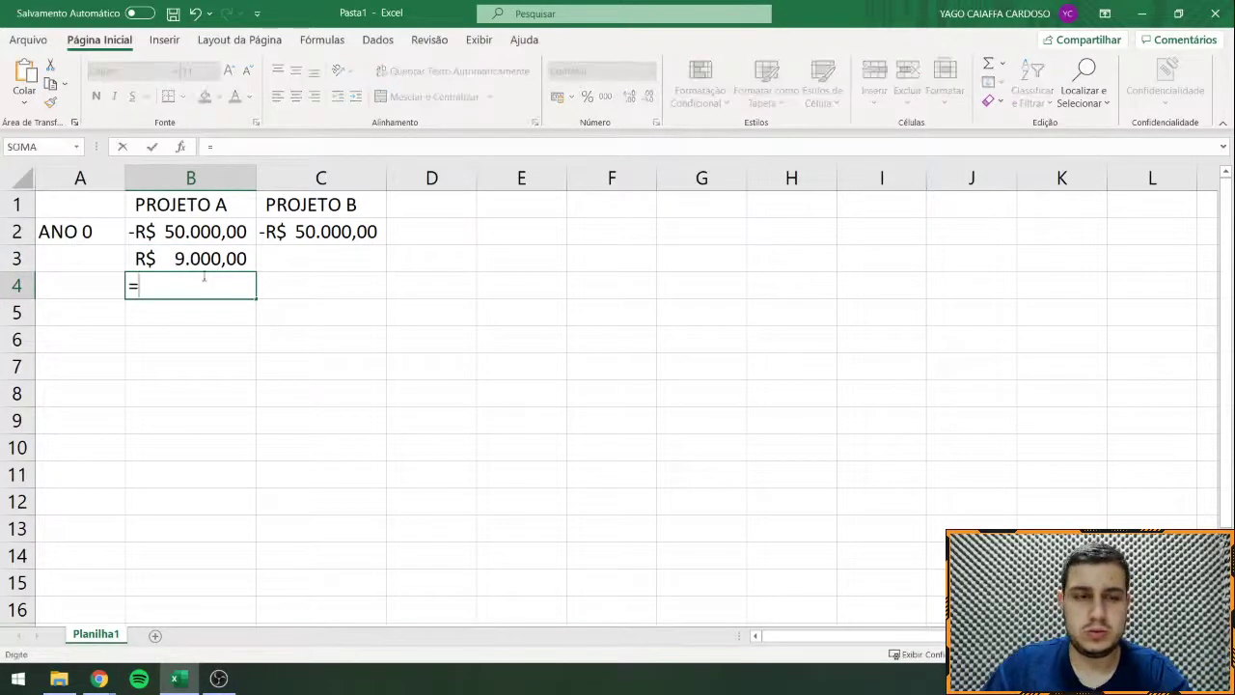
click(169, 269)
key(Return)
Step: Fill the year labels from A2 down to ANO 10 in A12 and extend PROJETO A's cash flows down to B12
click(58, 232)
drag(126, 245, 126, 511)
drag(176, 253, 183, 510)
click(190, 503)
Step: Copy the 9000 cash flow from B3 over the remaining PROJETO A years down to B12
click(195, 259)
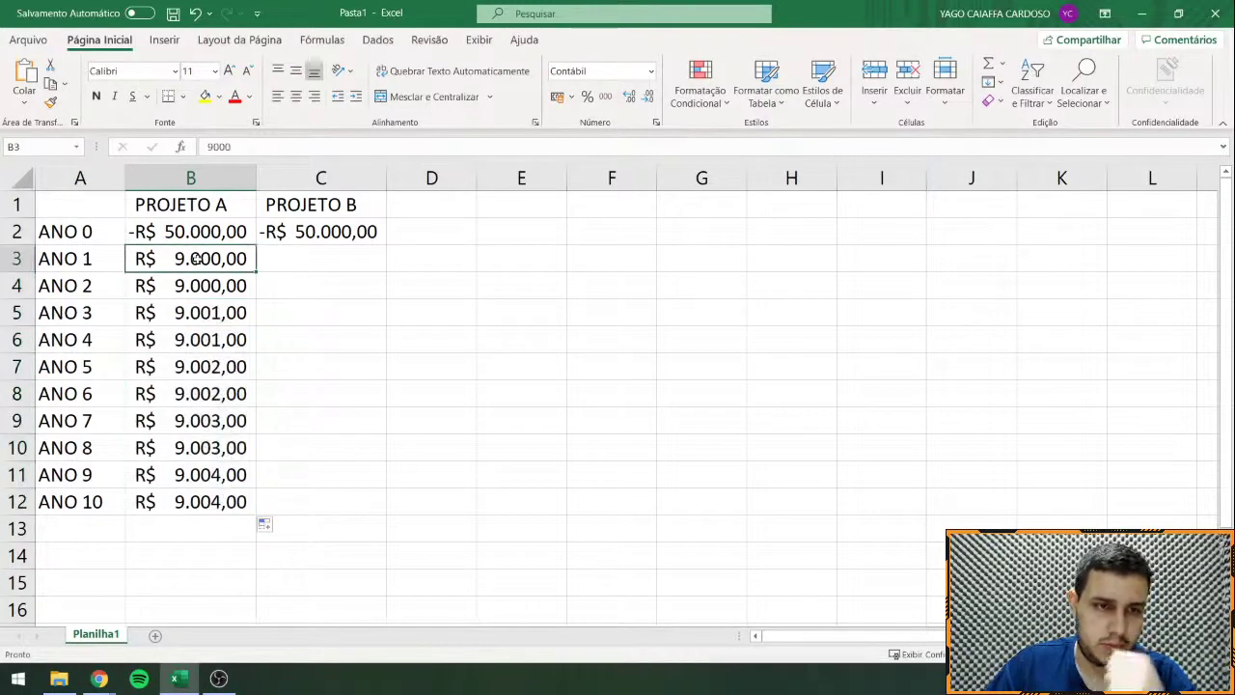
key(ctrl+c)
drag(196, 312, 174, 232)
key(ctrl+v)
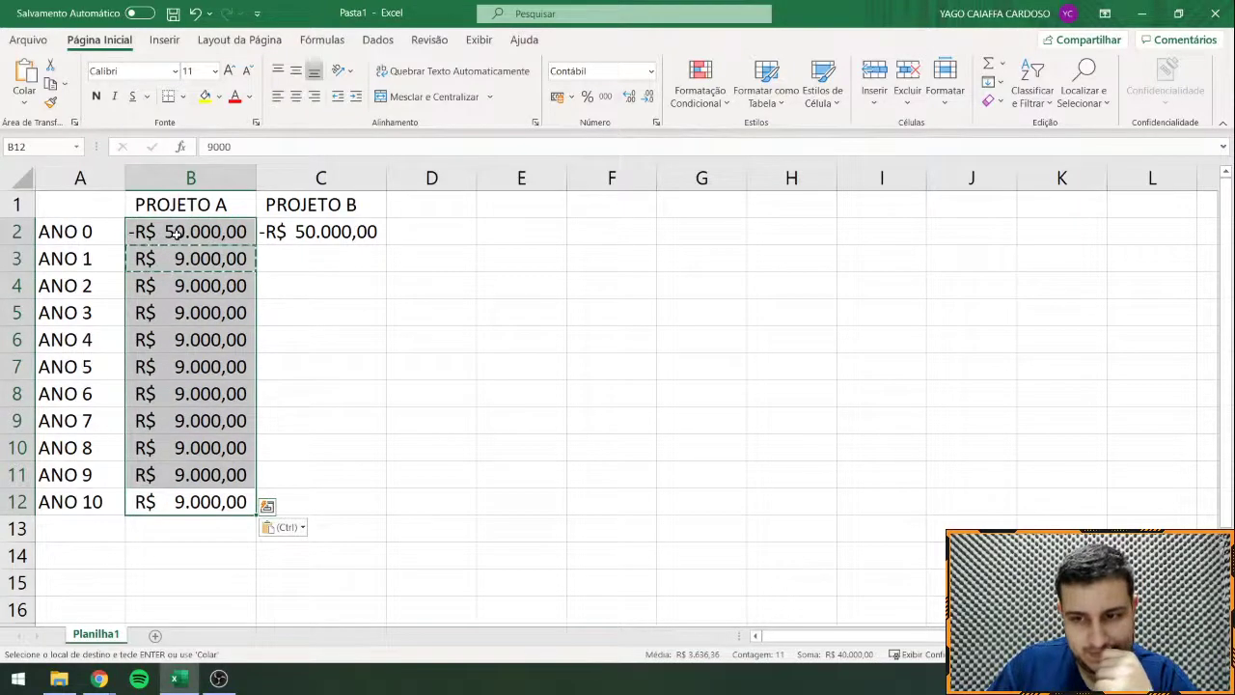
click(170, 526)
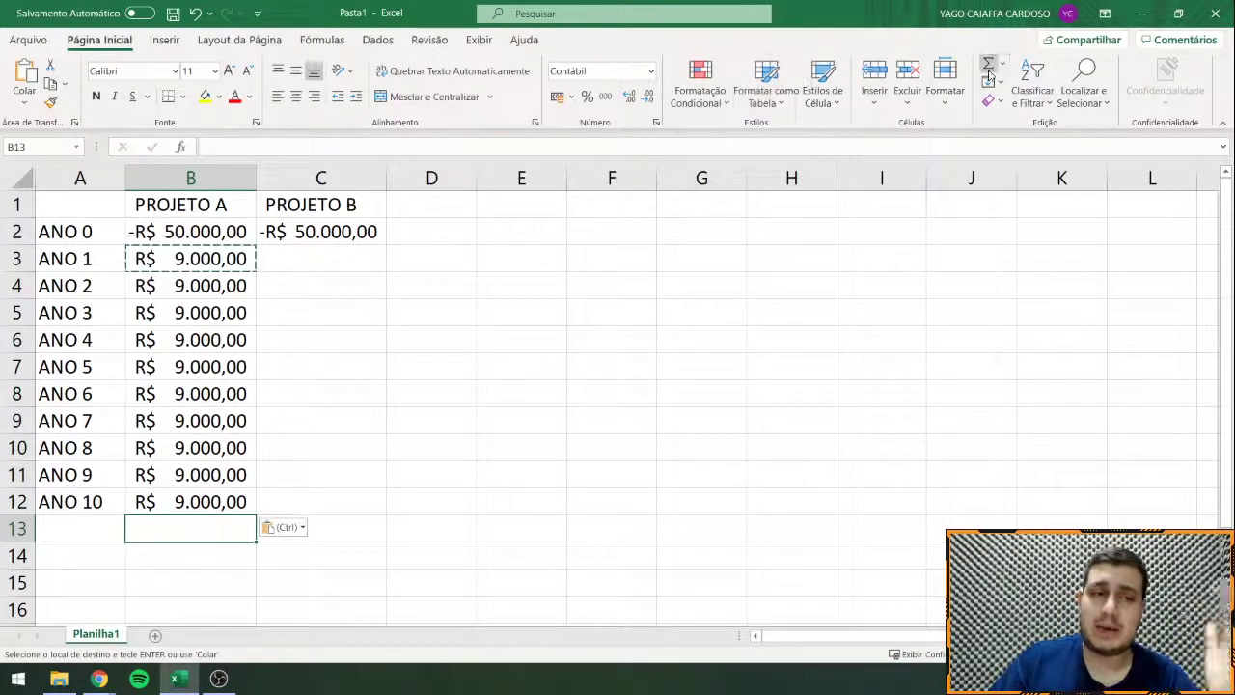
double_click(179, 531)
click(192, 560)
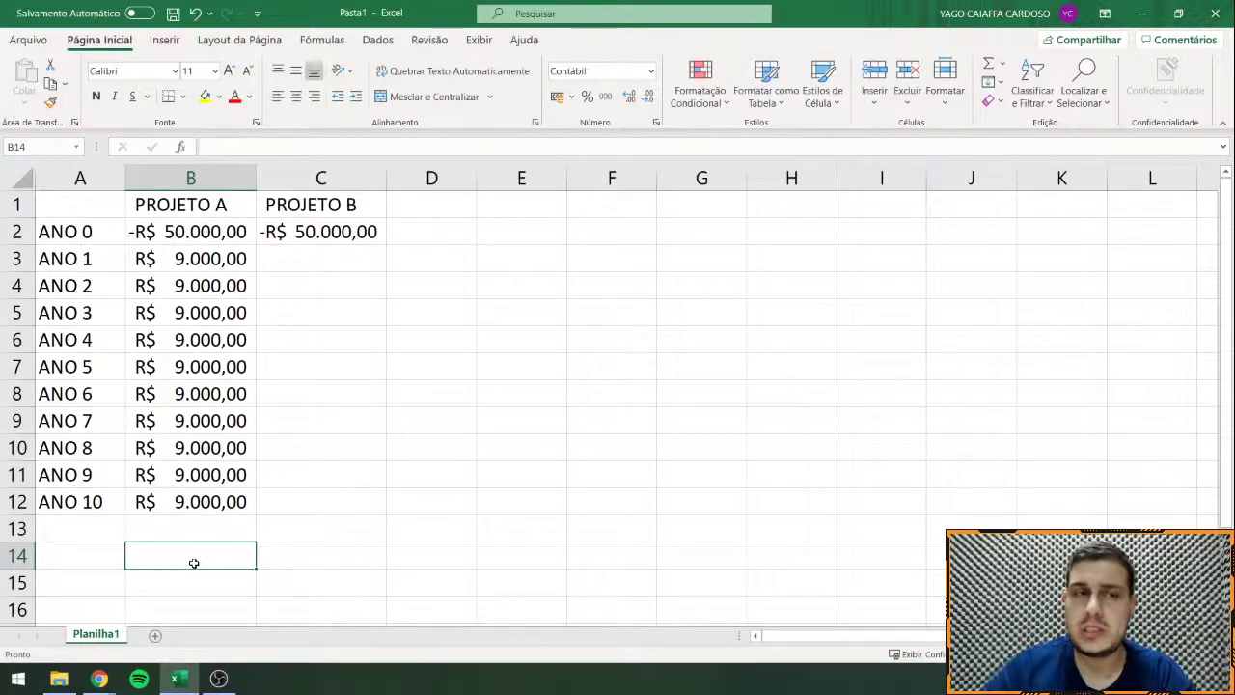
Step: Sum B2:B12 with AutoSum in B13 and label the row GANHO in A13
drag(156, 262, 179, 501)
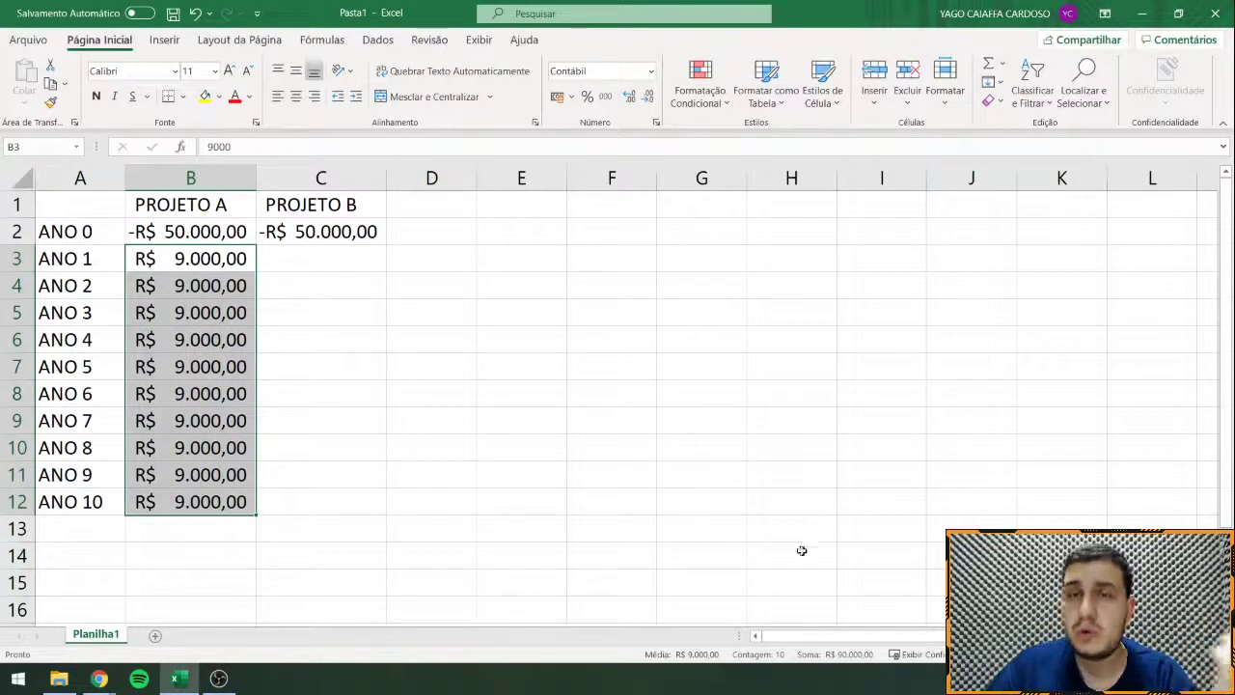
click(186, 538)
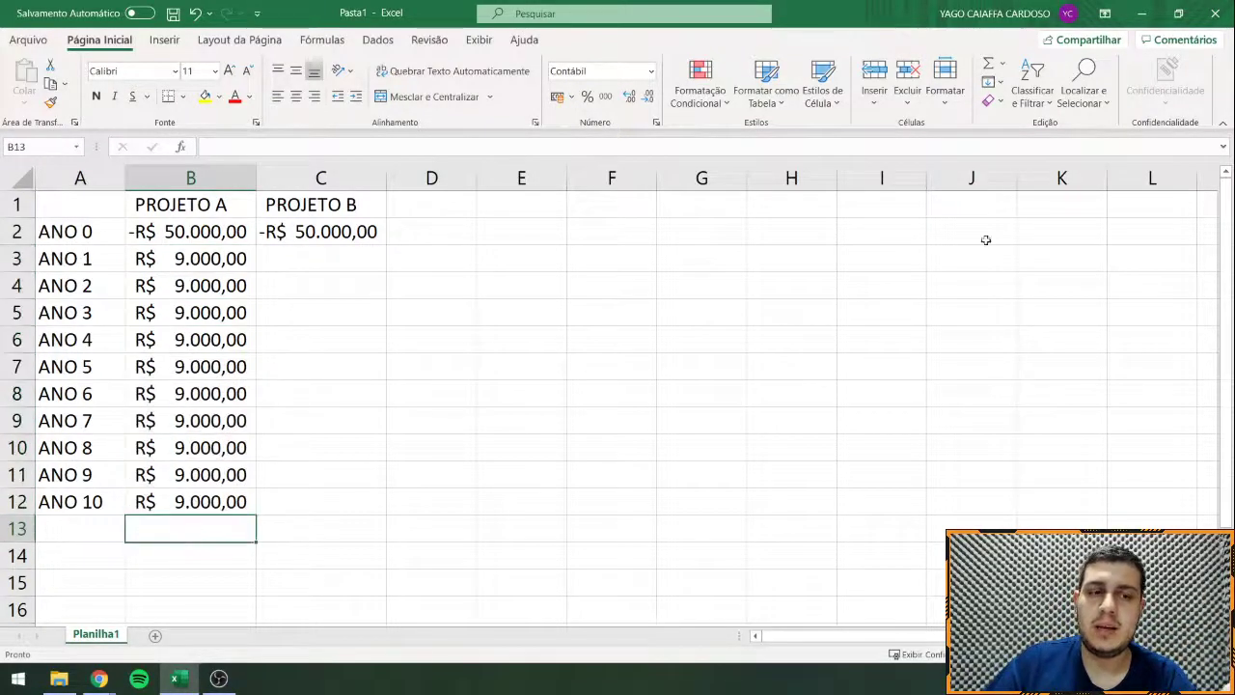
click(989, 64)
key(Return)
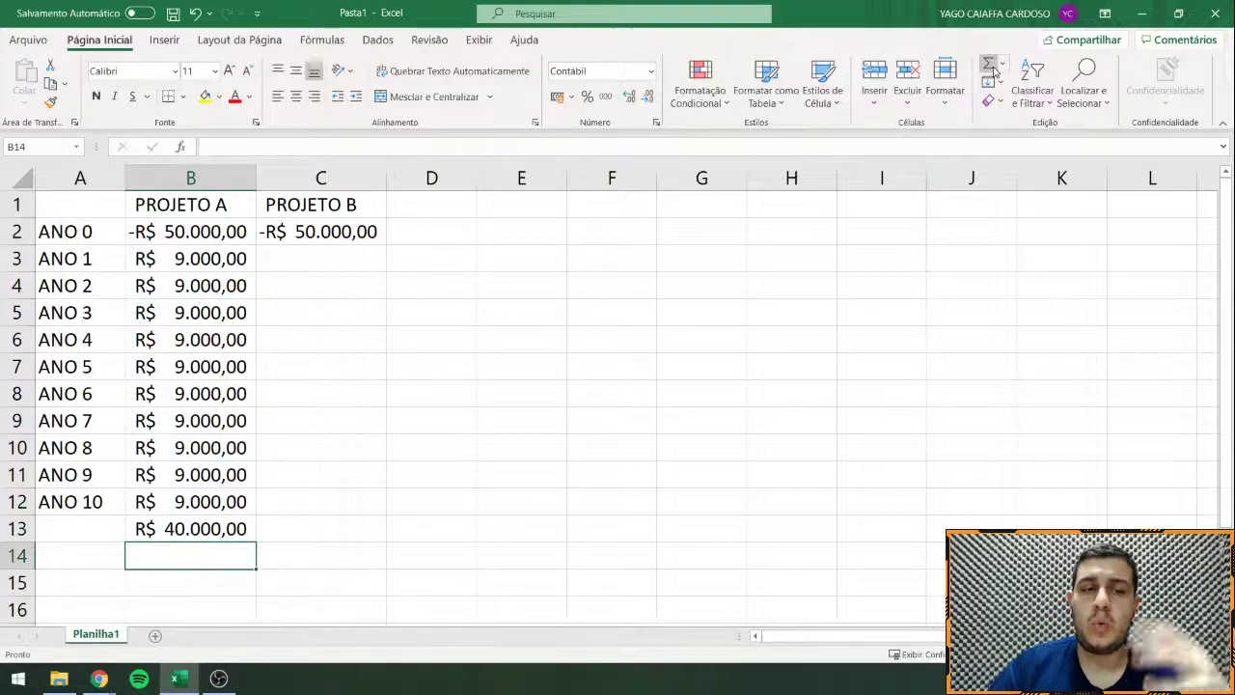
click(72, 520)
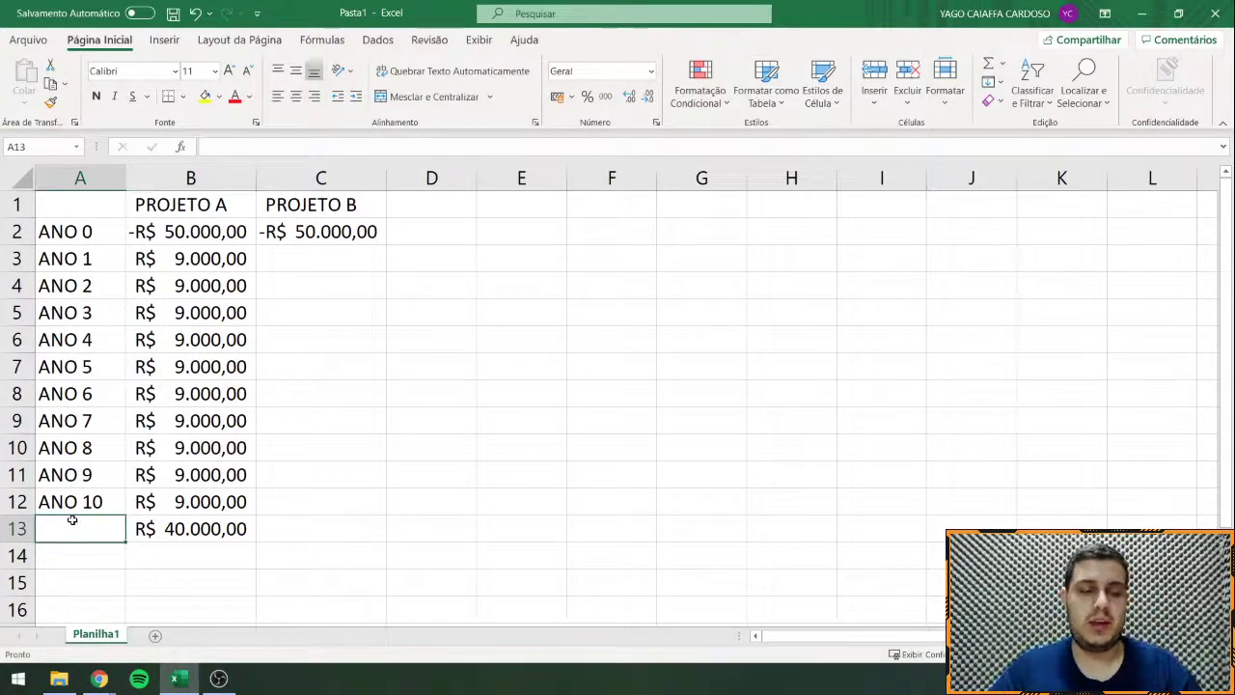
text(GANHO)
key(Return)
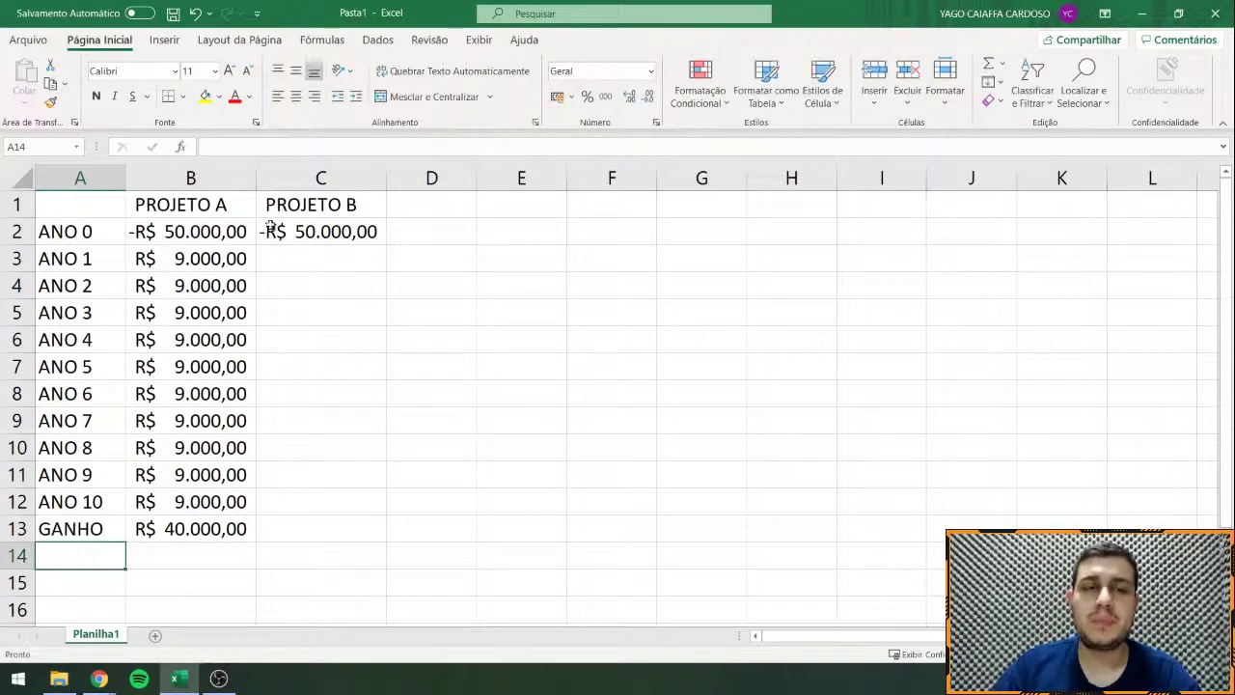
click(318, 254)
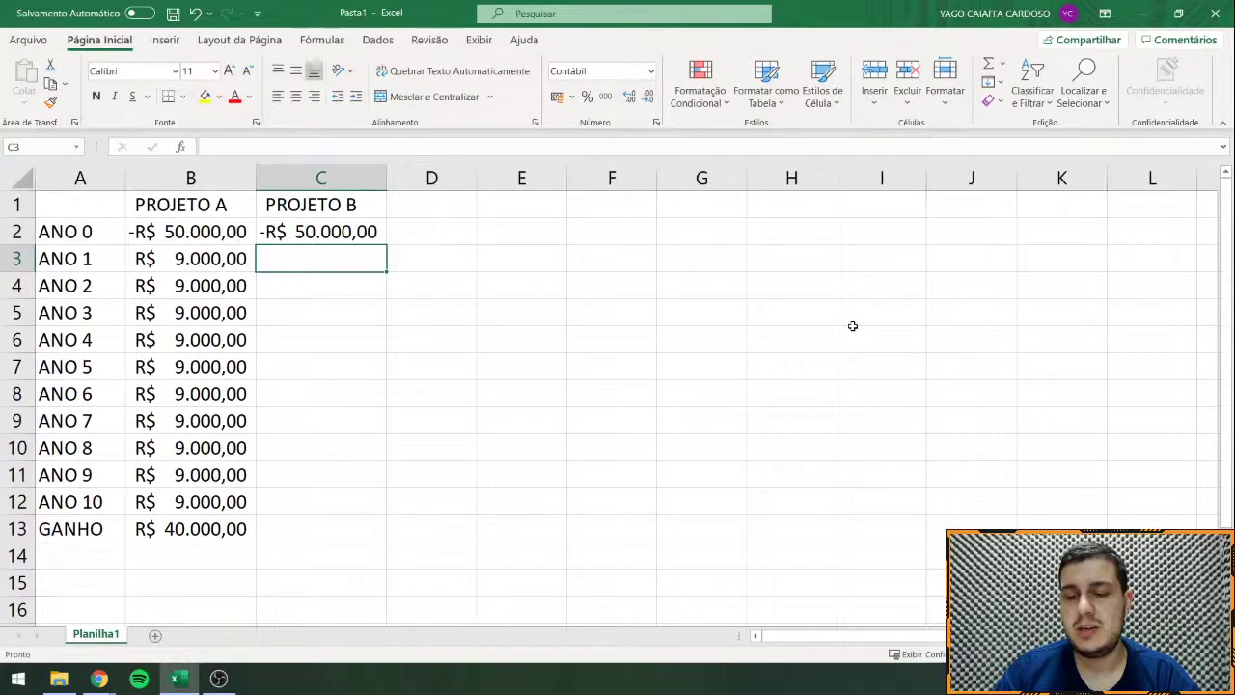
text(7000)
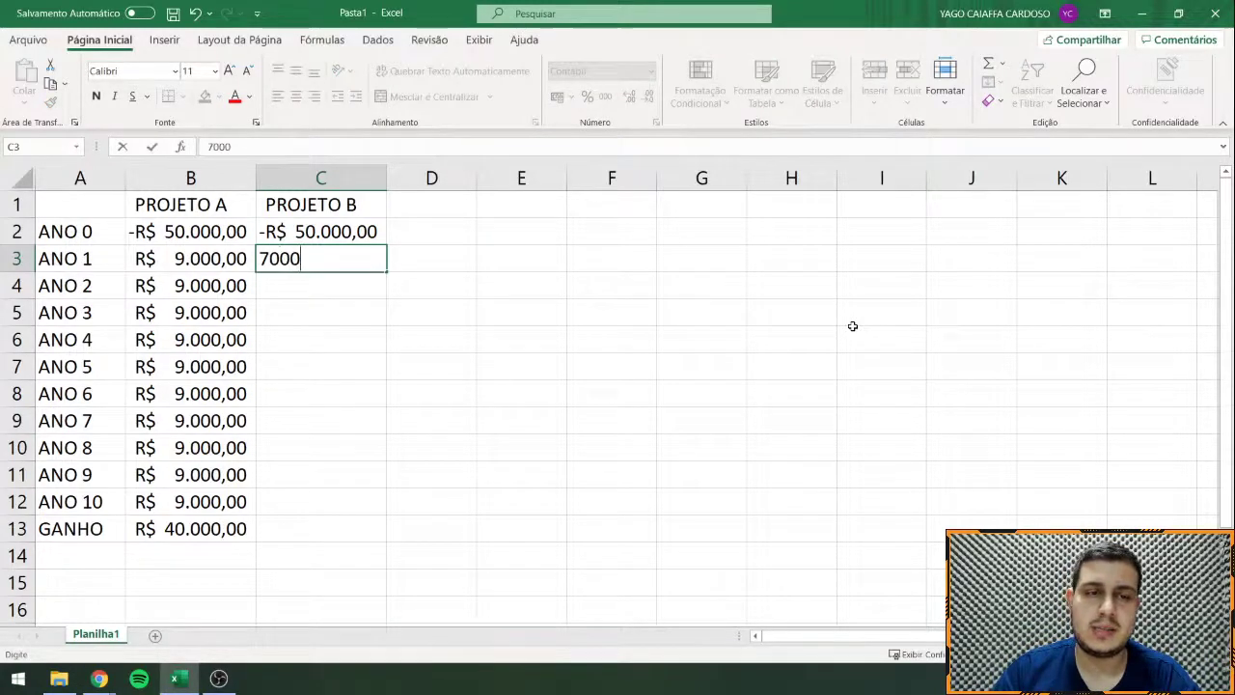
key(Return)
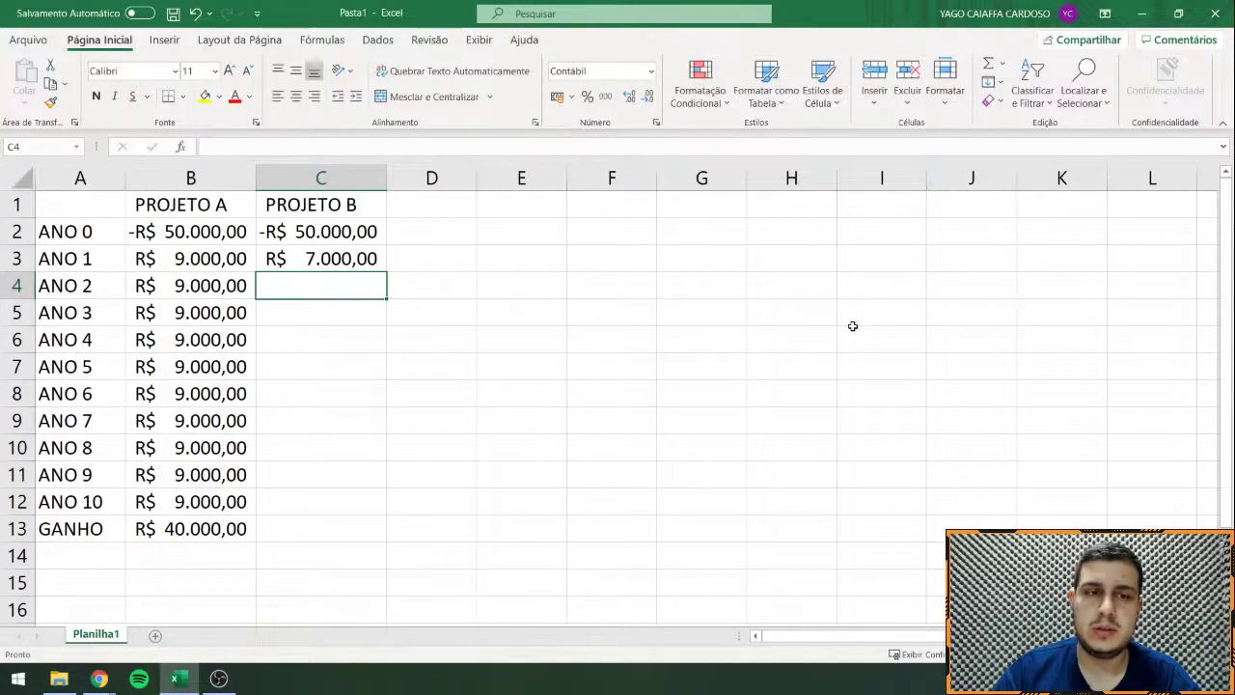
Step: Enter 6000 in C3 and C4 as PROJETO B's cash flows for ANO 1 and ANO 2
key(Up)
text(6000)
key(Return)
text(6)
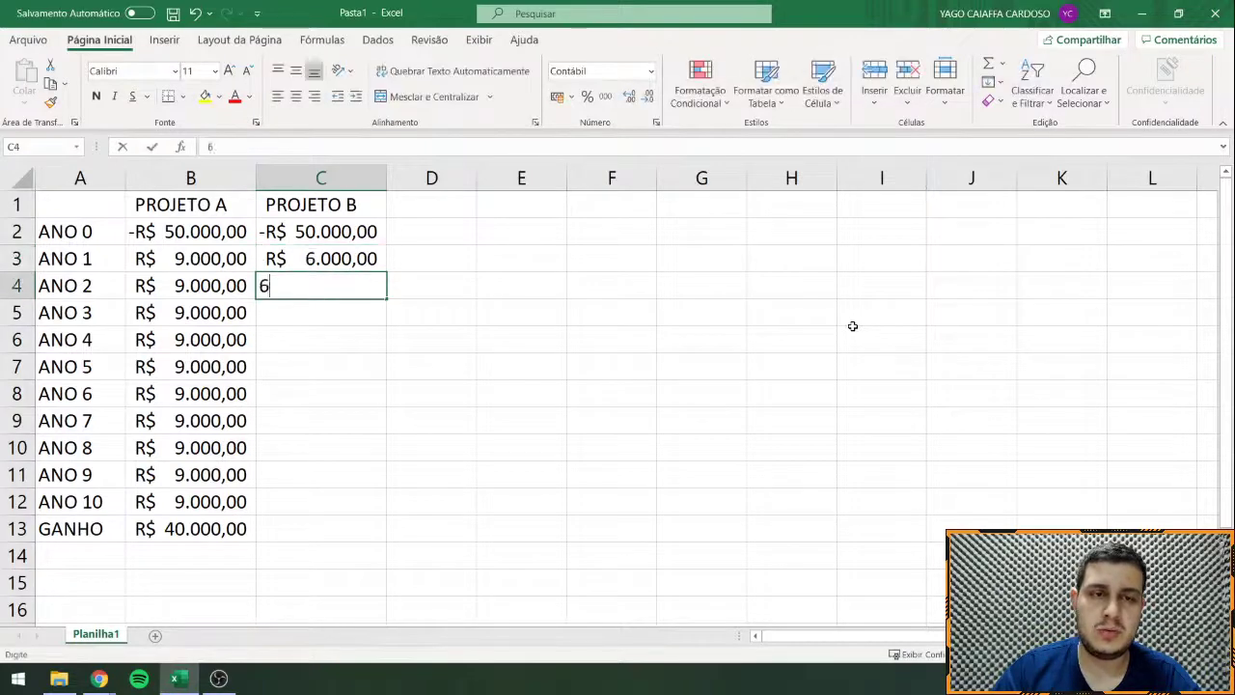
text(.000)
key(Return)
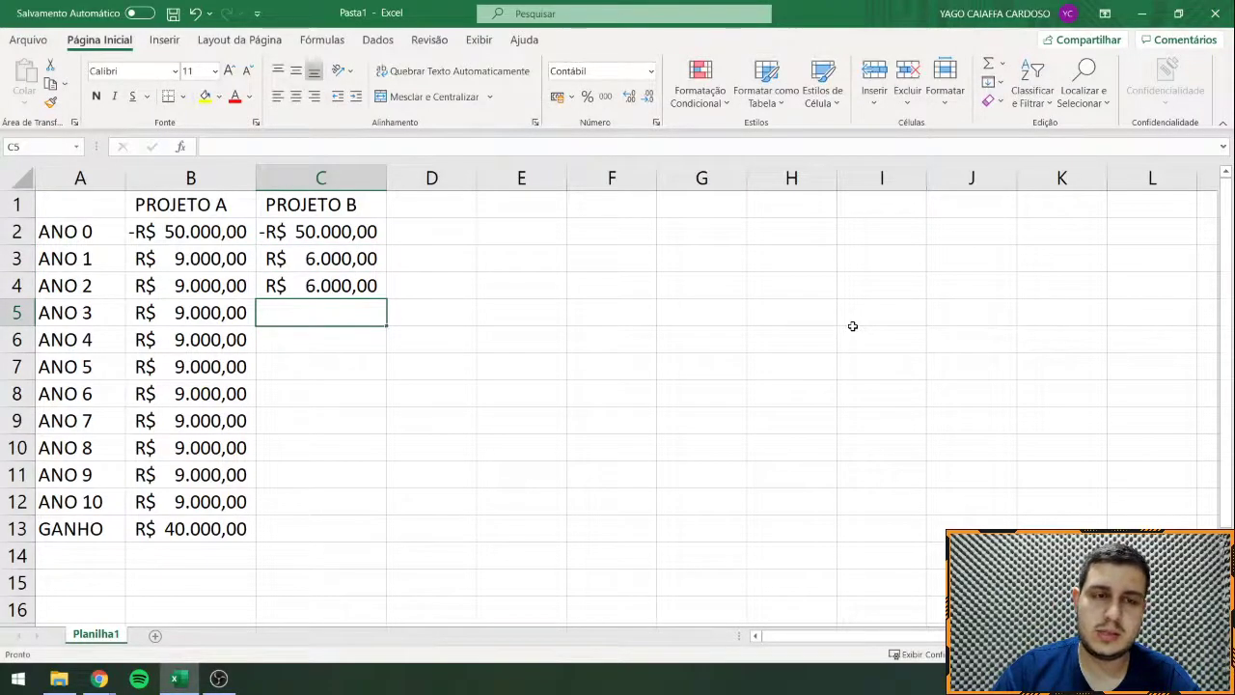
Step: Enter PROJETO B's cash flows of 7000 in C5 and C6 and 8000 in C7 and C8
text(7000)
key(Return)
text(7000)
key(Return)
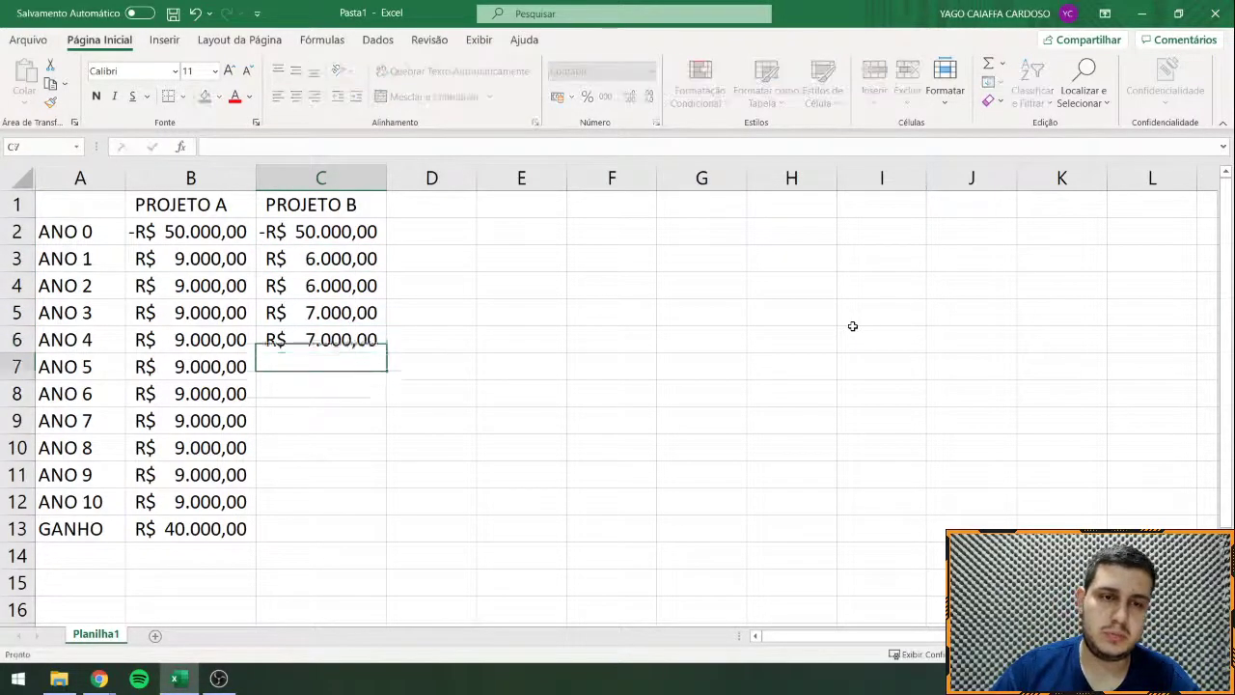
text(8000)
key(Return)
text(8000)
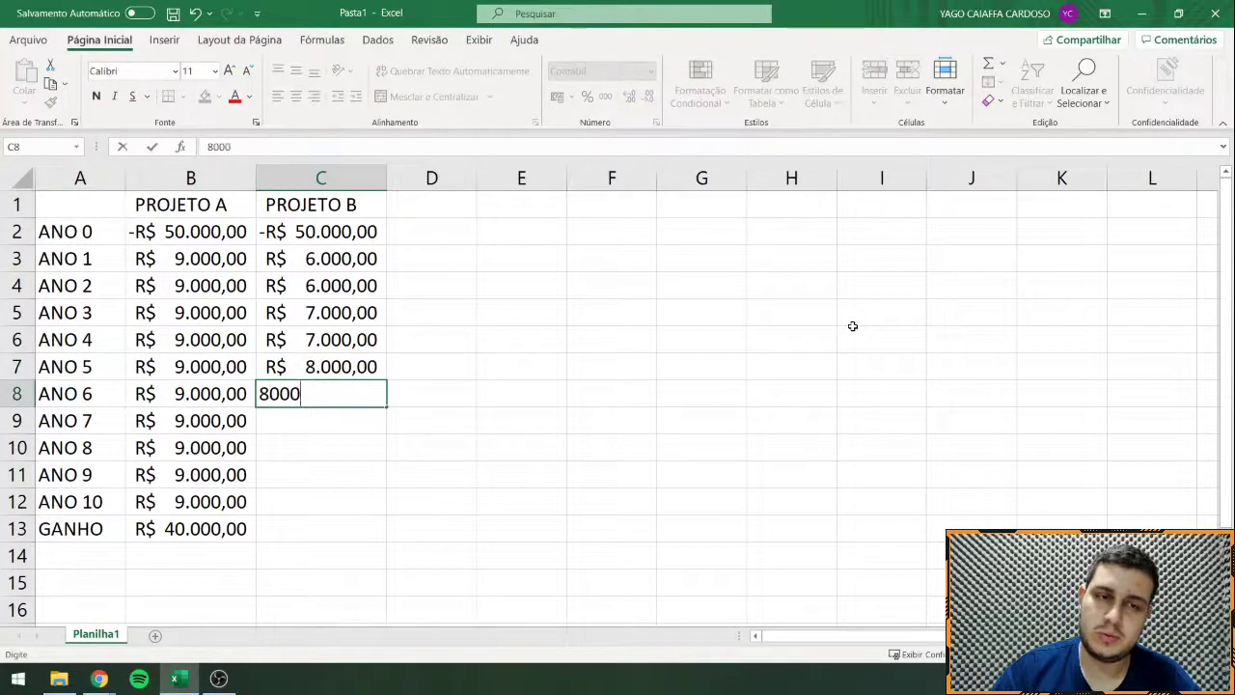
key(Return)
Step: Extend the GANHO sum formula from B13 to C13 and enter 12000 in C9:C12 for PROJETO B's ANO 7 to ANO 10
click(206, 527)
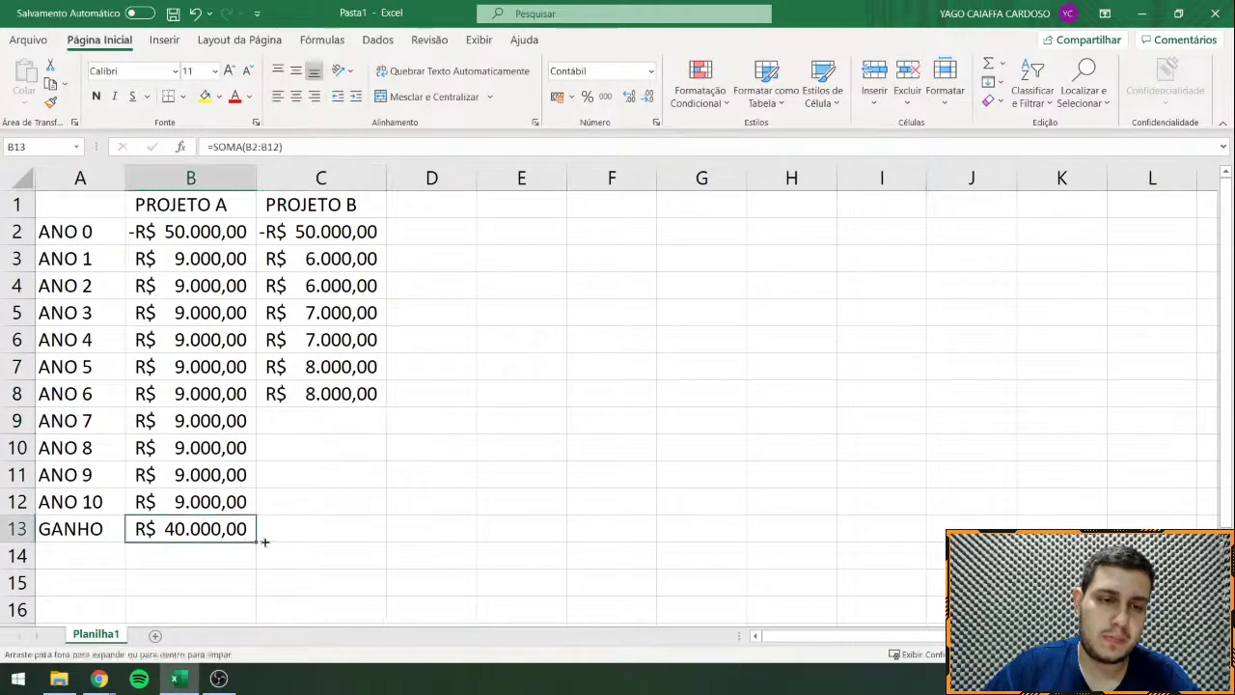
drag(264, 542, 392, 546)
click(291, 422)
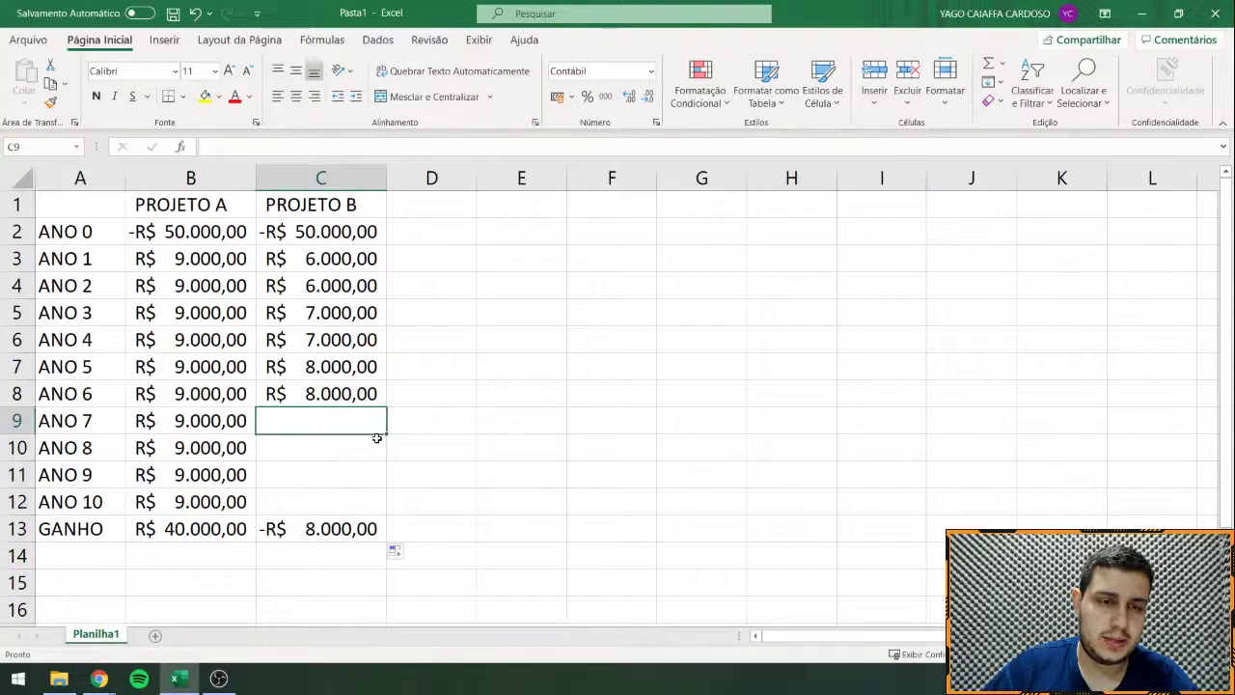
text(12000)
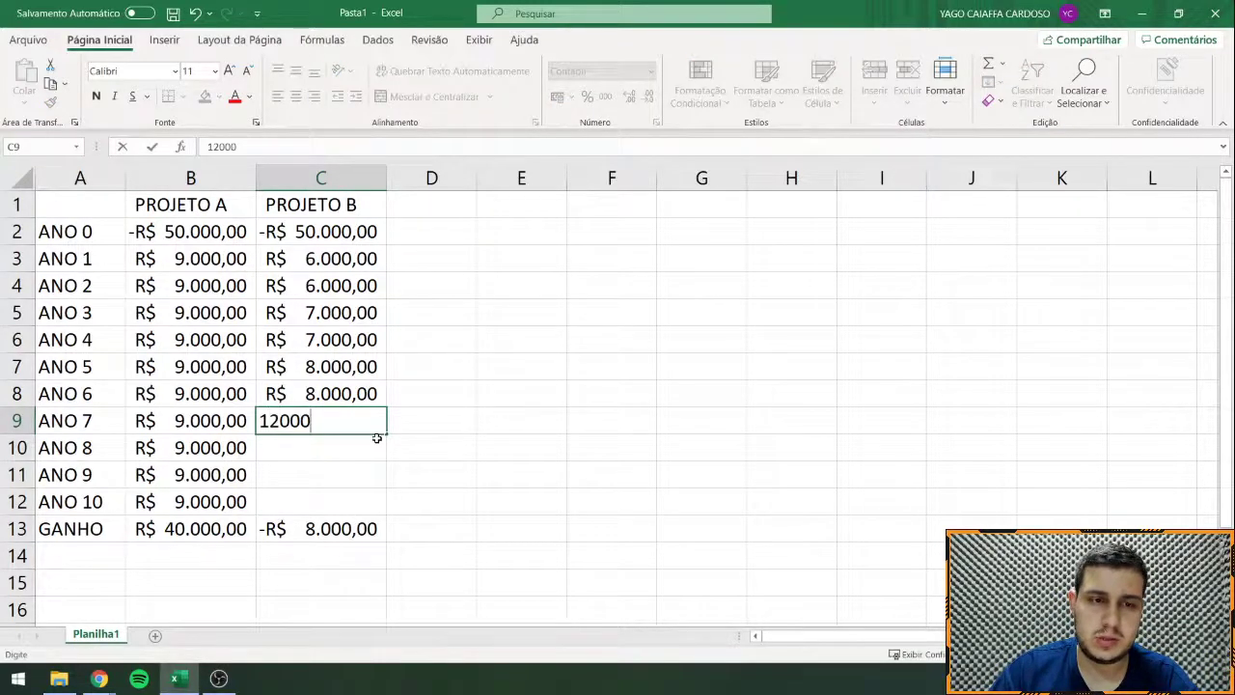
key(Return)
text(12000)
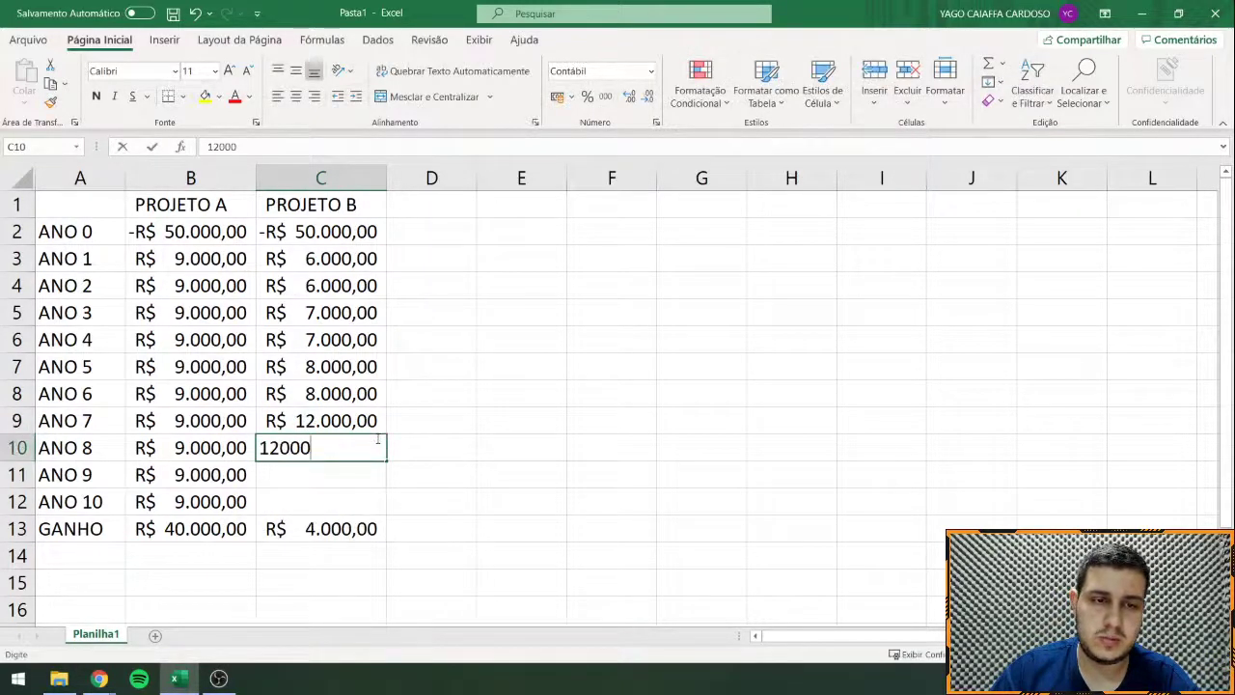
key(Return)
text(12.000)
key(Return)
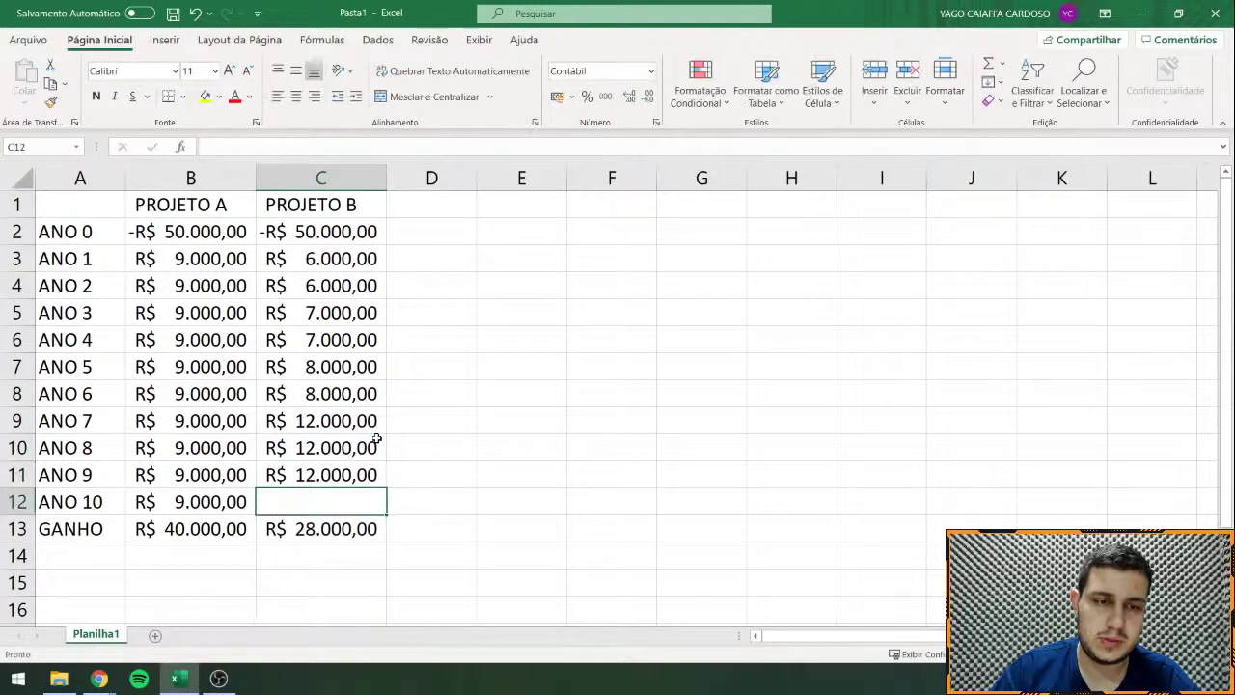
text(12000)
key(Return)
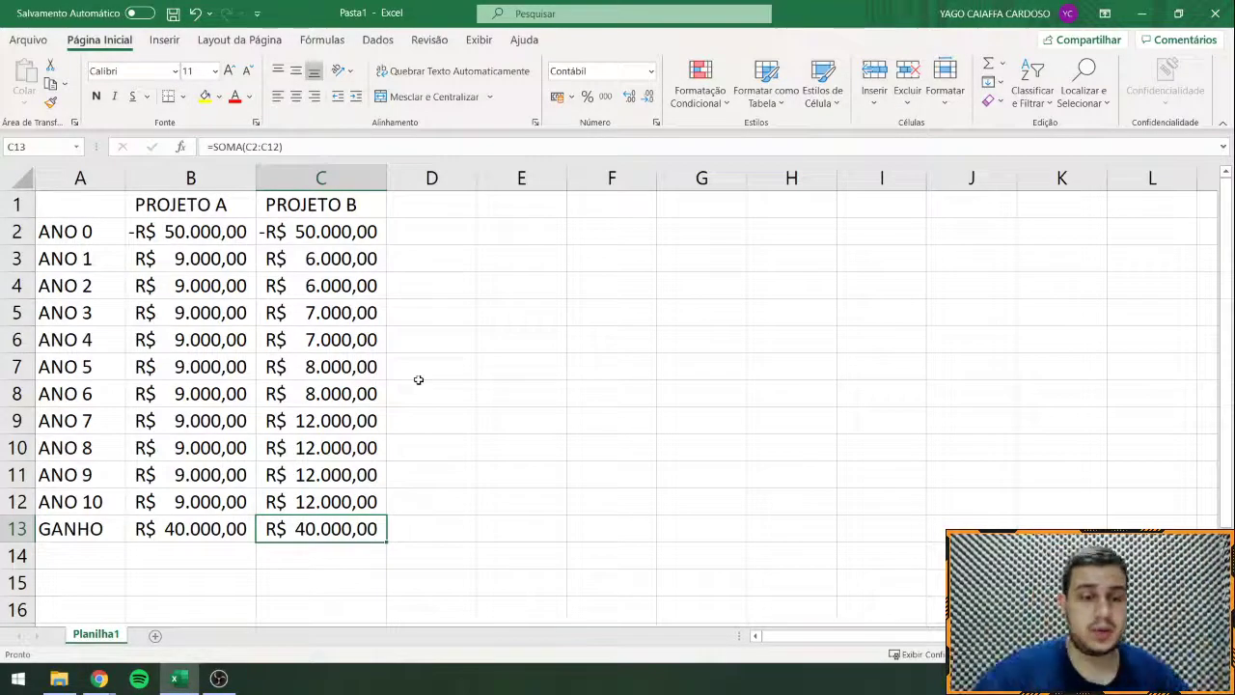
Step: Enter the heading PAYBACK SIMPLES in cell F1
click(602, 198)
text(PAYVAC)
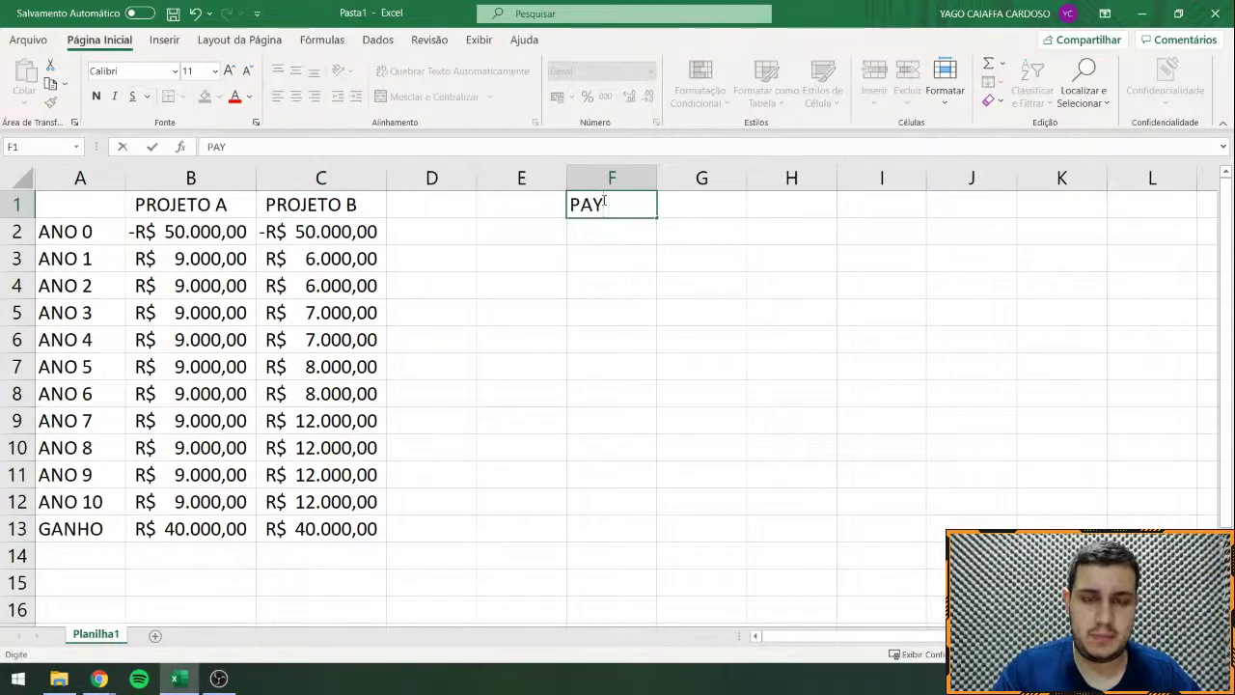
key(BackSpace)
key(BackSpace)
key(BackSpace)
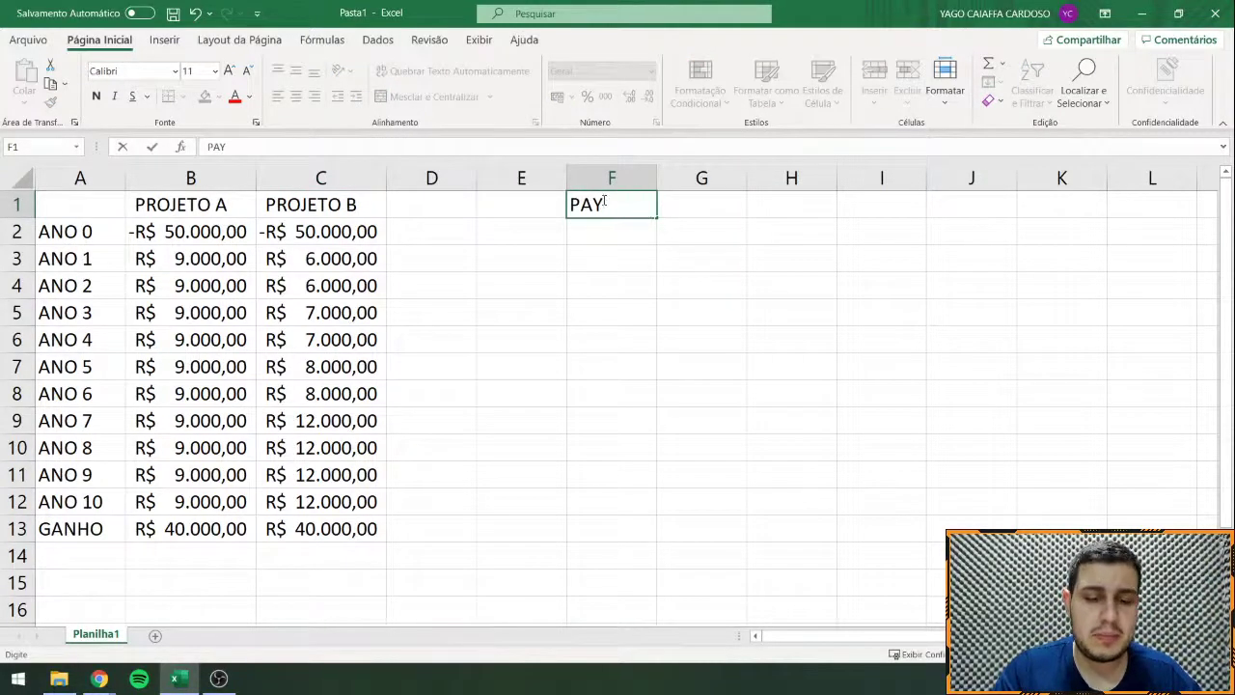
text(BACK)
key(Return)
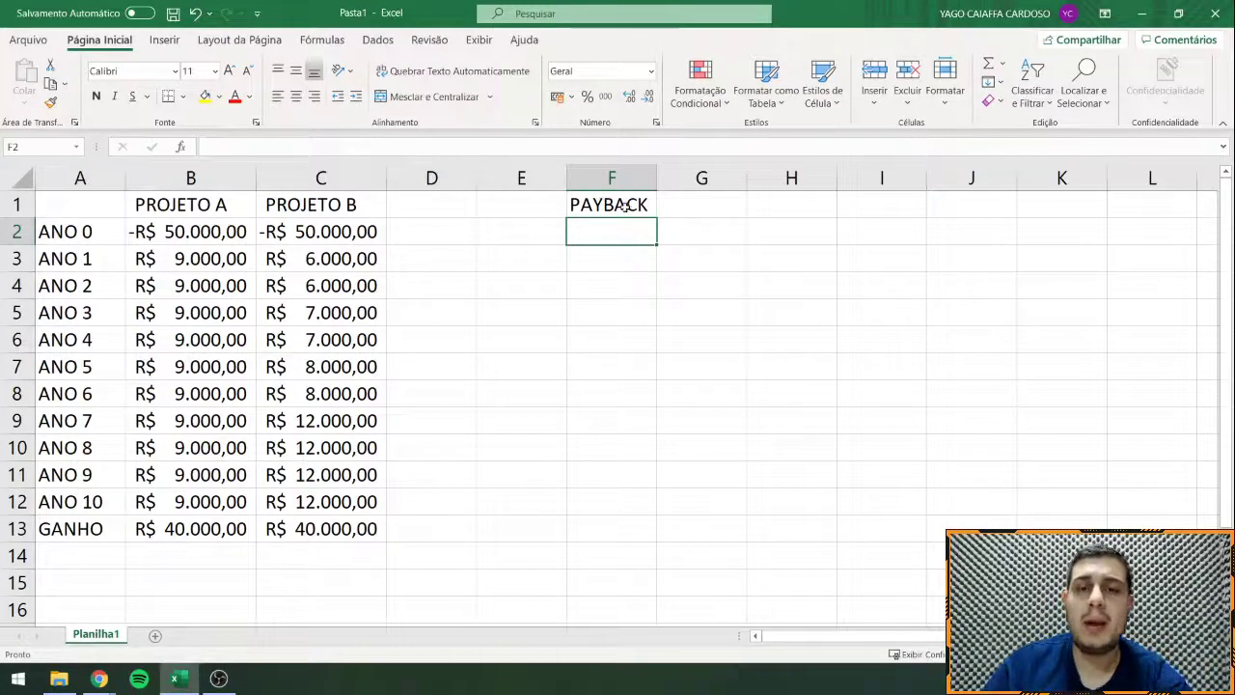
click(626, 204)
double_click(652, 203)
text(SIMPLES)
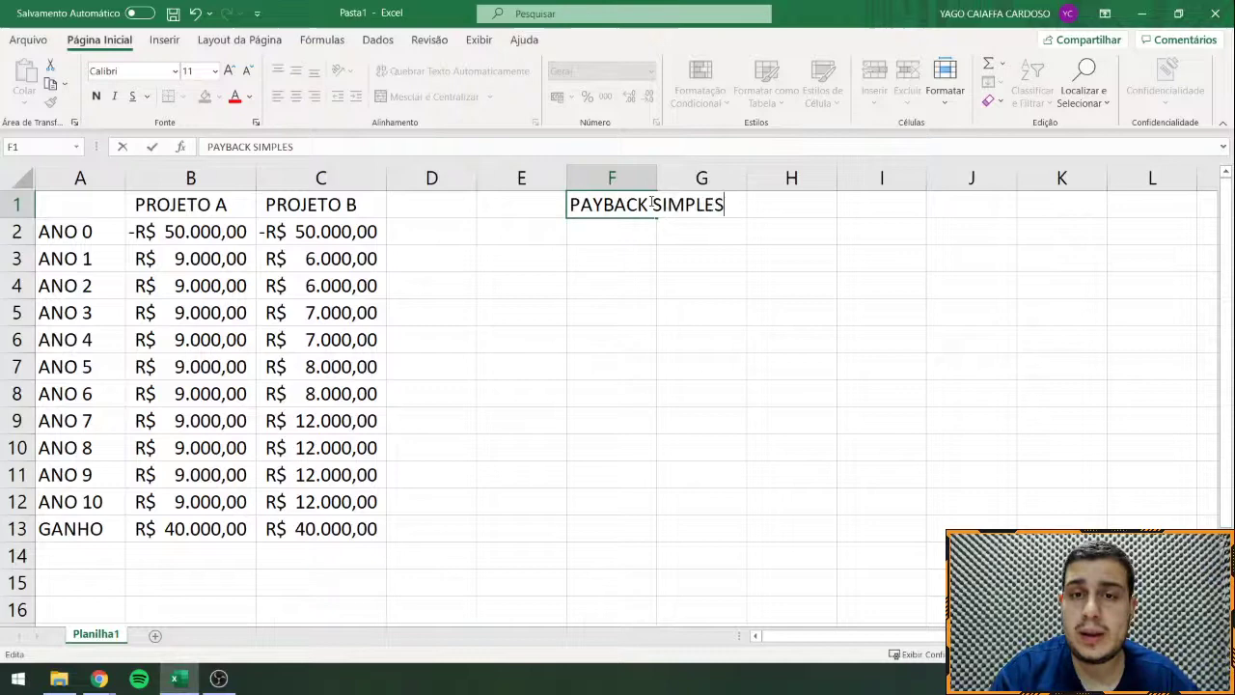
key(Return)
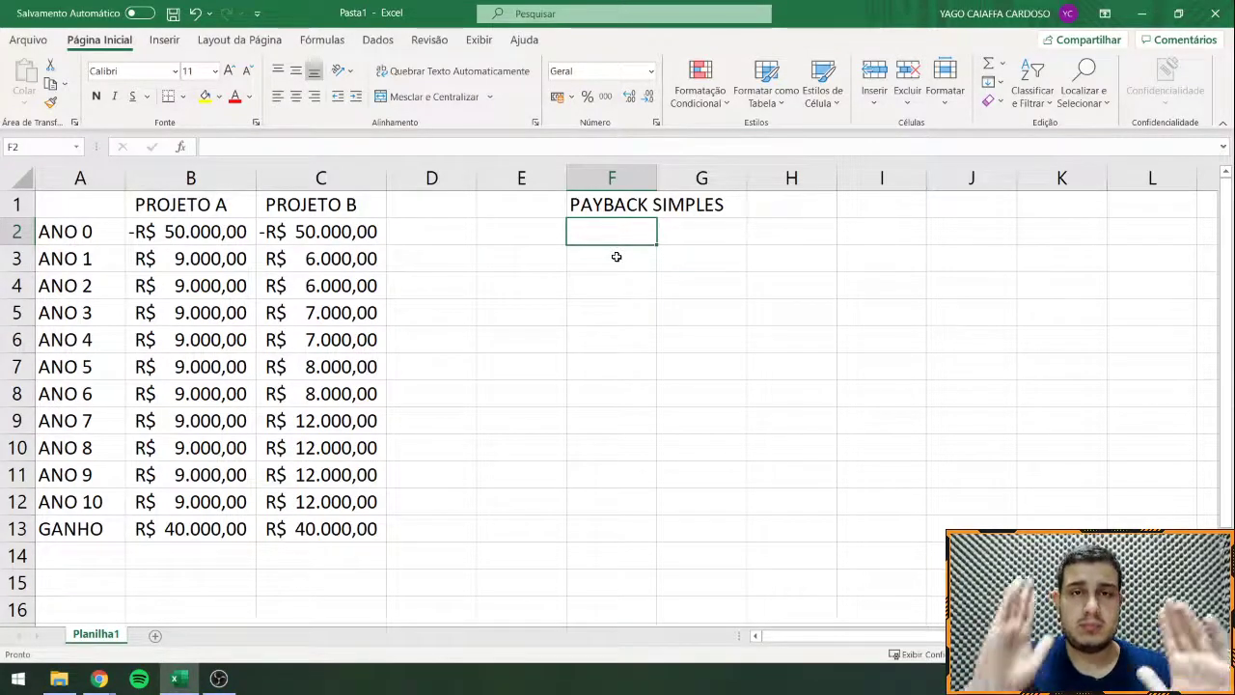
Step: Enter the column header ANO in F2 beneath the payback heading
text(ANO)
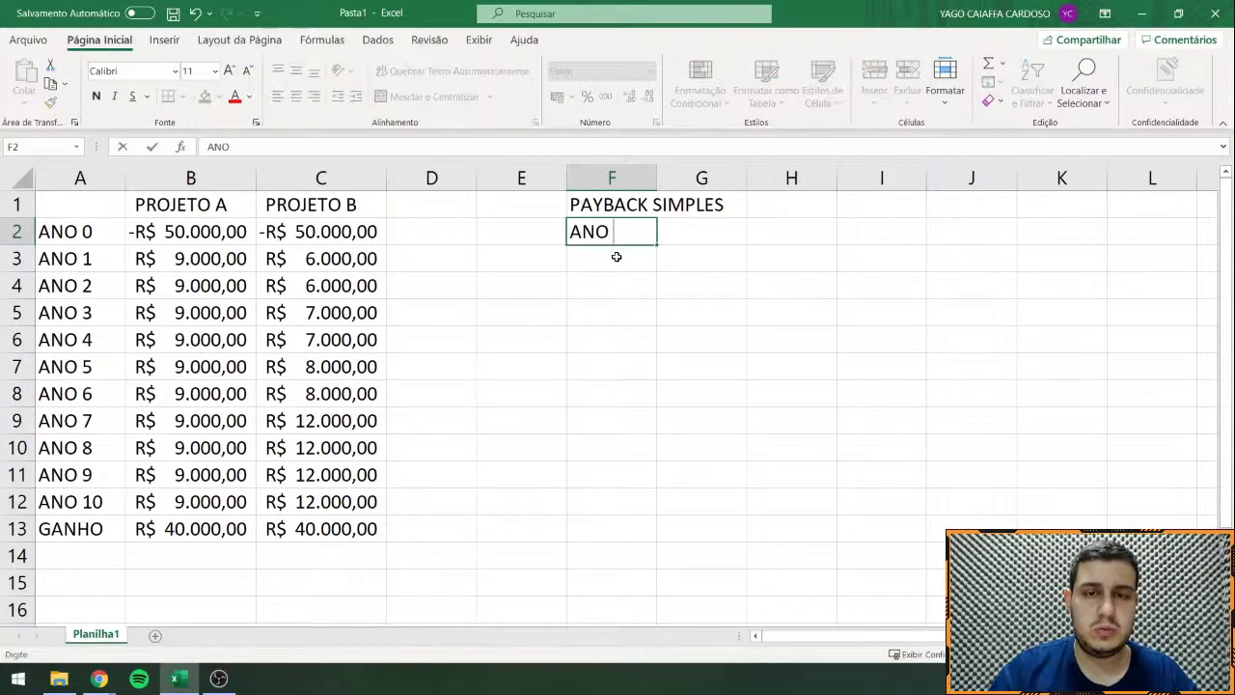
text( 0)
key(Return)
key(Up)
key(Right)
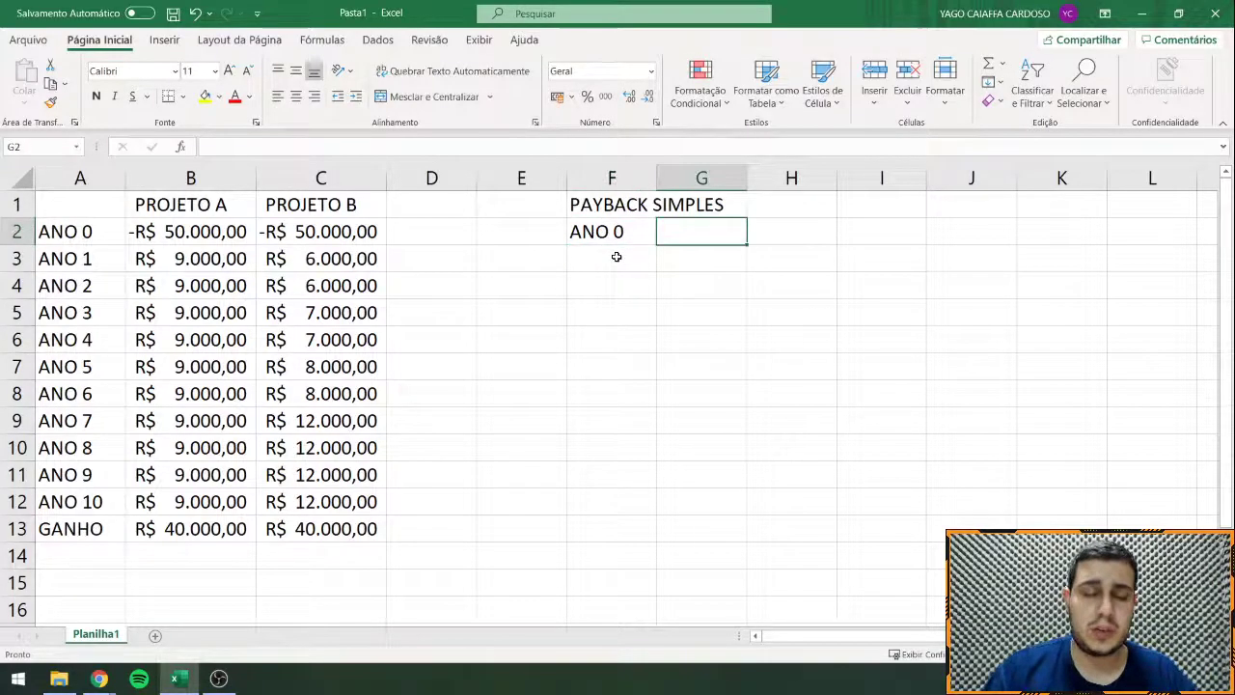
key(Left)
key(F2)
key(BackSpace)
key(BackSpace)
key(Tab)
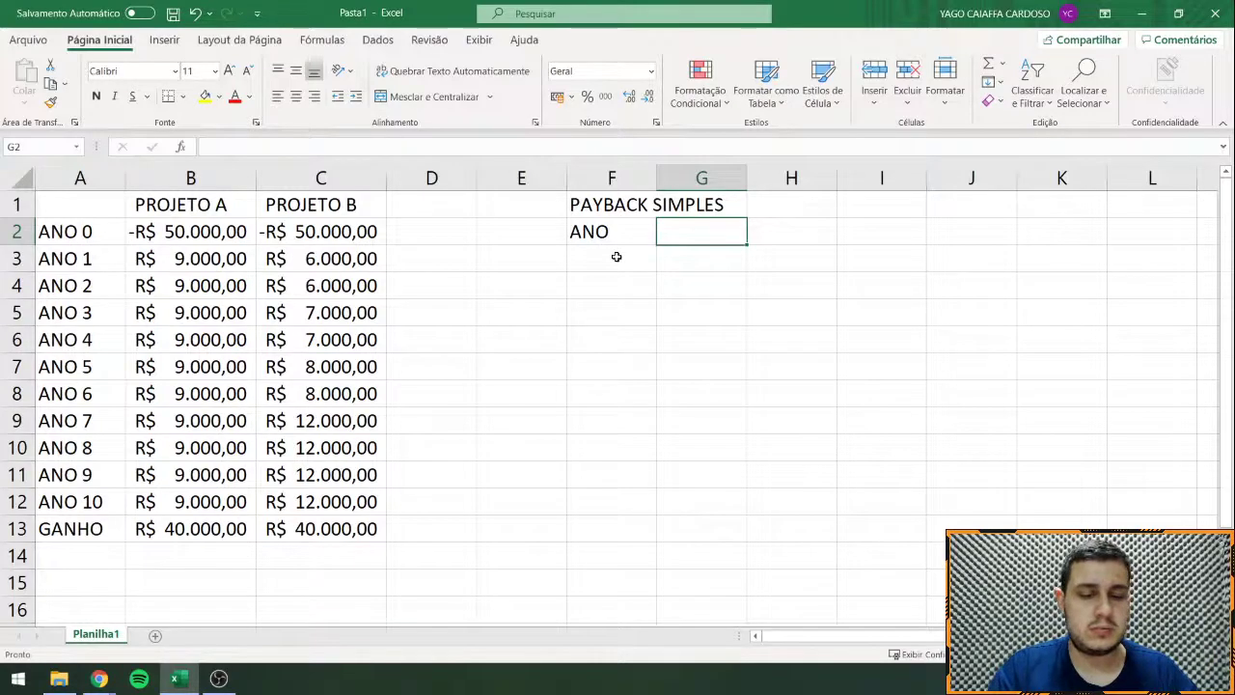
Step: Enter the column headers VALOR in G2 and SALDO in H2 beside ANO
text(VA)
key(BackSpace)
key(BackSpace)
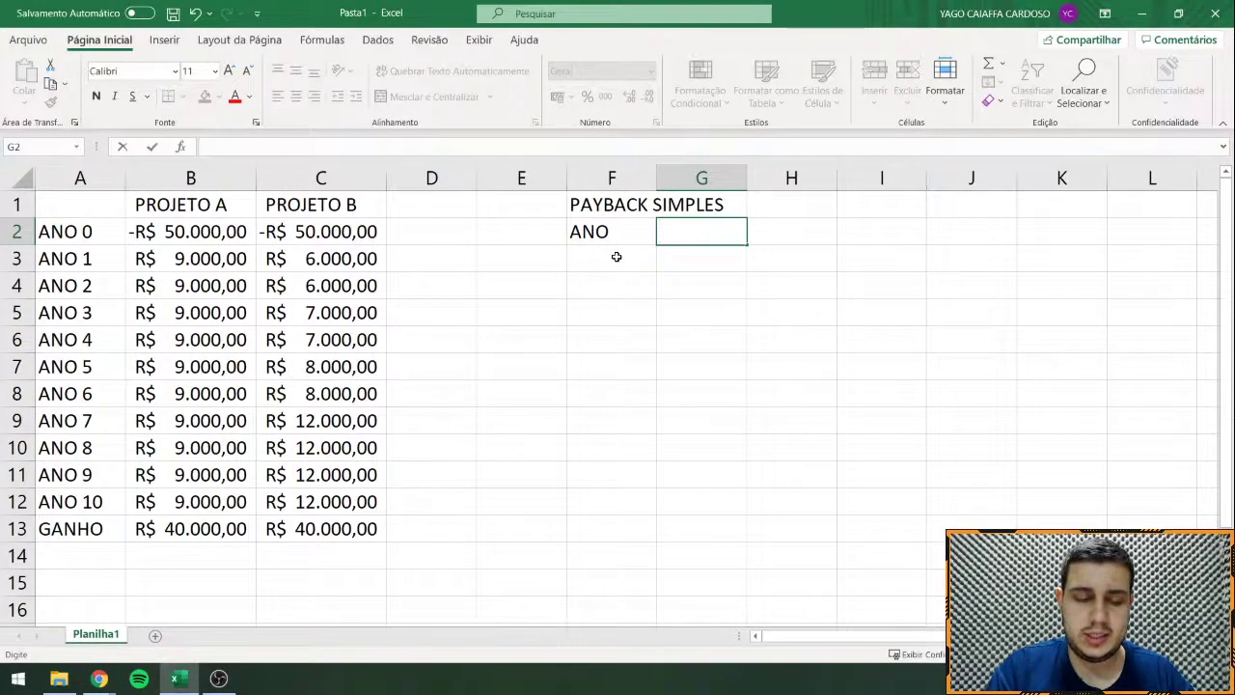
text(VALRO)
key(Tab)
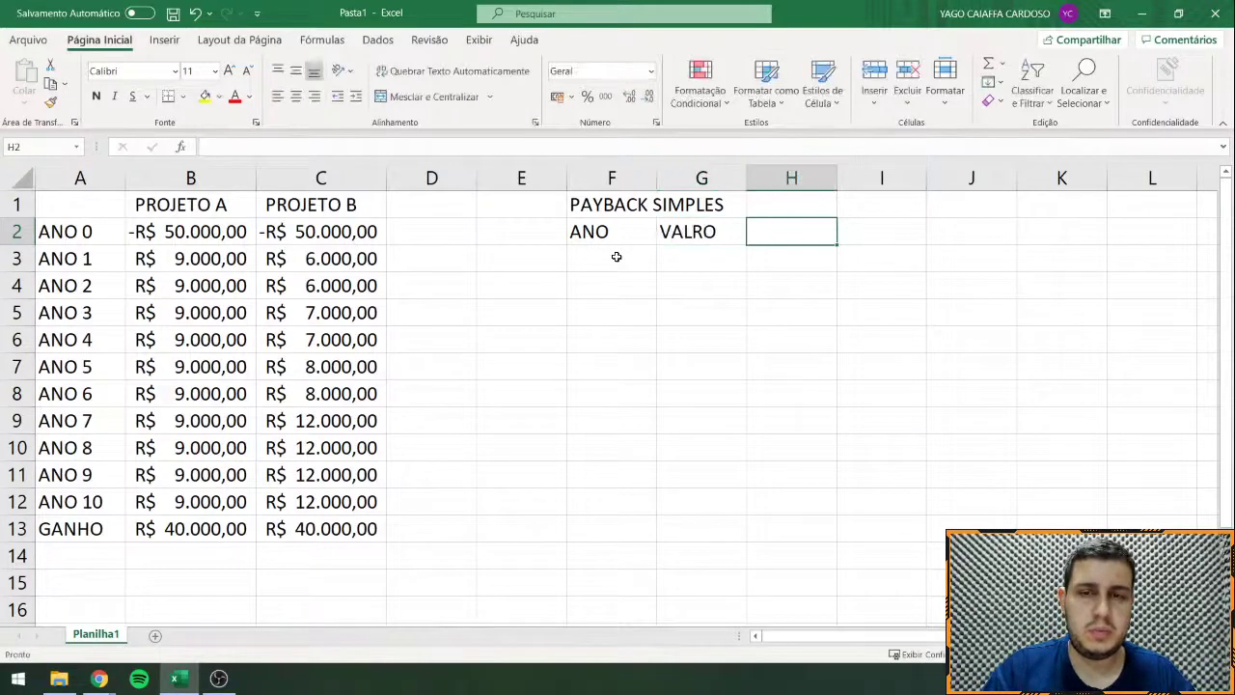
key(Left)
text(VALOR)
key(Tab)
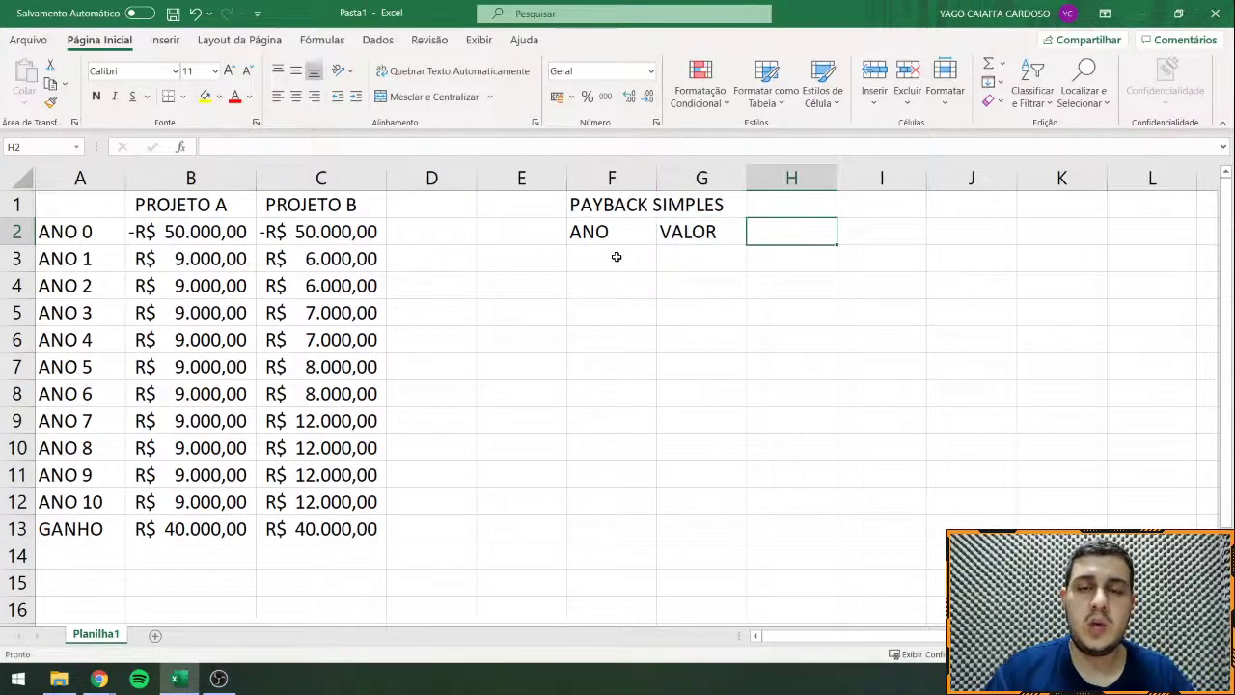
text(SALDO)
key(Return)
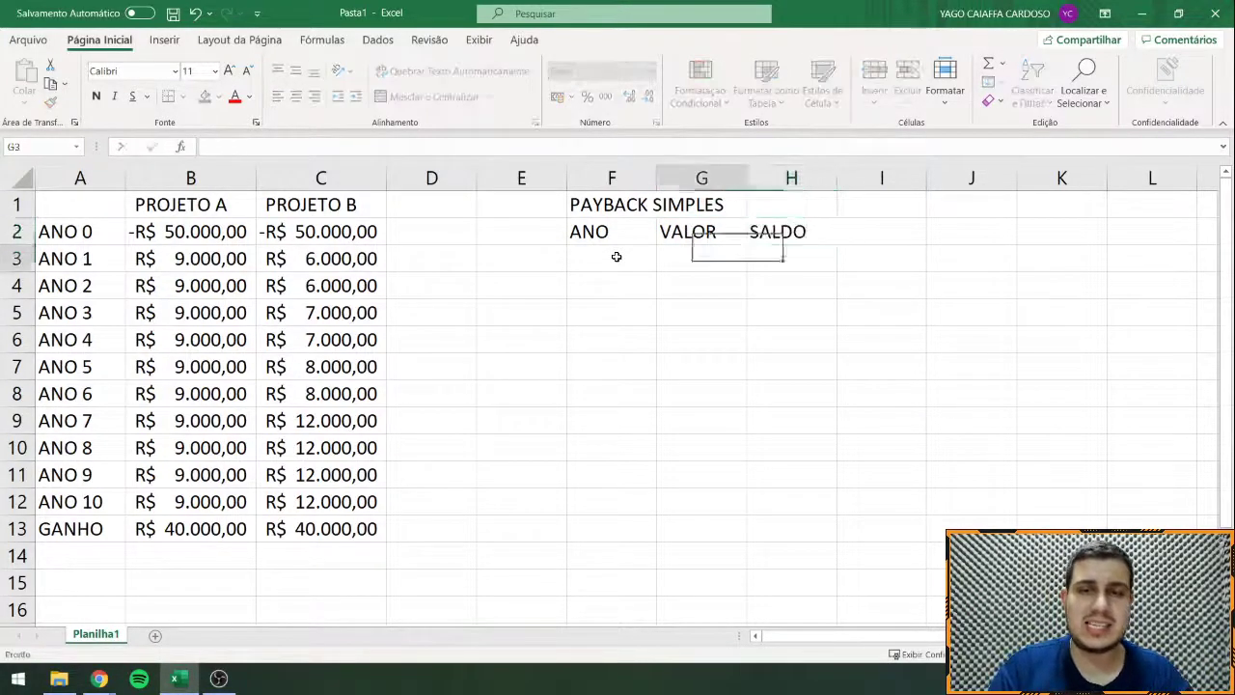
Step: Merge and center the PAYBACK SIMPLES heading across F1:H1
drag(585, 212, 769, 198)
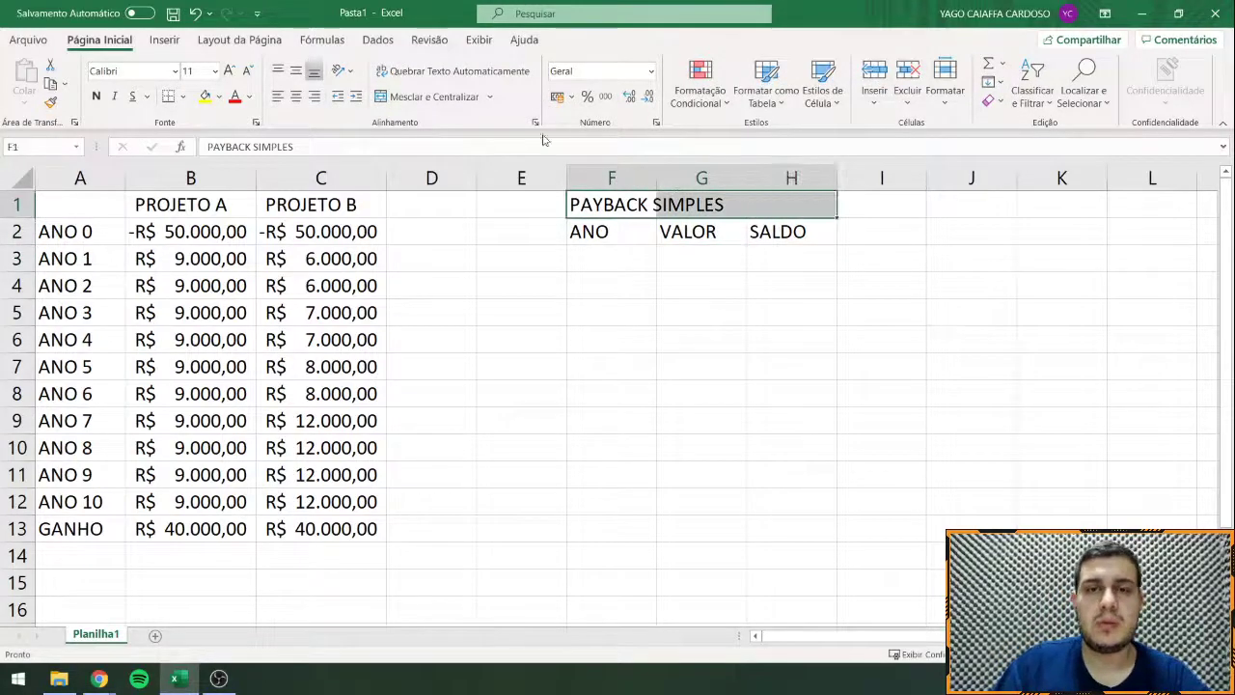
click(429, 97)
click(627, 260)
click(640, 231)
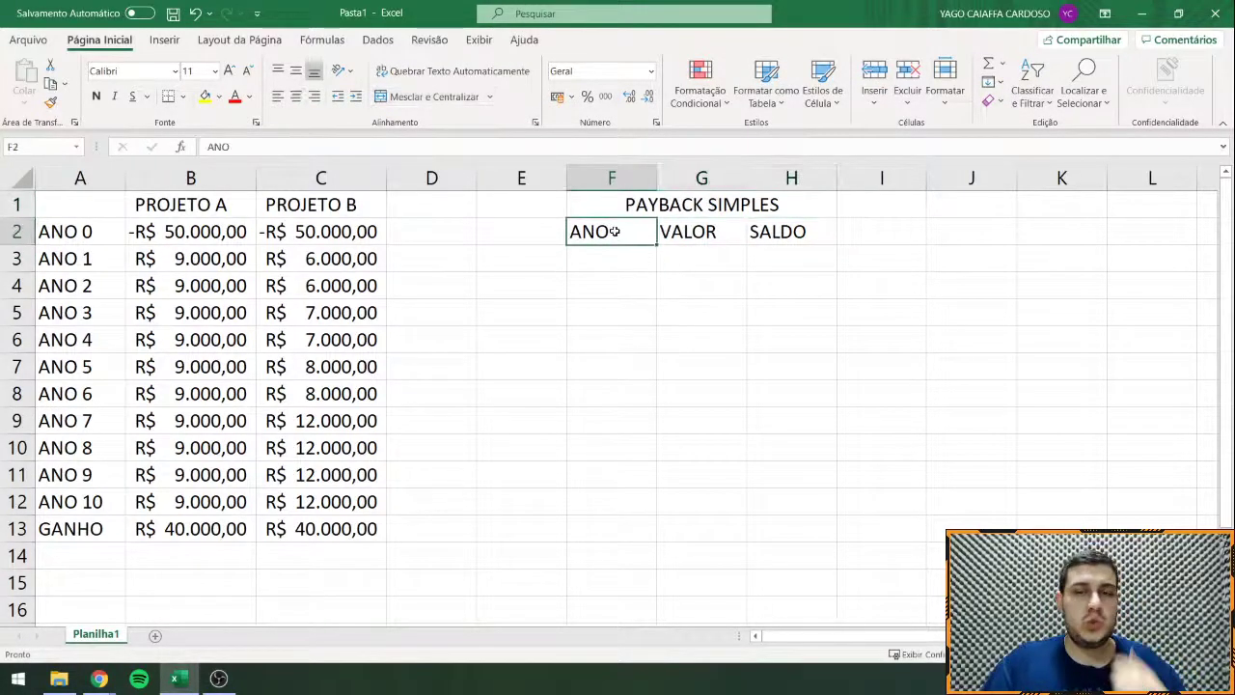
Step: Fill the ANO column with ANO 0 through ANO 10 in F3:F13, clearing the extra entry in F14
click(614, 260)
text(ANO 0)
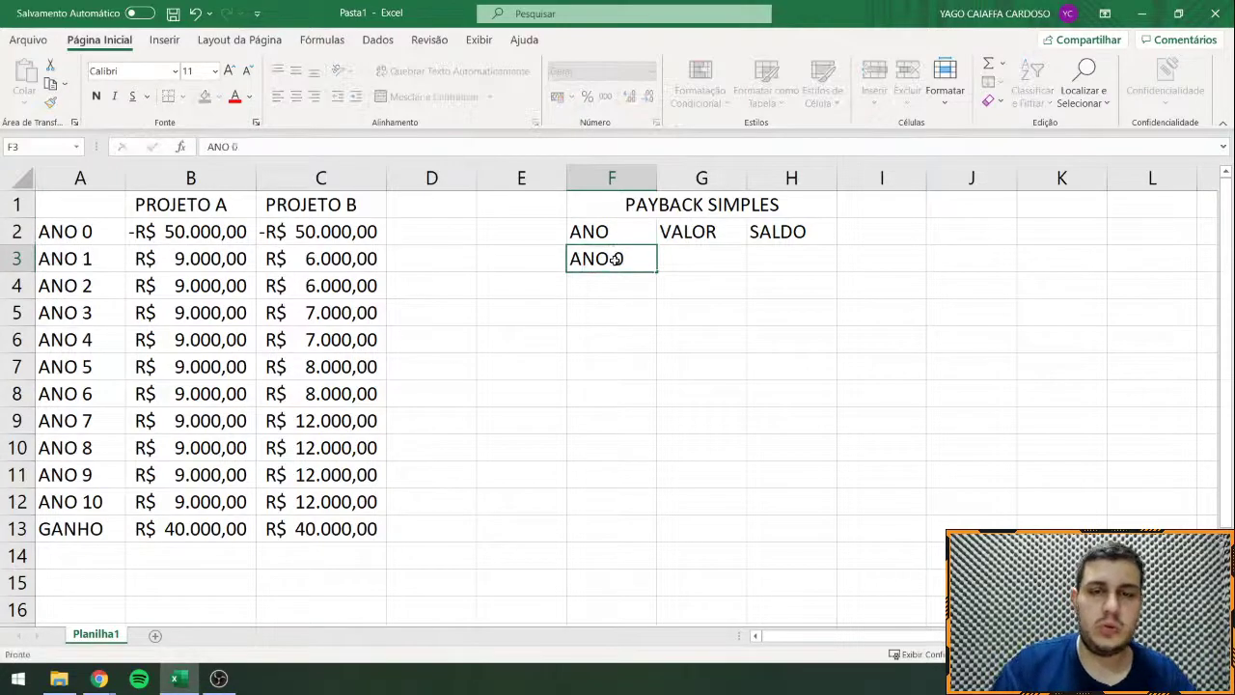
key(Return)
click(616, 259)
drag(655, 272, 652, 566)
click(622, 557)
key(Delete)
Step: Center the ANO, VALOR and SALDO headers in F2:H2
drag(603, 259, 782, 232)
ctrl+click(615, 231)
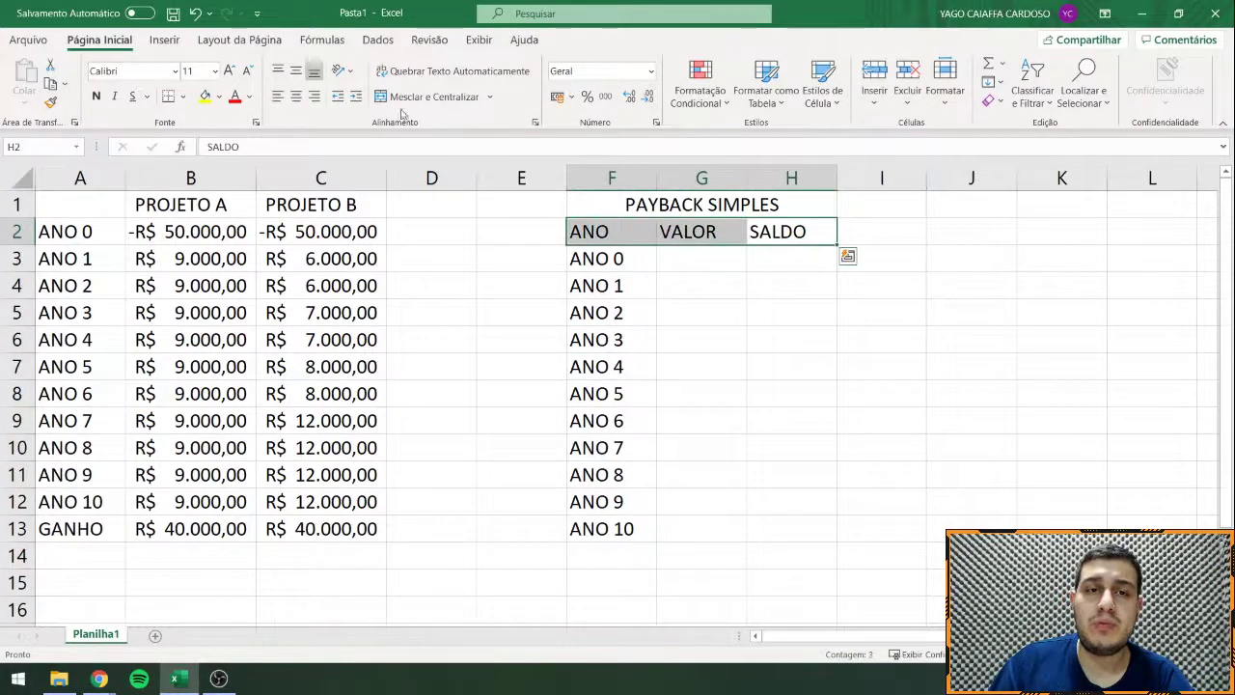
click(296, 97)
click(781, 249)
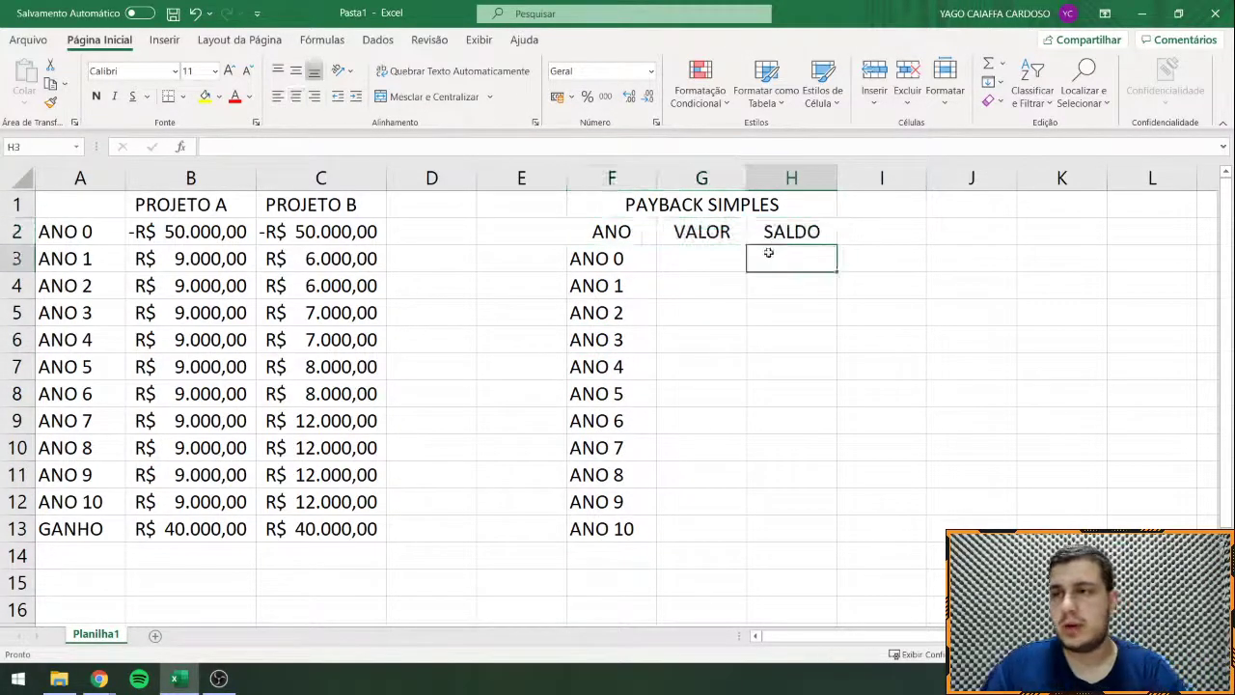
Step: Enter -50000 as the ANO 0 VALOR in G3 and apply the R$ accounting format to G3:H13
click(688, 256)
text(-50000)
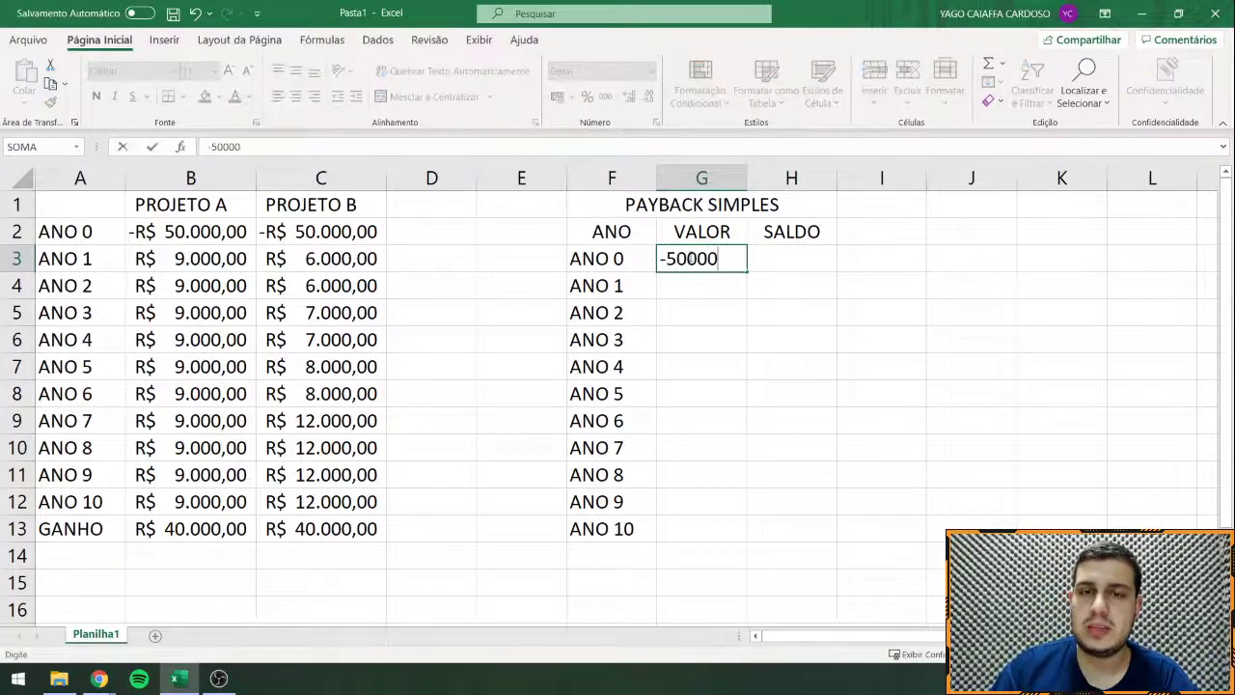
key(Return)
drag(689, 257, 786, 525)
click(557, 97)
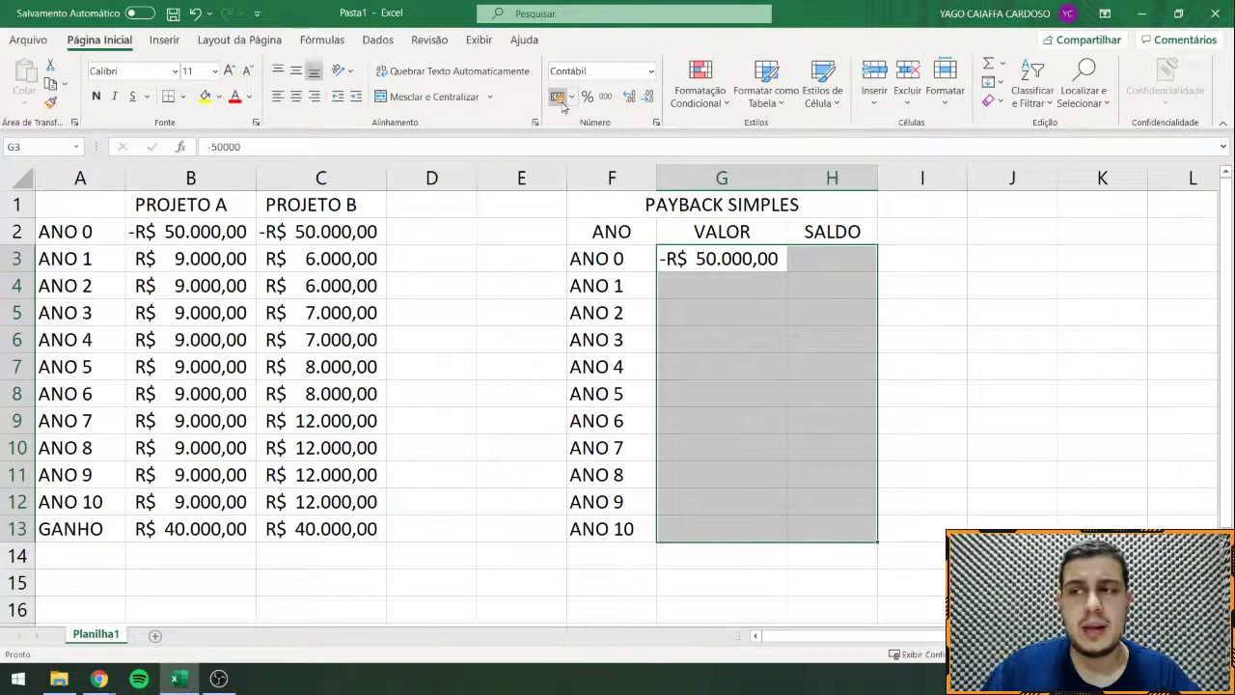
Step: Fill the VALOR column with 9000 for ANO 1 through ANO 10 in G4:G13
click(680, 290)
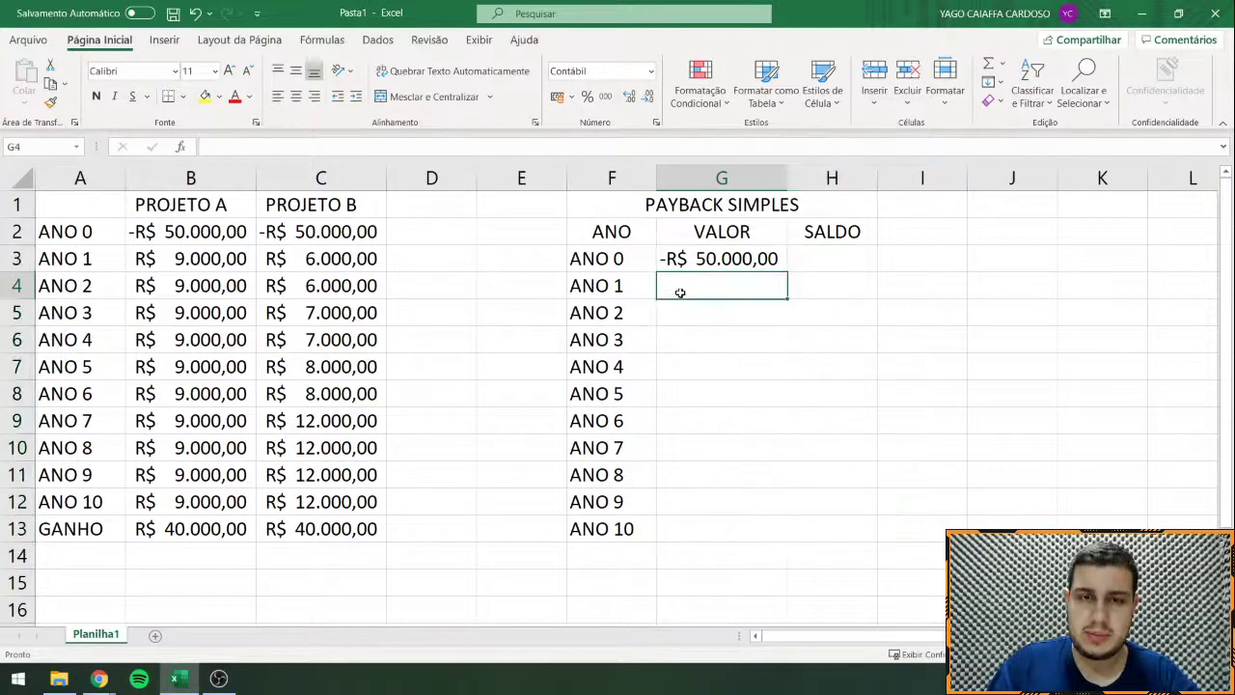
text(9000)
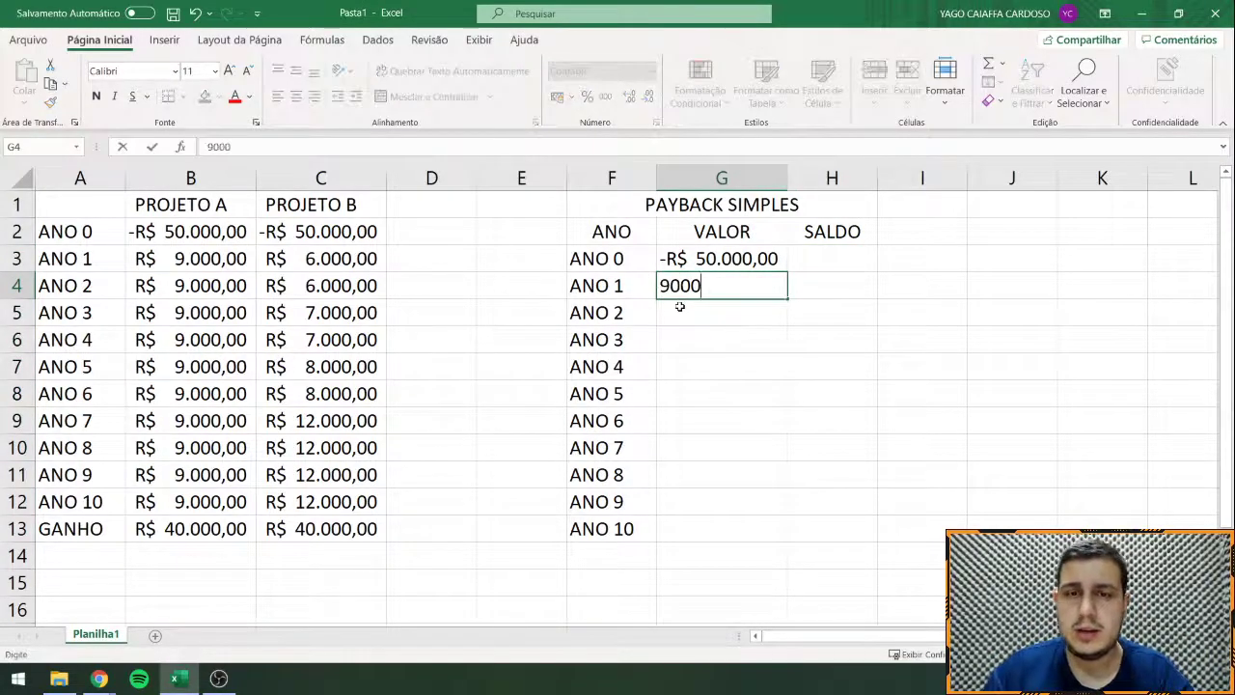
key(Return)
text(9000)
key(Return)
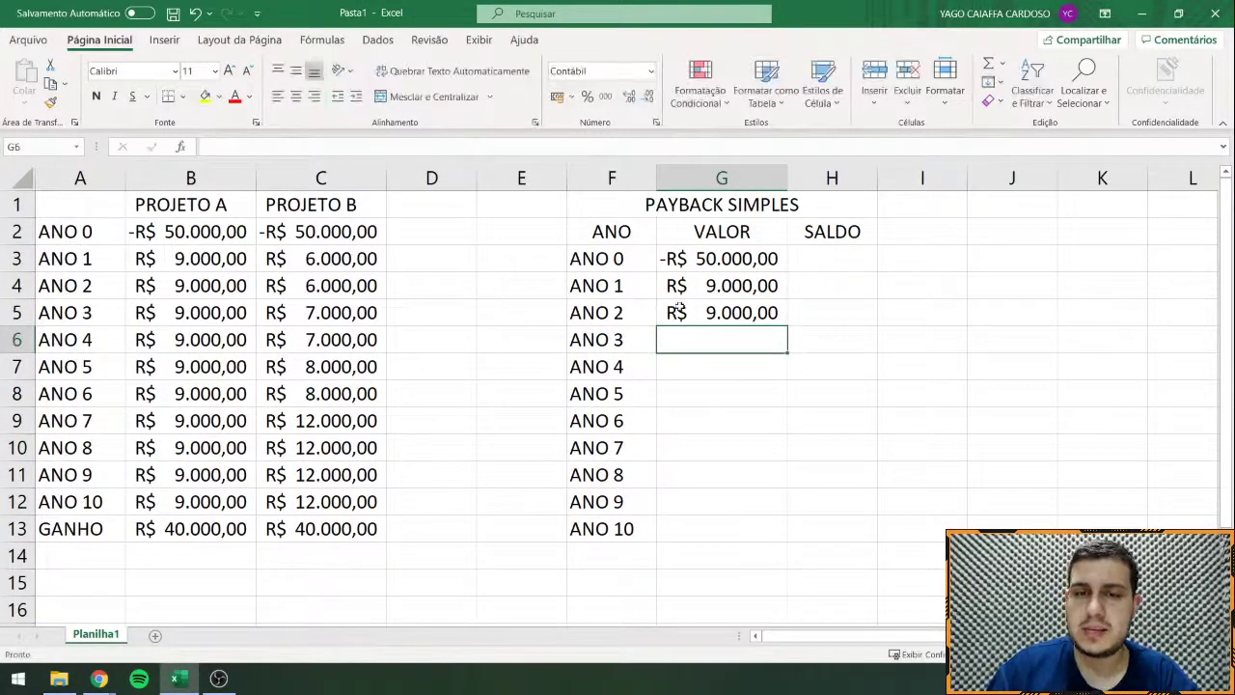
drag(707, 288, 786, 529)
click(852, 387)
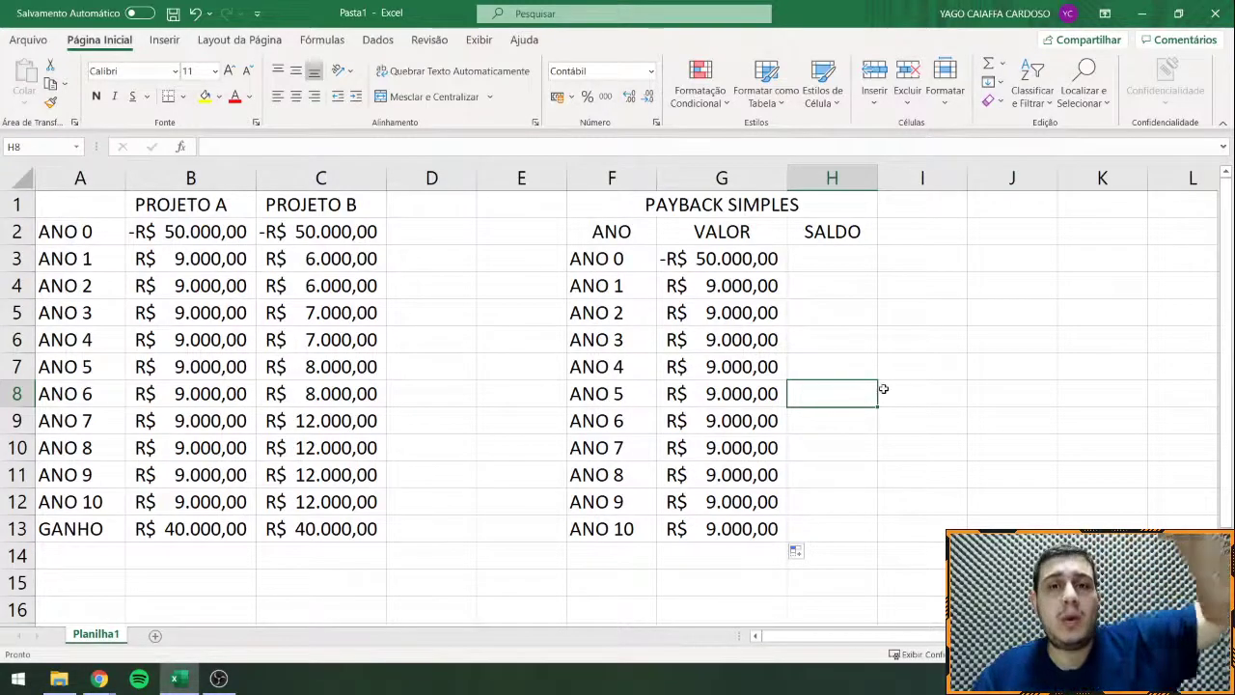
Step: Set the ANO 0 SALDO in H3 to reference the ANO 0 VALOR with =G3
click(829, 264)
text(=)
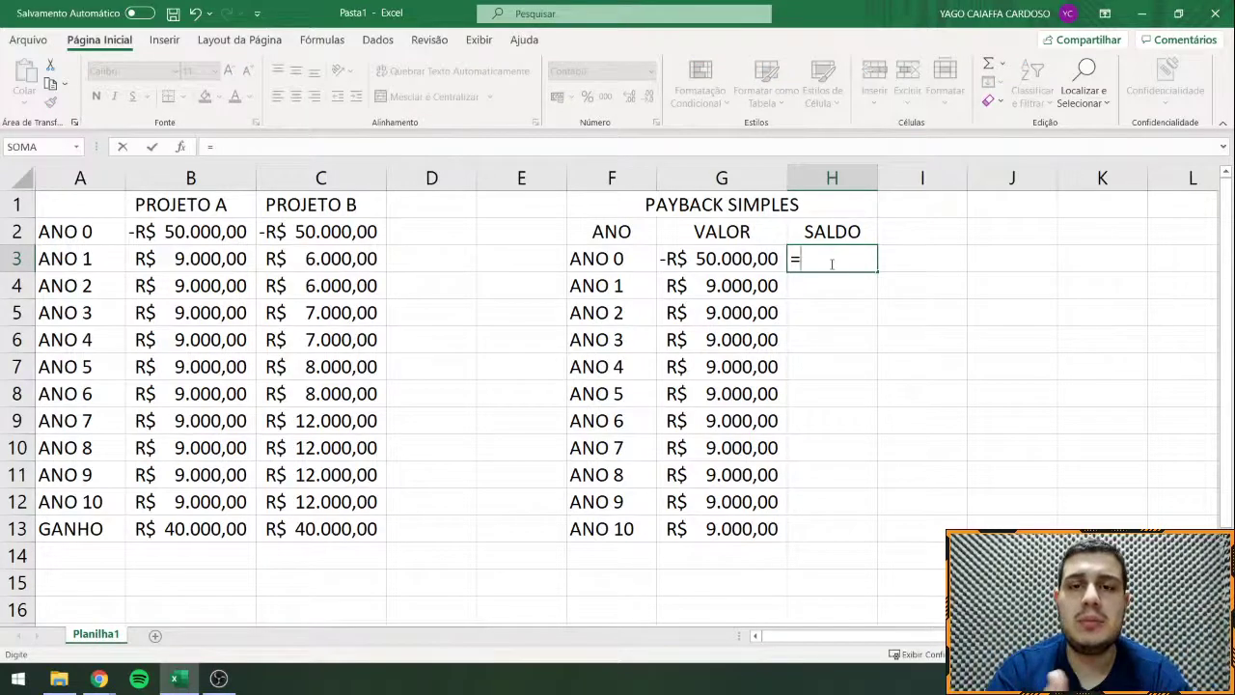
click(749, 260)
key(Return)
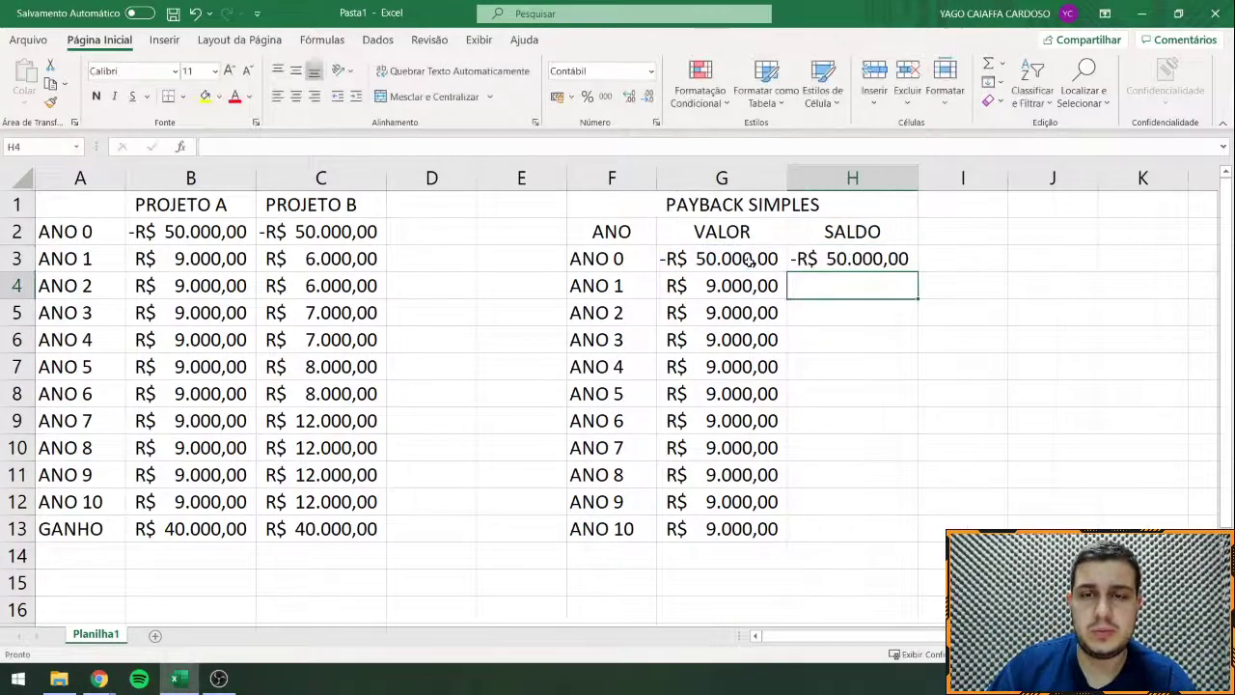
Step: Enter the running balance formula =H3+G4 in H4 for the ANO 1 SALDO
text(=)
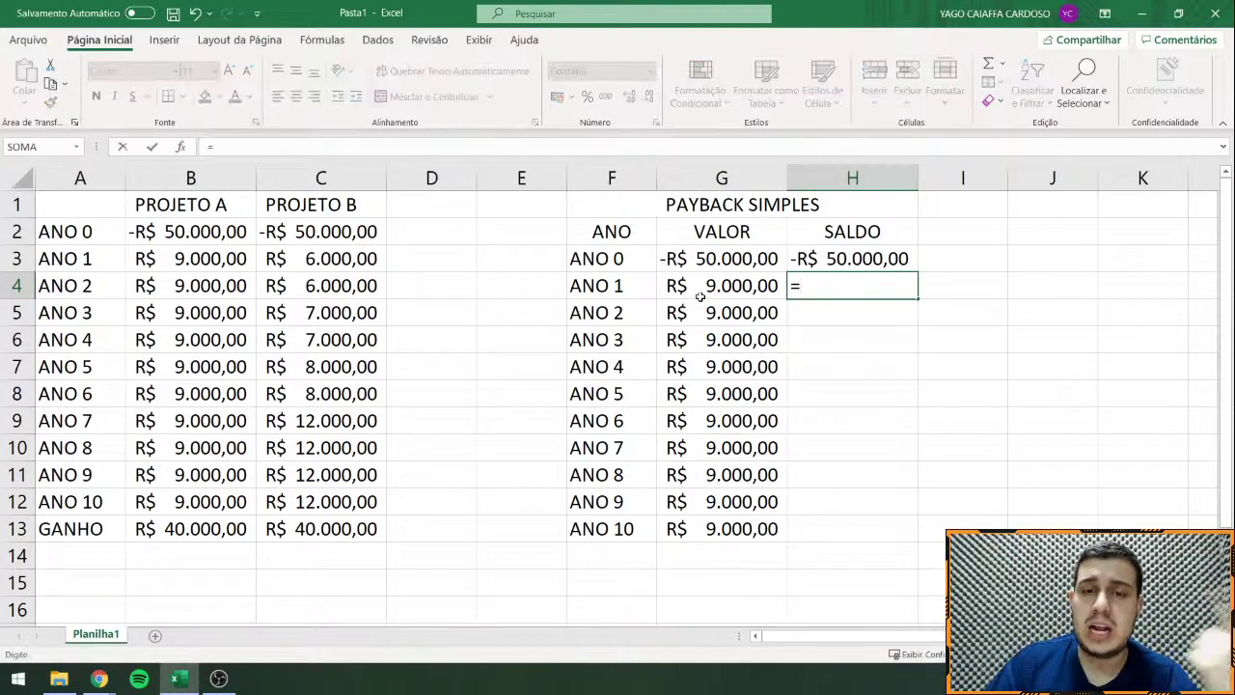
click(703, 299)
click(825, 261)
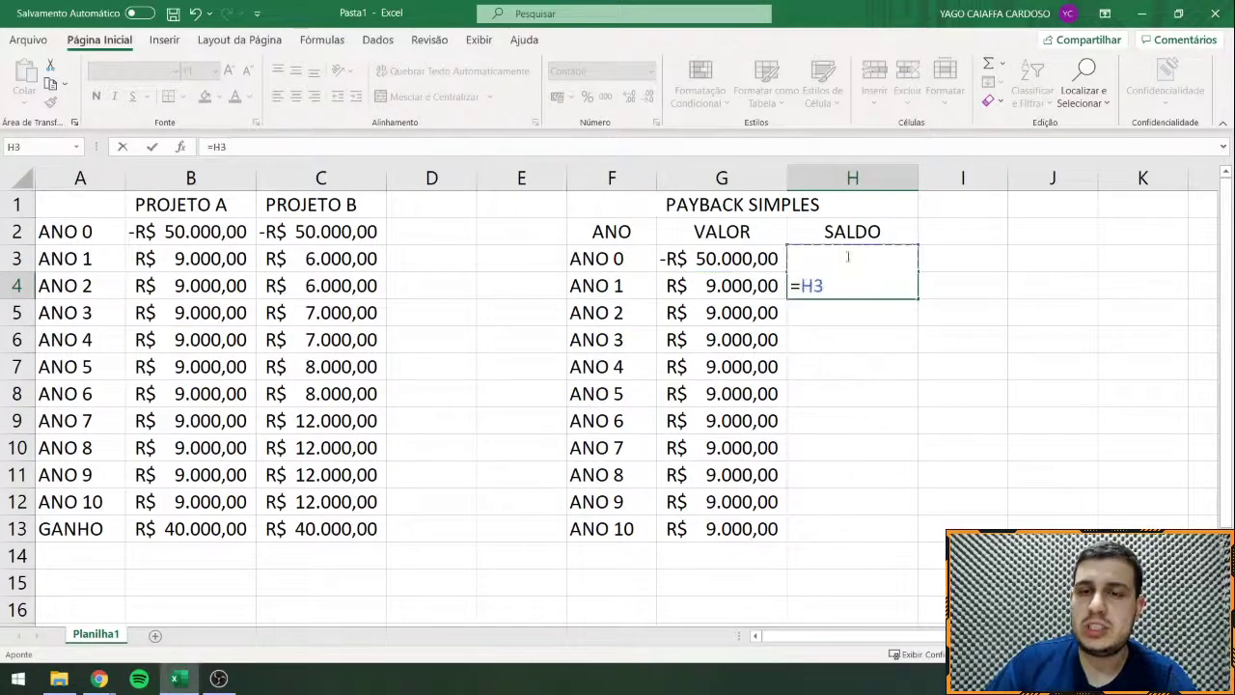
text(+)
click(733, 289)
key(Return)
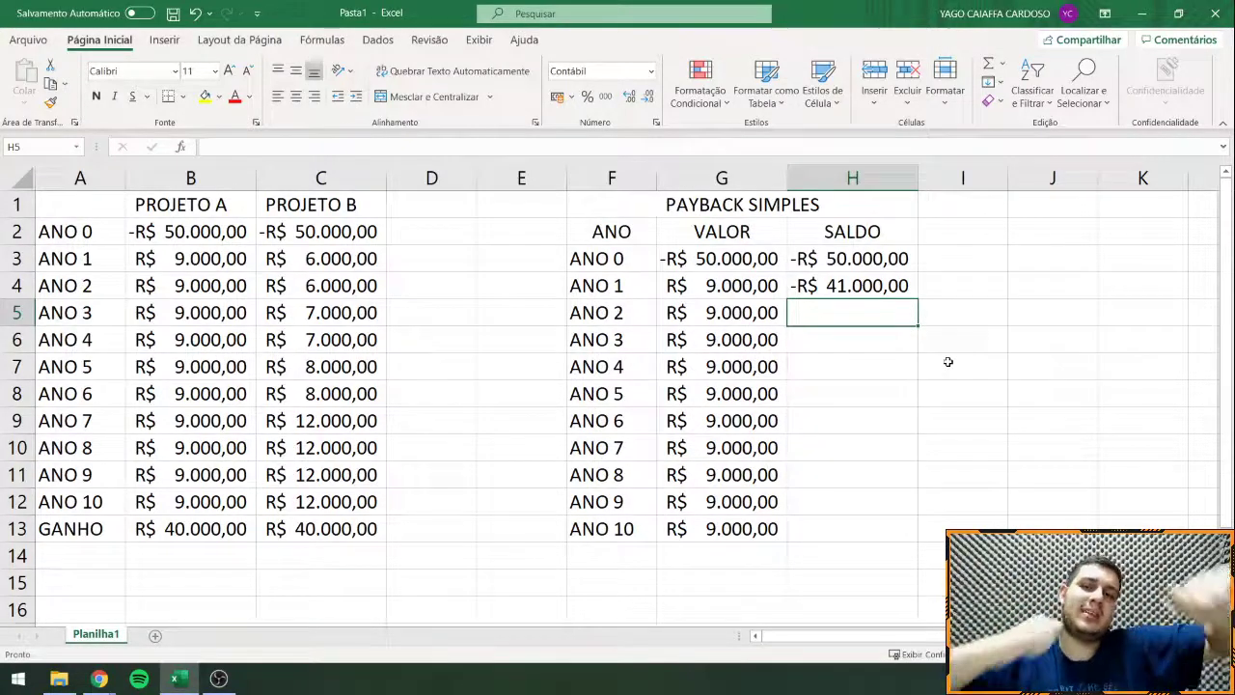
Step: Extend the running balance formula from H4 down through ANO 6 in H9
click(872, 286)
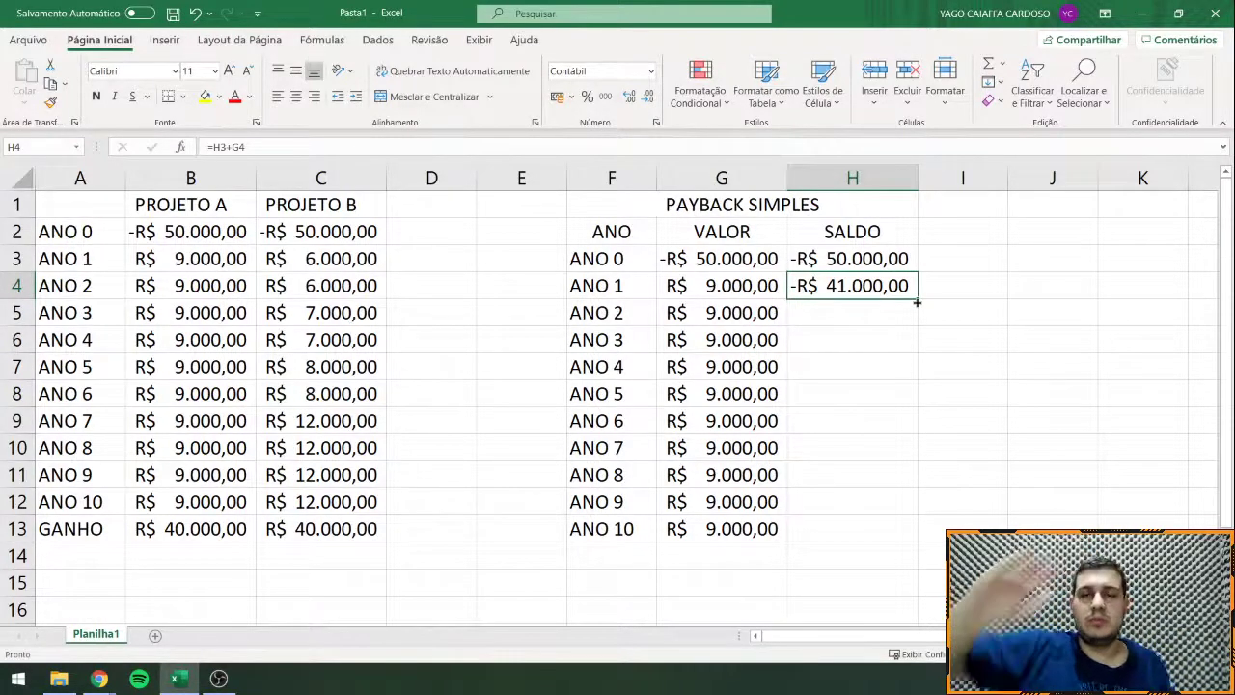
mouse_move(916, 302)
mouse_down()
mouse_move(901, 312)
mouse_move(912, 284)
mouse_move(921, 326)
mouse_up()
click(990, 329)
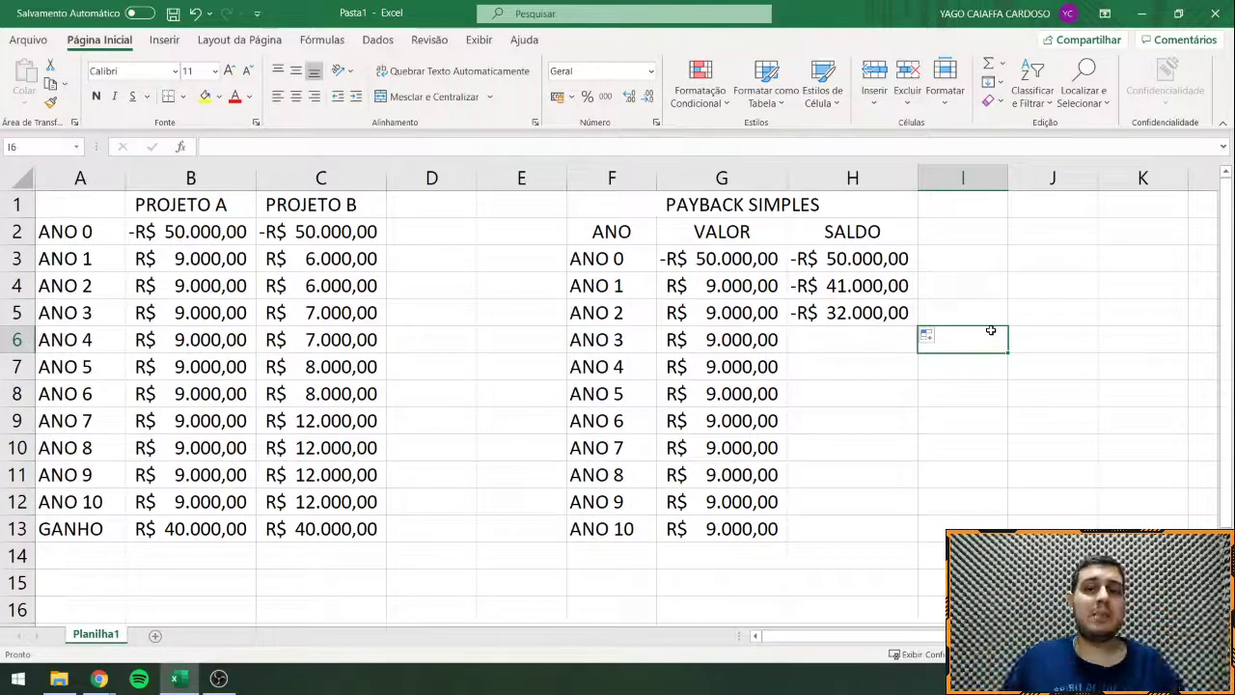
click(855, 318)
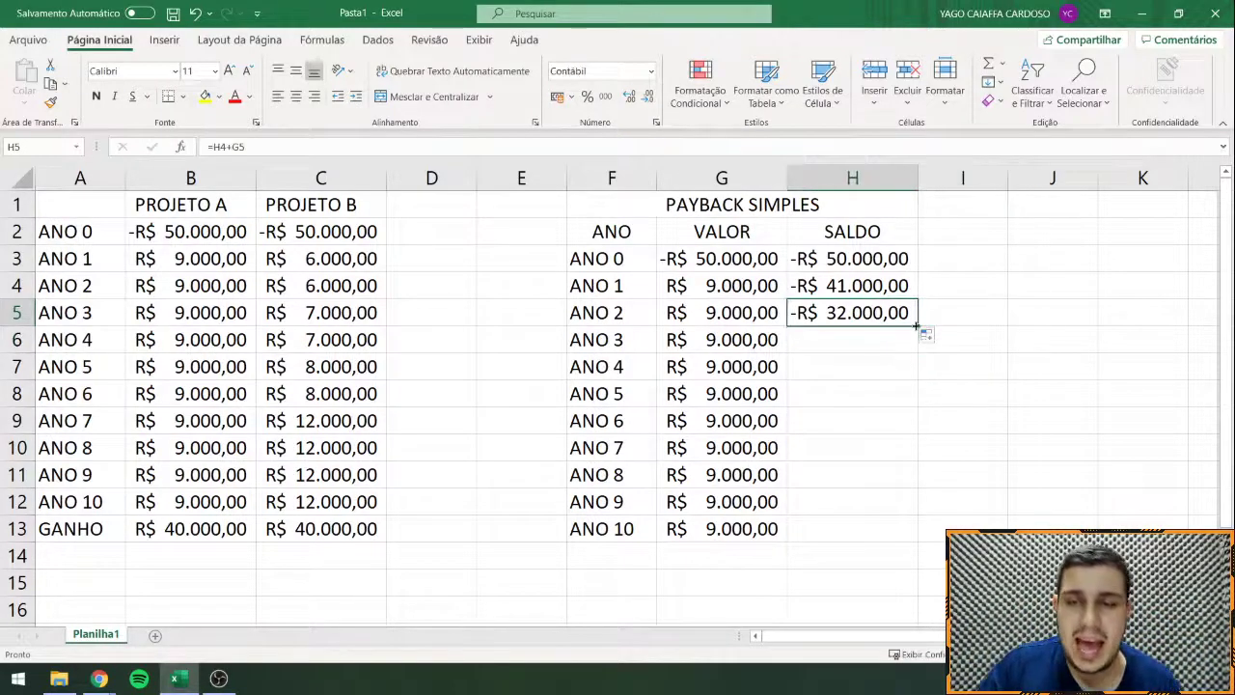
drag(919, 327, 818, 393)
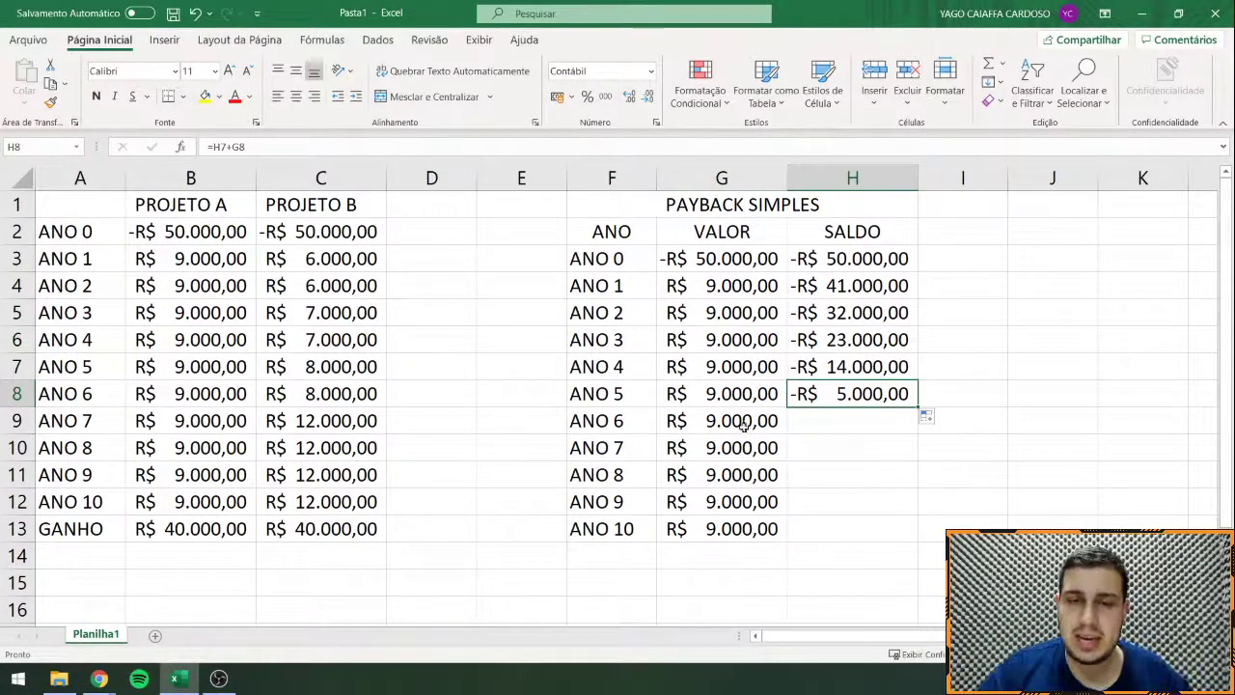
drag(917, 406, 924, 424)
click(1000, 419)
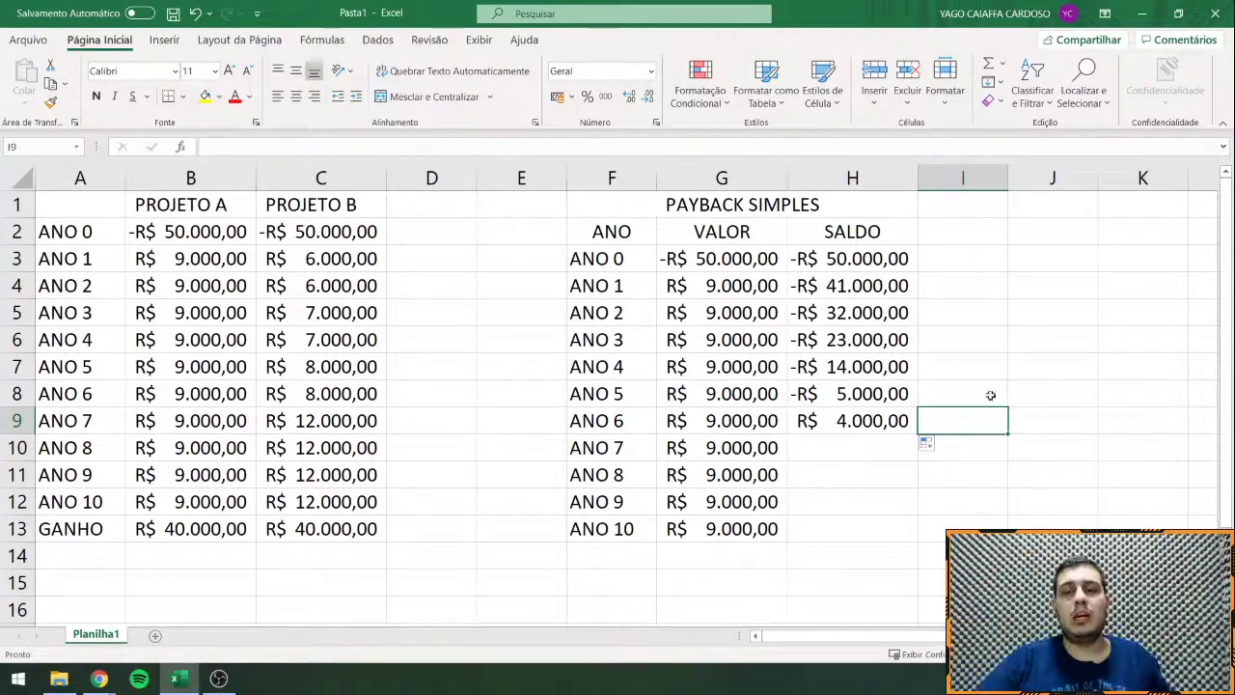
Step: Copy the SALDO formula from H9 down to H13 for ANO 7 through ANO 10
click(881, 423)
drag(917, 436, 918, 543)
click(914, 521)
click(915, 514)
click(916, 538)
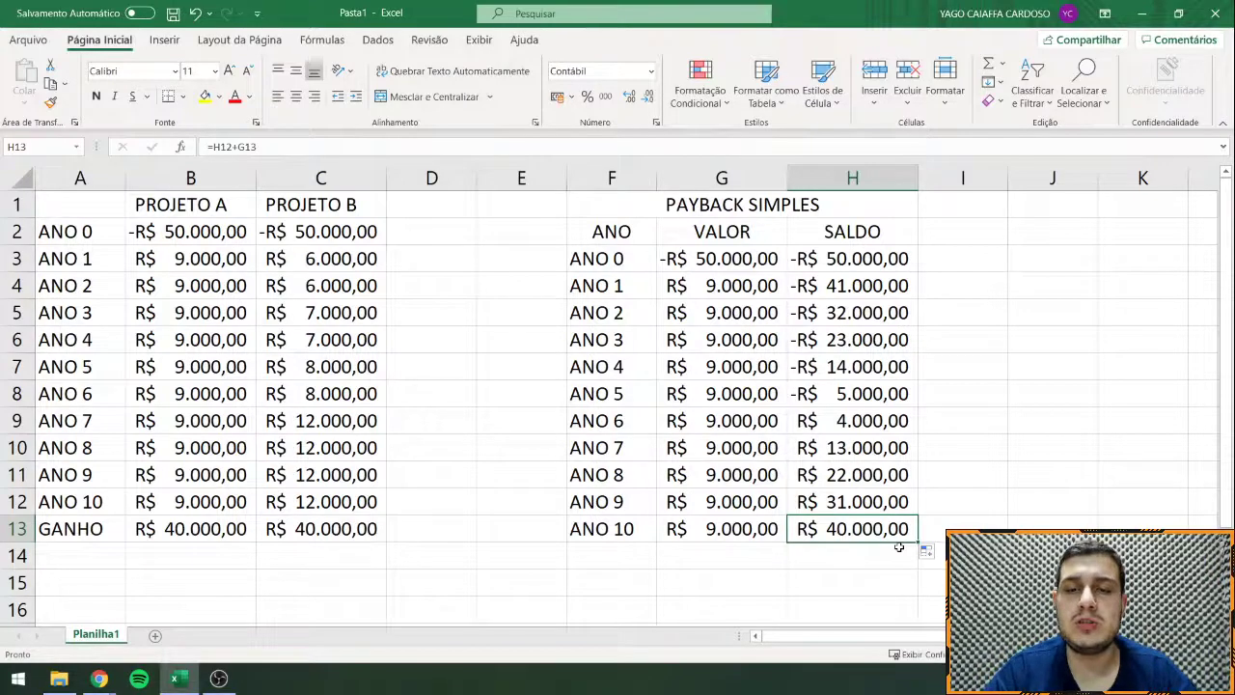
Step: Highlight the ANO 5 and ANO 6 labels in F8:F9 and their SALDO values in H8:H9 with yellow fill
drag(579, 399, 813, 420)
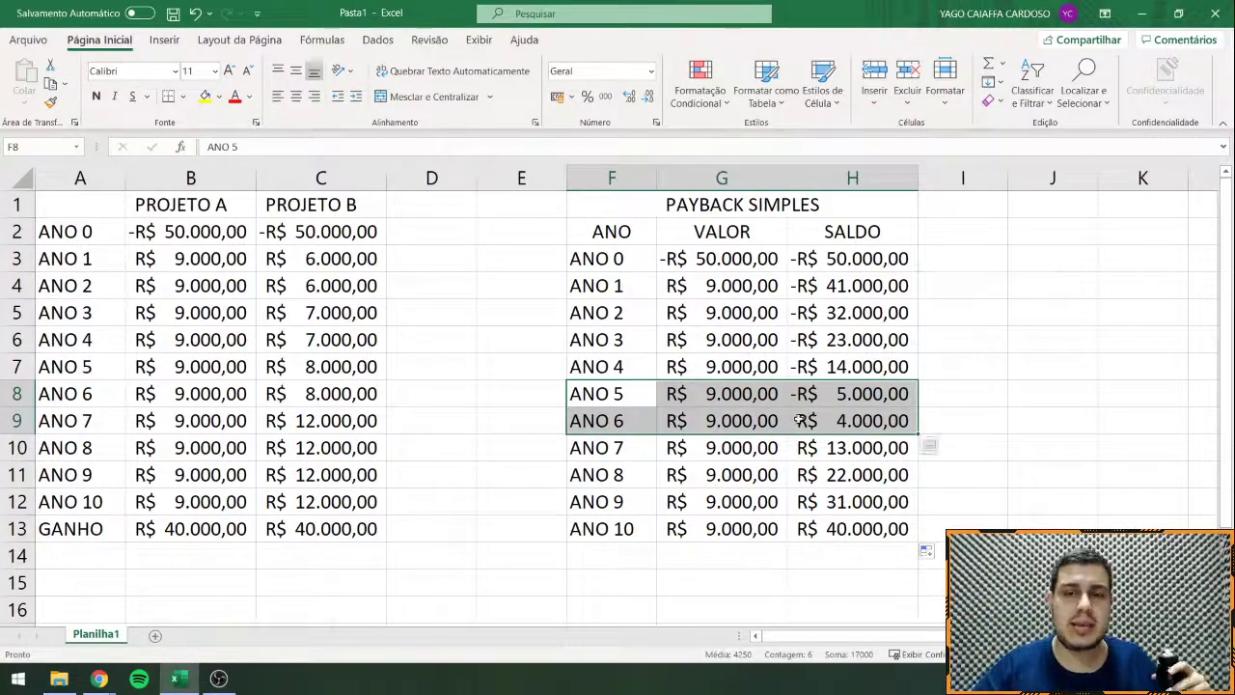
click(752, 423)
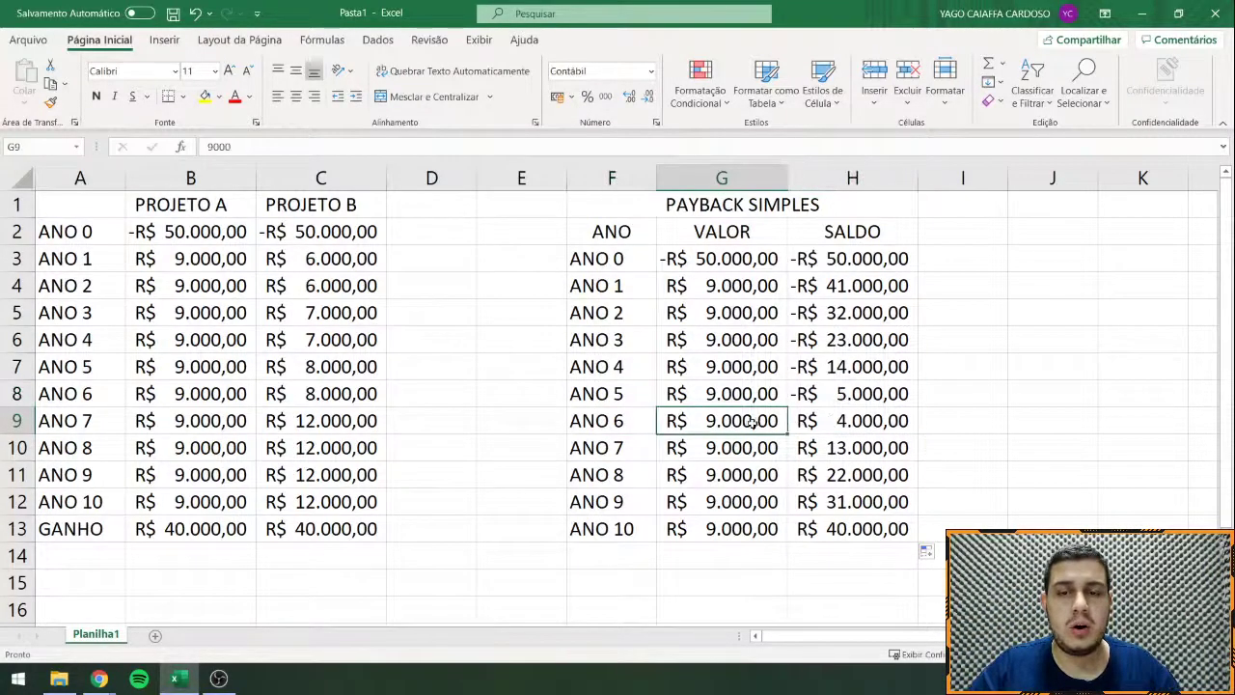
click(881, 394)
drag(881, 393, 855, 423)
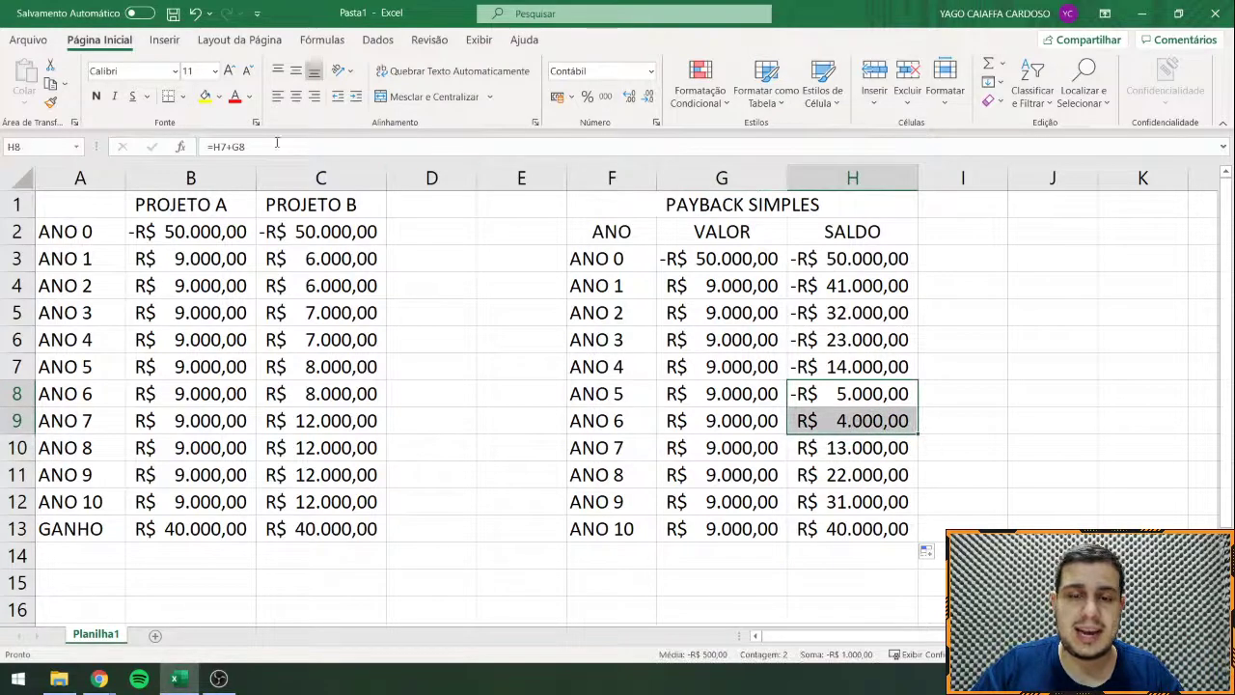
click(205, 96)
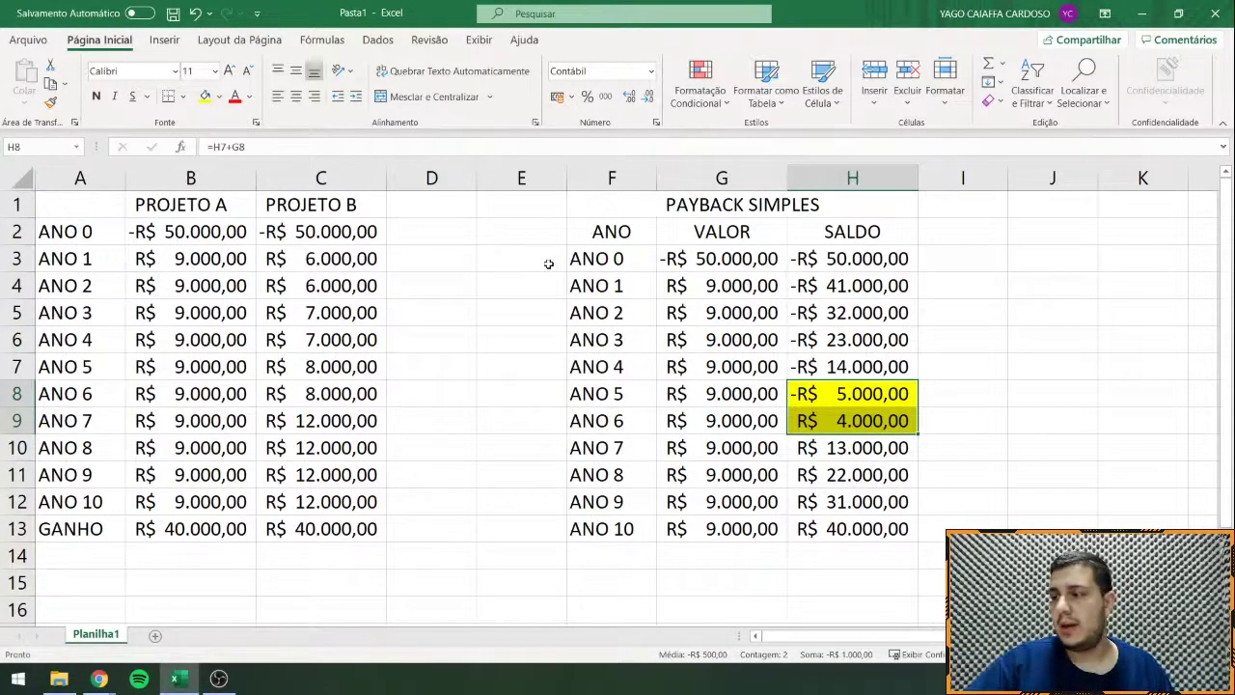
drag(612, 384, 614, 423)
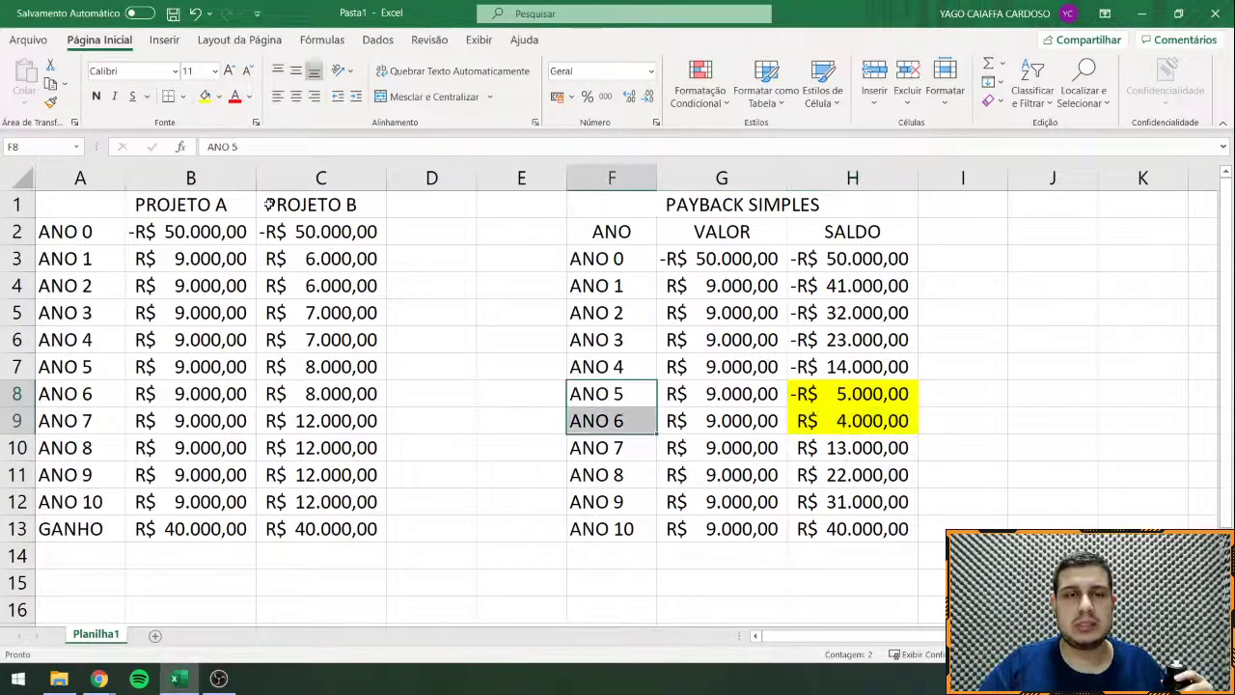
click(204, 97)
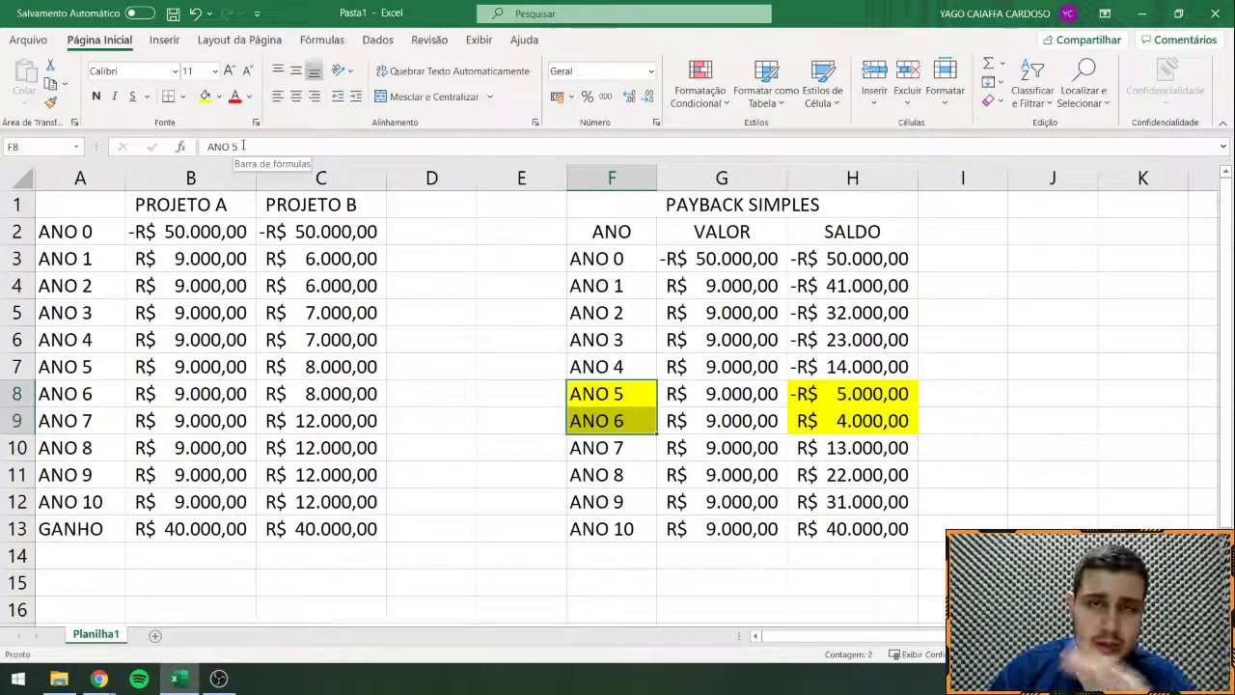
Step: Enter the label TEMPO DE RETORNO in F14 and merge and center it across F14:H14
double_click(610, 554)
text(TEMPO DE)
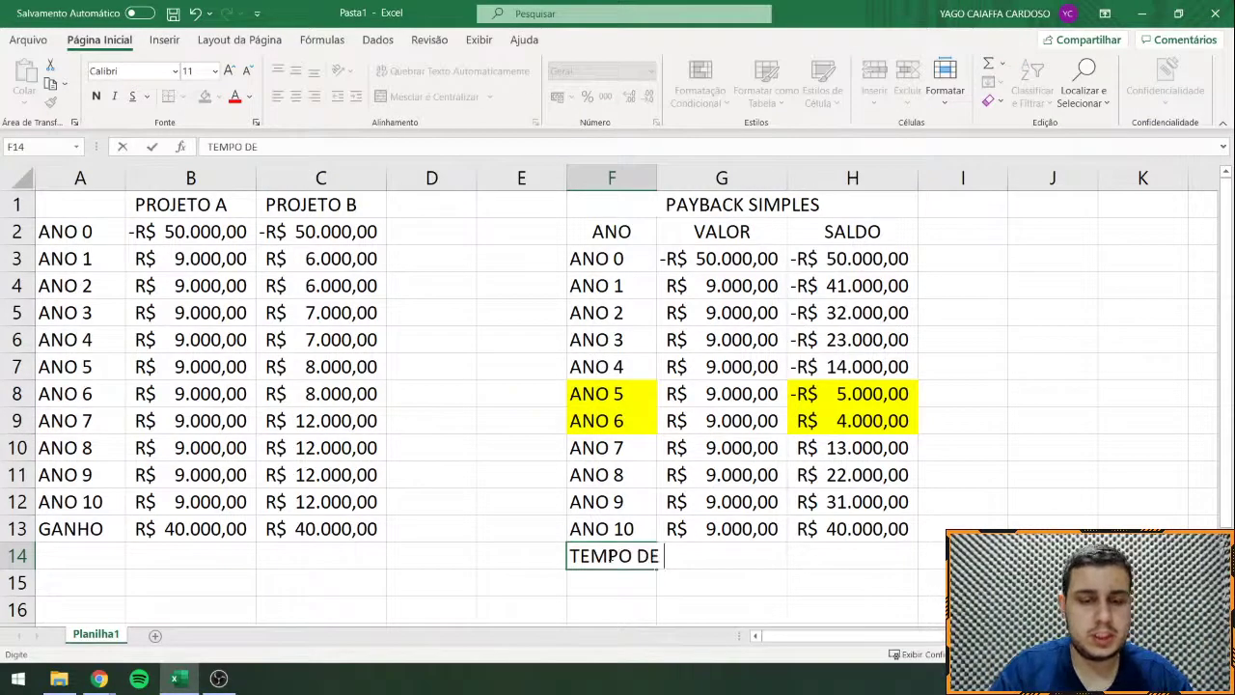
text( RETORNO)
key(Return)
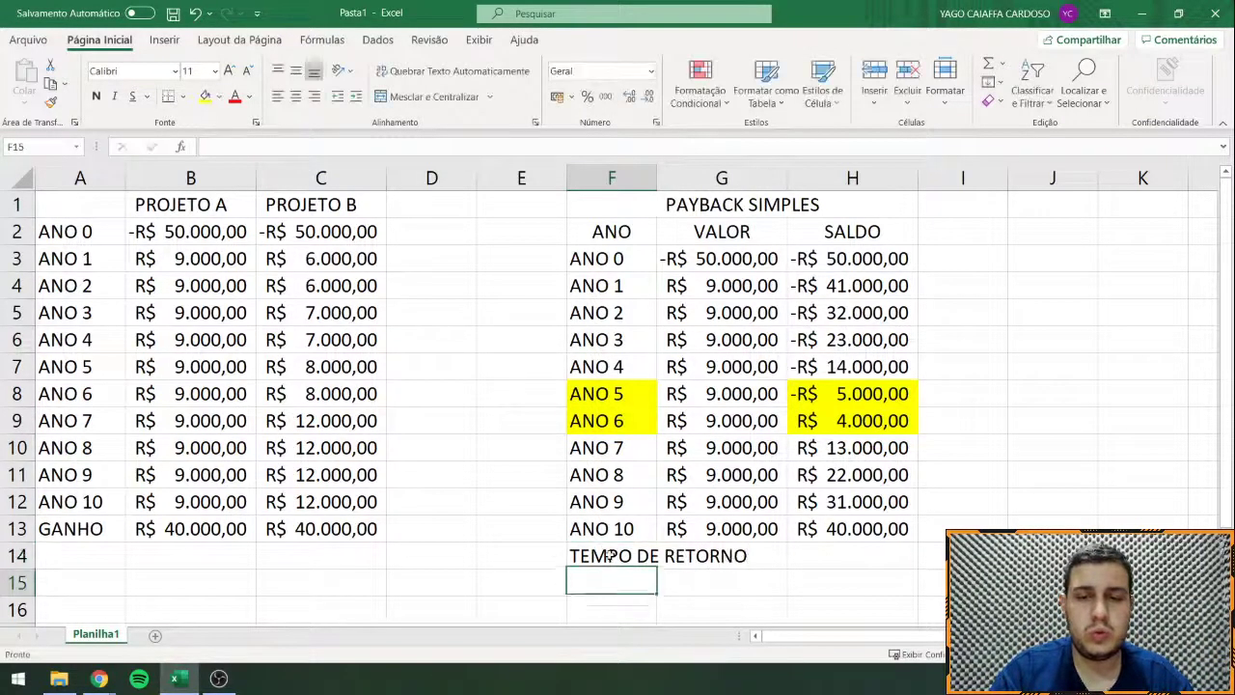
drag(609, 555, 884, 567)
click(429, 97)
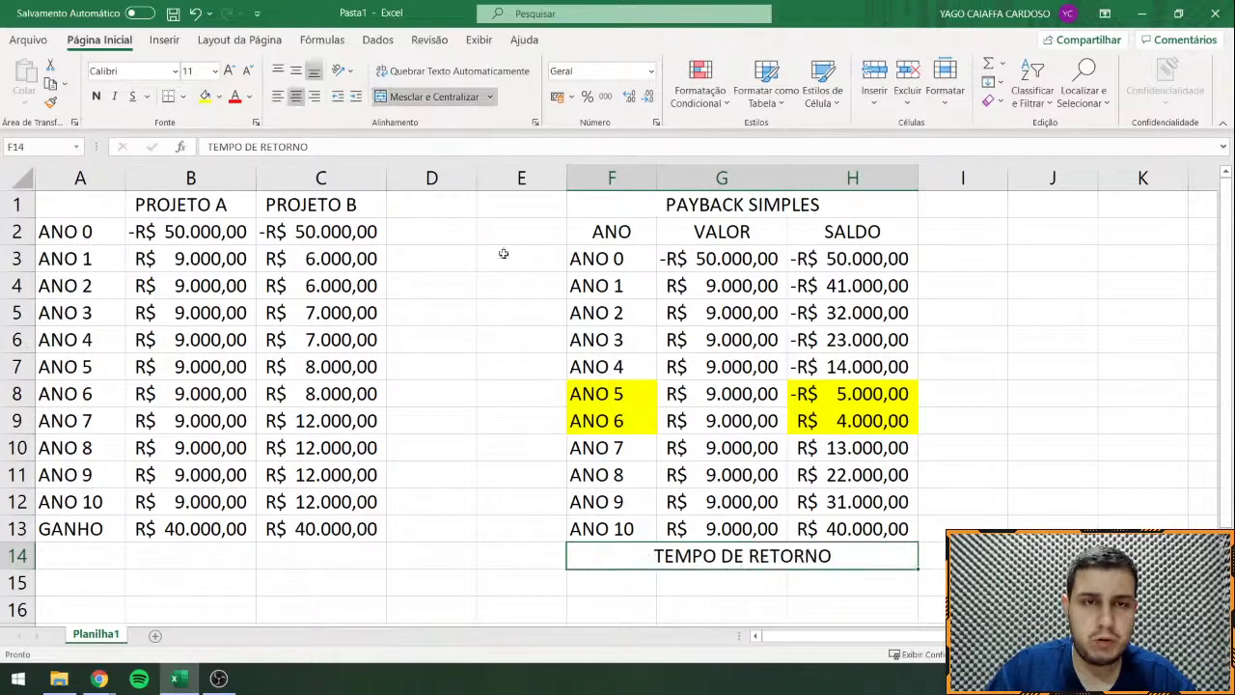
Step: Enter 5 ANOS in F15, below the TEMPO DE RETORNO label
click(679, 579)
key(Left)
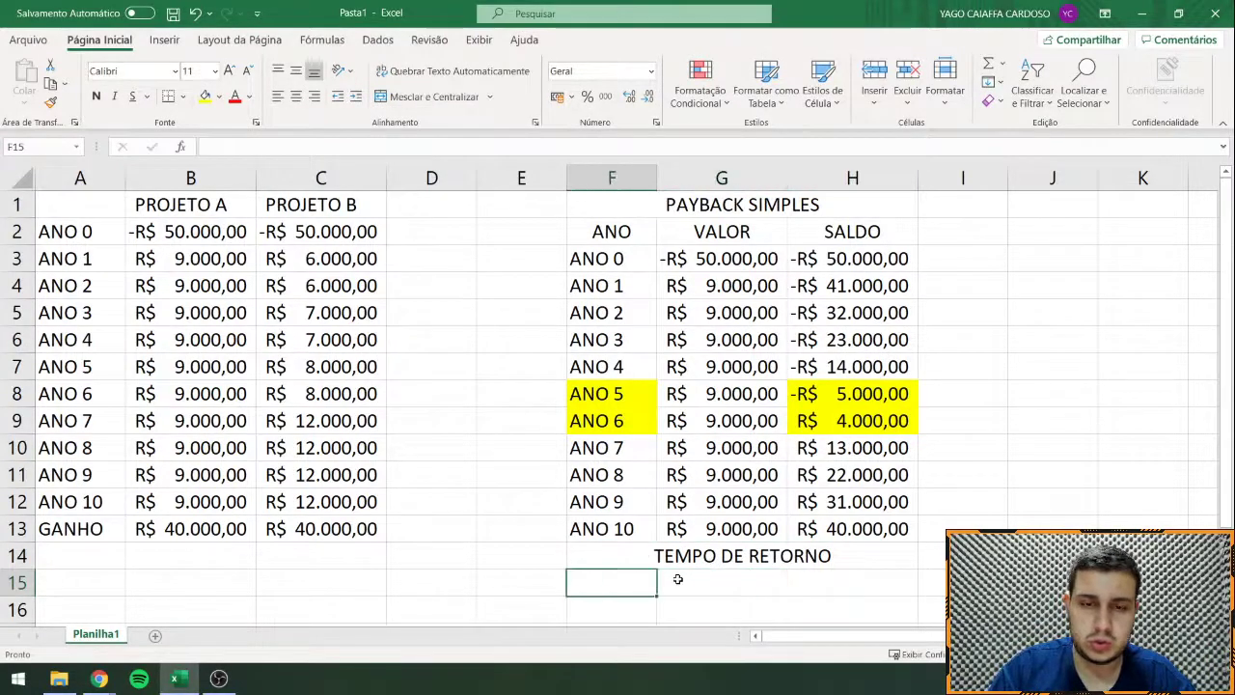
text(5 ANOS)
key(Return)
drag(627, 584, 822, 591)
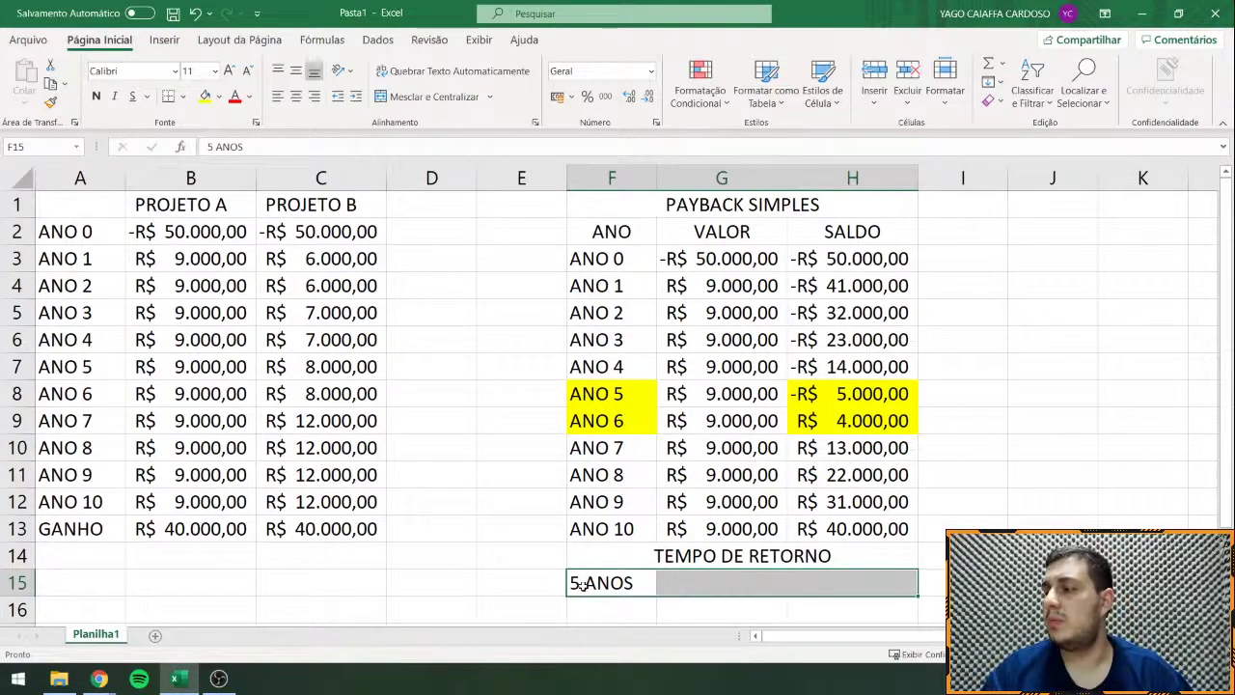
Step: In the empty area beyond the payback table, enter 1 ANO in P4 and 12 MESES in Q4
click(1001, 390)
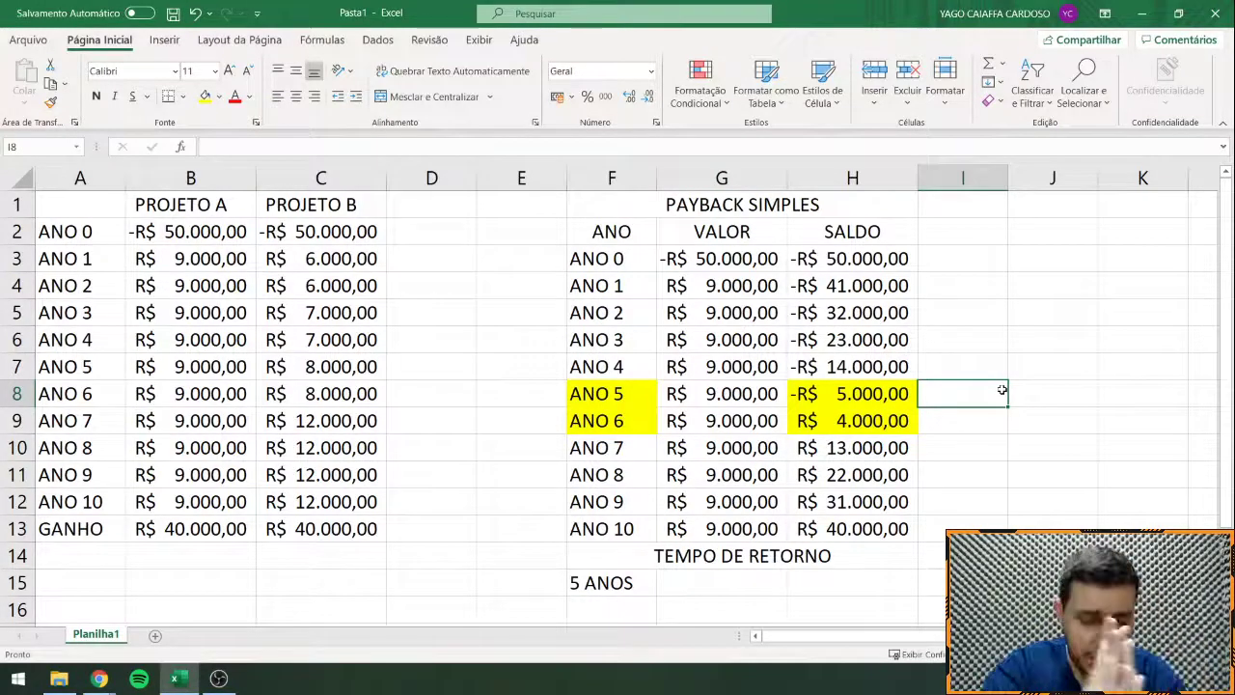
key(Right)
key(Right)
key(Right)
key(Right)
key(Right)
key(Right)
key(Right)
key(Right)
key(Right)
key(Right)
key(Right)
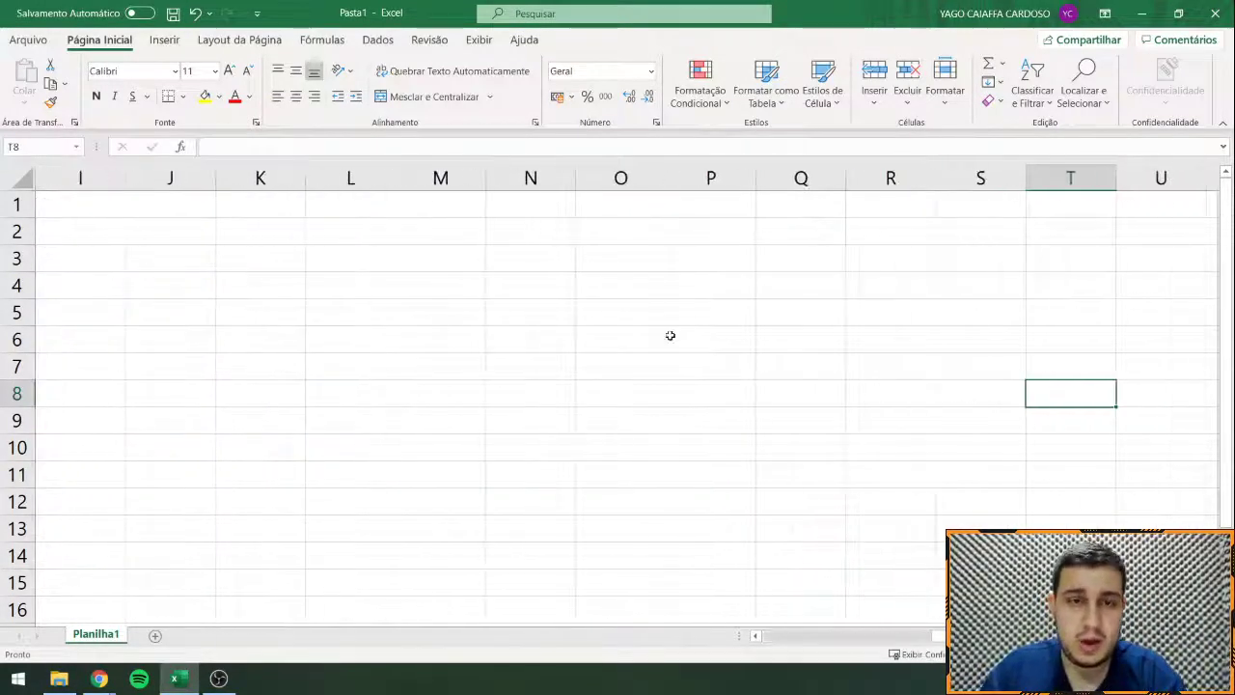
key(Right)
key(Right)
ctrl+scroll(340, 251, up, 3)
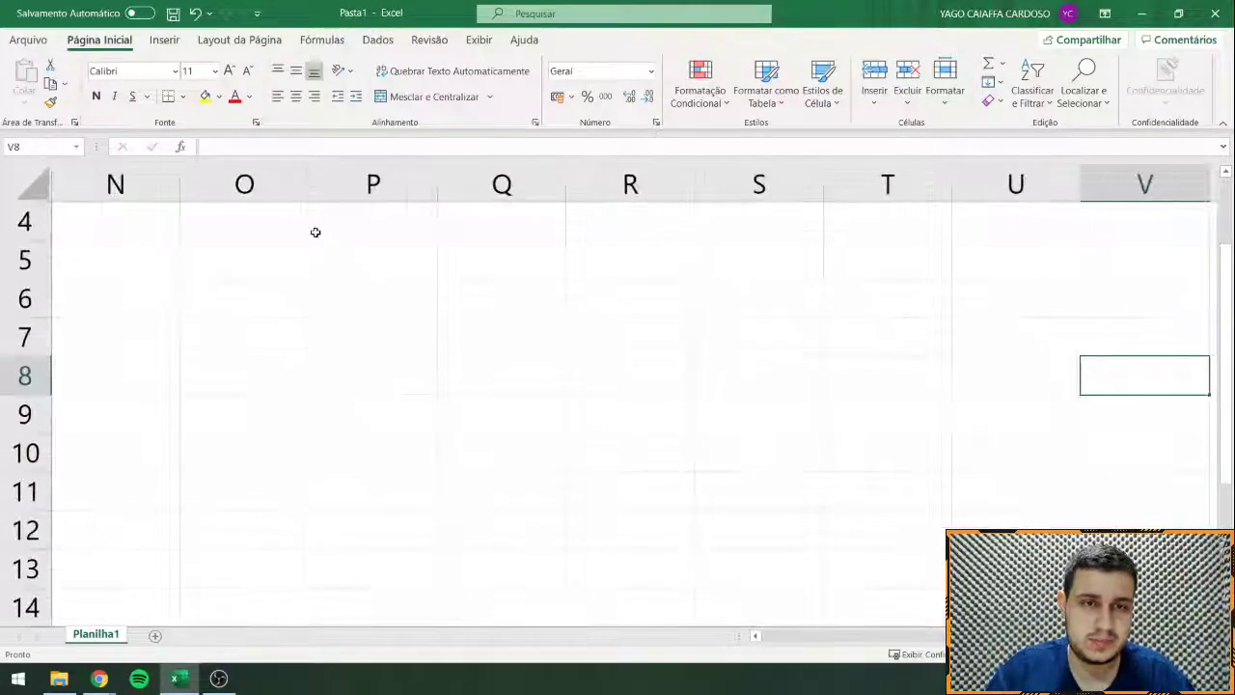
click(315, 232)
text(1 ANO)
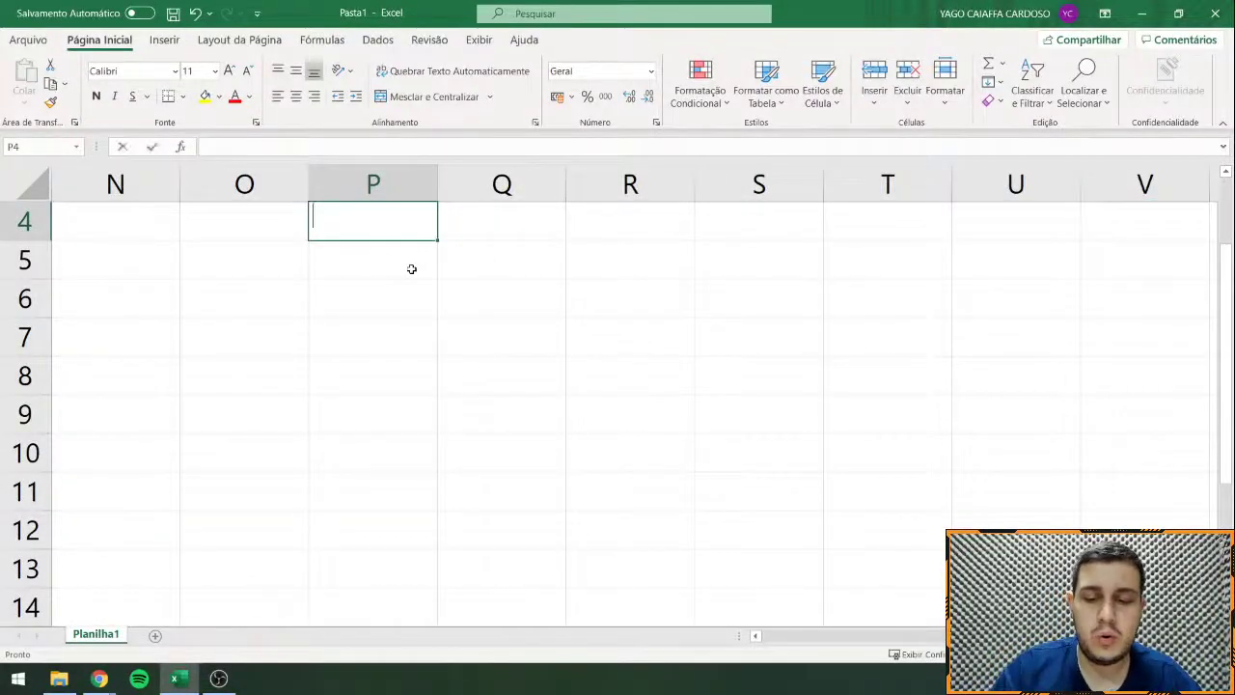
key(Tab)
text(12 MESES)
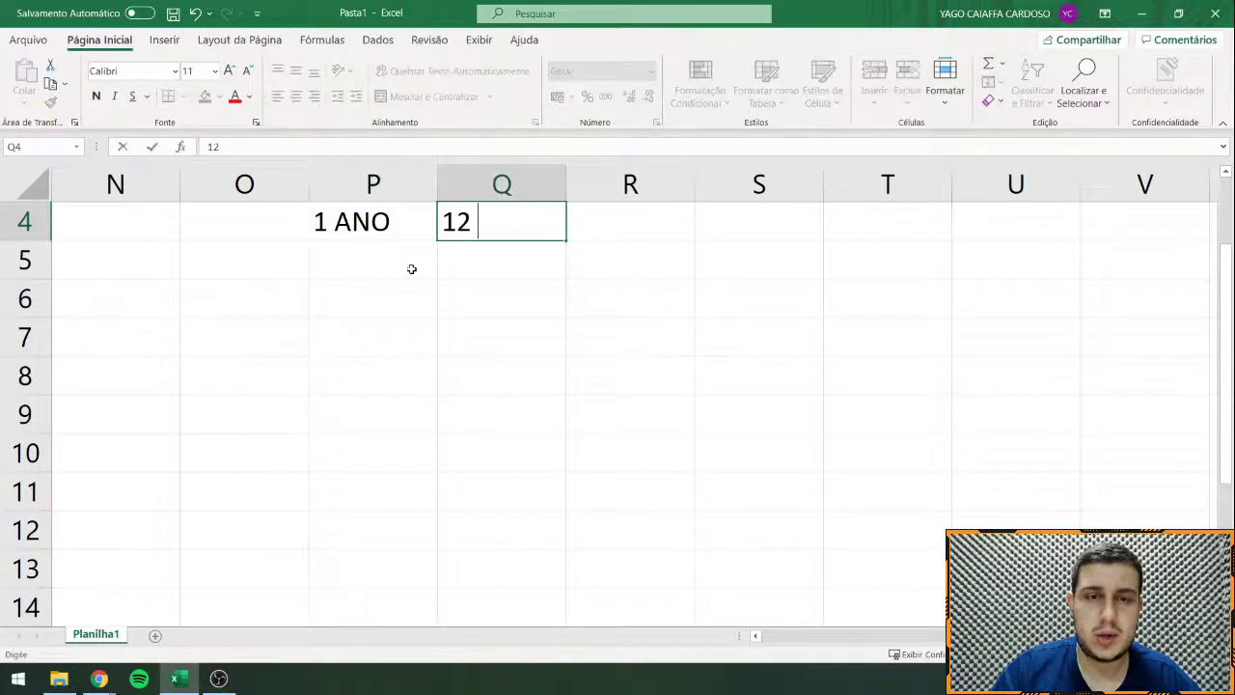
key(Return)
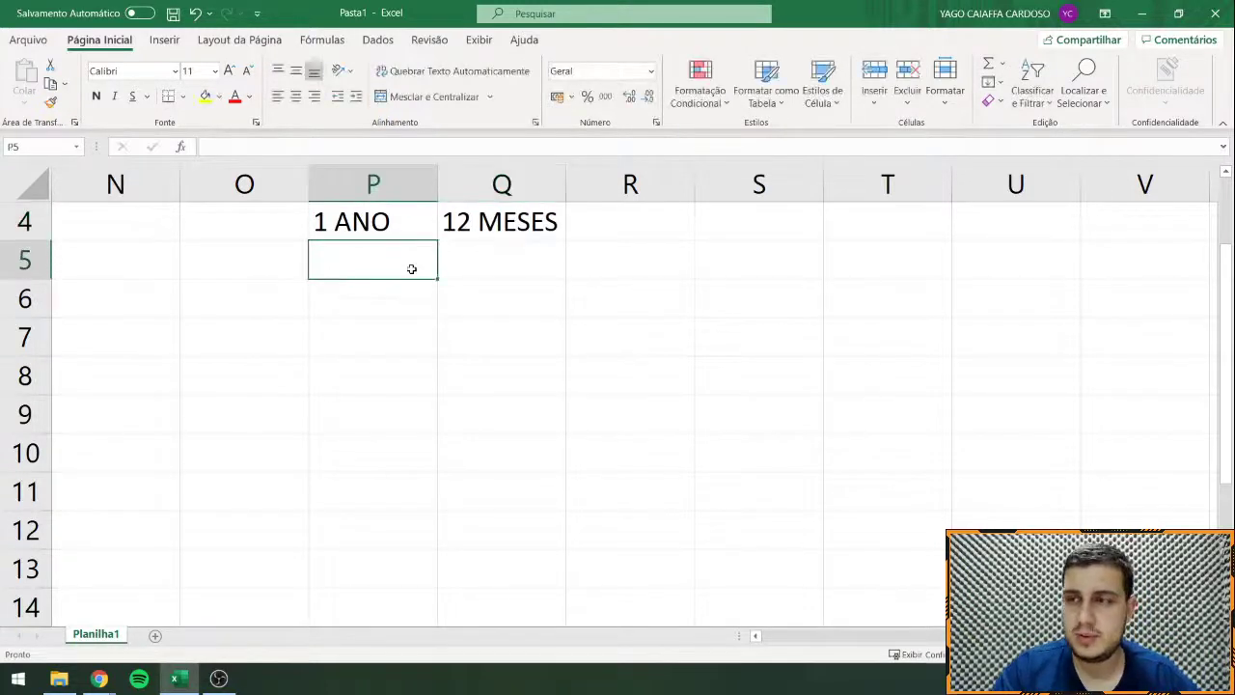
Step: Add the month-to-days equivalence with 1 MÊS in P5 and 30 DIAS in Q5
text(1 MÊS)
key(Tab)
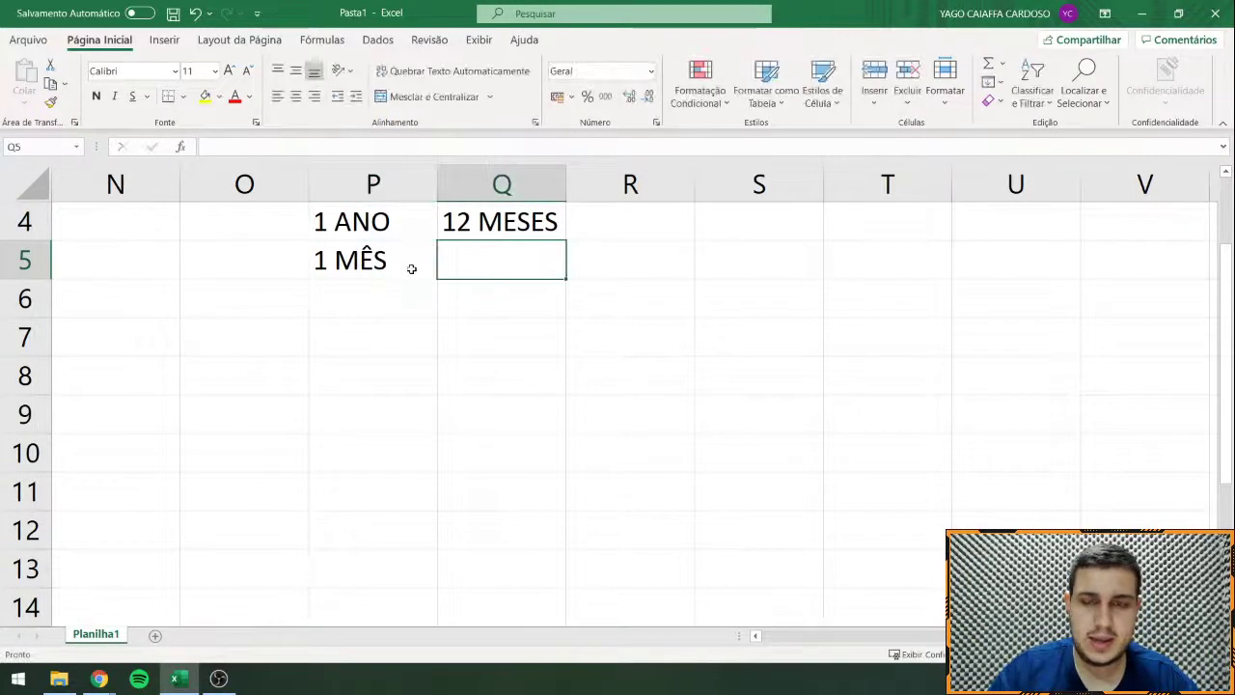
text(30 DIAS)
key(Return)
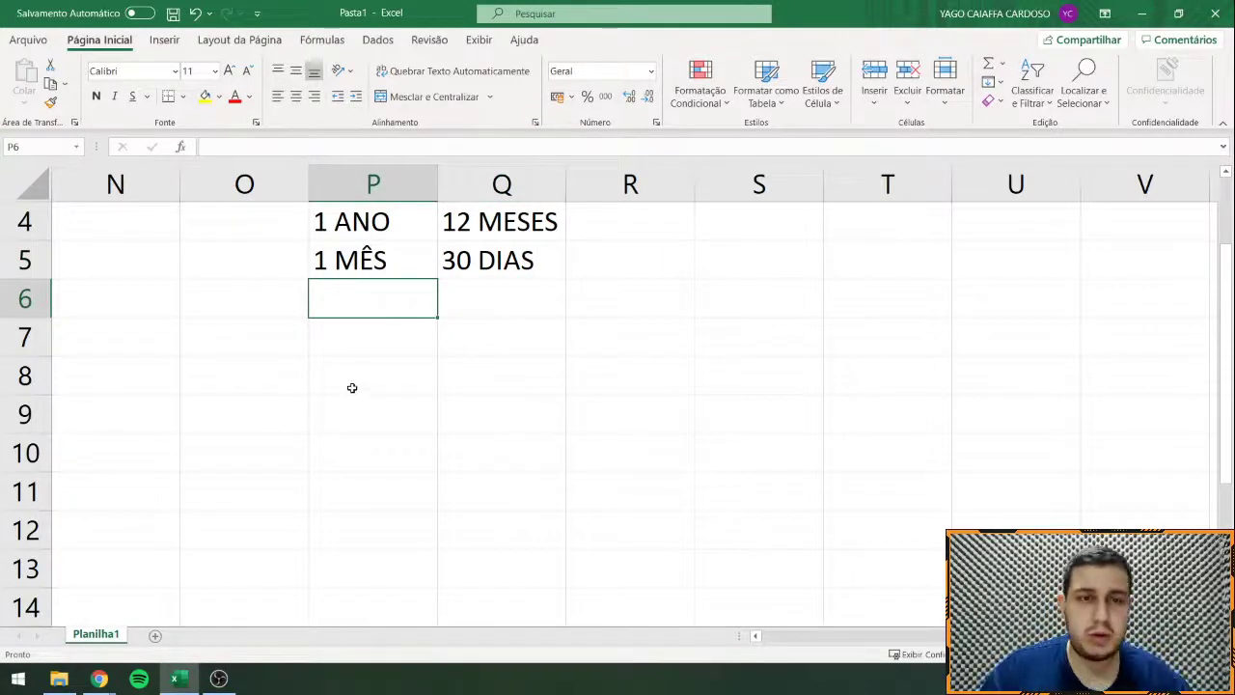
Step: Enter the example period 0,5 ANO in P7, below the equivalences
click(342, 350)
text(0,5 ANO)
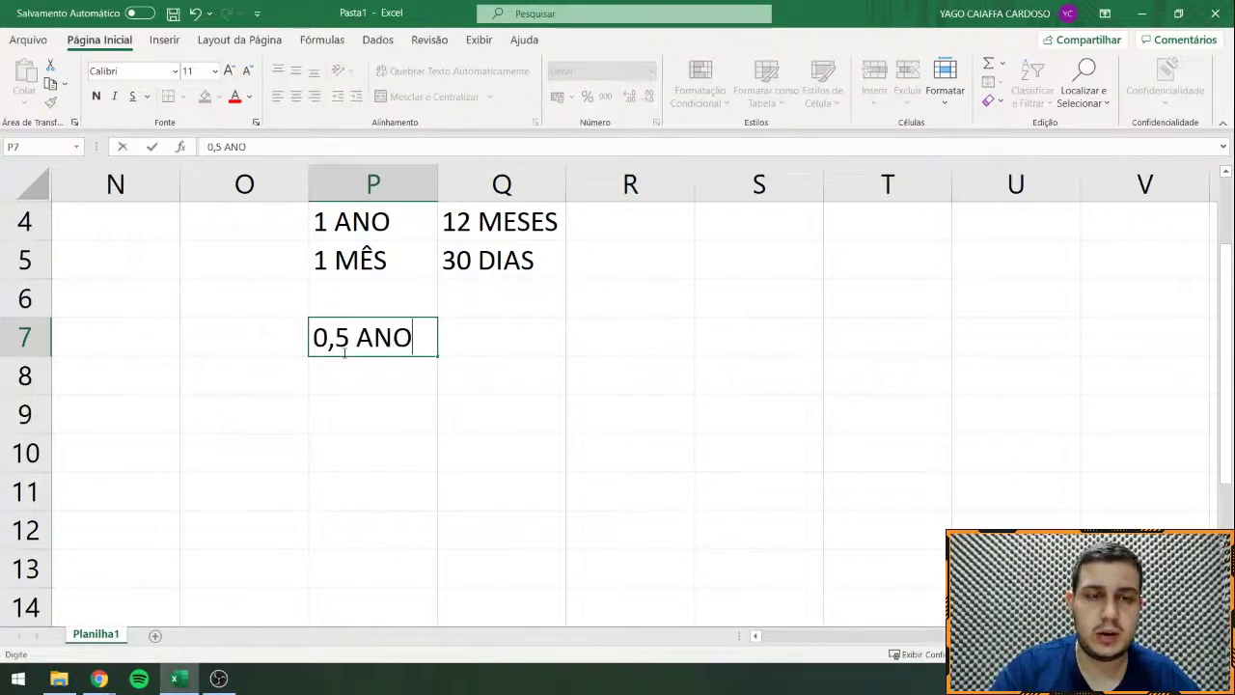
key(Tab)
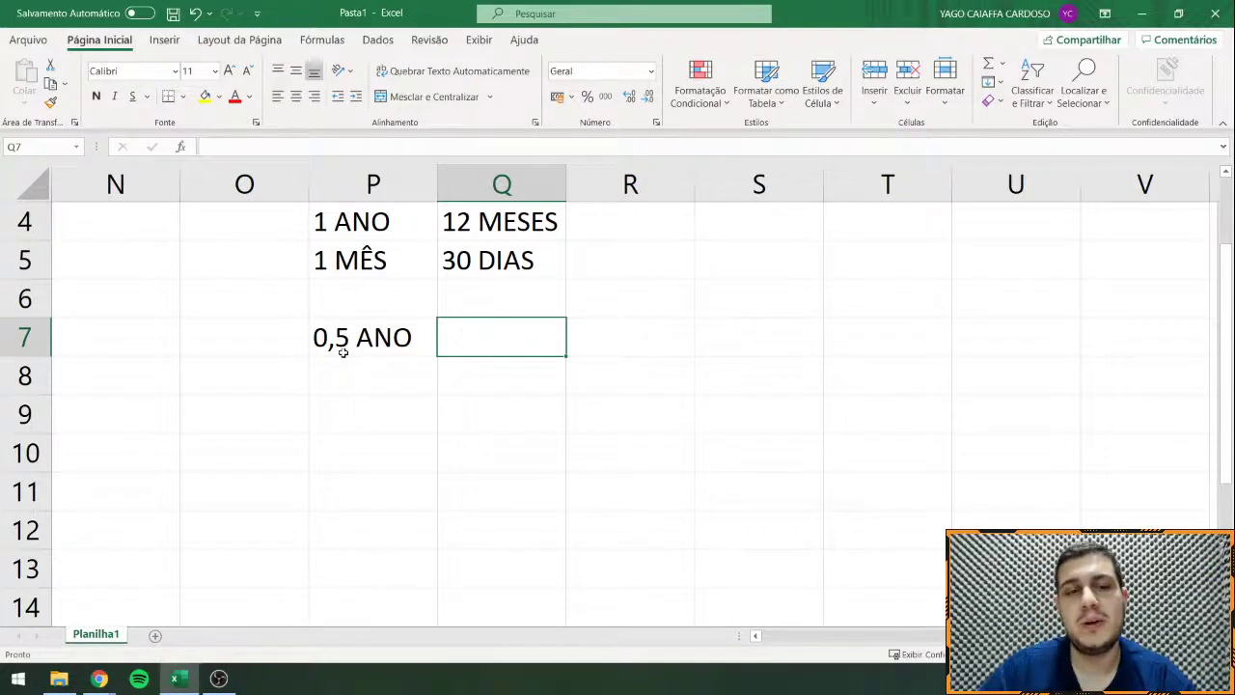
click(339, 351)
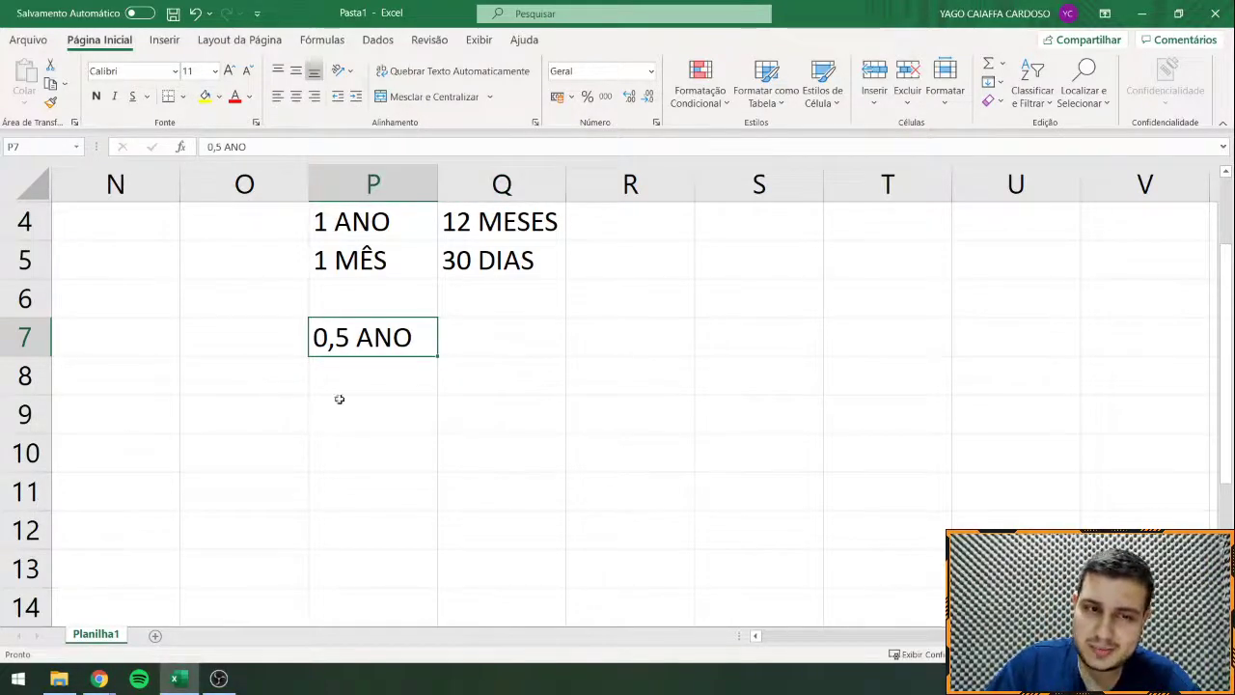
double_click(325, 337)
drag(312, 337, 339, 339)
click(353, 337)
click(350, 336)
click(350, 336)
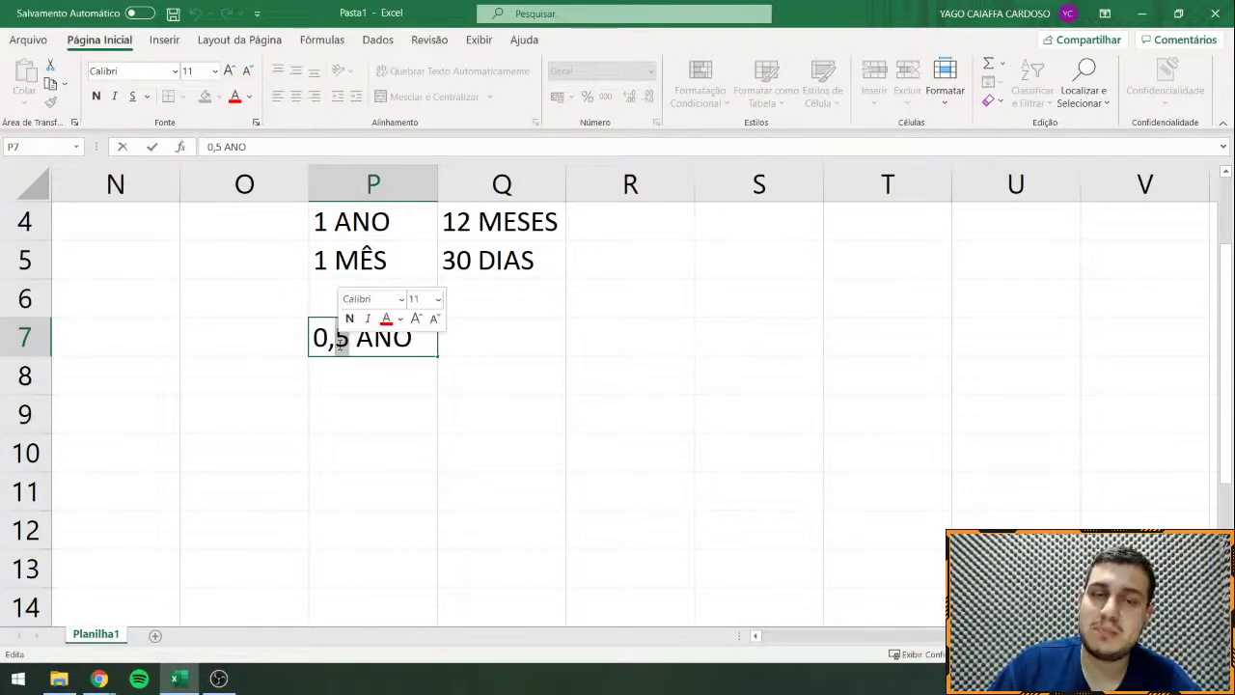
click(394, 378)
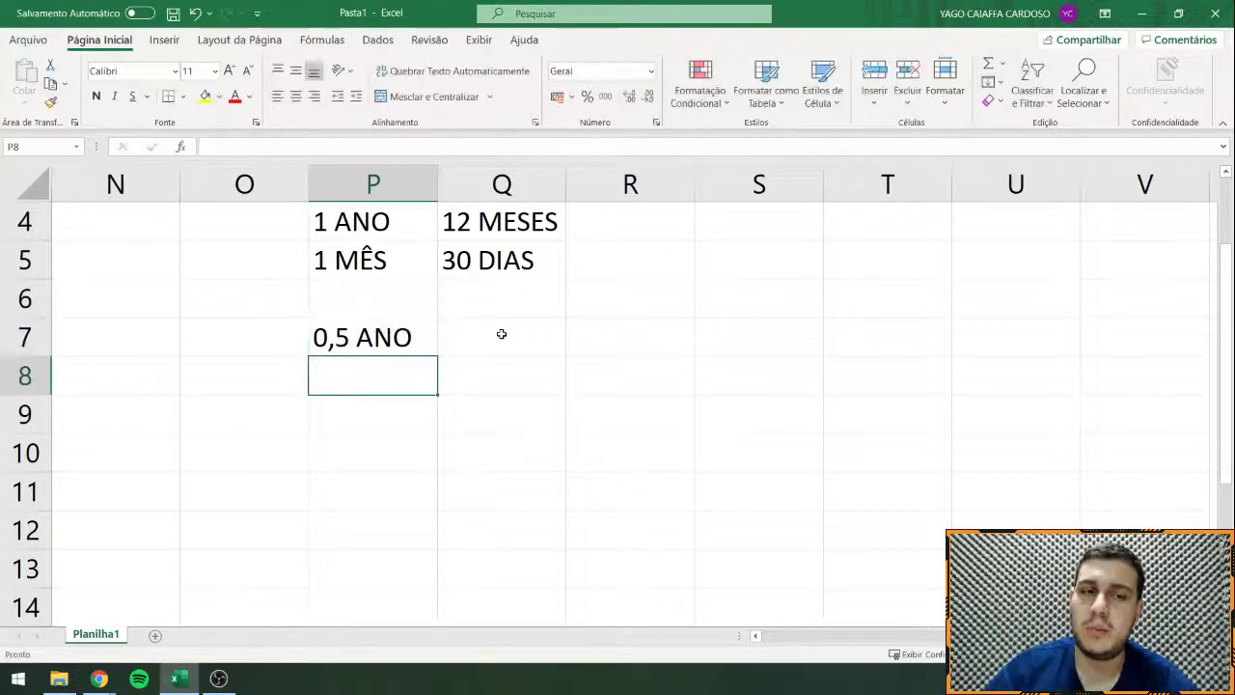
Step: Convert the 0,5 ANO example to months in Q7 with the formula =0,5*12
click(500, 334)
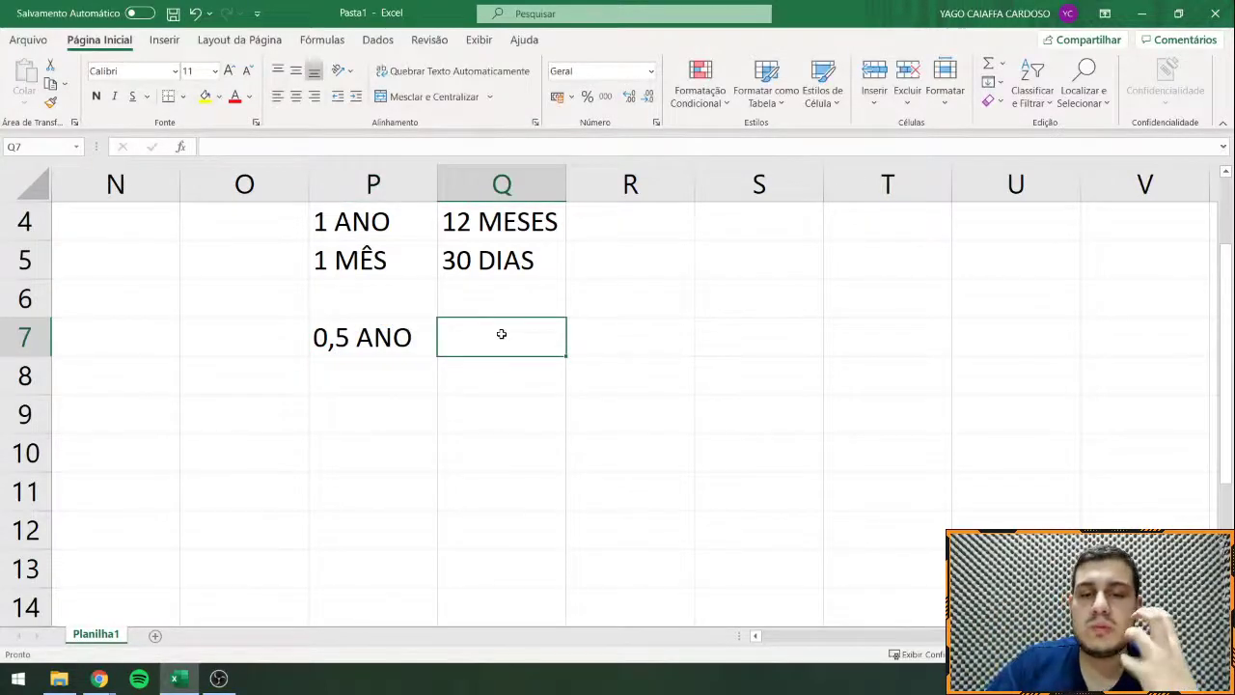
text(=)
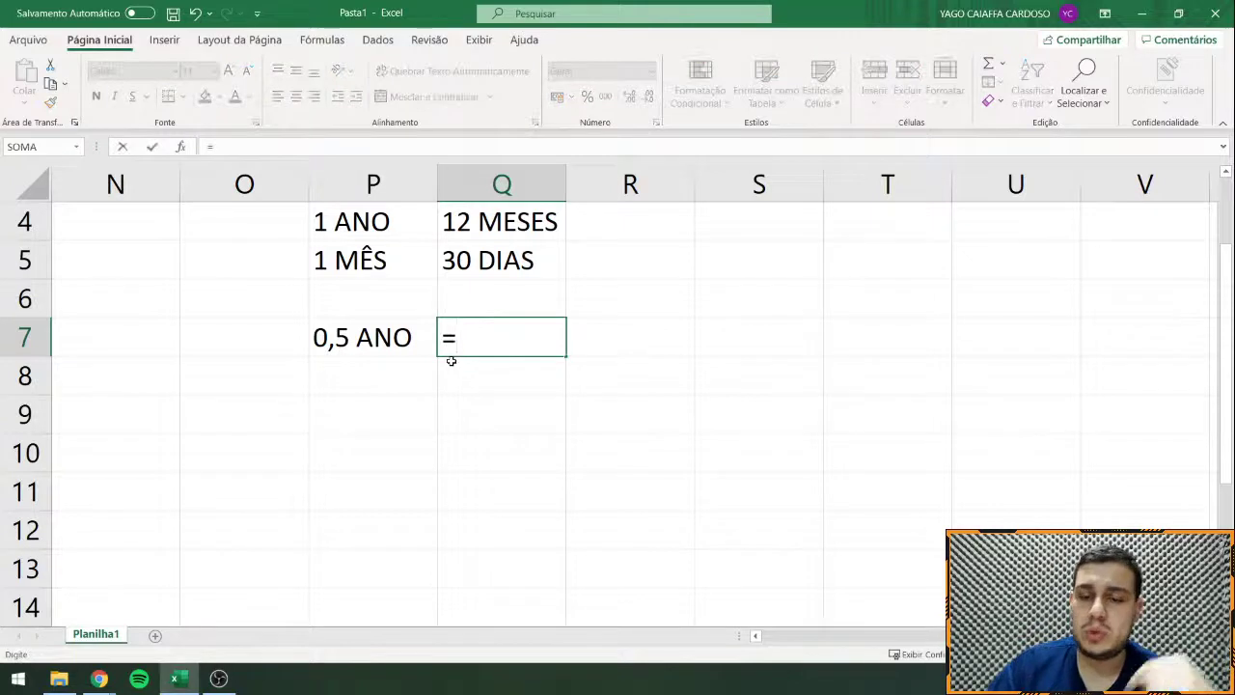
text(0,5*12)
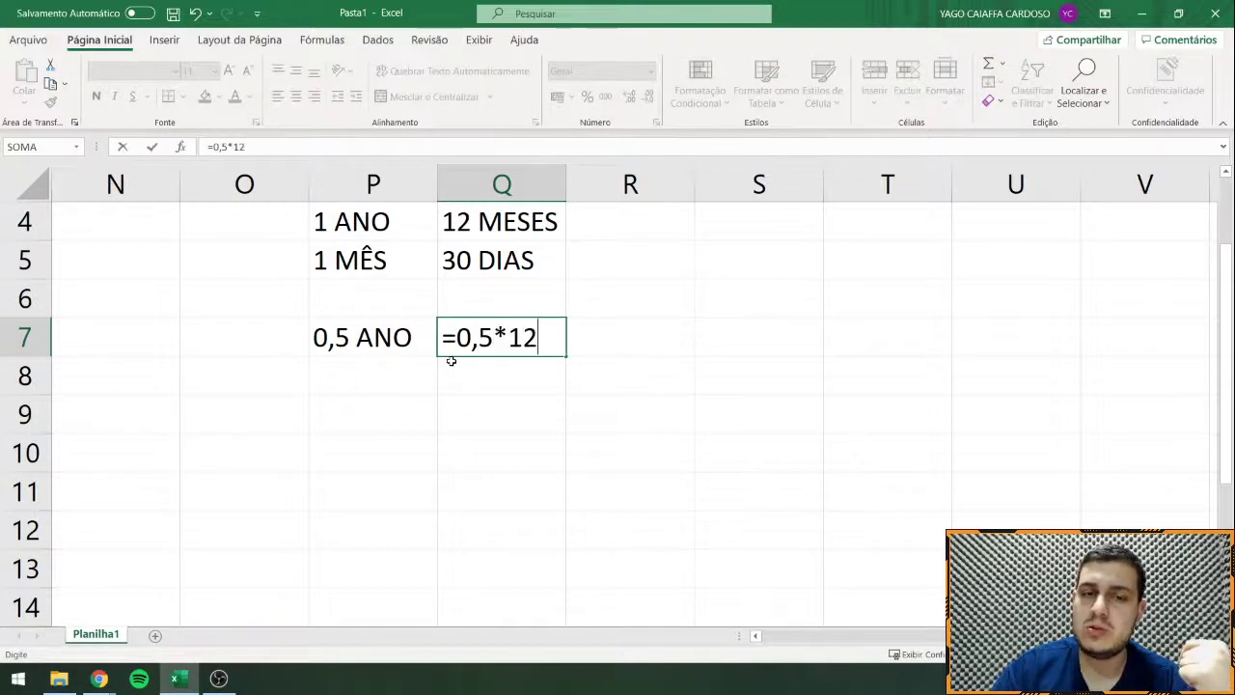
key(Return)
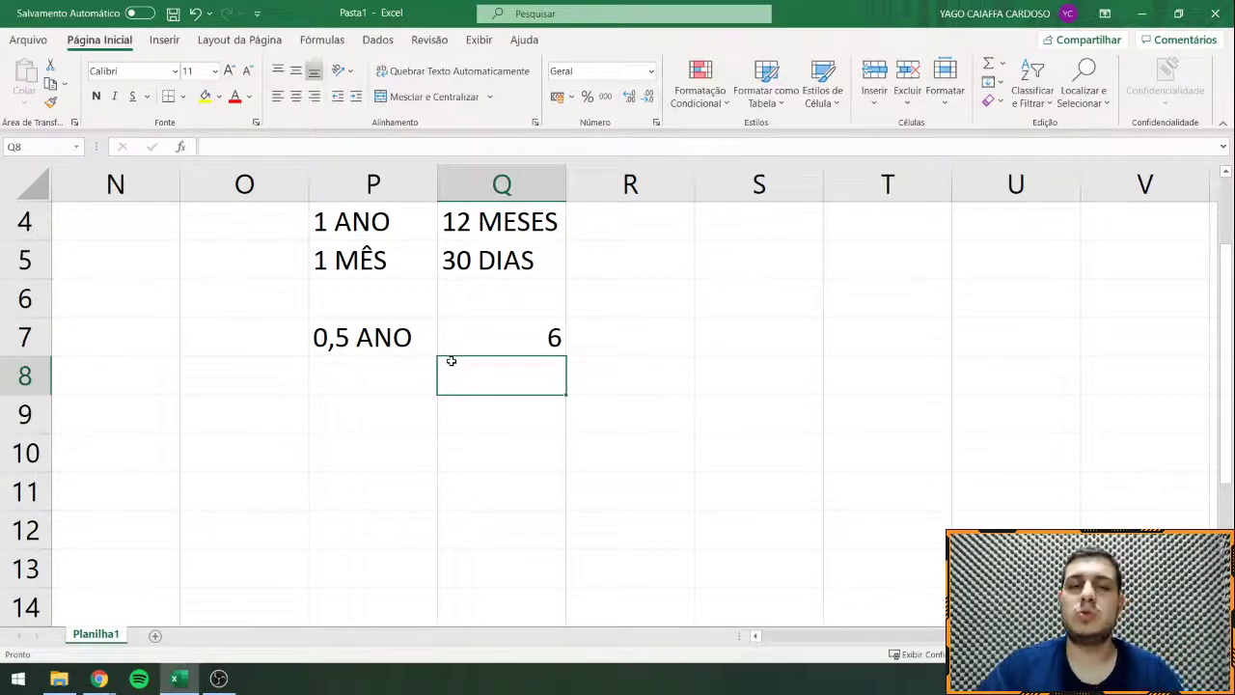
Step: Move the 0,5 ANO example and its result from P7:Q7 down to P9:Q9
click(486, 339)
drag(392, 329, 469, 424)
click(366, 338)
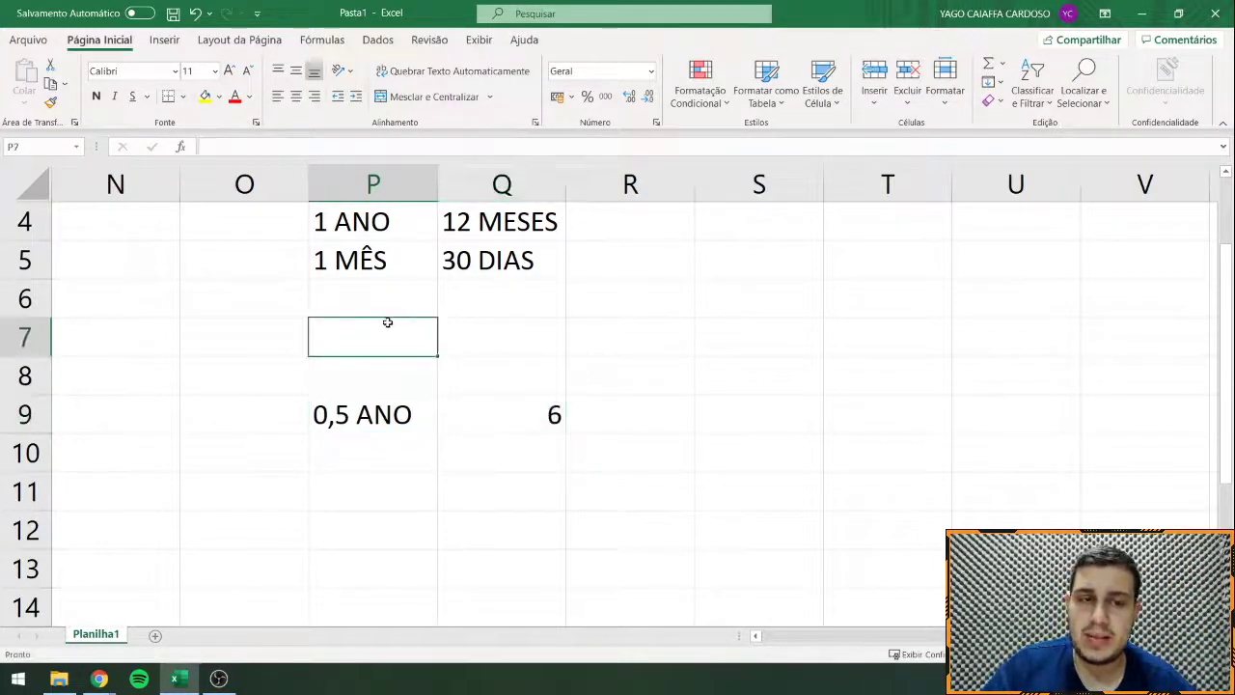
Step: Enter 0,2 Meses in P7 and autofit the width of column P
click(359, 272)
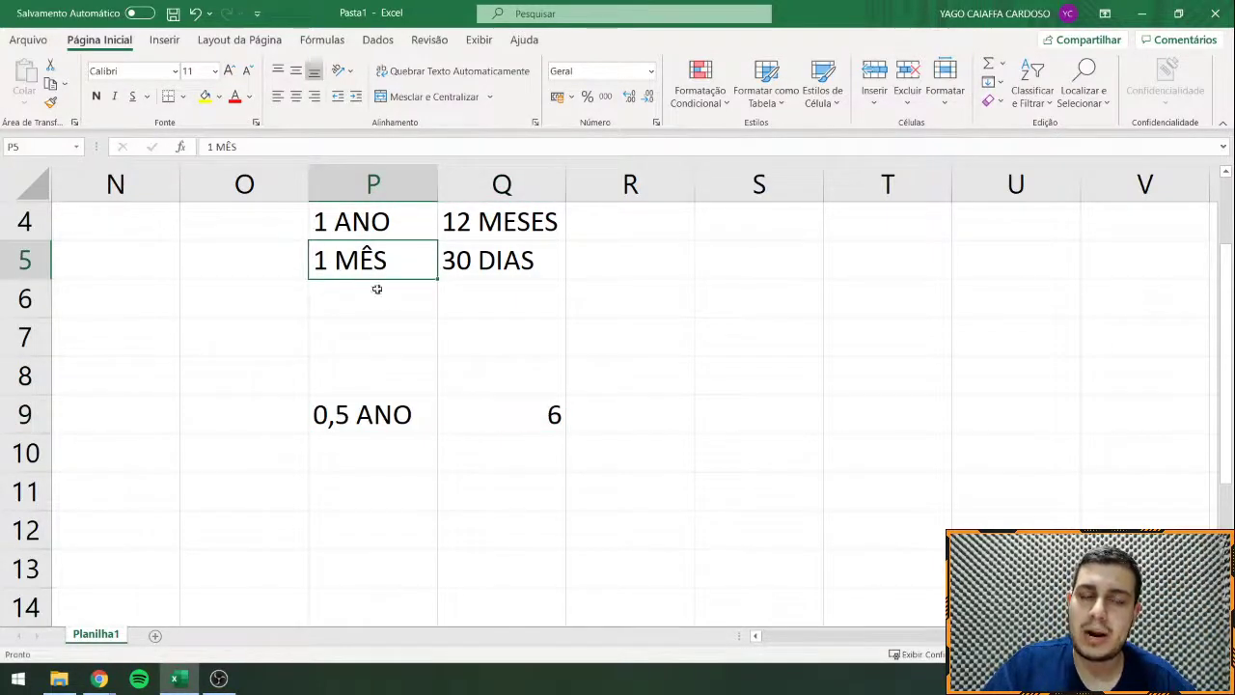
click(393, 332)
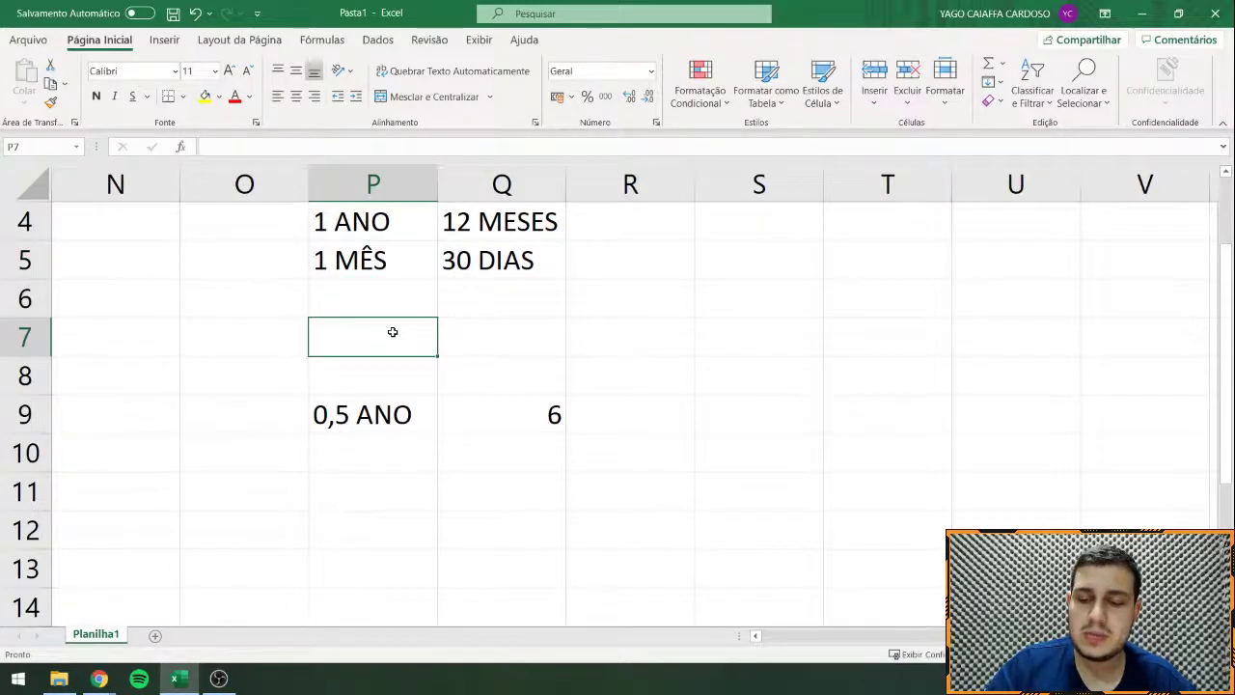
text(0,2 m)
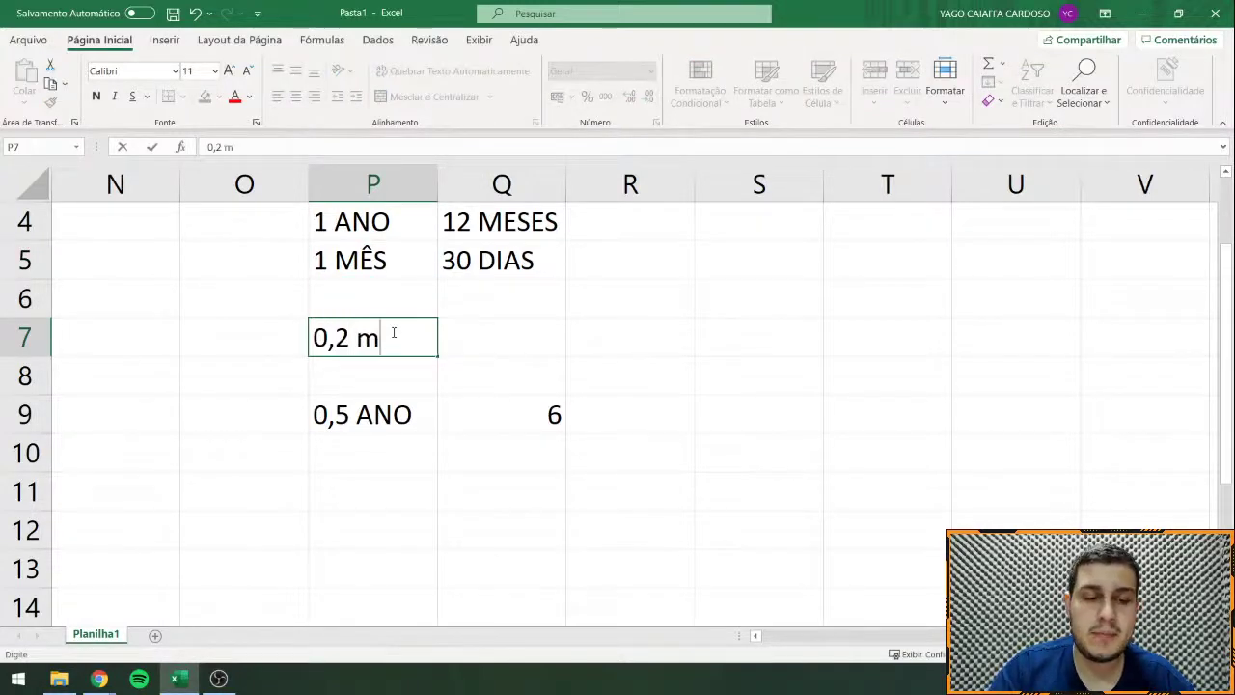
text(ESES)
key(Tab)
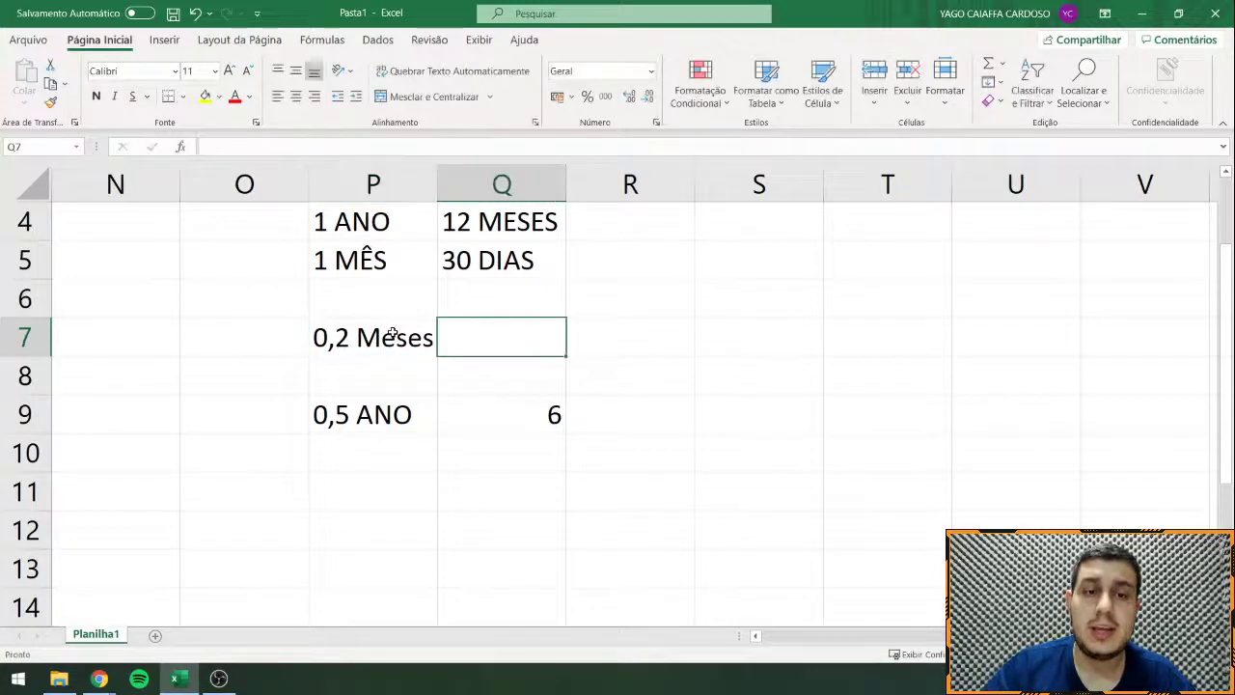
double_click(435, 186)
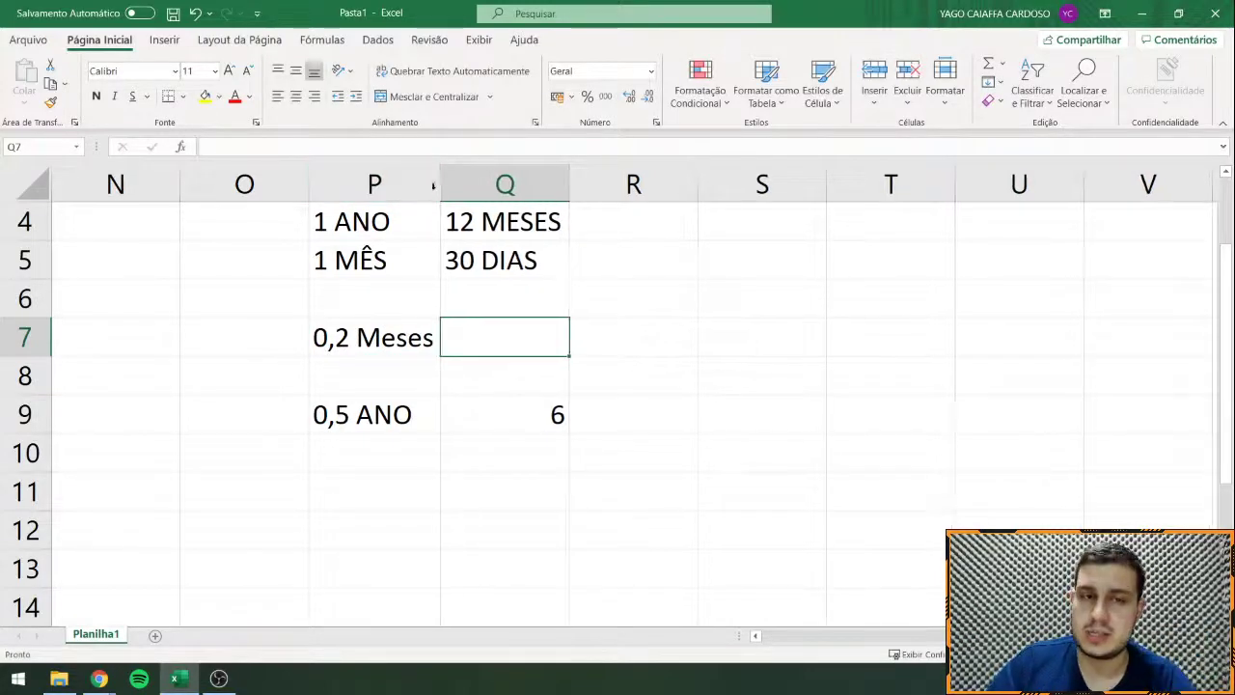
text(=)
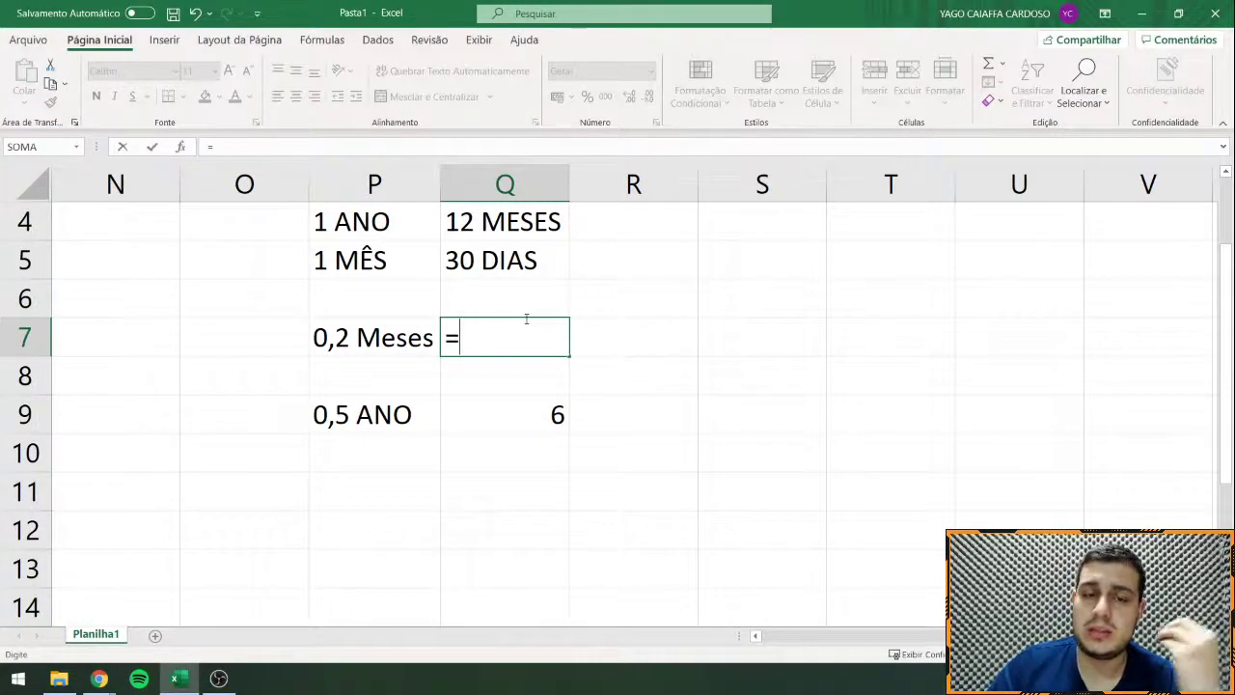
key(Escape)
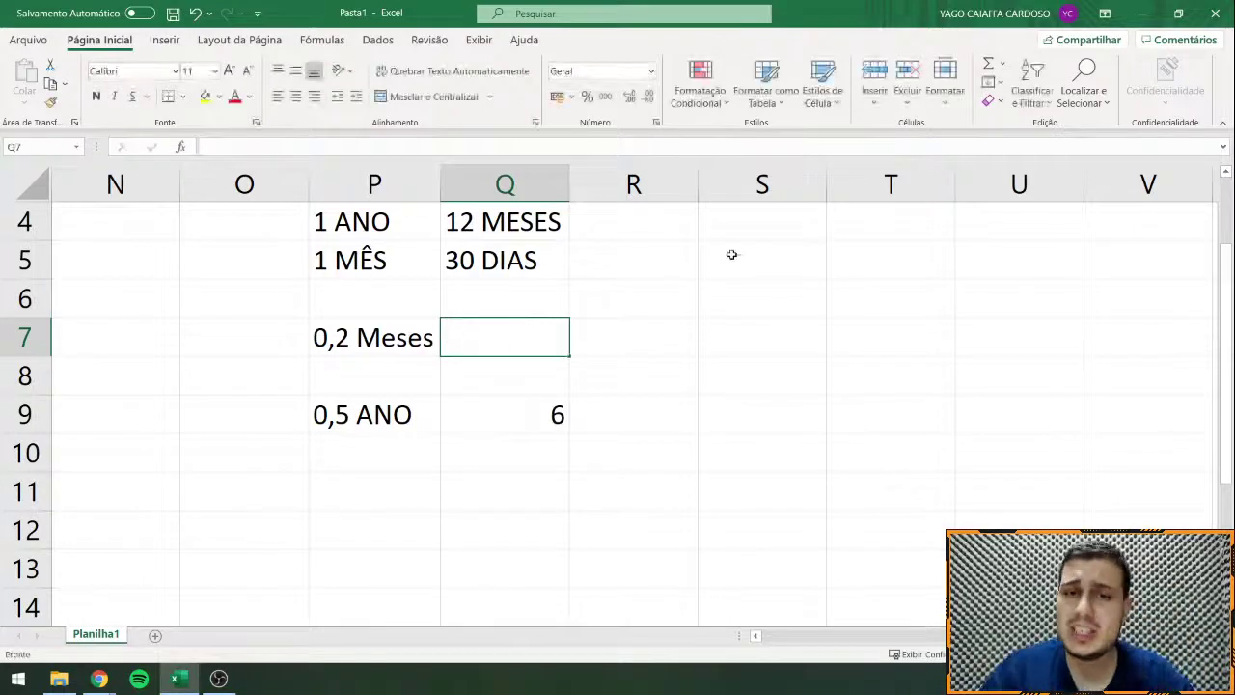
Step: Start a rule-of-three layout with 1 Mês in S5 and 30 Dias in T5
click(731, 254)
text(1)
key(Tab)
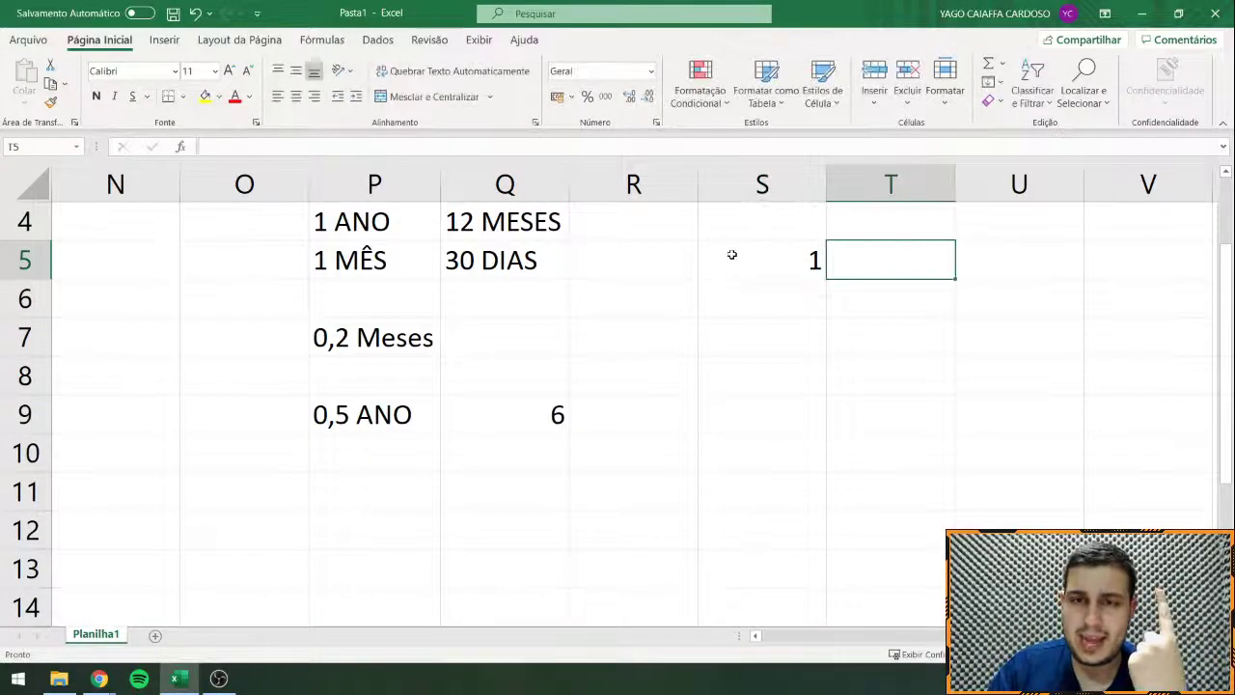
key(alt)
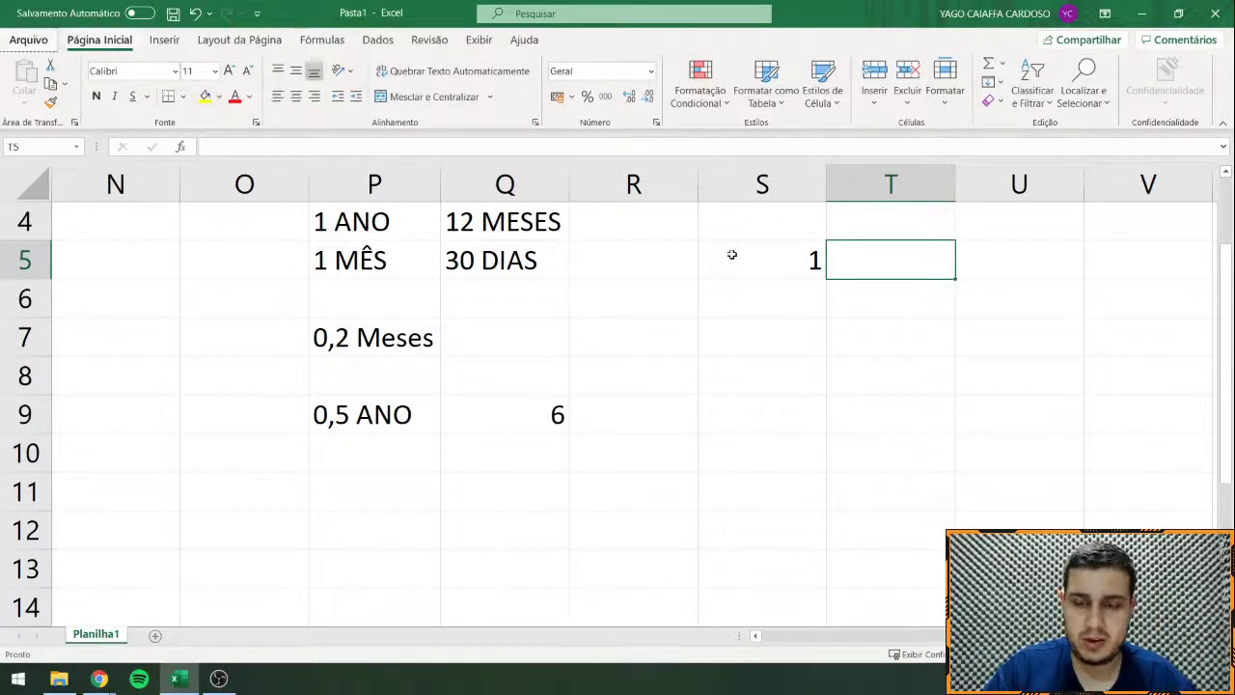
click(780, 286)
click(791, 267)
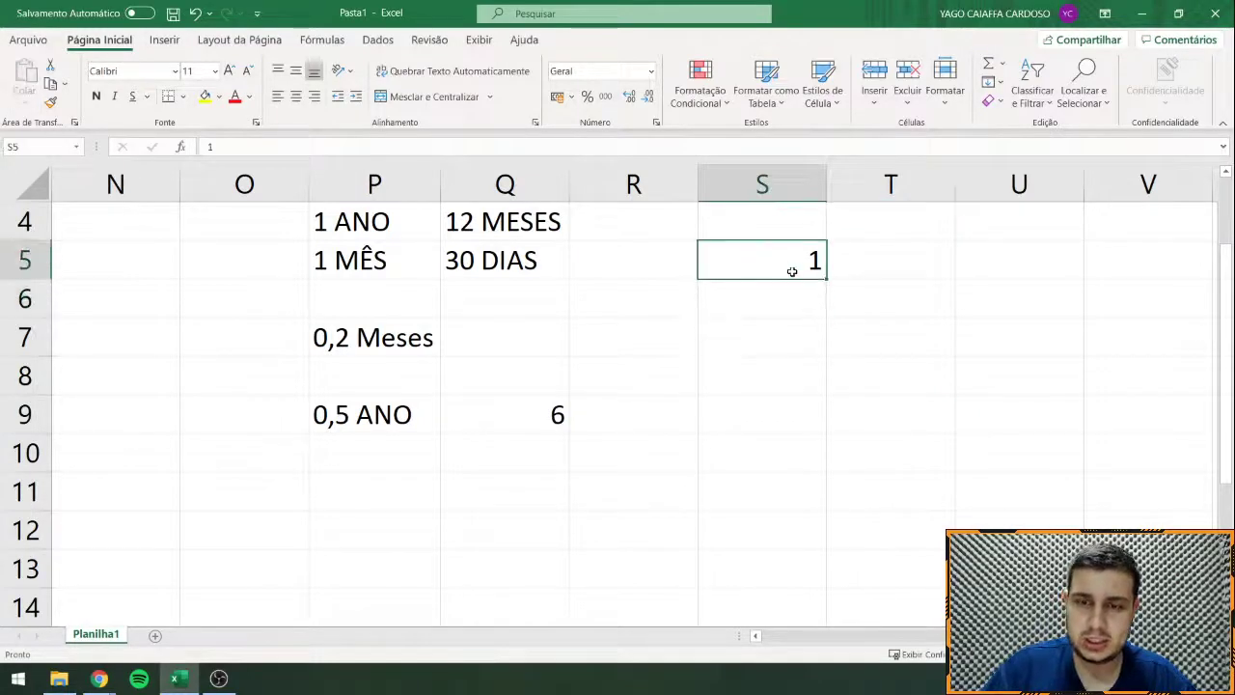
key(F2)
text(Mês)
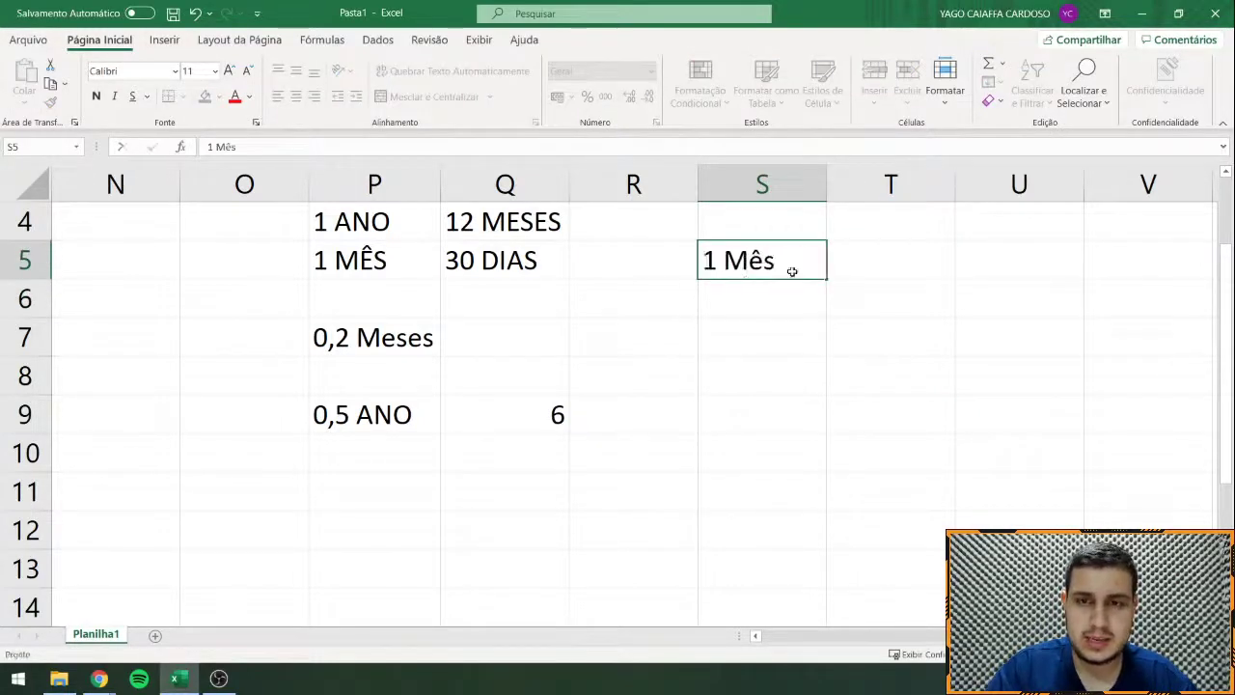
key(Tab)
text(30 Dias)
key(Return)
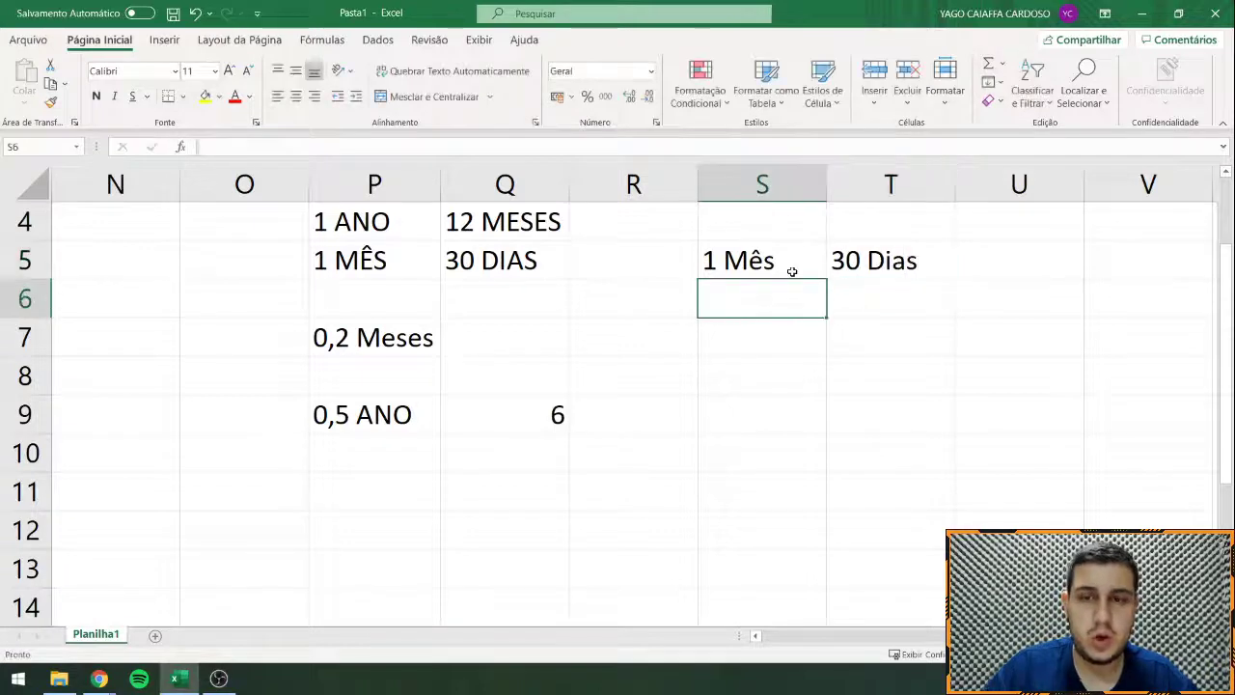
Step: Add the unknown row of the rule of three with 0,2 Mês in S6 and X in T6
text(0,2 )
text(Mês)
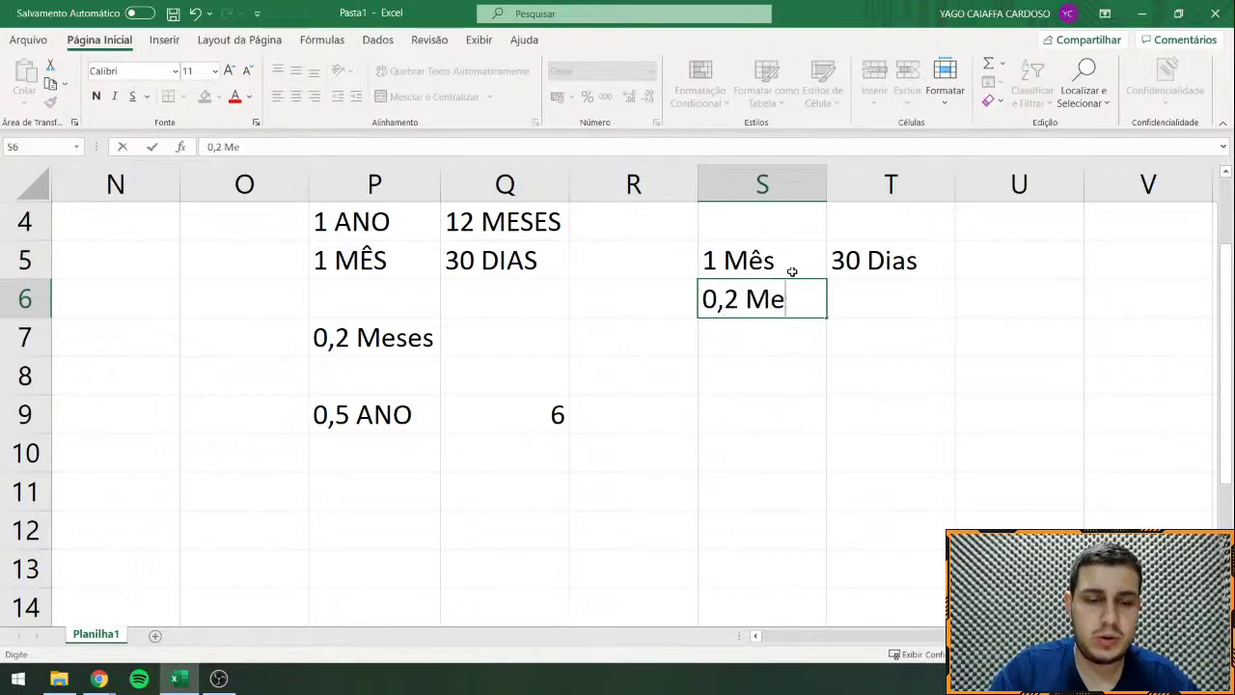
key(Tab)
text(X)
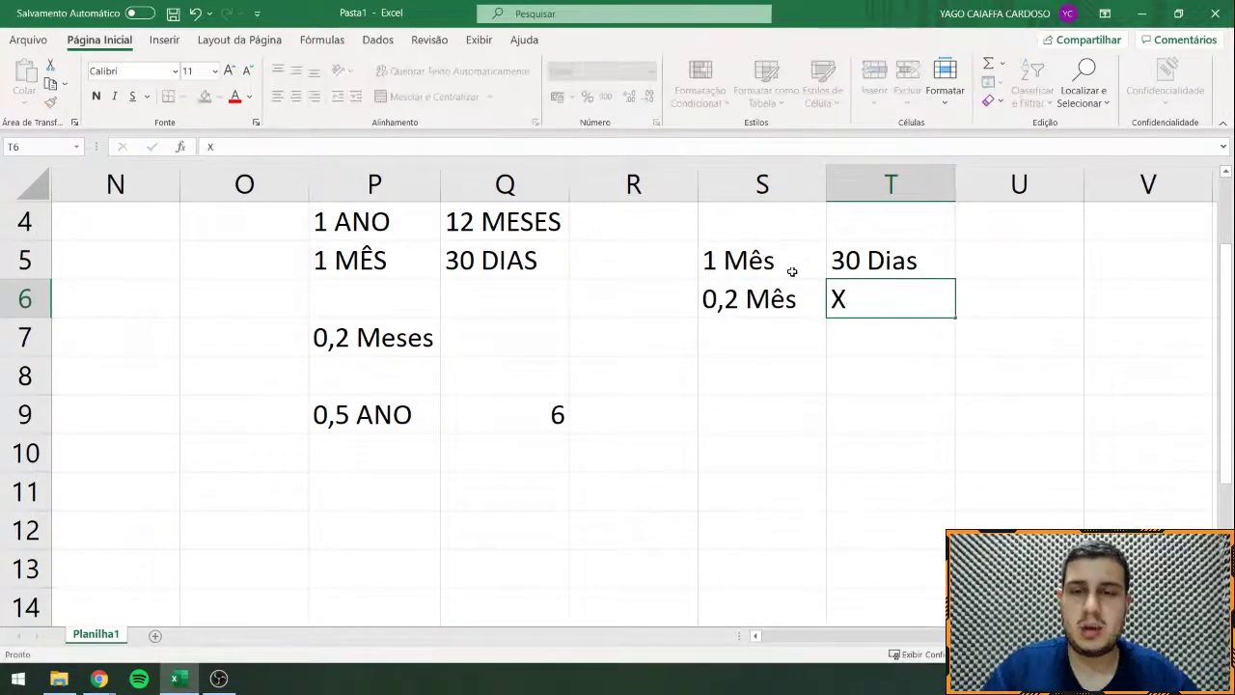
key(Return)
click(785, 372)
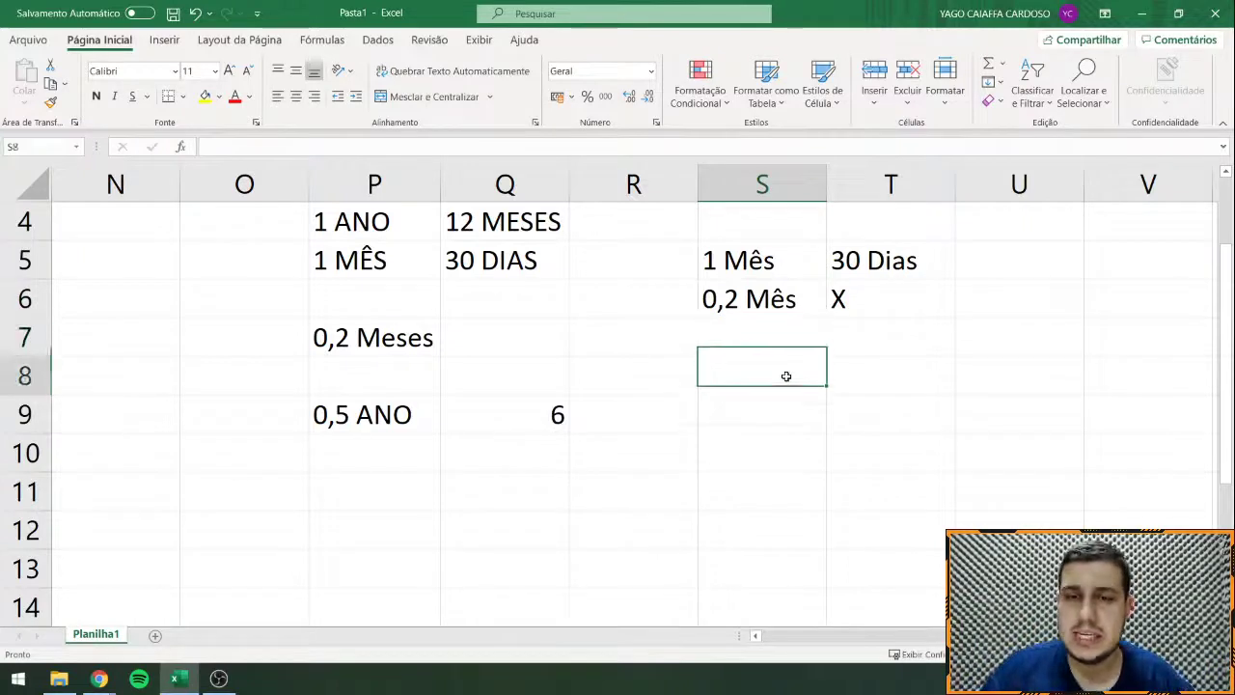
Step: Calculate the days in 0,2 month by entering =0,2*30 in S8 below the rule of three
text(=0,3*)
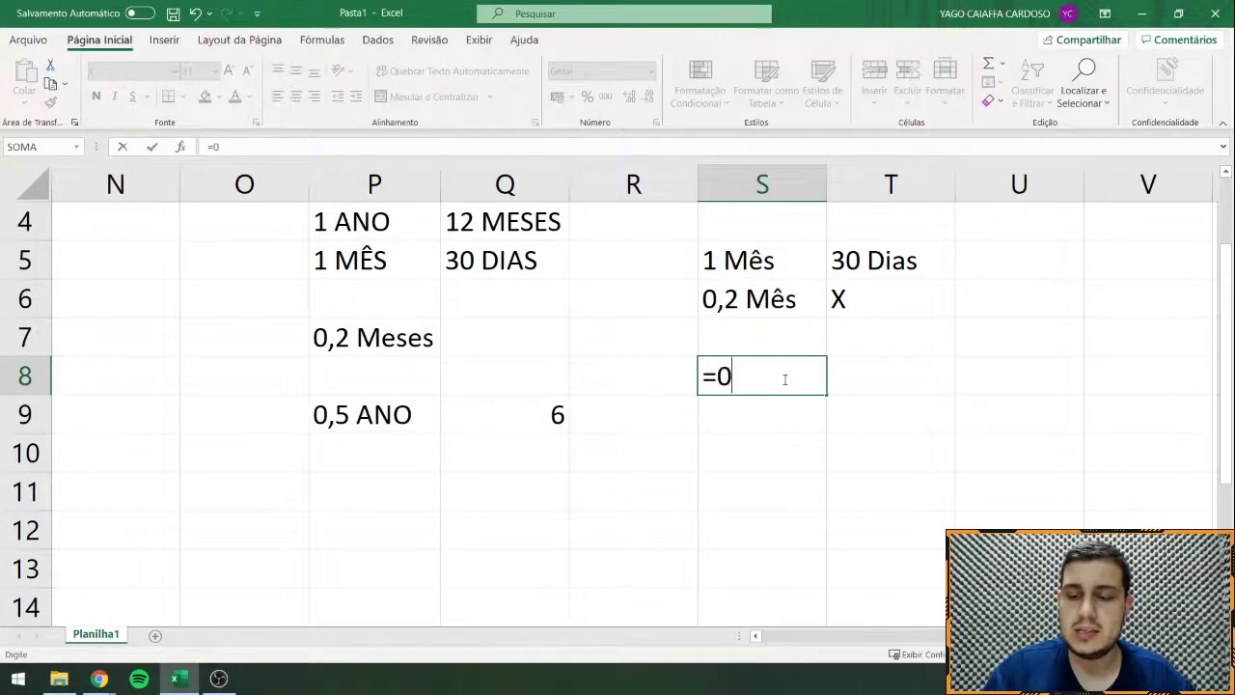
key(BackSpace)
key(BackSpace)
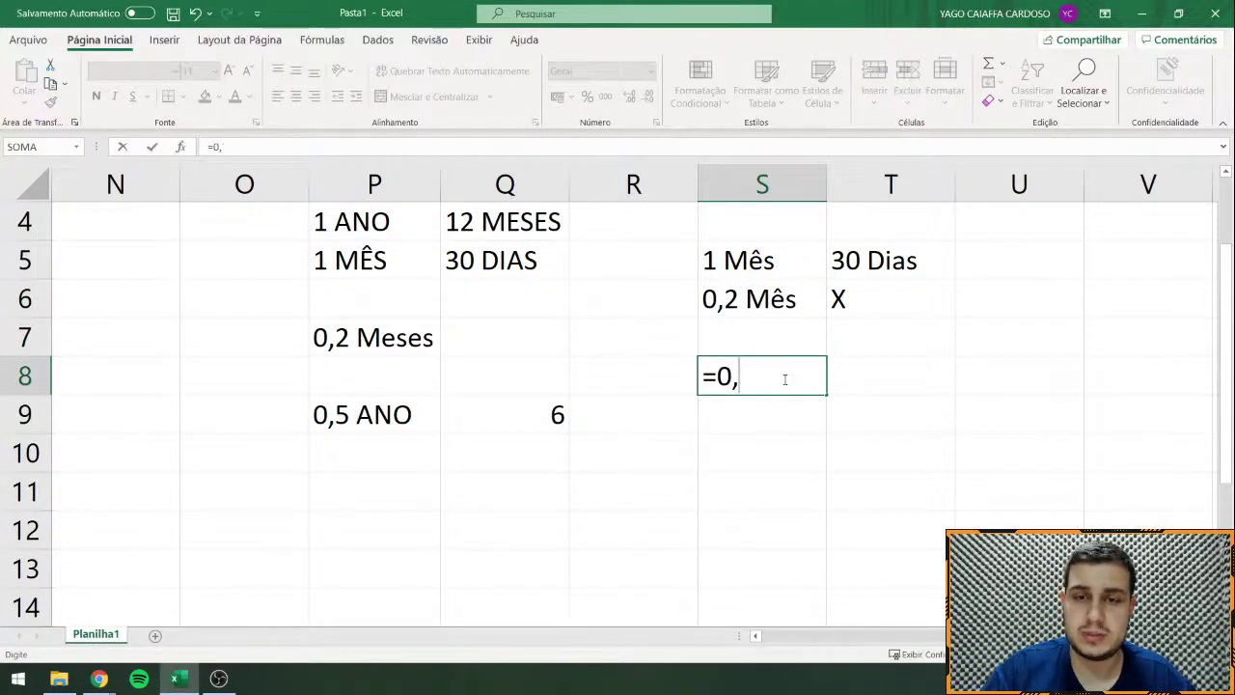
text(2*30)
key(Return)
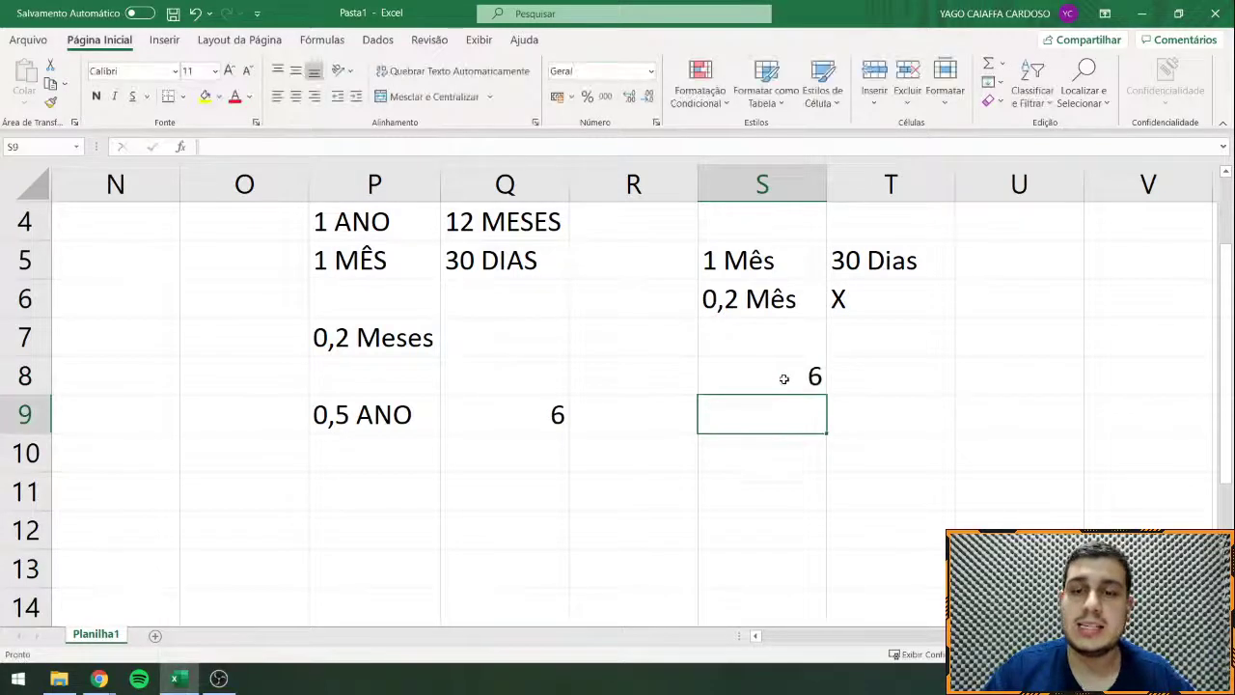
click(783, 379)
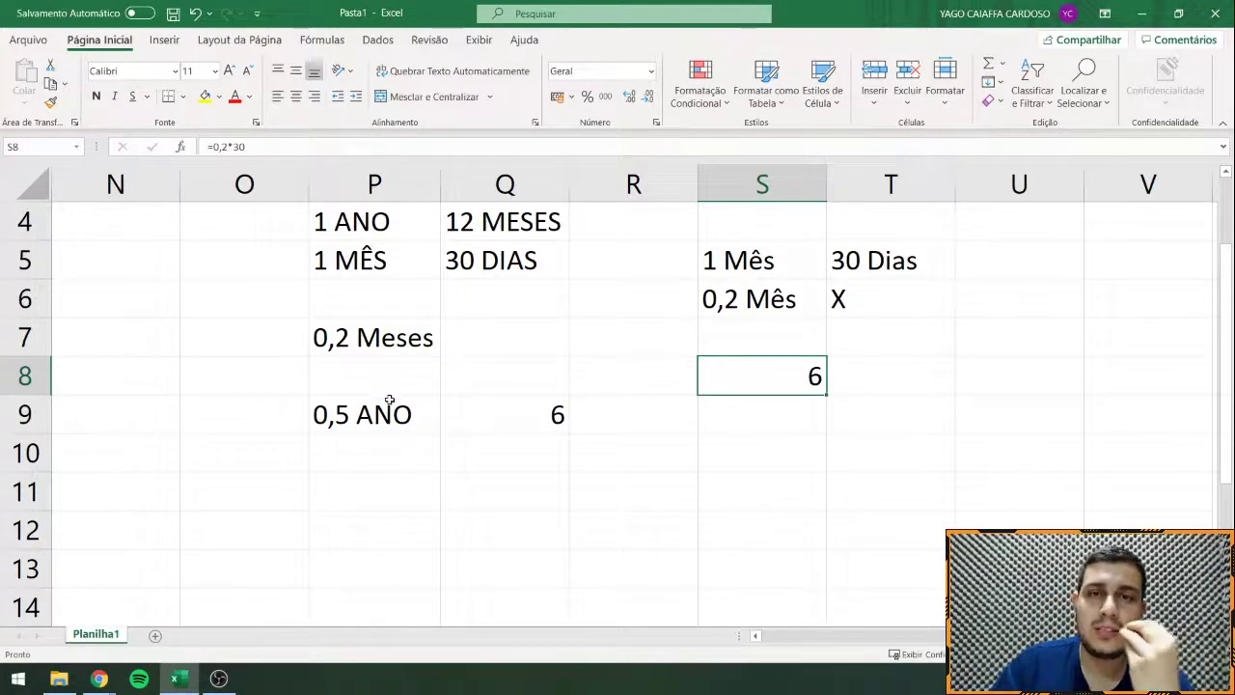
double_click(351, 415)
drag(349, 415, 336, 415)
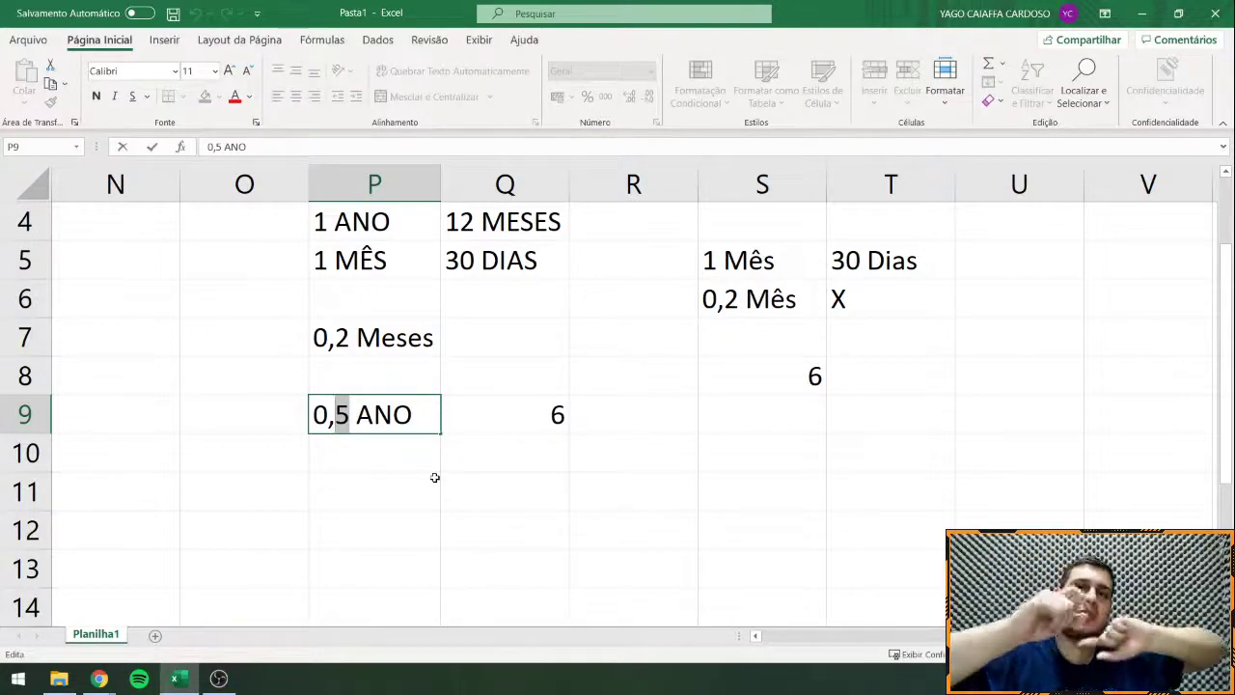
key(Escape)
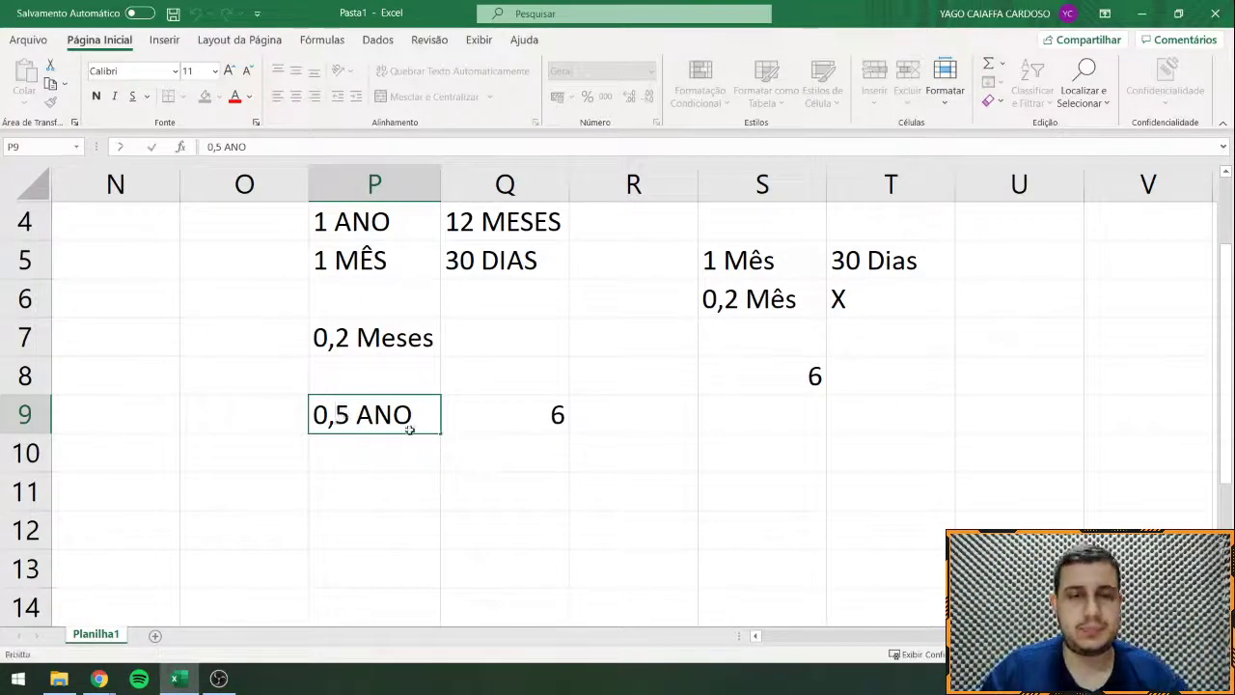
Step: Delete columns P to T containing the unit conversion examples
drag(375, 188, 859, 166)
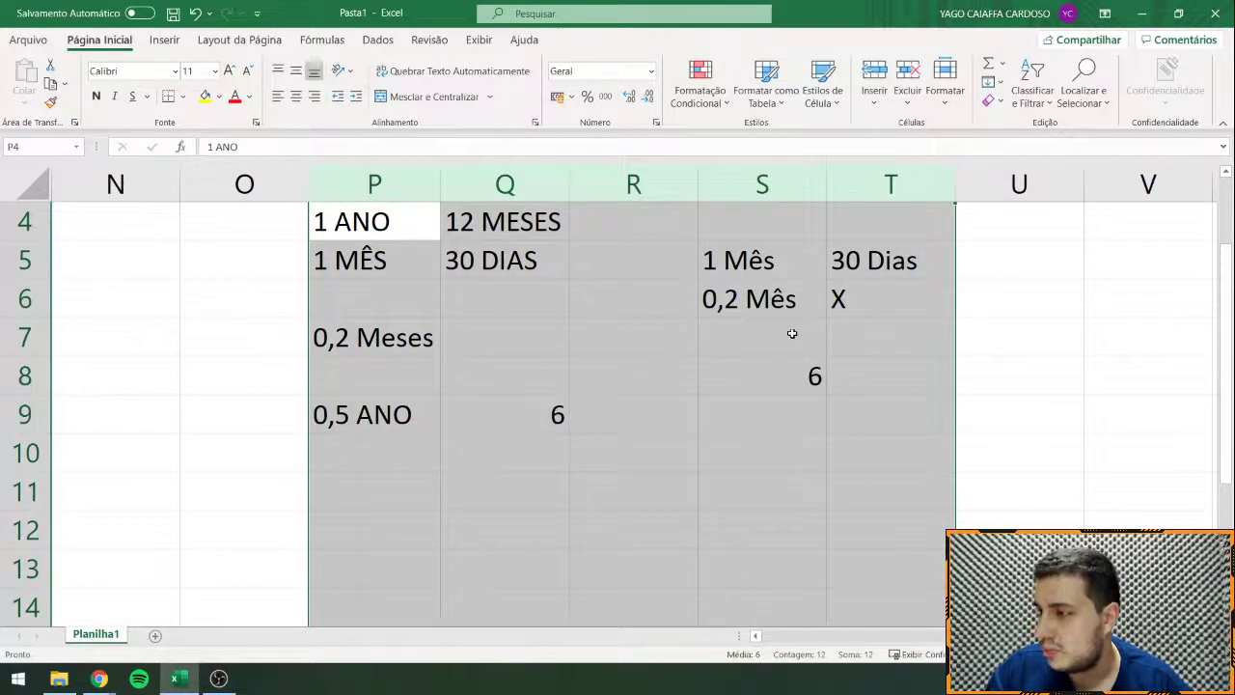
right_click(793, 360)
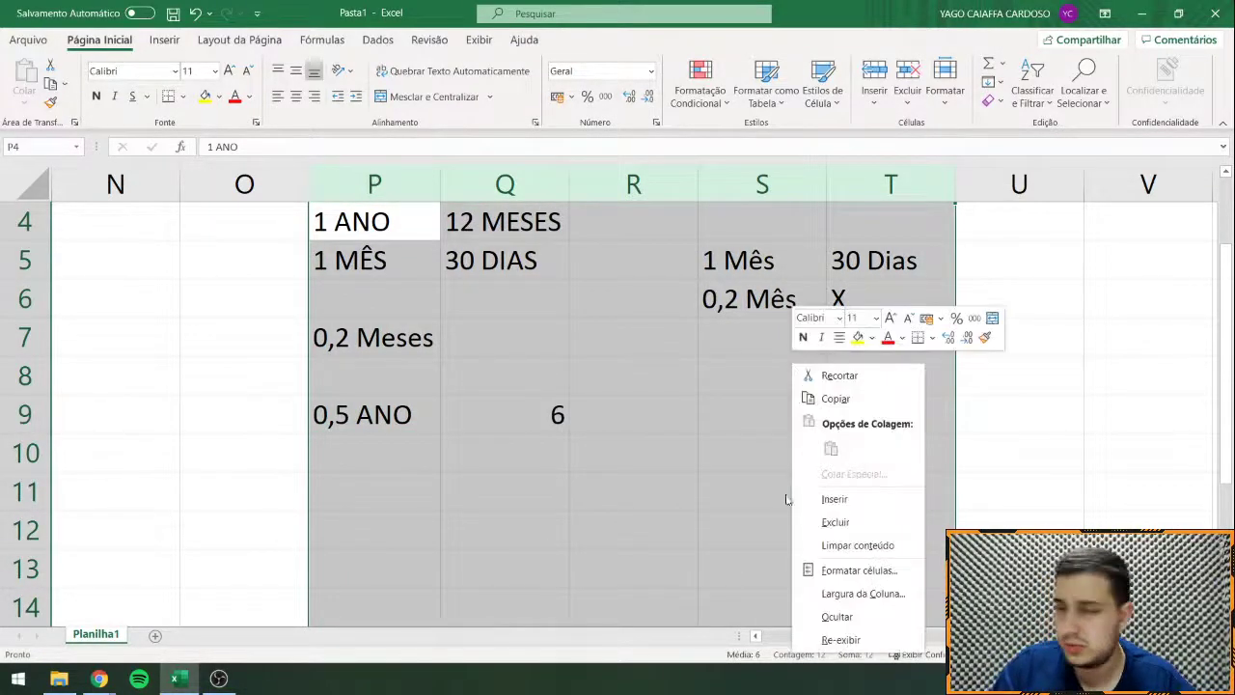
click(835, 522)
Step: Enter 5000/ in I8, beside the ANO 5 balance, as the beginning of the division
scroll(904, 479, left, 6)
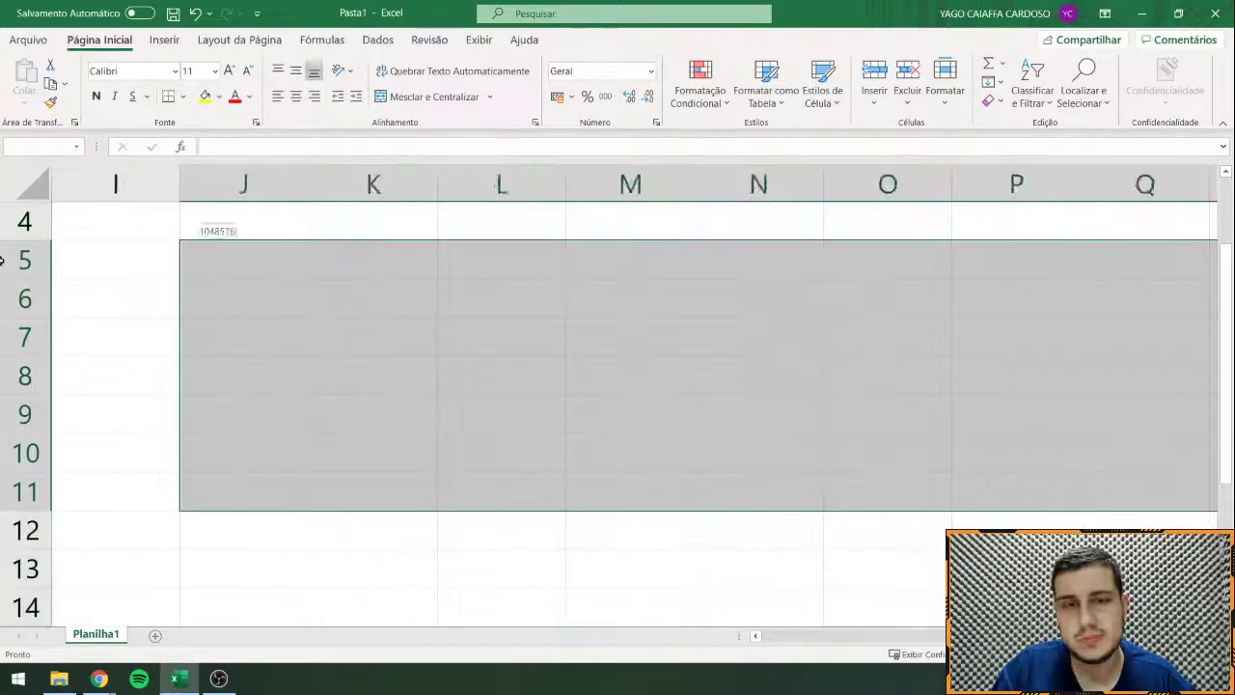
scroll(1025, 450, right, 2)
scroll(924, 447, down, 2)
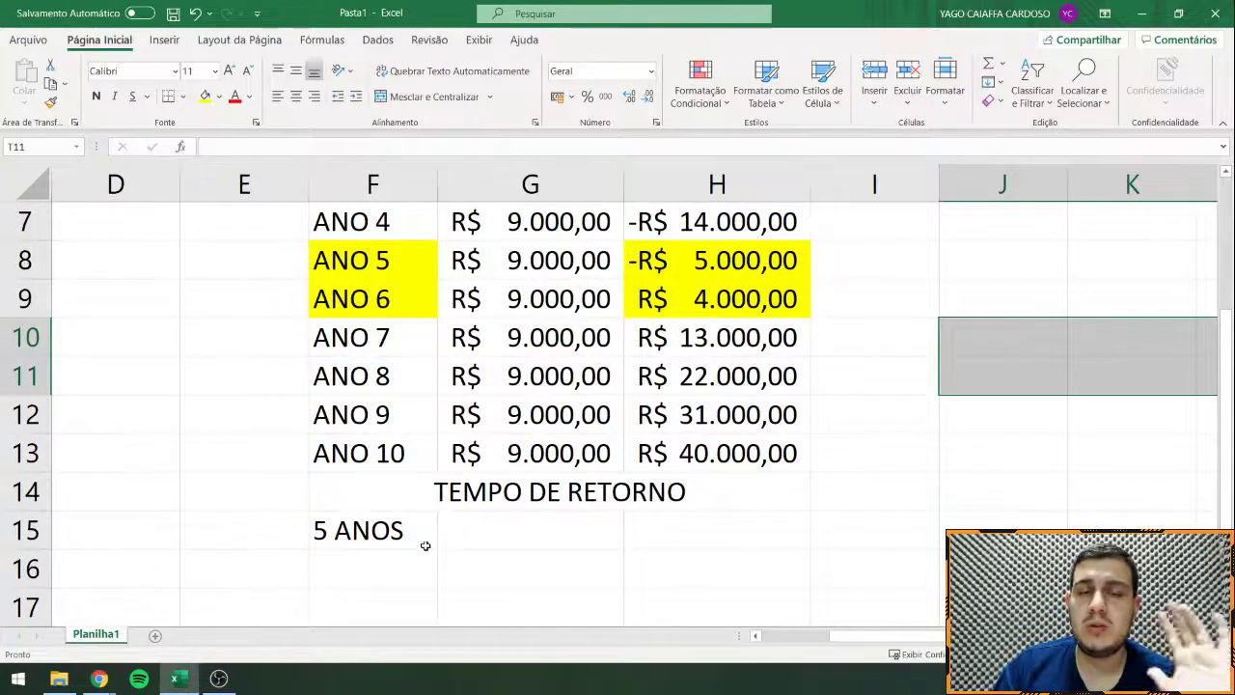
click(868, 266)
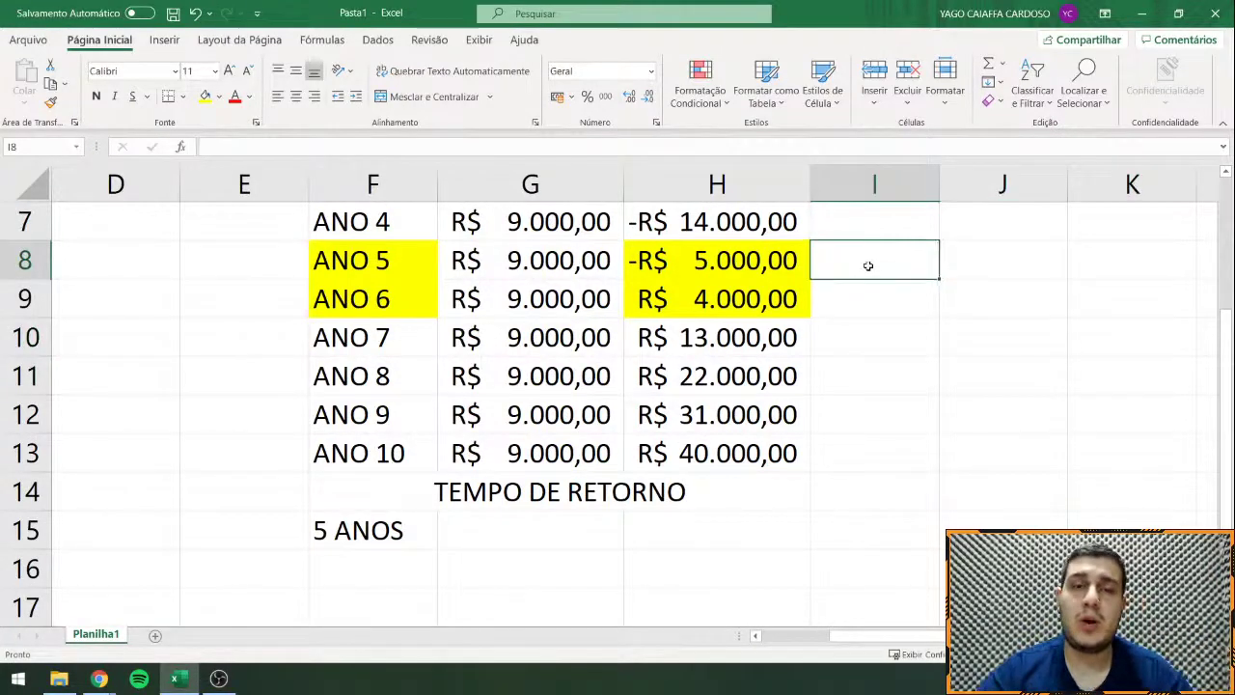
text(=)
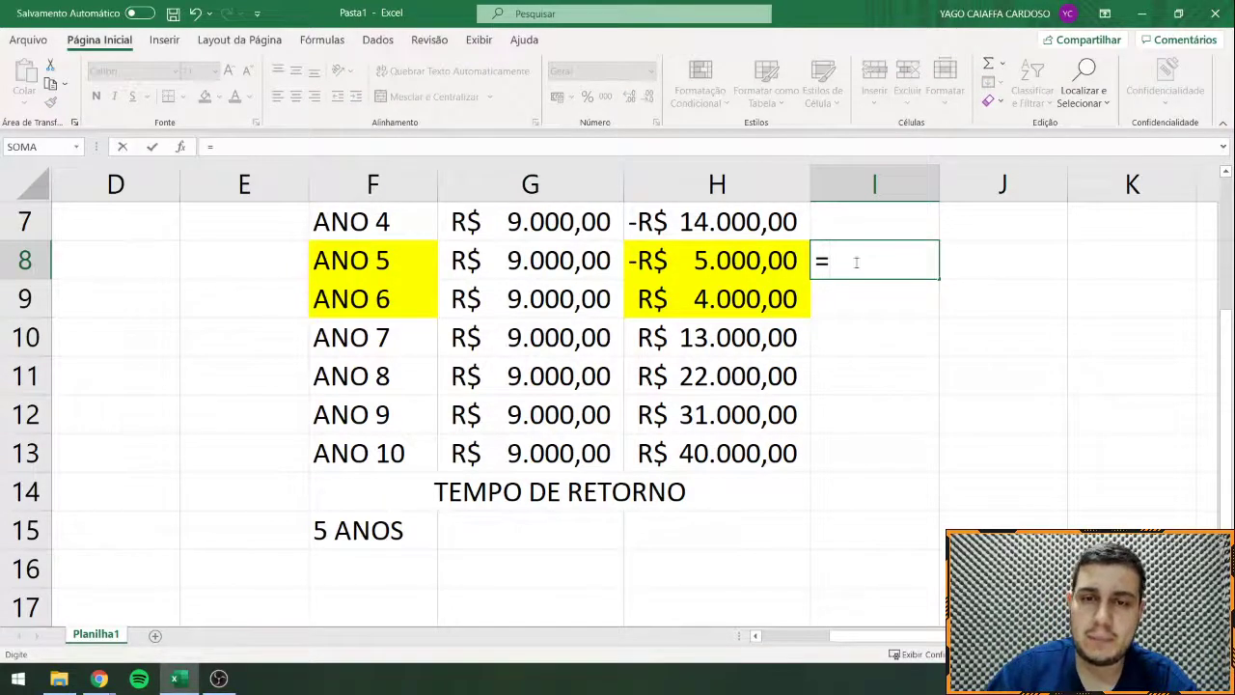
click(715, 270)
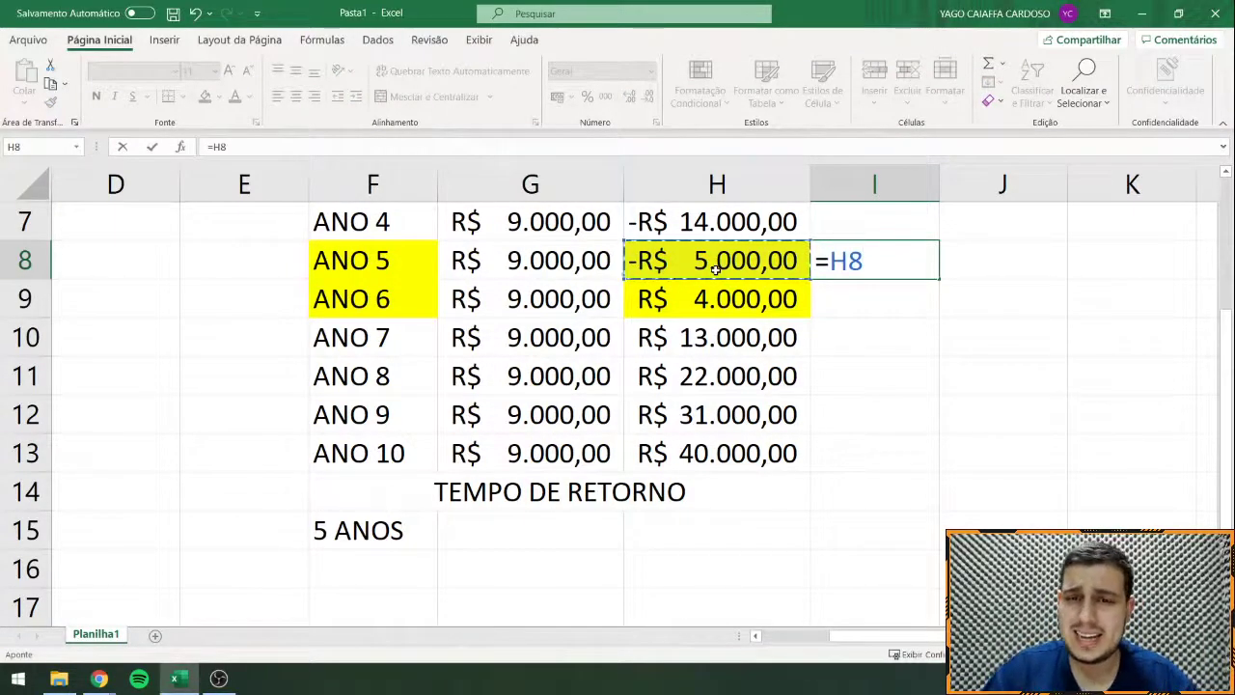
key(Escape)
text(5000)
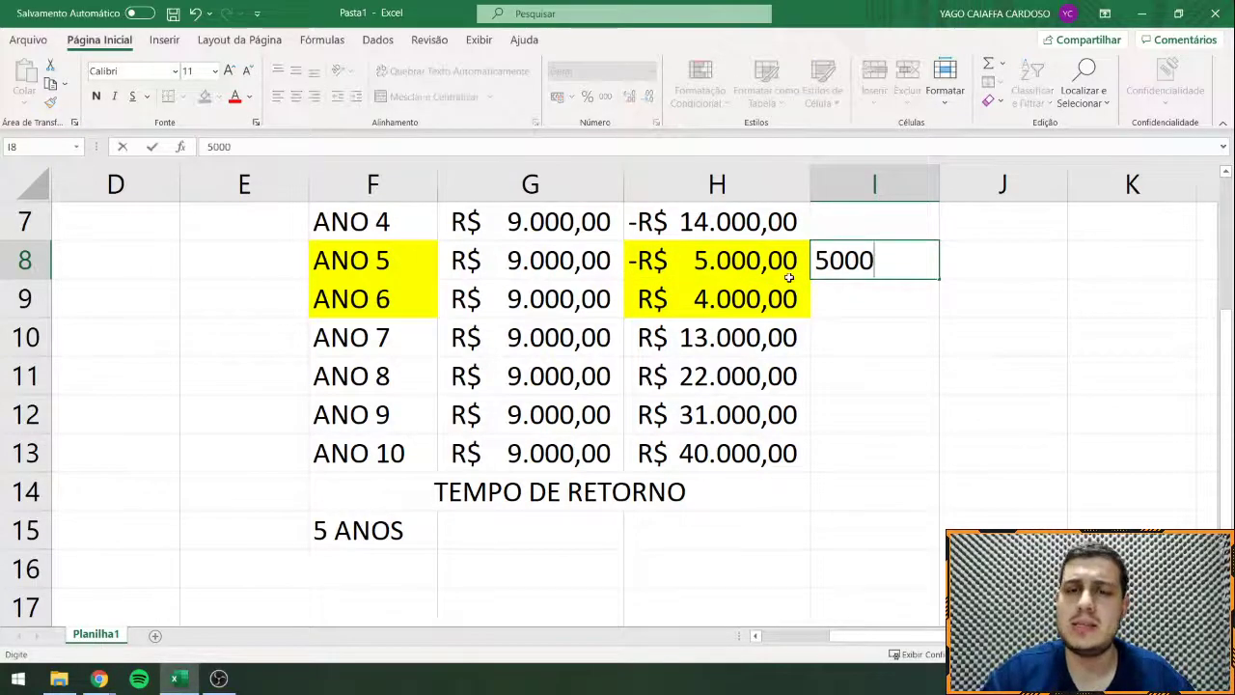
key(BackSpace)
key(BackSpace)
key(BackSpace)
key(BackSpace)
text(5000)
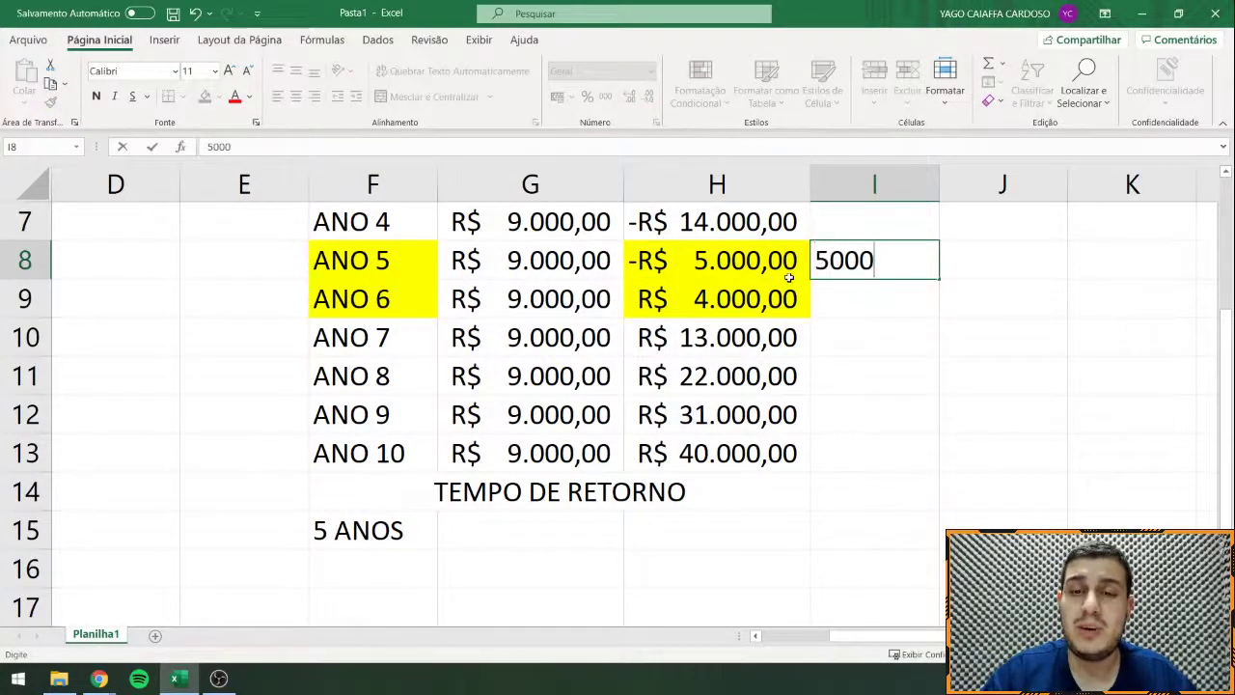
text(/)
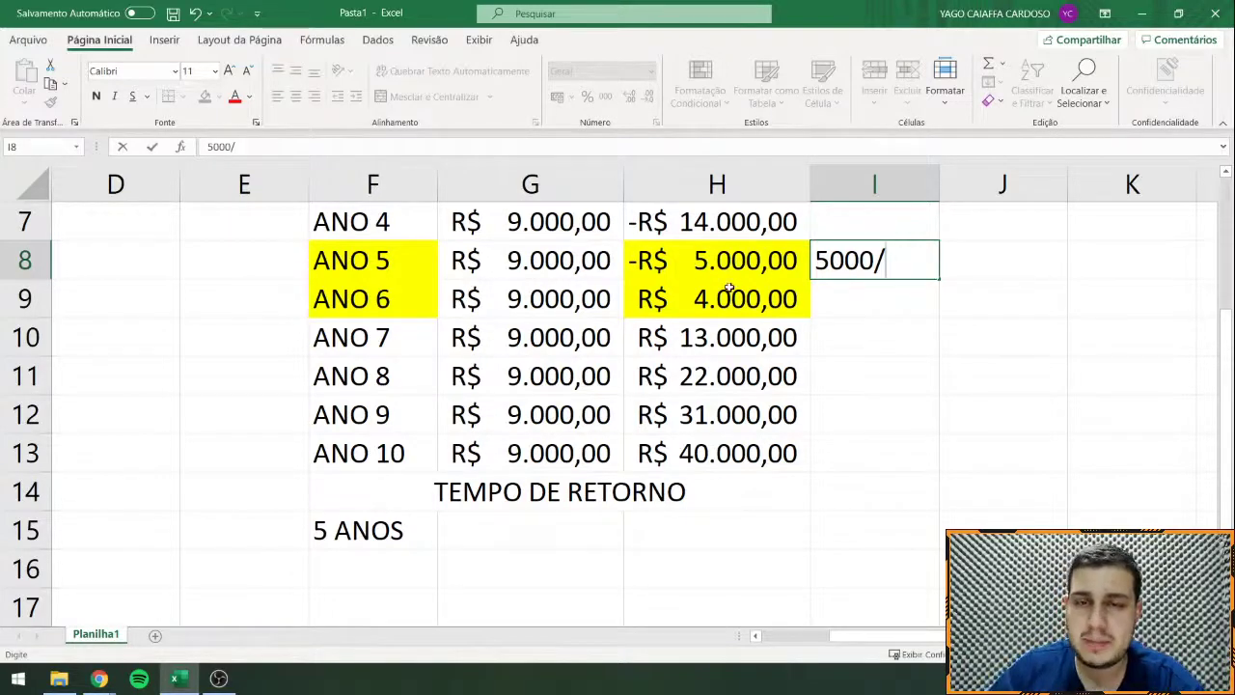
click(542, 311)
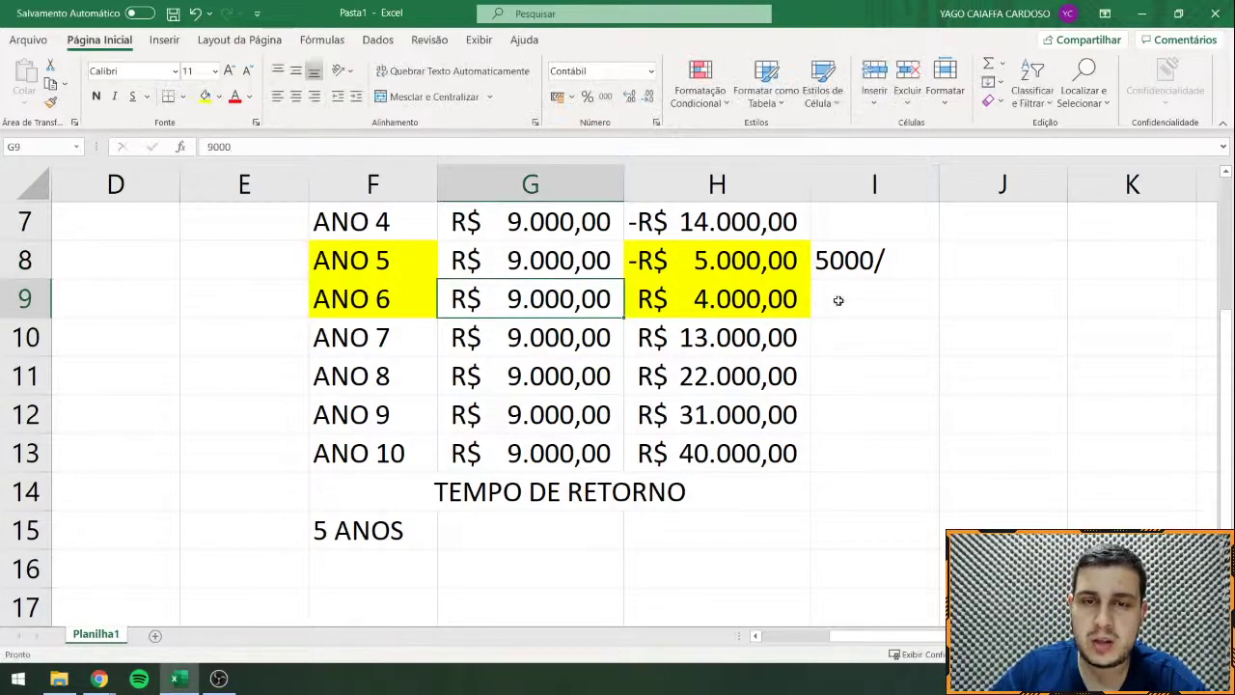
Step: Turn the I8 entry into the formula =-H8/G9, dividing the ANO 5 balance by the ANO 6 cash flow
click(817, 249)
double_click(817, 249)
text(=)
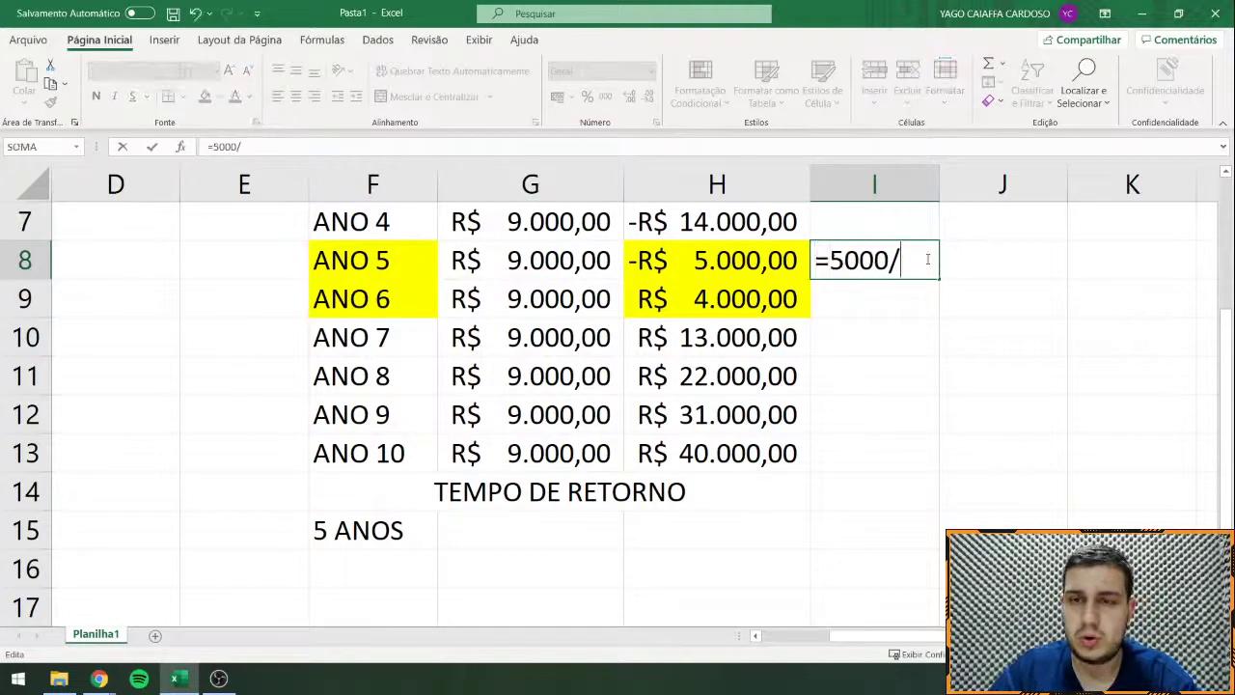
drag(889, 253, 828, 256)
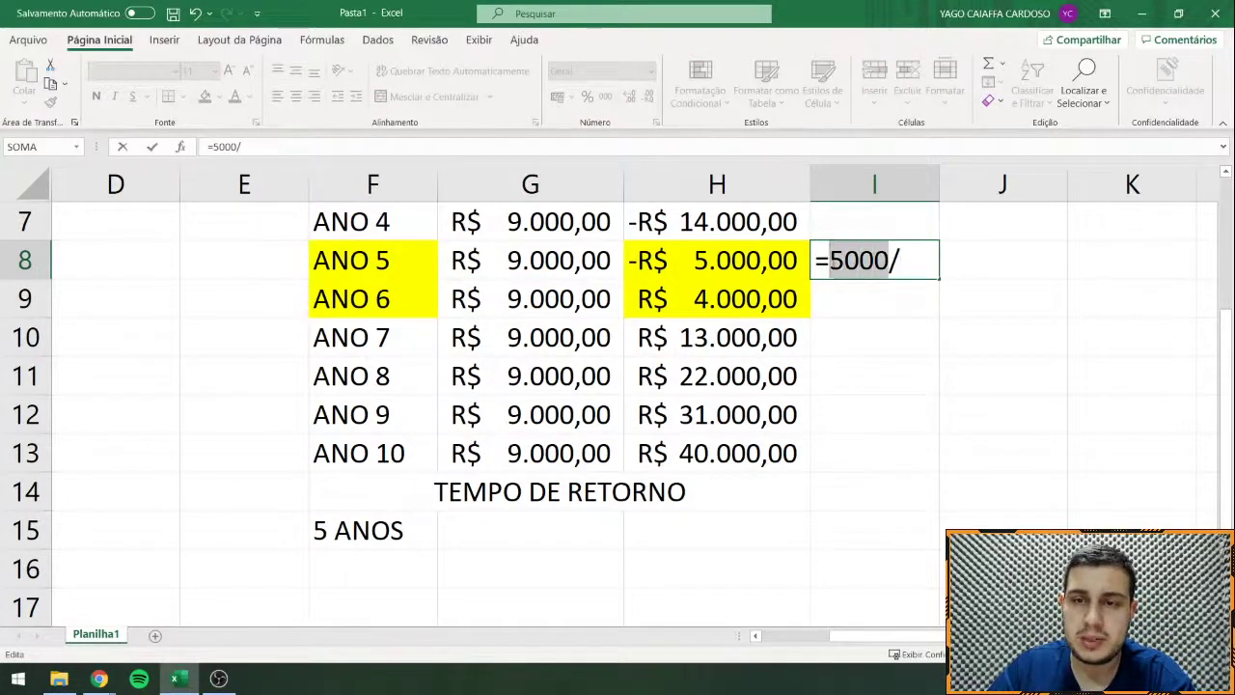
key(BackSpace)
click(805, 259)
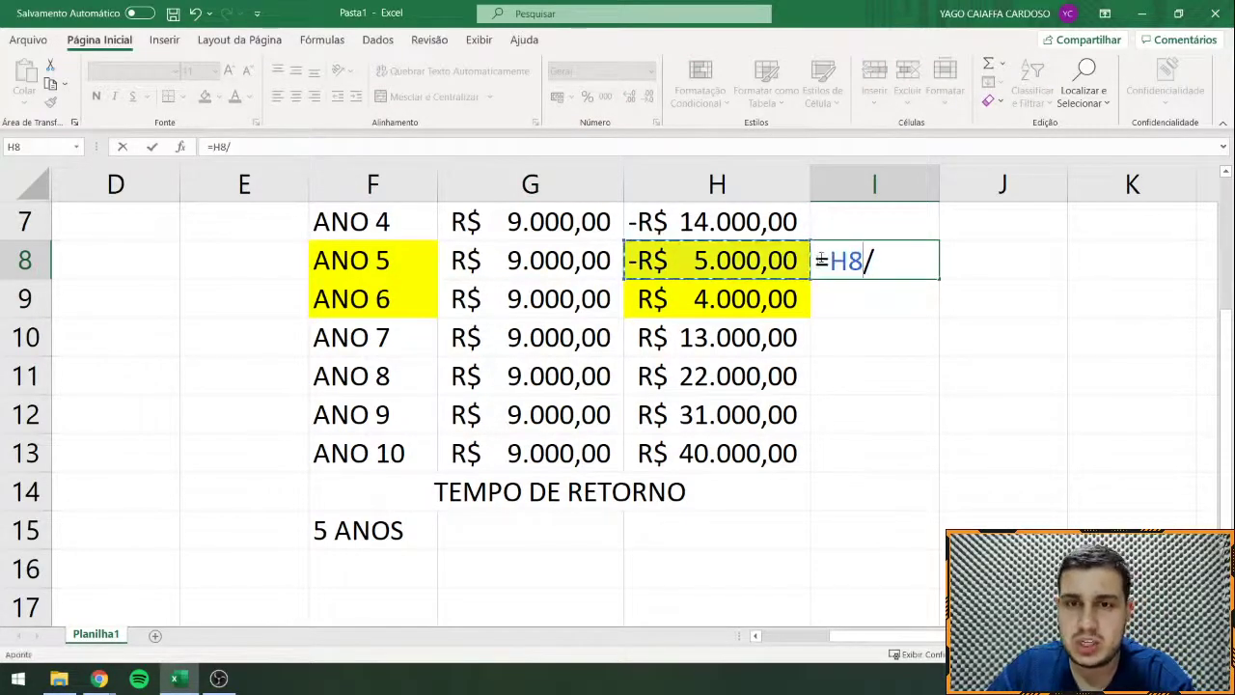
click(826, 261)
text(-)
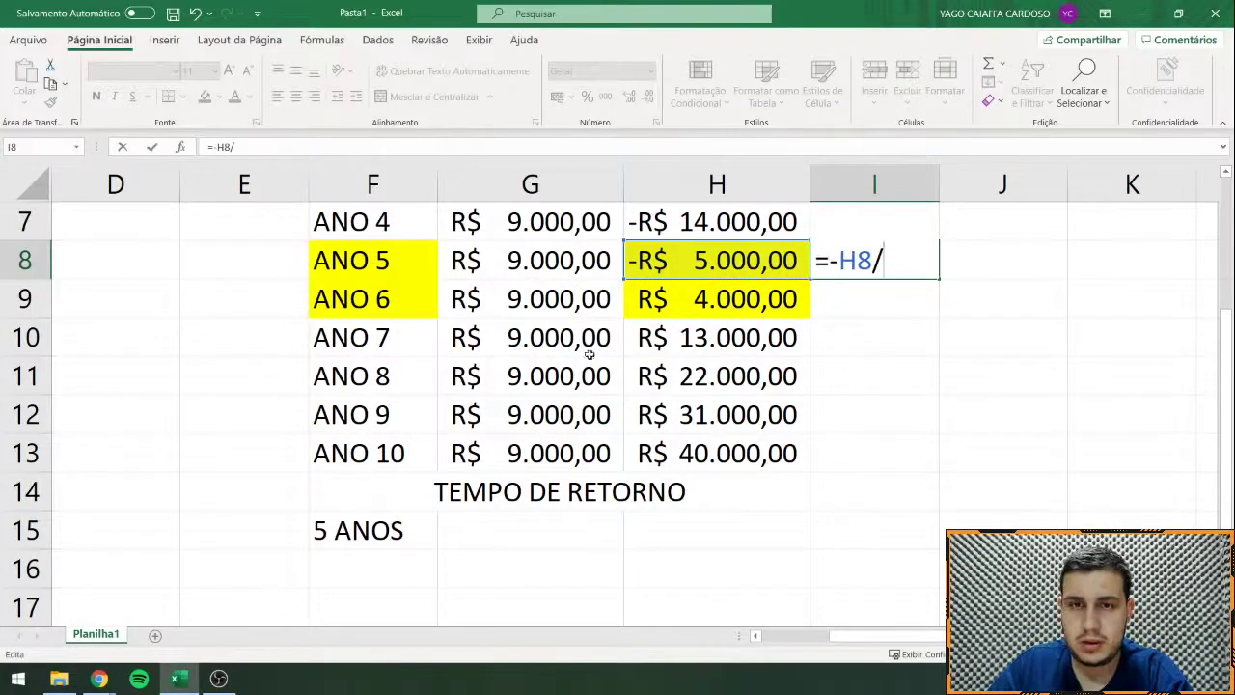
click(567, 312)
key(Return)
Step: Format I8 in thousands-separator style without the currency symbol, showing four decimal places
click(873, 262)
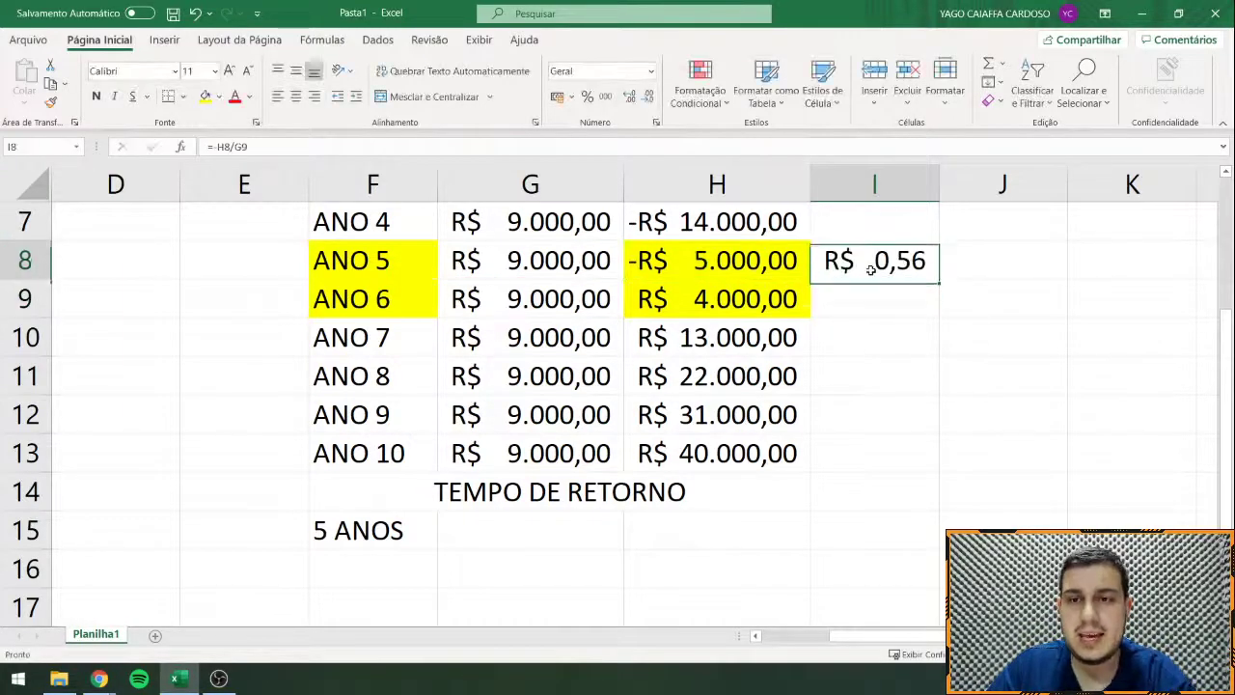
click(605, 97)
click(628, 97)
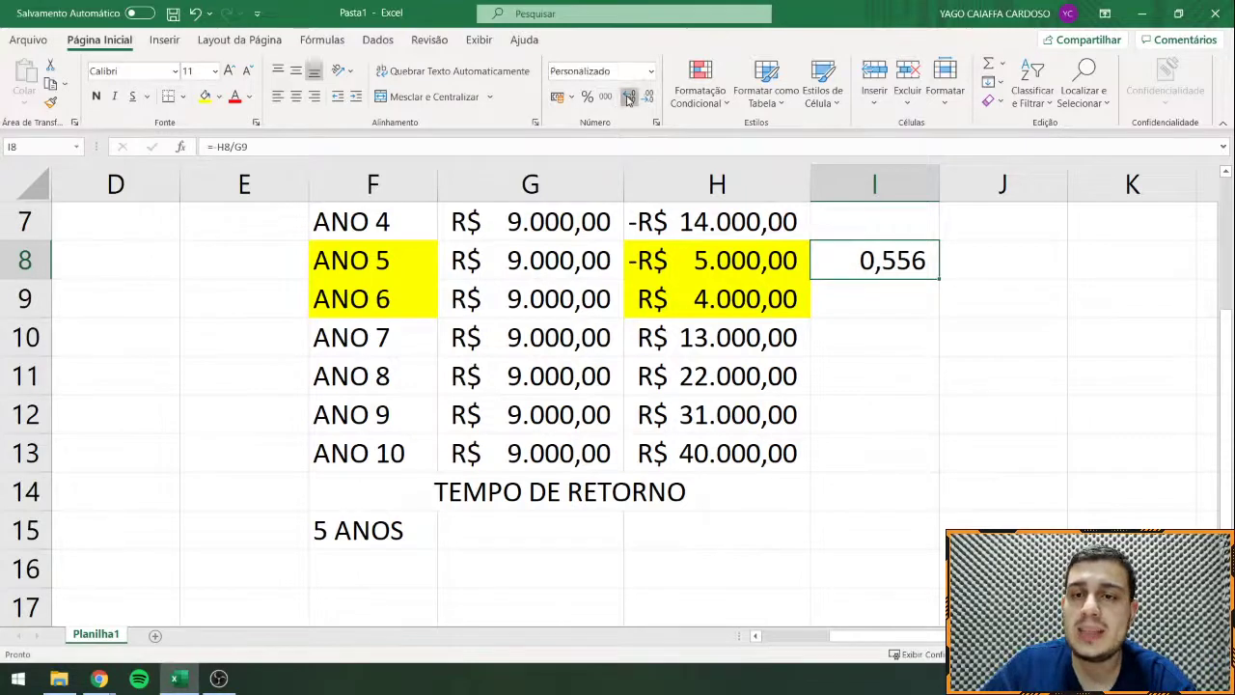
click(628, 97)
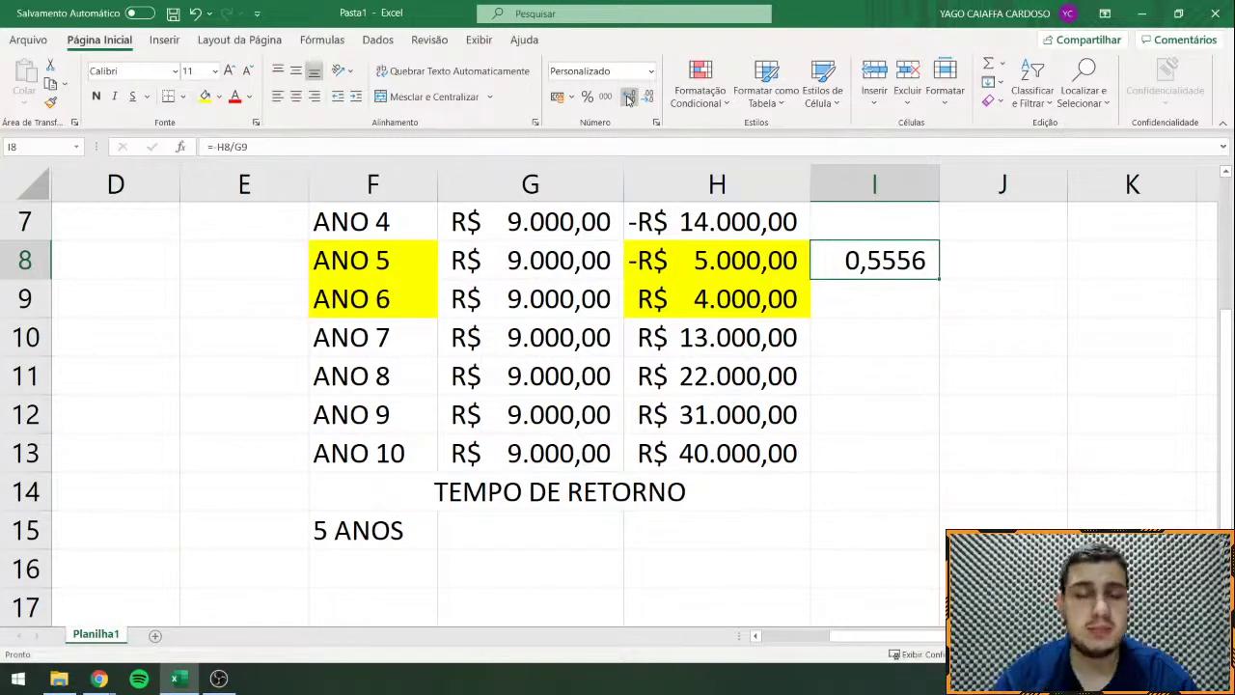
Step: Enter the formula =I8*0,12 in J8 beside the year fraction
key(Right)
text(=)
key(Left)
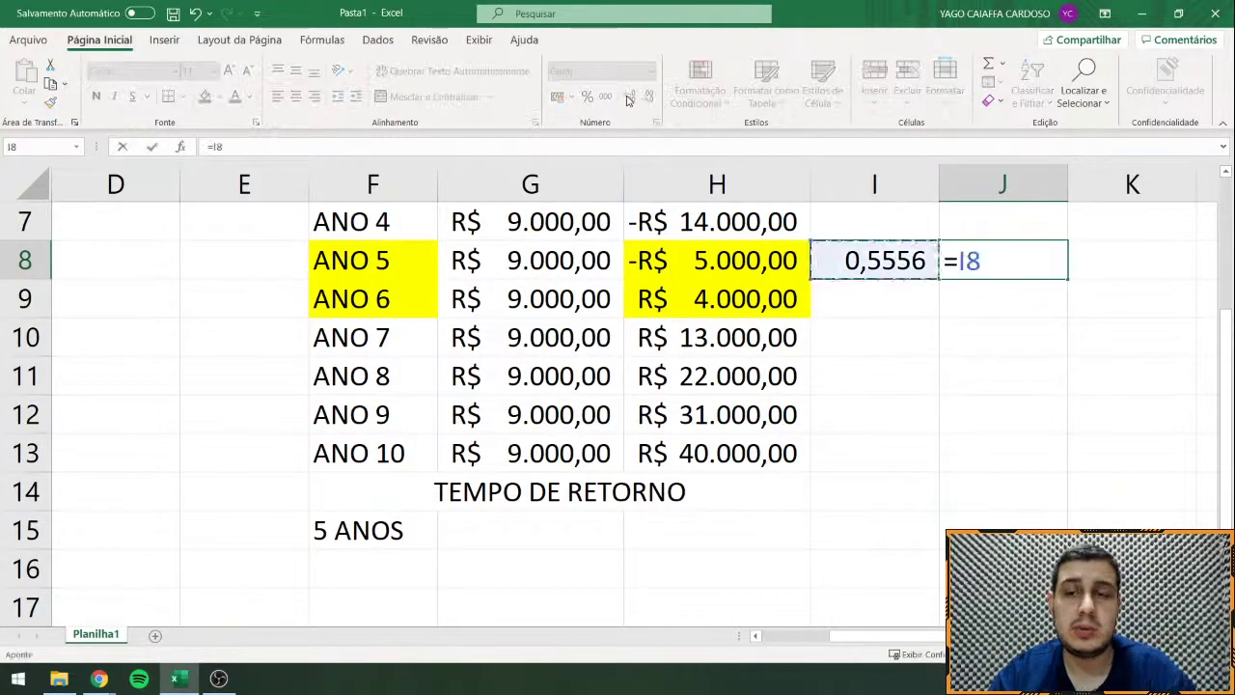
text(*0,12)
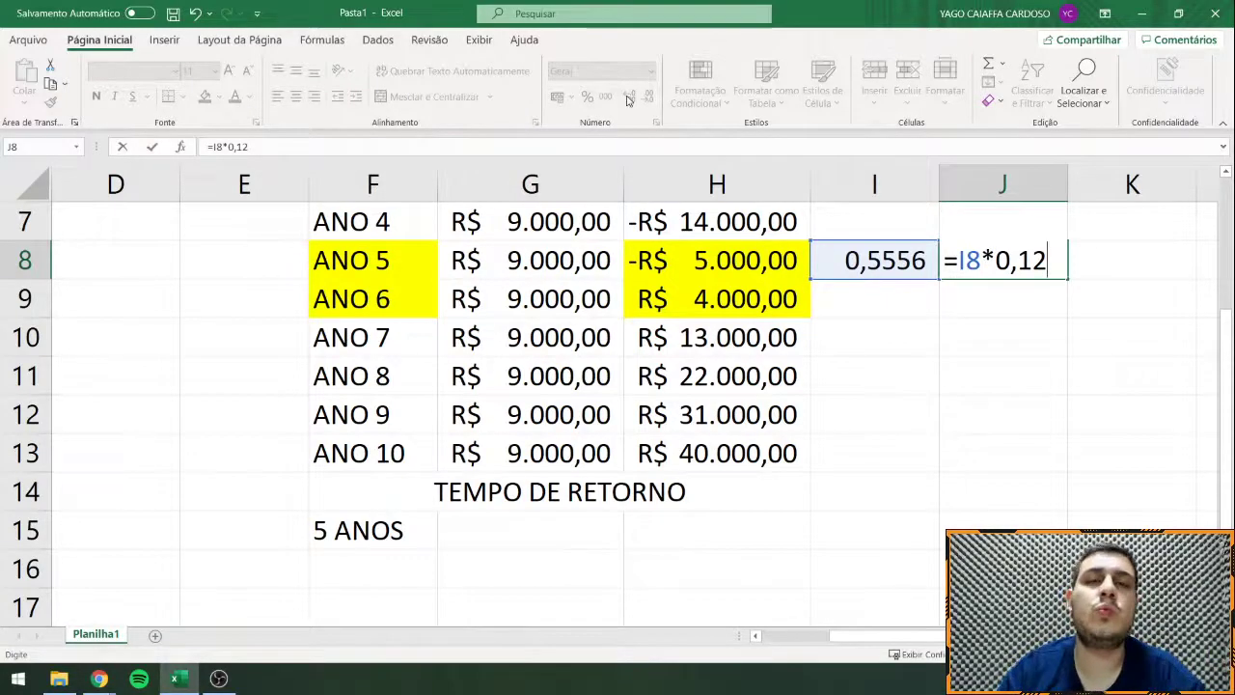
key(Return)
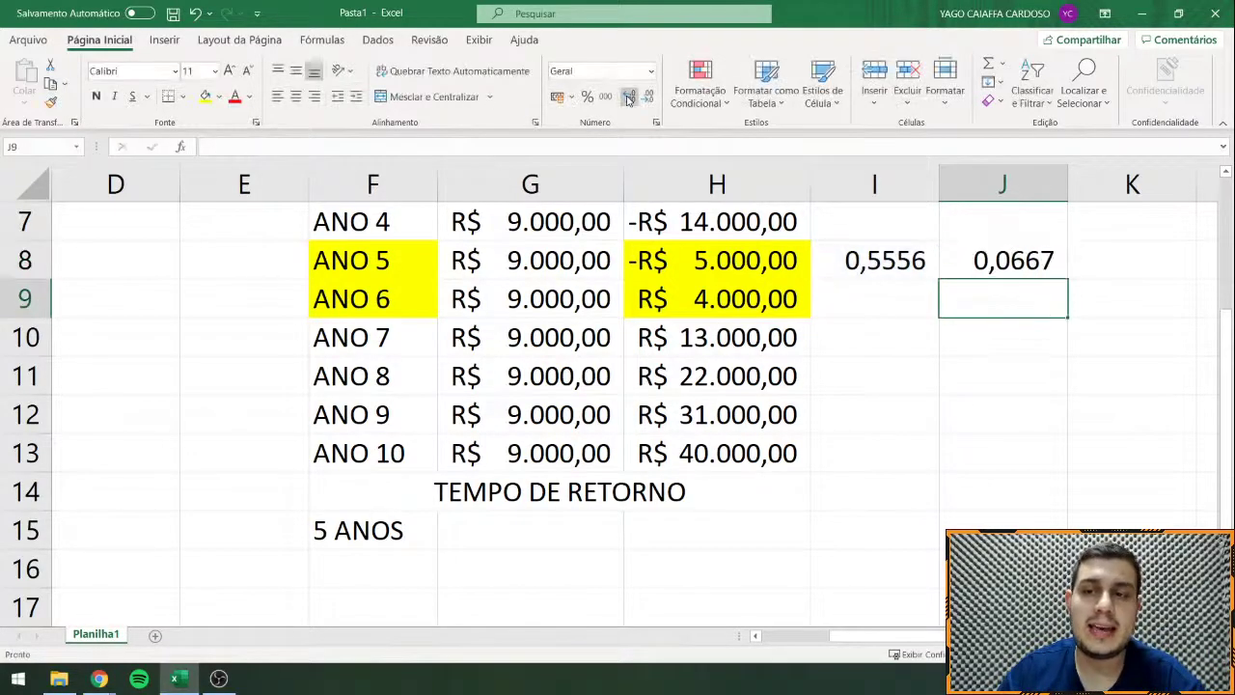
Step: Correct the J8 formula to =I8*12 to convert the year fraction into months
click(994, 260)
double_click(981, 261)
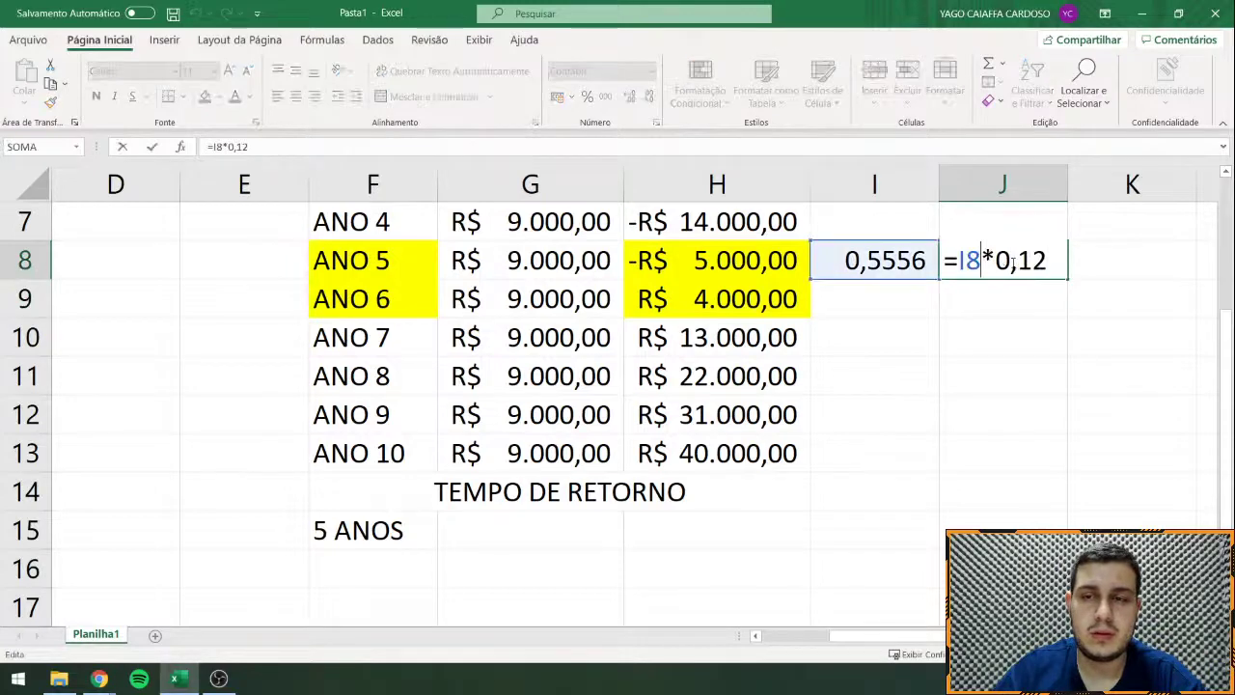
key(Delete)
key(Return)
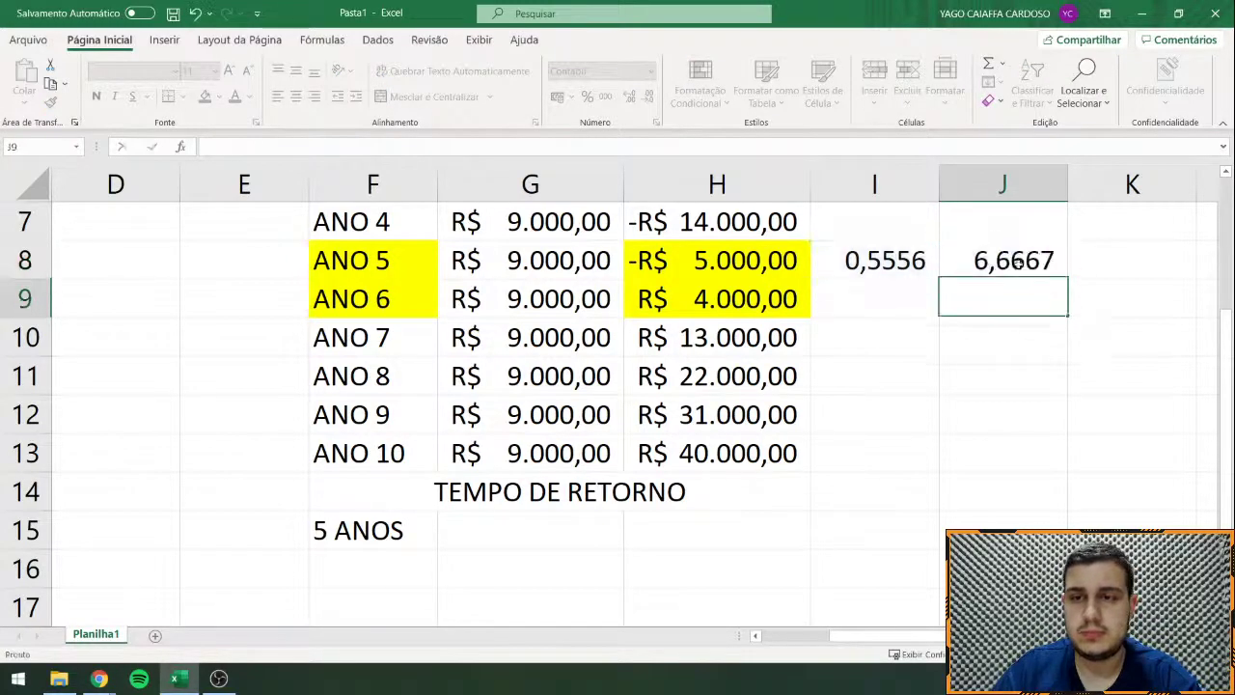
click(979, 273)
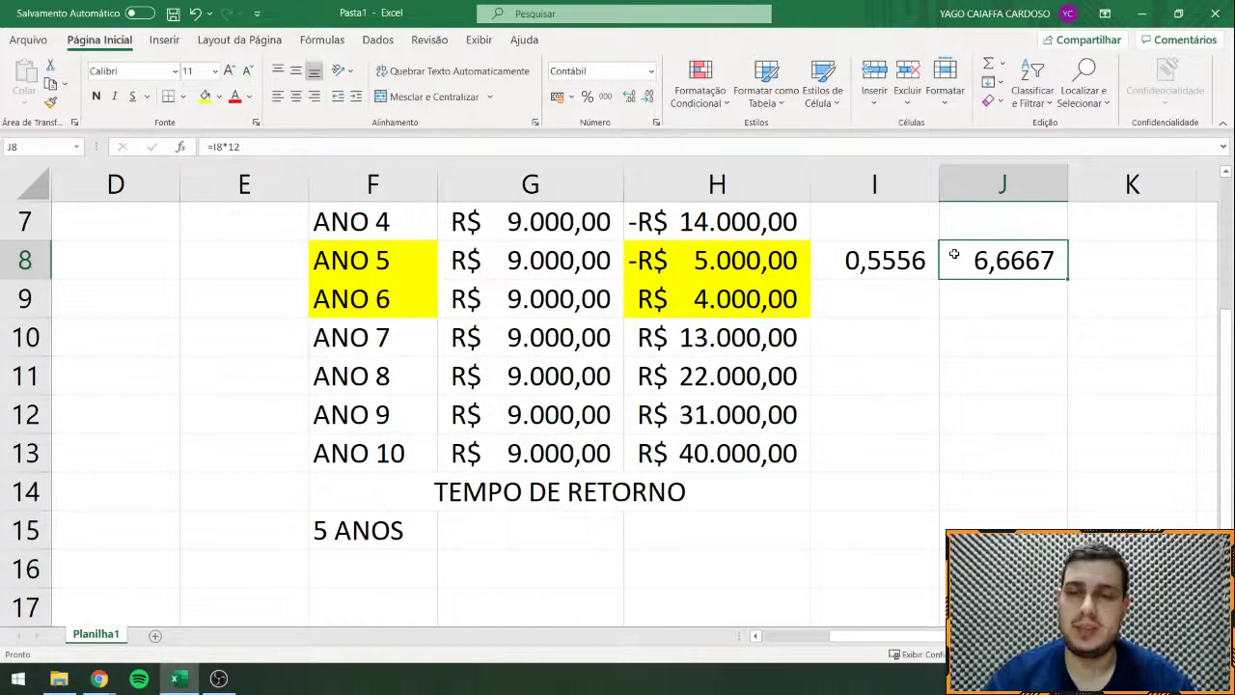
click(869, 217)
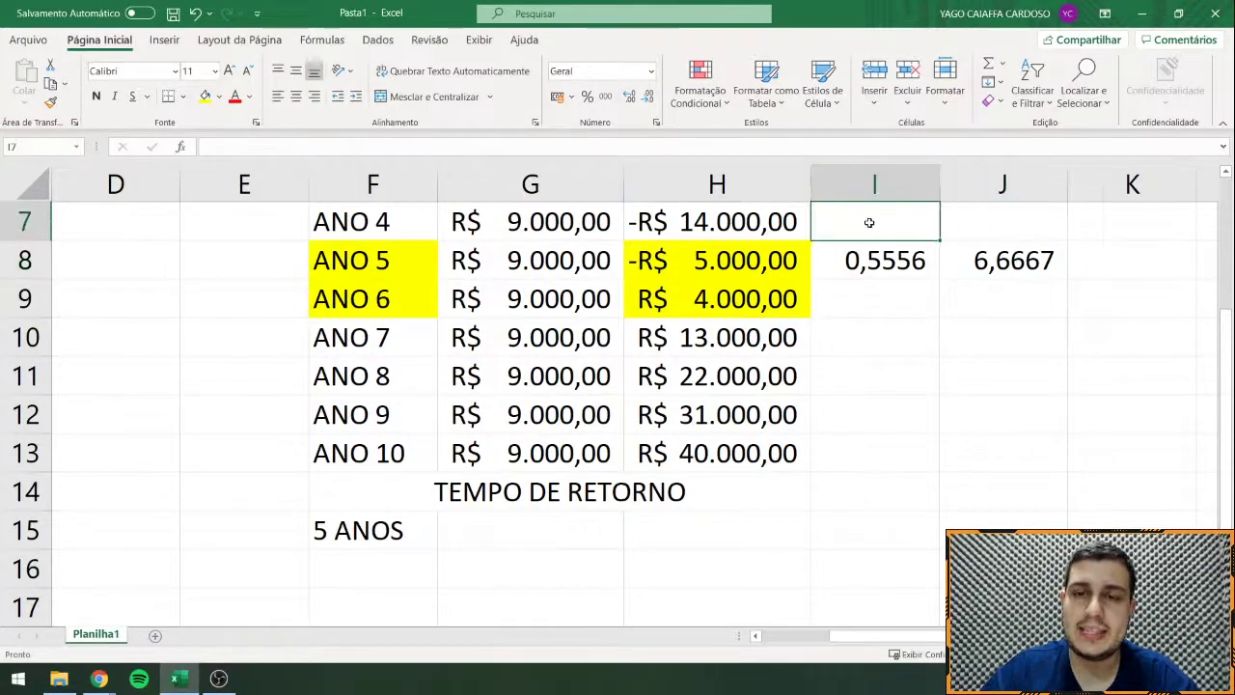
Step: Enter the heading ANO in cell I7 above the year-fraction value and centre it
text(ano)
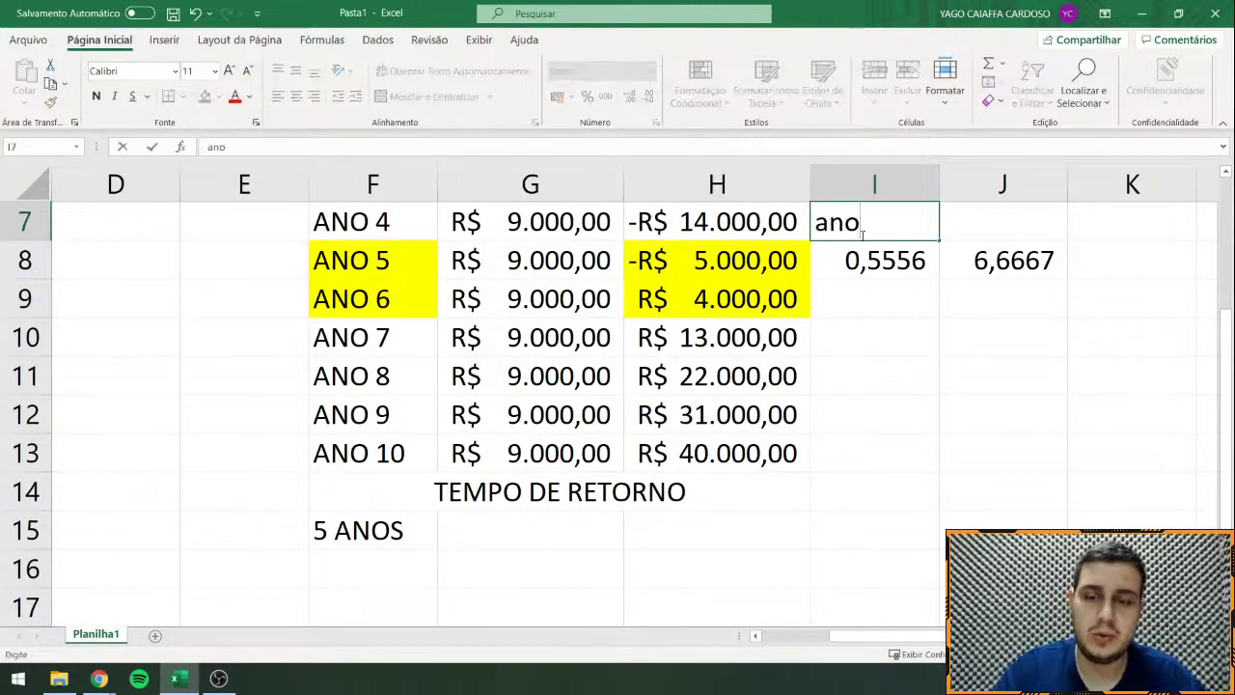
key(BackSpace)
key(BackSpace)
key(BackSpace)
text(ANO)
key(Tab)
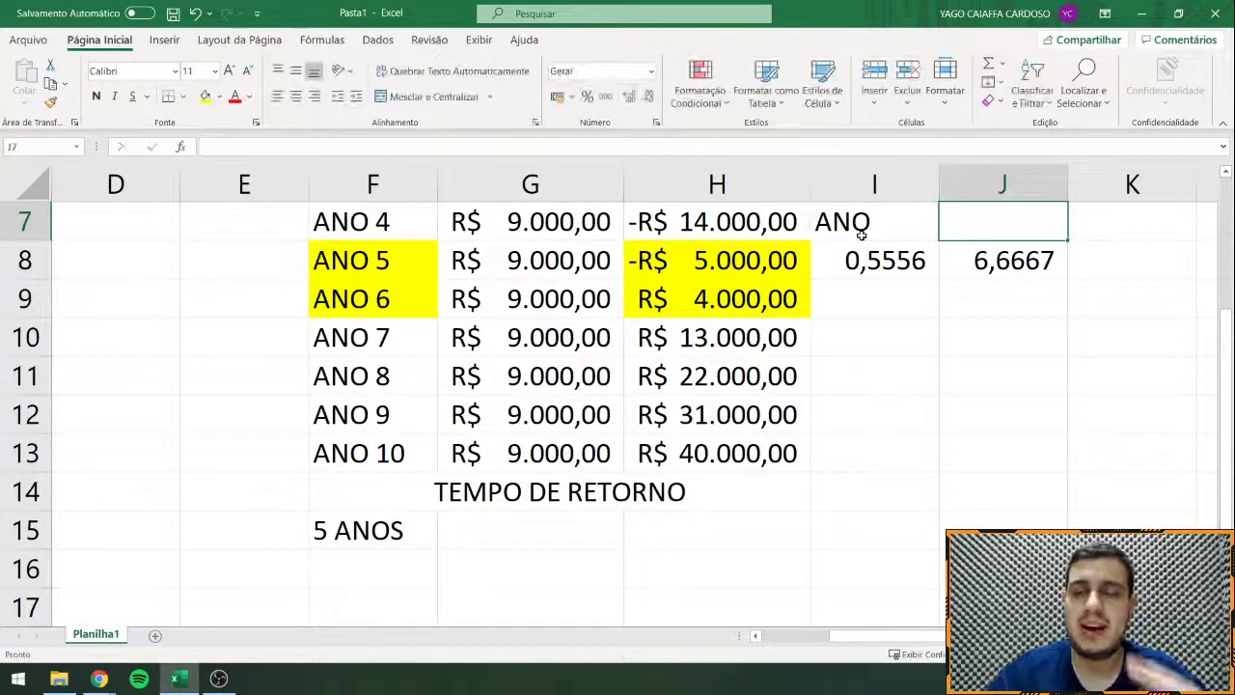
click(862, 233)
click(295, 97)
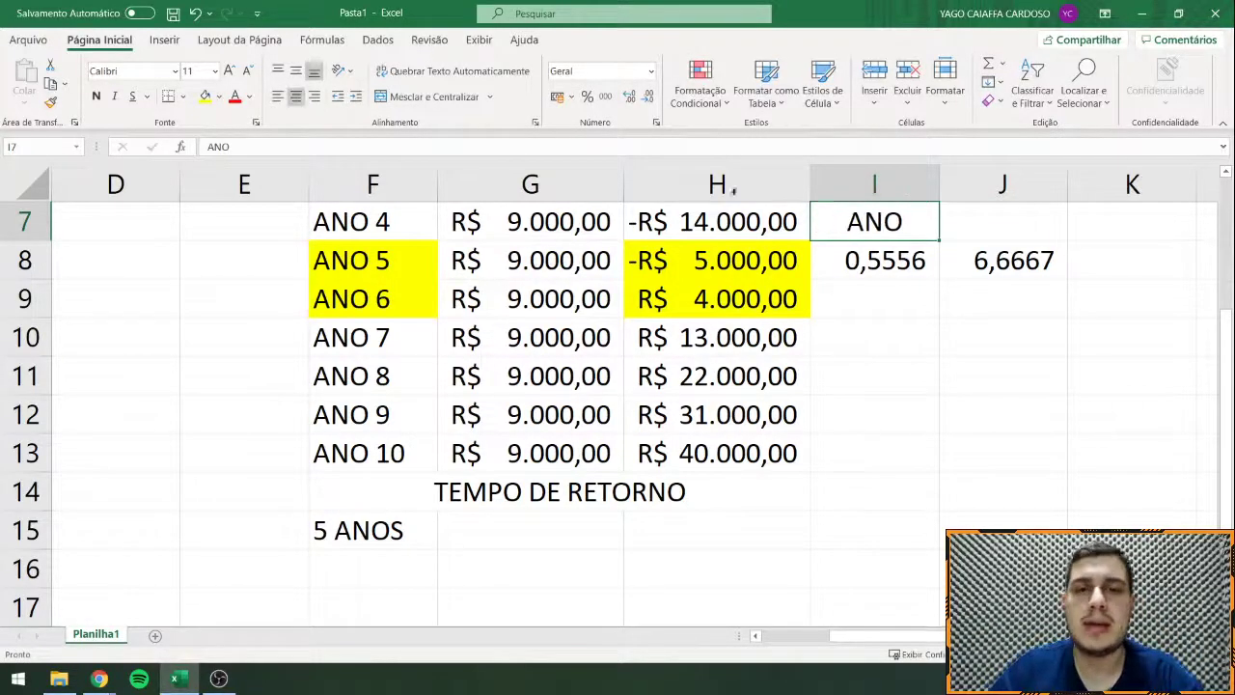
click(1017, 232)
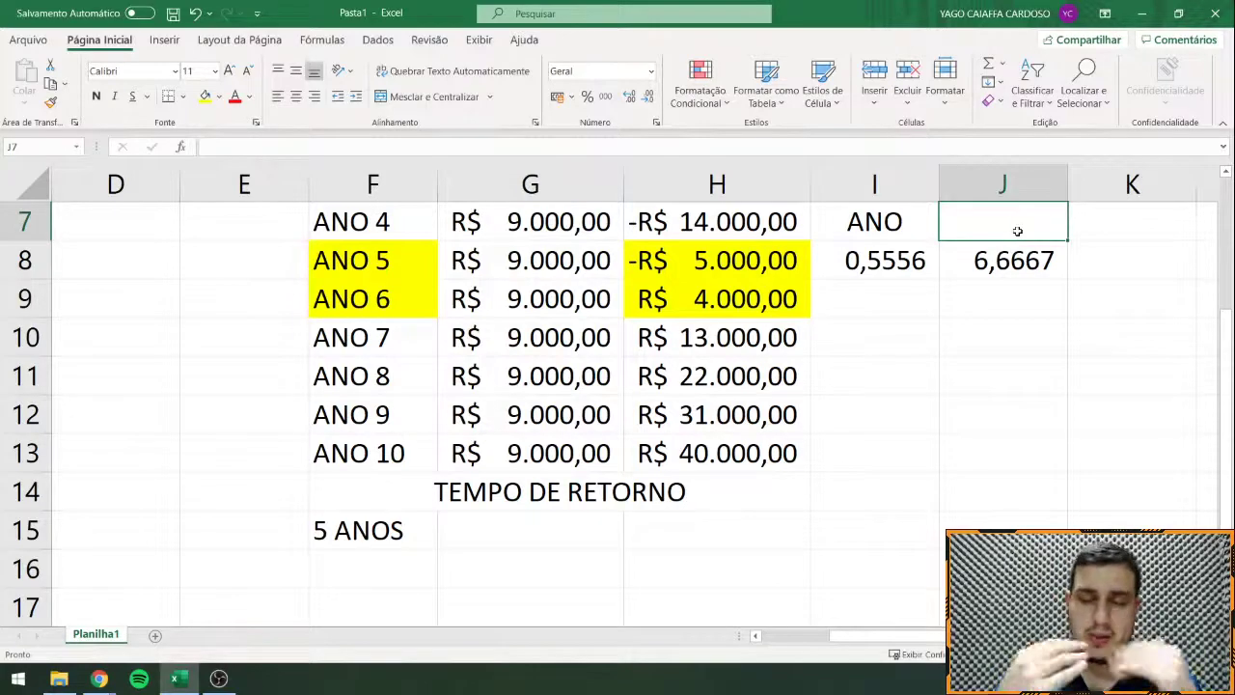
Step: Extend the payback time text in cell F15 to "5 ANOS 6 MESES,"
click(512, 513)
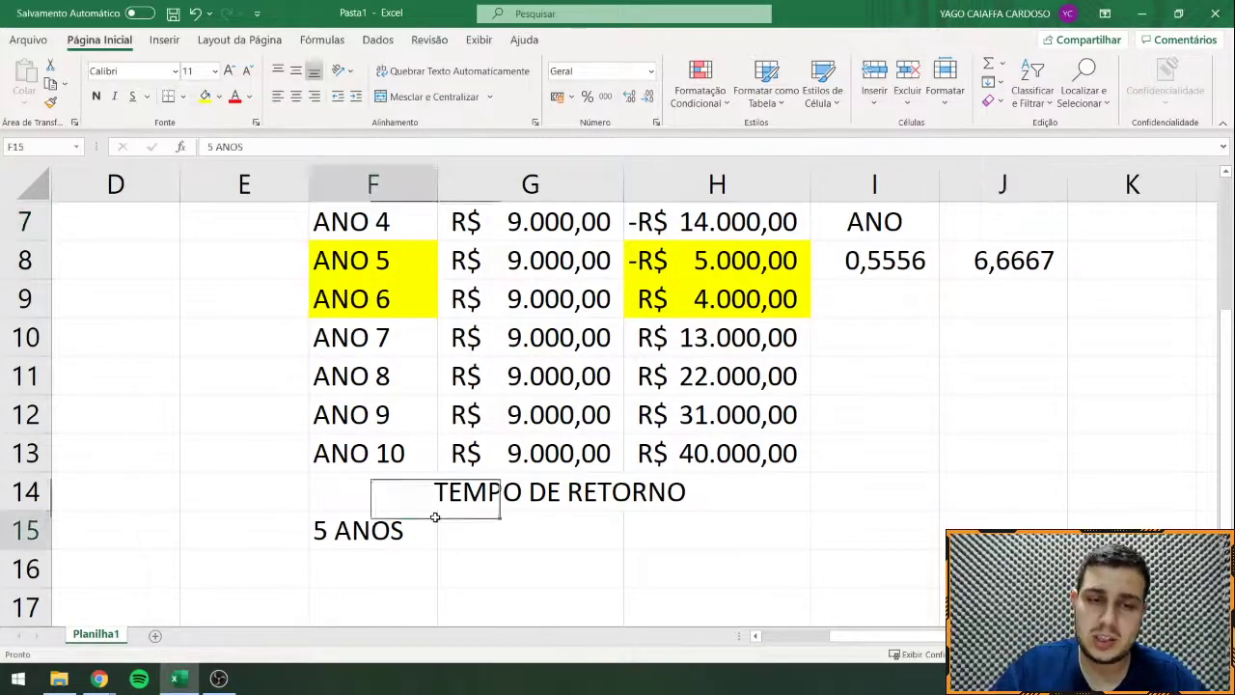
click(433, 529)
double_click(425, 529)
text(6 MESES,)
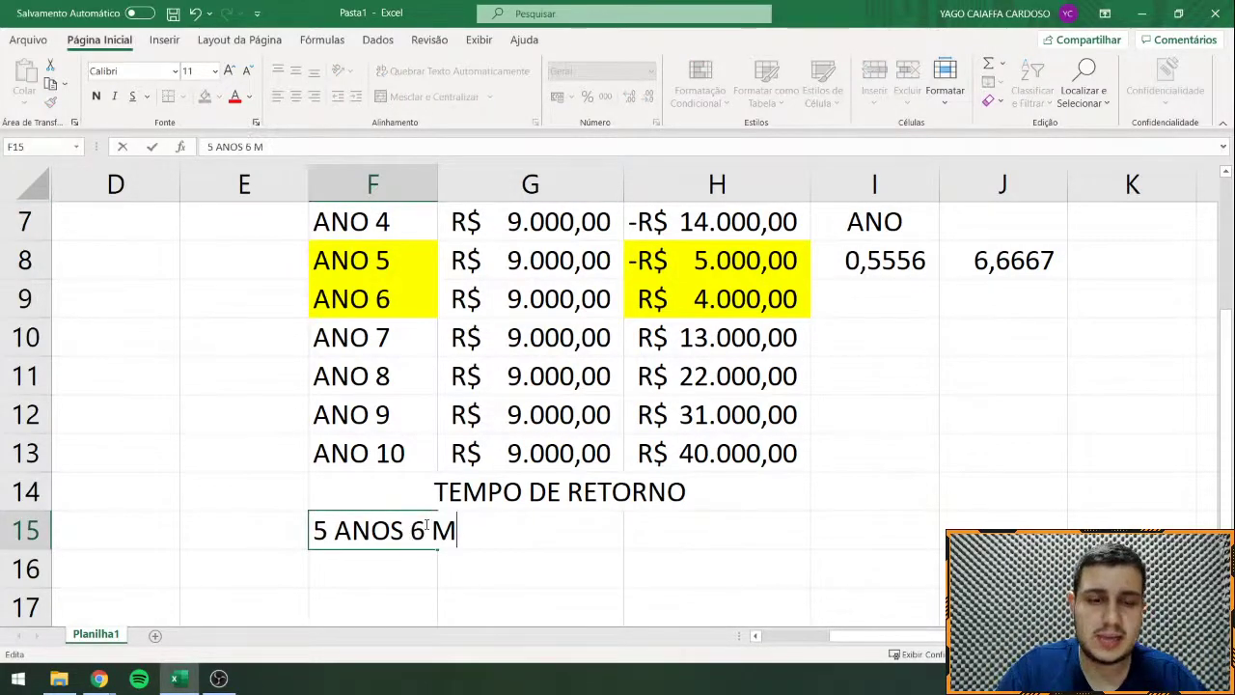
click(692, 580)
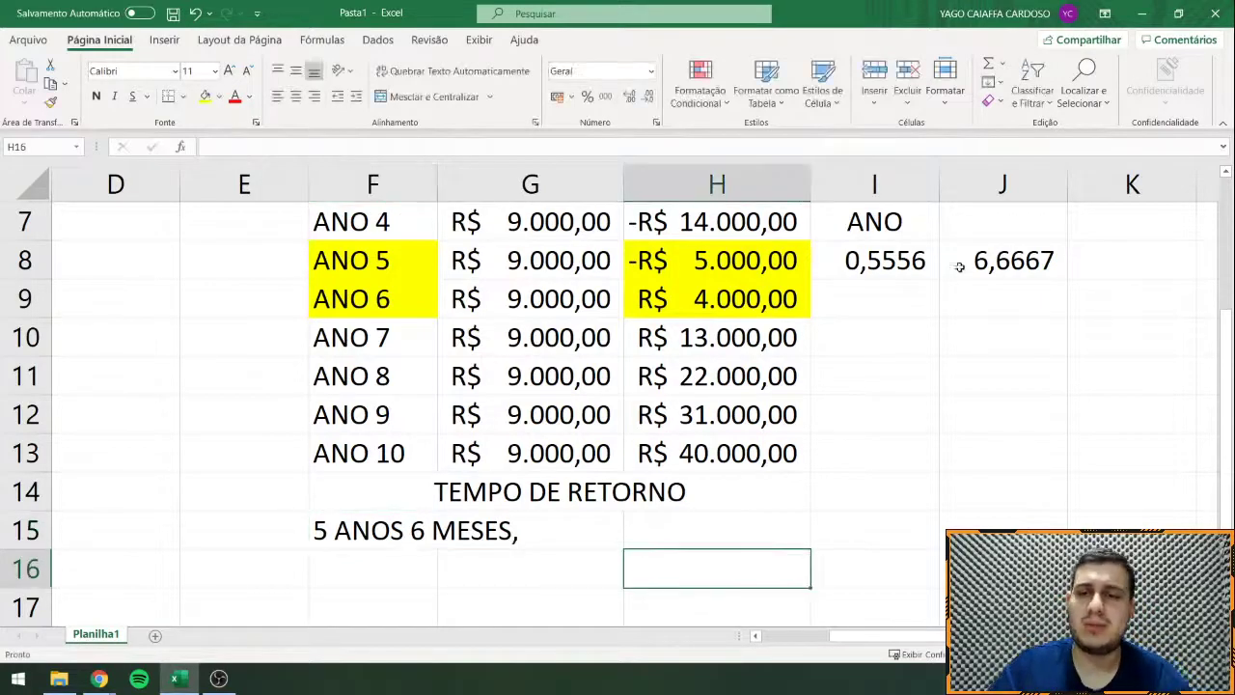
Step: Calculate the leftover fraction of a month in cell J9 with the formula =J8-6
double_click(957, 268)
click(989, 307)
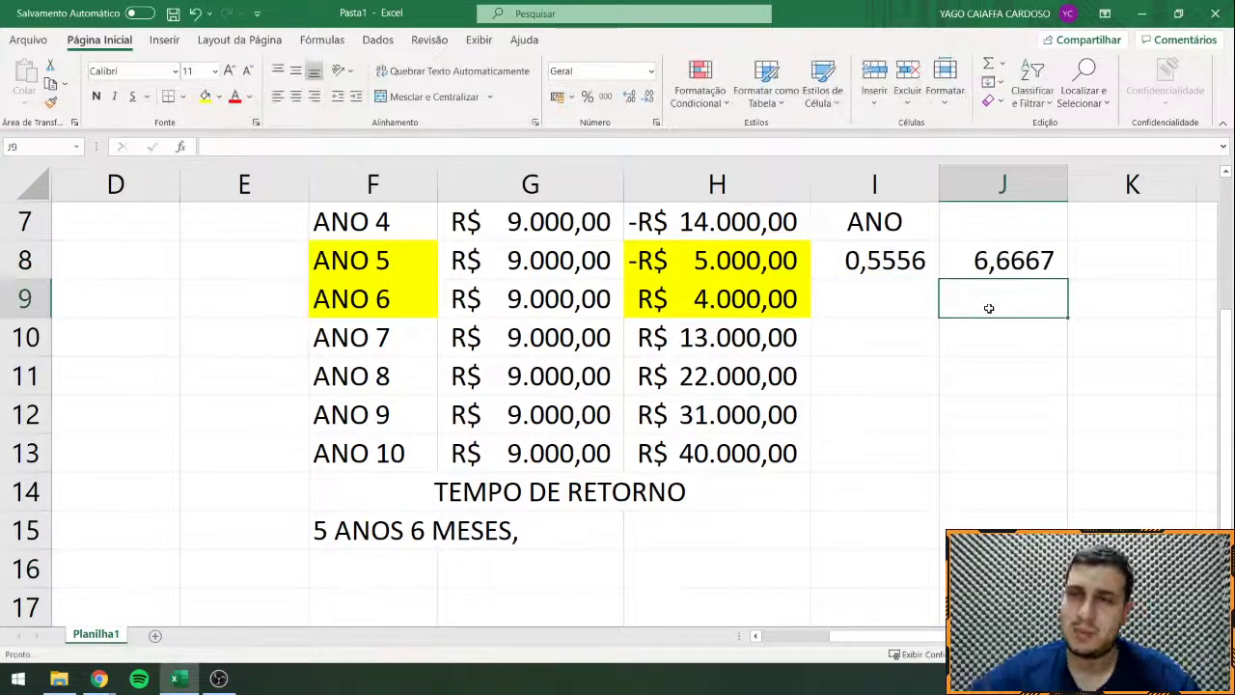
click(1017, 236)
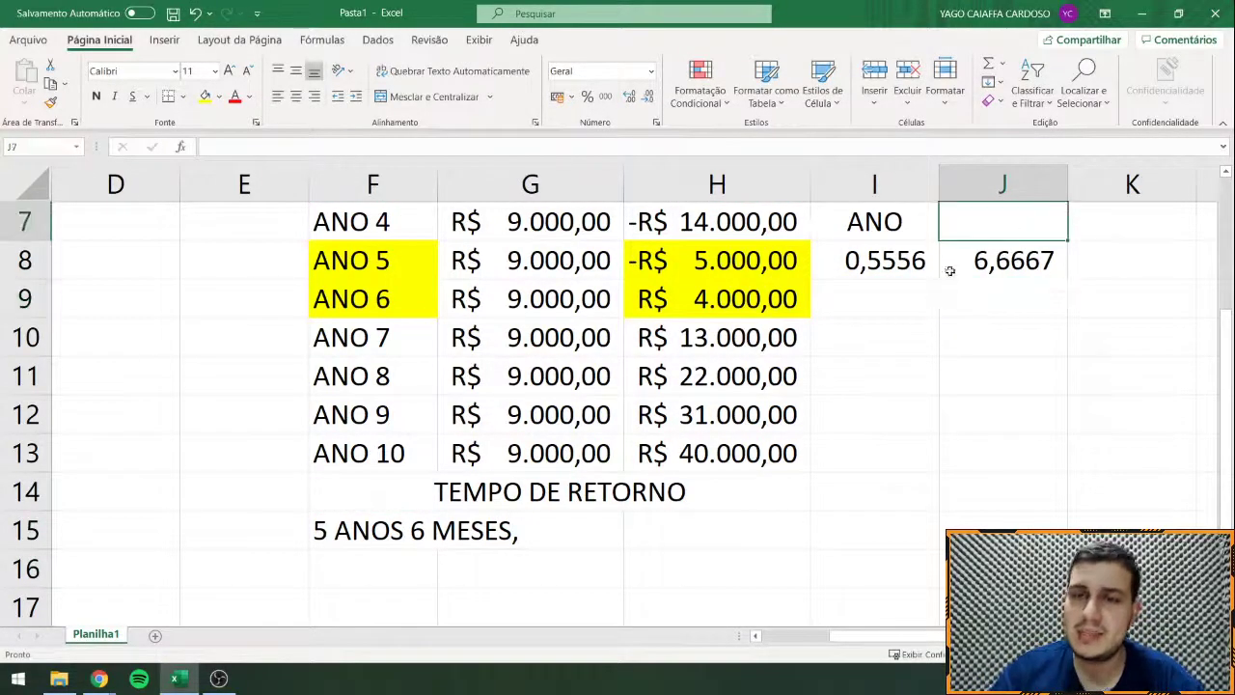
click(992, 311)
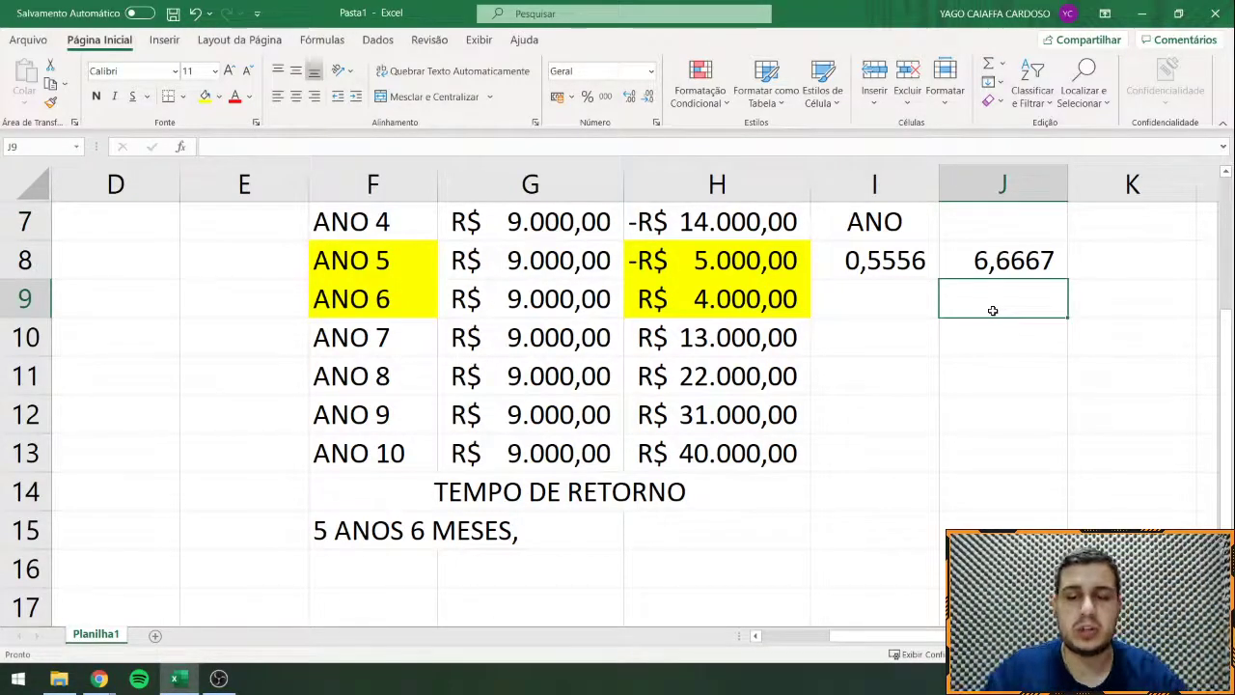
text(=)
click(978, 264)
text(-6)
key(Return)
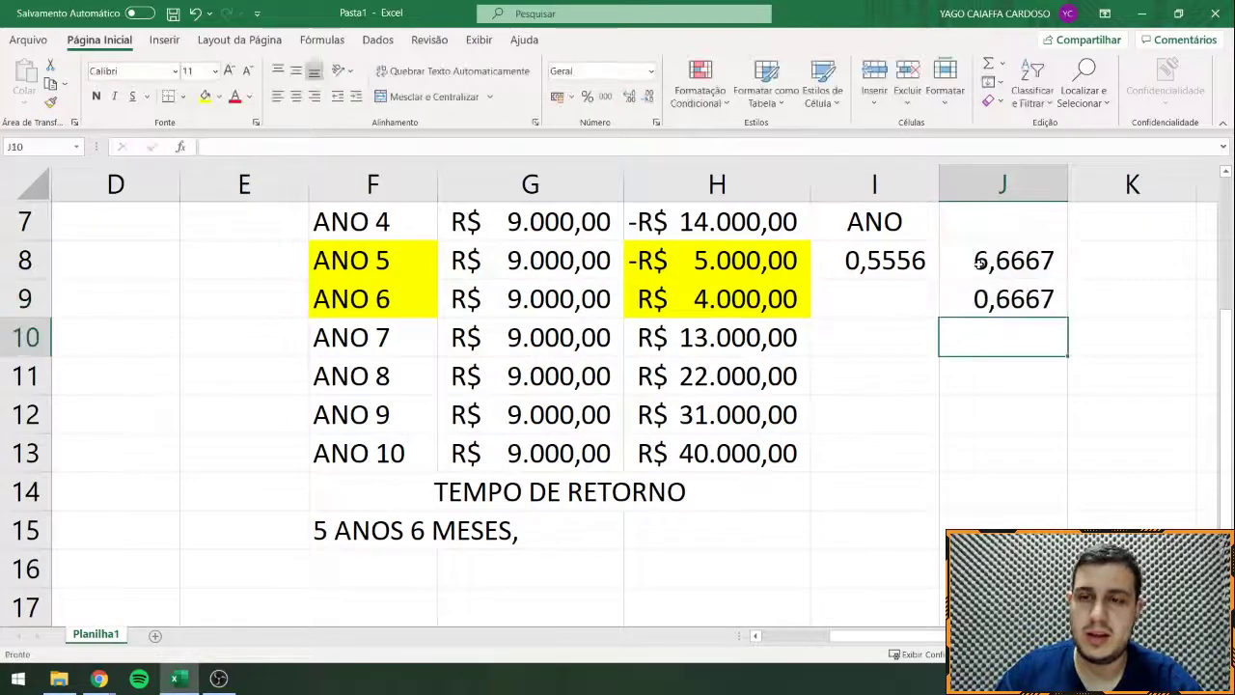
Step: Convert the leftover month fraction to days in cell J10 with the formula =J9*30
click(1000, 306)
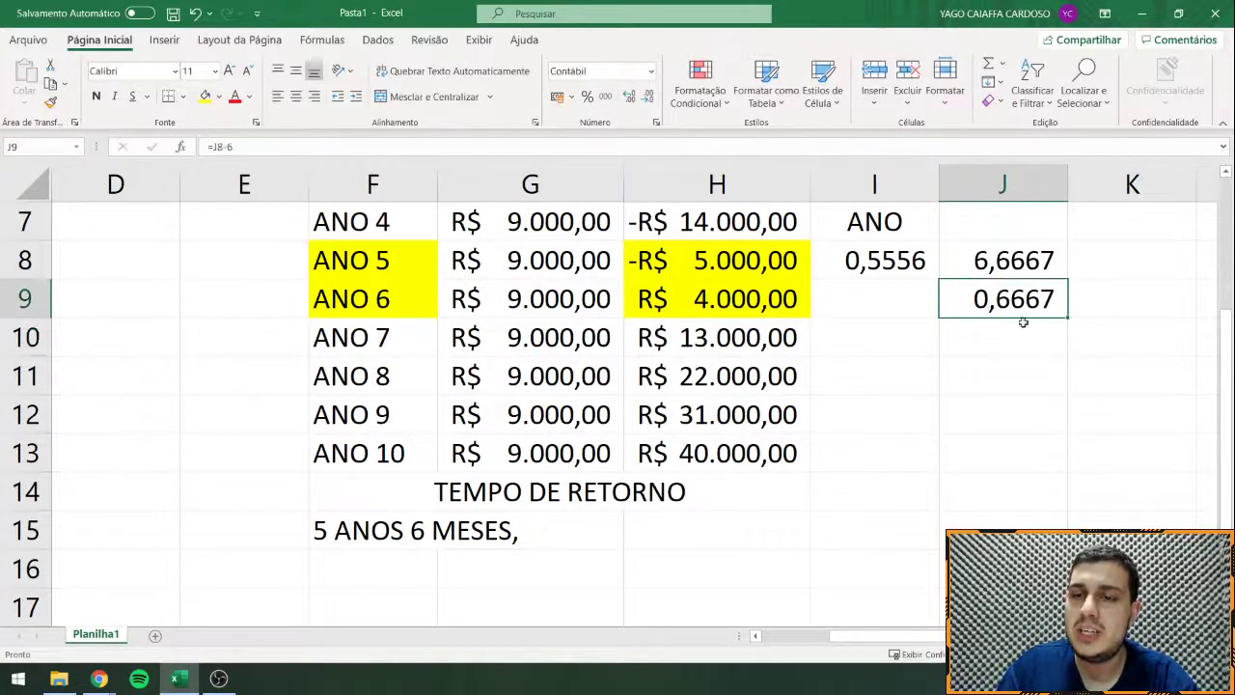
double_click(981, 259)
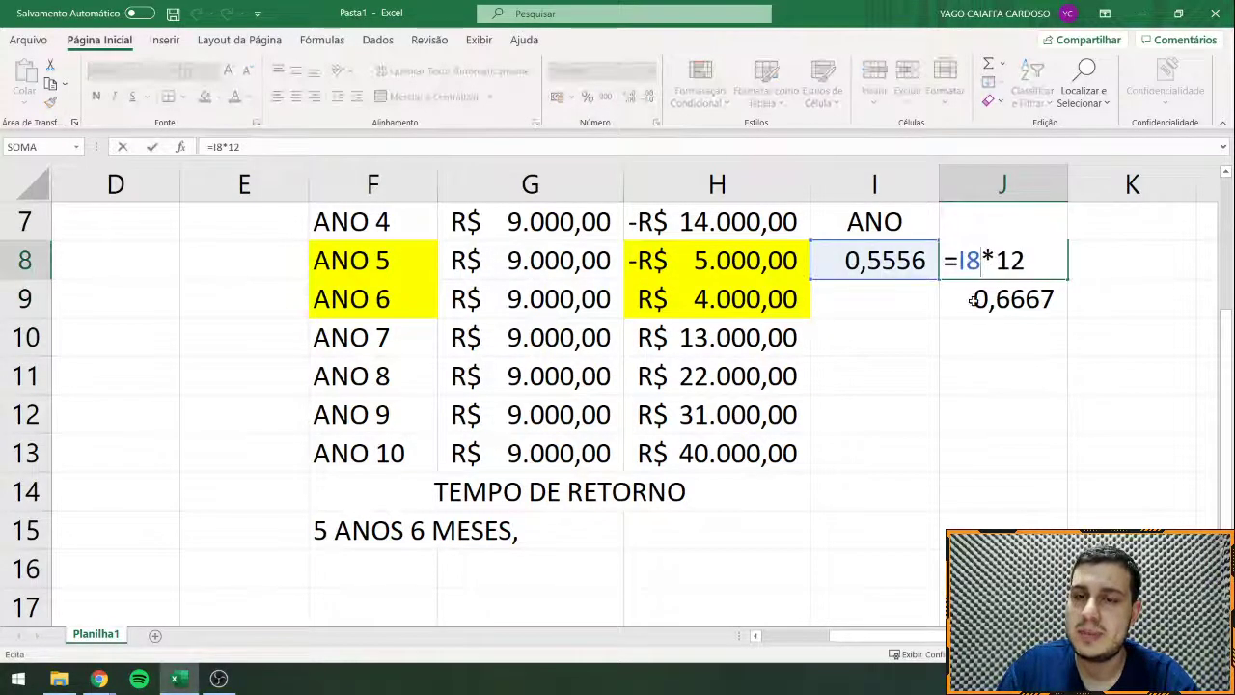
click(968, 301)
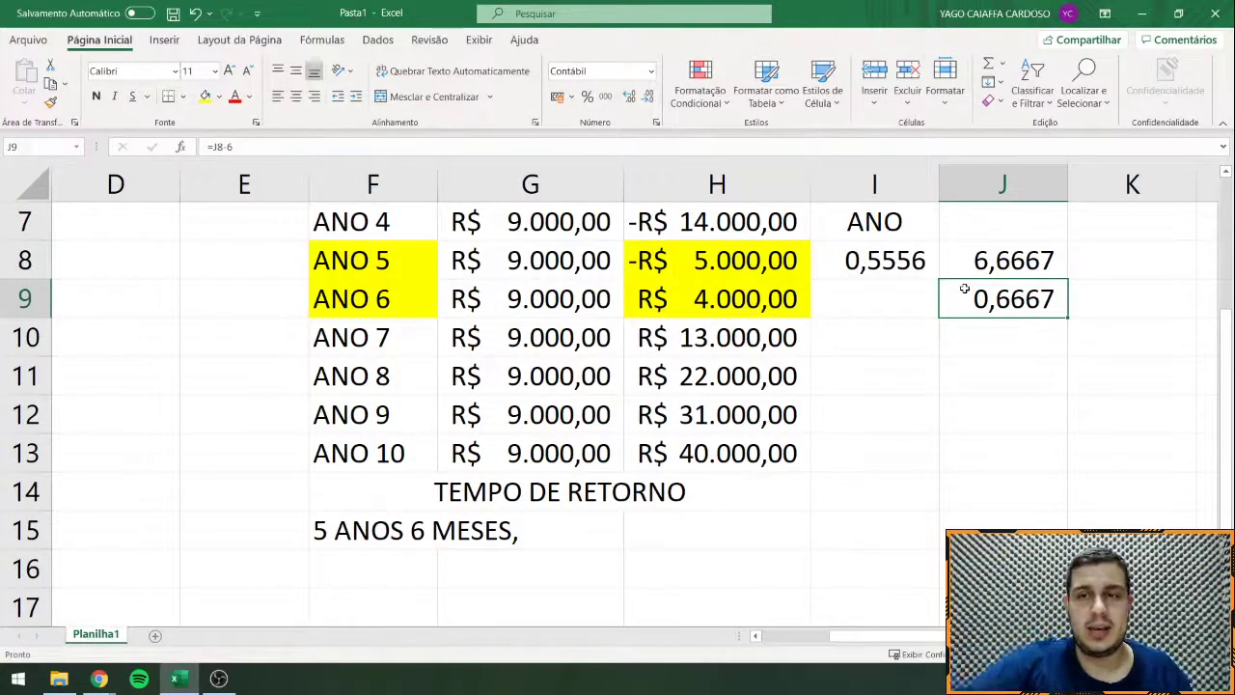
click(1013, 326)
text(=)
click(999, 302)
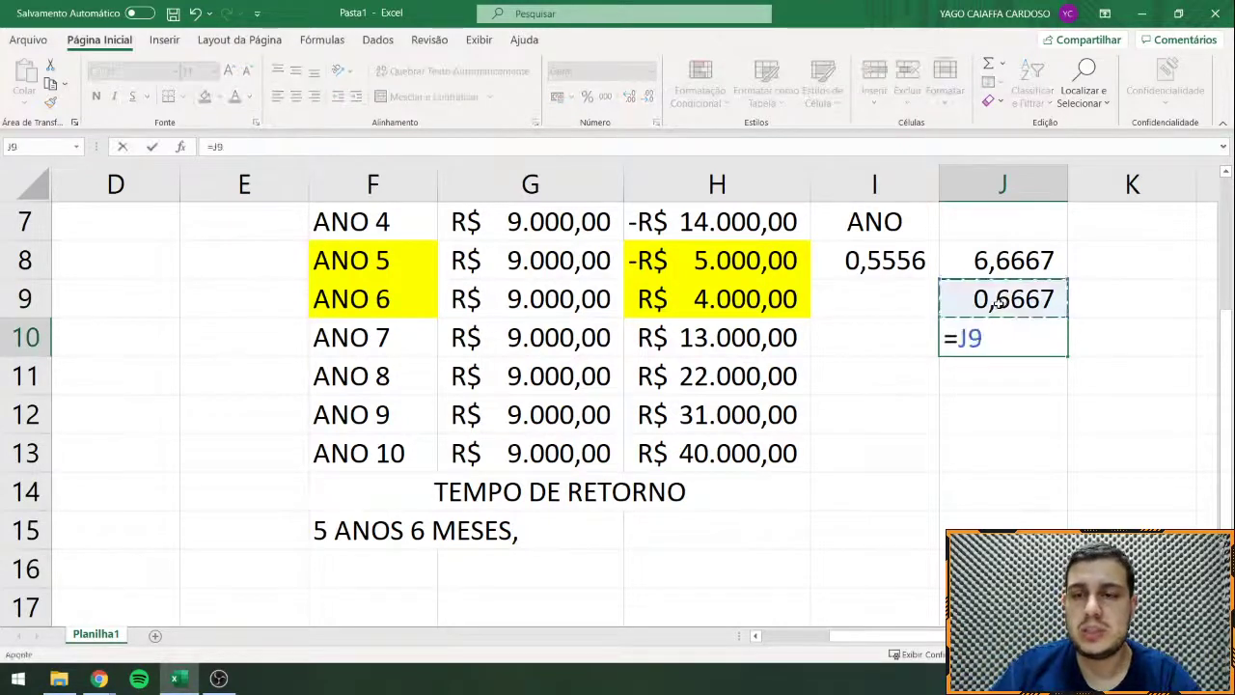
text(*30)
key(Return)
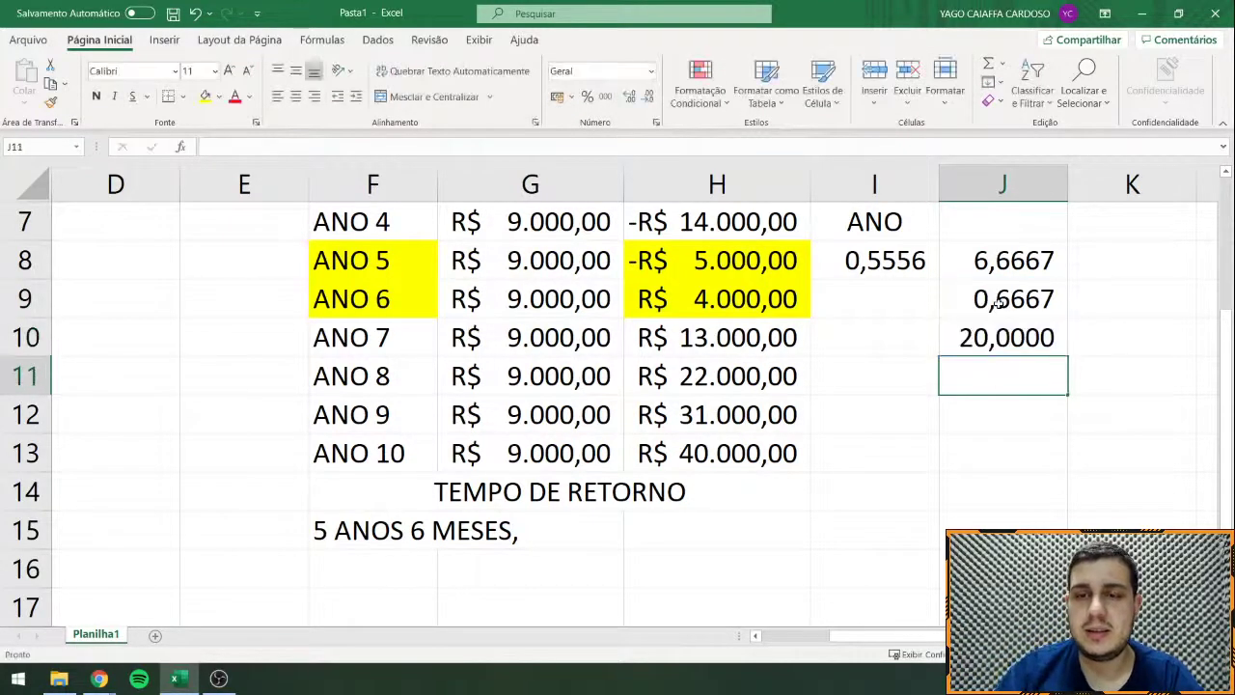
click(986, 333)
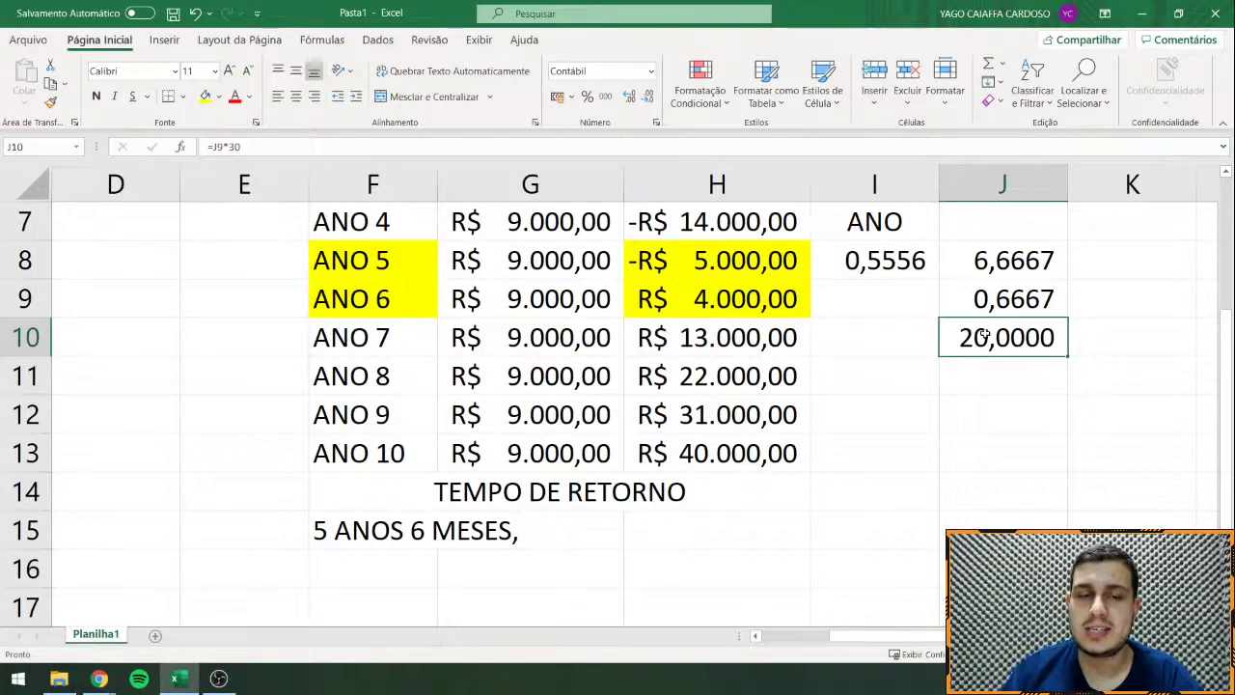
Step: Complete the payback time text in cell F15 as "5 ANOS 6 MESES E 20 DIAS"
double_click(372, 532)
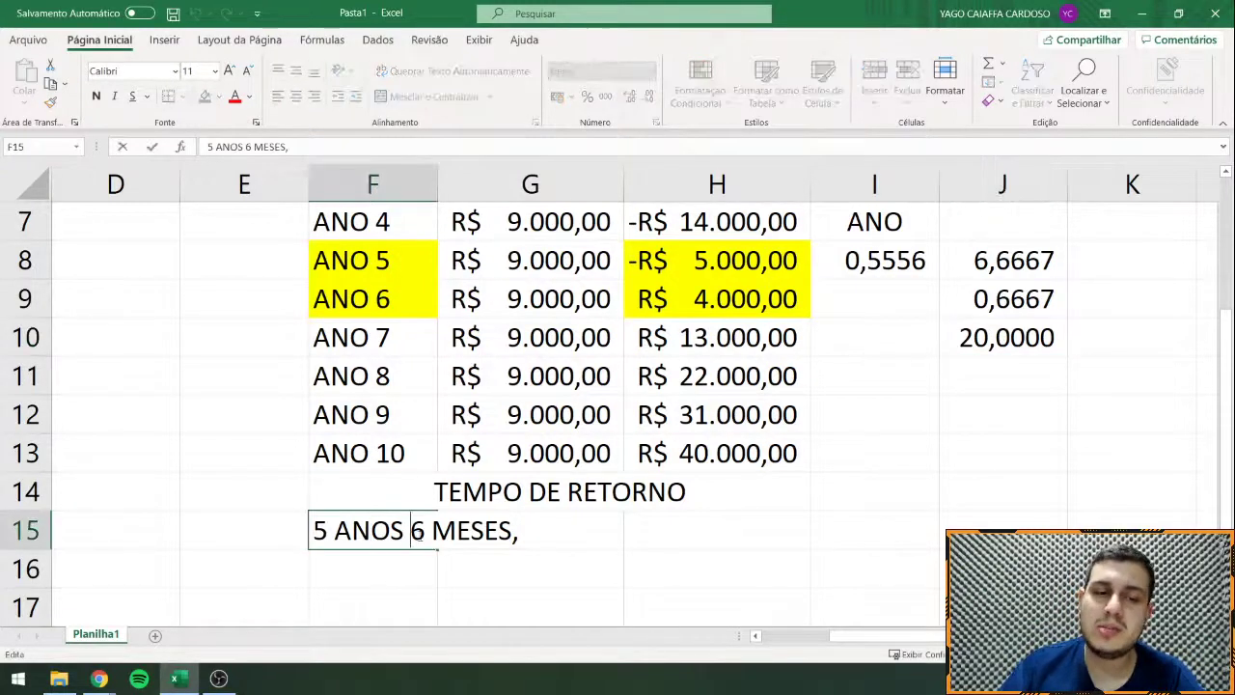
key(Return)
text(E)
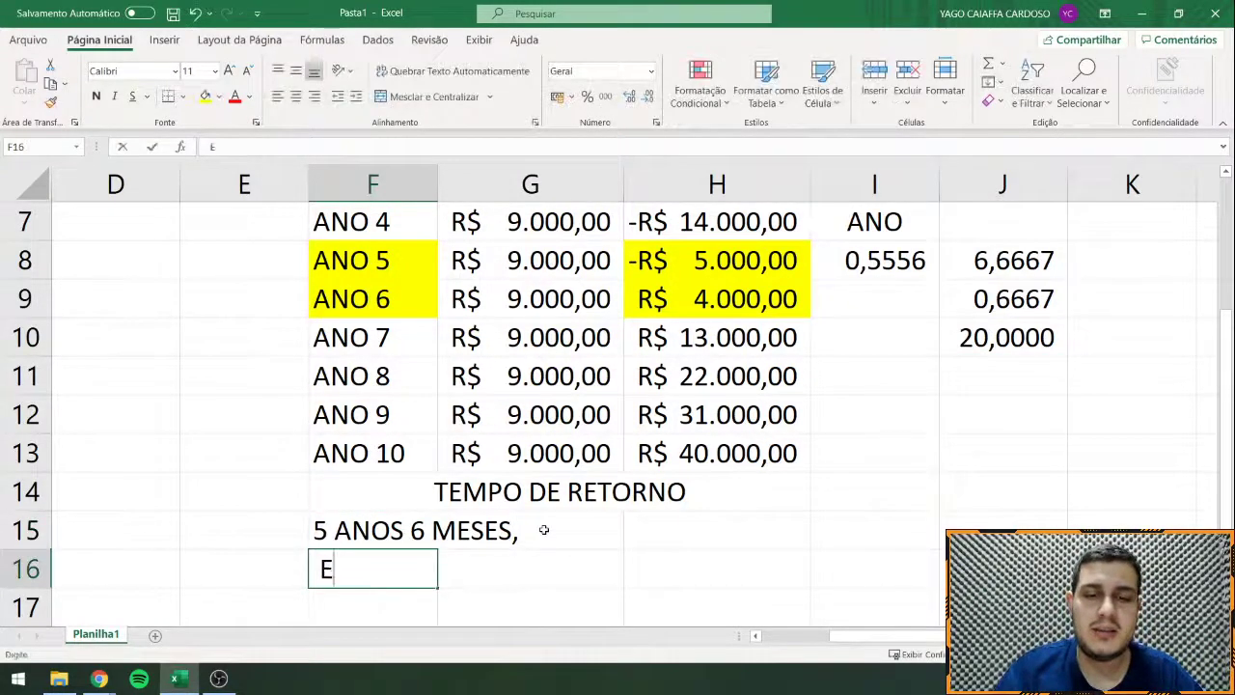
key(BackSpace)
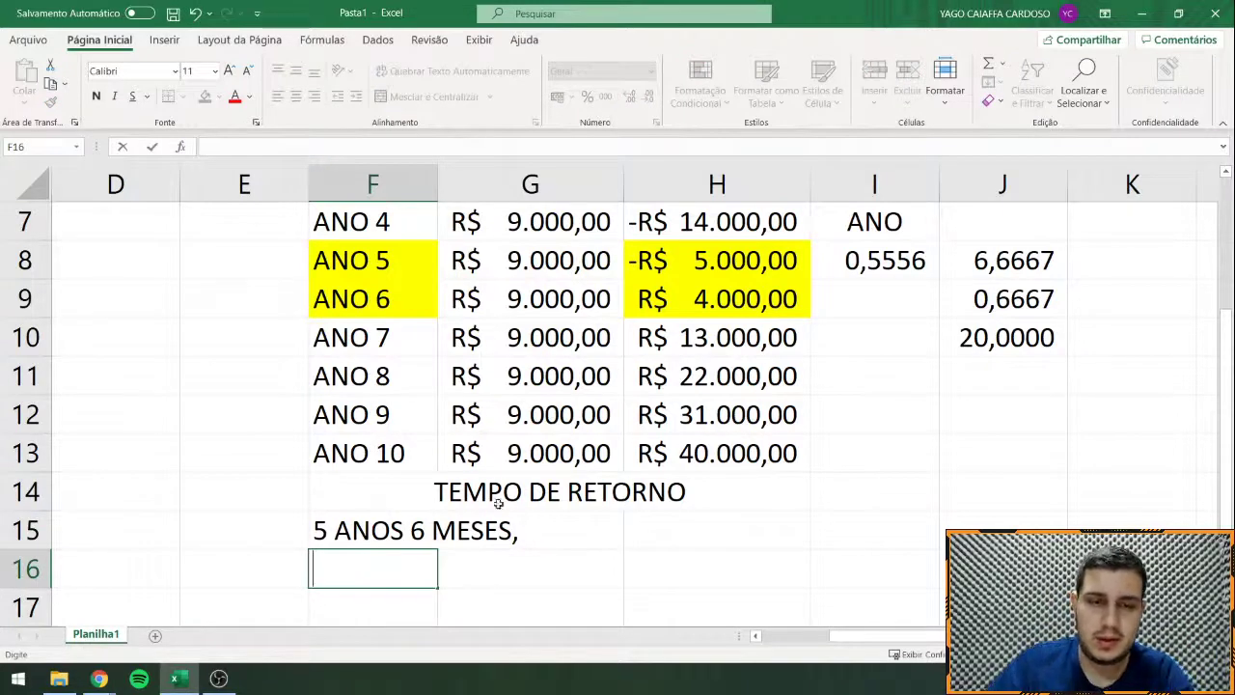
double_click(502, 530)
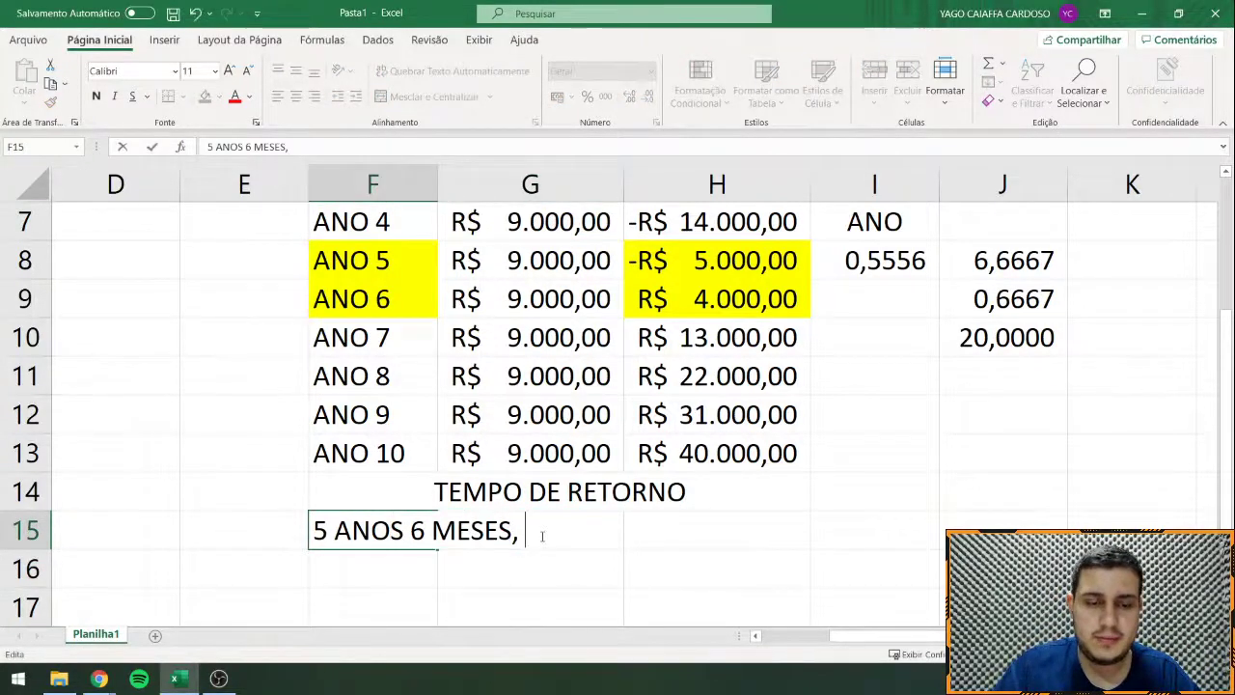
key(BackSpace)
text(E 20 DIAS)
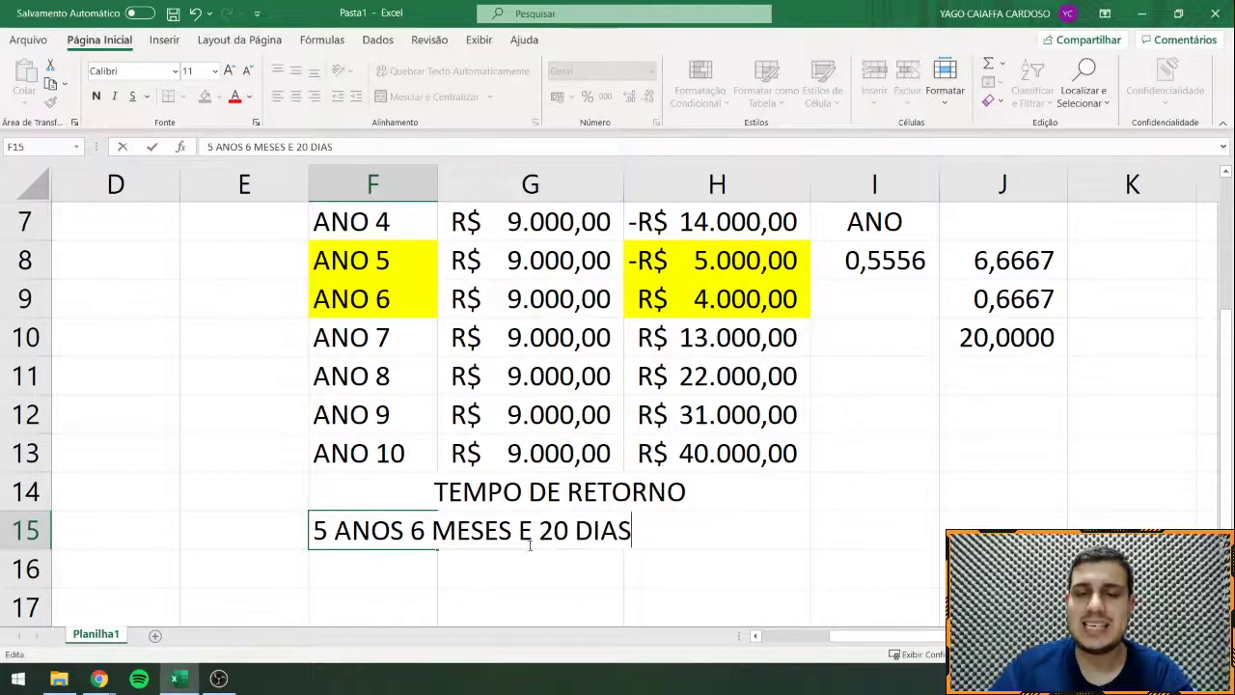
key(Return)
Step: Merge and centre the payback time result across cells F15:H15
drag(350, 533, 722, 532)
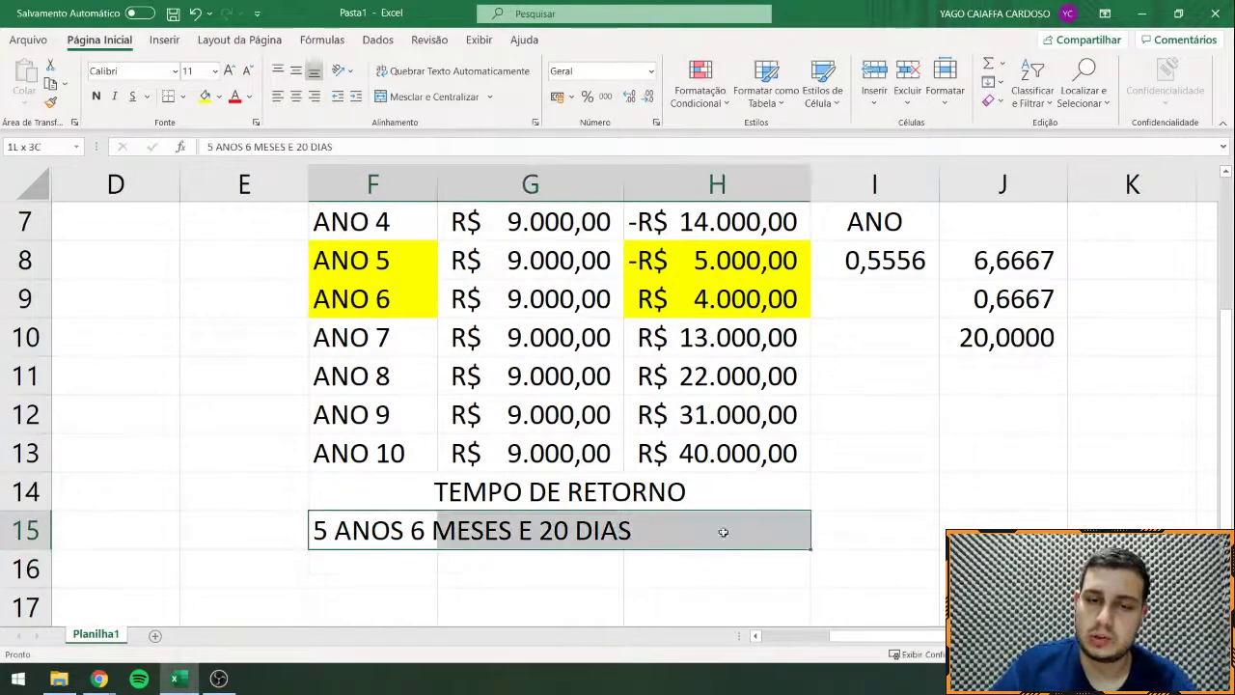
click(296, 96)
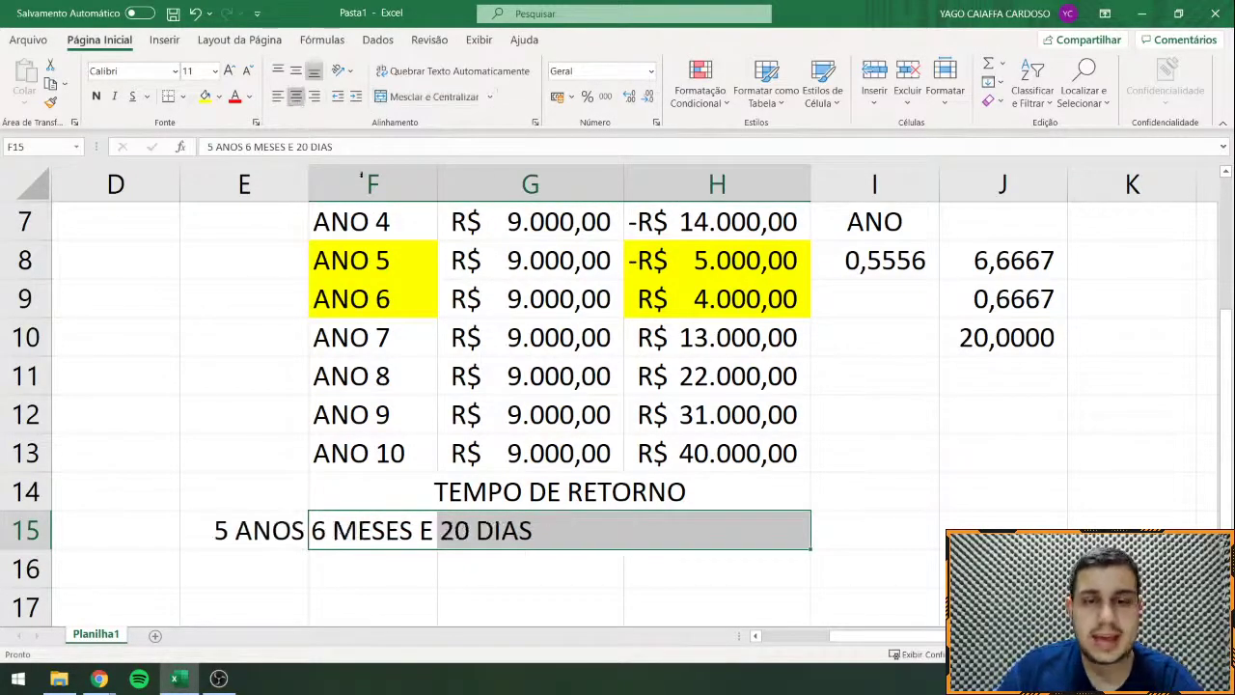
click(429, 96)
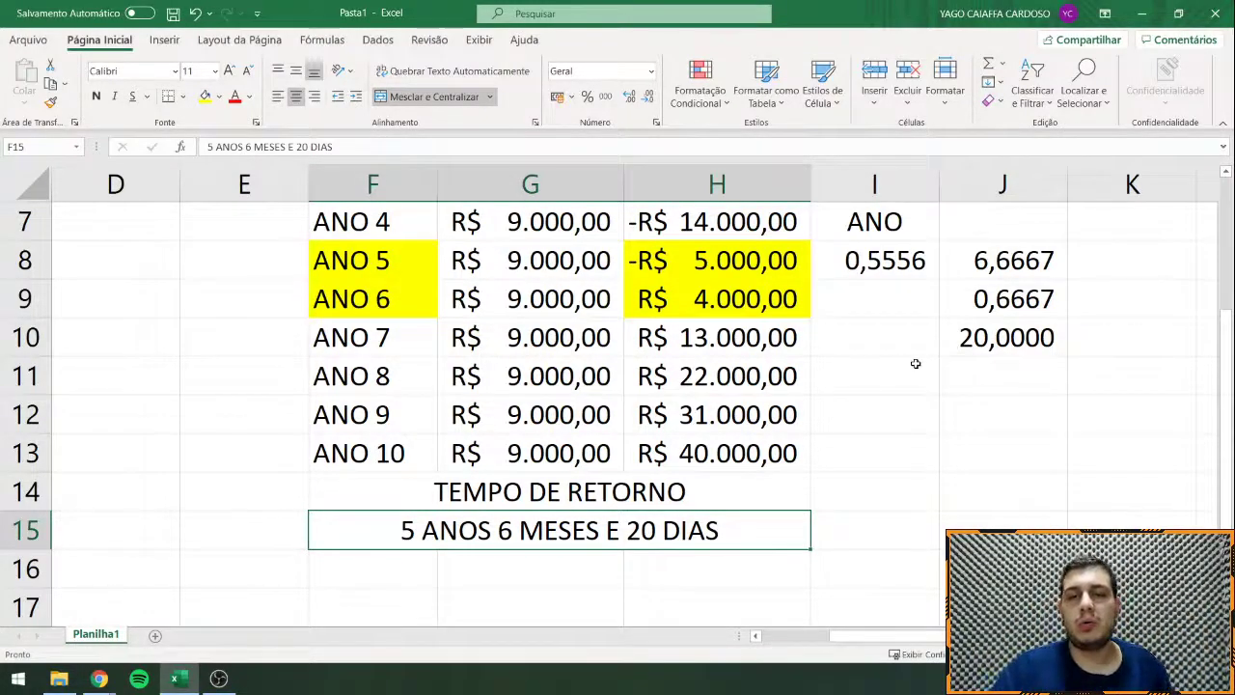
Step: Clear the auxiliary calculations from cells I7:J10 beside the payback table
scroll(915, 356, up, 1)
drag(912, 341, 1028, 441)
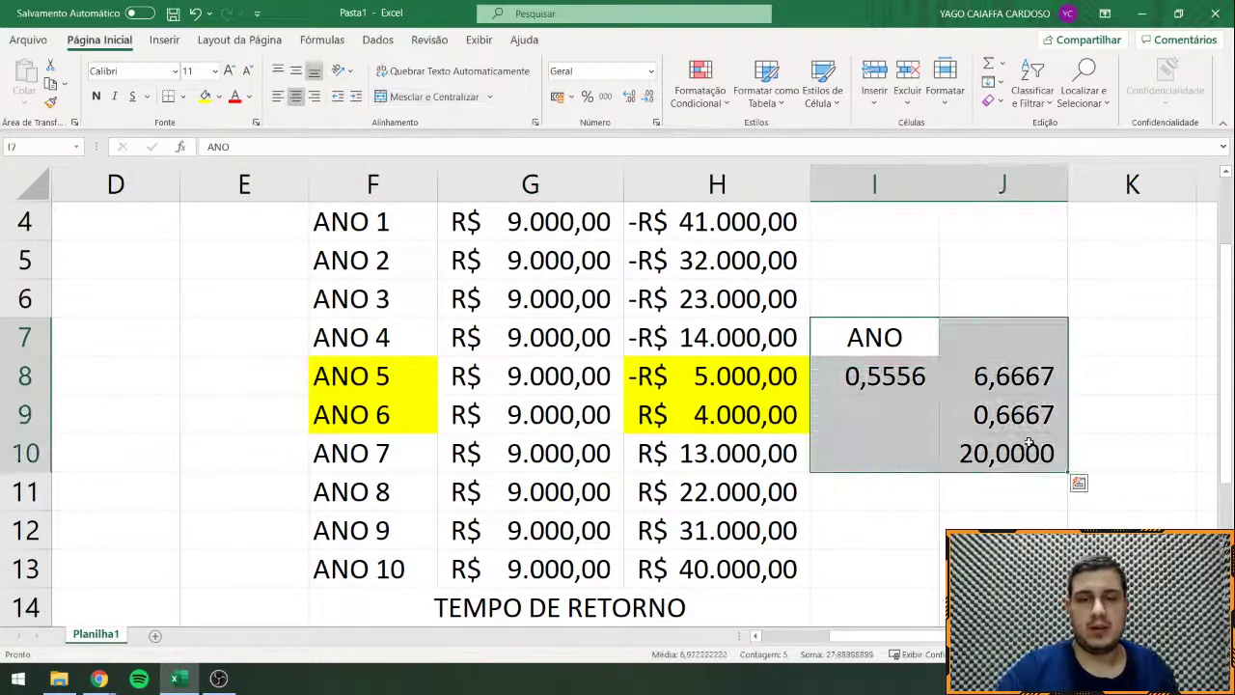
key(Delete)
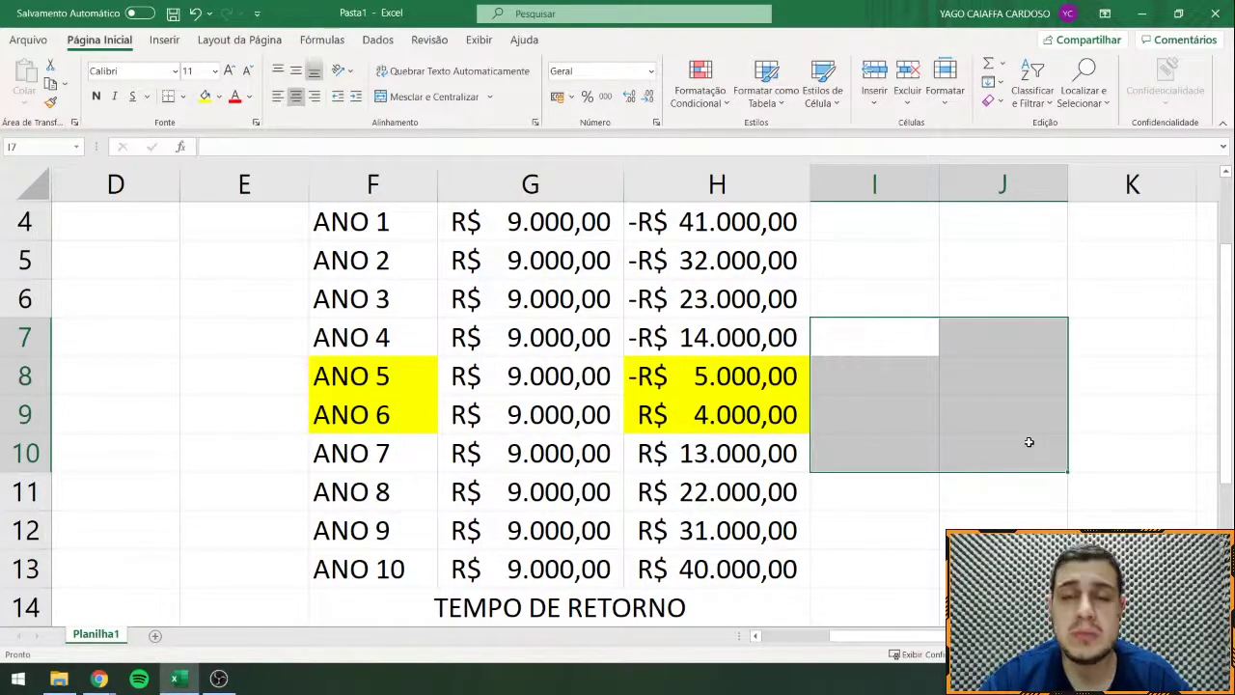
Step: Centre the PROJETO A and PROJETO B headings in cells B1:C1
scroll(1028, 442, up, 1)
drag(717, 337, 483, 569)
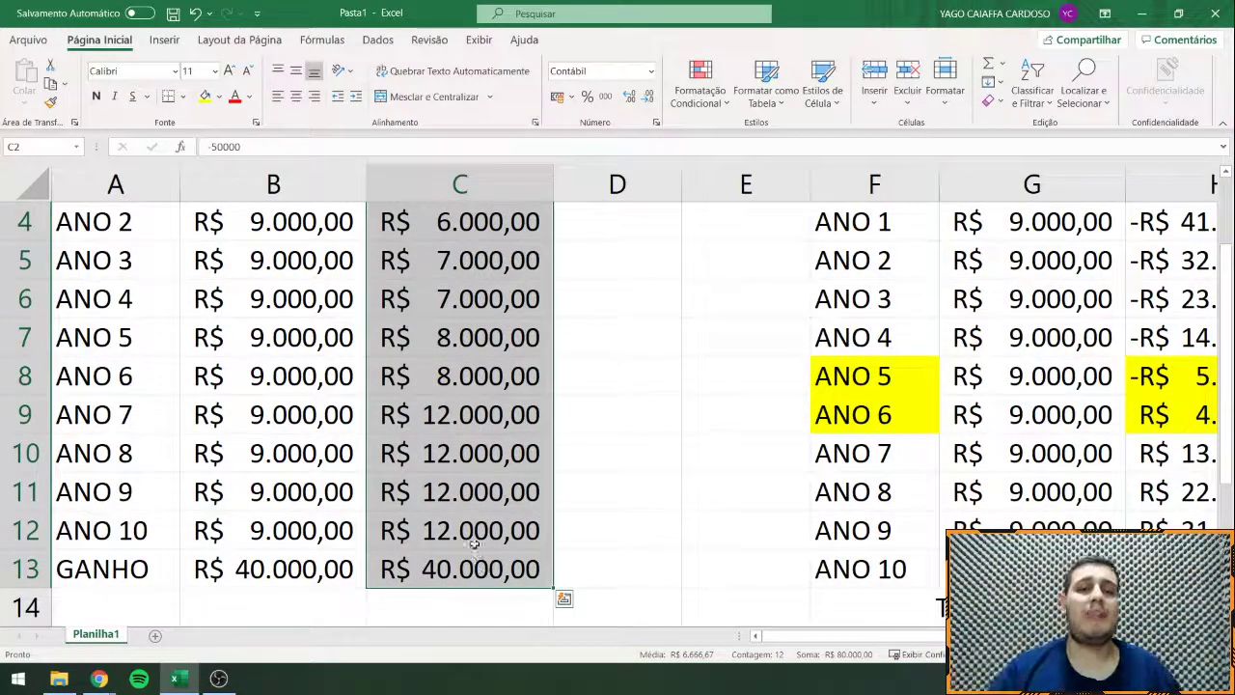
scroll(473, 544, up, 1)
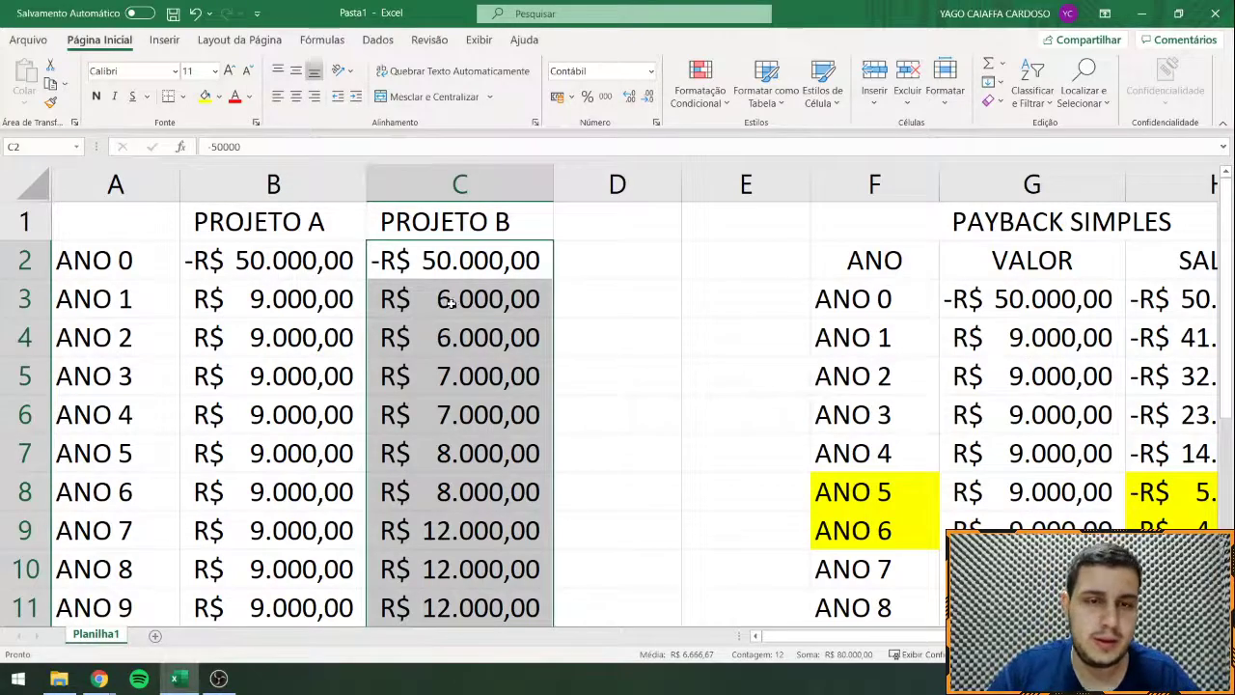
drag(424, 223, 290, 224)
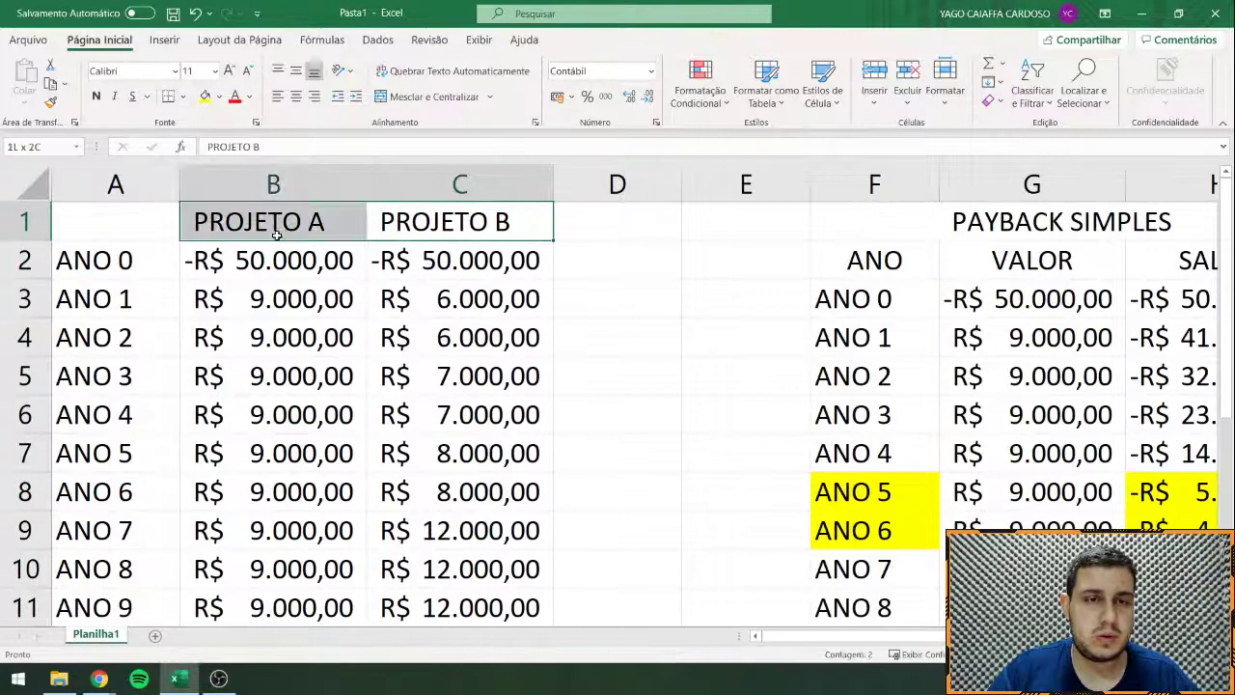
click(296, 96)
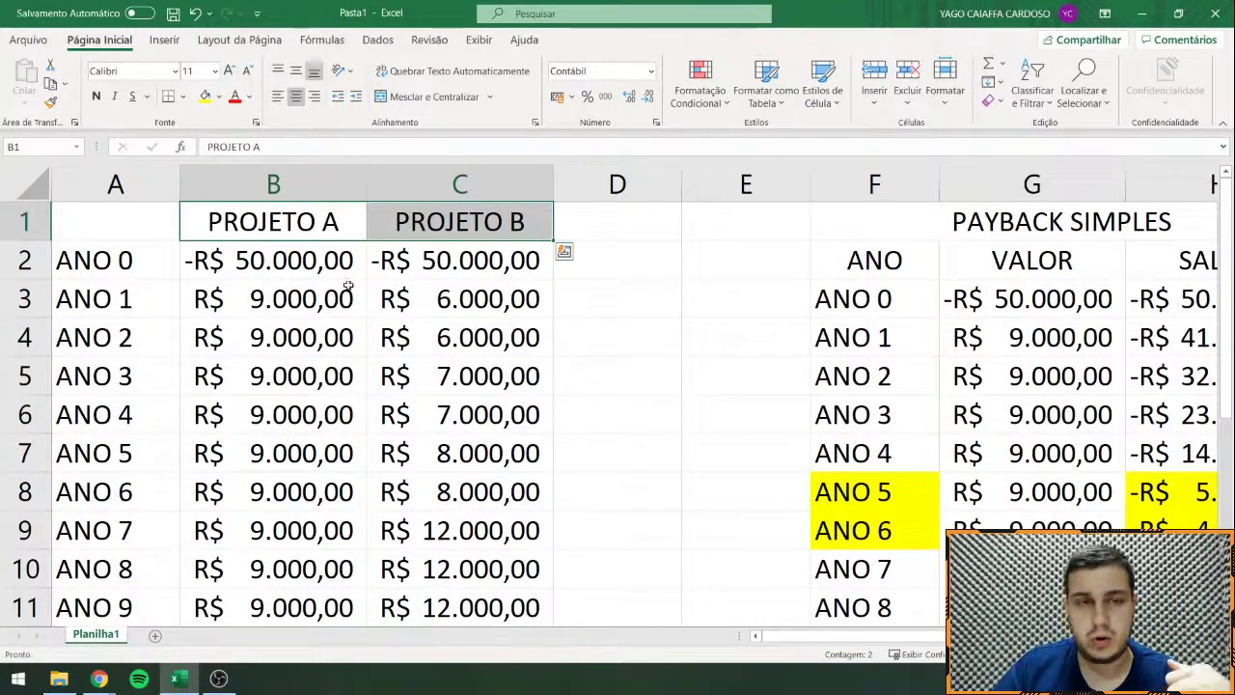
Step: Enter the title "PAYBACK SIMPLES" in cell J1 for the Projeto B table
drag(818, 294, 1230, 284)
key(Left)
key(Left)
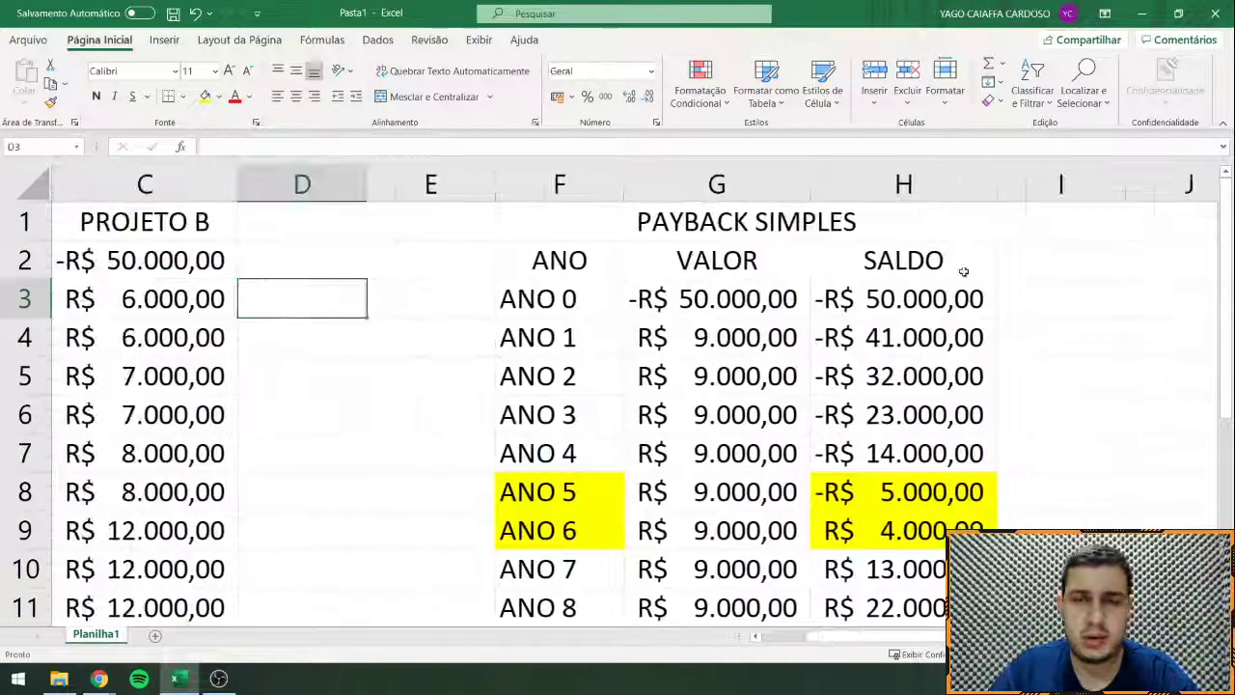
key(Right)
key(Right)
key(Right)
key(Right)
key(Right)
key(Right)
key(Right)
key(Right)
key(Right)
key(Right)
key(Right)
key(Right)
key(Right)
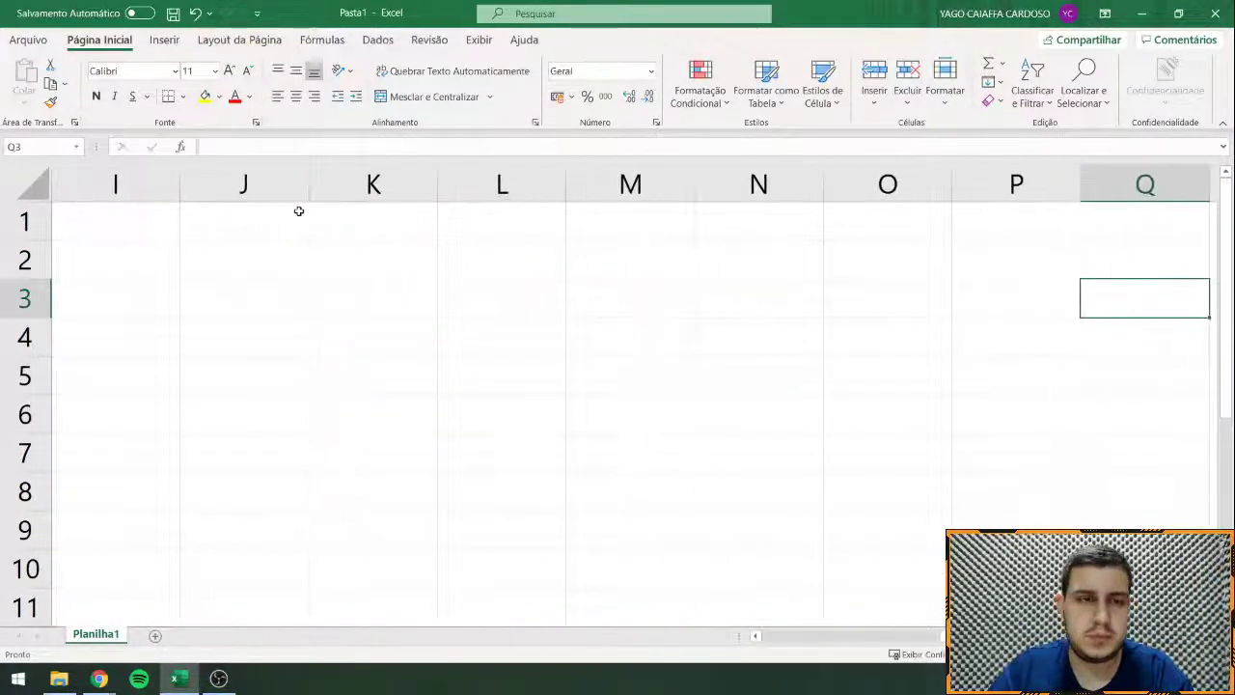
click(241, 213)
text(PAYBACK SU)
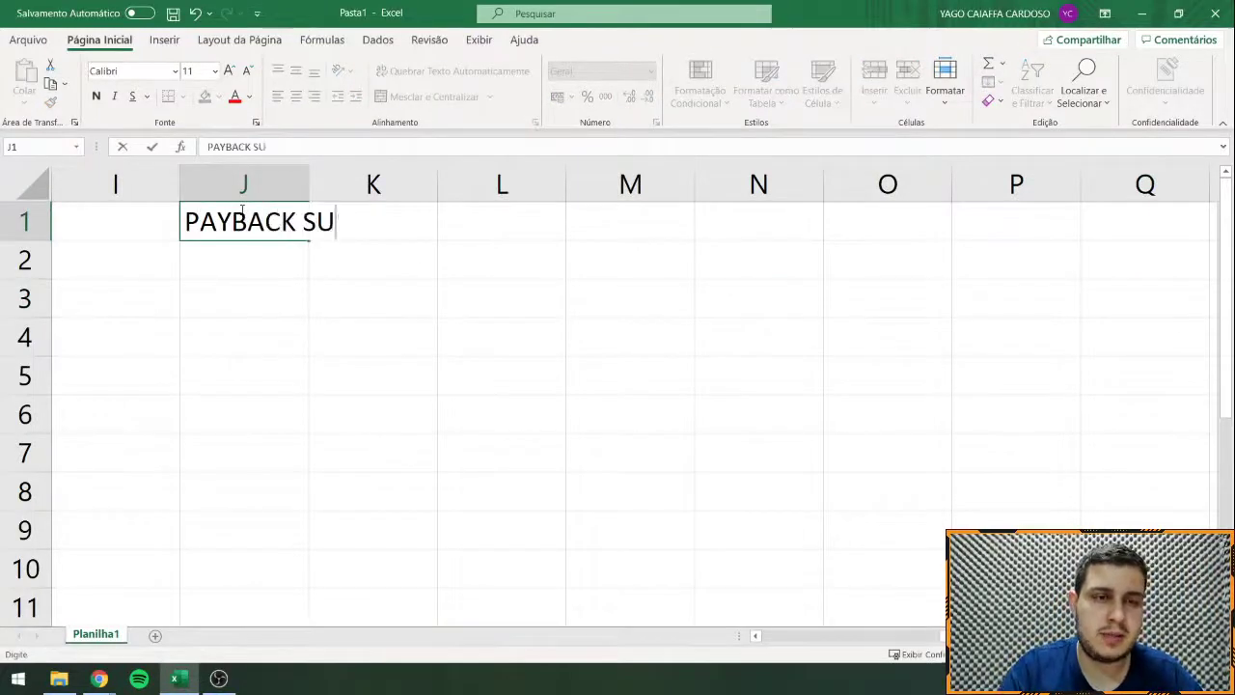
key(BackSpace)
text(IMPLES)
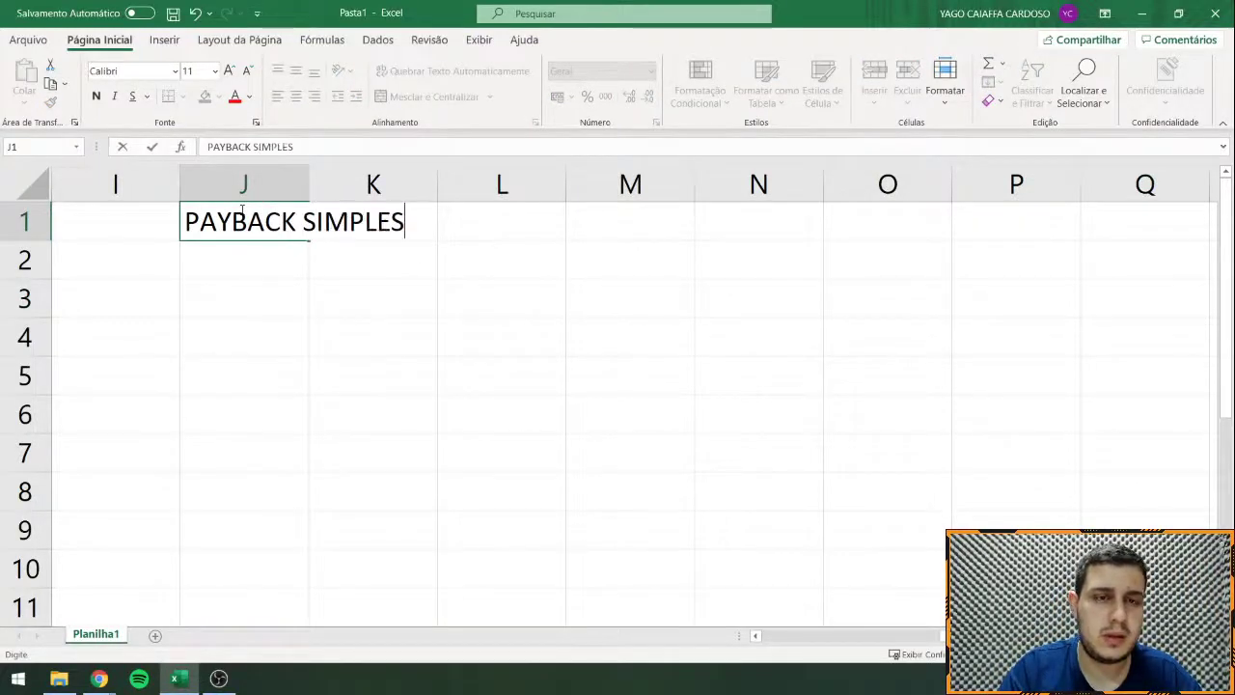
key(Return)
Step: Enter the column headings ANO, VALOR and SALDO in cells J2:L2
text(ANO)
key(Tab)
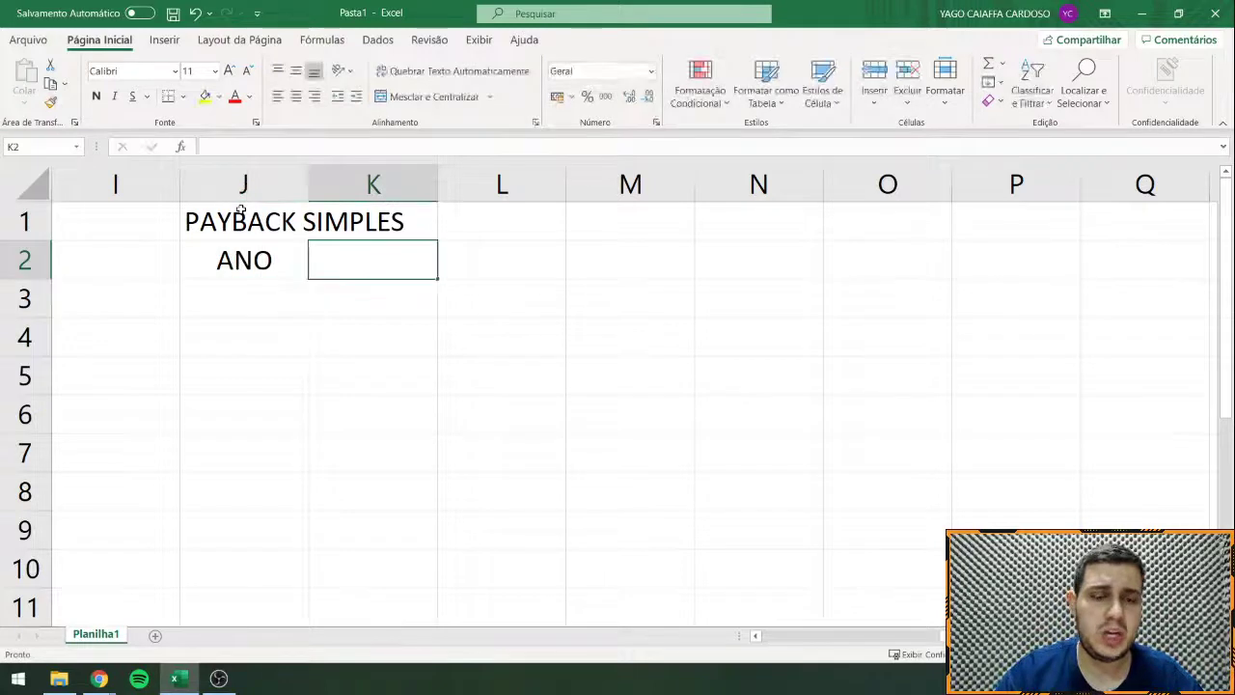
text(VALOR)
key(Tab)
text(SALDO)
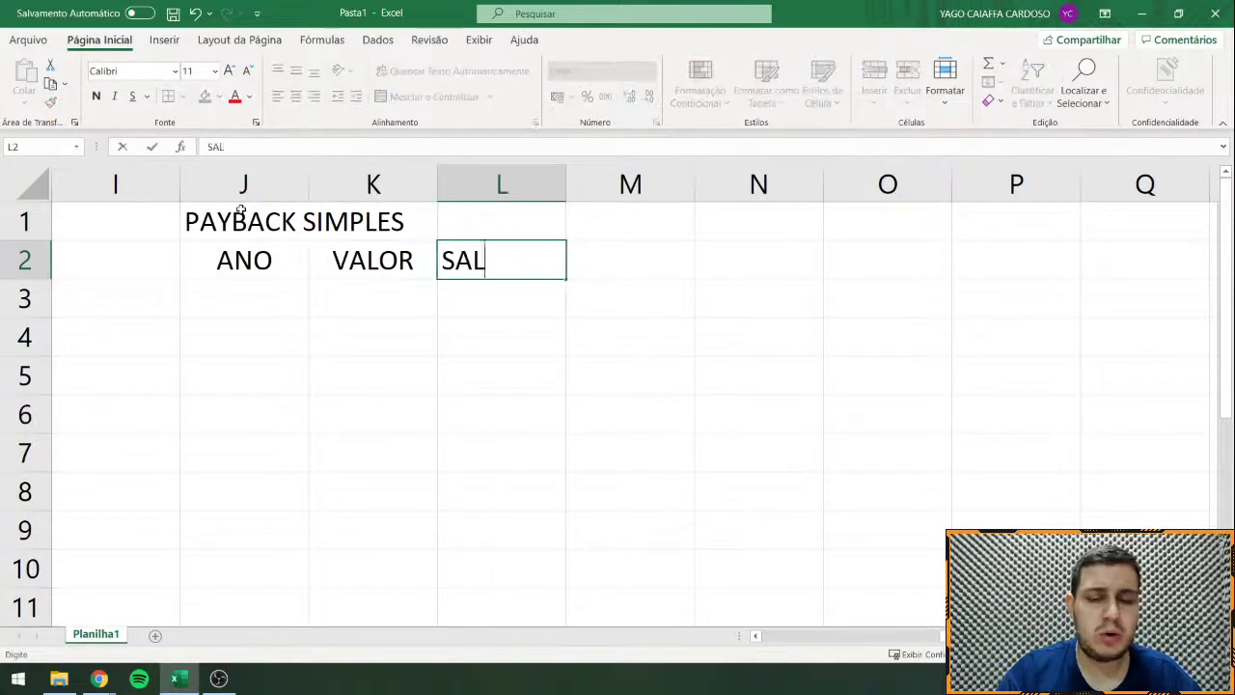
key(Return)
Step: Enter ANO 0 in J3 with the value -50000 in K3, and apply the R$ accounting format to cells K3:L8
text(ANO 0)
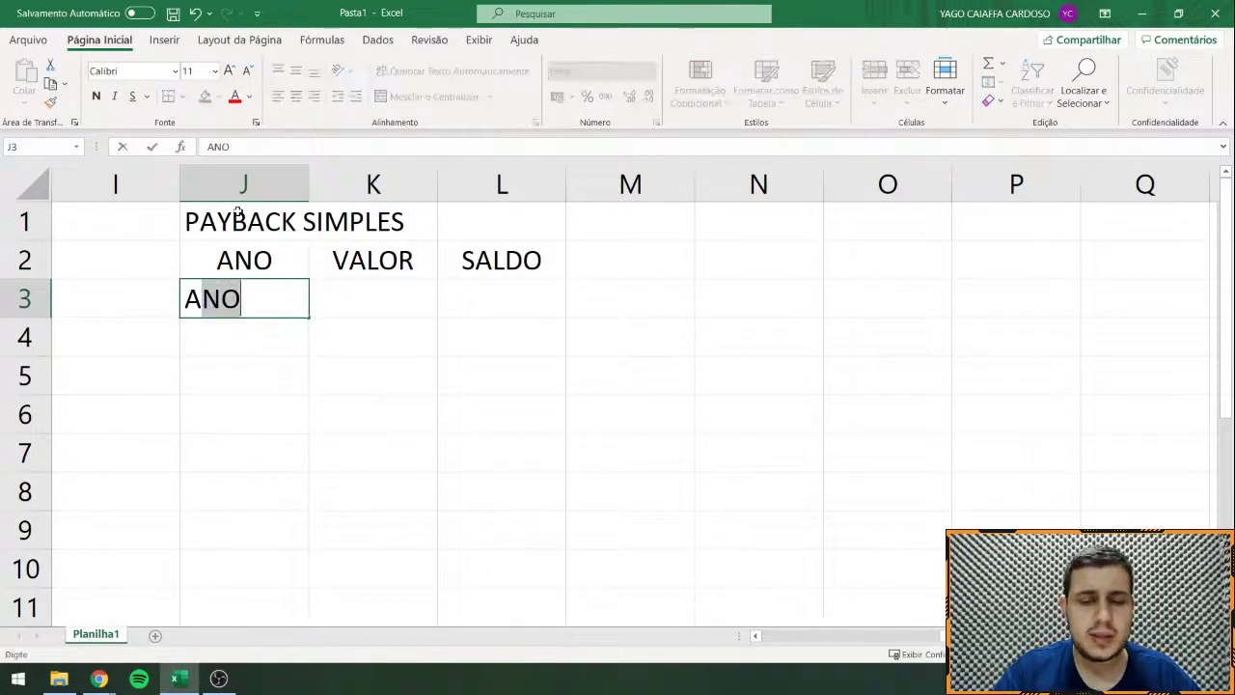
key(Return)
click(357, 295)
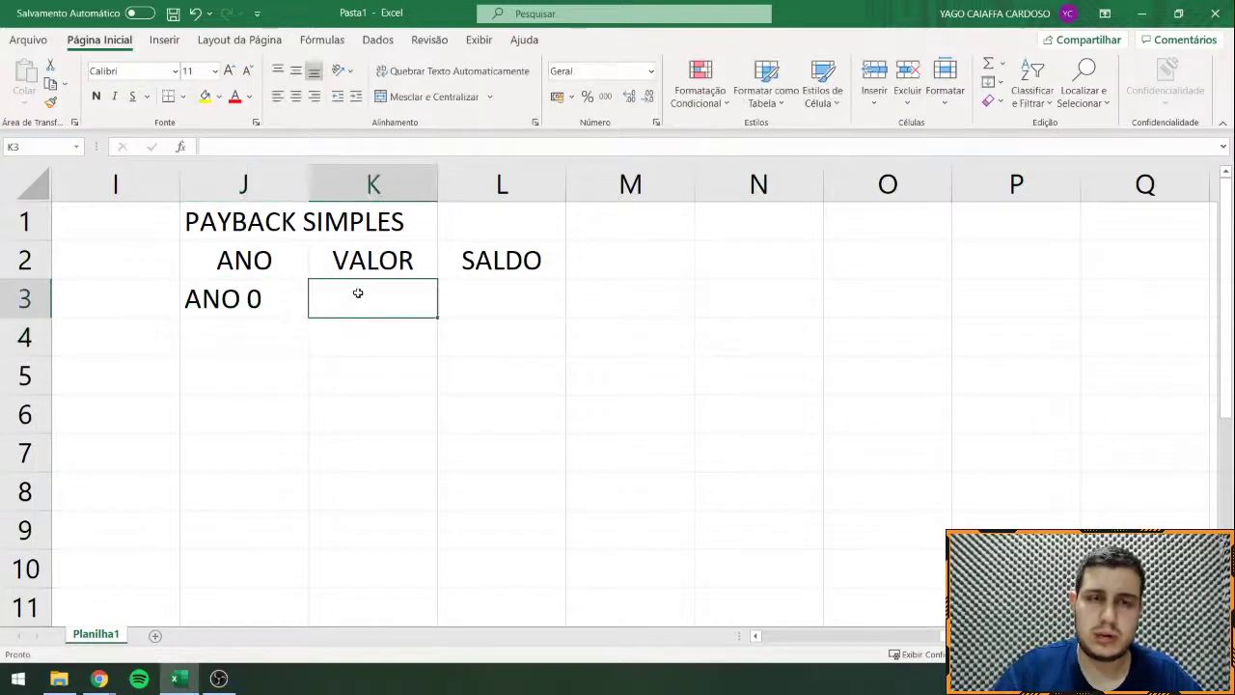
text(-50000)
key(Return)
drag(328, 309, 511, 492)
click(558, 98)
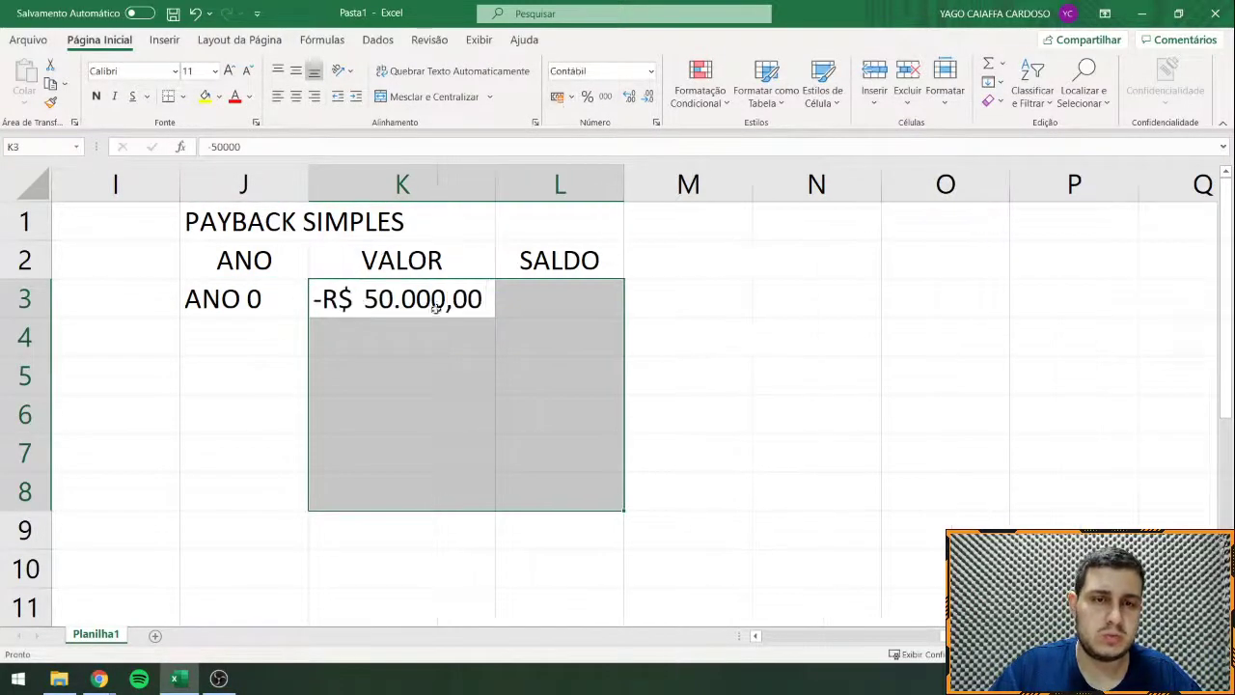
Step: Enter the label "ANO 1" in cell J4 below ANO 0
click(246, 337)
text(ANO 1)
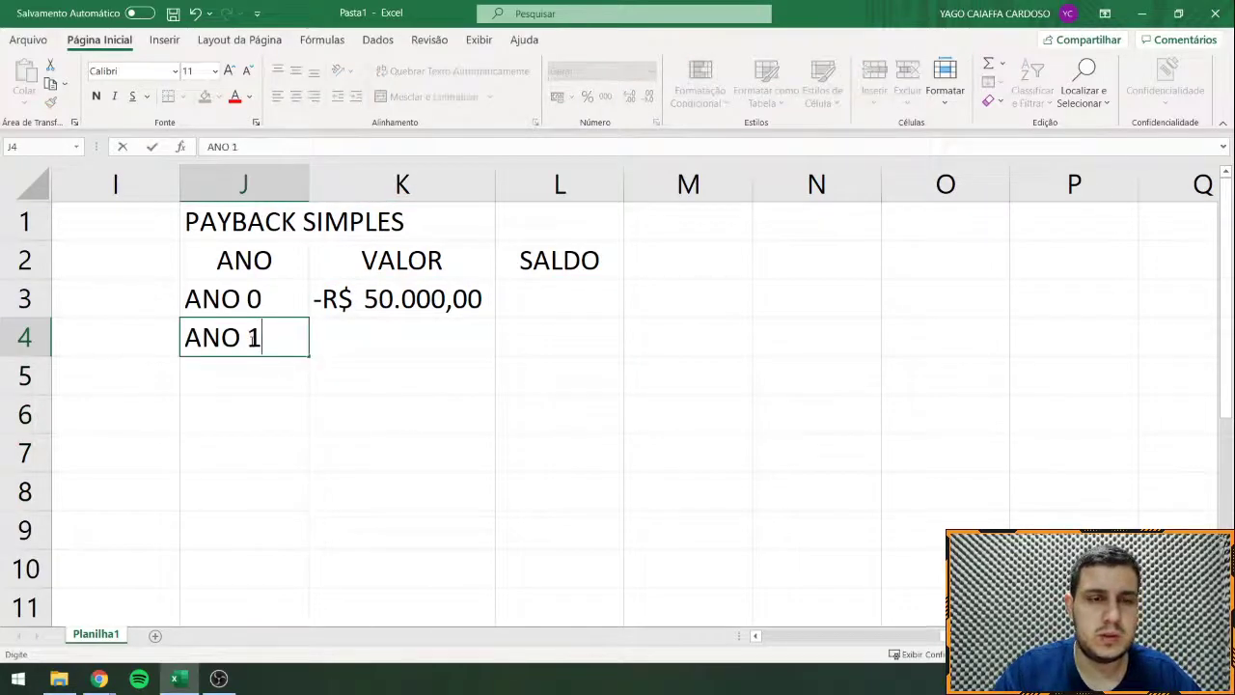
key(Return)
click(250, 339)
Step: Copy Projeto B's yearly inflows from C3:C12 and paste them as values only, starting at cell K4
scroll(253, 337, left, 6)
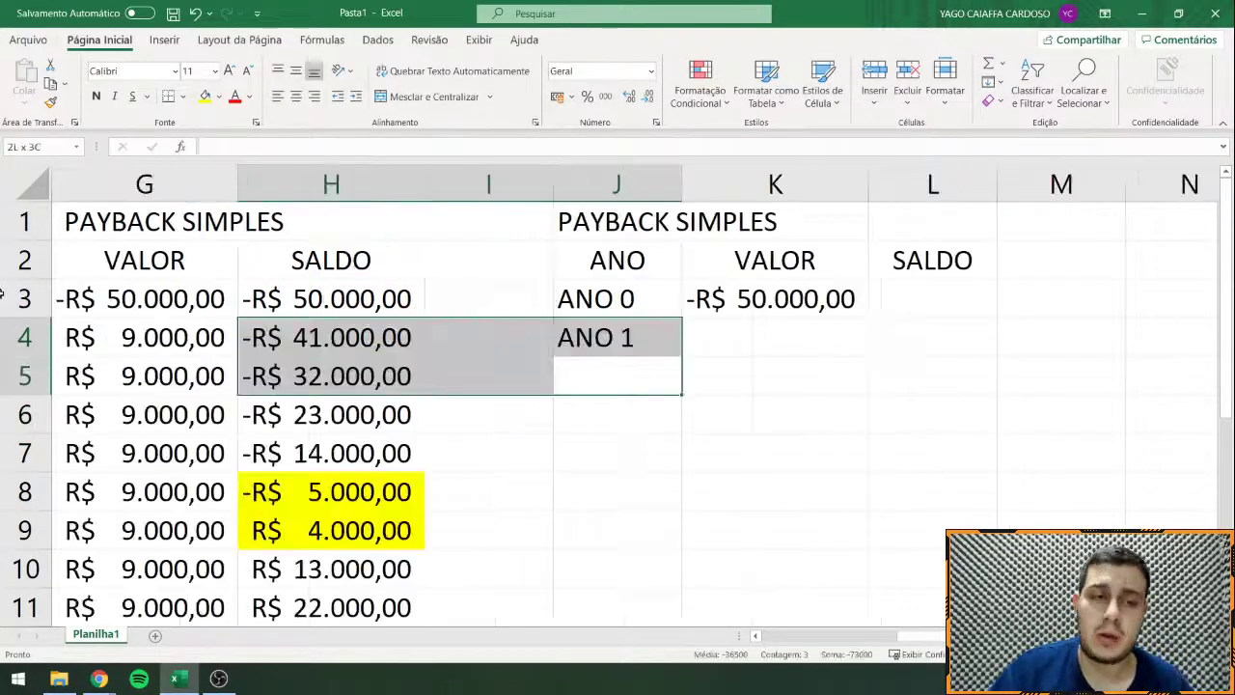
click(473, 299)
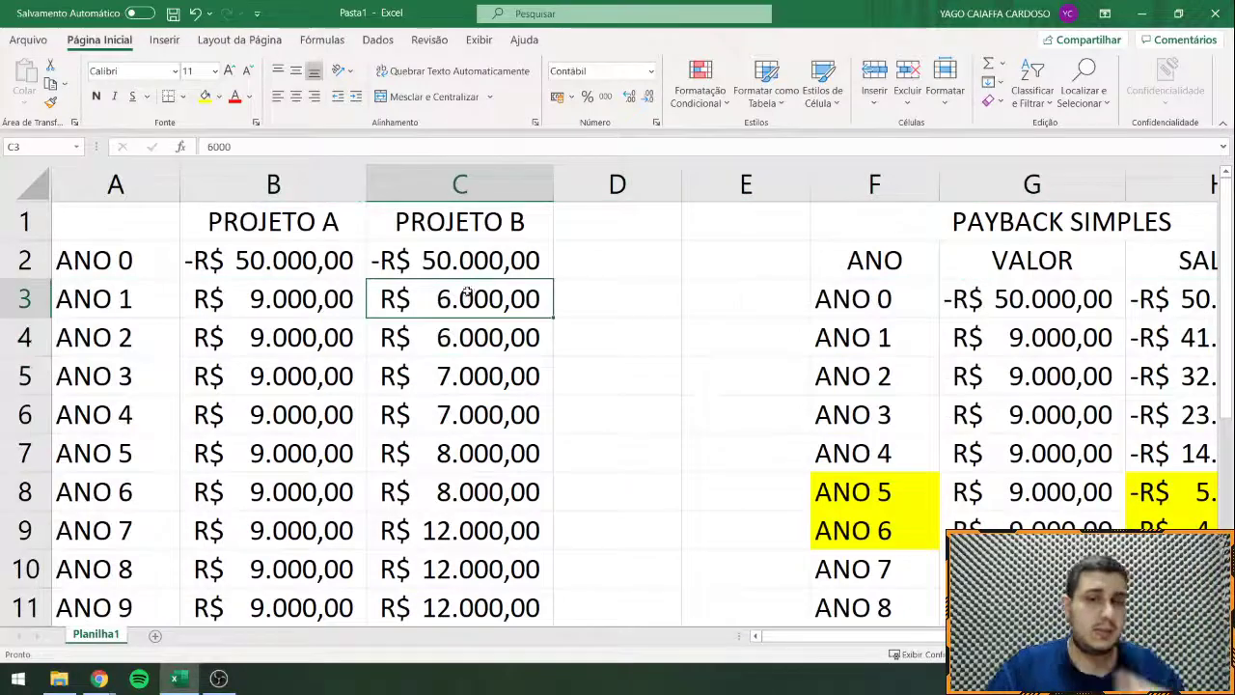
drag(473, 299, 482, 544)
key(ctrl+c)
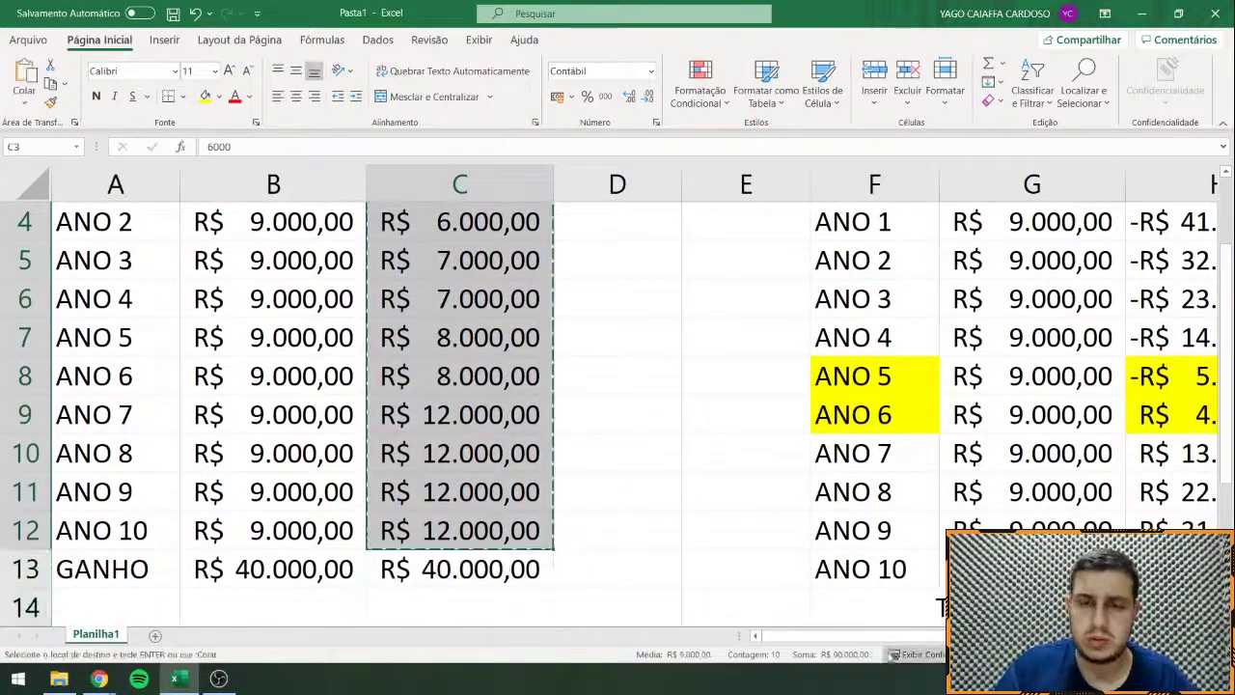
scroll(602, 557, right, 5)
scroll(602, 557, up, 1)
scroll(107, 370, up, 1)
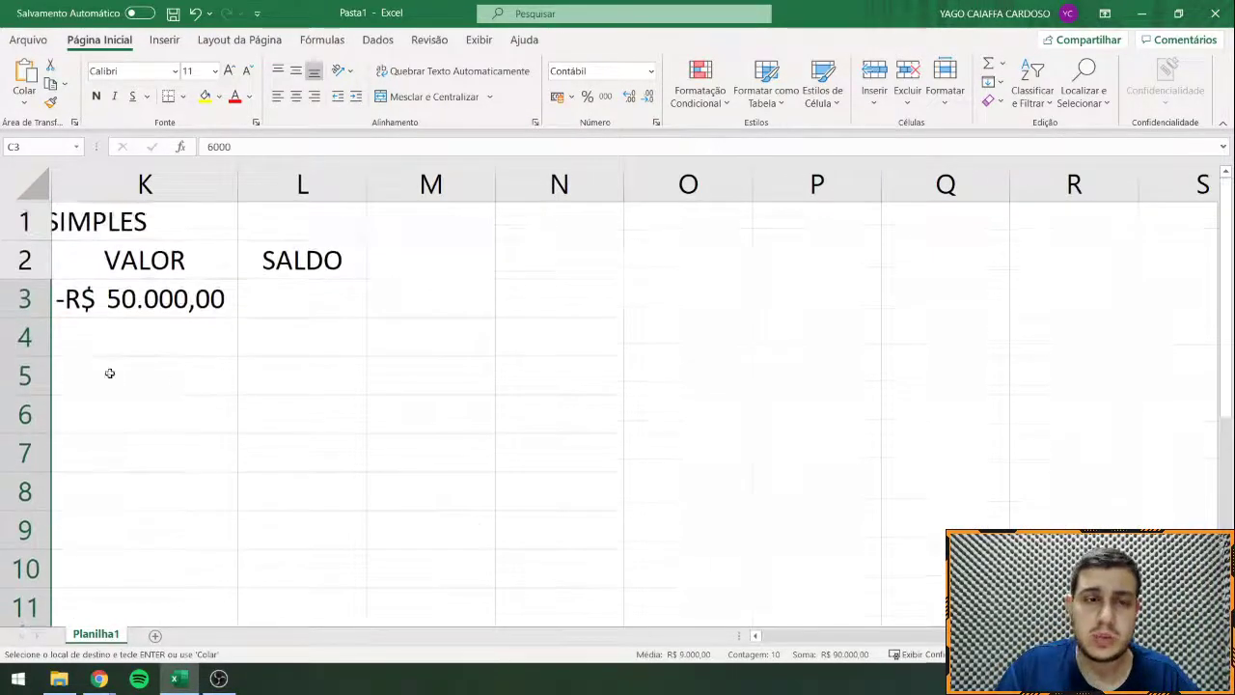
drag(107, 370, 385, 337)
right_click(386, 336)
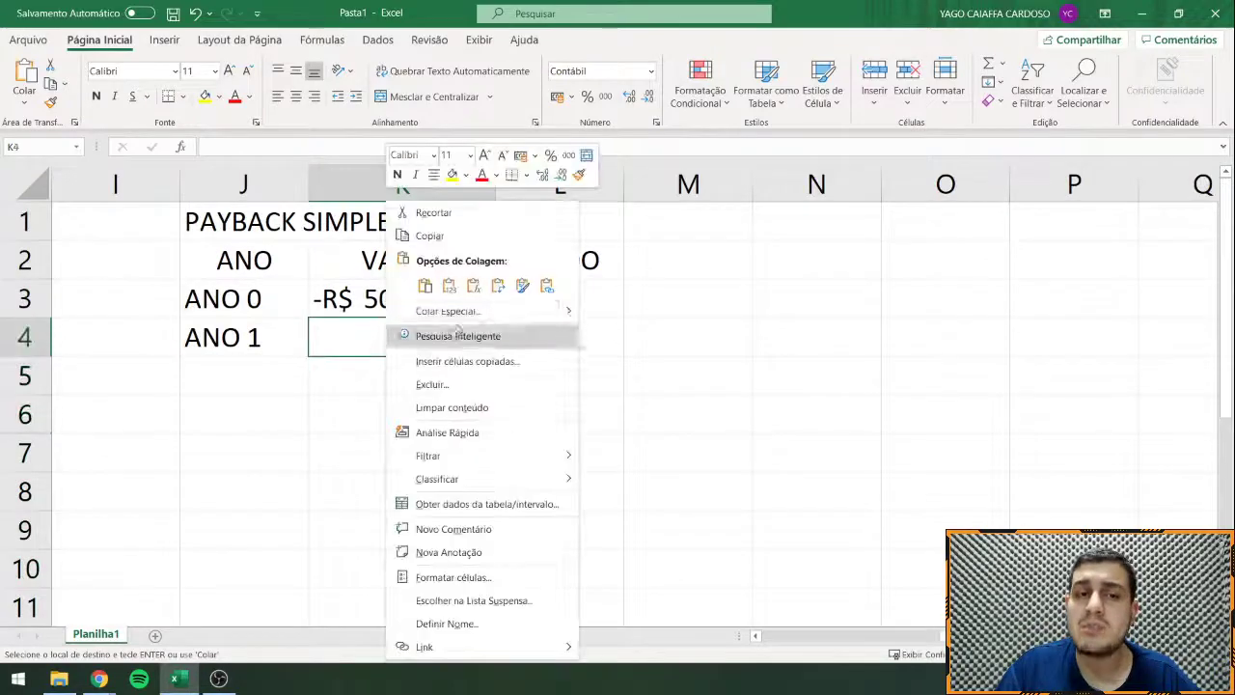
click(449, 285)
Step: Copy the currency formatting of cell K8 onto cells K8:L13 with the Format Painter
scroll(449, 385, down, 1)
click(407, 295)
click(407, 261)
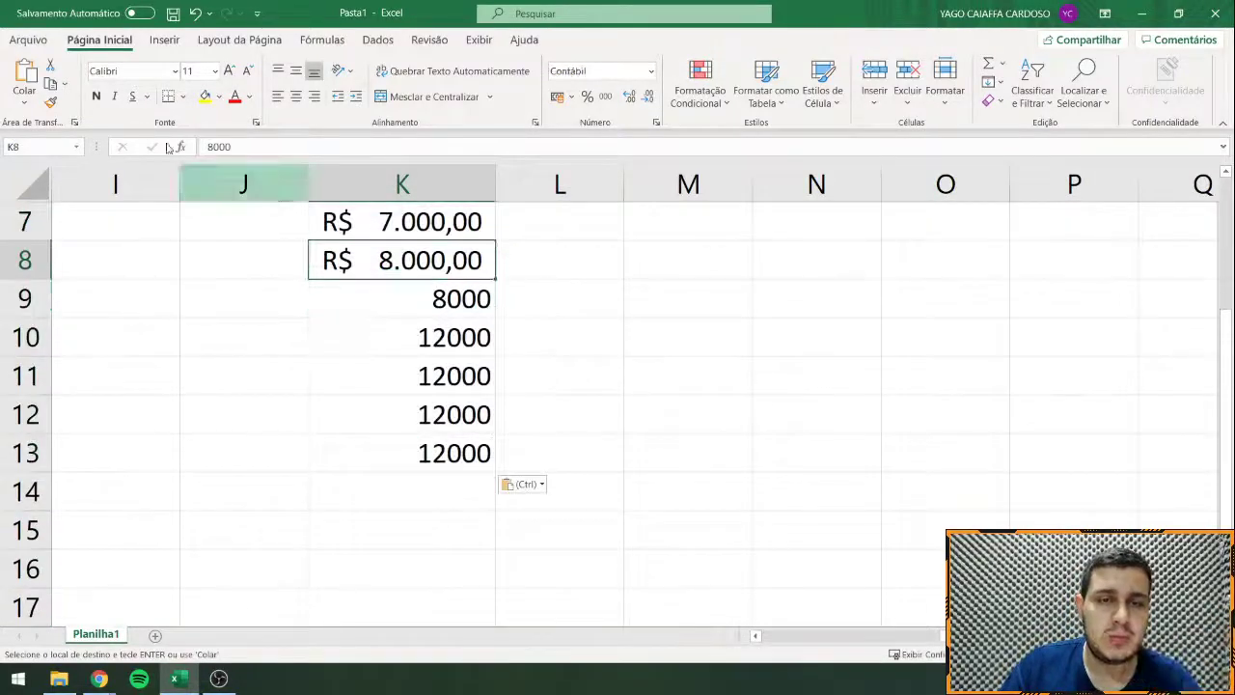
click(50, 101)
mouse_move(344, 256)
mouse_down()
mouse_move(519, 395)
mouse_move(532, 440)
mouse_up()
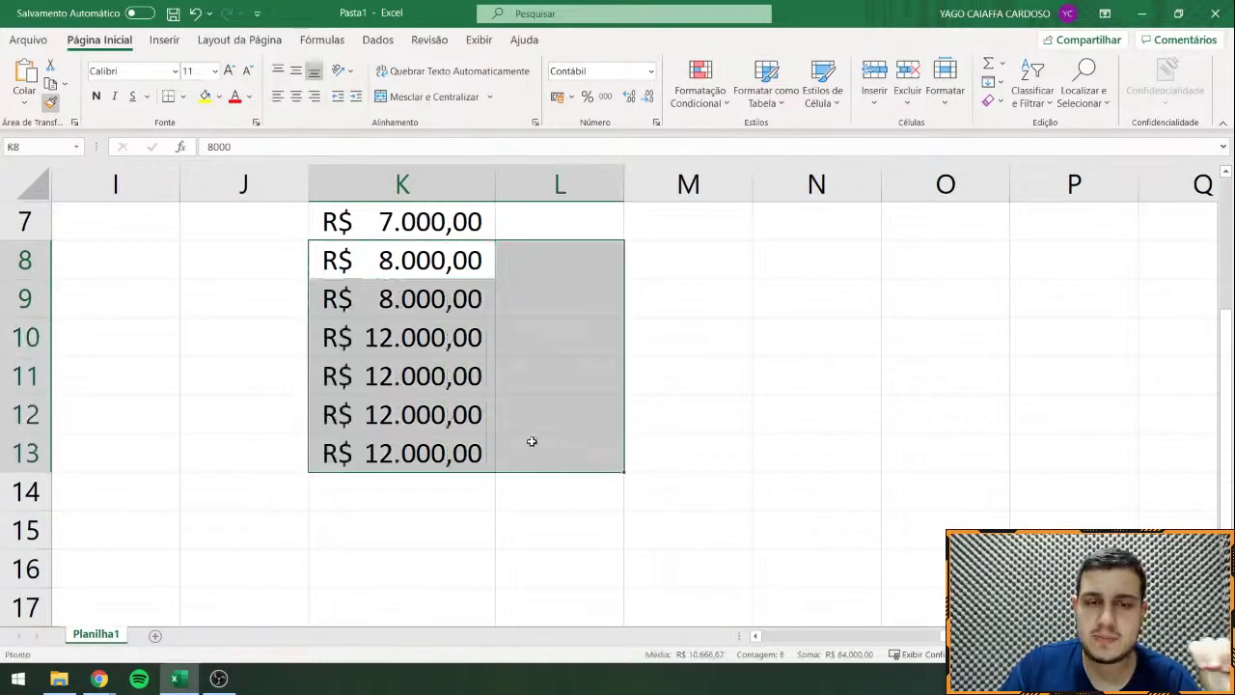
Step: Fill the year labels in column J down to ANO 10 in cell J13
scroll(532, 441, up, 2)
click(244, 376)
mouse_move(245, 298)
mouse_down()
mouse_move(281, 334)
mouse_move(309, 584)
mouse_up()
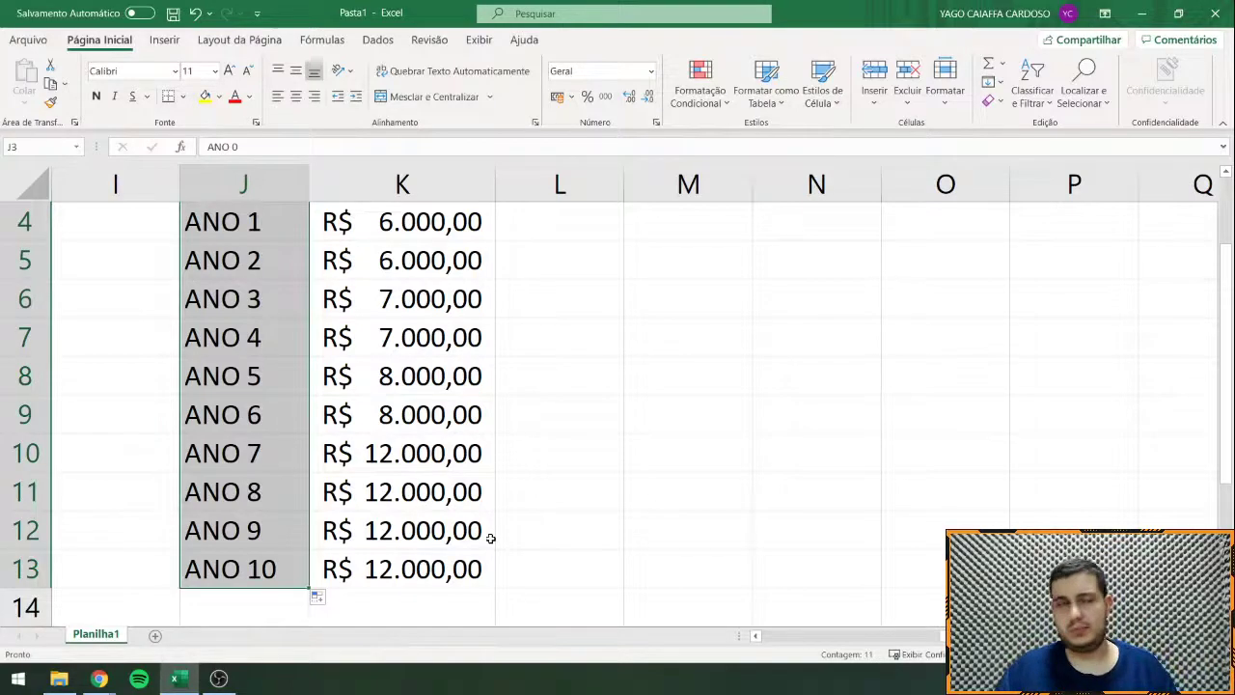
Step: Enter the formula =K3 in cell L3 as the ANO 0 balance
scroll(565, 430, up, 1)
click(524, 294)
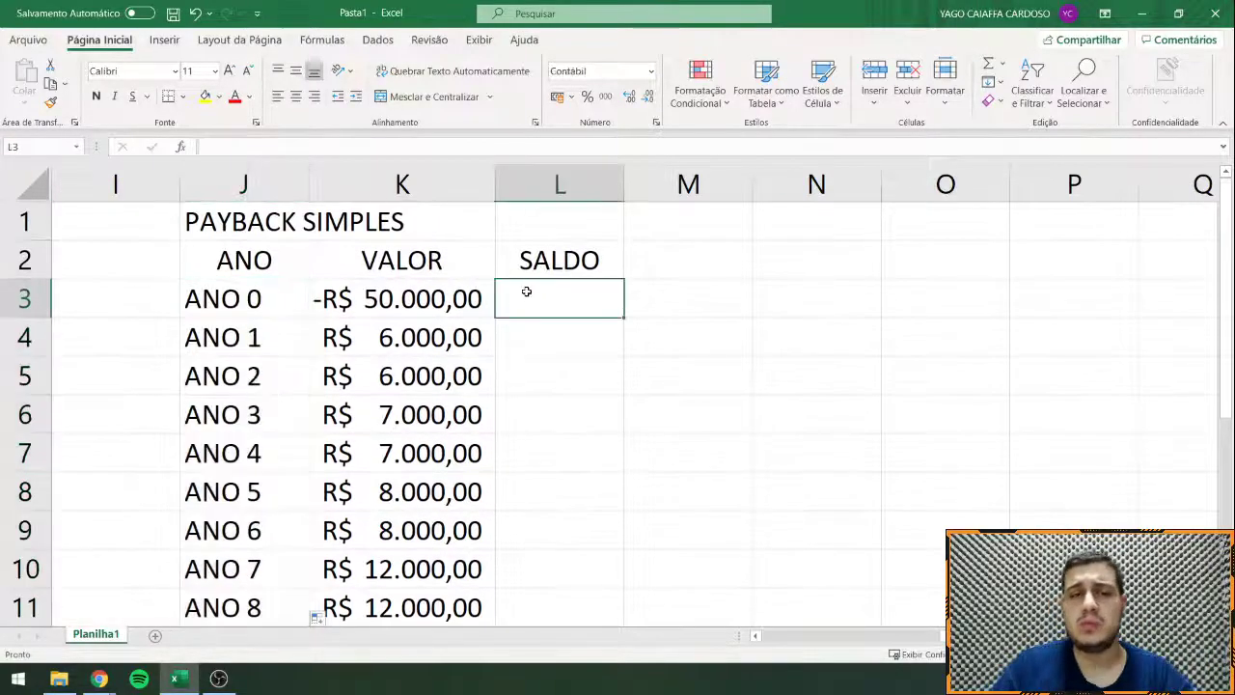
text(=)
click(413, 301)
key(Return)
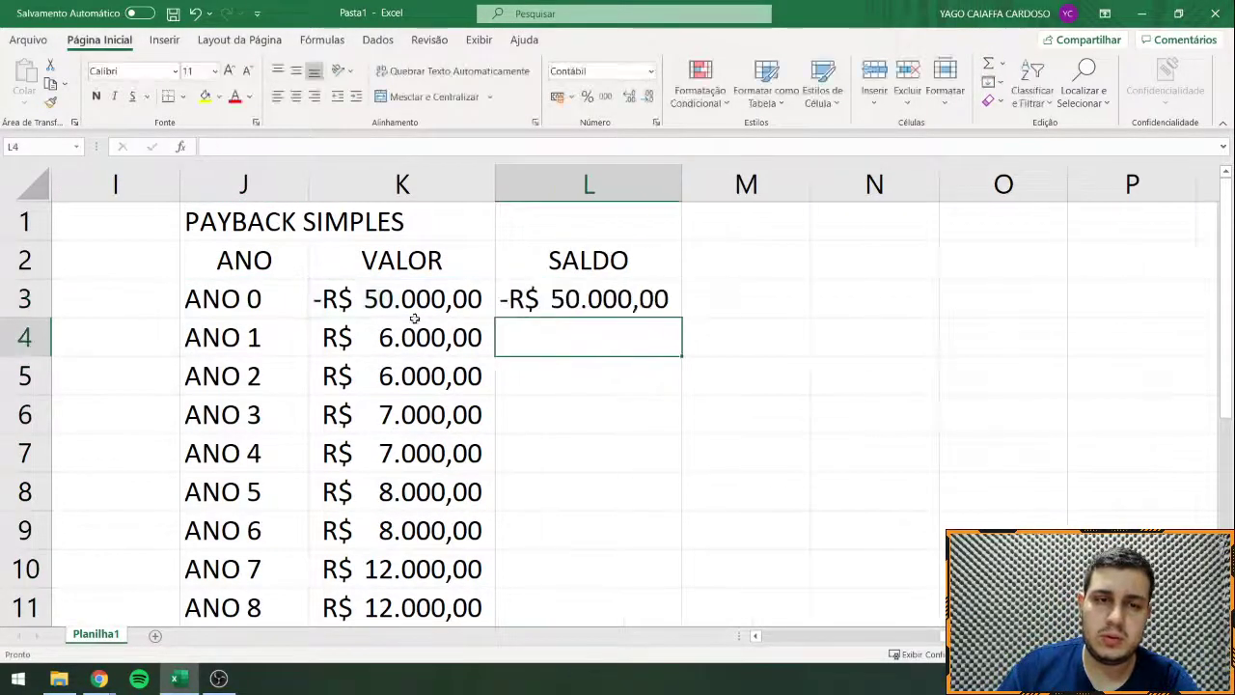
Step: Calculate the ANO 1 balance in cell L4 with the formula =L3+K4
text(=)
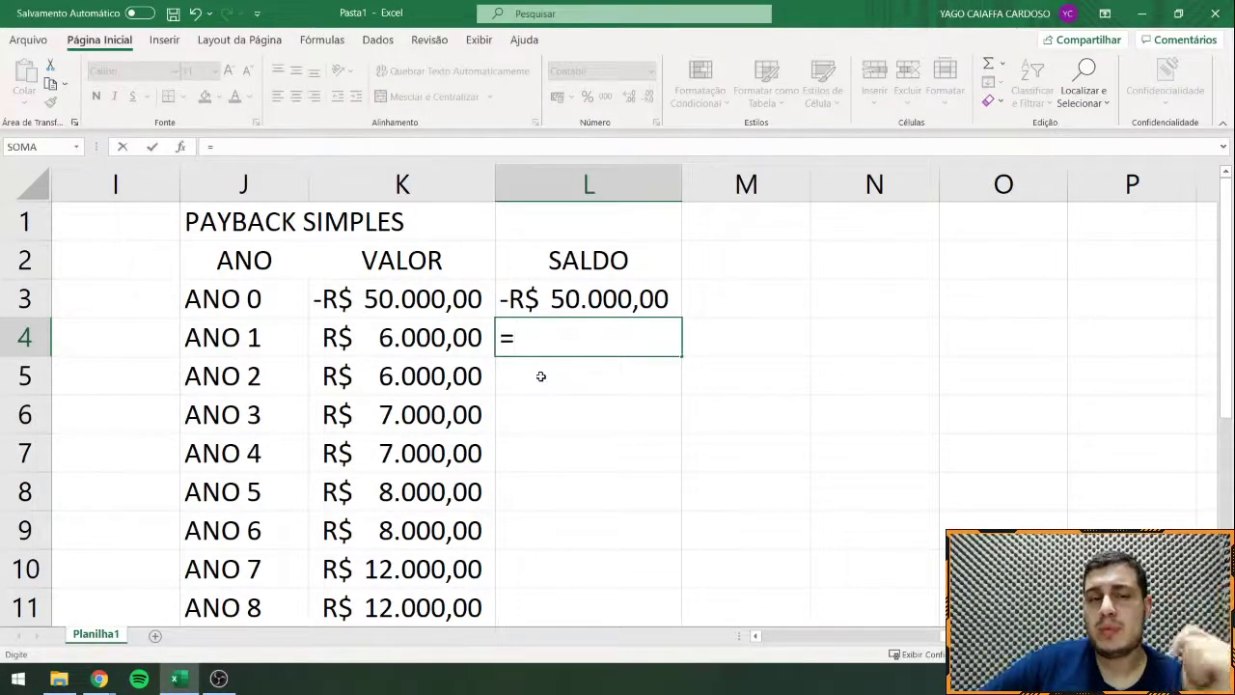
click(548, 309)
text(+)
click(453, 335)
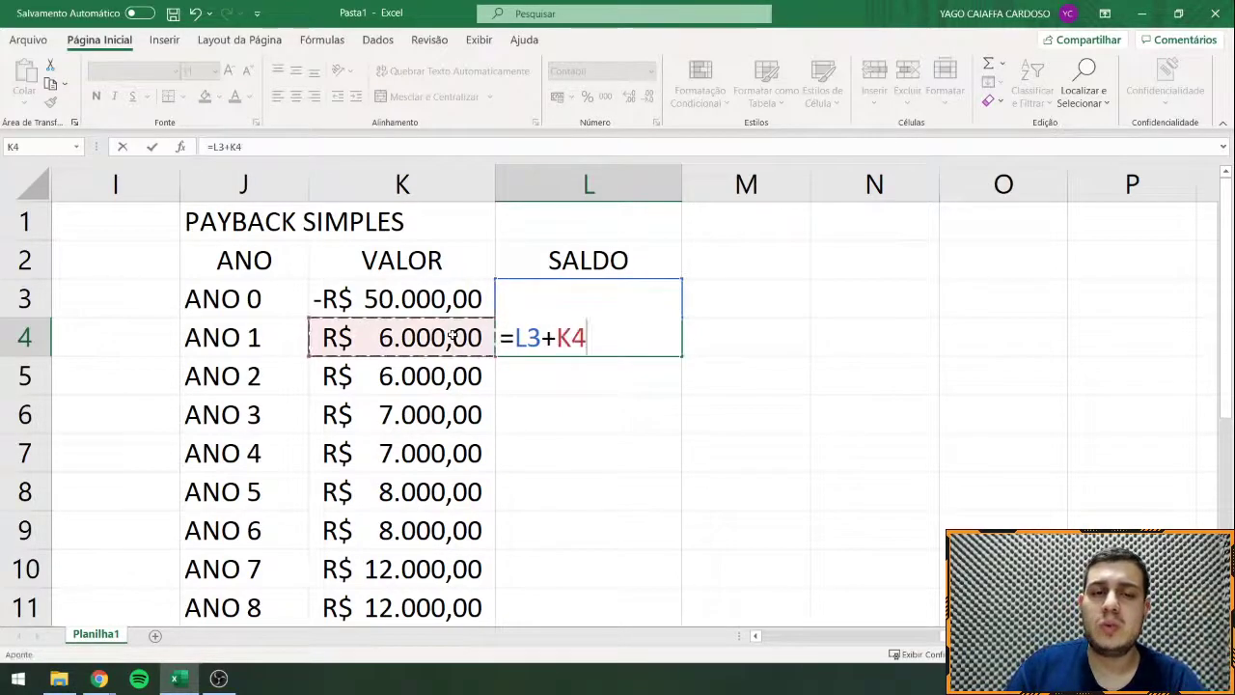
key(Return)
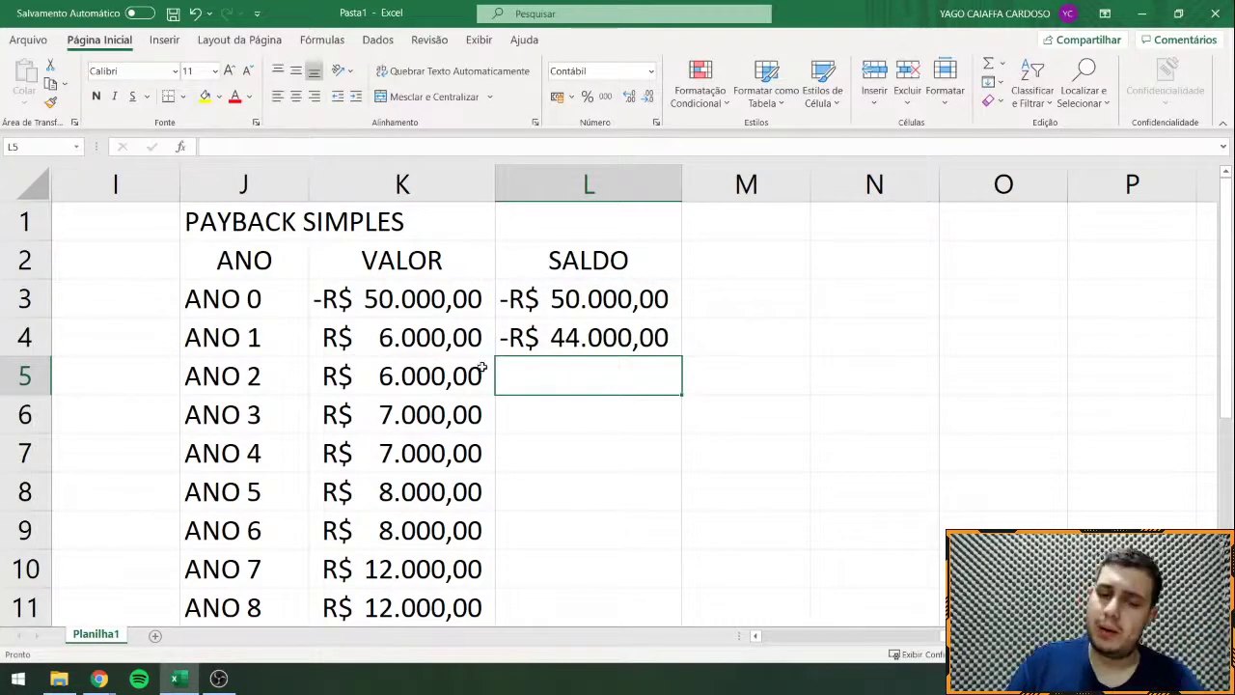
Step: Calculate the ANO 2 balance in cell L5 with the formula =L4+K5
text(=)
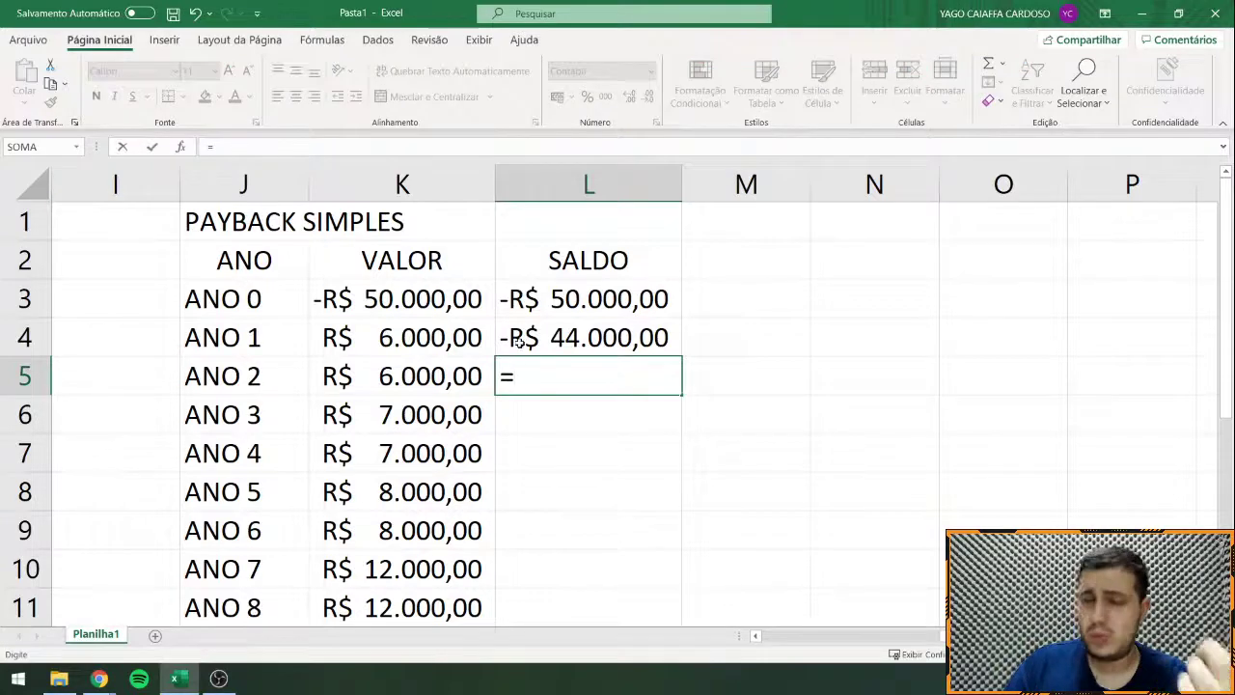
click(519, 342)
text(+)
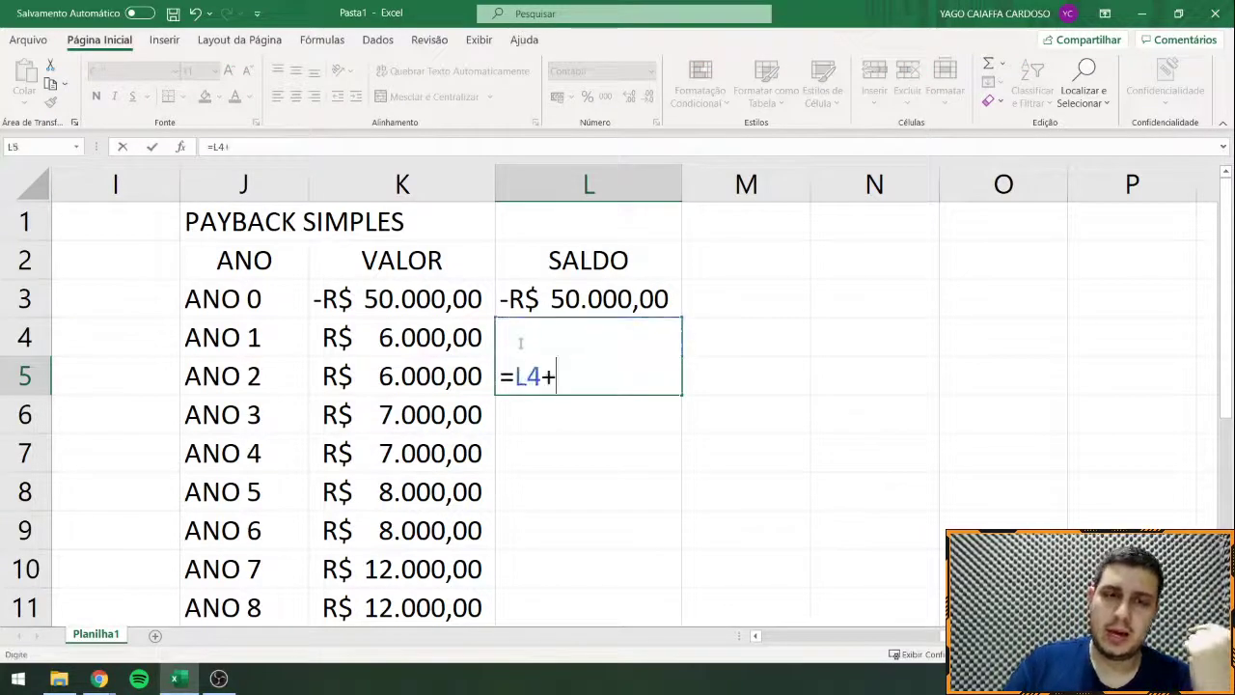
click(439, 378)
key(Return)
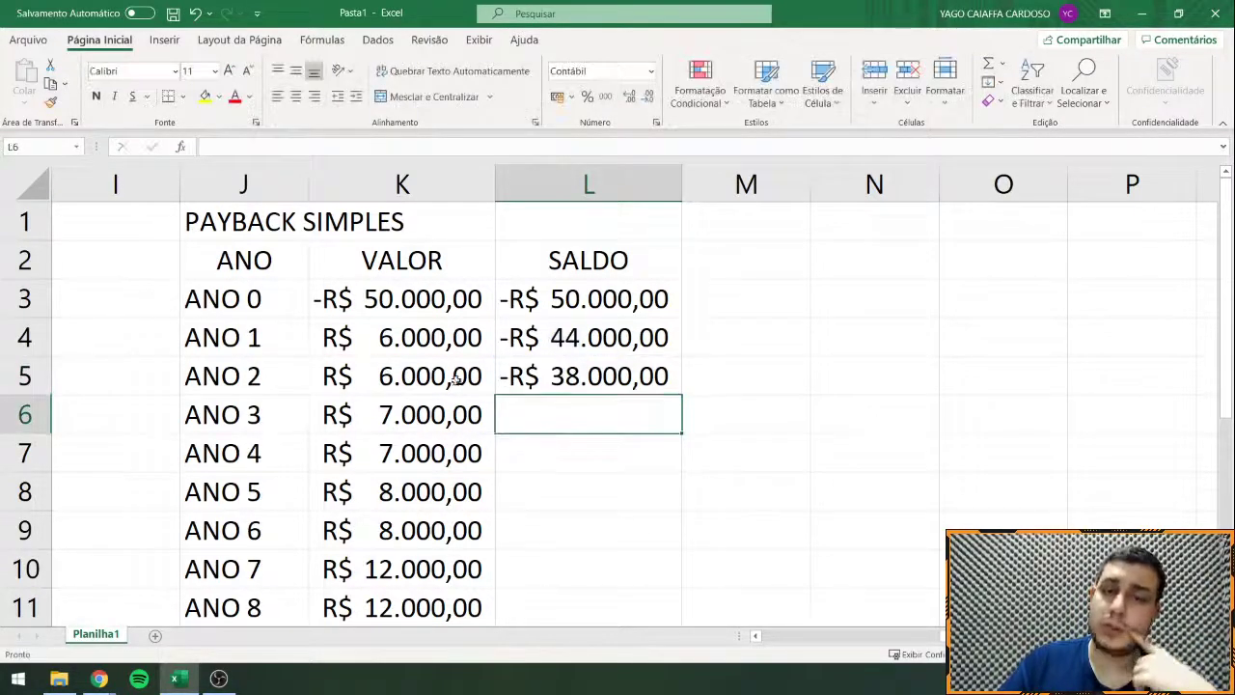
Step: Calculate the ANO 3 balance in cell L6 with the formula =L5+K6
text(=)
click(559, 371)
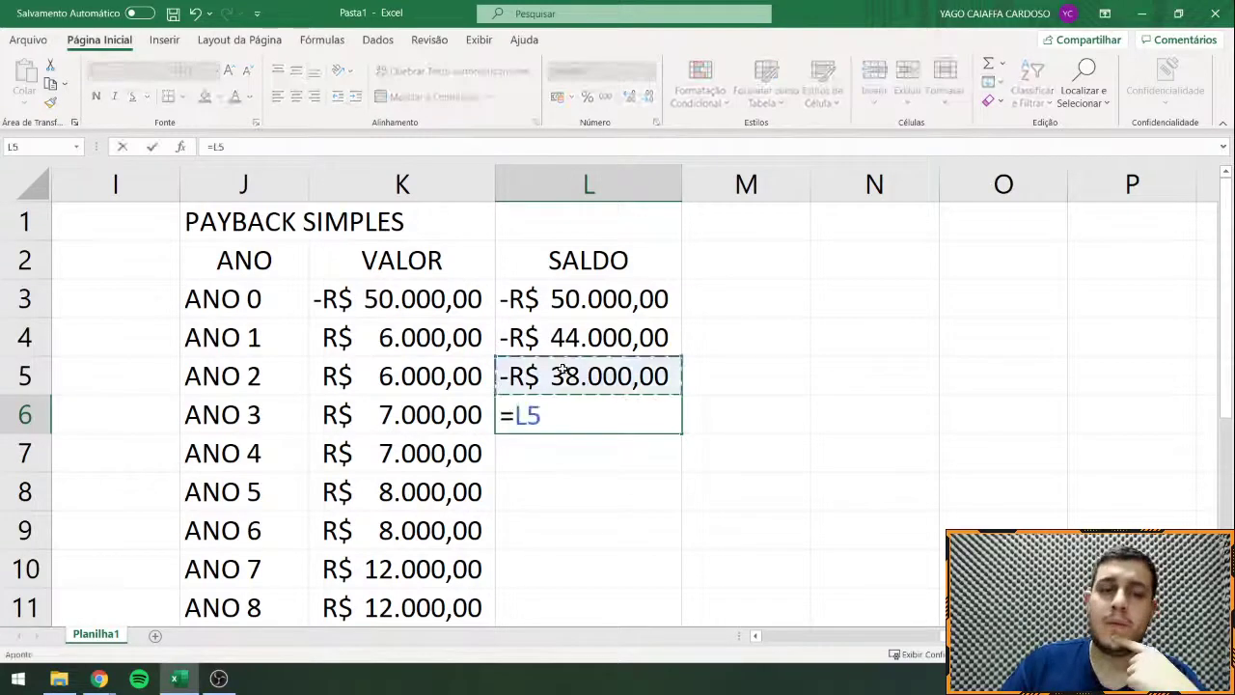
text(+)
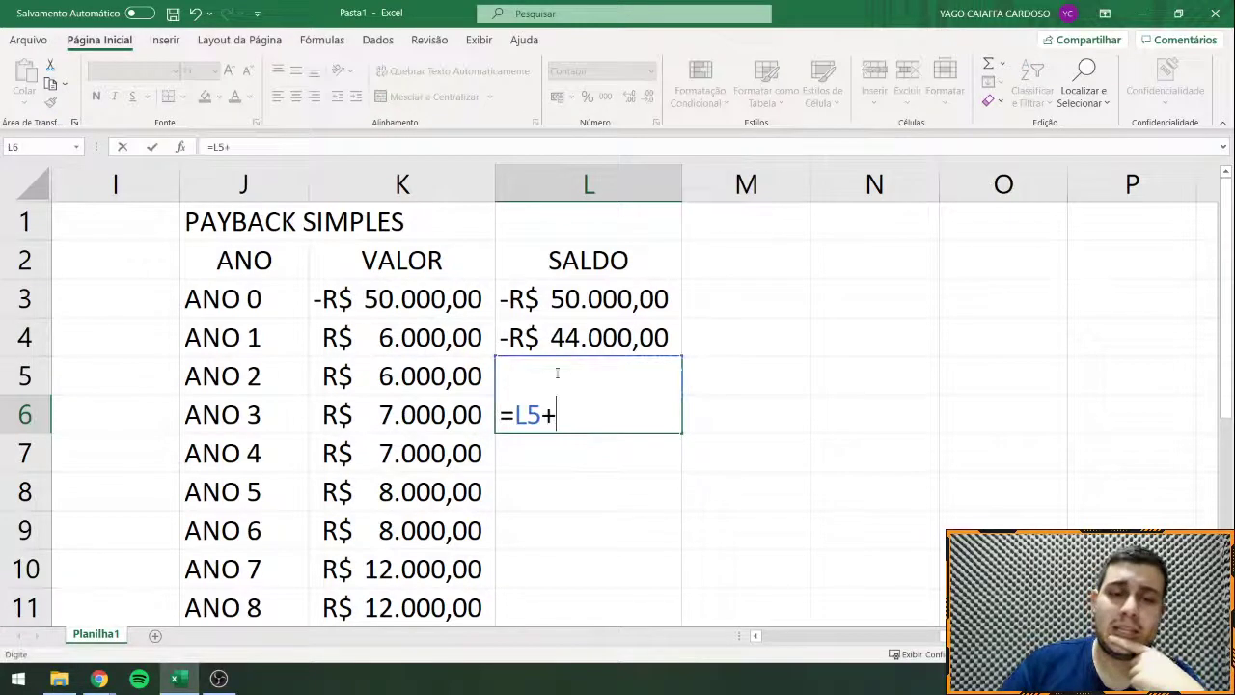
click(437, 417)
key(Return)
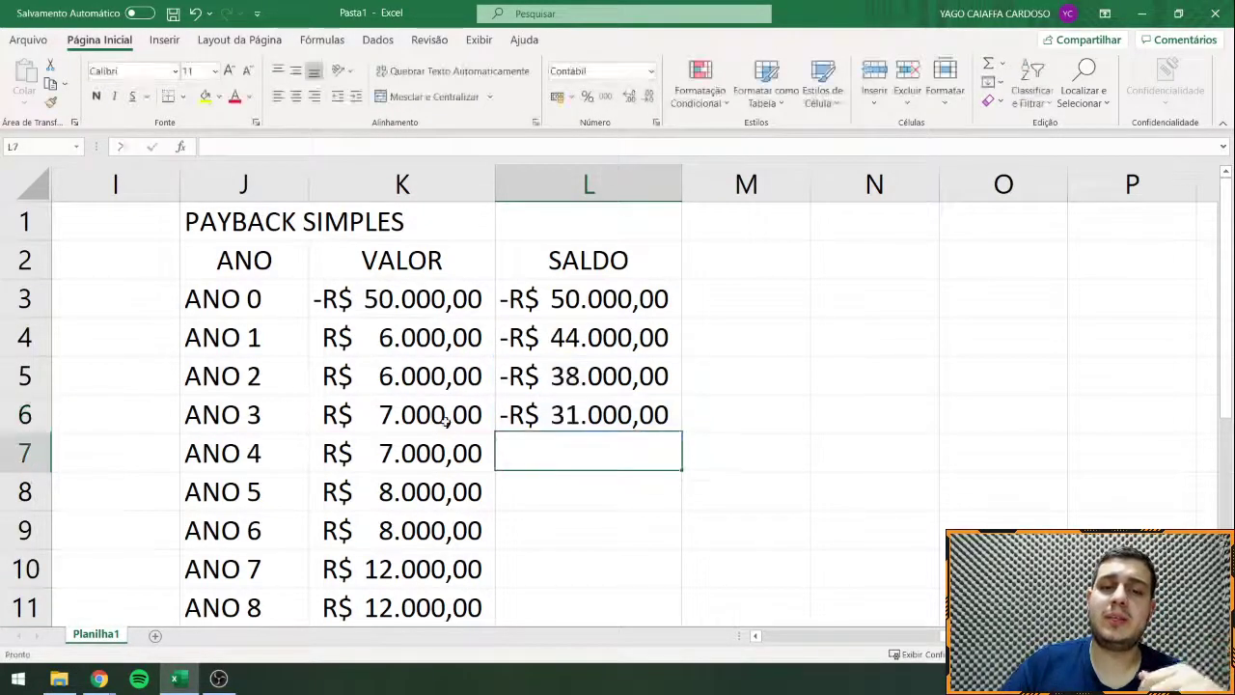
Step: Calculate the ANO 4 balance in cell L7 with the formula =L6+K7
text(=)
click(548, 418)
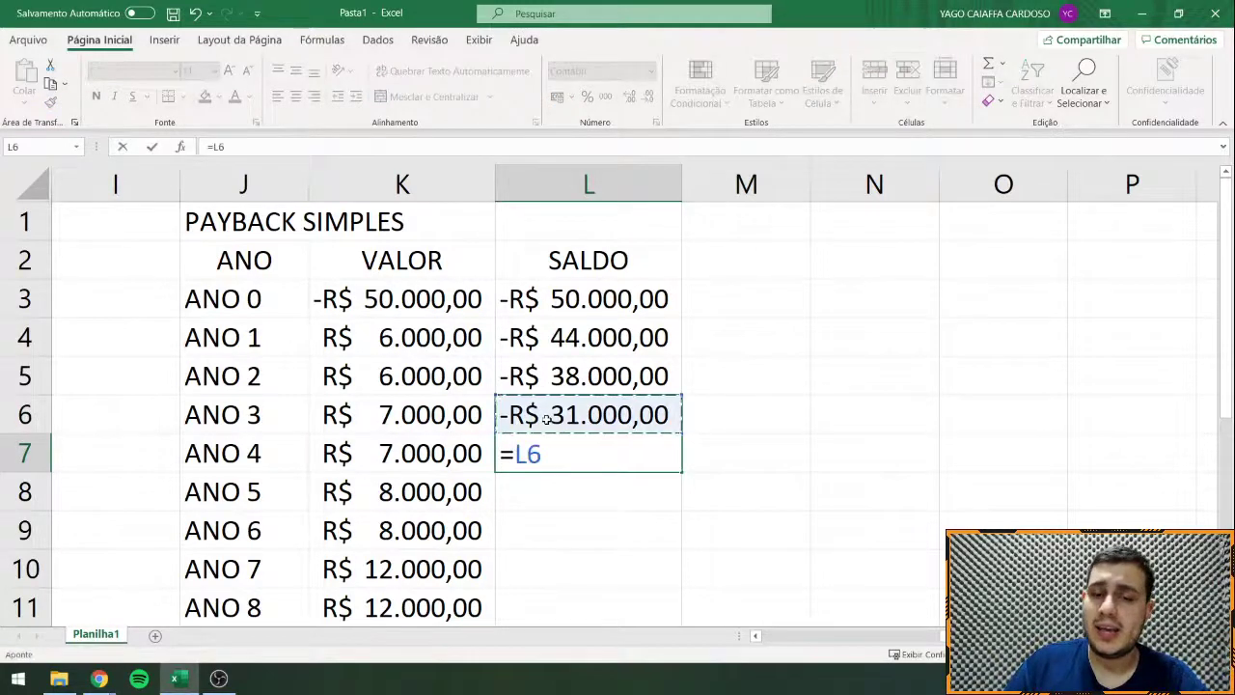
text(+)
click(372, 464)
key(Return)
Step: Calculate the ANO 5 balance in cell L8 with the formula =L7+K8
text(=)
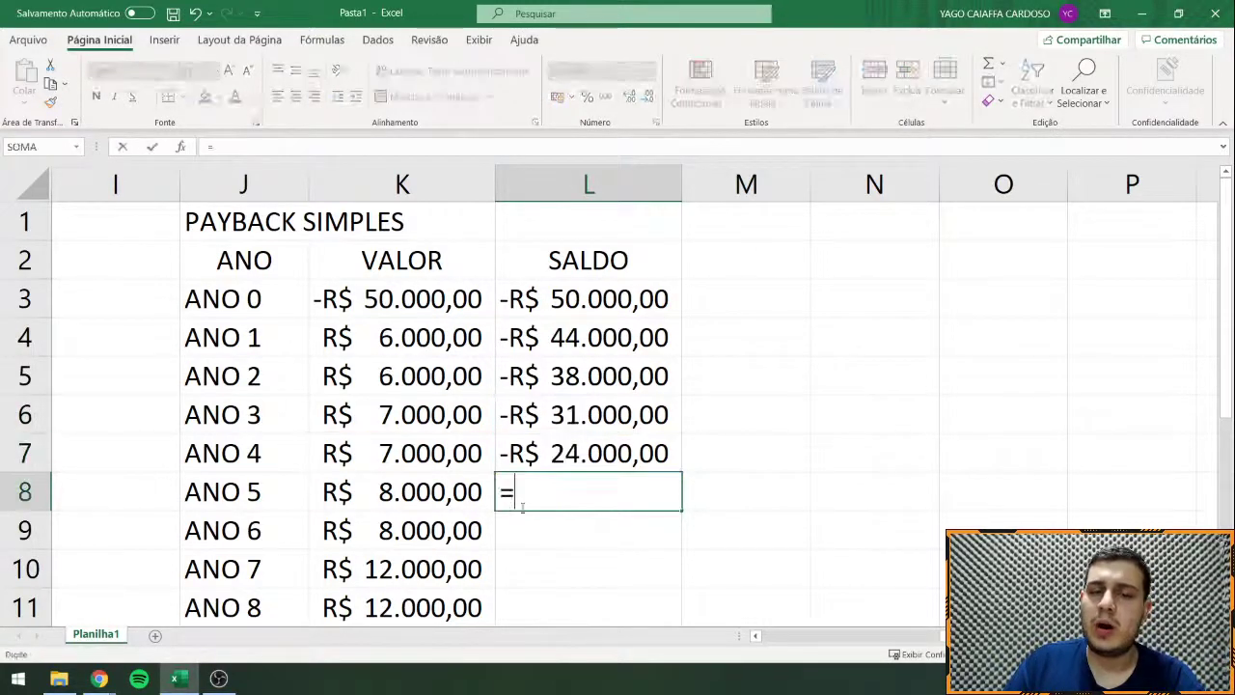
click(568, 455)
text(+)
key(Return)
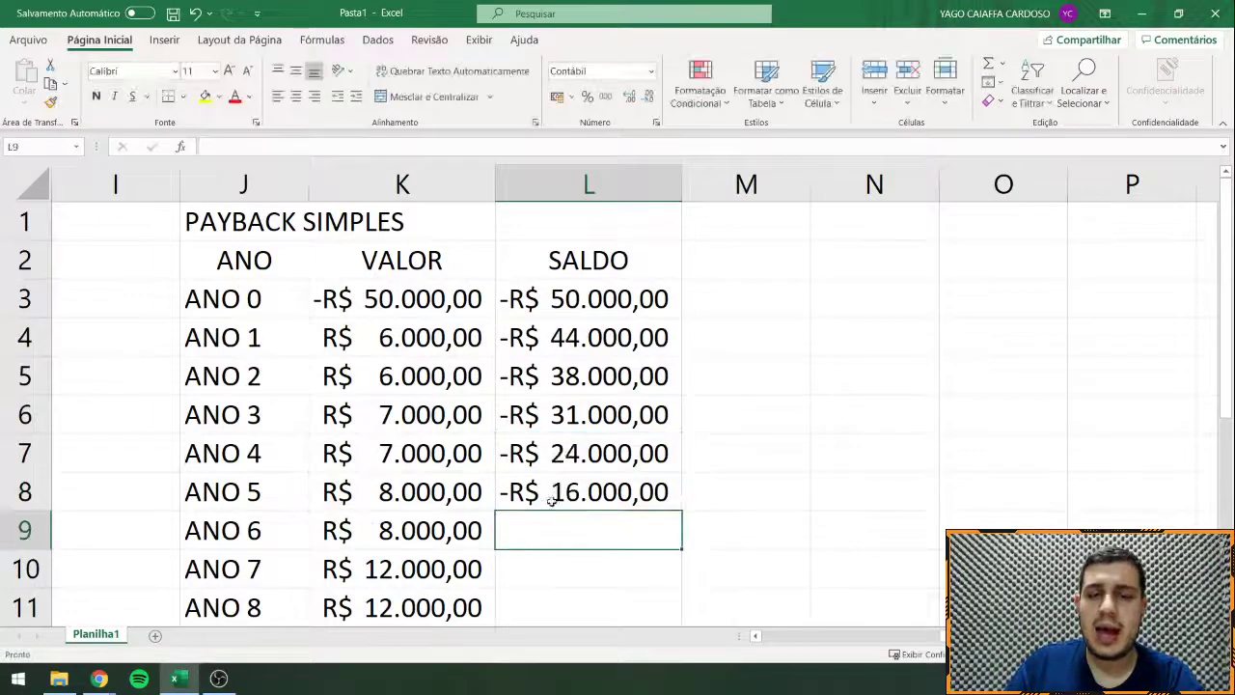
Step: Calculate the ANO 6 balance in cell L9 with the formula =L8+K9
scroll(552, 487, down, 2)
text(=)
click(519, 258)
text(+)
click(449, 300)
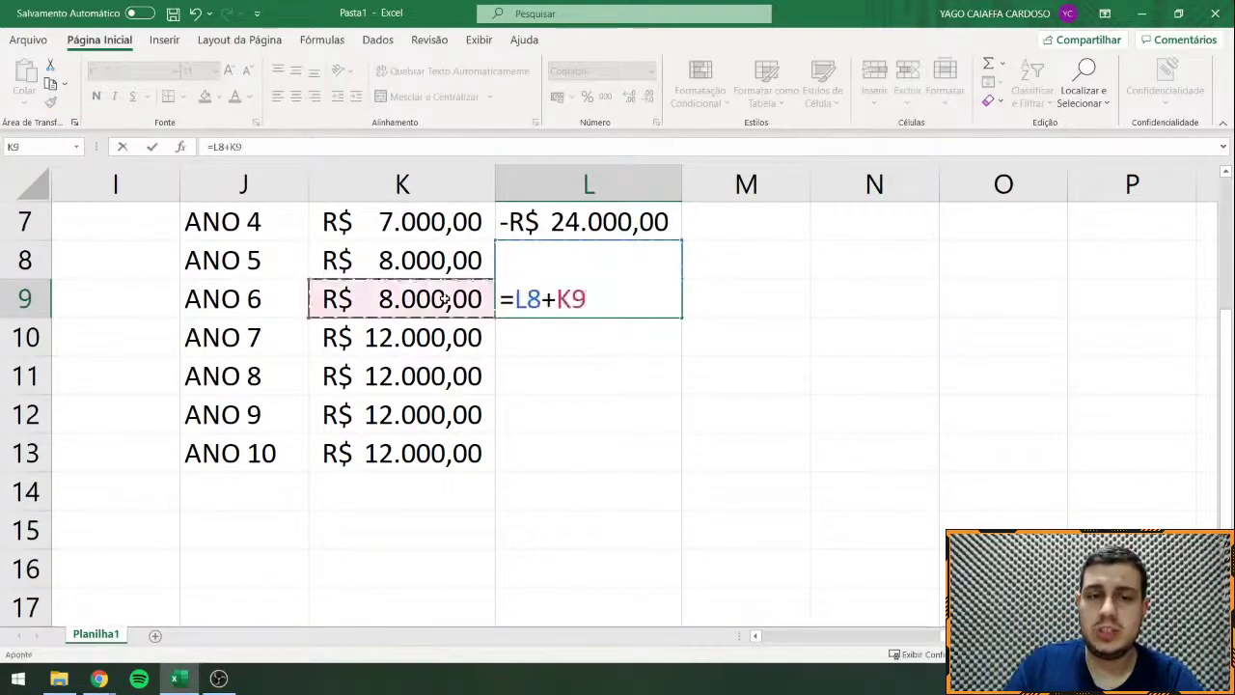
key(Return)
Step: Calculate the ANO 7 balance in cell L10 with the formula =L9+K10
text(=)
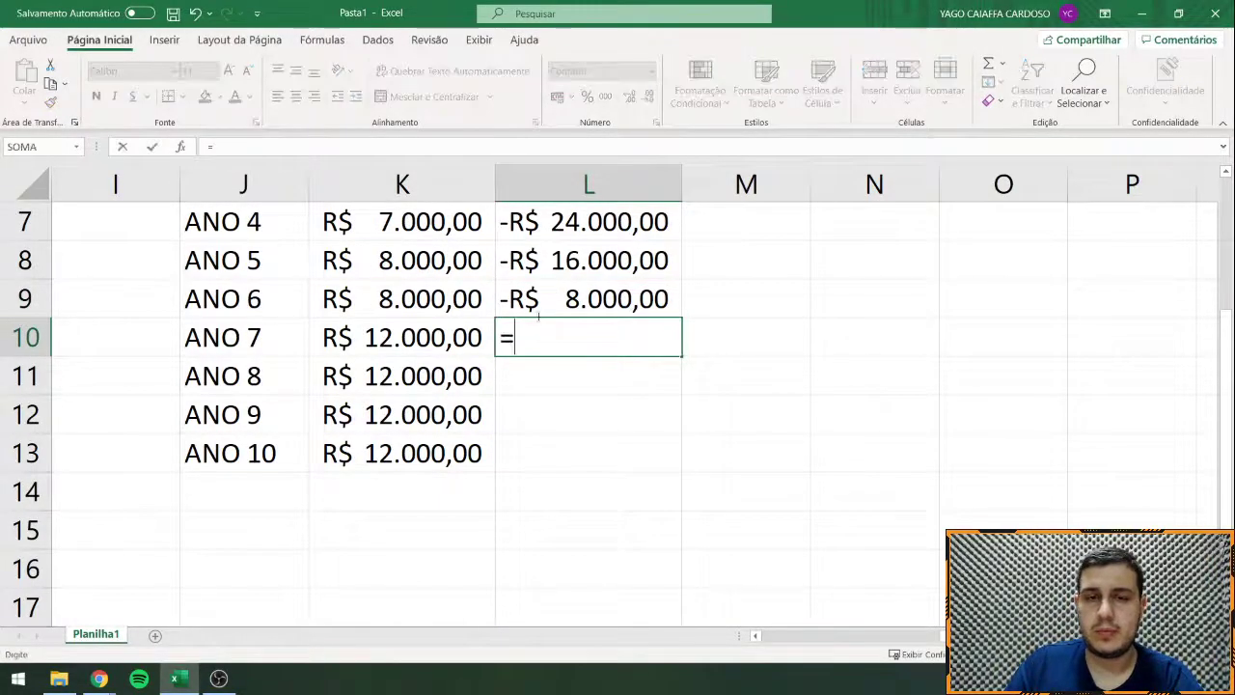
click(537, 299)
text(+)
click(459, 337)
key(Return)
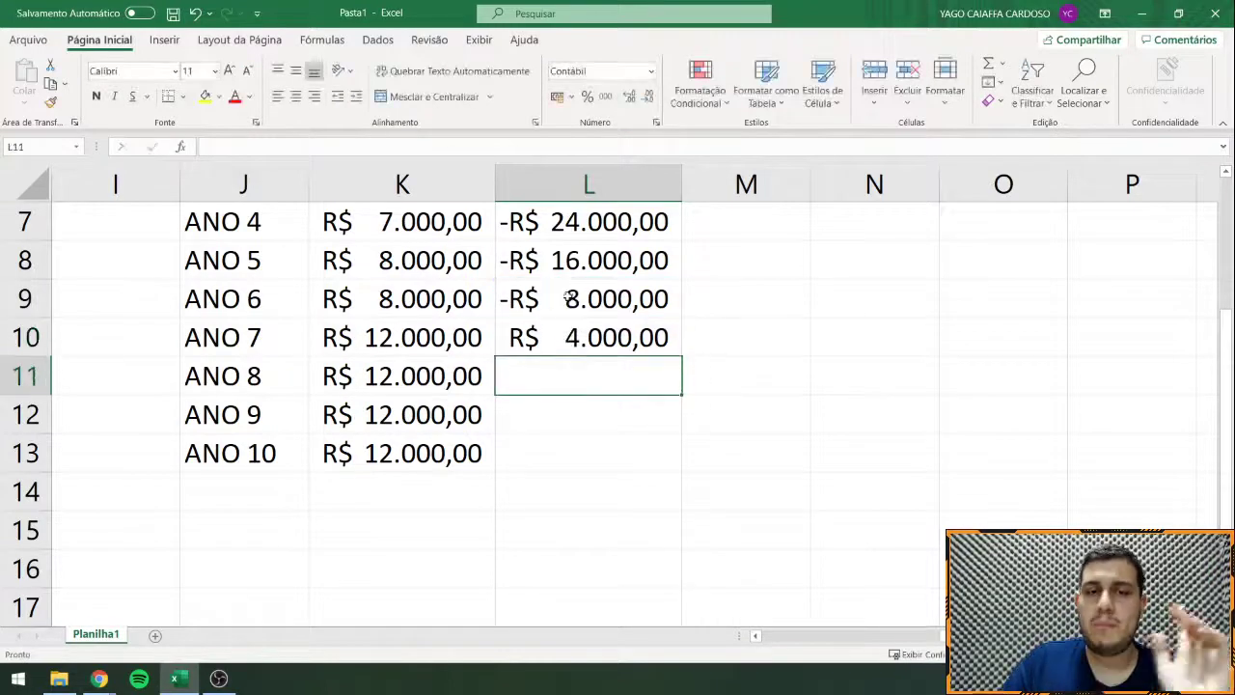
Step: Highlight the ANO 6 and ANO 7 balances in yellow and calculate the ANO 8 balance in L11 with =L10+K11
drag(569, 295, 579, 338)
click(205, 97)
click(605, 375)
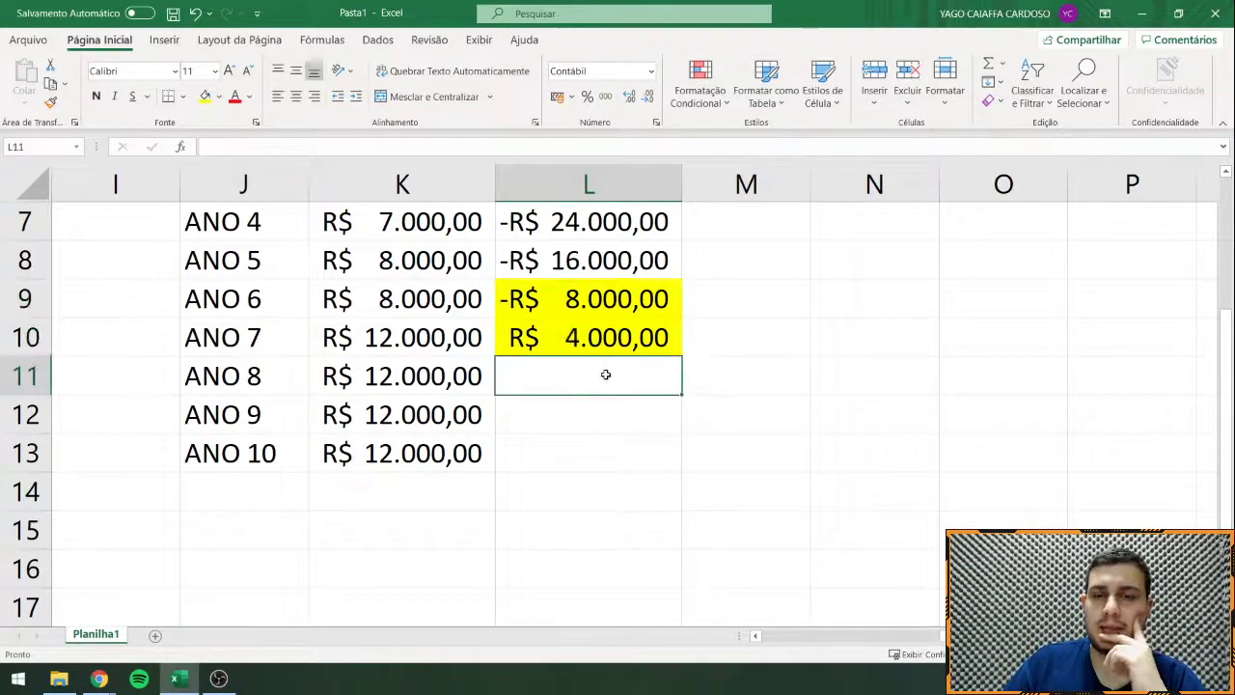
text(=)
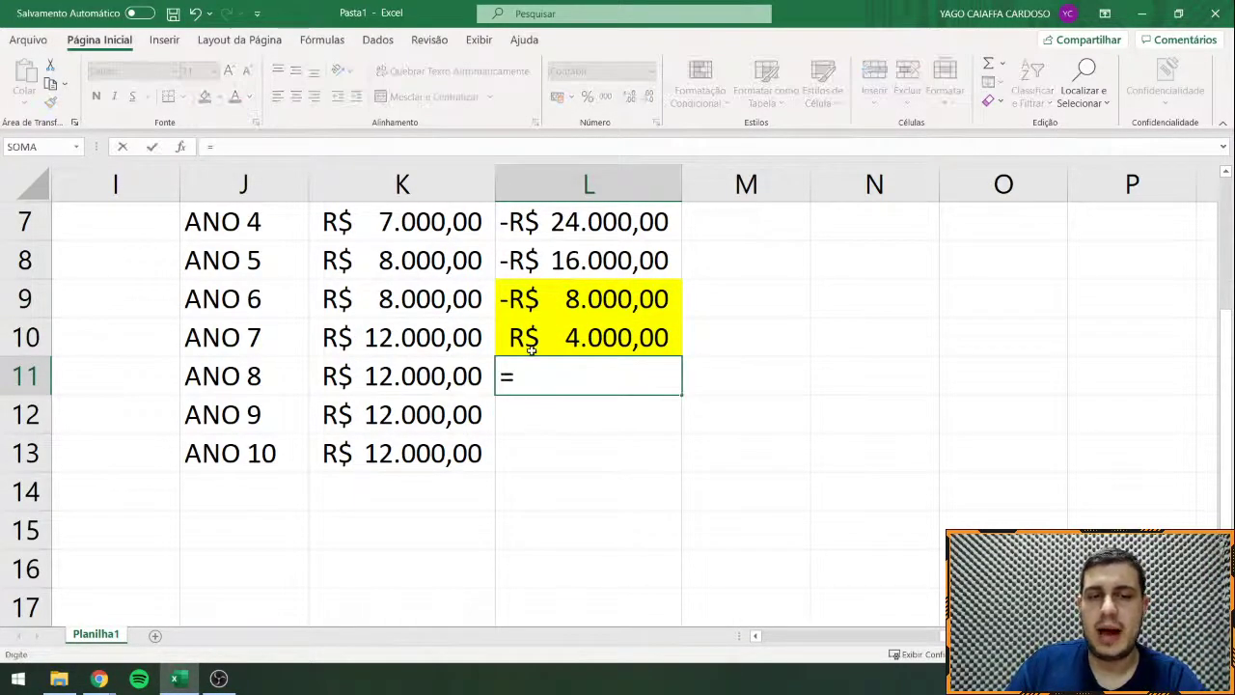
click(617, 335)
text(+)
click(415, 384)
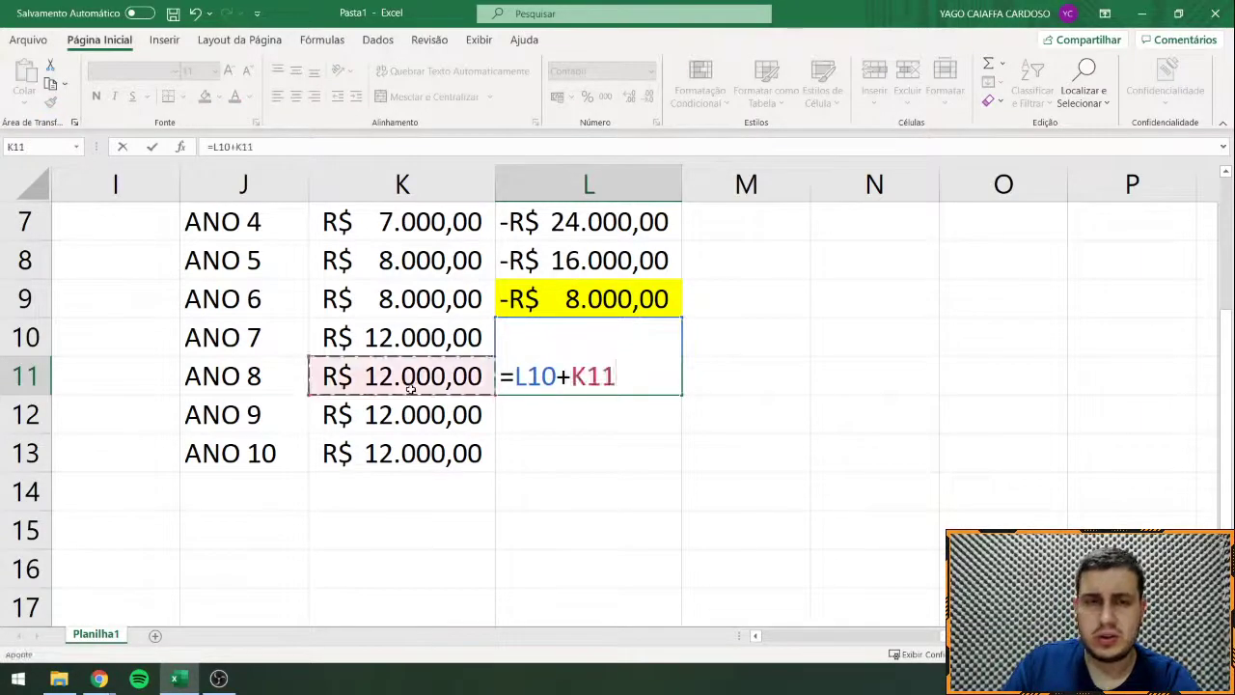
key(Return)
Step: Fill the ANO 8 balance formula down column L through ANO 10 in L13
click(564, 377)
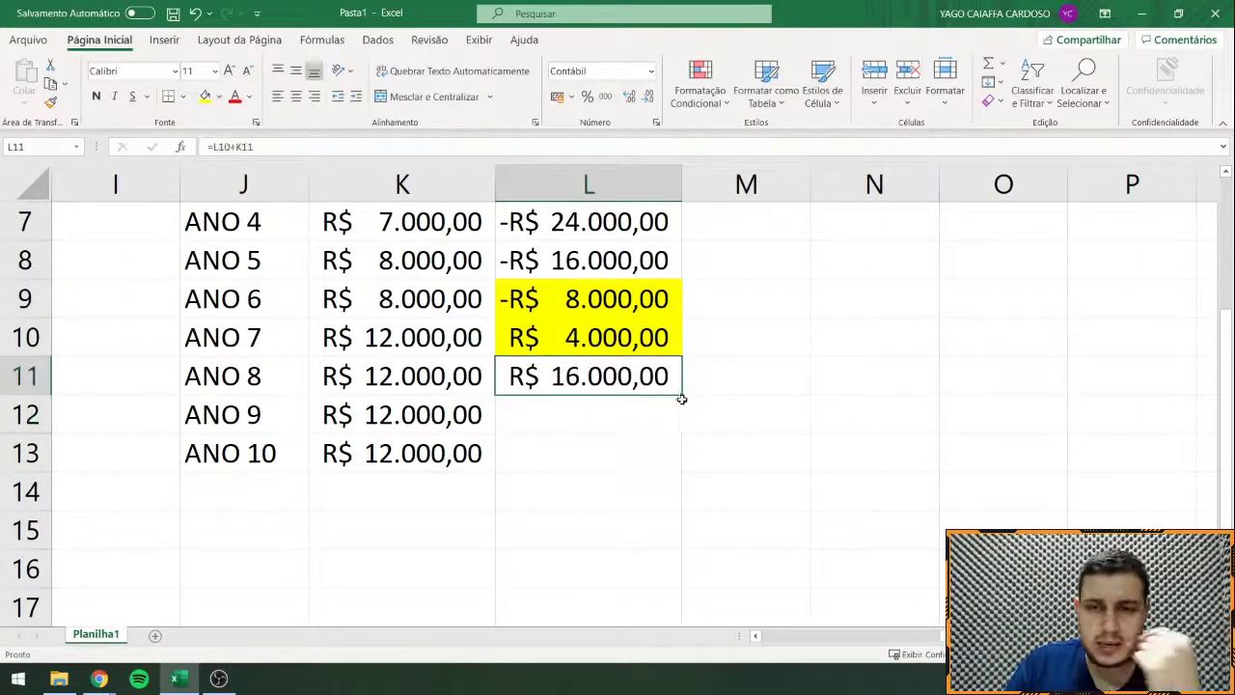
drag(681, 395, 637, 489)
click(637, 488)
click(589, 456)
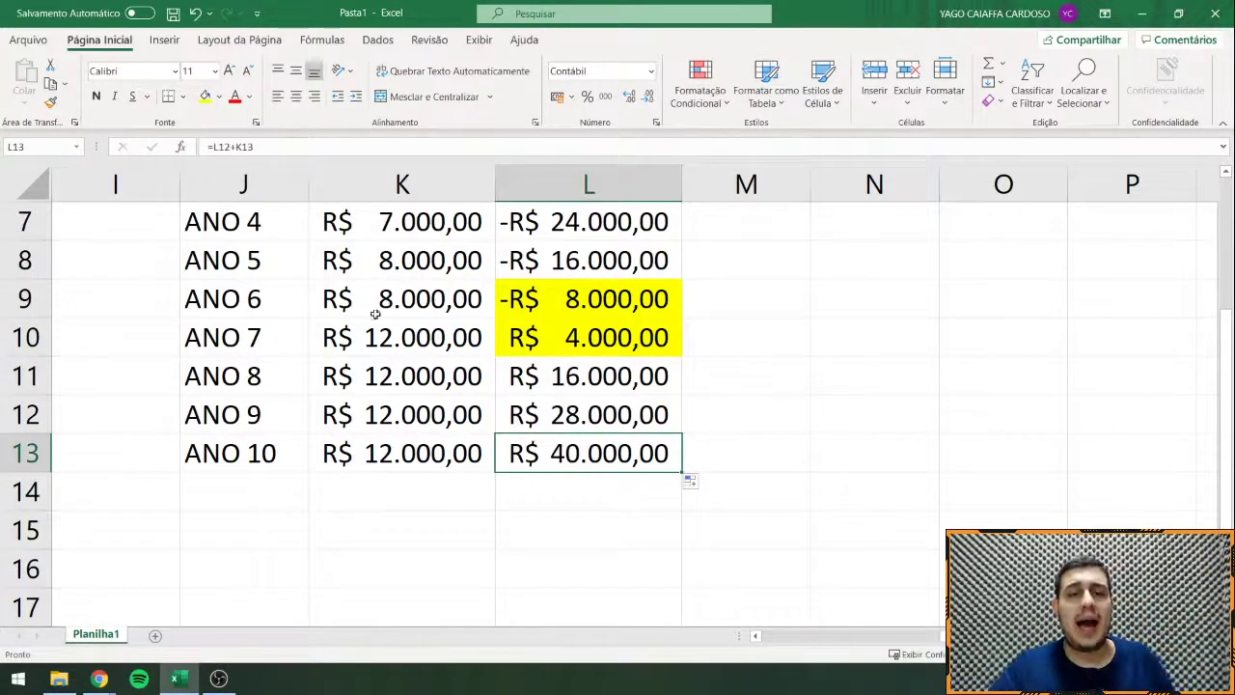
drag(205, 315, 535, 332)
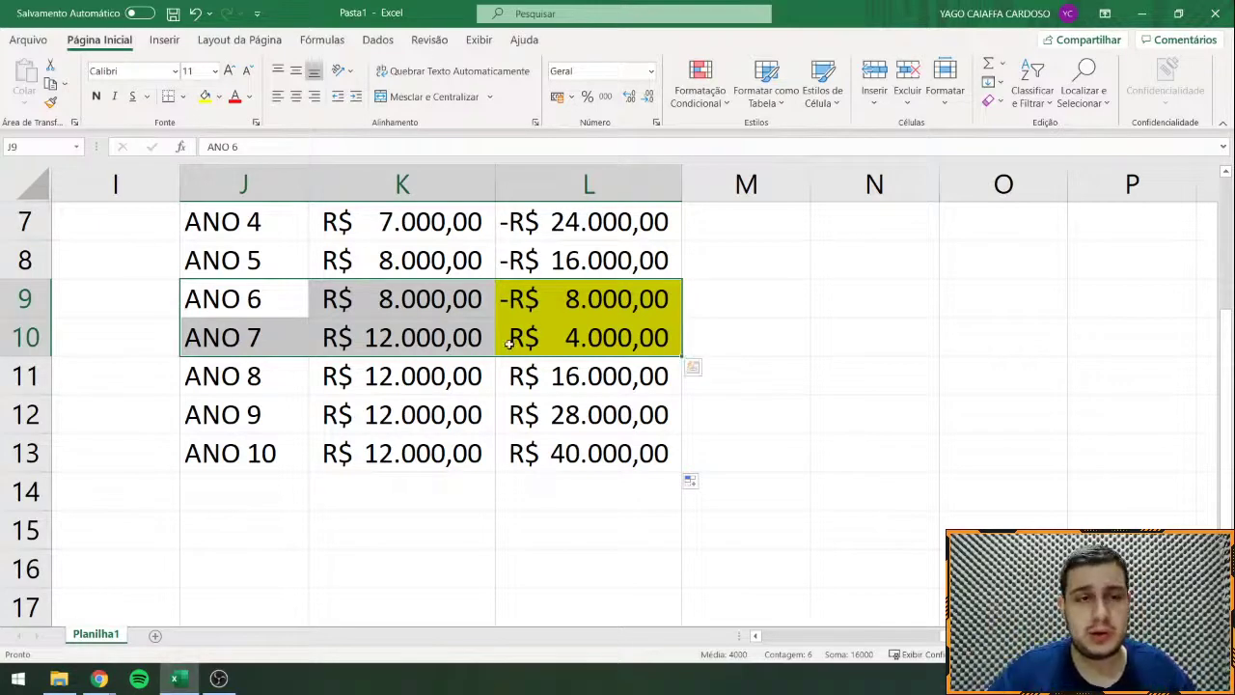
drag(255, 293, 576, 304)
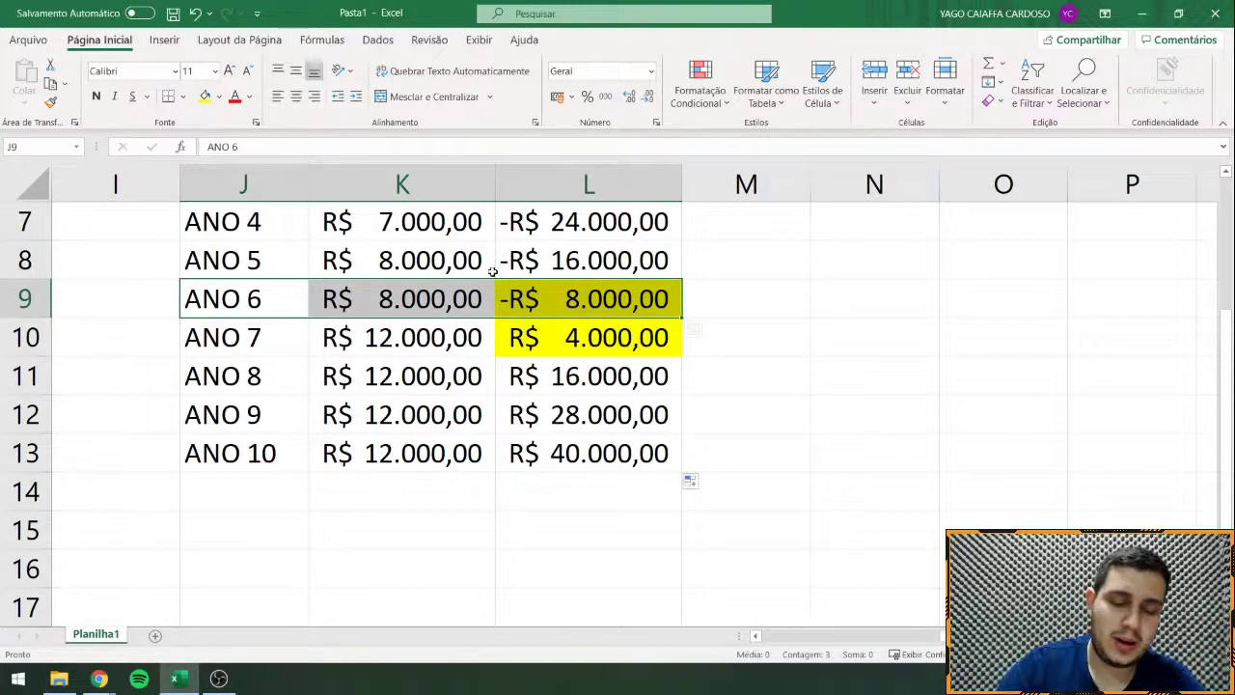
key(BackSpace)
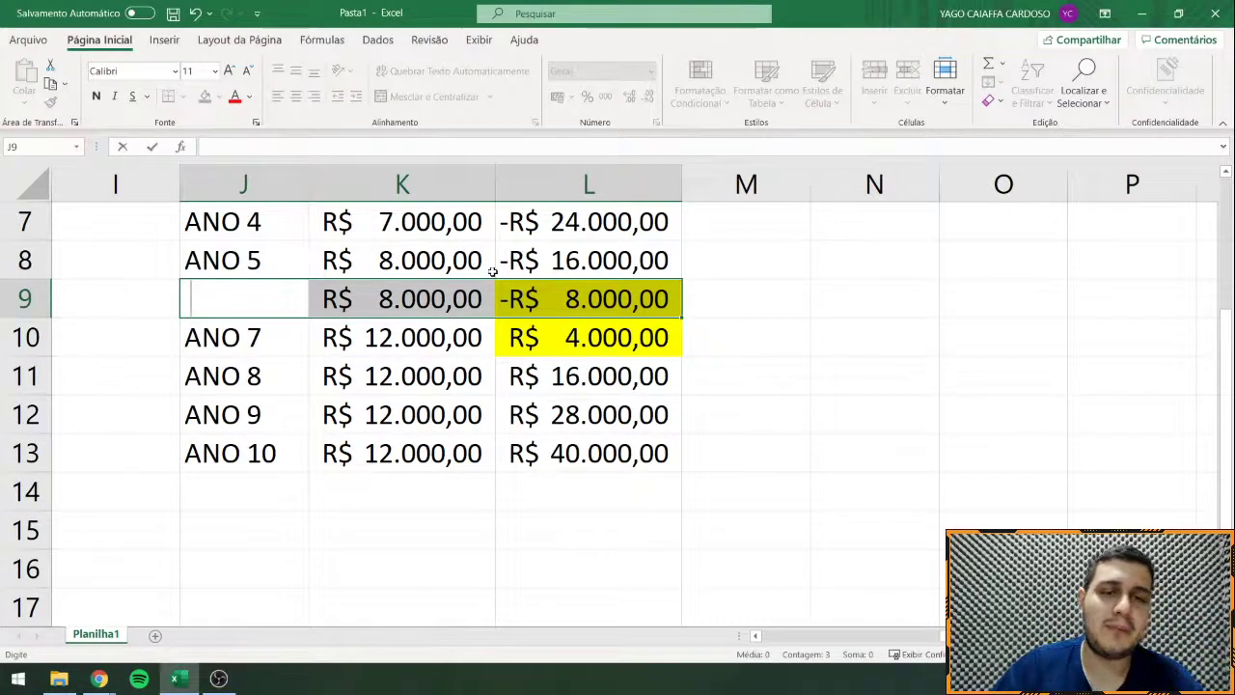
text(ANO 6)
click(588, 376)
click(600, 450)
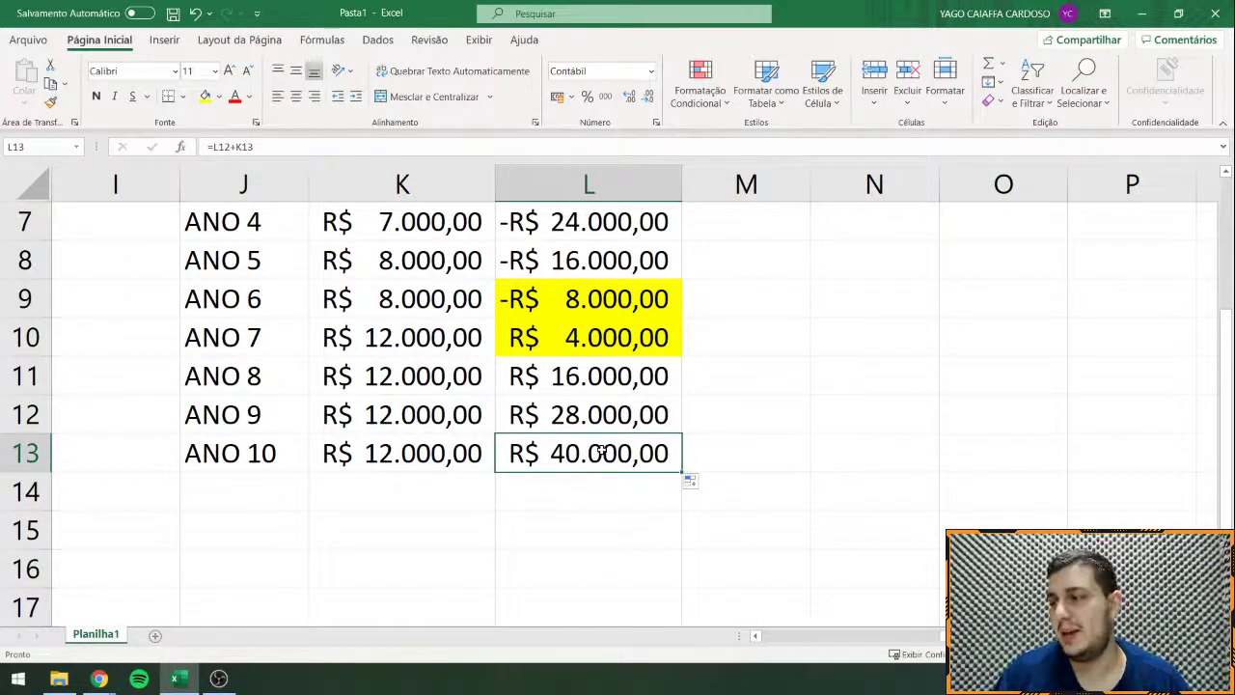
drag(236, 305, 545, 345)
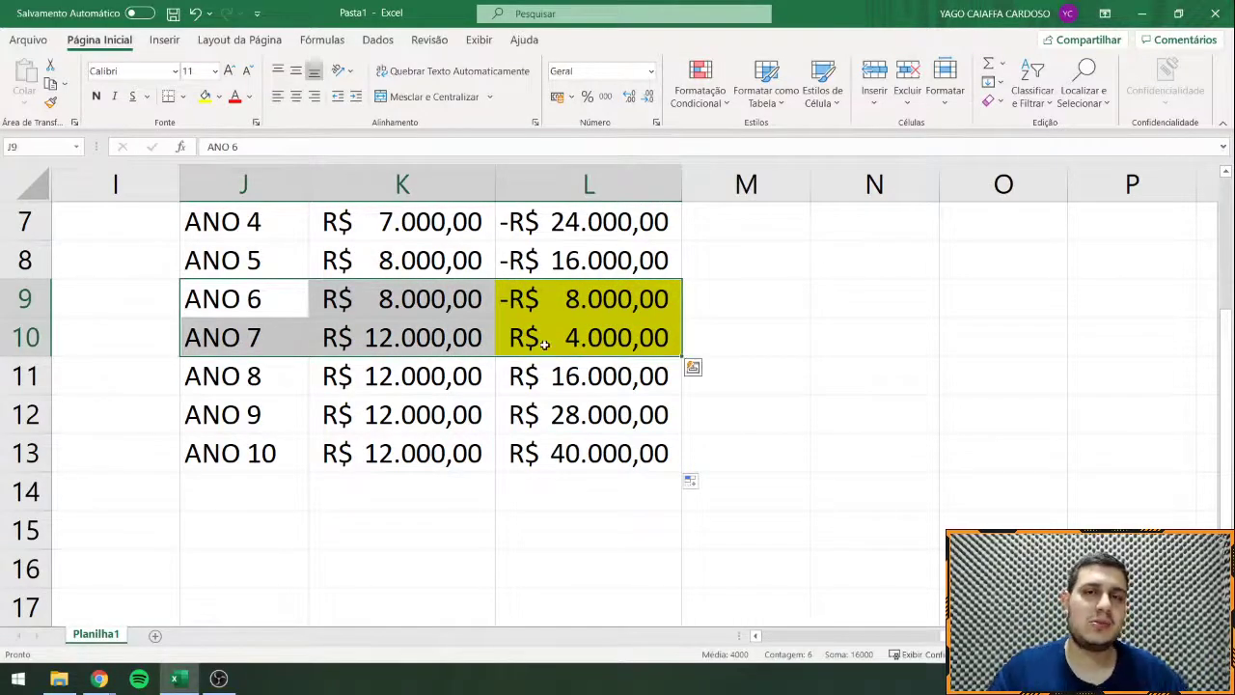
Step: Copy the merged TEMPO DE RETORNO heading from Projeto A's table to J14, directly below Projeto B's ANO 10 row
click(238, 512)
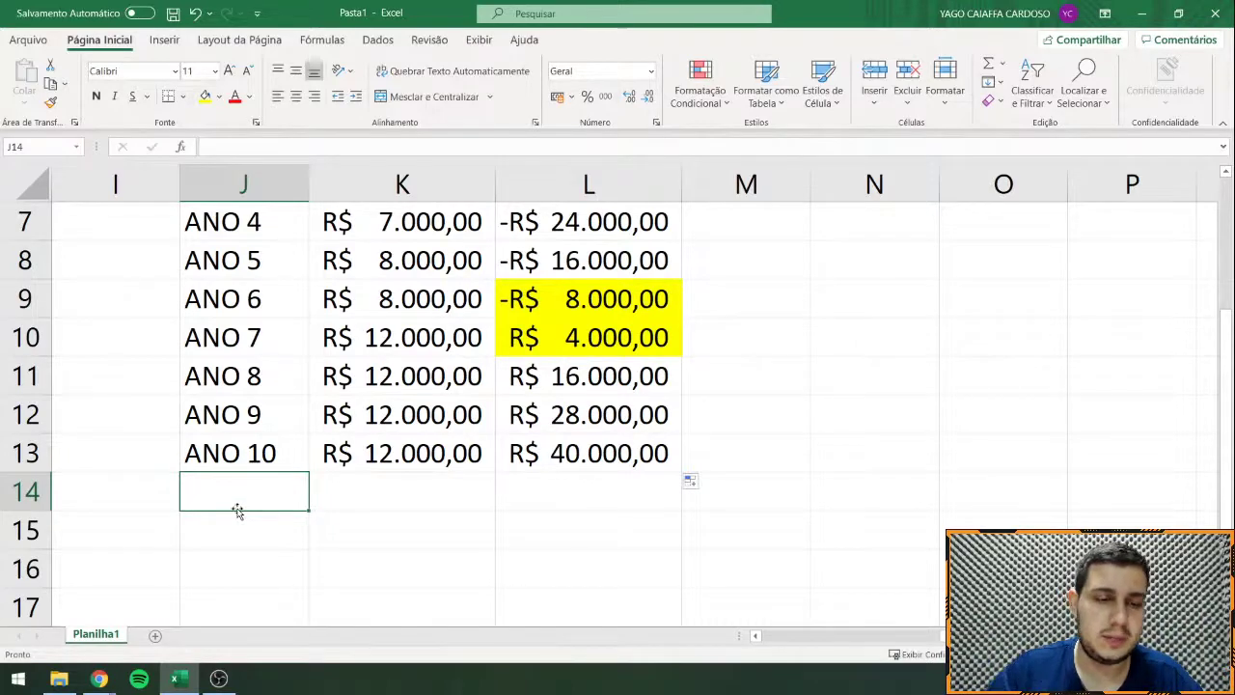
key(Left)
key(Left)
key(ctrl+c)
key(Right)
key(Right)
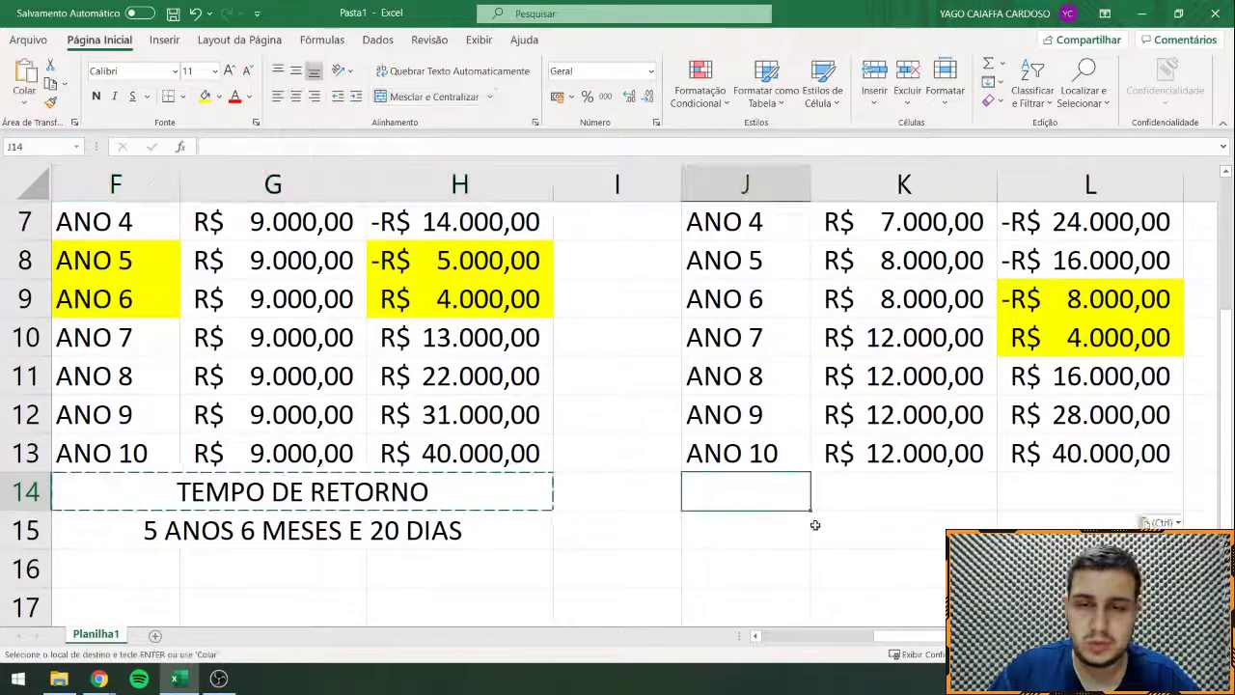
key(ctrl+v)
scroll(815, 525, right, 3)
Step: Enter "6 ANOS" in J15 and merge and center it across J15:L15
click(455, 530)
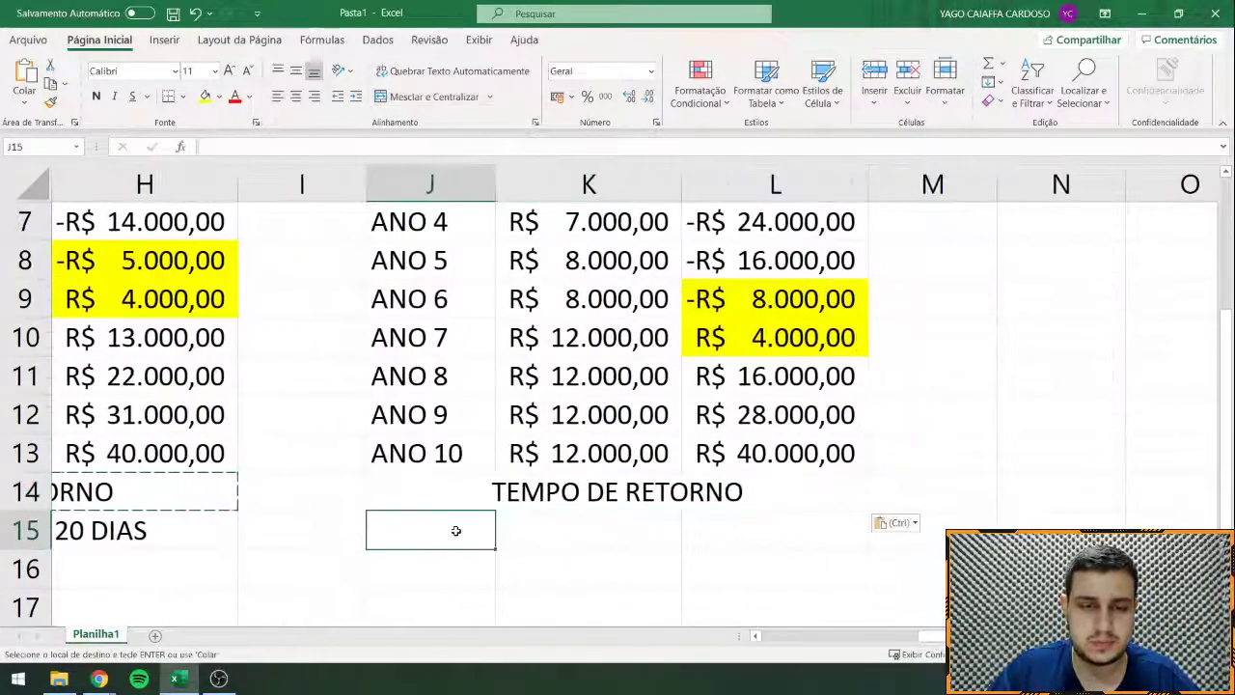
text(6 ANOS)
key(Return)
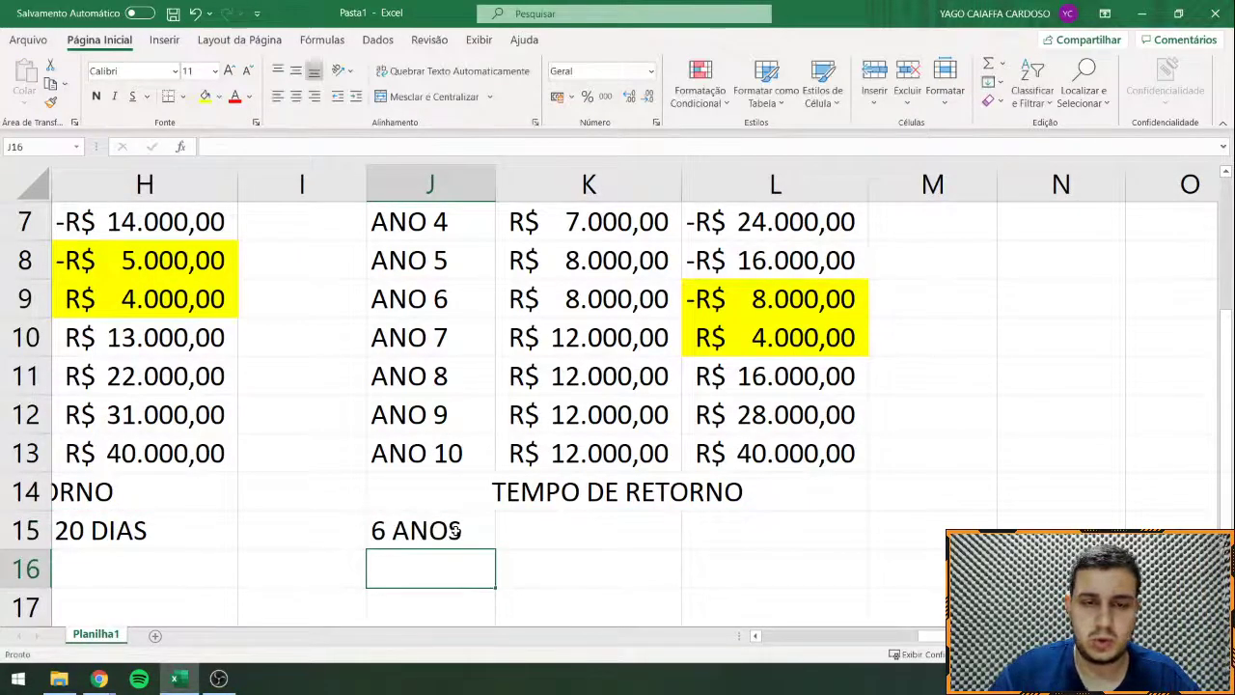
drag(456, 531, 759, 530)
click(433, 97)
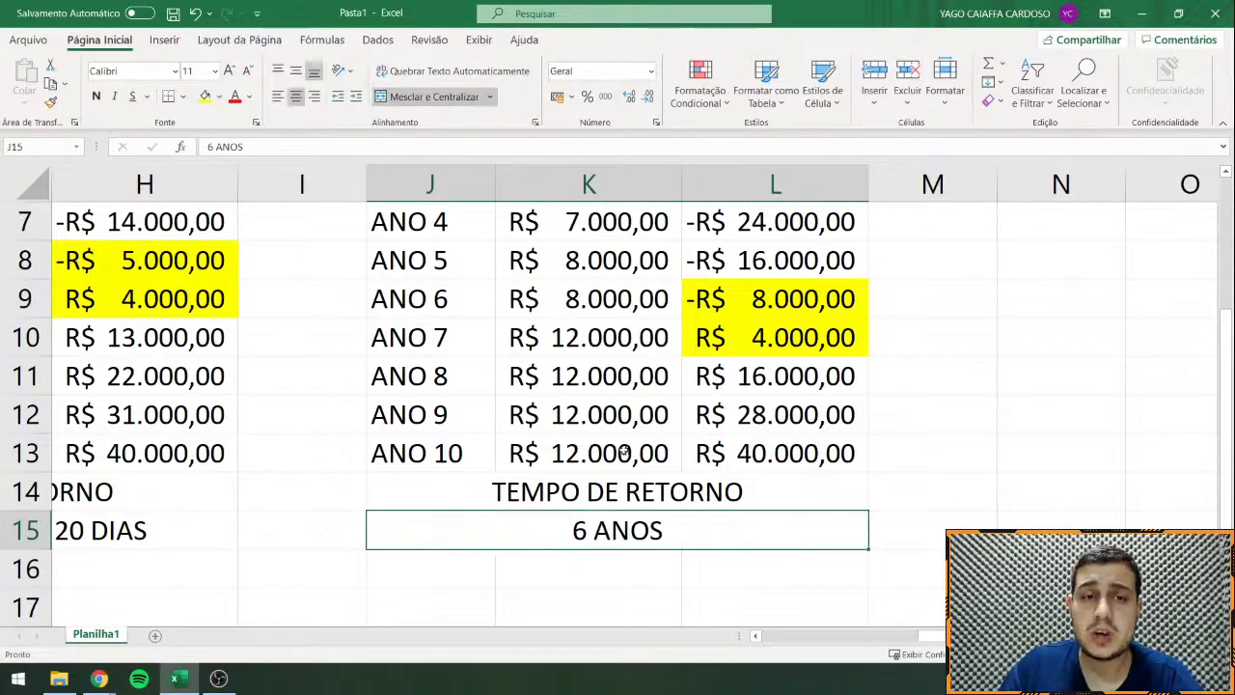
drag(622, 450, 1020, 477)
click(807, 403)
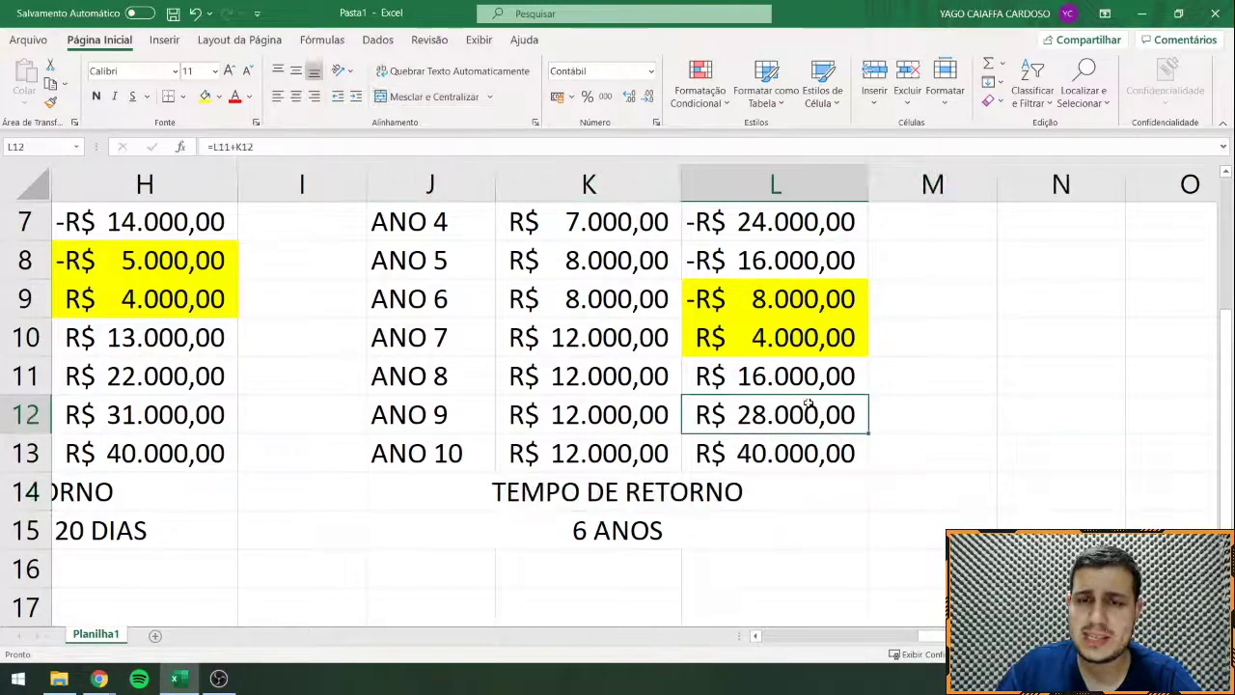
Step: Calculate the remaining fraction of a year in cell M9 with the formula =-L9/K10
key(Right)
key(Right)
key(Right)
key(Left)
key(Up)
key(Up)
key(Left)
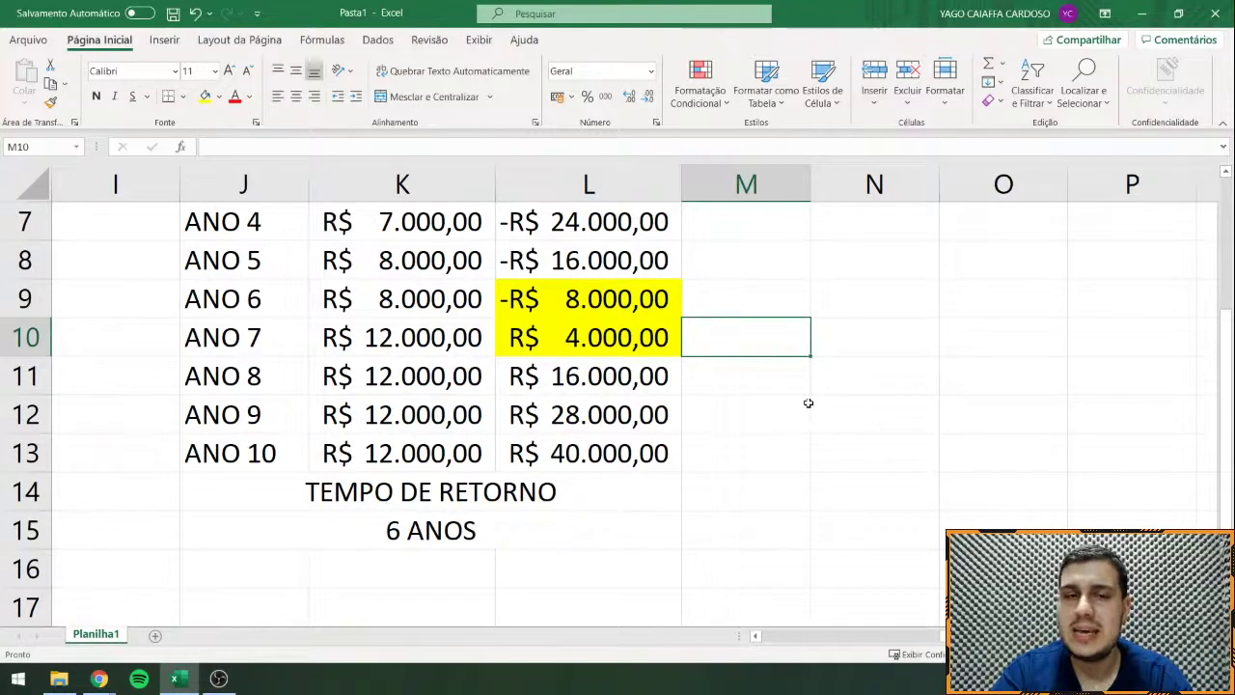
click(733, 311)
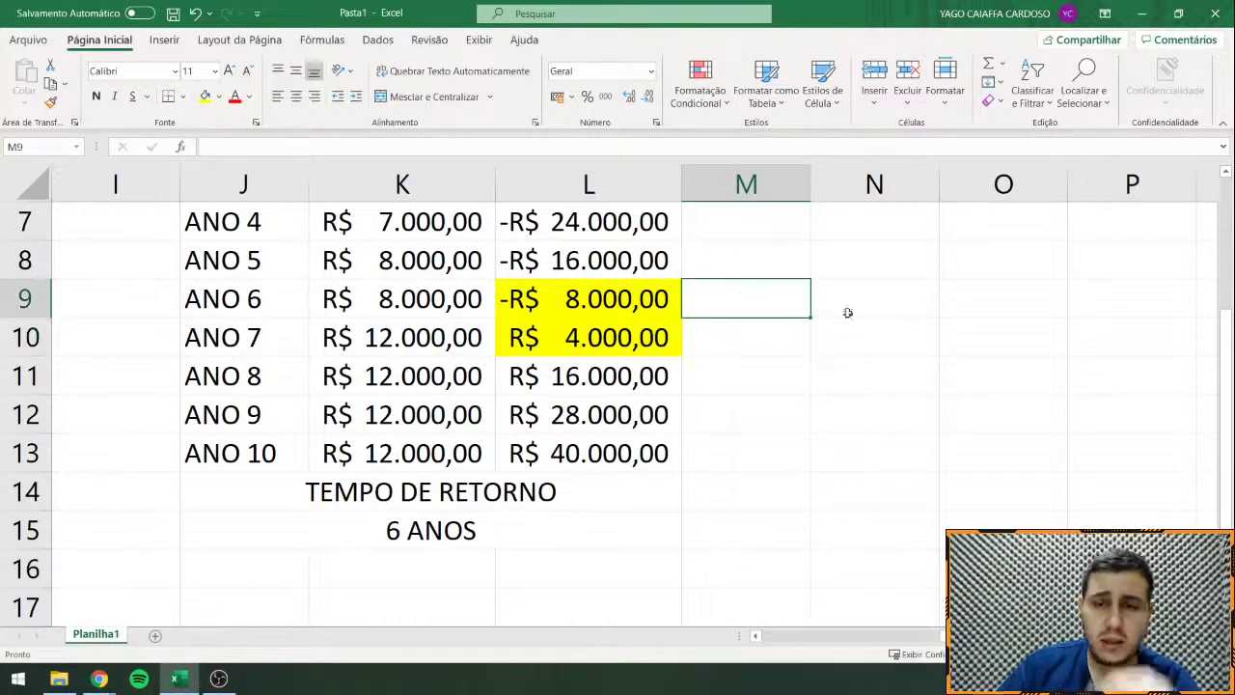
text(=)
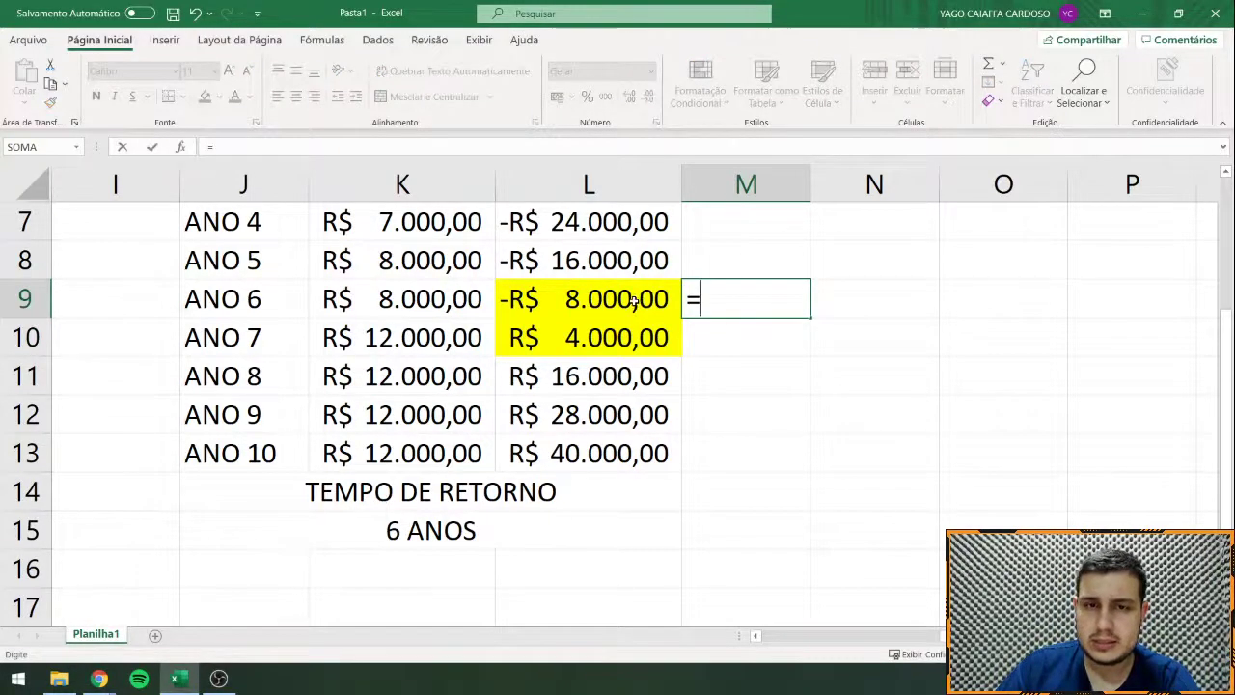
text(-)
click(633, 300)
text(/)
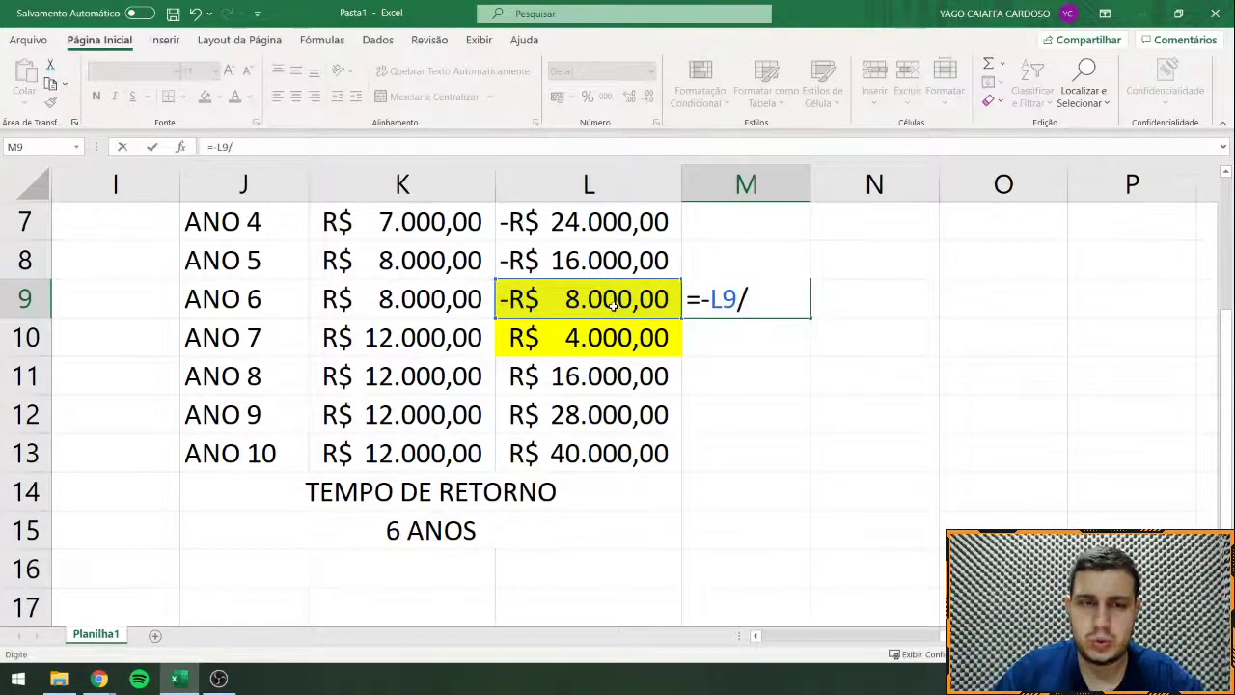
click(440, 339)
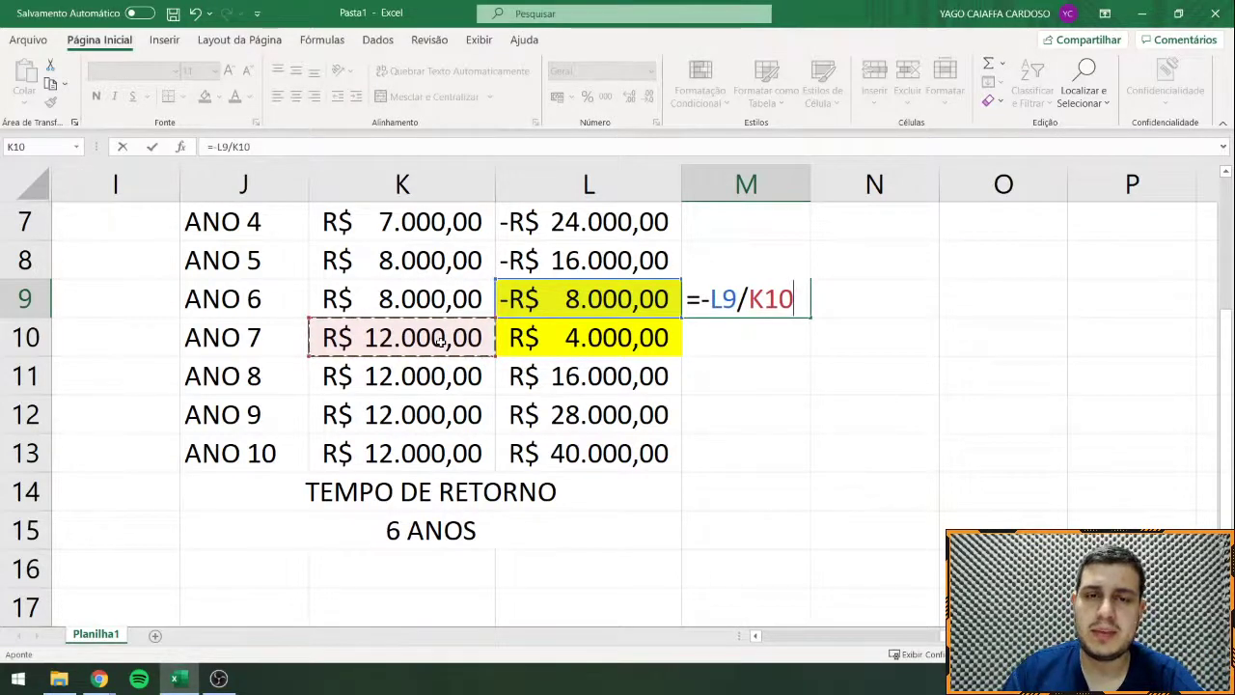
key(Return)
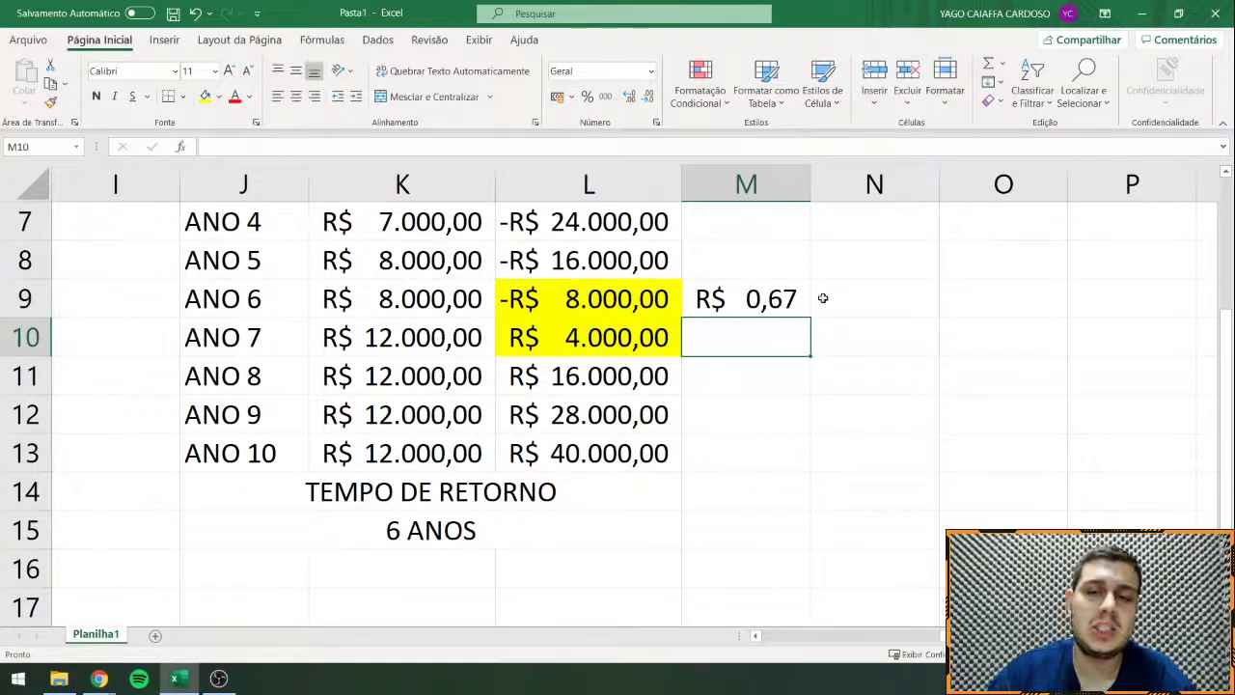
Step: Format the year fraction in M9 as a number without currency symbol and with three decimal places
click(772, 303)
click(606, 96)
click(648, 97)
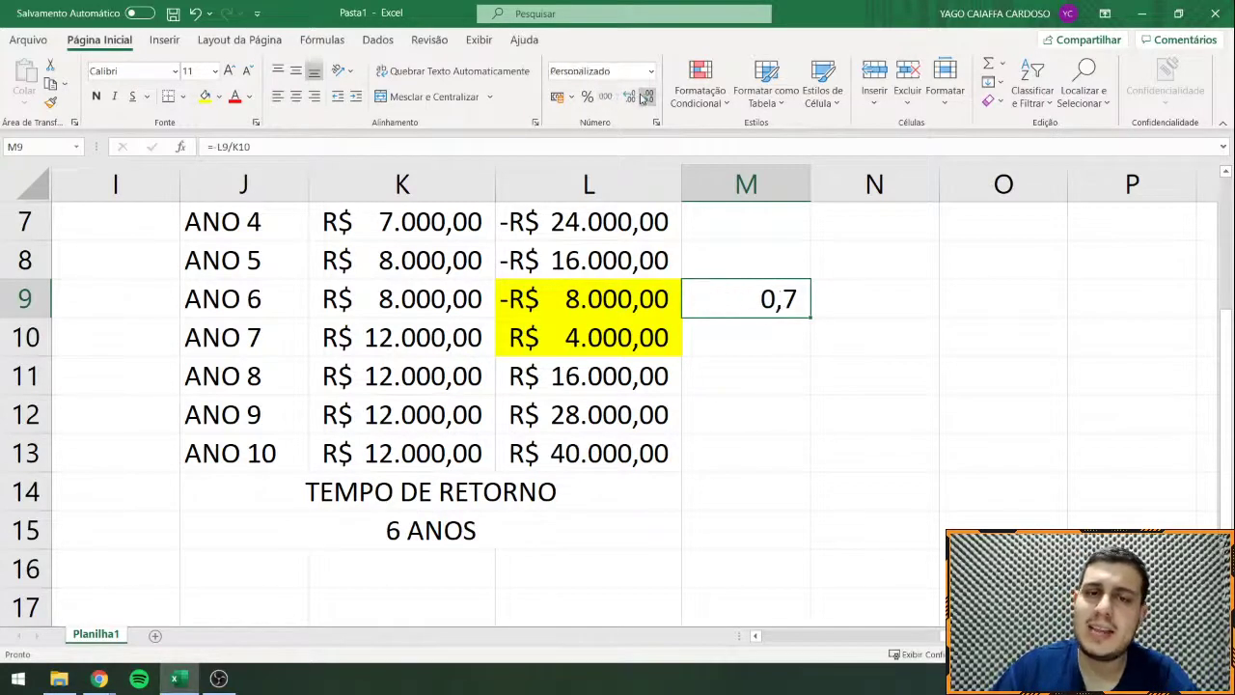
double_click(628, 96)
Step: Label the year fraction by entering "Ano" in cell M8
click(758, 256)
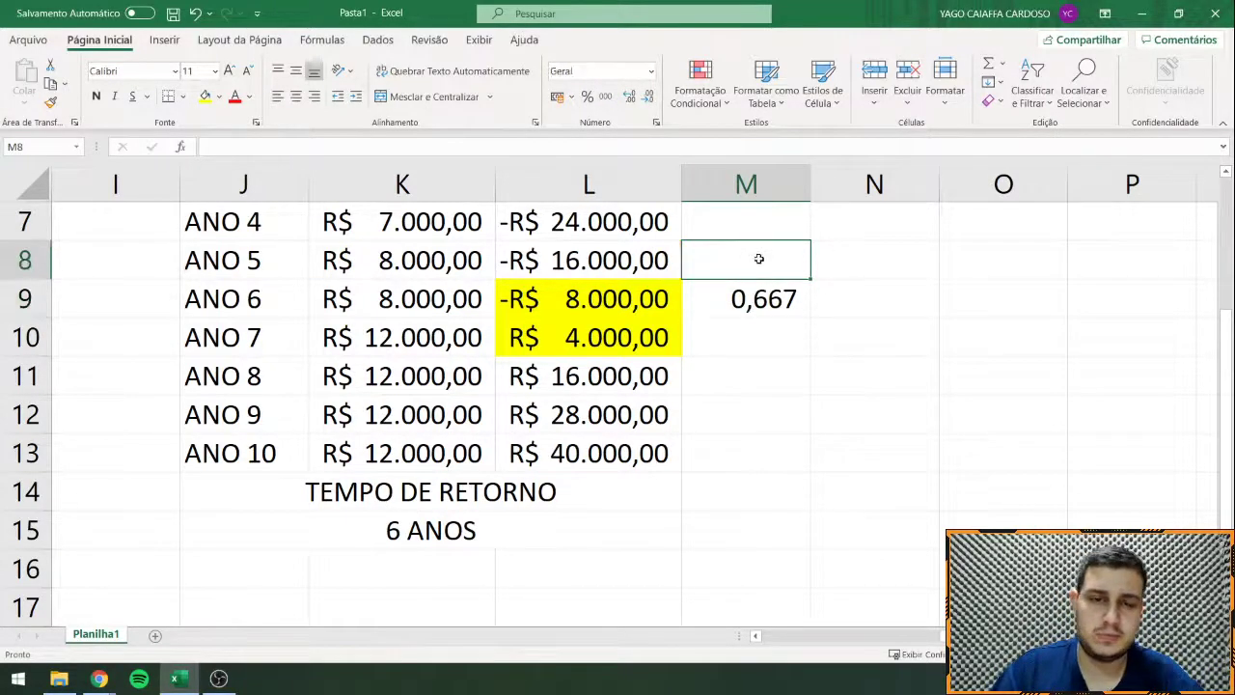
text(Ano)
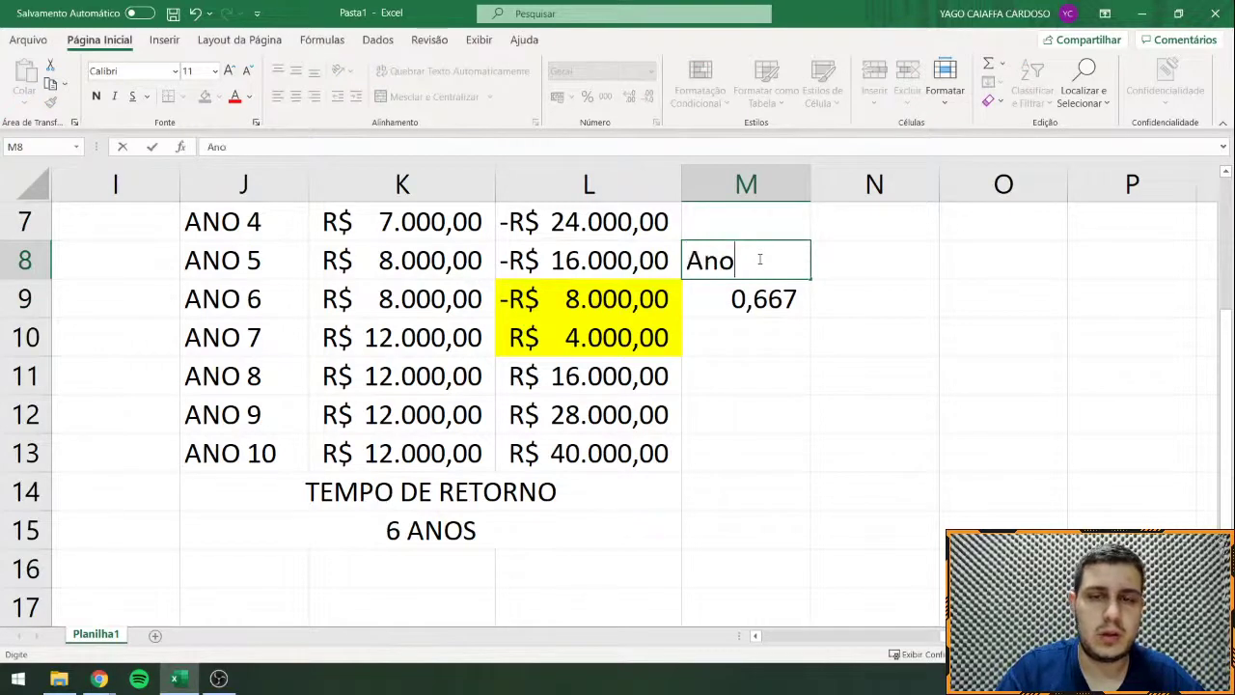
key(Return)
Step: Set up a rule of three in O7:P8 with "1 Ano" and "12 Meses" above "0,67 Ano" and "X"
click(970, 239)
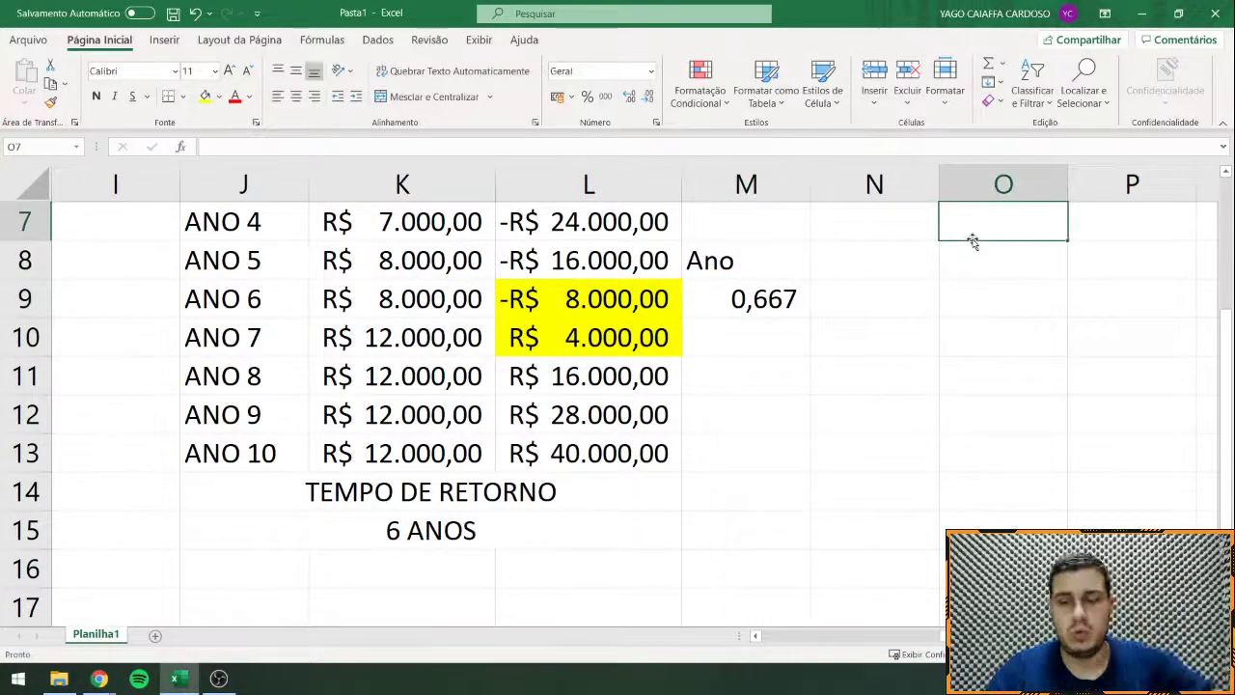
text(1 Ano)
key(Tab)
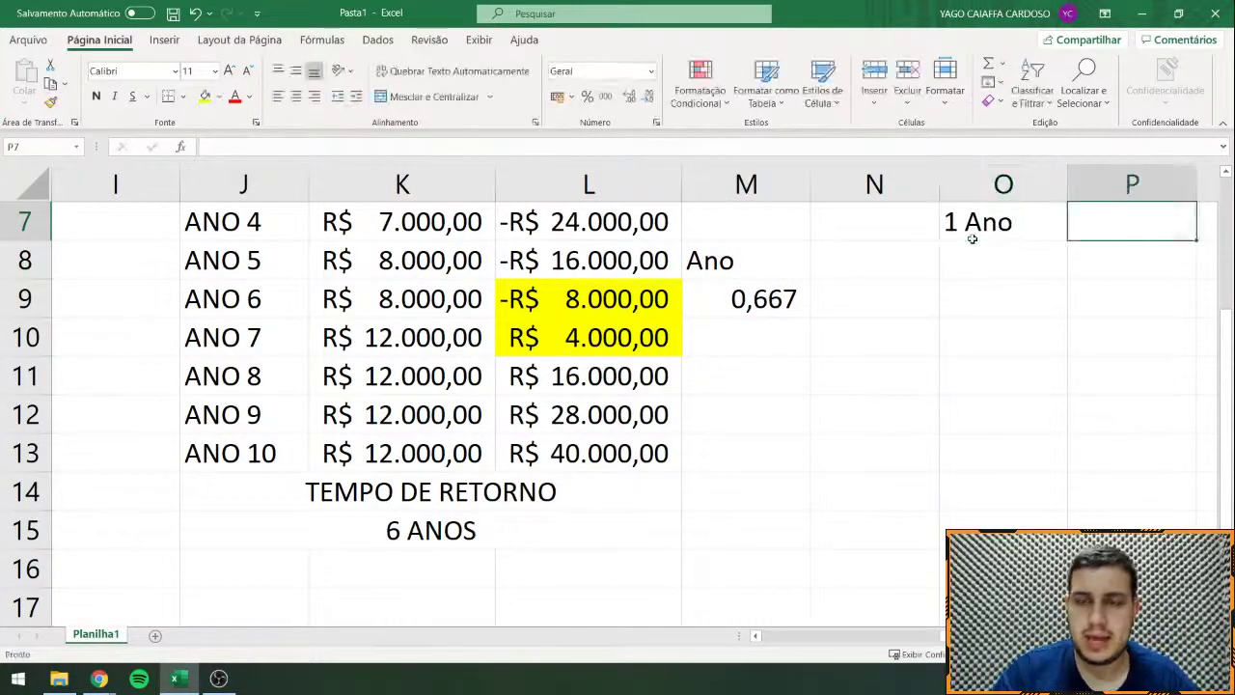
text(12 Meses)
key(Return)
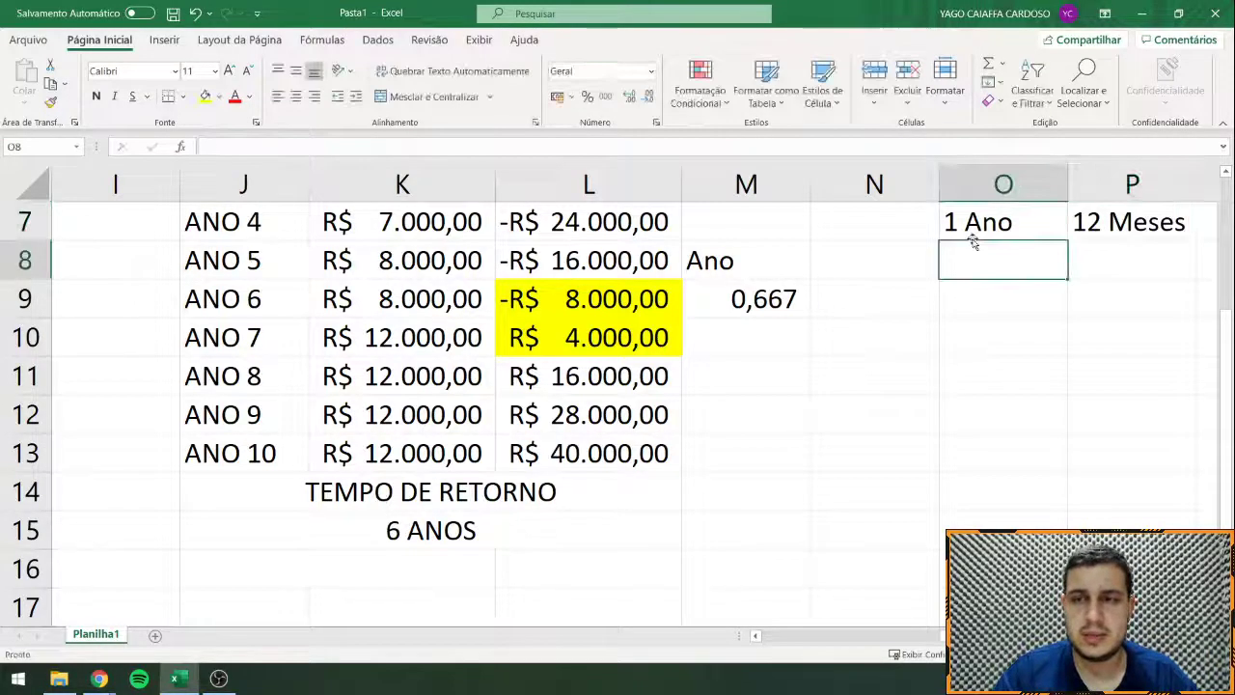
text(0,67 Ano)
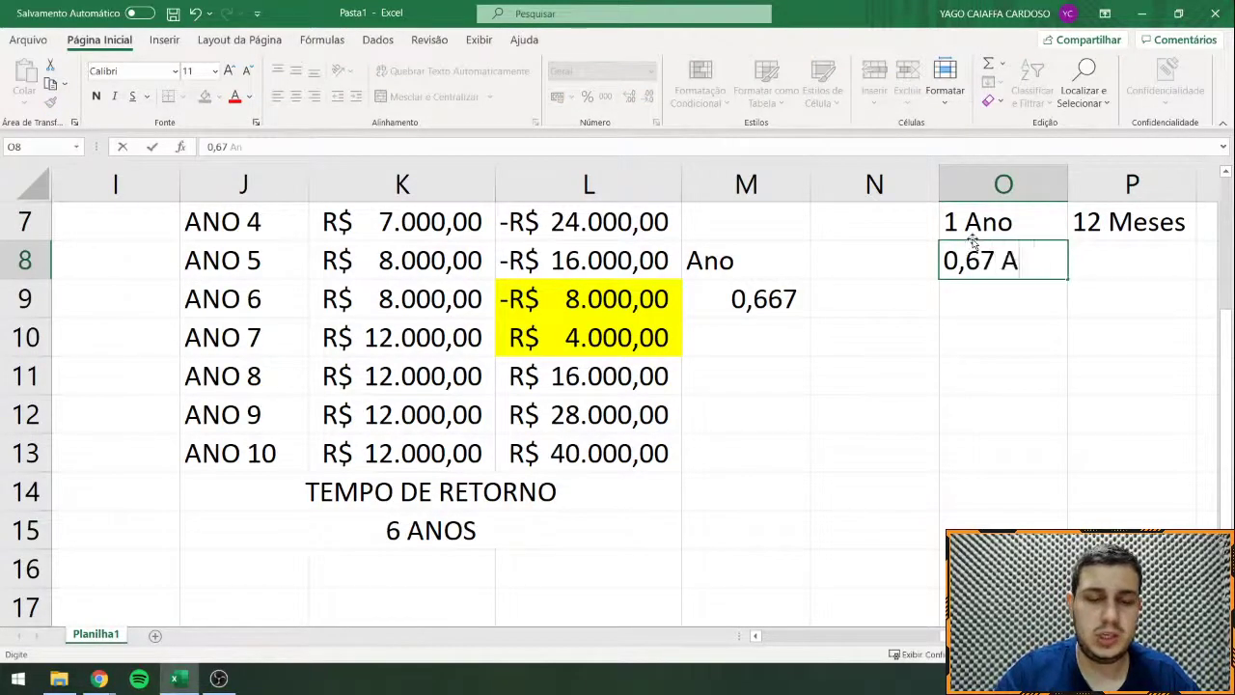
key(Tab)
text(X)
key(Return)
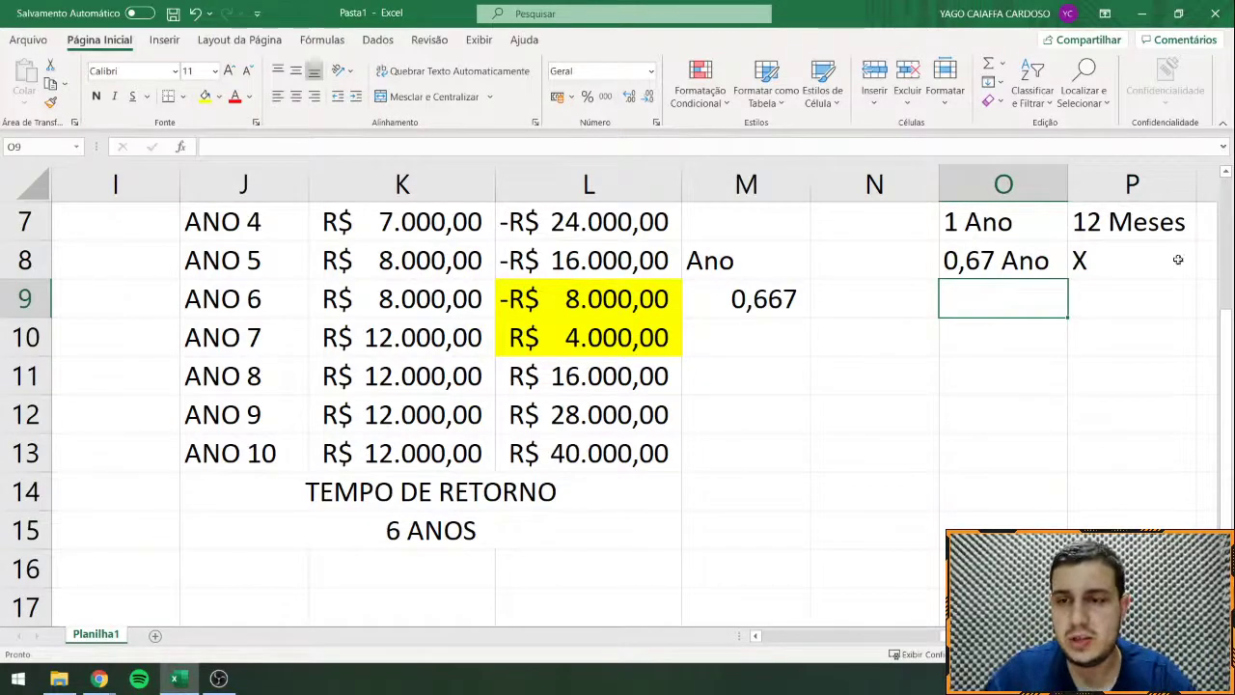
Step: Write the conversion expression "X = 0,67*12" in cell O9 below the rule of three
text(X = )
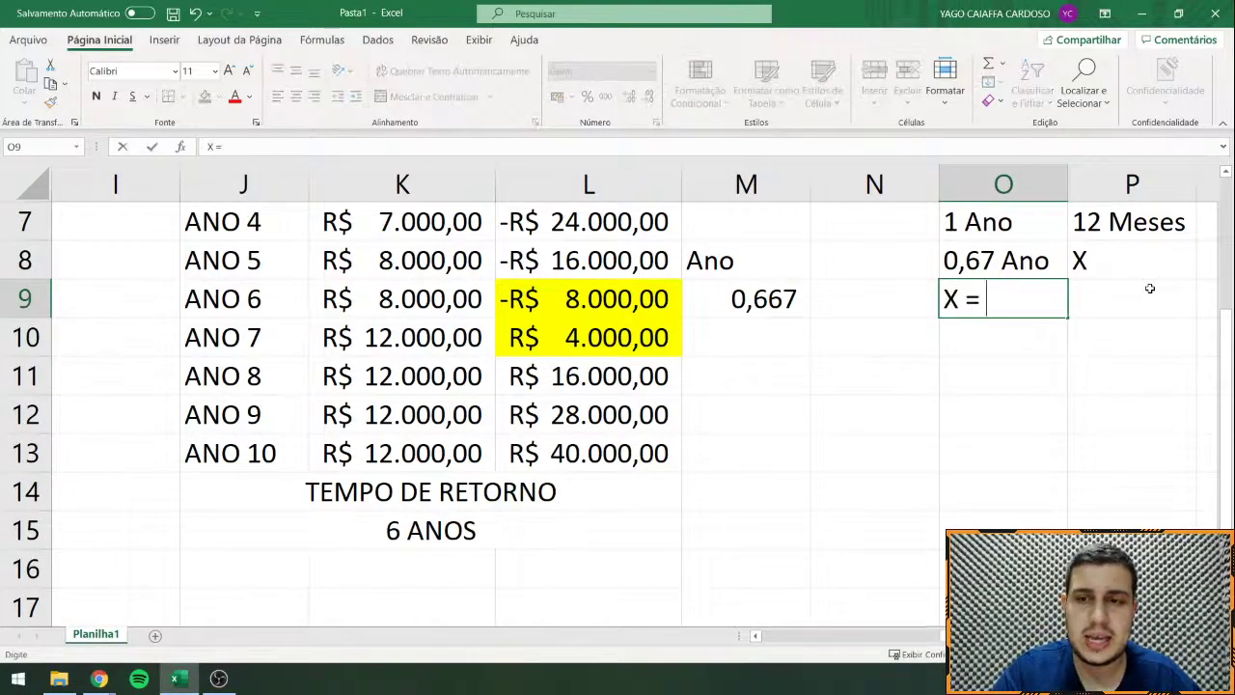
text(0,67*12)
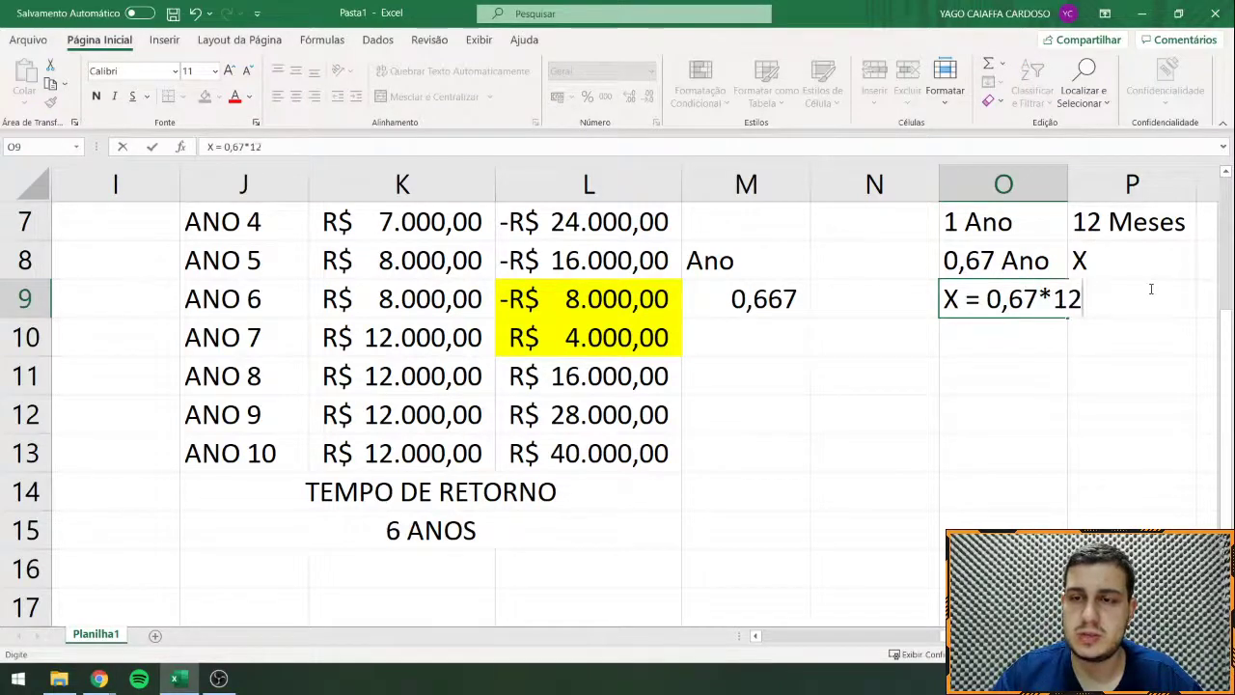
key(Return)
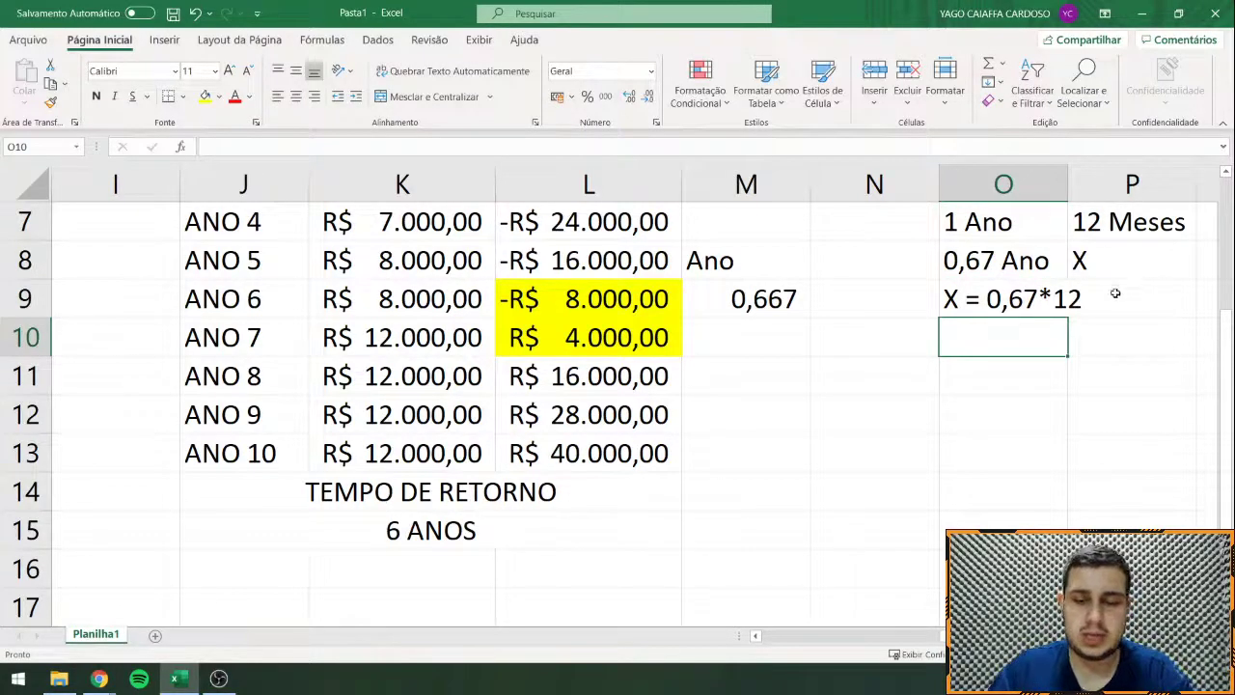
text(=)
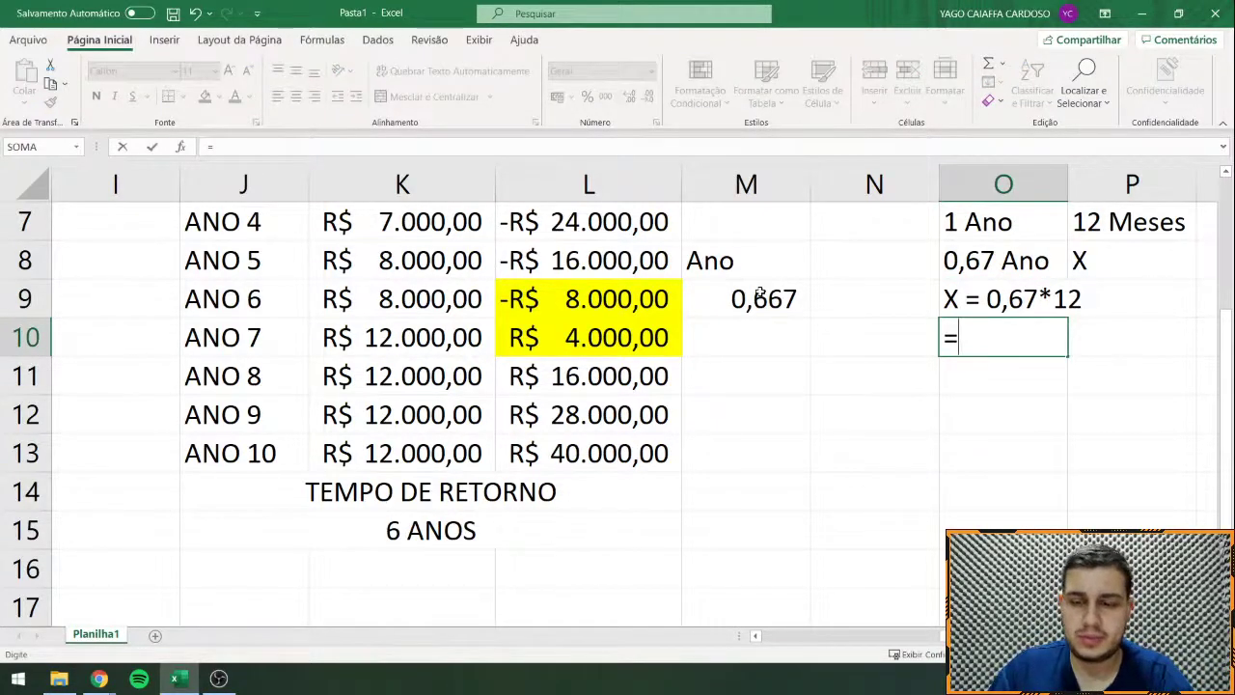
click(839, 294)
key(Escape)
Step: Label cell N8 "Meses" and calculate the months in N9 with the formula =M9*12
click(826, 253)
text(Meses)
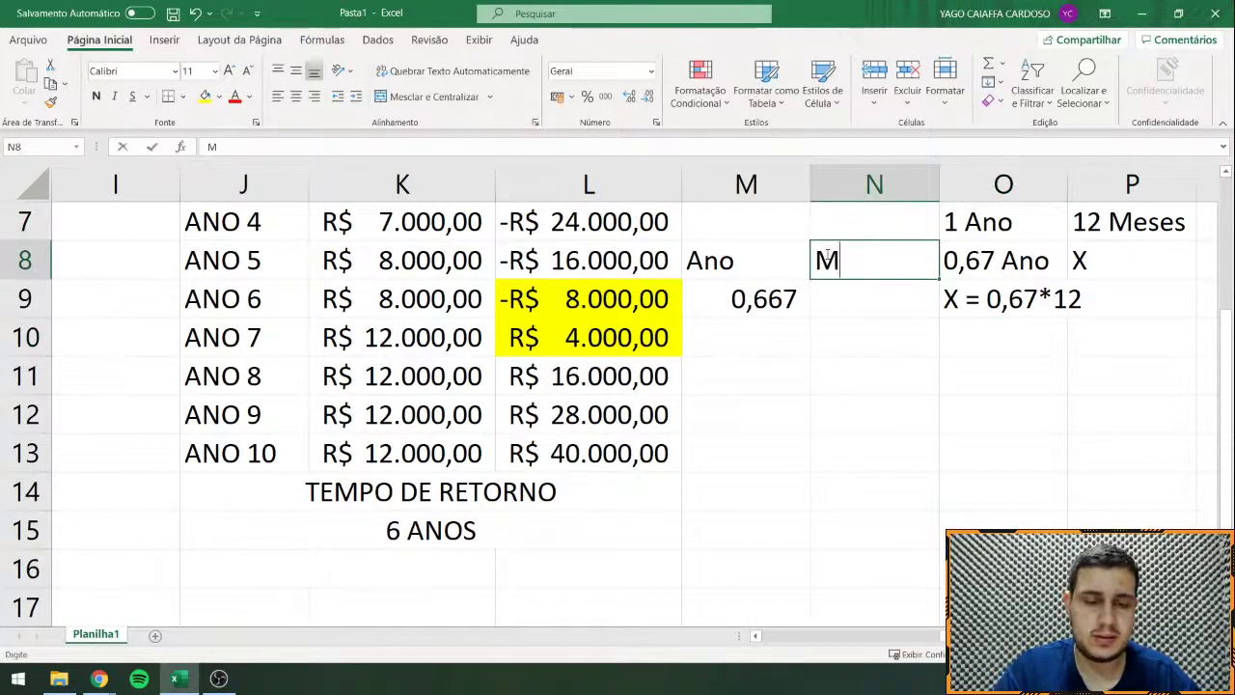
key(Return)
text(=)
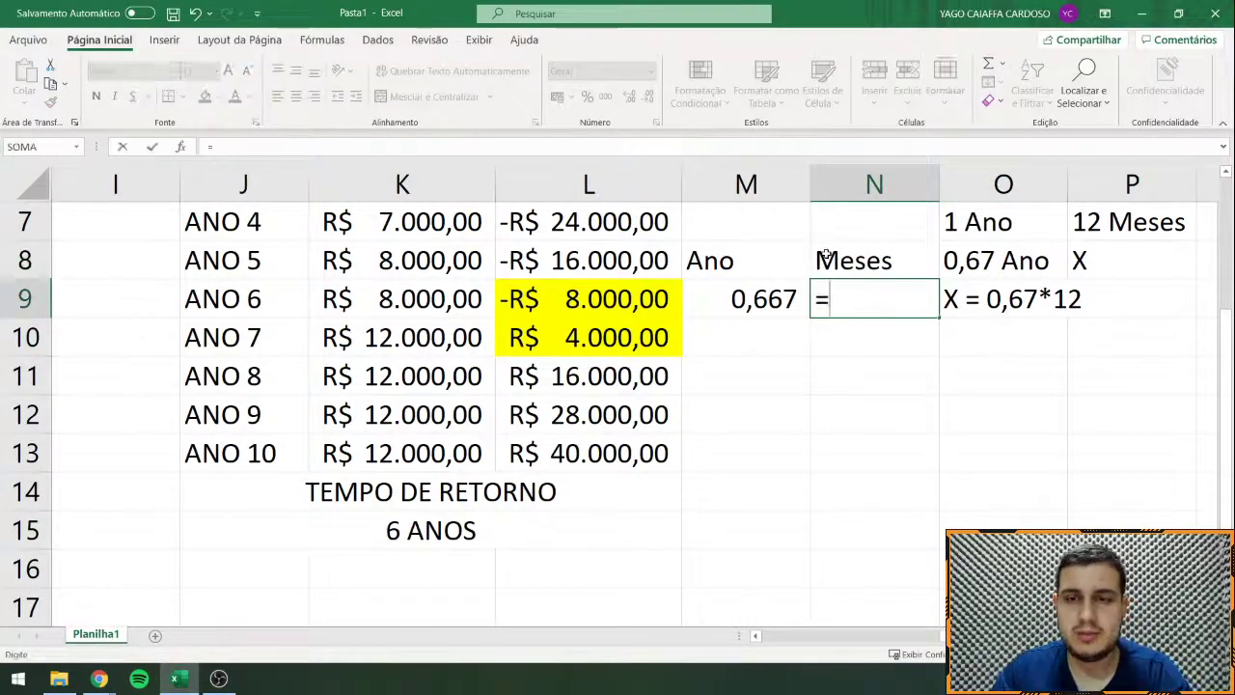
key(Left)
text(*0)
key(BackSpace)
text(12)
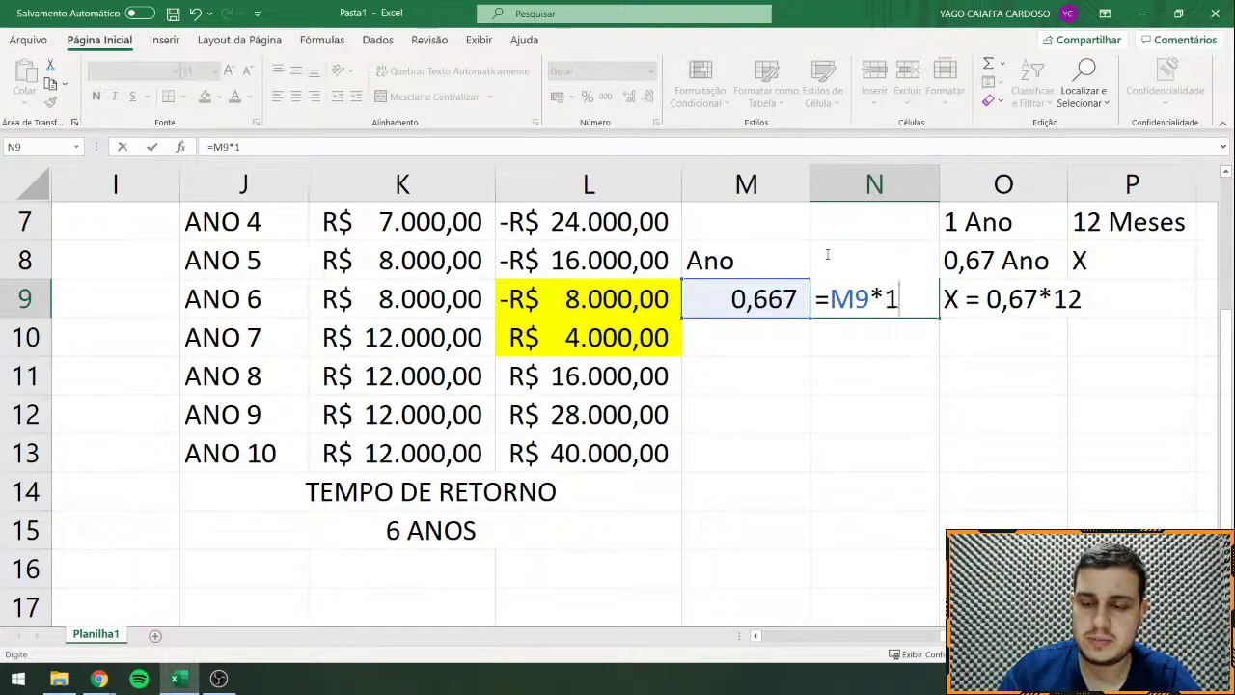
key(Return)
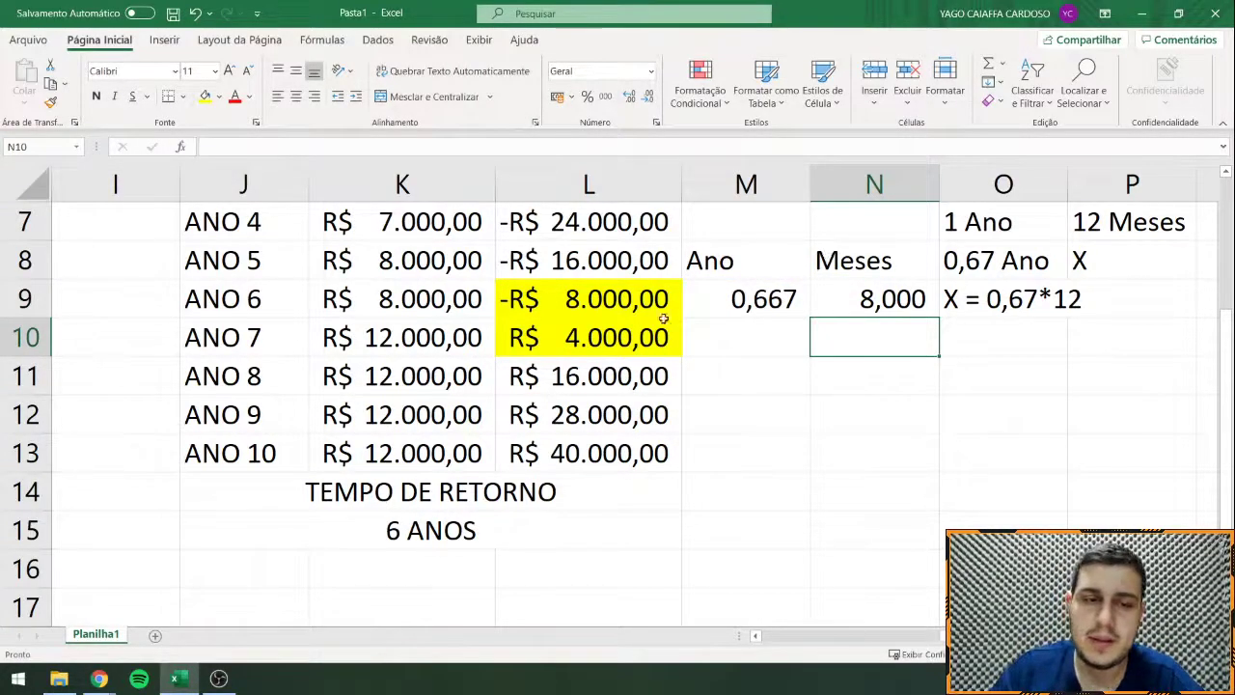
Step: Complete Projeto B's payback time in the merged cell J15 so it reads "6 ANOS e 8 MESES"
double_click(434, 521)
key(End)
text(e)
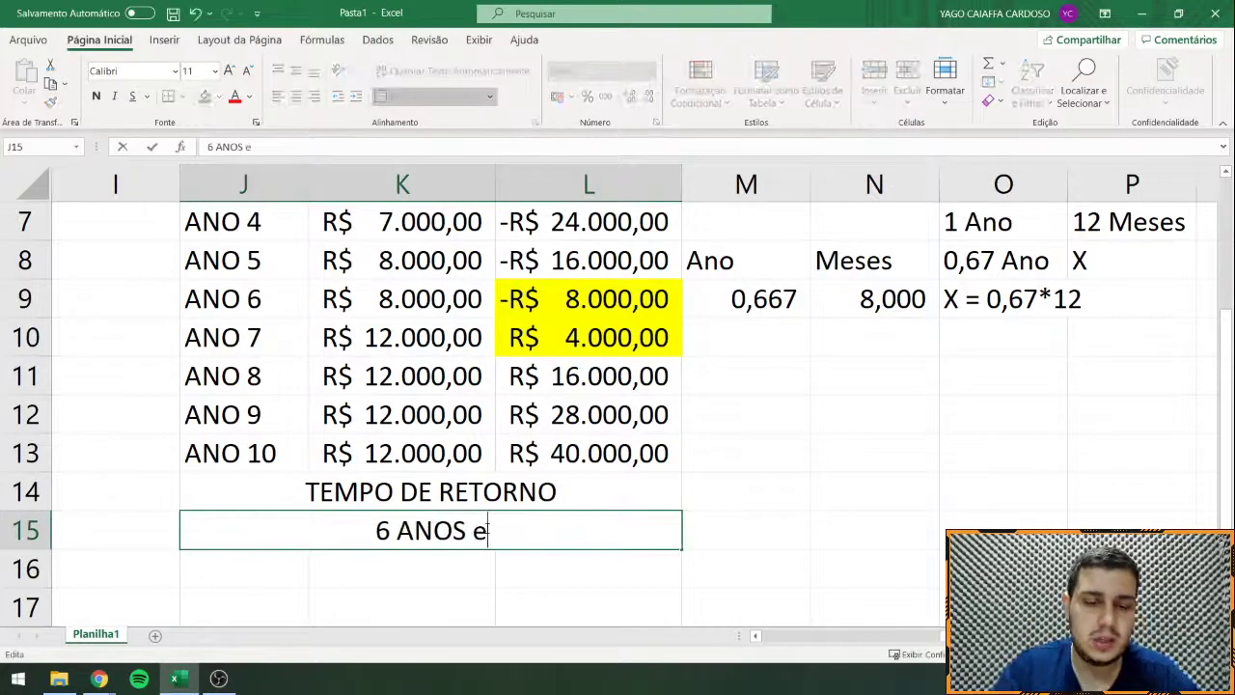
text( 8 mês)
key(BackSpace)
key(BackSpace)
key(BackSpace)
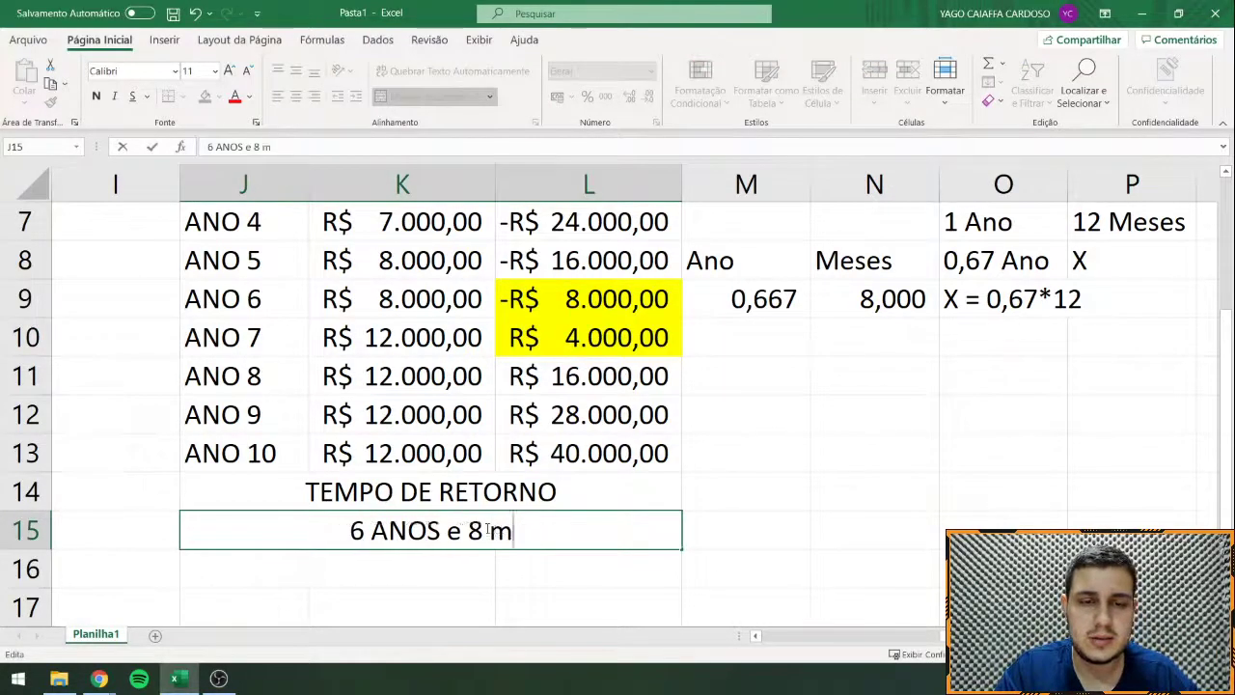
text(MESES)
key(Return)
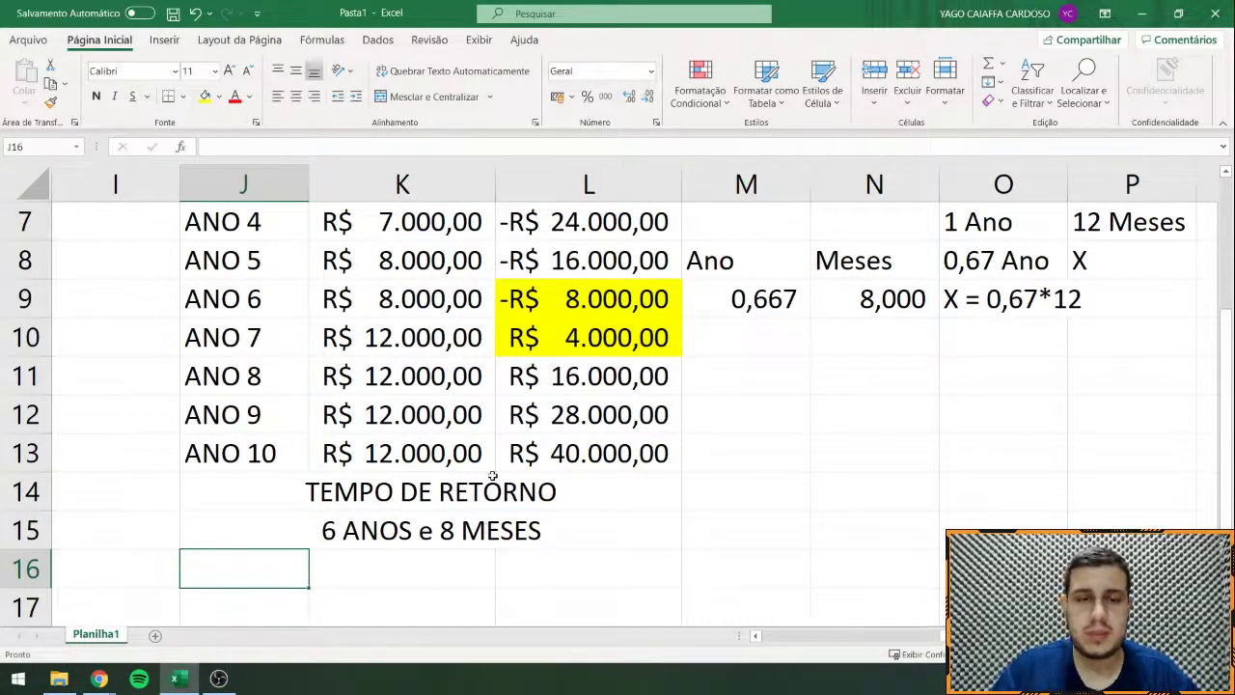
Step: Delete the auxiliary calculation columns M to P beside Projeto B's table
drag(722, 211, 1192, 607)
right_click(1089, 242)
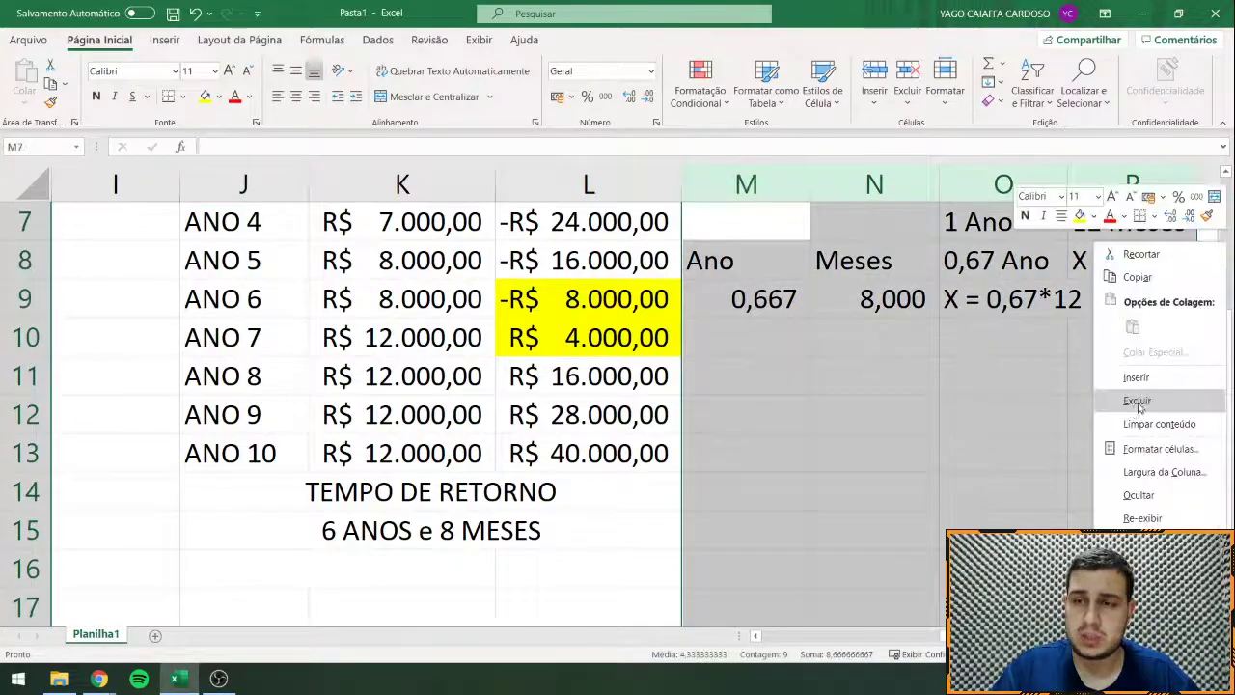
click(1119, 405)
Step: AutoFit the widths of columns F to L covering both payback tables
drag(588, 376, 993, 310)
ctrl+scroll(642, 286, down, 4)
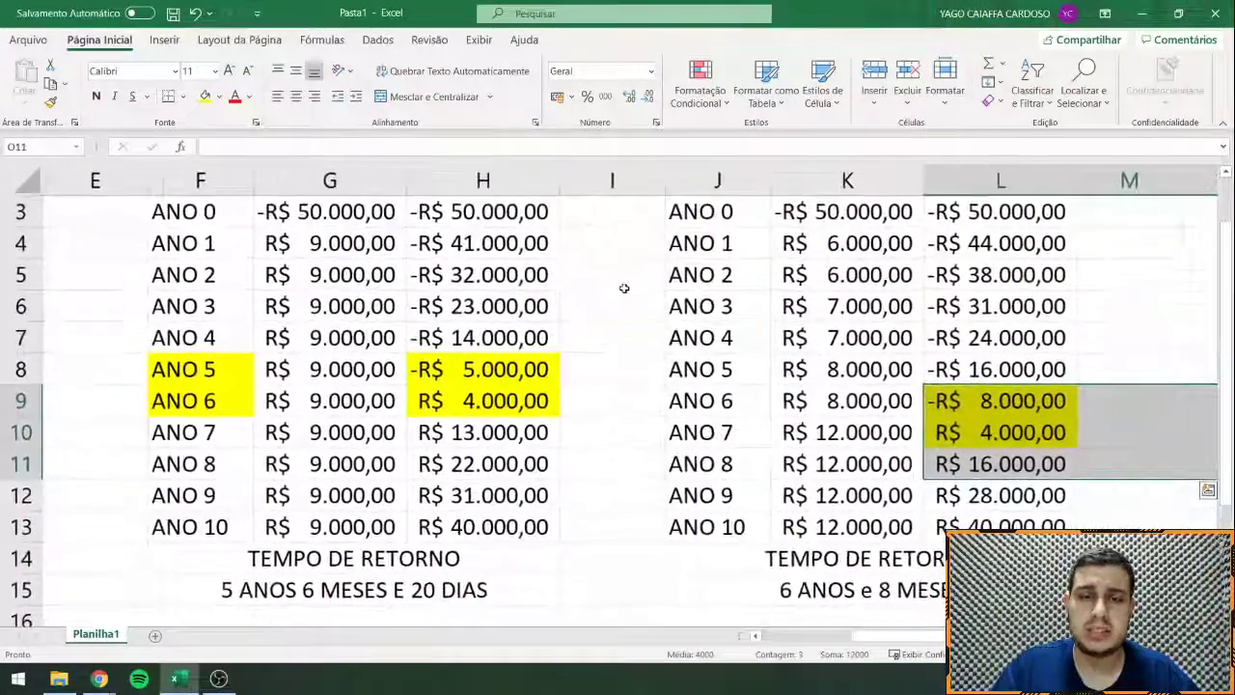
scroll(618, 280, down, 1)
drag(283, 179, 973, 181)
double_click(954, 180)
click(628, 327)
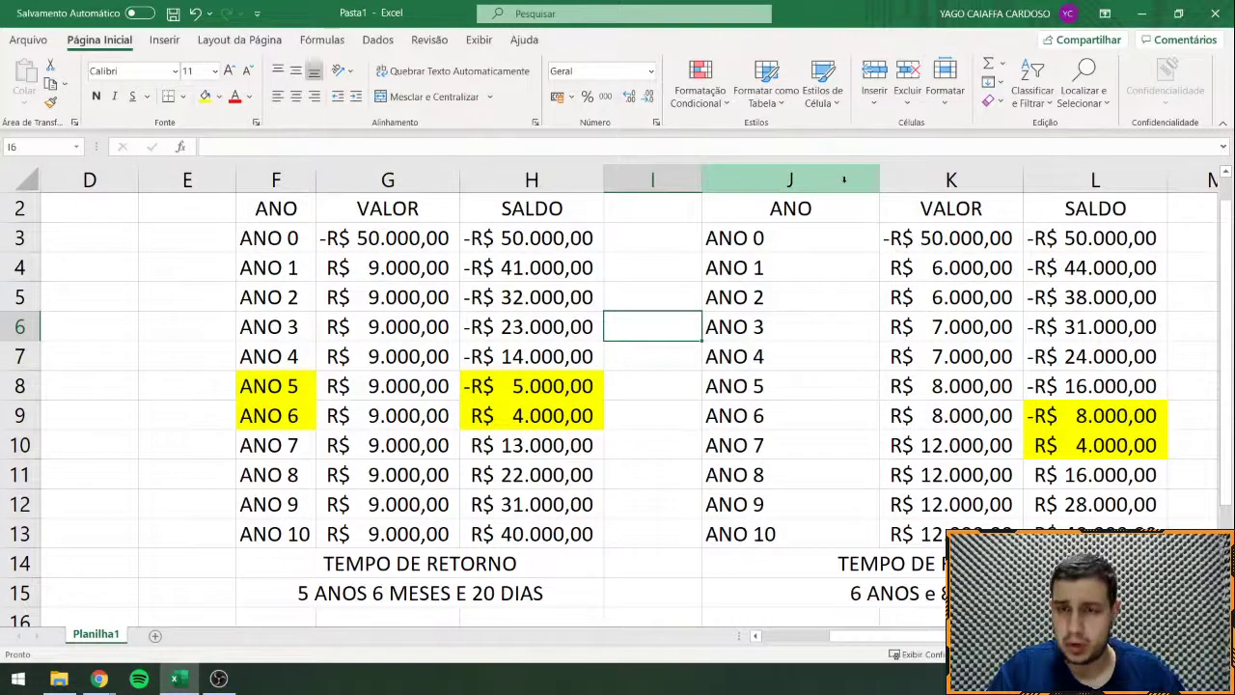
Step: Merge and center the "PAYBACK SIMPLES" title across J1:L1 and narrow column J to suit the year labels
scroll(868, 333, down, 12)
scroll(854, 344, up, 3)
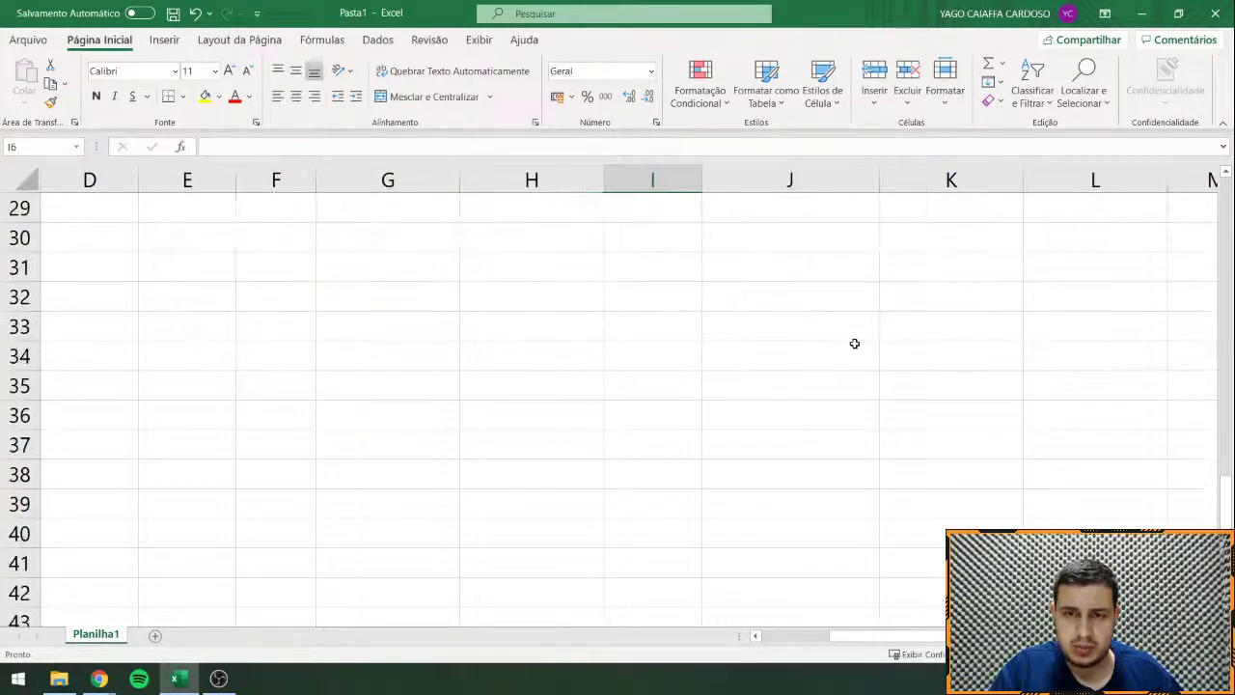
scroll(853, 343, up, 9)
drag(762, 208, 1095, 209)
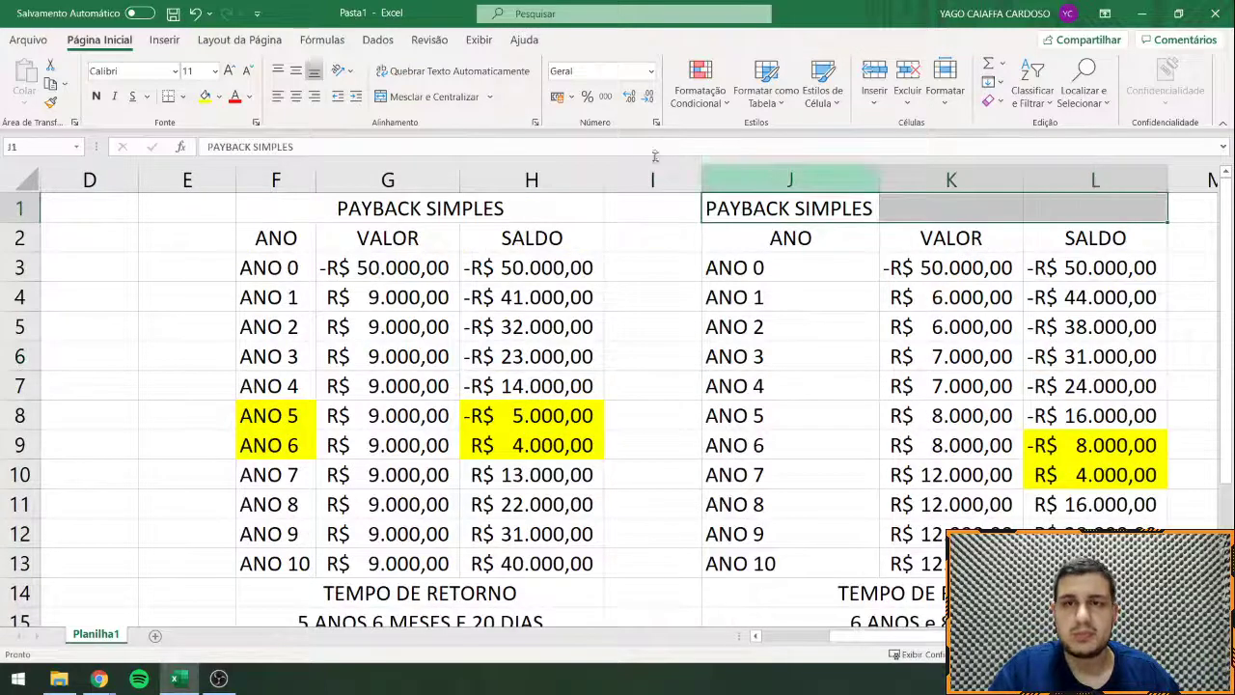
click(429, 96)
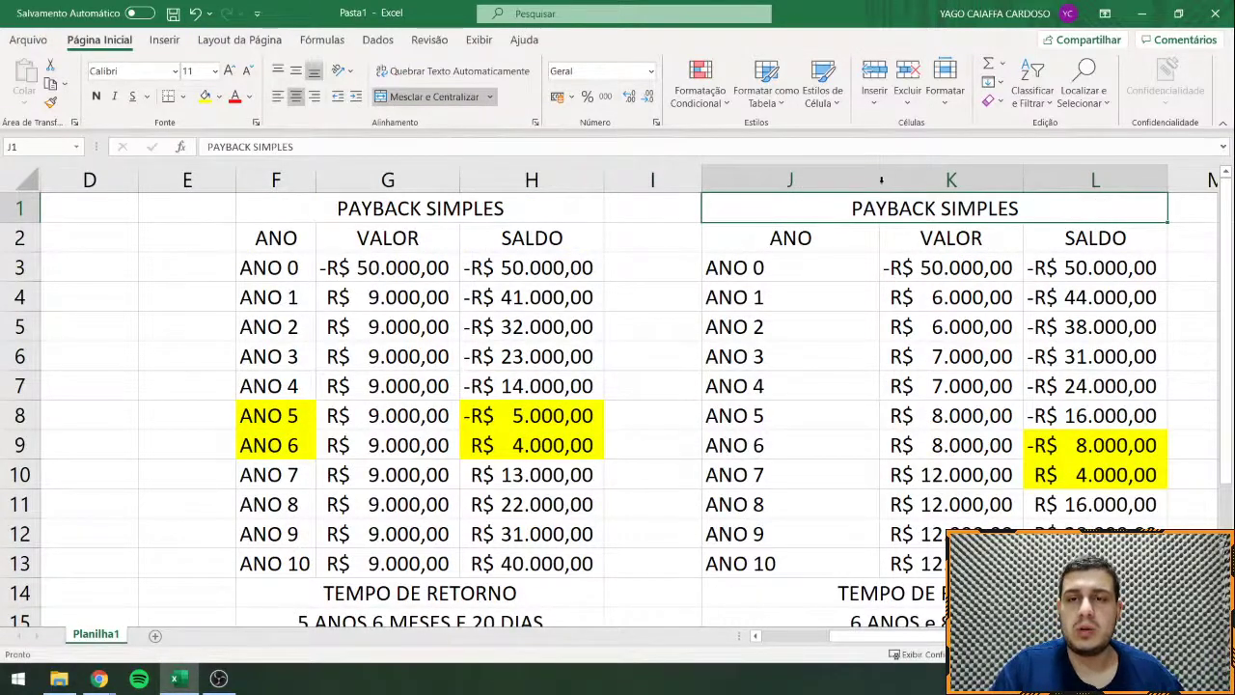
drag(880, 179, 782, 179)
Step: Fill the ANO 10 balances of both projects in H13 and L13 with the blue theme color
scroll(782, 290, down, 1)
drag(400, 534, 885, 529)
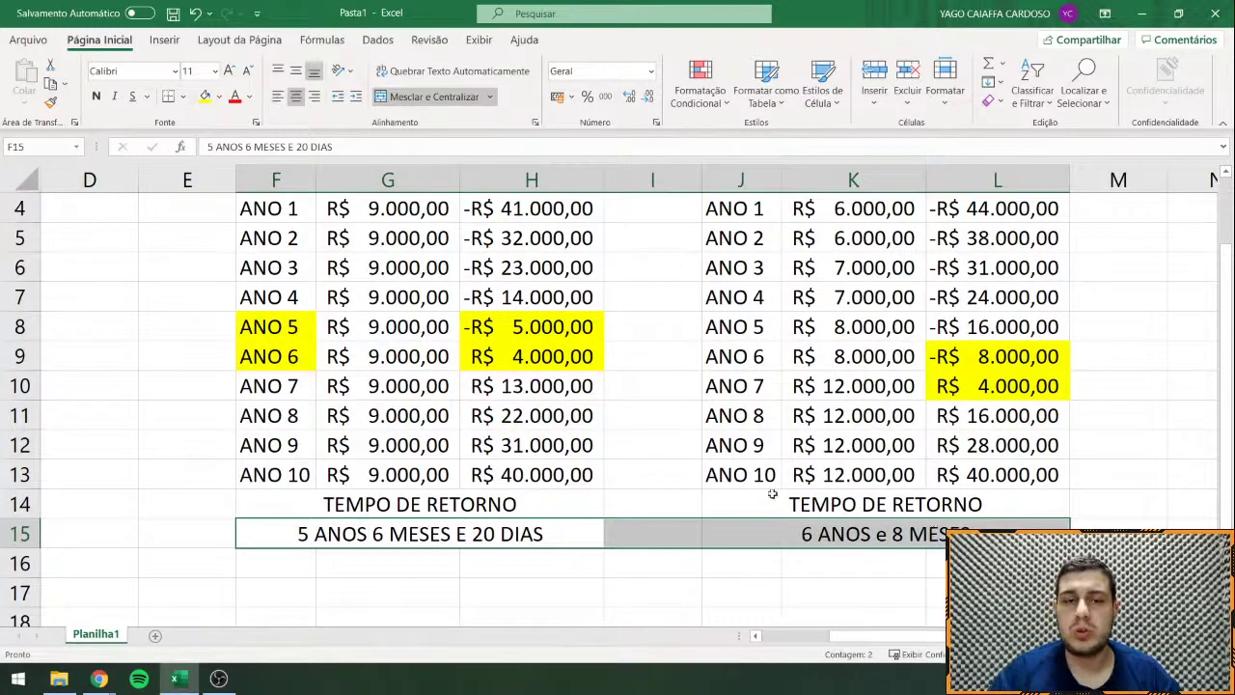
click(591, 477)
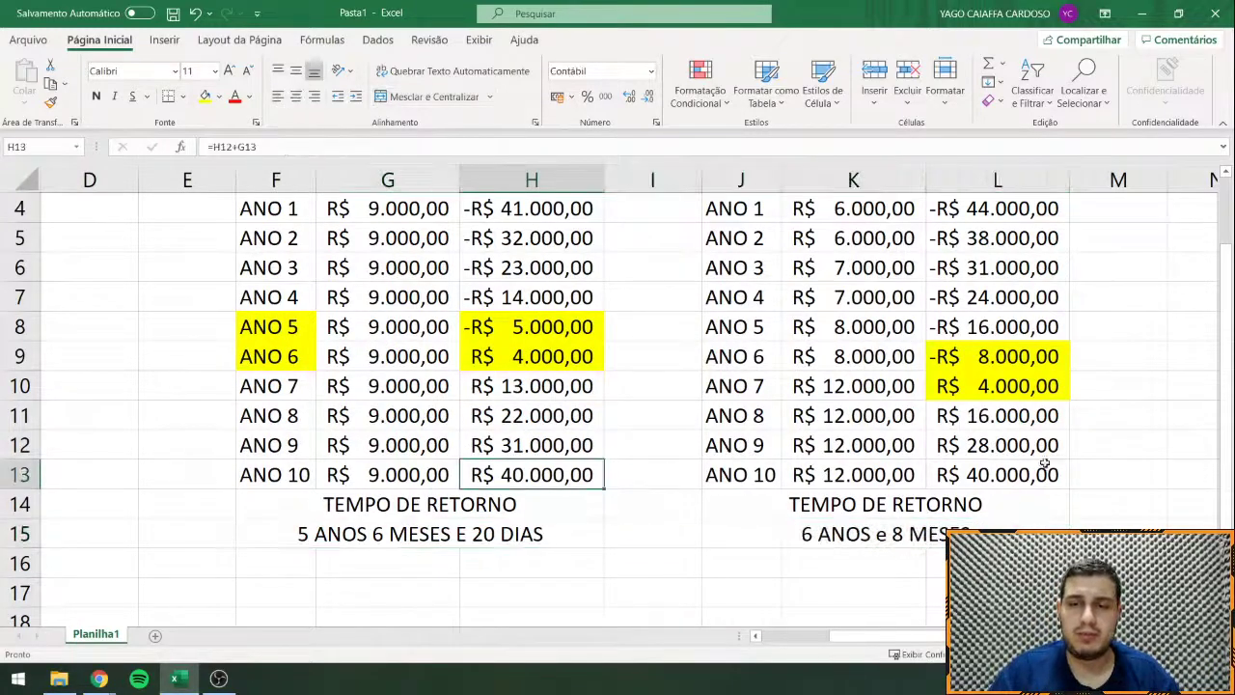
click(234, 97)
key(ctrl+z)
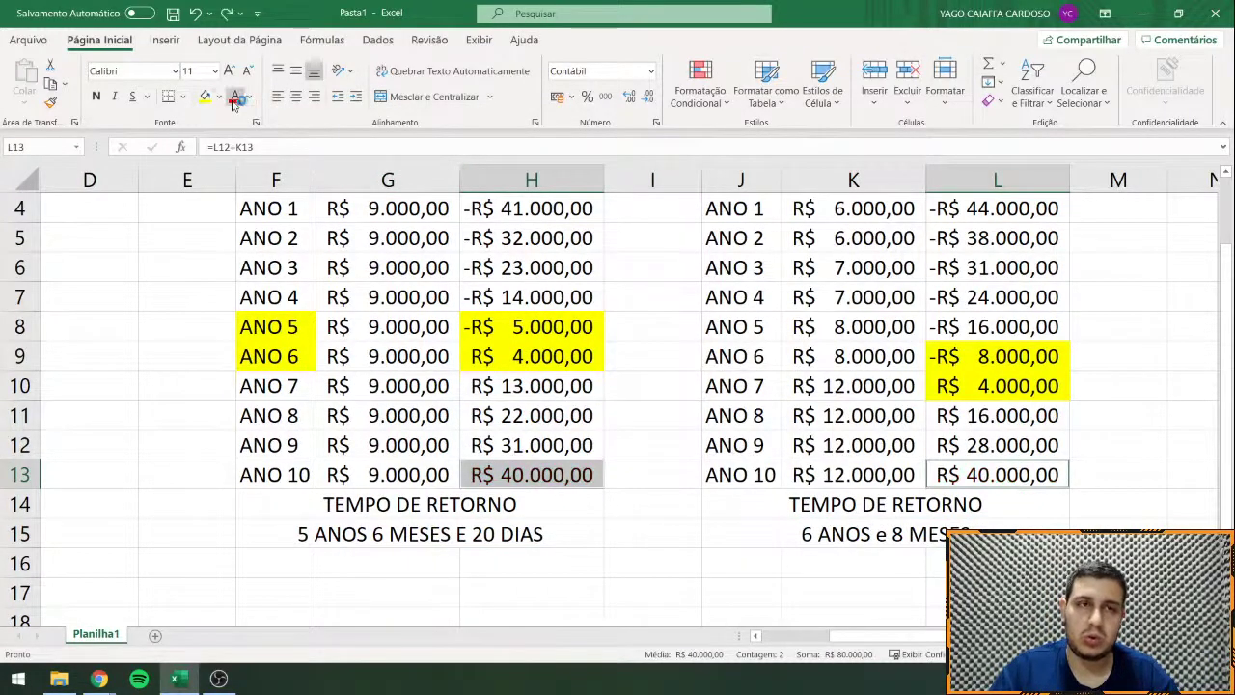
click(219, 96)
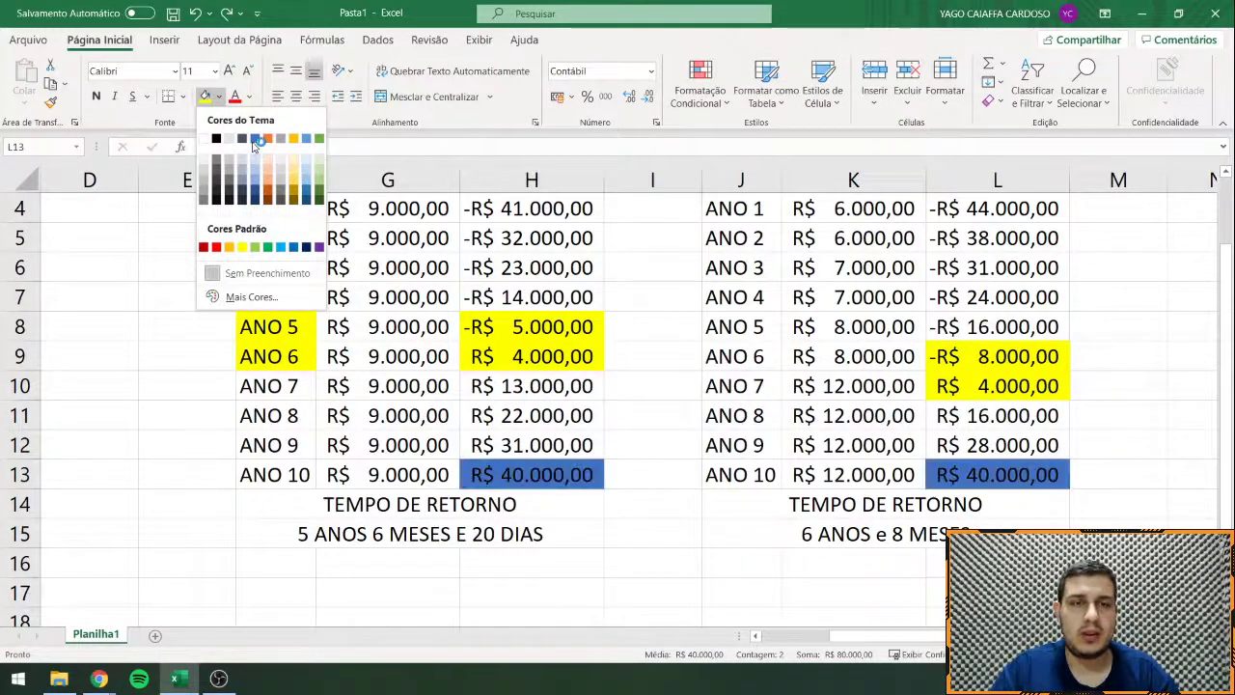
click(255, 139)
Step: Apply the same blue fill to both projects' payback times in row 15
click(521, 545)
ctrl+click(817, 540)
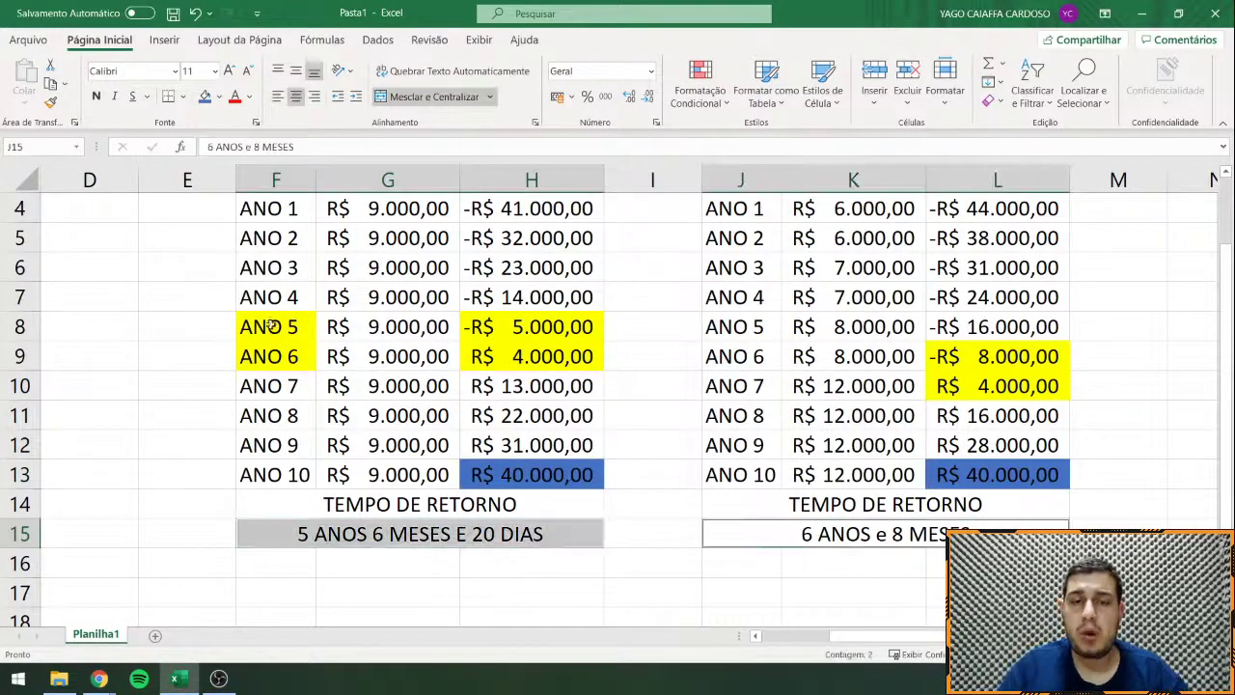
click(205, 96)
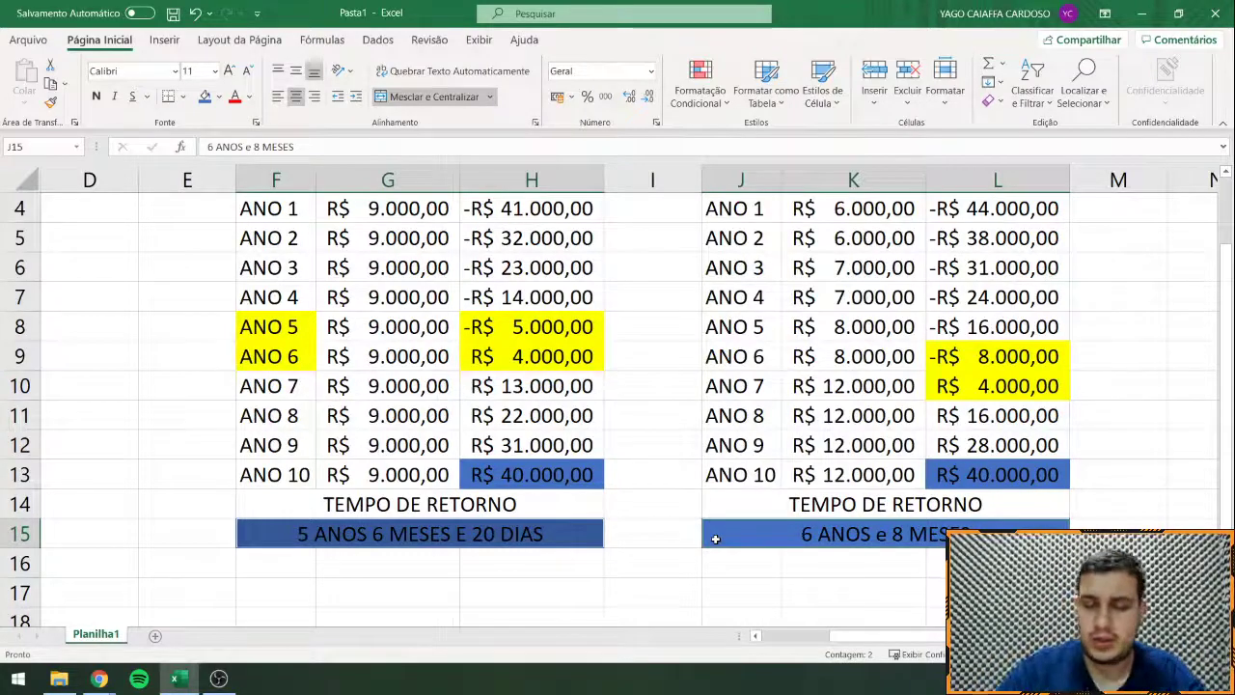
Step: Enter the heading "TRIPÉ DO INVESTIMENTO" in cell Q4, in the empty area beyond the payback tables
key(Right)
key(Right)
key(Right)
key(Right)
key(Right)
key(Right)
key(Right)
key(Right)
key(Right)
key(Right)
key(Right)
key(Right)
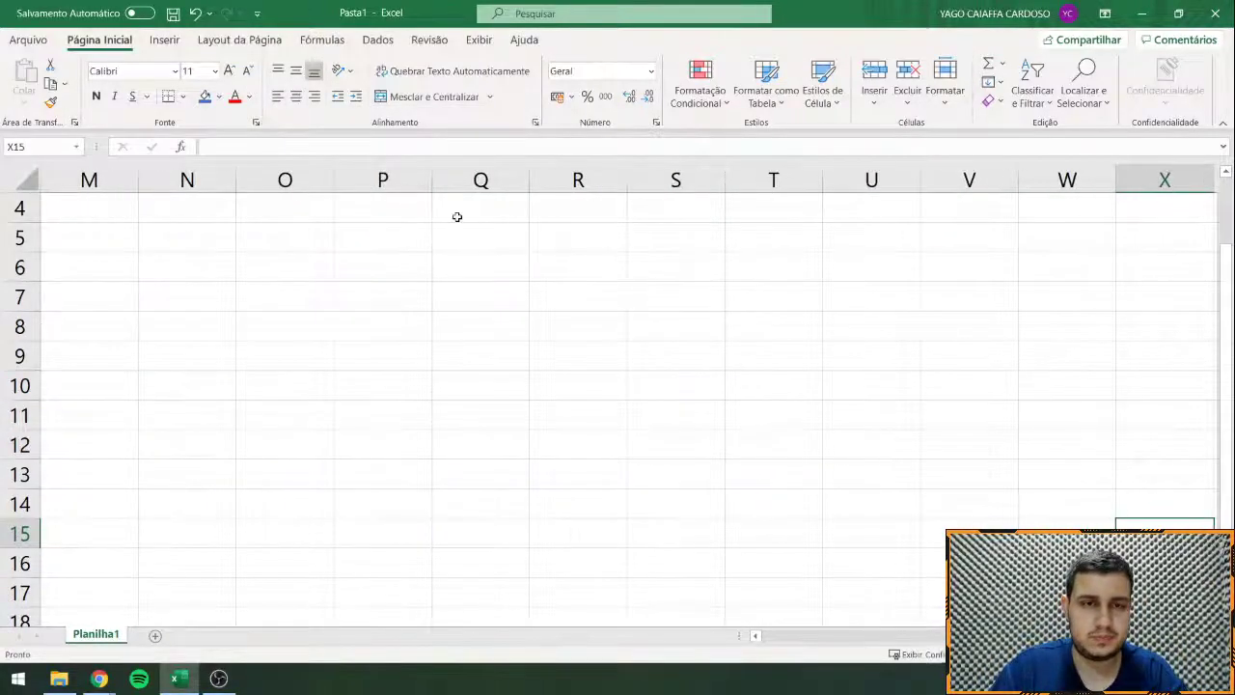
click(458, 214)
text(TRIPE)
key(BackSpace)
text(É )
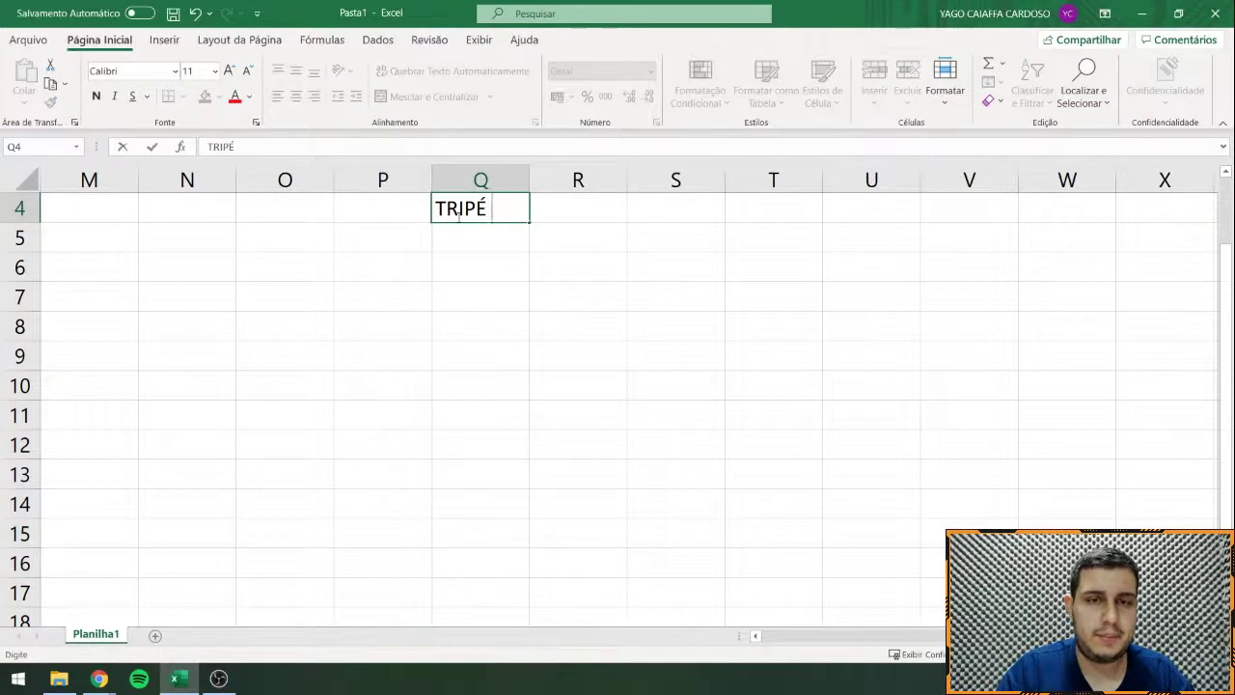
text(DO INVESTIMENT)
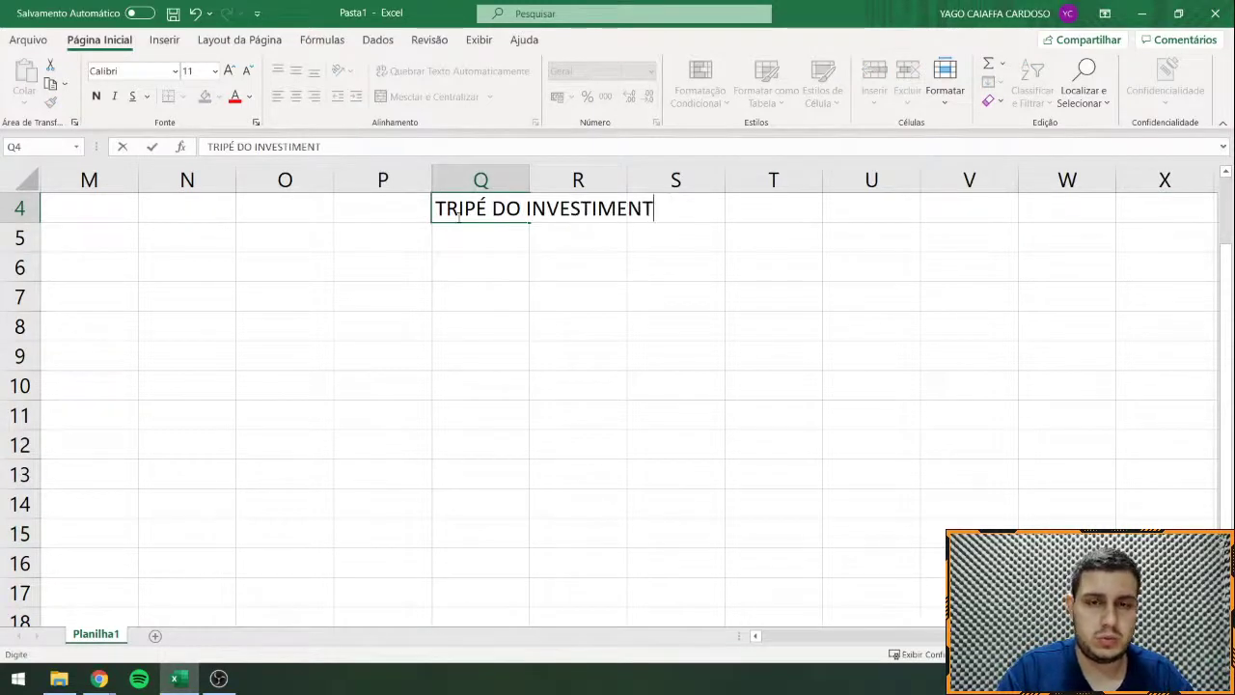
key(Return)
key(Up)
click(457, 147)
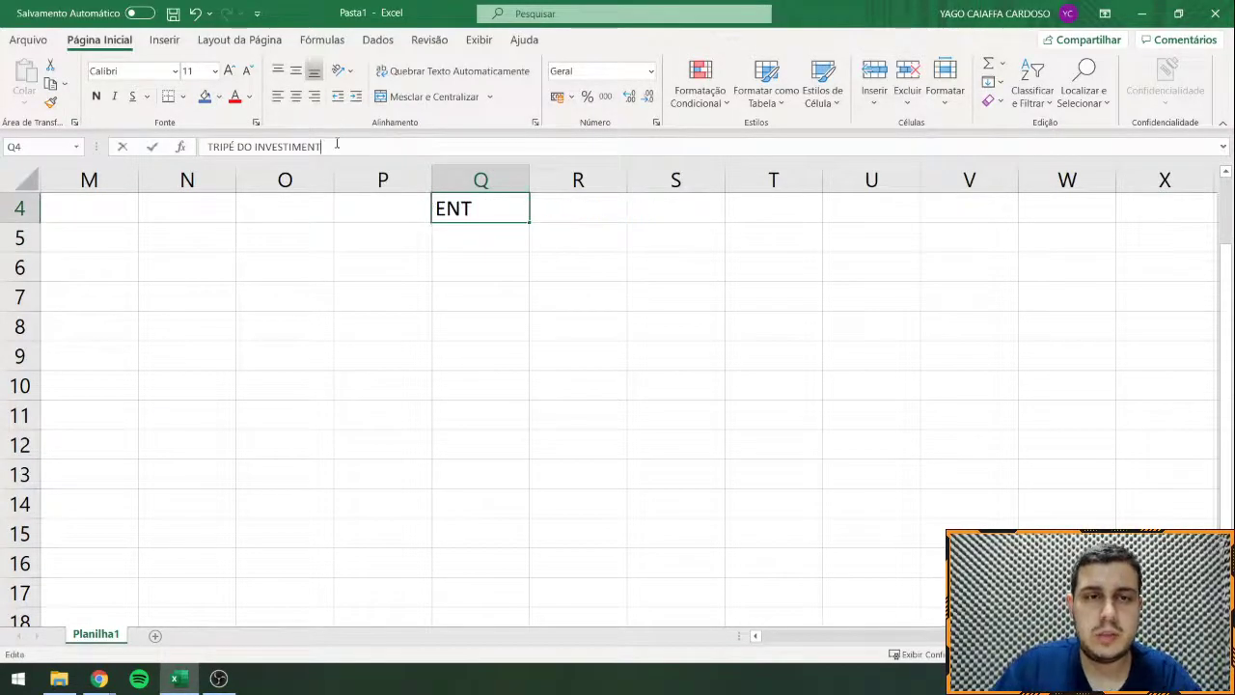
text(O)
key(Return)
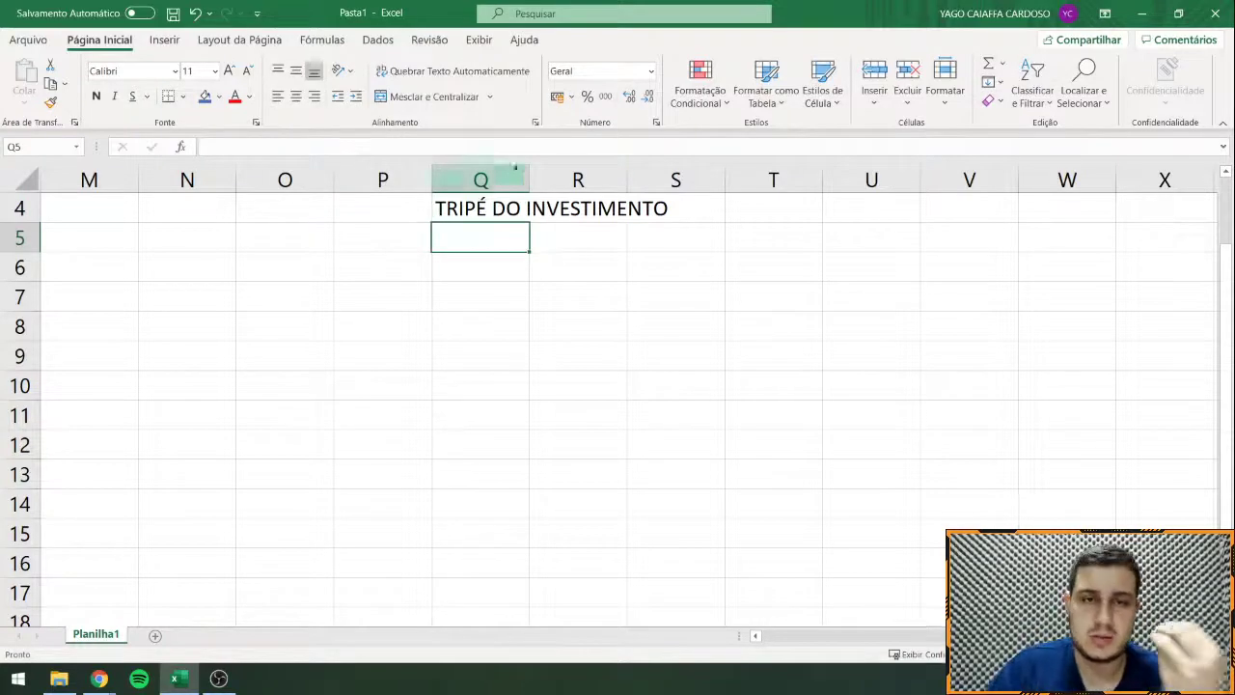
Step: Merge and center the "TRIPÉ DO INVESTIMENTO" heading across Q4:S4
click(511, 179)
drag(496, 212, 664, 210)
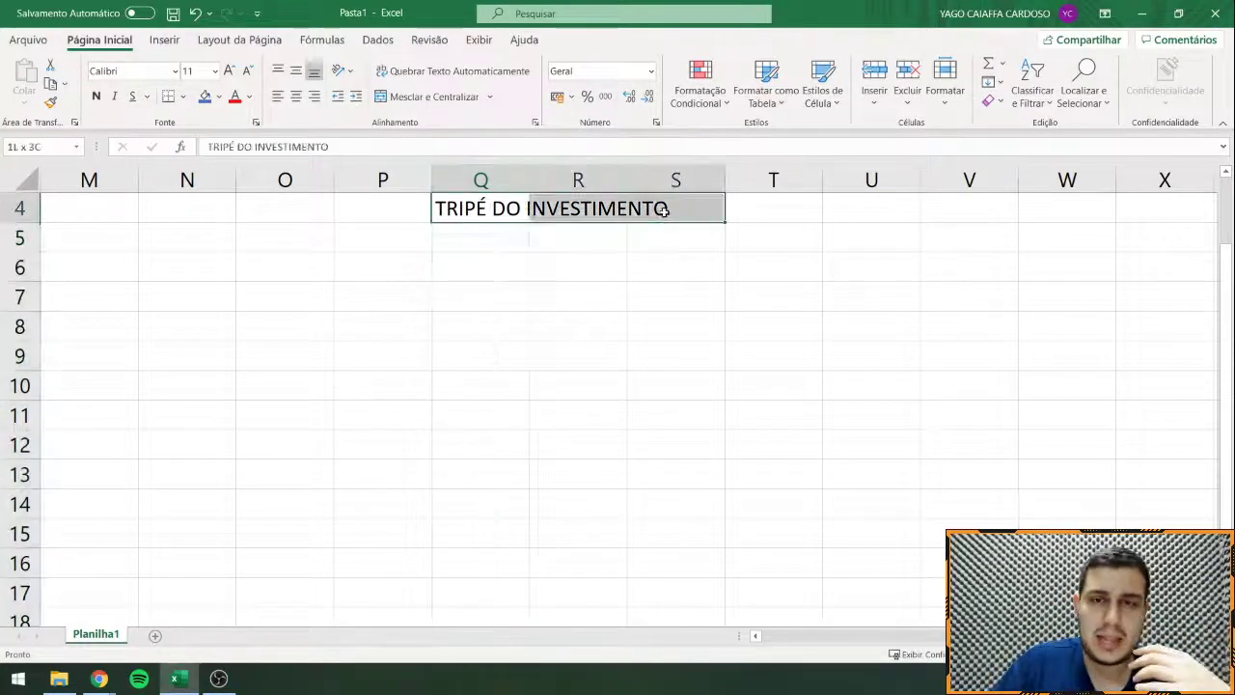
click(425, 96)
Step: Enter the three investment pillars below the heading: "RENTABILIDADE" in Q7, "SEGURANÇA" in R5 and "DURAÇÃO" in S7
click(498, 258)
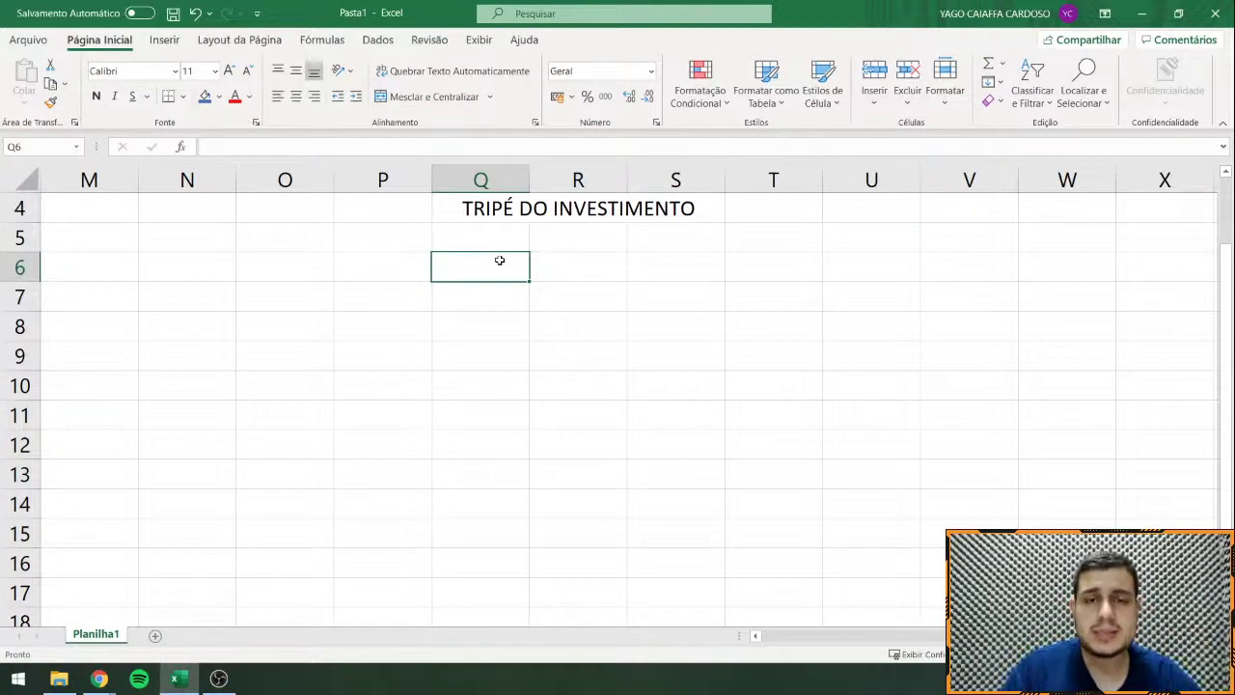
key(Return)
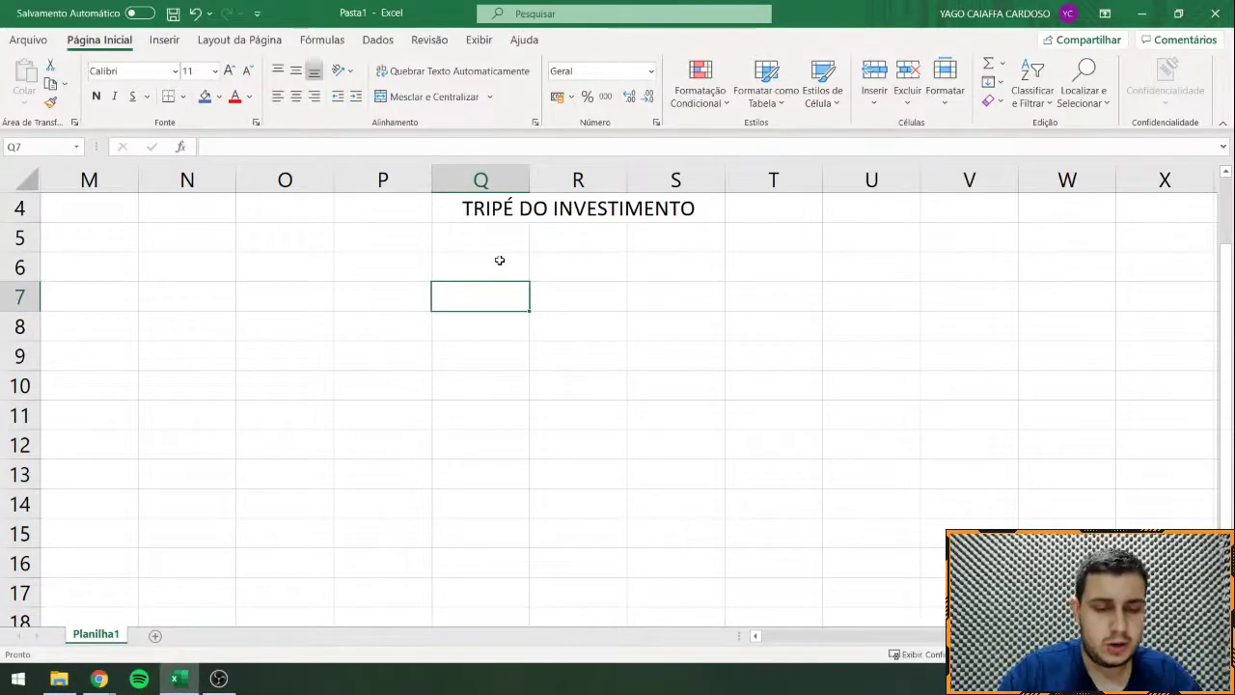
text(RENTABI)
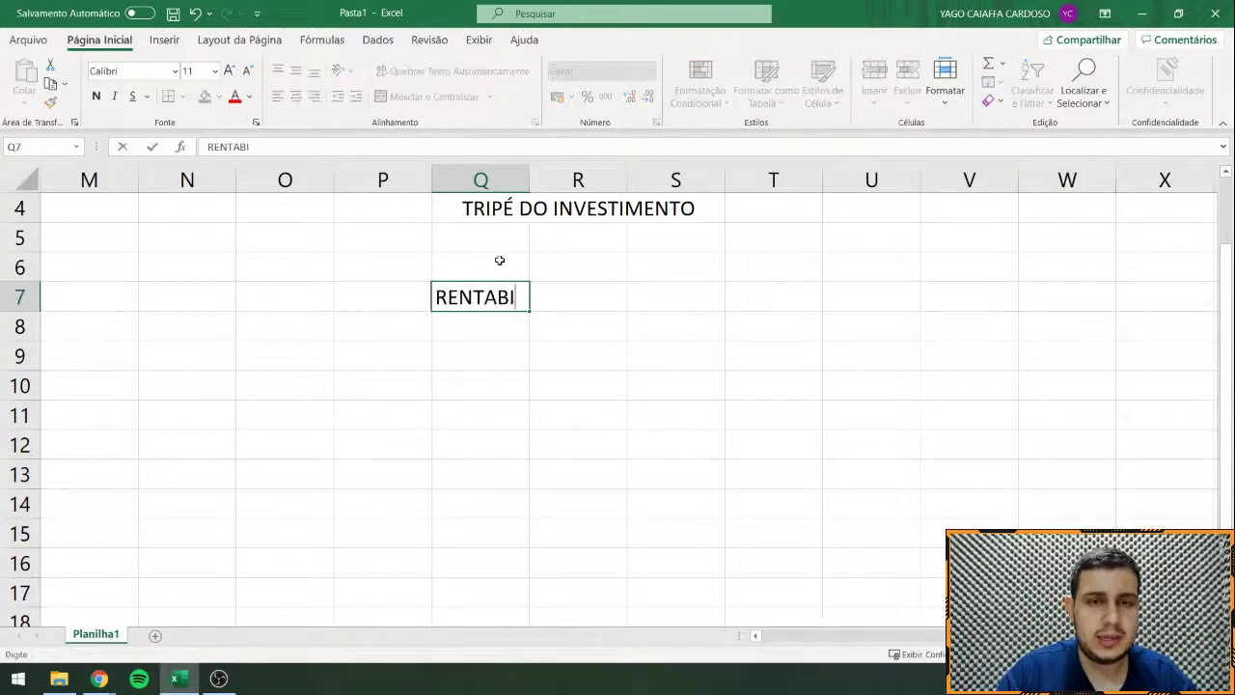
text(LIDADE)
key(Return)
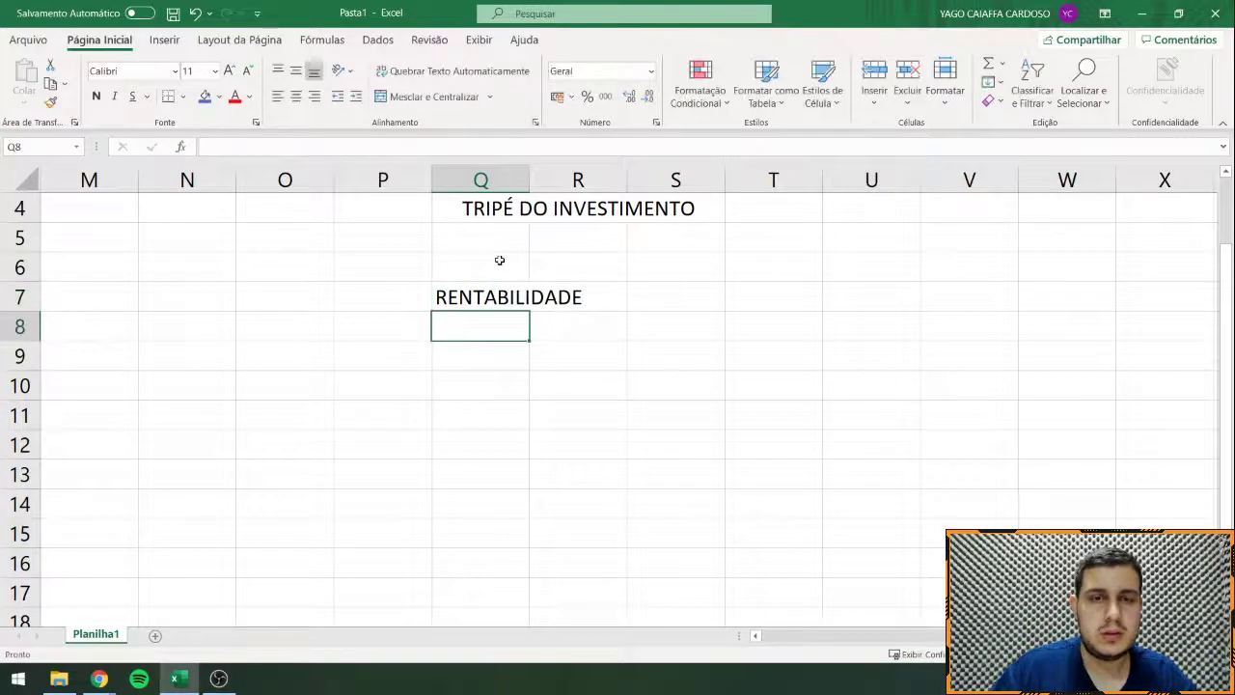
click(547, 244)
text(SEGURANÇA)
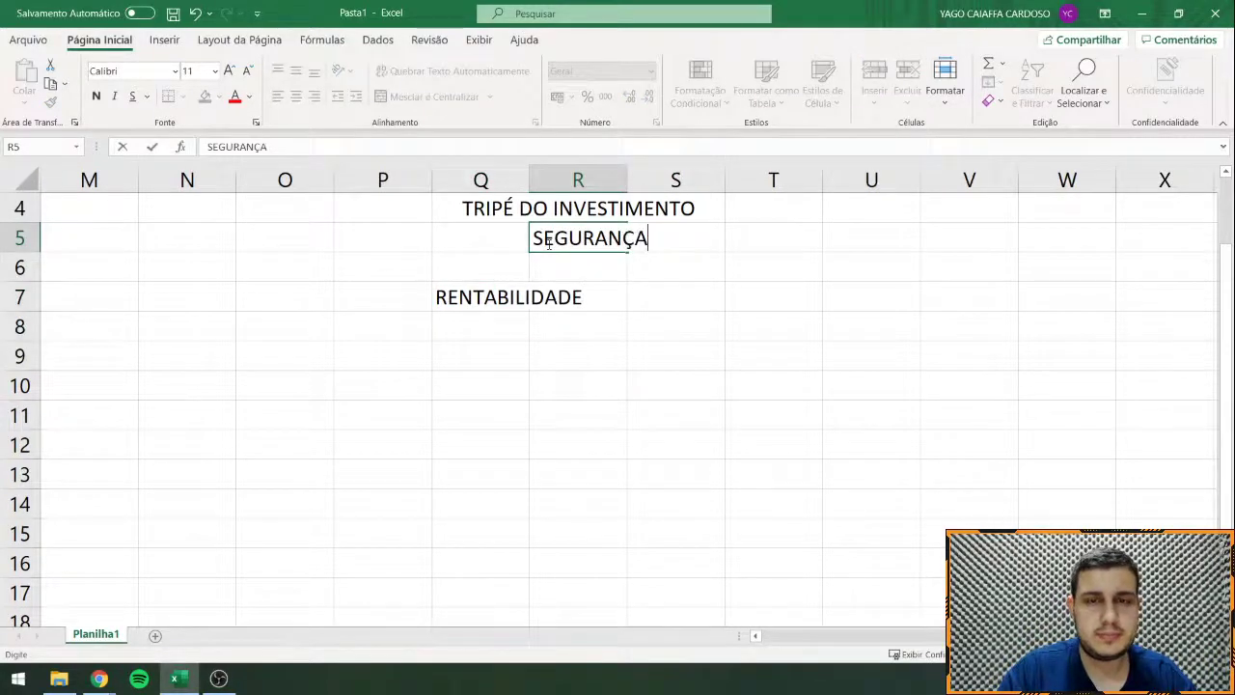
key(Return)
click(666, 286)
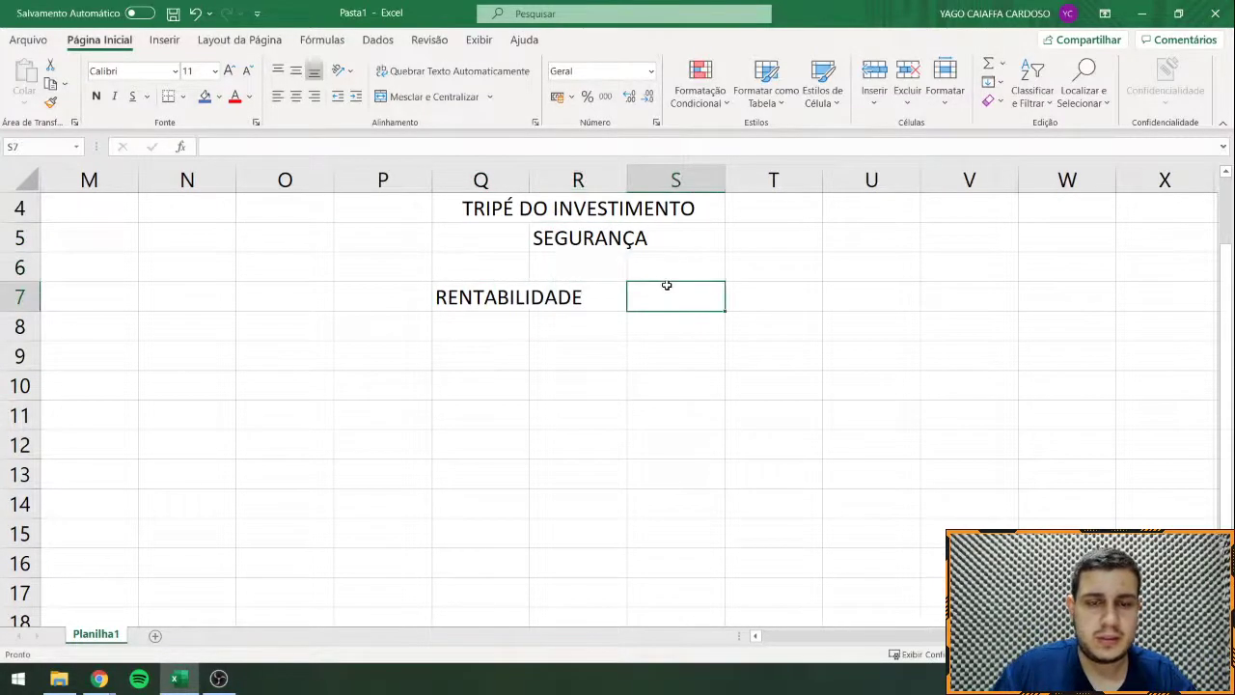
text(DURAÇÃO)
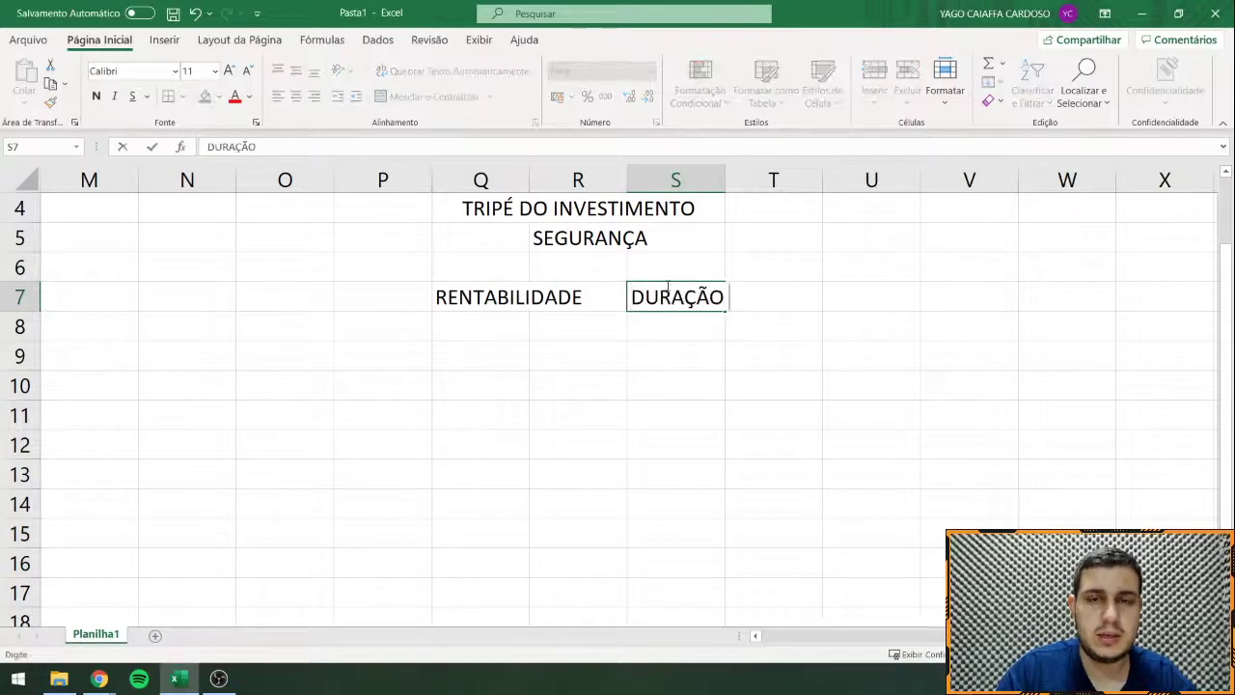
key(Return)
Step: AutoFit columns Q, R and S to their labels and select the whole investment tripod block Q4:S7
double_click(529, 180)
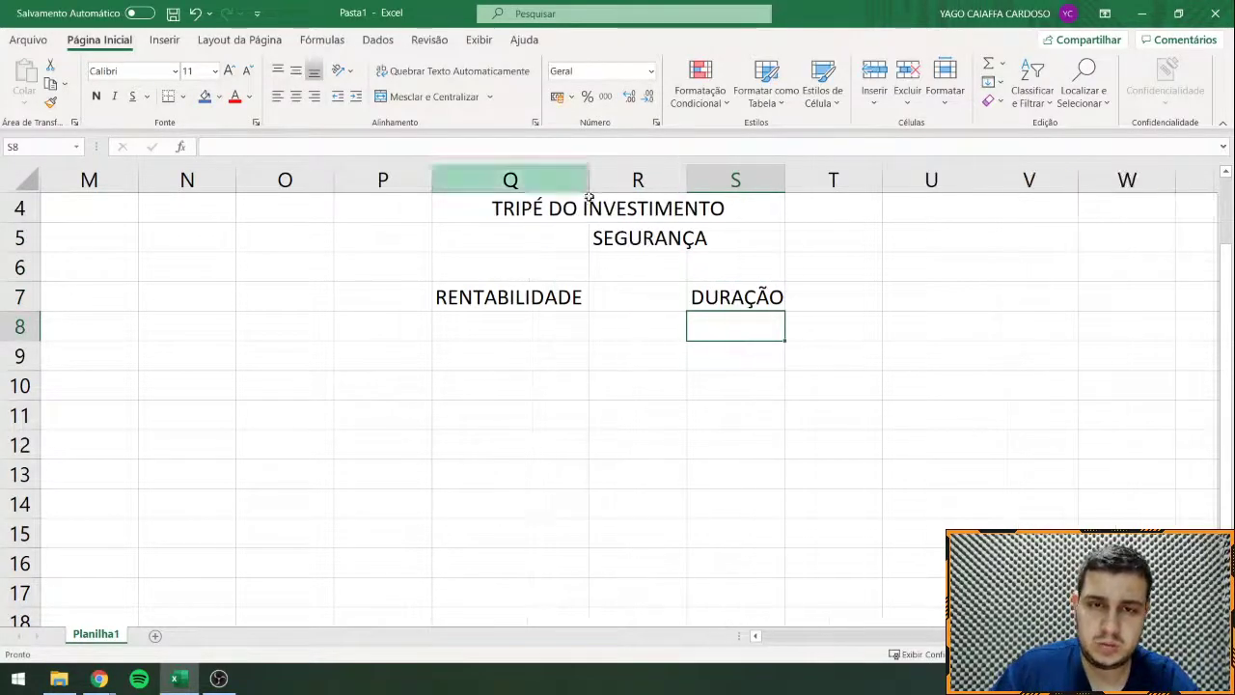
double_click(685, 179)
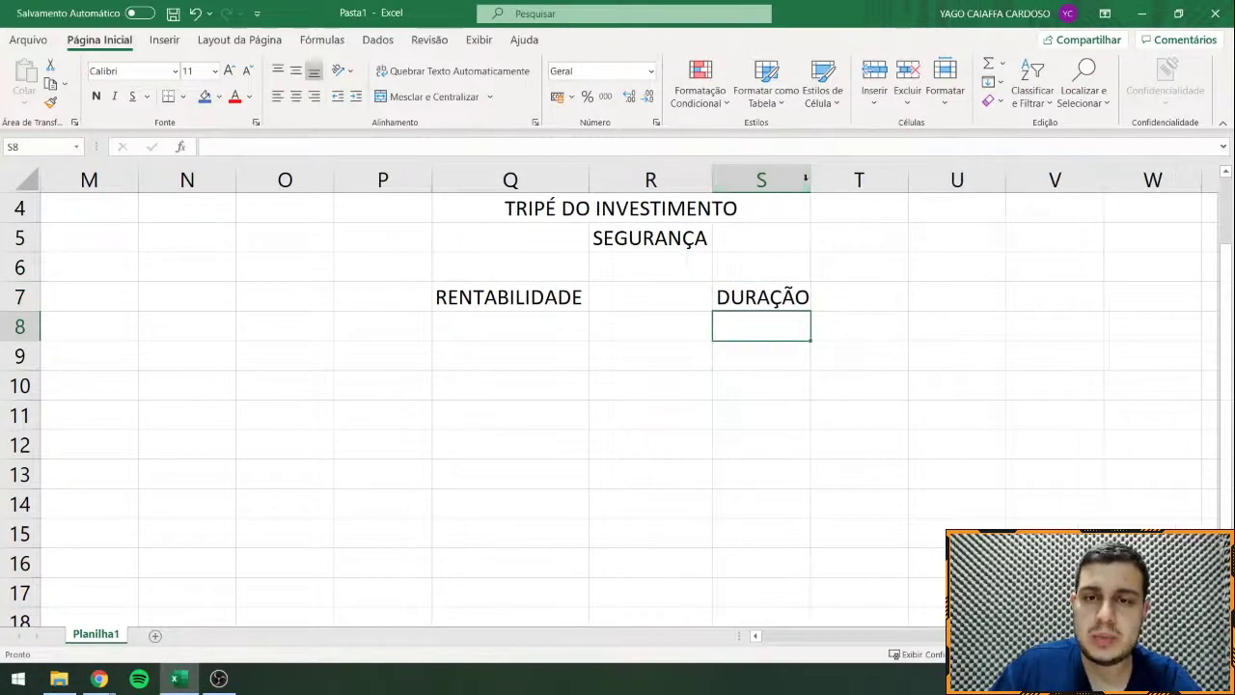
double_click(810, 180)
drag(615, 207, 663, 298)
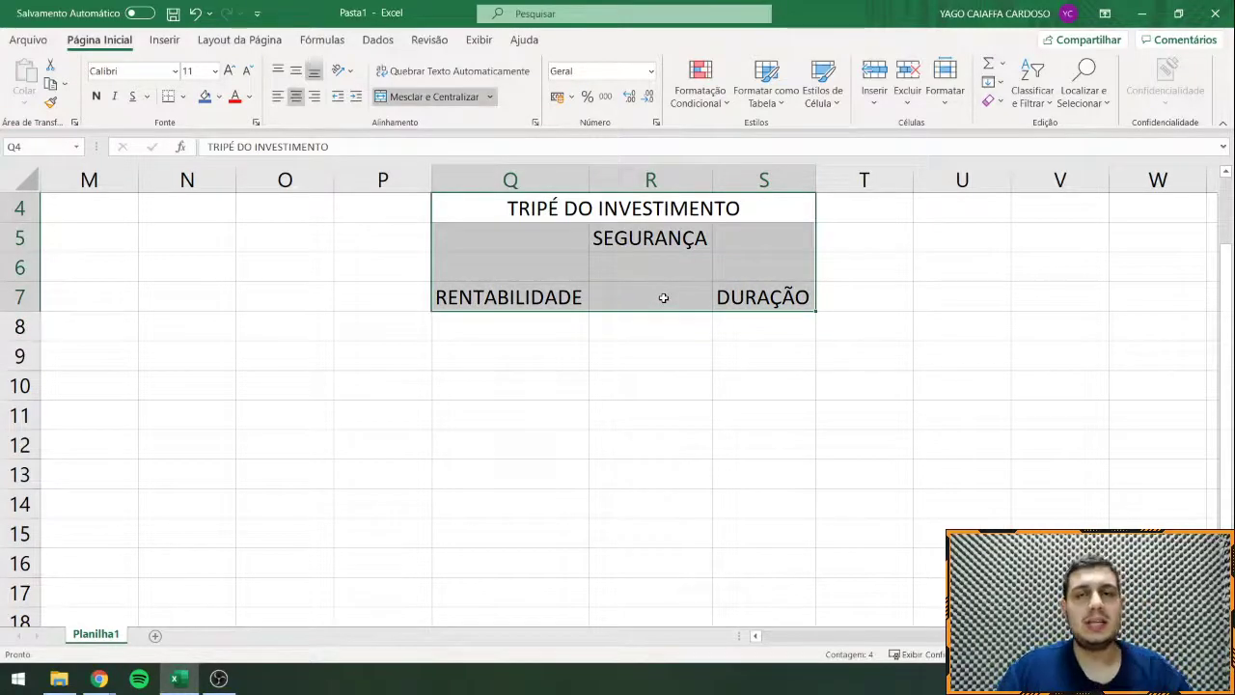
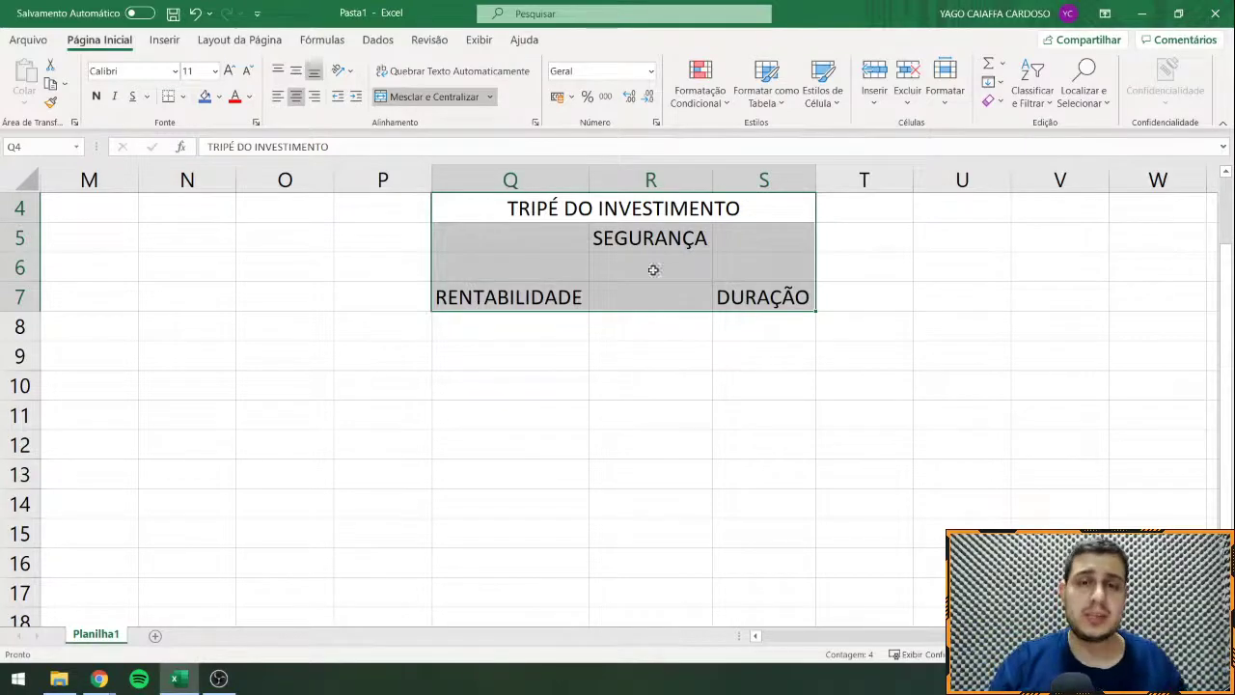
Step: Set the second project's year 9 and year 10 inflows (K12 and K13) to 20000
drag(646, 353, 590, 390)
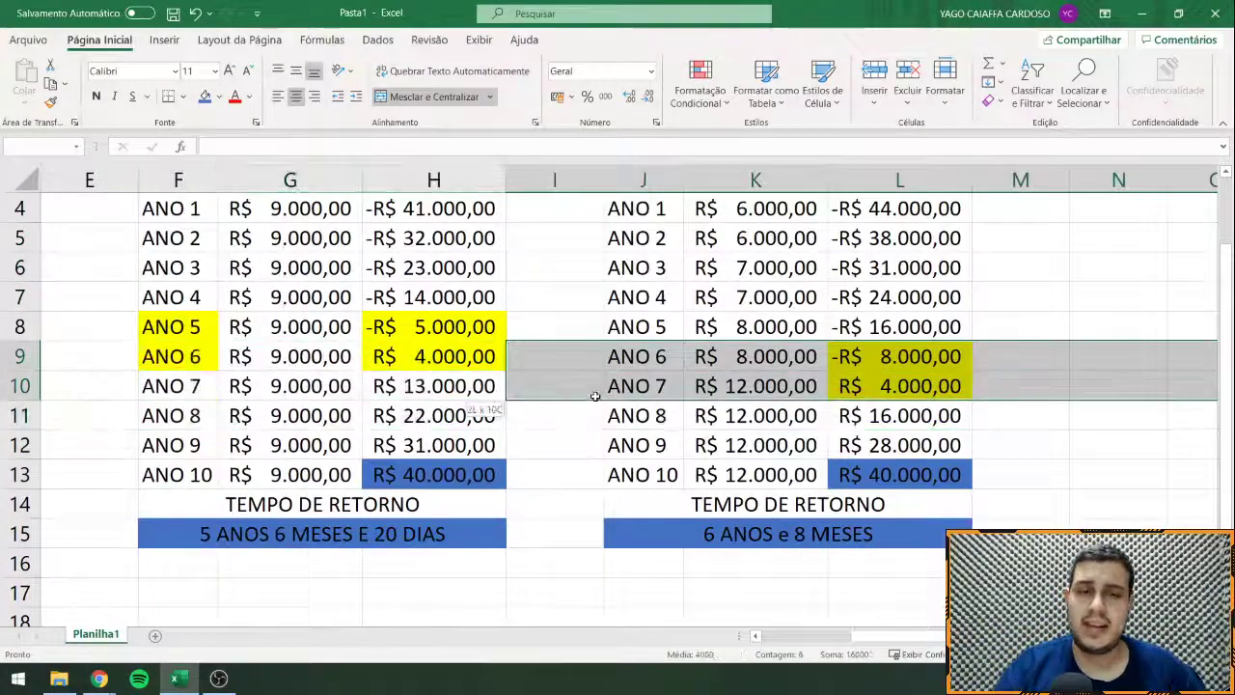
scroll(650, 329, up, 1)
scroll(714, 425, down, 1)
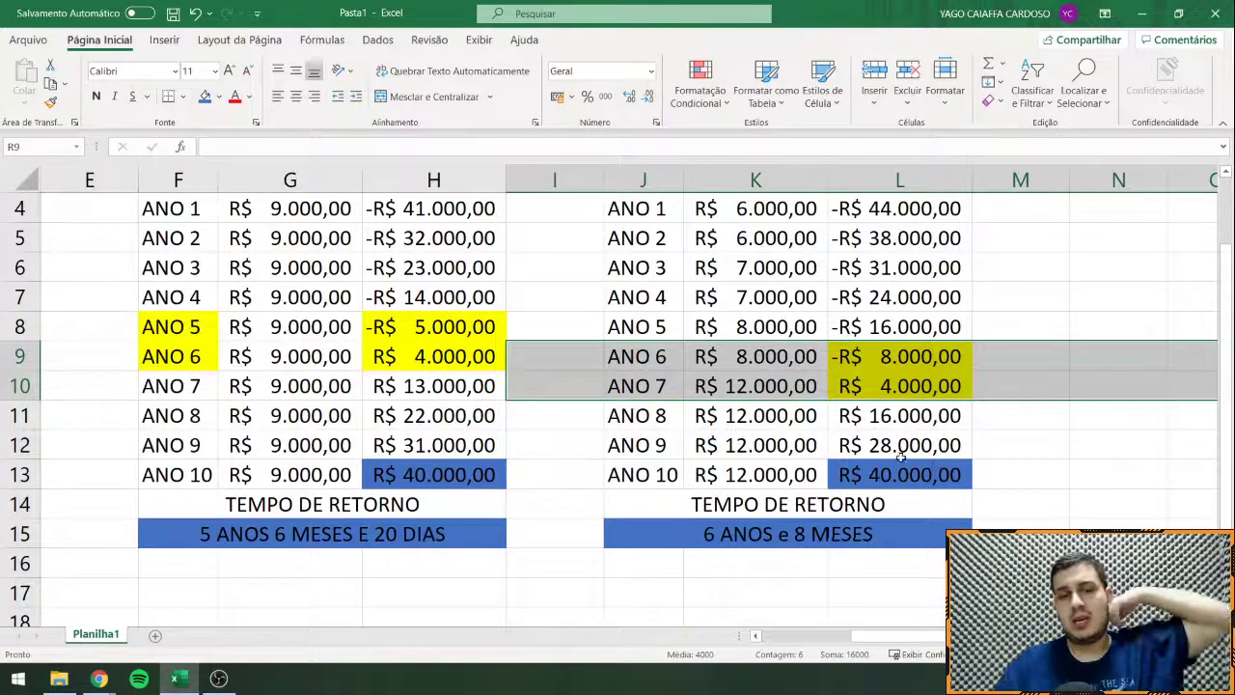
click(871, 418)
click(764, 446)
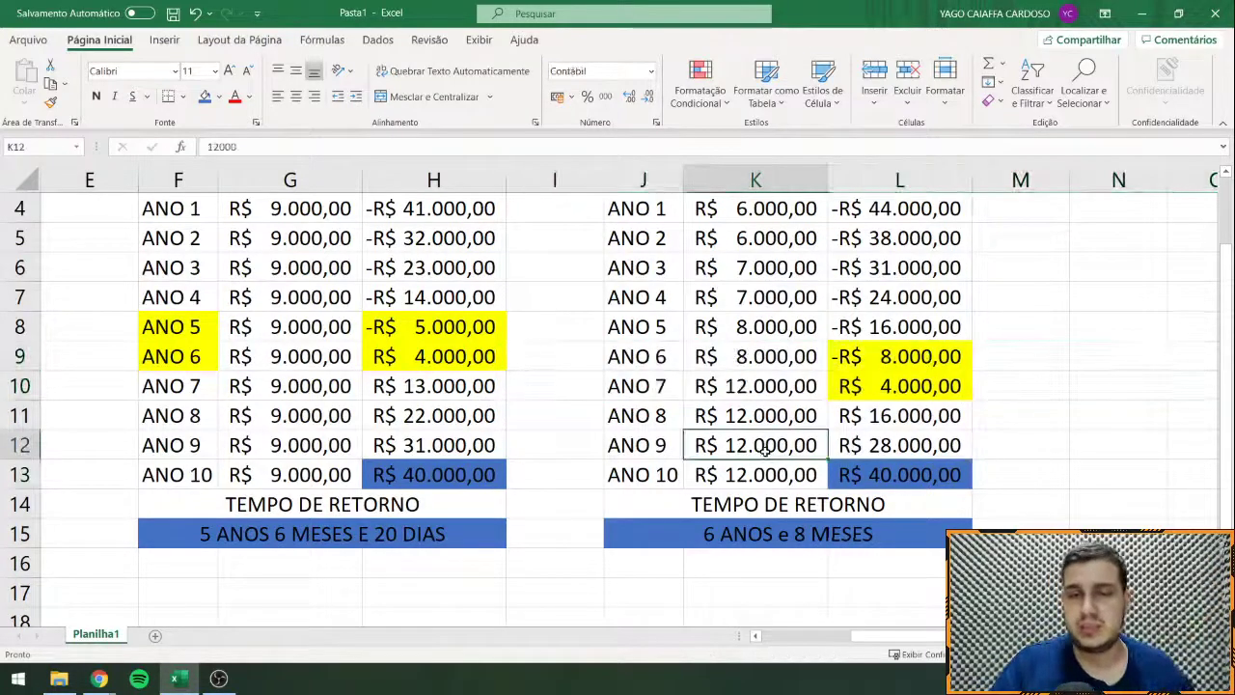
text(20000)
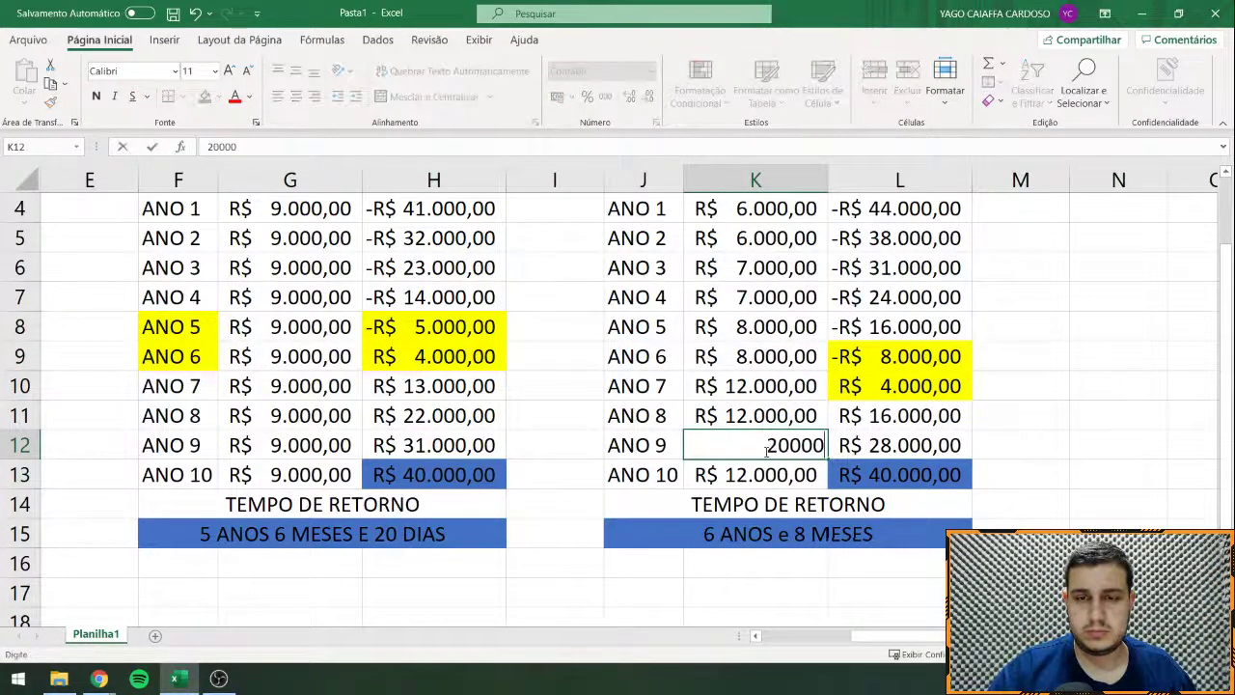
key(Return)
text(20000)
key(Return)
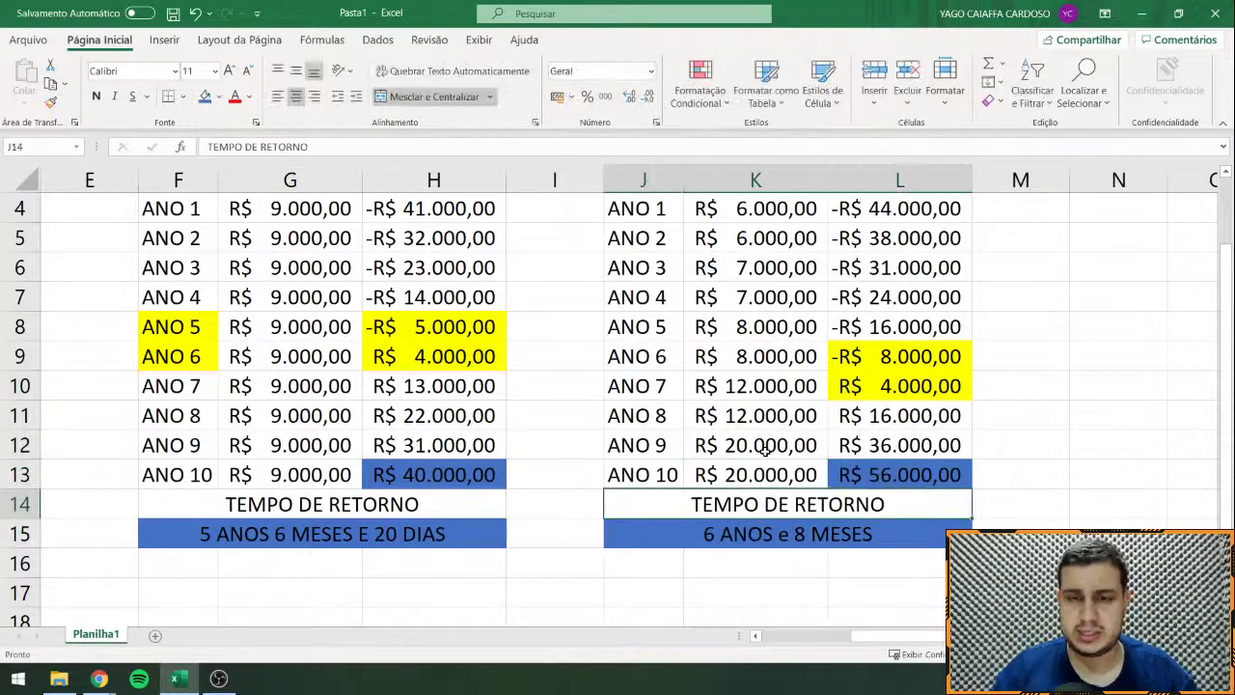
click(804, 474)
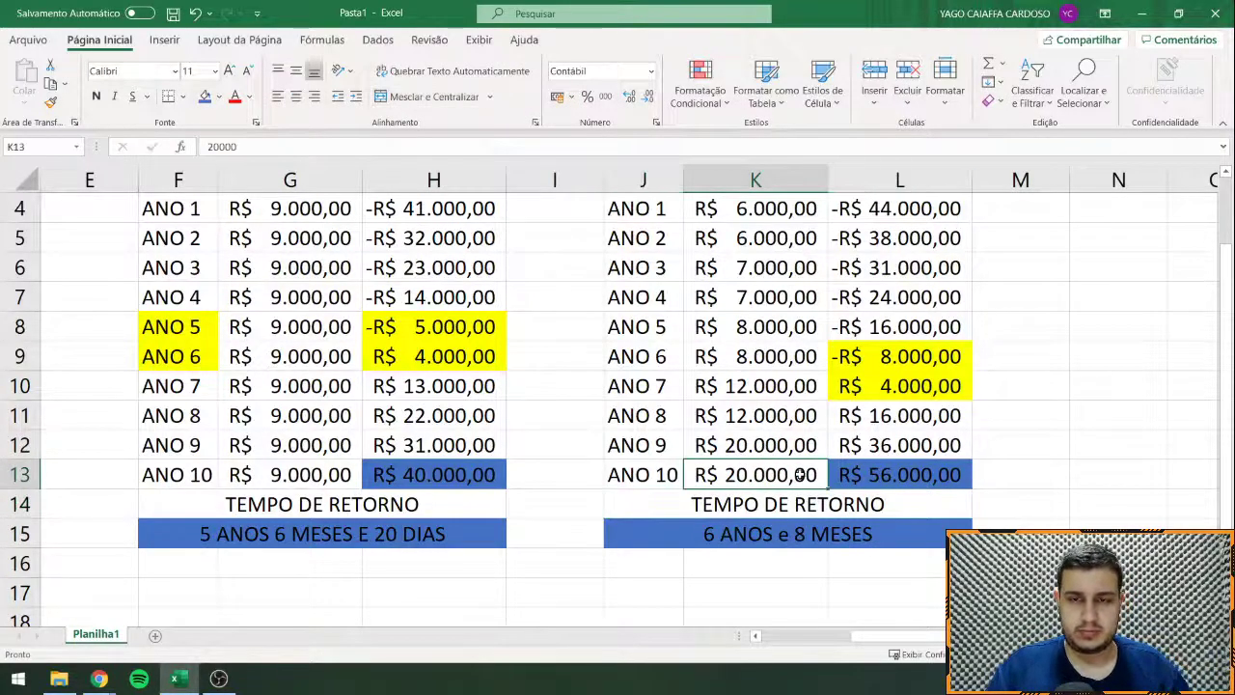
Step: Restore the second project's year 9 inflow by copying the year 8 value from K11 into K12
click(743, 419)
key(ctrl+c)
click(751, 444)
key(ctrl+v)
click(1026, 447)
key(Escape)
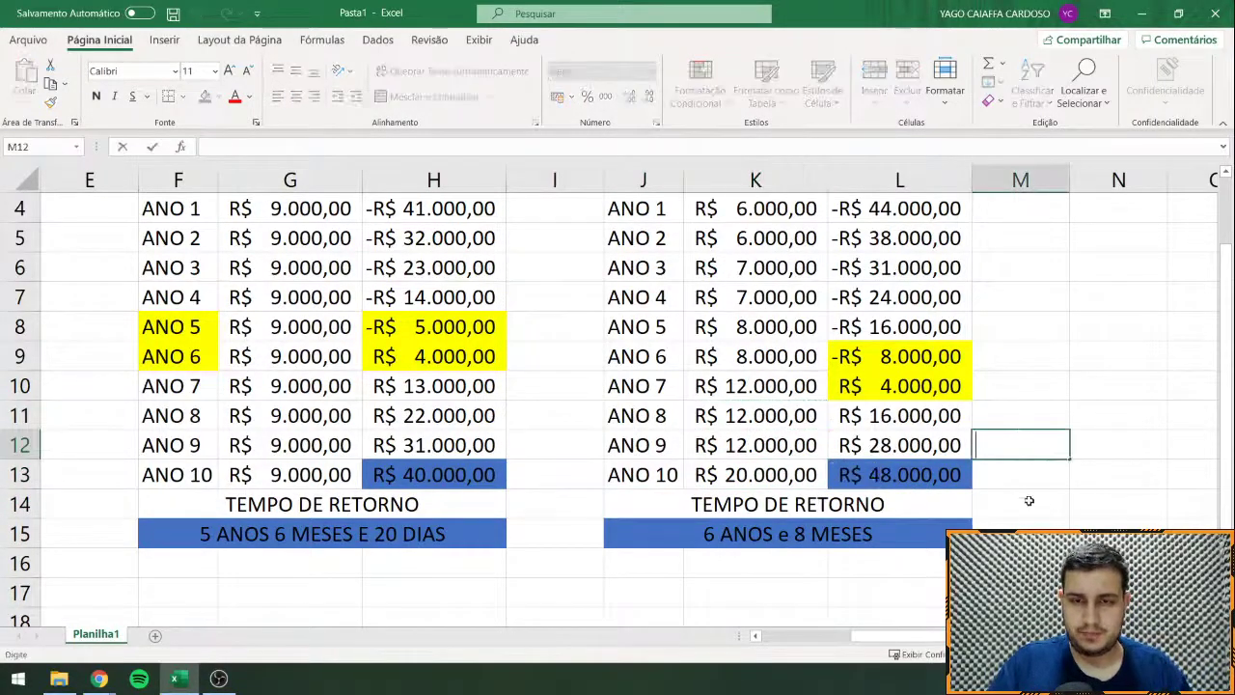
click(1026, 503)
key(Down)
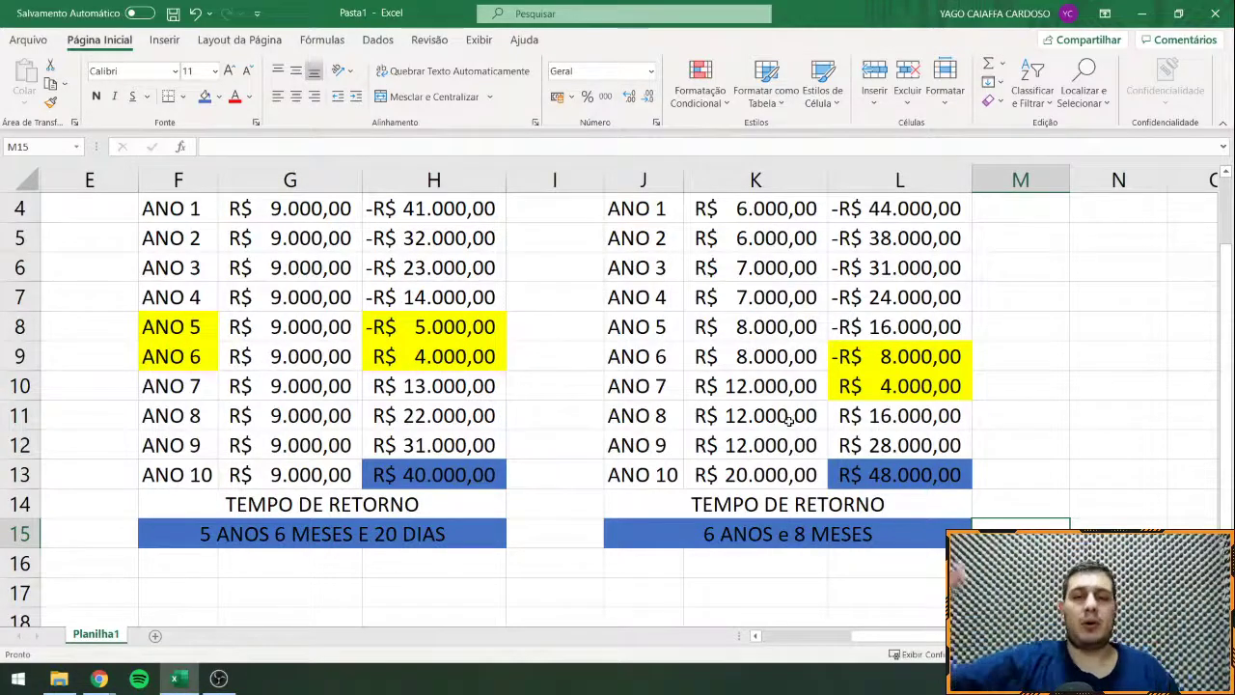
Step: Restore the second project's year 10 inflow by copying the year 9 value from K12 into K13
click(747, 452)
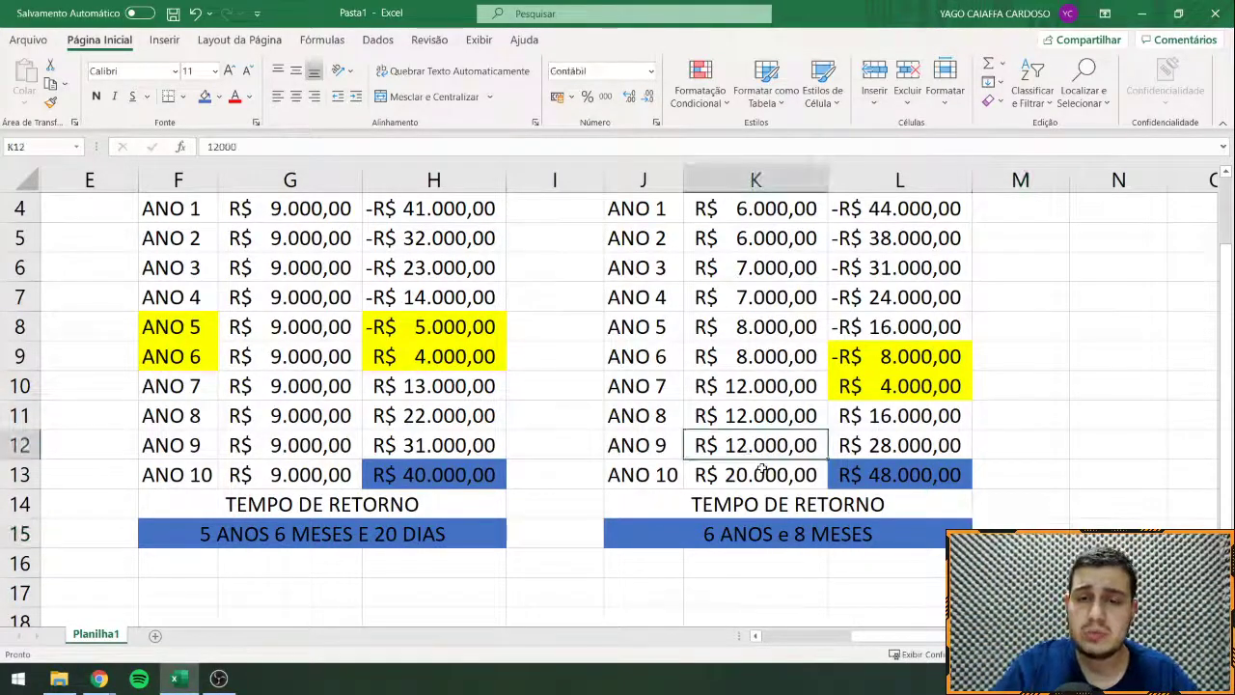
key(ctrl+c)
click(762, 470)
key(ctrl+v)
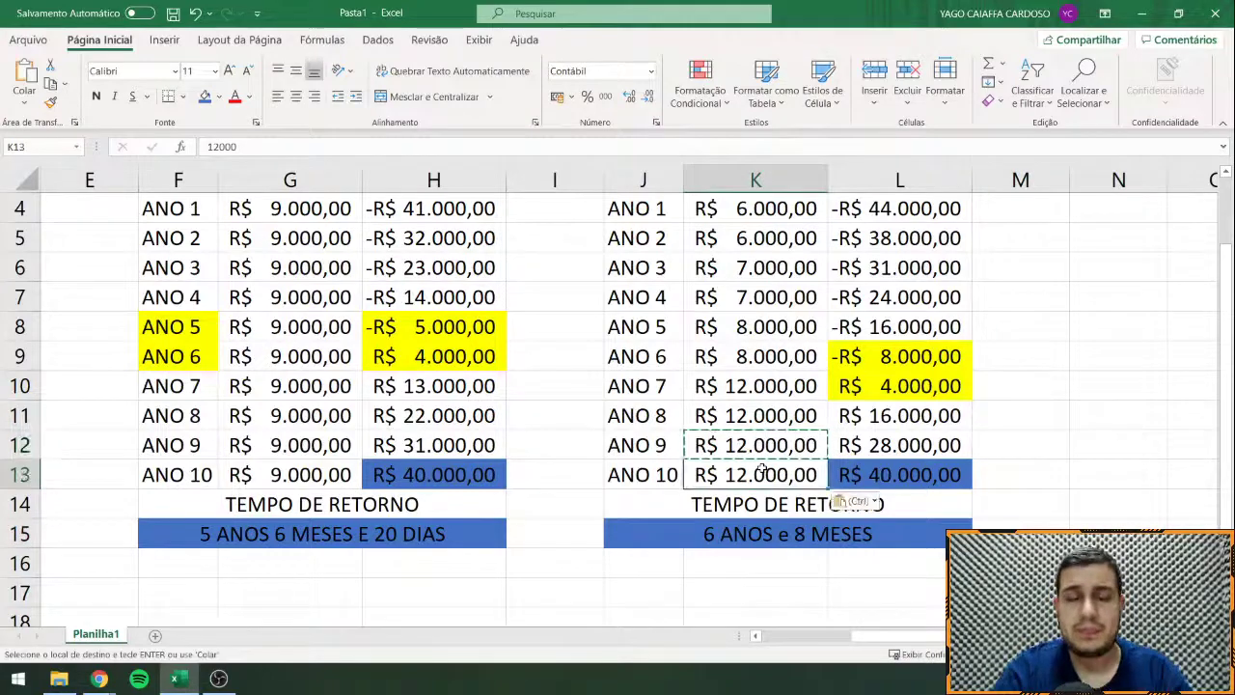
double_click(551, 417)
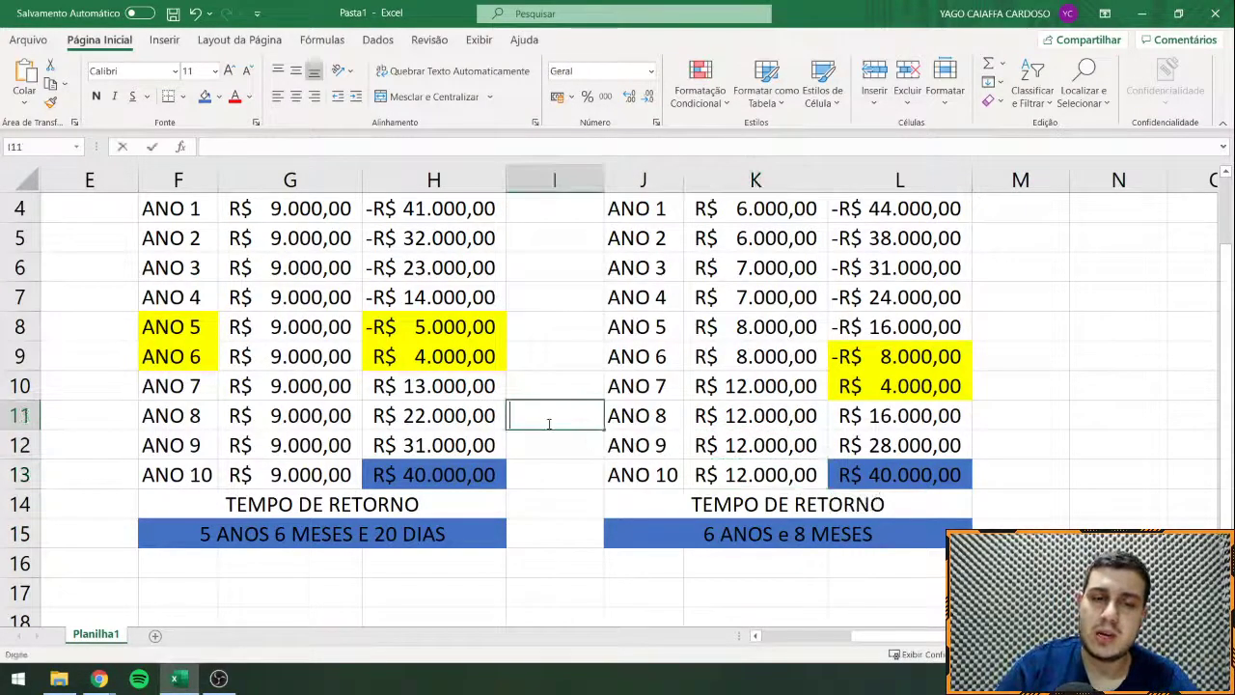
scroll(318, 274, up, 1)
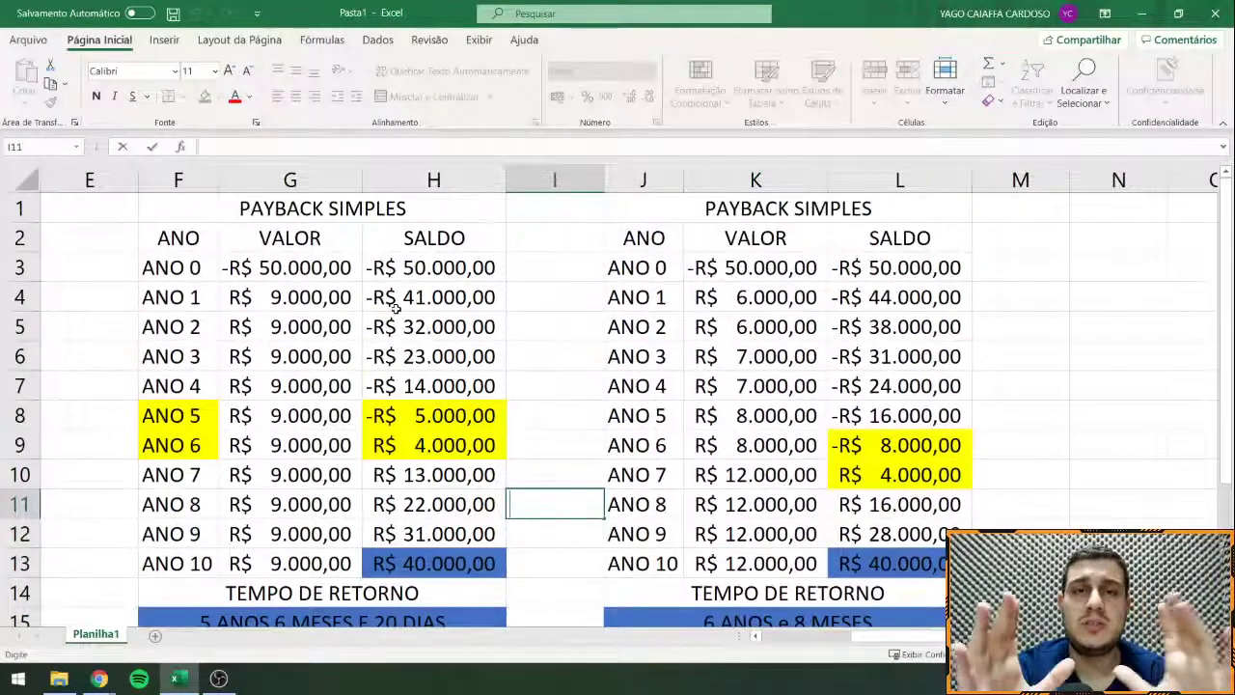
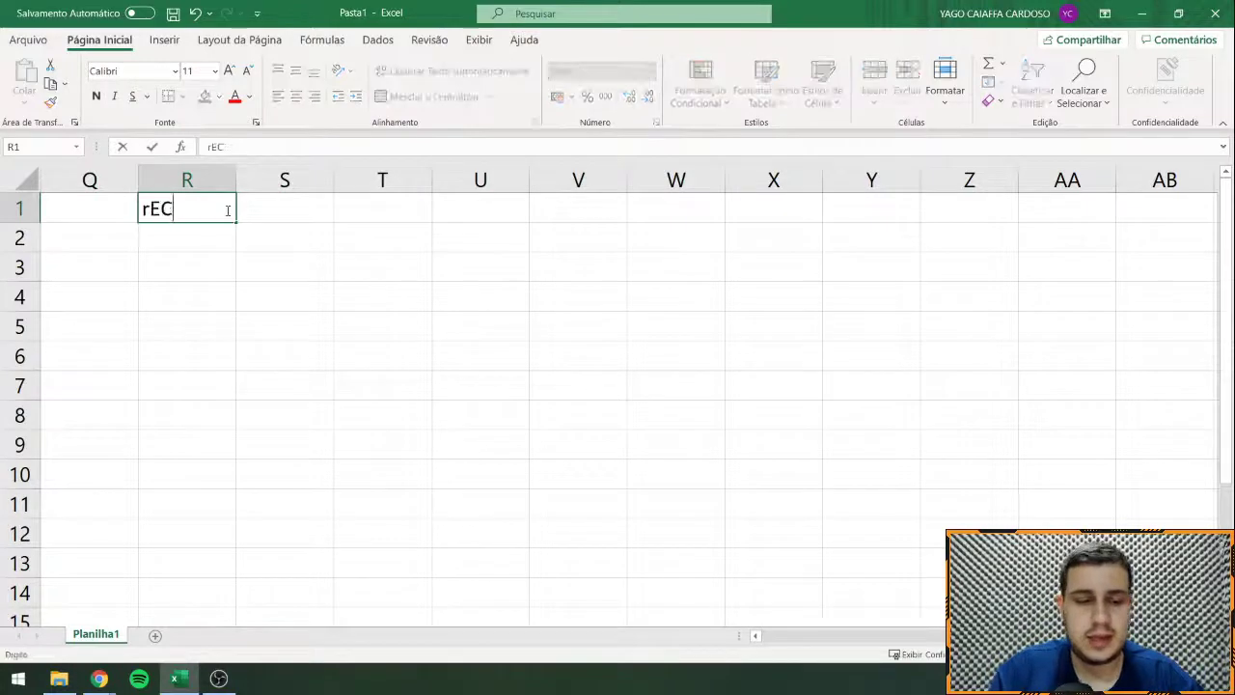
Step: In the empty area beyond the tables, enter the label "Receber" in R1 and the amount 1000 in S1
key(Tab)
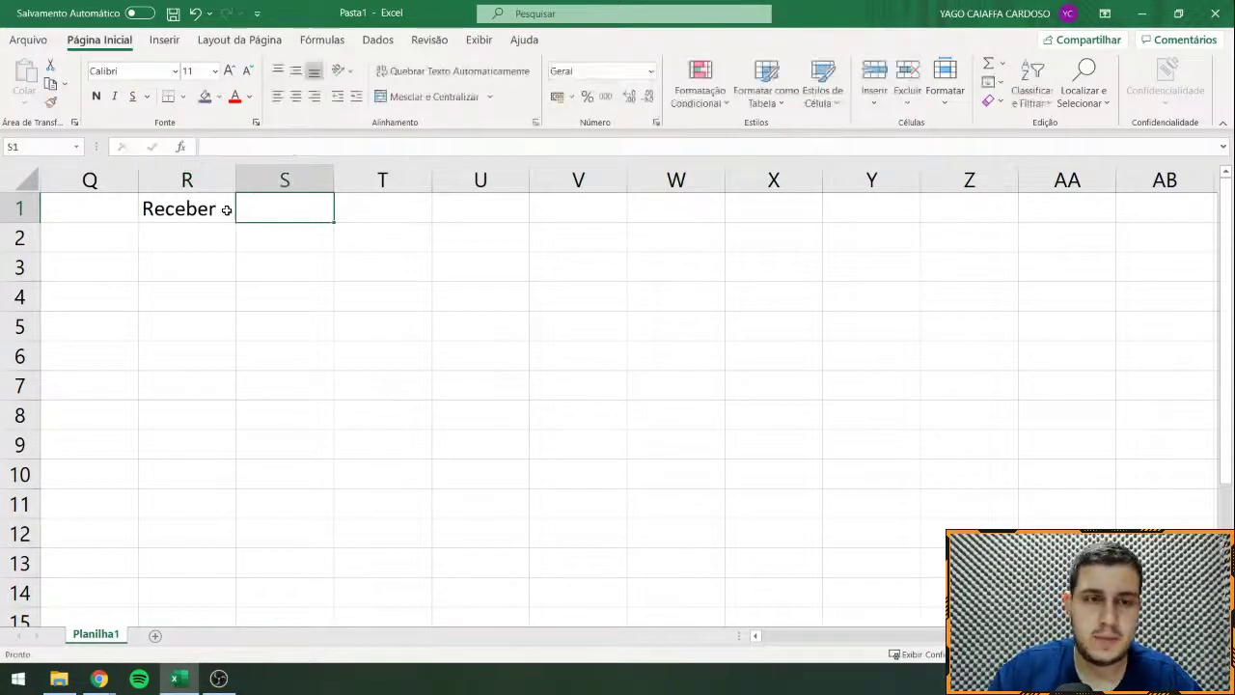
text(10000)
key(Return)
click(251, 218)
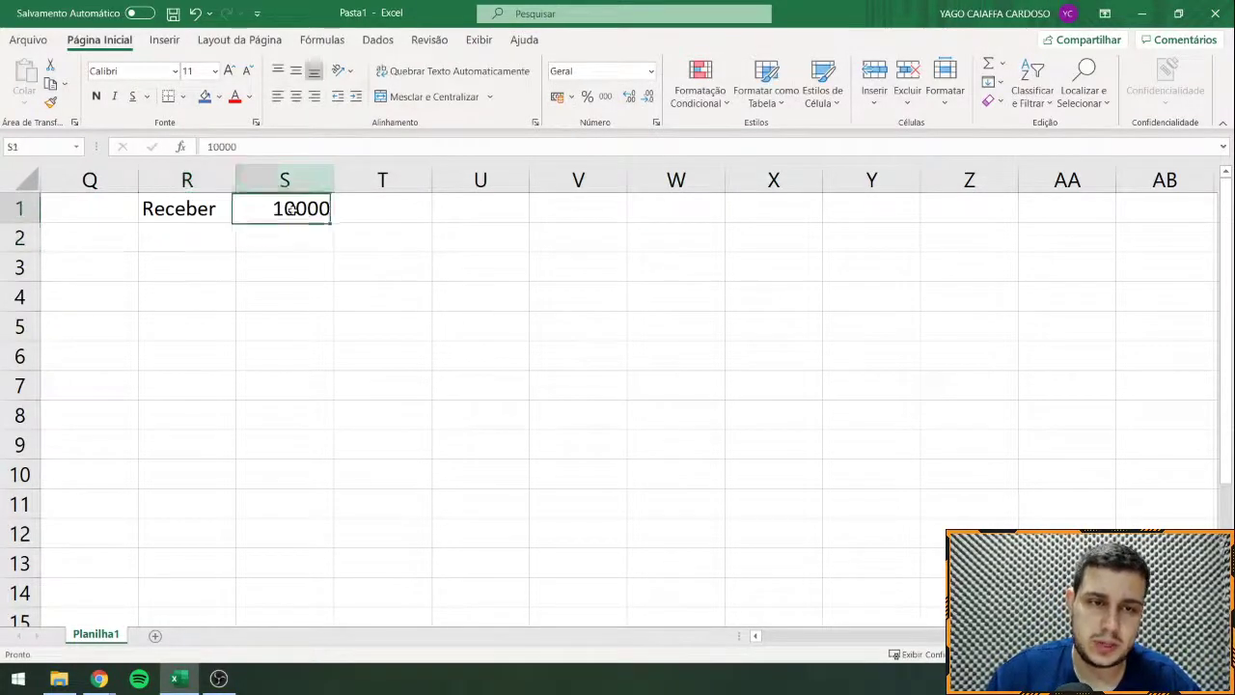
key(F2)
key(BackSpace)
key(Return)
click(245, 214)
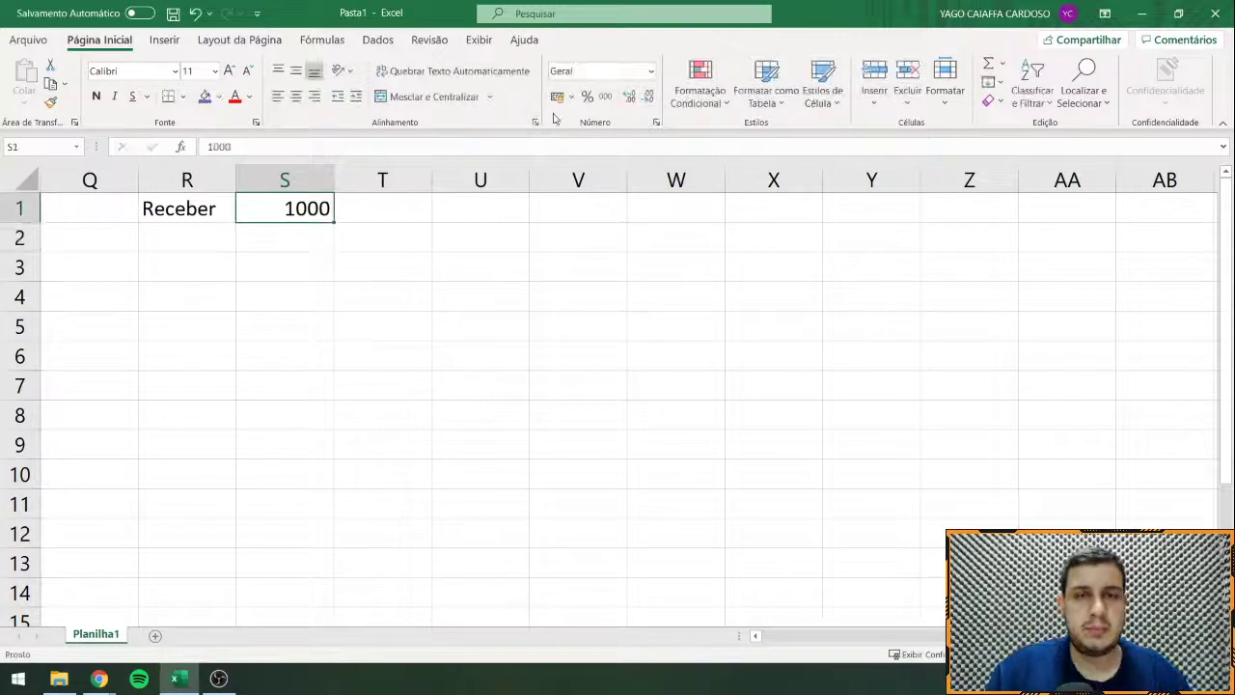
Step: Apply the R$ accounting format to the amount in S1 and enter "Hoje" beside it in T1
click(557, 96)
click(164, 242)
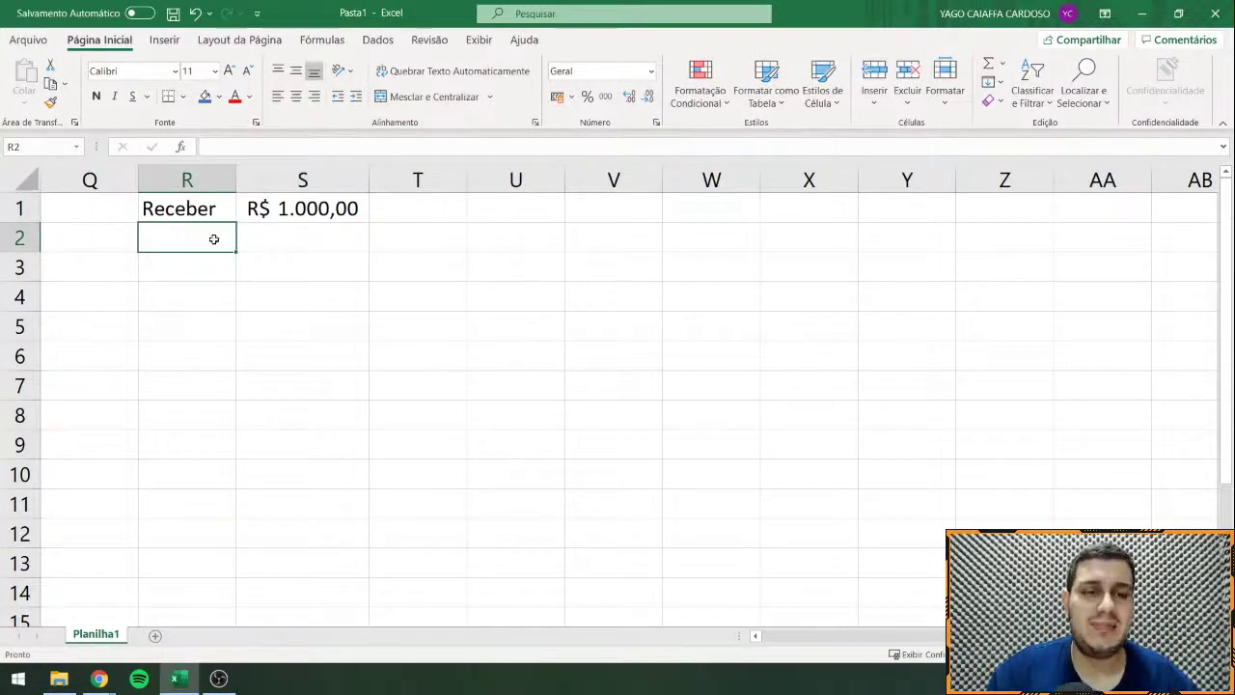
click(391, 214)
text(Hoje)
key(Return)
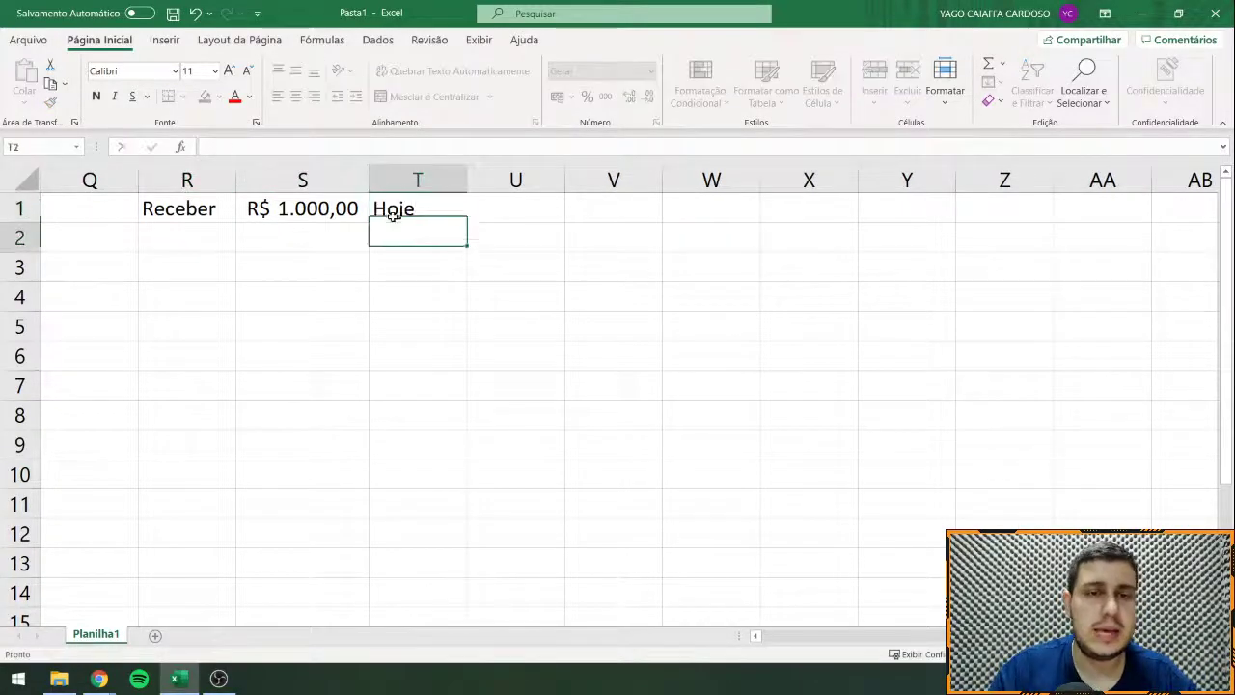
Step: Start a second row with the label "Receber" in R2 and the amount 1200 in S2
key(Left)
key(Left)
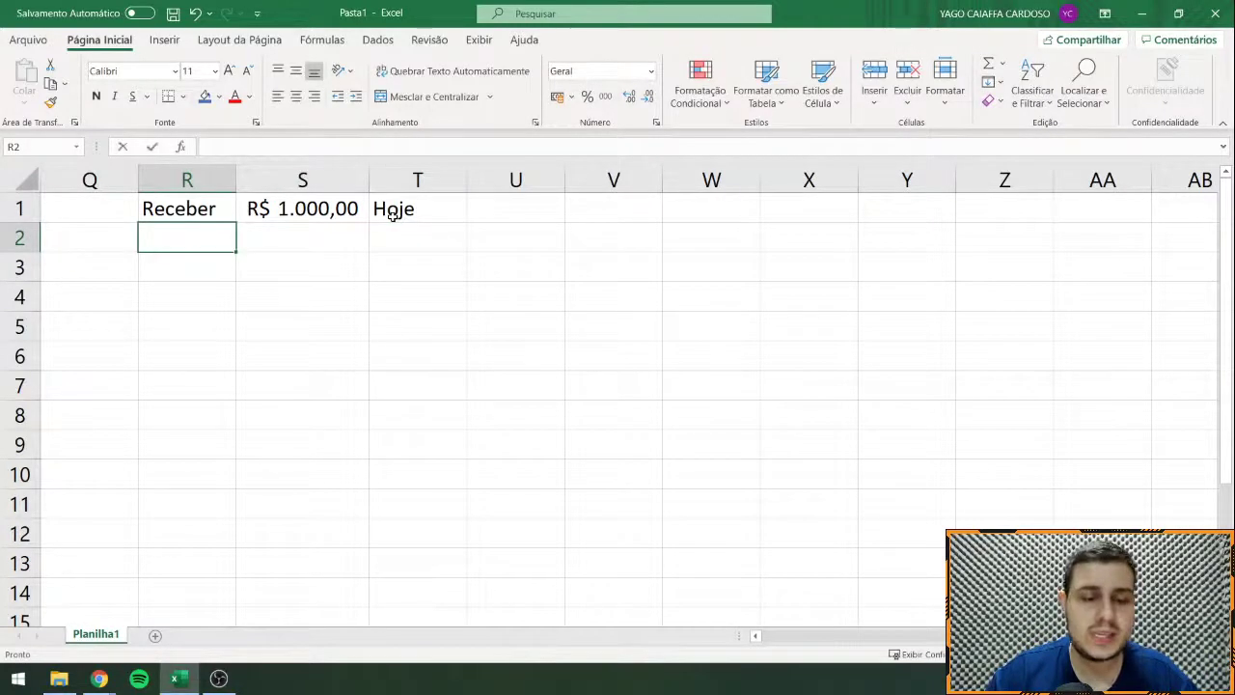
text(Receber)
key(Tab)
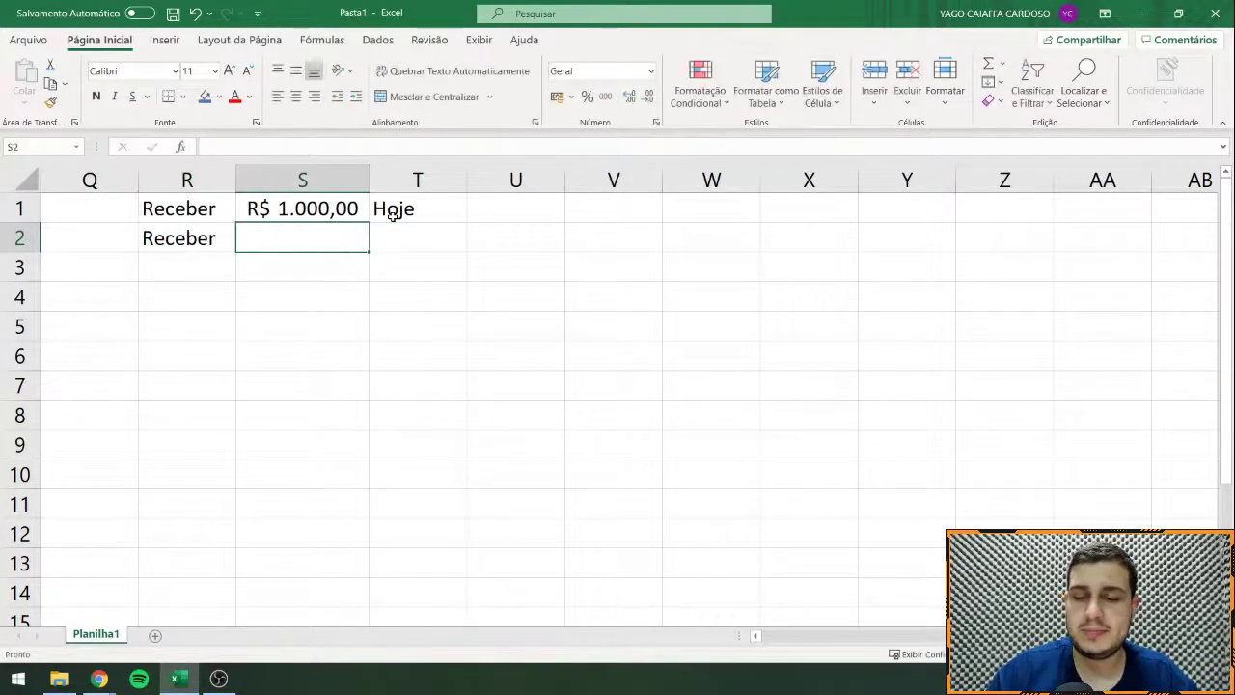
text(1200)
key(Tab)
text(Am)
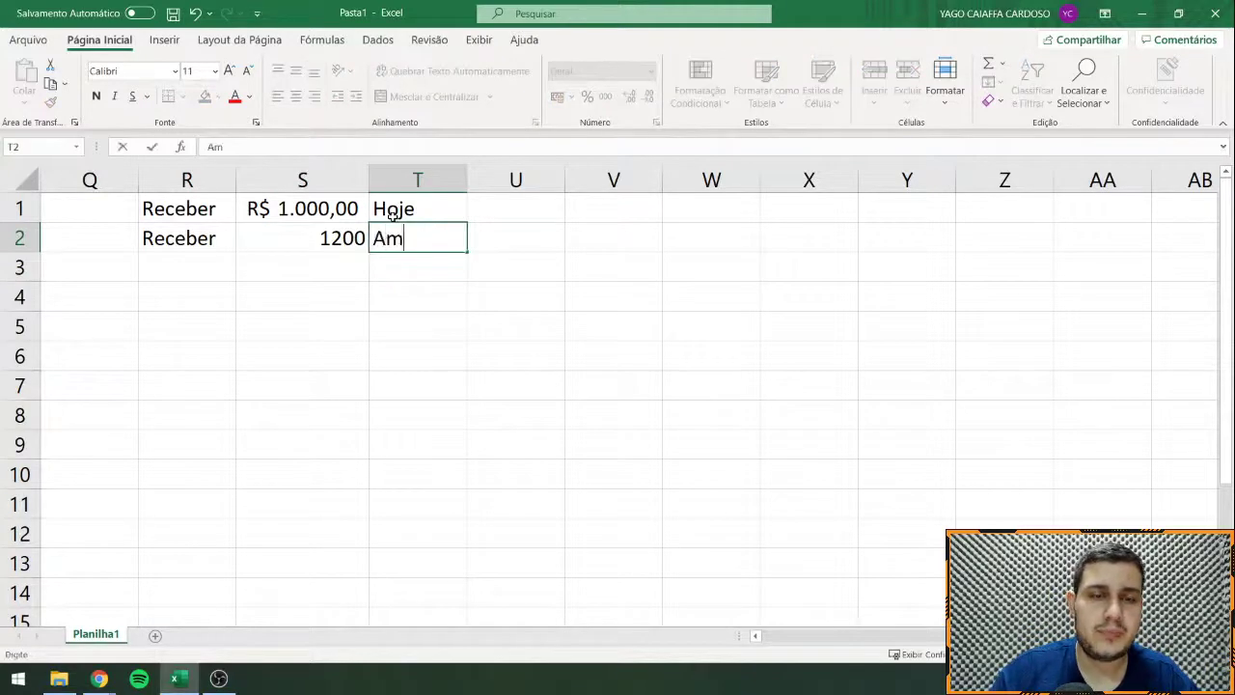
key(BackSpace)
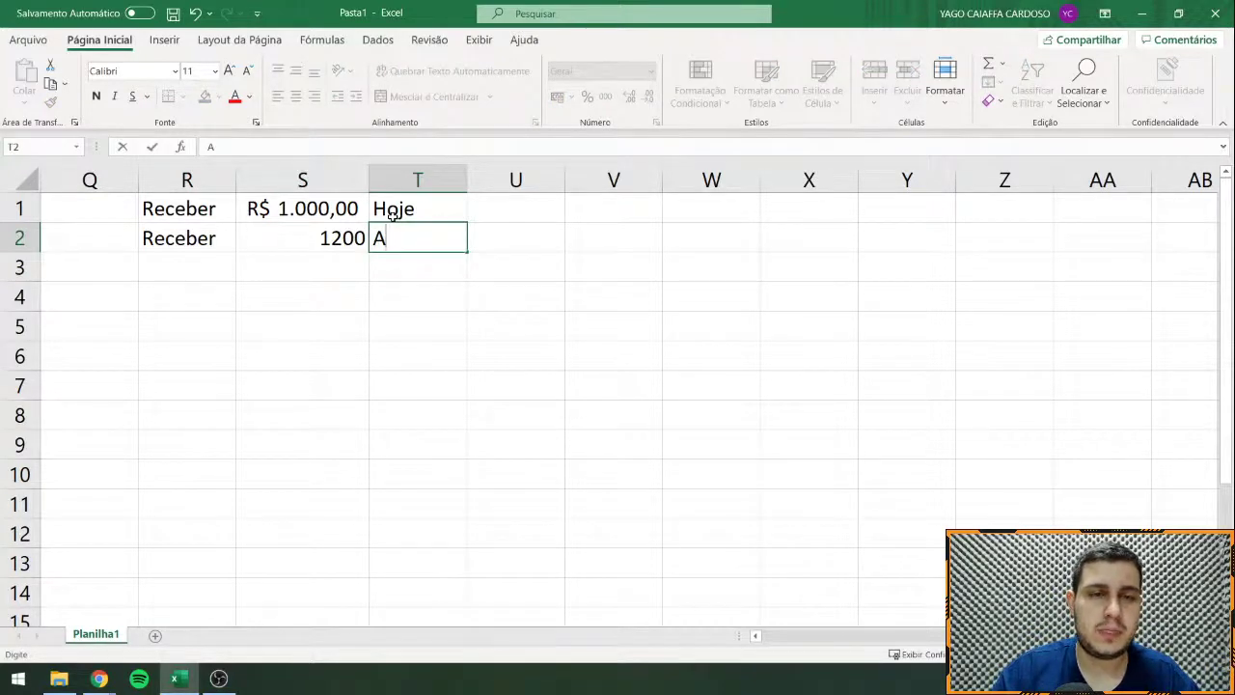
key(BackSpace)
text(A)
key(BackSpace)
Step: Change the amount in S2 to 1100 and enter "Daqui 1 ano" beside it in T2
key(Left)
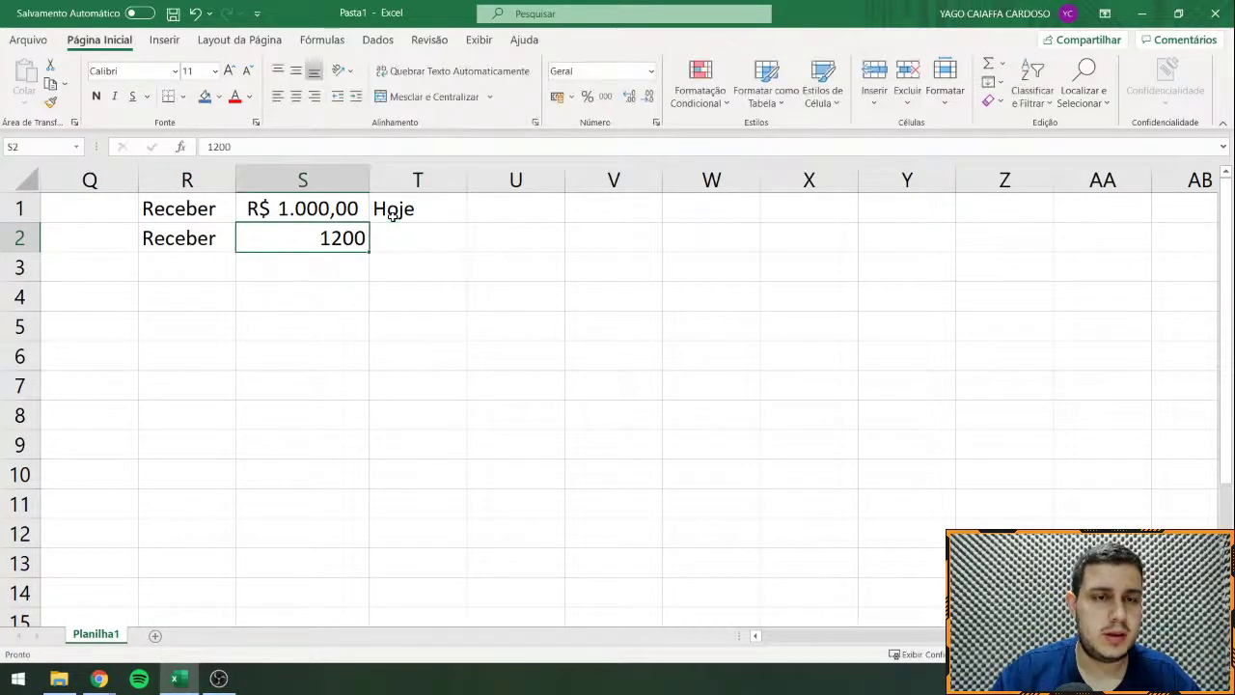
text(1100)
key(Tab)
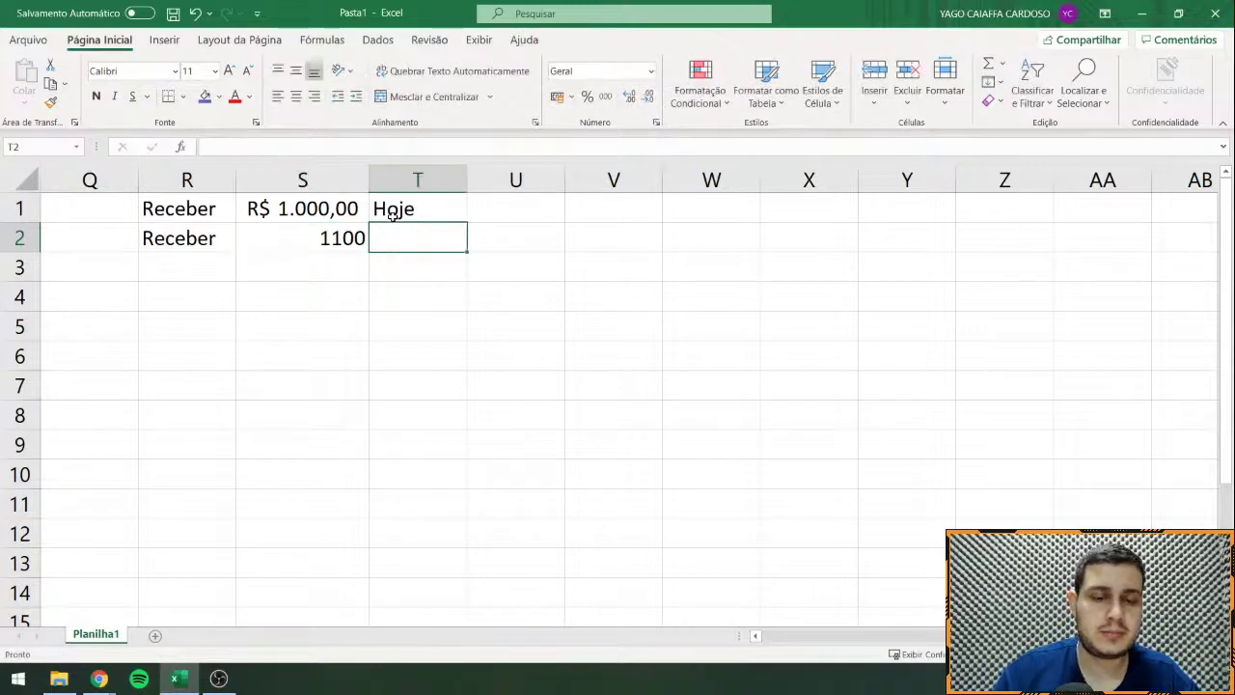
text(AD)
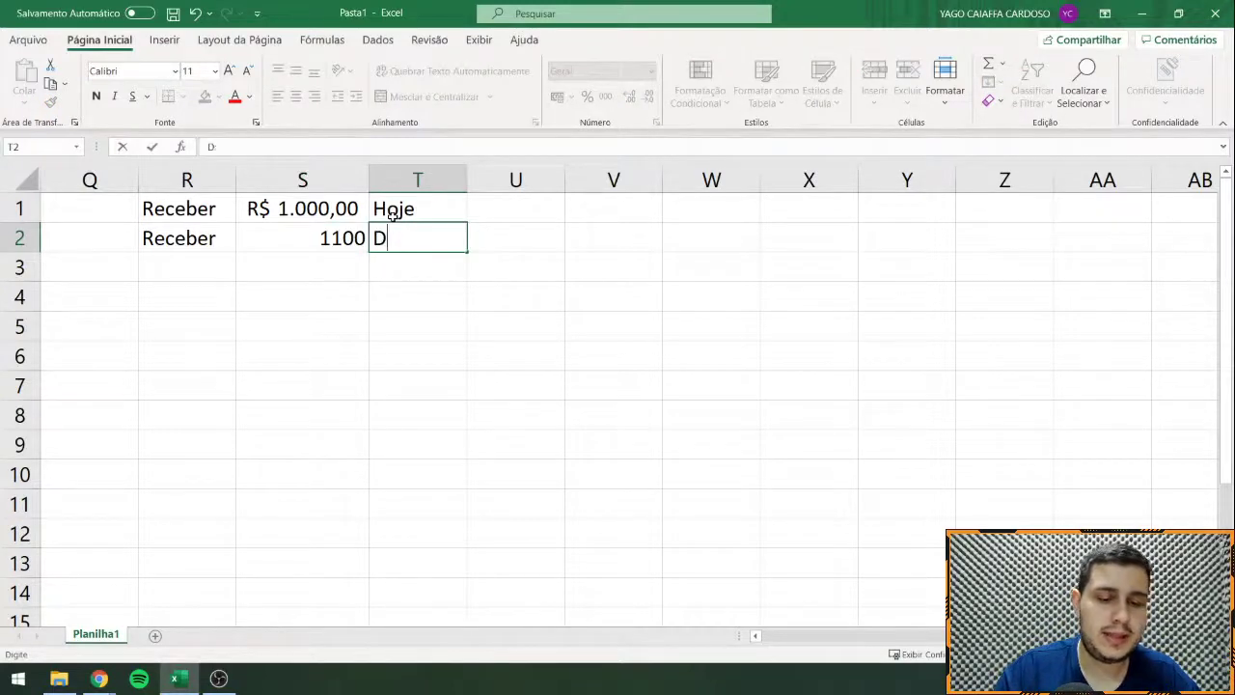
text(aqui 1)
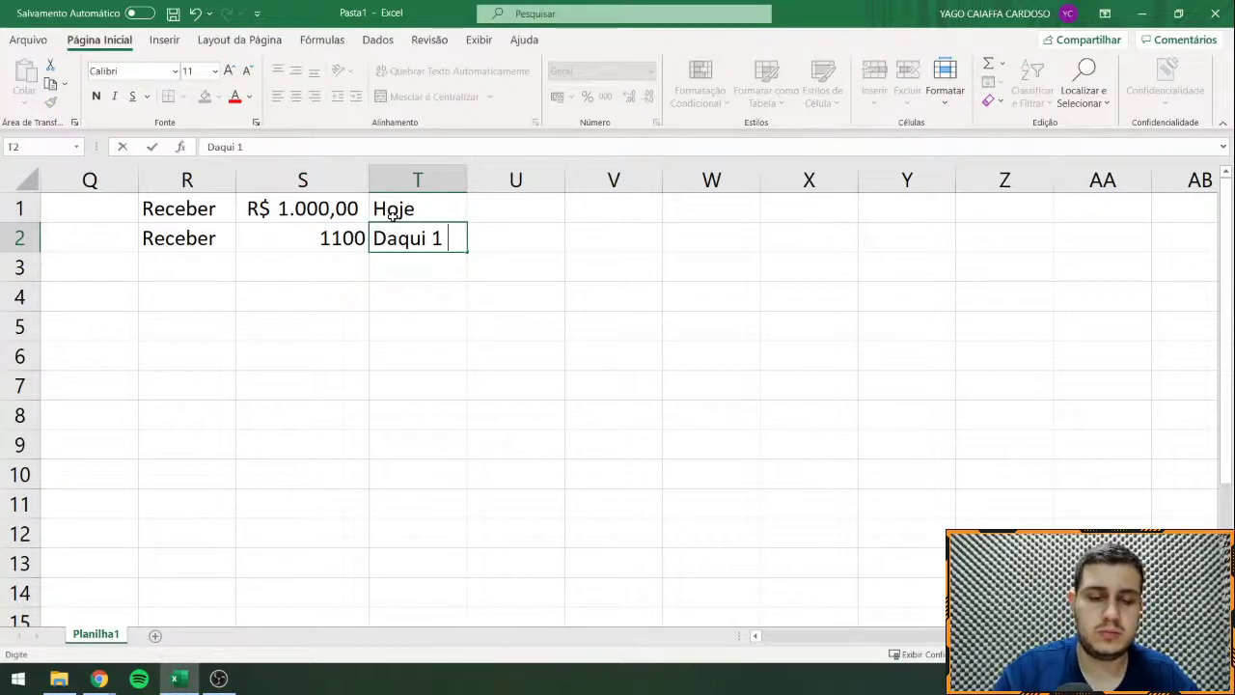
text( ano)
key(Return)
Step: Apply the R$ accounting format to the second amount in S2
click(515, 180)
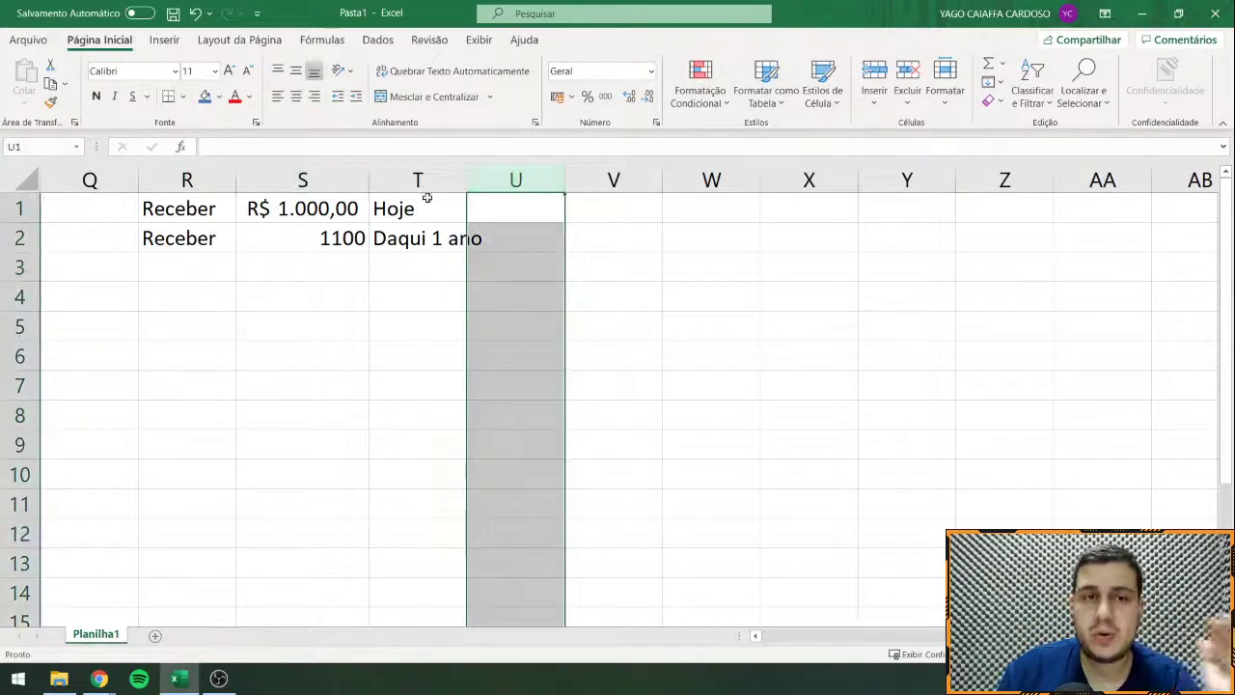
double_click(337, 238)
click(516, 267)
click(338, 238)
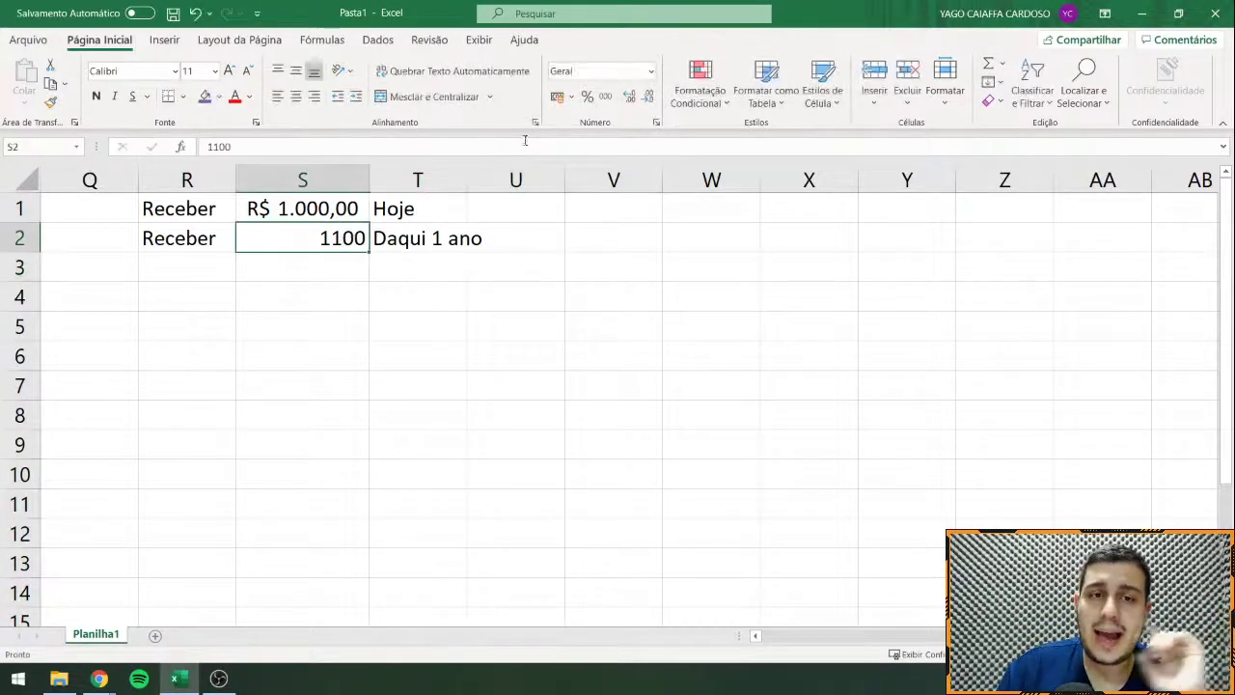
click(570, 96)
click(603, 116)
click(306, 346)
Step: Add a rate row with the label "Taxa" in R3 and 10% in S3
click(176, 280)
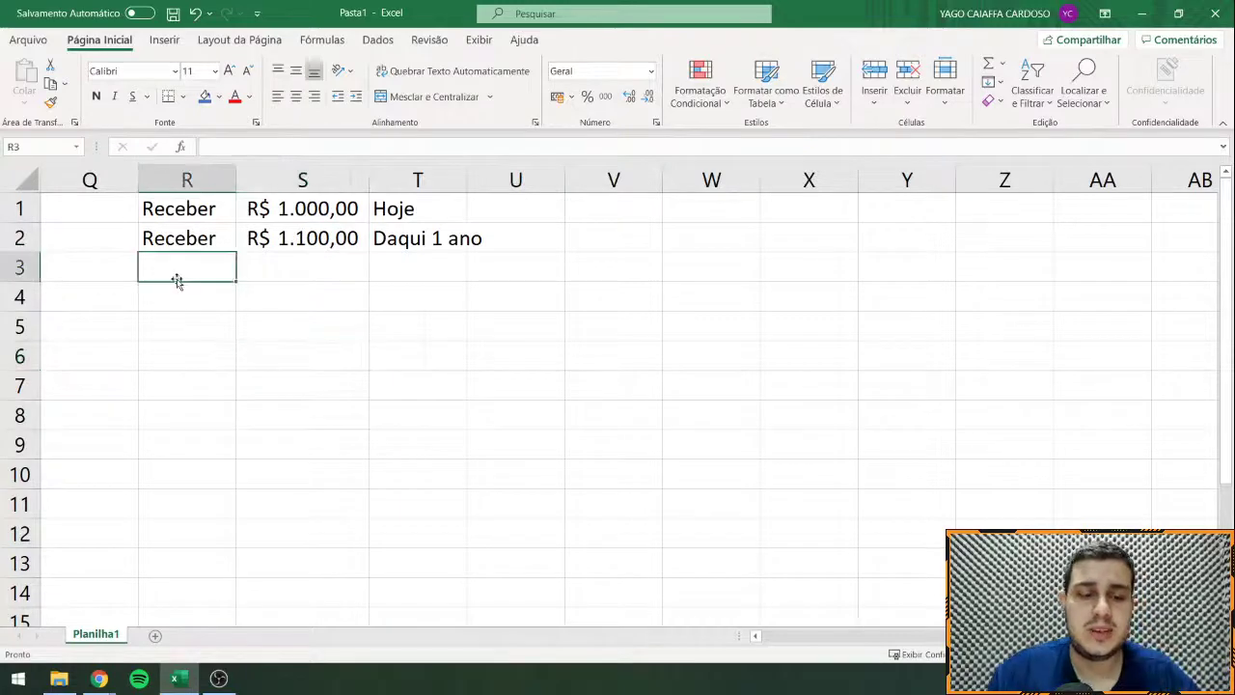
text(Taxa)
key(Tab)
text(10)
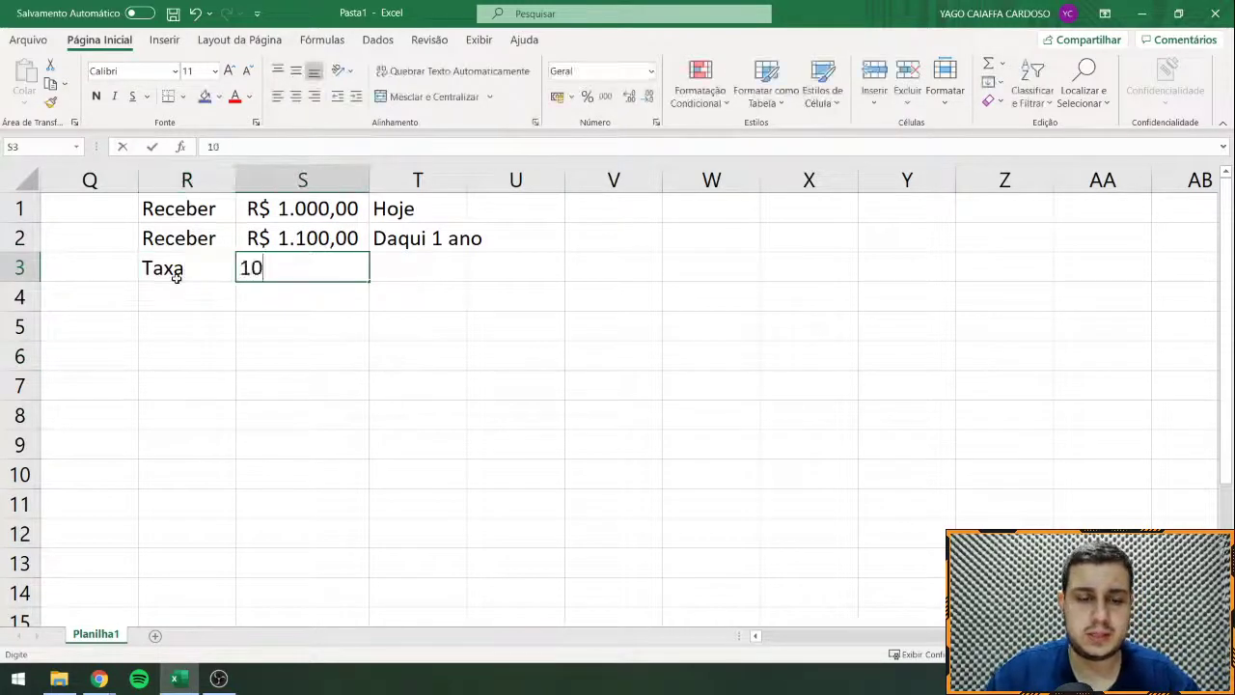
text(%)
click(176, 287)
Step: Add the label "Juros" in R6 and calculate today's amount with interest in S6 as =S1*(1+S3)^1
click(171, 332)
click(187, 353)
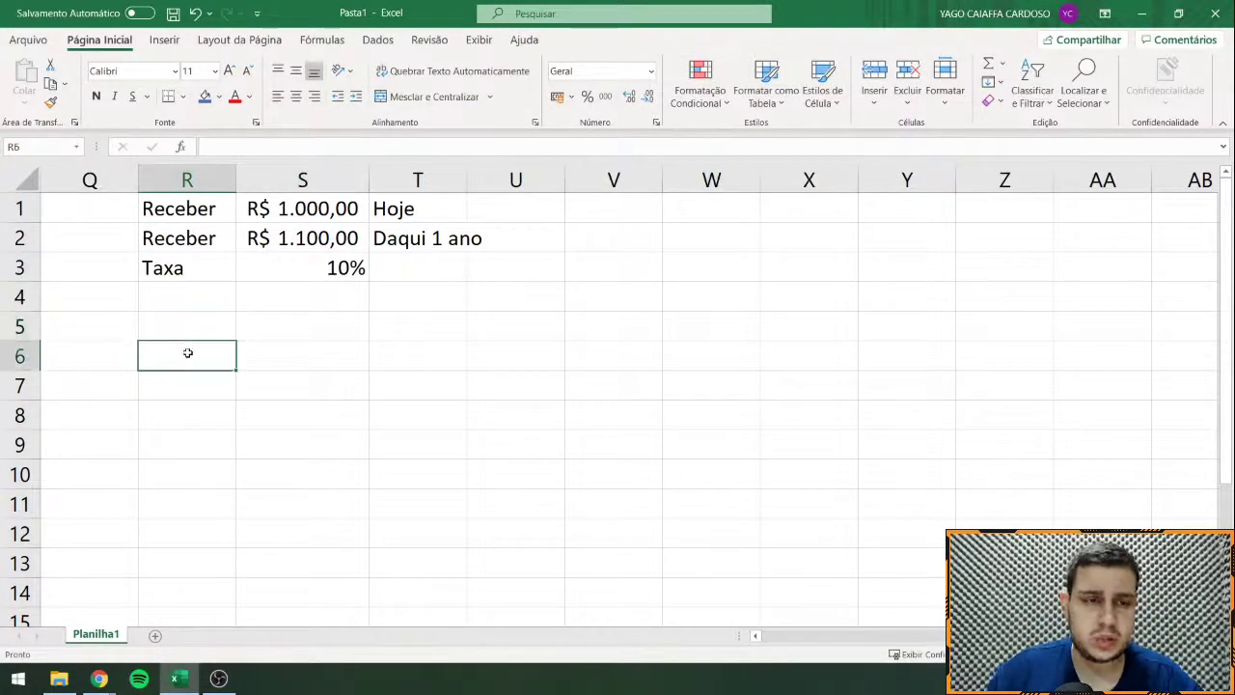
text(Juros)
key(Tab)
text(=)
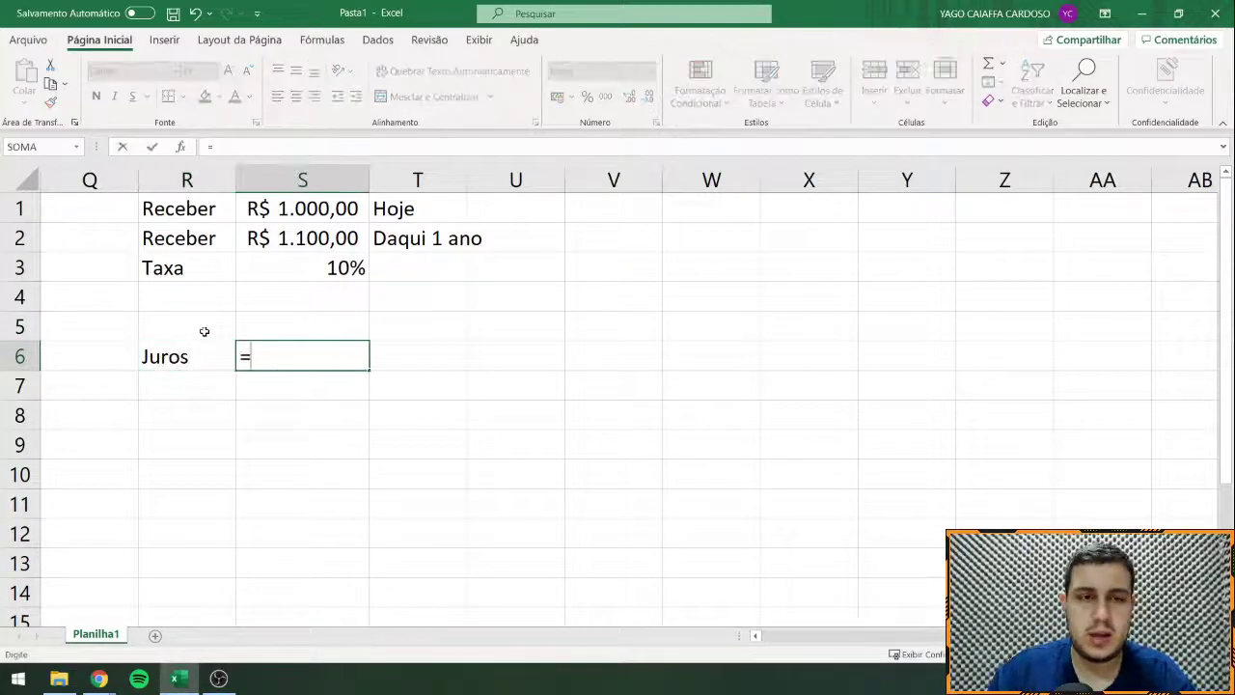
click(282, 208)
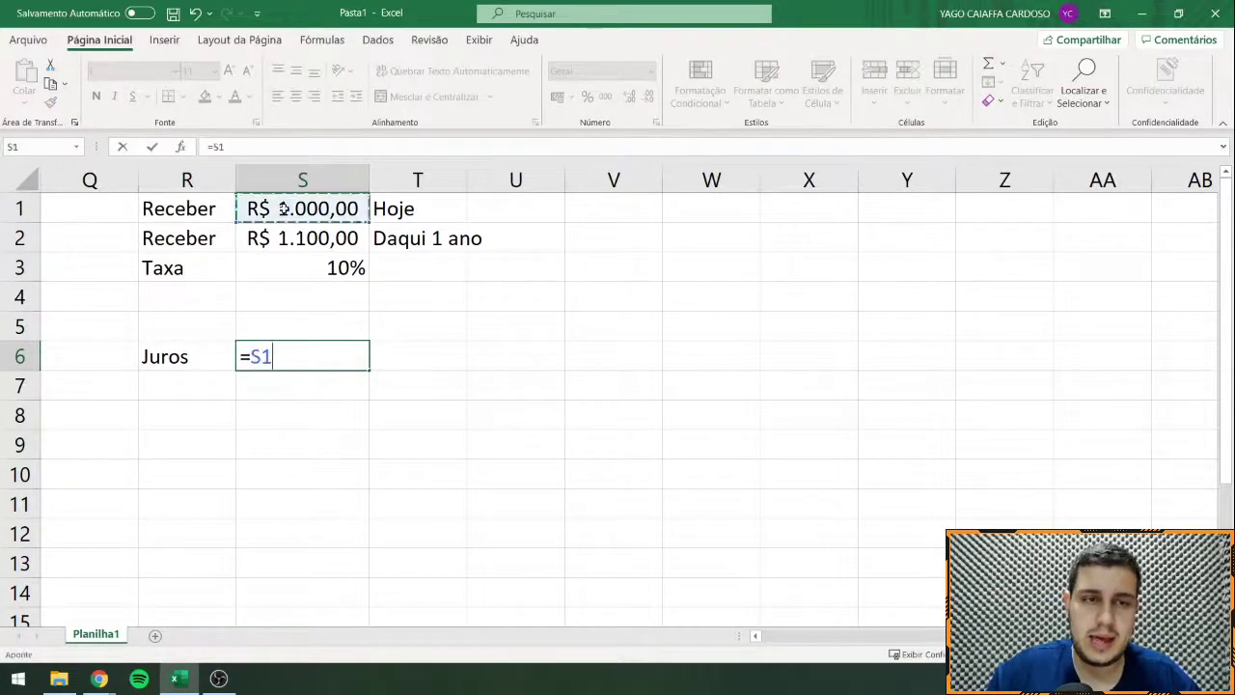
text(*(1+)
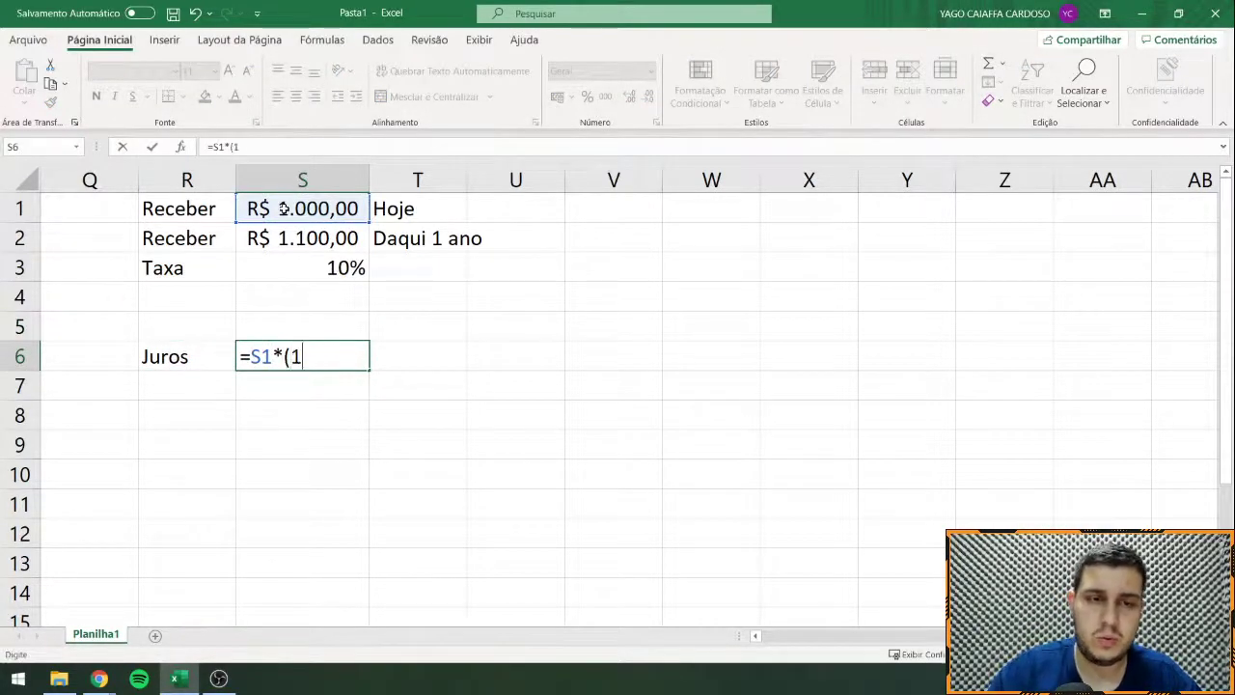
click(340, 267)
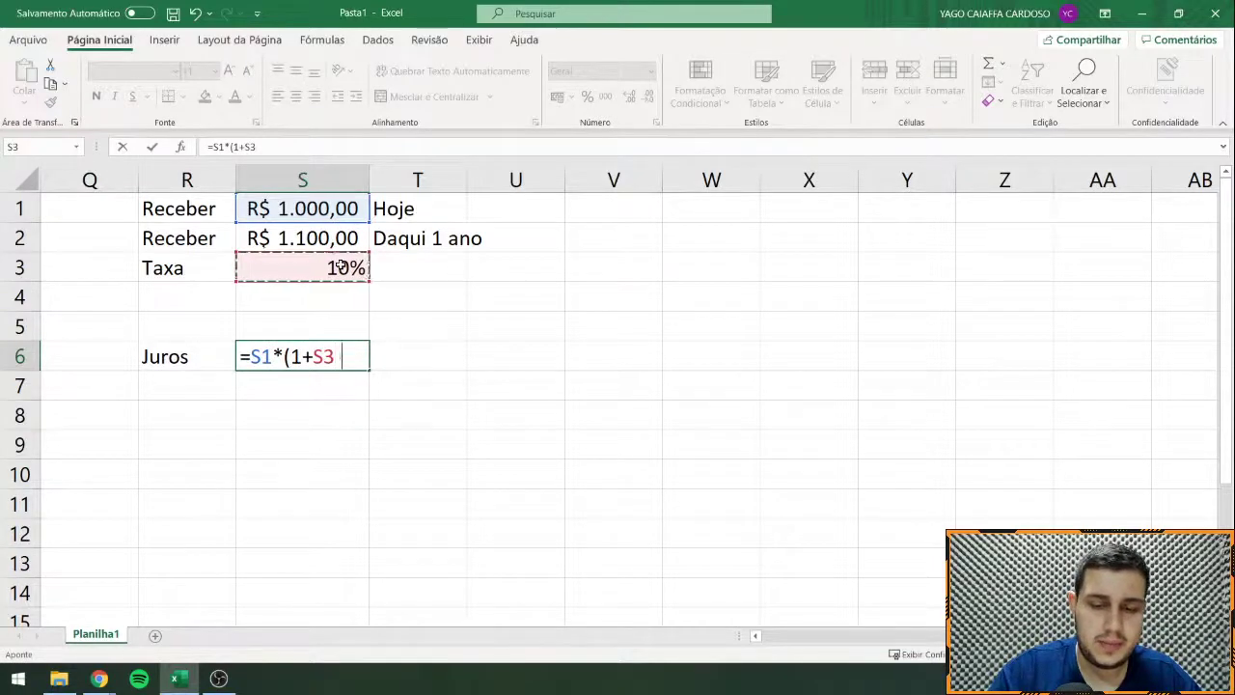
text()^1)
key(Return)
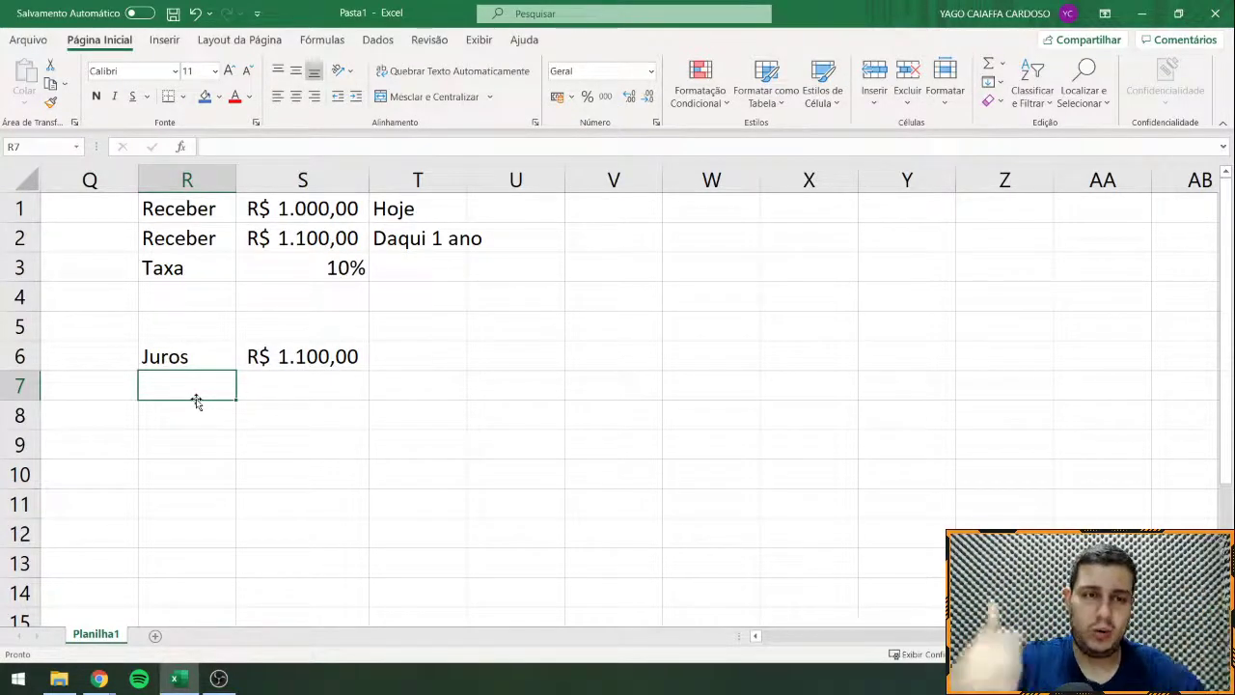
Step: Add the label "VPL" in R7 and begin discounting the one-year amount in S7 with =(S2/(1+S3)^1
text(VPL)
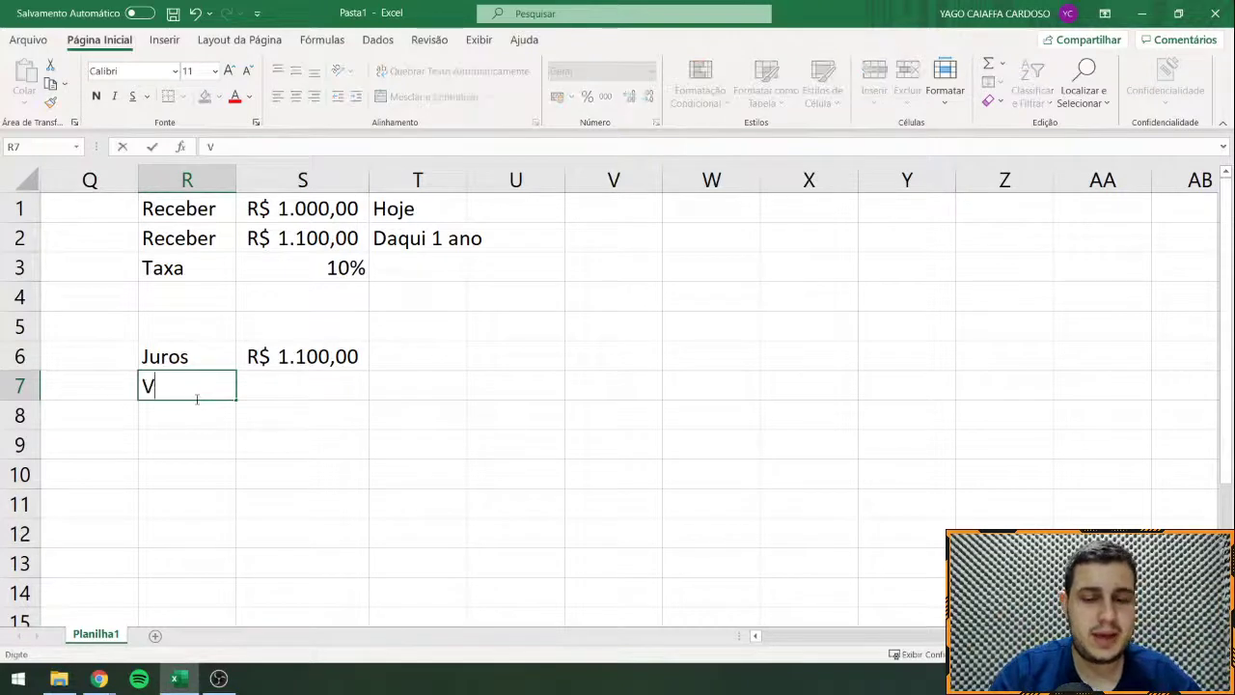
key(Tab)
text(=)
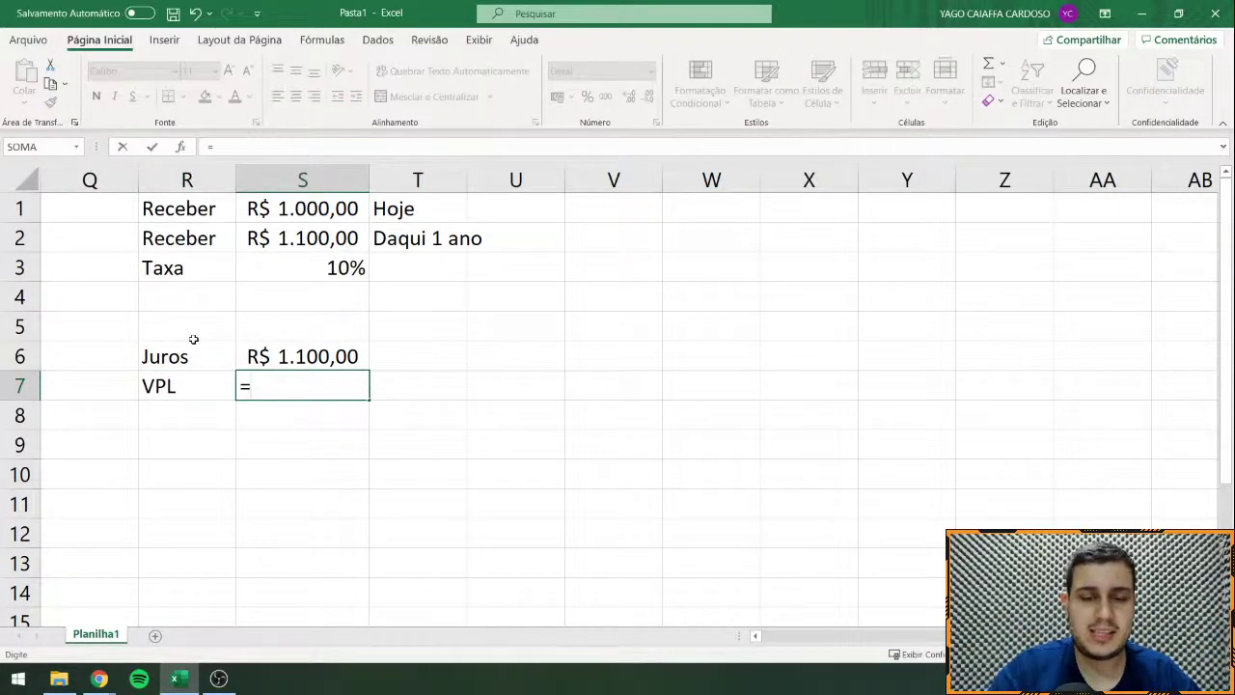
text(()
click(299, 238)
text(/)
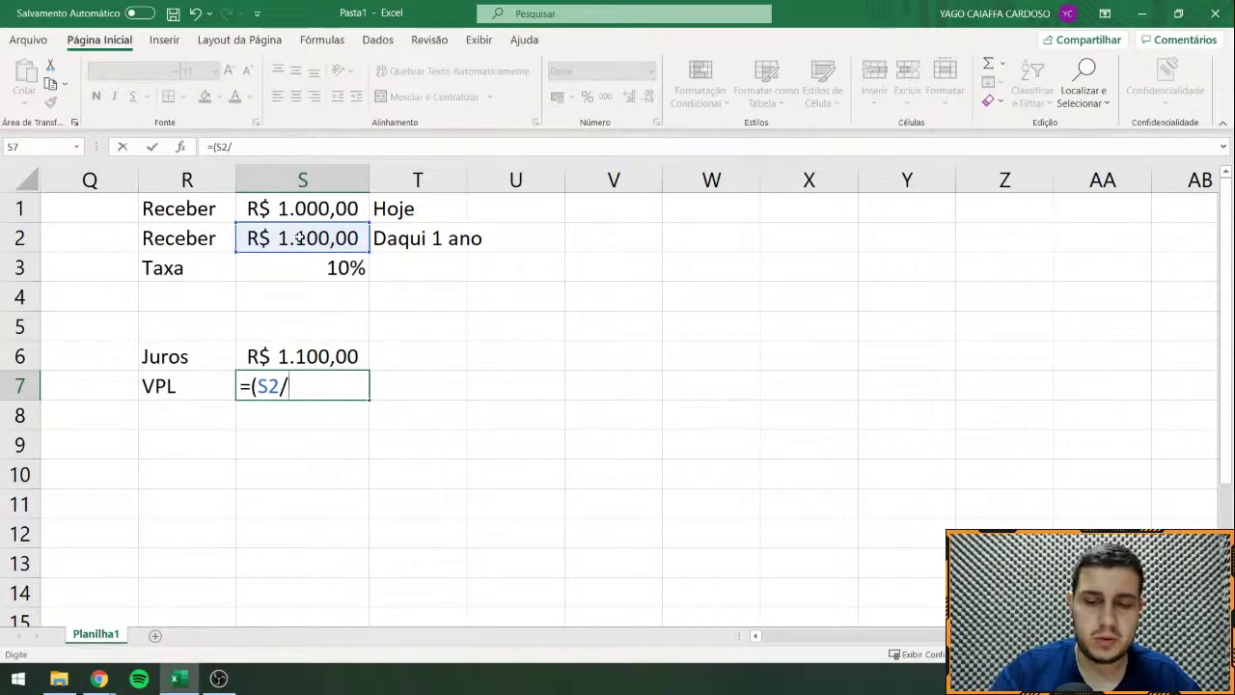
text((1+)
click(310, 261)
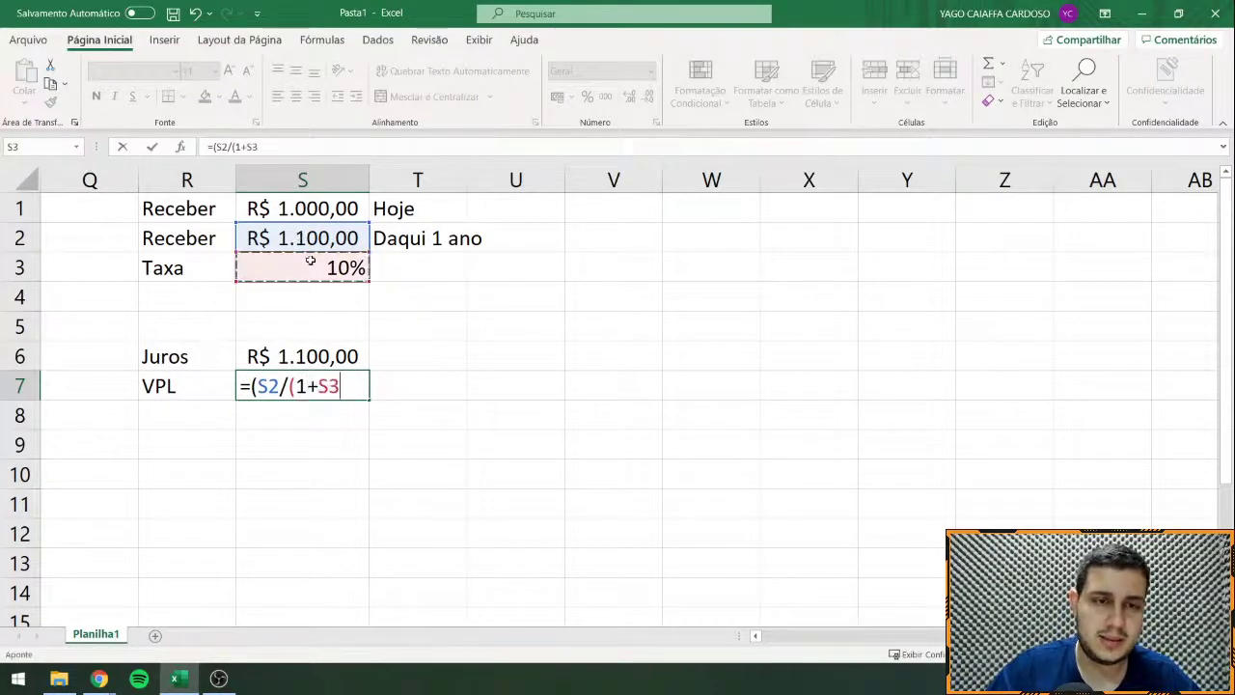
text()^1)
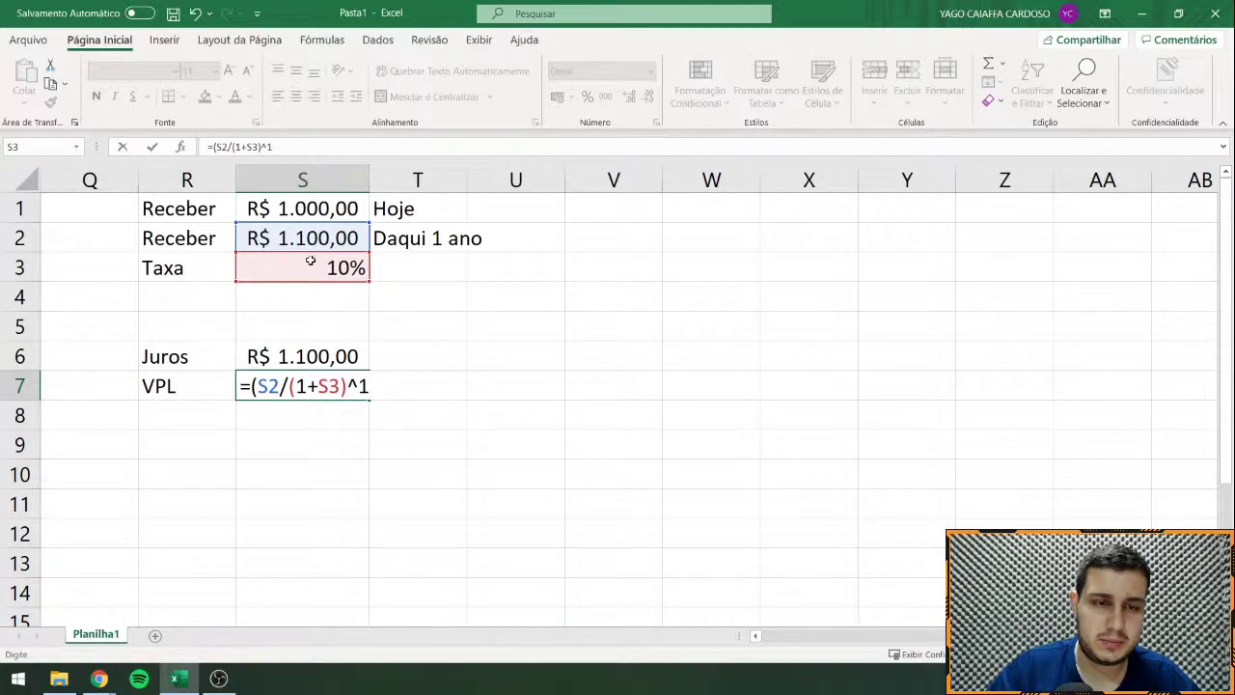
Step: Enclose the divisor (1+S3)^1 in its own parentheses and complete the VPL formula in S7
click(280, 386)
text(()
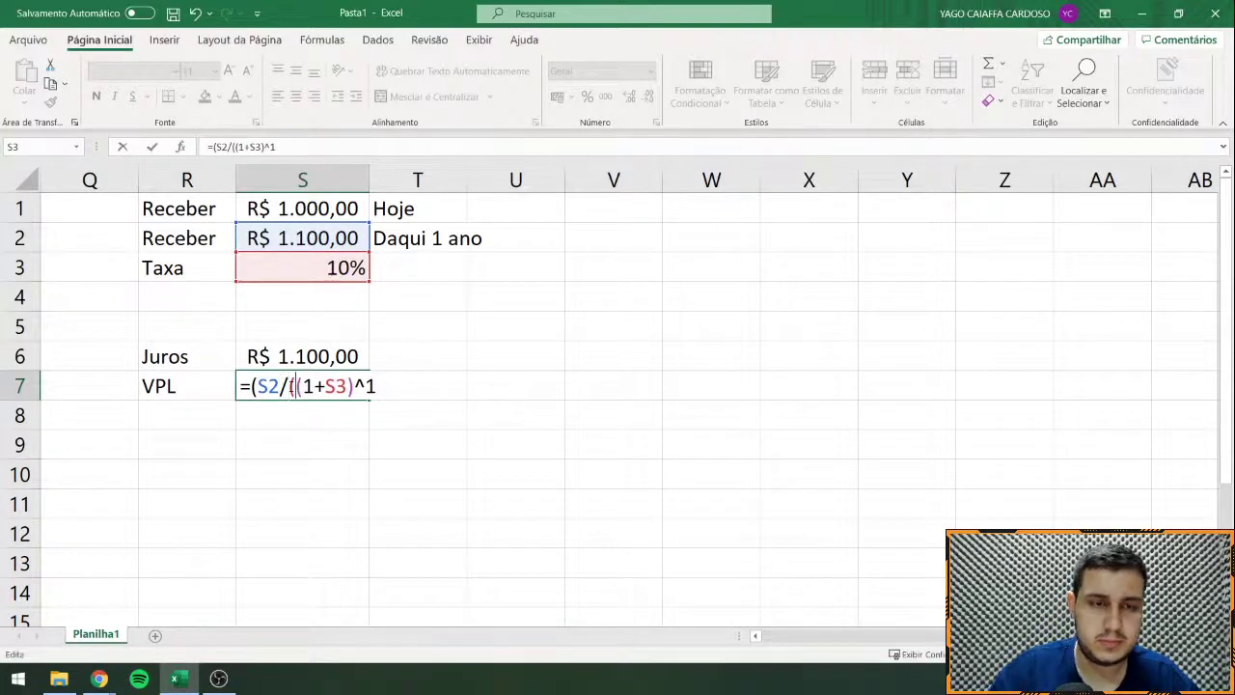
click(386, 382)
text())
key(Return)
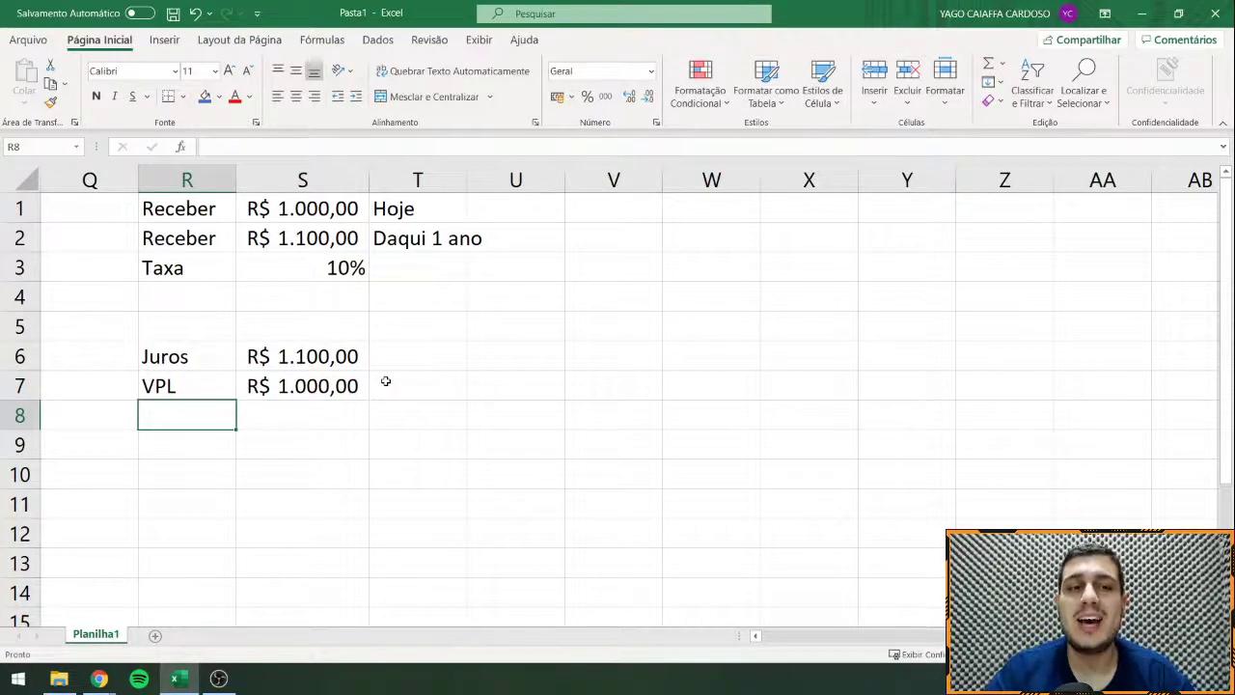
Step: Compare the amount received today with the Juros and VPL rows, highlighting each row's label and value
click(197, 205)
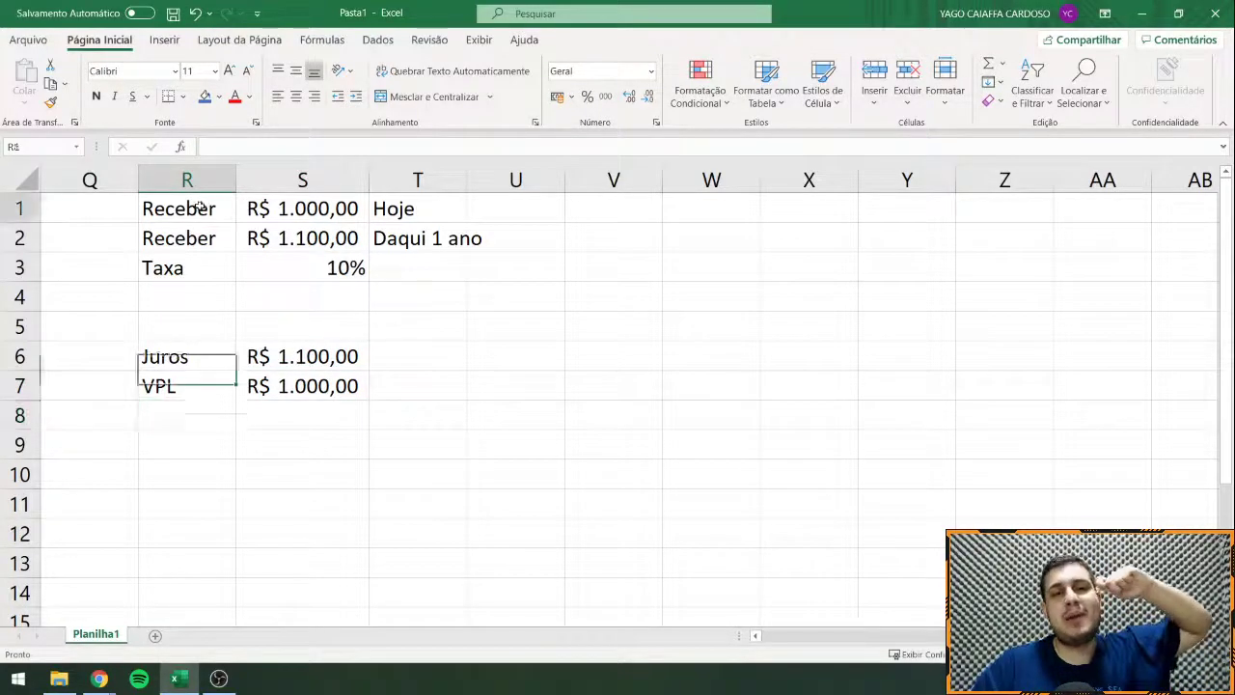
drag(198, 205, 353, 206)
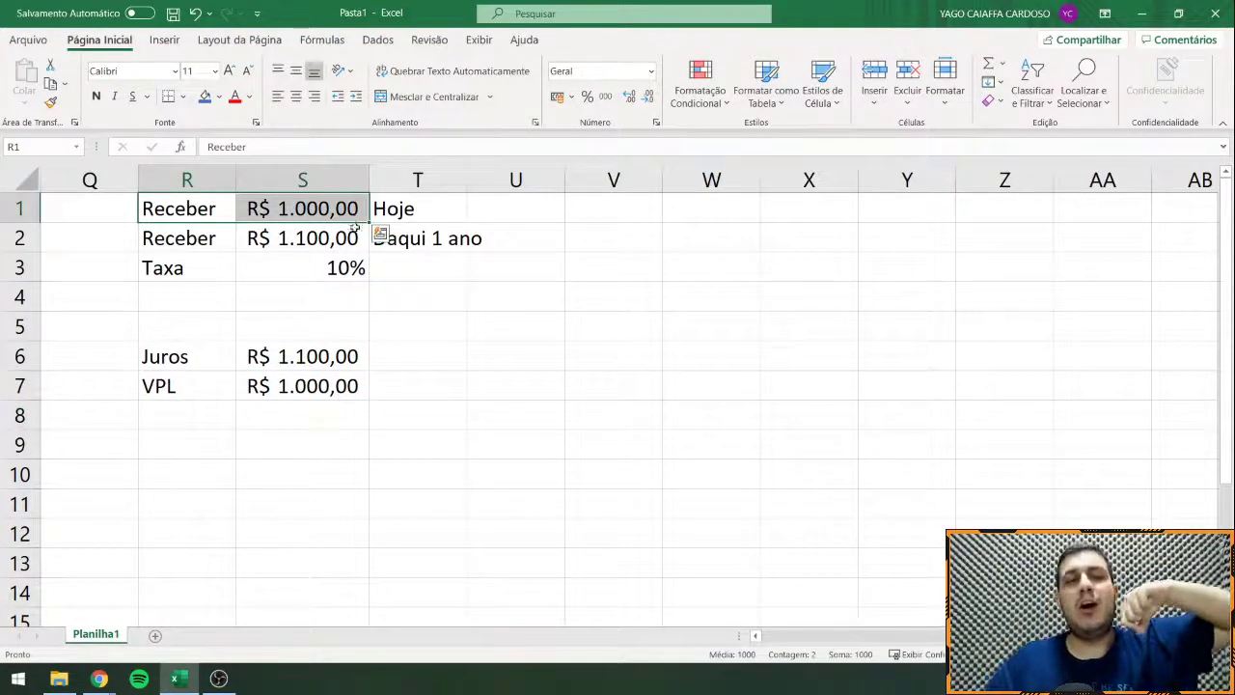
click(300, 291)
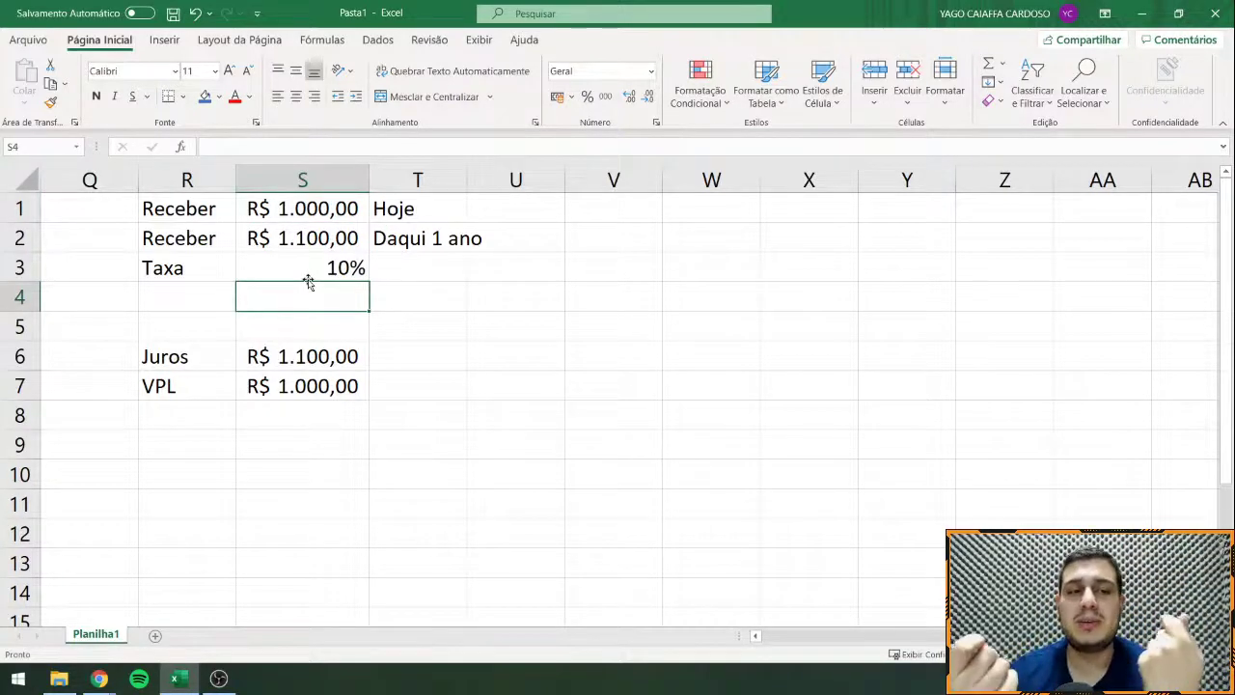
drag(183, 209, 319, 208)
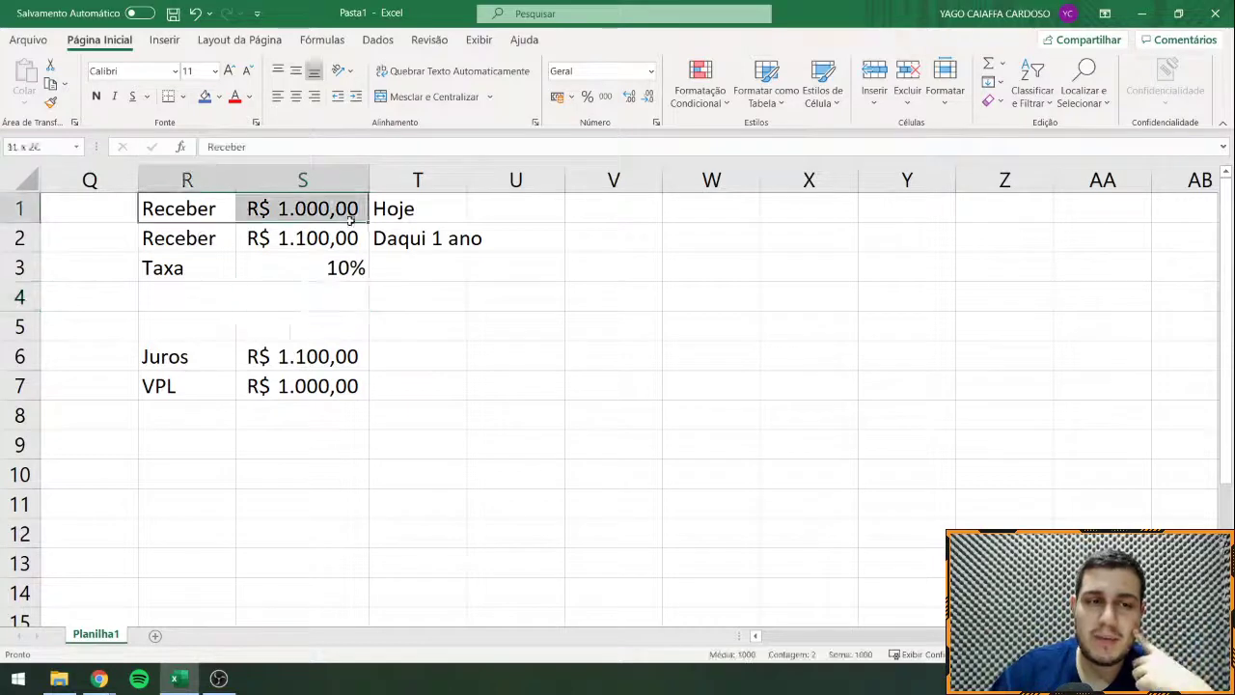
drag(164, 355, 318, 357)
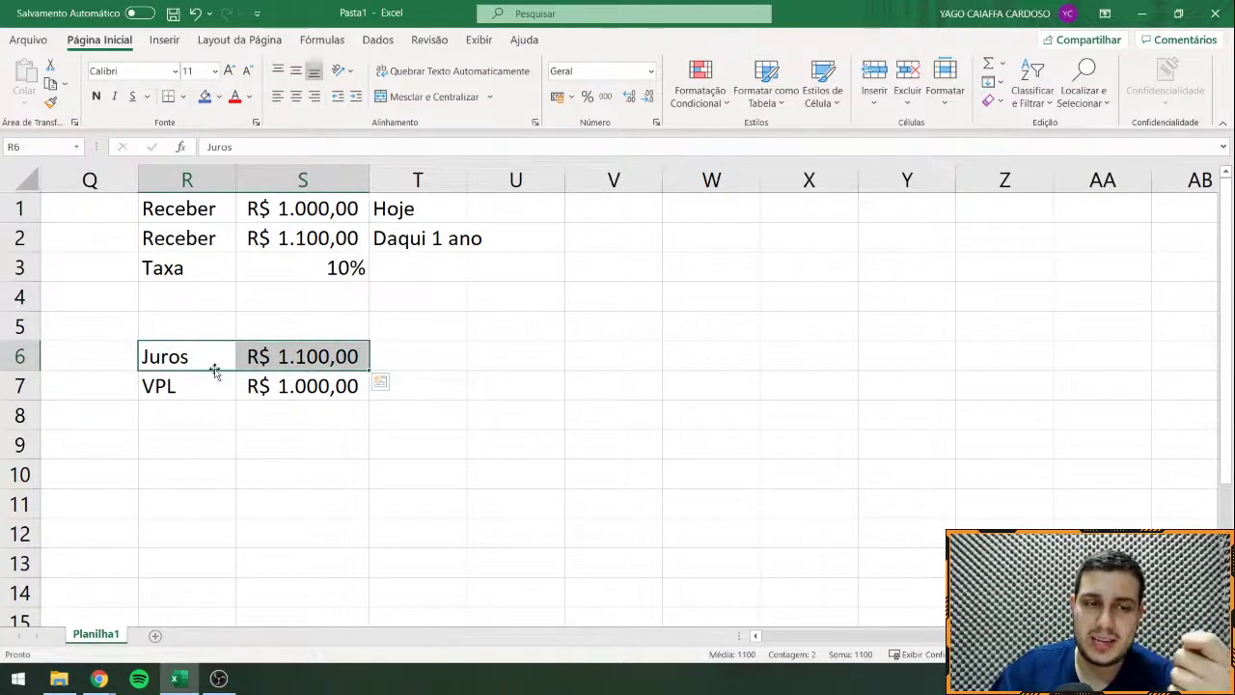
drag(188, 386, 274, 389)
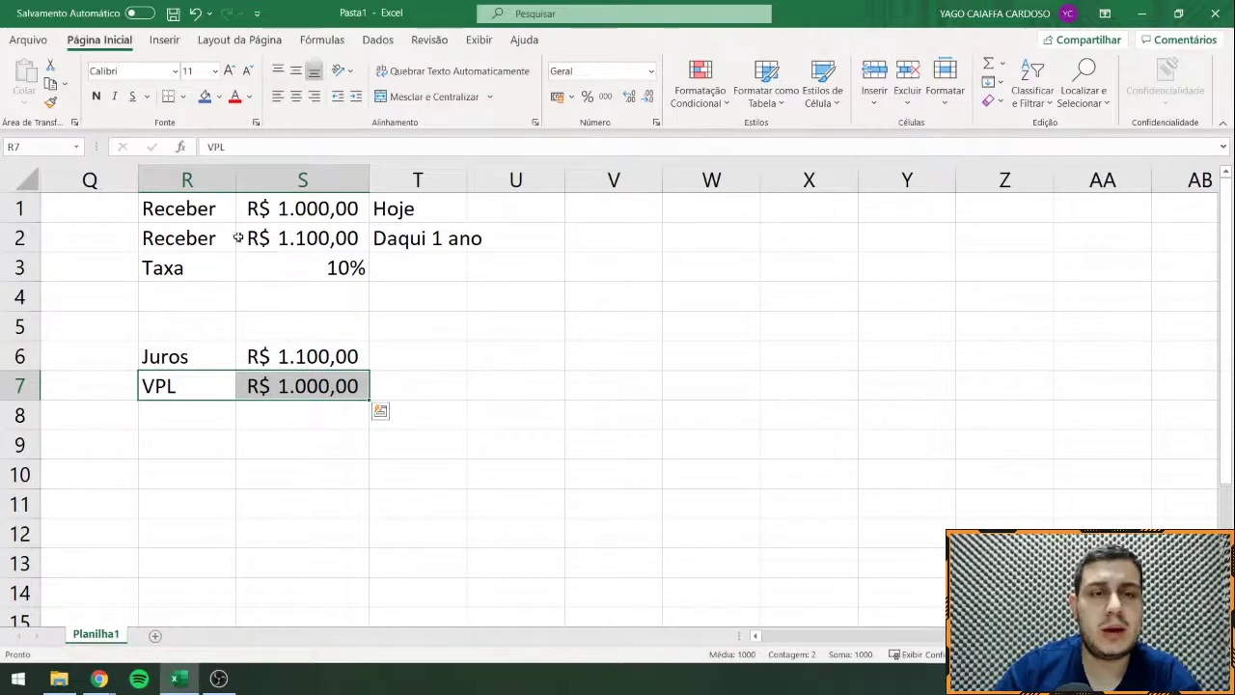
Step: Delete columns R through T containing the time value of money example
drag(199, 171, 437, 171)
right_click(372, 318)
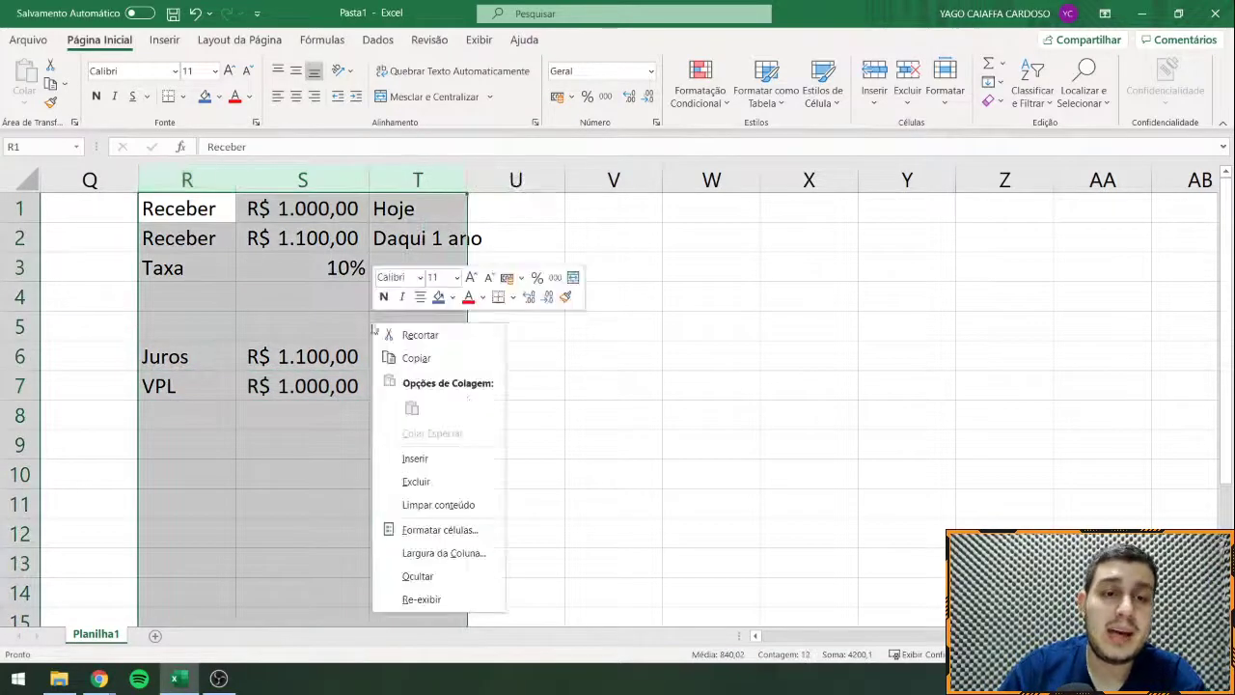
click(453, 480)
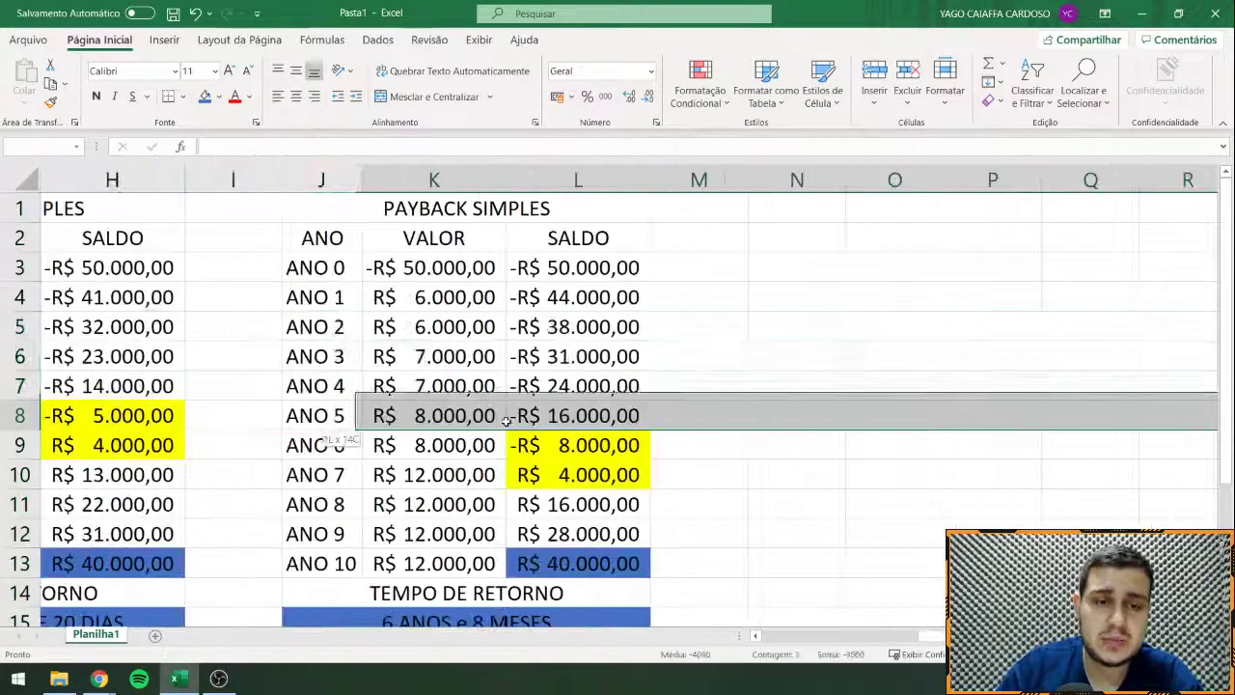
Step: Set the second project's cash flows for ANO 9 and ANO 10 (K12 and K13) to 20000 each
scroll(772, 319, down, 2)
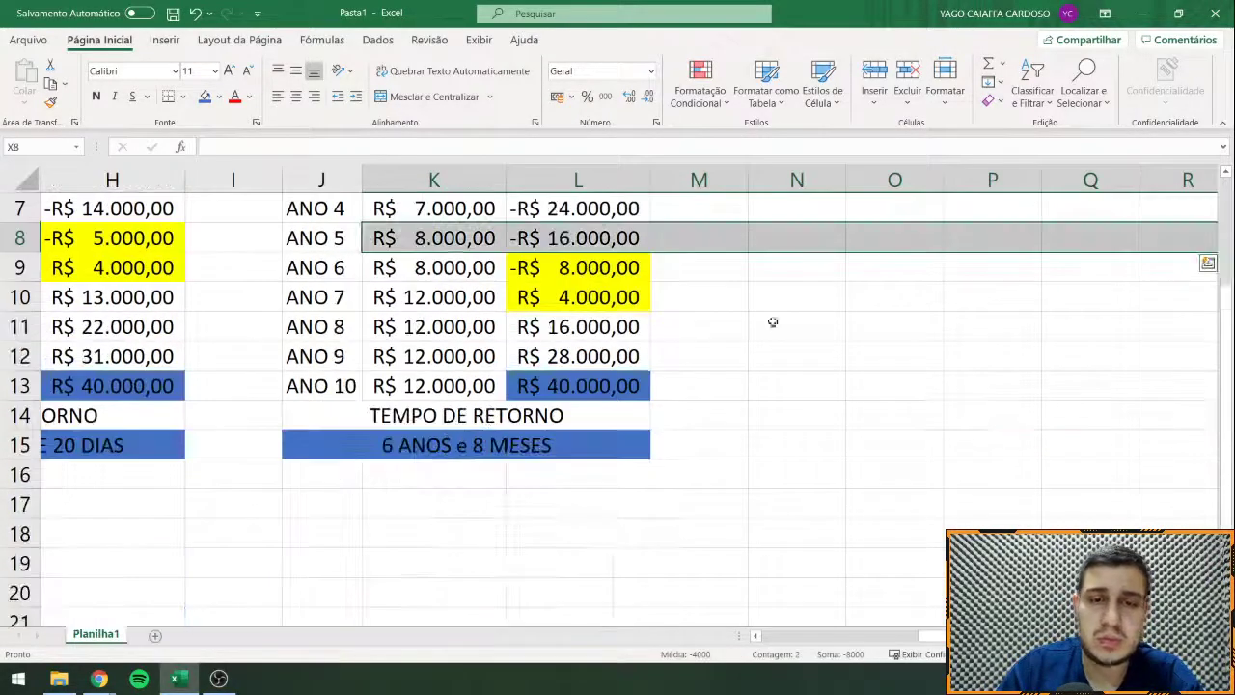
scroll(488, 346, up, 2)
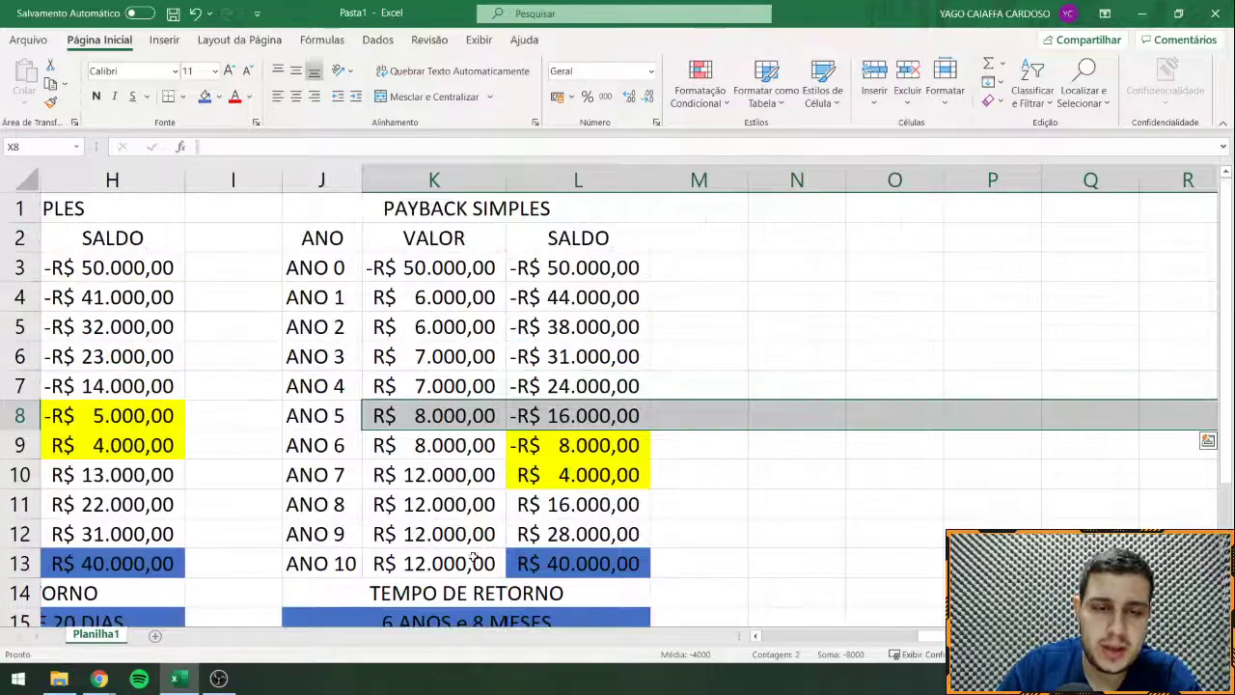
click(472, 557)
click(457, 533)
text(20)
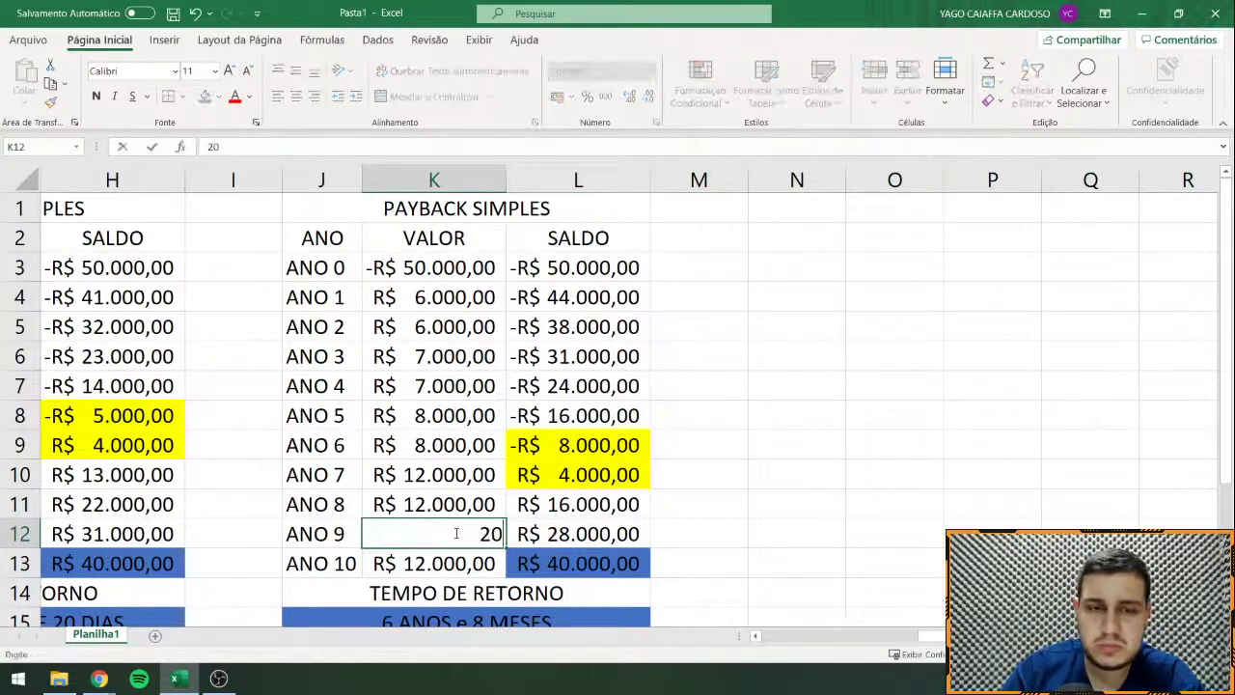
text(.000)
key(Return)
text(20000)
key(Return)
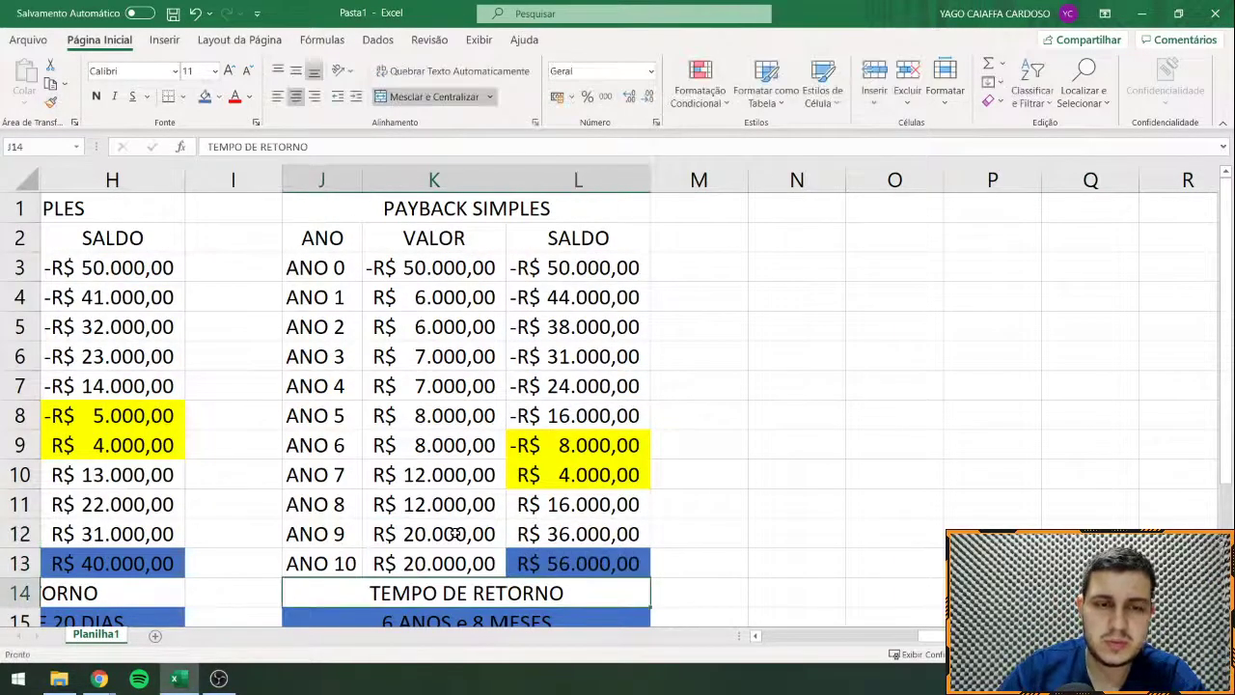
Step: Add the label "Taxa" below both projects' payback times, in F16 and J16
scroll(463, 531, down, 1)
drag(636, 592, 3, 570)
click(436, 475)
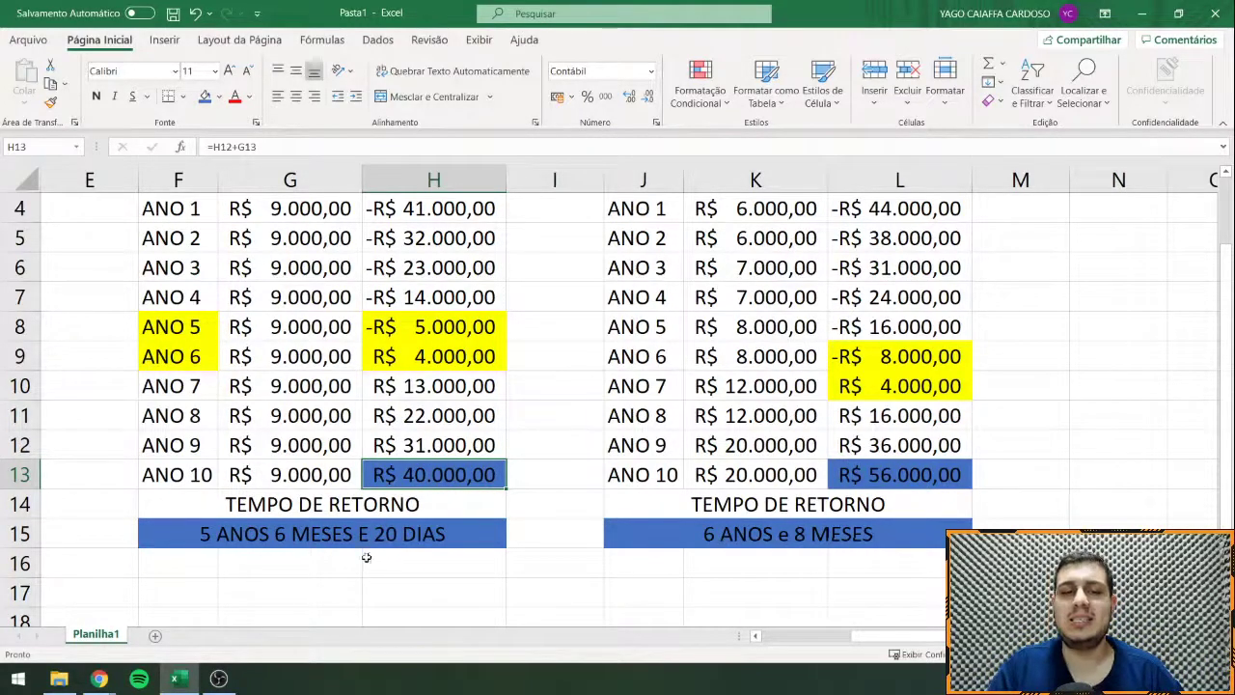
click(230, 565)
click(182, 563)
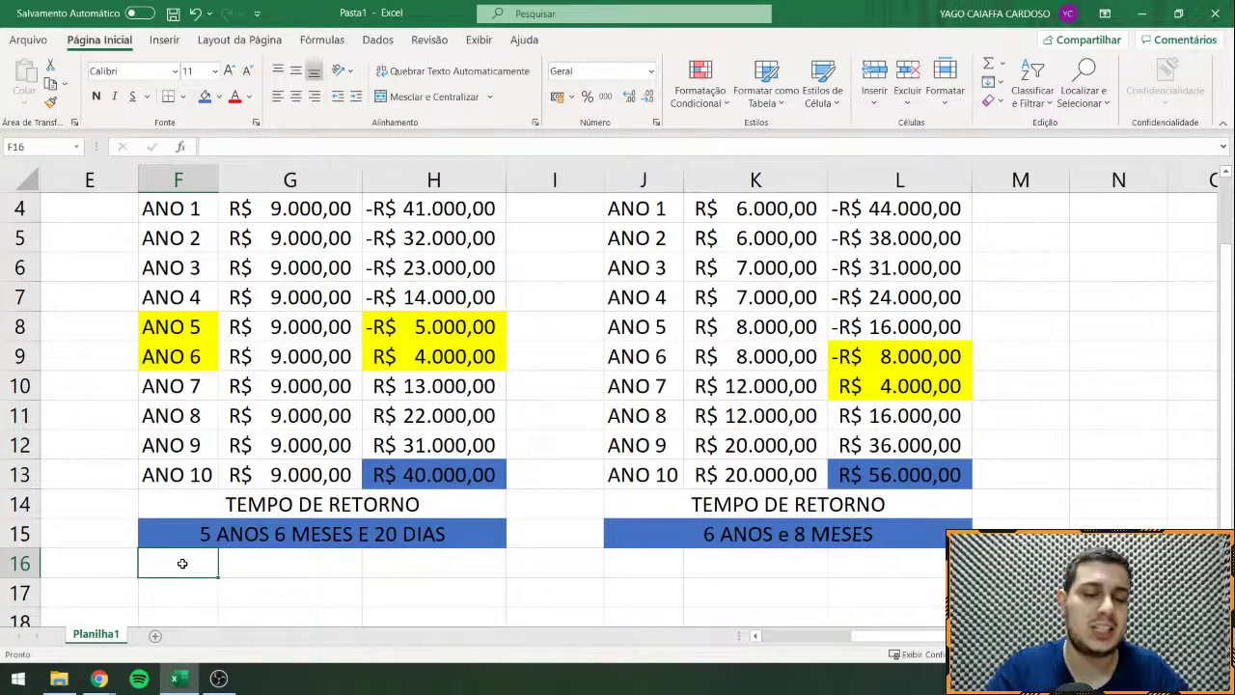
text(Taxa)
key(Tab)
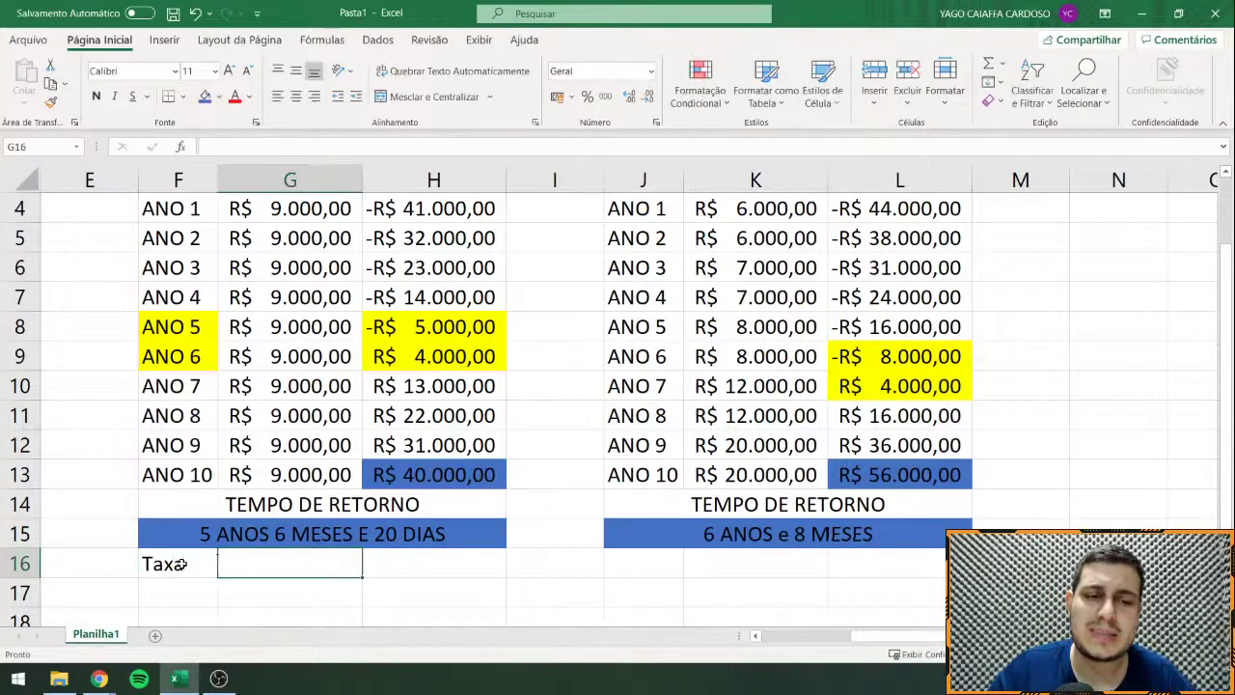
click(667, 562)
text(Taxa)
key(Tab)
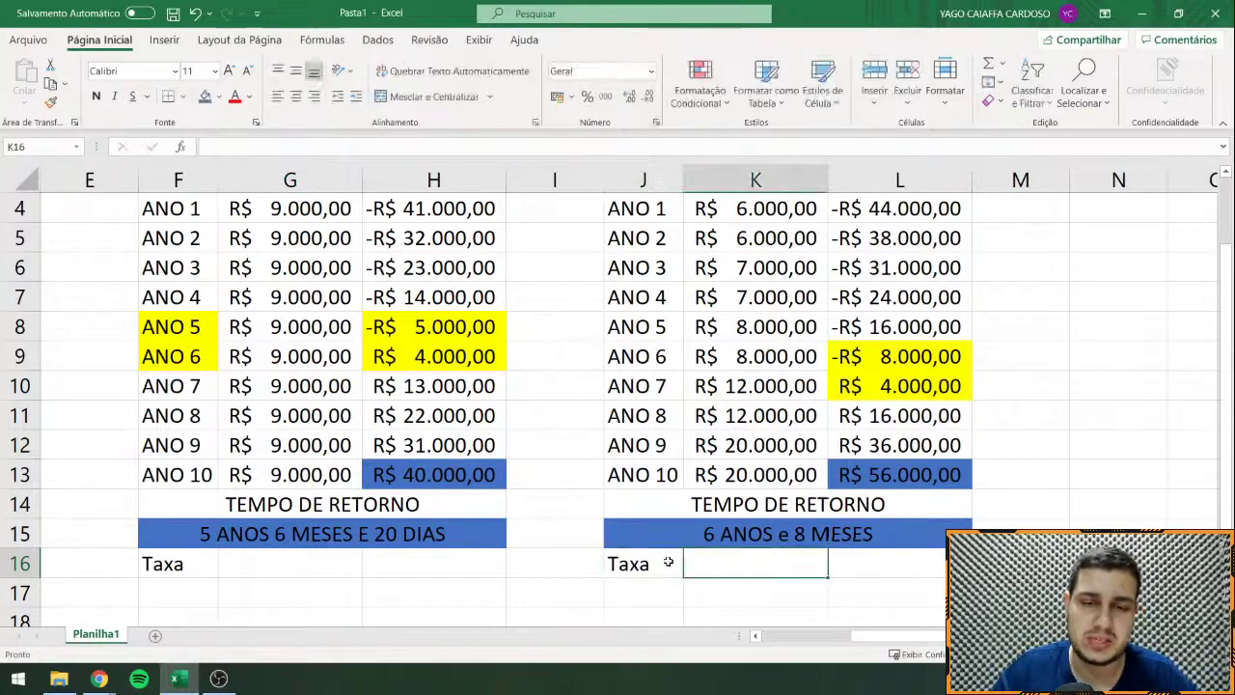
click(270, 574)
text(=40000)
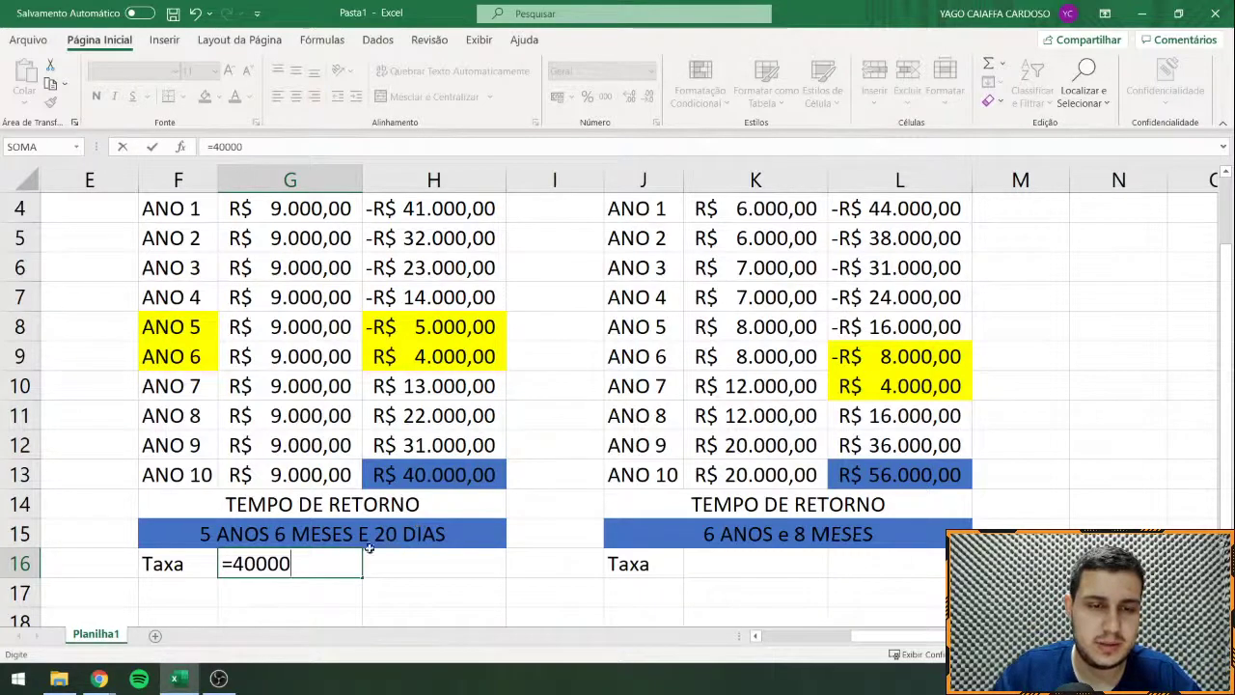
key(Escape)
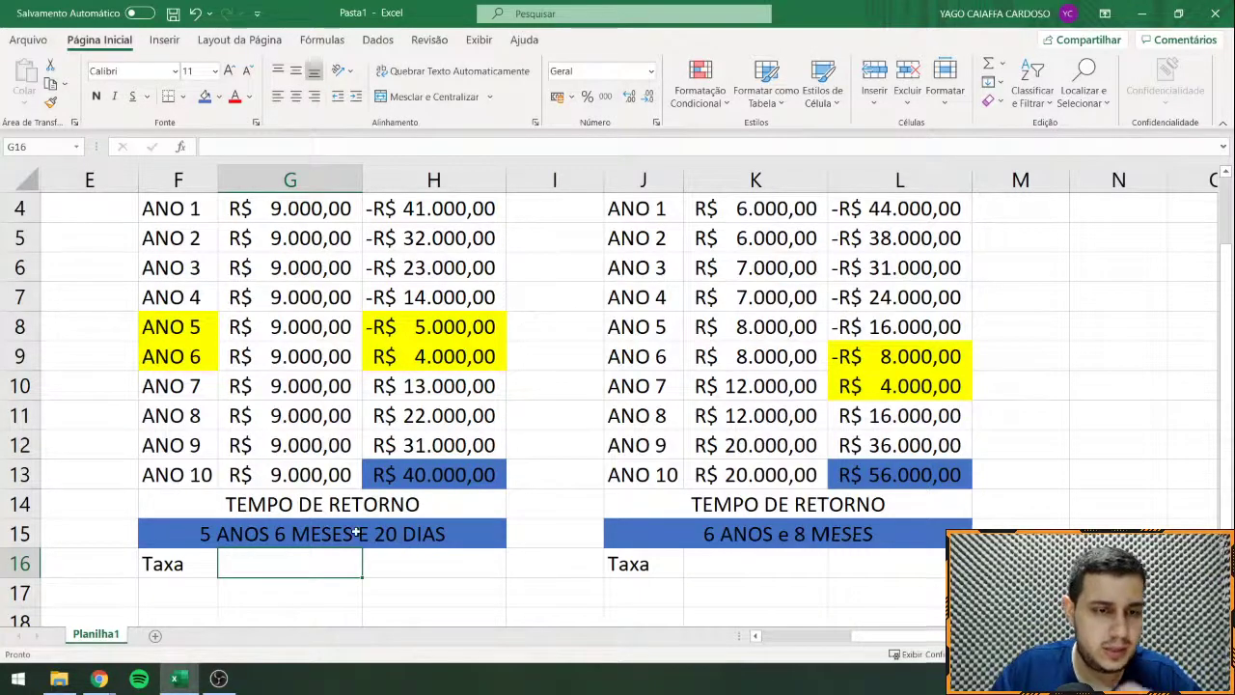
text(=)
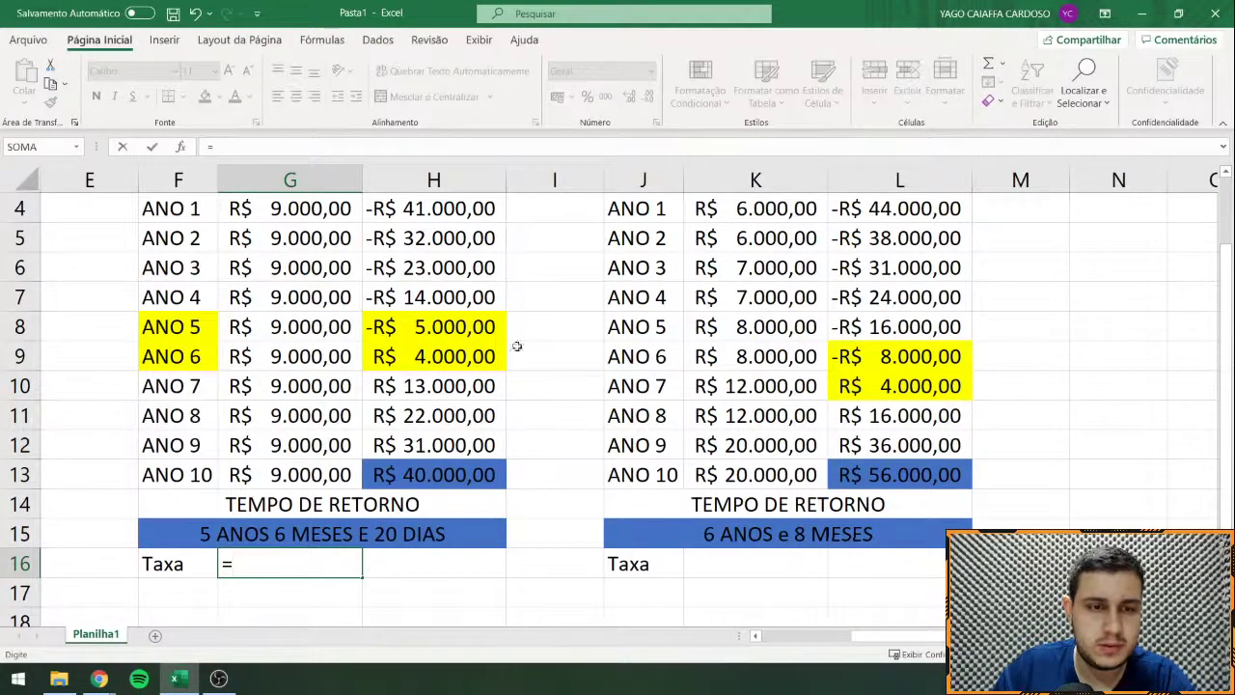
key(Escape)
Step: Calculate the first project's fractional payback year in I8 as =-H8/G9
click(532, 324)
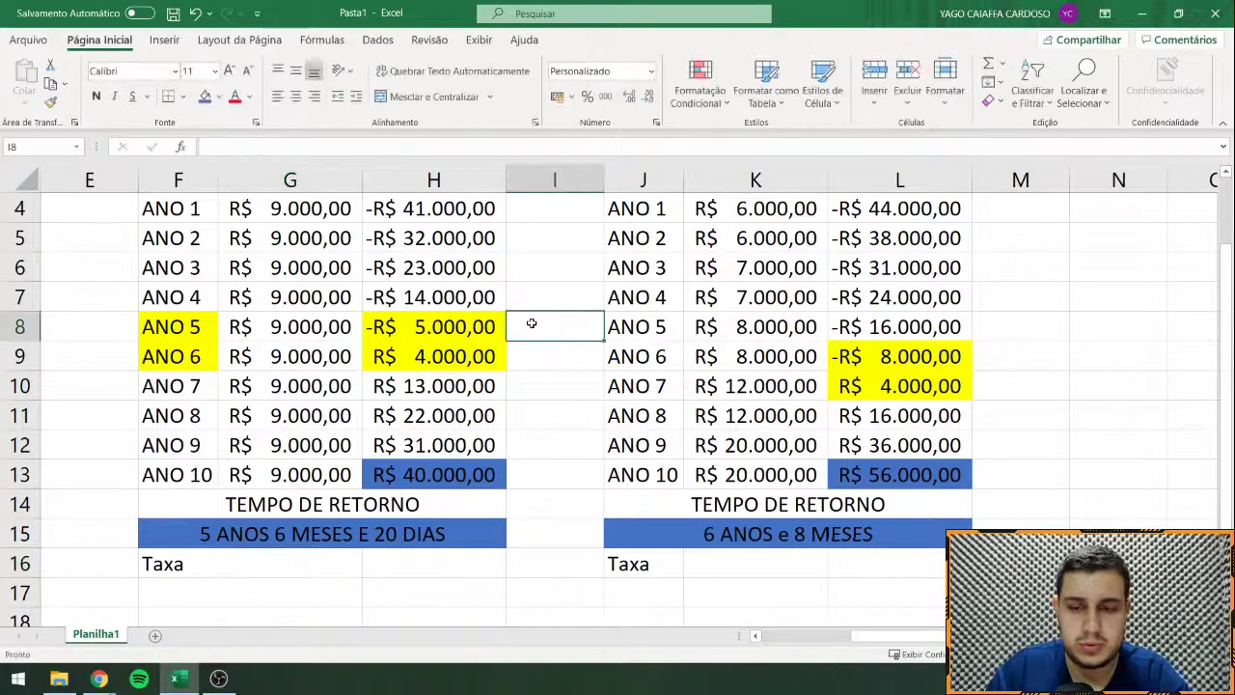
text(=-)
click(475, 326)
text(/)
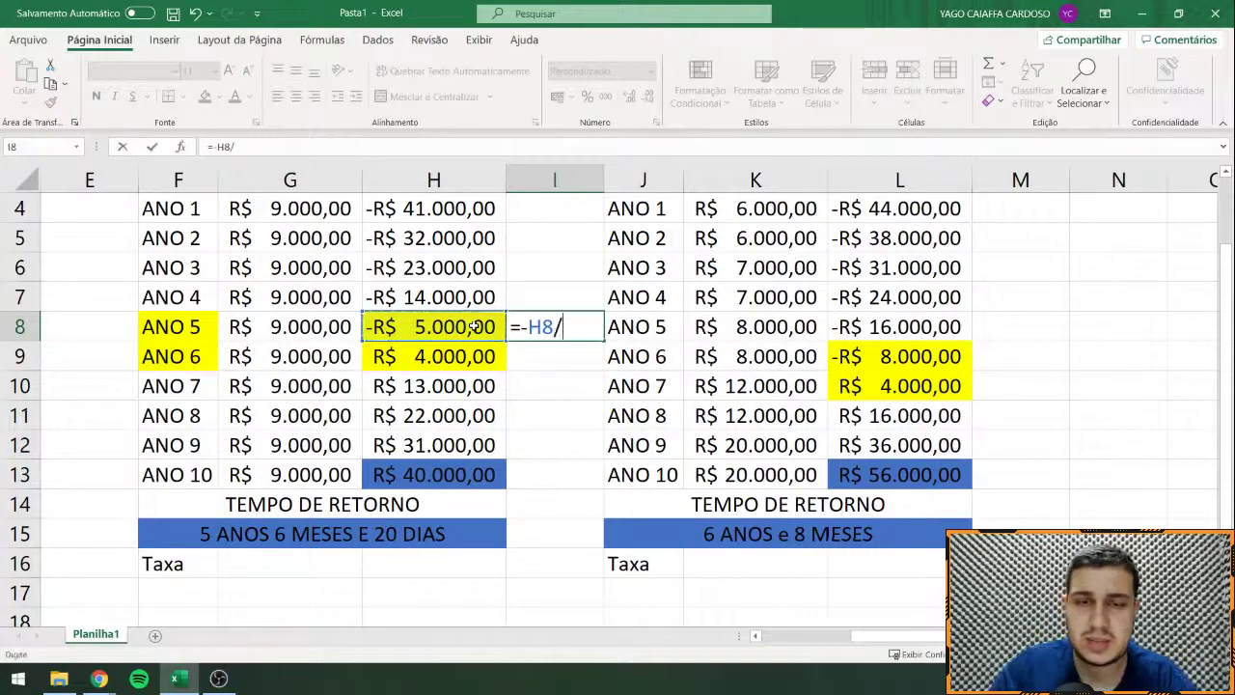
click(318, 354)
key(Return)
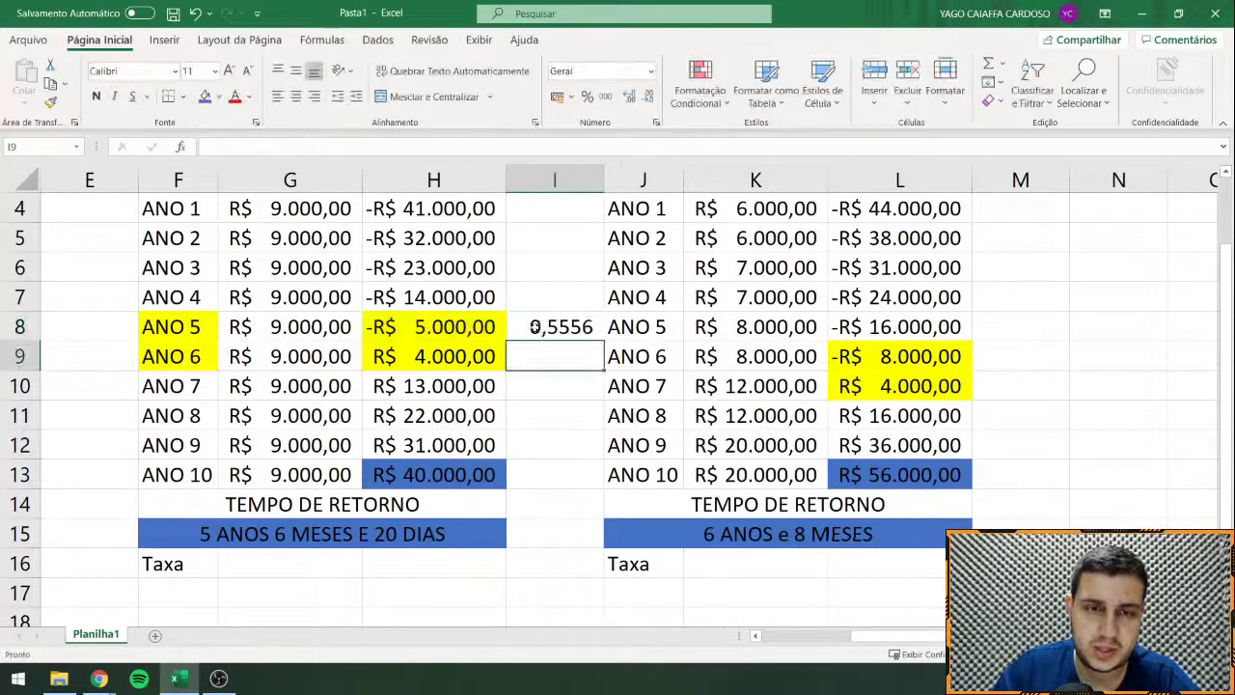
Step: Copy the fractional payback year from I8 into G16 as a value and change its integer part to 5
key(Up)
key(ctrl+c)
right_click(224, 563)
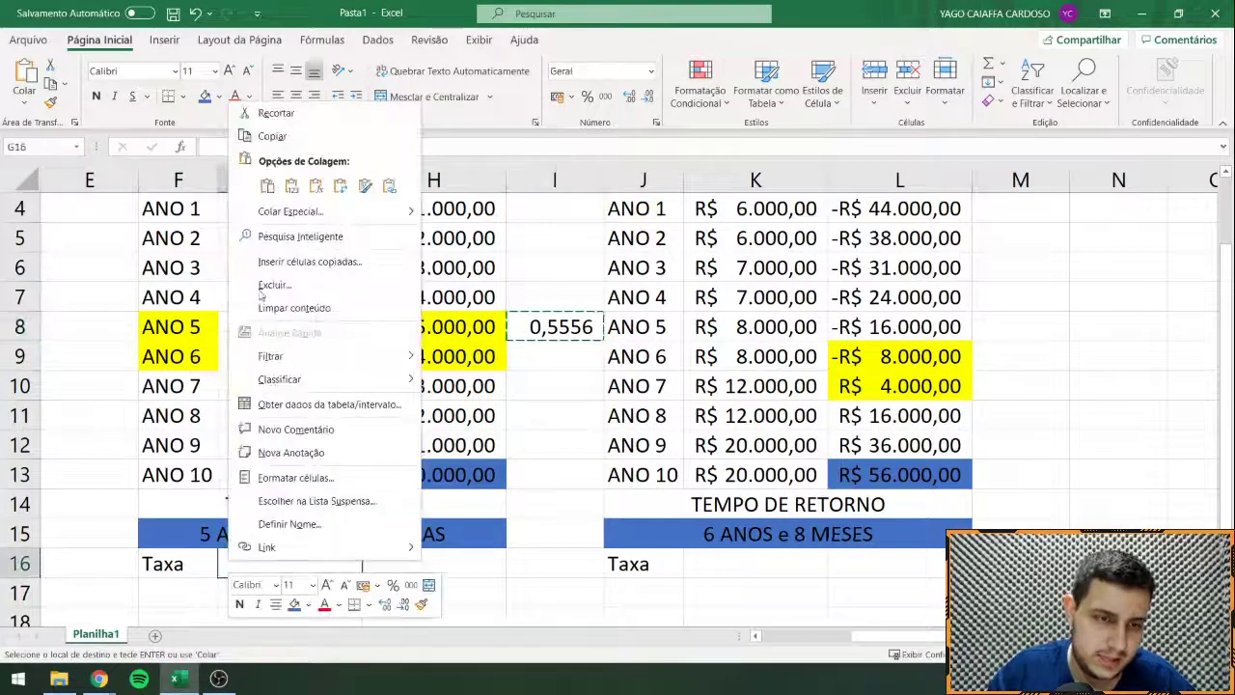
click(270, 184)
double_click(289, 563)
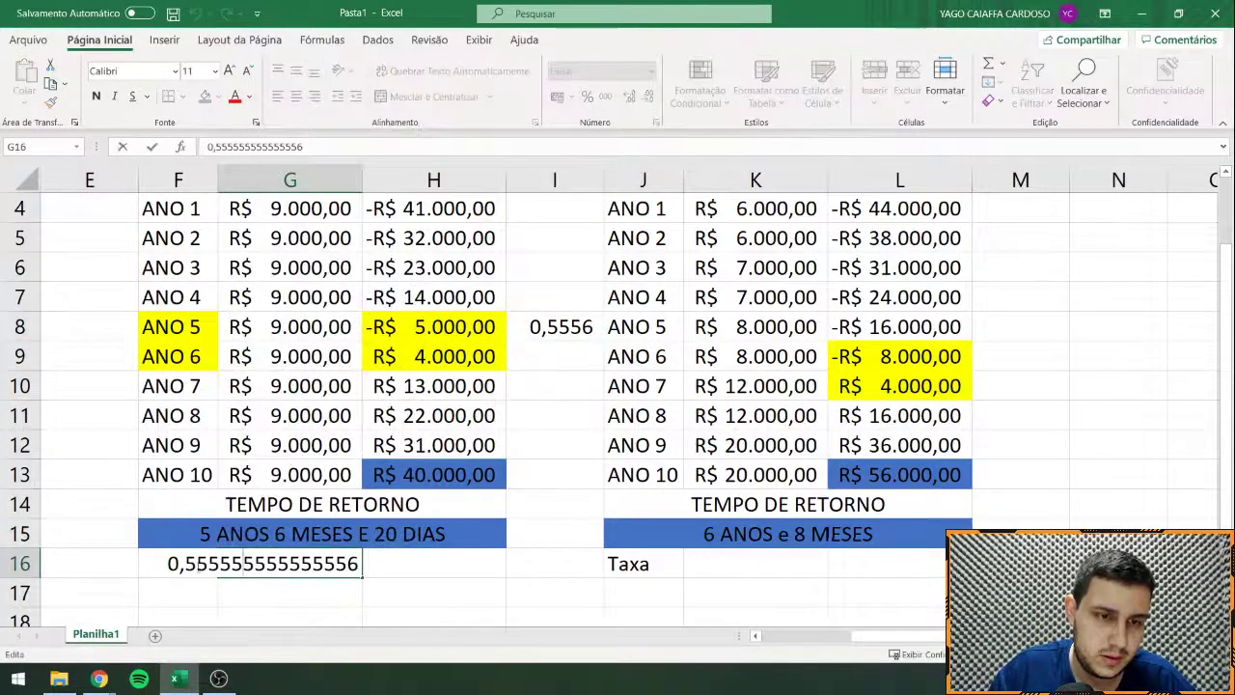
drag(179, 563, 167, 563)
text(5)
key(Return)
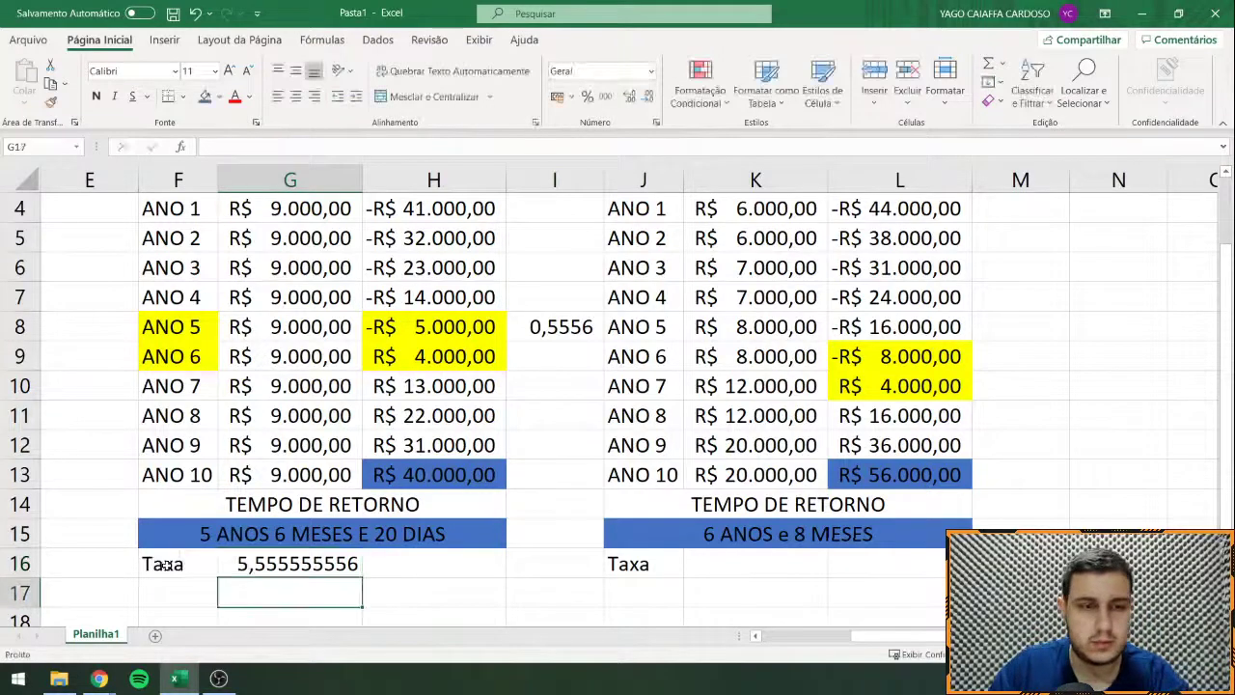
click(264, 568)
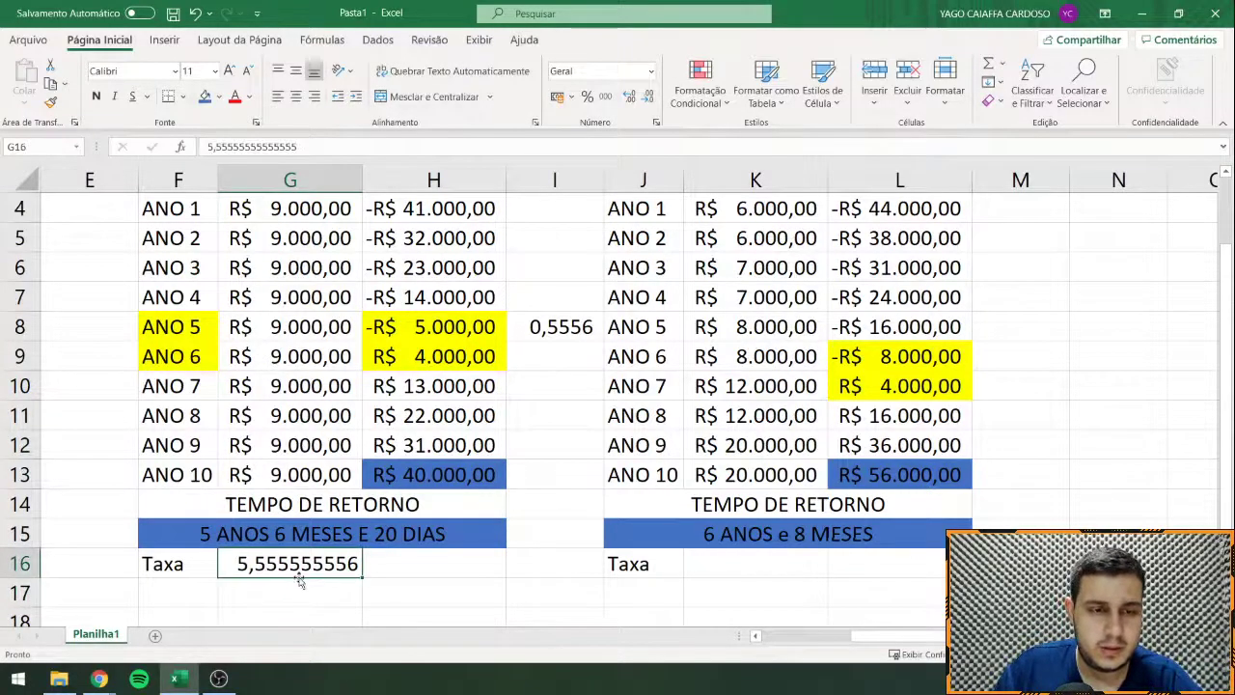
double_click(290, 569)
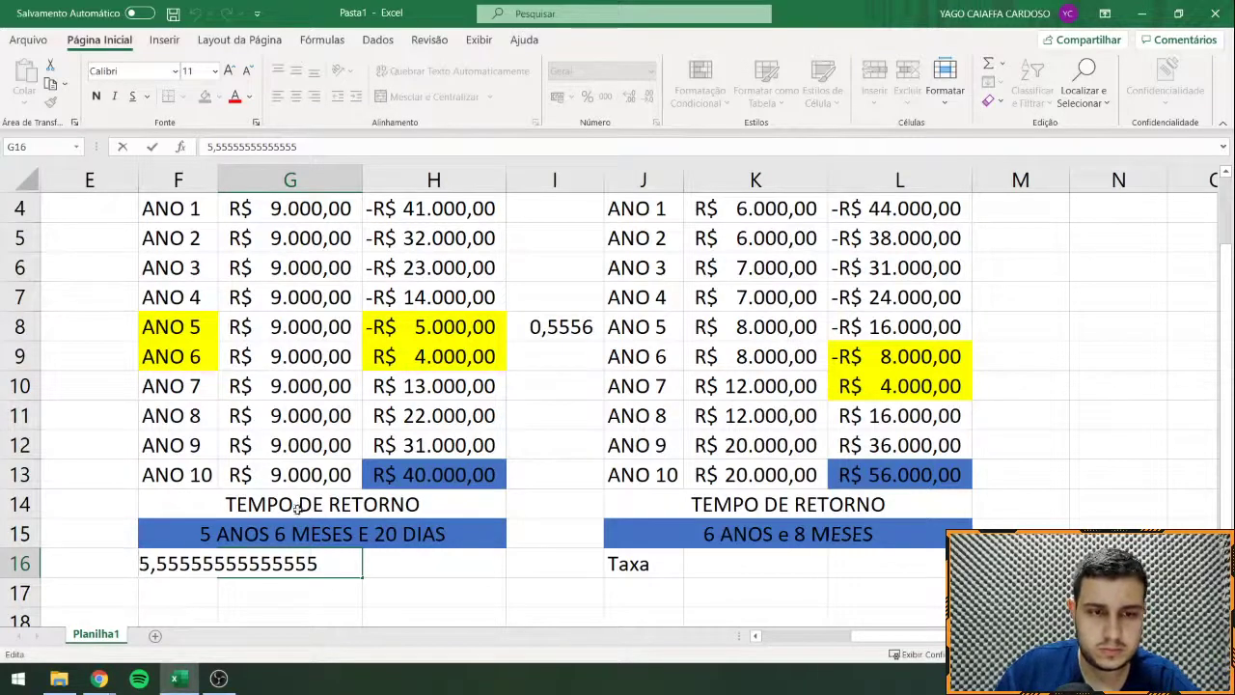
text(=)
click(442, 478)
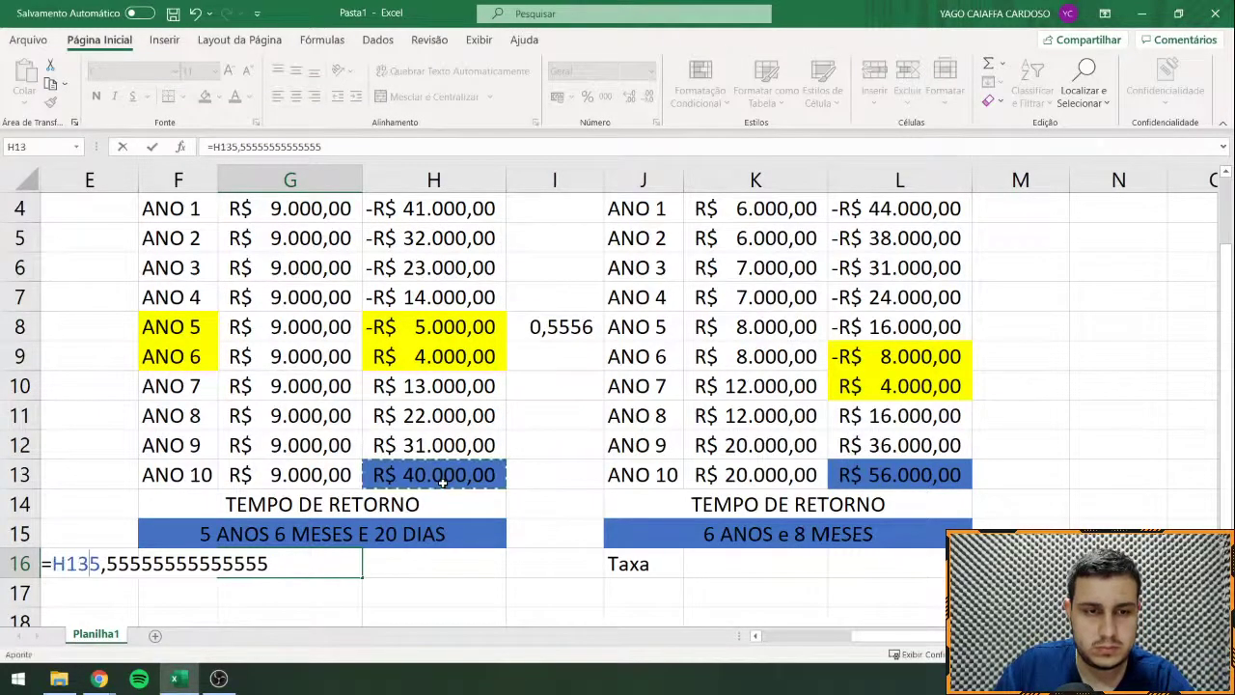
text(/)
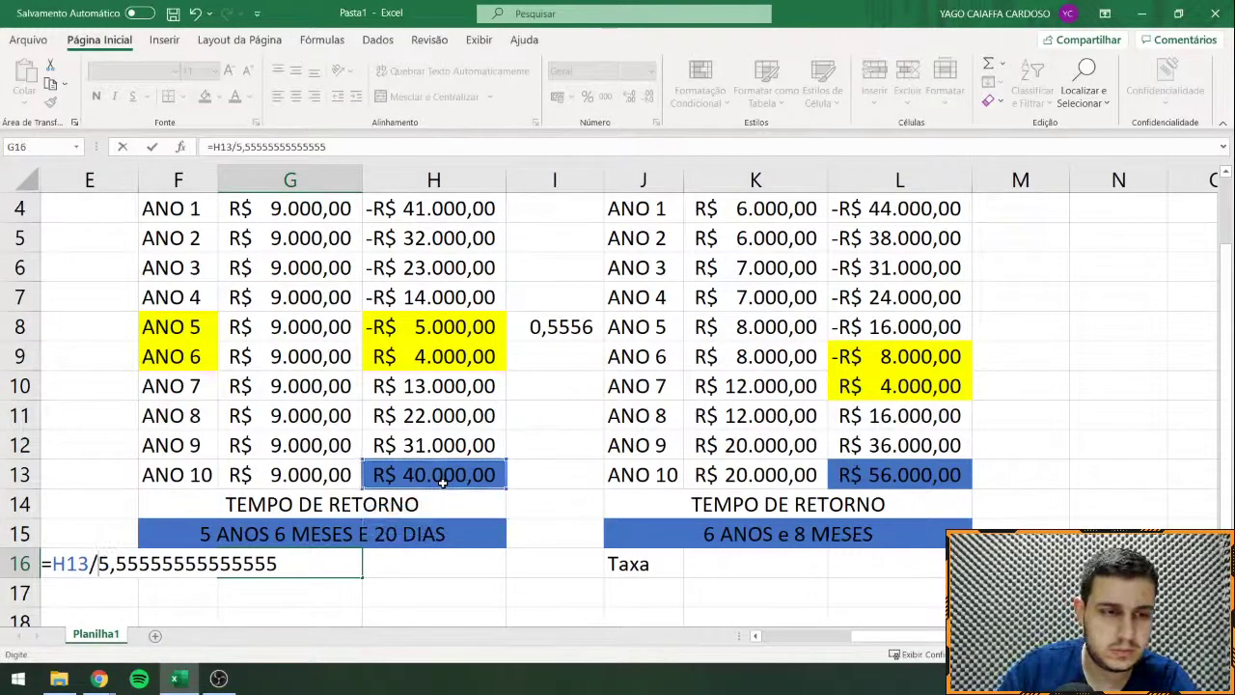
key(Return)
click(269, 571)
key(ctrl+z)
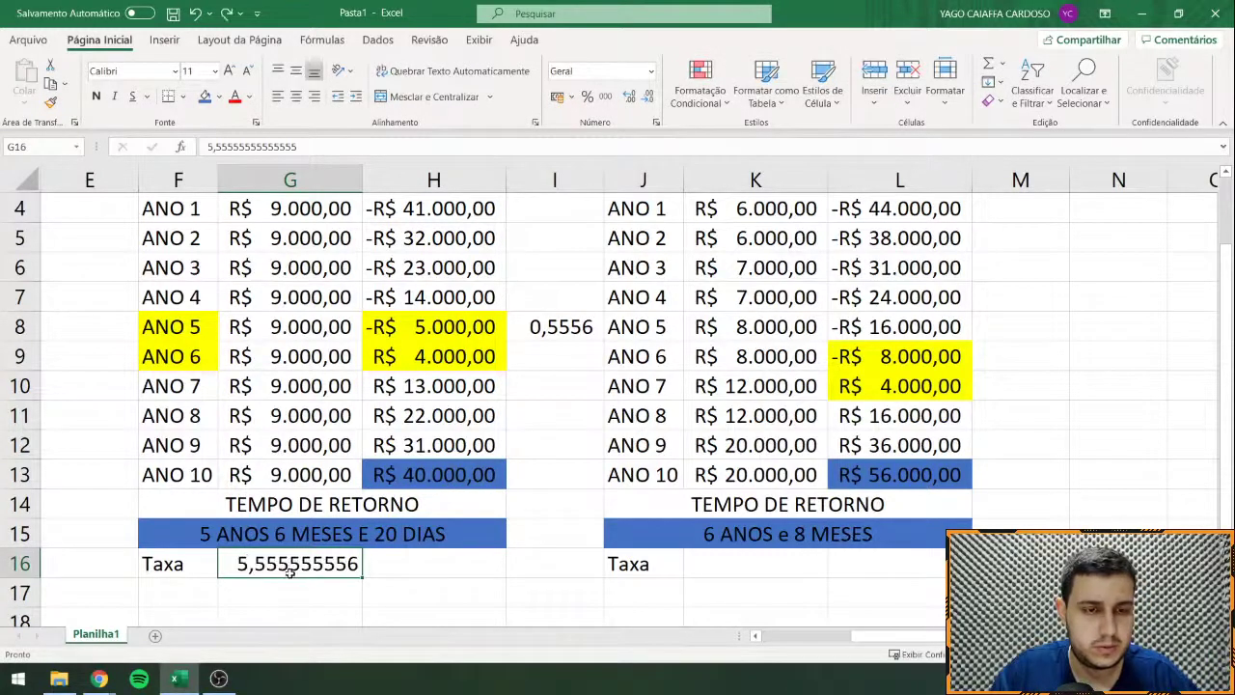
double_click(289, 571)
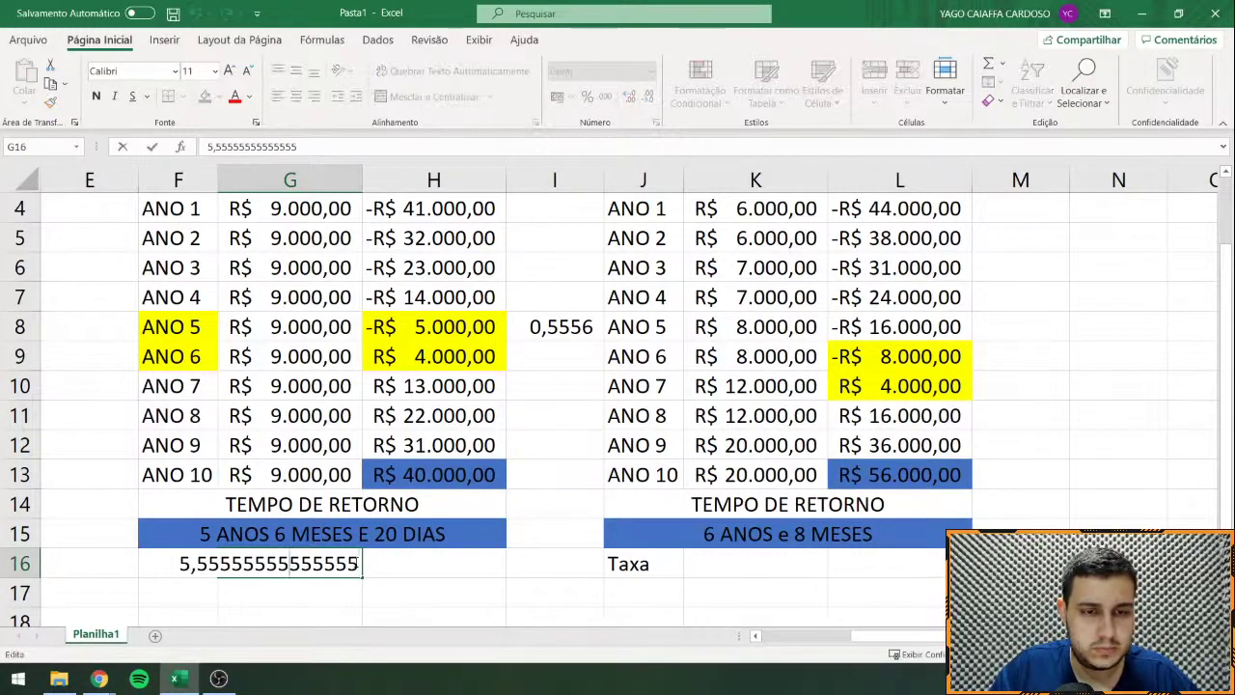
key(Escape)
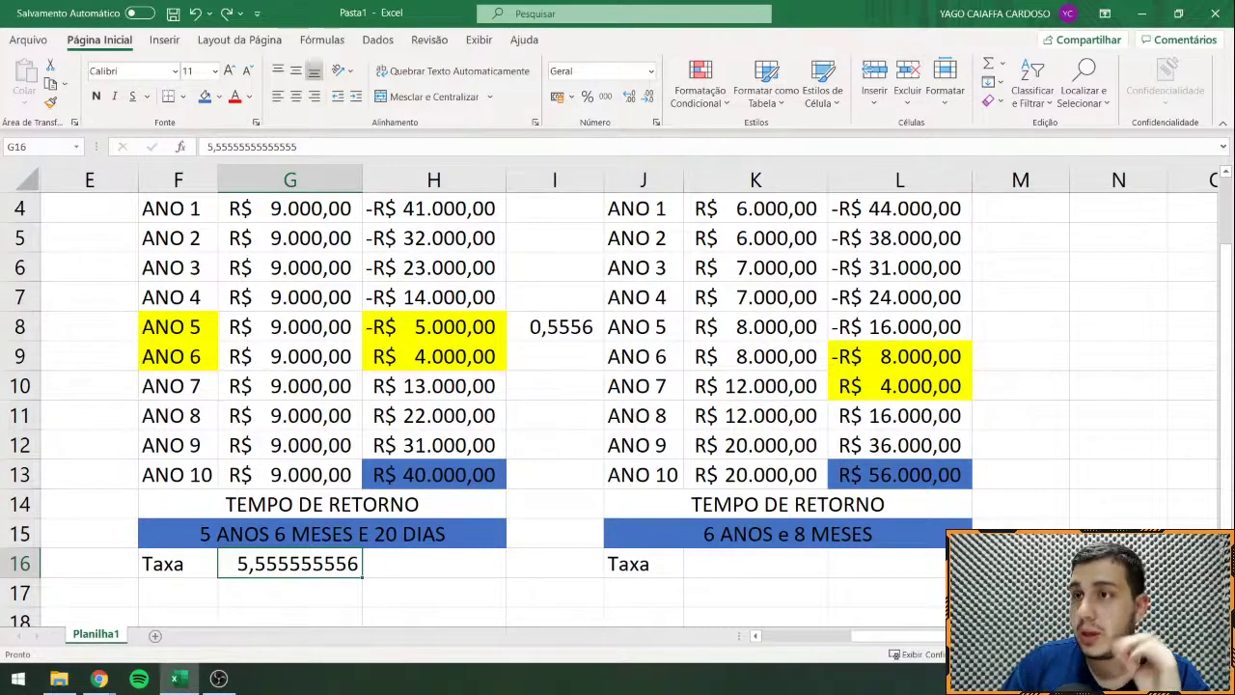
key(alt+Tab)
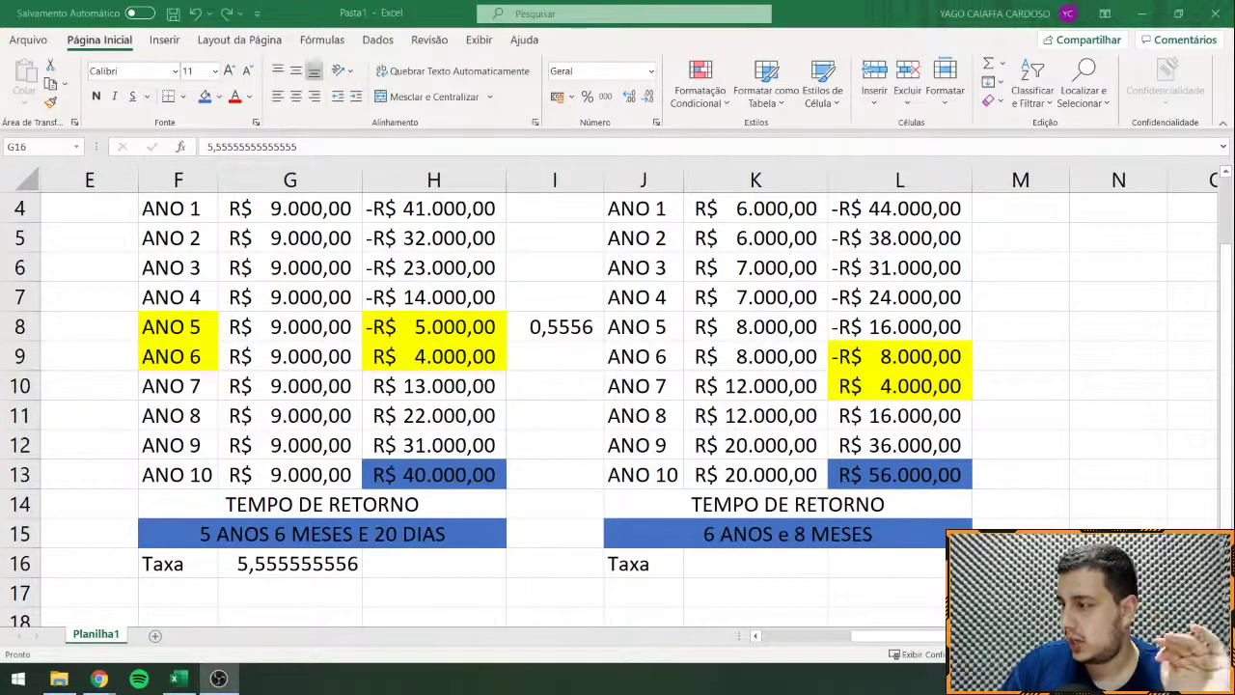
key(alt+Tab)
key(alt+Tab)
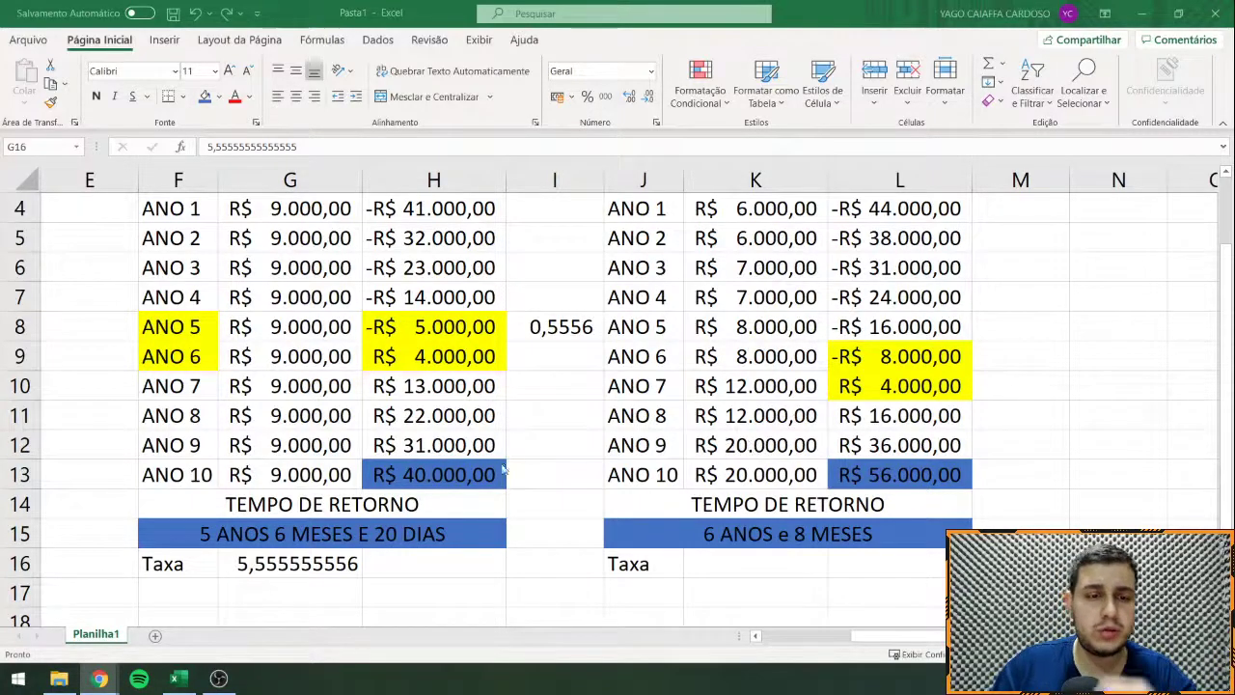
double_click(321, 565)
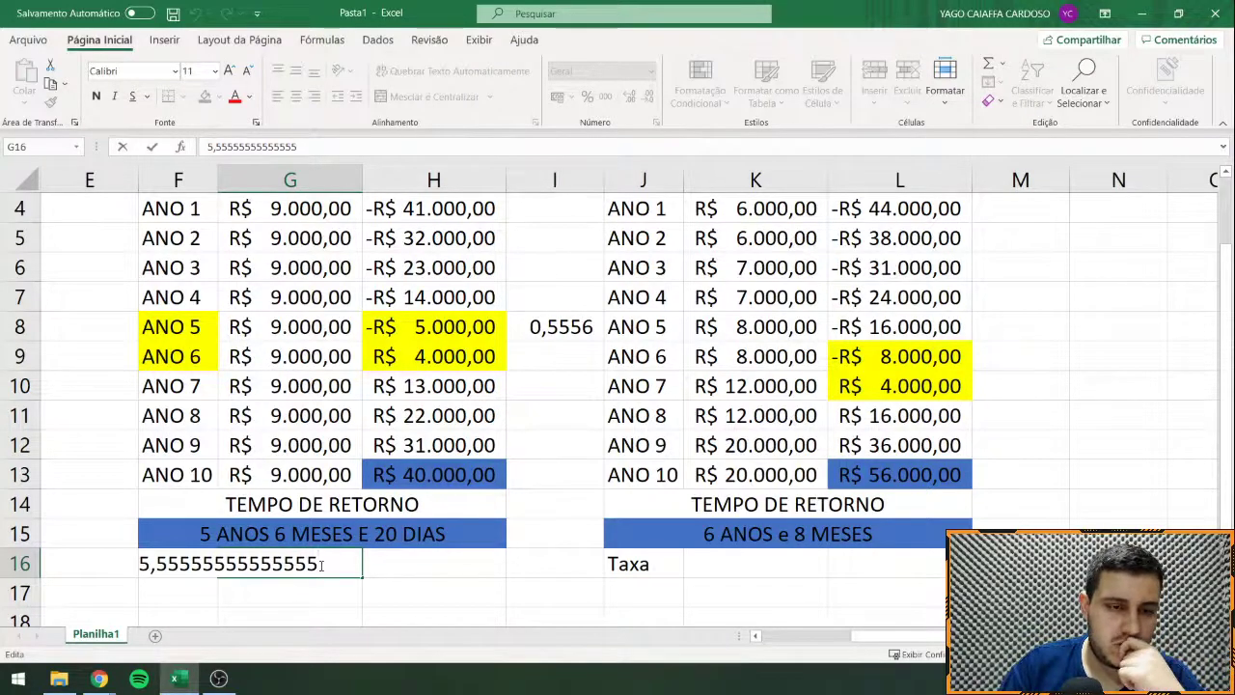
text(*)
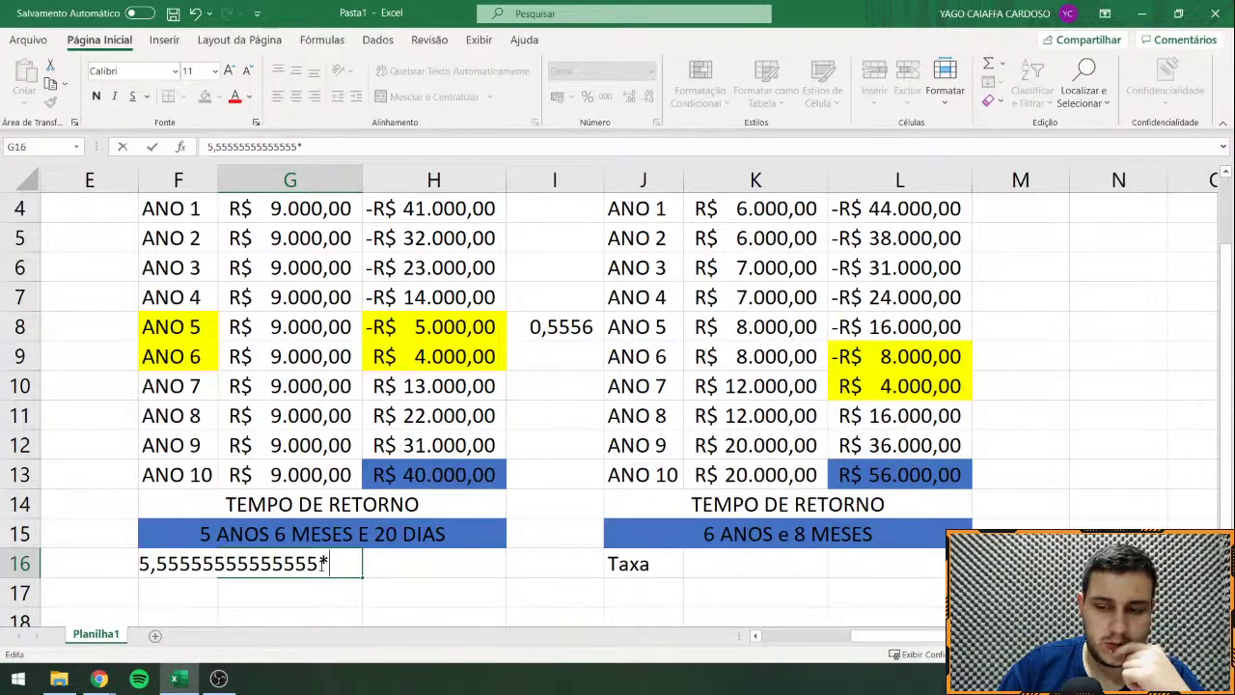
text(12)
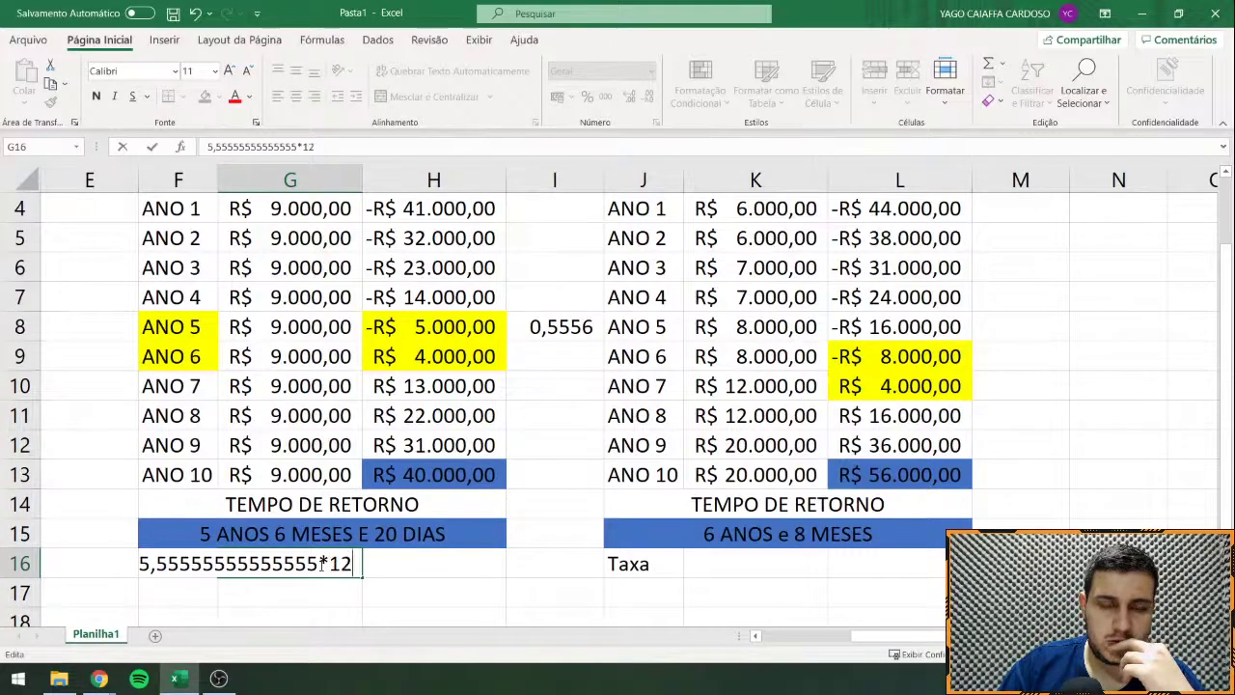
key(Return)
key(Up)
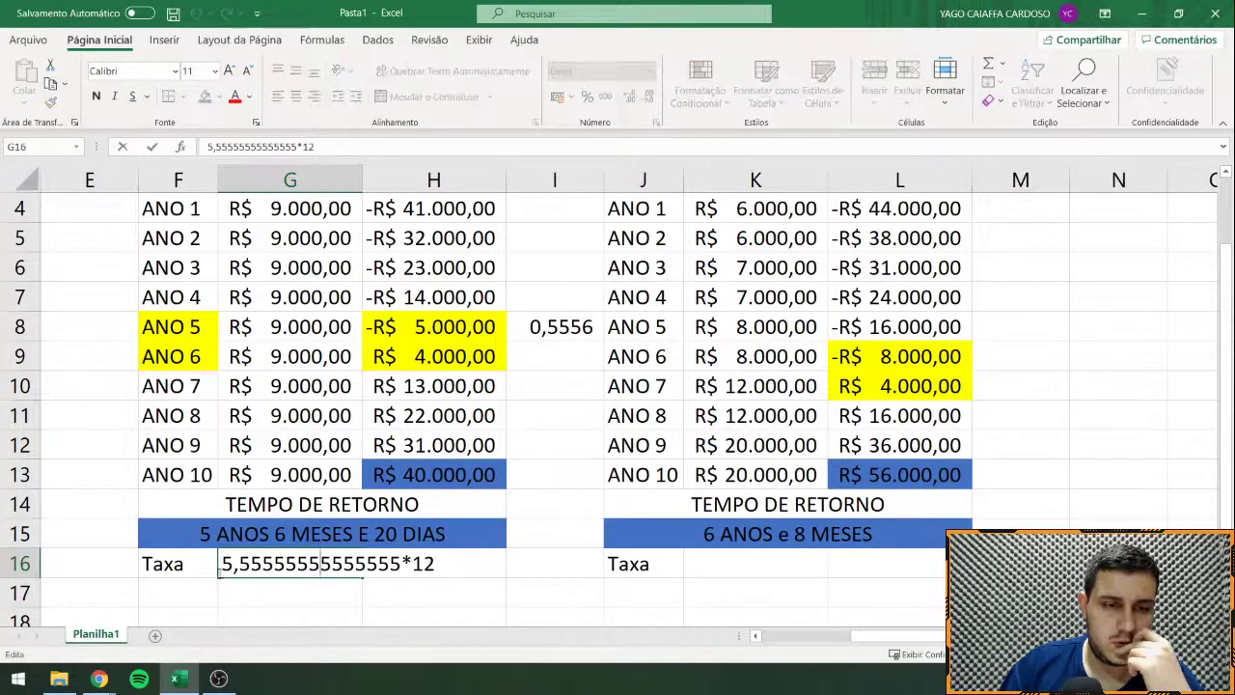
double_click(222, 567)
text(=)
key(Return)
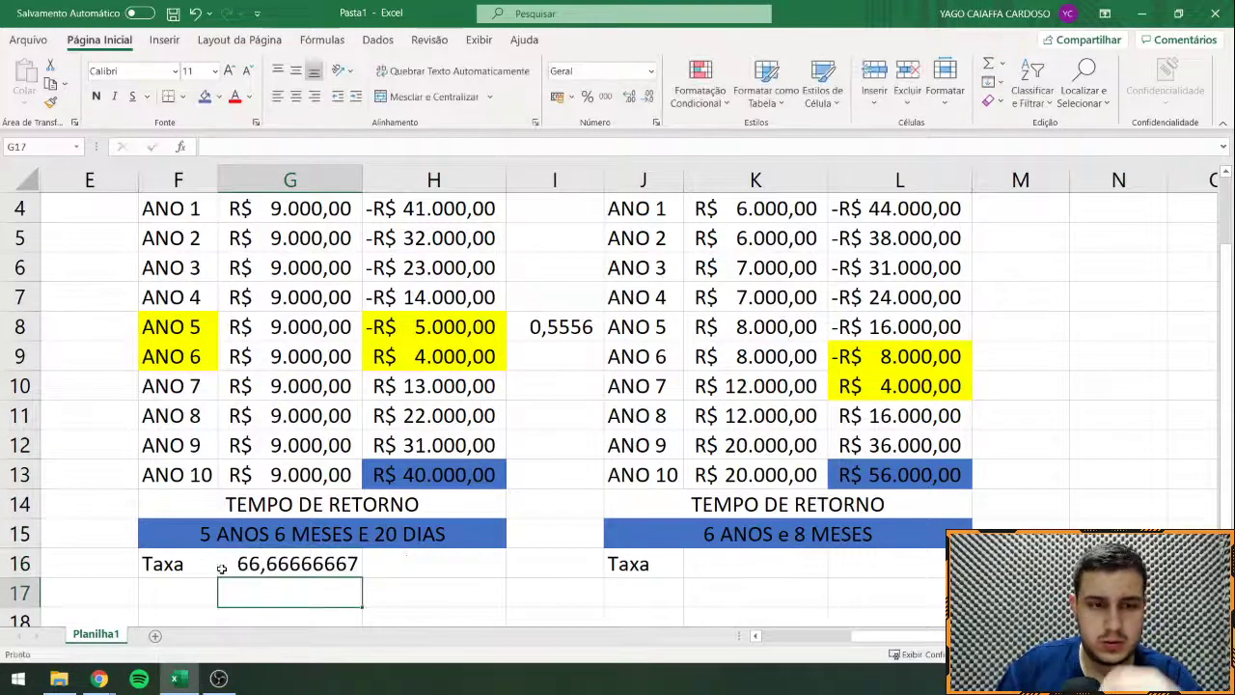
key(Up)
double_click(300, 569)
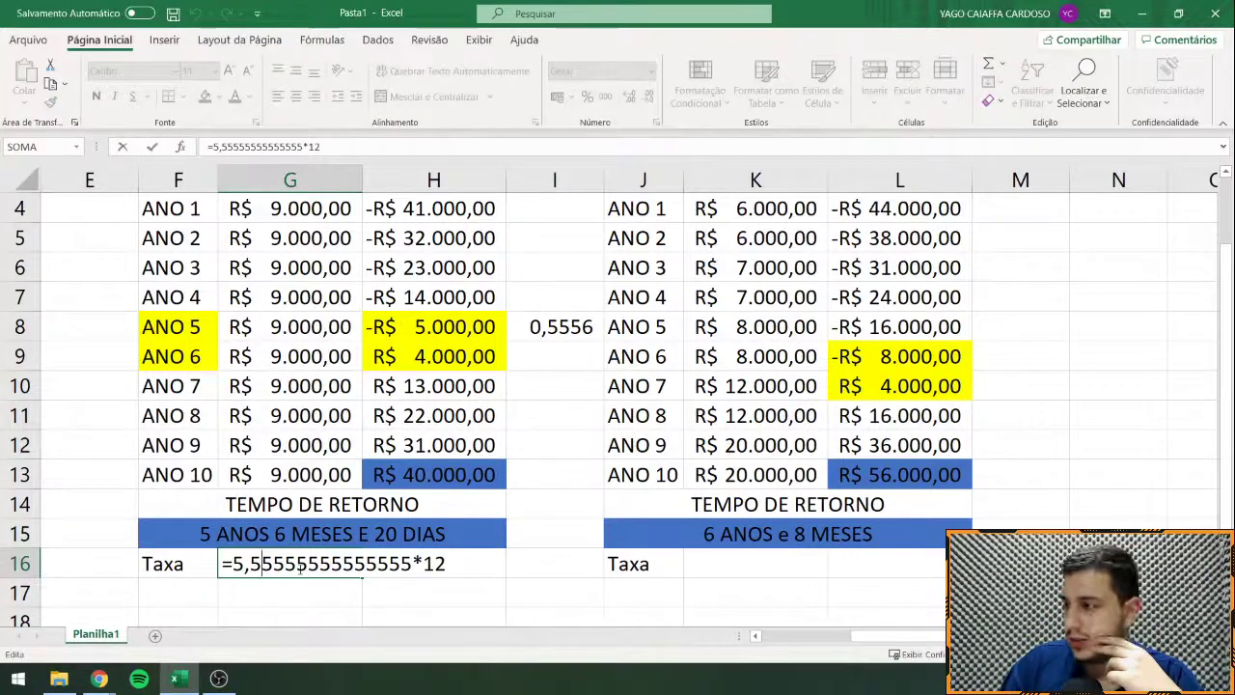
key(Return)
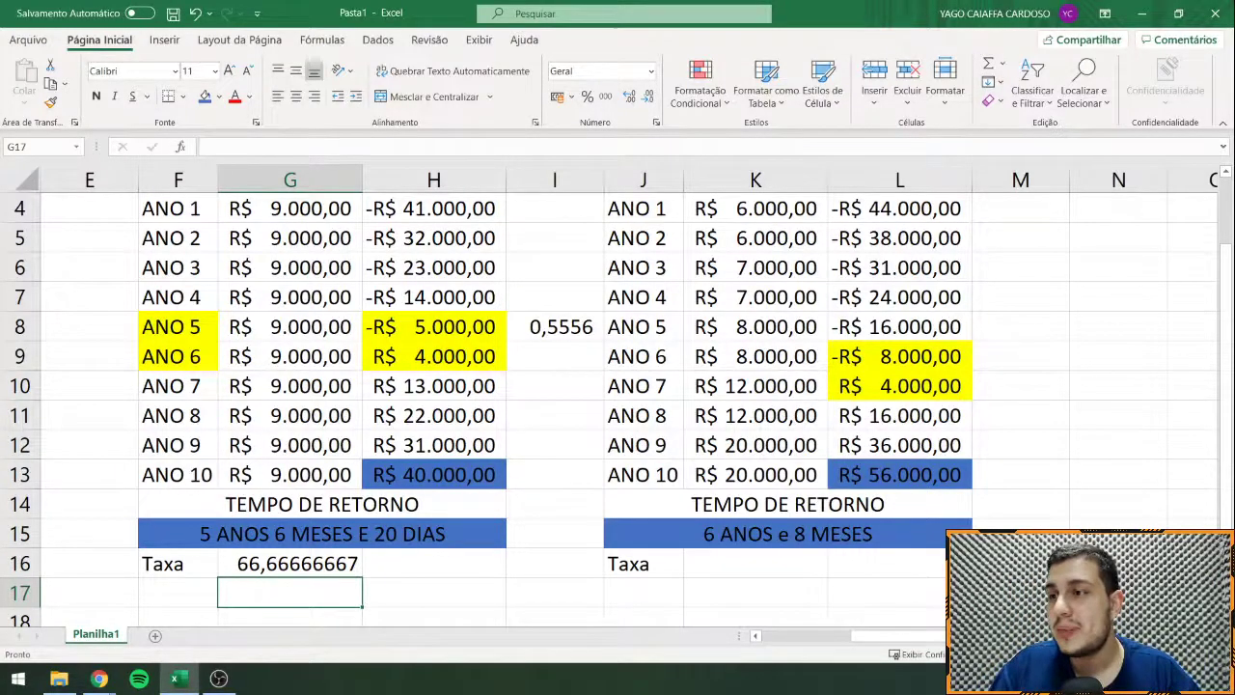
key(super+shift+s)
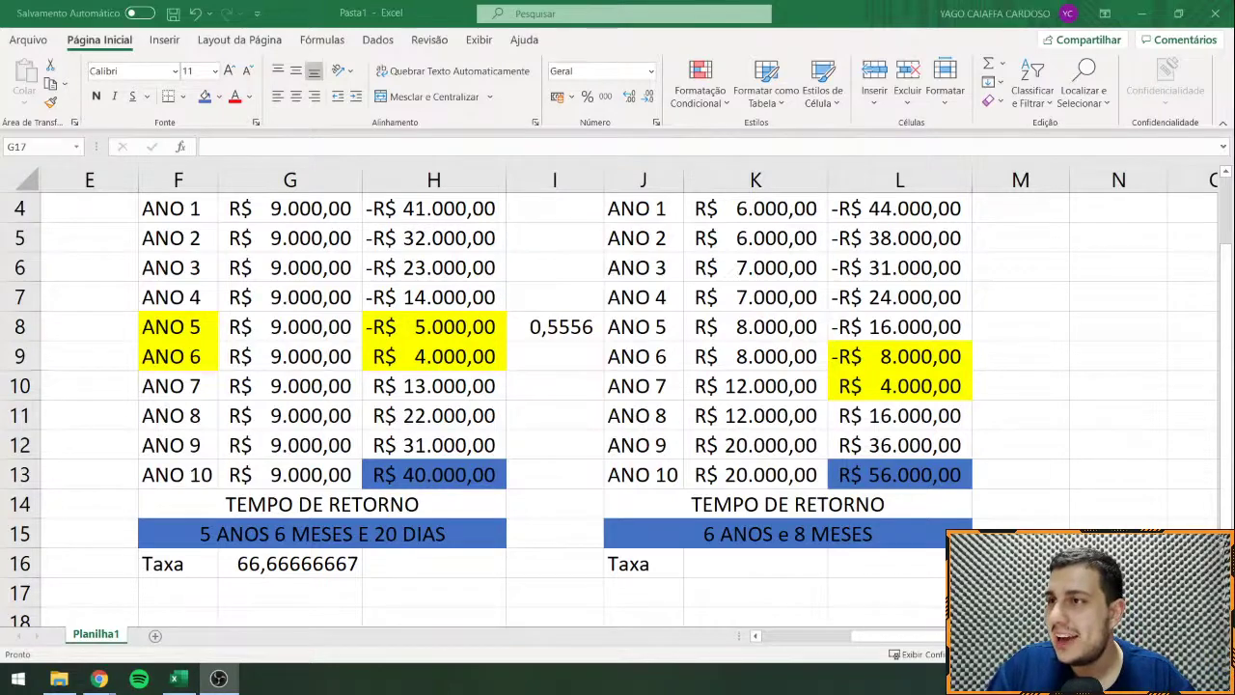
key(alt+Tab)
drag(771, 155, 651, 87)
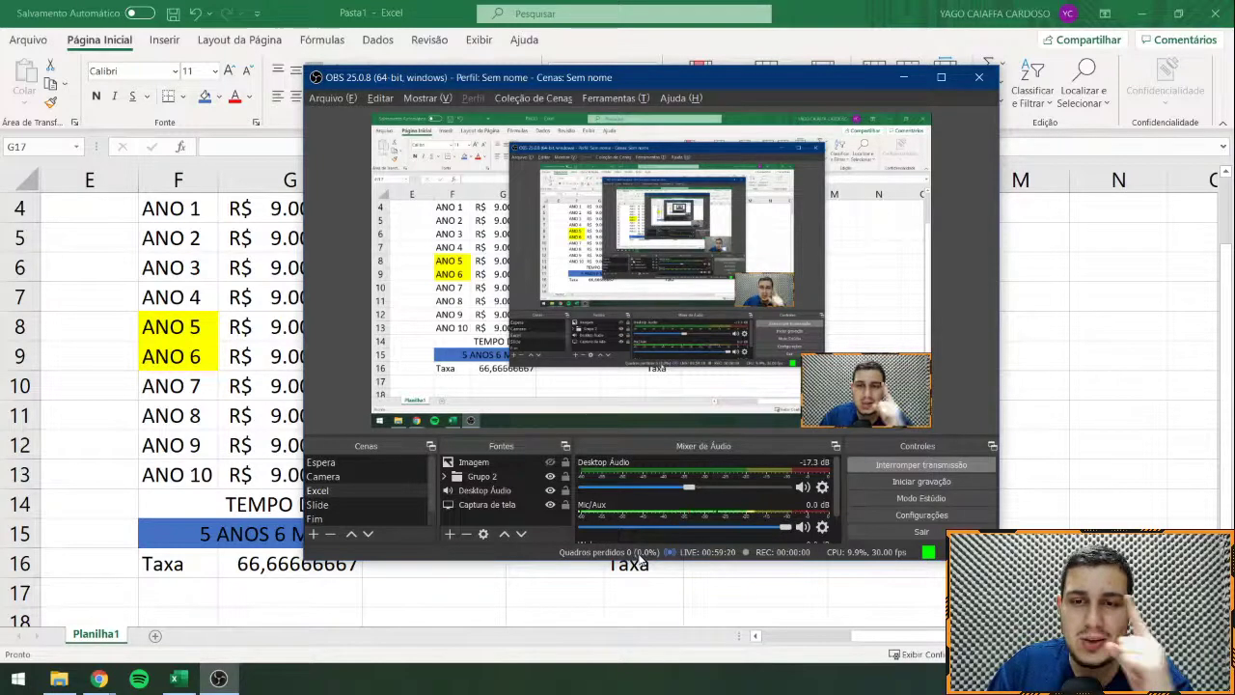
drag(678, 73, 1234, 154)
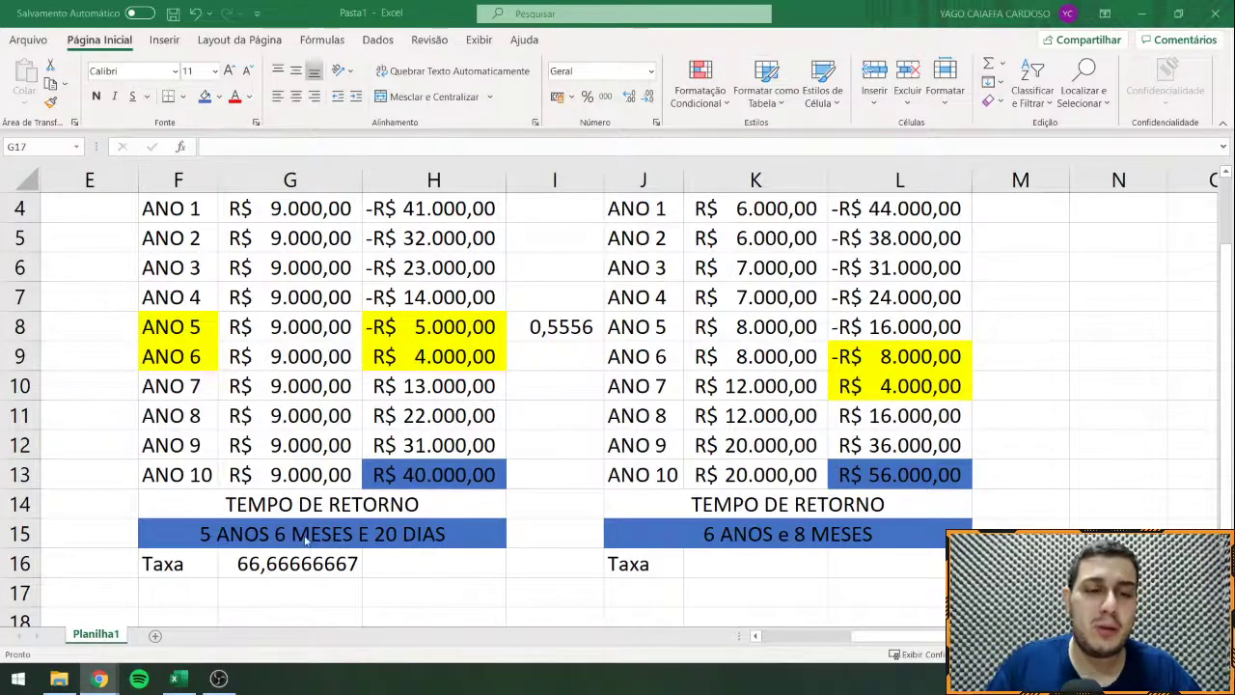
Step: Clear the payback months in G16 and both "Taxa" labels in row 16
click(294, 565)
key(Delete)
drag(162, 564, 554, 571)
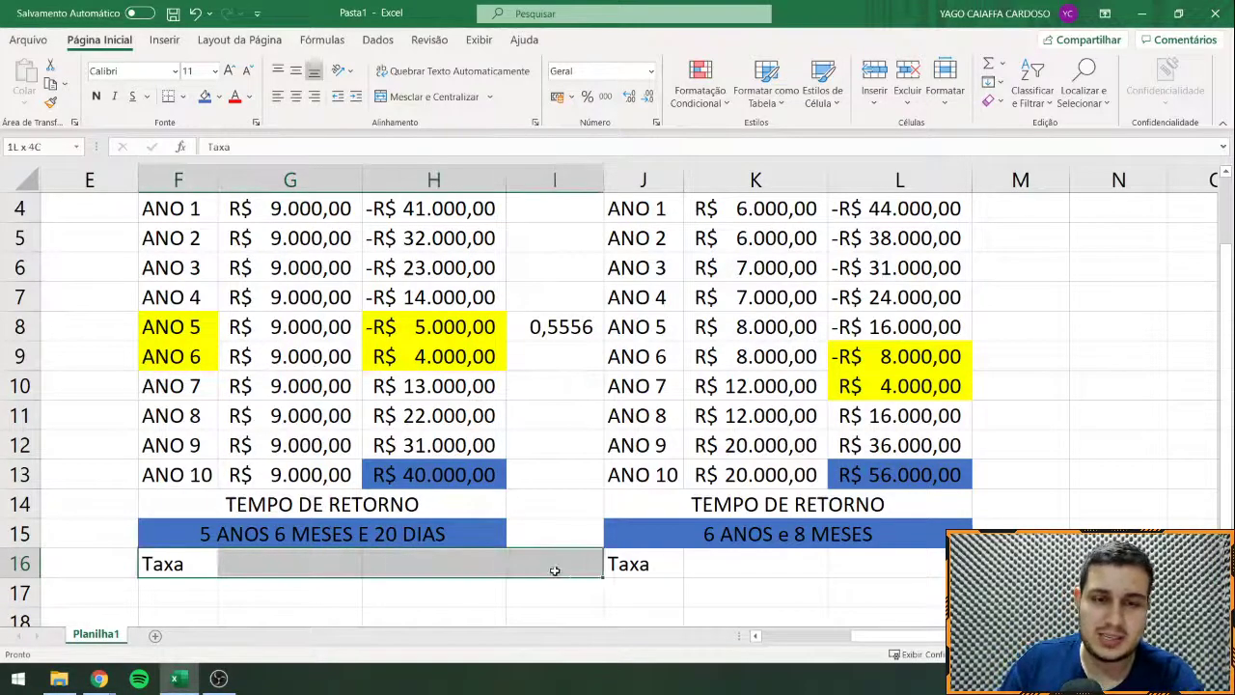
ctrl+click(656, 569)
key(Delete)
click(730, 576)
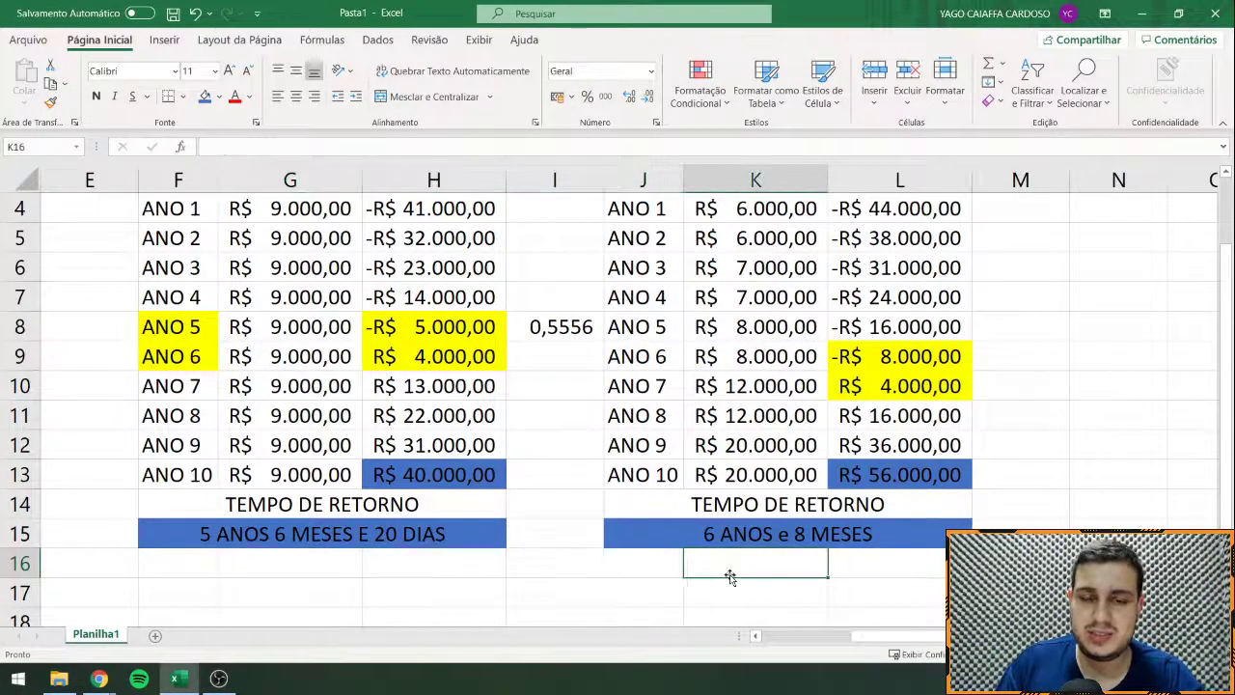
Step: Delete the fractional payback calculation from I8
click(441, 565)
click(529, 333)
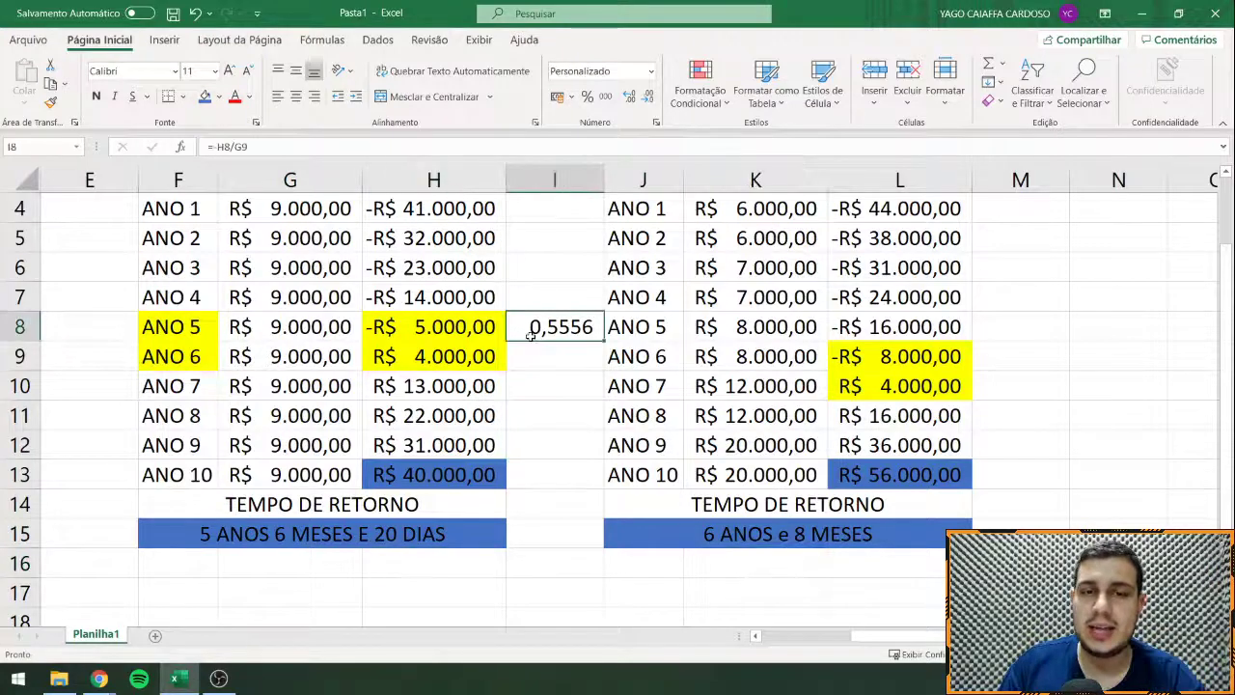
key(Delete)
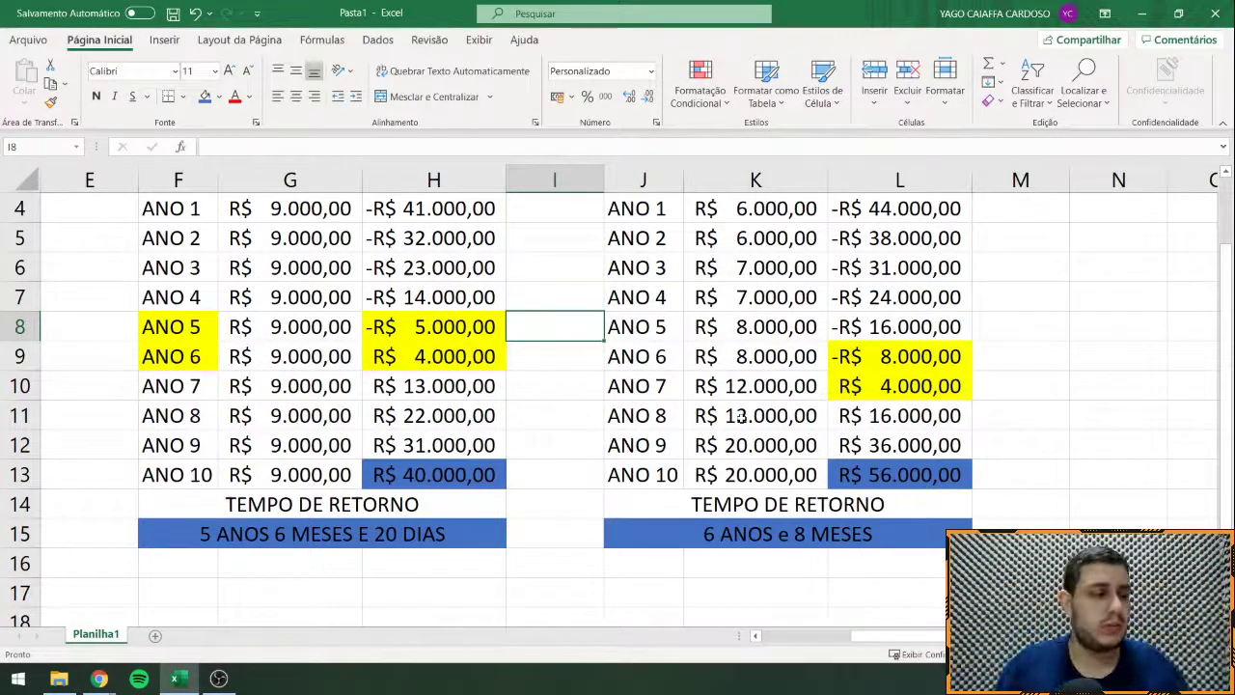
Step: Add the label "TAXA" in O1, beside the second project's payback table
scroll(741, 416, up, 1)
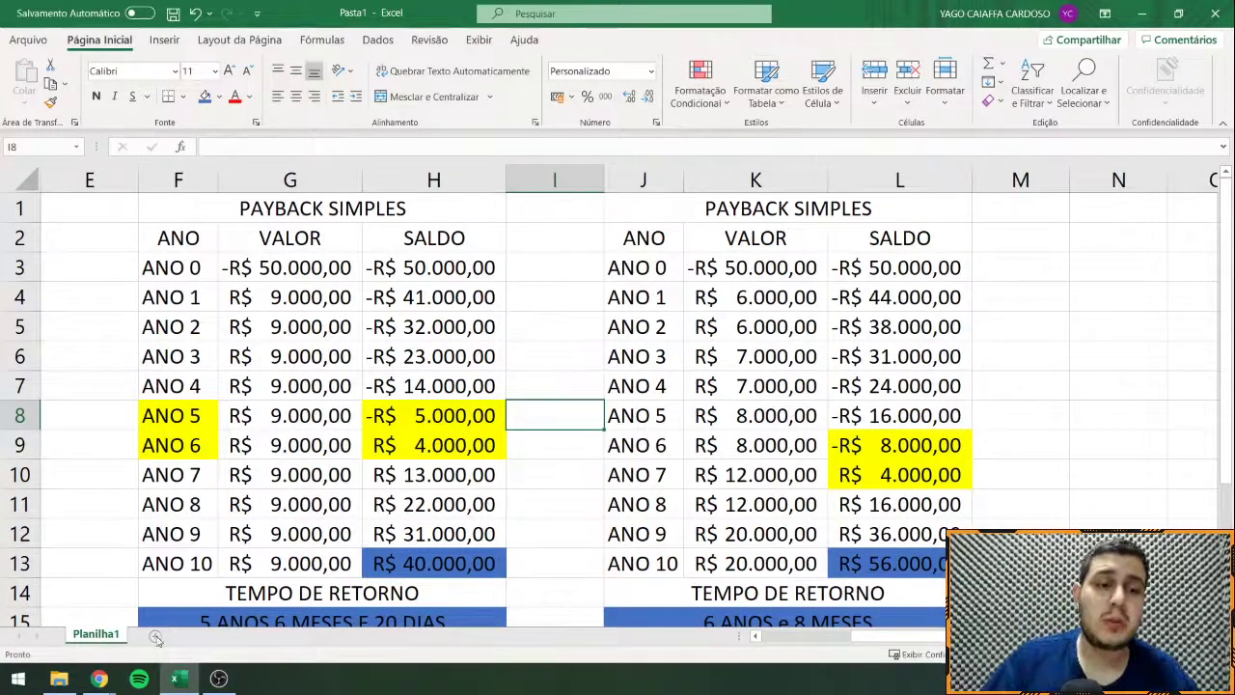
drag(899, 237, 849, 241)
drag(652, 297, 496, 306)
drag(652, 267, 555, 237)
click(621, 202)
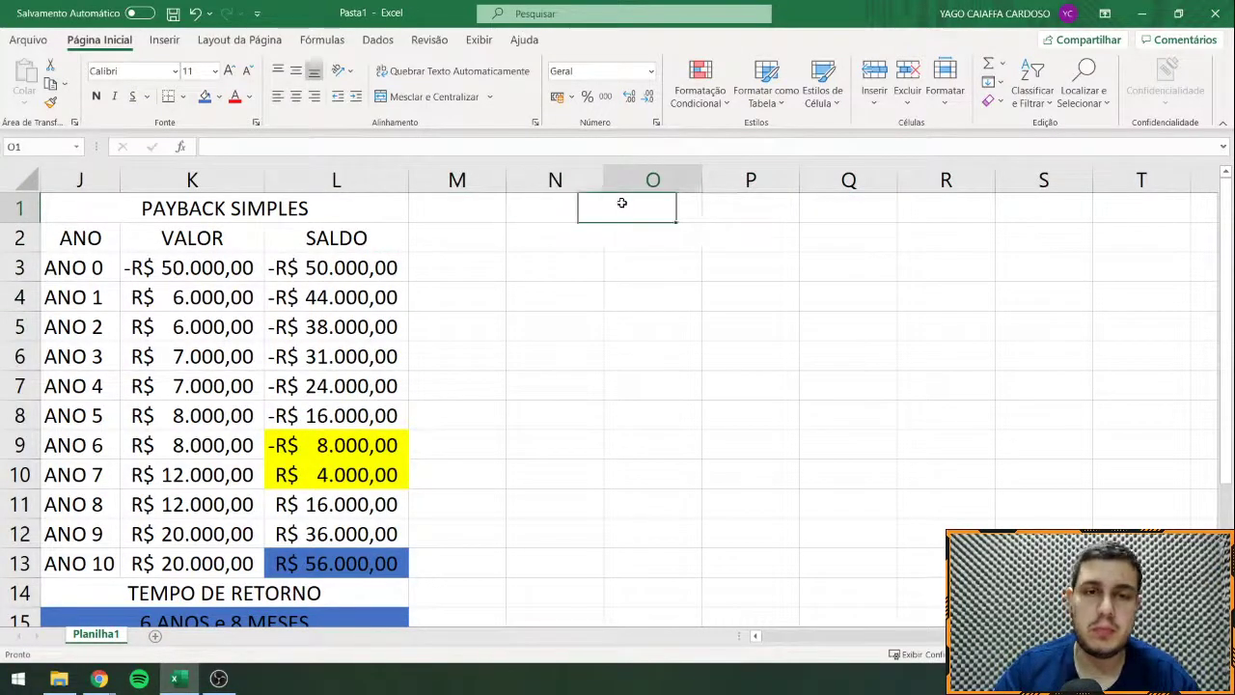
text(ta)
key(BackSpace)
key(BackSpace)
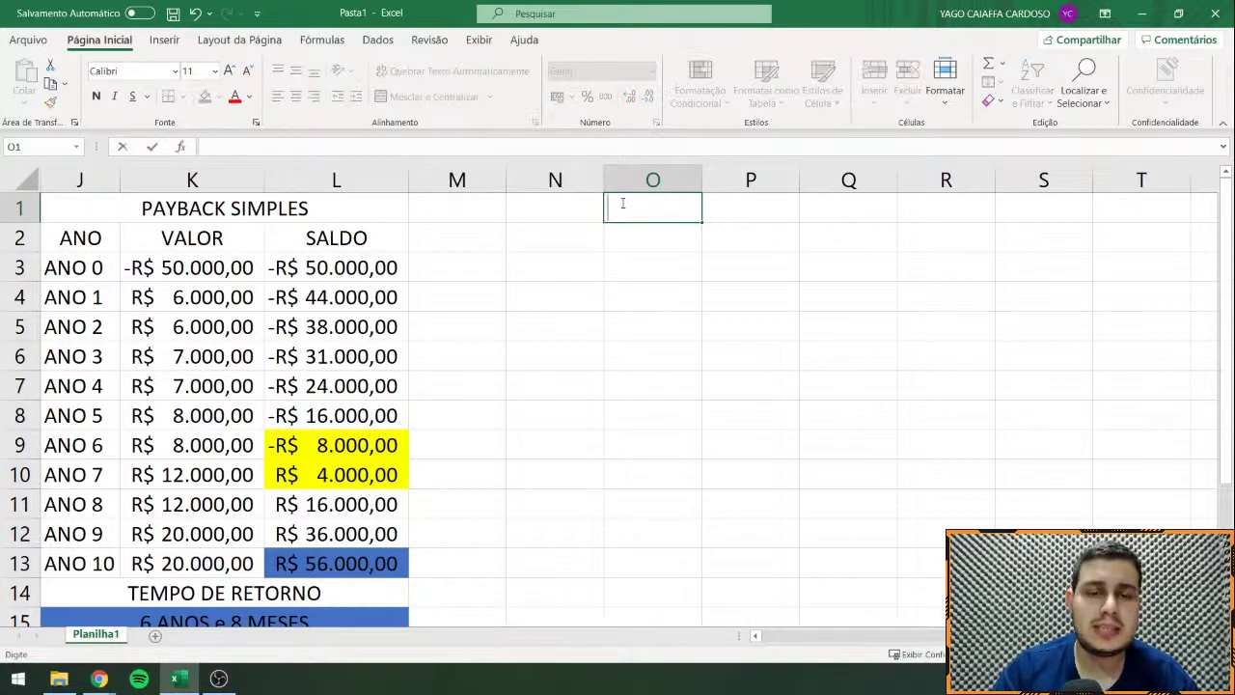
text(TAXA)
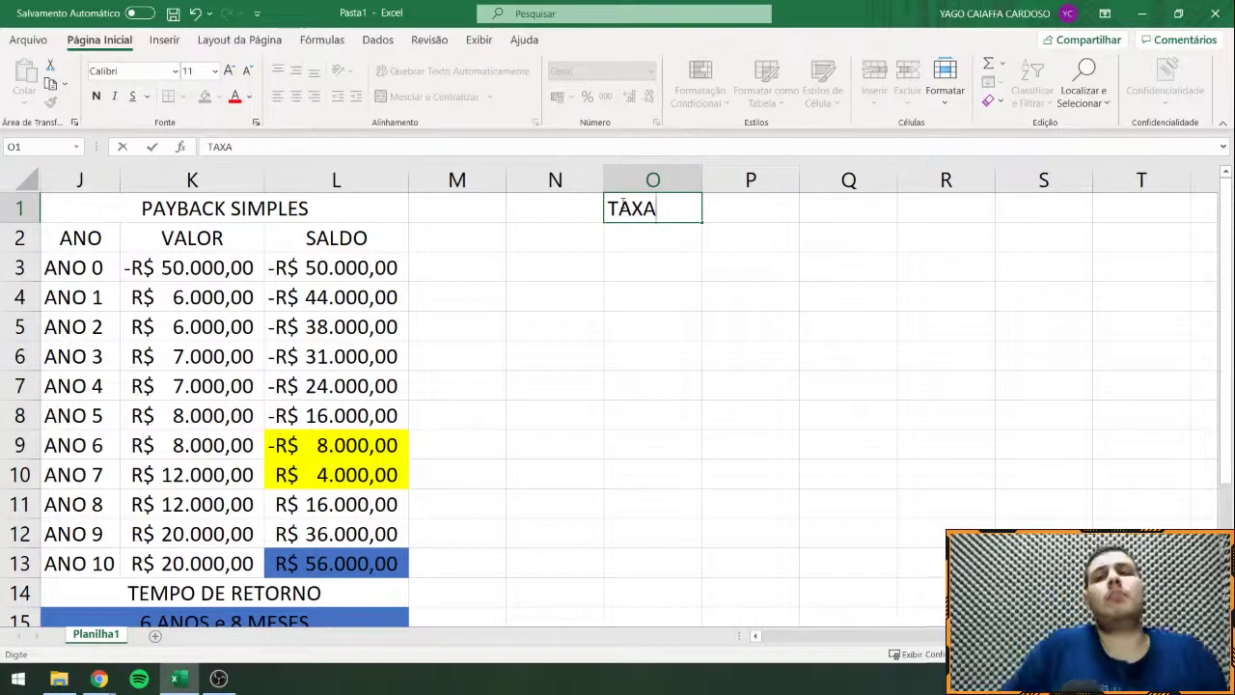
key(Tab)
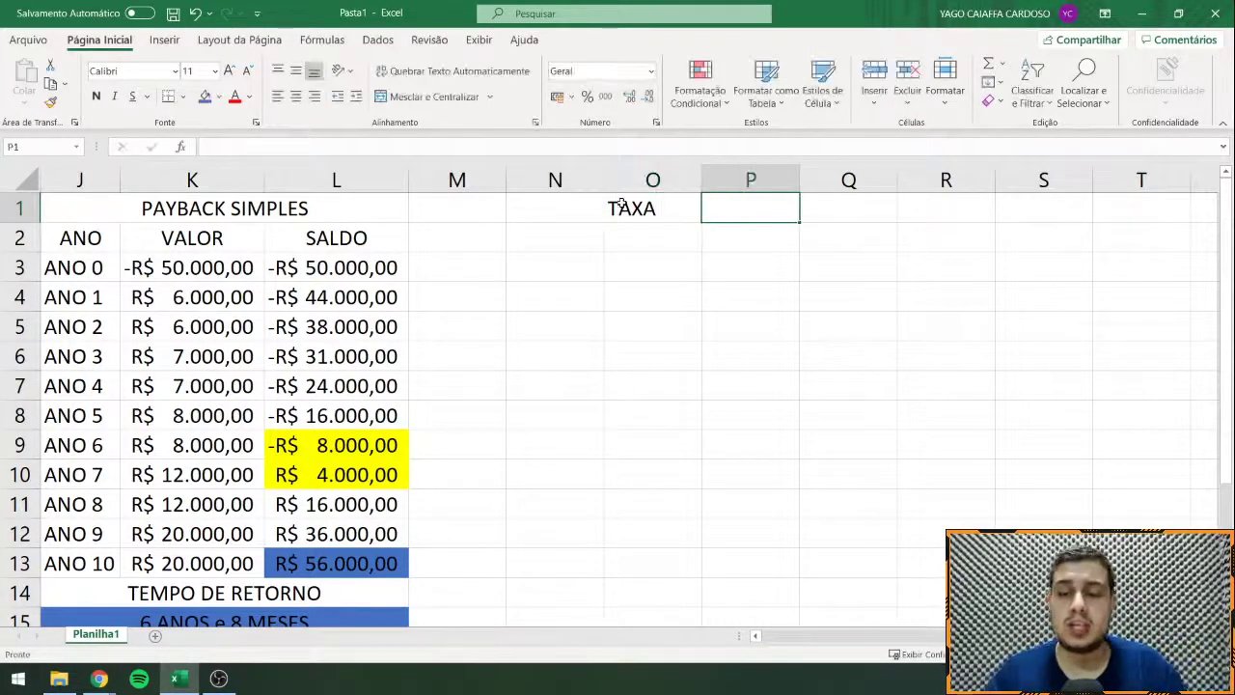
Step: Enter the rate 8% in P1 and its period "a.a." in Q1
text(8%)
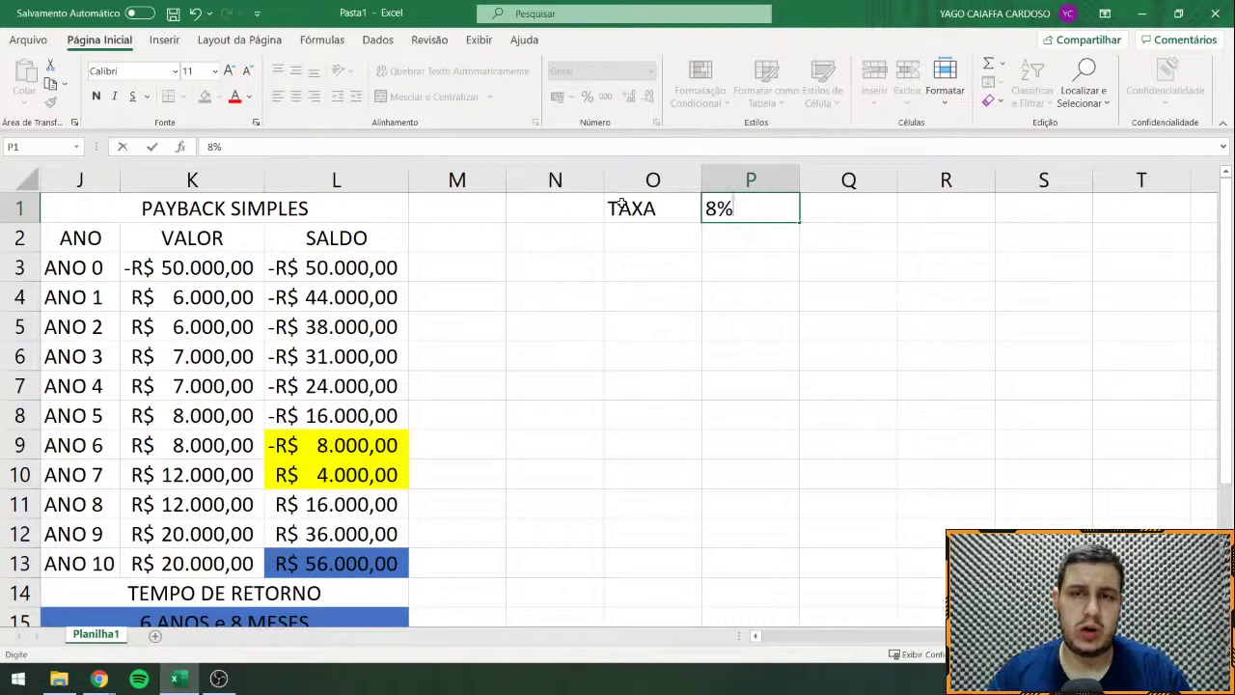
key(Tab)
text(A)
key(BackSpace)
text(a.a)
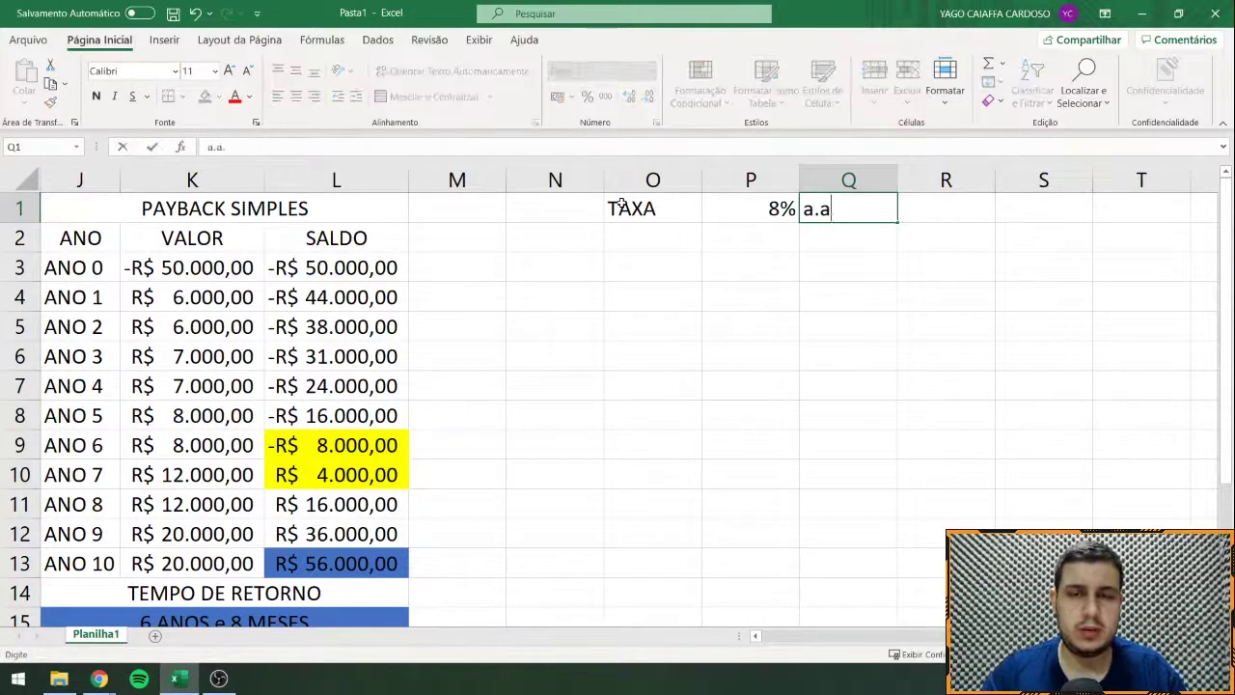
text(.)
key(Return)
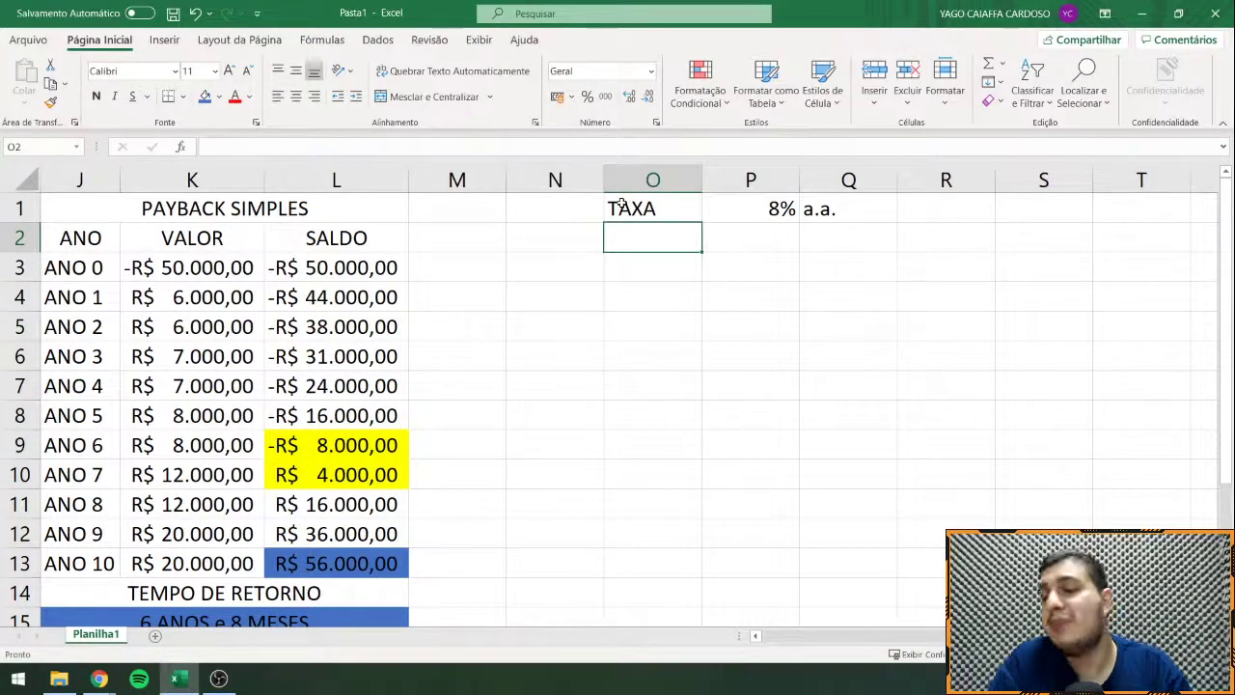
drag(617, 326, 381, 320)
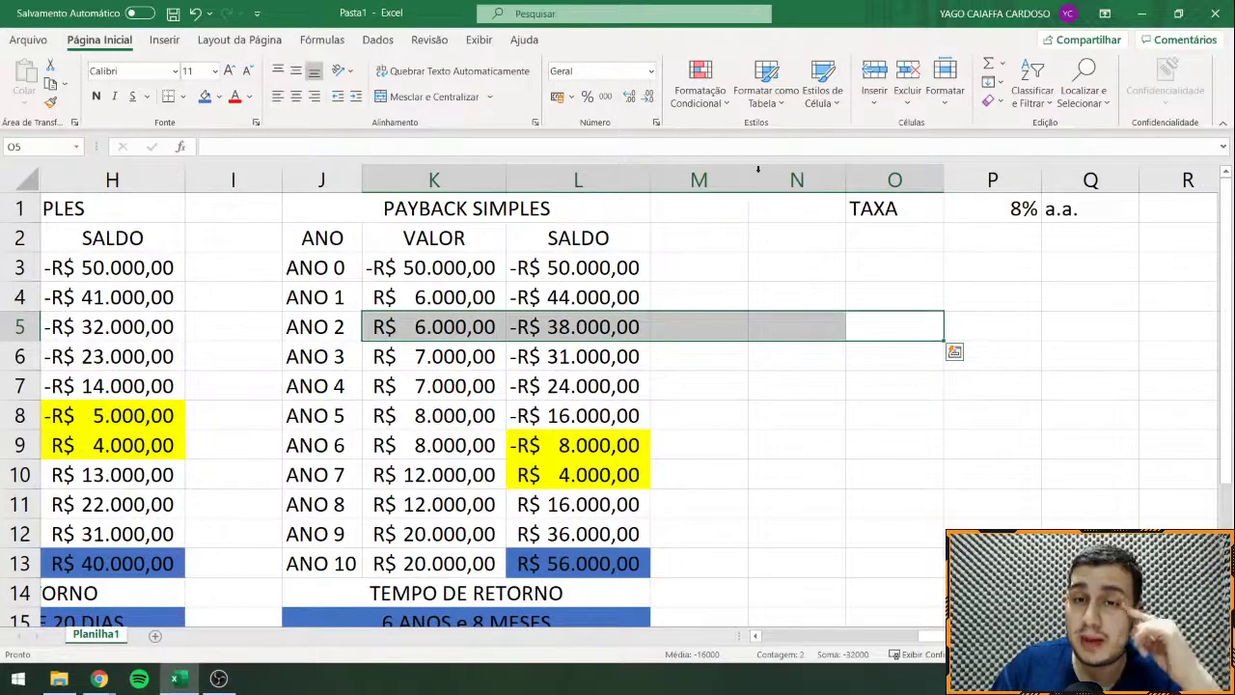
Step: Fit the widths of columns O and P to the rate label and its value
double_click(944, 180)
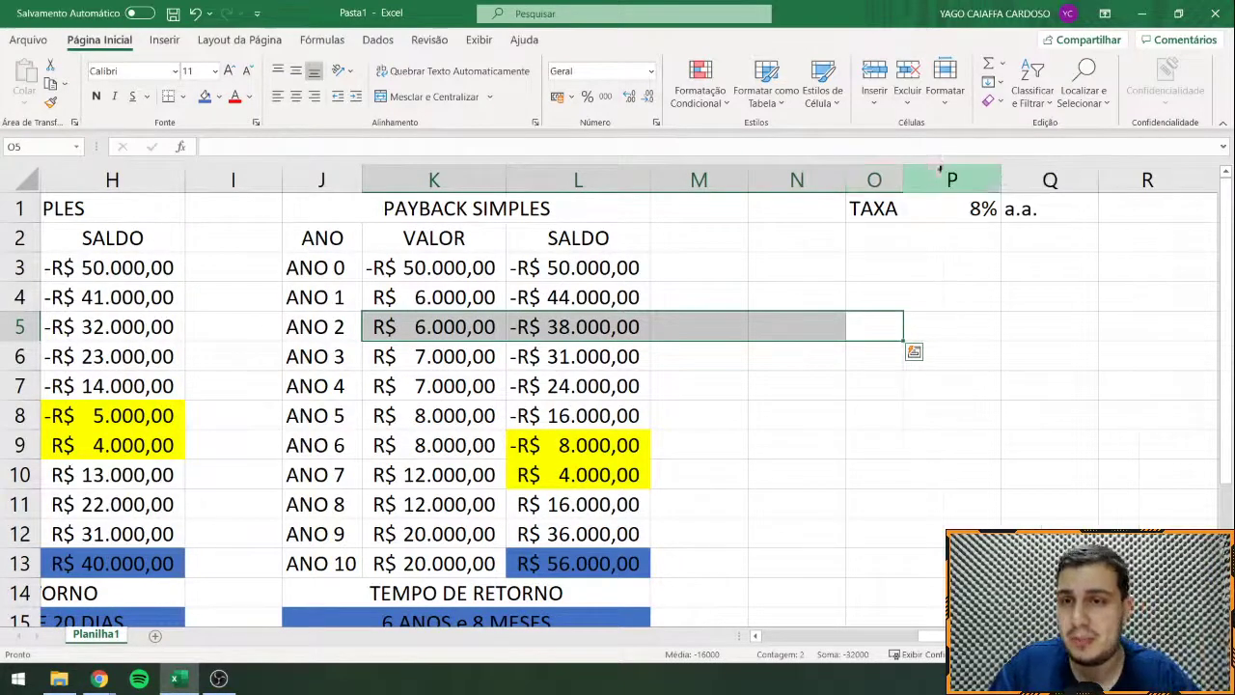
double_click(1005, 187)
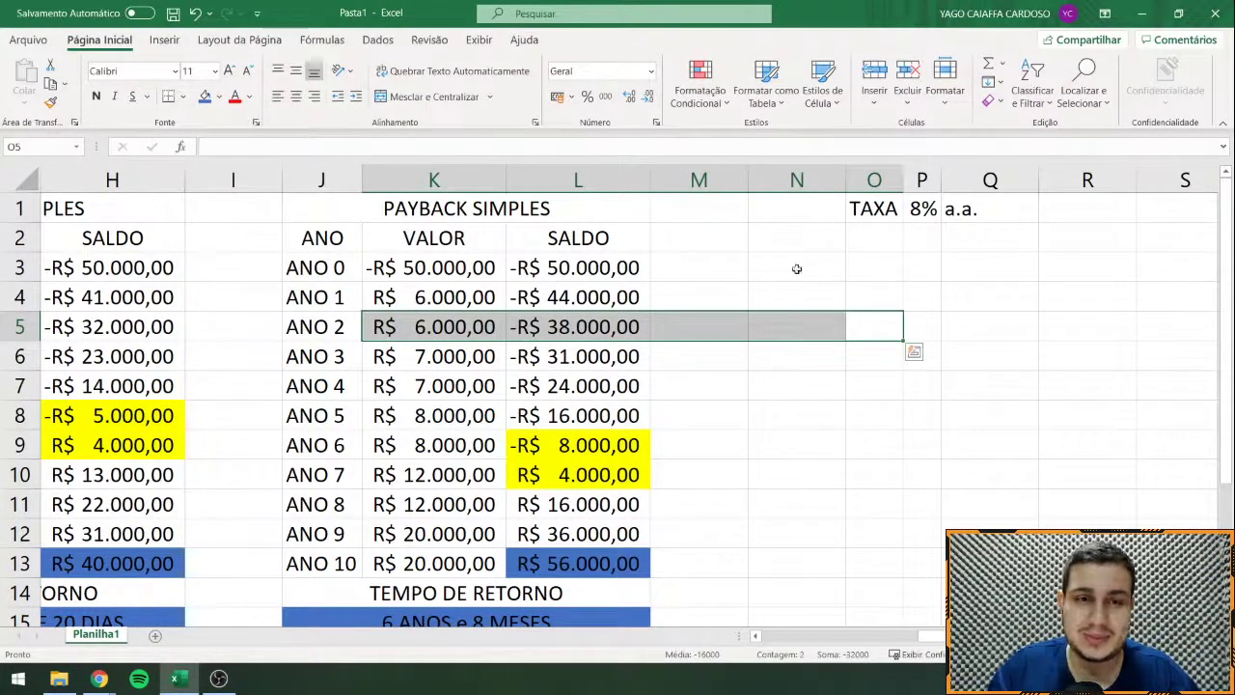
drag(797, 238, 876, 237)
click(879, 240)
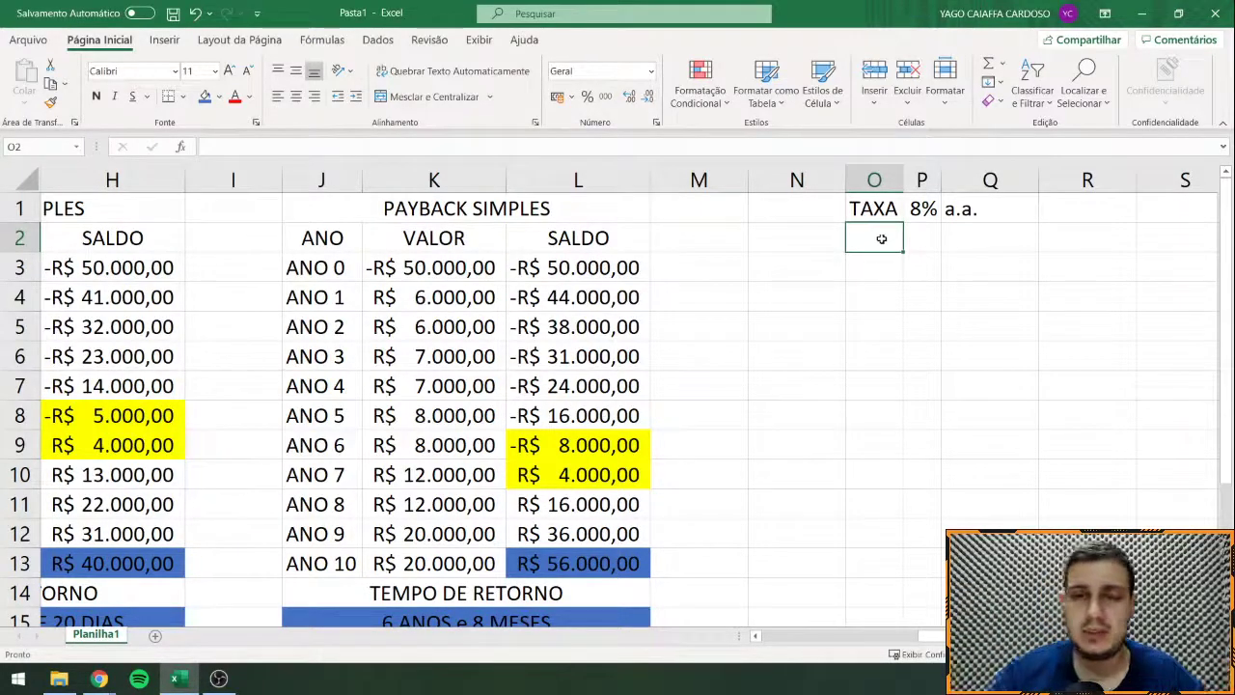
Step: Copy the first project's ANO and VALOR columns (F2:G13) and paste them starting at R2
mouse_move(881, 243)
mouse_down()
mouse_move(173, 246)
mouse_move(243, 236)
mouse_move(1180, 254)
mouse_move(877, 248)
mouse_up()
drag(852, 328, 360, 321)
drag(407, 239, 572, 562)
key(ctrl+c)
scroll(572, 563, right, 3)
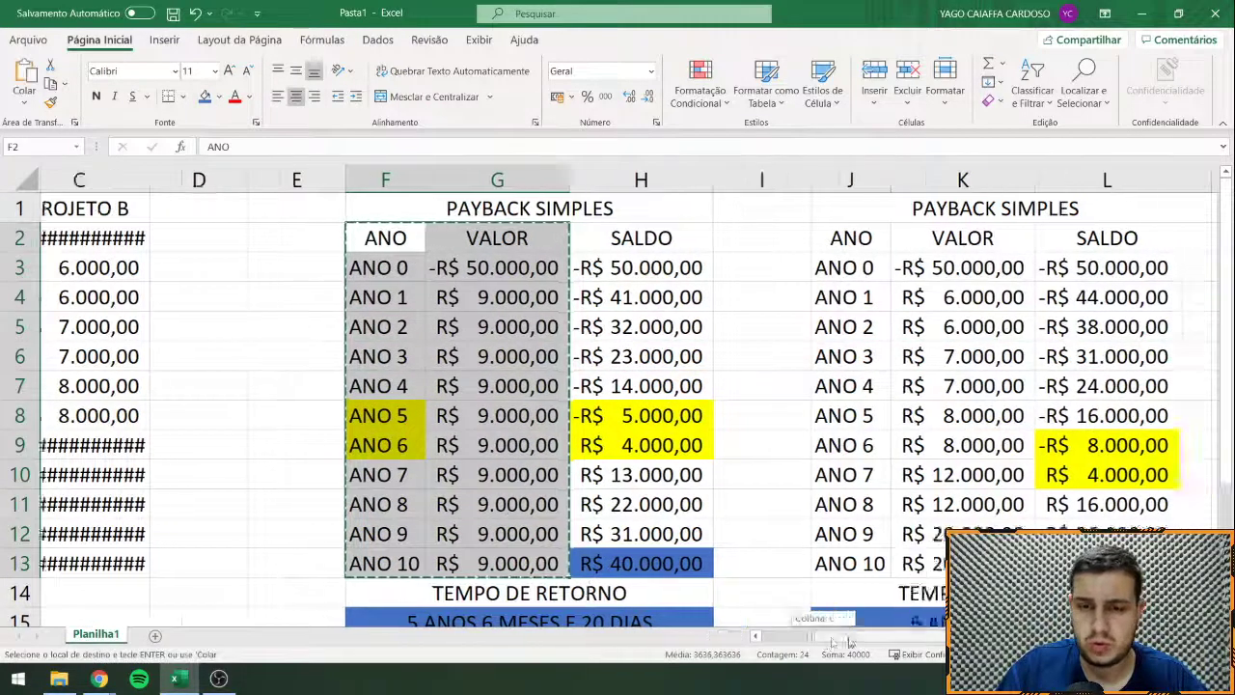
click(730, 237)
click(744, 268)
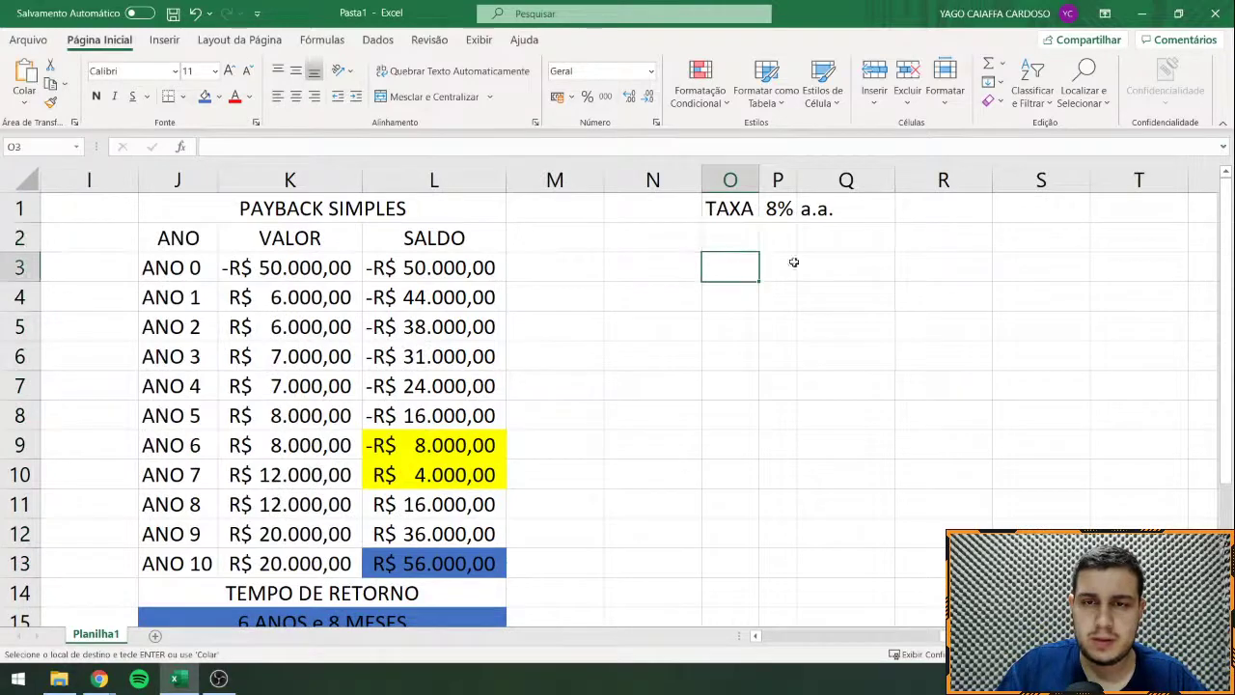
drag(829, 238, 1100, 254)
click(523, 200)
click(516, 233)
key(ctrl+v)
Step: Enter the title "PAYBACK DESCONTADO" in R1, above the copied table
drag(511, 208, 545, 208)
text(pyaback)
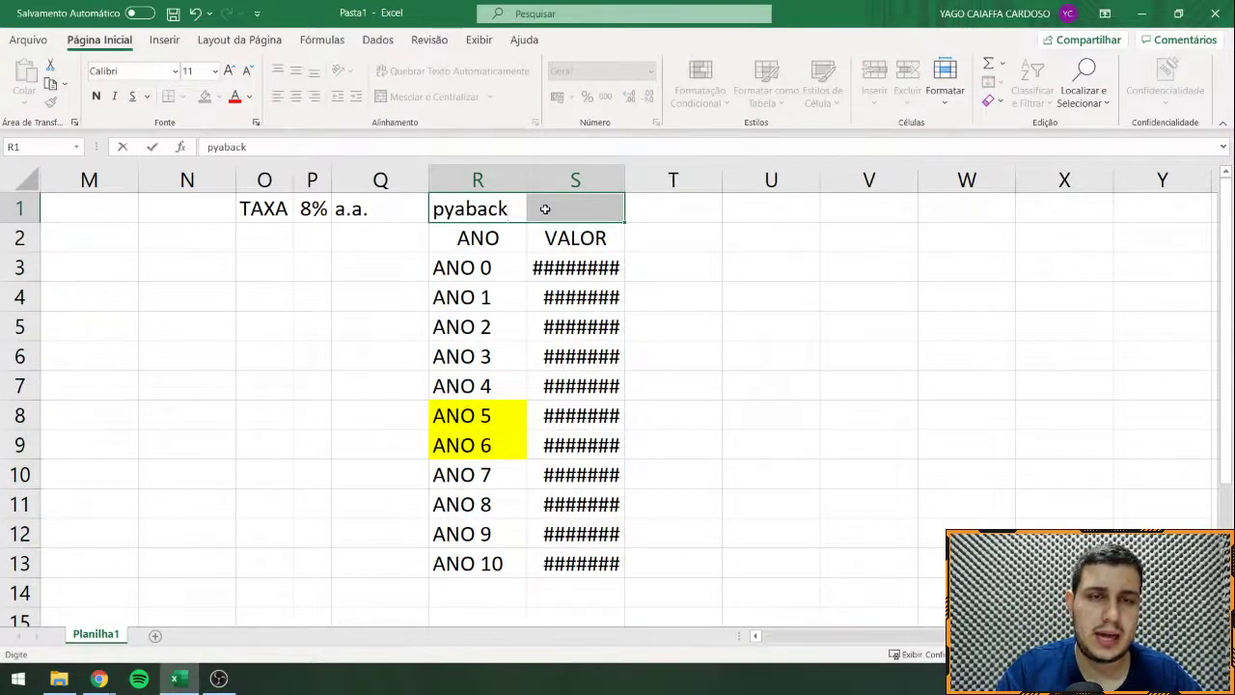
key(Escape)
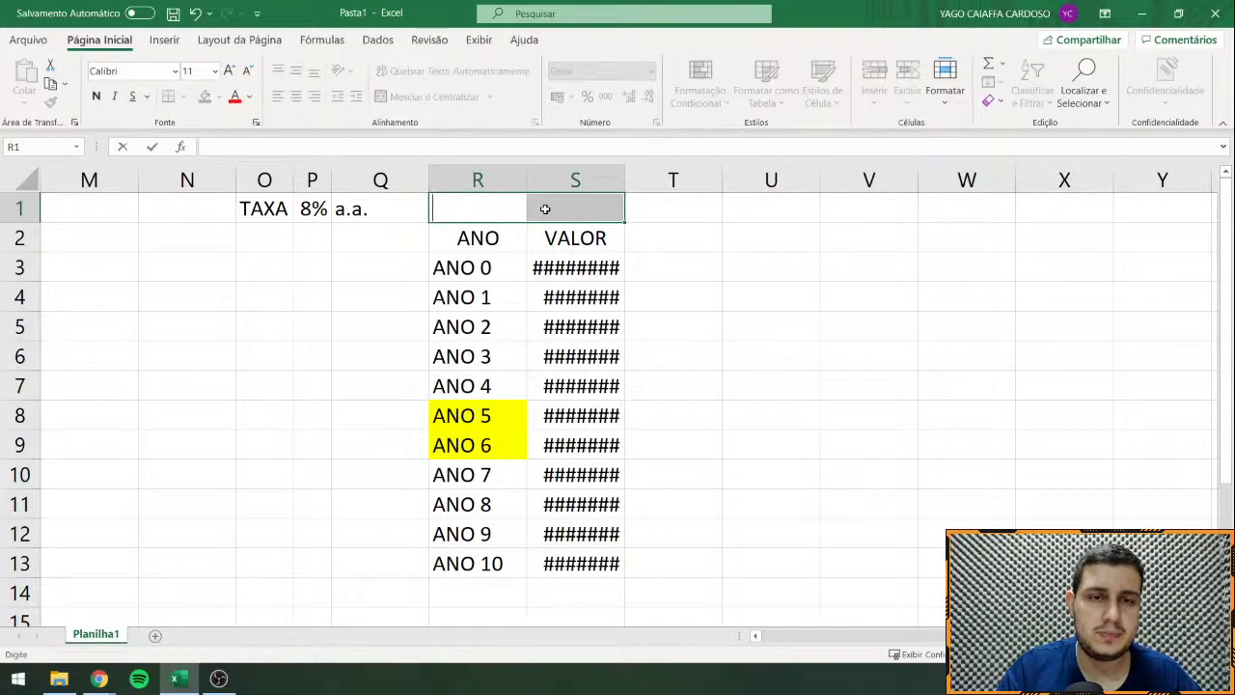
text(PAYBACK DESCONTADO)
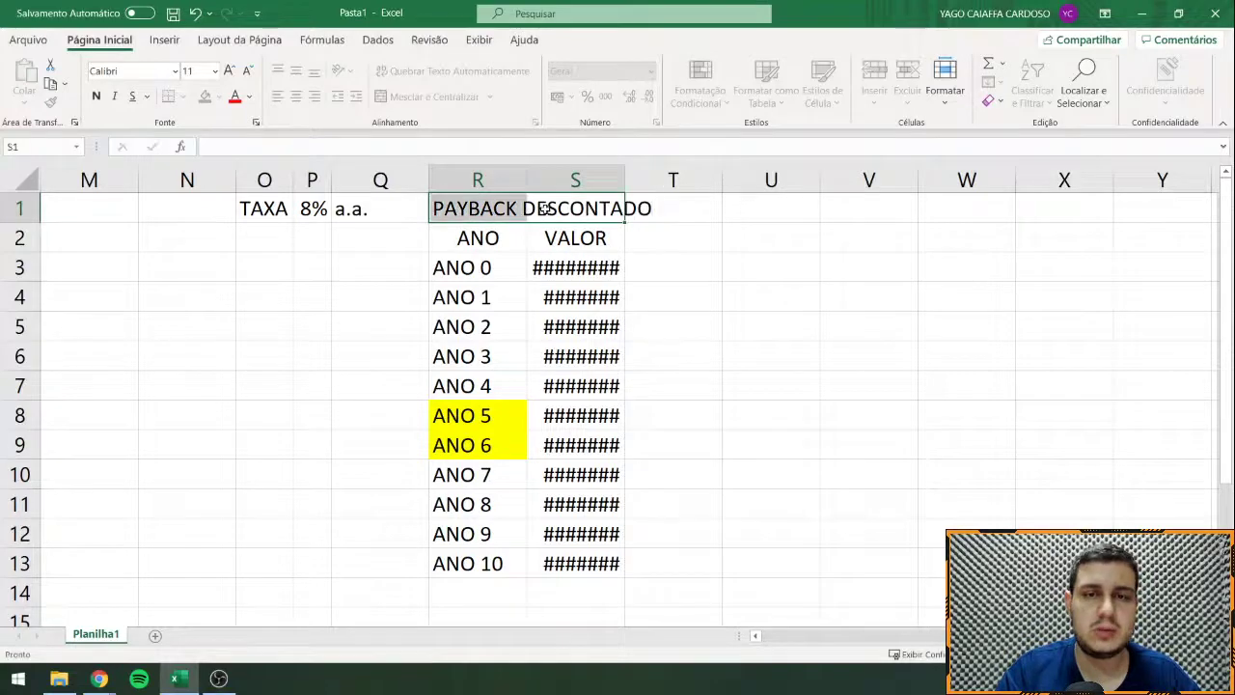
key(Return)
Step: Fit columns R and S to their contents and merge and centre the title across R1:U1
drag(477, 180, 562, 182)
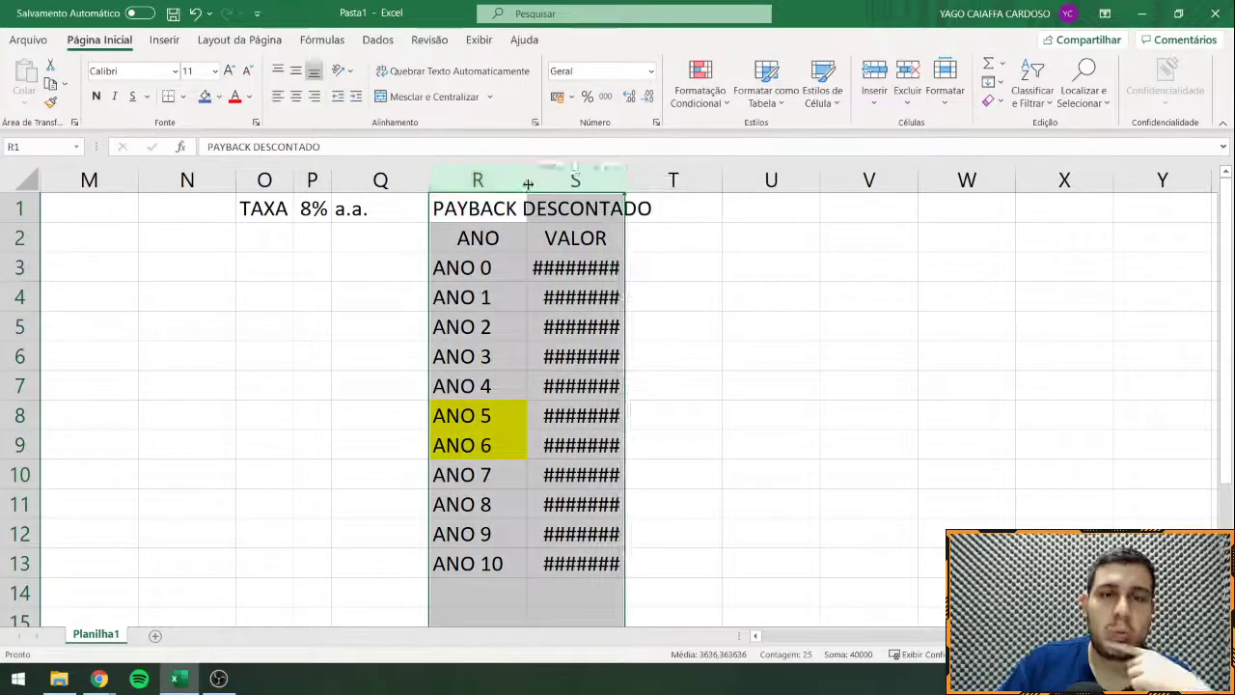
double_click(525, 180)
click(666, 267)
click(653, 207)
drag(653, 208, 974, 208)
click(424, 96)
click(642, 180)
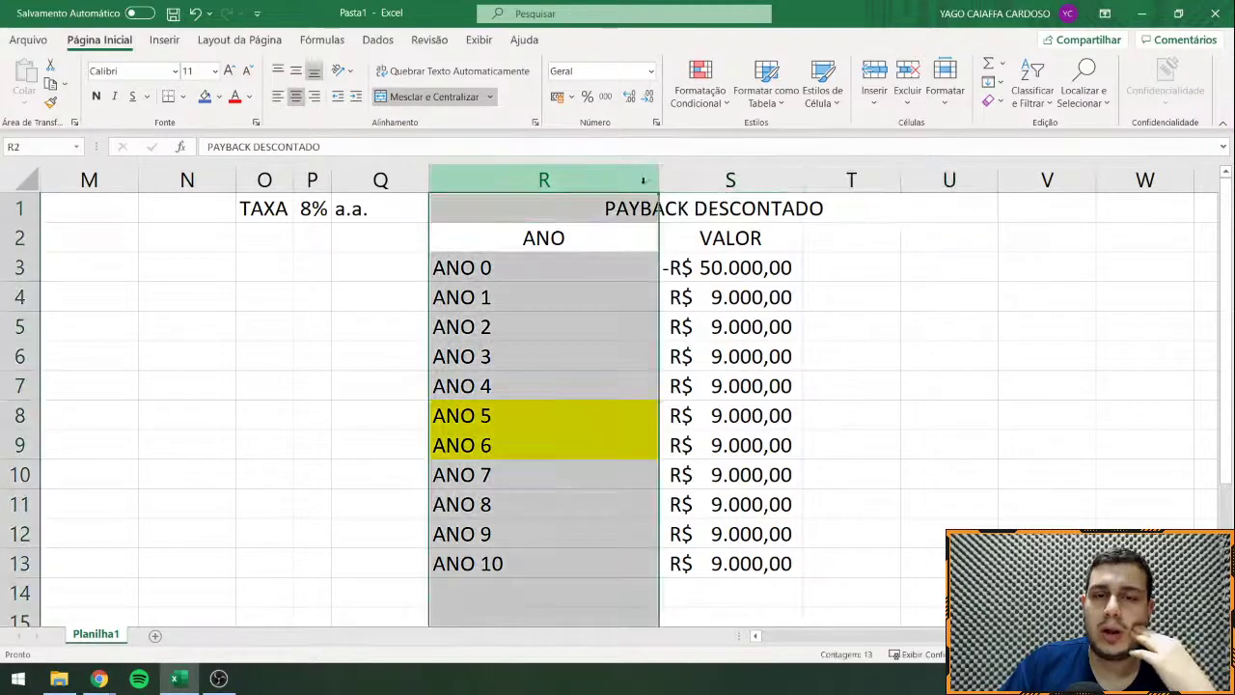
double_click(659, 181)
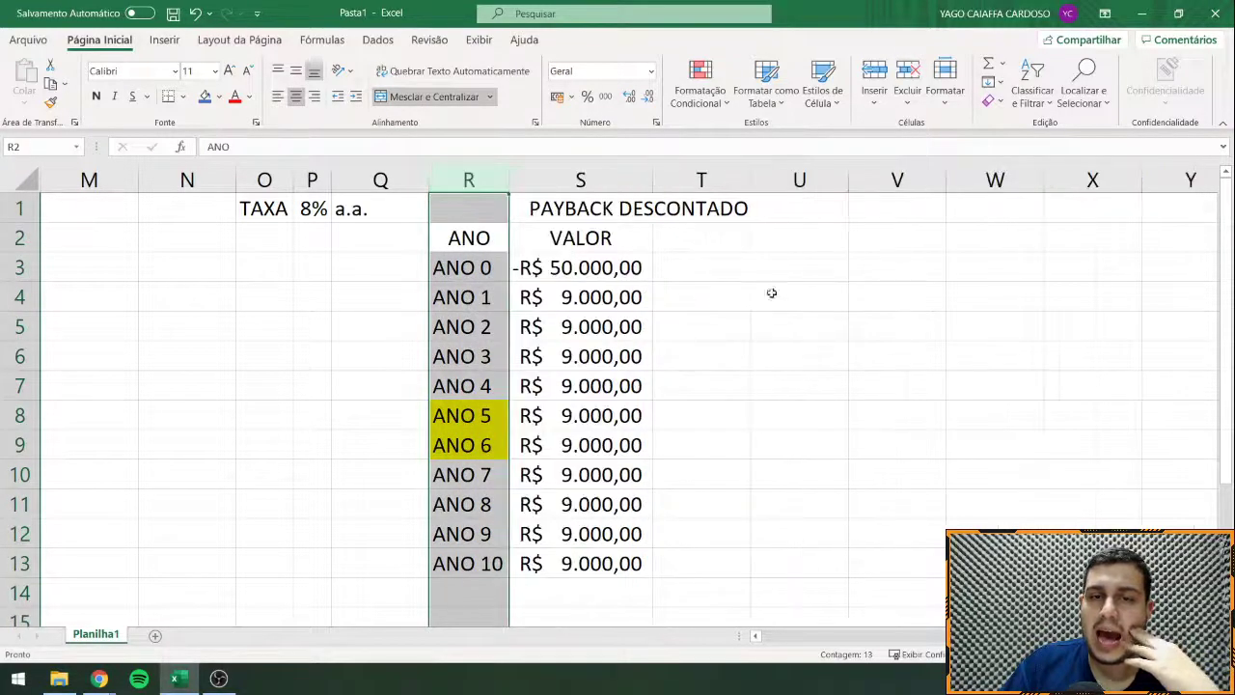
Step: Add the headers "DESCONTADO" in T2 and "SALDO" in U2
click(706, 287)
click(688, 240)
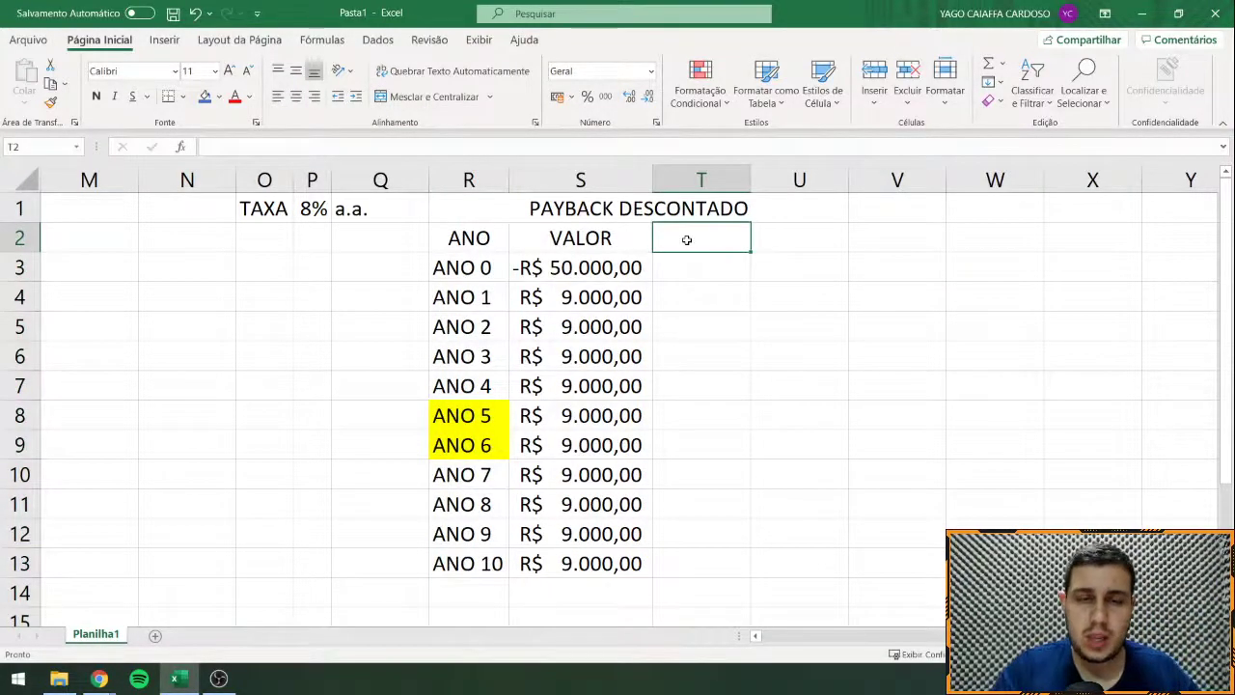
text(E)
key(BackSpace)
text(DES)
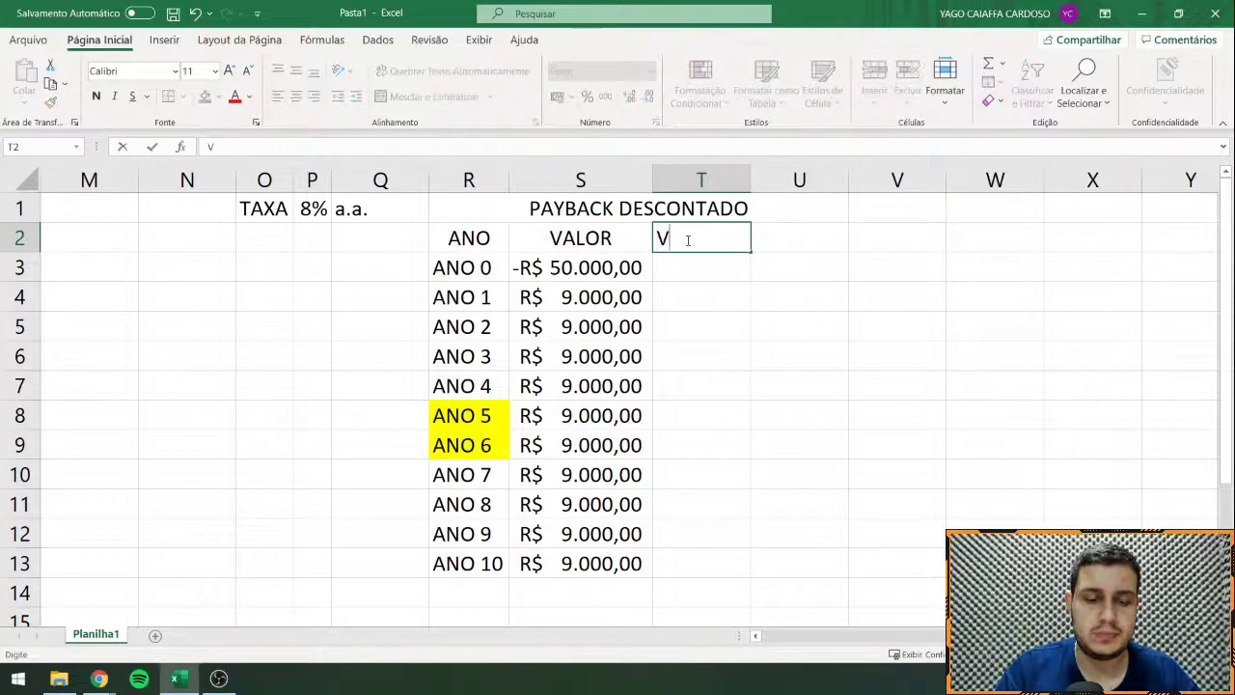
text(CONTADO)
key(Tab)
text(SALDO)
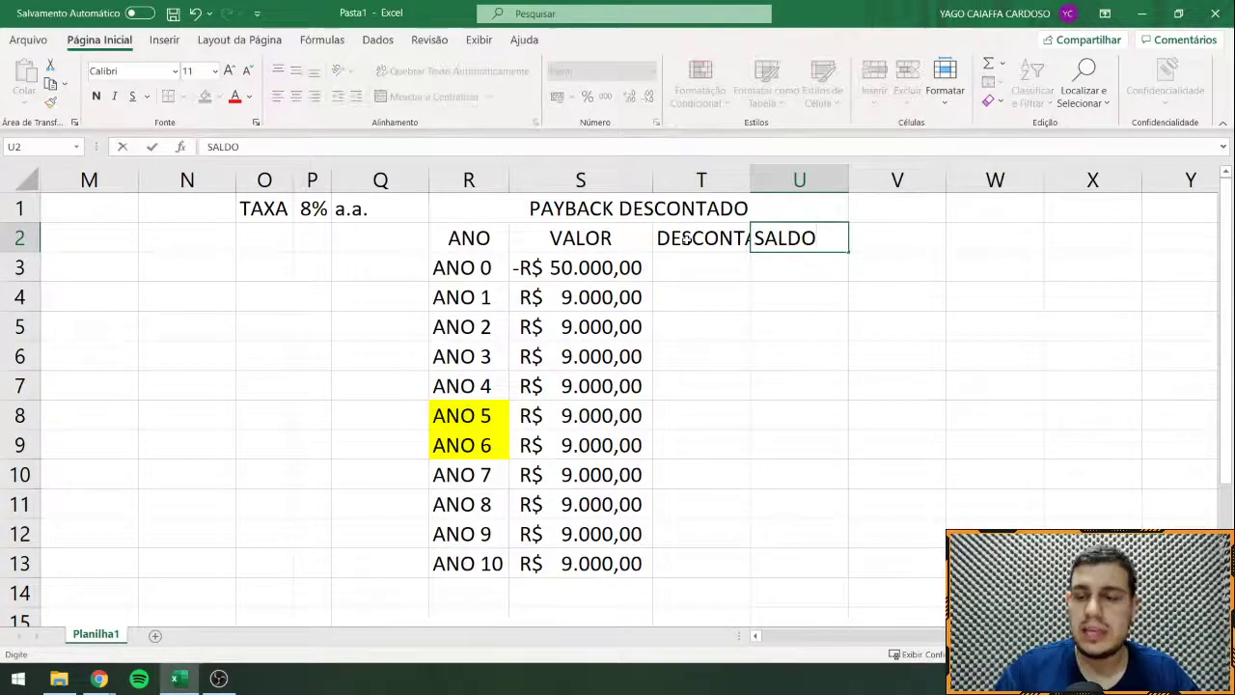
key(Return)
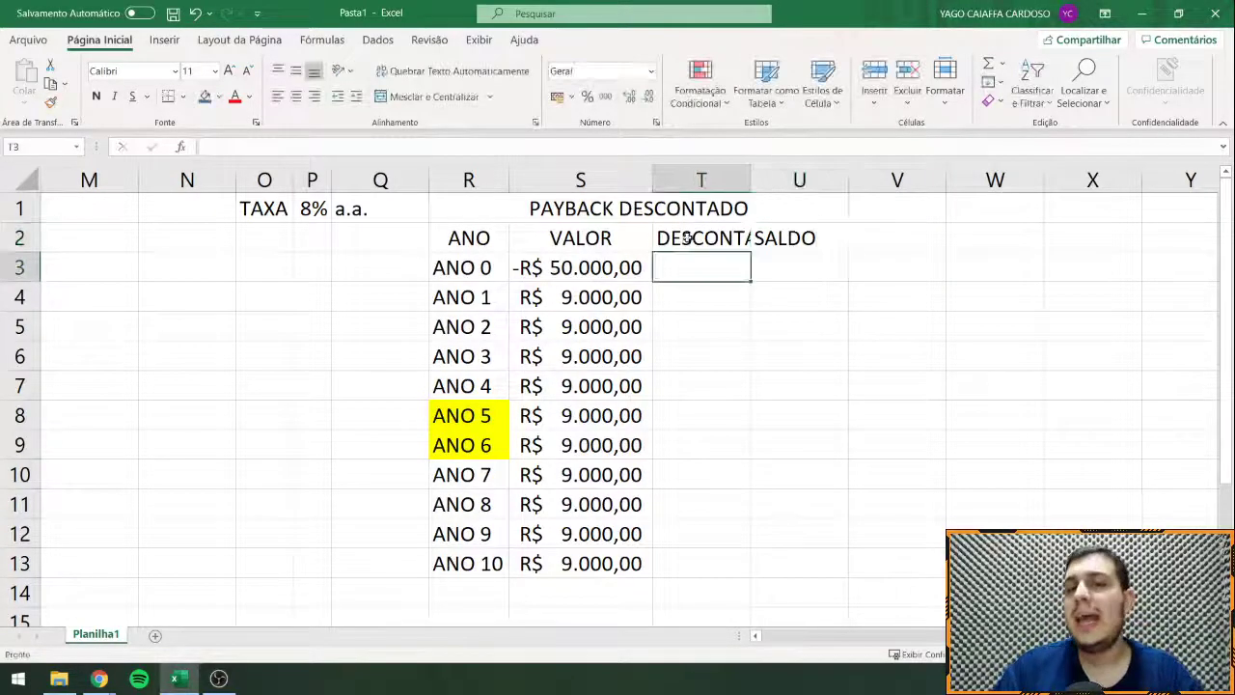
Step: Fit column T to its DESCONTADO header and insert a blank column between it and VALOR
click(743, 183)
double_click(746, 188)
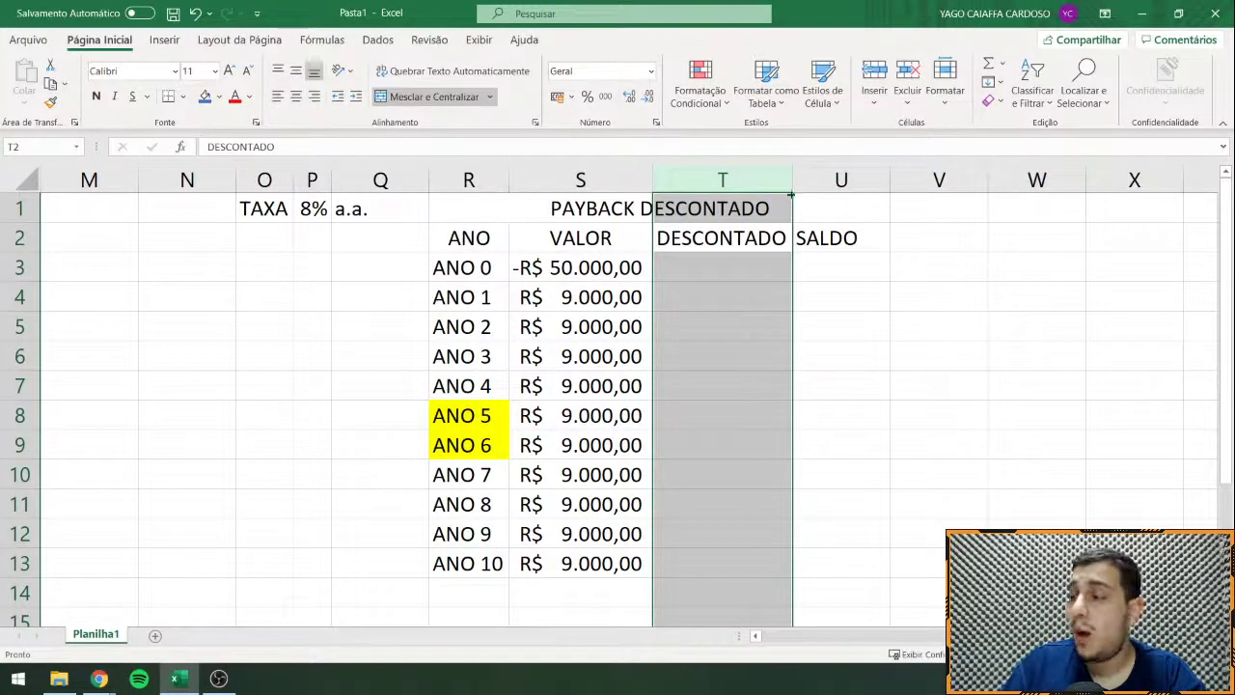
right_click(709, 186)
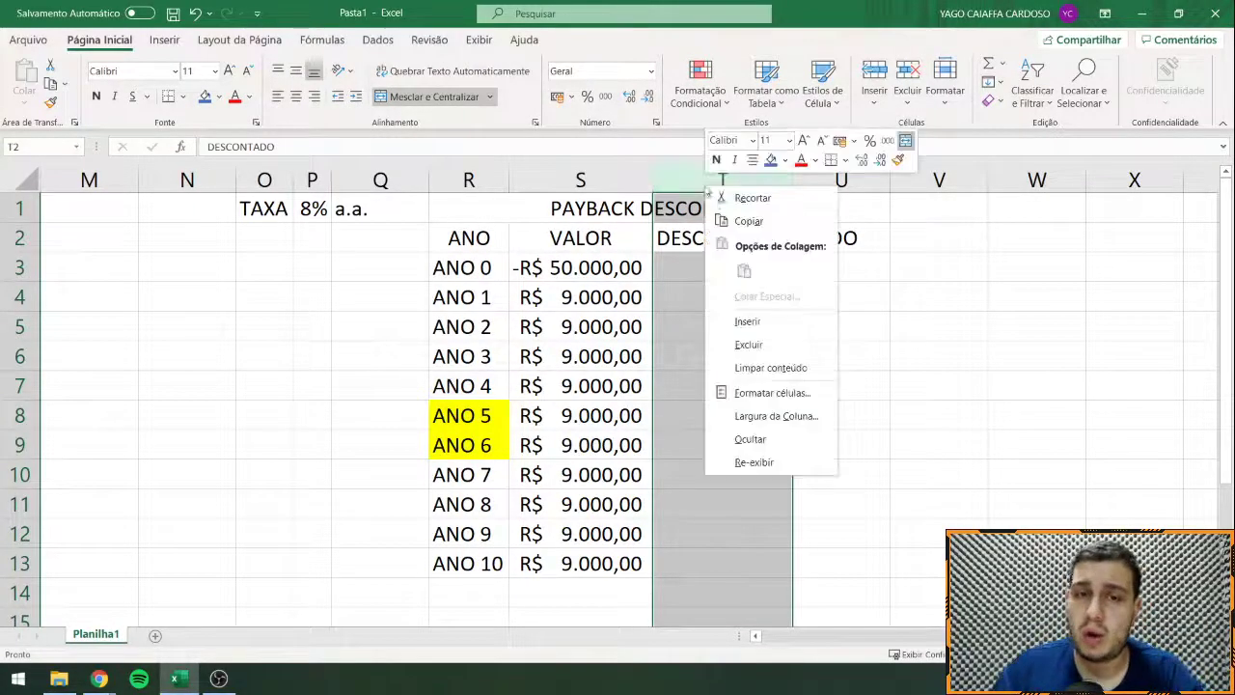
click(737, 324)
click(694, 256)
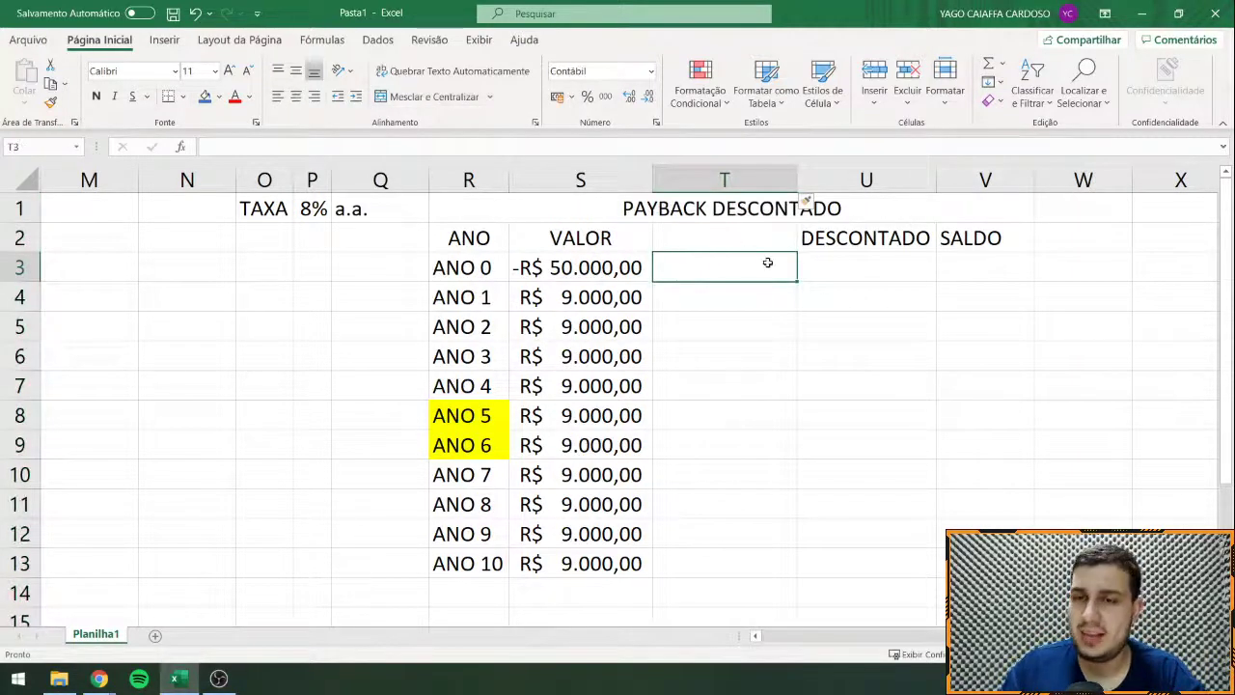
Step: Centre the DESCONTADO and SALDO headers in U2:V2
drag(928, 241, 1013, 241)
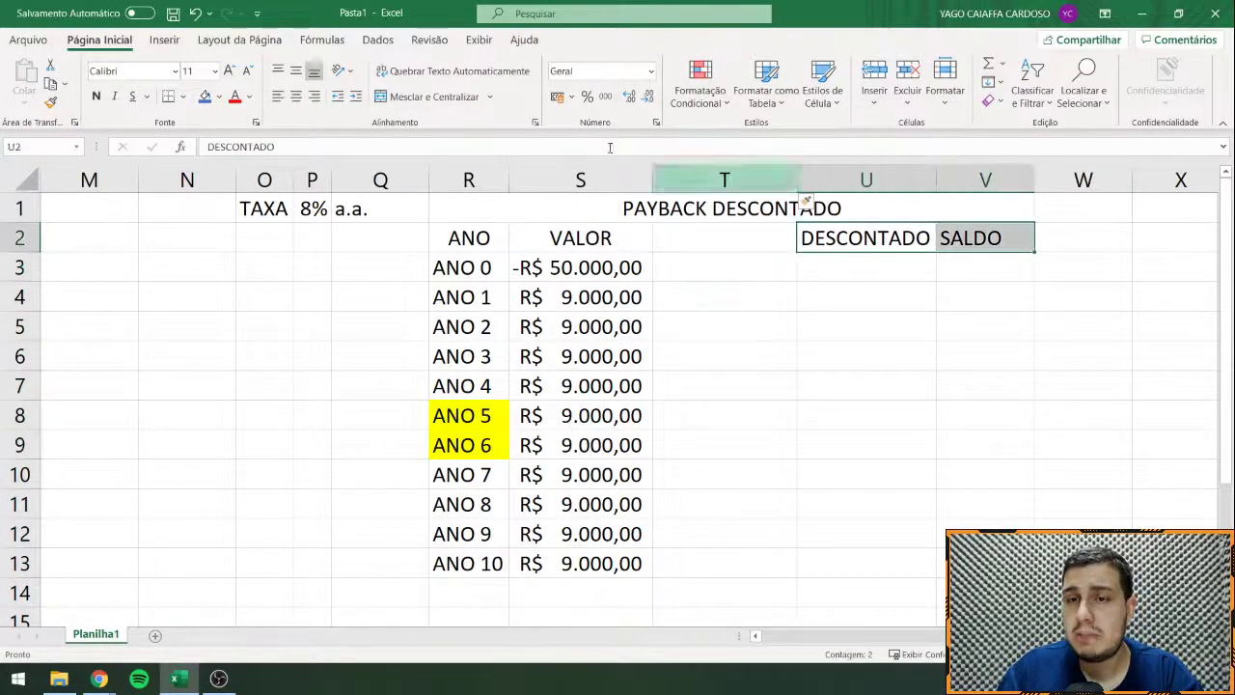
click(297, 96)
click(689, 242)
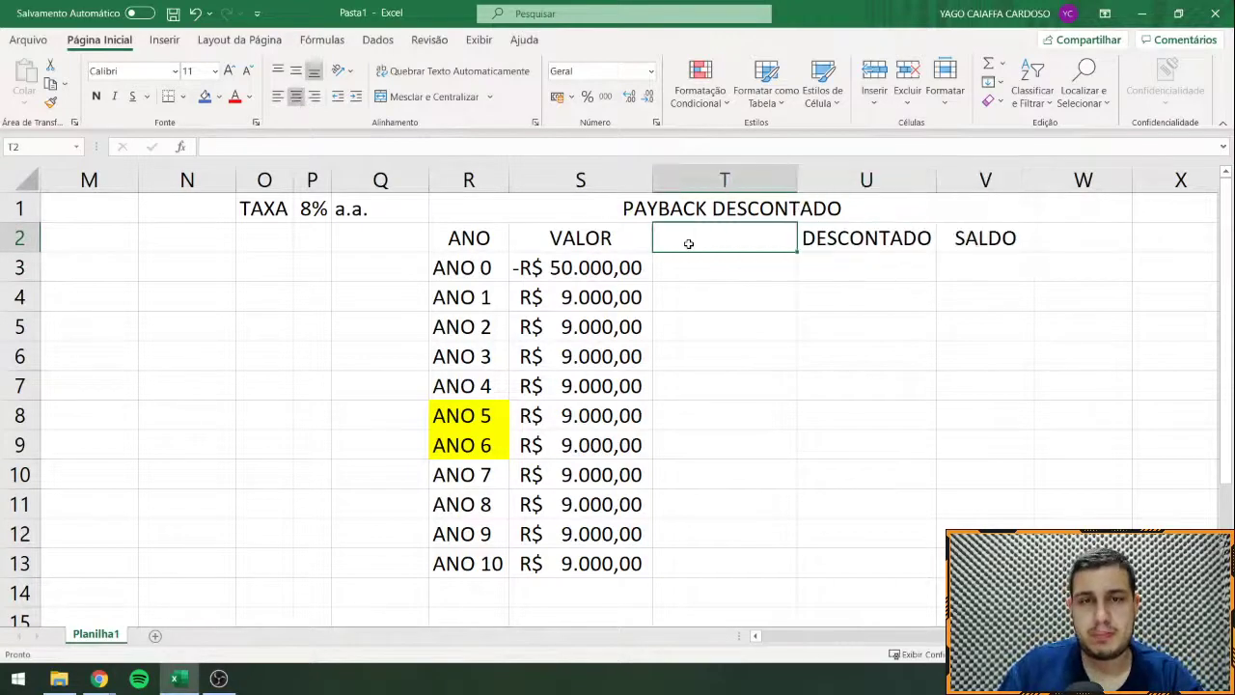
Step: Number the periods from 0 to 10 in Q3:Q13, beside the discounted payback table's years
click(278, 212)
click(409, 267)
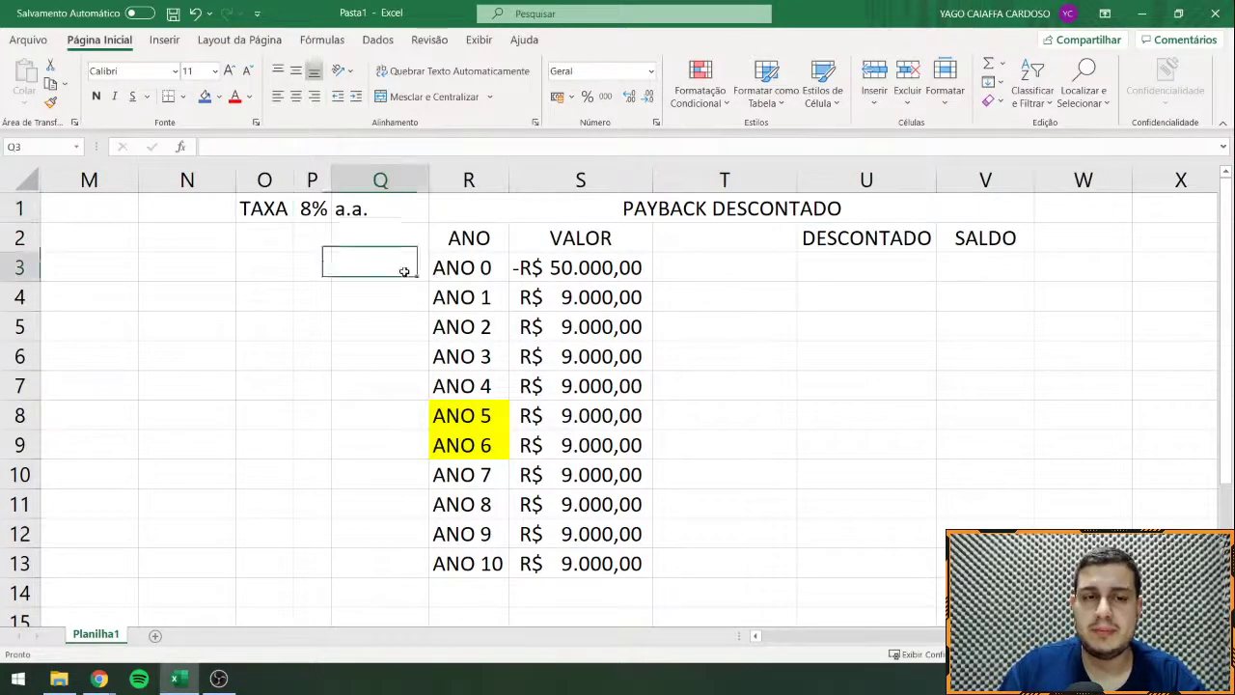
text(0)
key(Return)
text(1)
key(Return)
text(2)
key(Return)
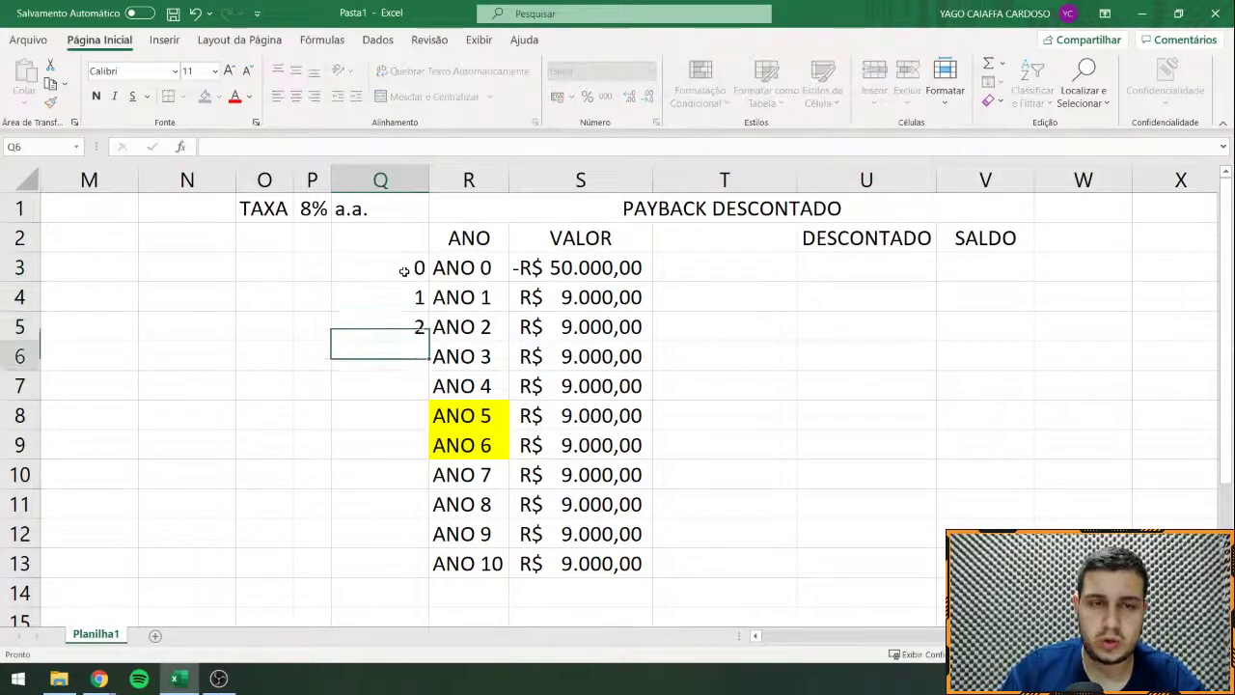
drag(406, 269, 424, 576)
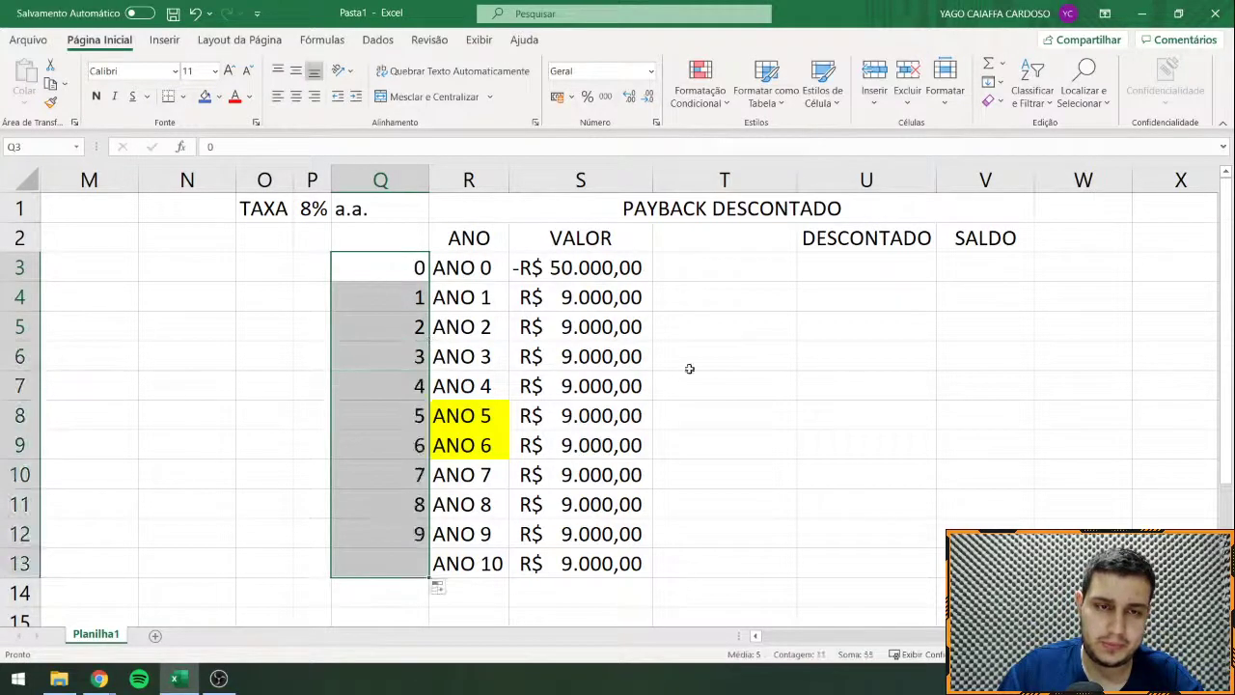
Step: Enter the header "TAXA EFETIVA" in T2
click(718, 360)
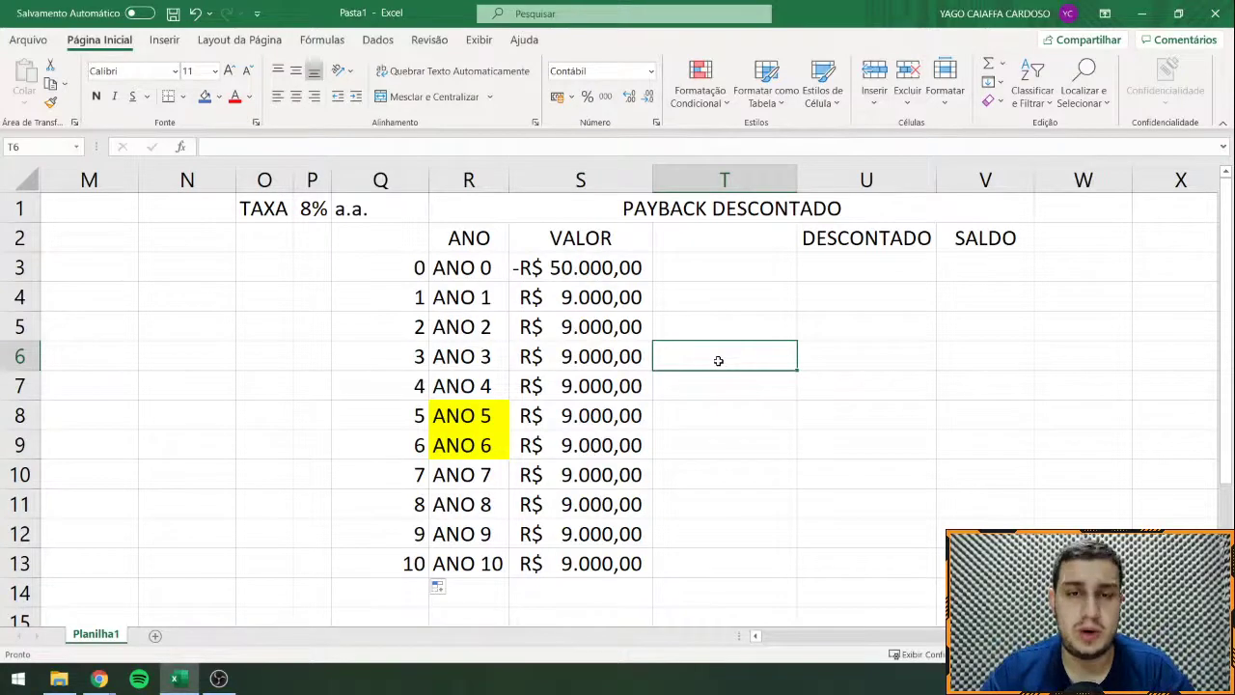
click(693, 250)
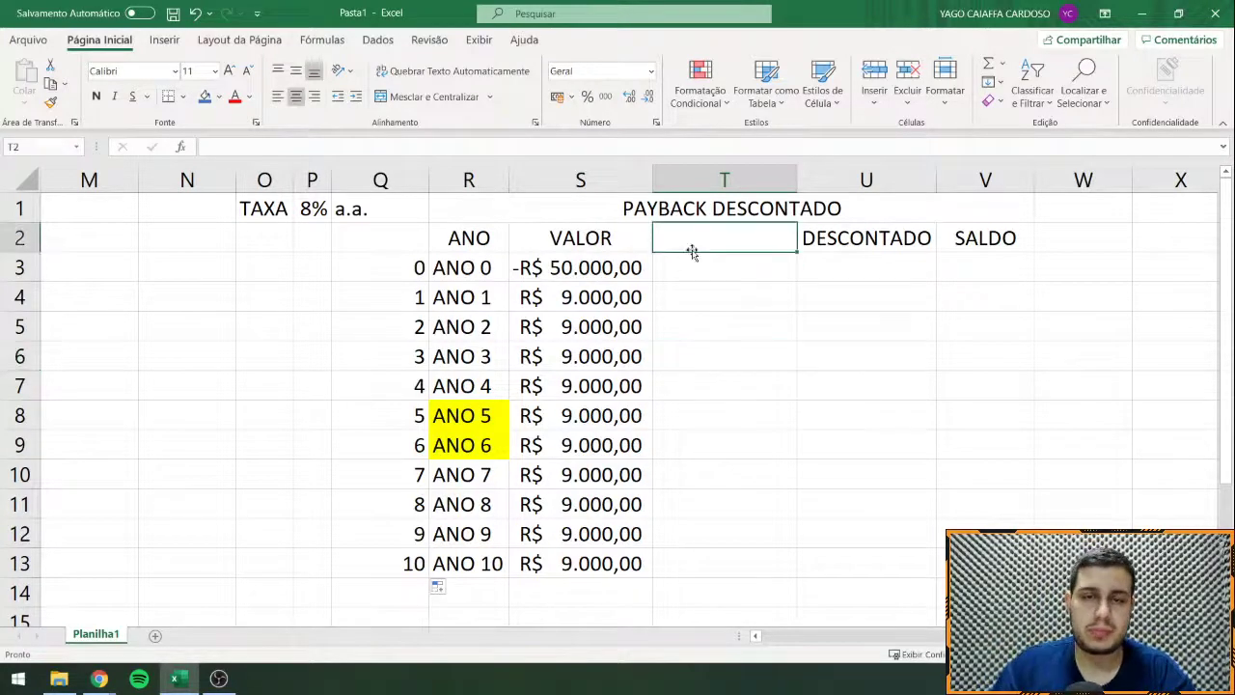
text(TAXA)
key(Return)
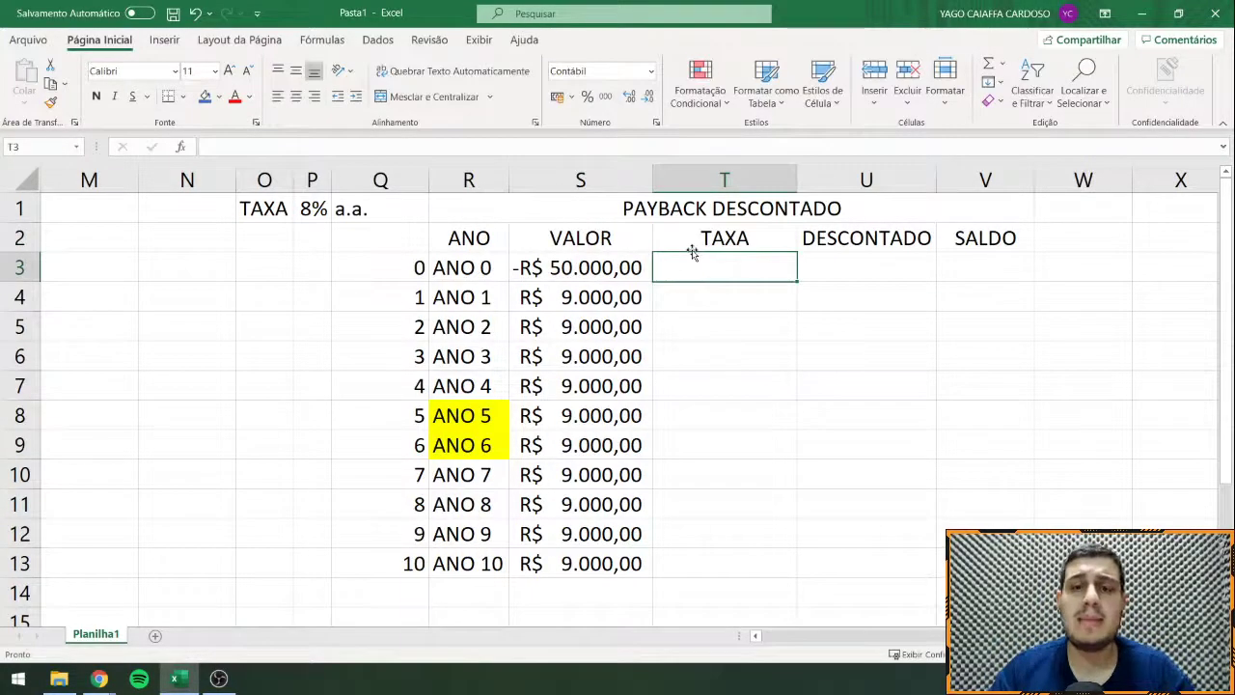
click(692, 249)
text(TAXA)
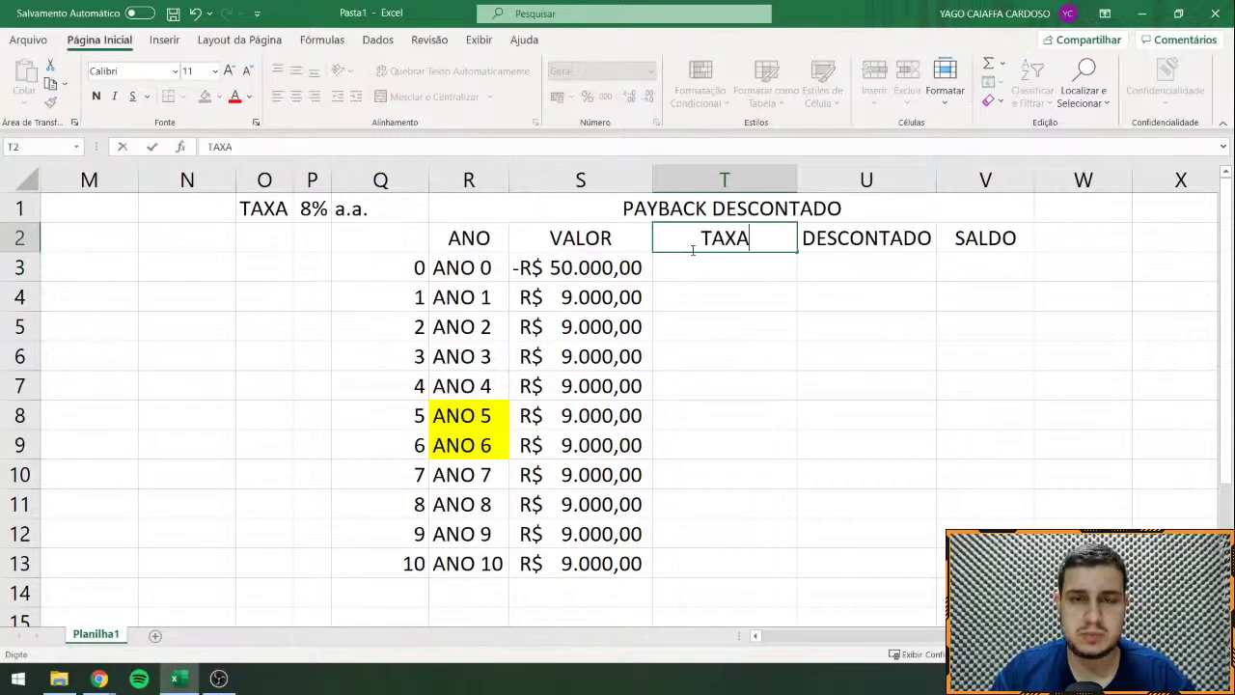
text( EFETIVA)
key(Return)
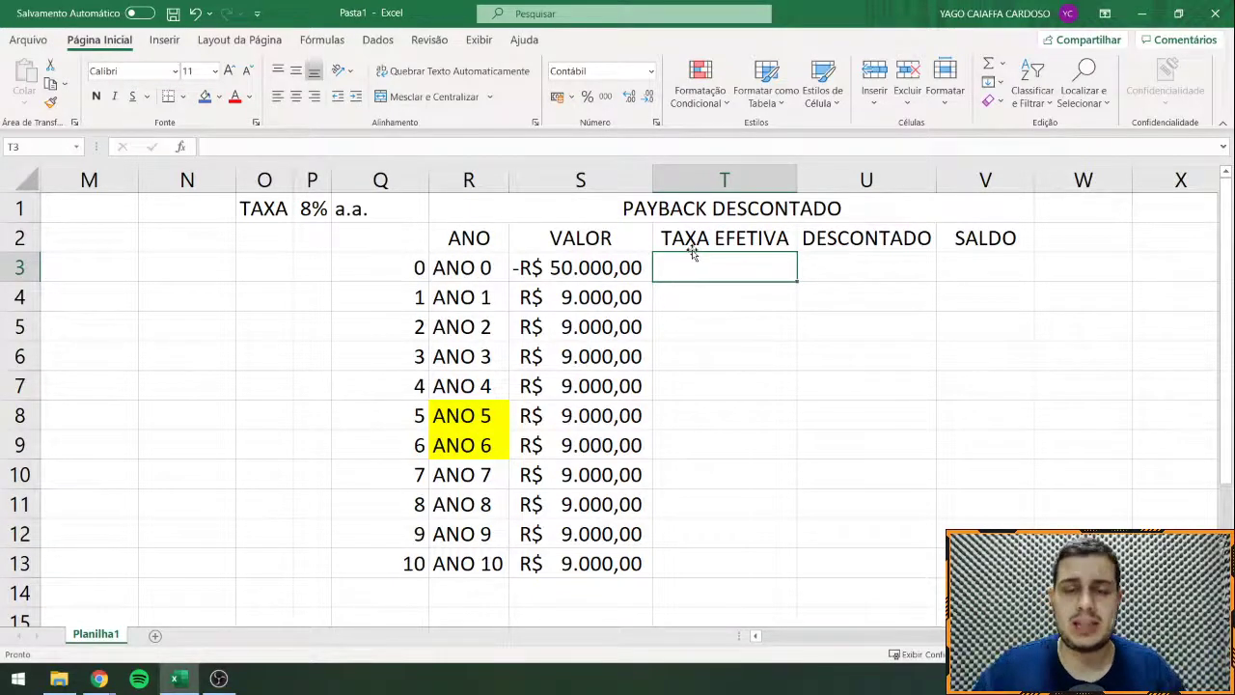
Step: Calculate the year 0 effective rate in T3 with the formula =(1+P1)^Q3
text(=)
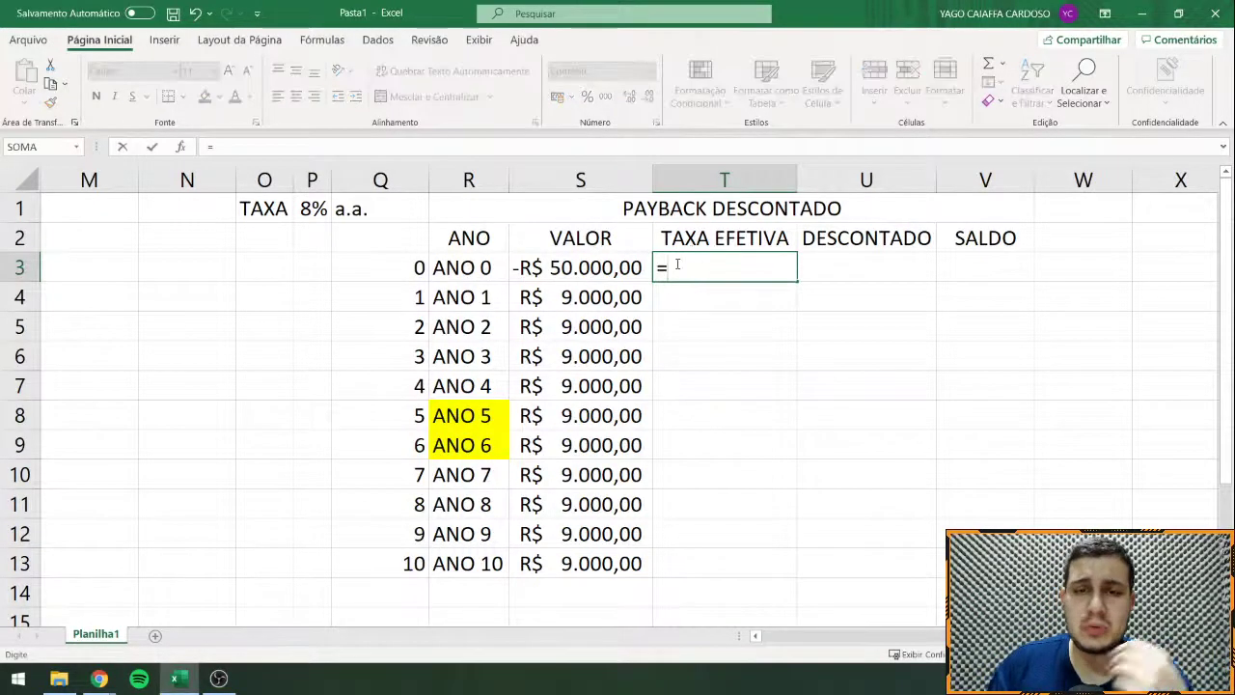
text((1+)
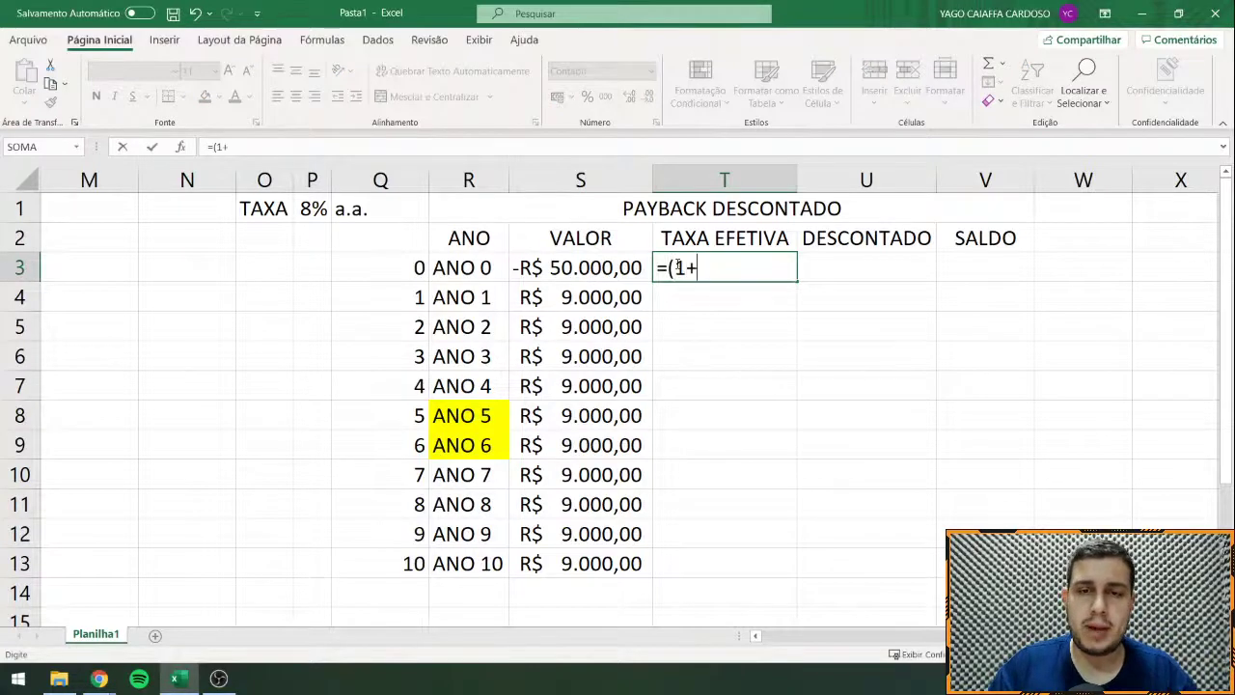
click(311, 209)
text())
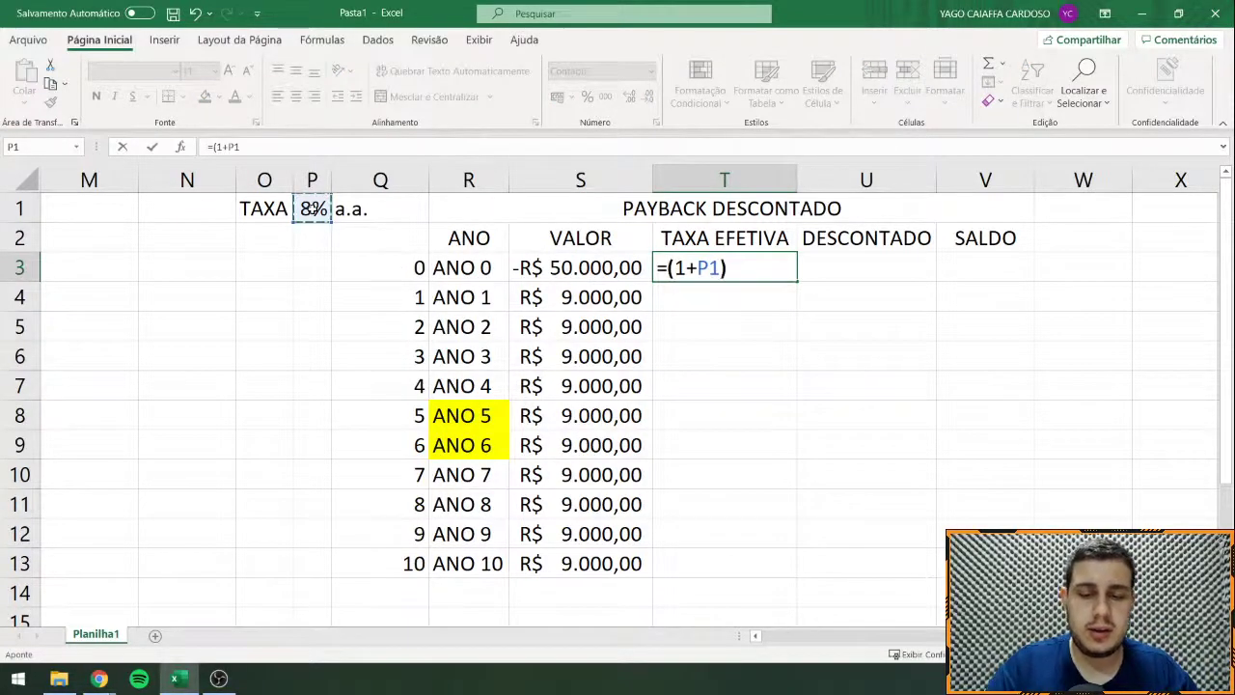
text(^)
click(404, 264)
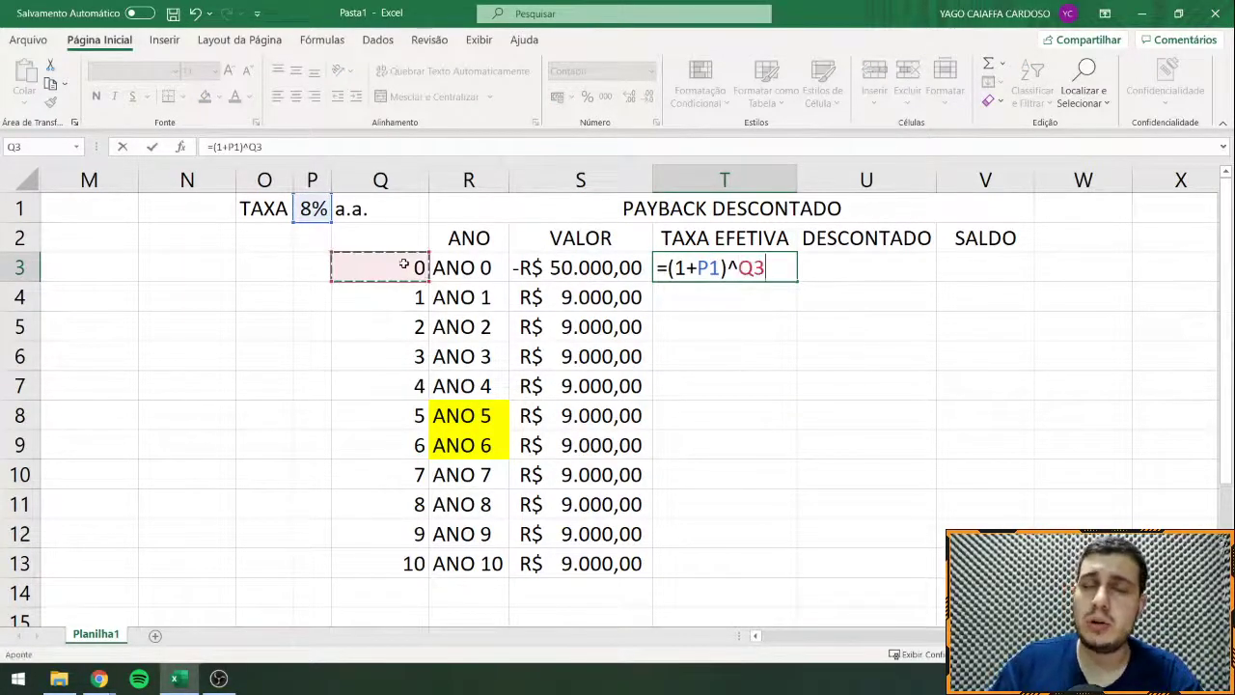
key(Return)
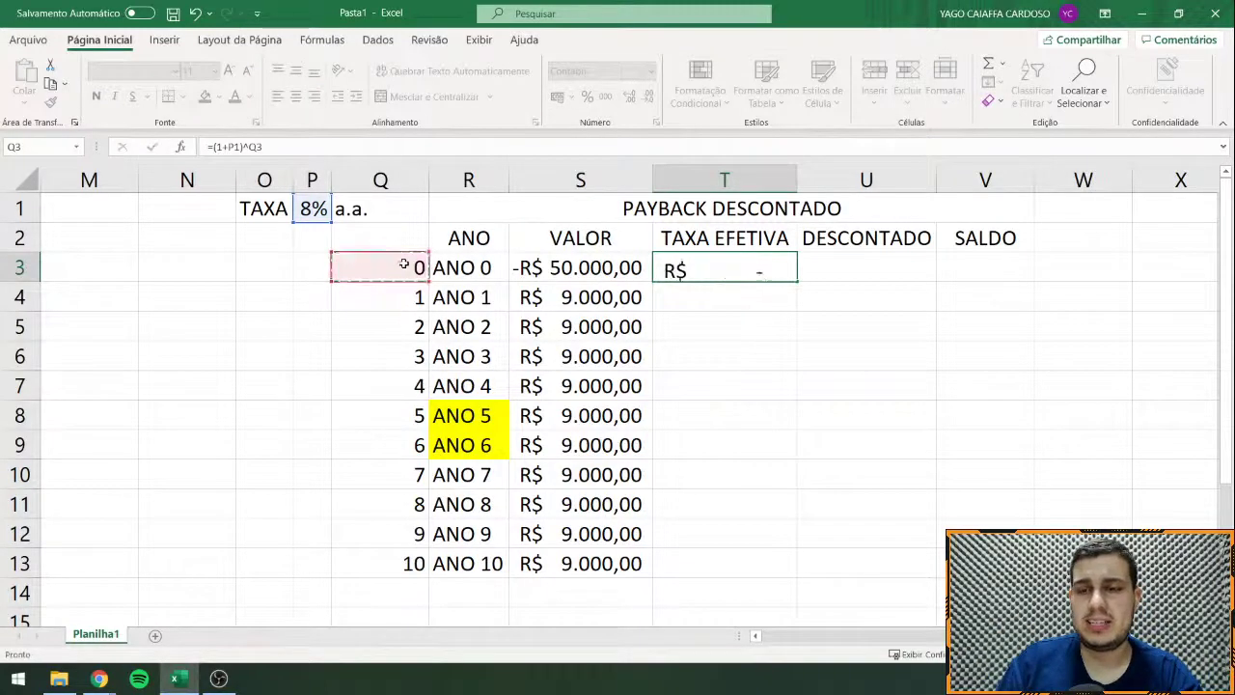
Step: Format the effective rate cells T3:T13 as percentages without decimal places
drag(696, 276, 689, 563)
click(586, 97)
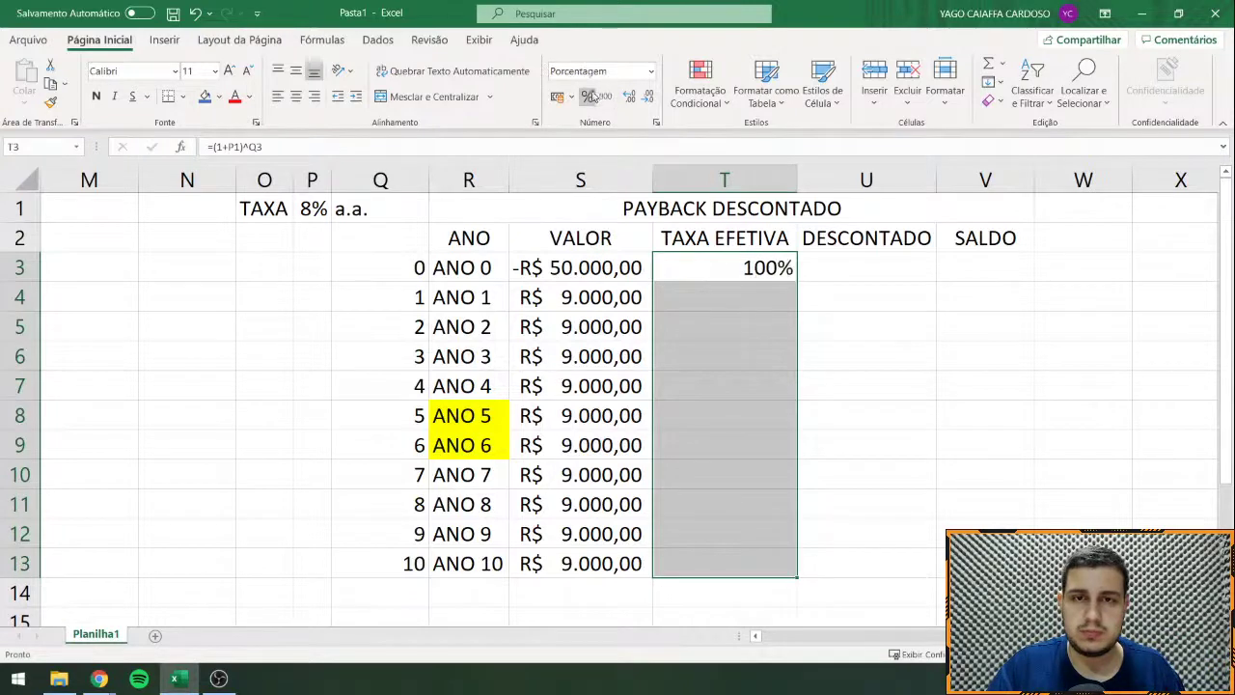
click(629, 97)
click(648, 97)
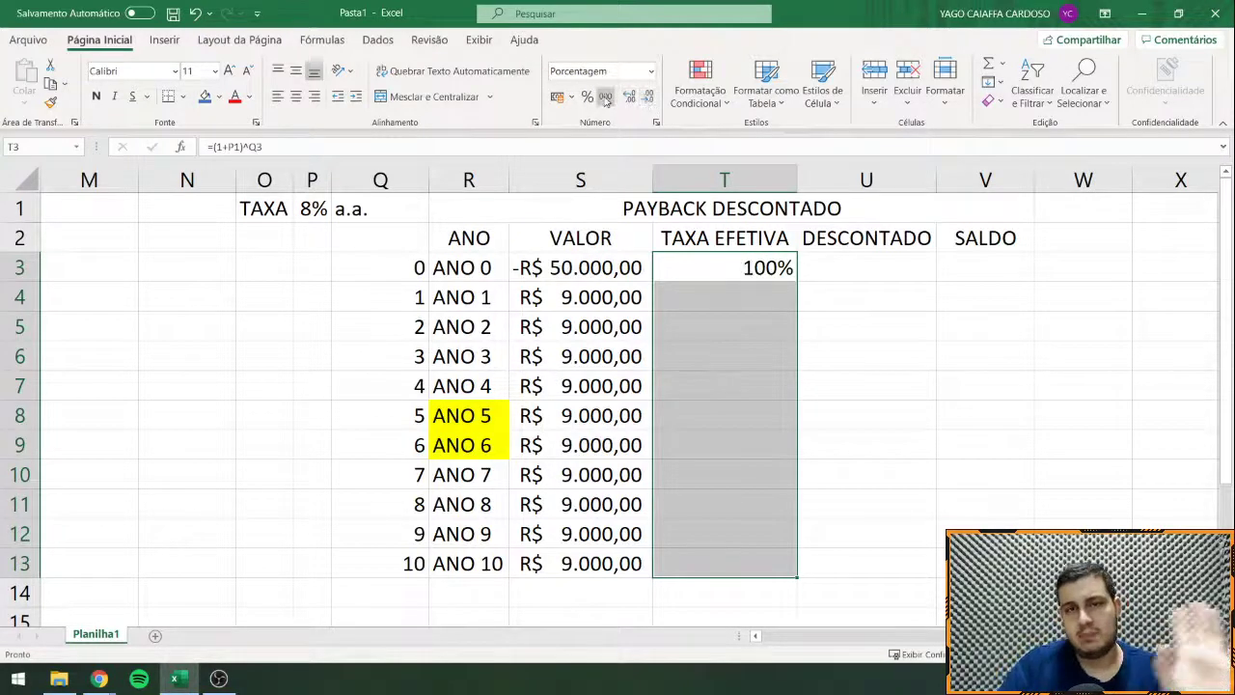
Step: Format the effective rate cells T3:T13 as comma-style numbers with four decimal places
click(605, 96)
click(627, 98)
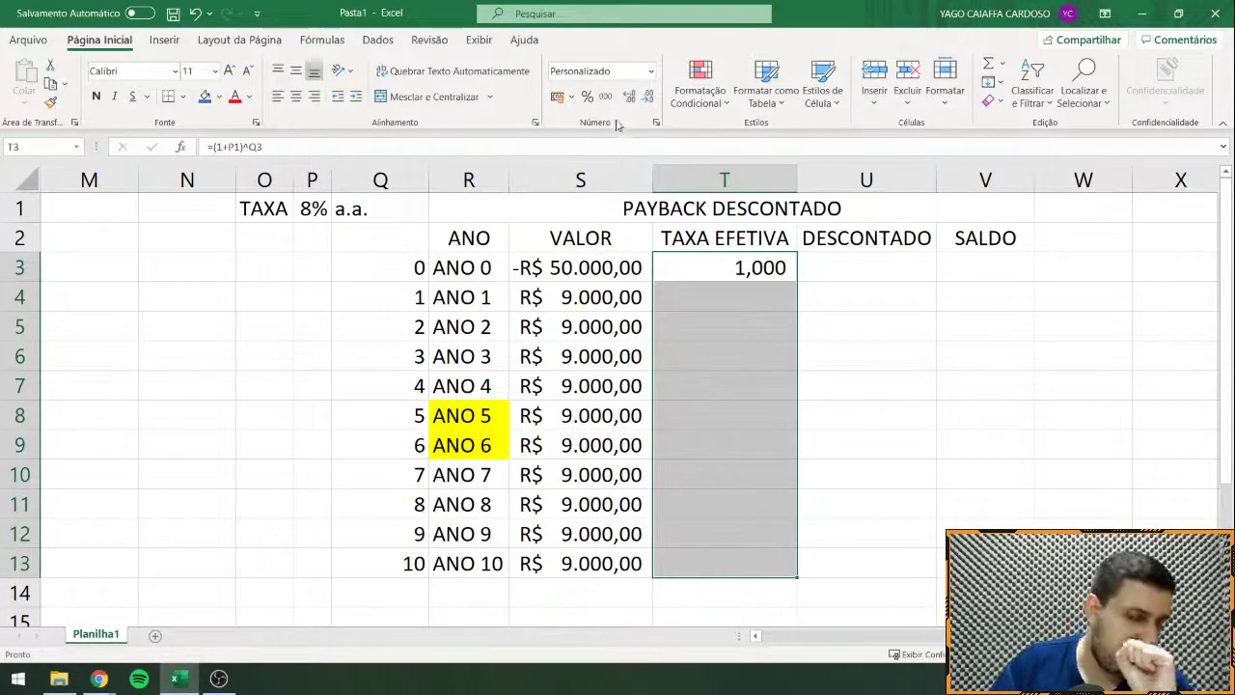
click(628, 97)
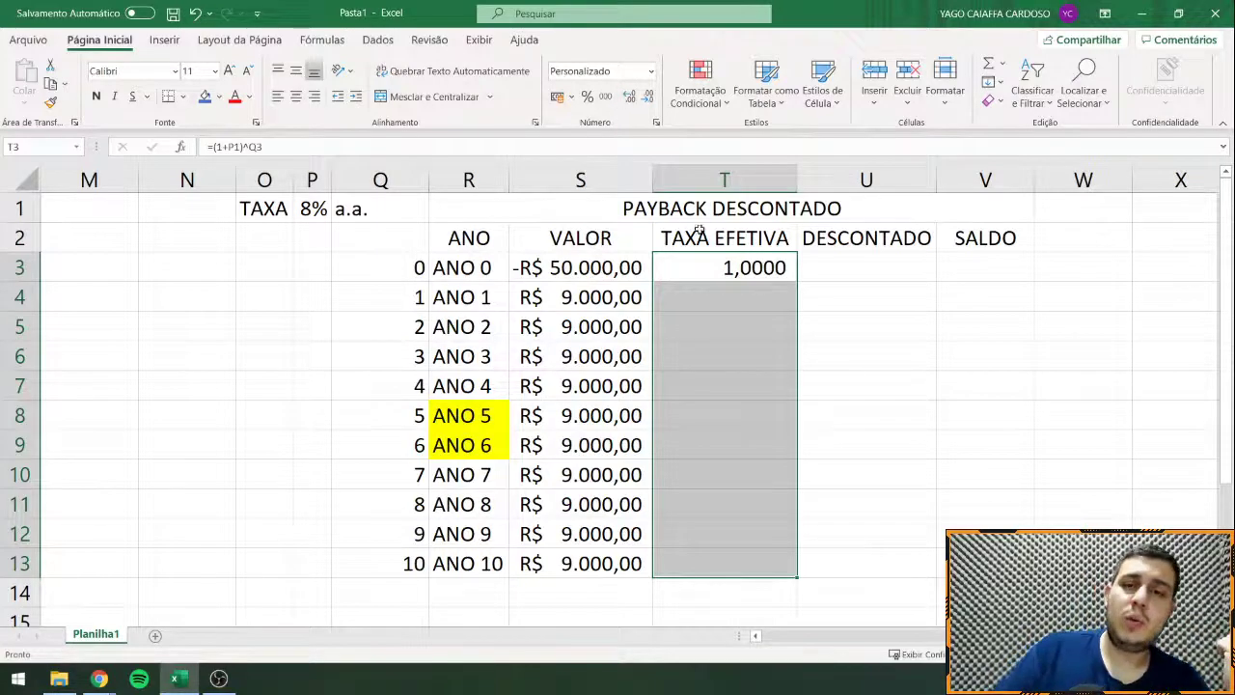
Step: Calculate the year 1 effective rate in T4 with the formula =(1+P1)^Q4 and review its references
click(707, 307)
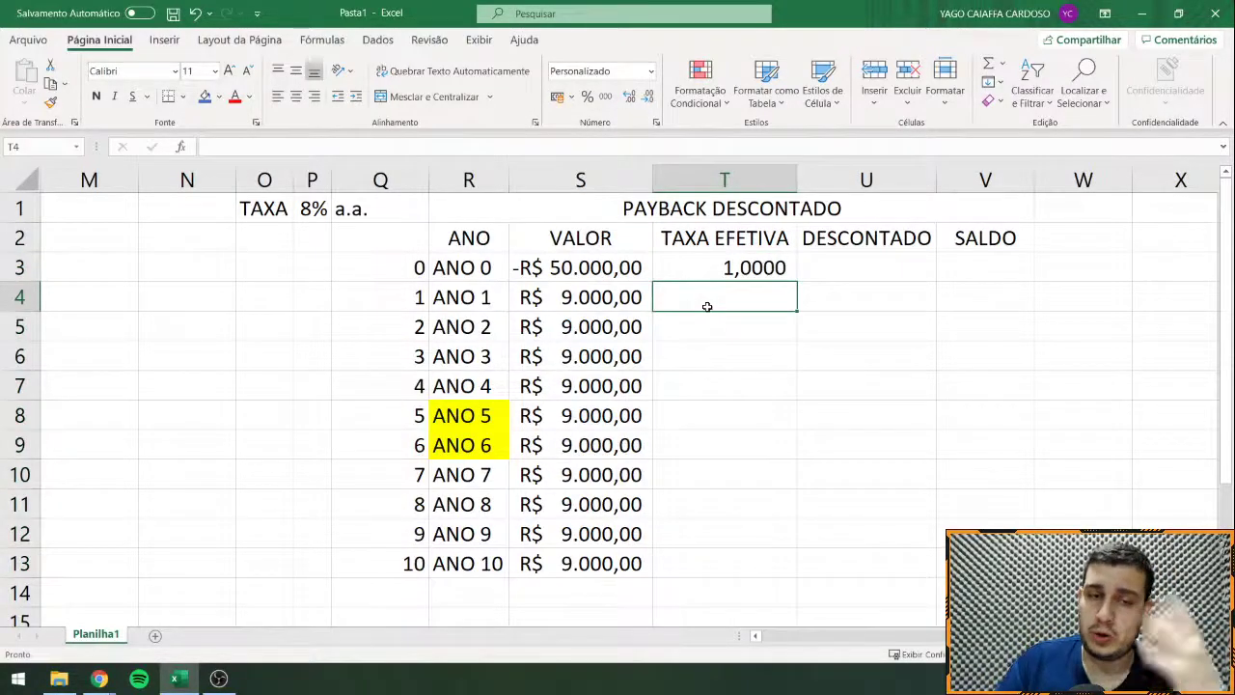
text(=)
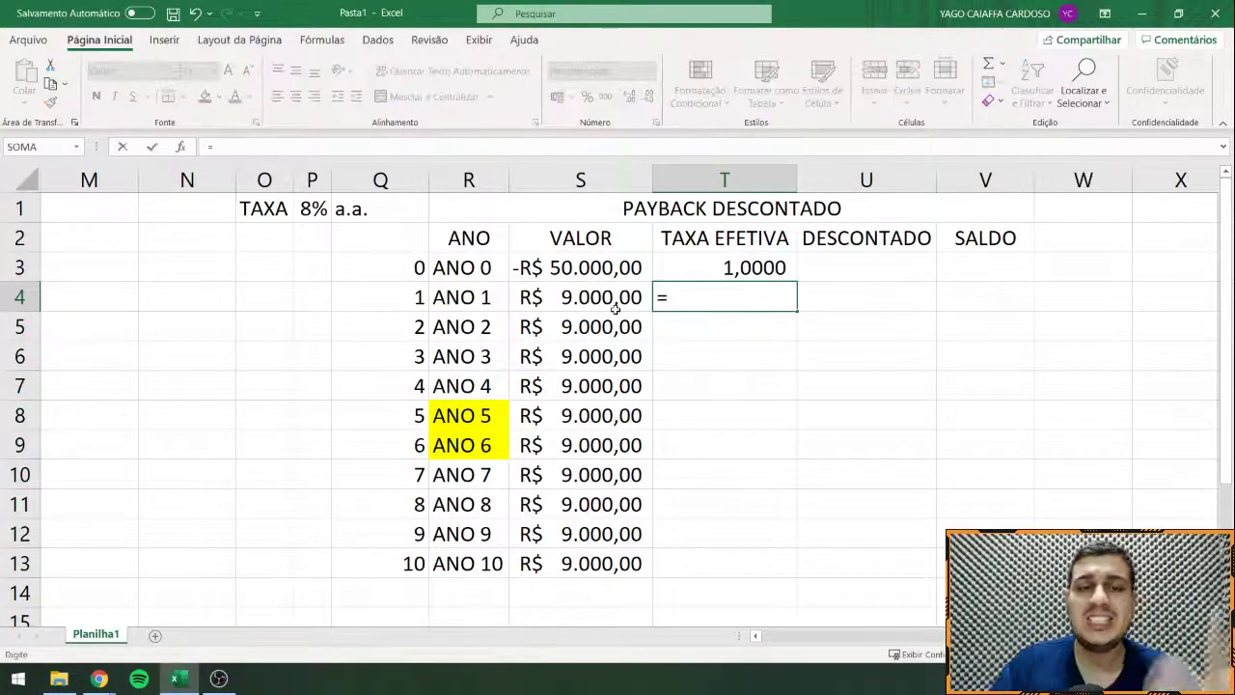
text((1+)
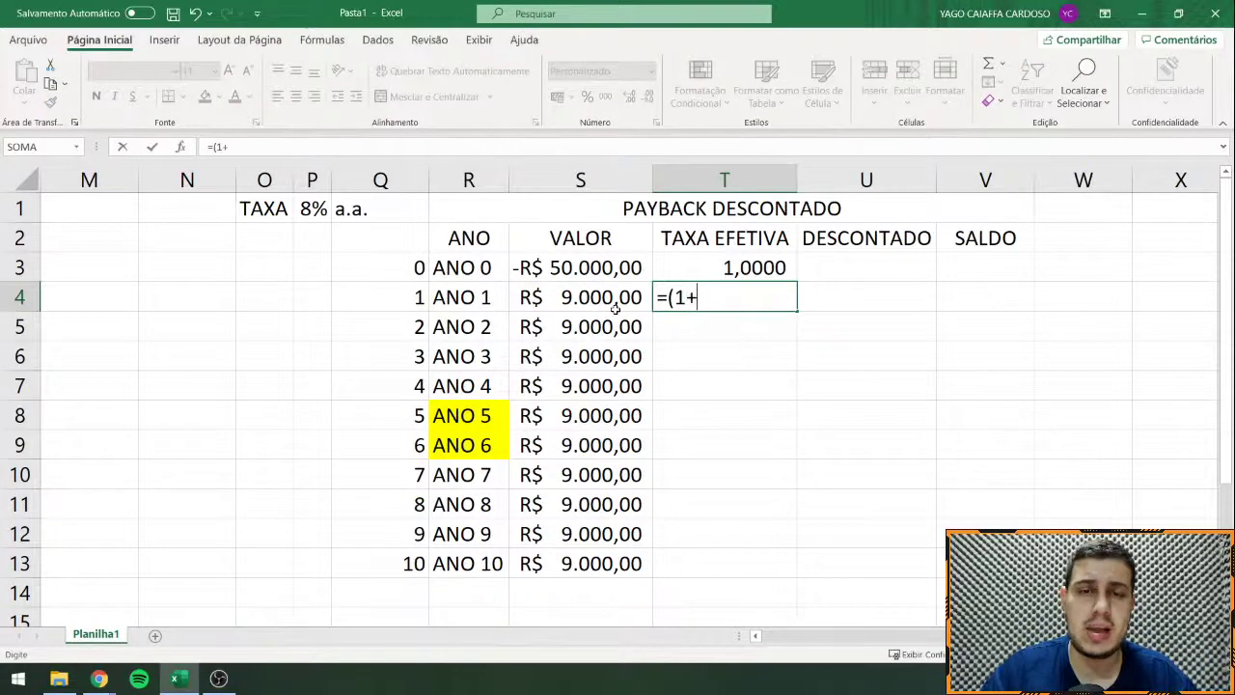
click(311, 208)
text())
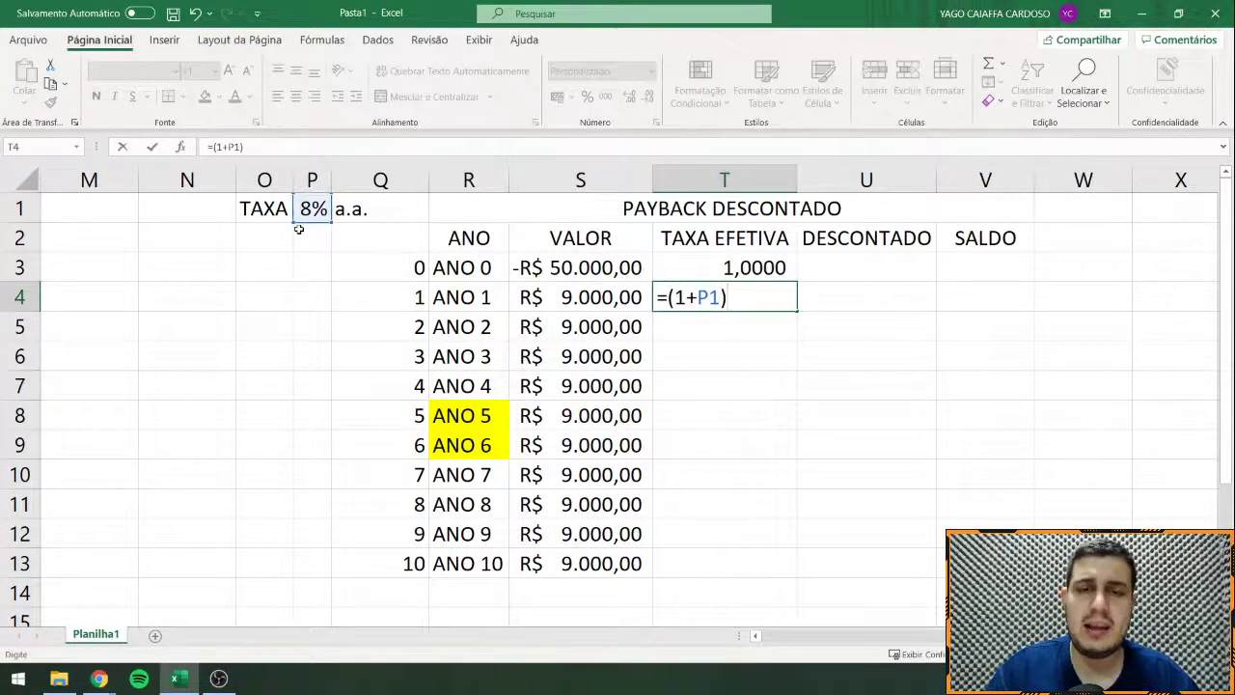
text(^)
key(Return)
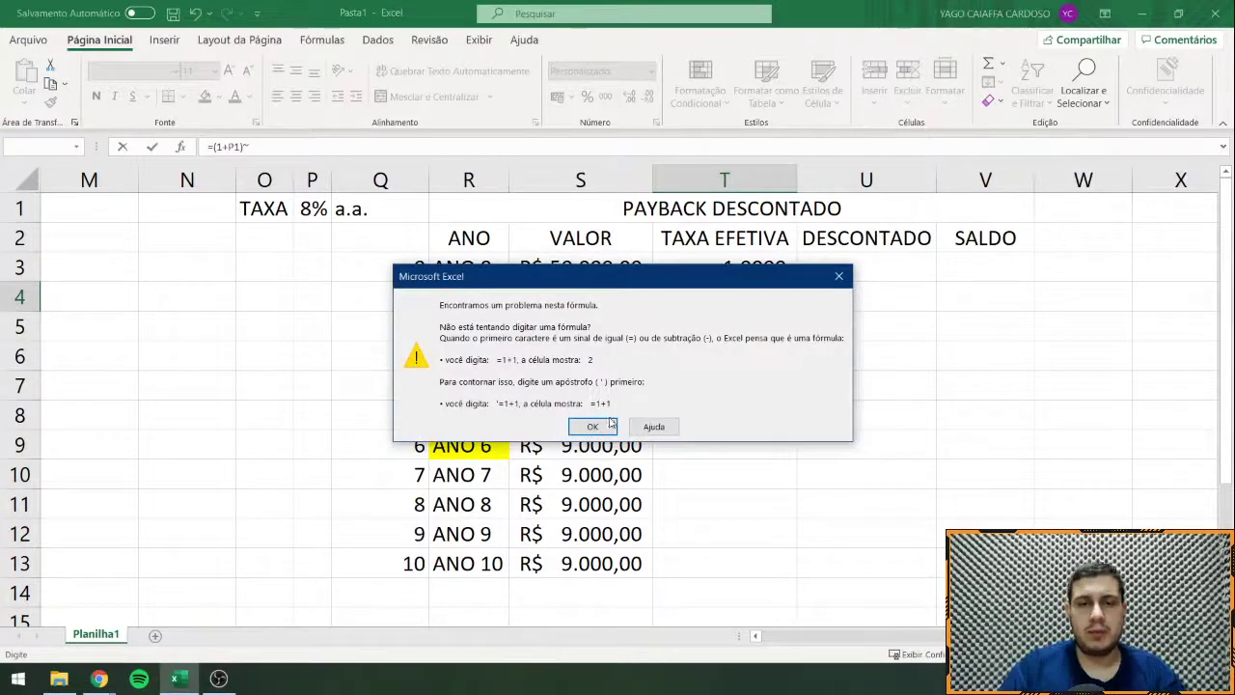
click(609, 422)
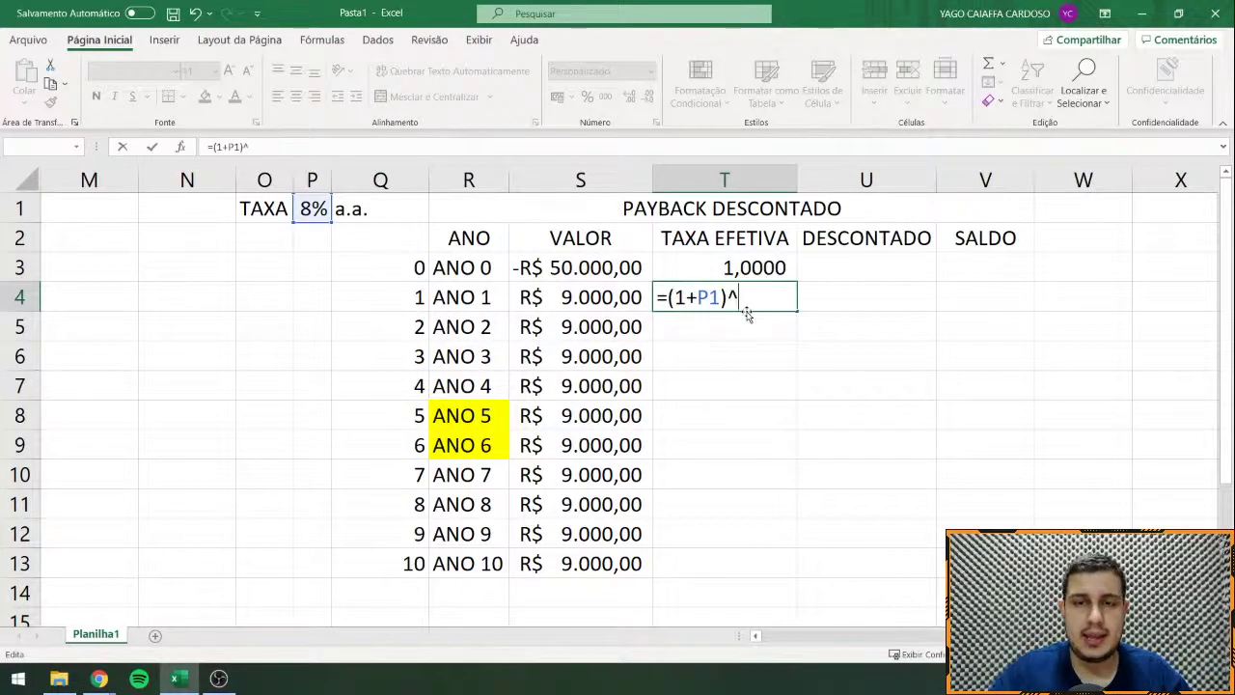
click(400, 301)
key(Return)
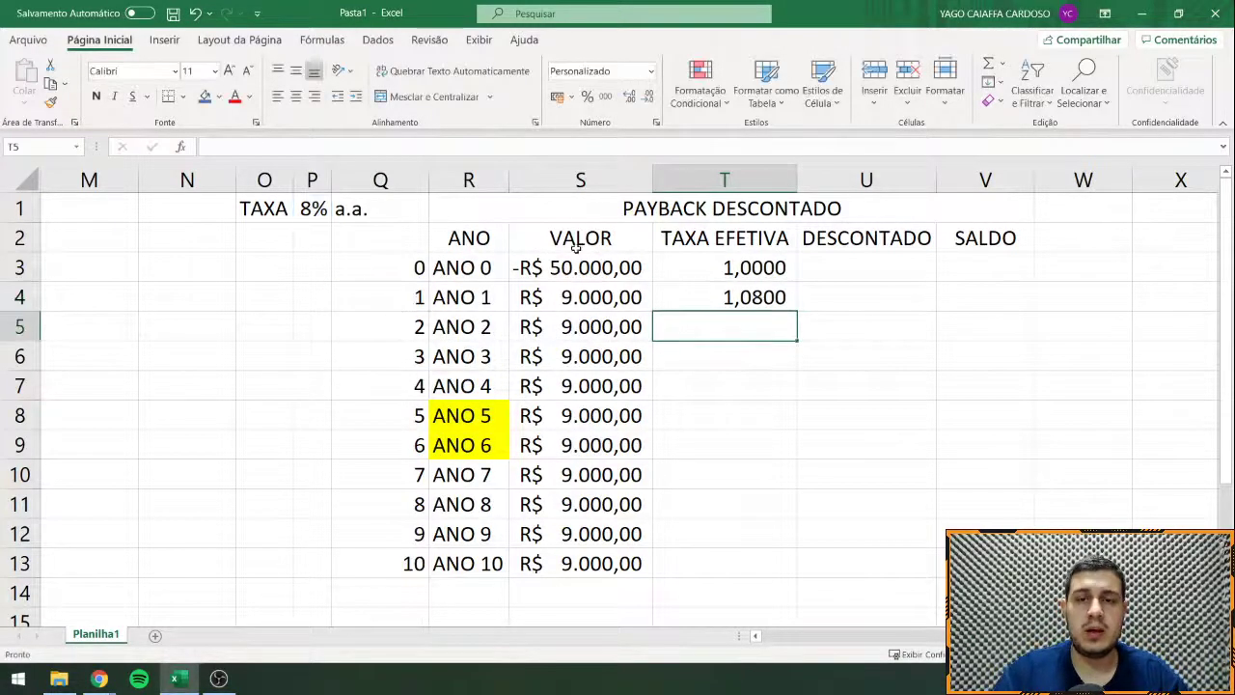
double_click(719, 297)
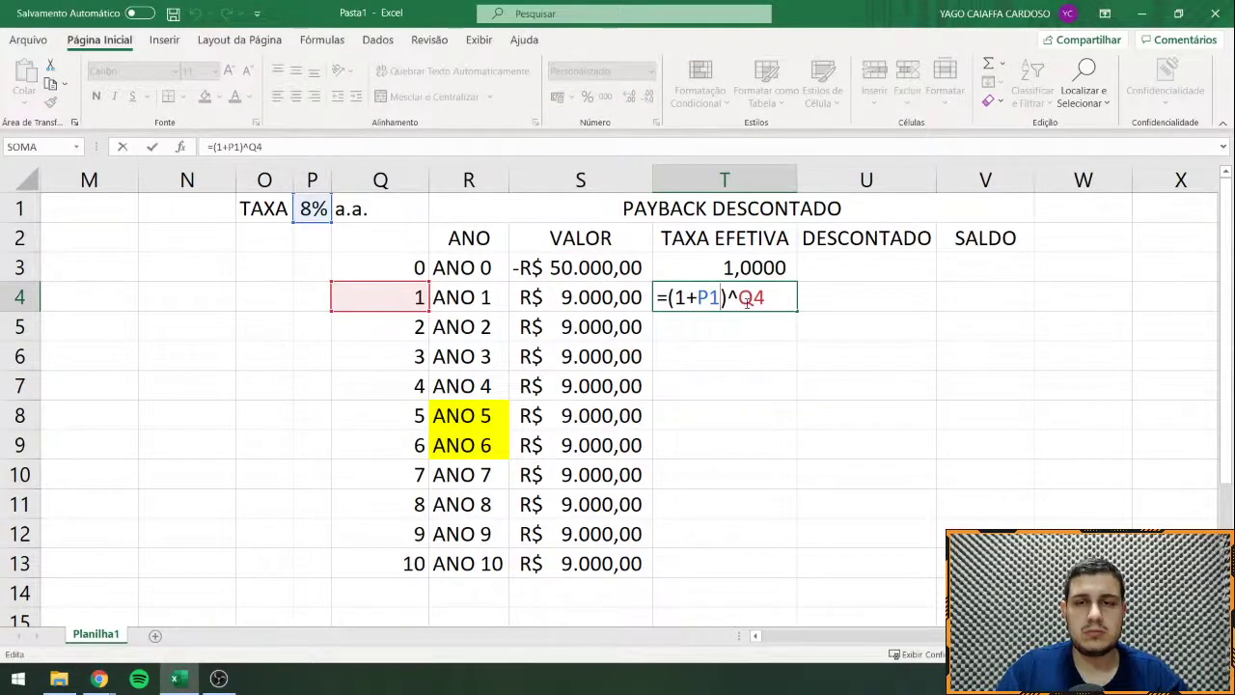
key(Return)
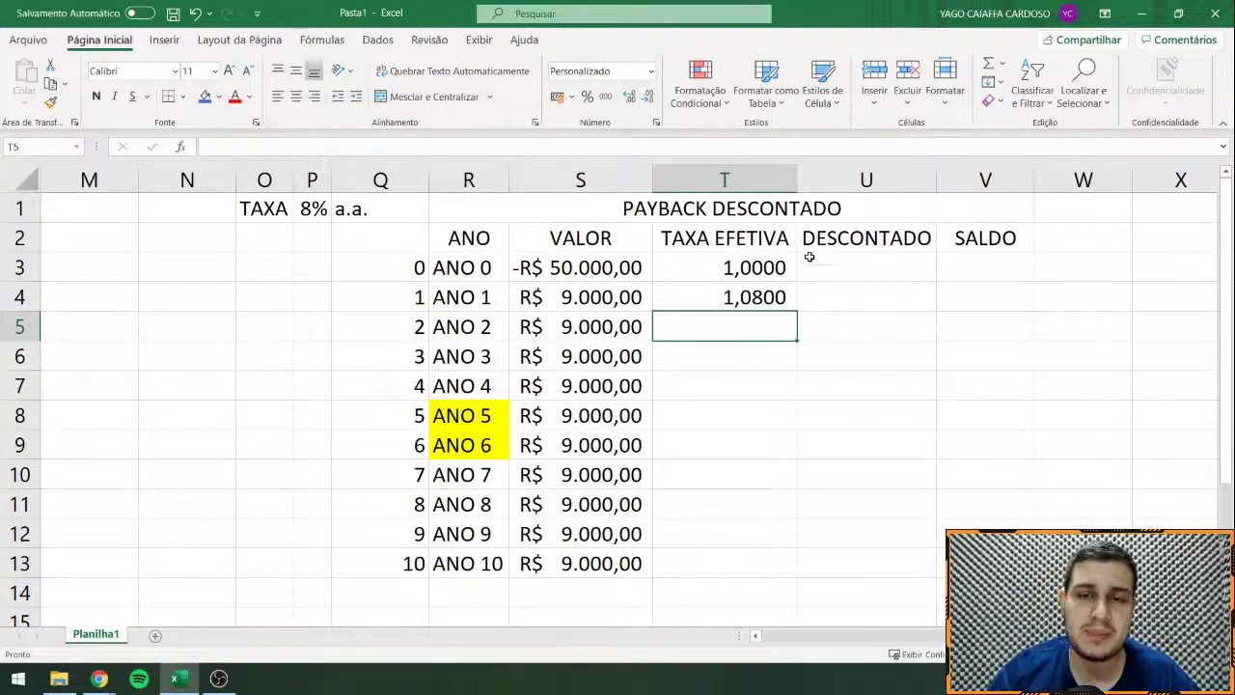
Step: Auto-fit the width of the TAXA EFETIVA column to its contents
double_click(797, 180)
click(830, 322)
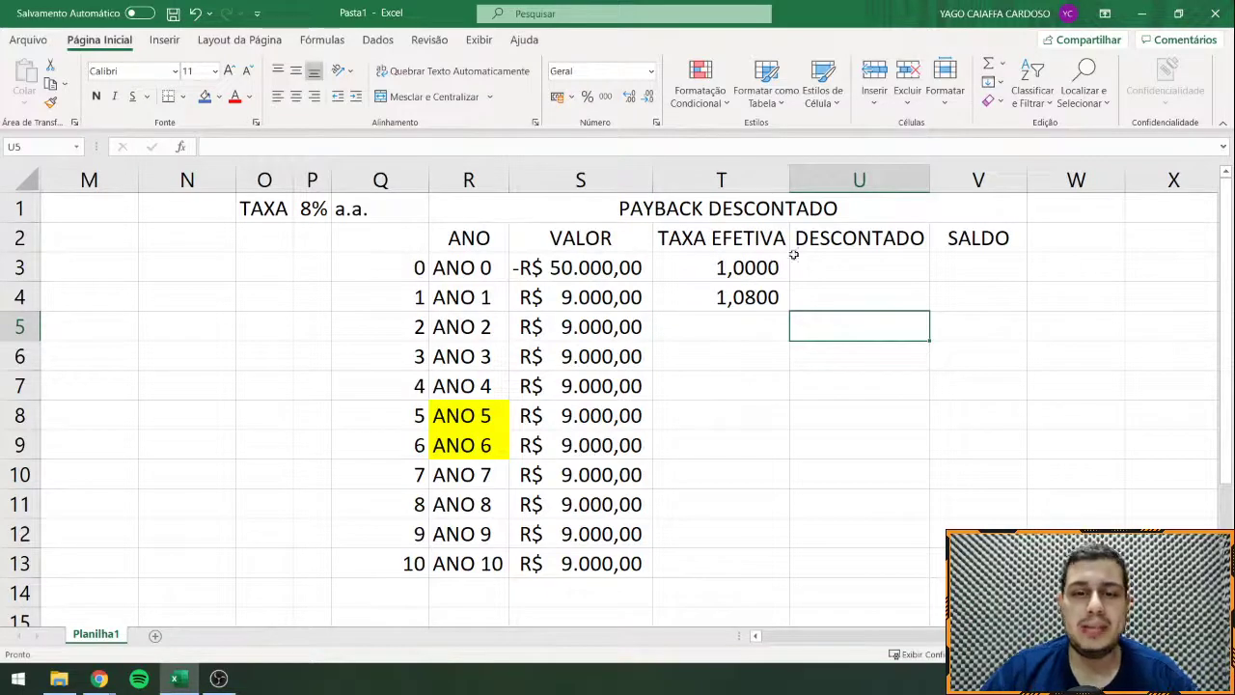
click(763, 327)
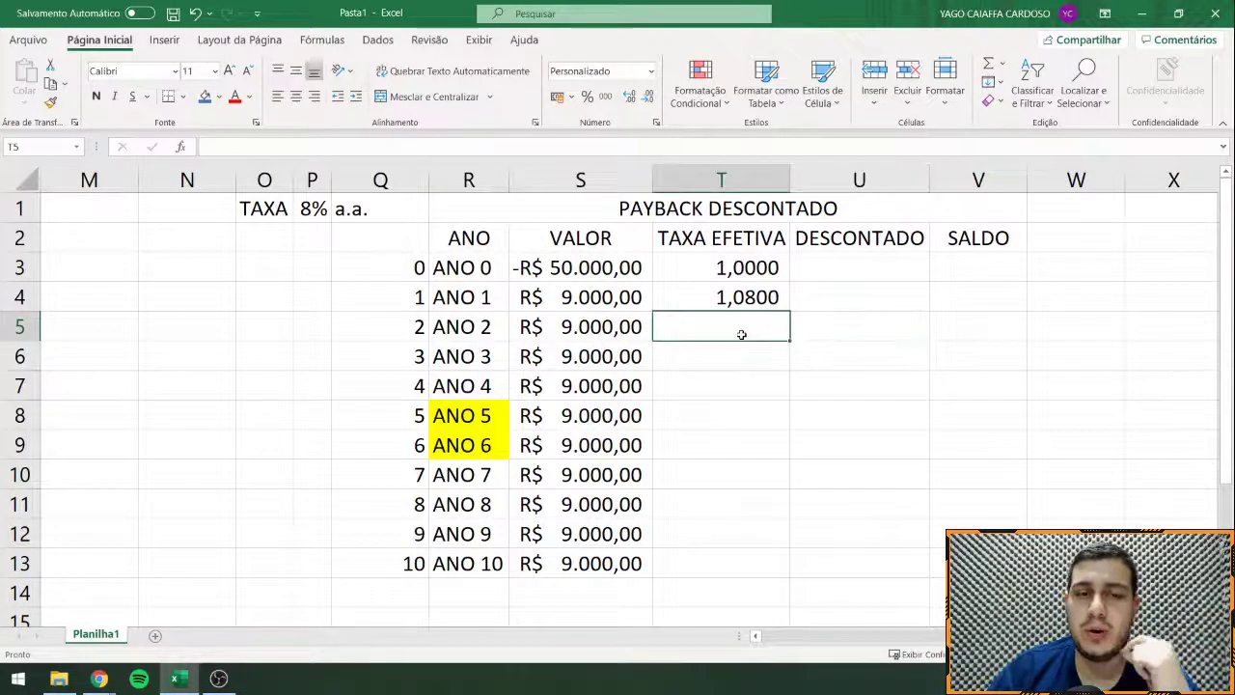
click(741, 305)
Step: Calculate the year 2 effective rate in T5 with the formula =(1+P1)^Q5
click(763, 321)
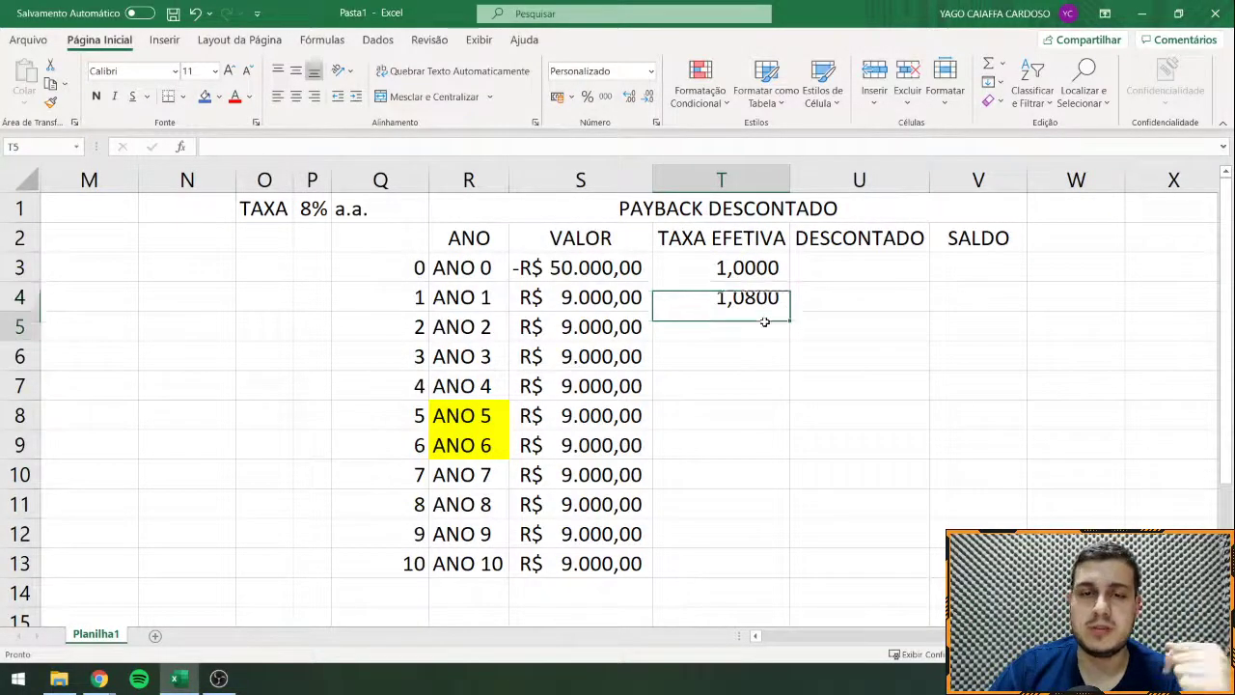
text(=()
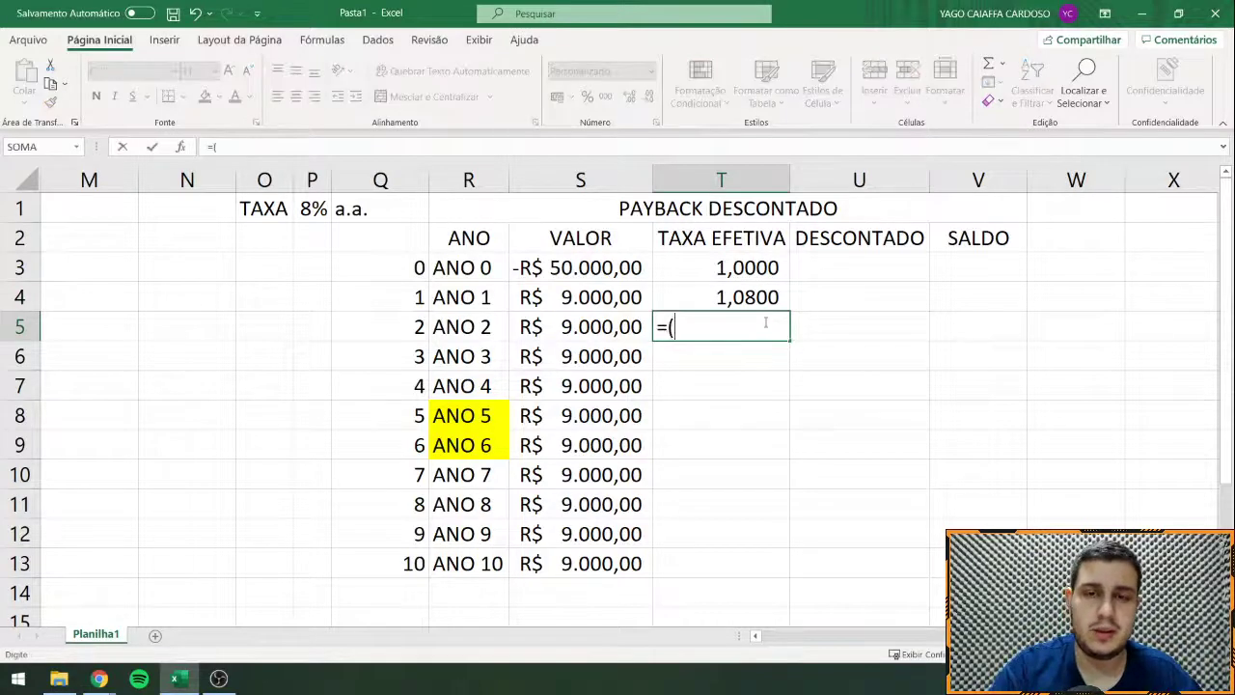
text(1+)
click(309, 209)
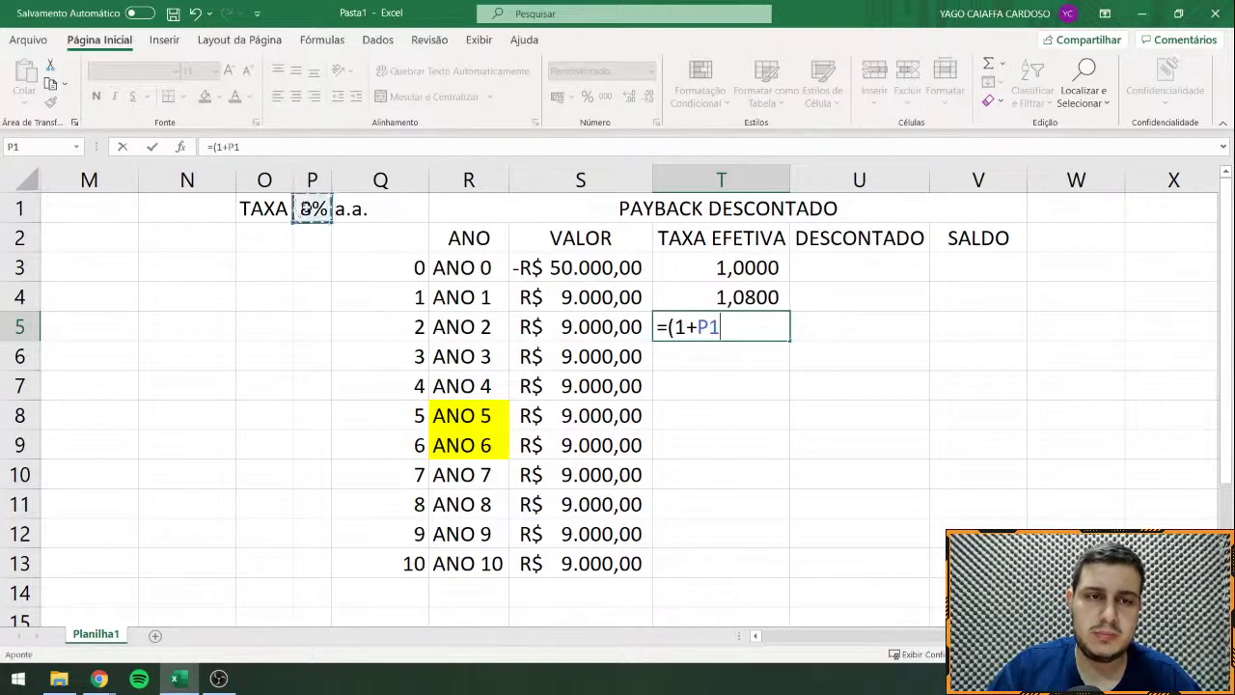
text()^)
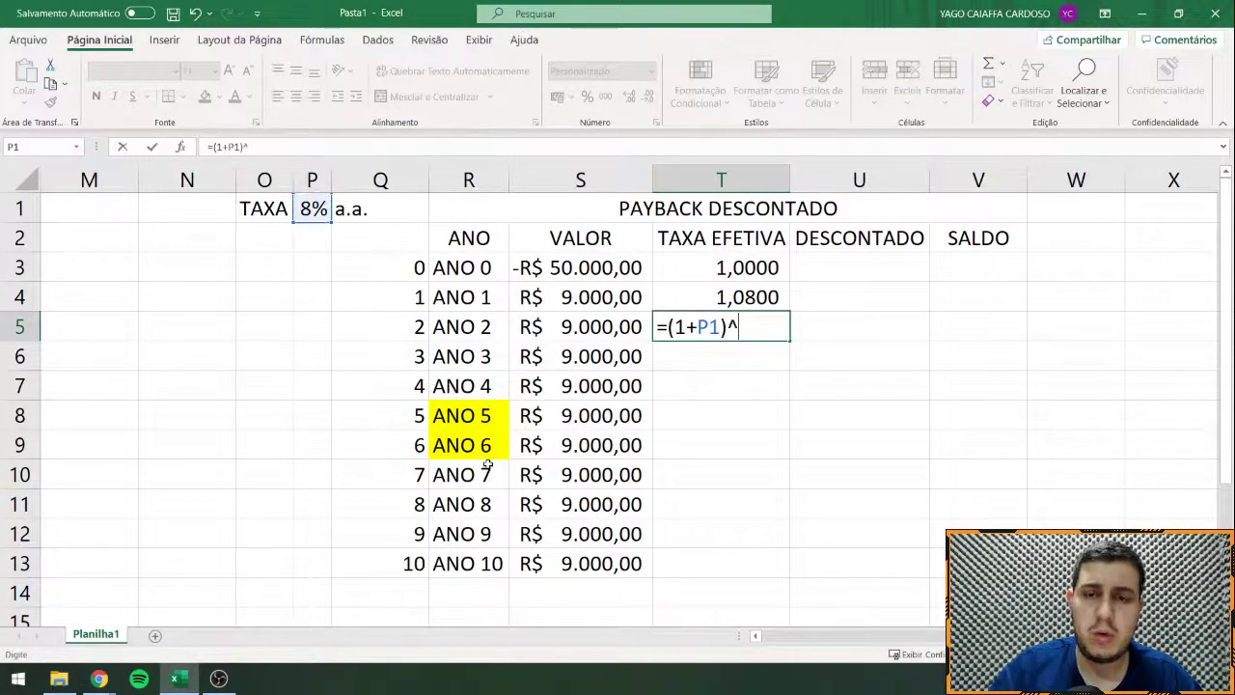
click(413, 329)
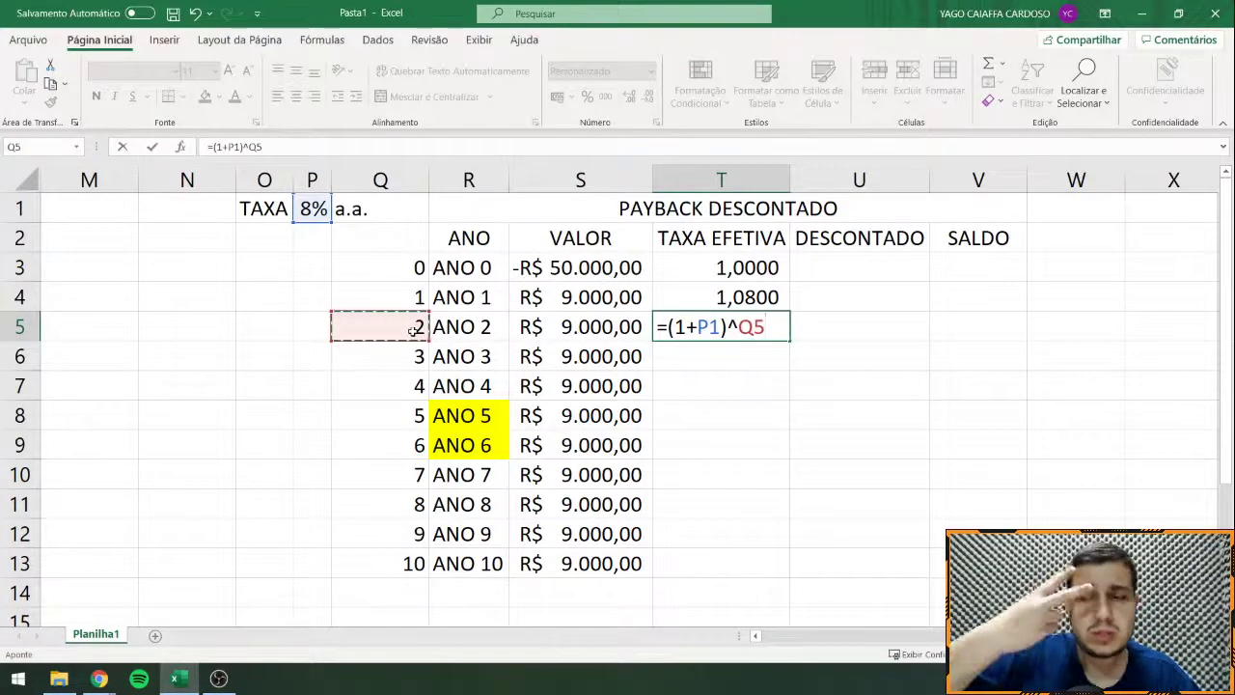
key(Return)
key(Return)
Step: Make the exponent reference in the T5 formula absolute, giving =(1+P1)^$Q$5
double_click(722, 328)
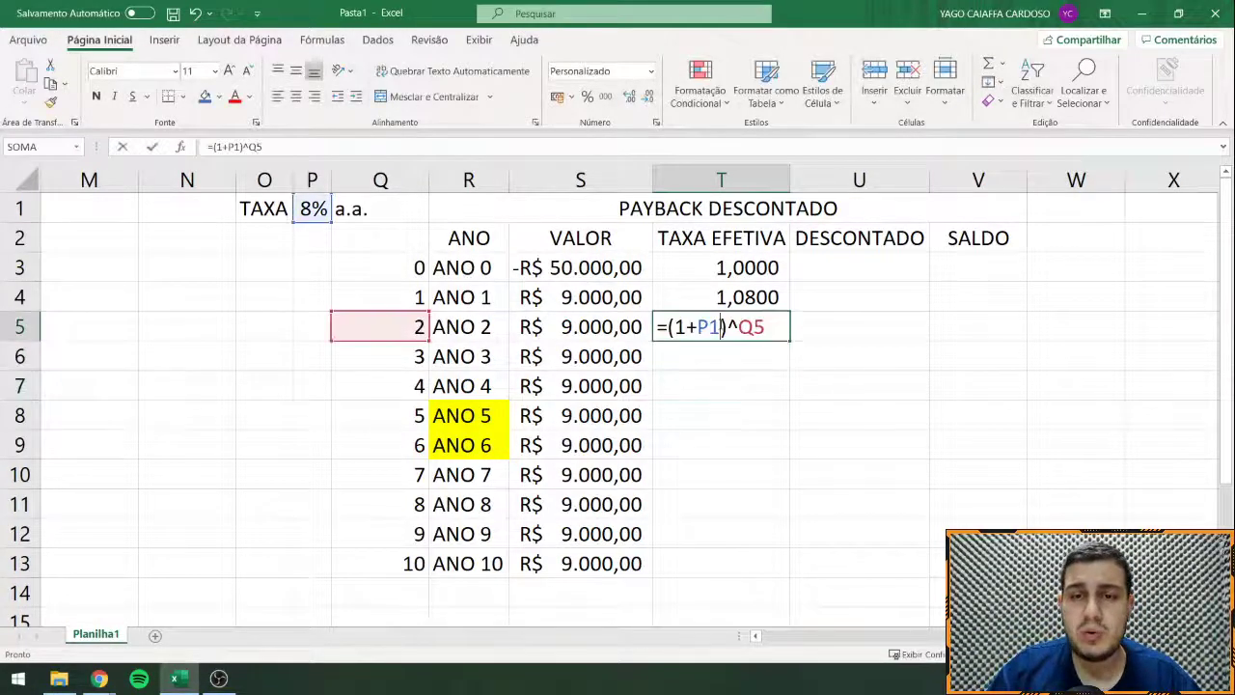
double_click(757, 326)
text(,)
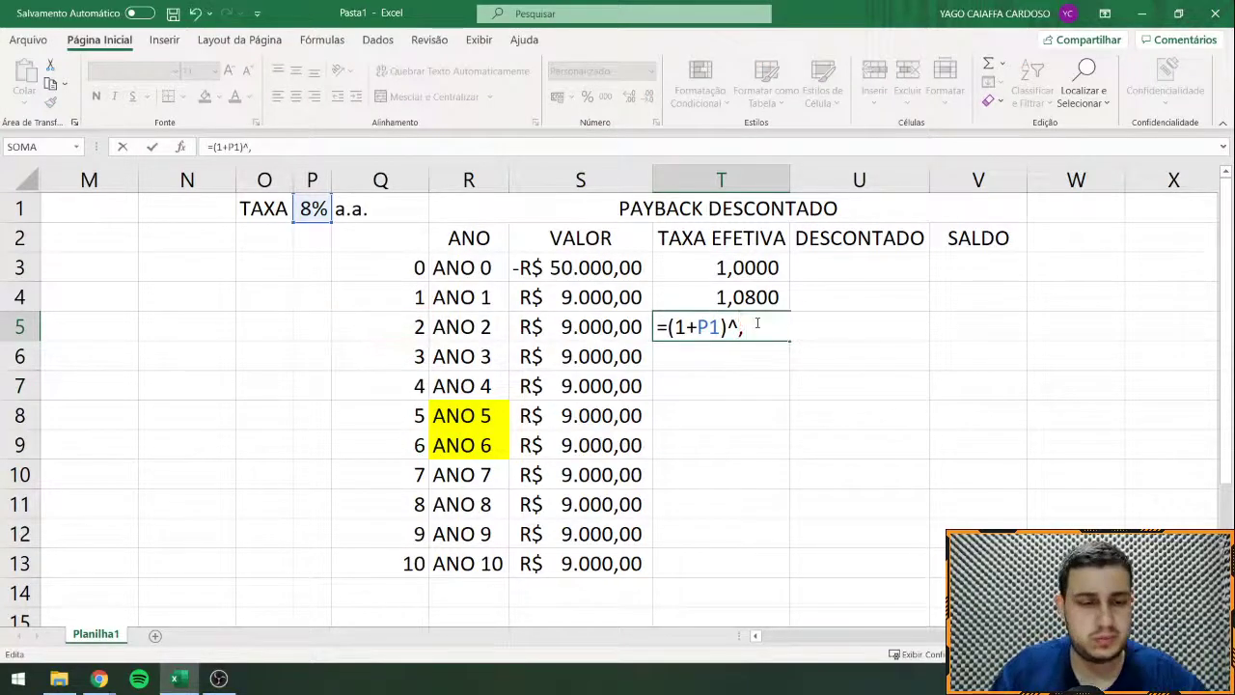
key(Escape)
double_click(758, 327)
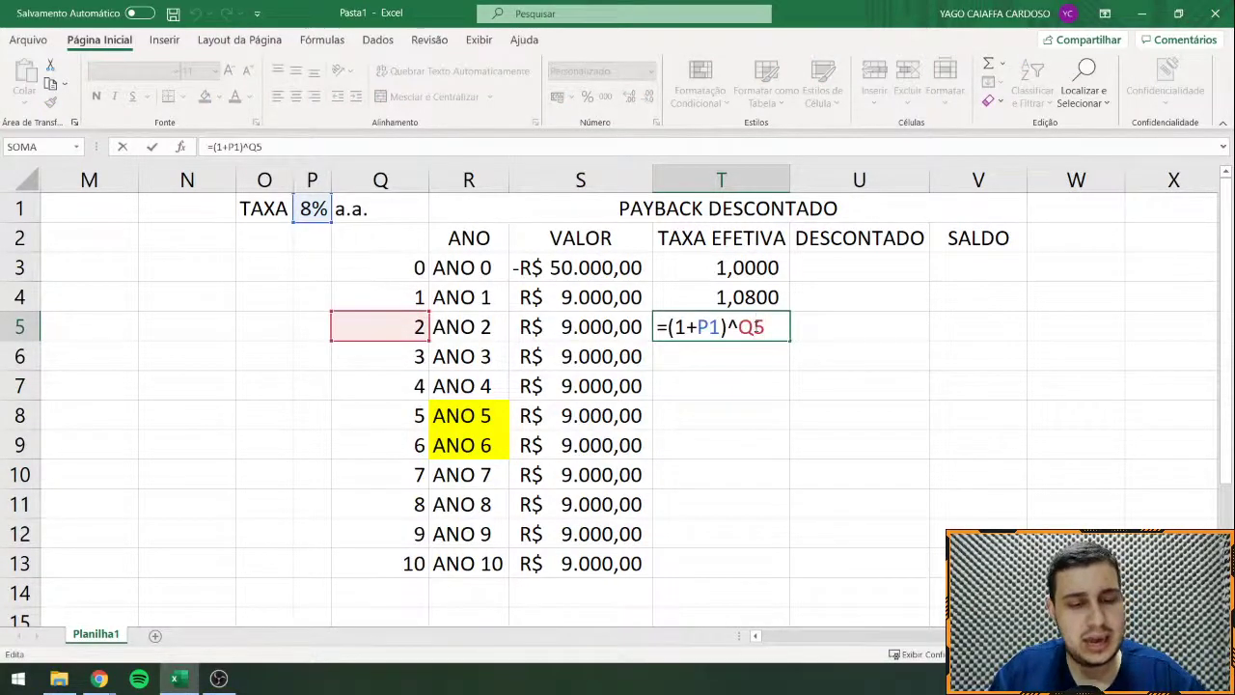
key(F4)
key(Return)
click(762, 328)
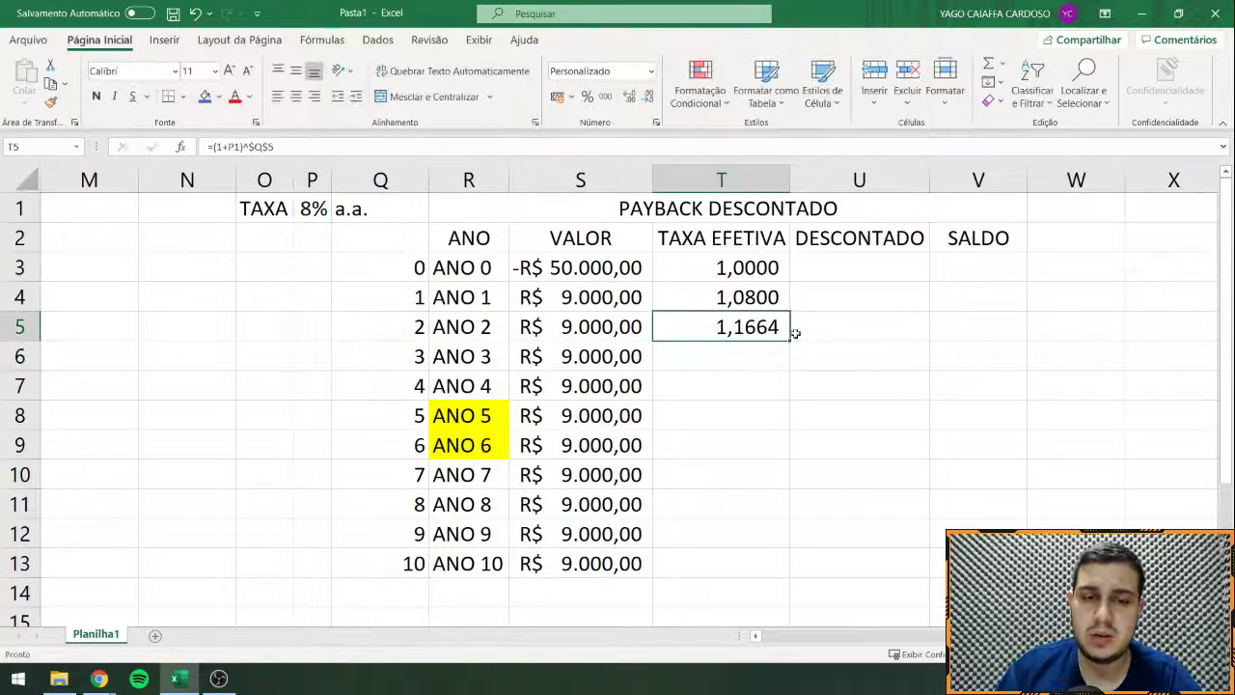
drag(789, 341, 790, 383)
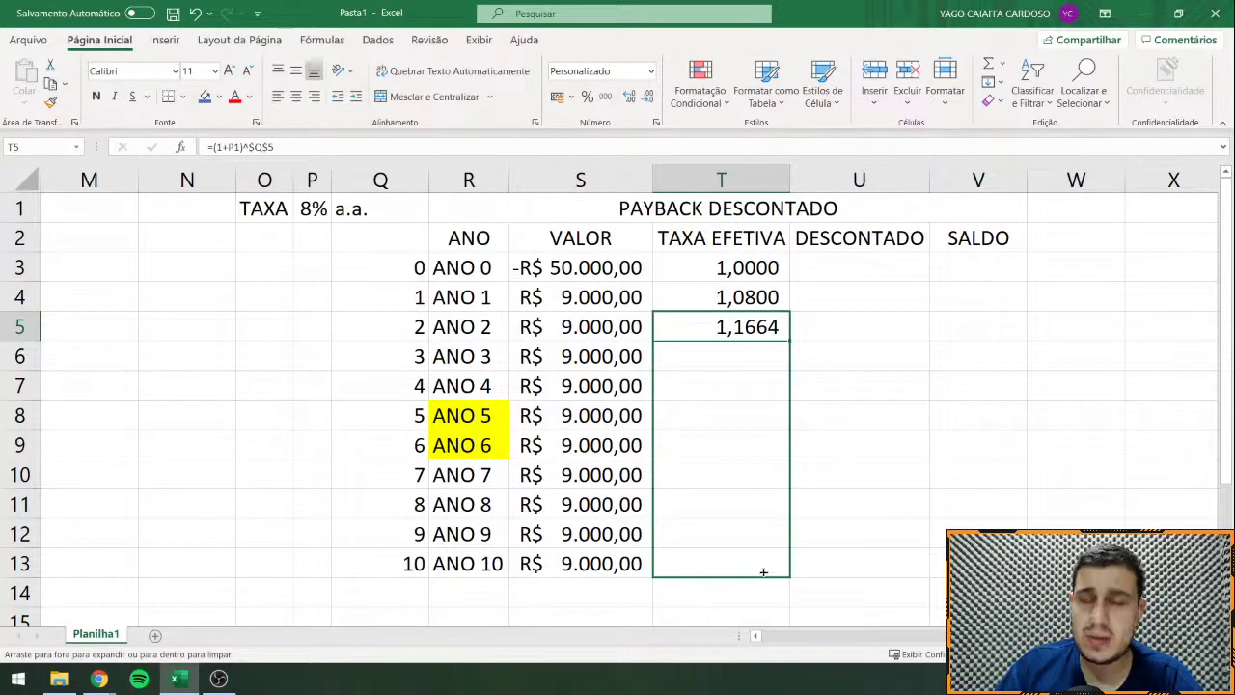
drag(763, 572, 775, 337)
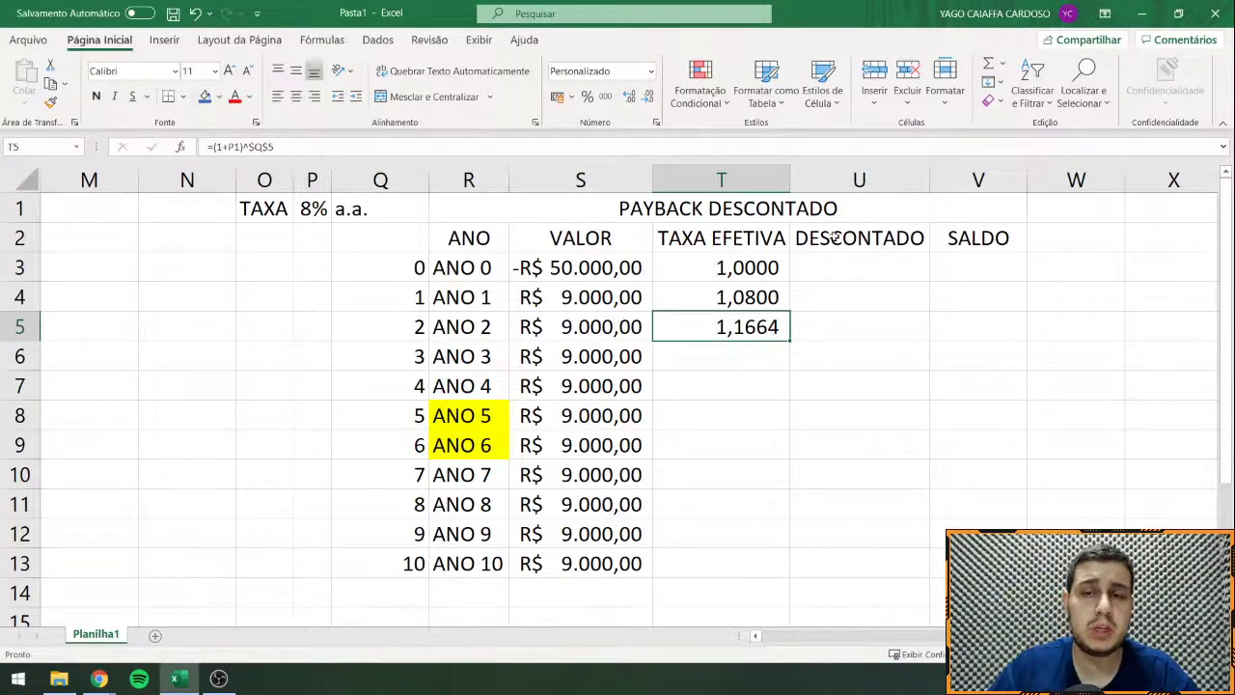
drag(747, 237, 711, 488)
click(749, 298)
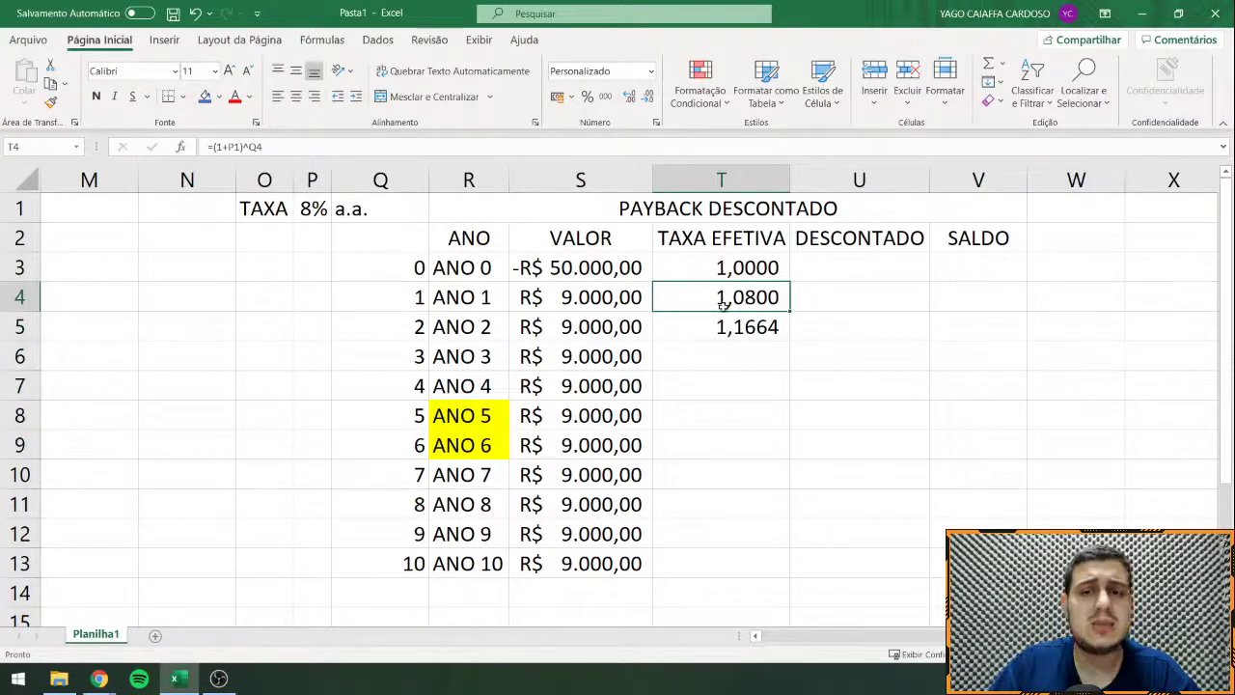
click(757, 328)
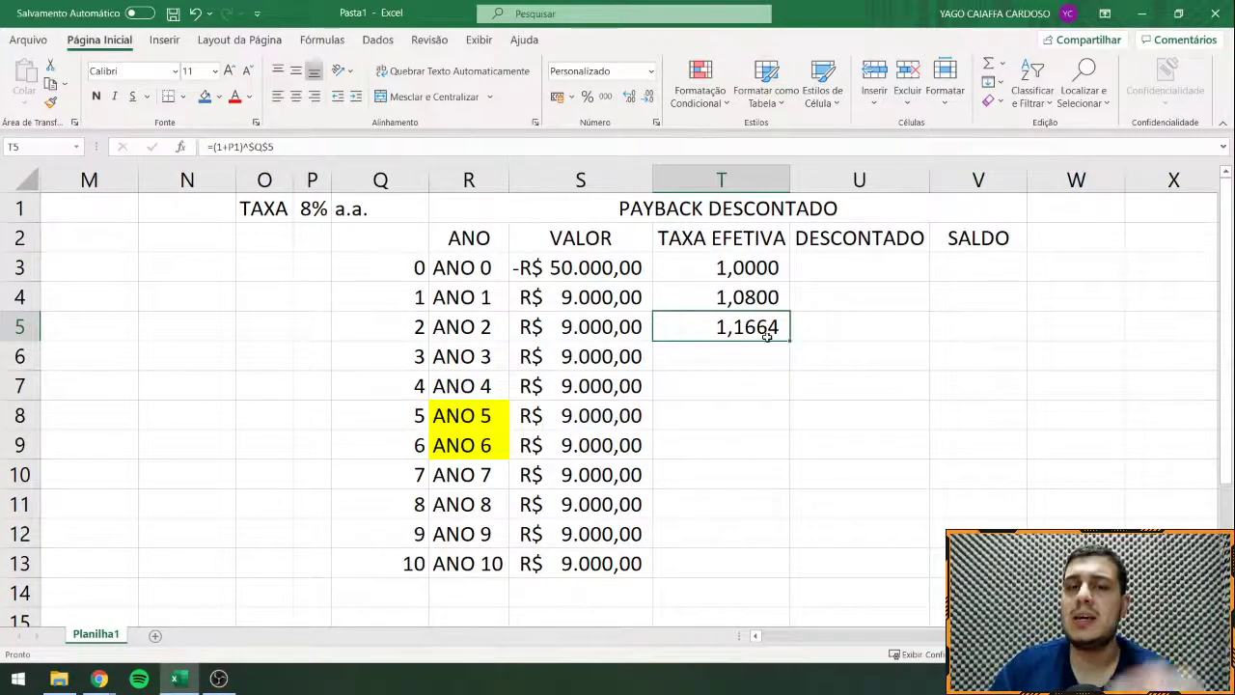
click(739, 294)
click(730, 277)
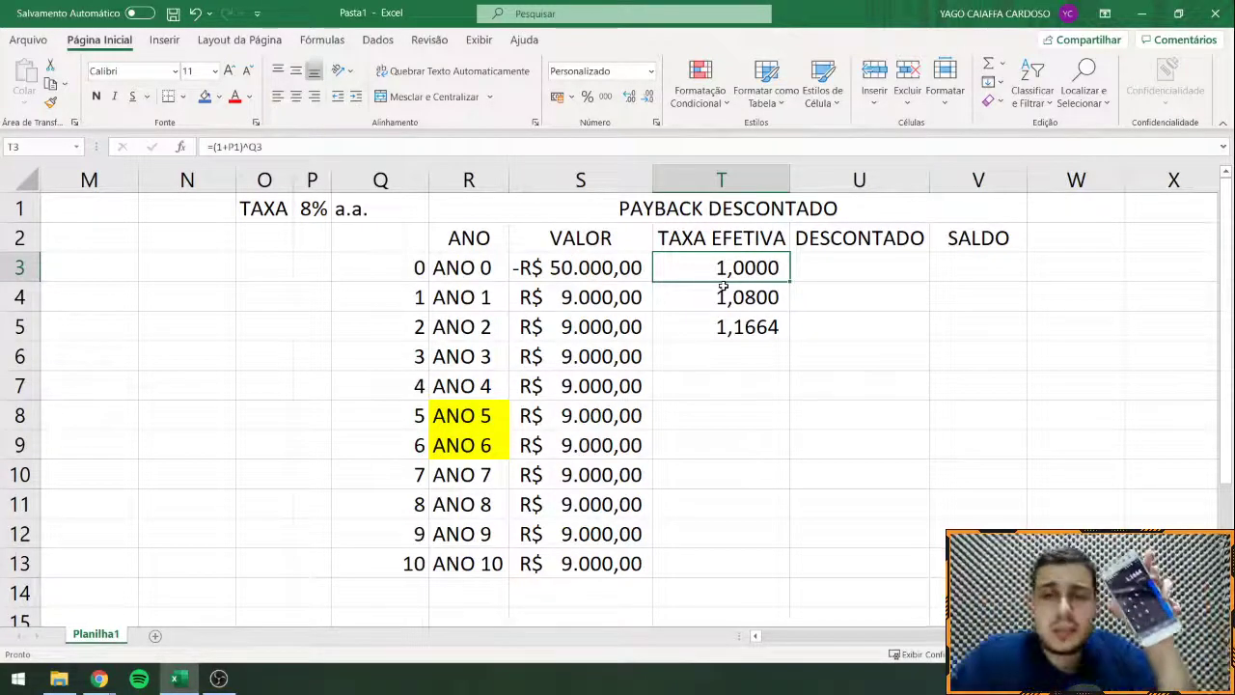
Step: Replace the T5 formula with the typed value 1,166 and undo the replacement
click(734, 321)
text(1,11)
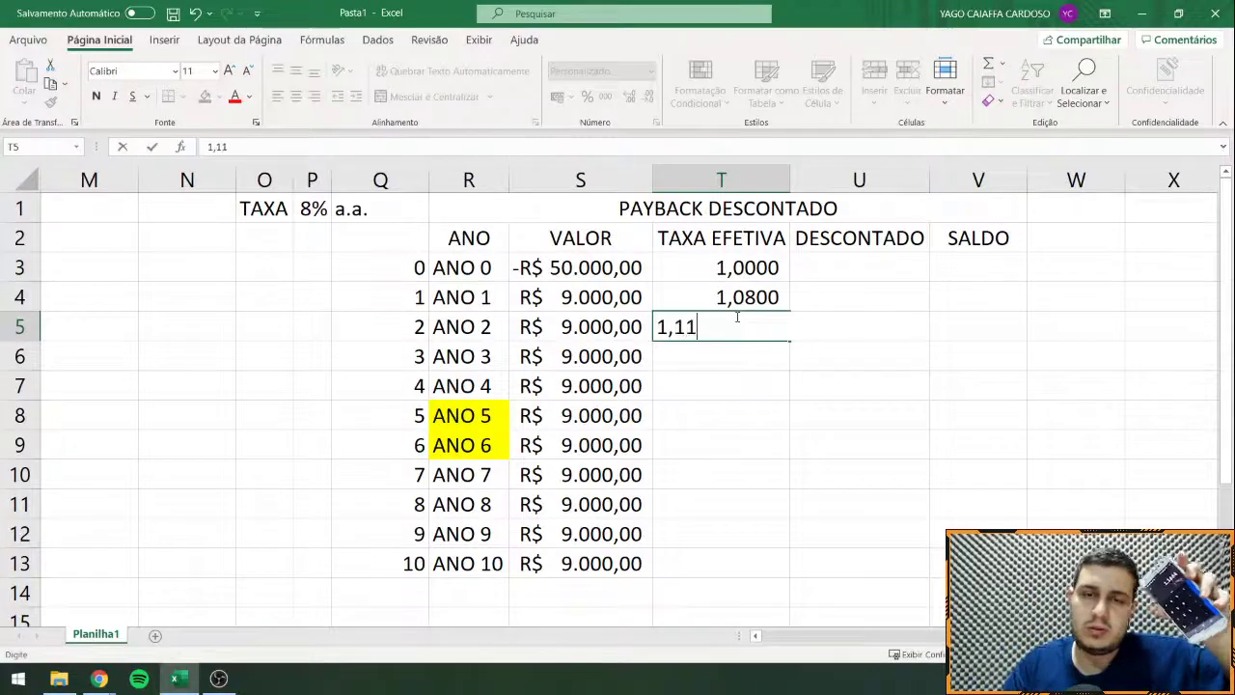
key(BackSpace)
text(66)
key(Return)
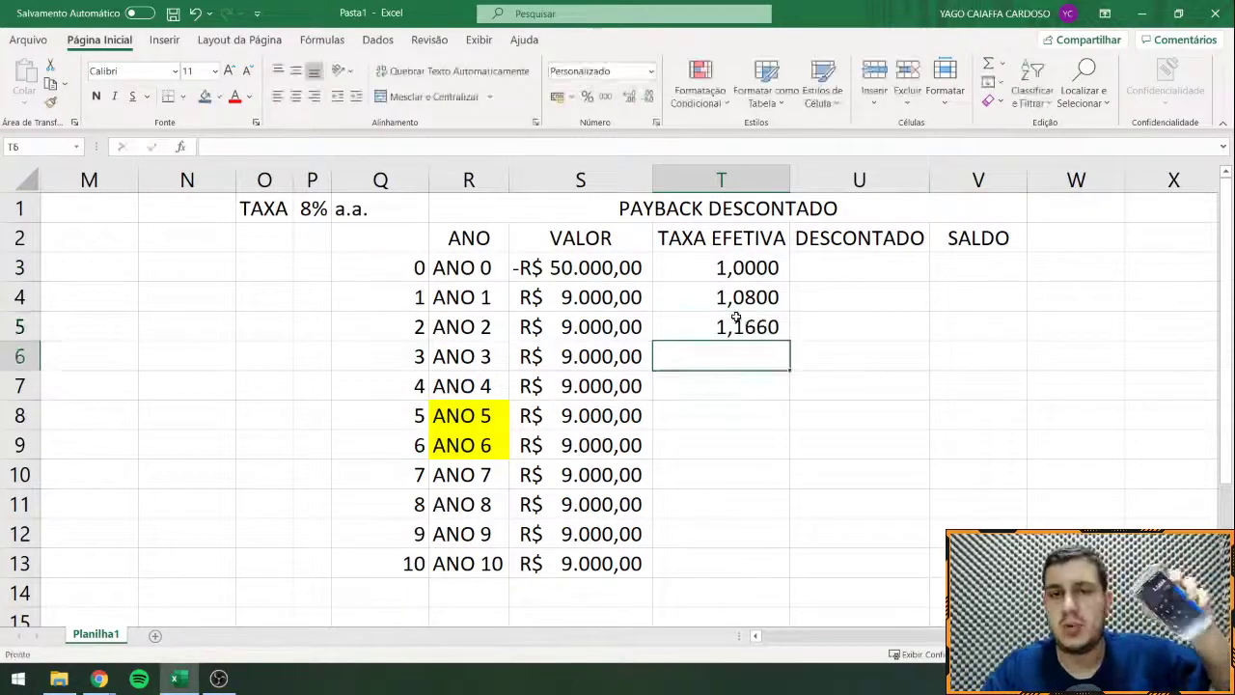
key(Return)
click(735, 318)
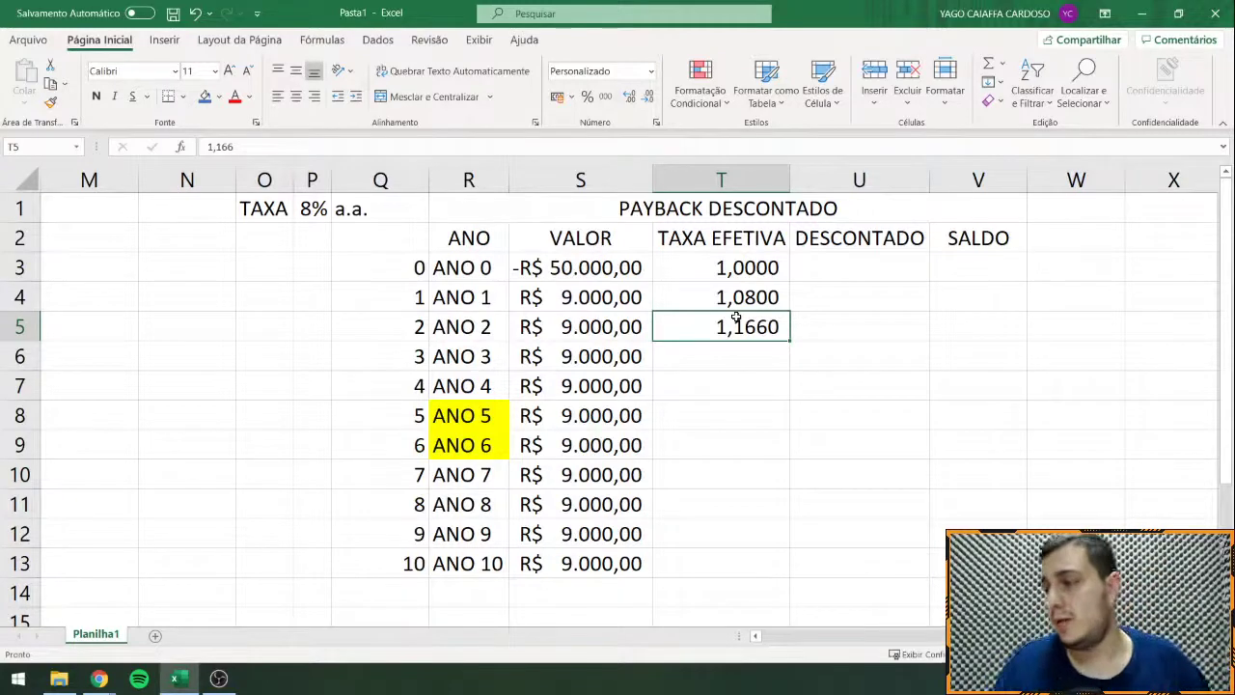
key(ctrl+z)
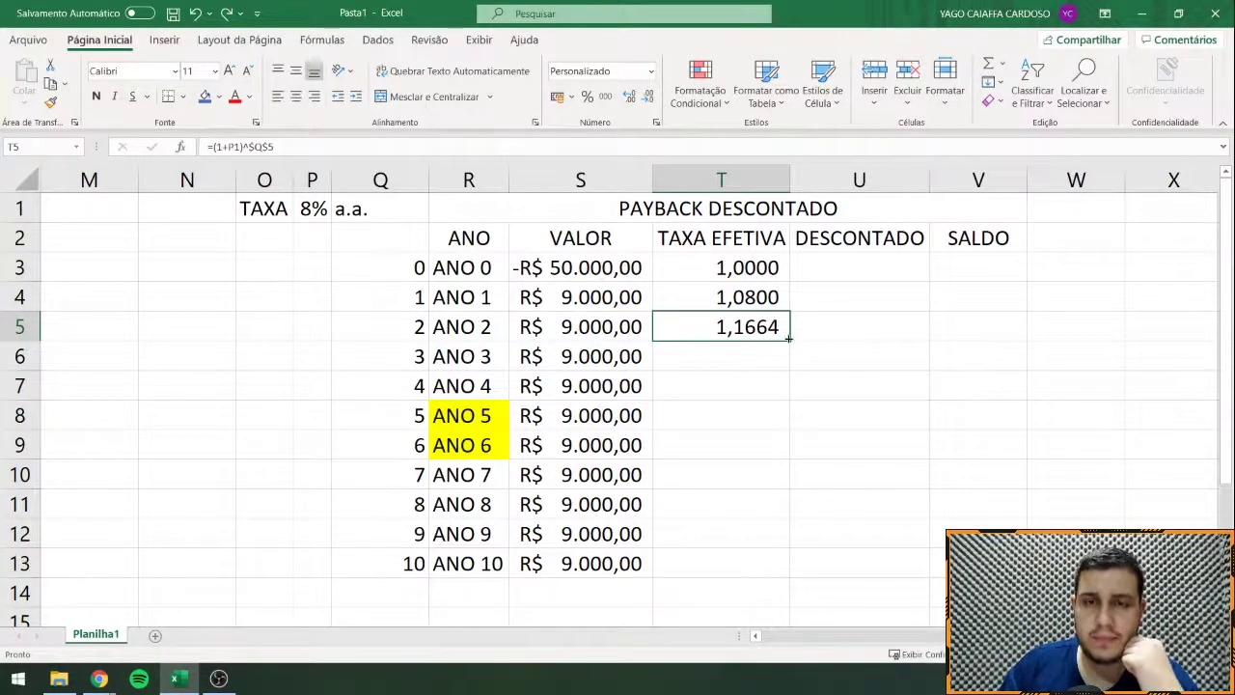
Step: Fill the year 2 effective rate formula from T5 down to T13 and check the copied formula in T6
drag(787, 336, 742, 565)
click(878, 562)
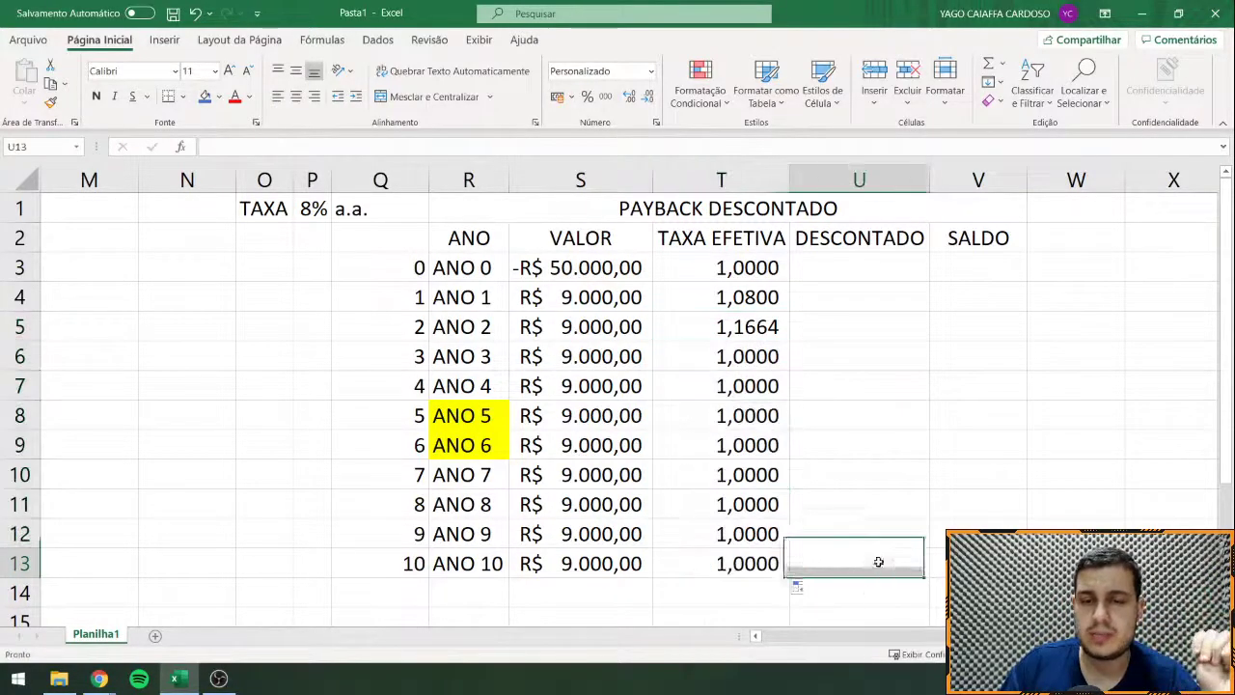
click(719, 367)
double_click(719, 367)
key(Escape)
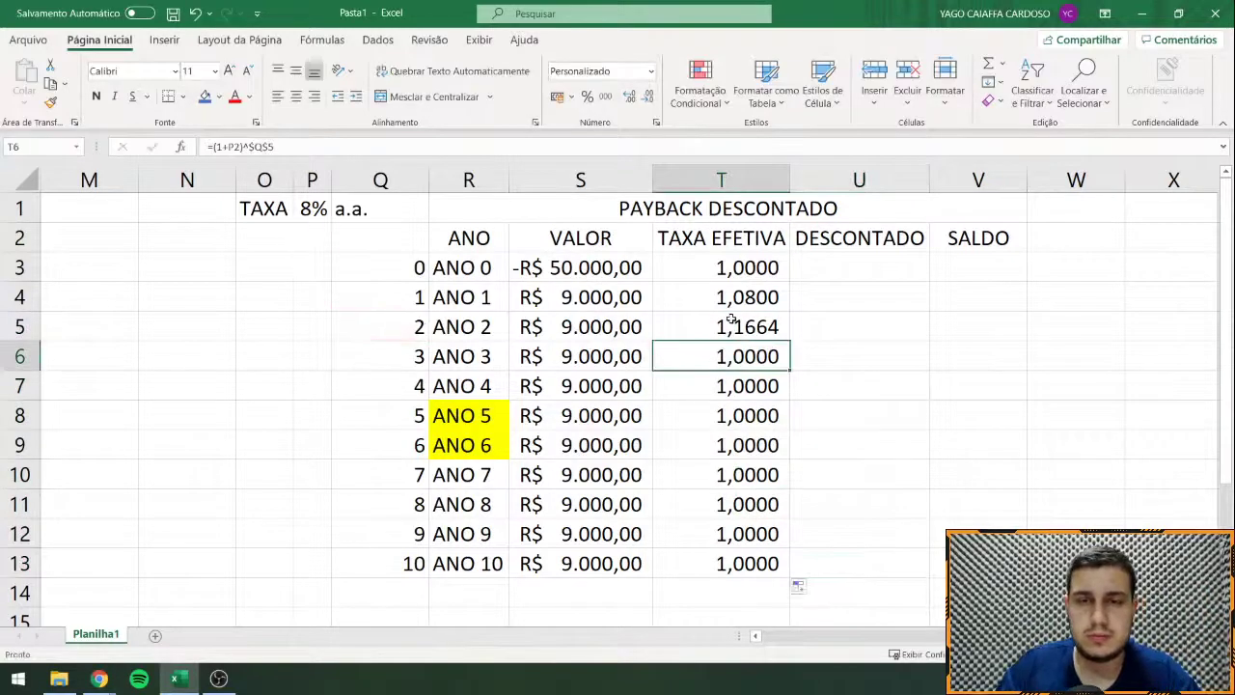
Step: Correct the T5 formula to =(1+$P$1)^Q5 and fill it down to T13
double_click(731, 320)
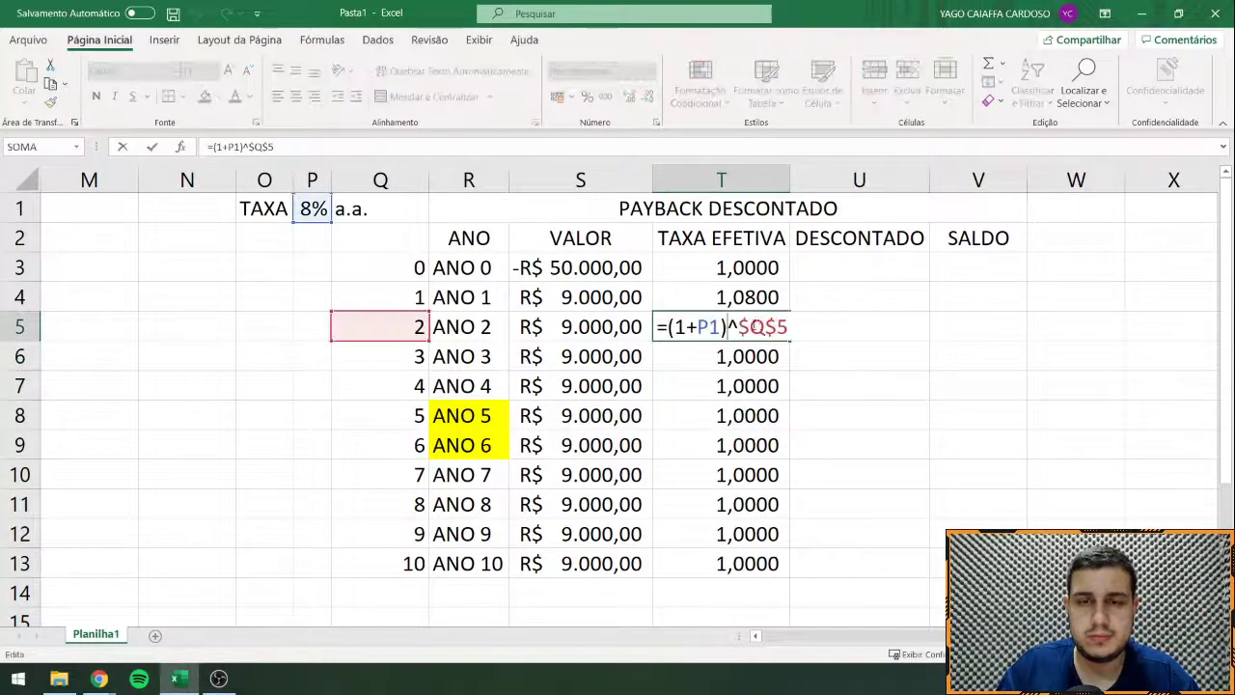
key(Escape)
double_click(758, 328)
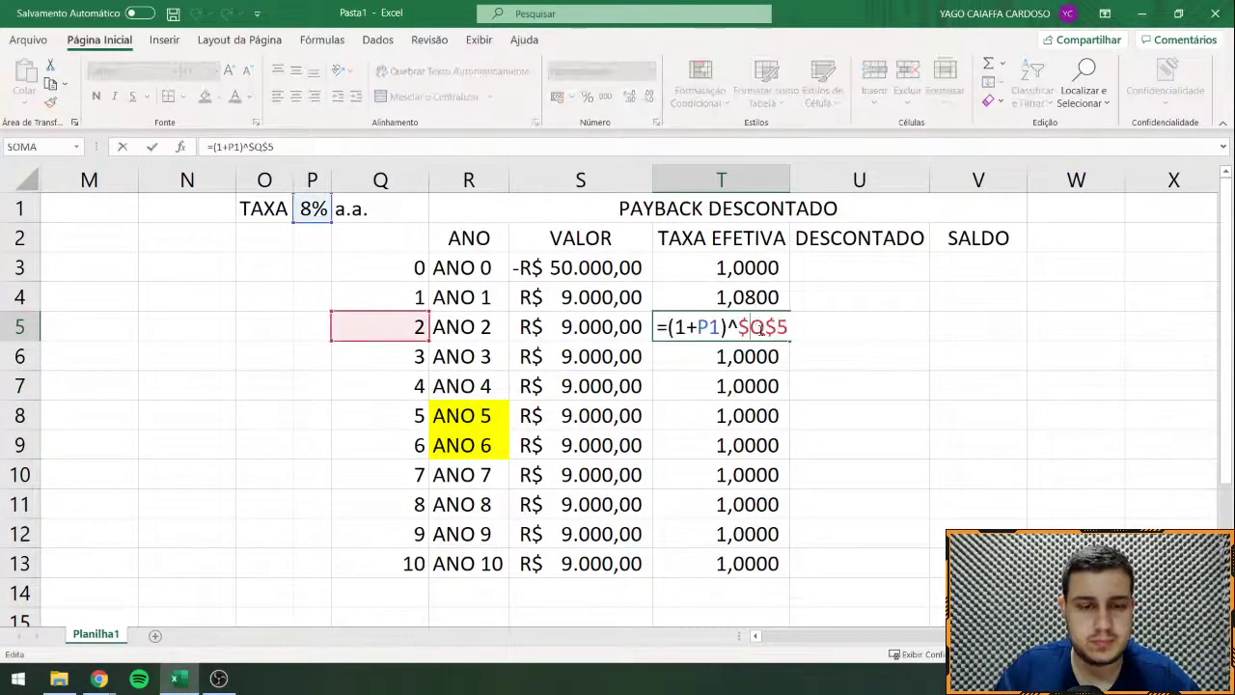
key(F4)
key(F4)
key(F4)
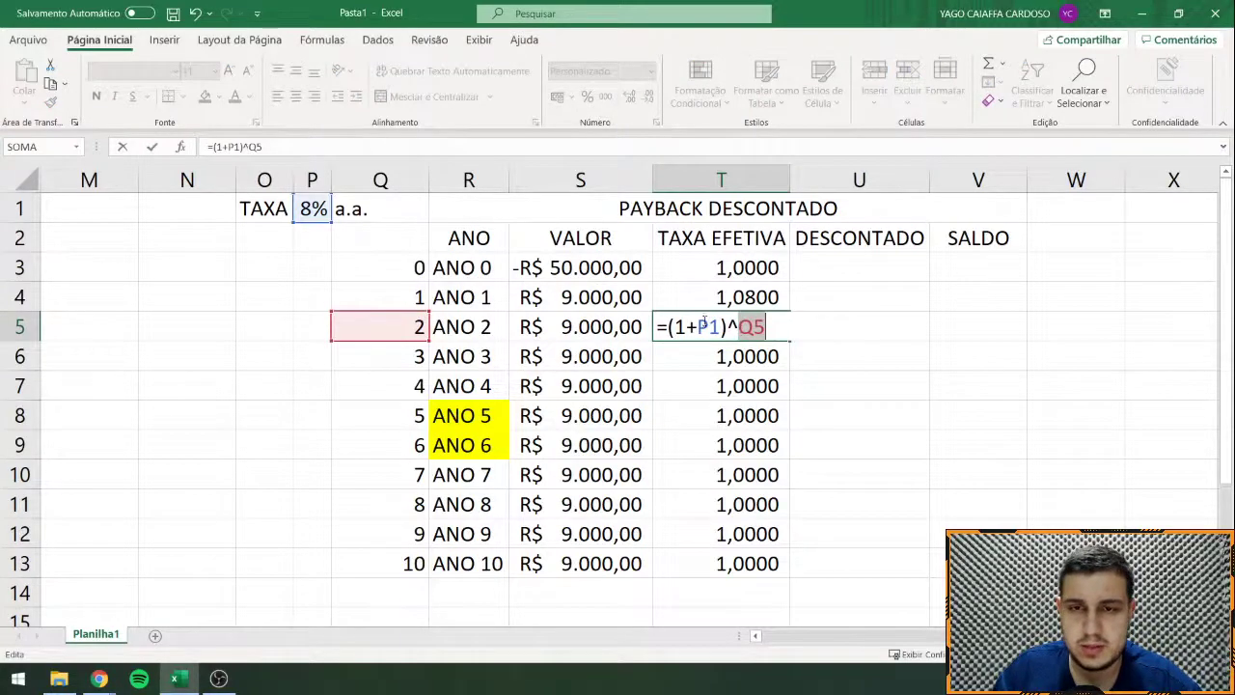
click(705, 326)
key(F4)
key(ctrl+Return)
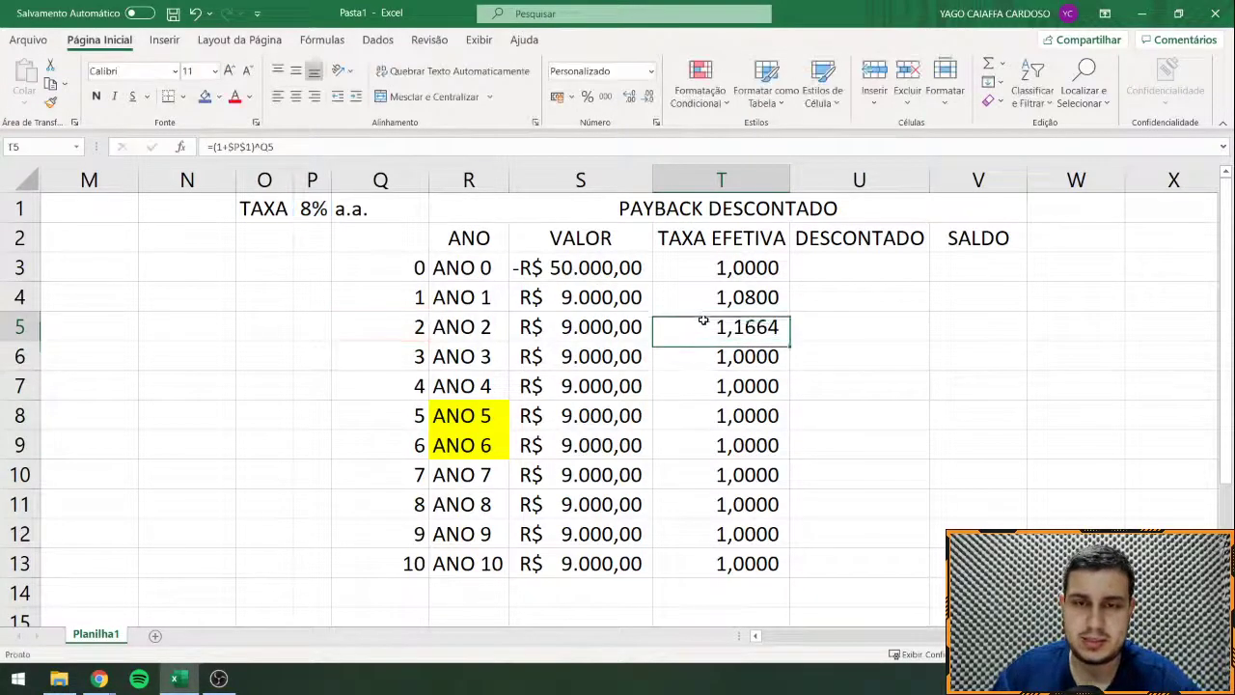
double_click(789, 342)
click(802, 378)
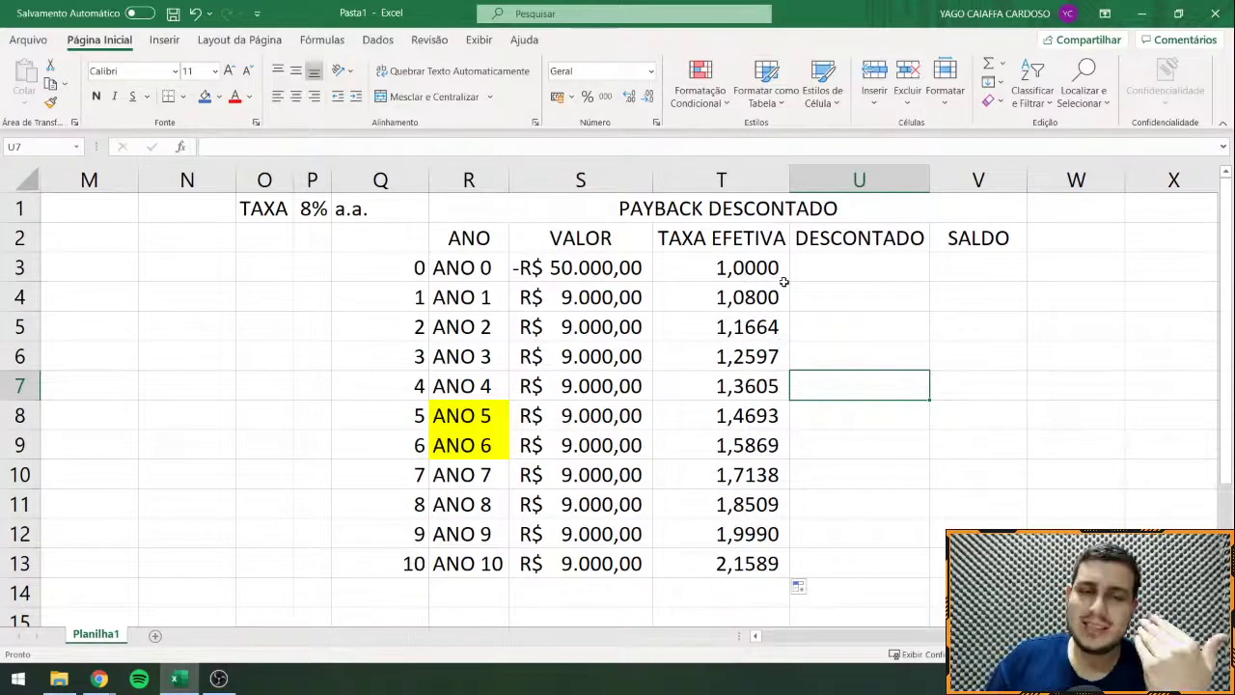
Step: Calculate the year 0 discounted value in U3 with the formula =S3/T3
click(637, 272)
click(843, 264)
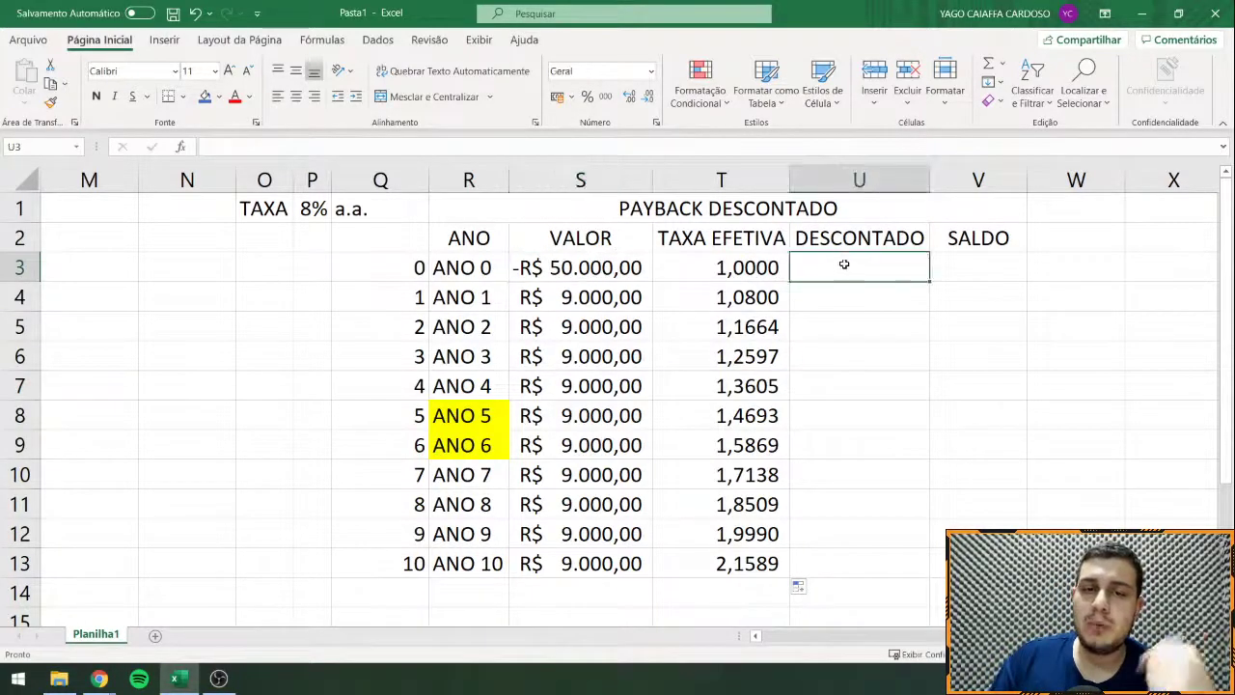
text(=)
click(604, 267)
text(/)
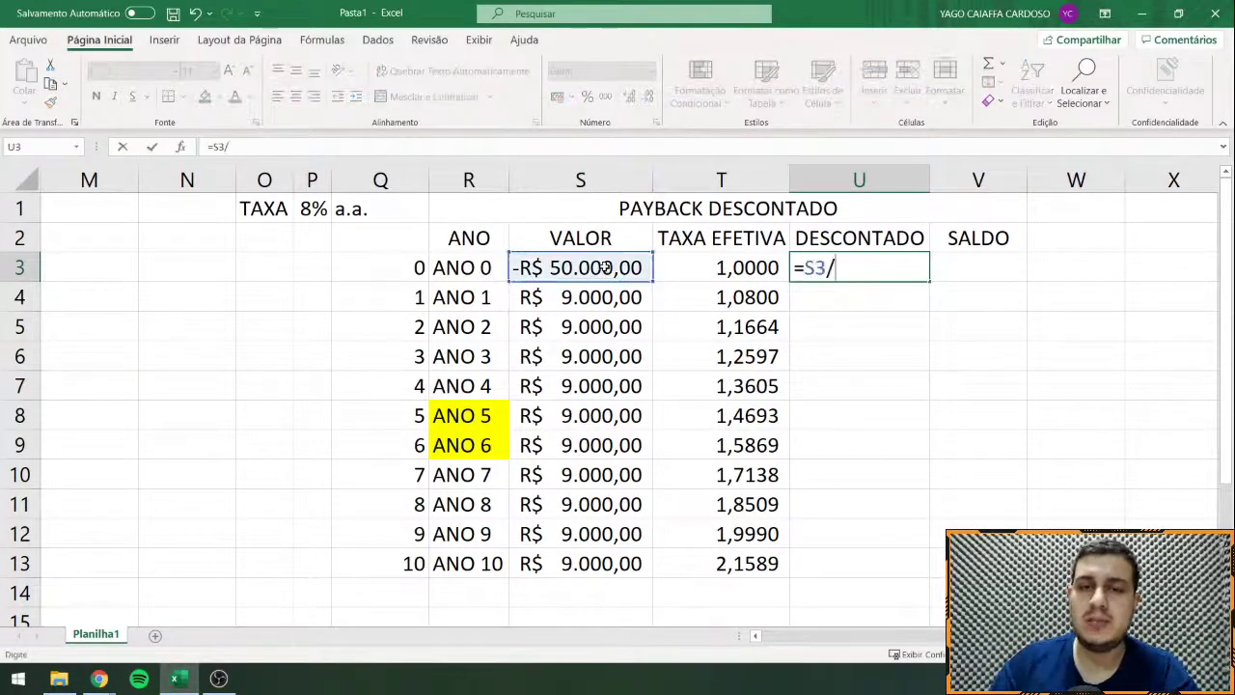
click(688, 269)
key(Return)
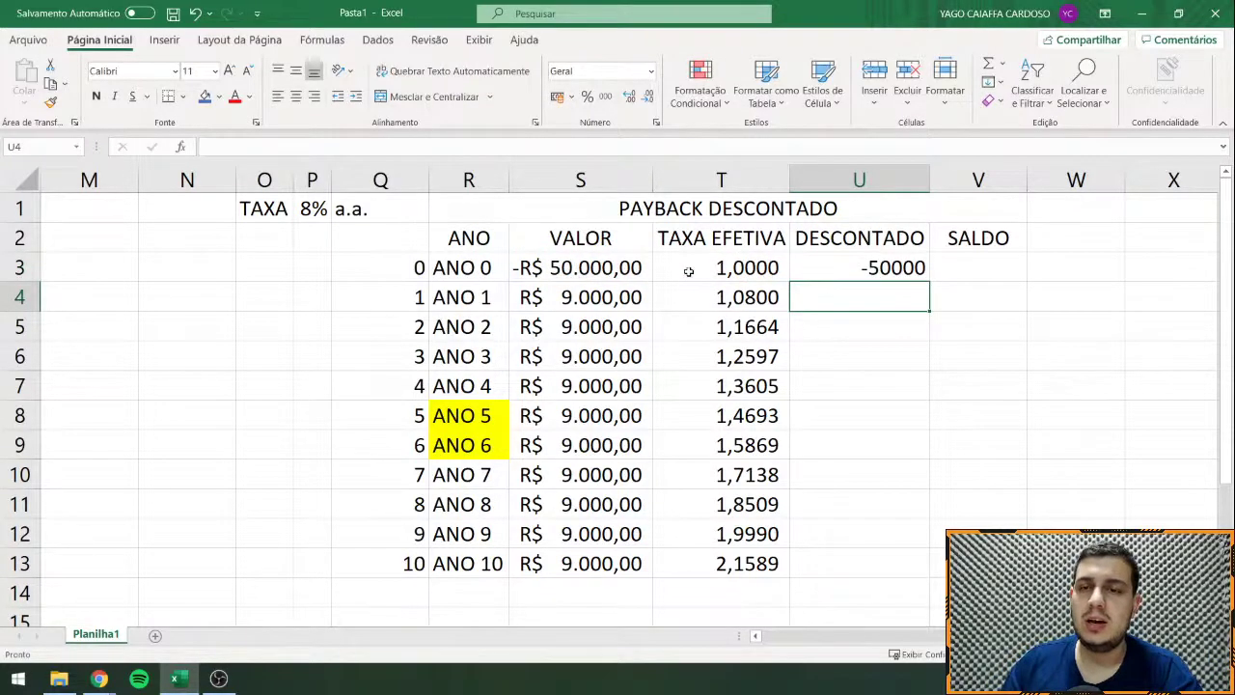
Step: Apply the accounting currency format to U3:U13 and copy the U3 formula down to U4
drag(859, 267, 881, 554)
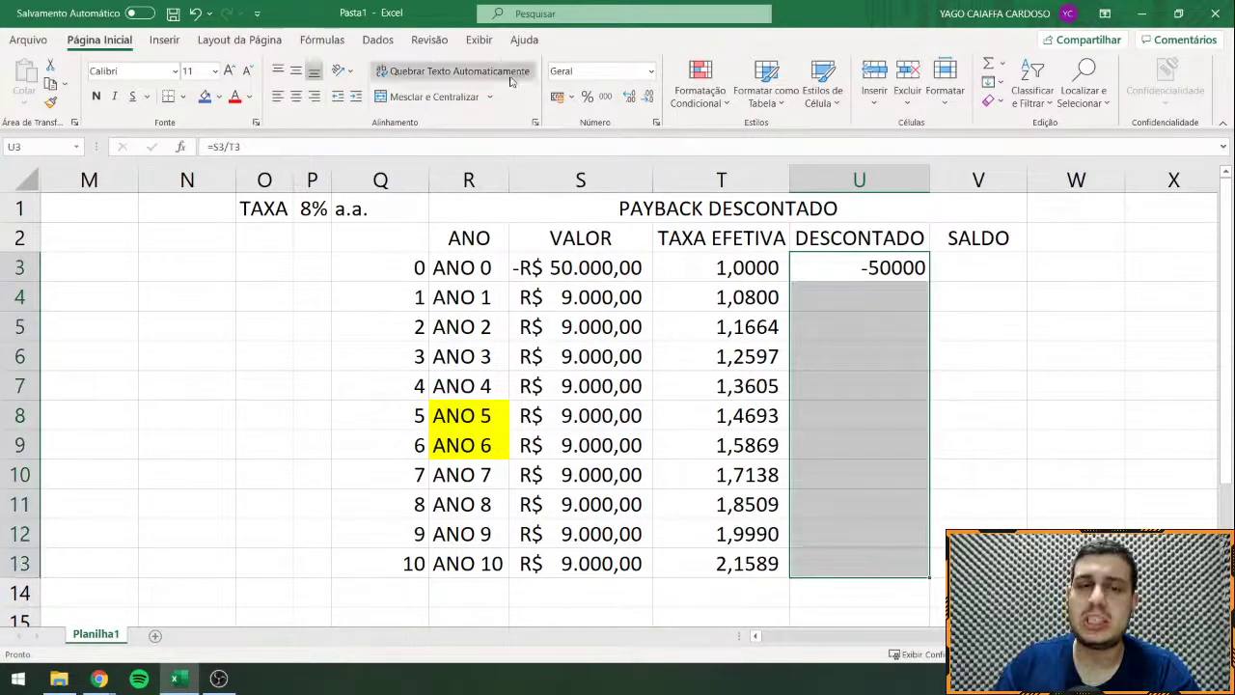
click(557, 97)
click(875, 276)
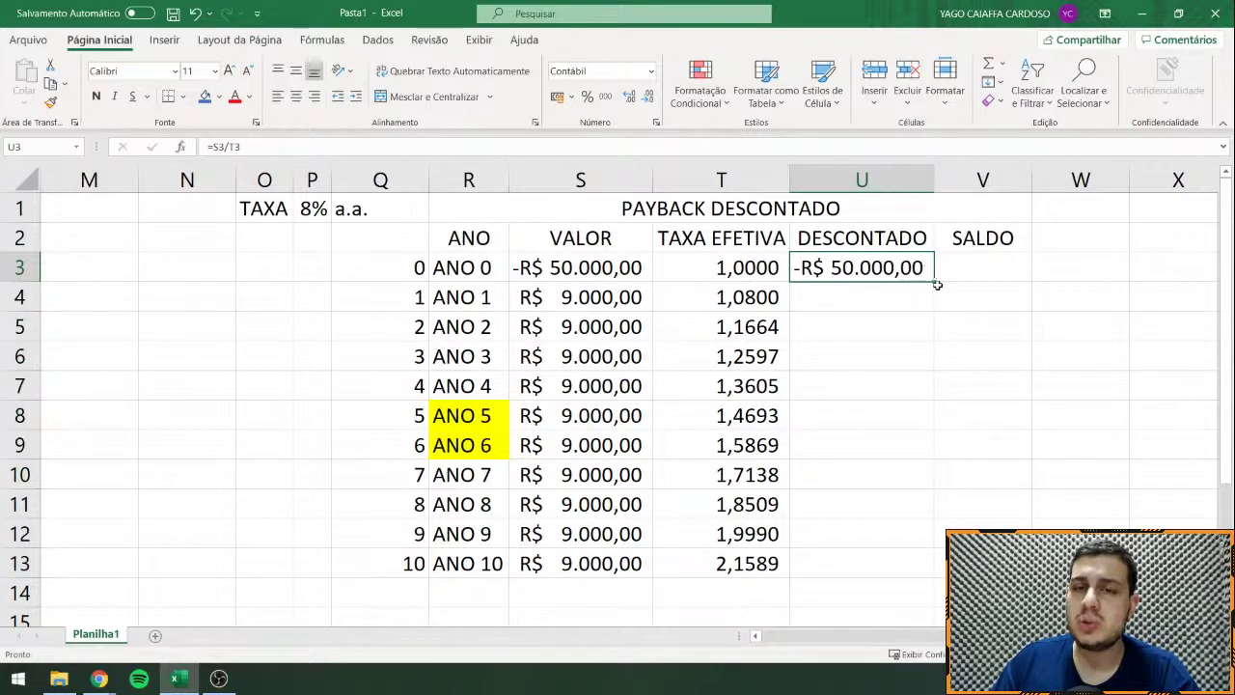
drag(934, 284, 928, 306)
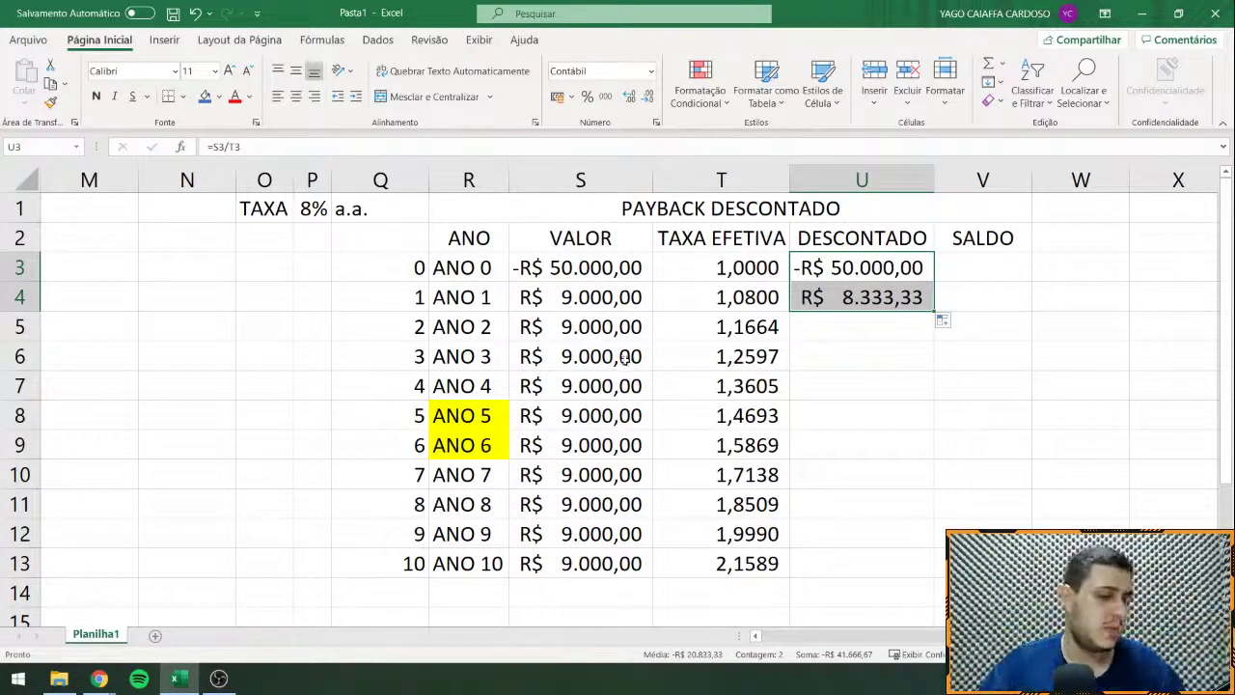
Step: Enter 8.333,33 in the empty cell N3 as a trial present value
click(203, 297)
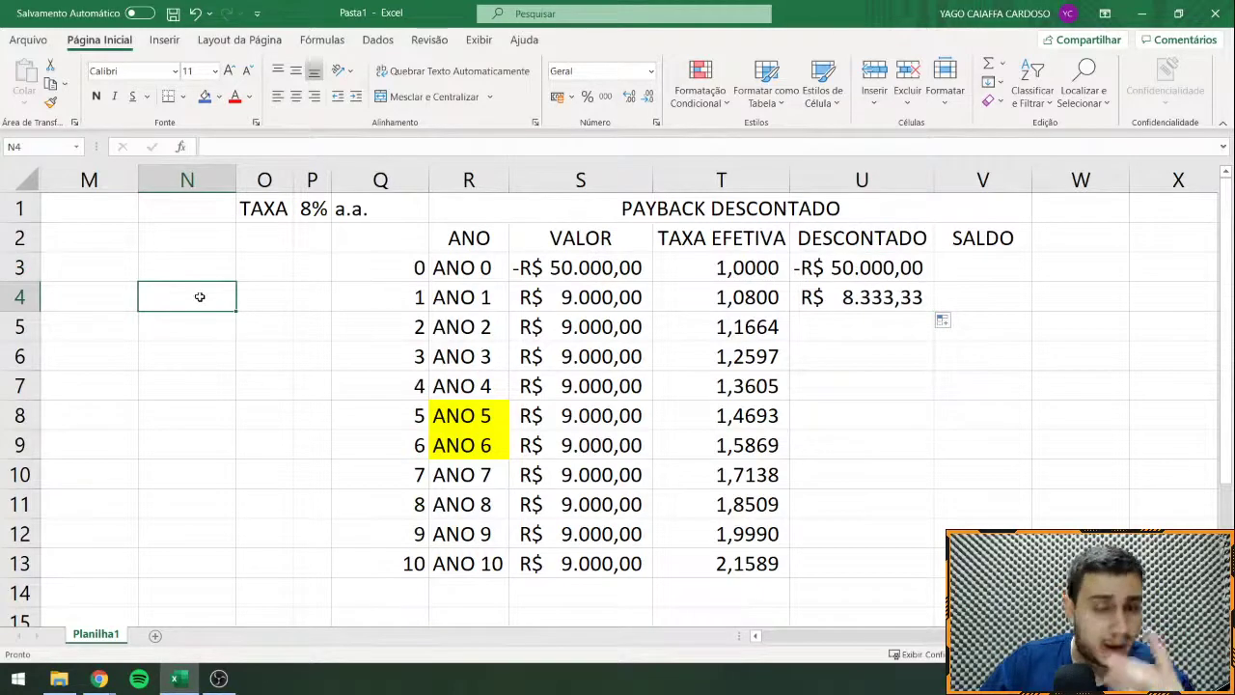
click(178, 267)
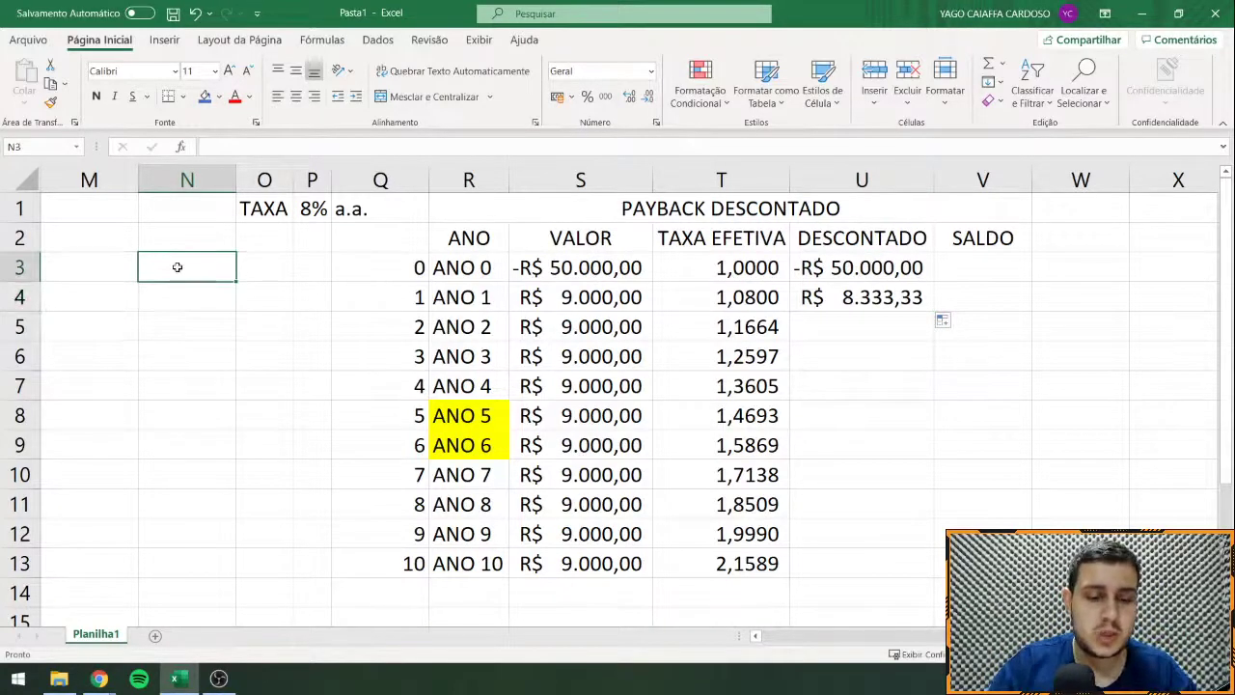
text(8.33)
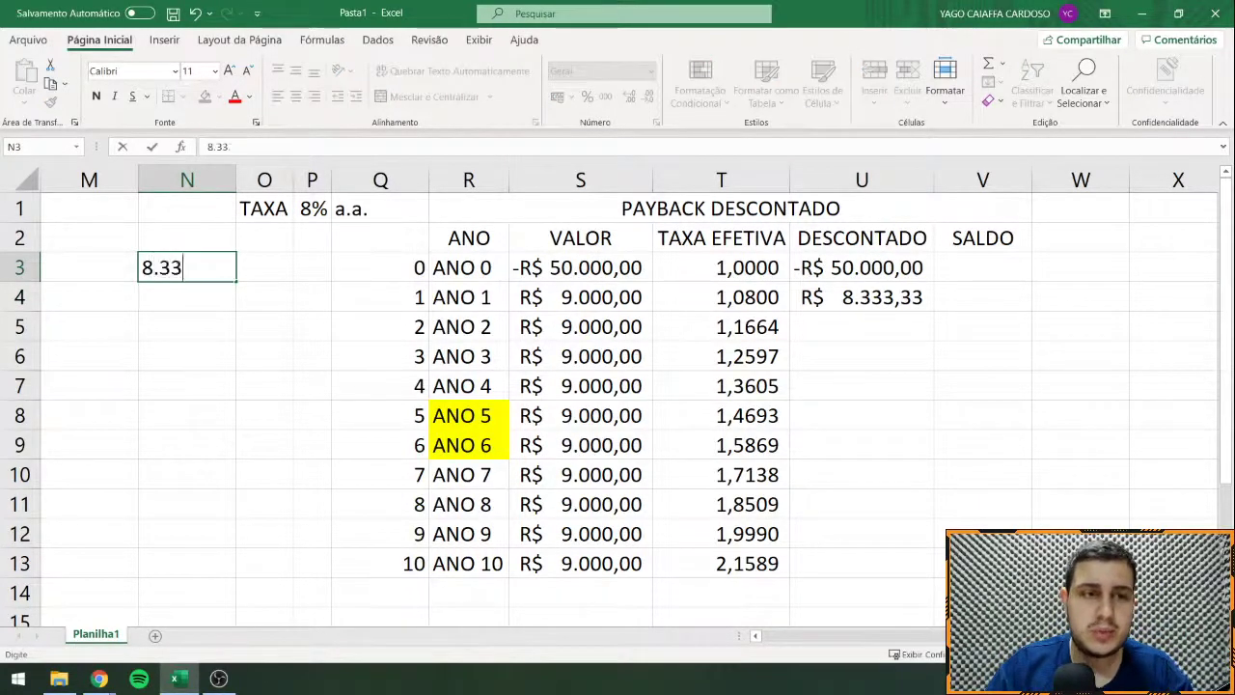
text(3,33)
key(Return)
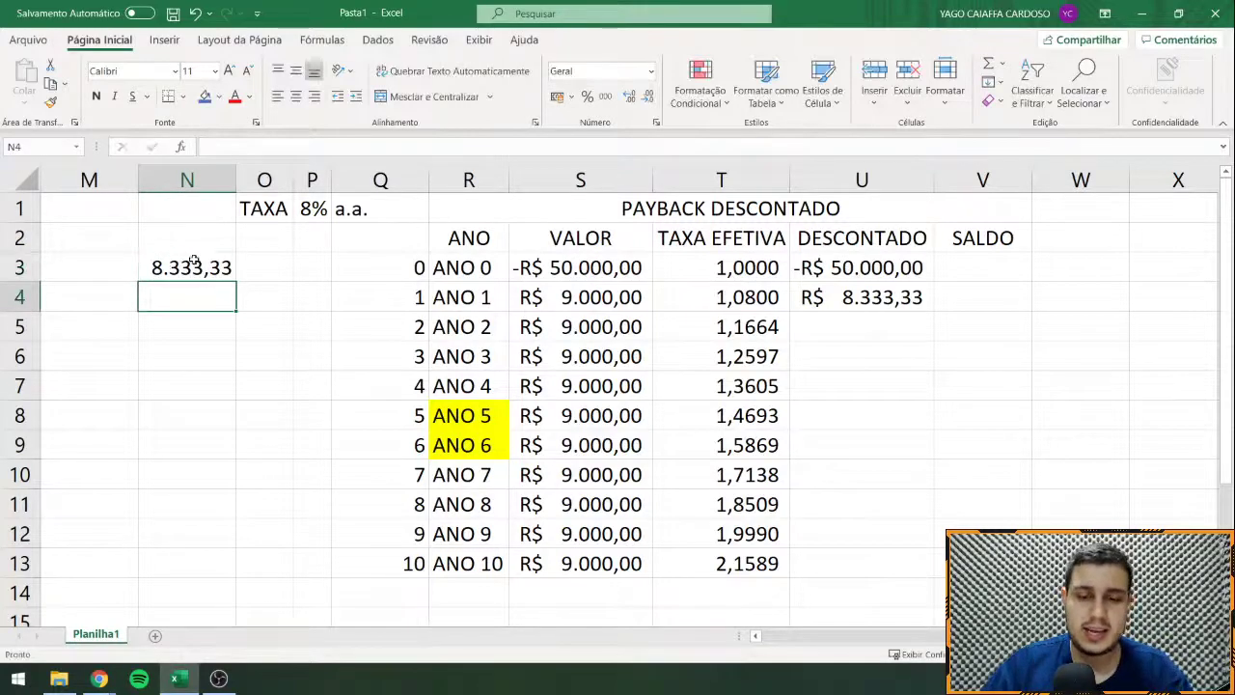
Step: Calculate the one-year future value of N3 in N4 with the formula =N3*(1+P1)^1
text(=)
click(212, 268)
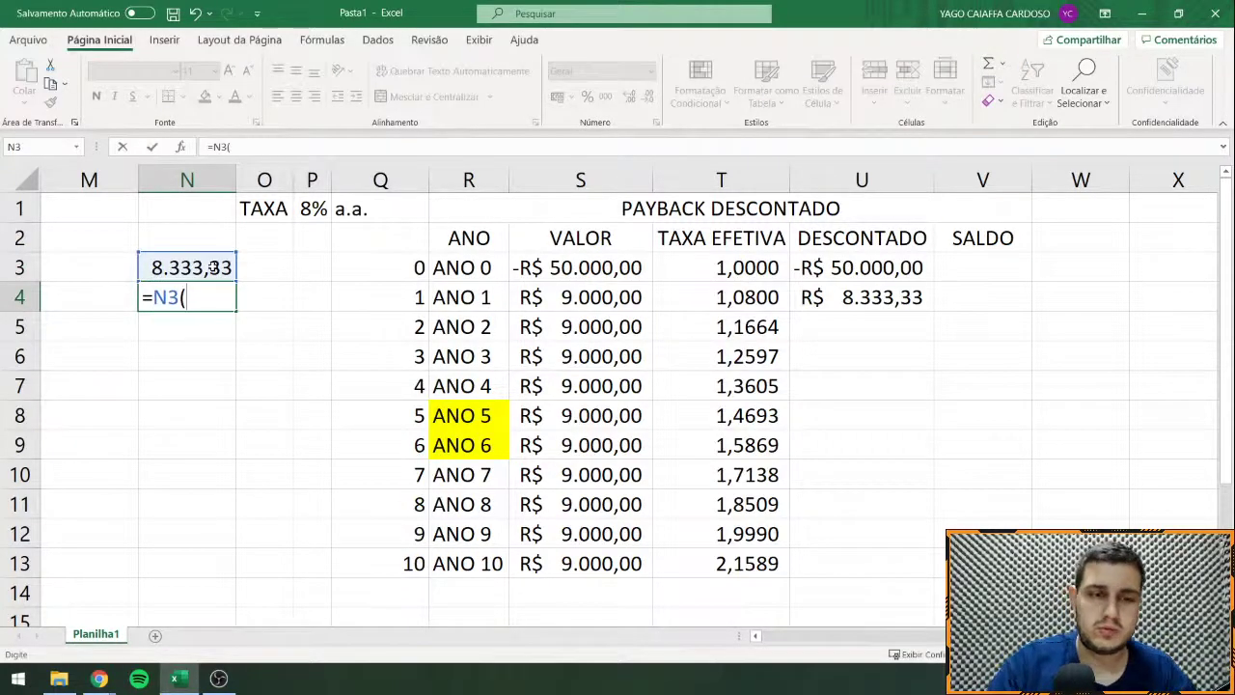
text(*(1+)
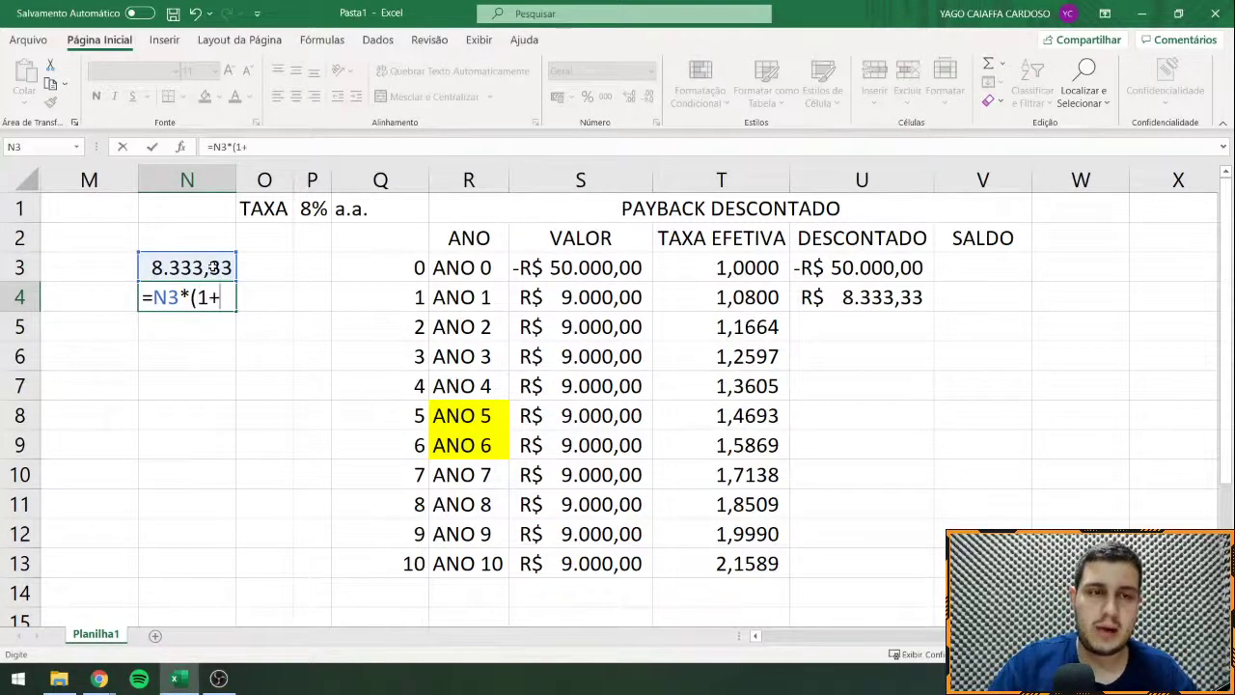
click(302, 205)
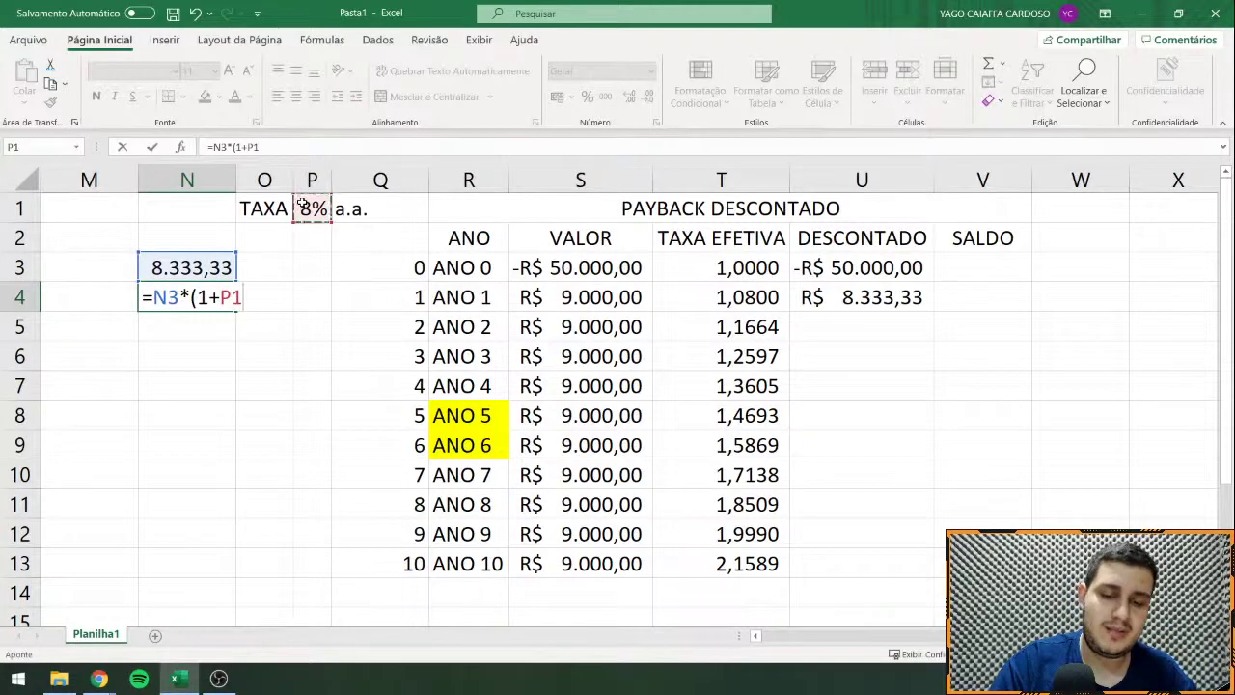
text()^1)
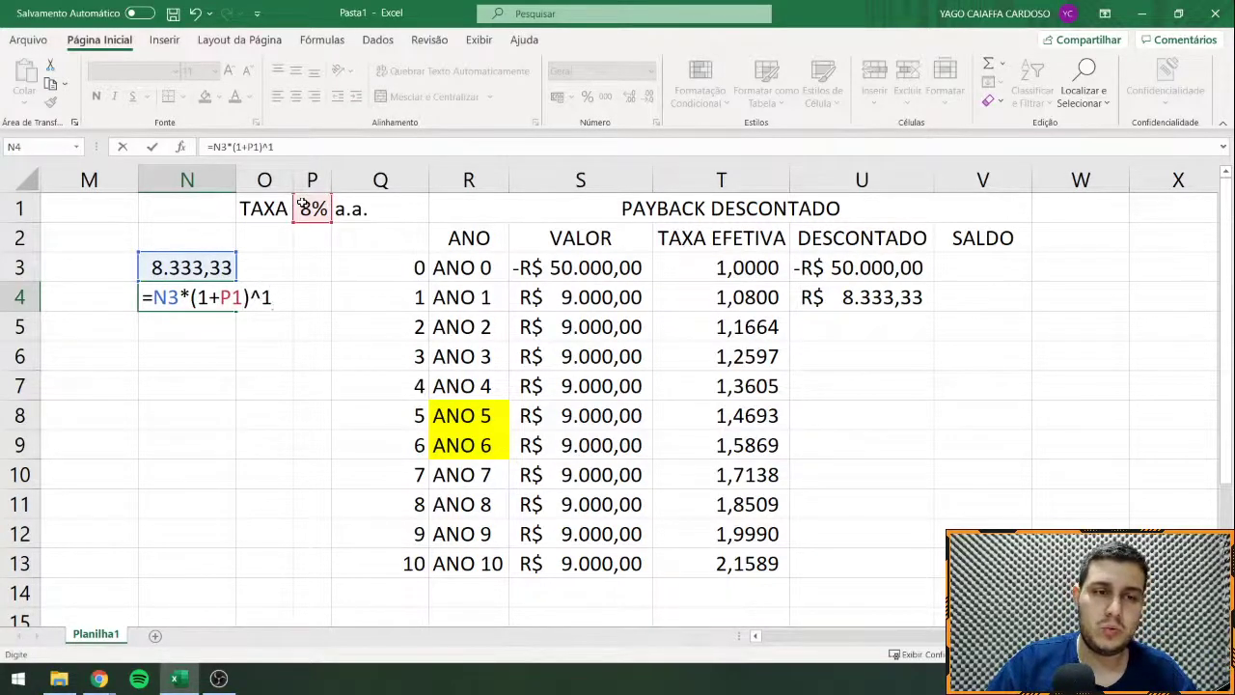
key(Return)
Step: Apply the accounting currency format to the trial values in N4 and N3
click(176, 295)
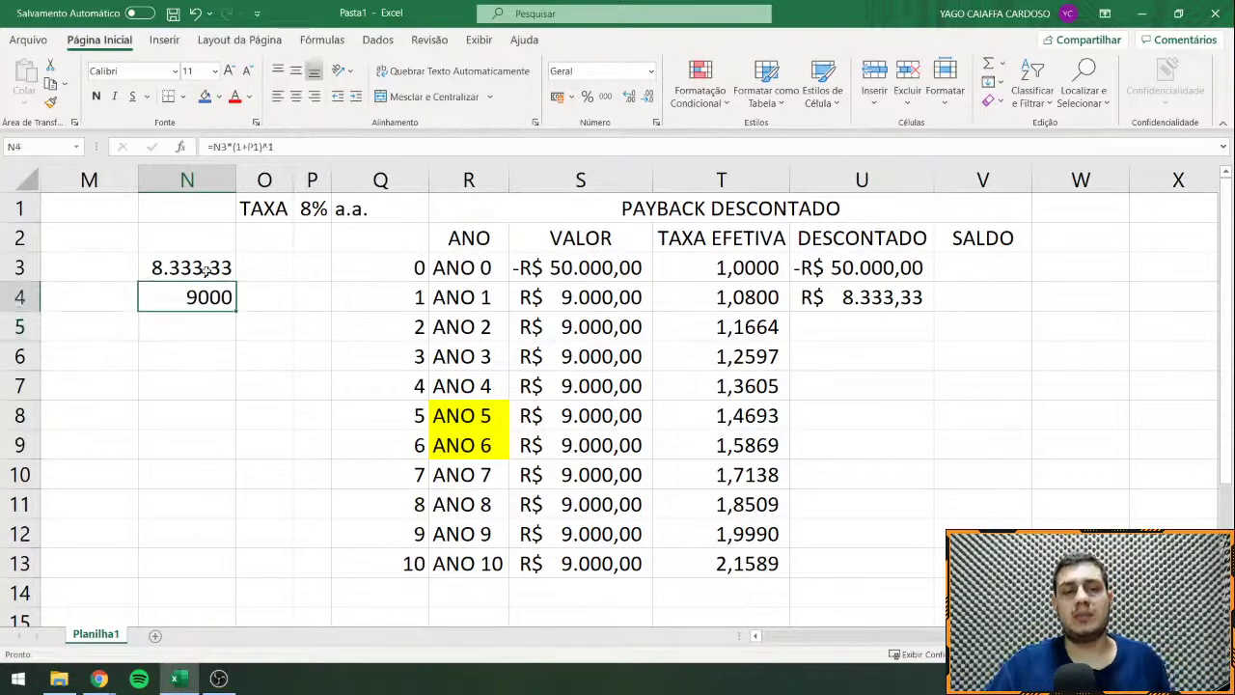
click(556, 98)
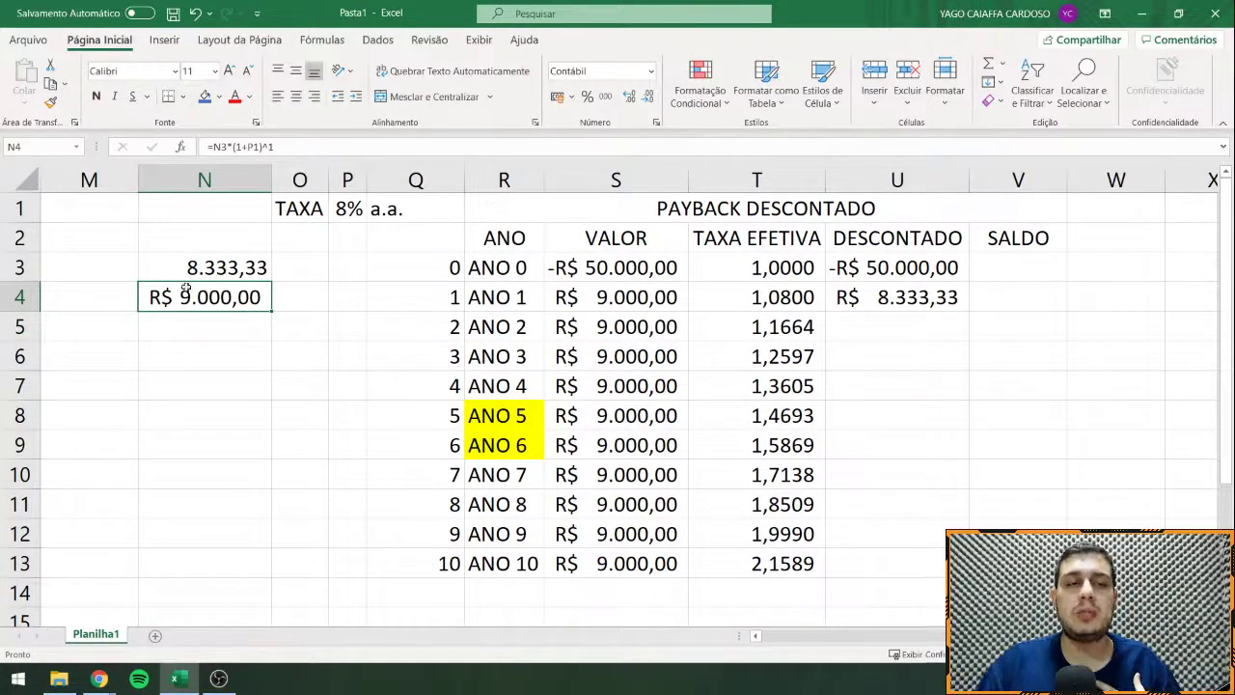
click(217, 256)
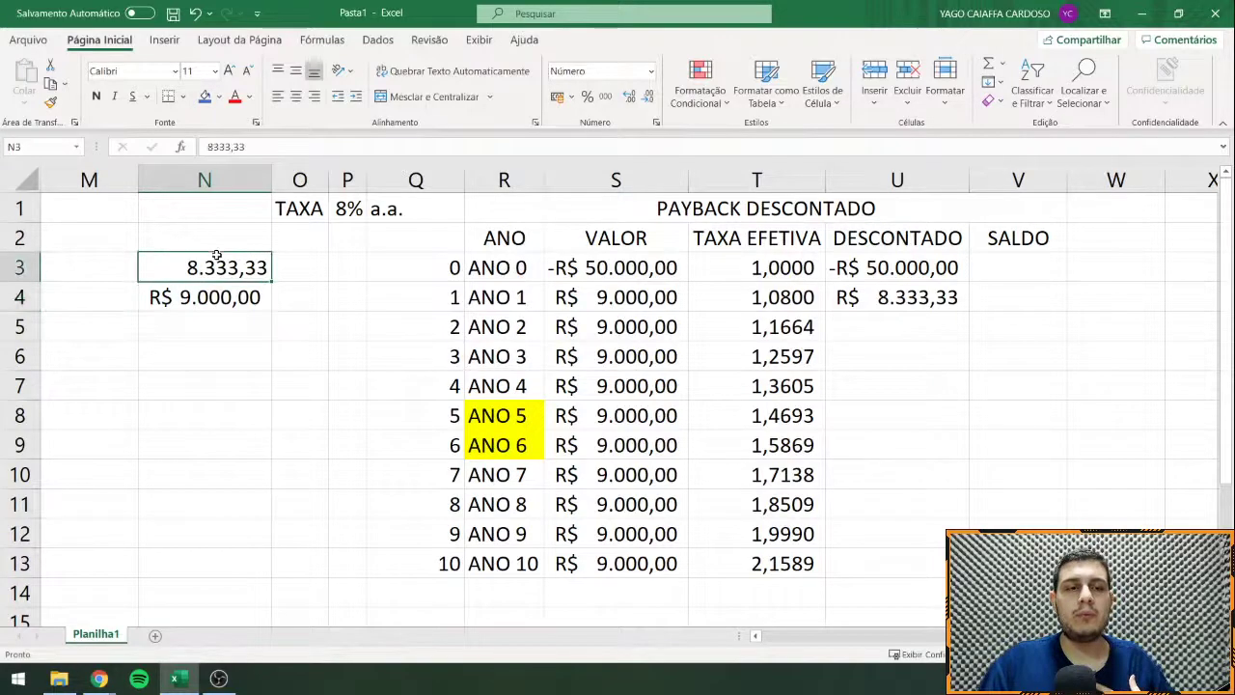
click(556, 99)
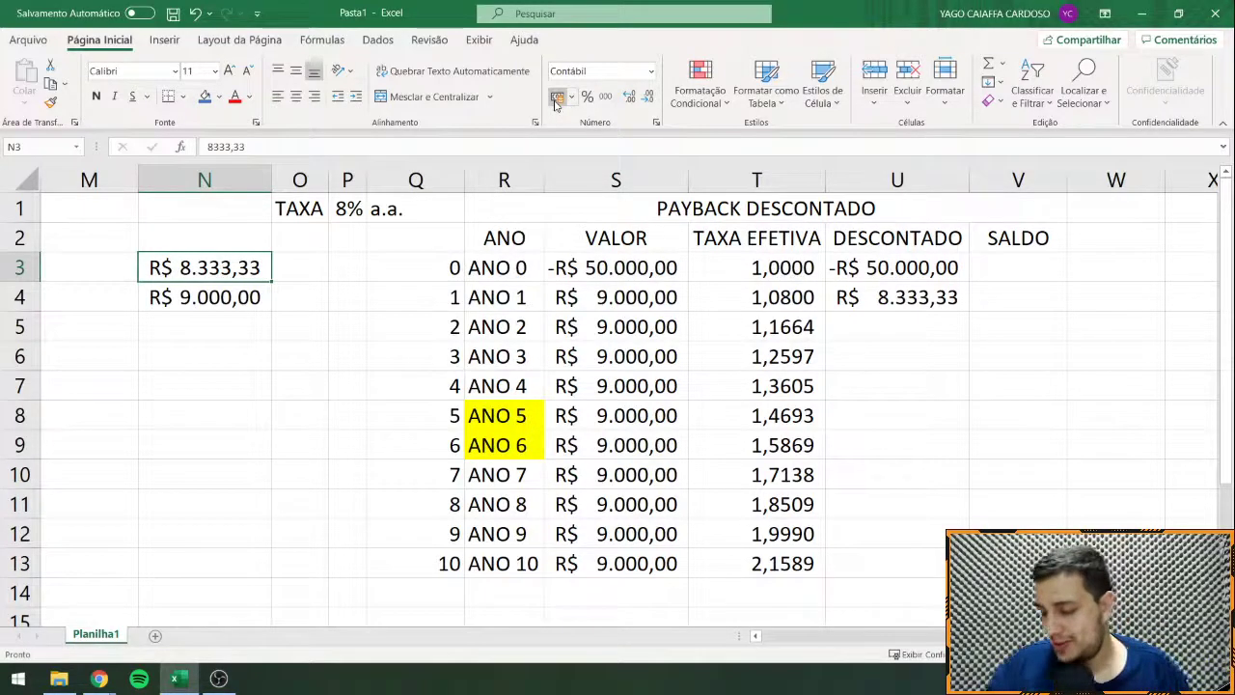
key(alt+Tab)
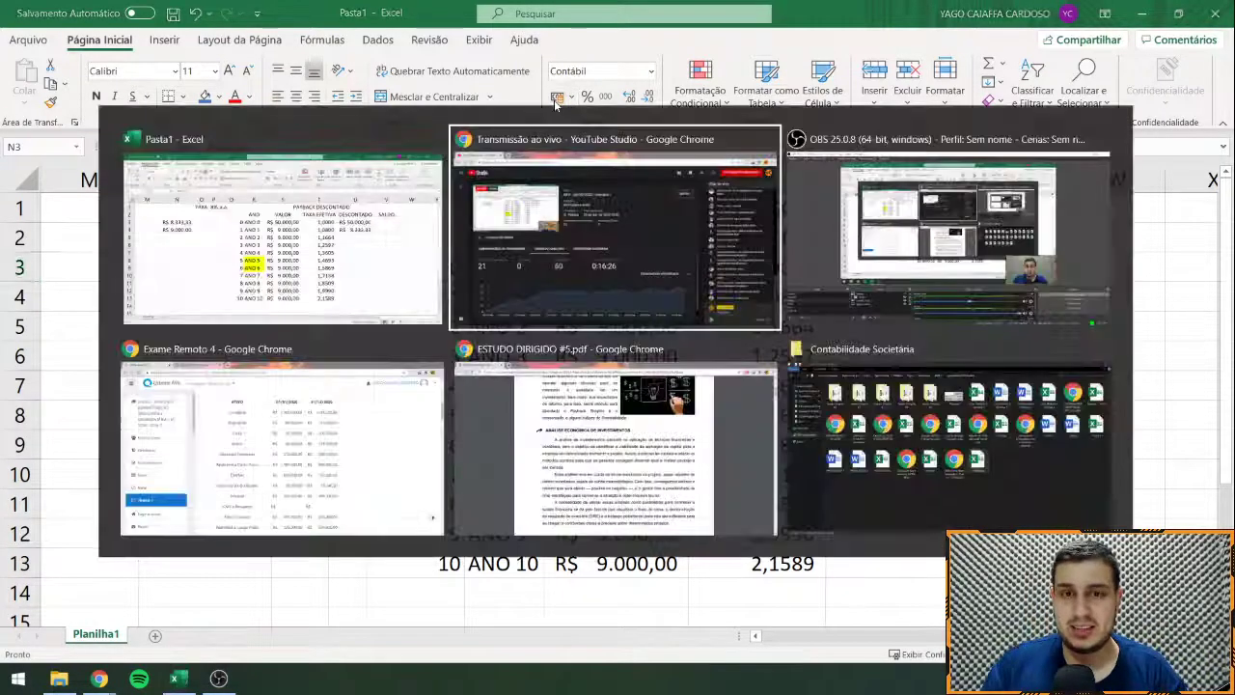
key(Escape)
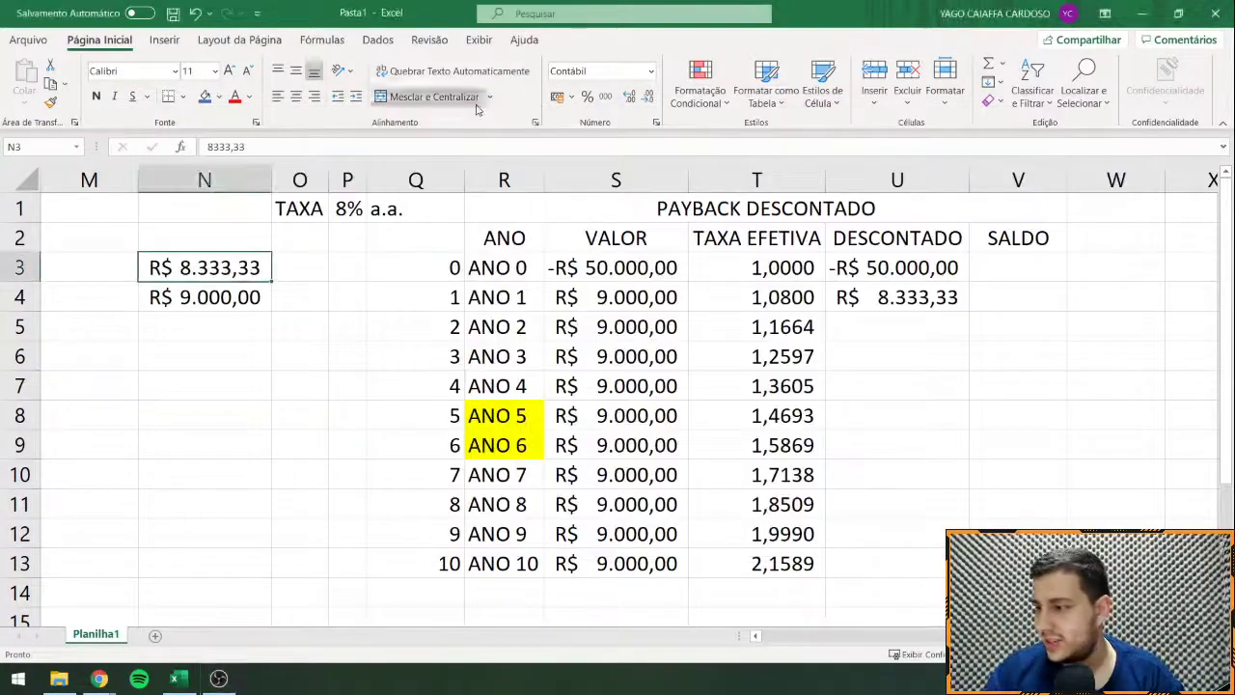
key(alt+Tab)
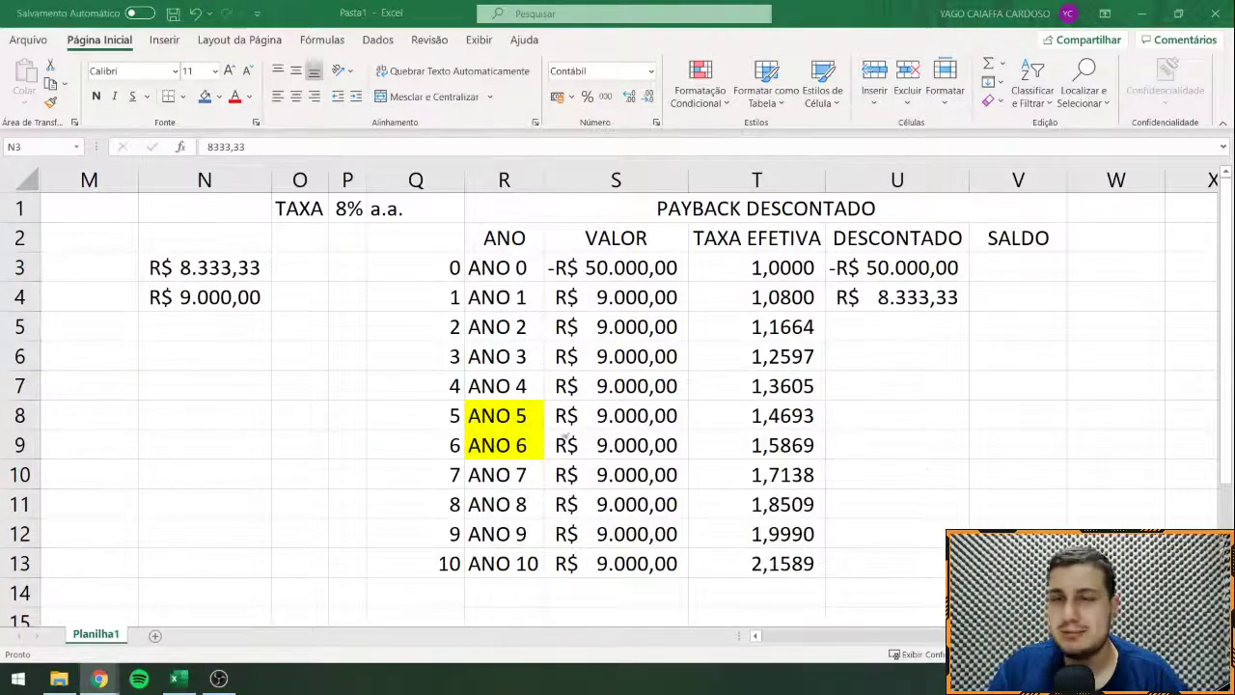
click(187, 268)
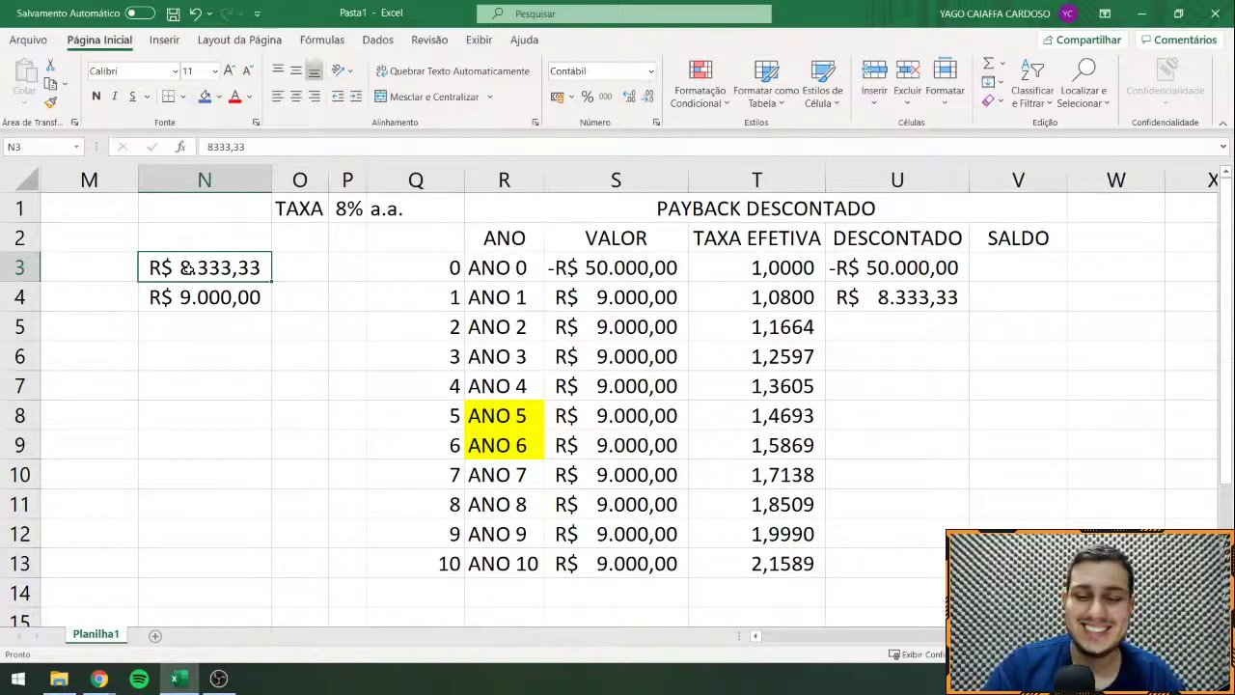
key(shift+Down)
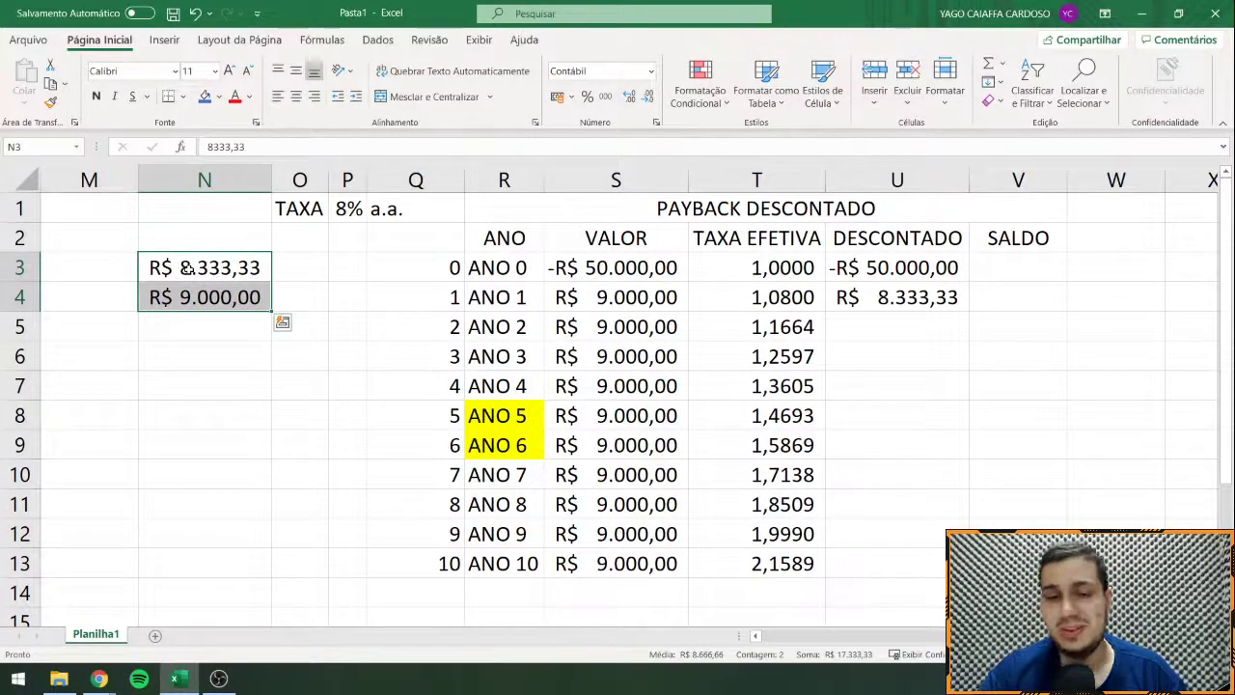
drag(187, 268, 184, 288)
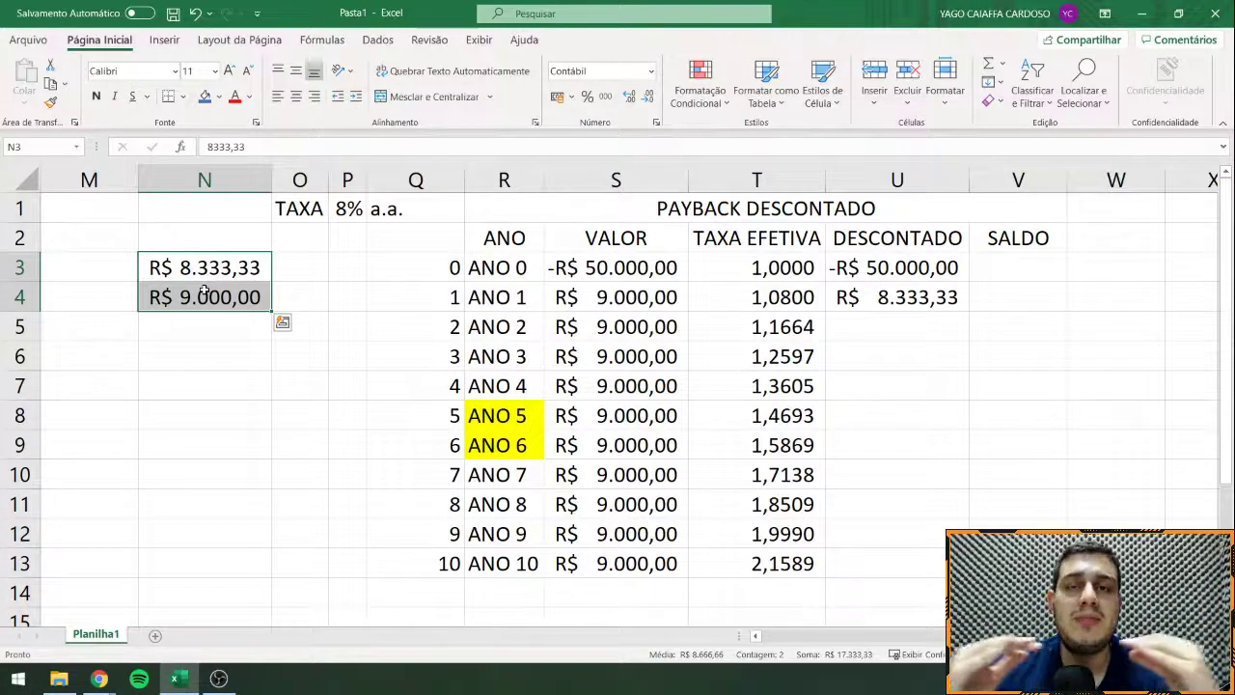
Step: Try 85000 as the trial value in N3, undo it, and clear the trial calculation from N3:N4
click(179, 268)
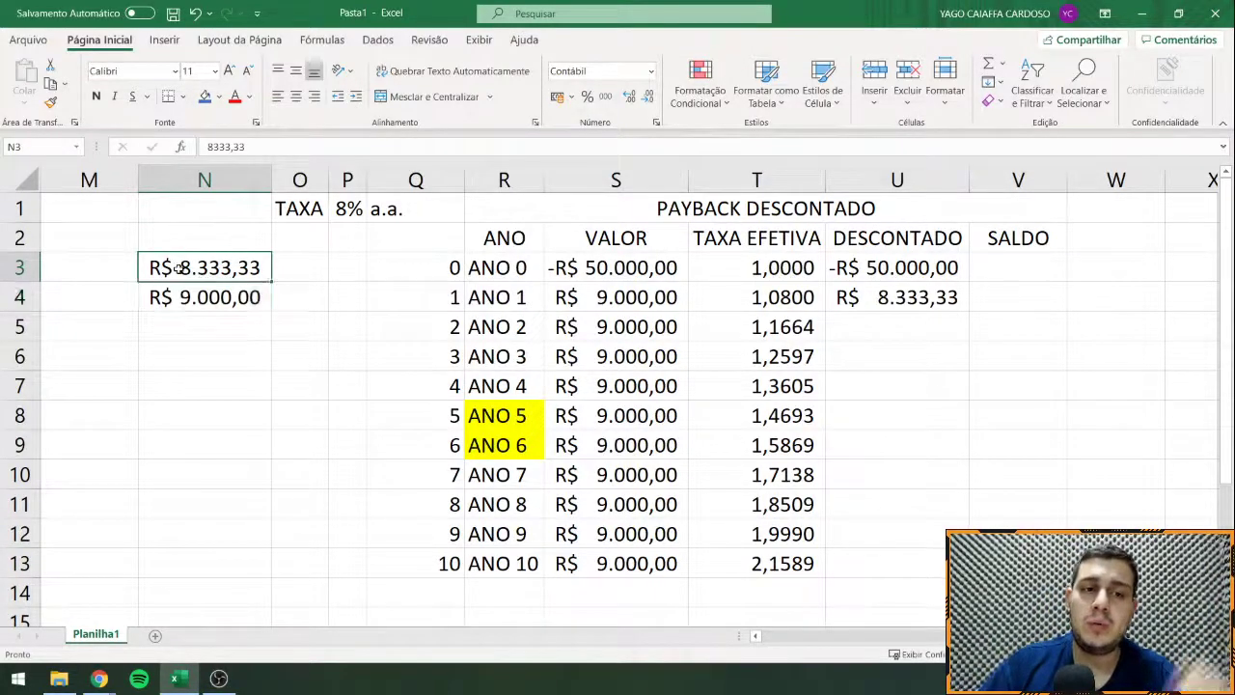
text(85000)
key(Return)
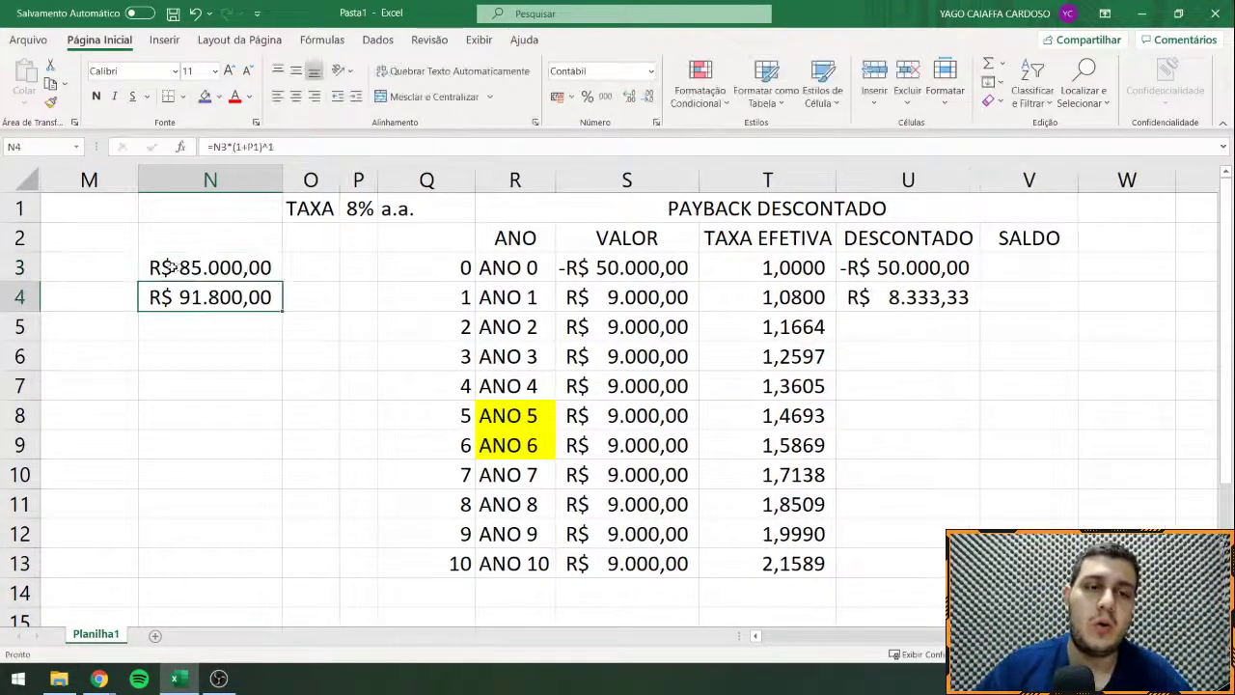
text(z)
key(Escape)
key(ctrl+z)
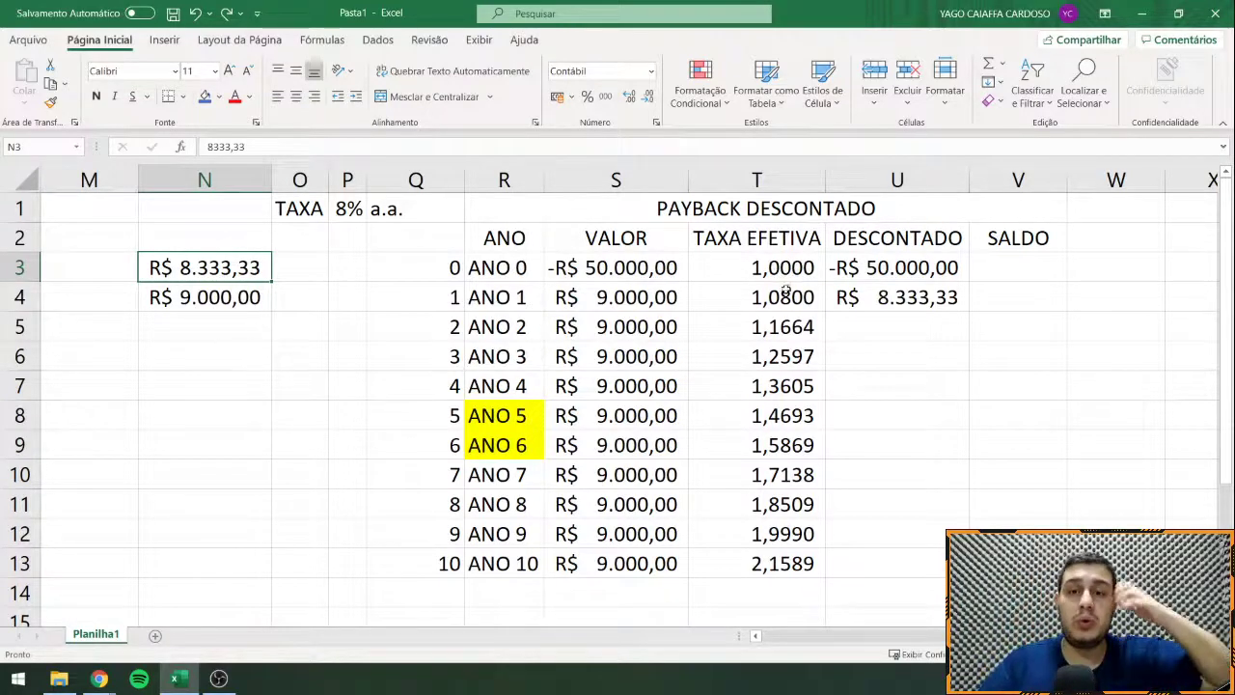
drag(187, 262, 214, 297)
key(Delete)
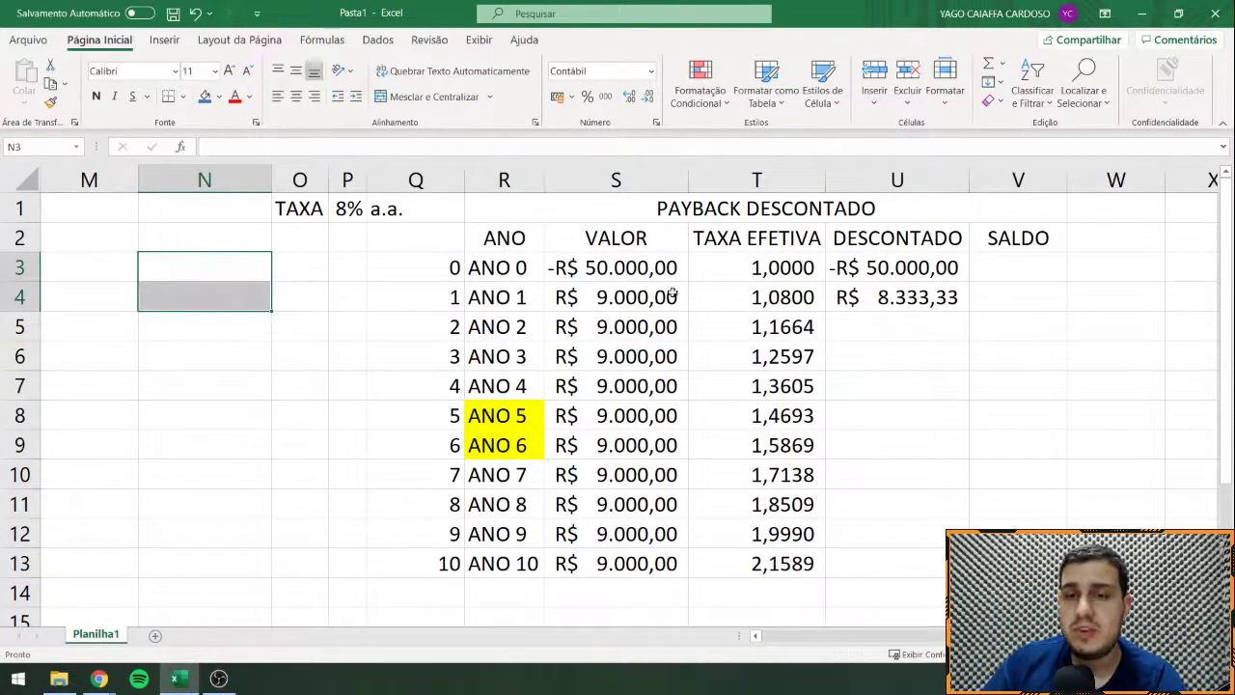
Step: Examine the year 1 discounted value formula in U4 and the value and effective rate it uses in S4:T4
click(851, 289)
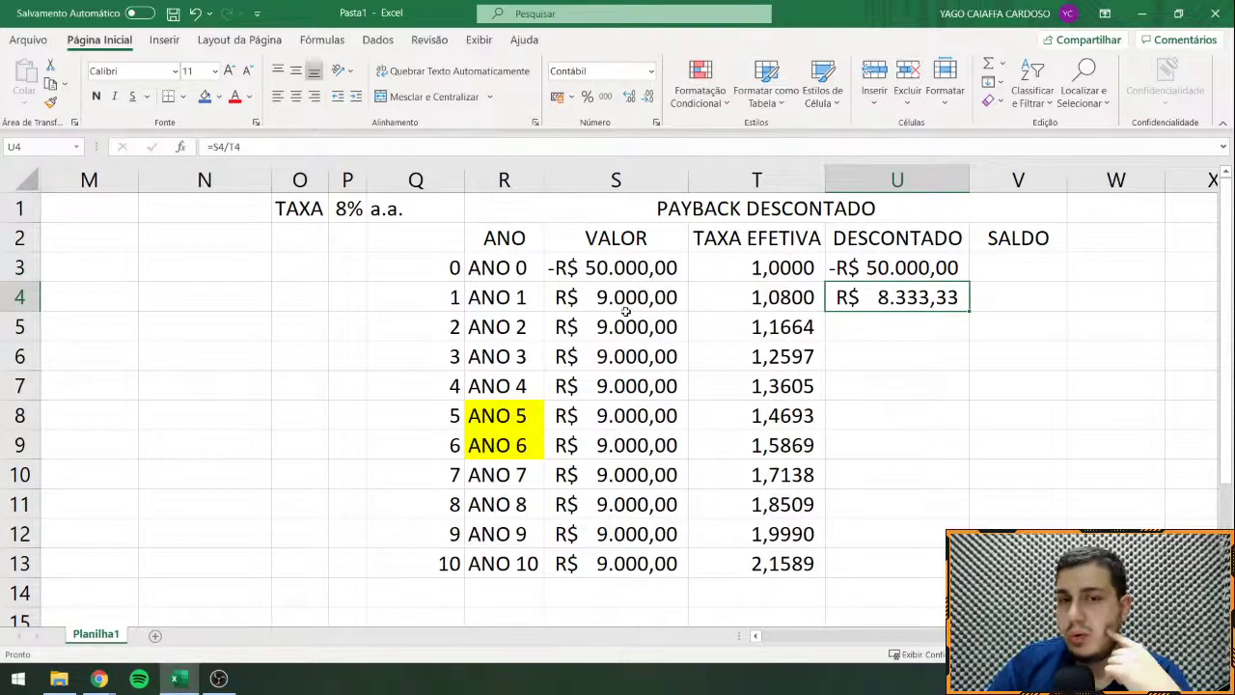
drag(600, 300, 762, 301)
click(897, 298)
click(789, 297)
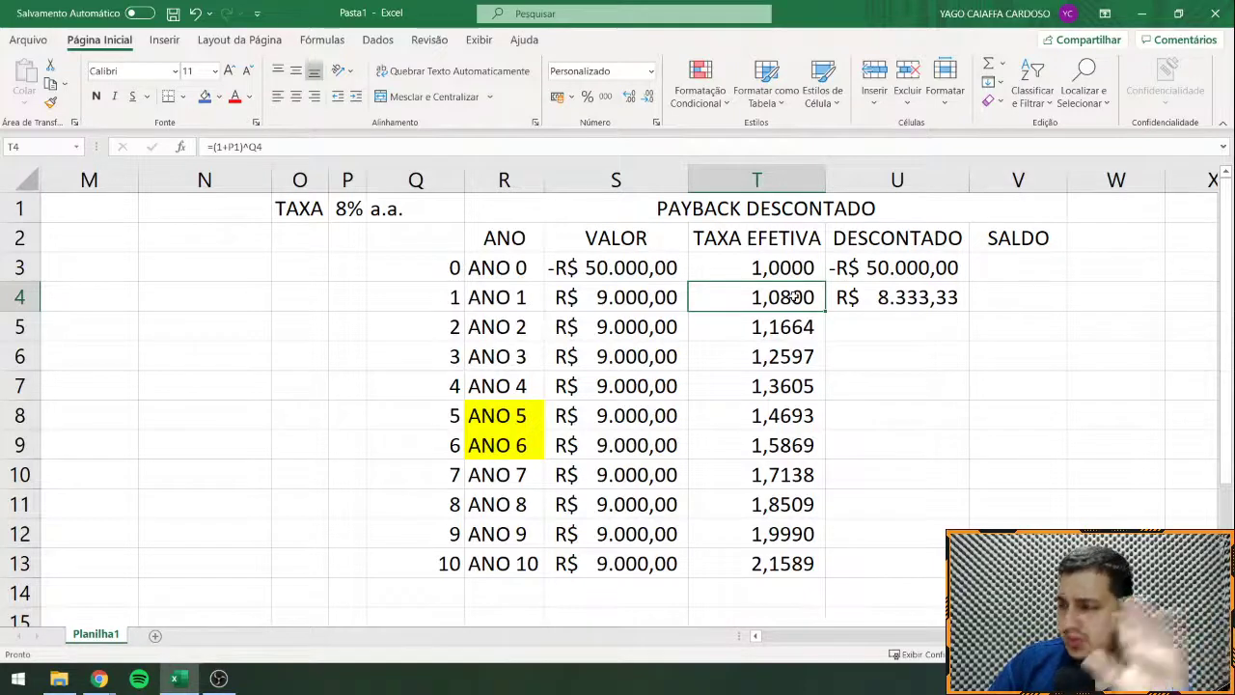
Step: Calculate the year 2 discounted value in U5 with the formula =S5/T5, following the pattern of the year 1 formula in U4
click(887, 297)
double_click(886, 295)
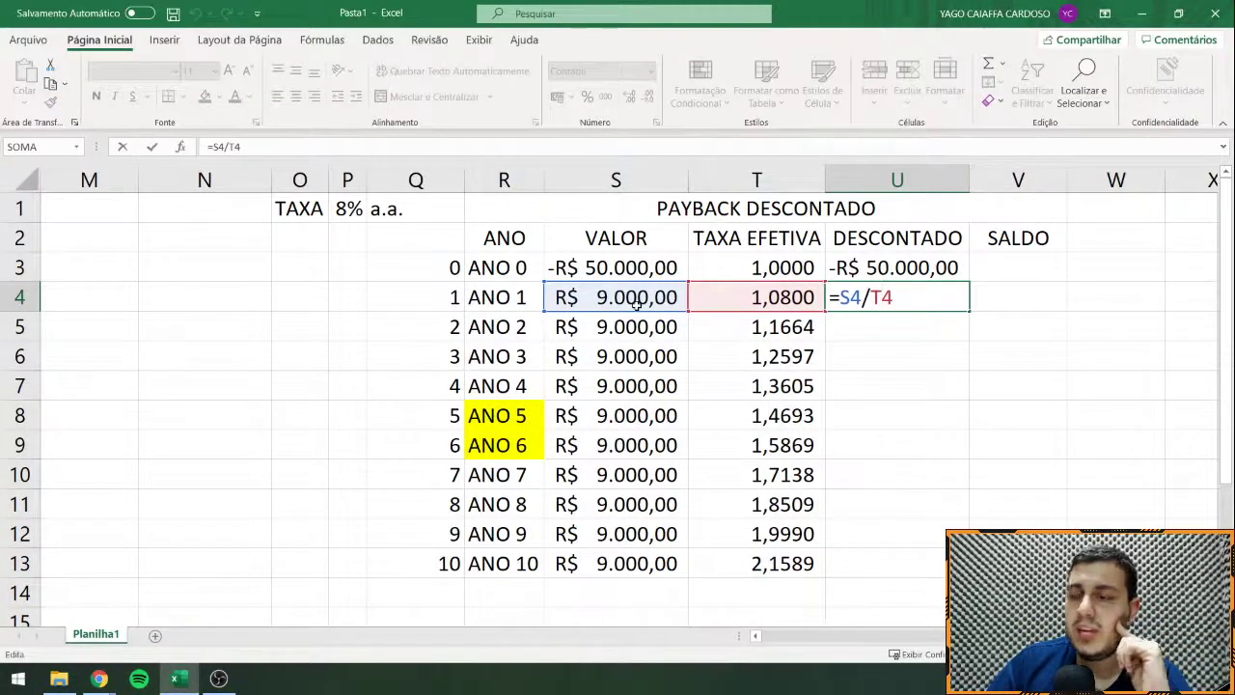
key(Return)
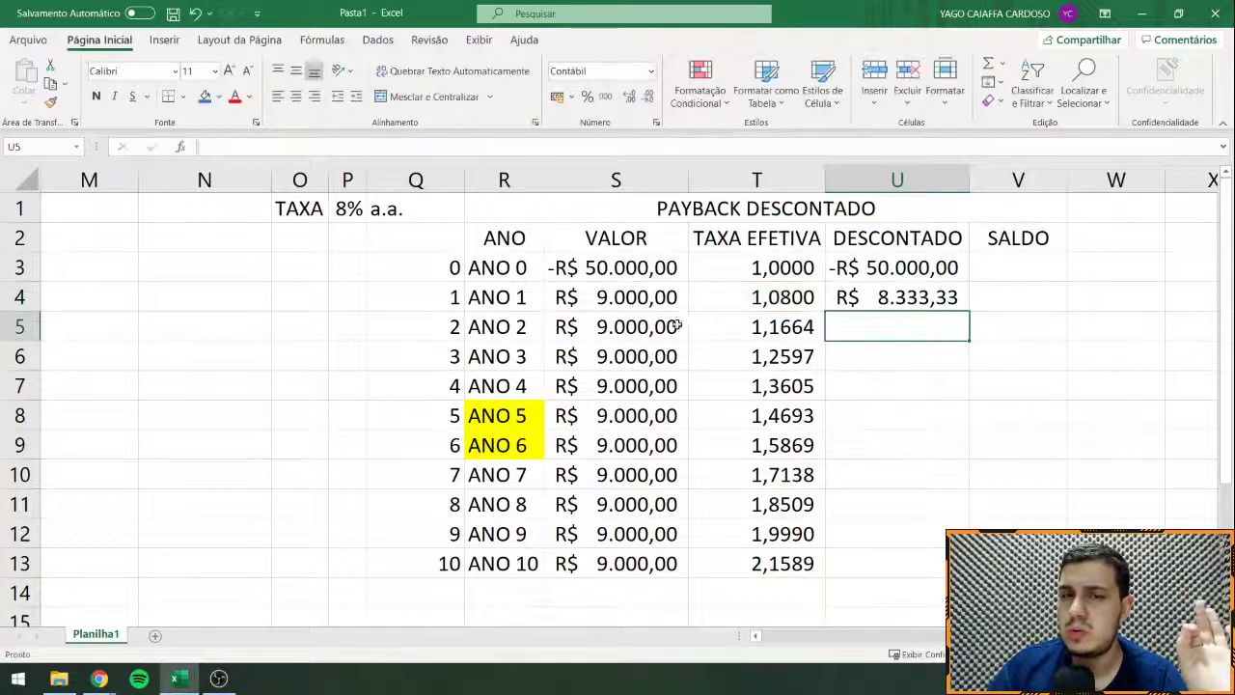
click(573, 329)
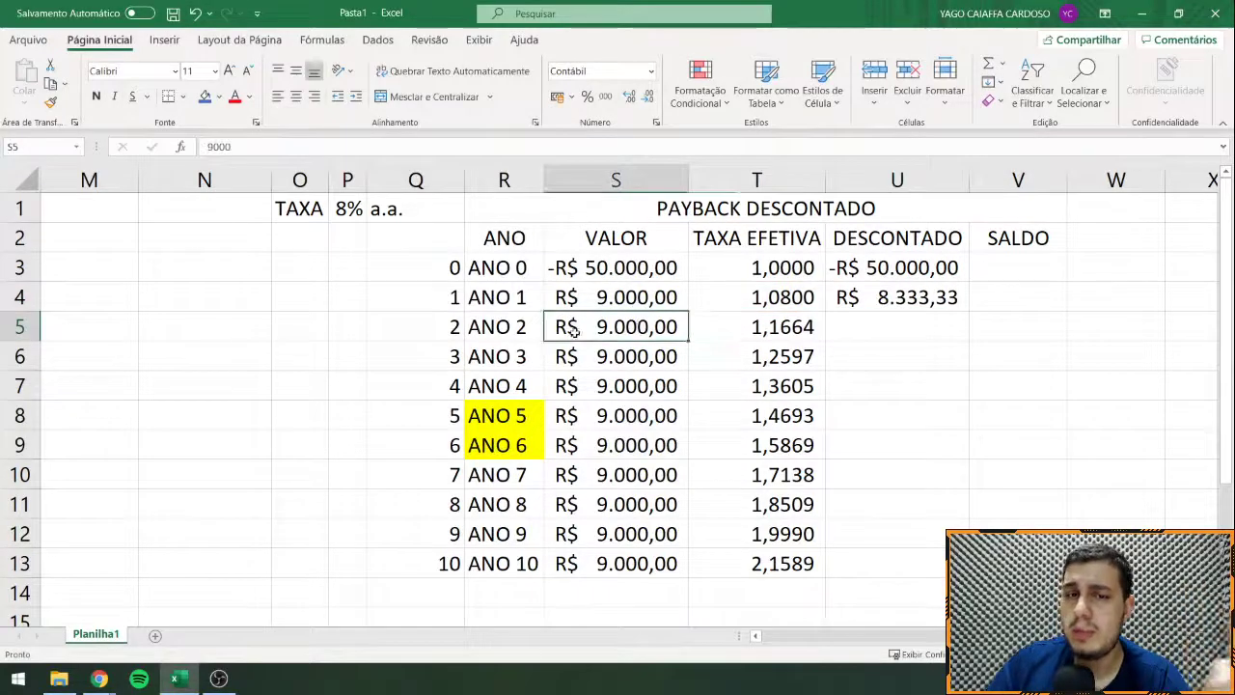
click(907, 324)
text(=)
click(639, 324)
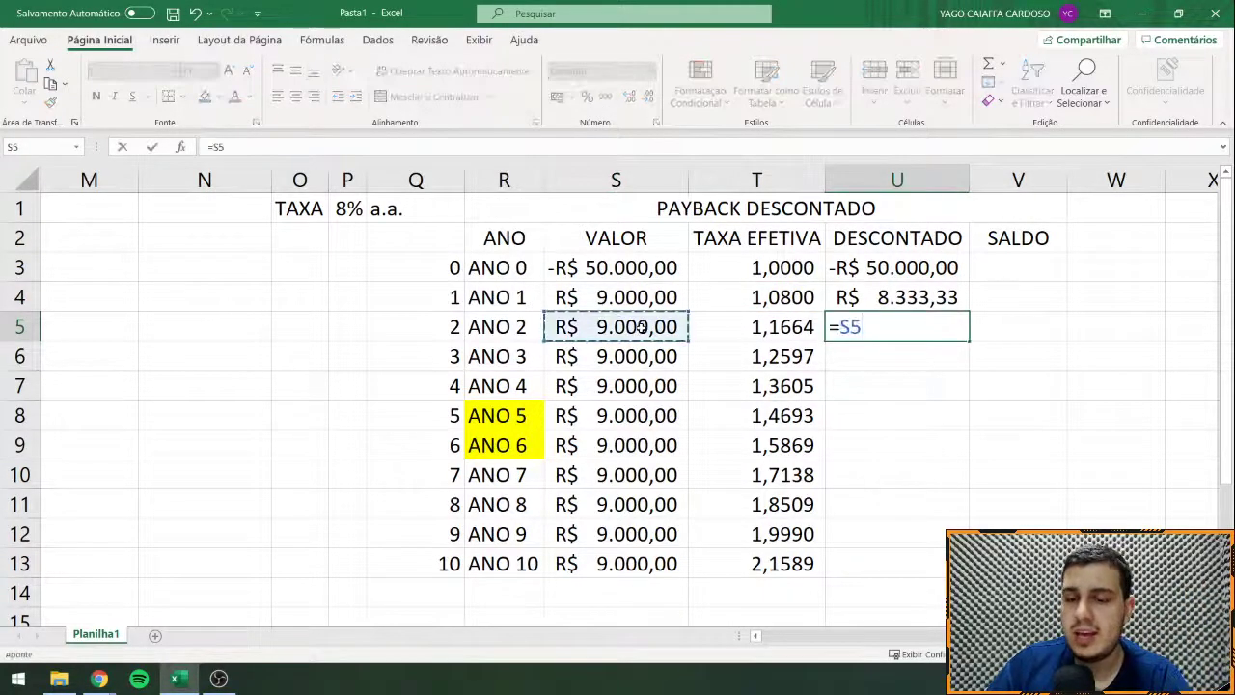
text(/)
click(789, 330)
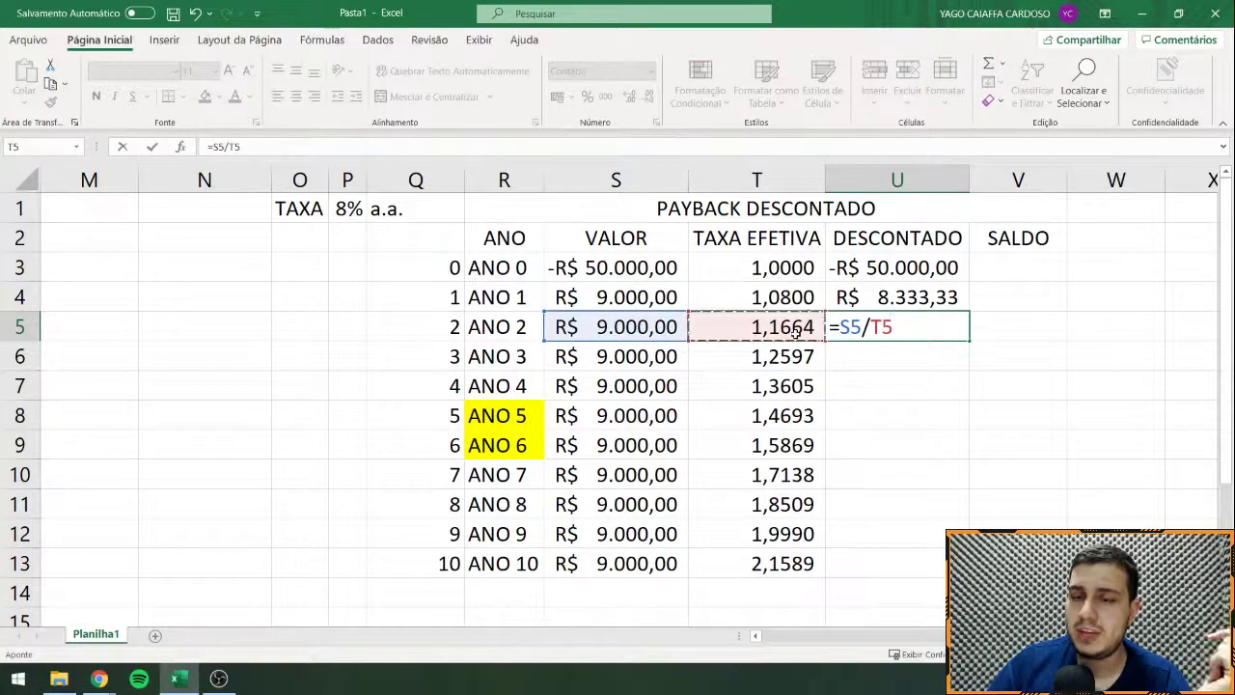
key(Return)
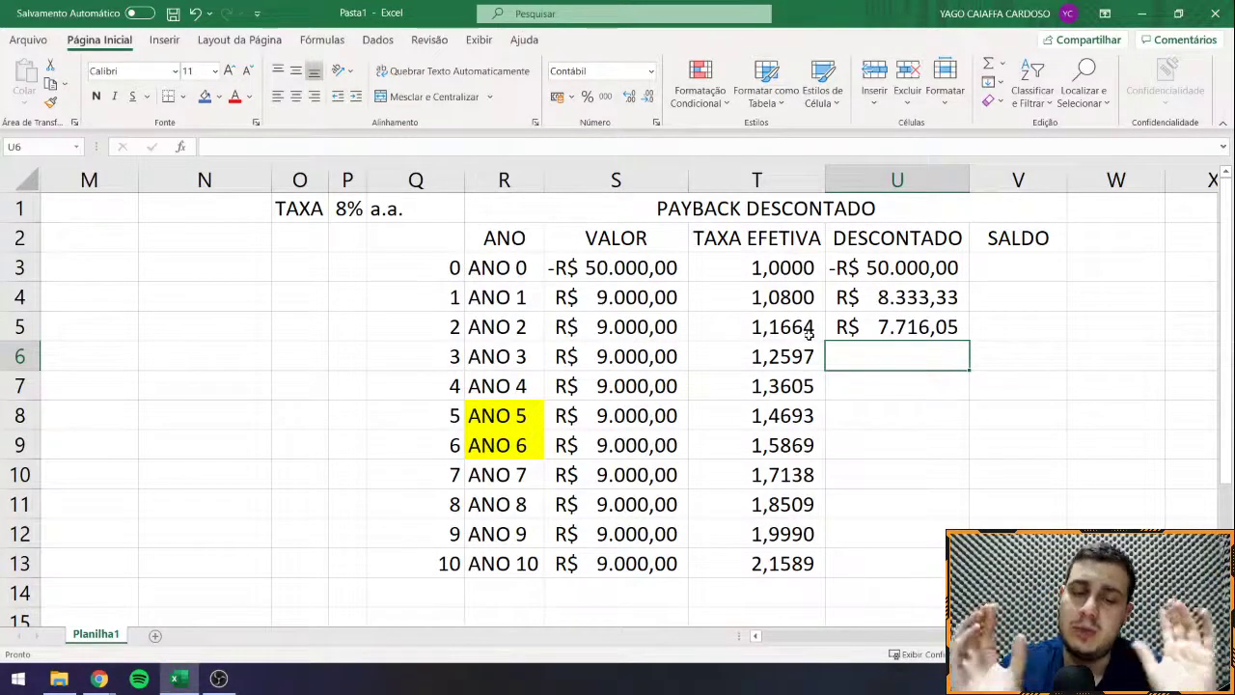
Step: Review the two simple payback tables, comparing their return times and the first project's yearly values from G4 to G13
drag(248, 427, 57, 441)
scroll(627, 386, down, 2)
click(762, 448)
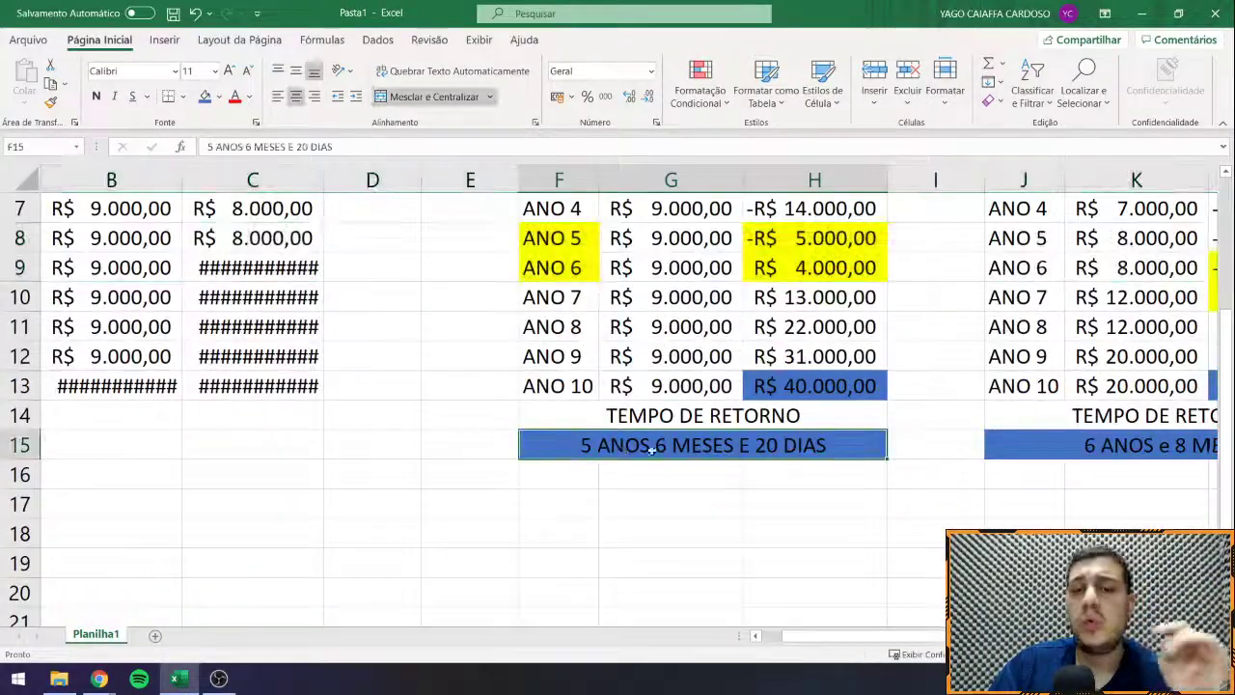
drag(819, 499, 871, 512)
scroll(871, 512, right, 2)
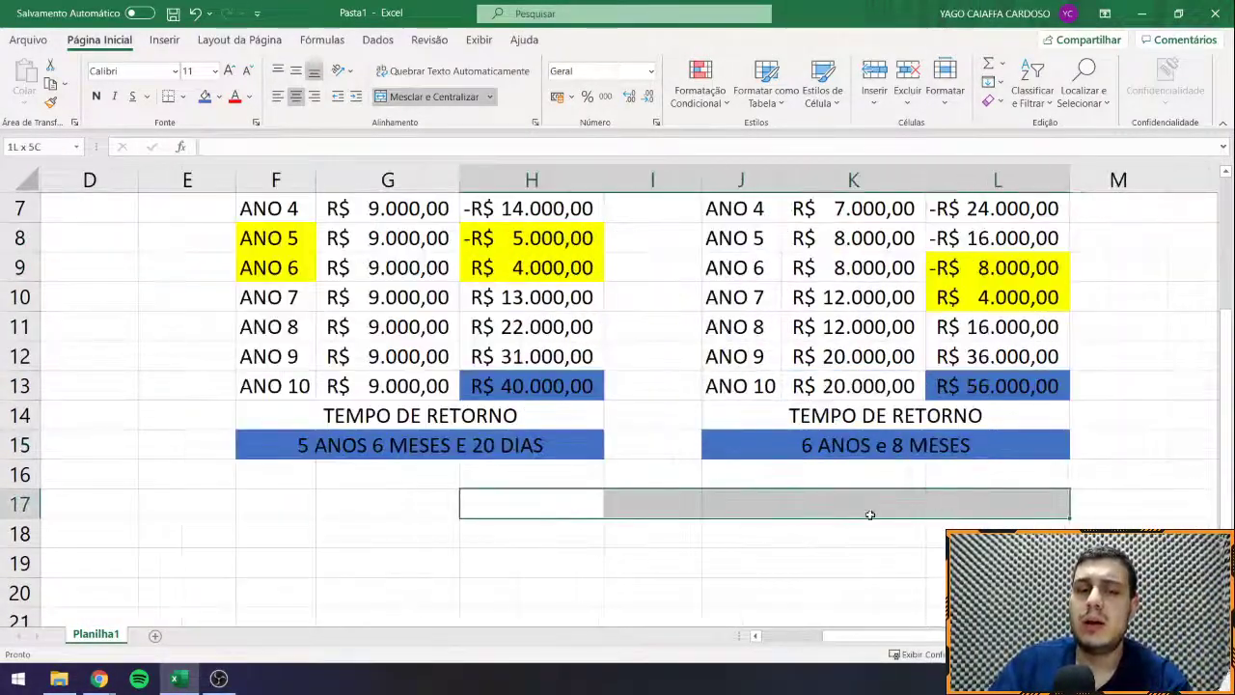
scroll(423, 407, up, 2)
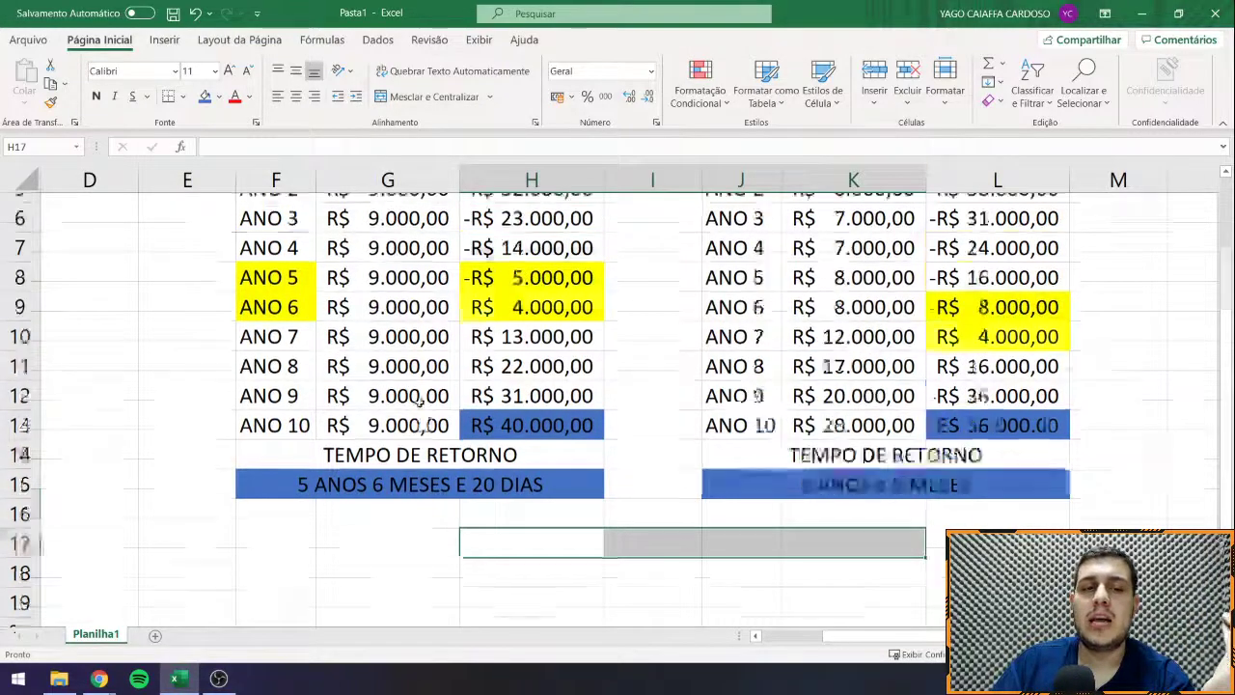
click(386, 308)
ctrl+click(373, 560)
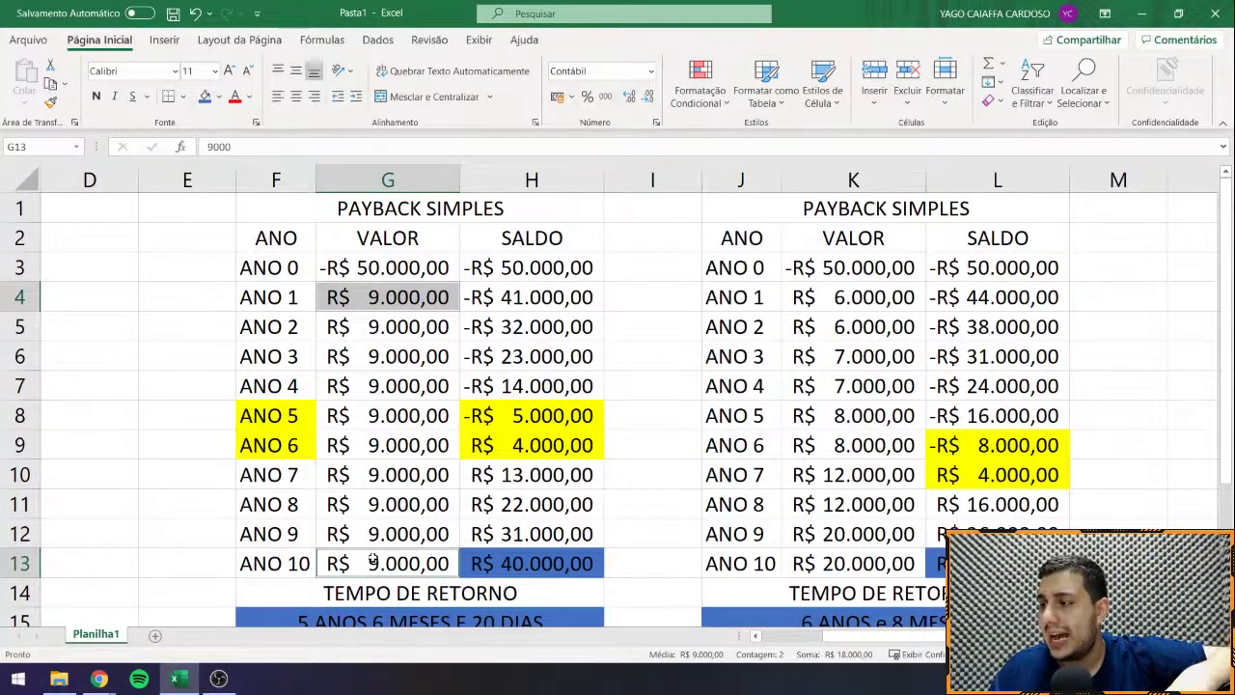
drag(530, 445, 965, 443)
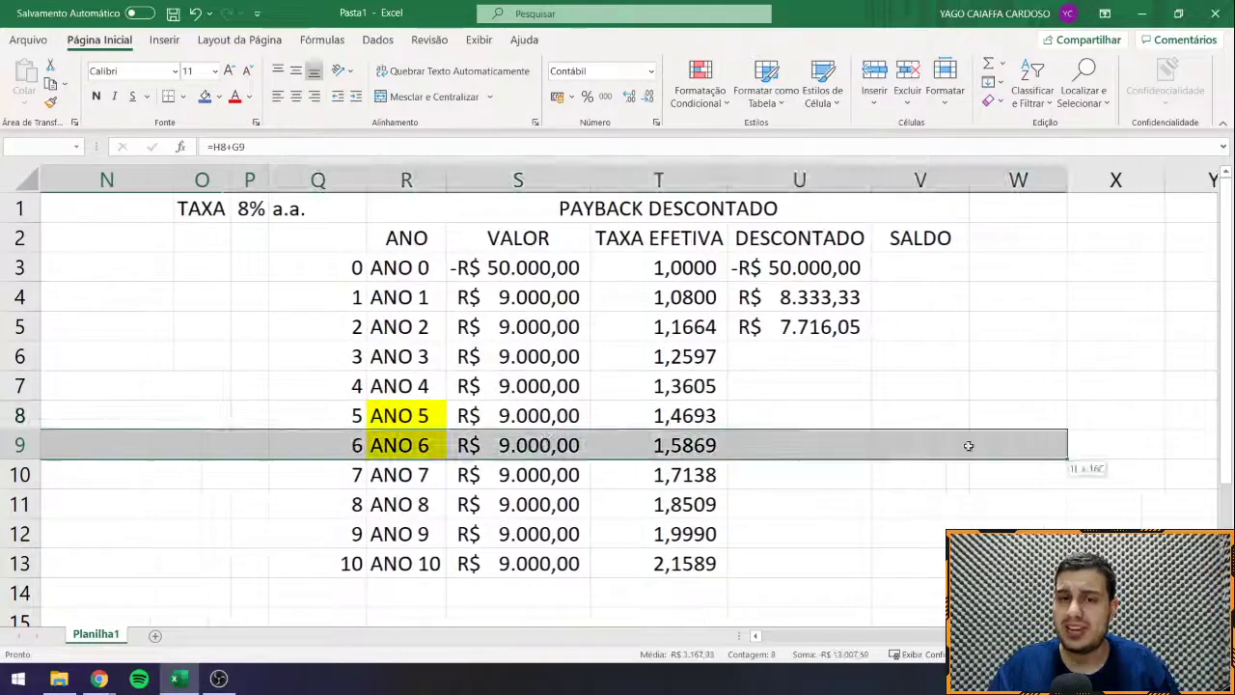
click(912, 434)
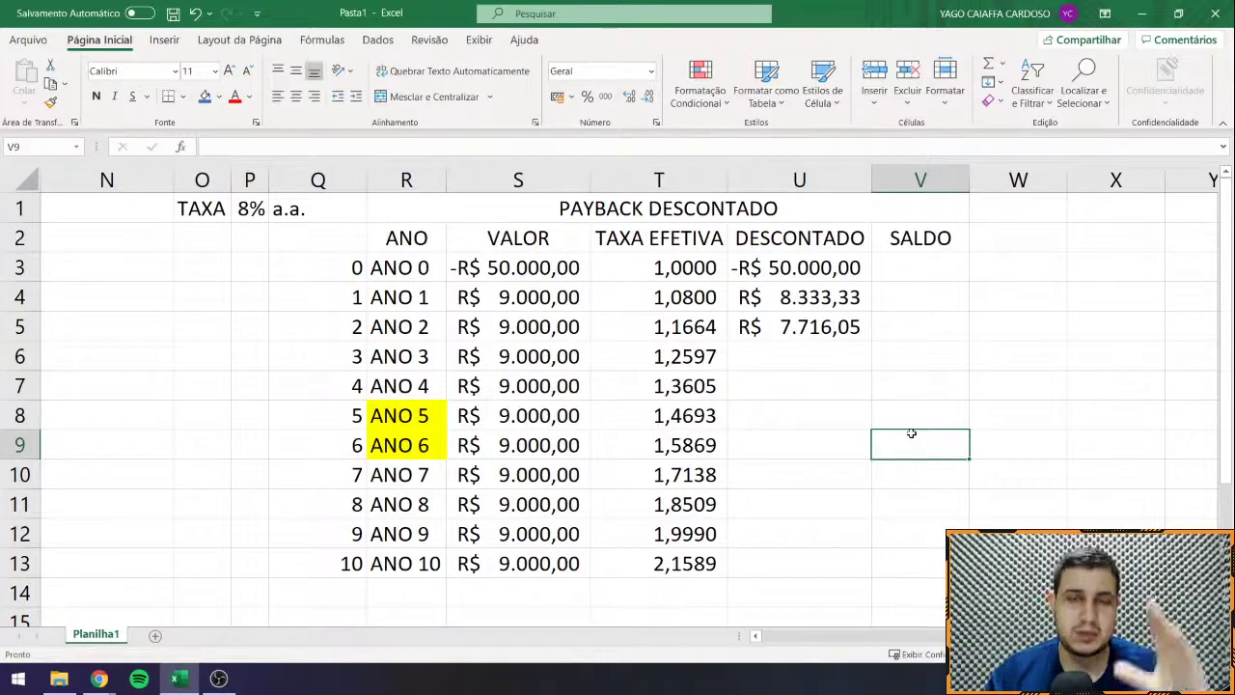
Step: Check the formula in U4, try 7% as the annual rate in P1, and undo the rate change
double_click(813, 298)
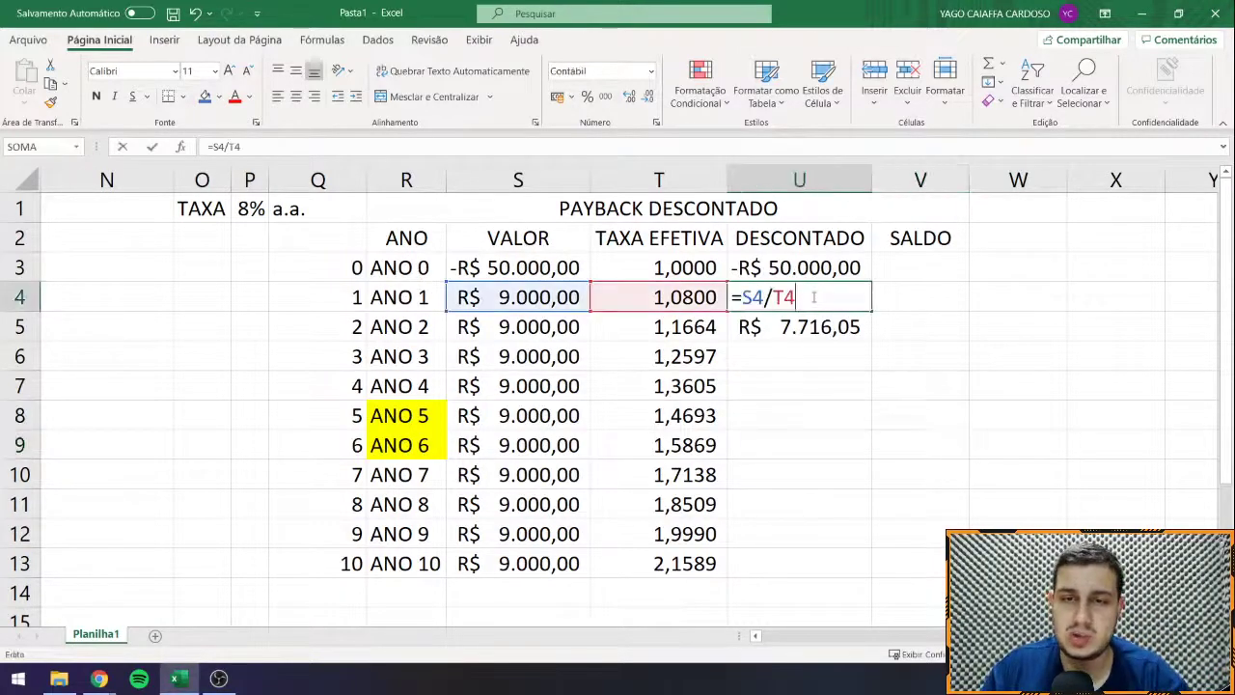
key(Return)
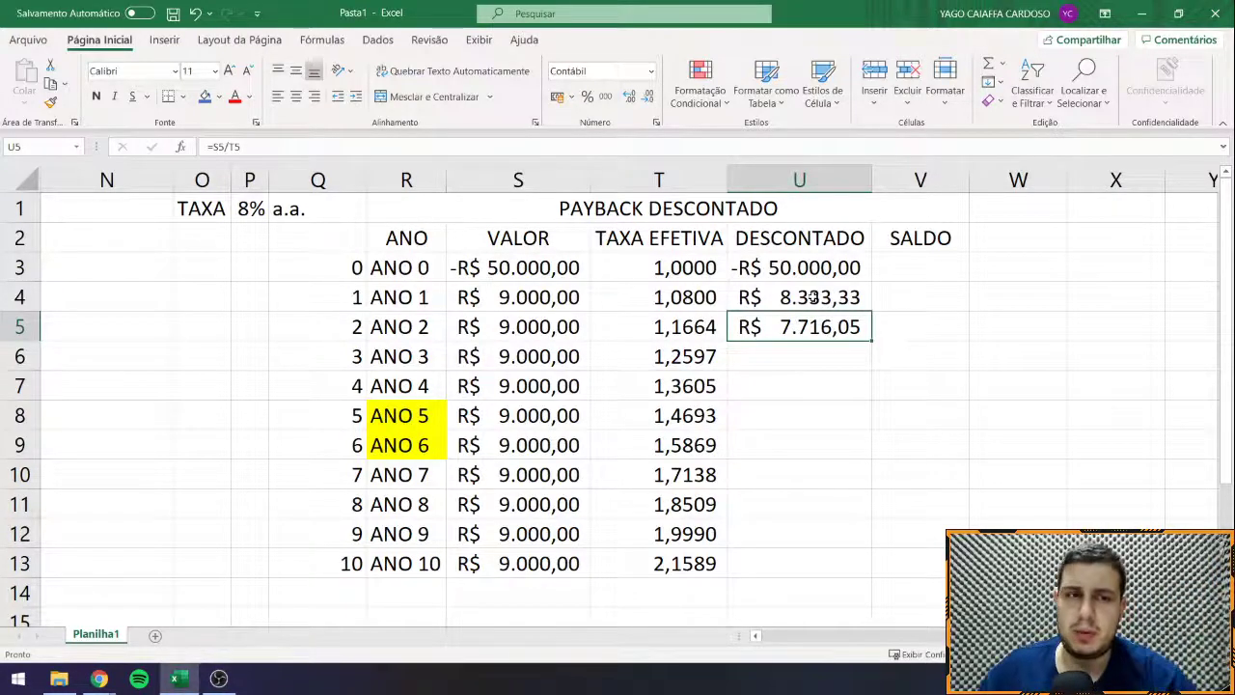
click(247, 208)
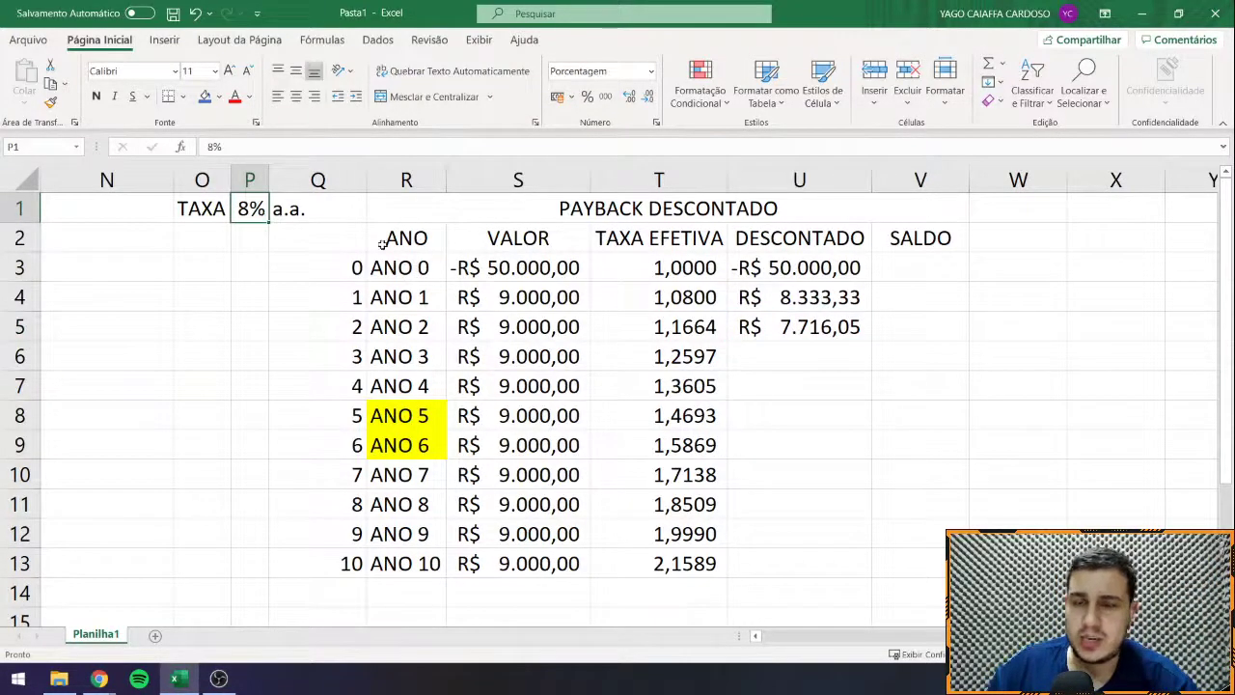
text(7)
key(Return)
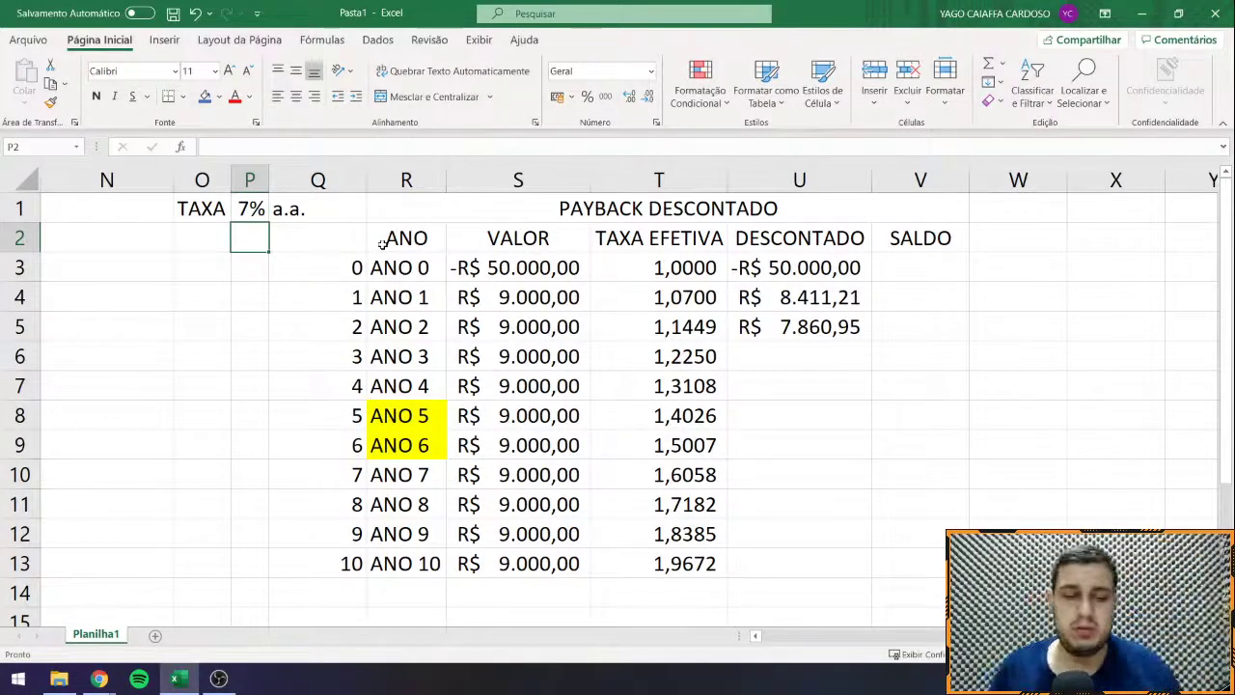
key(ctrl+z)
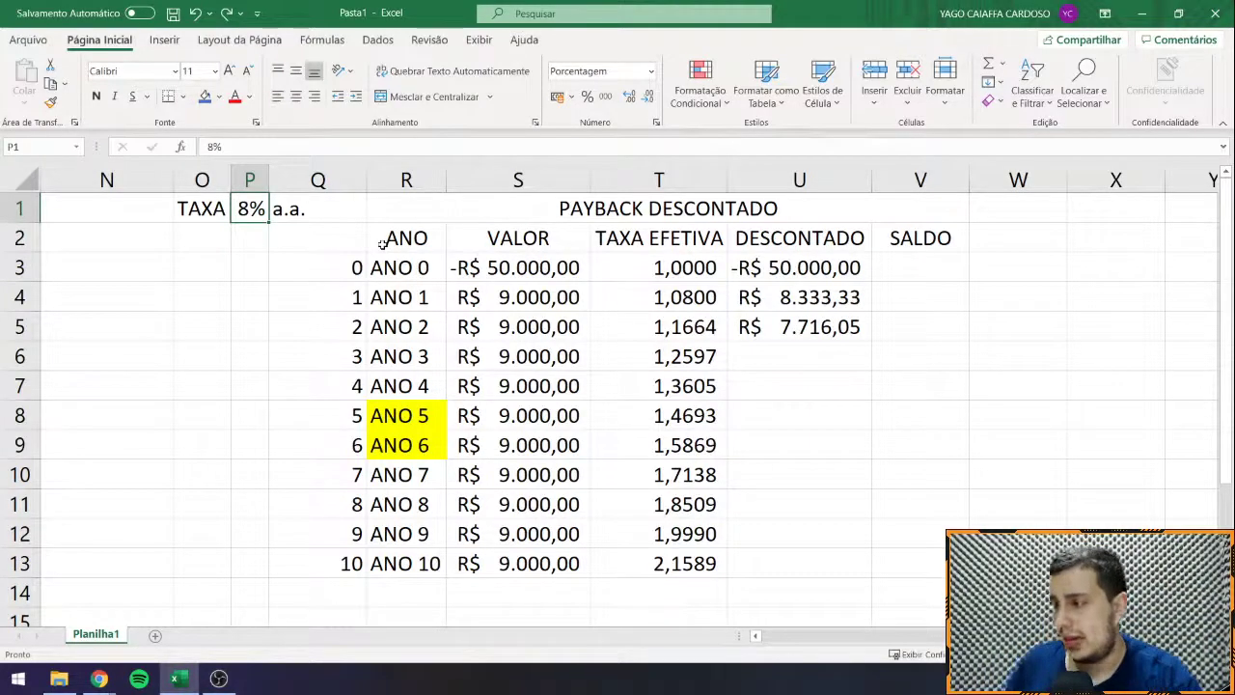
Step: Examine the effective rate formula in T3, the values in S4 and S13, and the effective rate and discounted columns for all years
click(675, 269)
double_click(674, 270)
key(Return)
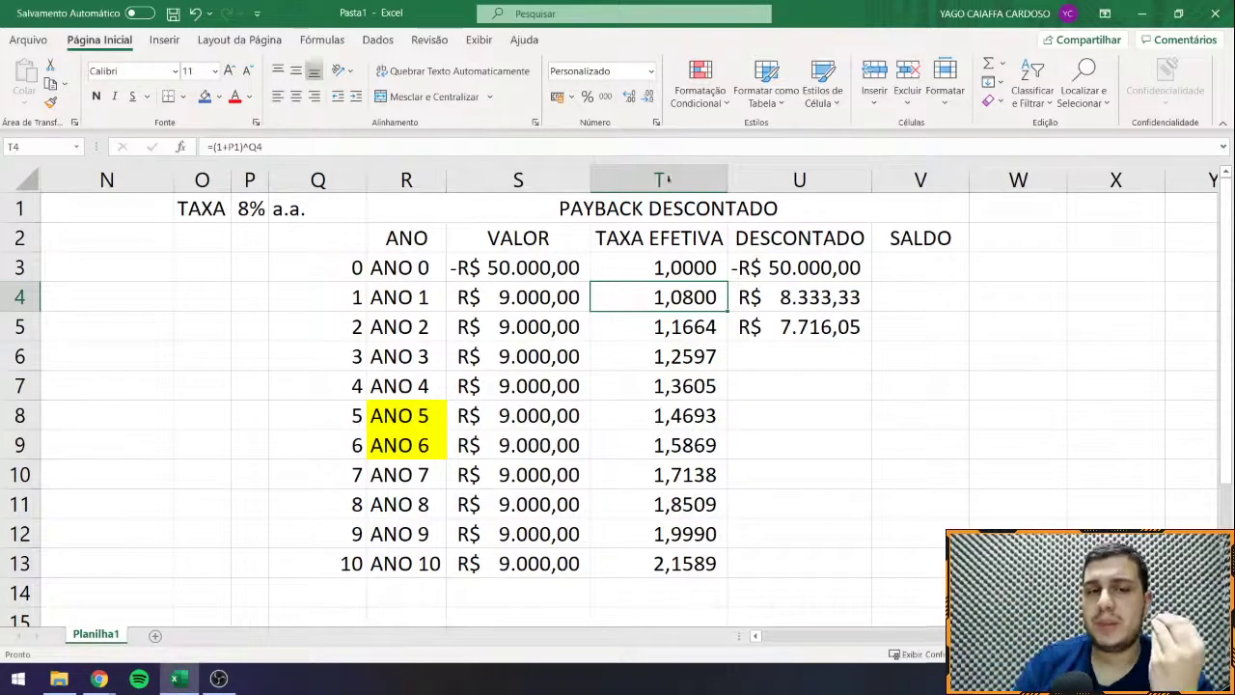
click(553, 297)
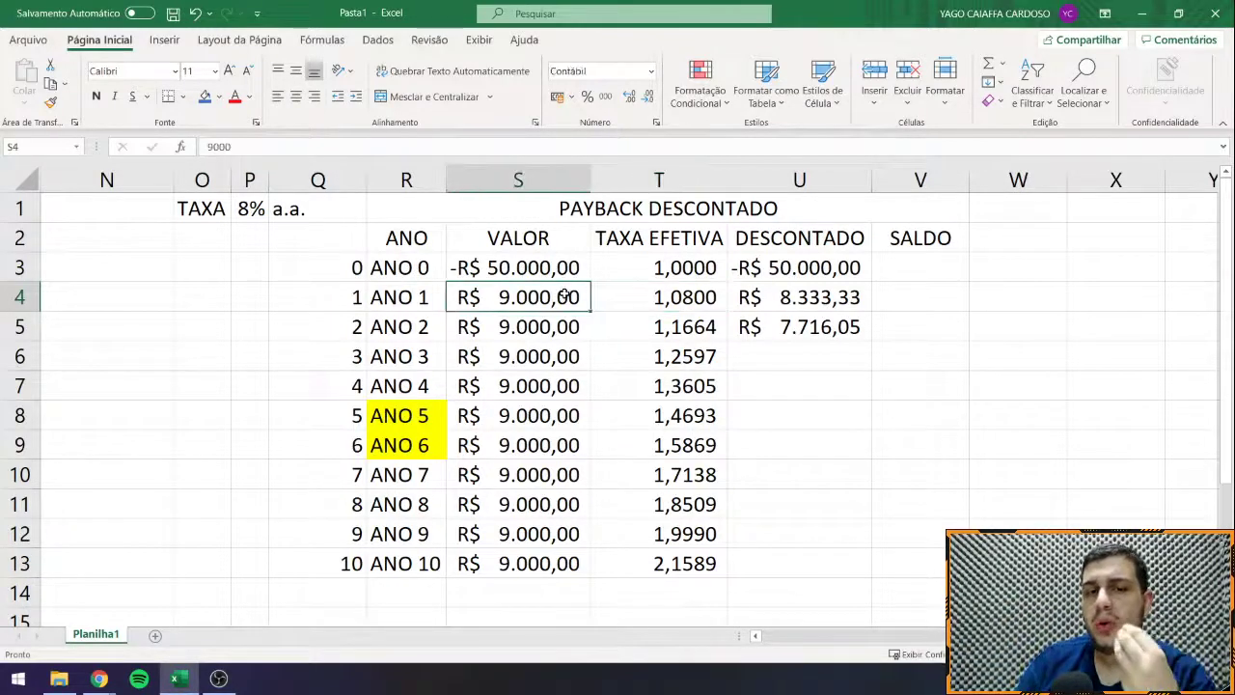
click(562, 564)
double_click(562, 563)
key(Return)
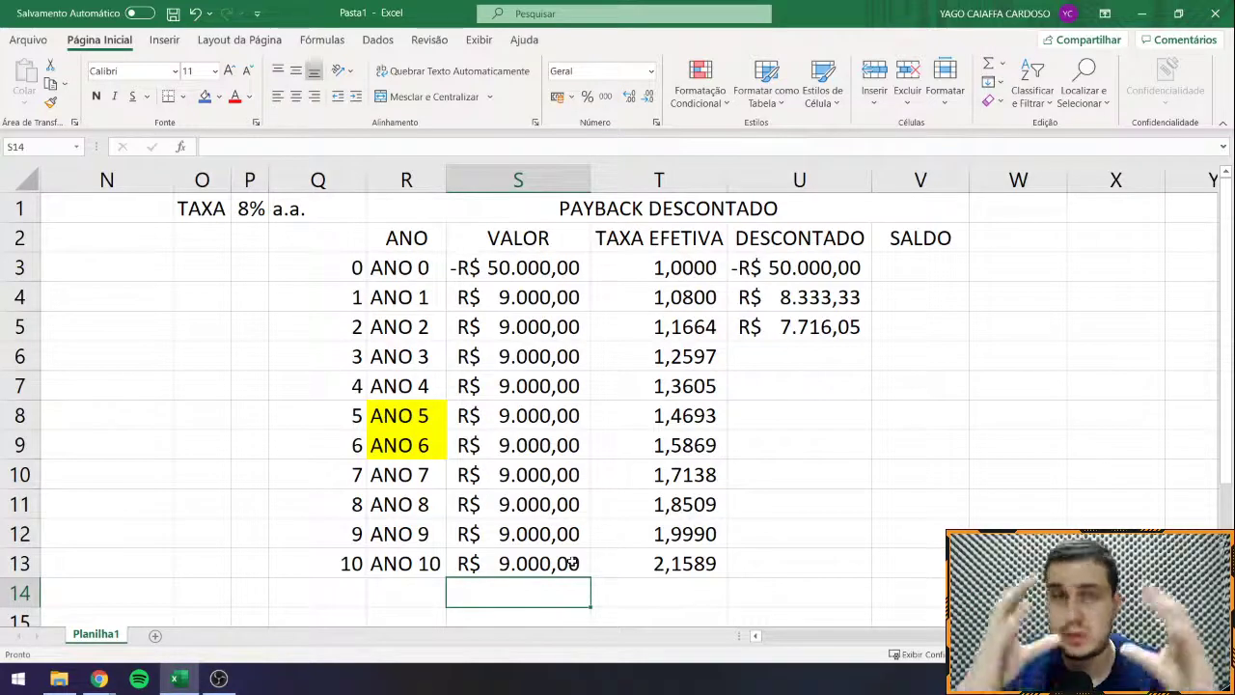
drag(798, 278, 778, 556)
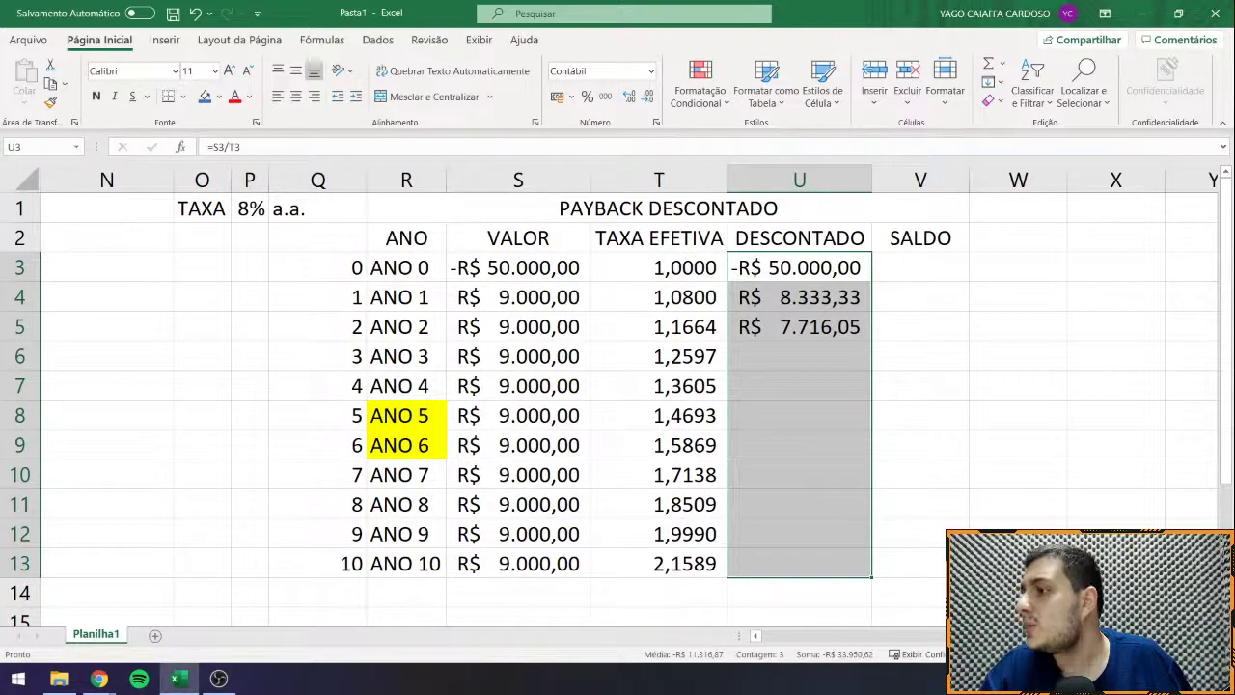
key(alt+Tab)
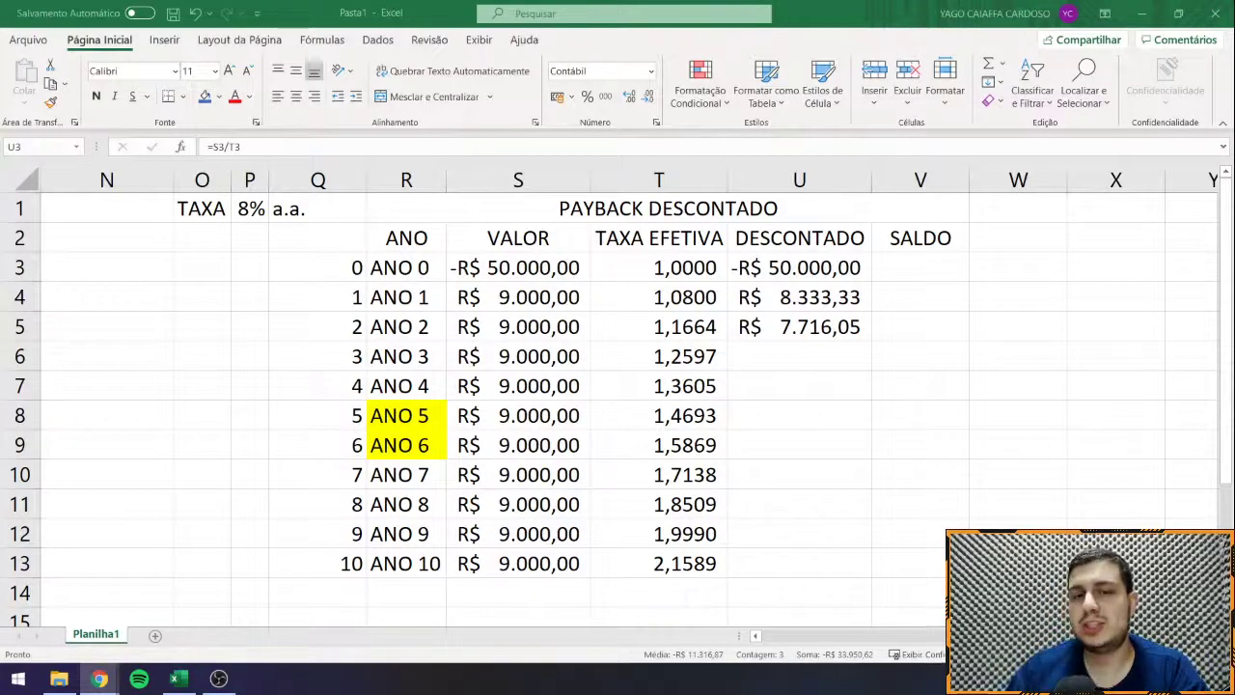
drag(800, 268, 801, 563)
drag(676, 270, 813, 578)
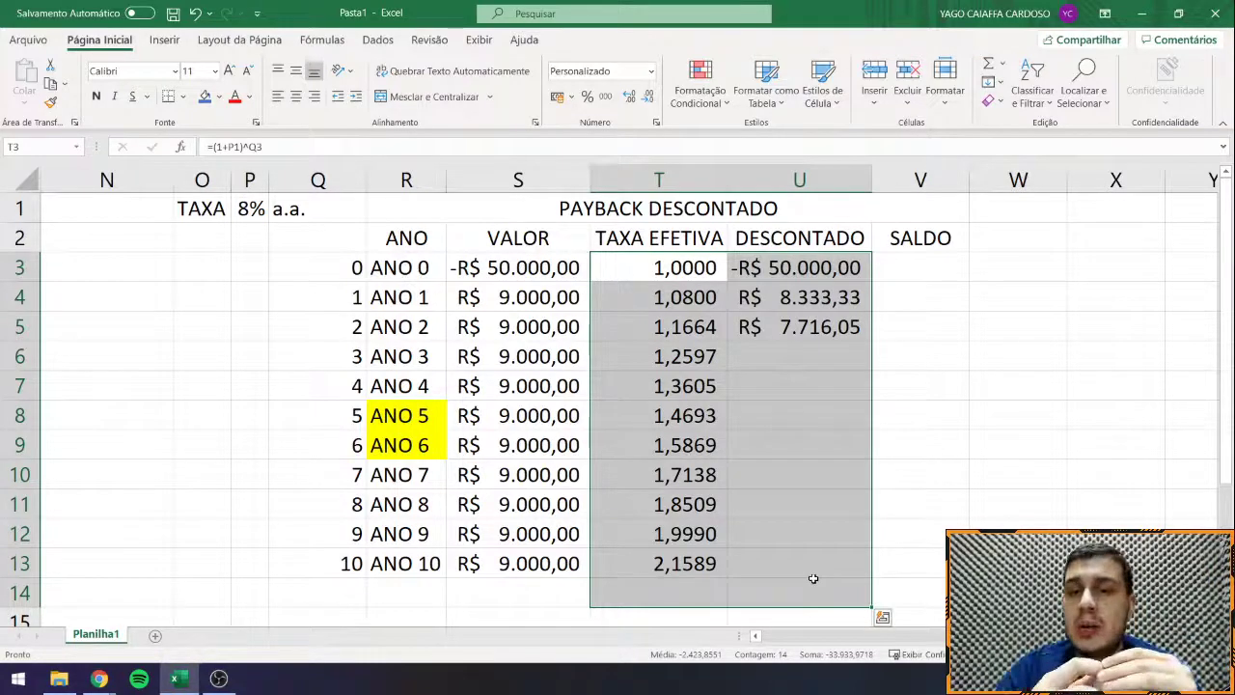
Step: Try the formula =U3+U4 as the year 0 balance in V3
click(924, 274)
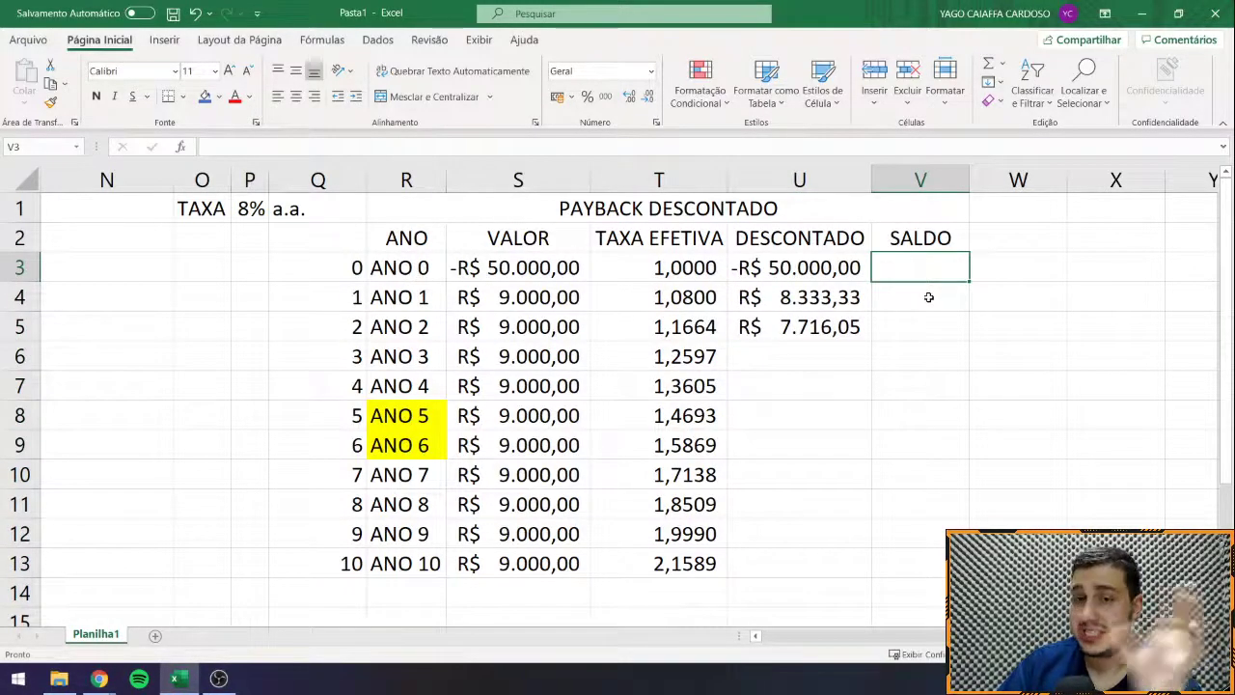
text(=)
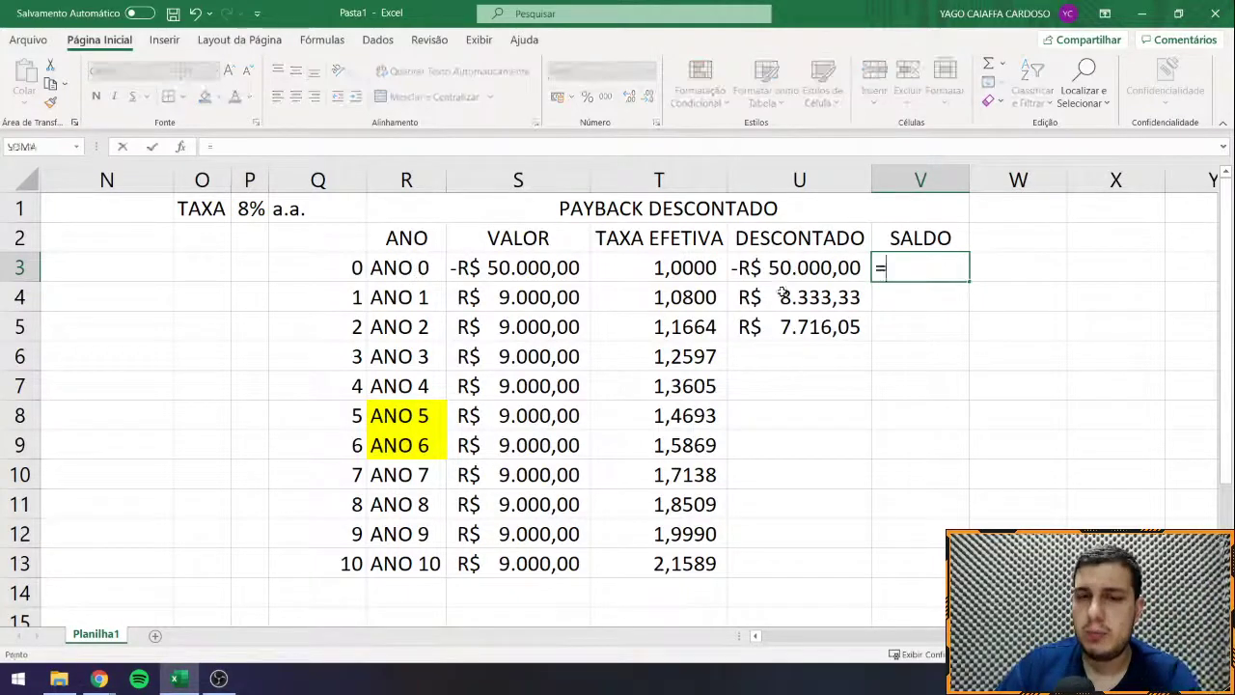
click(791, 268)
text(+)
click(785, 297)
key(Return)
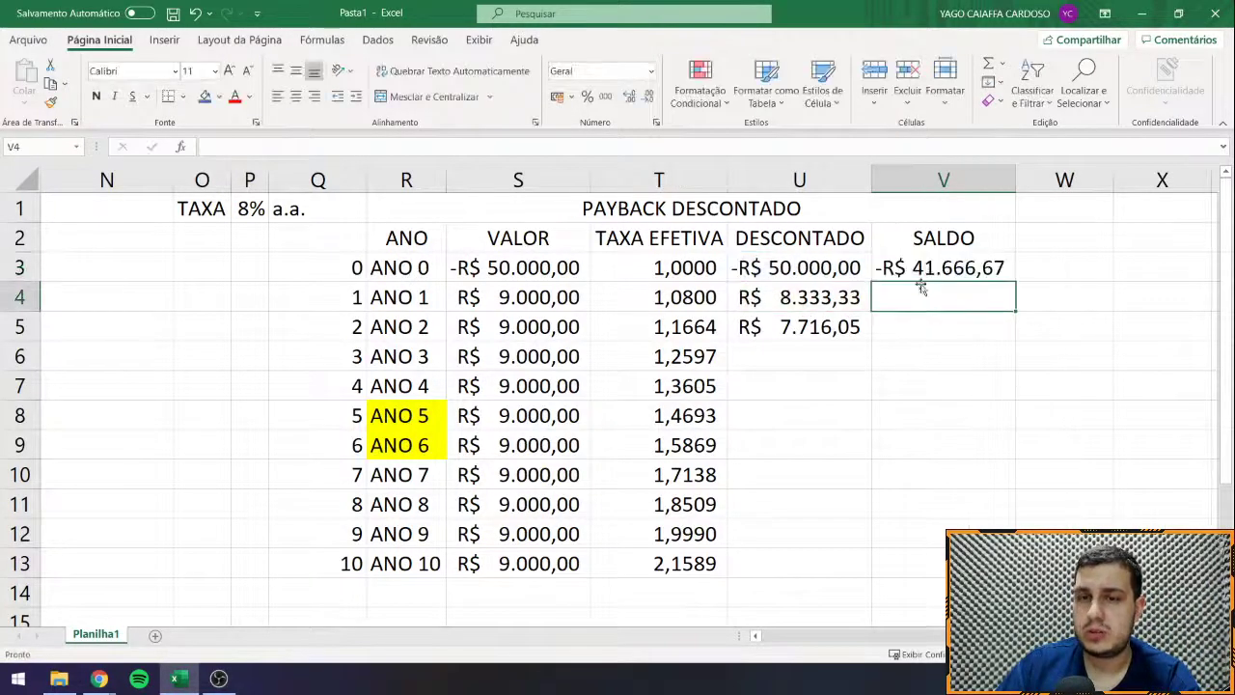
Step: Set the year 0 balance in V3 equal to the discounted initial investment with the formula =U3
click(916, 273)
text(=)
click(808, 256)
key(Return)
Step: Build the year 1 balance formula in V4 by adding the discounted value in U4 to the previous balance in V3
text(=)
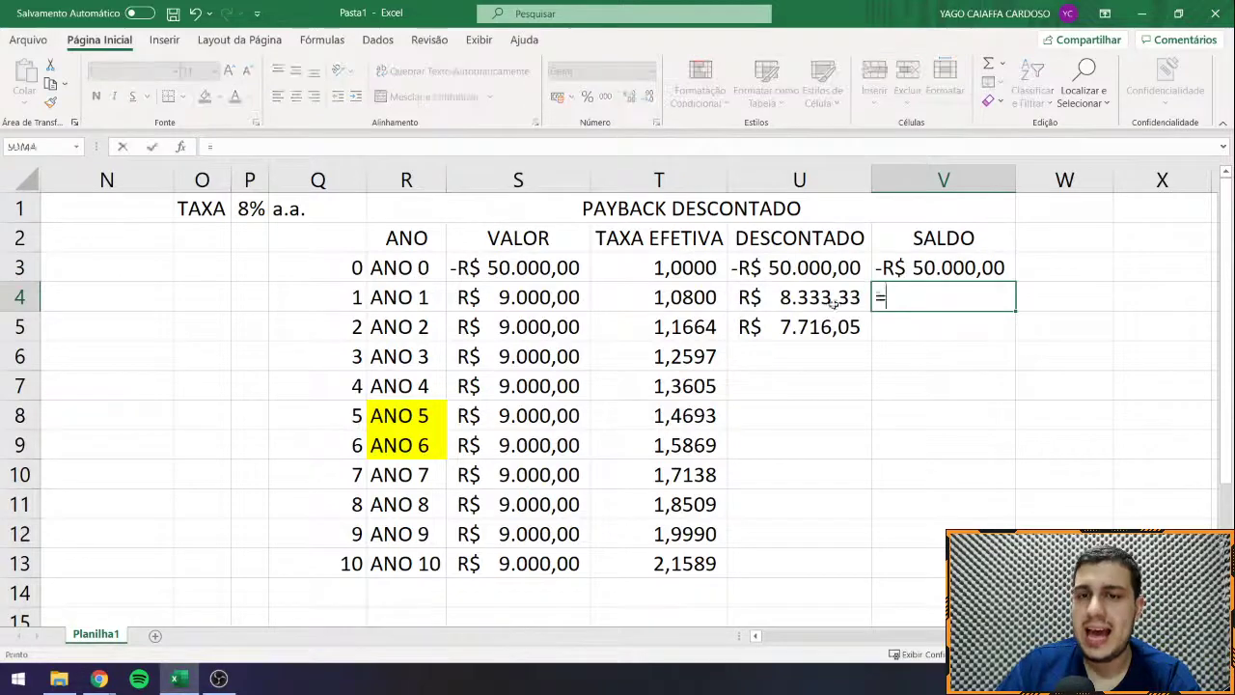
click(816, 299)
text(+)
click(920, 268)
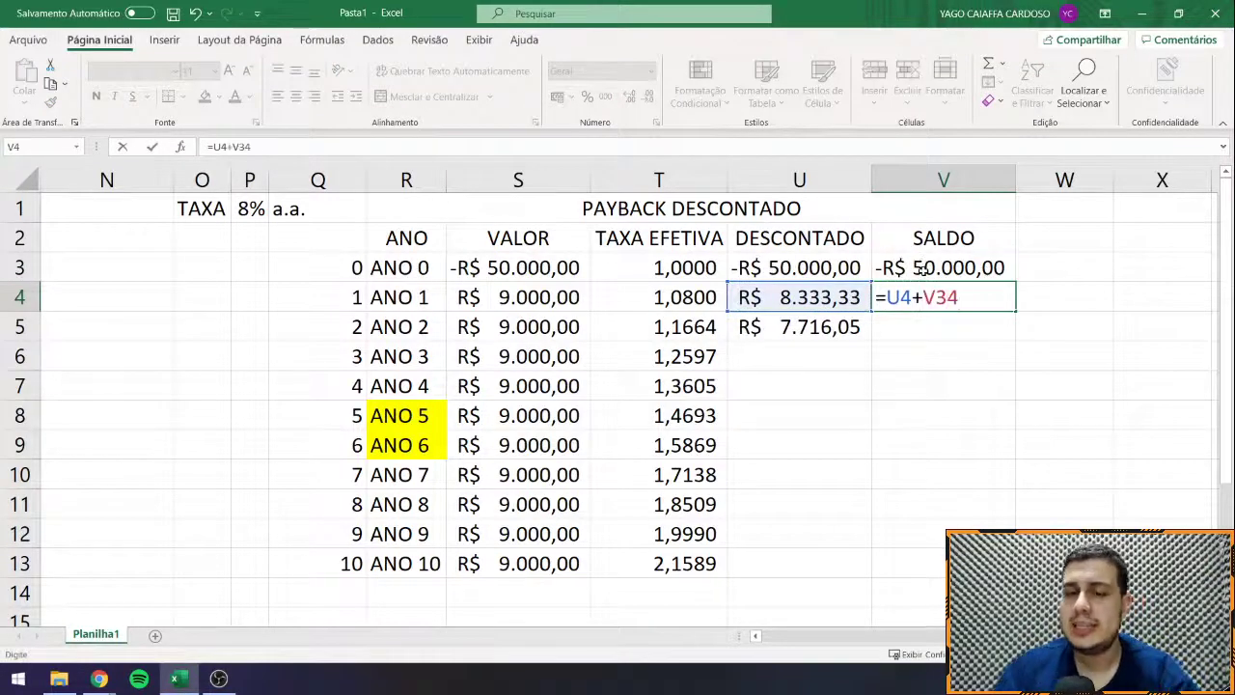
Step: Complete the ANO 1 balance in V4 as the sum of discounted value U4 and previous balance V3
key(Return)
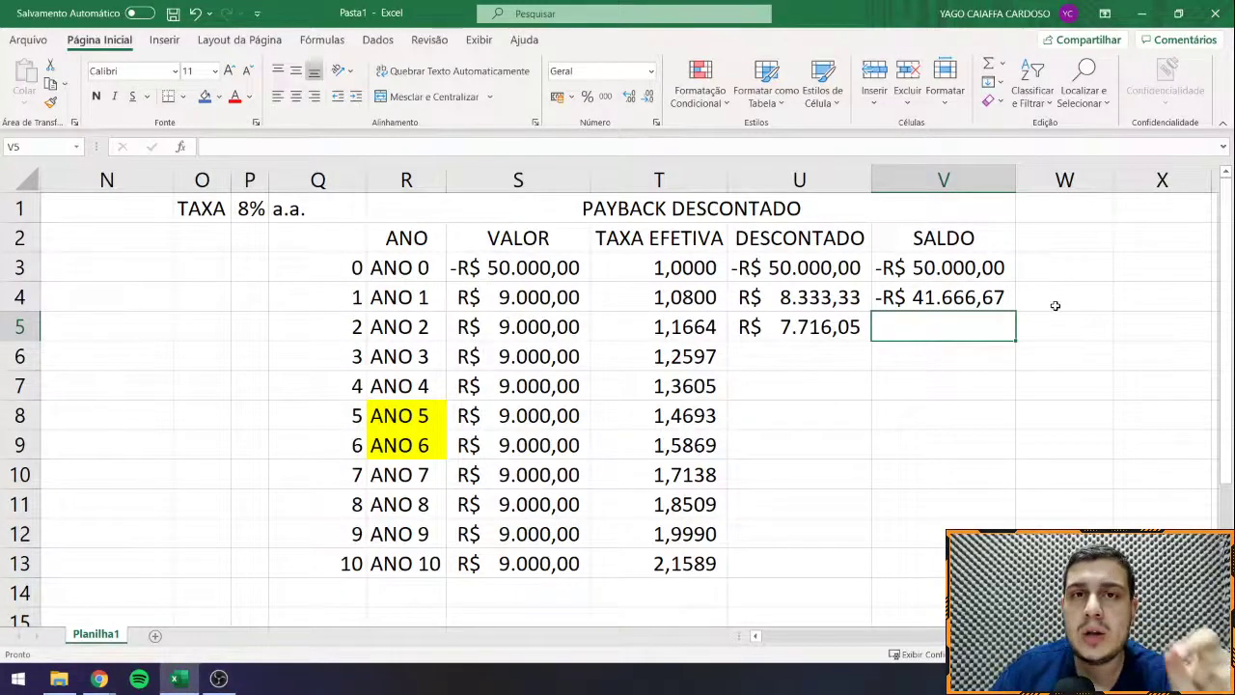
drag(1056, 305, 924, 292)
click(923, 292)
Step: Copy the ANO 2 discounted amount from U5 into Y3 as a plain value and apply the accounting format
click(505, 327)
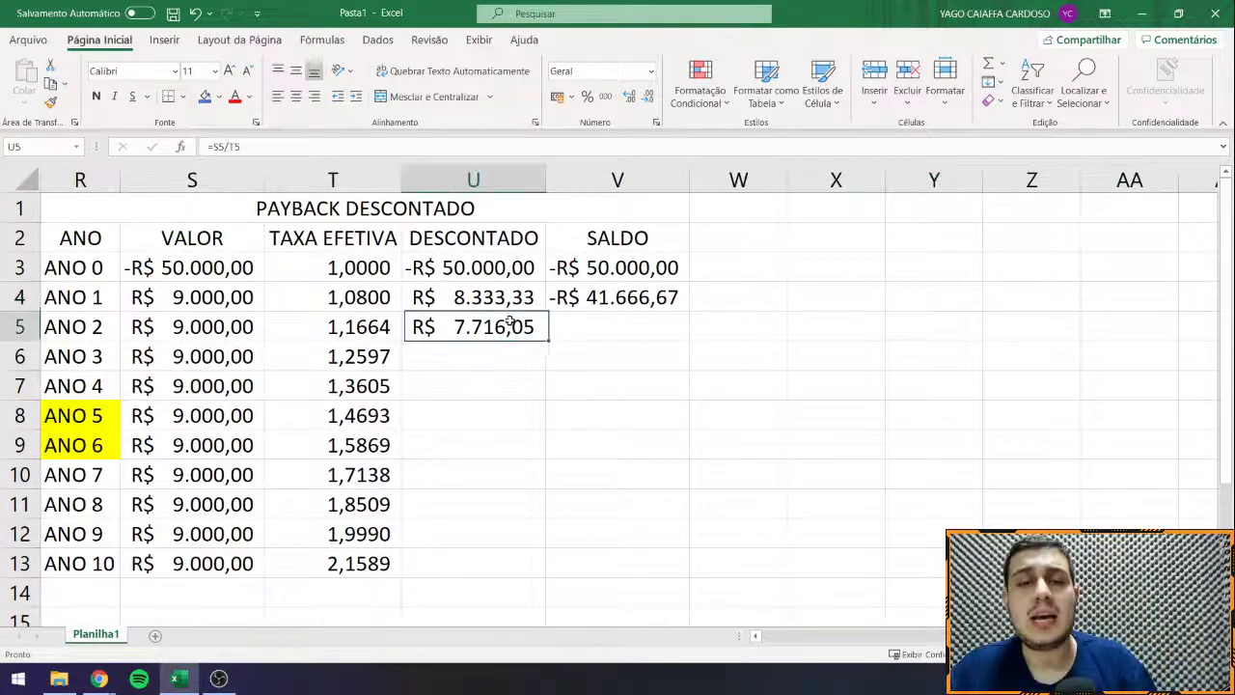
key(ctrl+c)
click(929, 271)
right_click(924, 270)
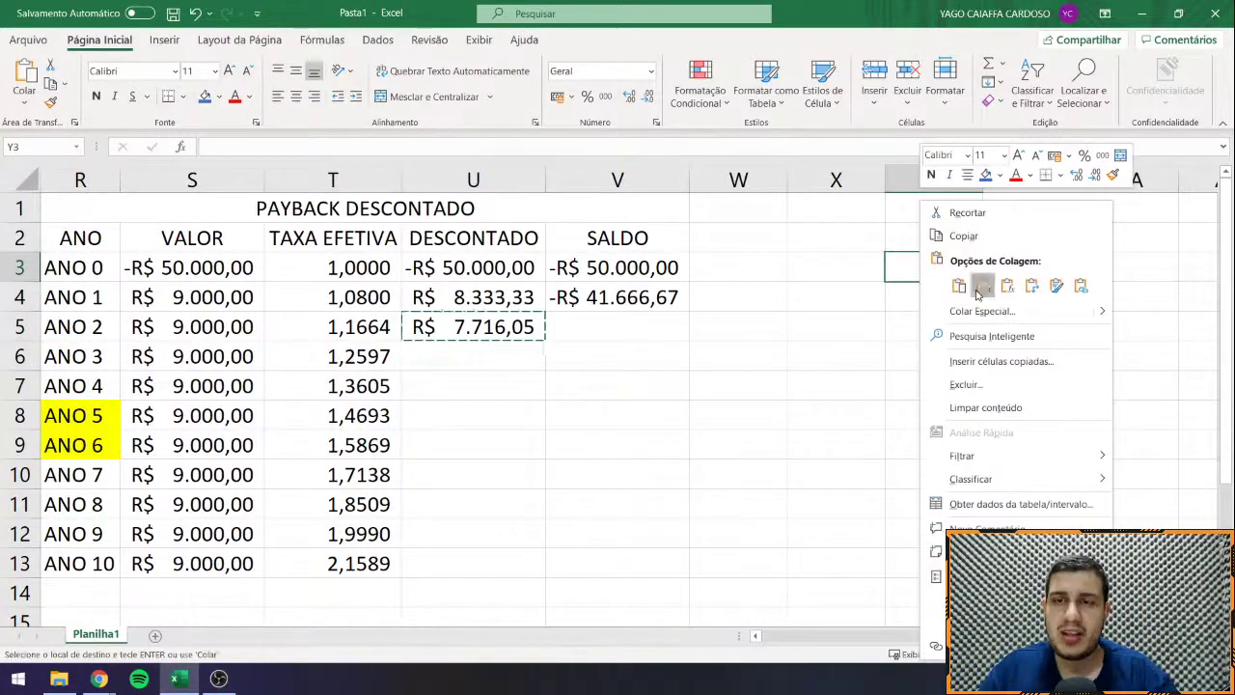
click(964, 285)
click(557, 96)
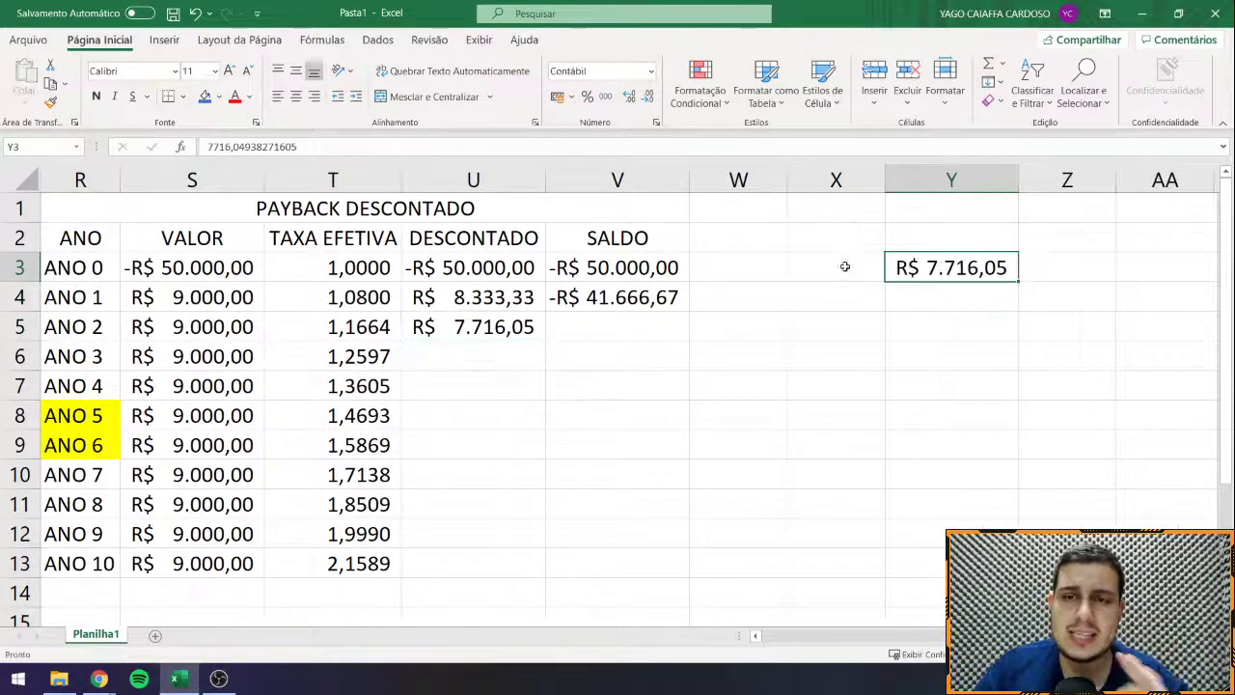
Step: Enter the 8% rate in Z3 beside the copied discounted amount
drag(835, 297, 257, 295)
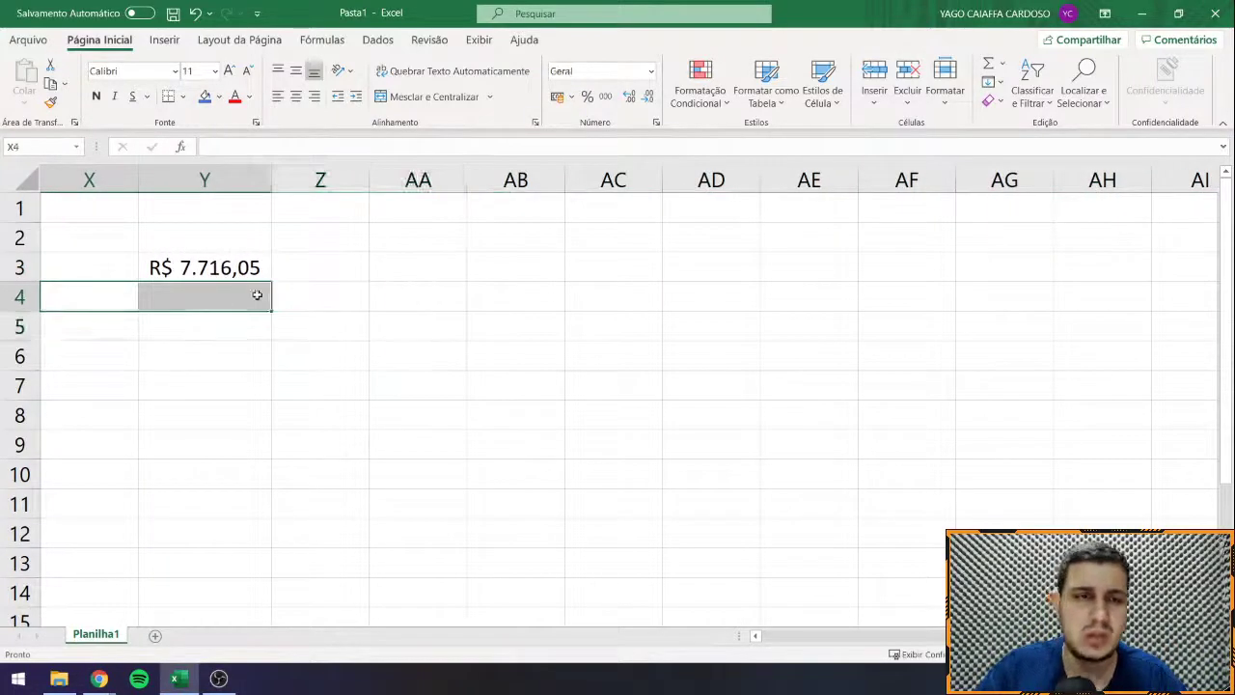
click(279, 280)
text(8%)
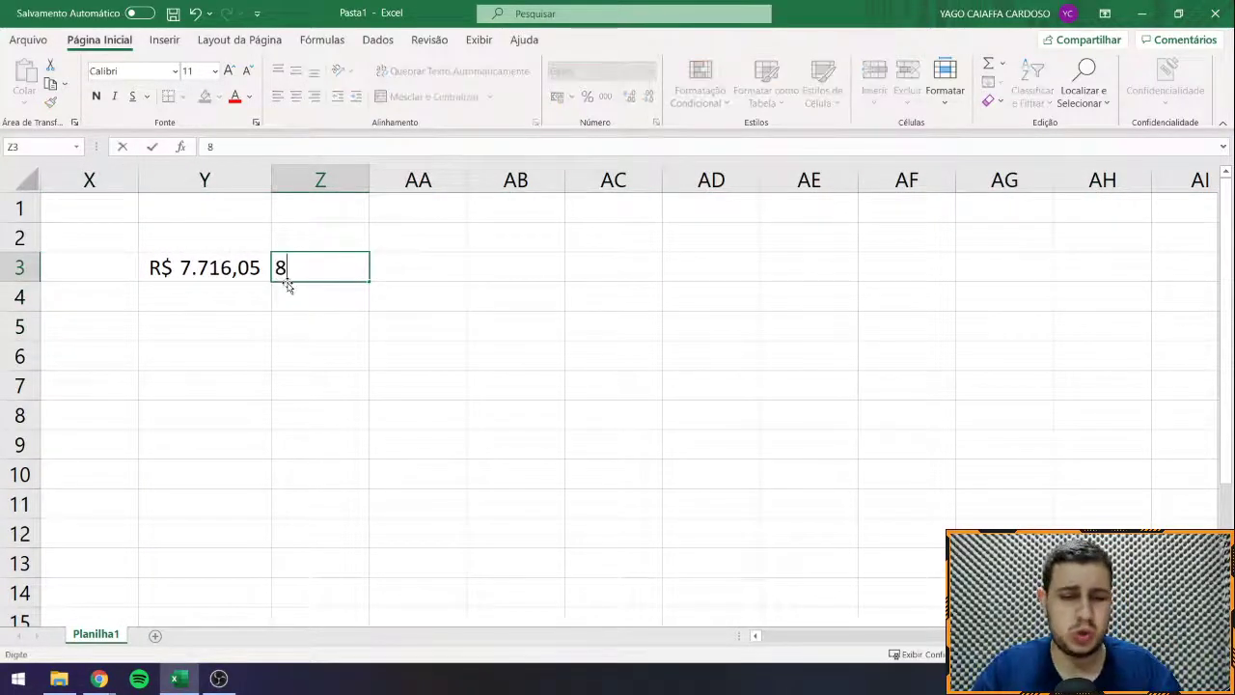
key(Return)
Step: Label cell X4 as "2 Anos" for the two-year check
key(Up)
key(Left)
key(Left)
key(Down)
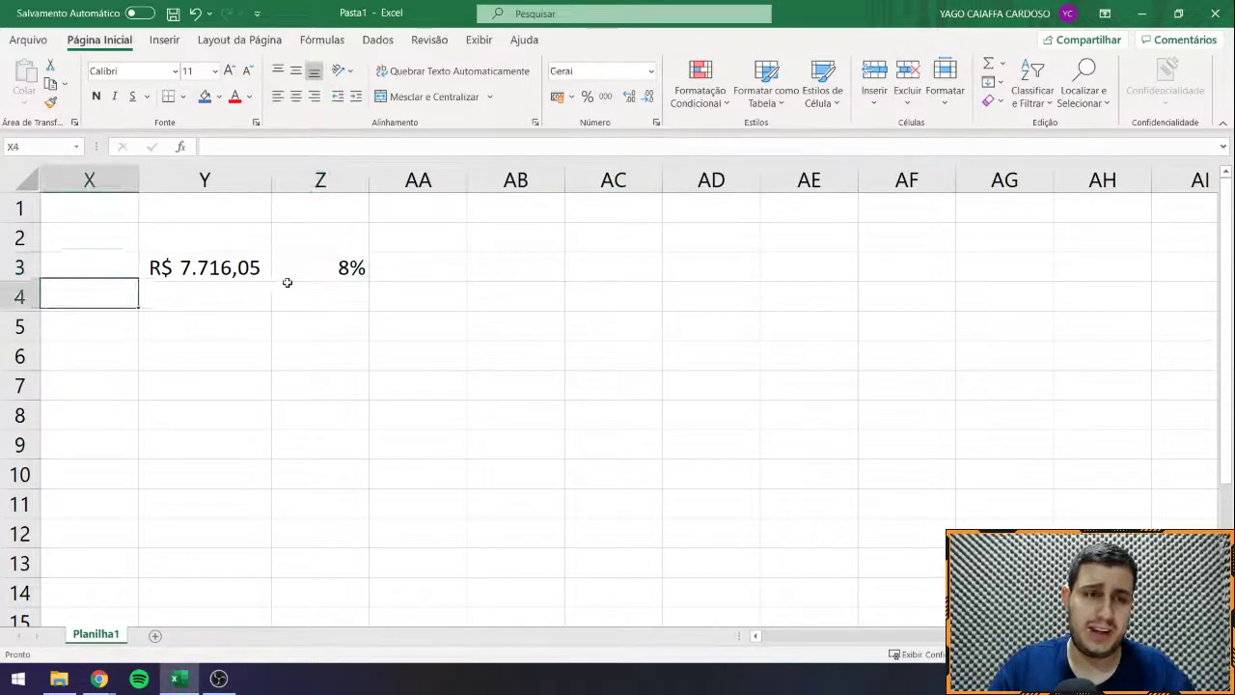
text(aN)
key(BackSpace)
key(BackSpace)
text(2 aNOS)
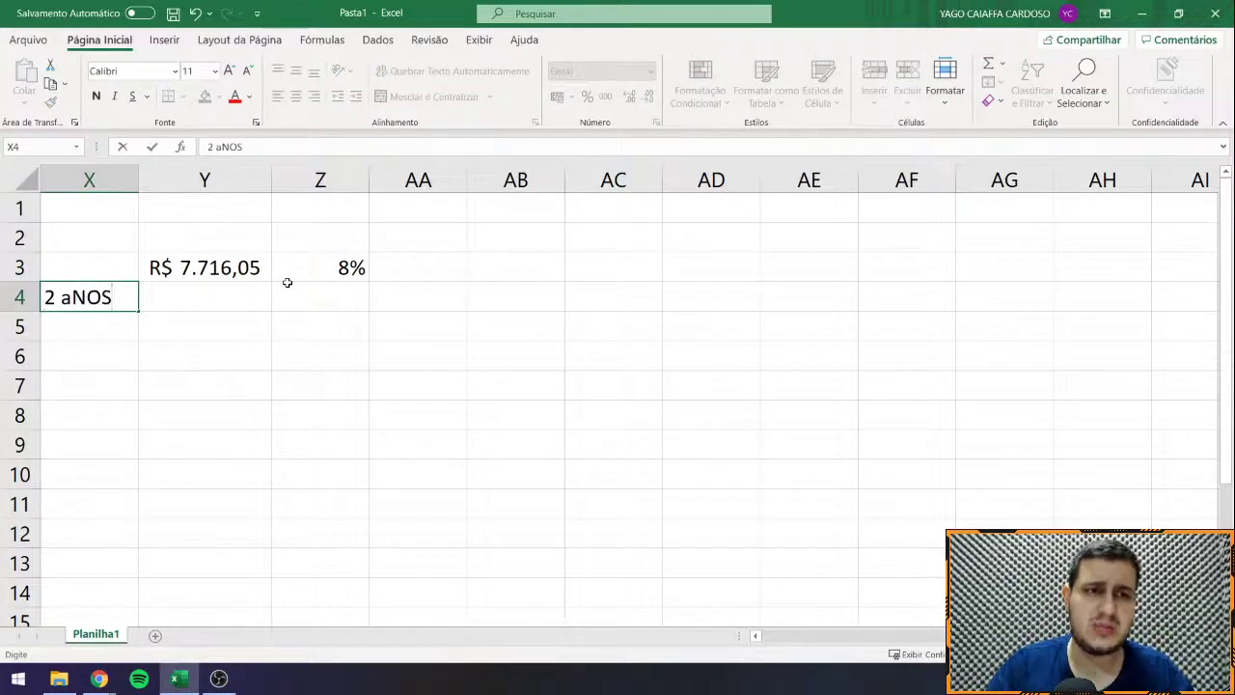
key(Return)
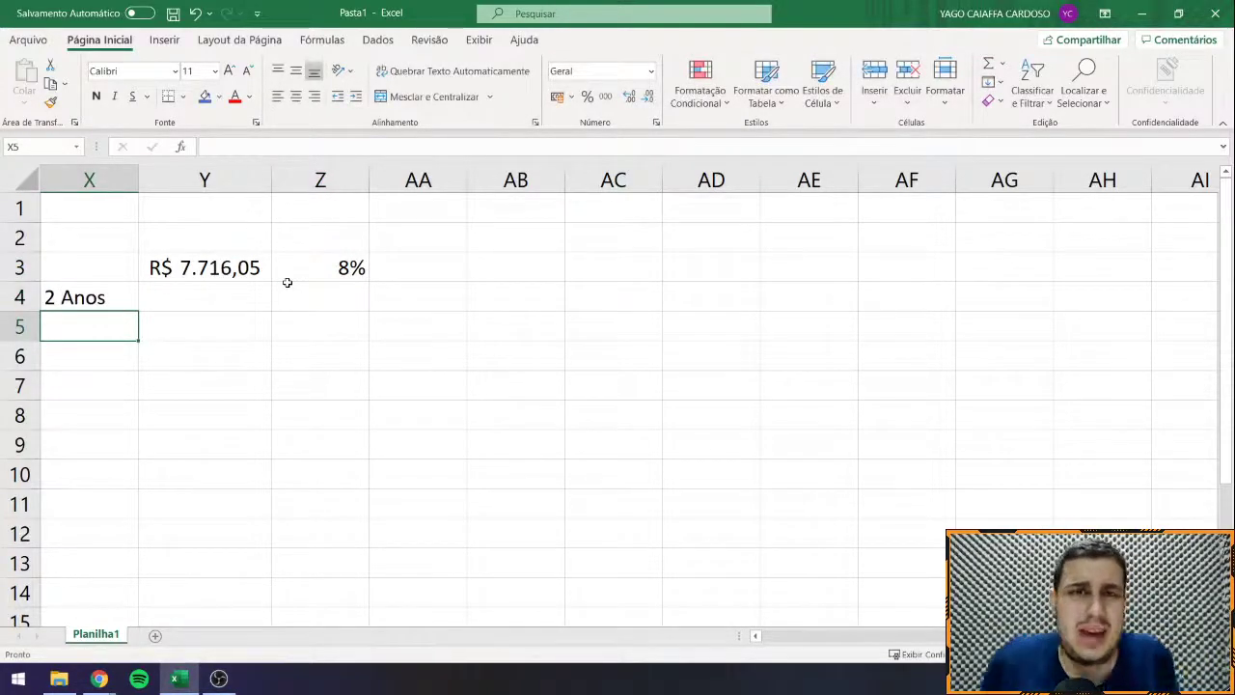
Step: Calculate the two-year future value in Y4 with the formula =Y3*(1+Z3)^2
double_click(216, 306)
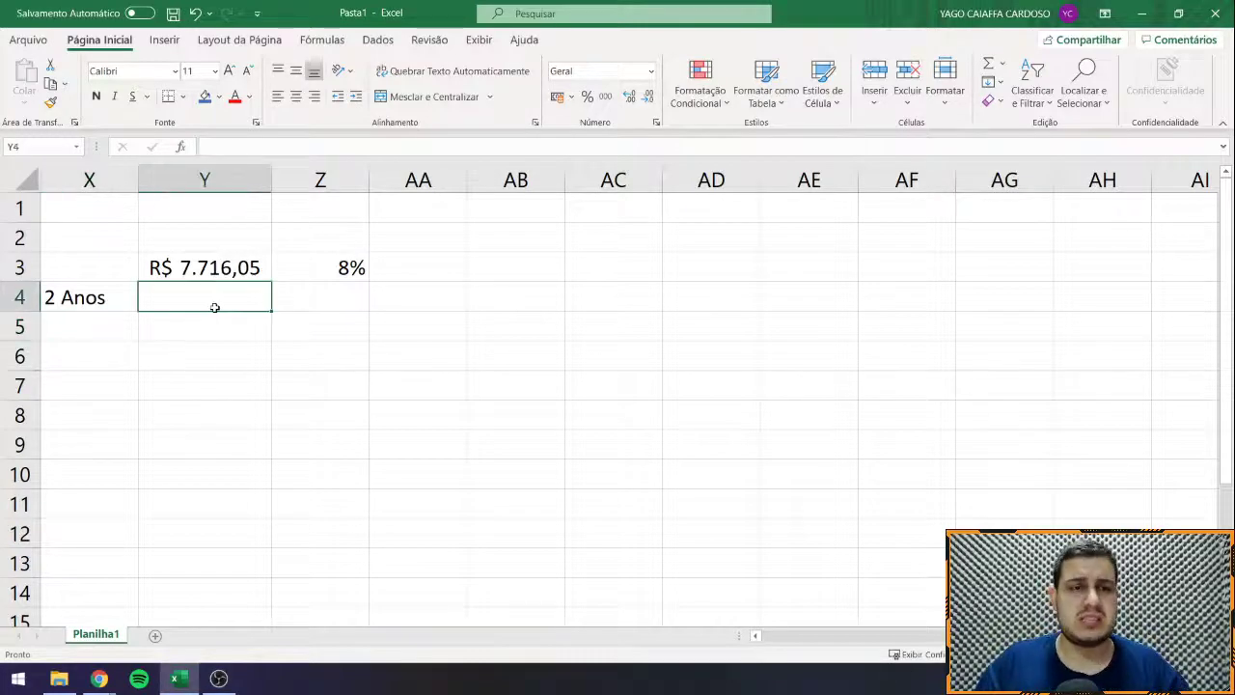
text(=)
click(204, 271)
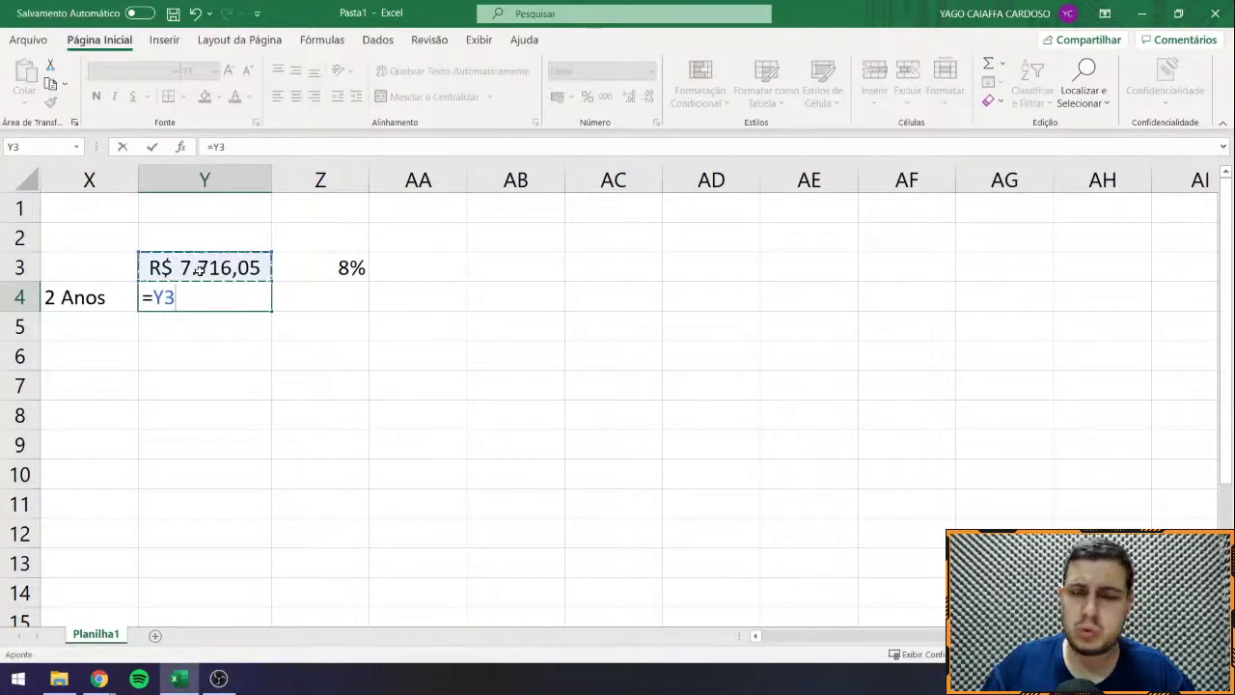
text(*()
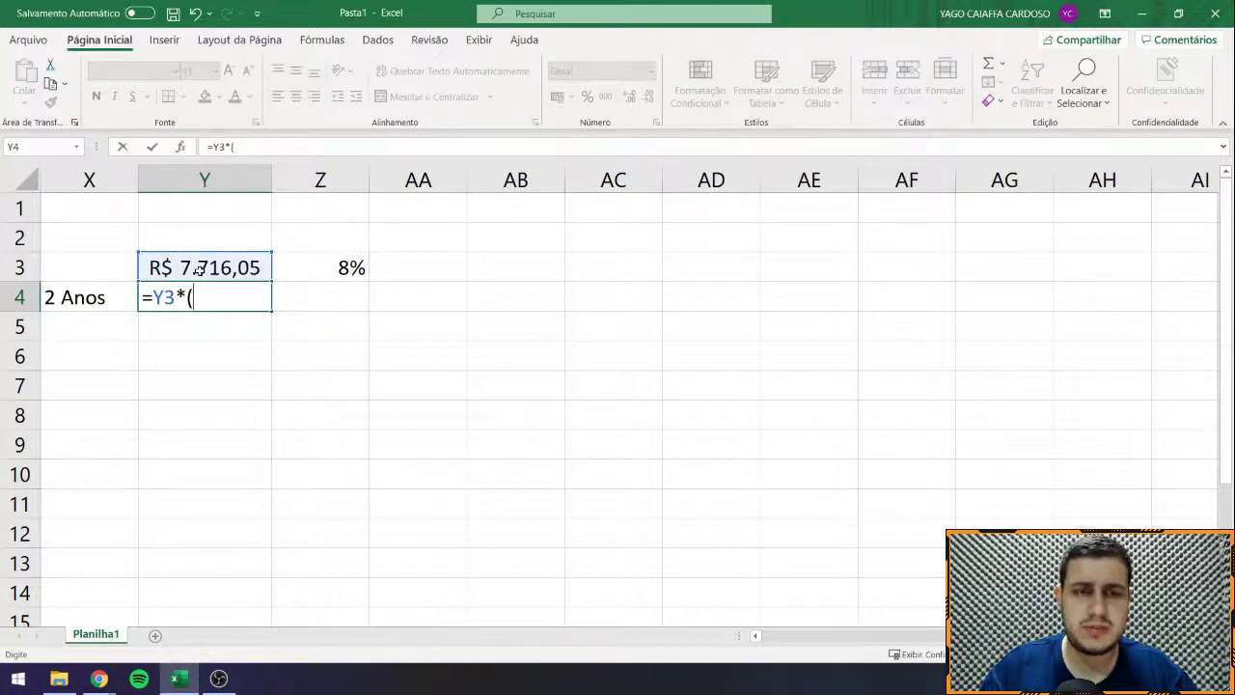
text(1+)
click(343, 268)
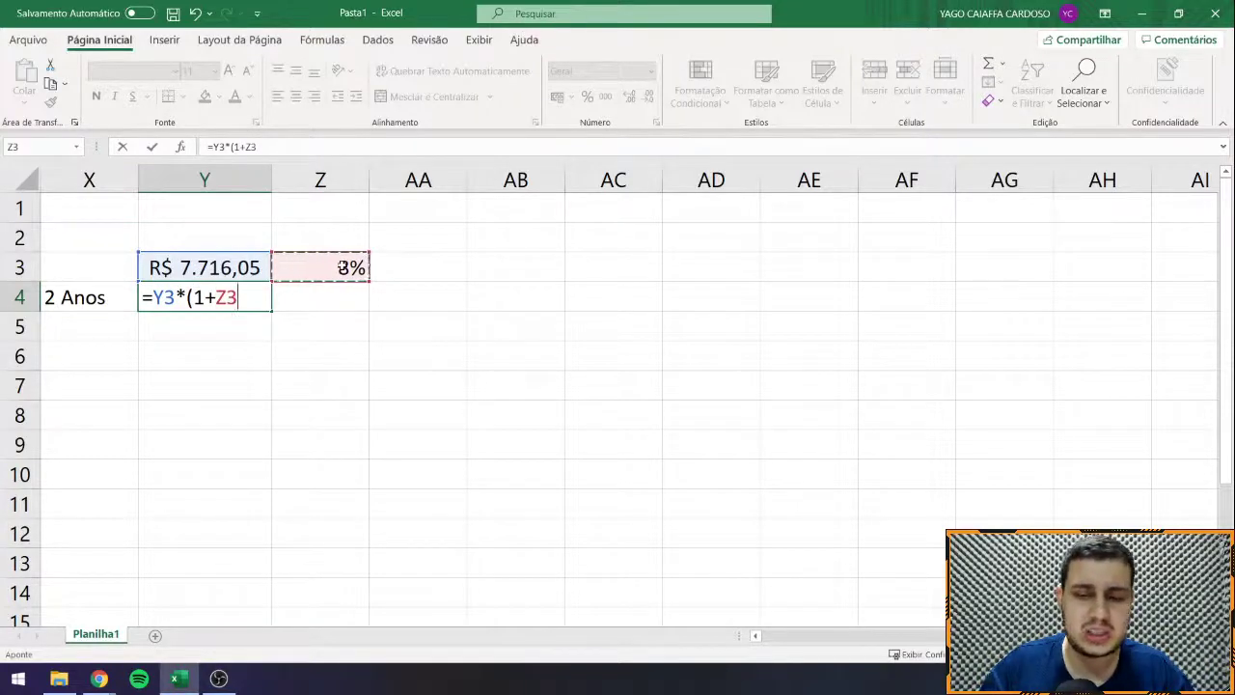
text()^2)
key(Return)
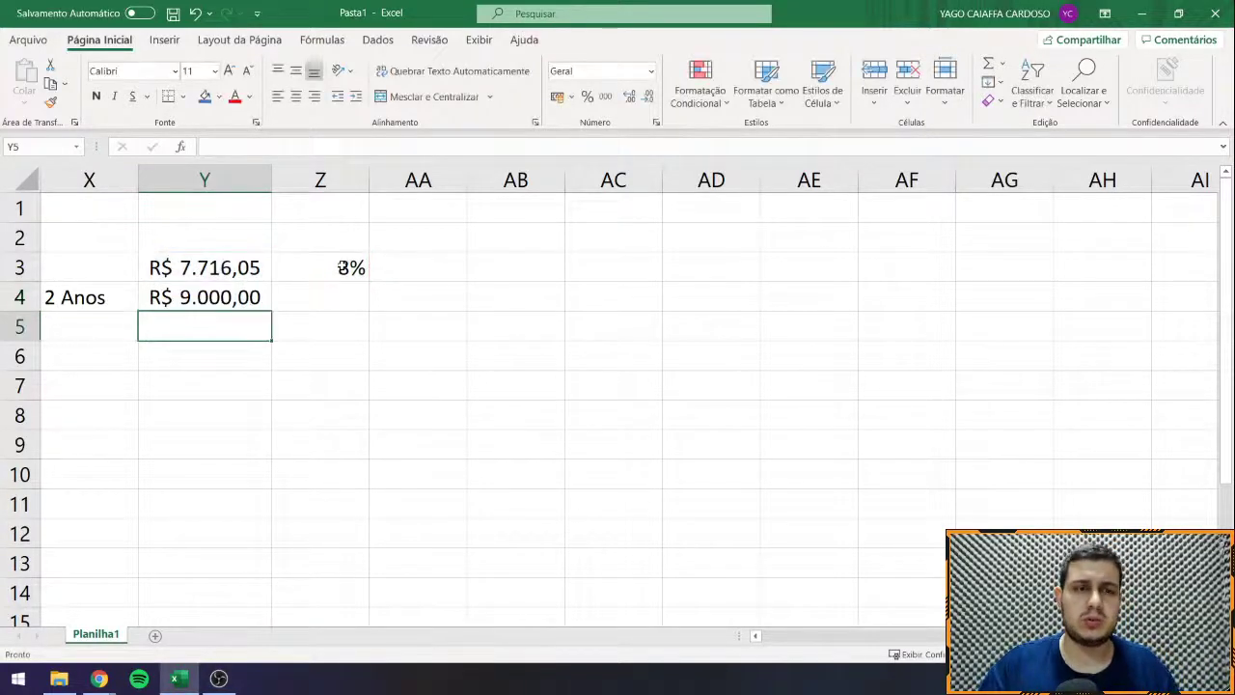
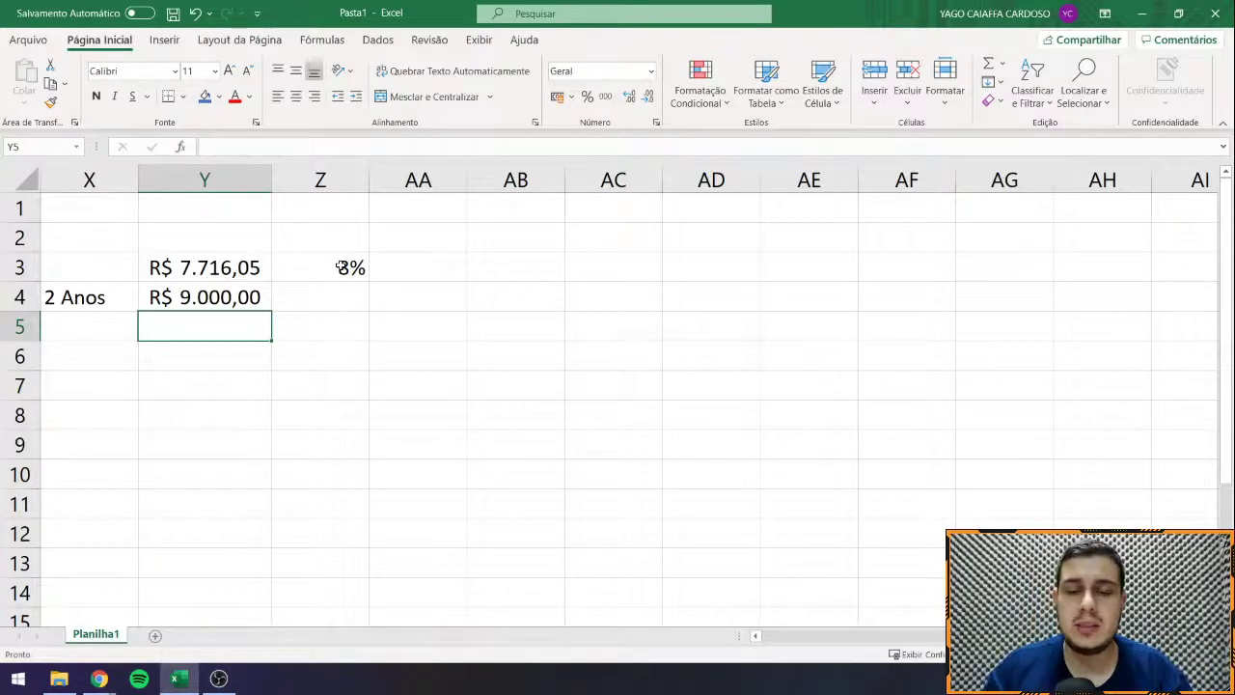
Step: Calculate the ANO 3 discounted amount in U6 by dividing the value in S6 by the effective rate in T6
key(Left)
key(Left)
key(Left)
key(Left)
key(Left)
key(Left)
key(Left)
key(Left)
key(Left)
key(Left)
key(Left)
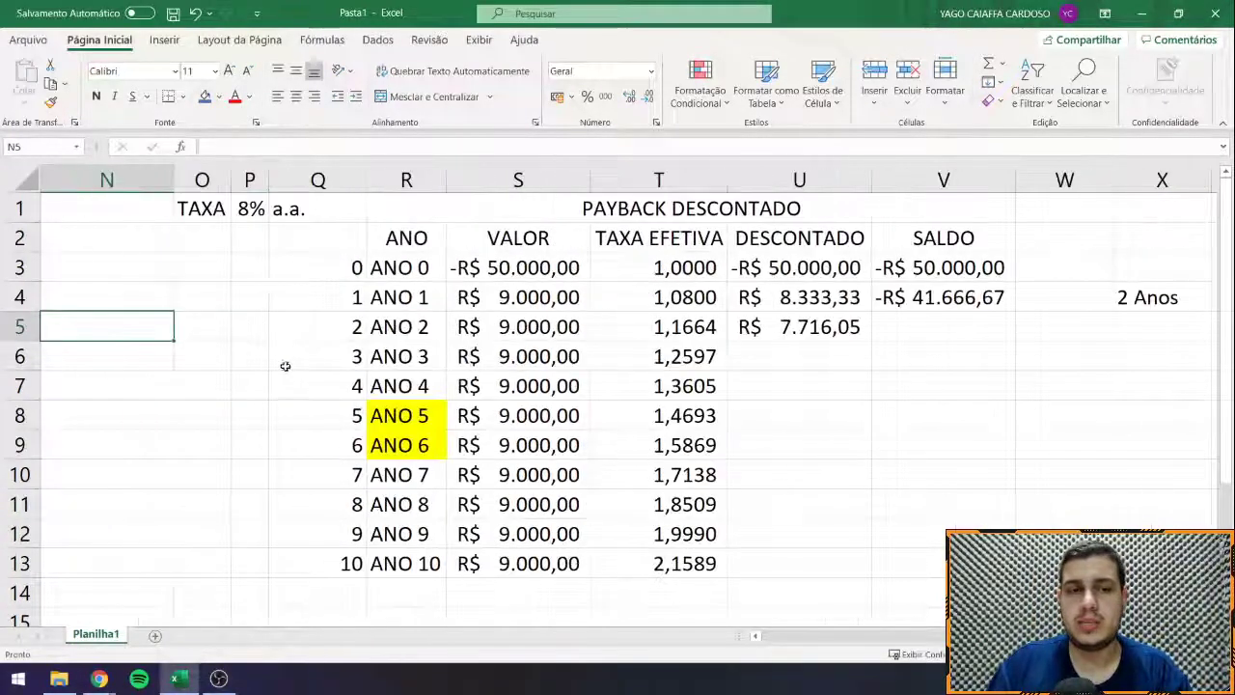
click(803, 354)
text(=)
click(548, 357)
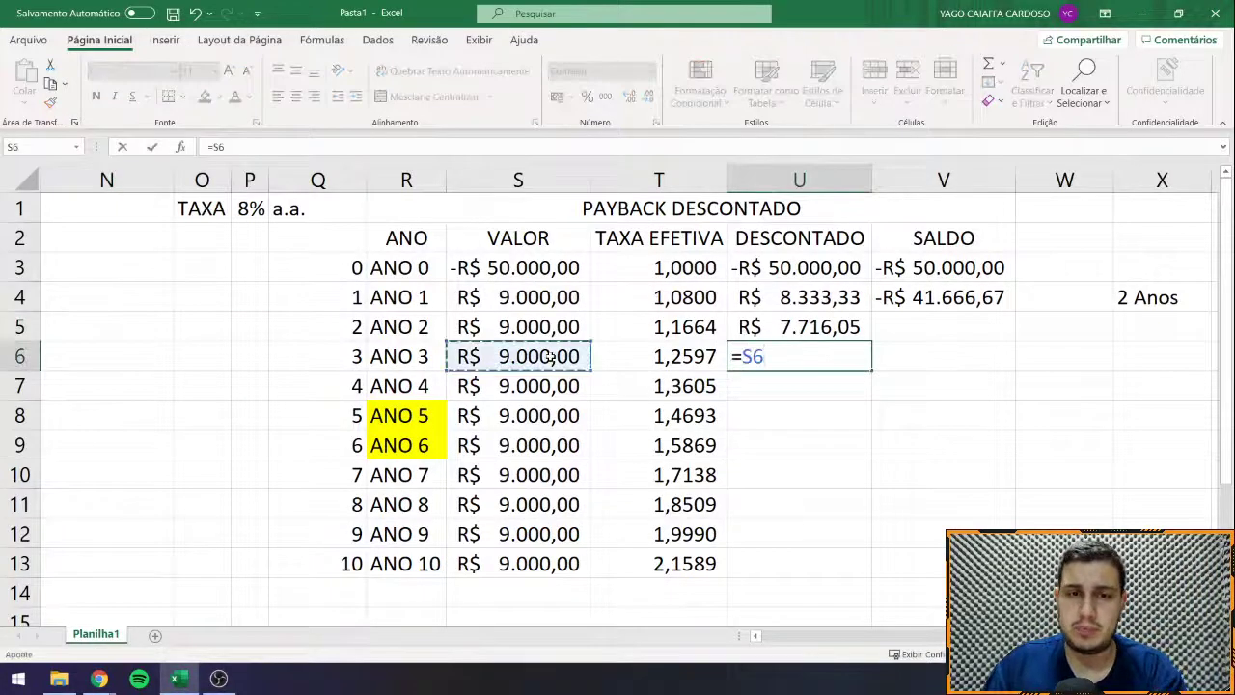
text(/)
key(Left)
key(Return)
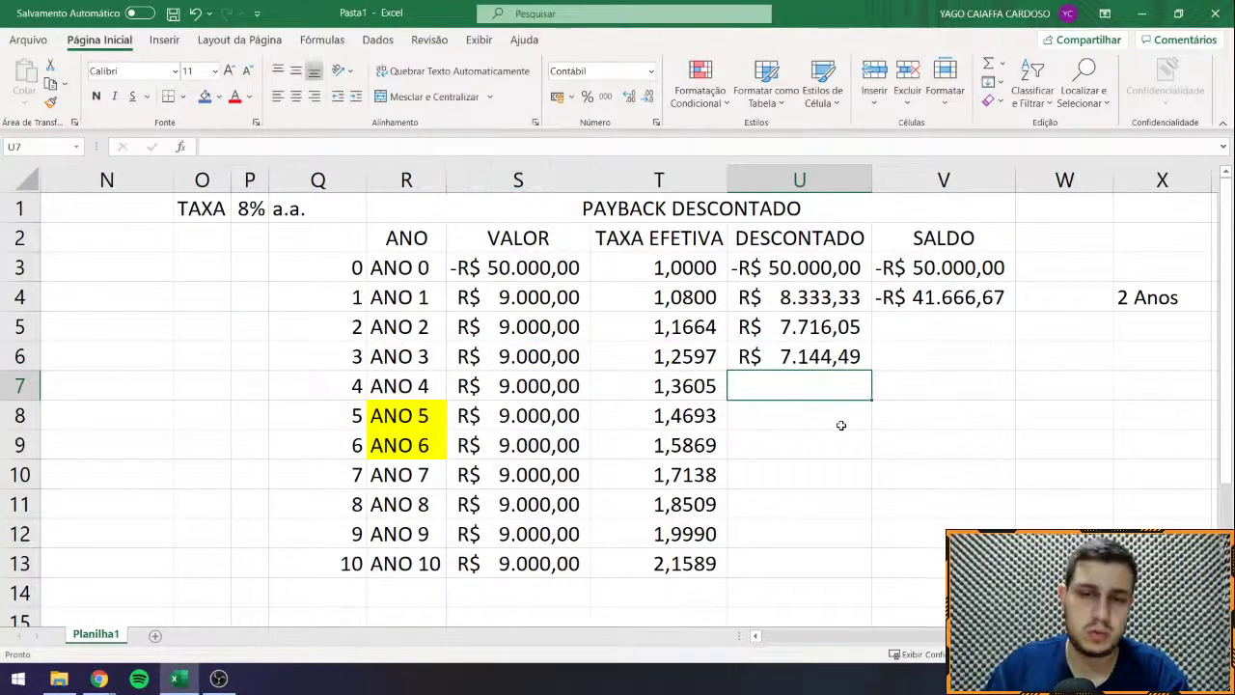
Step: Enter the ANO 3 discounted amount 7.144,49 in Y7 and the 8% rate in Z7
drag(780, 395, 714, 399)
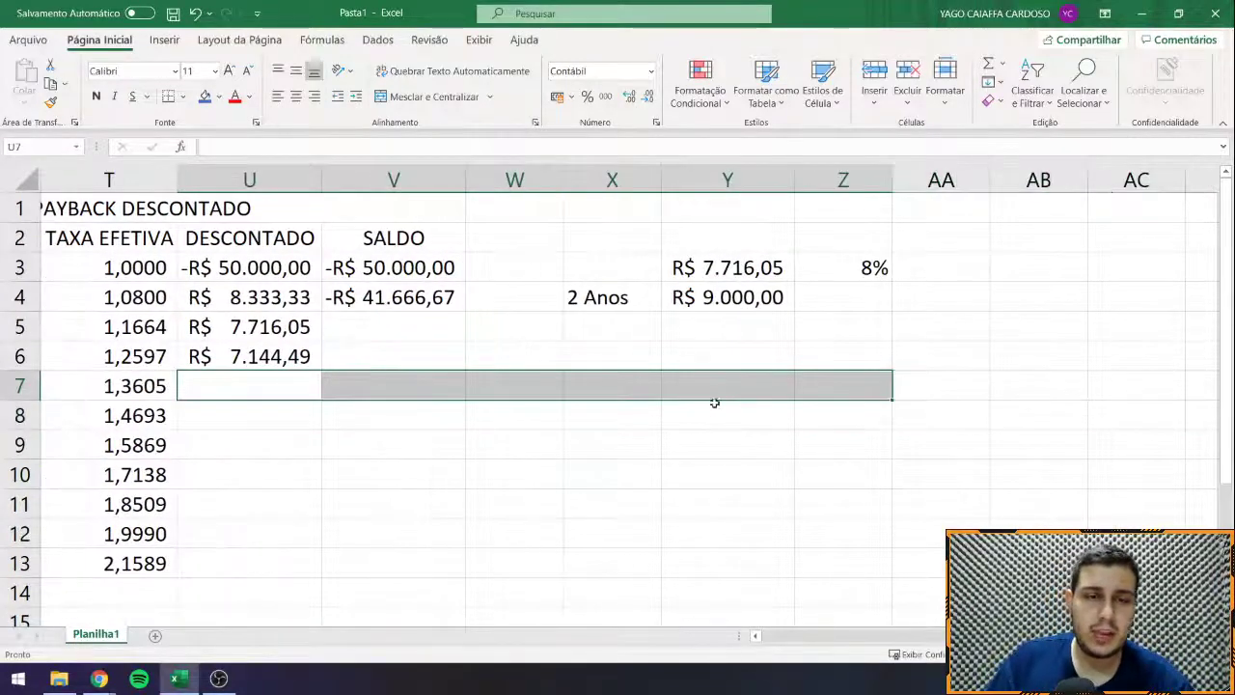
click(704, 386)
text(7.144,49)
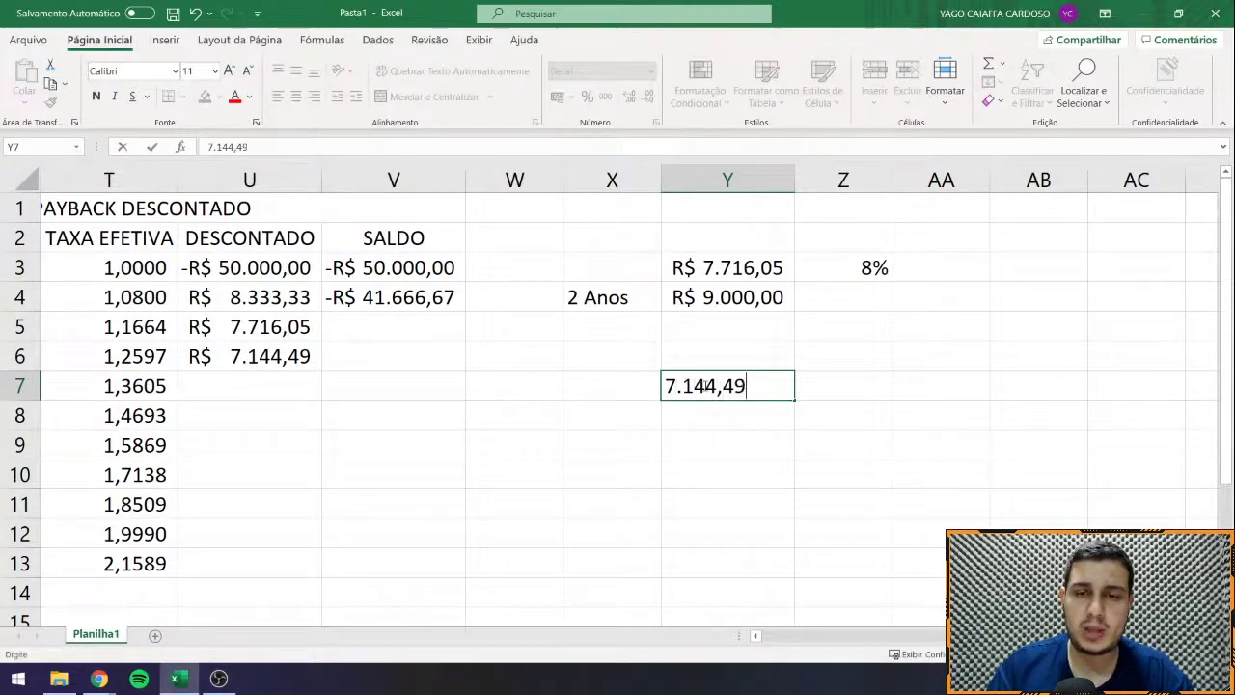
key(Return)
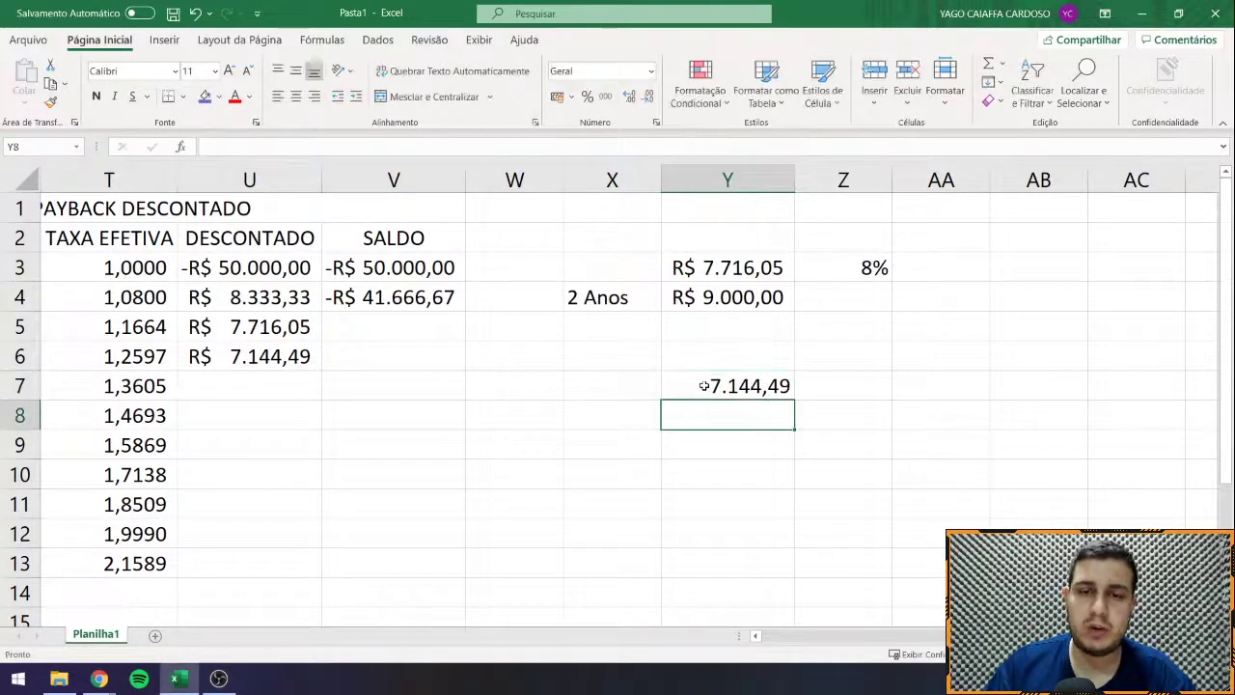
click(874, 386)
text(8%)
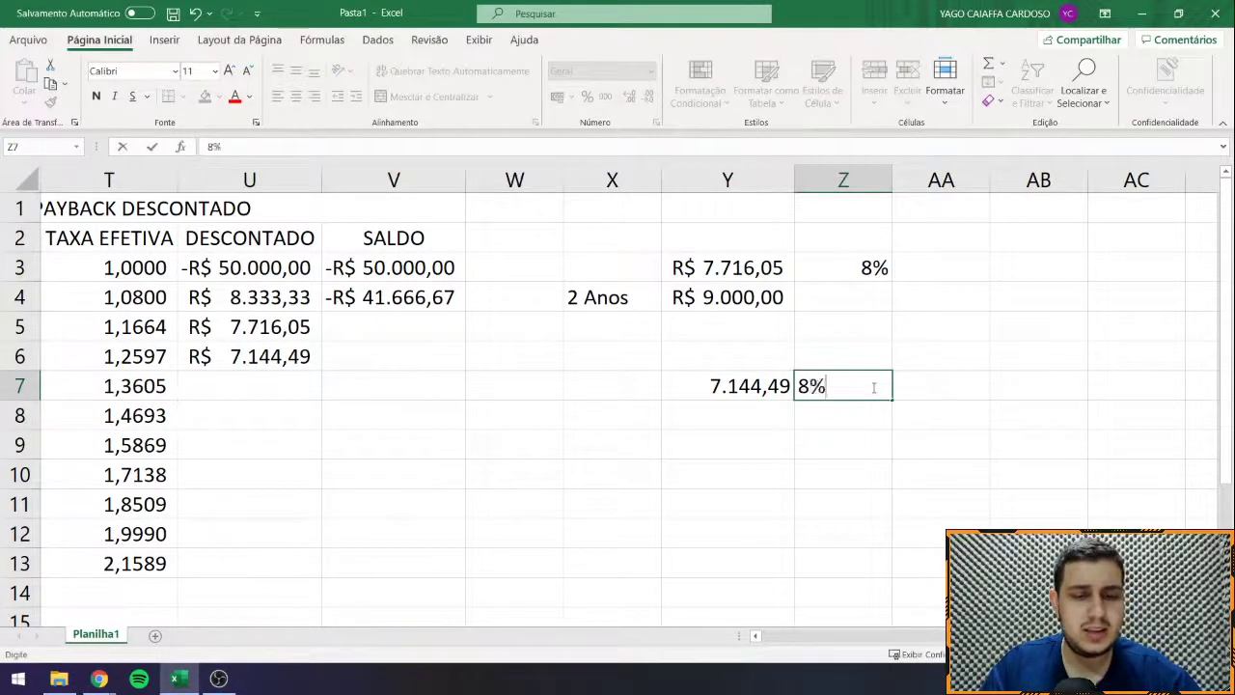
key(Return)
Step: Label cell X8 as "3 Anos" for the three-year check
click(594, 405)
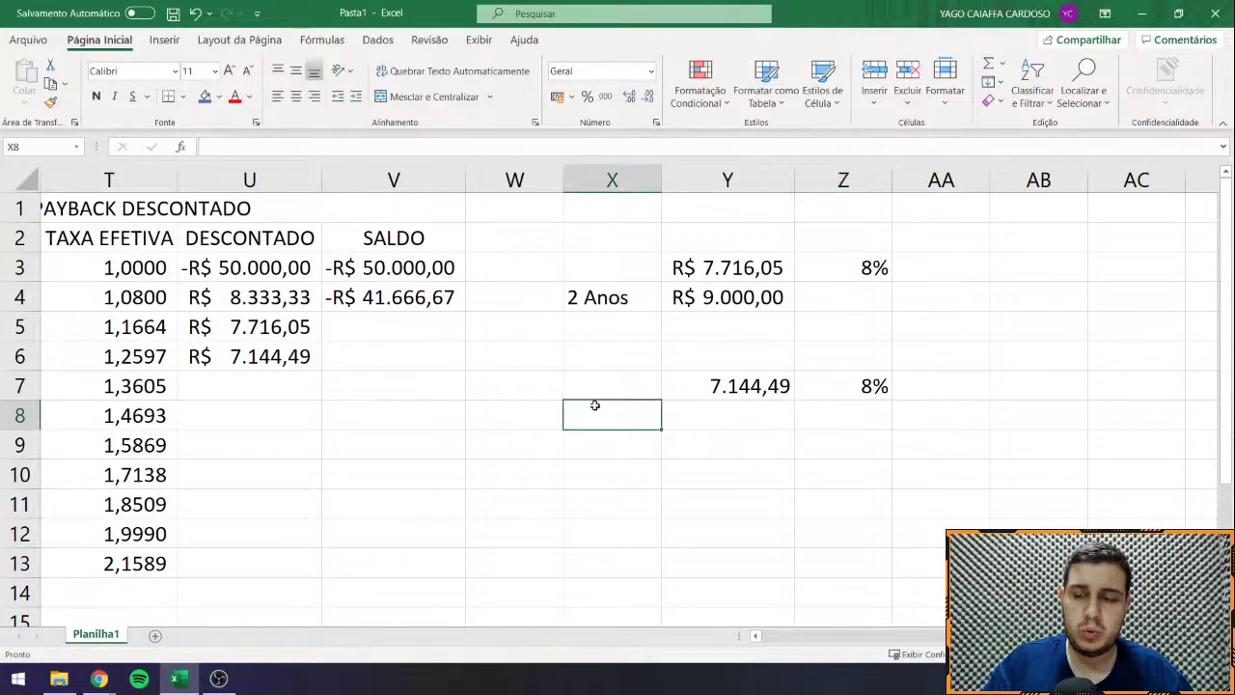
text(3 Anos)
key(Tab)
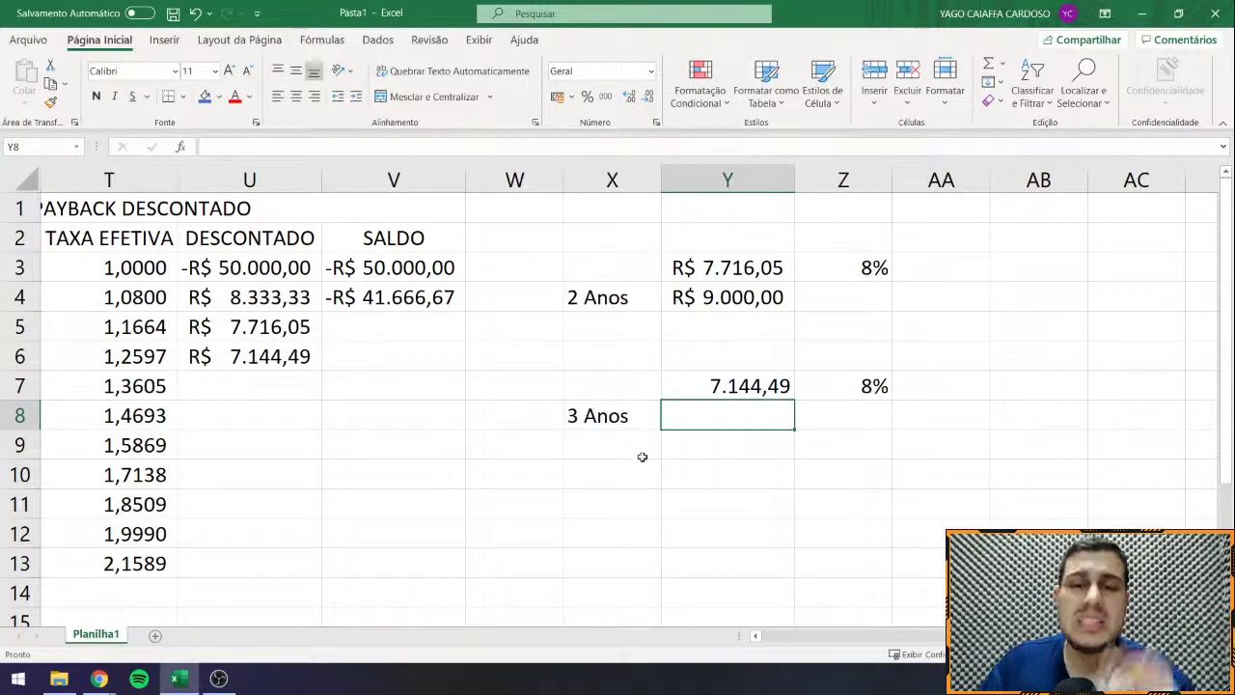
Step: Calculate the three-year future value in Y8 with the formula =Y7*(1+Z7)^3
text(=)
click(736, 384)
text(*()
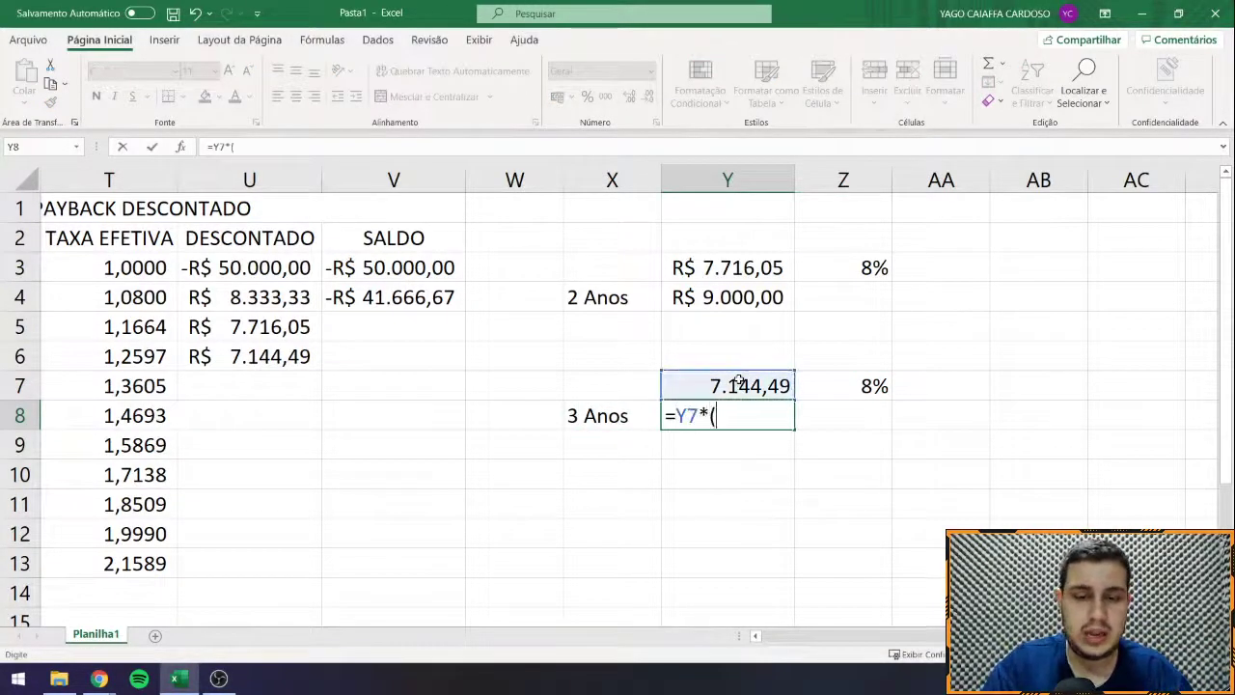
text(1+)
click(855, 396)
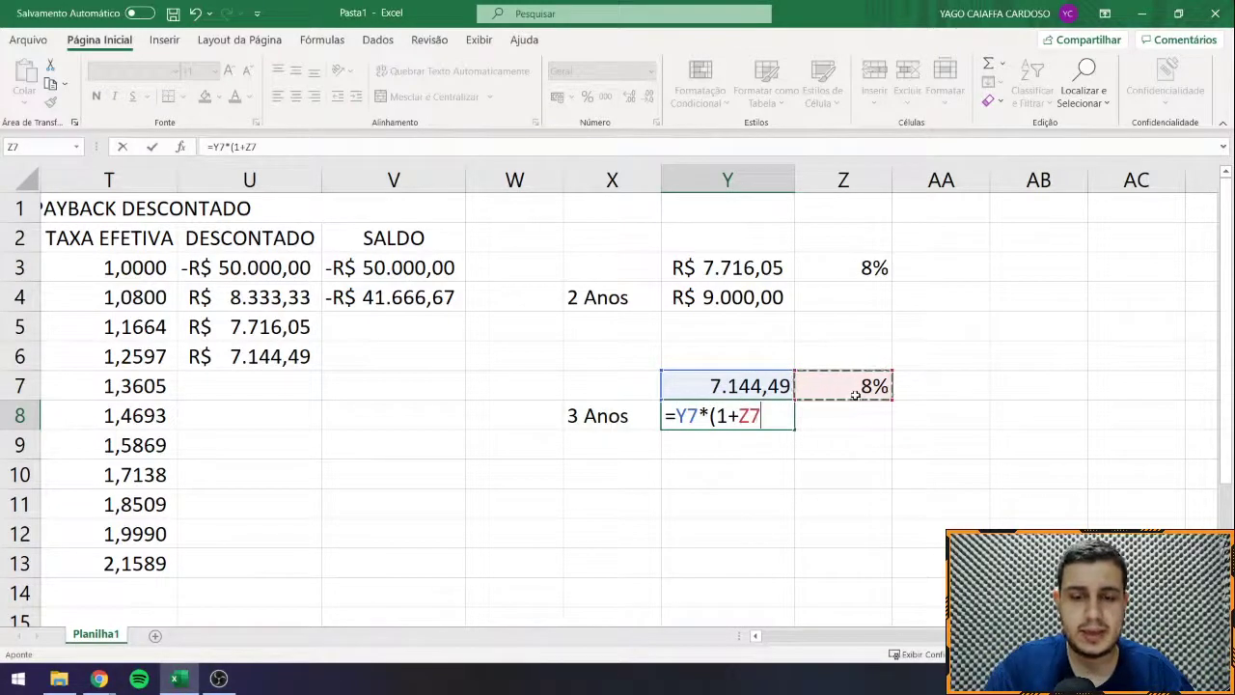
text()^3)
key(Return)
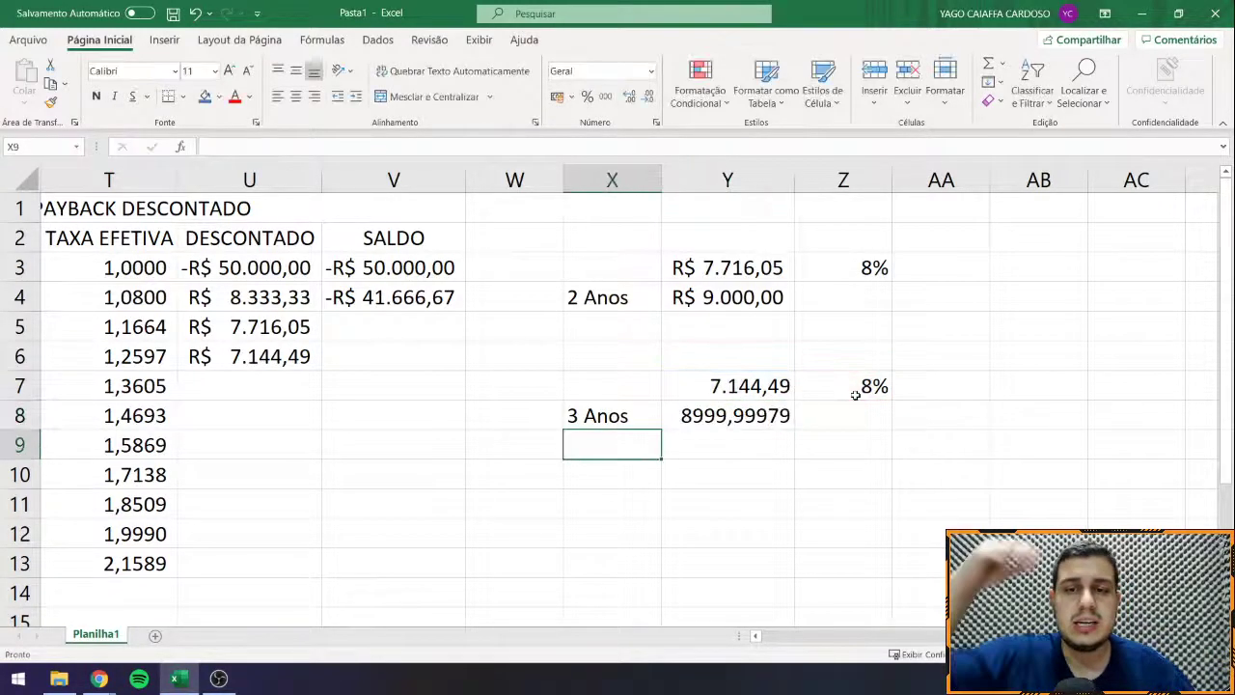
Step: Apply the accounting currency format to the three-year future value in Y8
key(Up)
key(Right)
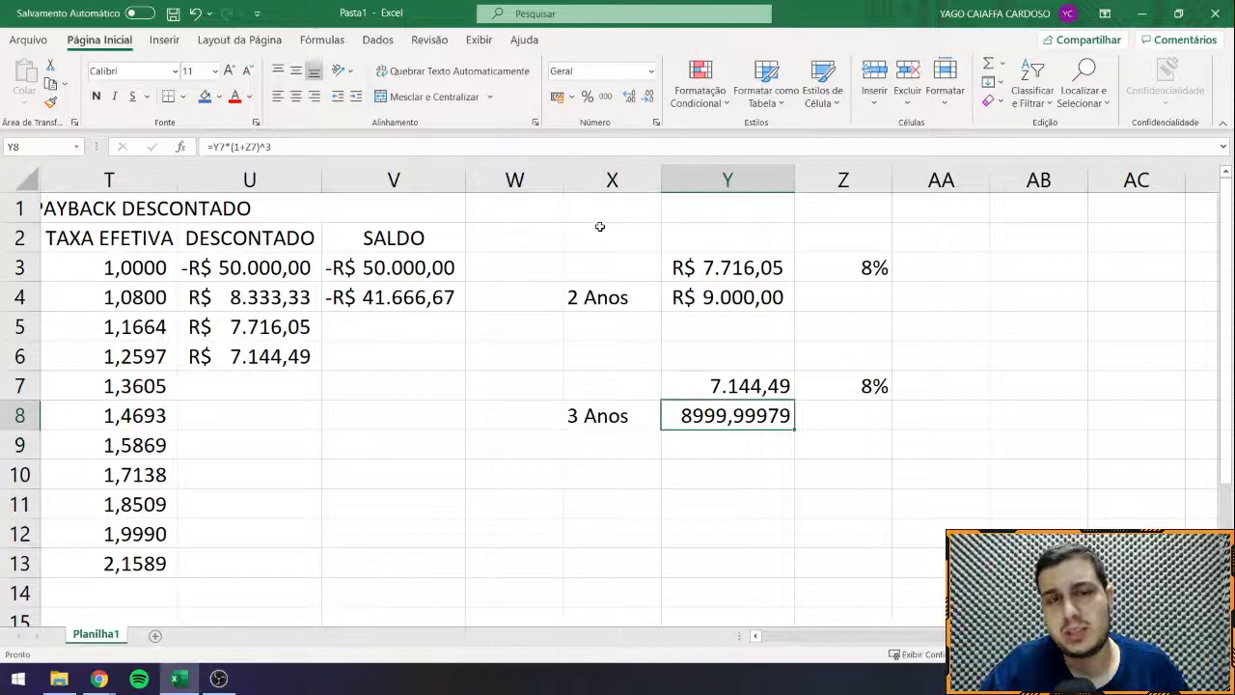
click(556, 101)
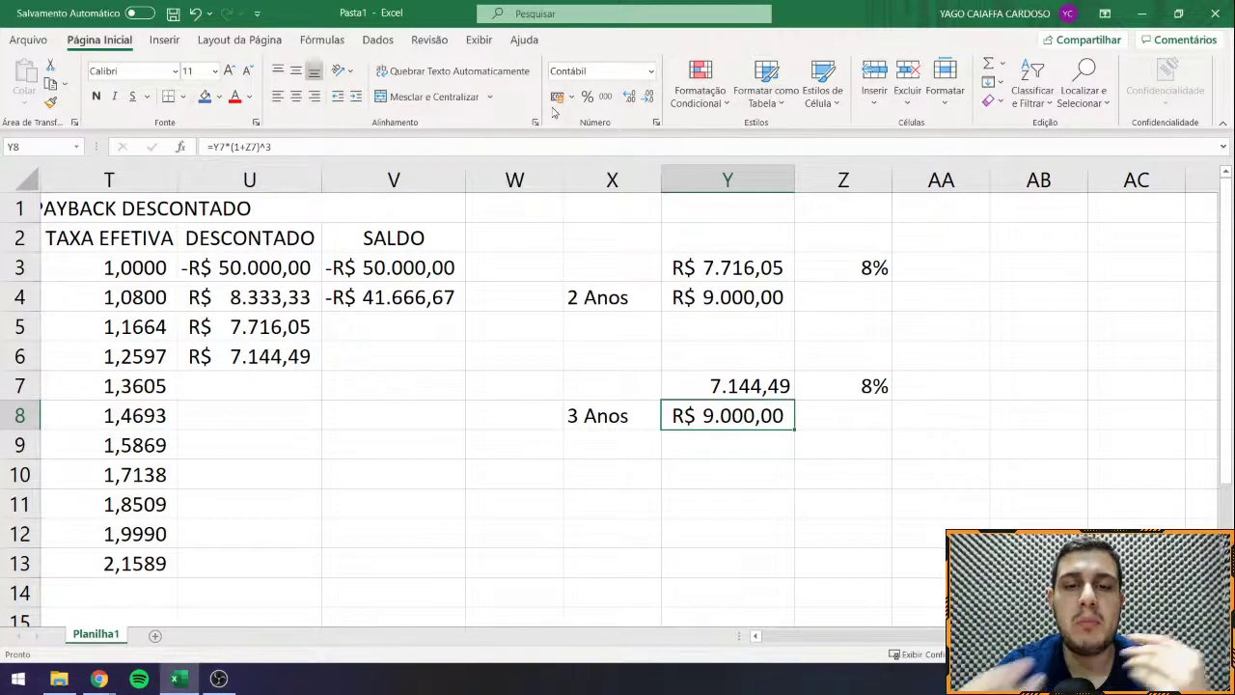
Step: Review the three-year check: the amount in Y7, the rate in Z7, the period in X8 and the formula in Y8
click(738, 386)
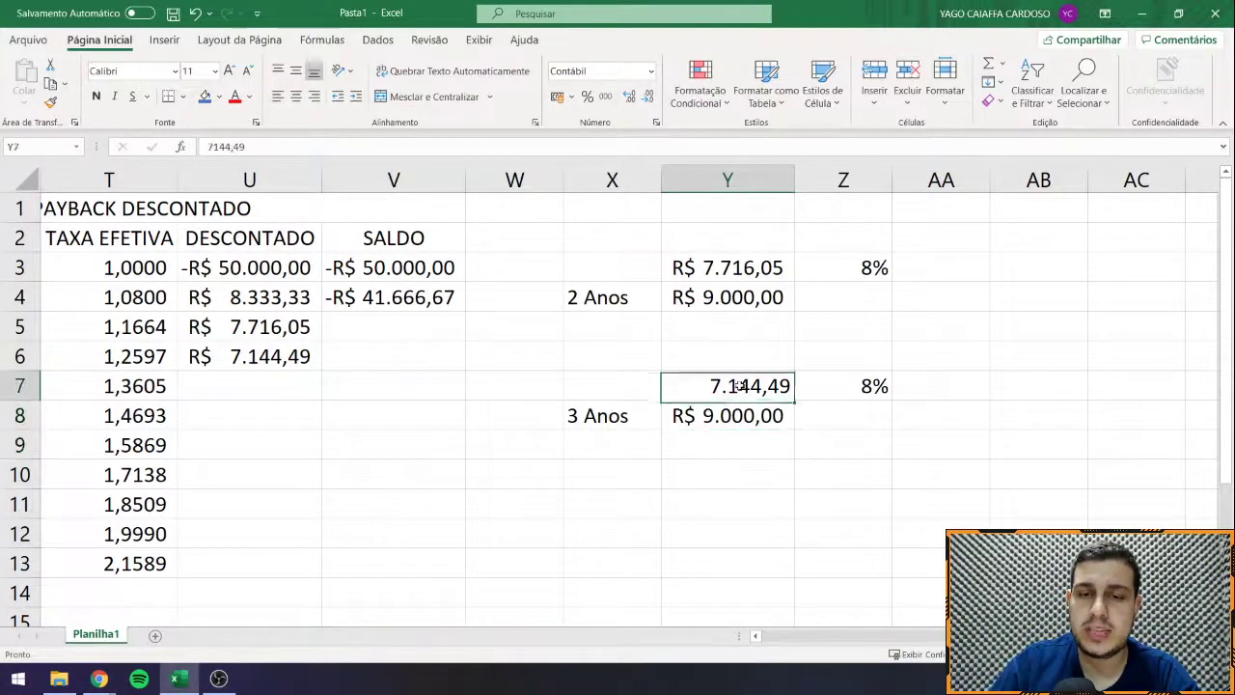
double_click(738, 385)
click(868, 386)
double_click(599, 417)
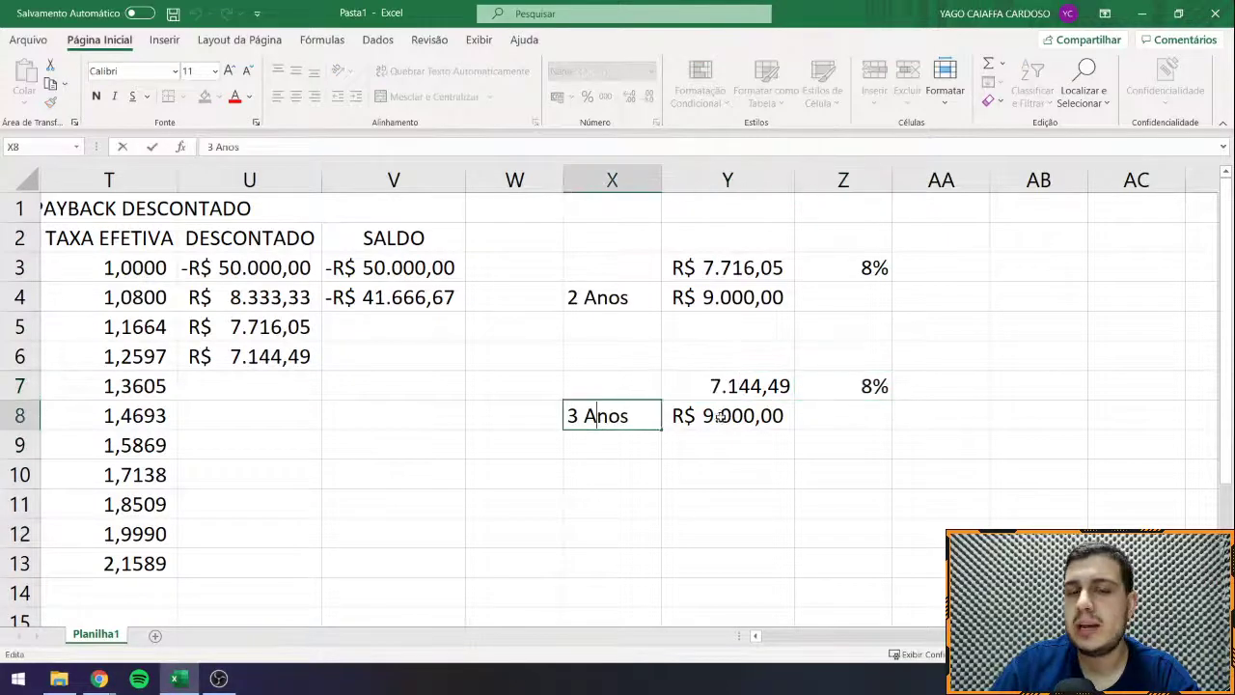
click(720, 415)
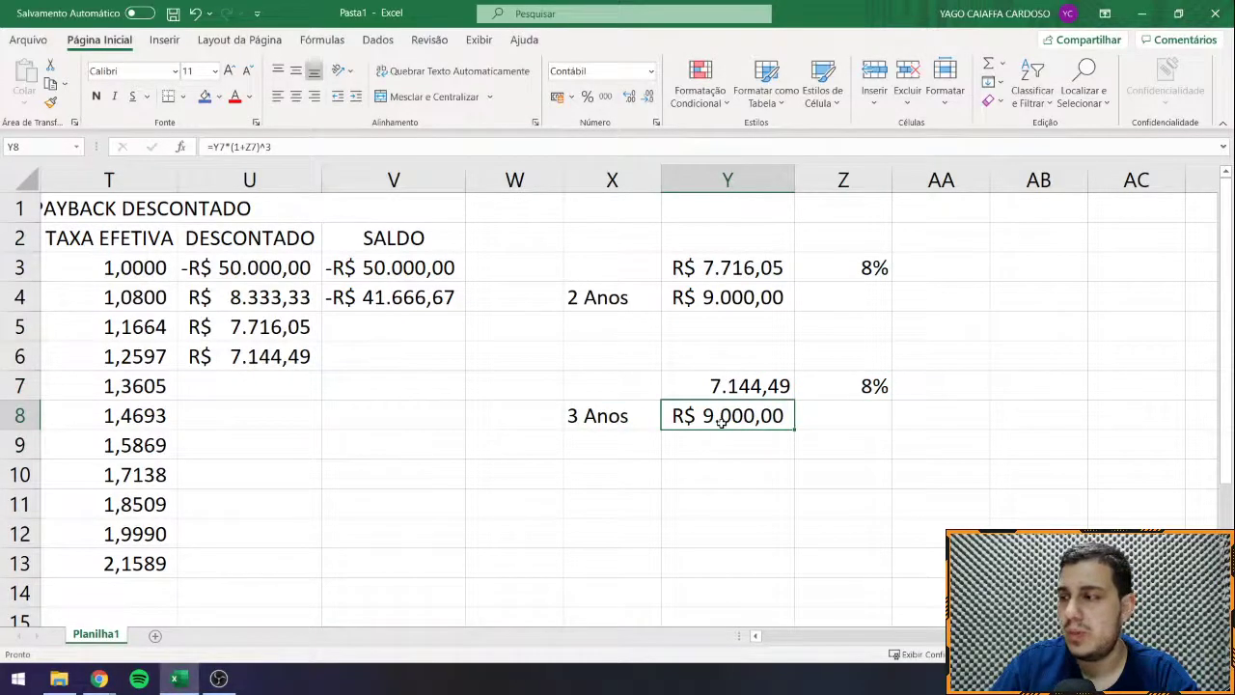
double_click(688, 418)
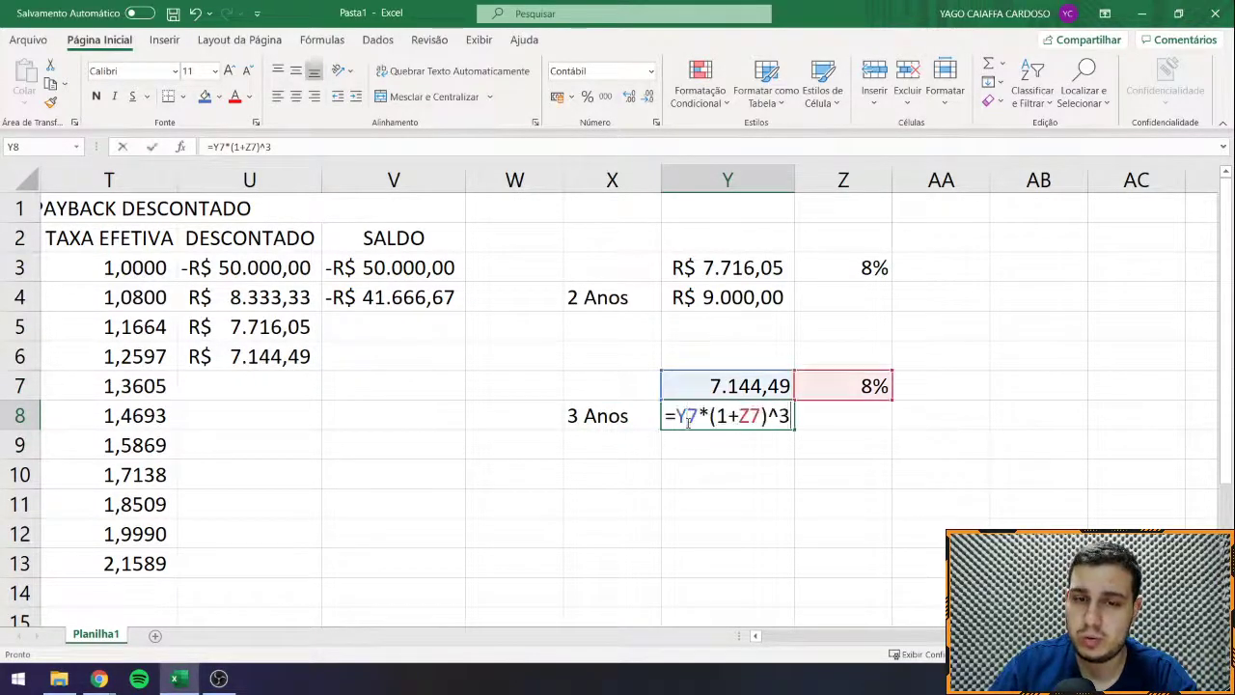
key(Return)
click(648, 415)
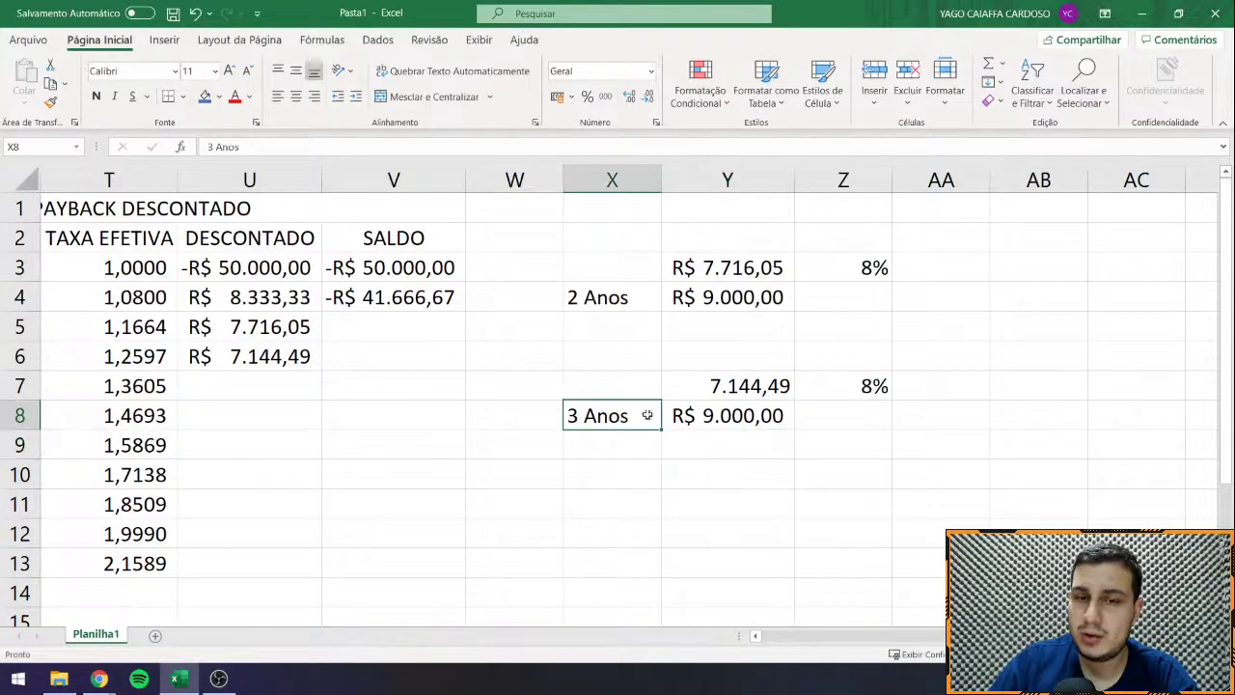
click(840, 405)
click(717, 388)
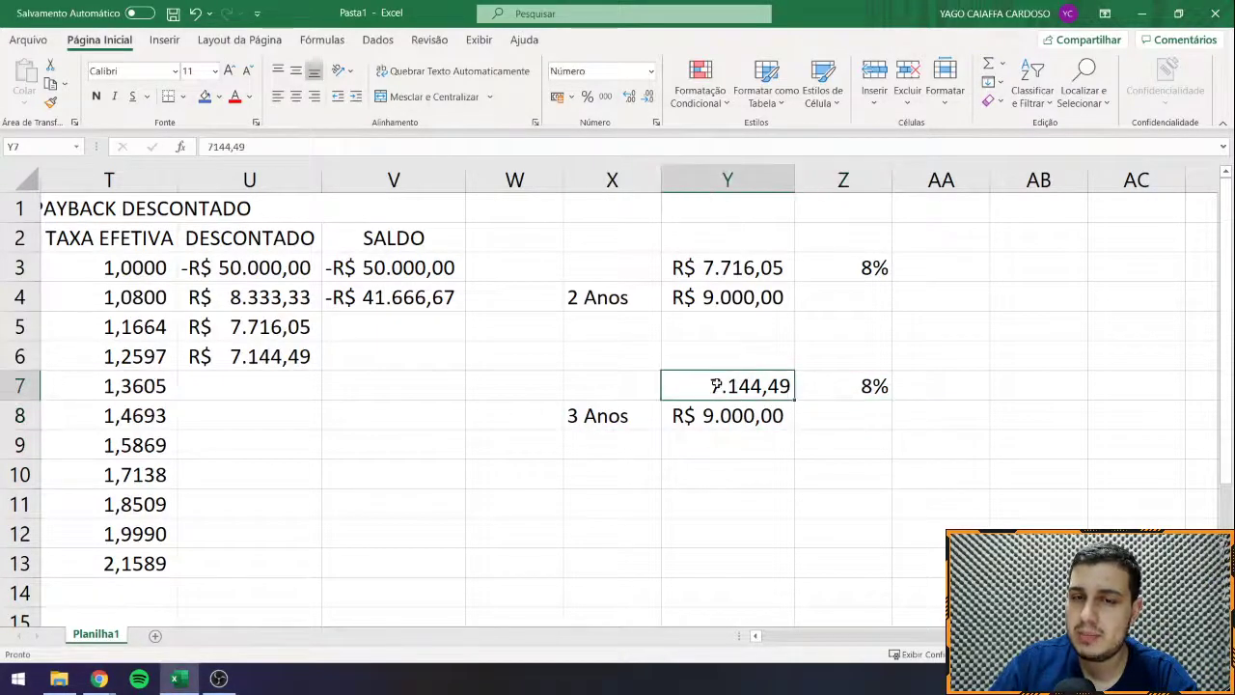
Step: Examine the amount in Y7 alongside the year 3 value in S6 and the discount formula in U6
double_click(717, 385)
drag(717, 386, 795, 383)
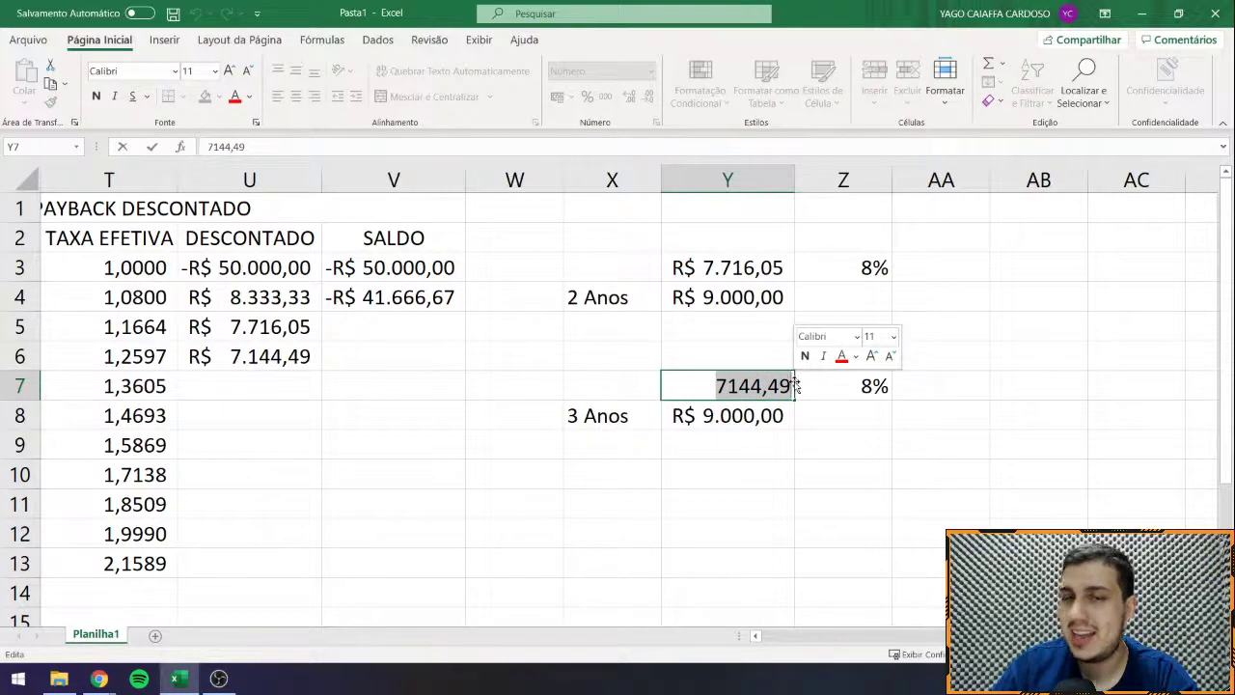
key(Return)
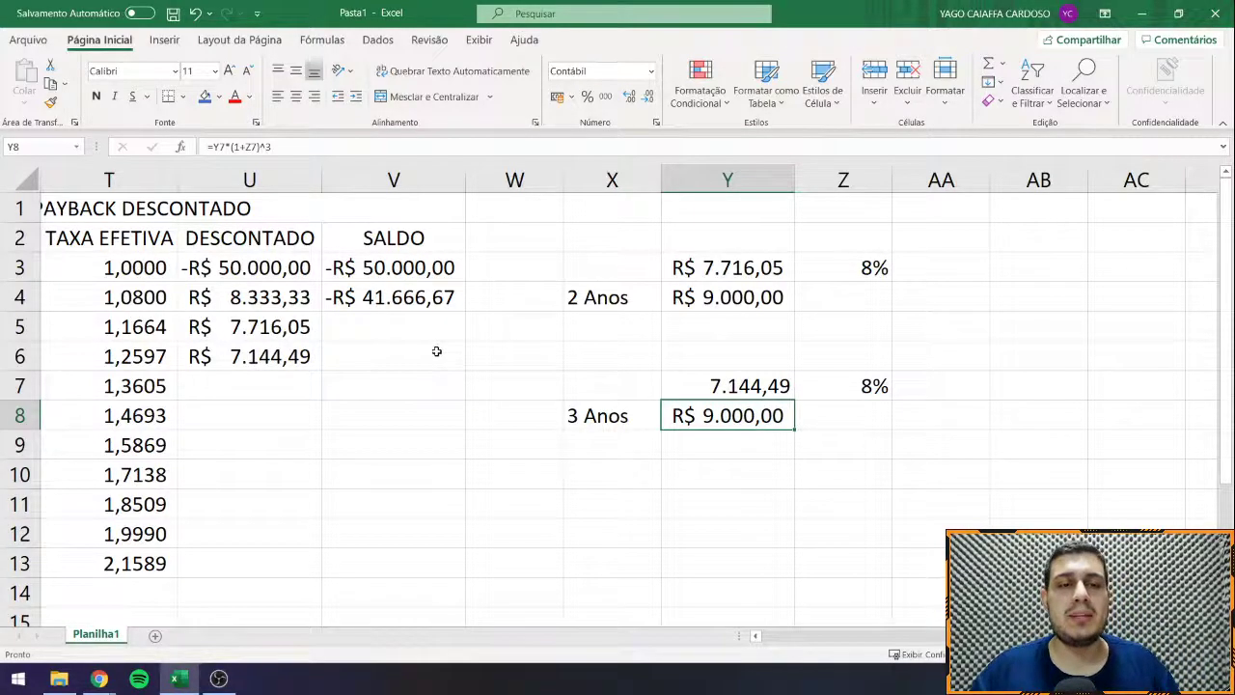
scroll(383, 366, left, 5)
drag(714, 356, 545, 354)
click(545, 354)
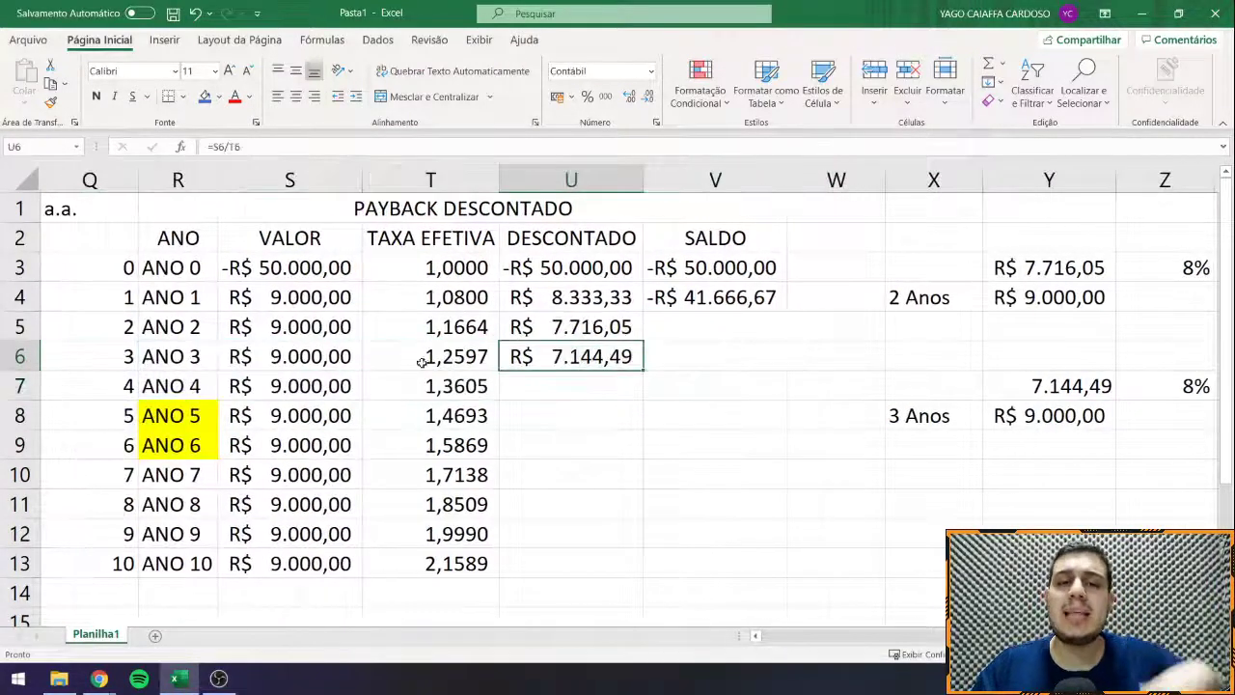
click(343, 358)
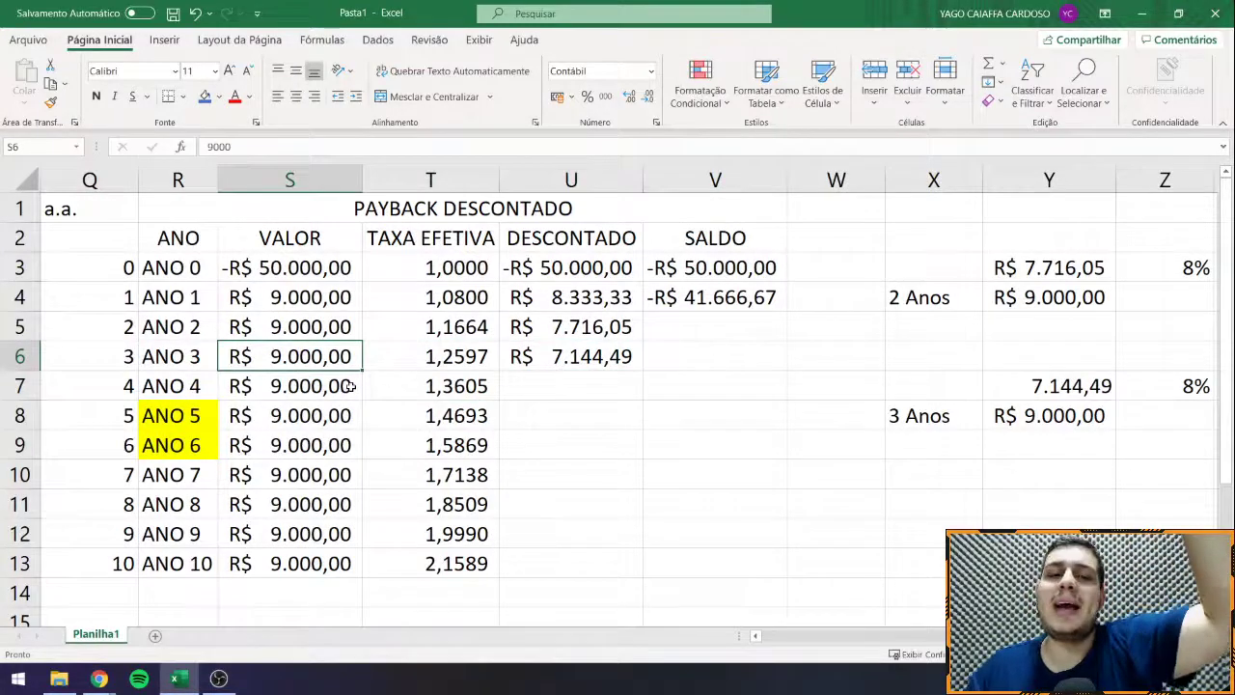
click(582, 365)
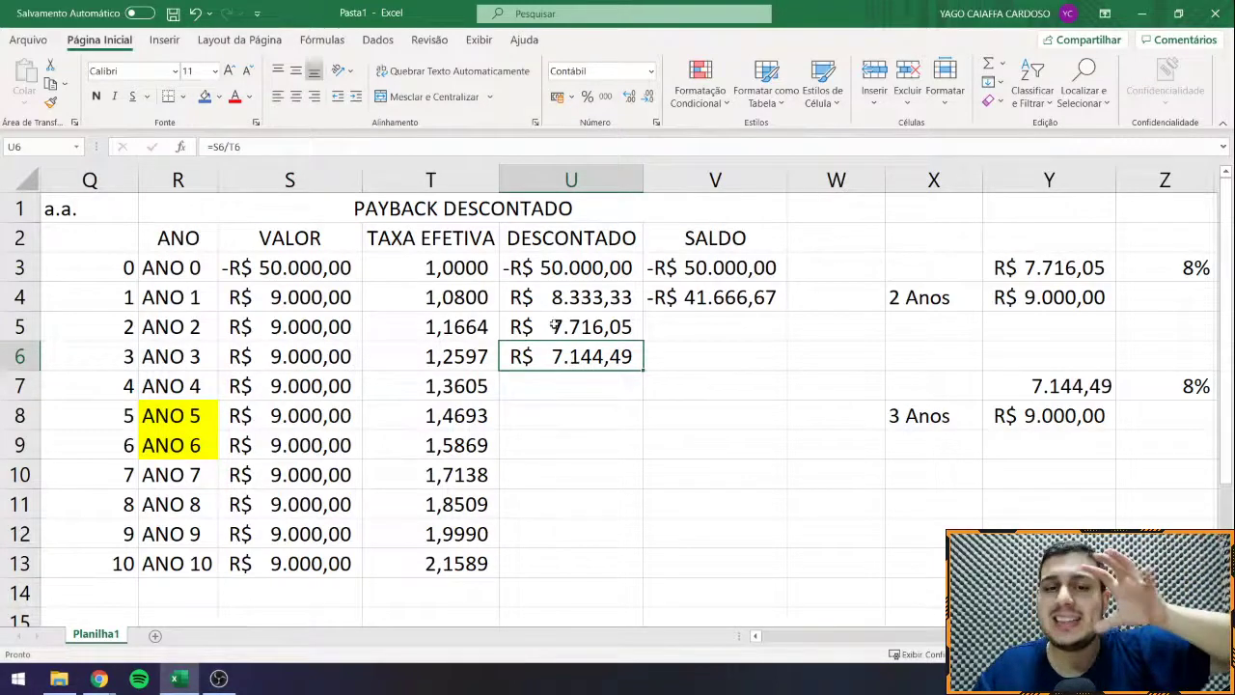
double_click(596, 356)
key(Return)
double_click(596, 356)
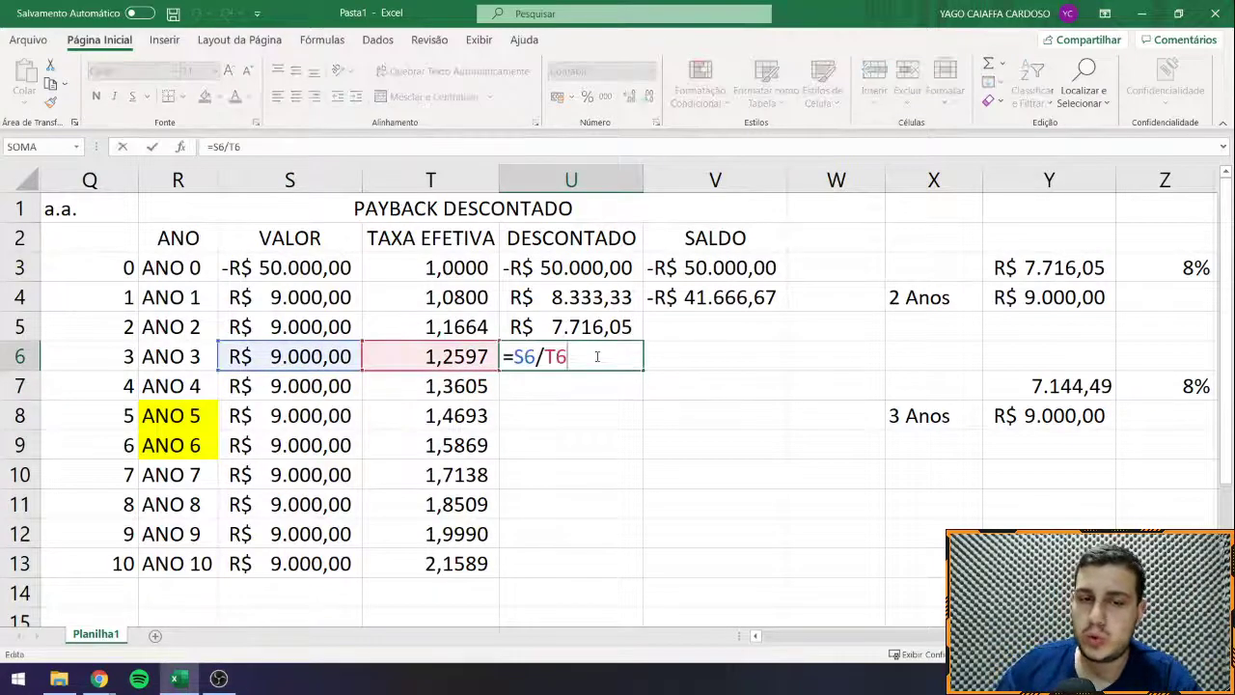
key(Return)
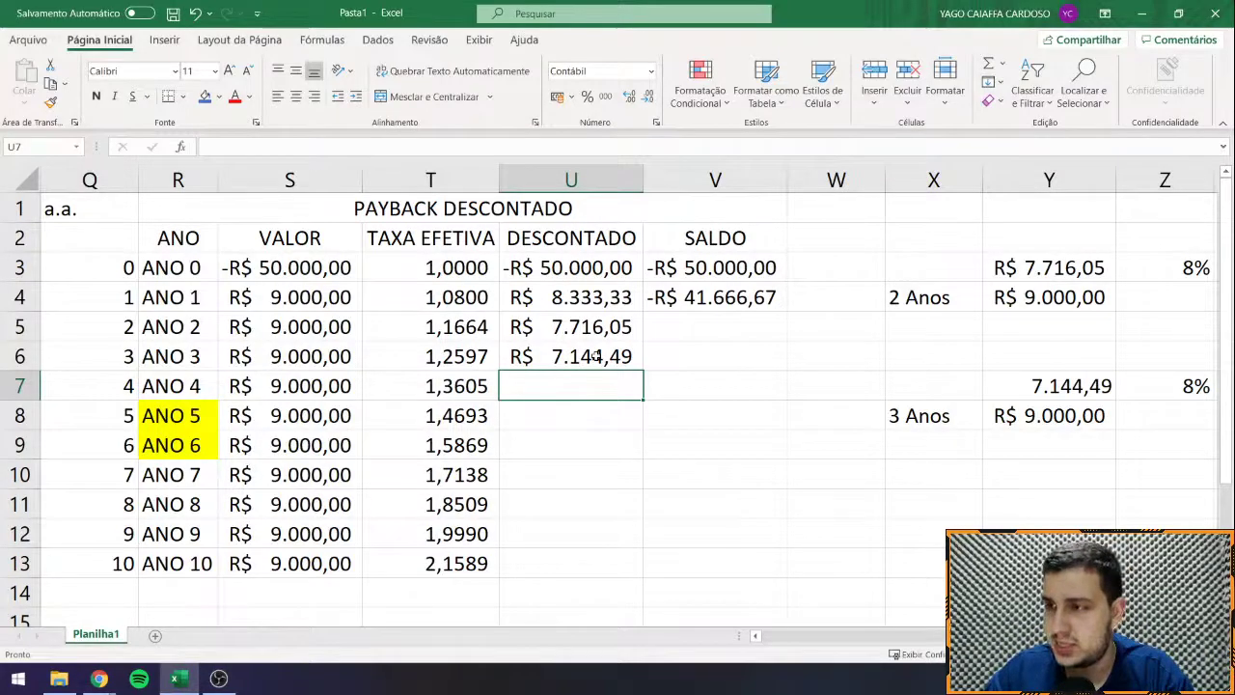
click(595, 356)
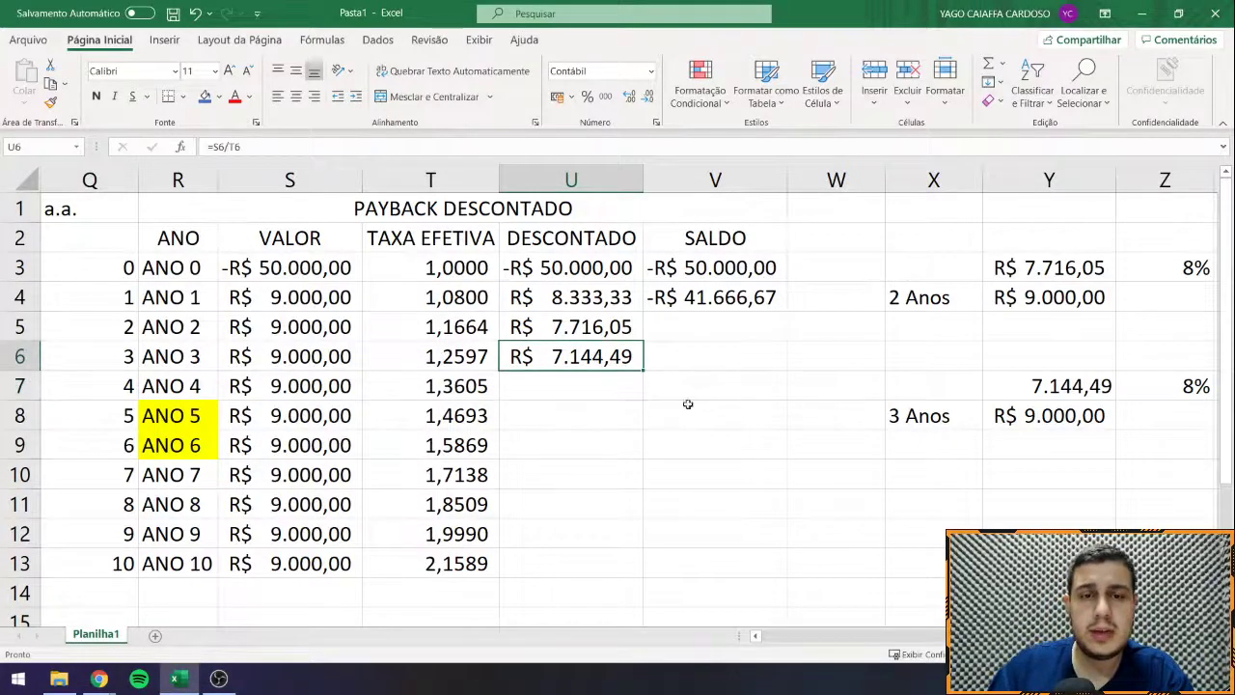
Step: Calculate the year 4 discounted amount in U7 with the formula =S7/T7
click(576, 381)
text(=)
click(332, 356)
click(330, 386)
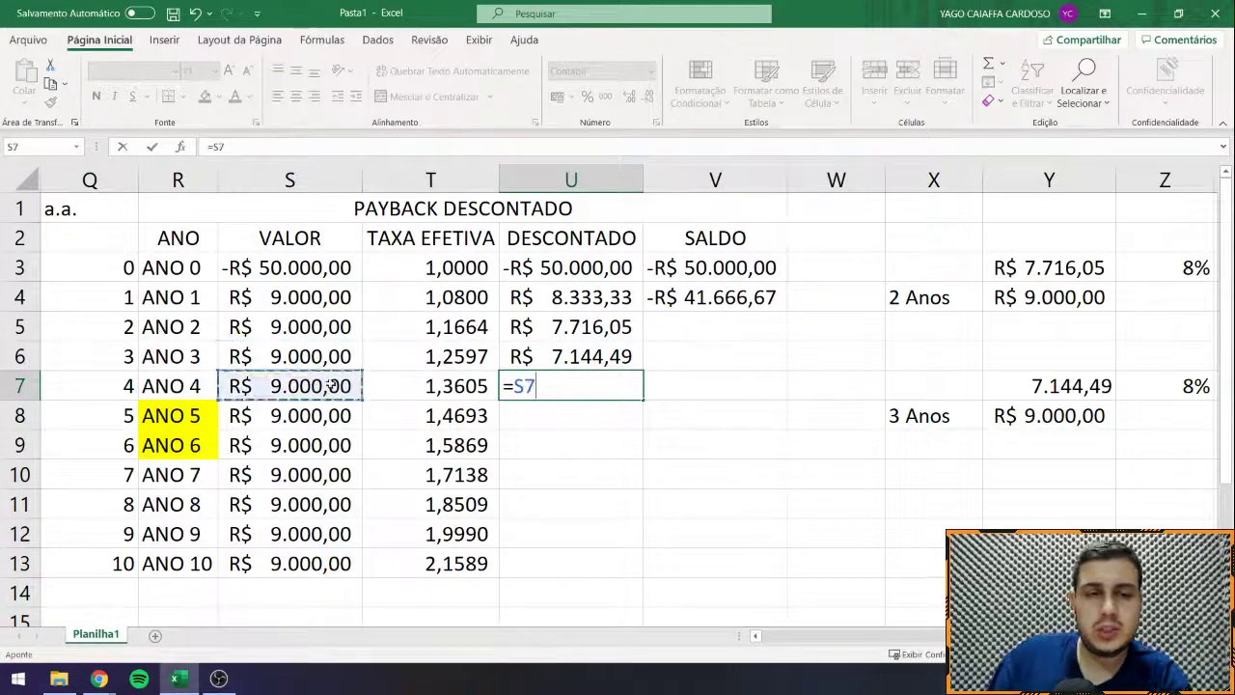
text(/)
click(452, 385)
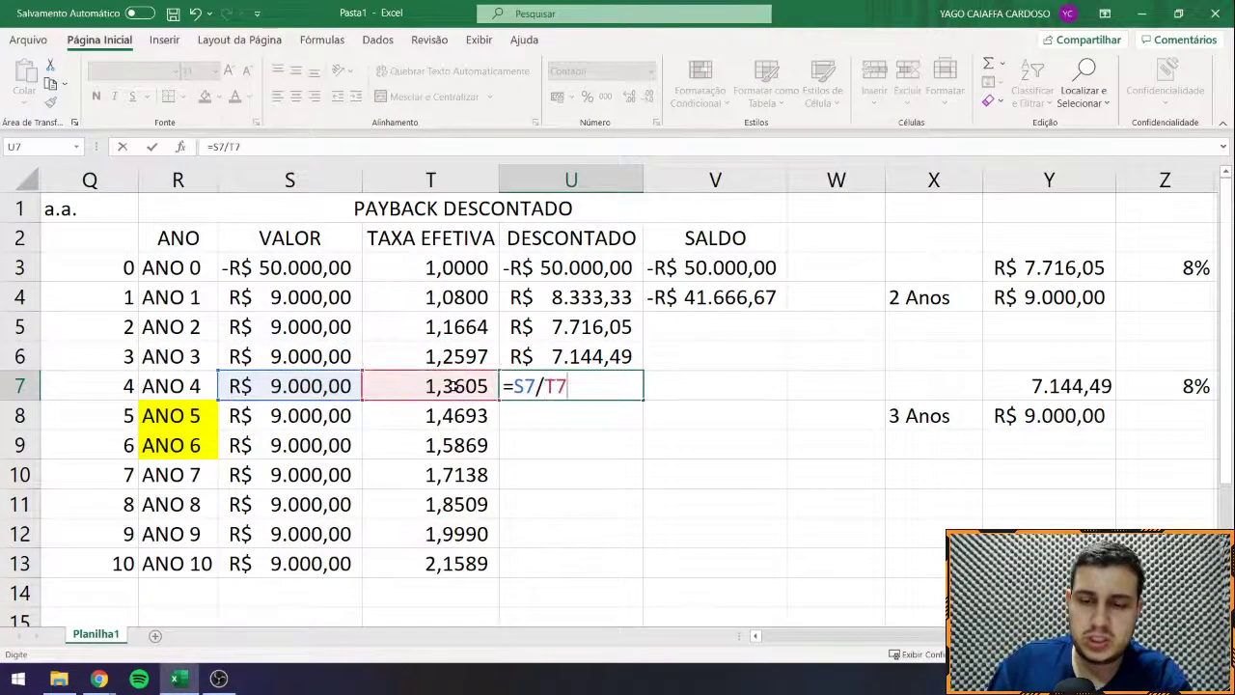
key(Return)
Step: Calculate the year 5 discounted amount in U8 with the formula =S8/T8
text(=)
click(328, 415)
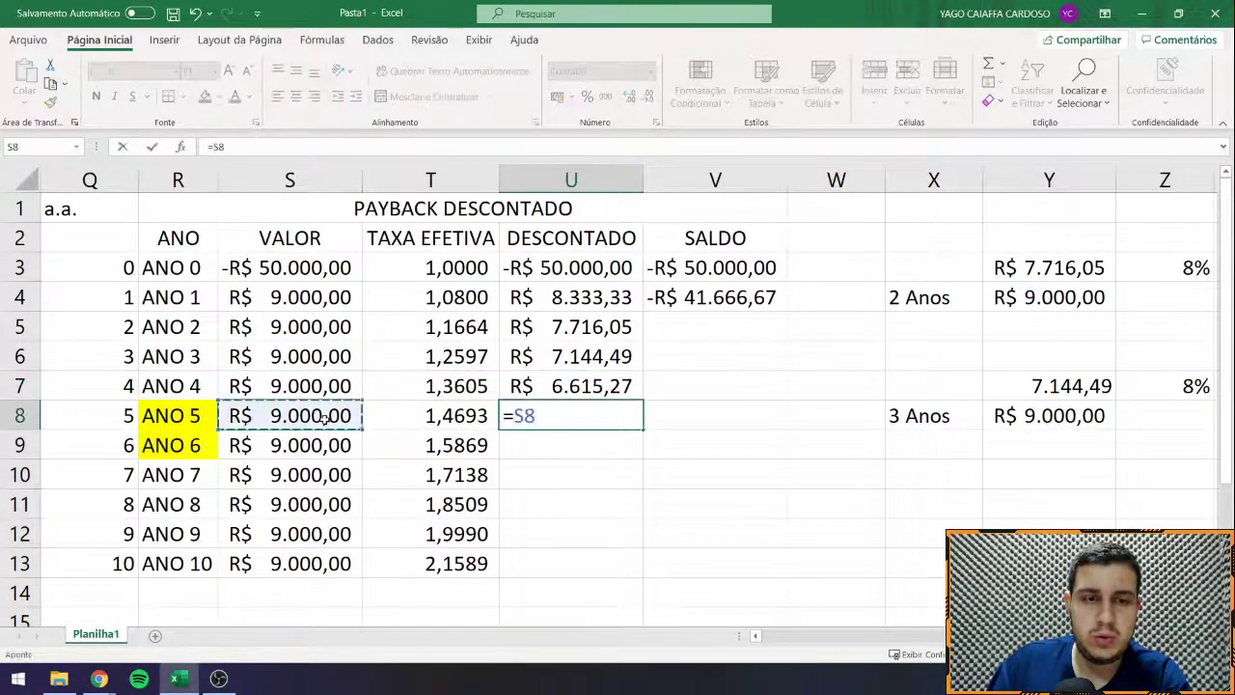
text(/)
click(451, 415)
key(Return)
Step: Enter =S9/T9 in U9 for year 6 and fill the formula down through year 10 in U13
text(=)
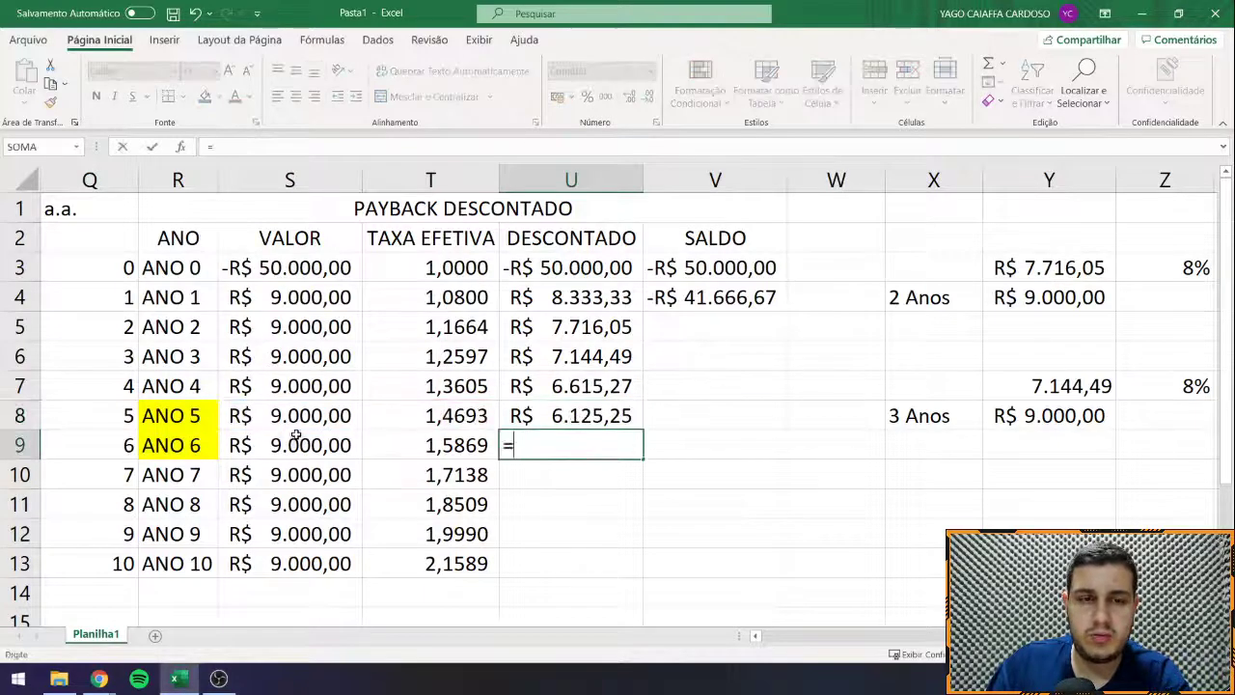
click(296, 439)
text(/)
click(422, 444)
key(Return)
key(Up)
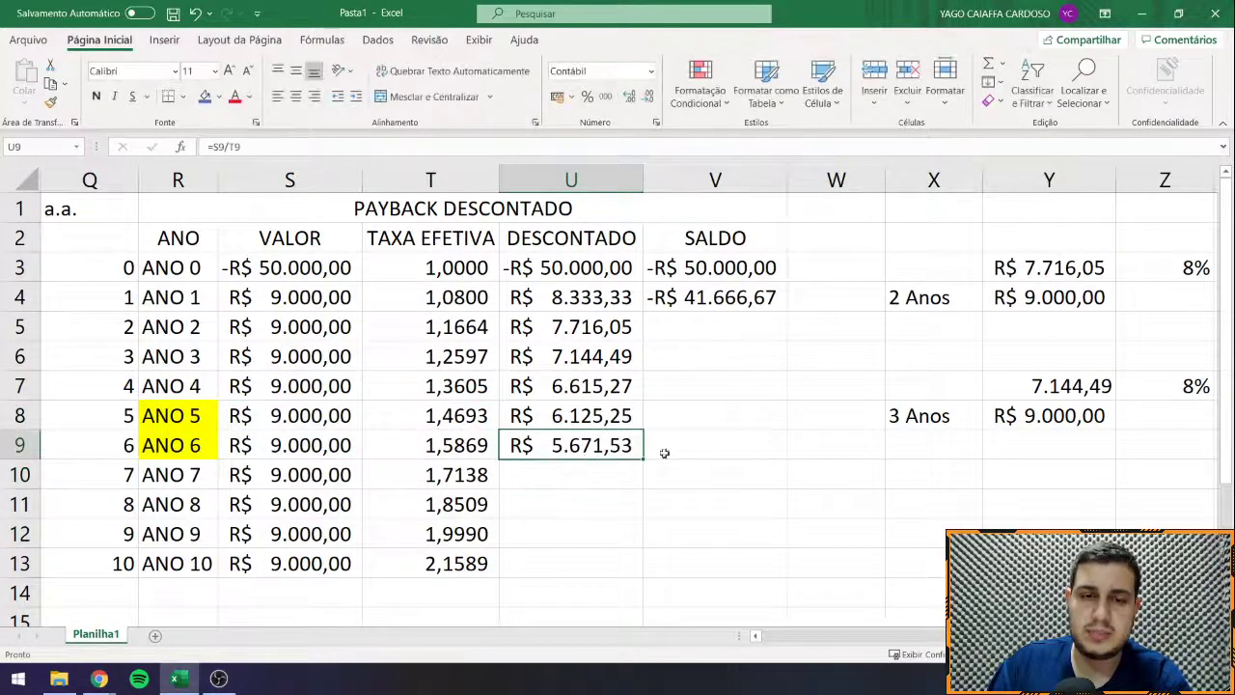
drag(643, 460, 627, 565)
click(626, 565)
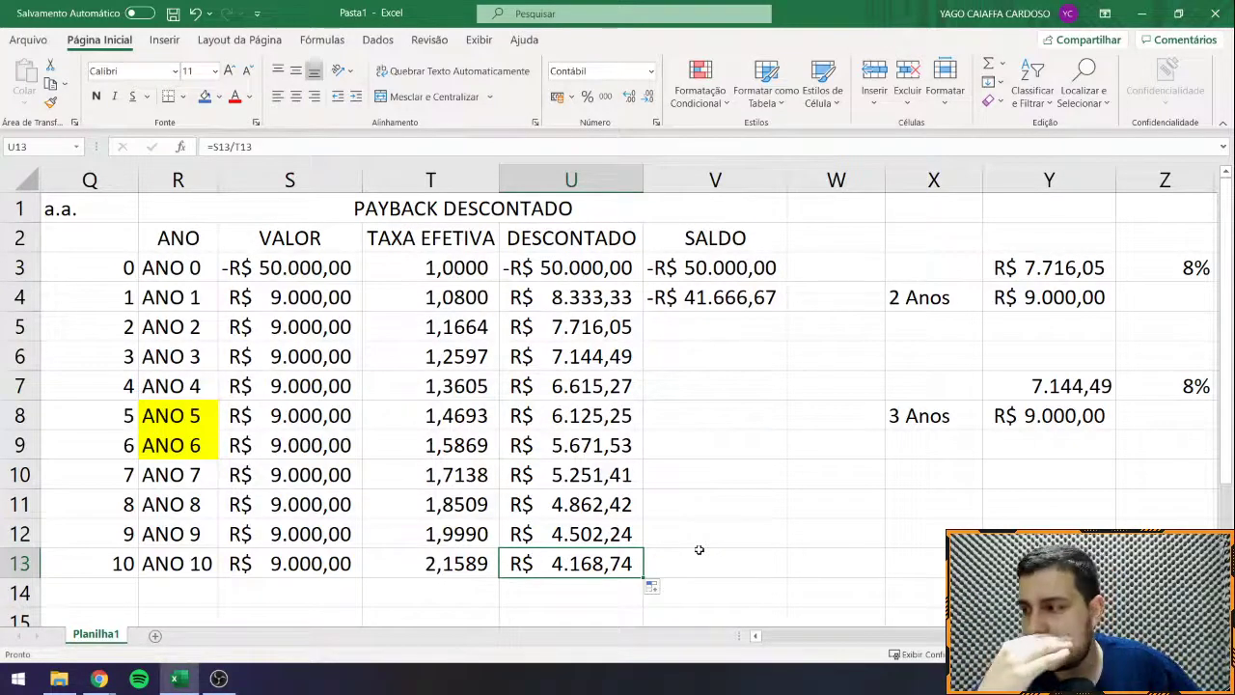
Step: Replace the check amount in Y7 with 4168,74 and change the Y8 formula to =Y7*(1+Z7)^10
click(1042, 376)
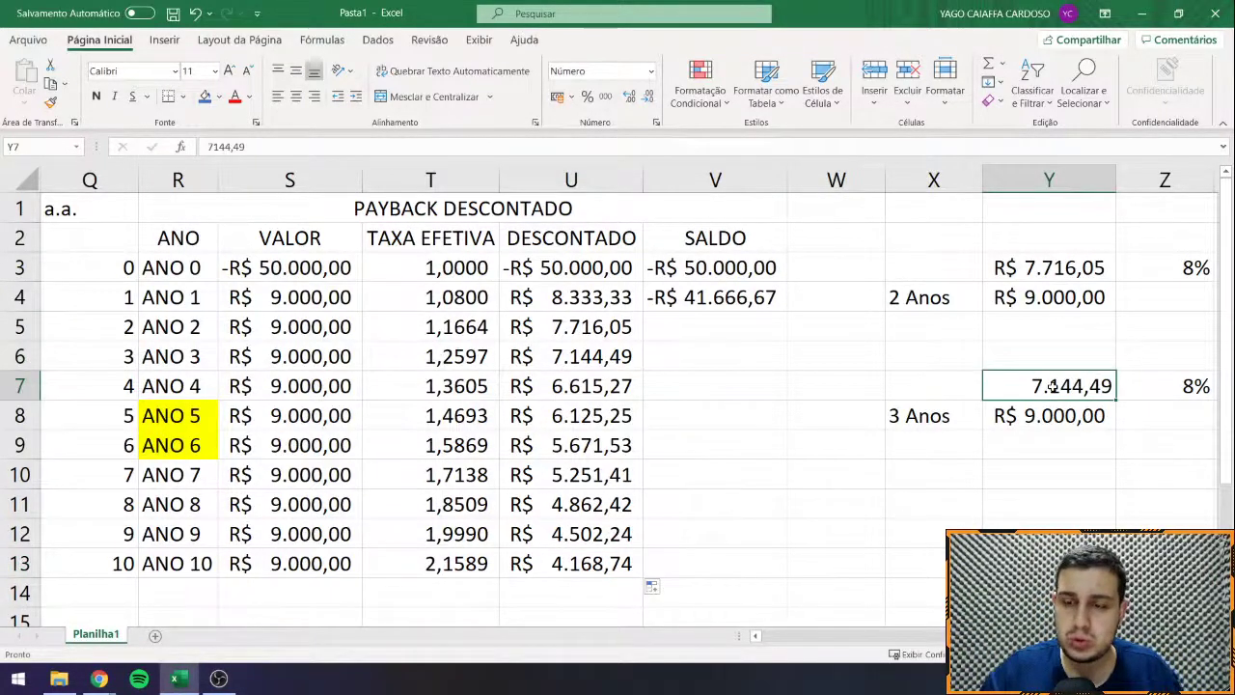
text(4168,74)
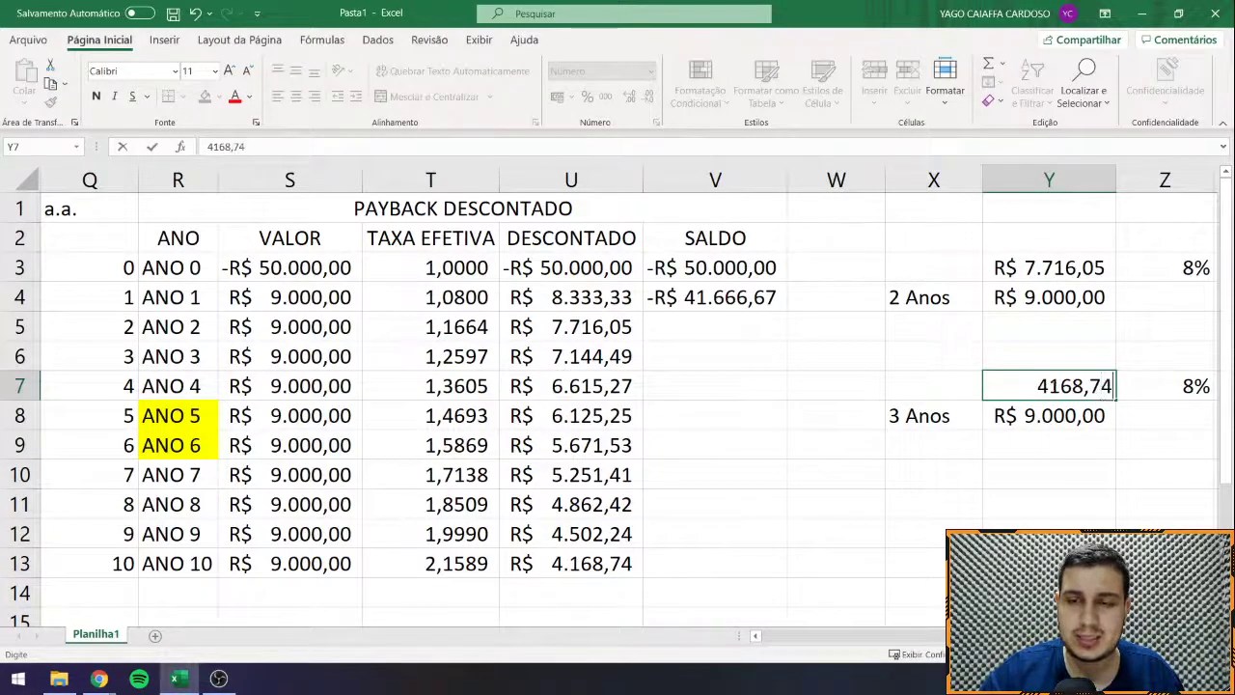
key(Return)
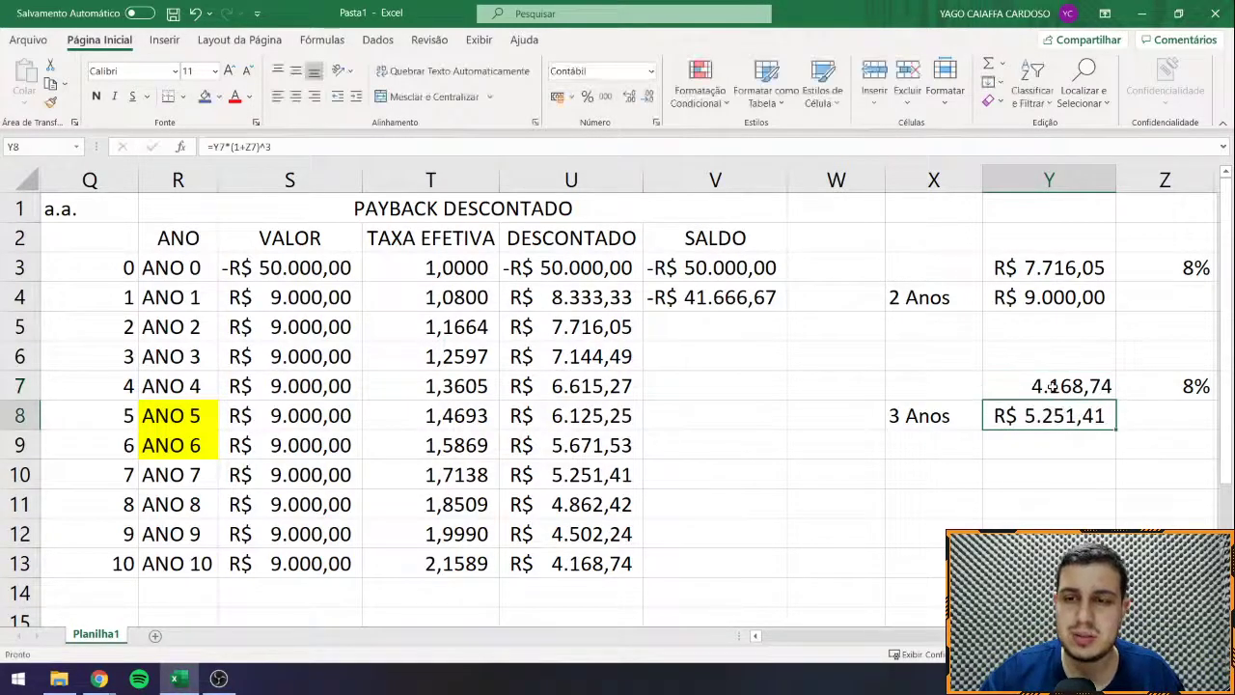
click(319, 149)
key(BackSpace)
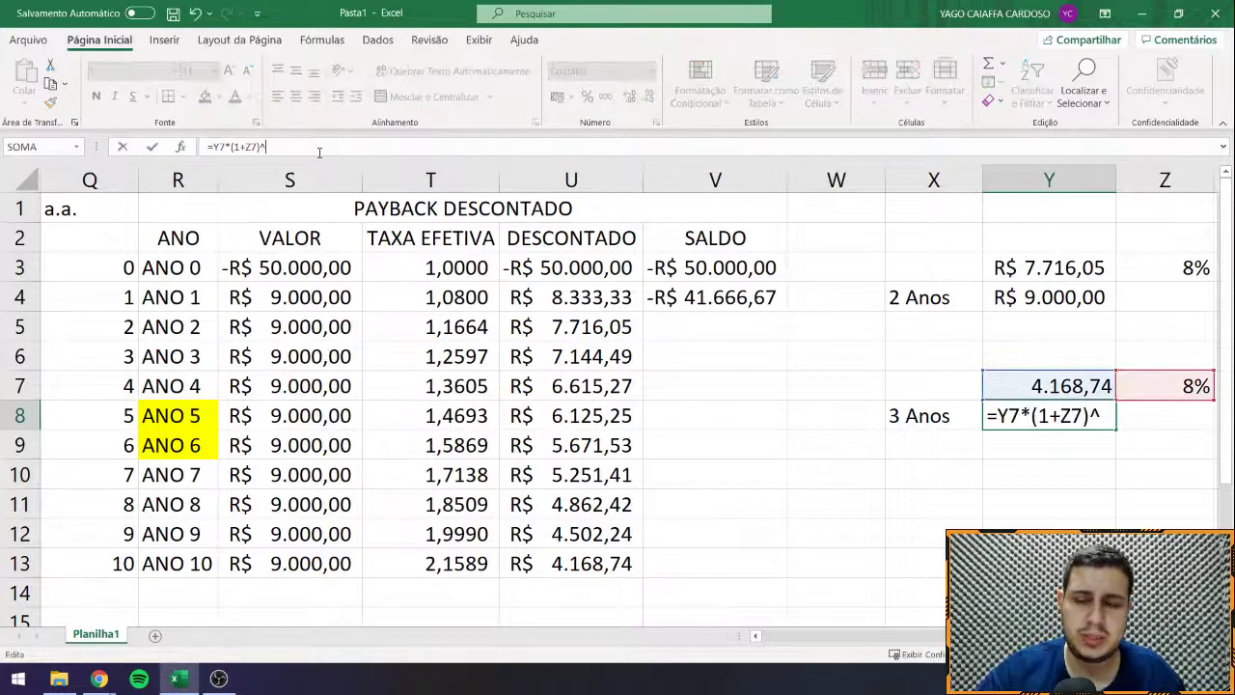
text(10)
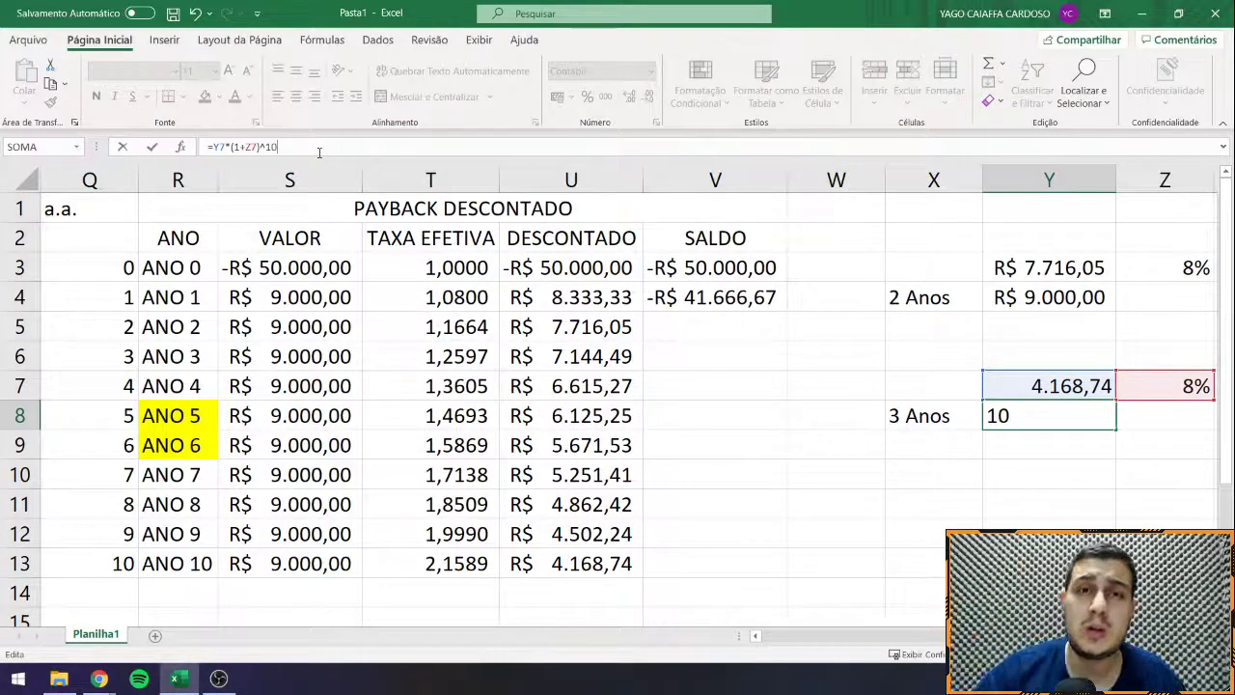
key(Return)
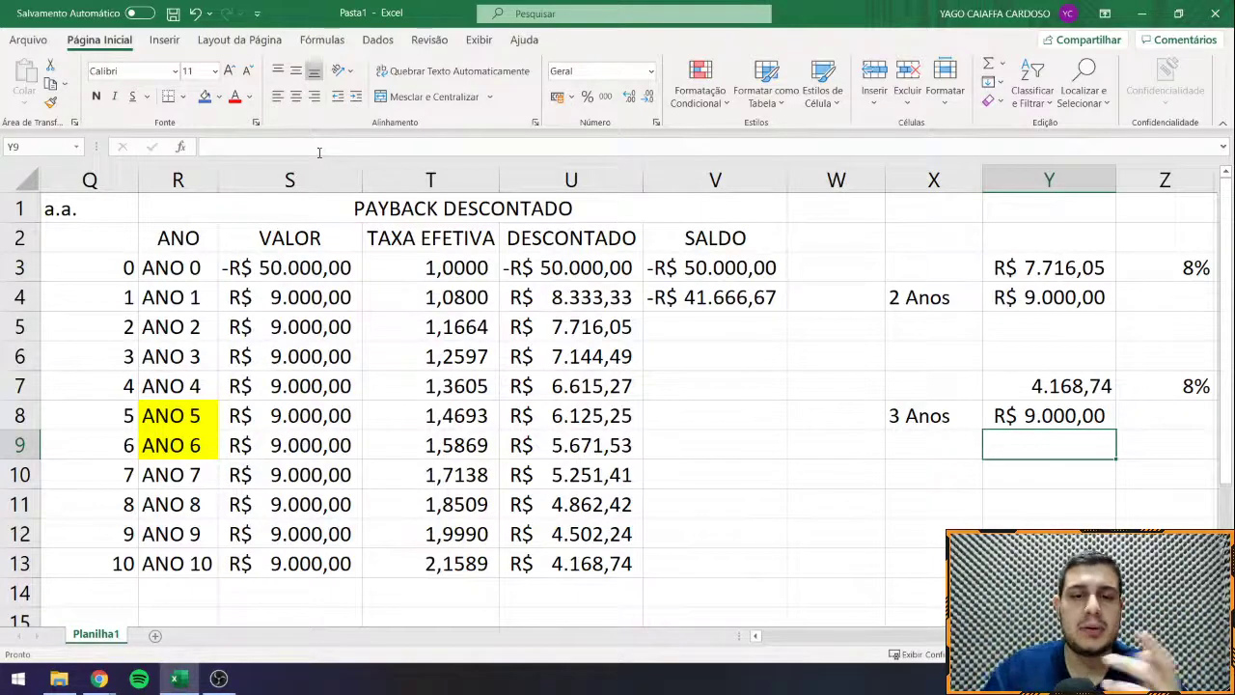
Step: Review the year 1 balance formula in V4 and calculate the year 2 balance in V5 with =V4+U5
click(669, 328)
click(739, 300)
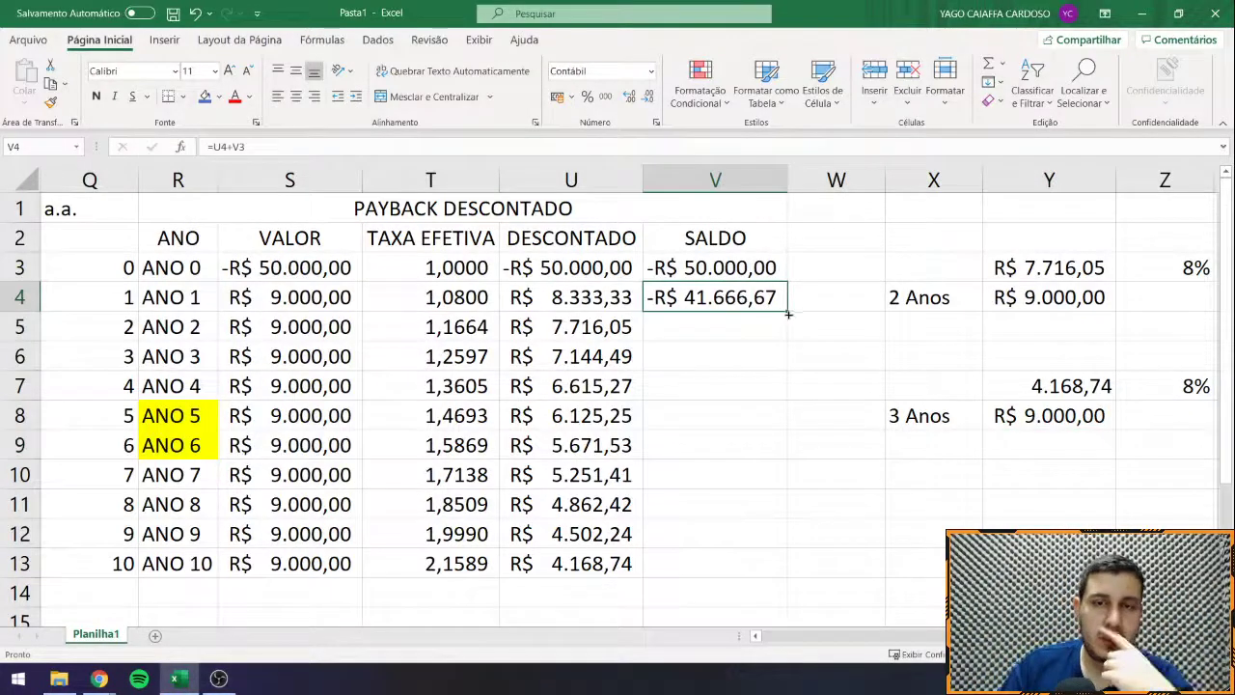
drag(788, 312, 709, 299)
double_click(709, 299)
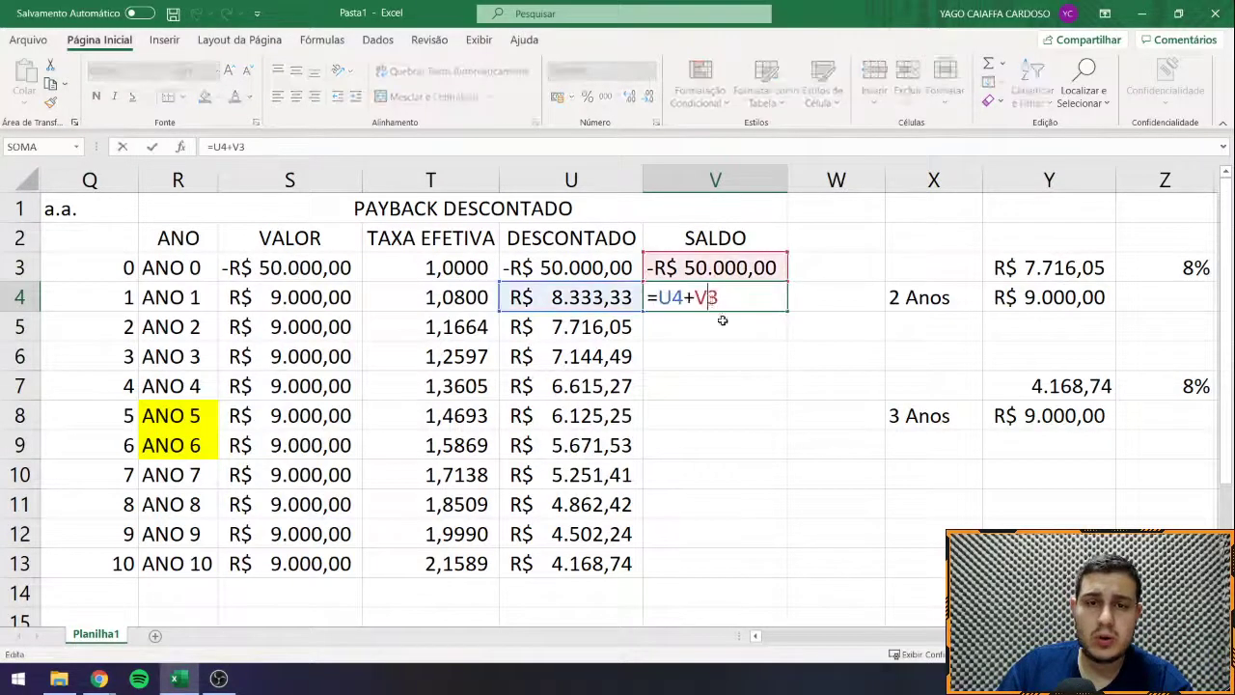
key(Return)
text(=)
click(711, 297)
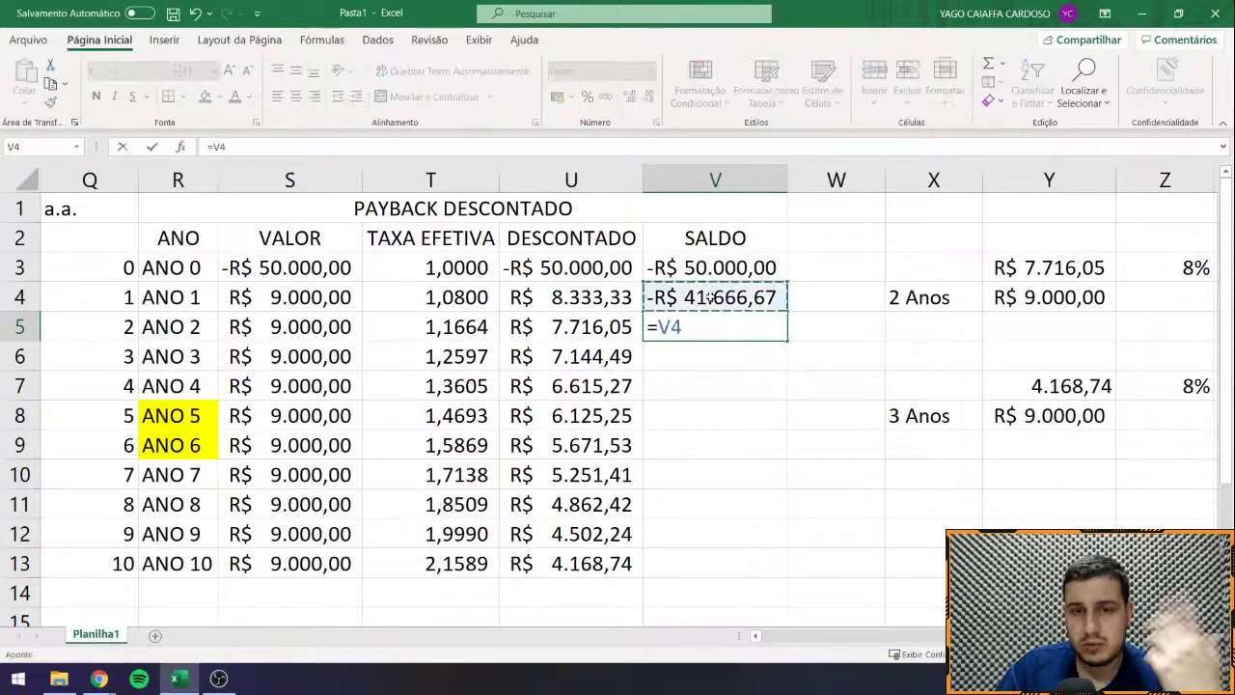
text(+)
click(609, 329)
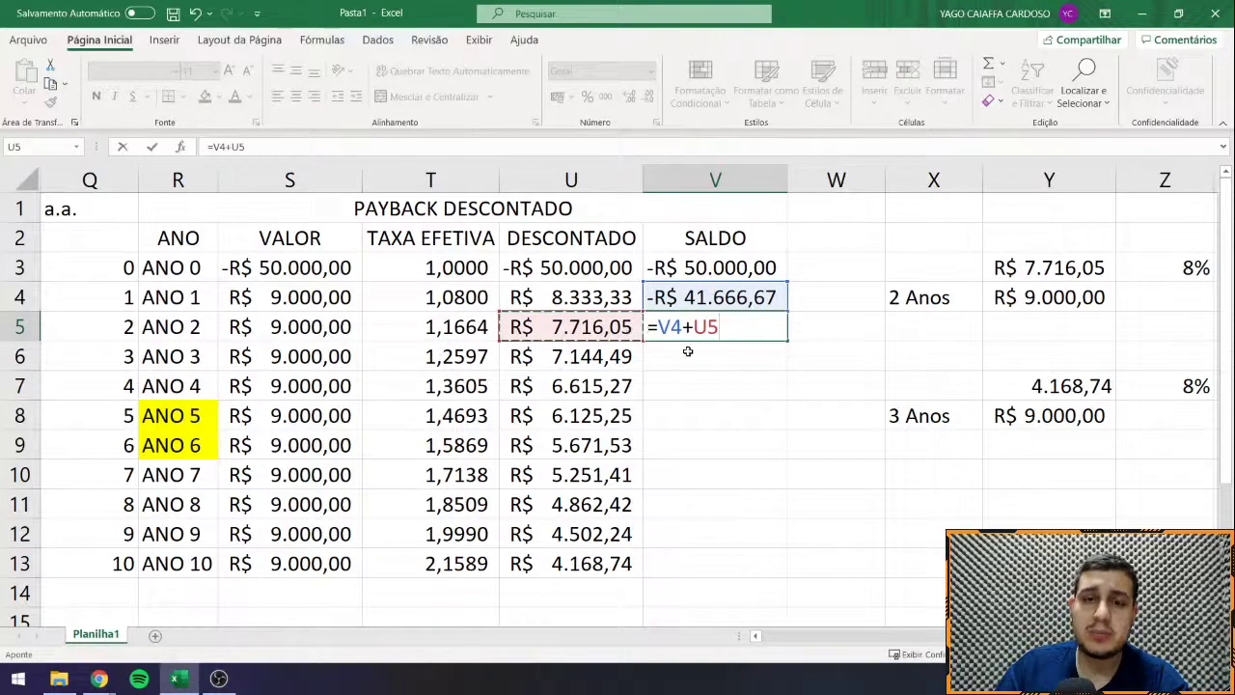
key(Return)
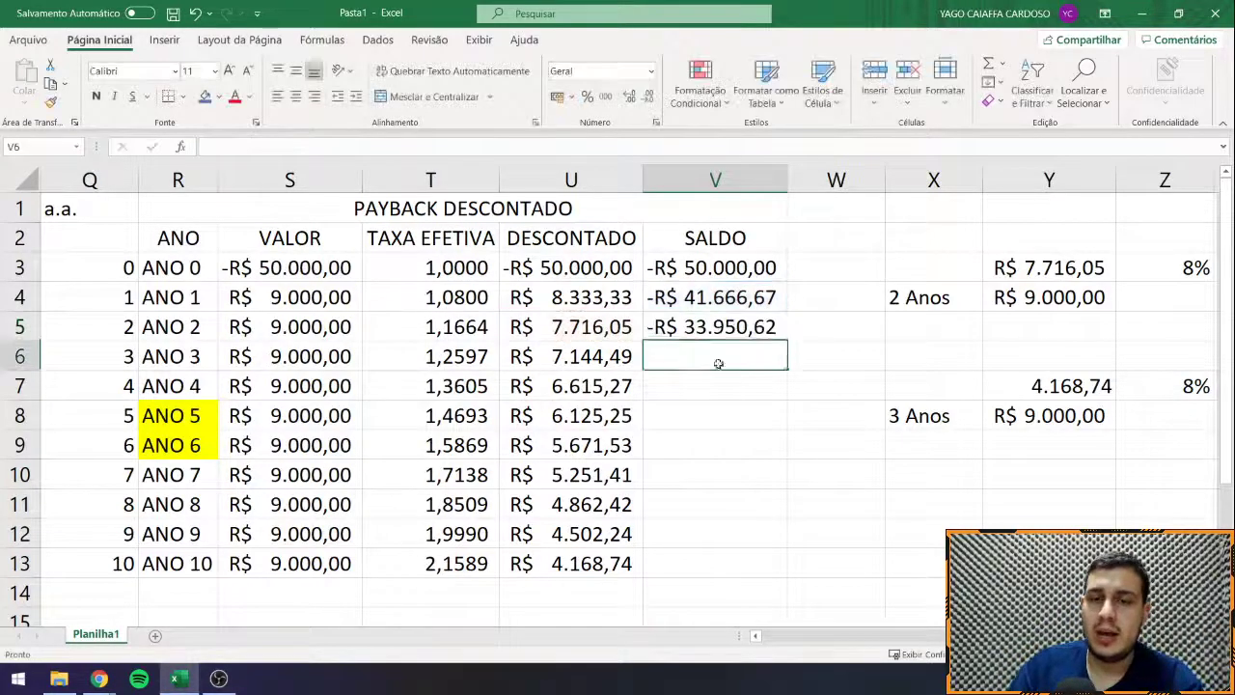
Step: Fill the SALDO formula from V5 down through year 10 in V13
click(777, 330)
drag(781, 336, 786, 372)
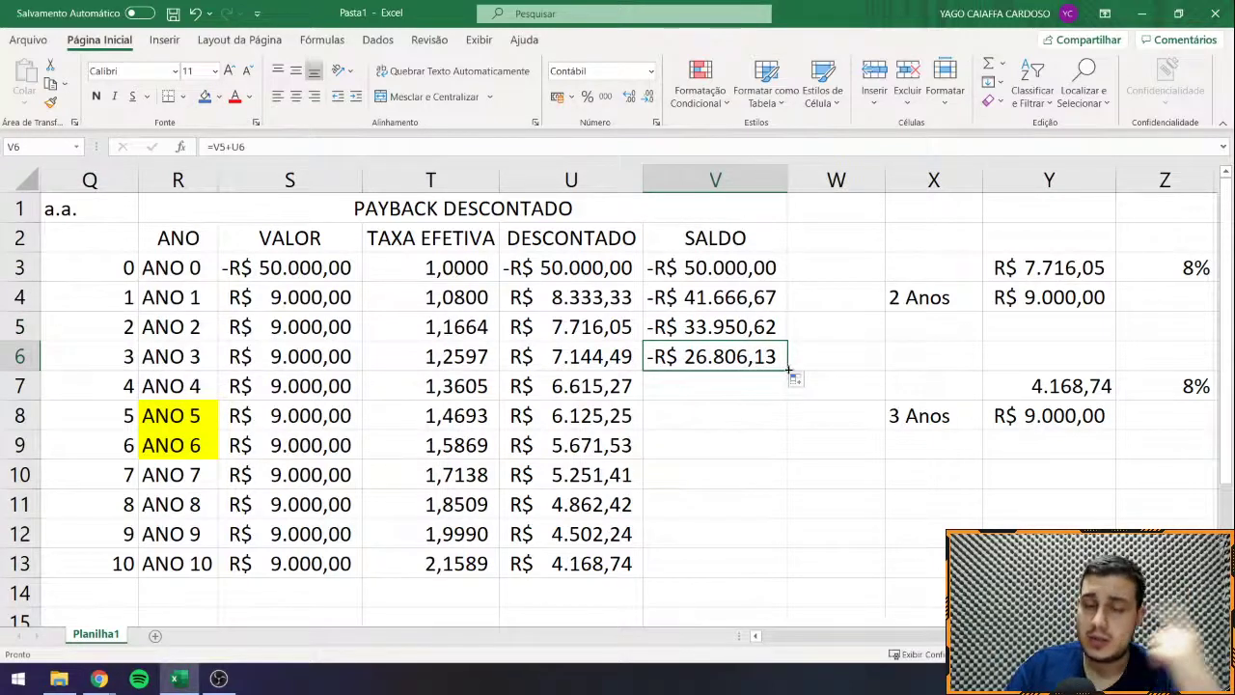
click(796, 379)
click(794, 375)
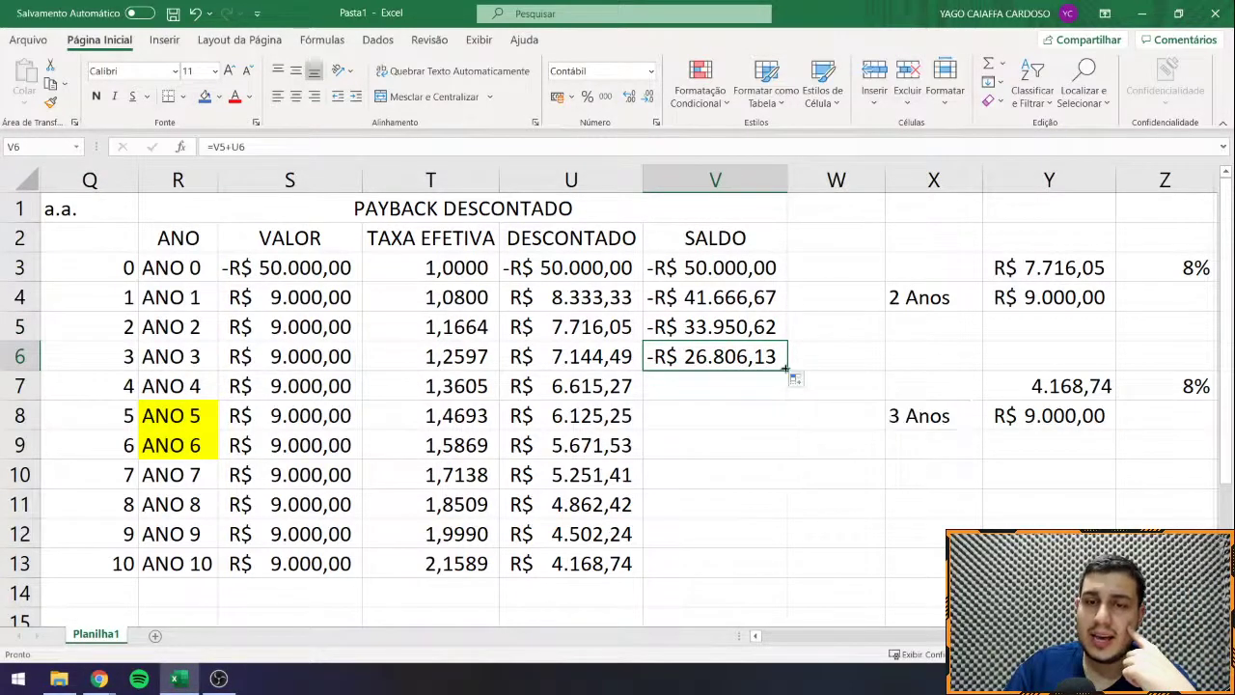
drag(788, 372, 786, 576)
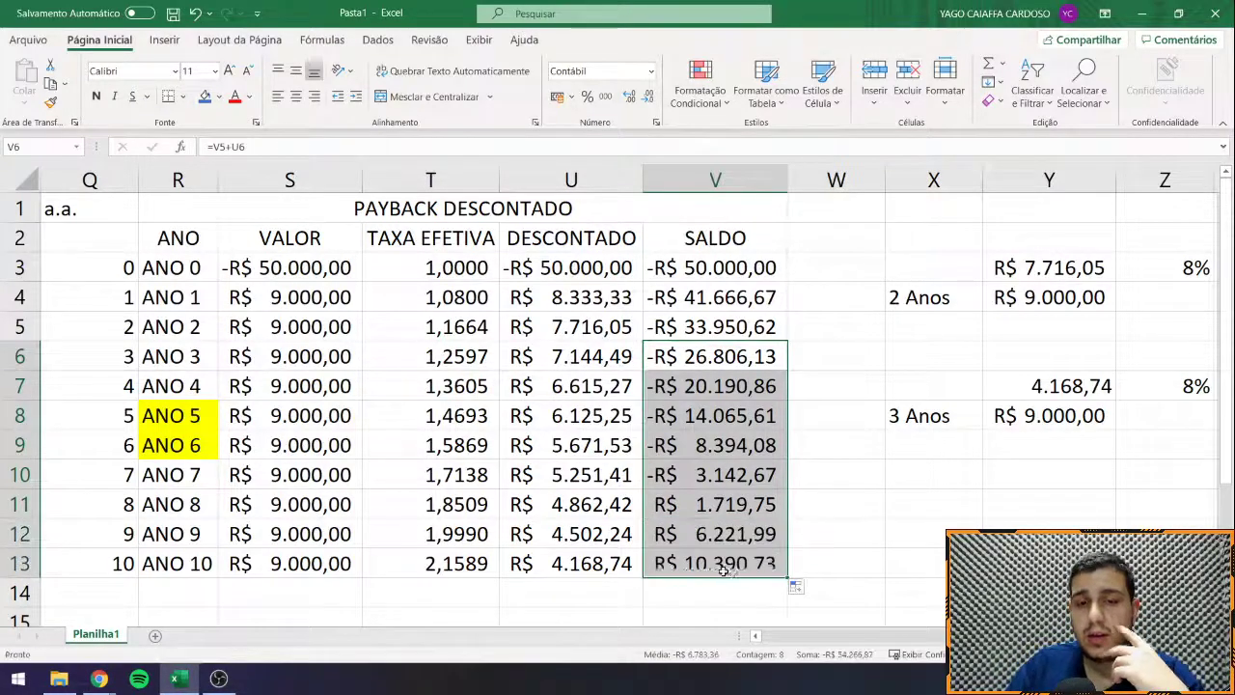
Step: Shade the final balance in V13 and the ANO 7 and ANO 8 rows from Q to V with the blue fill
click(715, 564)
click(204, 96)
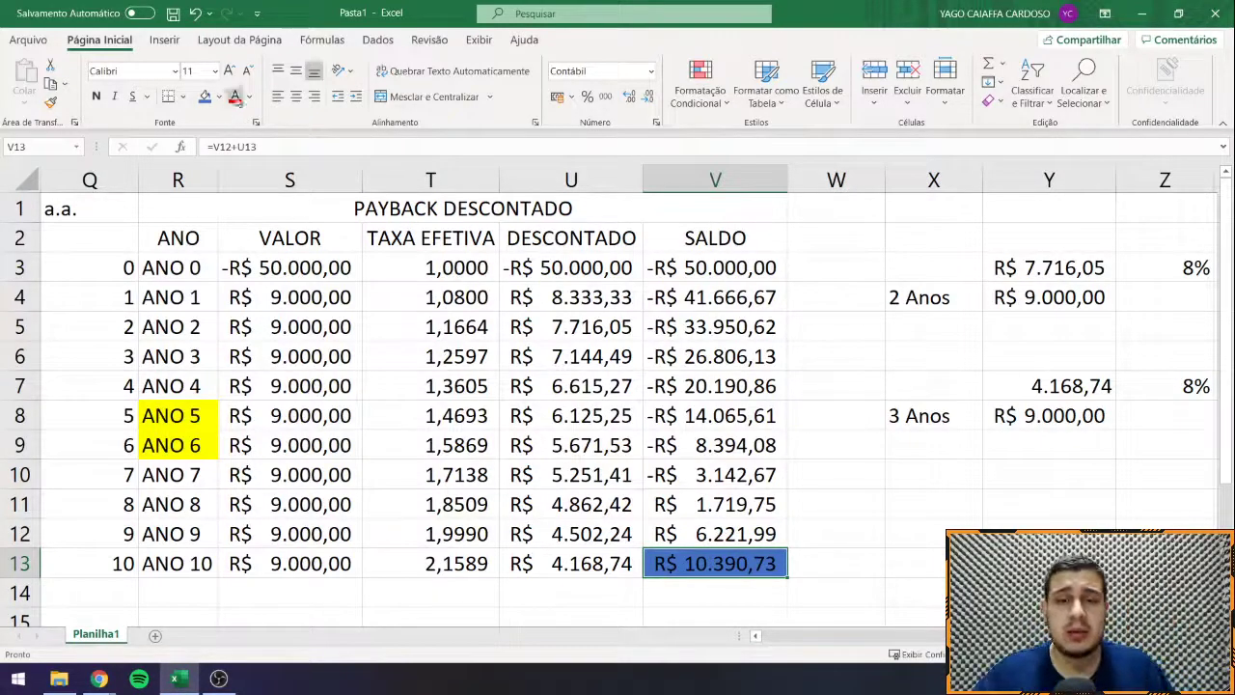
drag(125, 477, 15, 439)
click(205, 97)
Step: Examine the highlighted years and the TEMPO DE RETORNO rows of the simple payback tables, then return below the discounted payback table
scroll(386, 386, down, 2)
drag(253, 357, 276, 326)
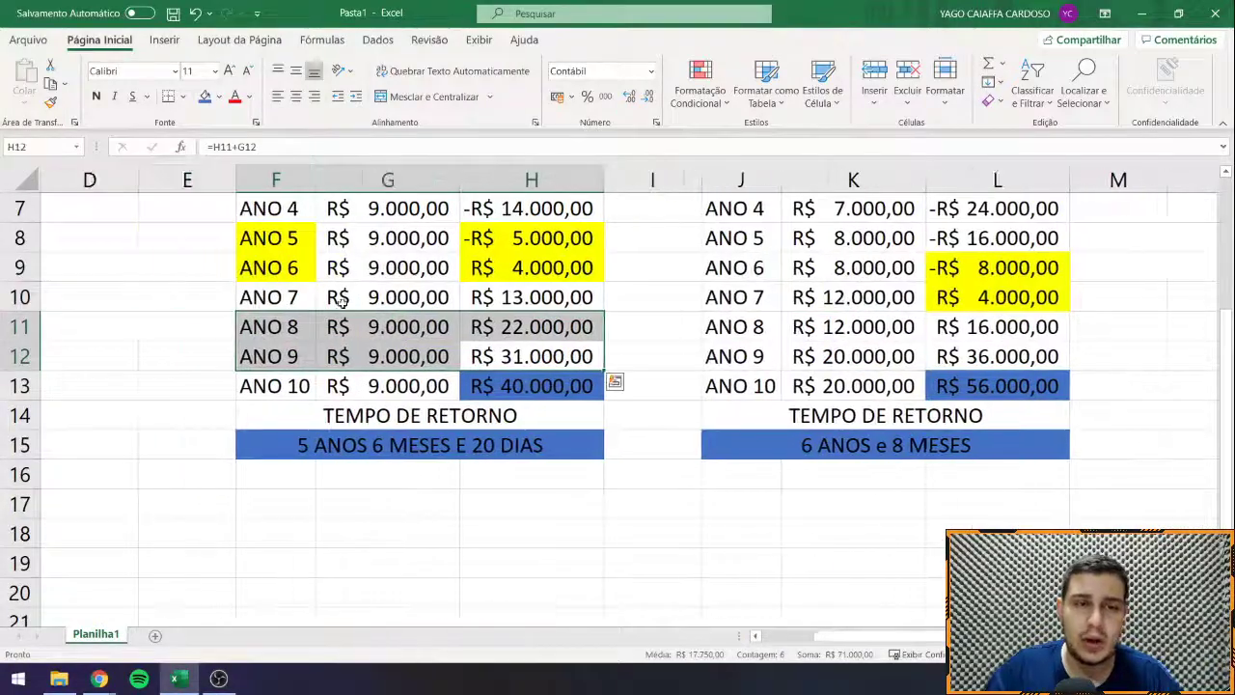
drag(290, 241, 540, 273)
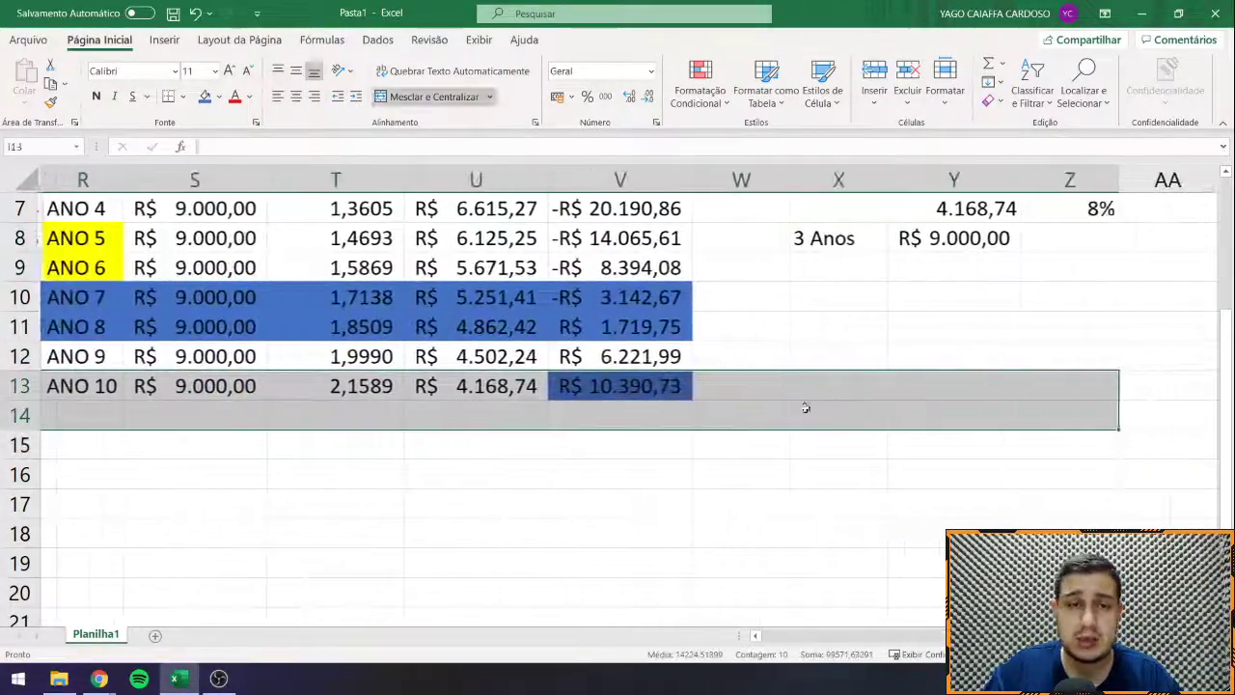
scroll(617, 386, up, 2)
scroll(617, 385, left, 1)
drag(752, 475, 165, 506)
scroll(253, 515, down, 1)
click(167, 508)
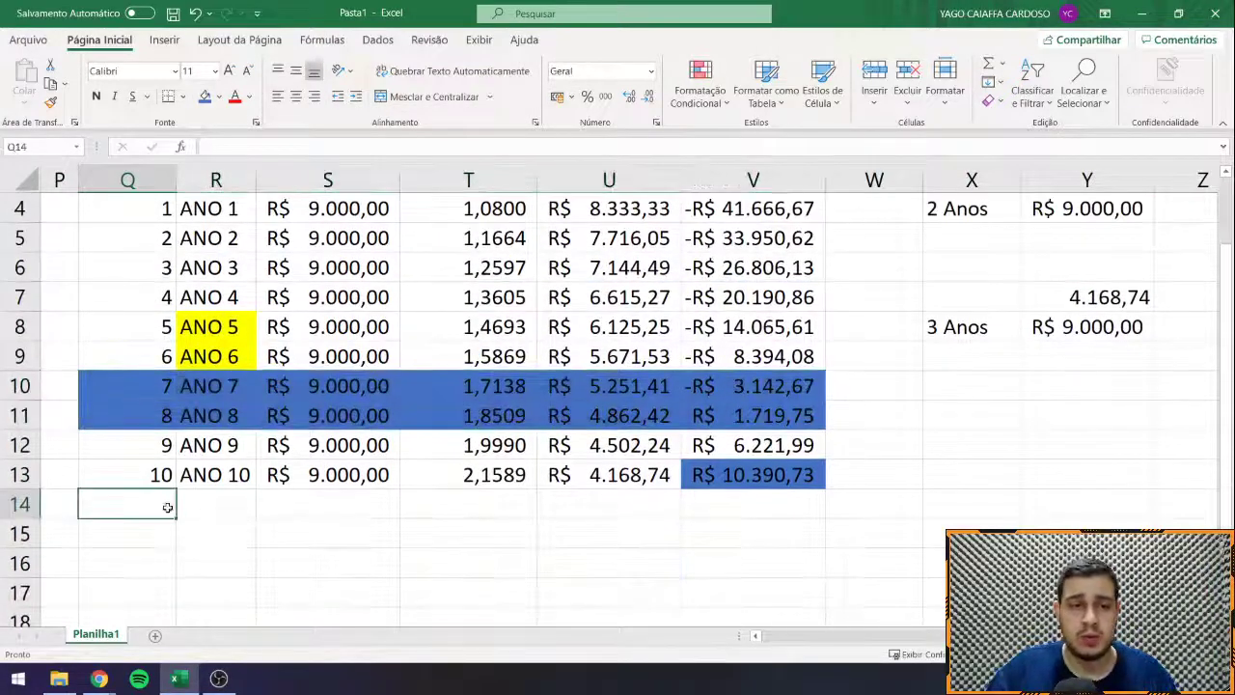
Step: Enter the label TEMPO DE RECUPERAÇÃO in R15 and 7 ANOS beneath it in R16
double_click(189, 538)
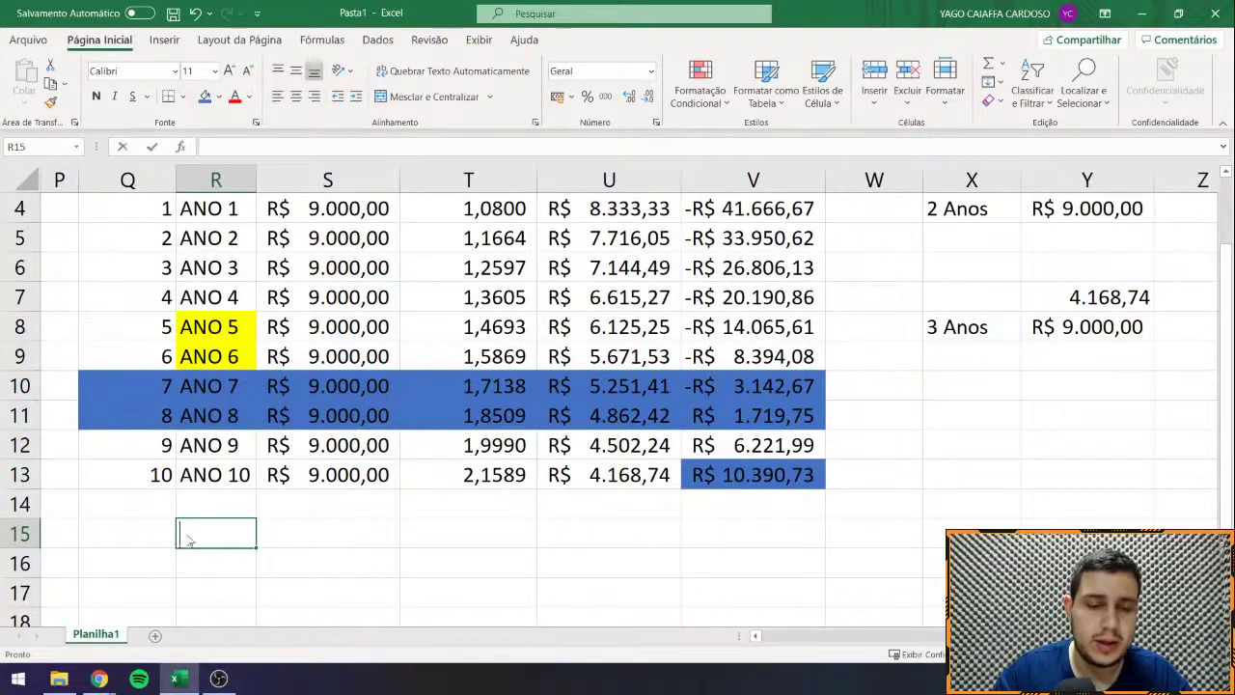
text(tempo de)
key(BackSpace)
key(BackSpace)
key(BackSpace)
key(BackSpace)
key(BackSpace)
key(BackSpace)
key(BackSpace)
key(BackSpace)
key(BackSpace)
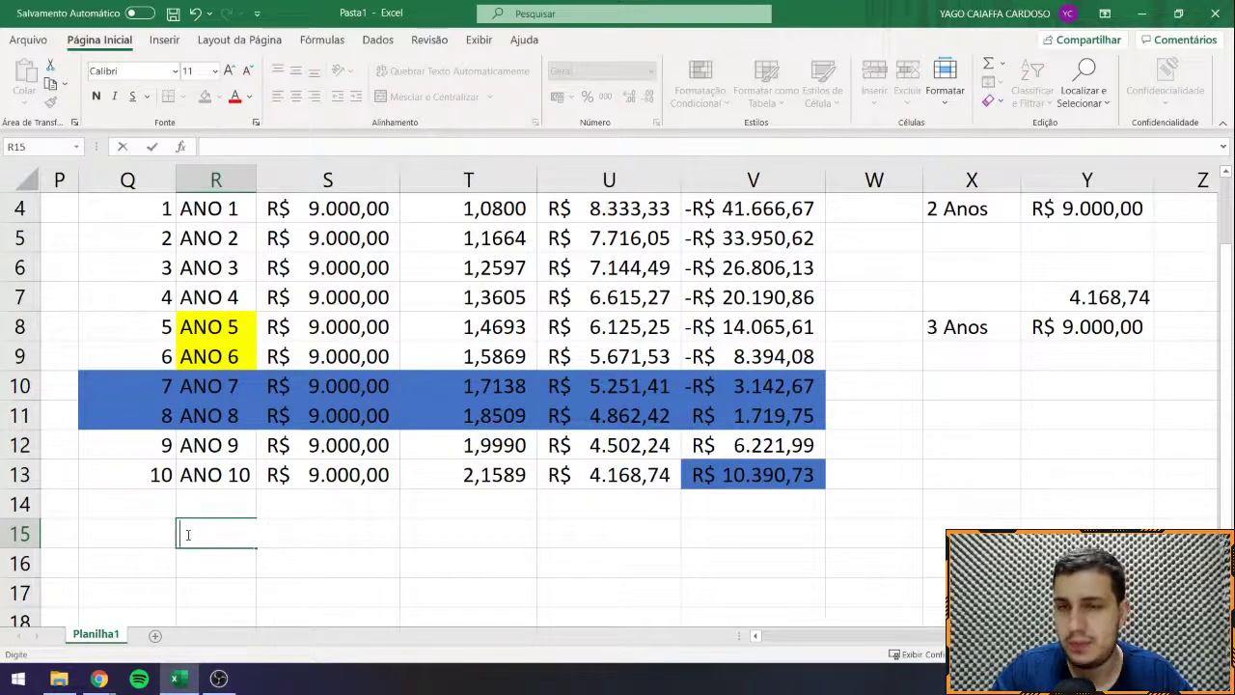
text(TEPO)
key(BackSpace)
key(BackSpace)
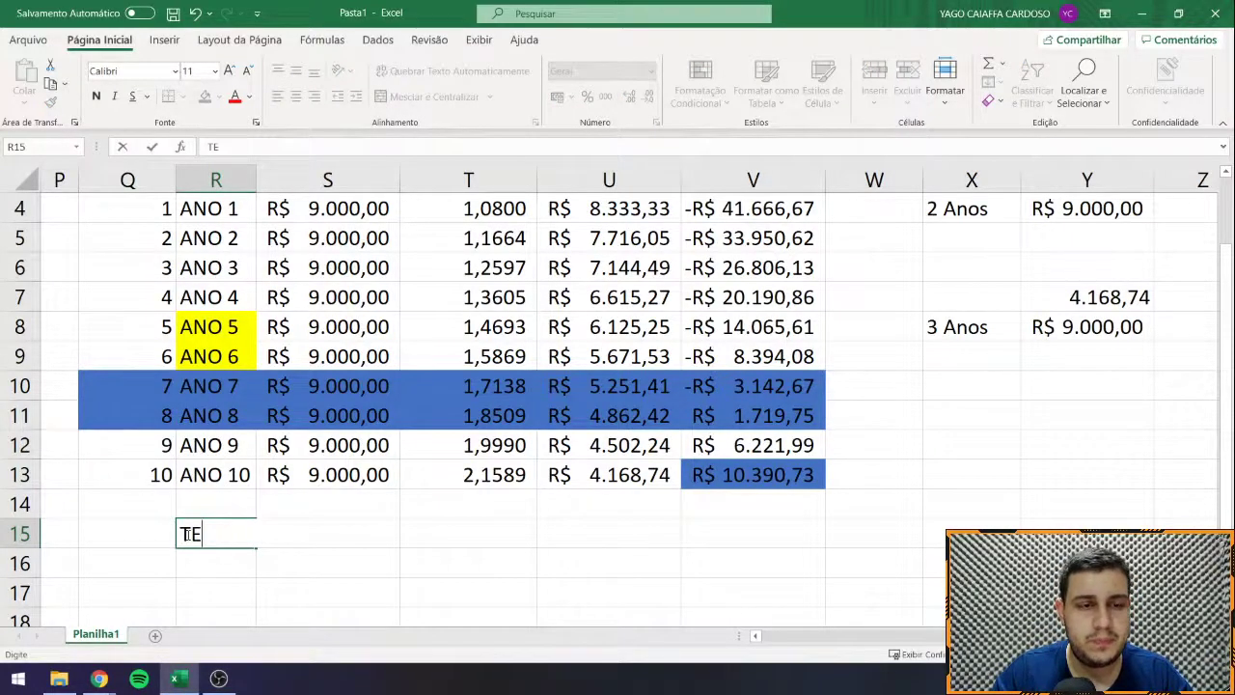
text(MMO D)
key(BackSpace)
key(BackSpace)
key(BackSpace)
key(BackSpace)
text(PO)
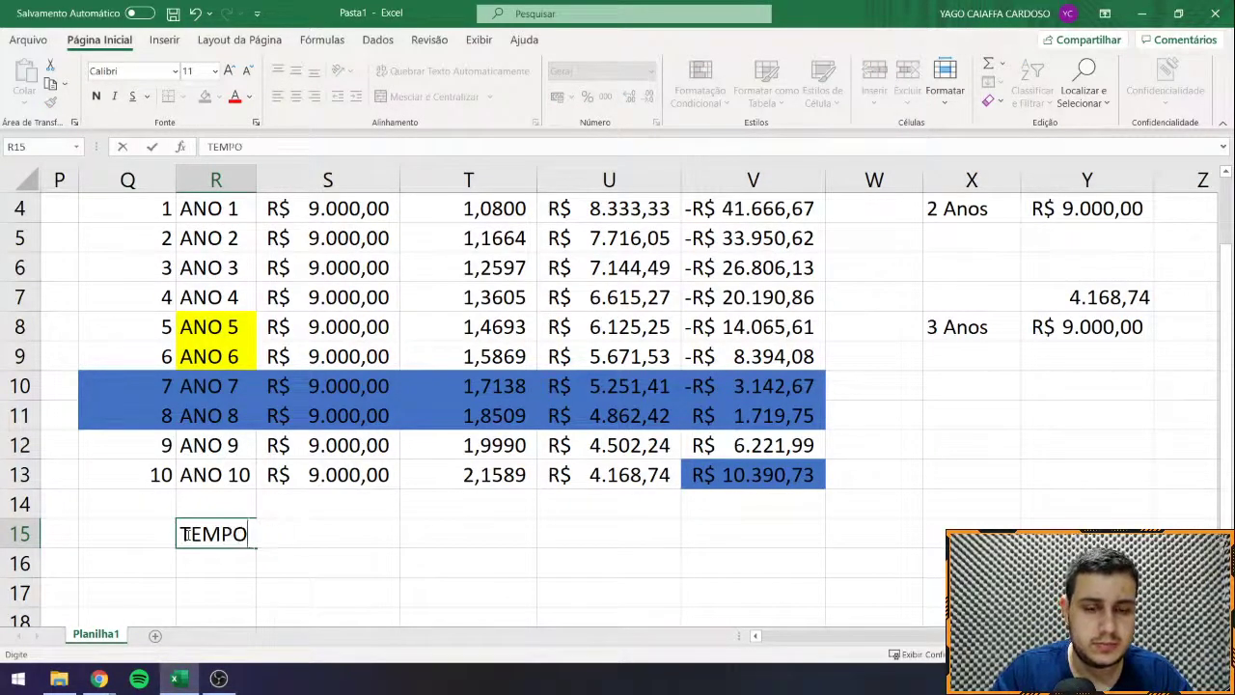
text( DE RECUPERAÇÃO)
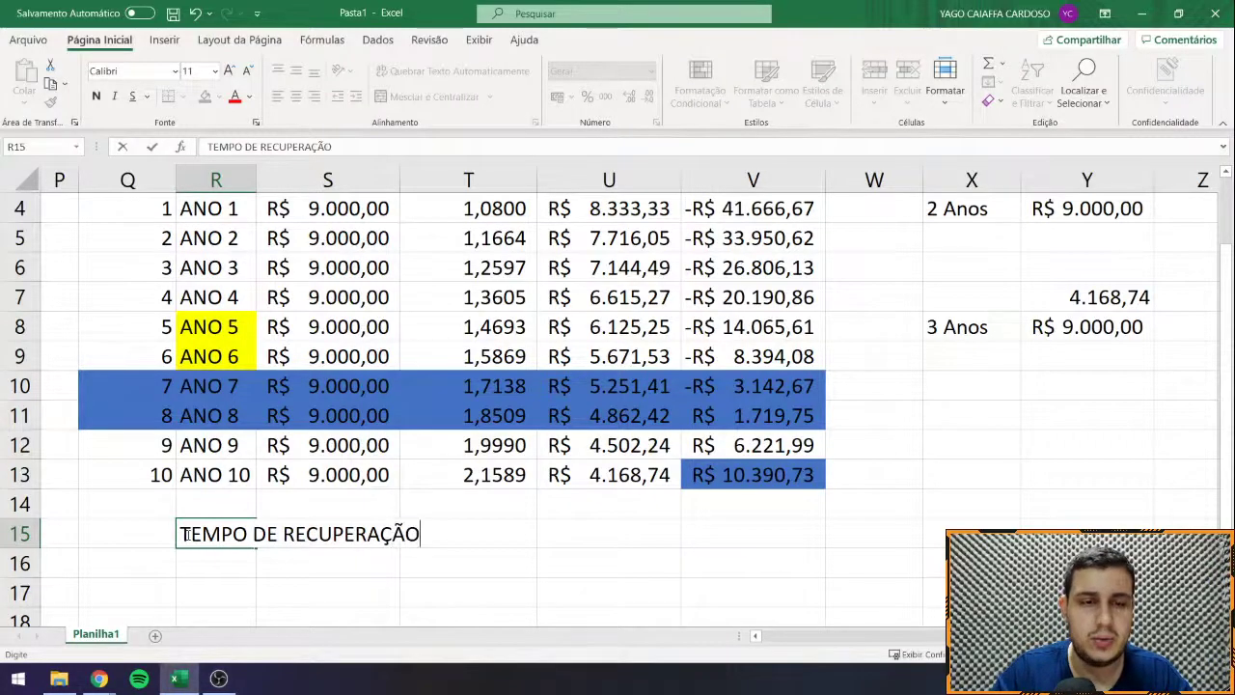
key(Return)
text(7 ANOS)
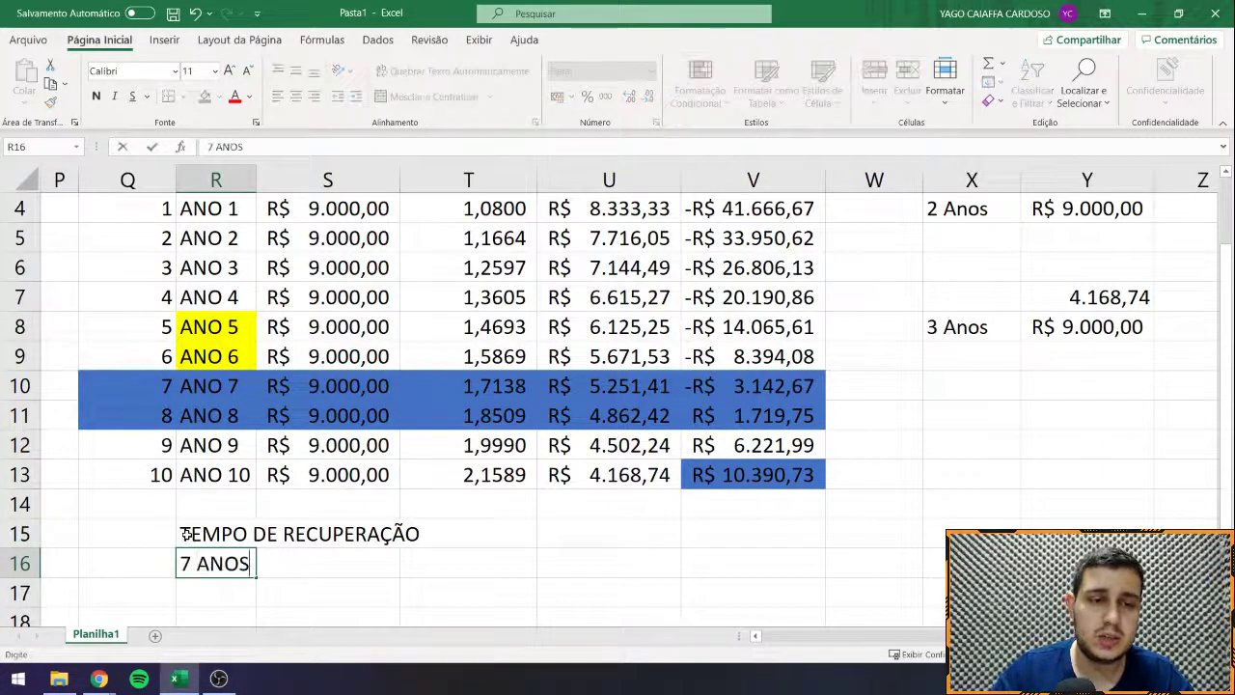
key(Return)
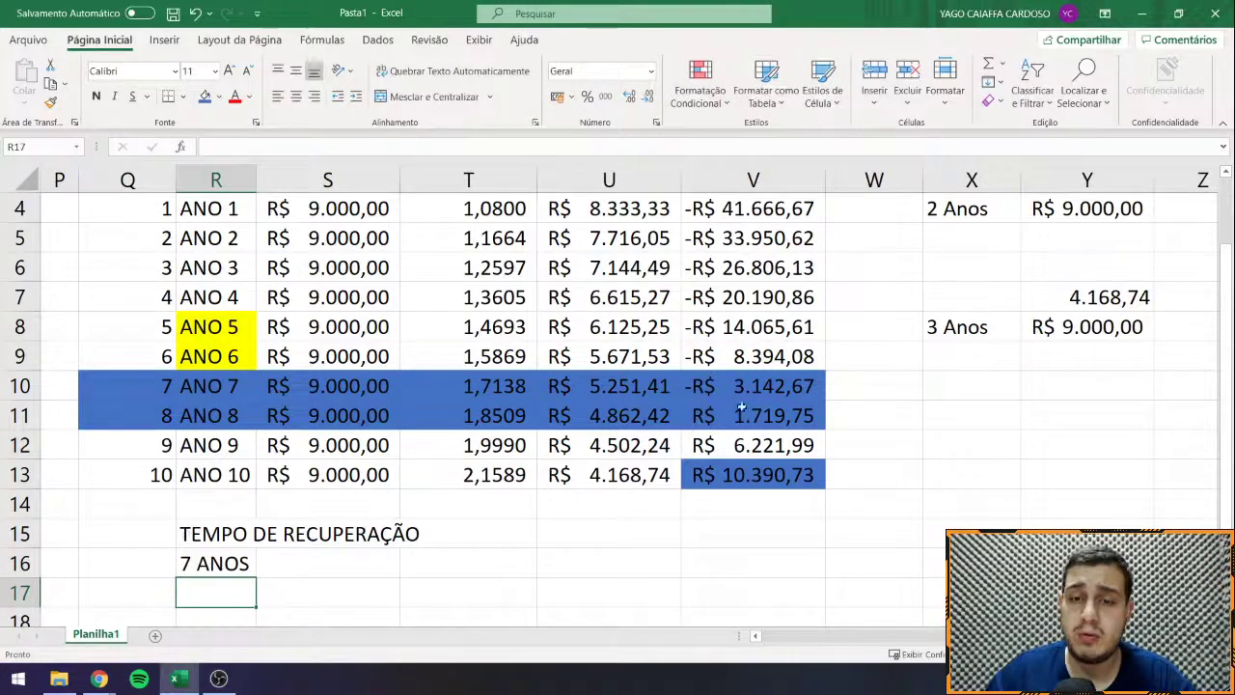
Step: Calculate the fraction of year 8 needed to clear the remaining balance in W10 with =-V10/U11
click(885, 387)
text(=-)
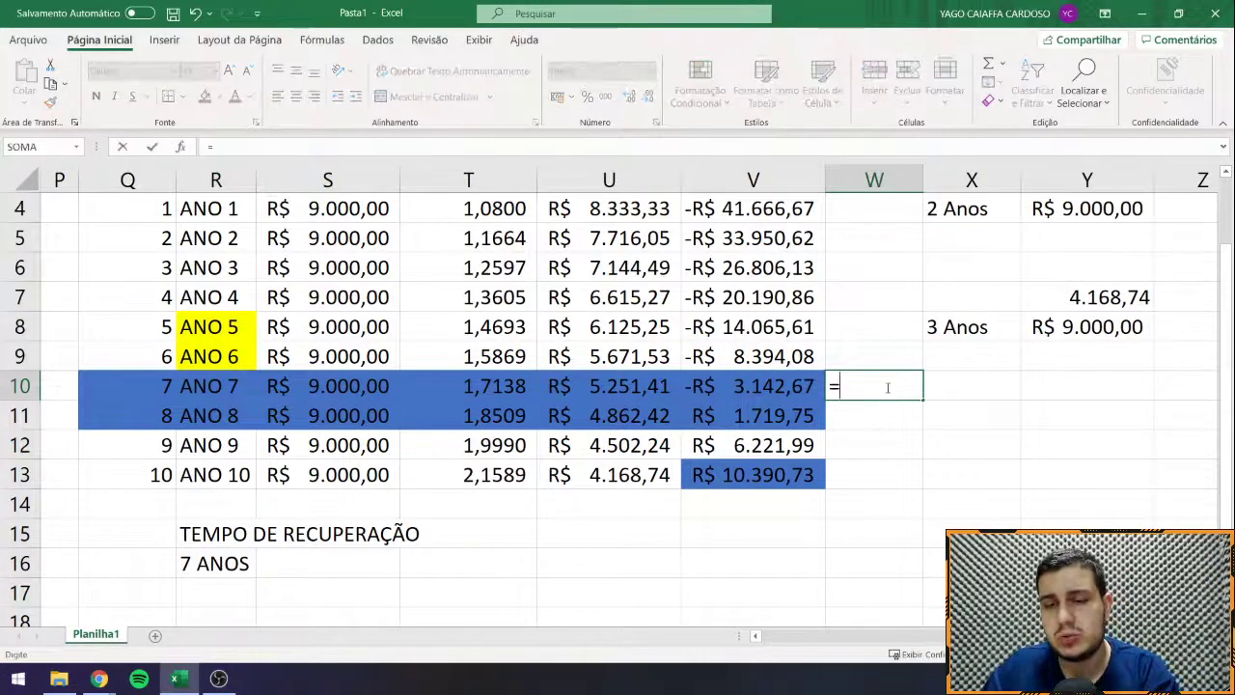
click(745, 385)
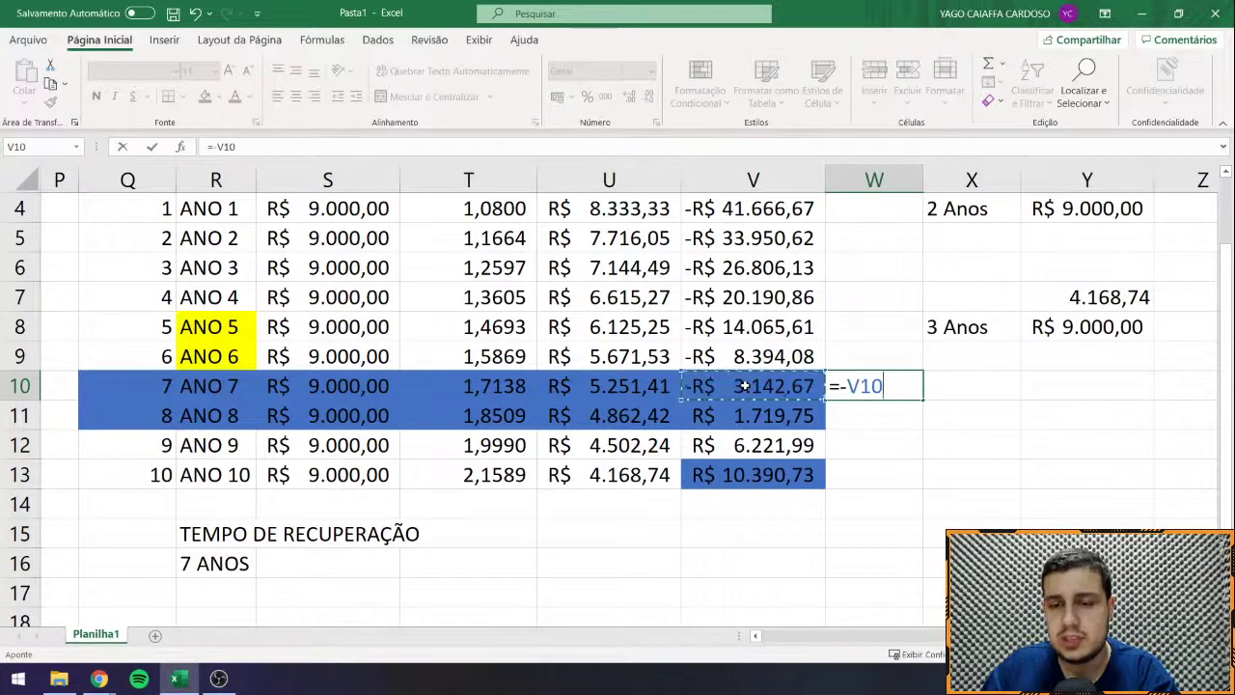
text(/)
click(673, 415)
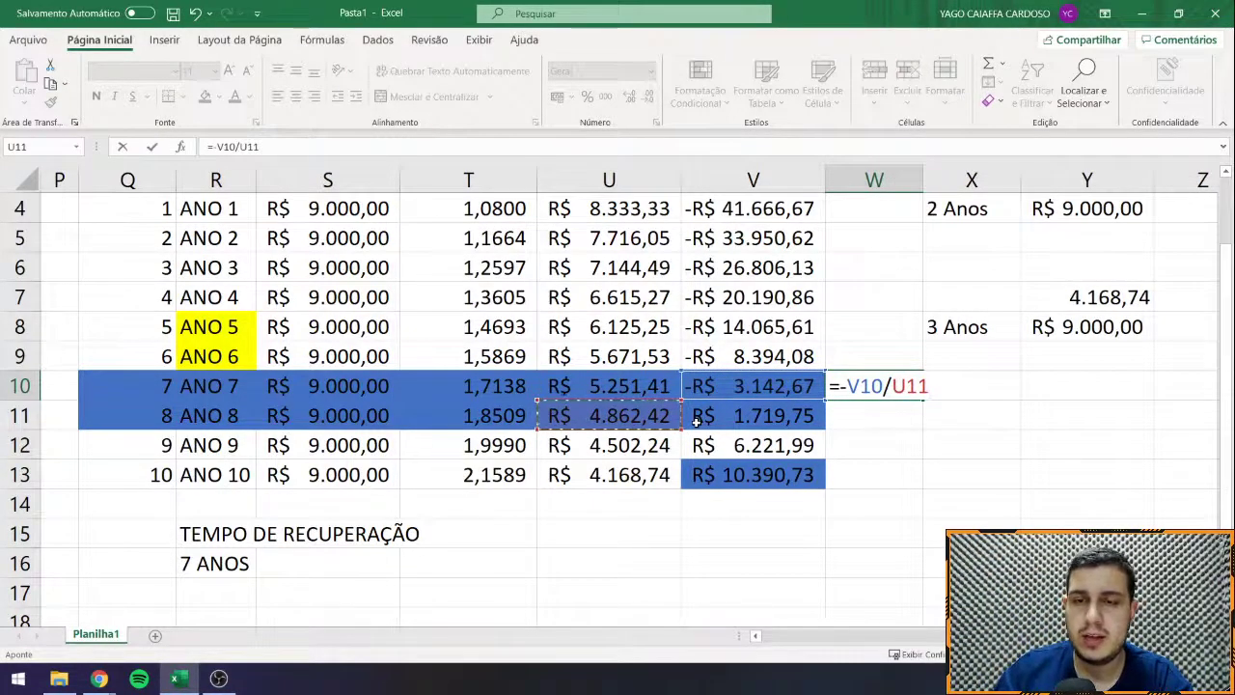
key(Return)
Step: Format the year fraction in W10 as a number without currency symbol and with four decimal places
key(Up)
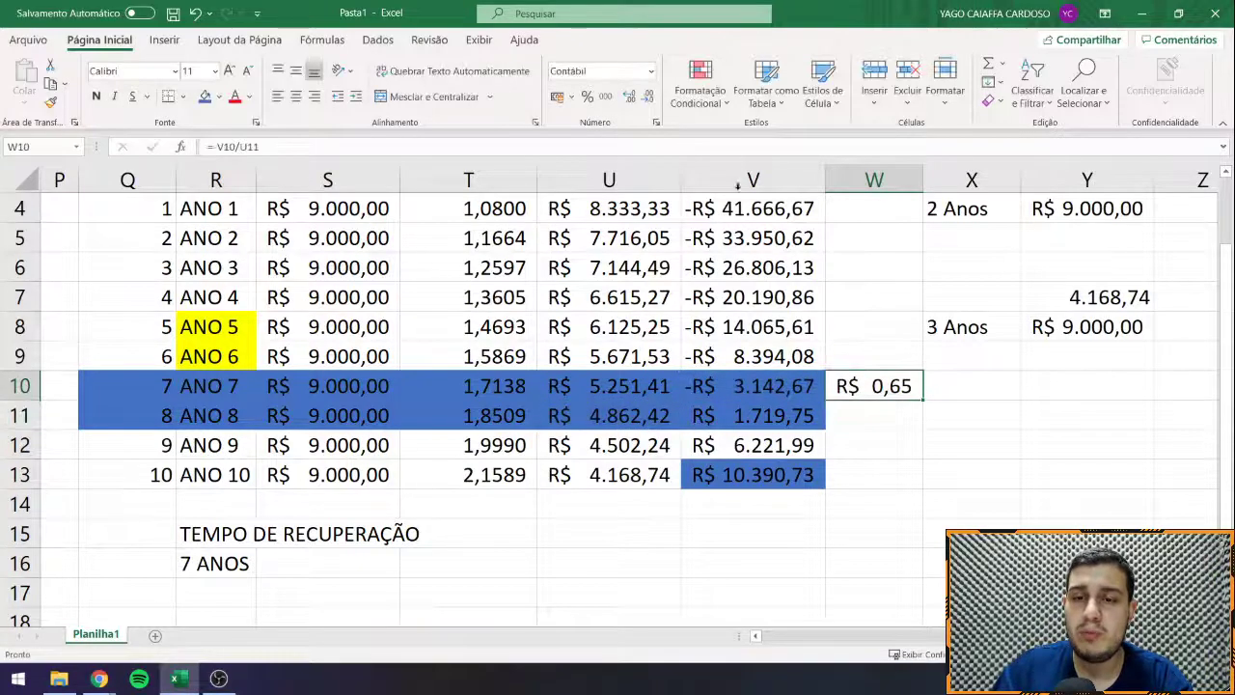
click(605, 96)
click(628, 96)
click(628, 95)
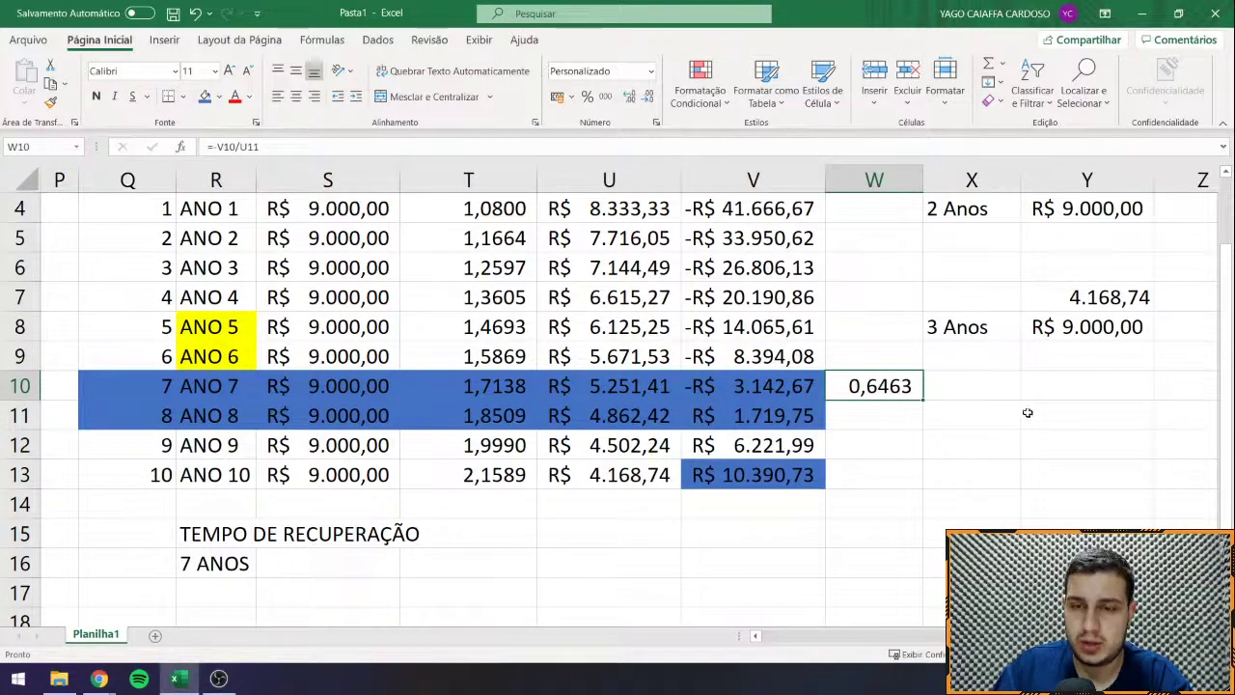
Step: Start a rule-of-three note beside the fraction with 1 Ano in X10 and 12 Meses in Y10
click(1069, 400)
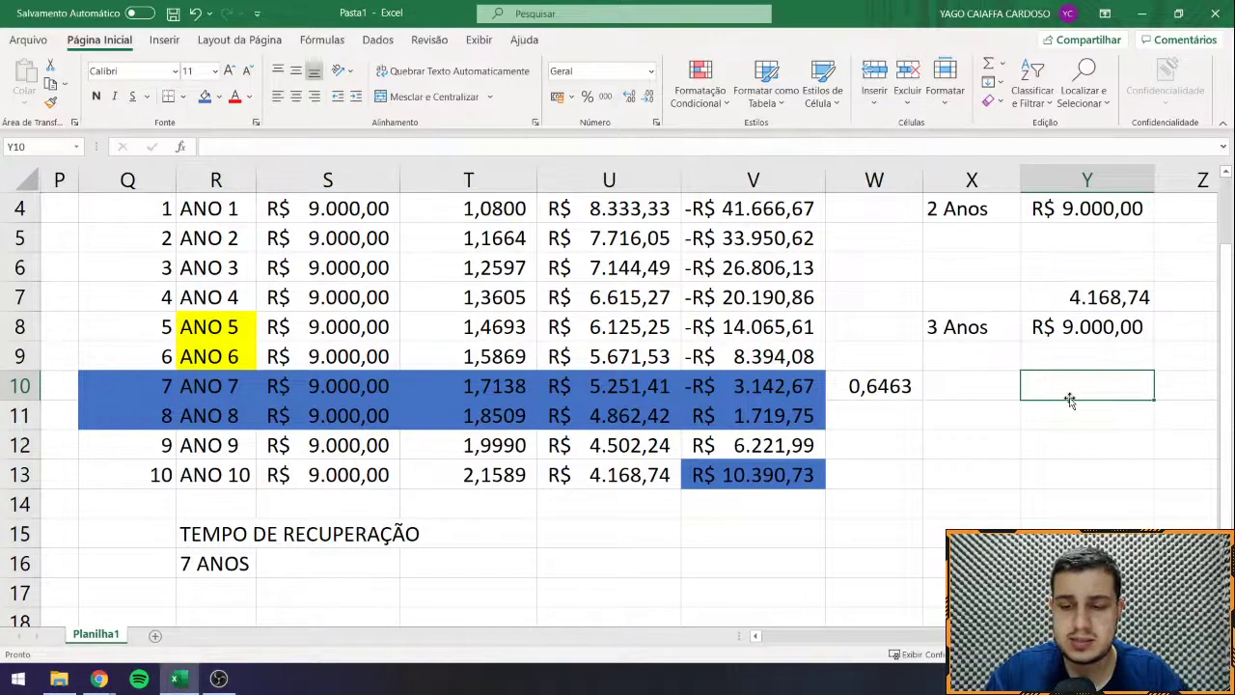
text(1)
key(Left)
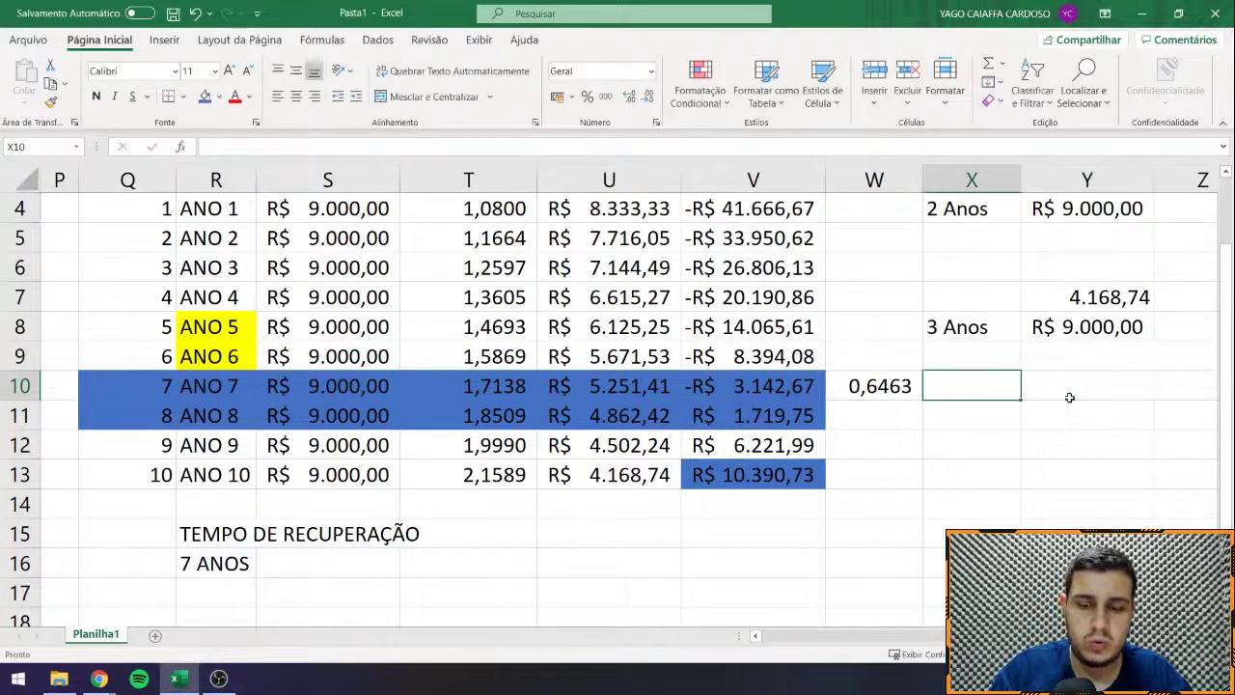
text(1)
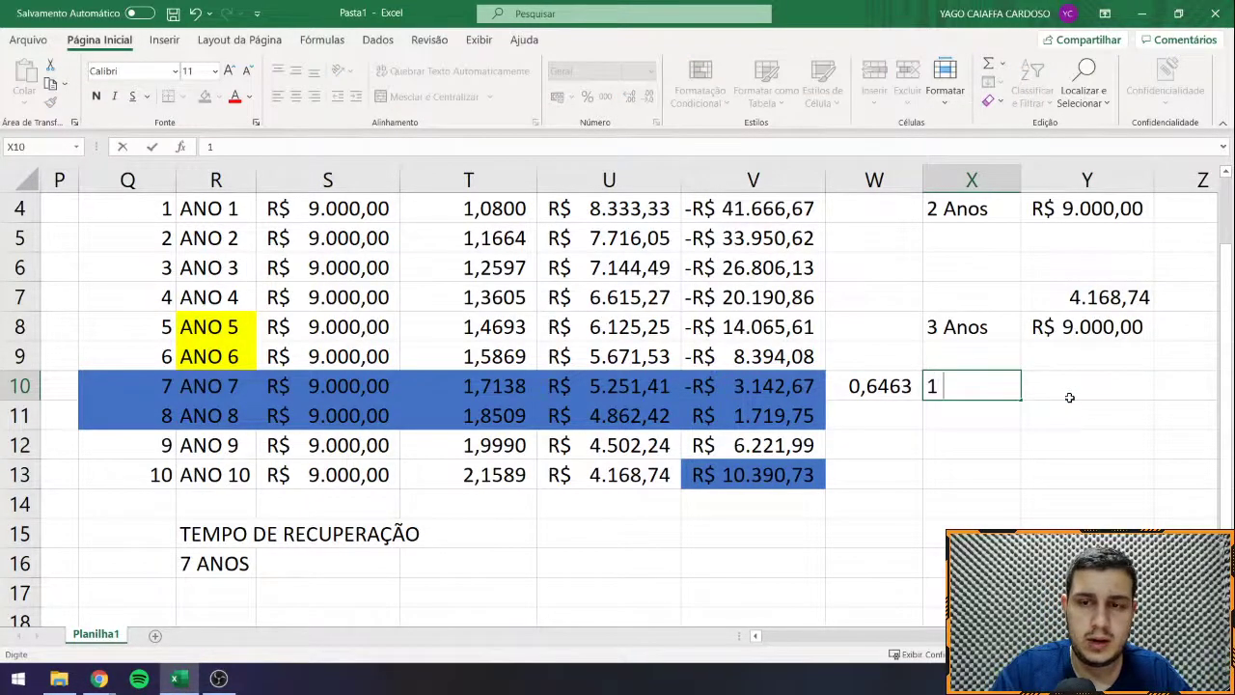
text( aNO)
key(Tab)
text(12 M)
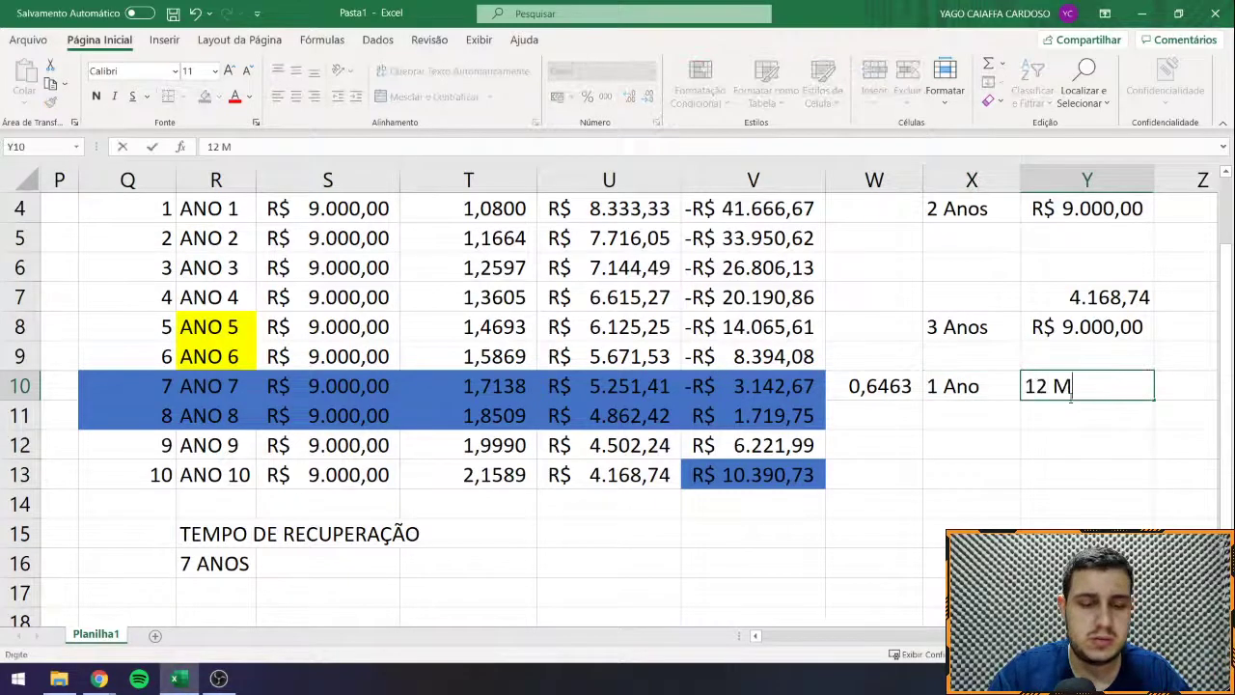
text(eses)
key(Return)
Step: Complete the rule-of-three note with 0,6463 Ano in X11, X in Y11 and X in X12
text(0)
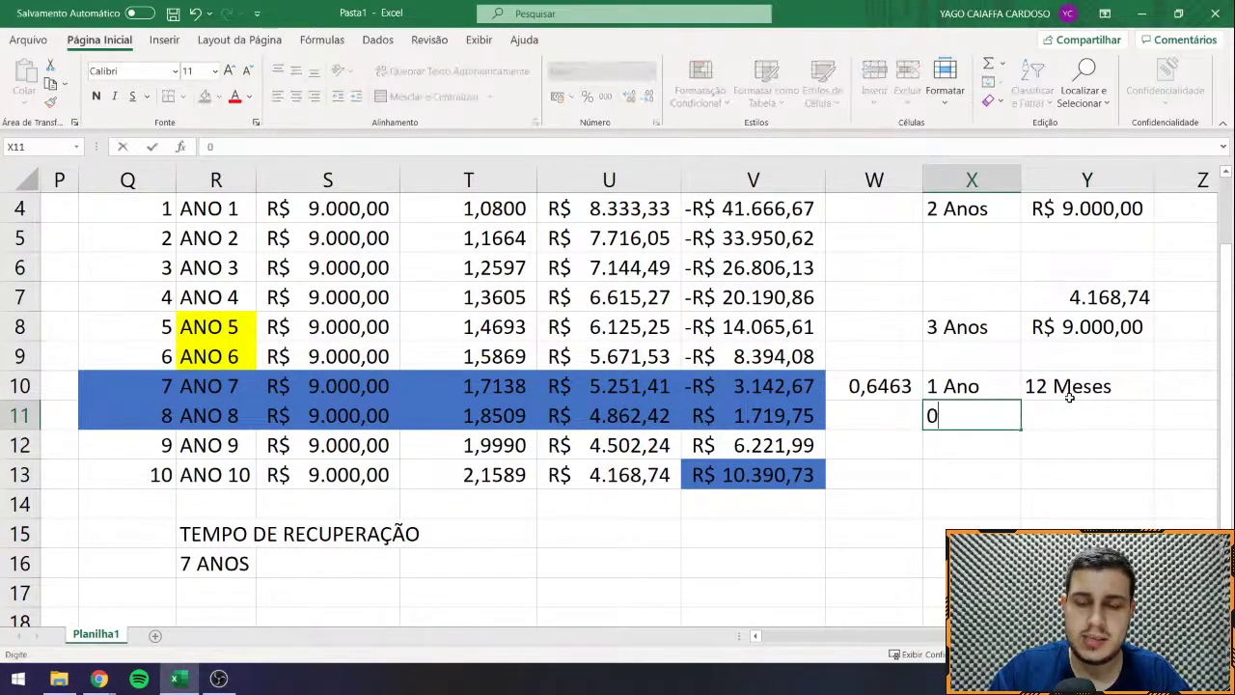
text(,6463 Ano)
click(1070, 405)
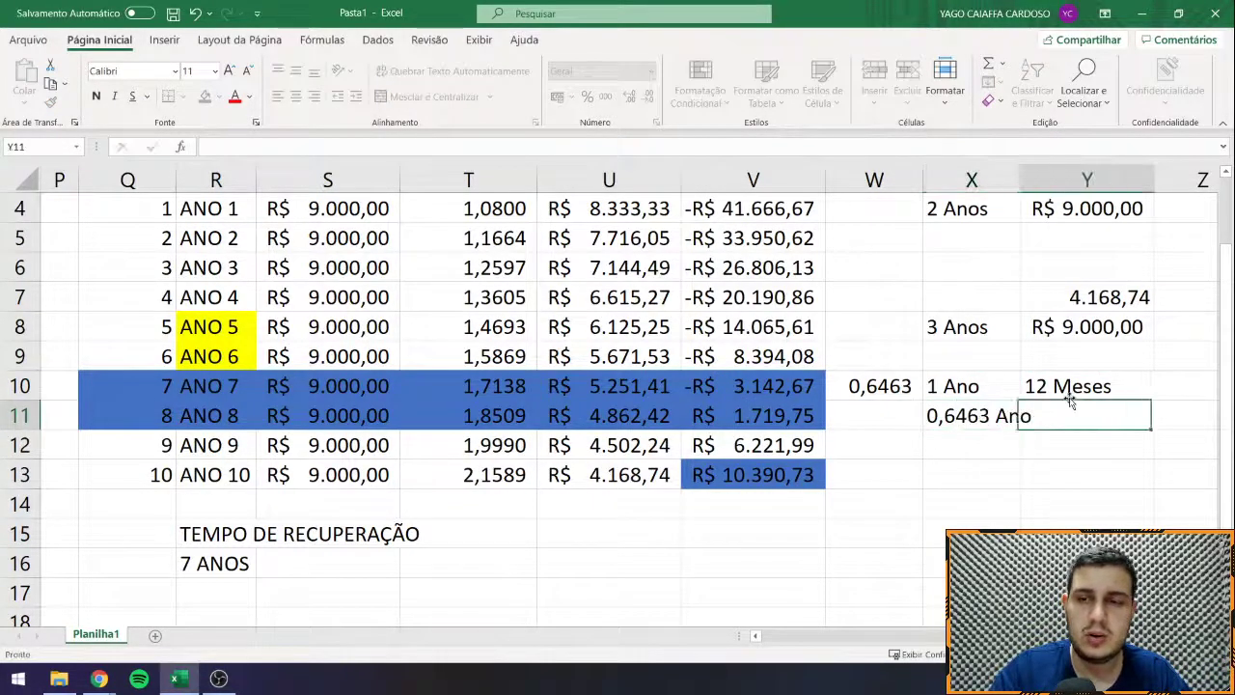
text(X)
key(Return)
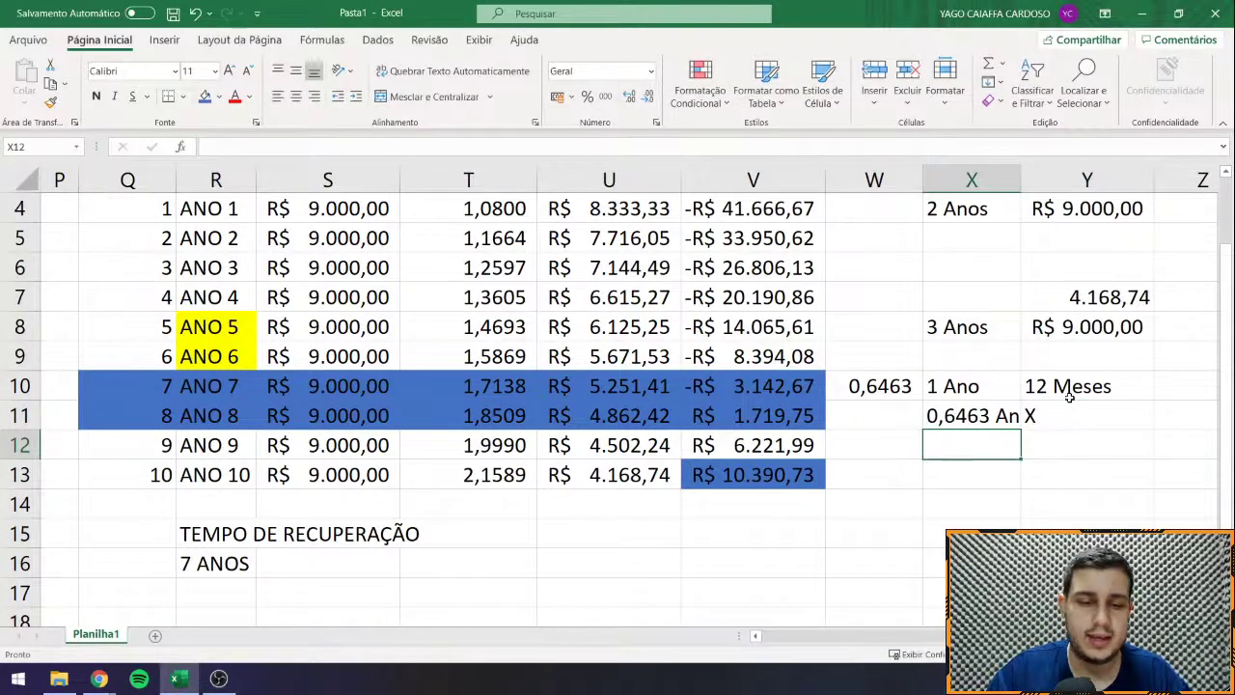
text(X)
Step: Convert the year fraction to months in W11 with =W10*12
click(883, 410)
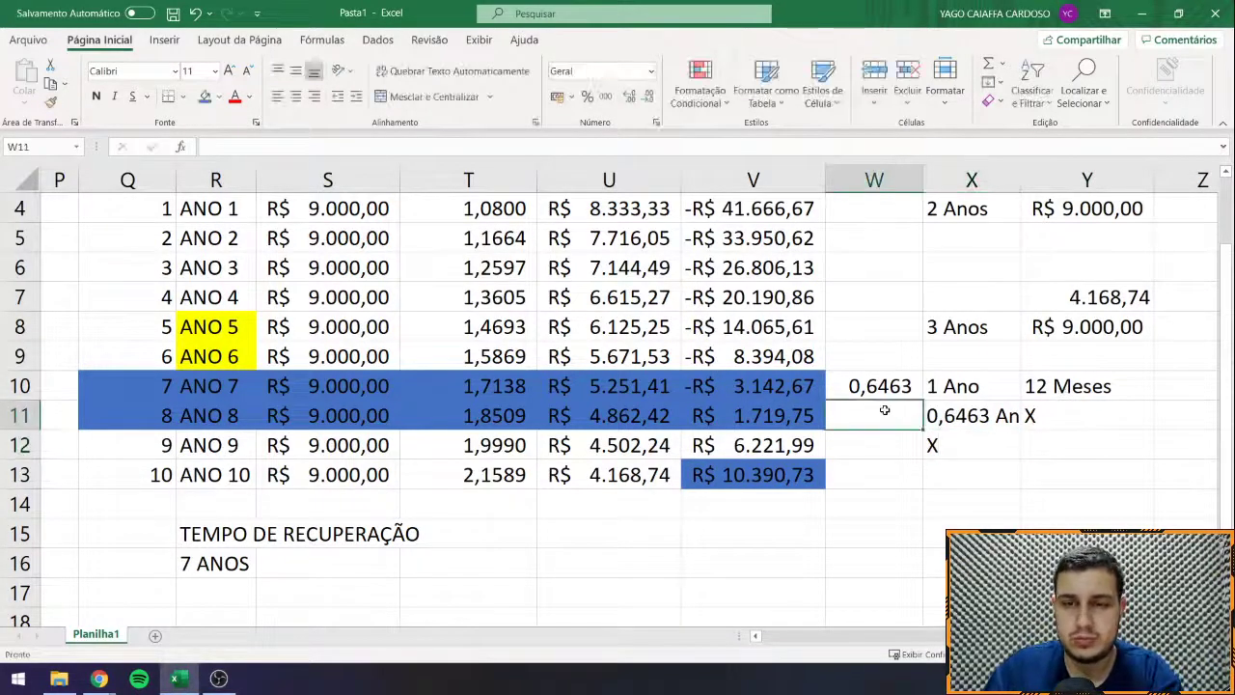
text(=)
click(878, 391)
text(*12)
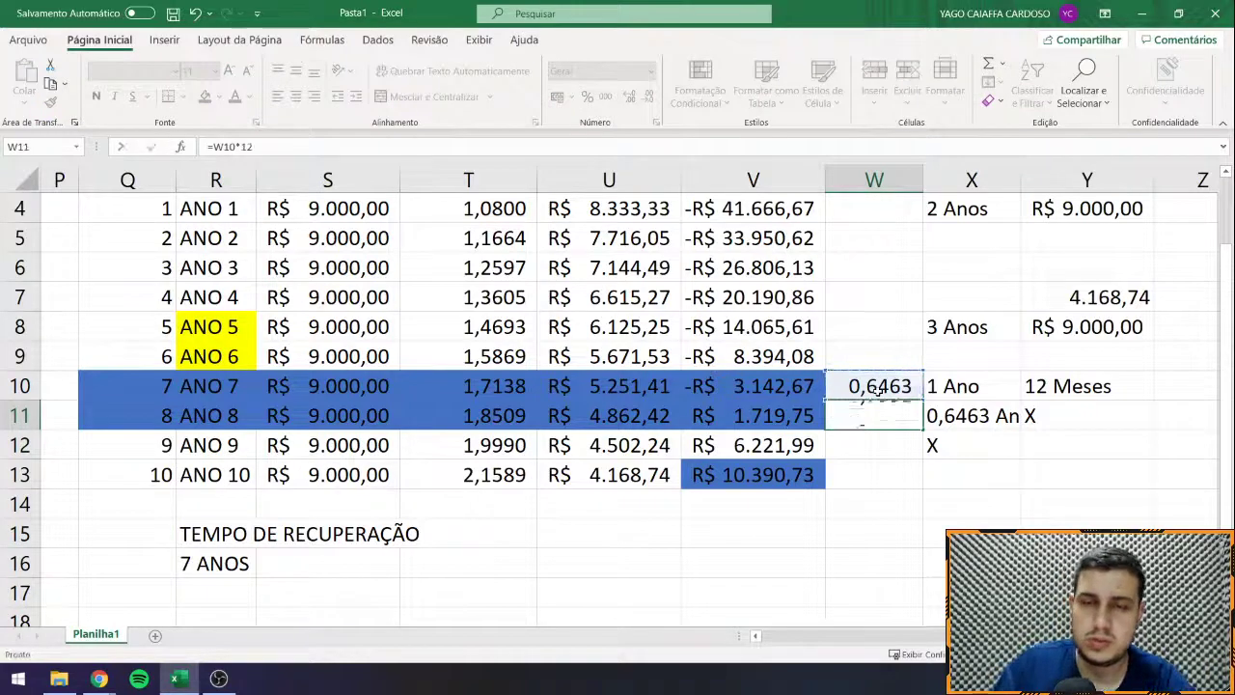
key(Return)
click(899, 417)
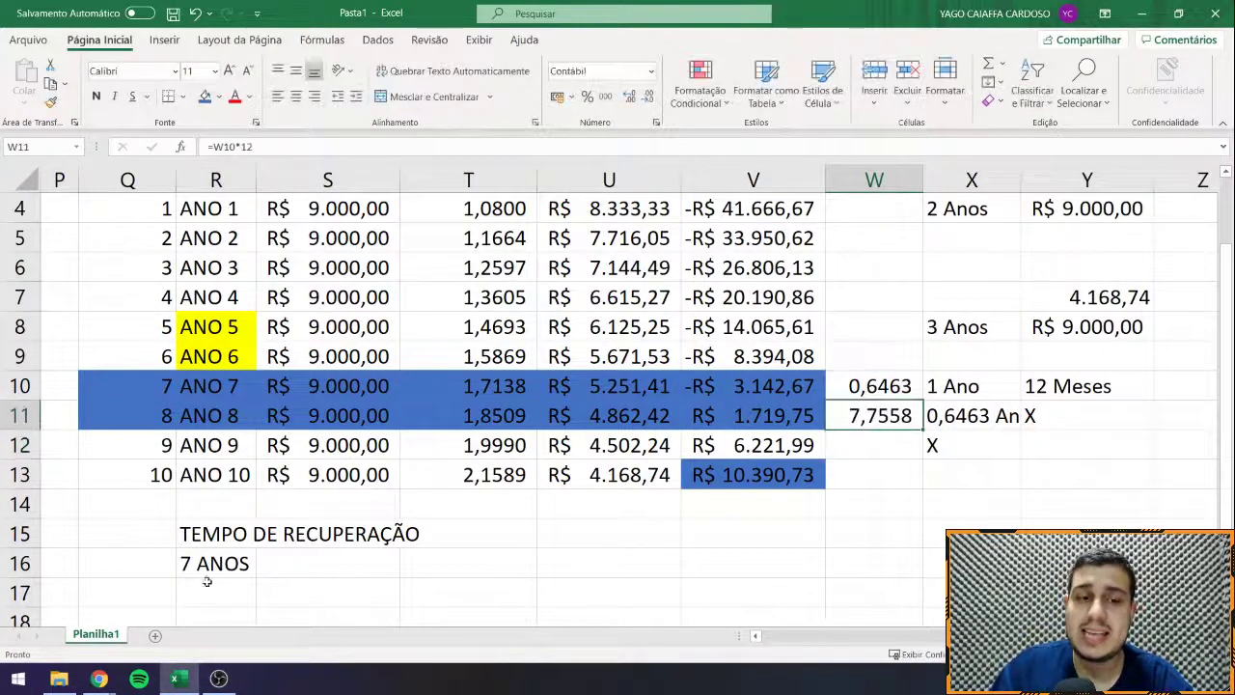
Step: Extend the recovery time text in R16 to 7 ANOS, 7 MÊS
double_click(249, 563)
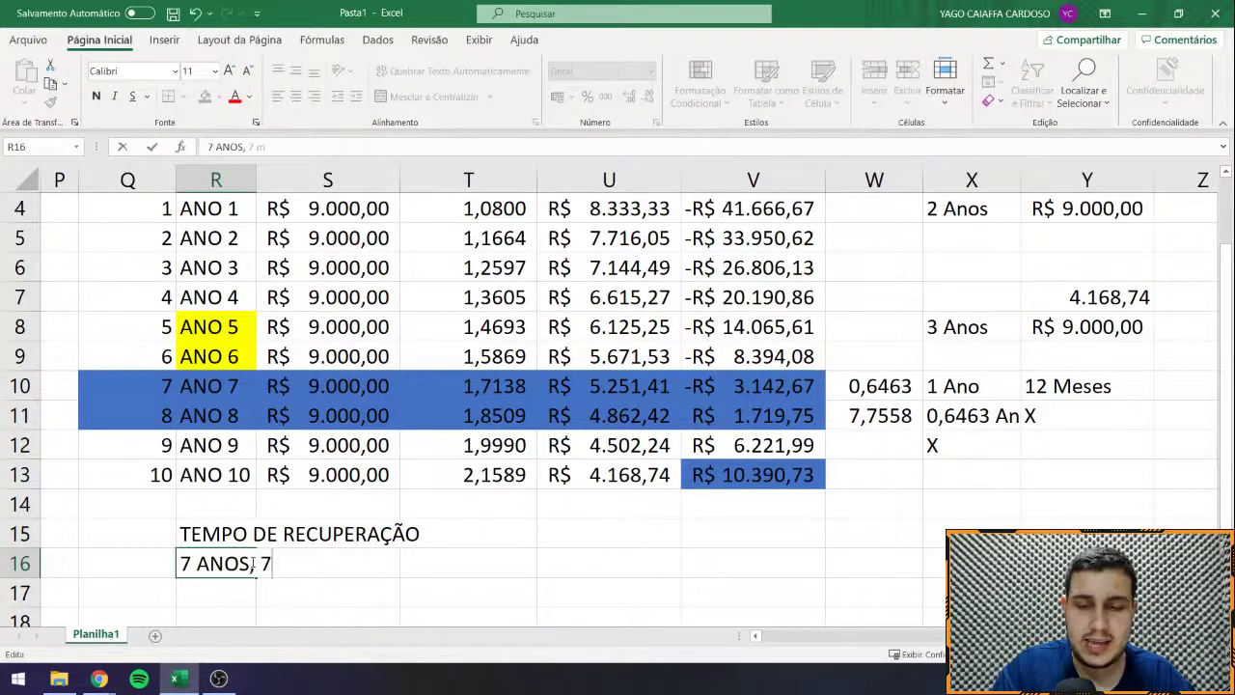
text(, 7 MÊS)
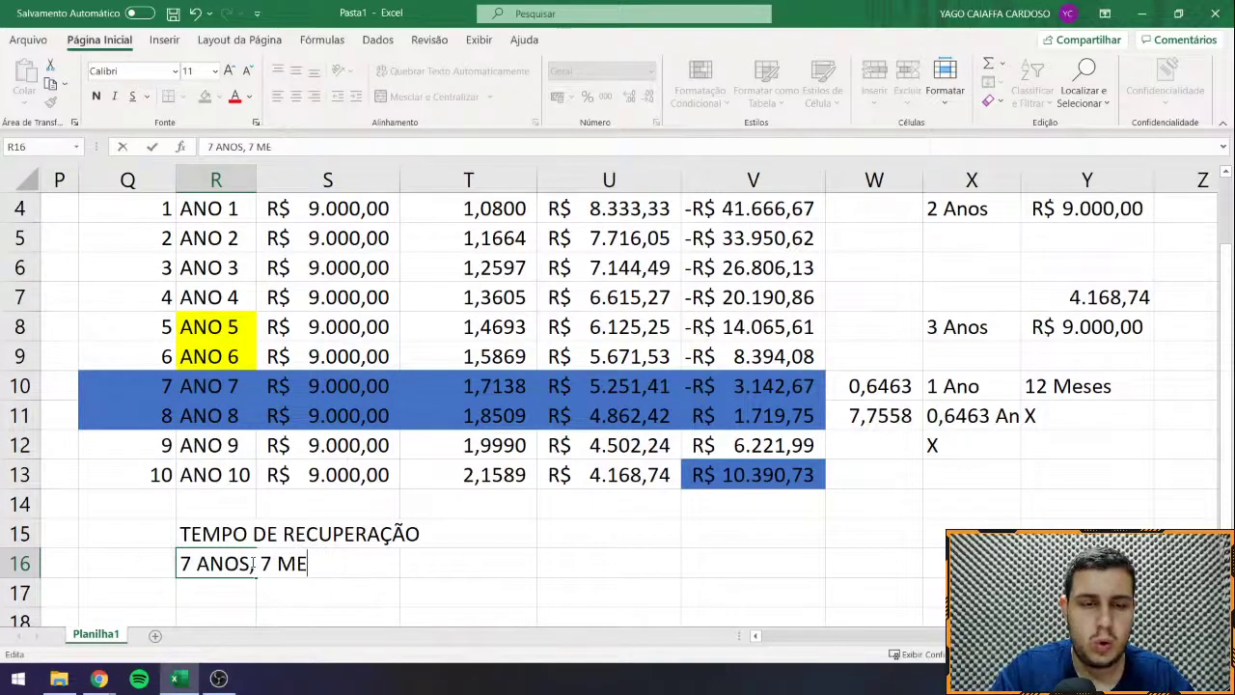
key(Return)
Step: Check the months formula in W11 and isolate its fractional month in W12 with =W11-7
click(871, 415)
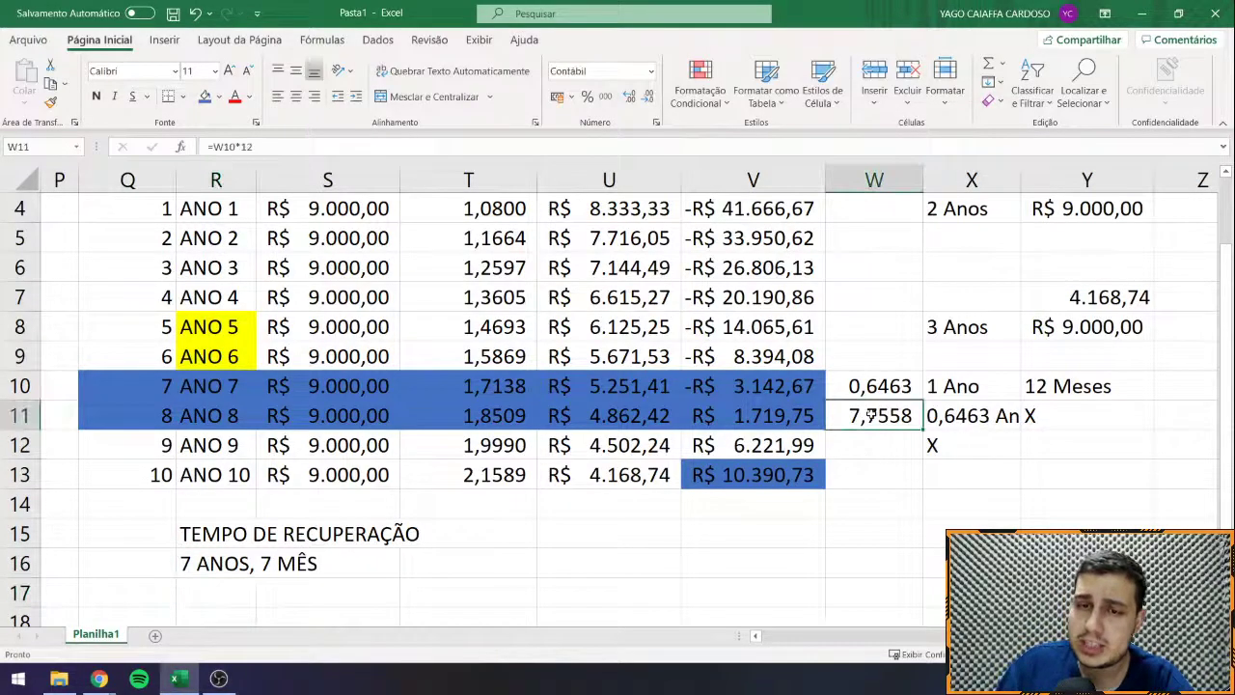
double_click(870, 415)
key(Return)
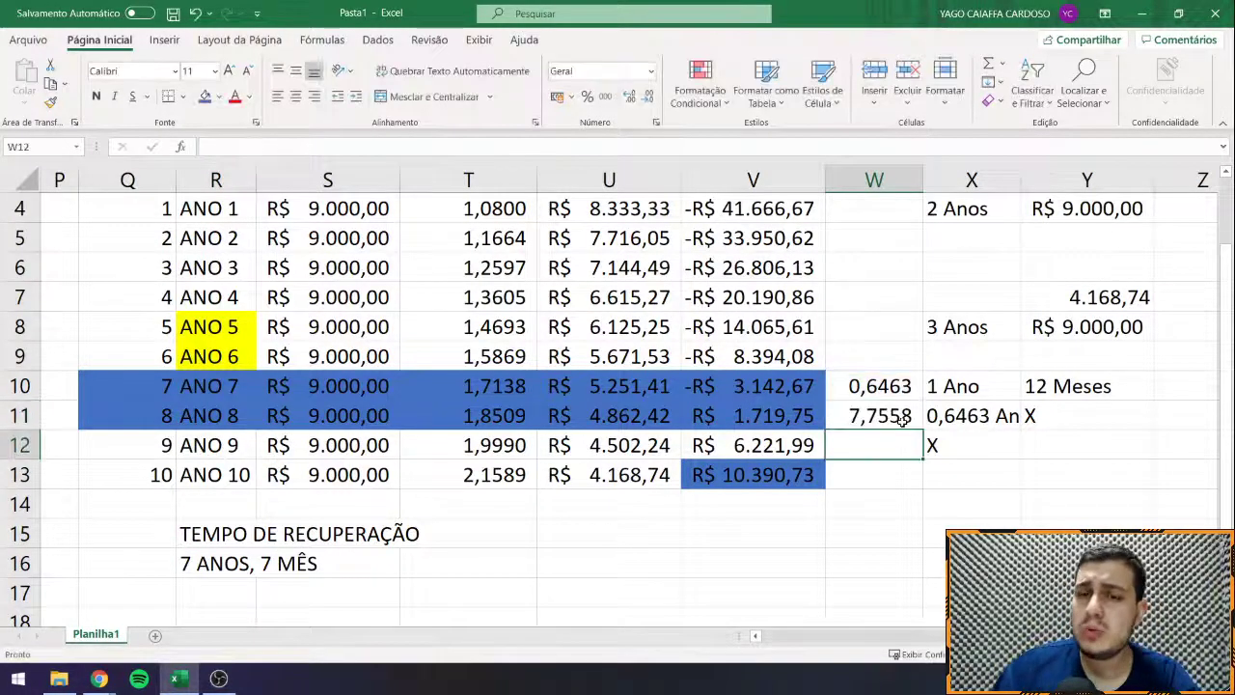
text(=)
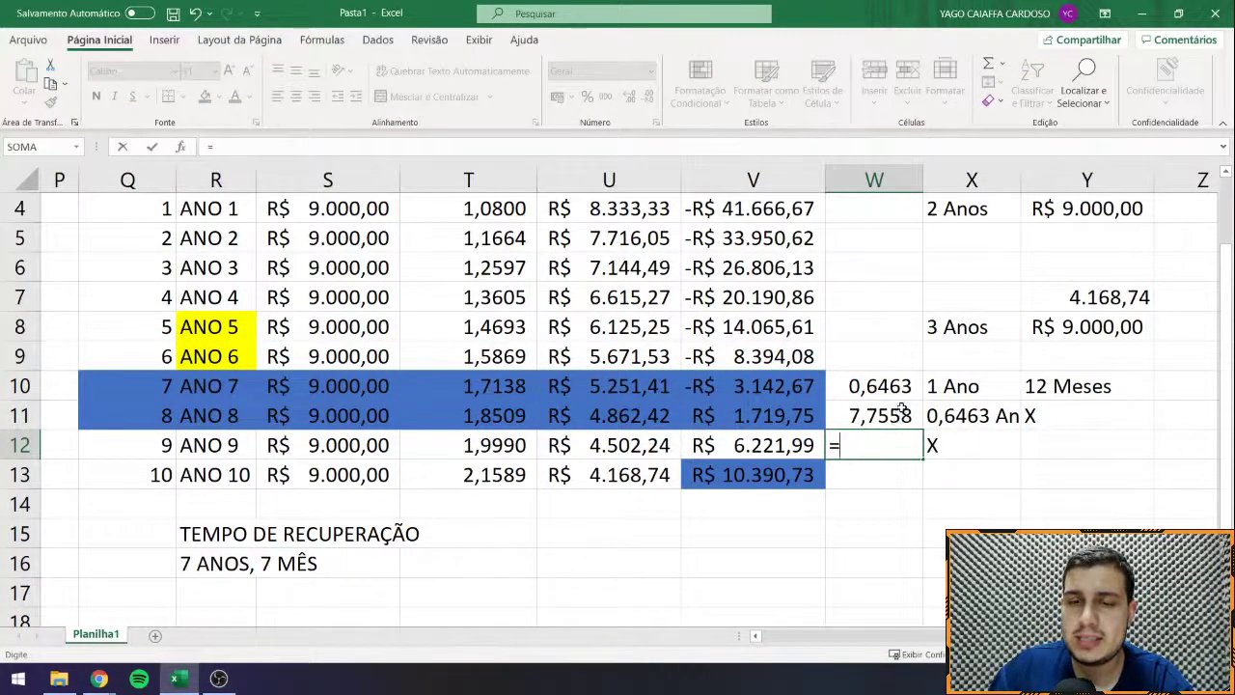
click(901, 409)
text(-7)
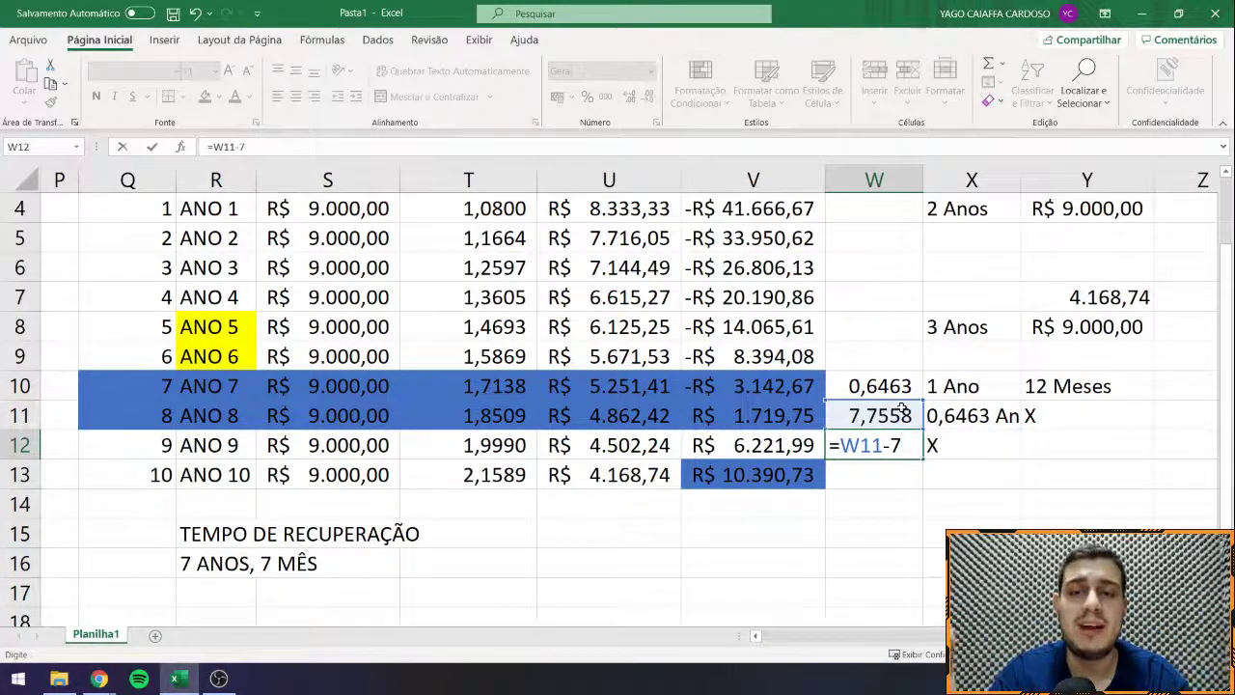
key(Return)
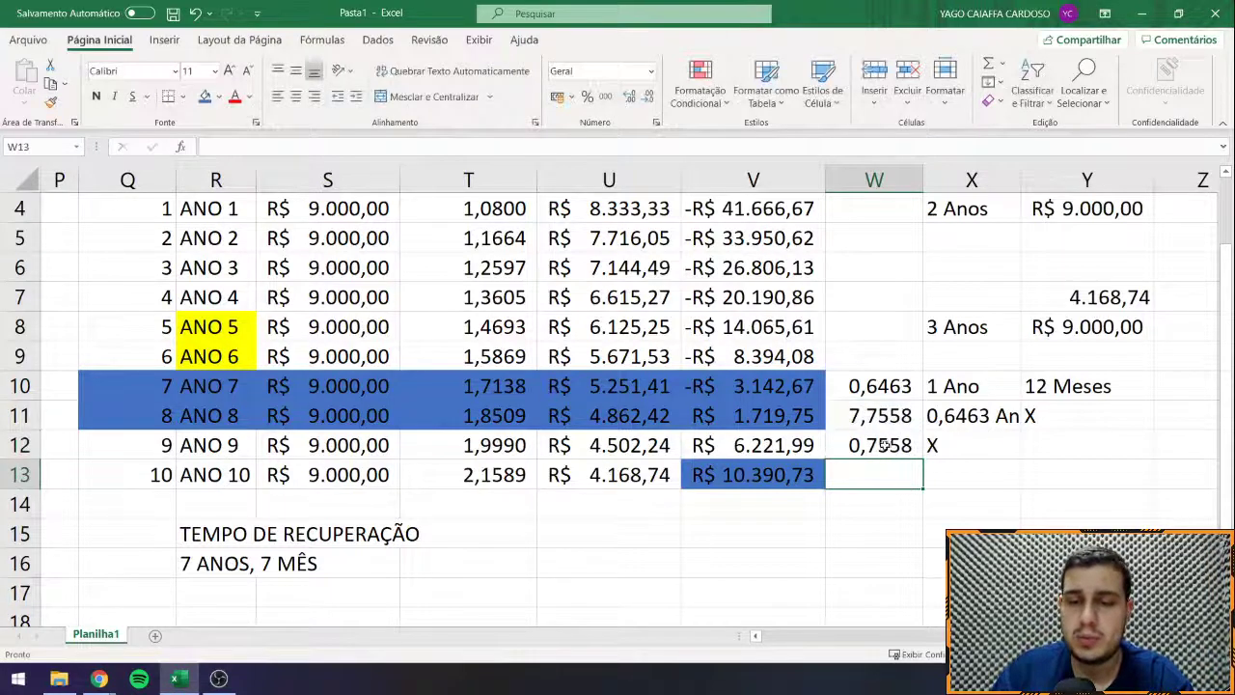
Step: Convert the fractional month to days in W13 with =W12*30
text(=)
click(884, 443)
text(*30)
key(Return)
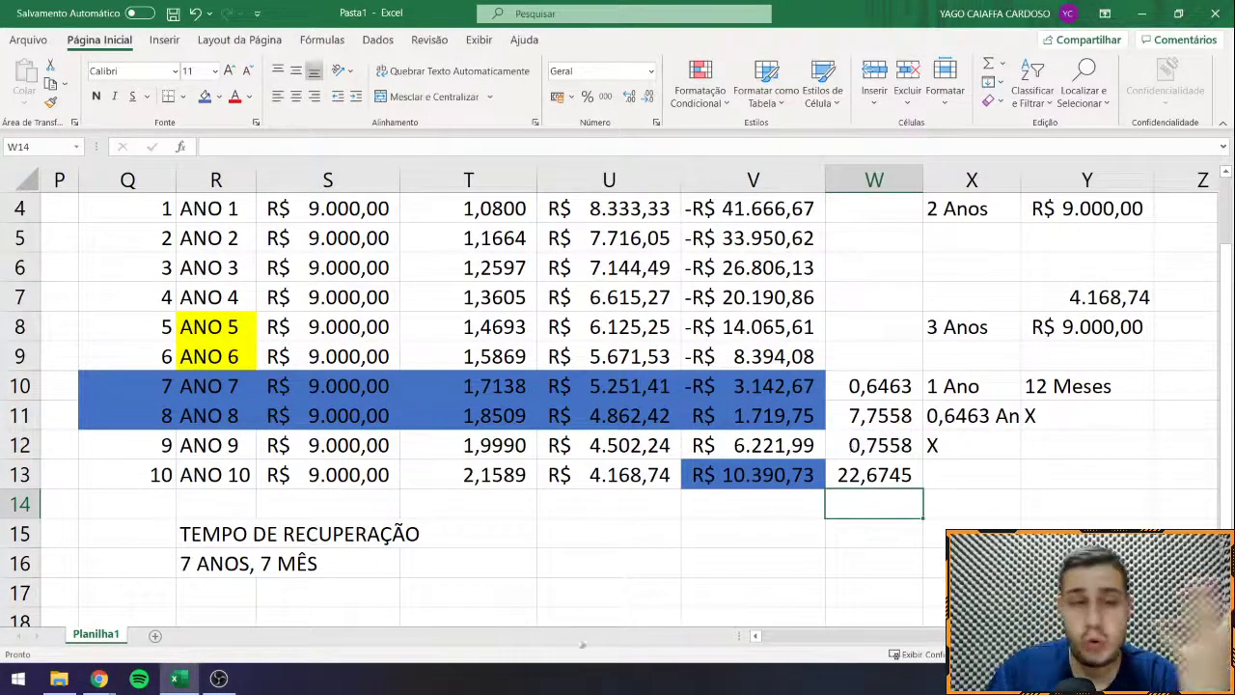
Step: Complete the recovery time text in R16 as 7 ANOS, 7 MÊS E 23 DIAS
double_click(263, 563)
key(Escape)
key(Left)
key(F2)
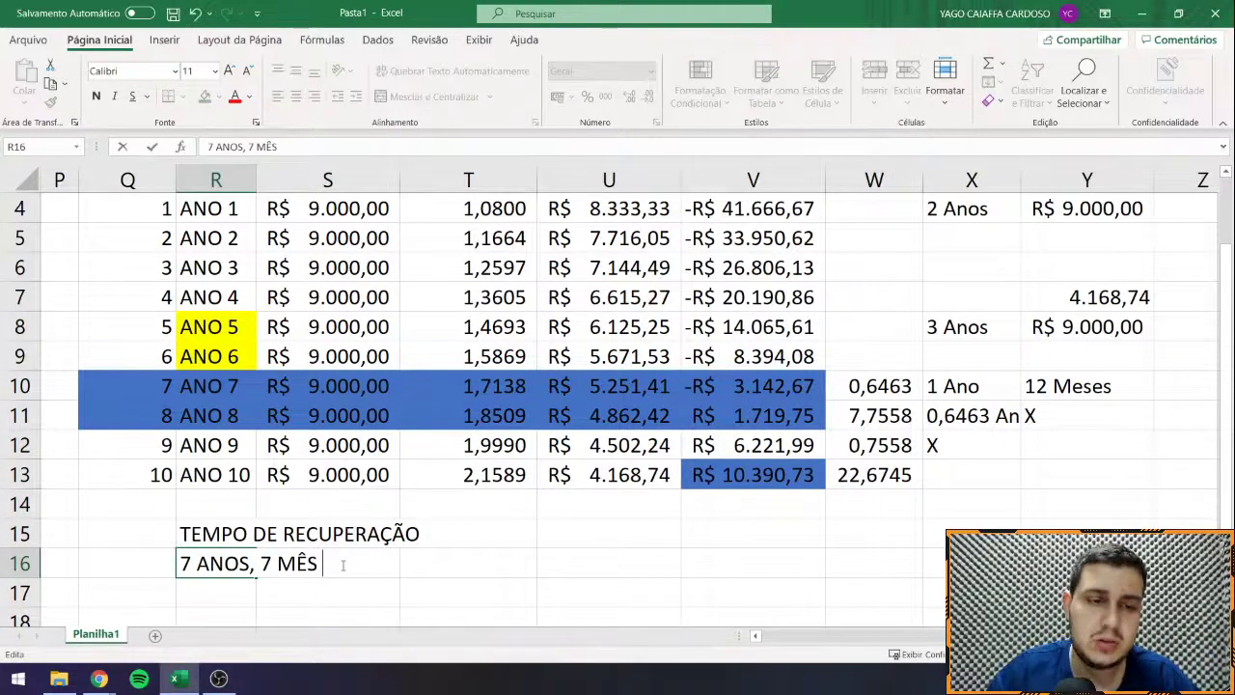
text(E 23 DIAS)
key(Return)
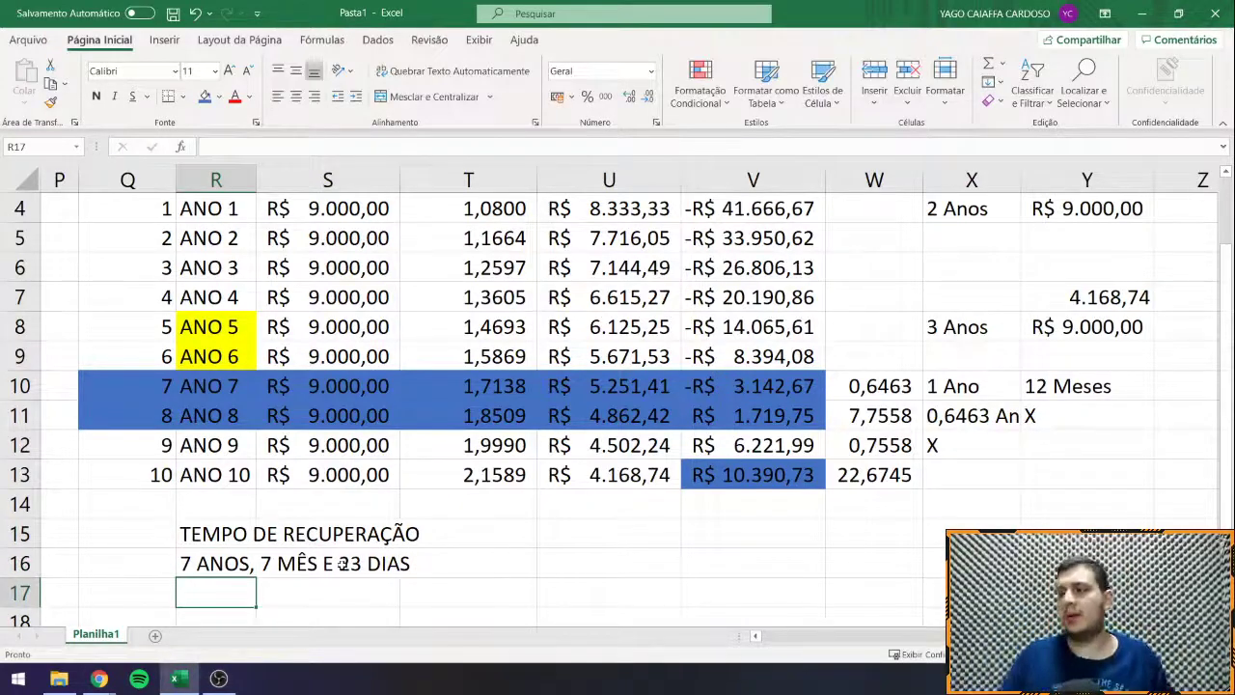
Step: Delete columns W to Y with the auxiliary calculations beside the discounted payback table
scroll(899, 367, up, 1)
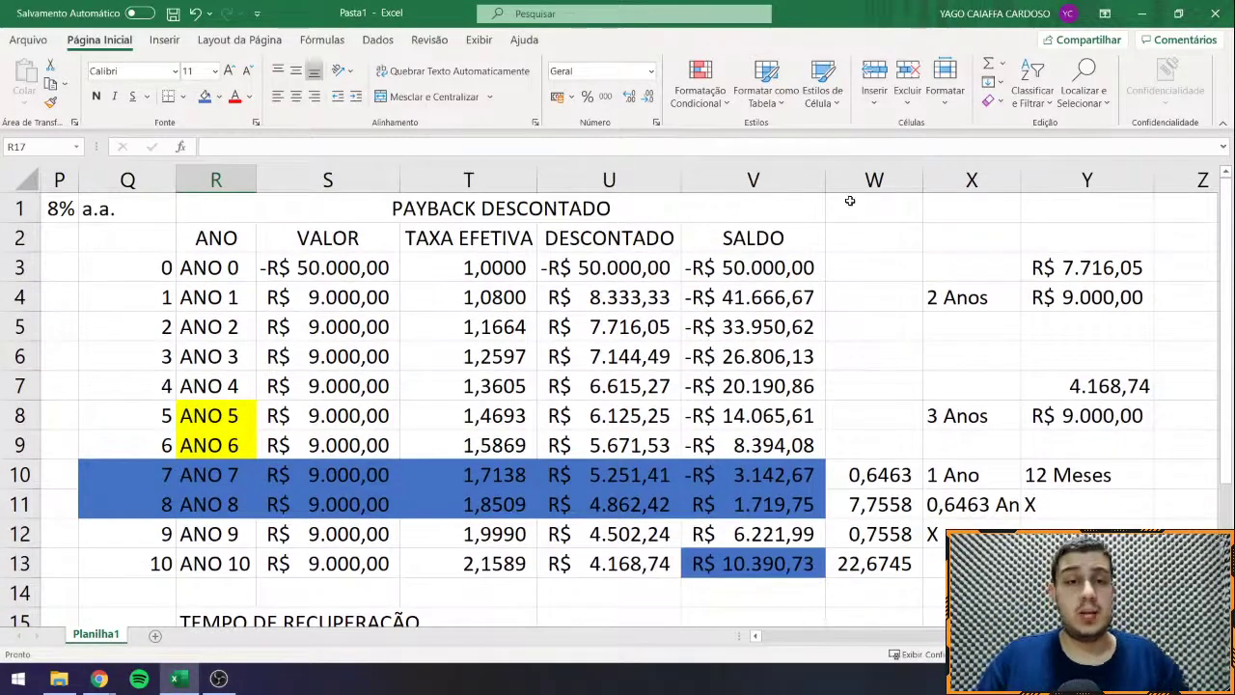
drag(873, 181, 1087, 182)
right_click(1028, 362)
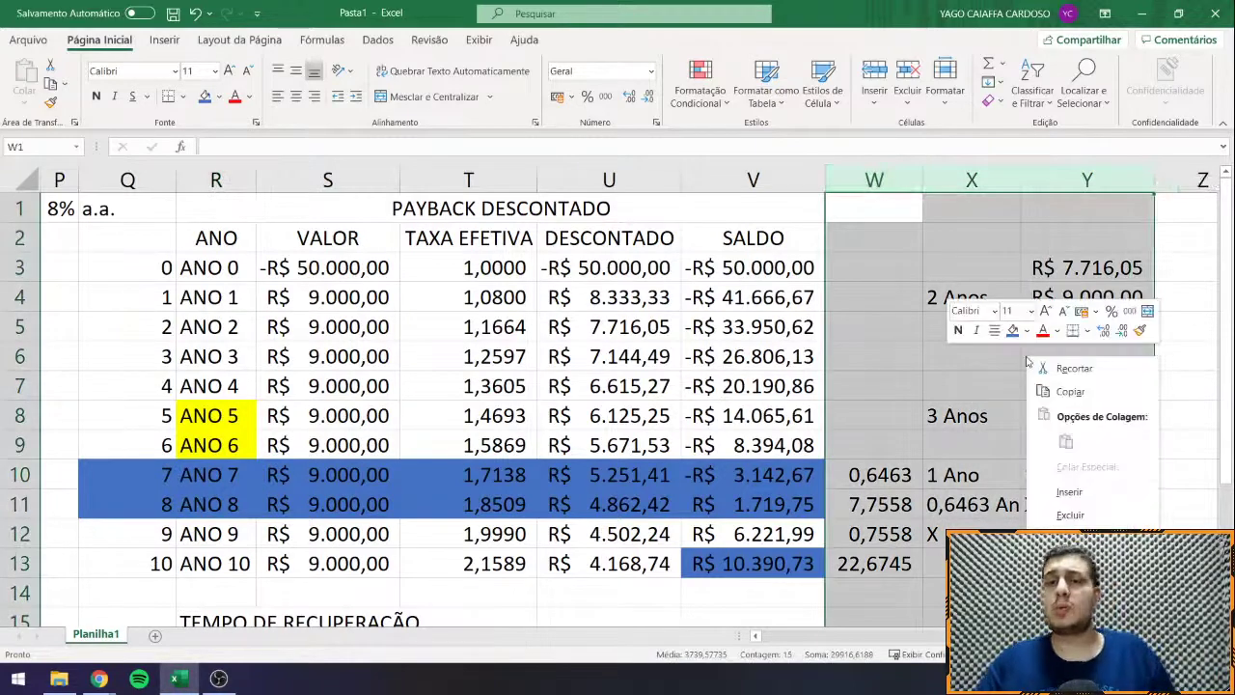
click(1070, 514)
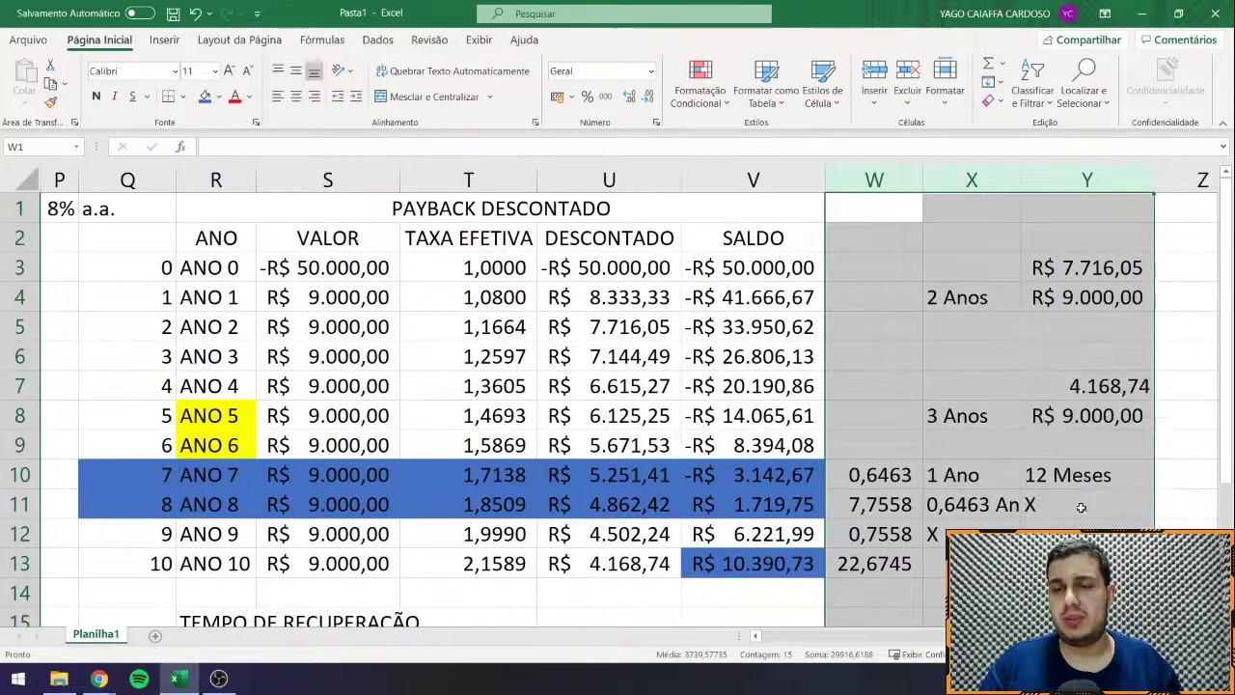
Step: Remove the selected columns W to Y from the sheet
right_click(878, 182)
click(892, 346)
click(502, 209)
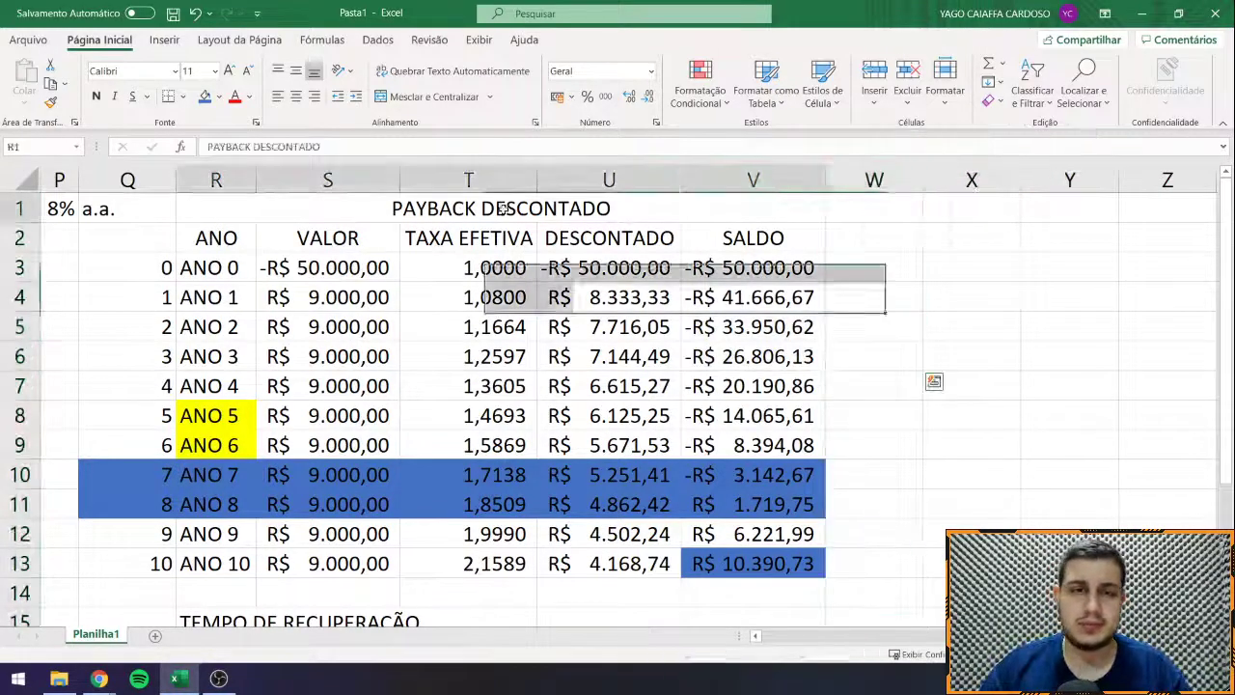
Step: Copy the discounted payback title, headers and ANO 0 row with its period number to the area starting at X1
drag(502, 210, 521, 503)
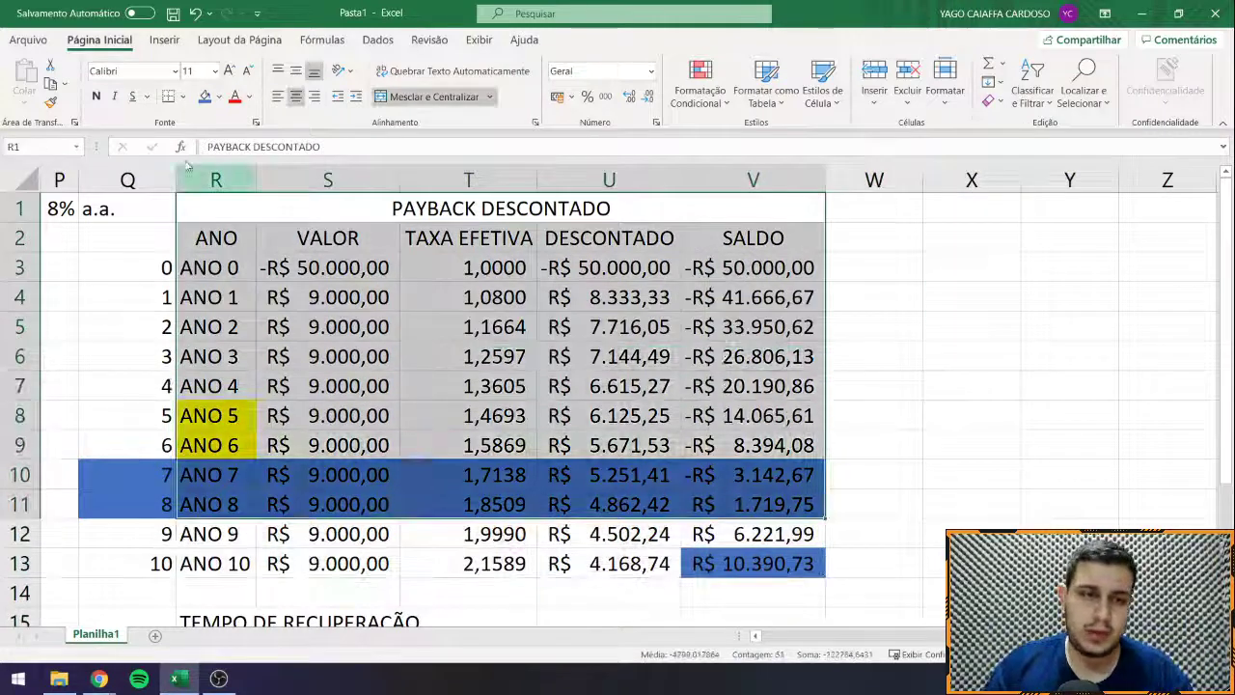
click(112, 209)
drag(157, 234, 326, 557)
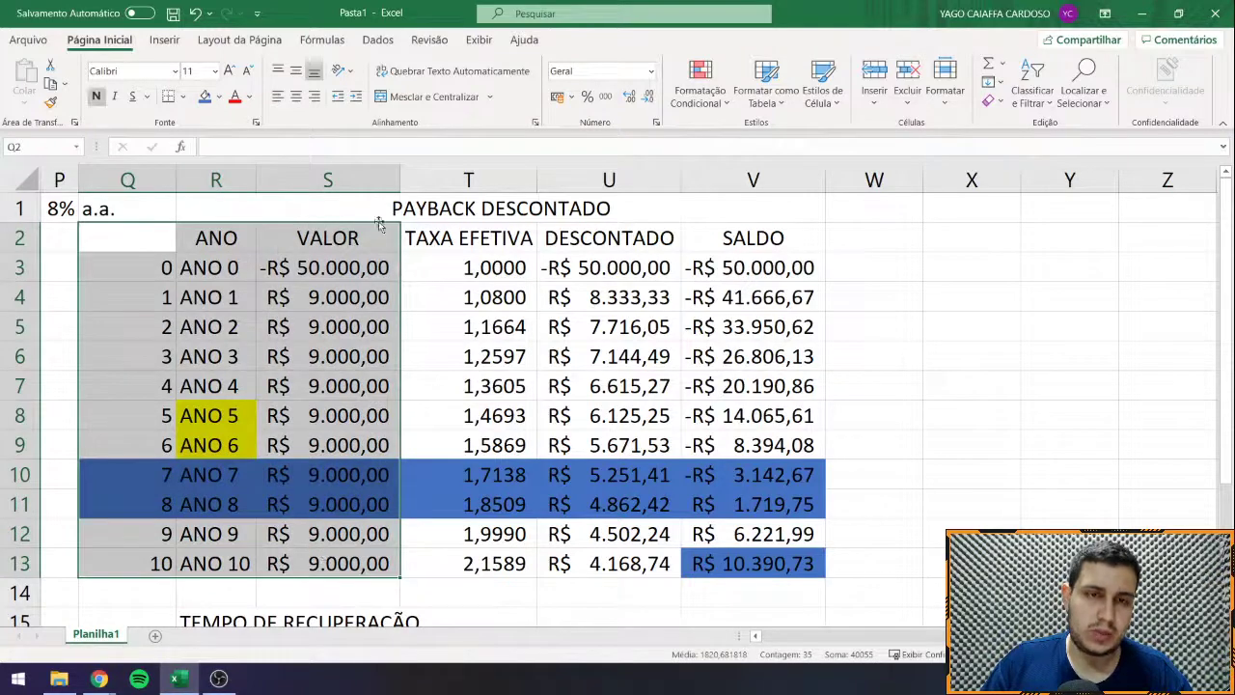
drag(378, 214, 386, 270)
key(ctrl+c)
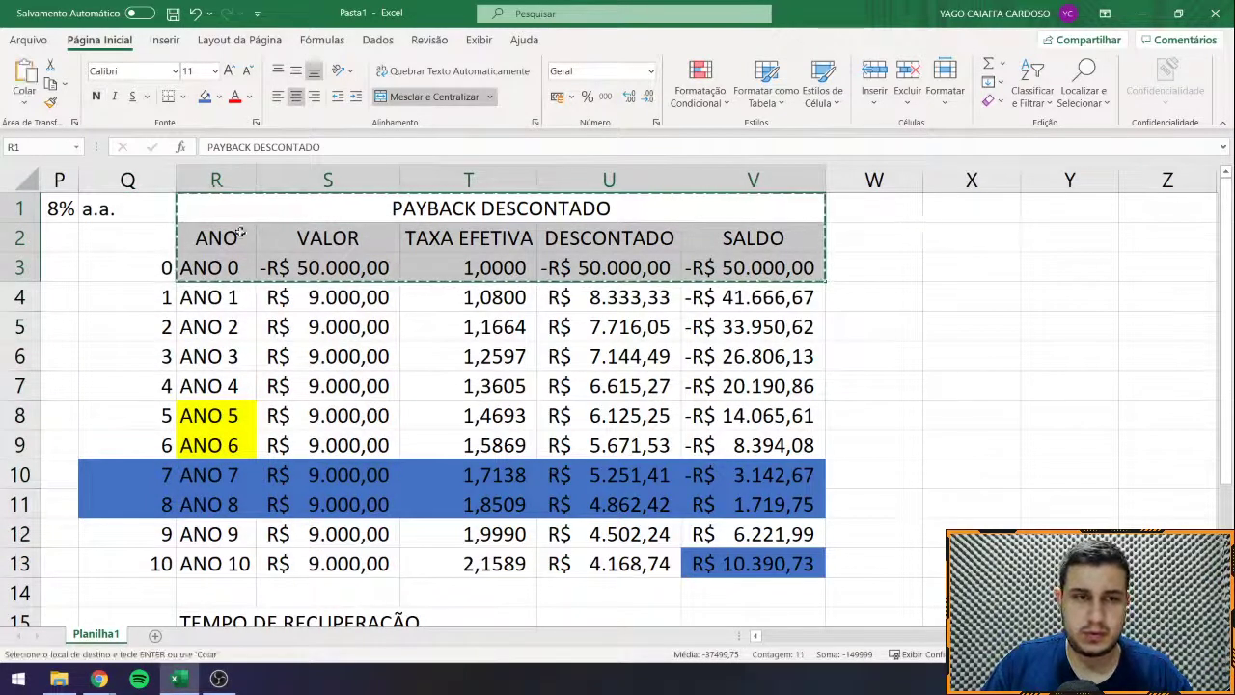
drag(171, 208, 444, 256)
key(ctrl+c)
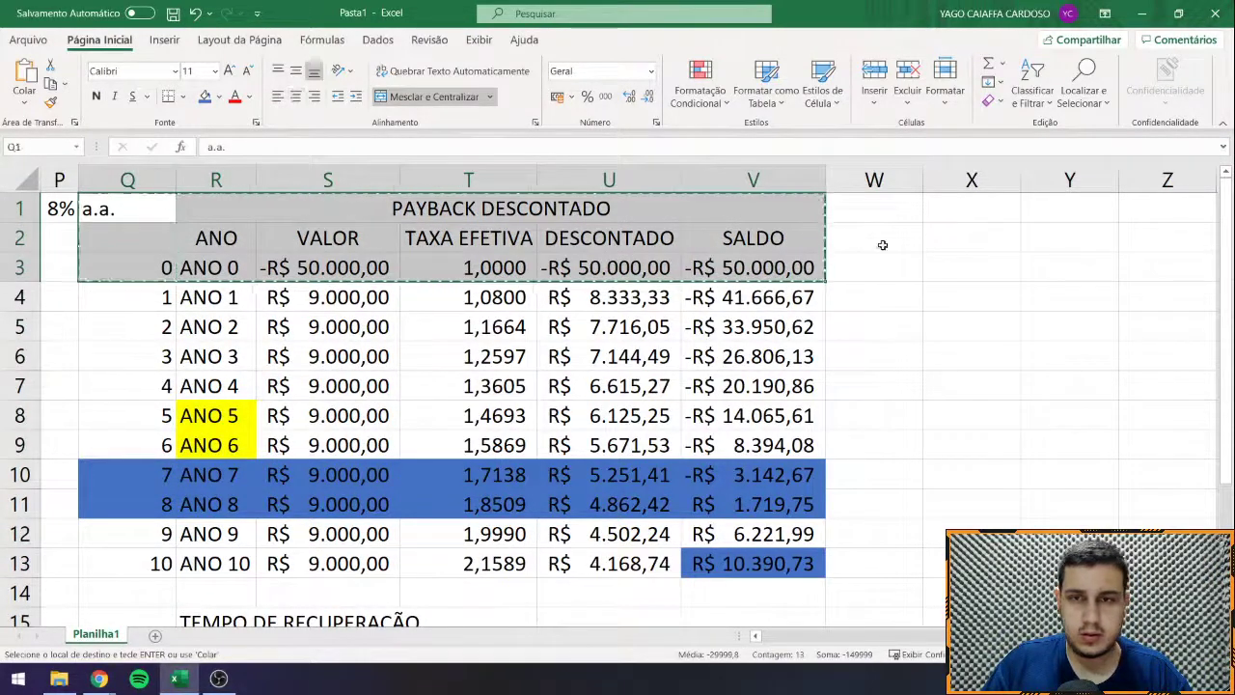
click(971, 208)
key(ctrl+v)
key(Escape)
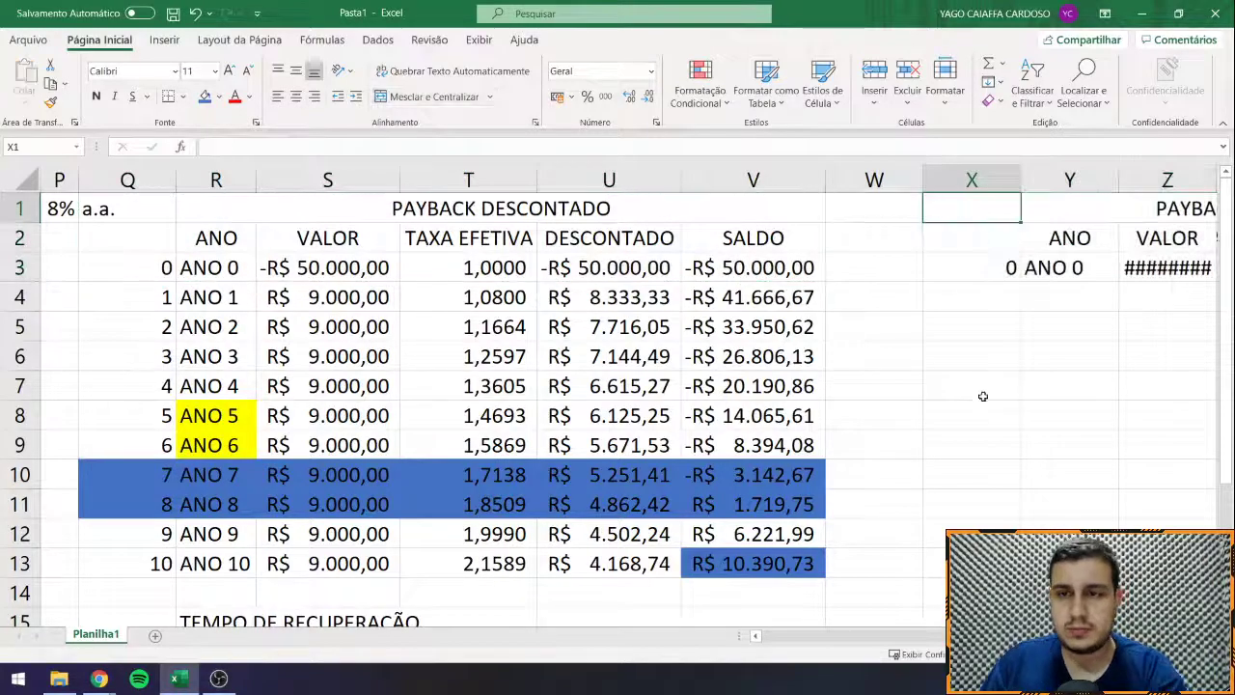
Step: Autofit the widths of columns Z, AB and AC in the new table
drag(974, 386, 1011, 386)
drag(673, 180, 712, 177)
double_click(714, 178)
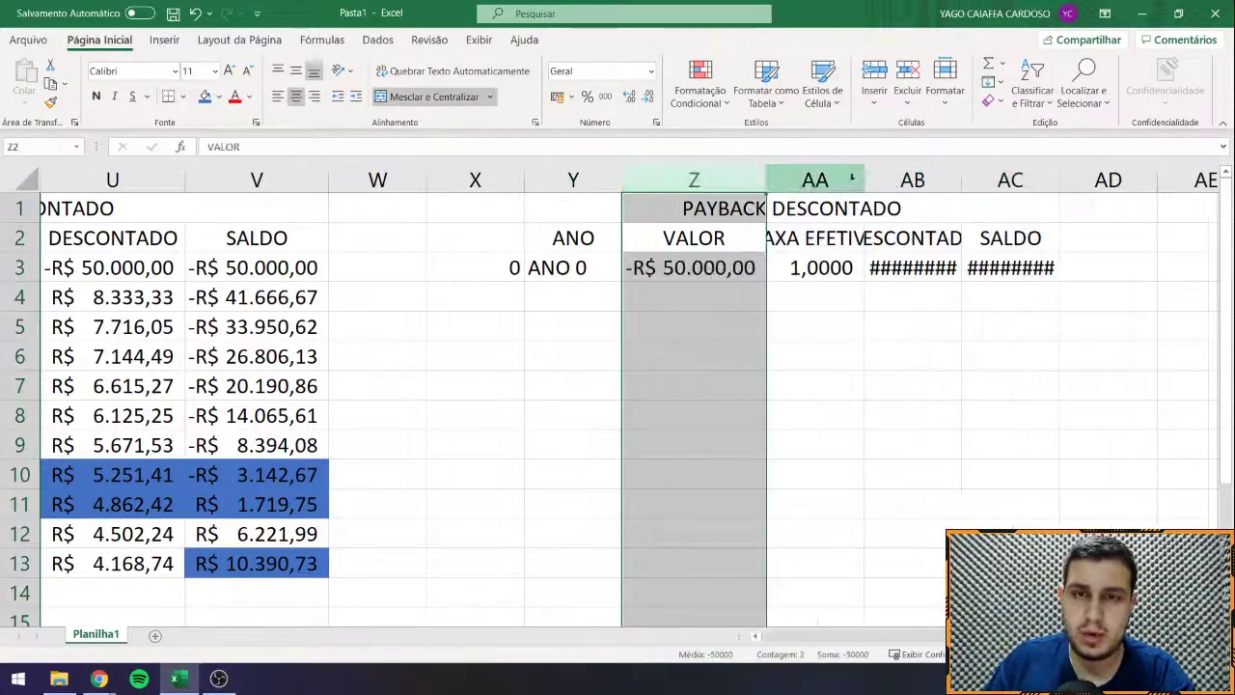
double_click(958, 180)
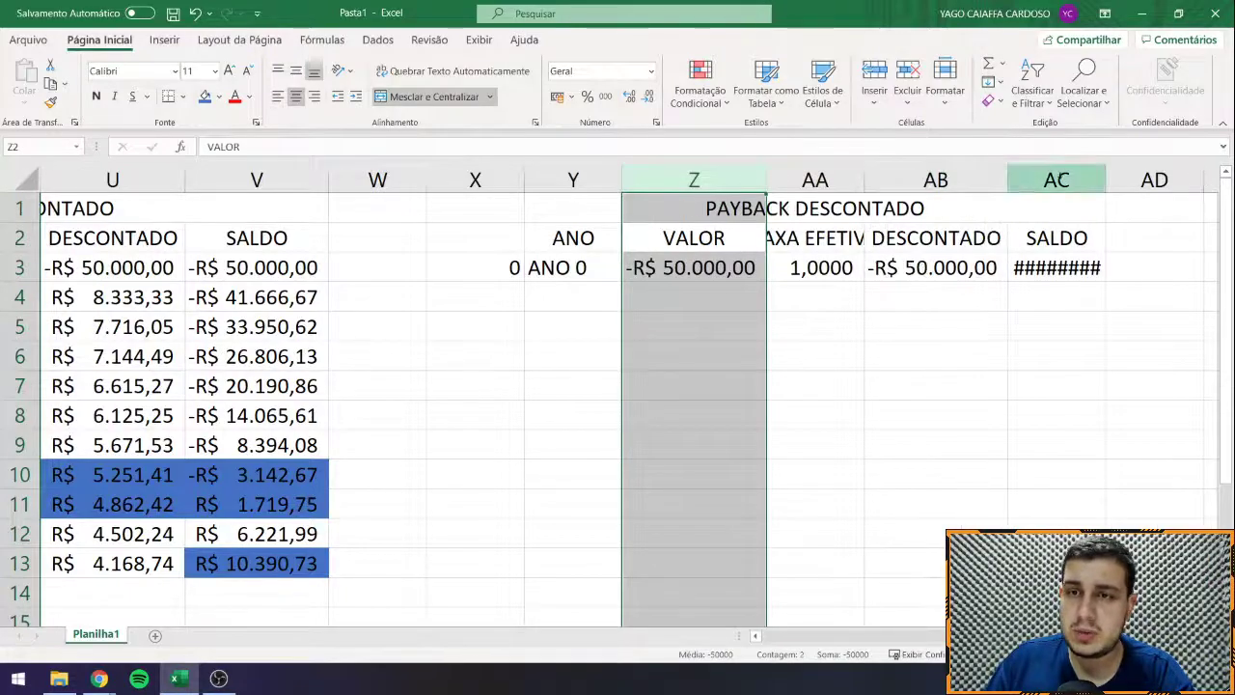
double_click(1102, 183)
Step: Copy the cash flows K3:K13 into Z3:Z13 as values, format Z4:Z13 as accounting currency, and autofit column AA
drag(920, 342, 410, 345)
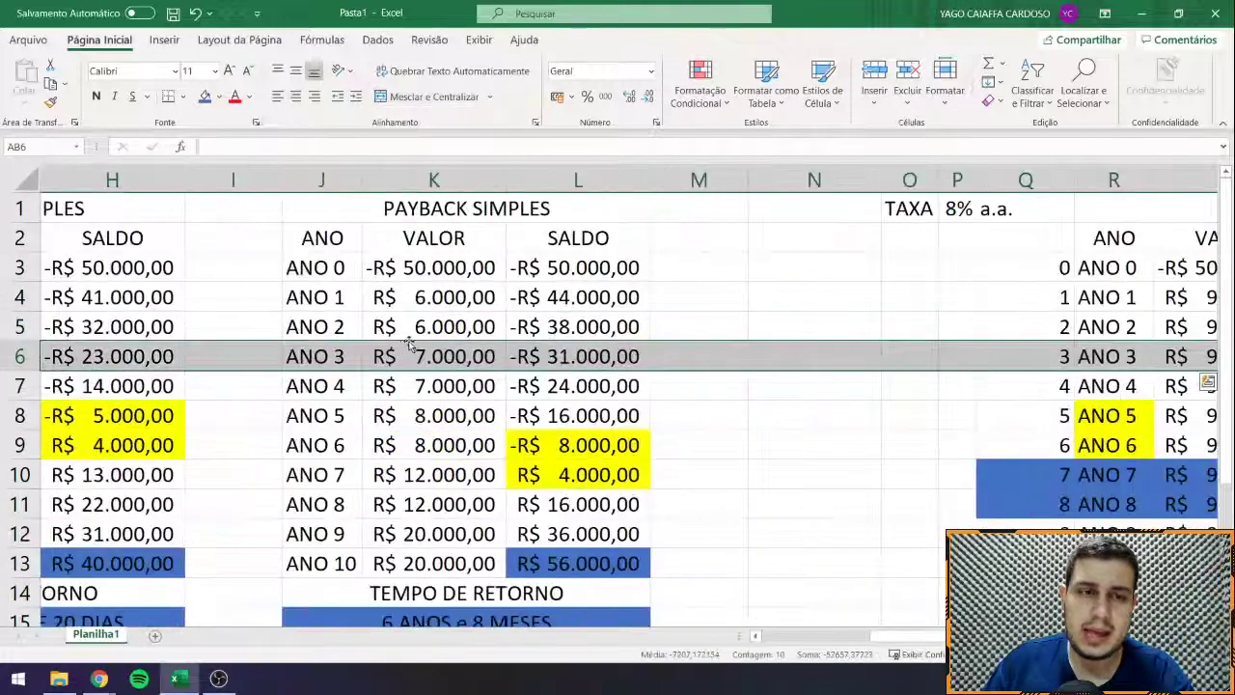
drag(442, 275, 471, 555)
key(ctrl+c)
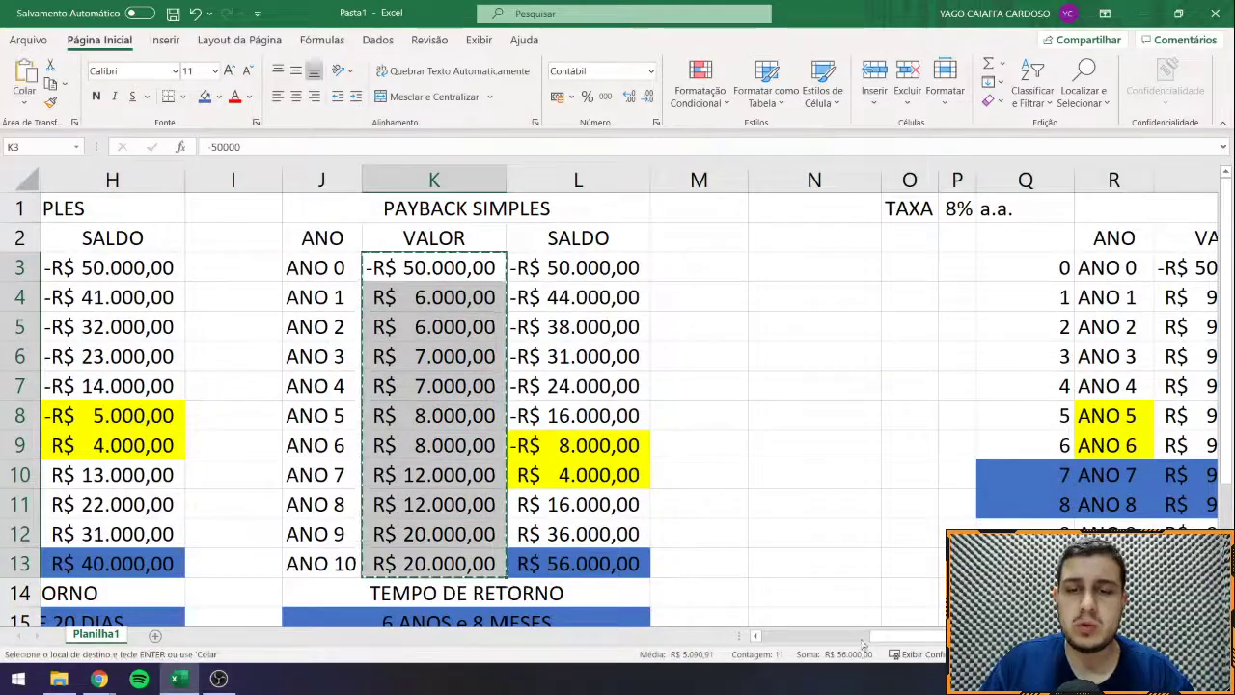
scroll(471, 554, right, 6)
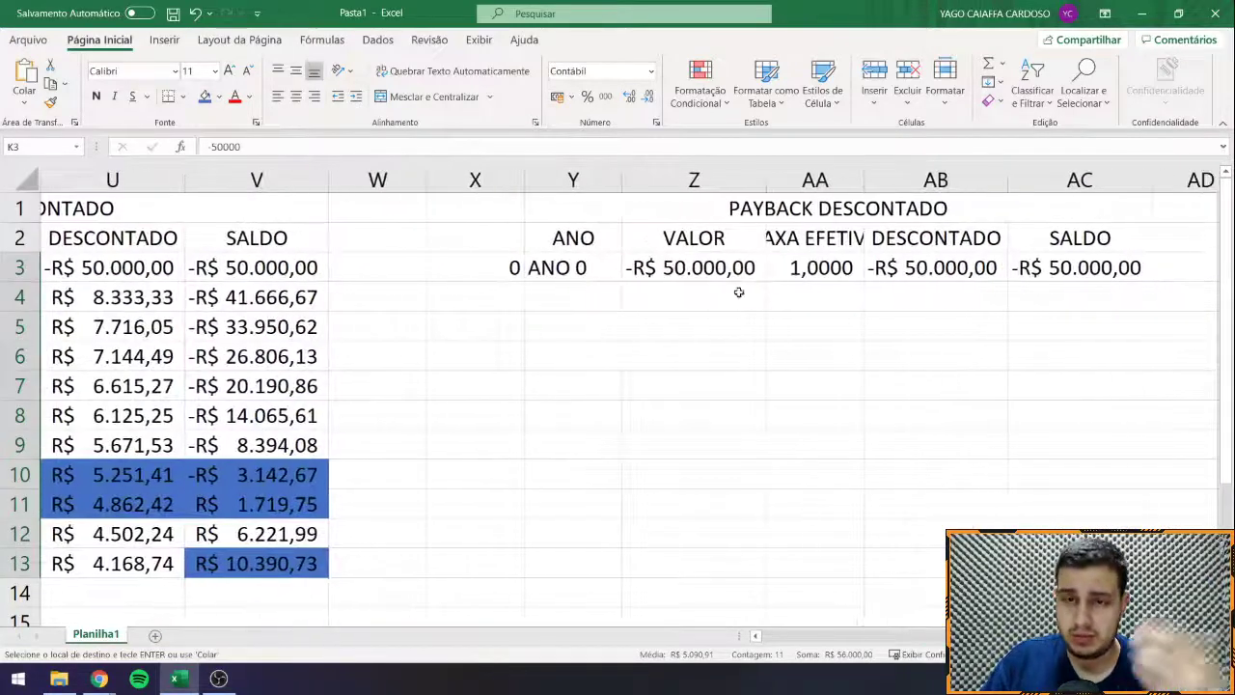
double_click(863, 179)
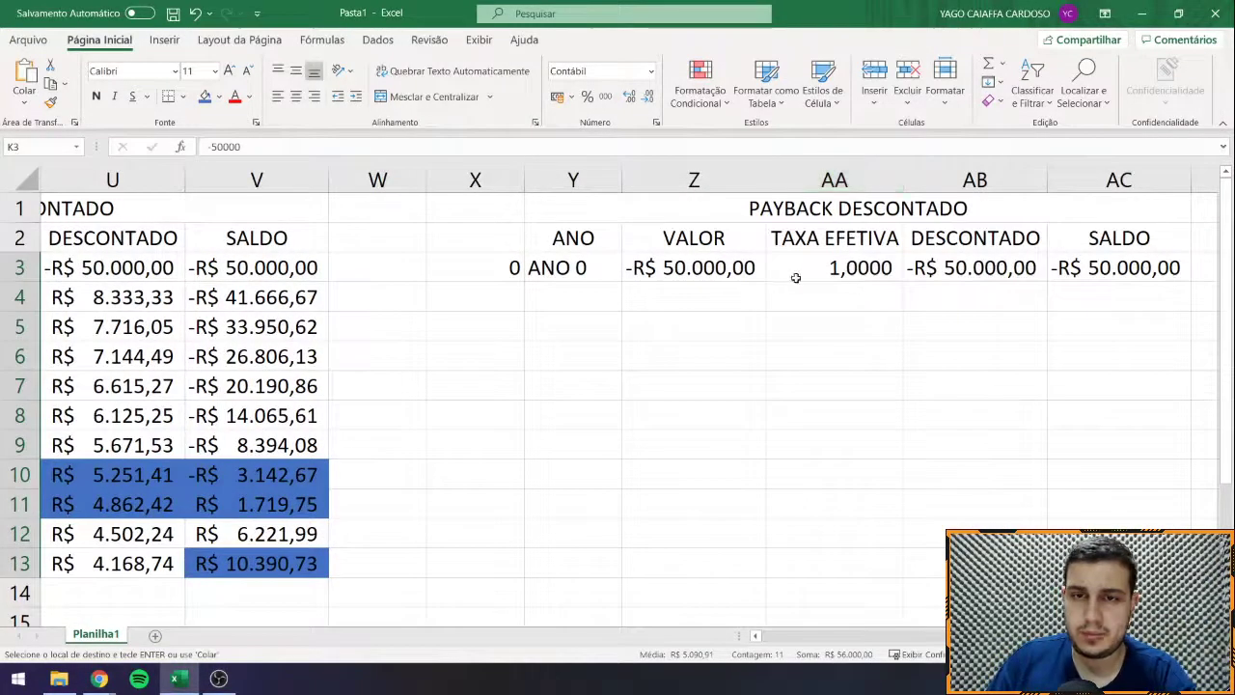
click(700, 274)
right_click(700, 276)
click(739, 286)
drag(719, 299, 721, 566)
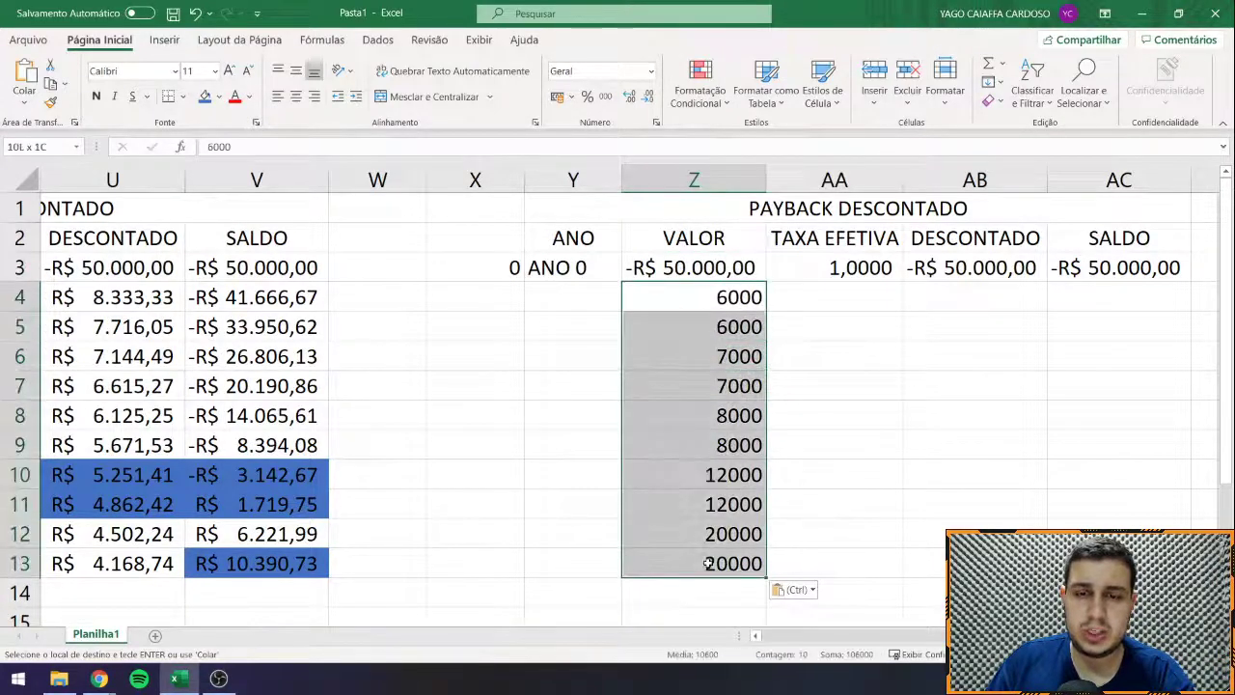
click(558, 97)
Step: Extend the ANO 0 label in Y3 down through ANO 10 in Y13
drag(474, 297, 738, 272)
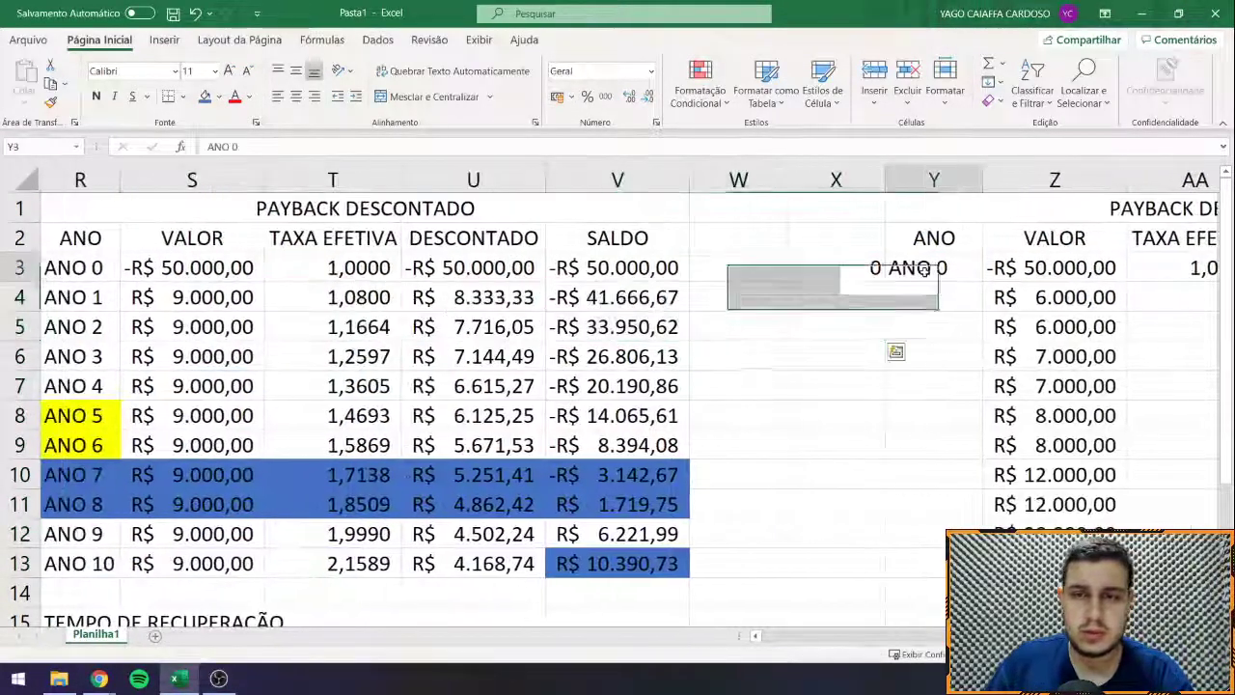
click(926, 268)
drag(982, 282, 982, 577)
Step: Number the periods 1 to 10 in X4:X13 beside the year labels
click(841, 307)
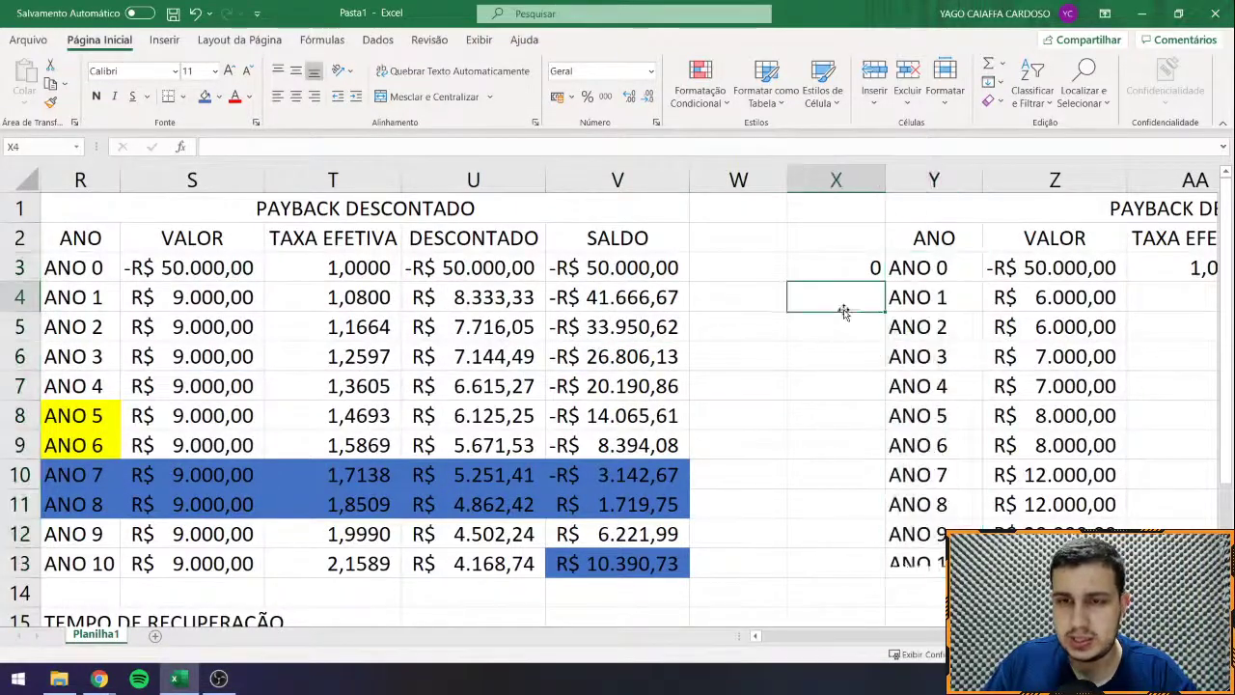
text(1)
key(Return)
text(2)
key(Return)
text(3)
key(Return)
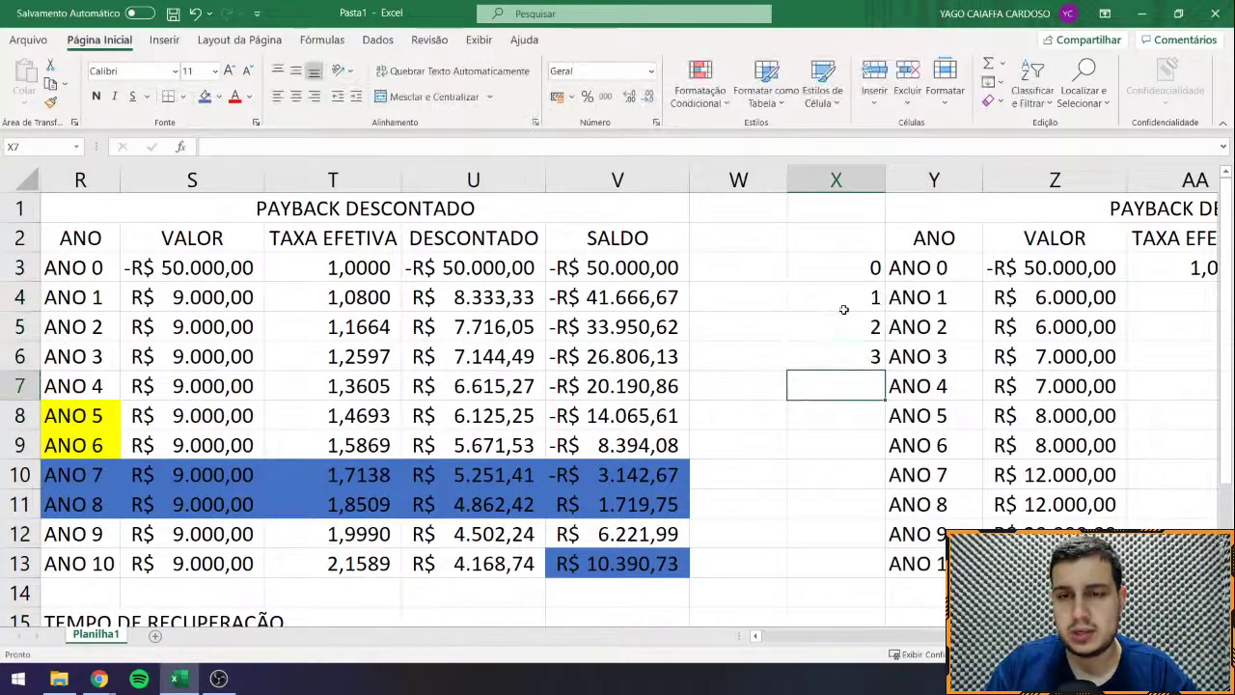
drag(825, 280, 887, 536)
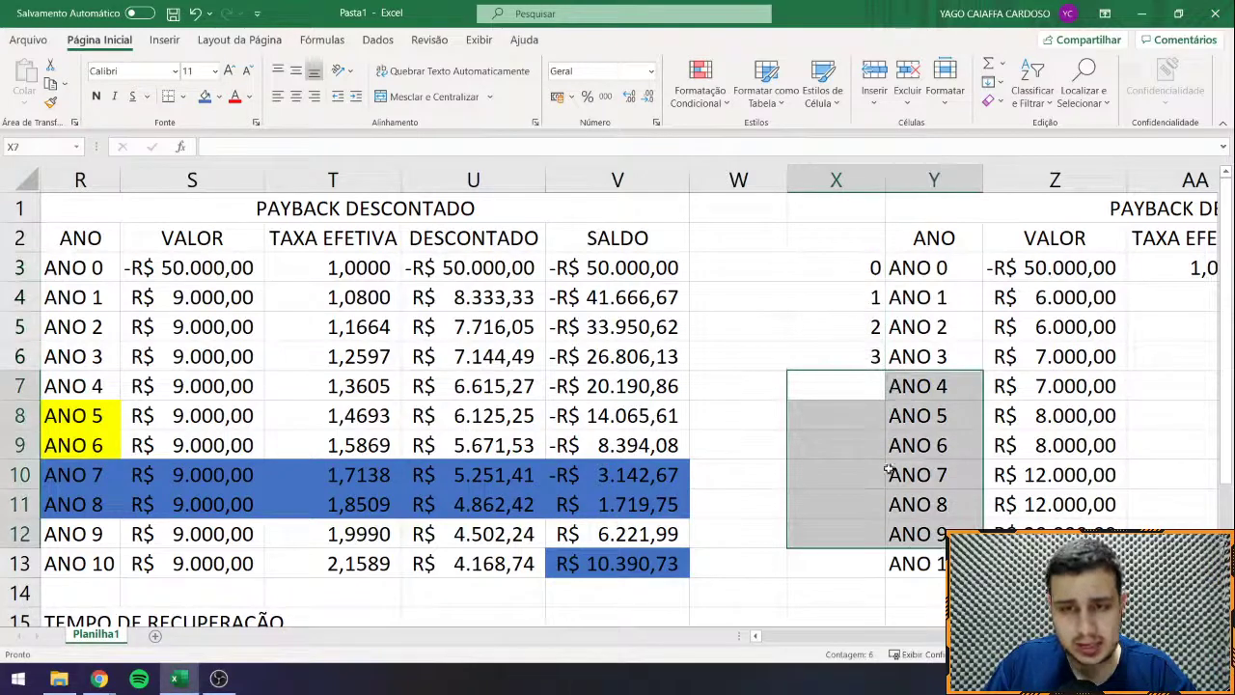
drag(861, 328, 894, 576)
click(235, 207)
drag(44, 208, 185, 209)
key(Escape)
key(ctrl+x)
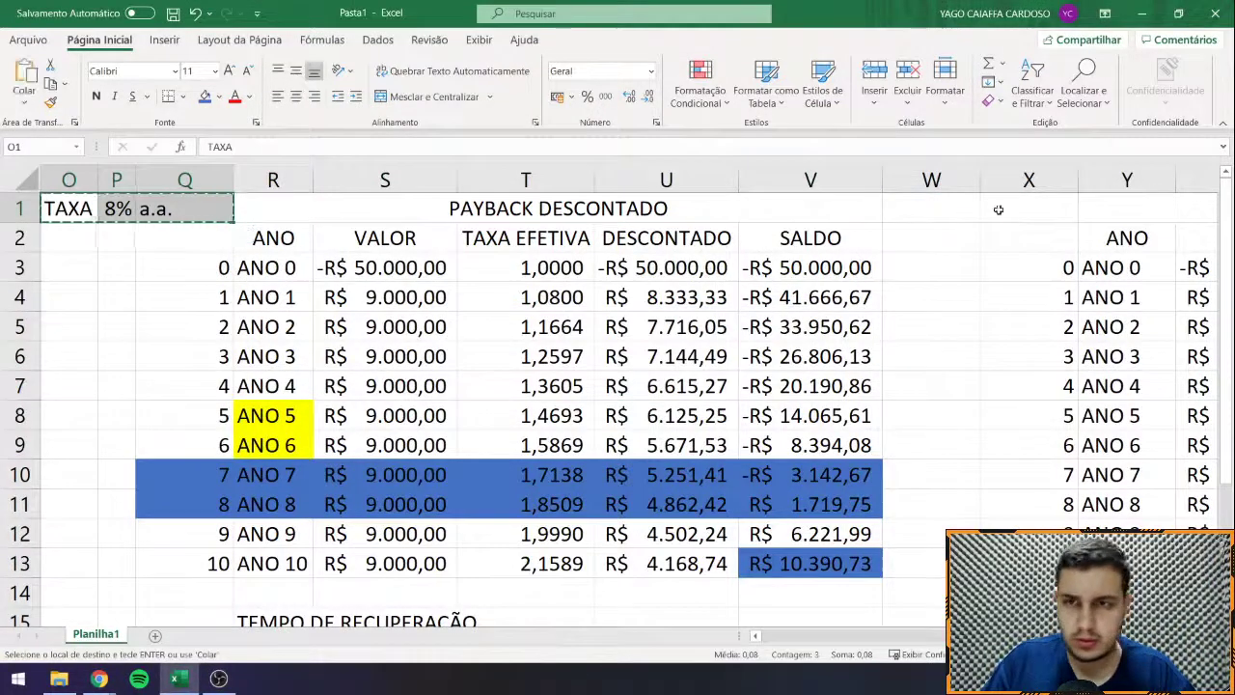
click(969, 212)
key(ctrl+v)
key(Return)
drag(842, 329, 974, 299)
click(628, 213)
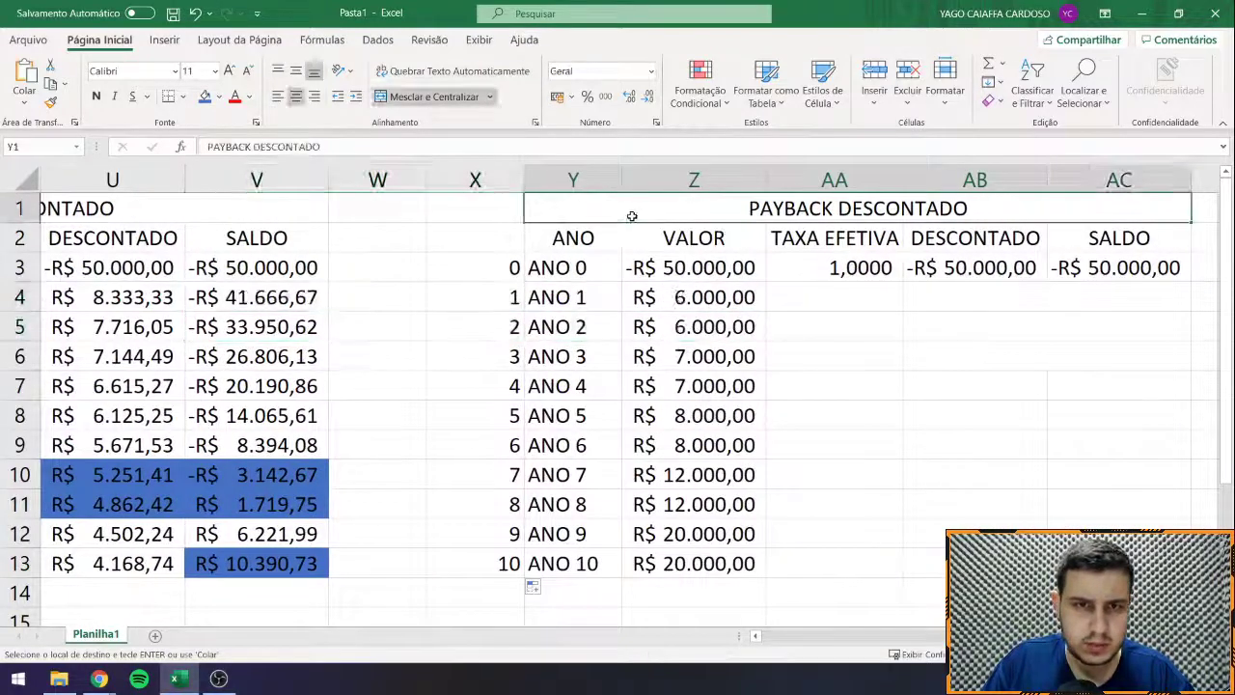
Step: Enter the 8% rate in X1
click(478, 208)
text(8)
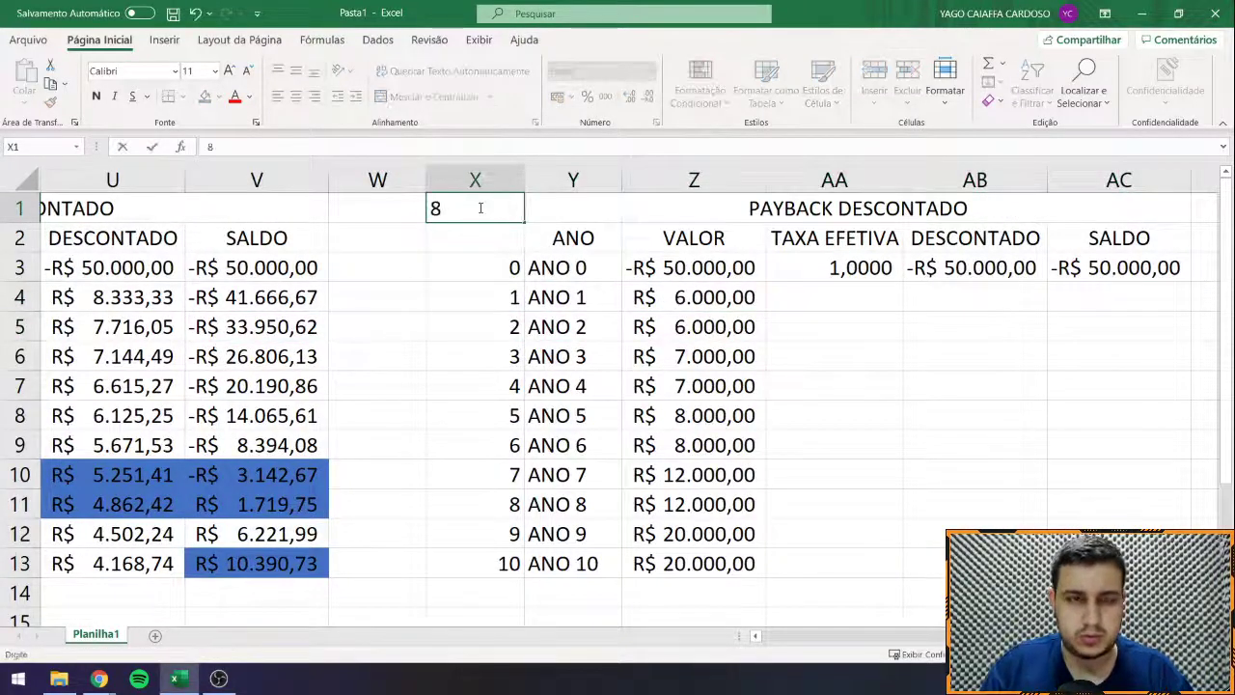
text(%)
key(Return)
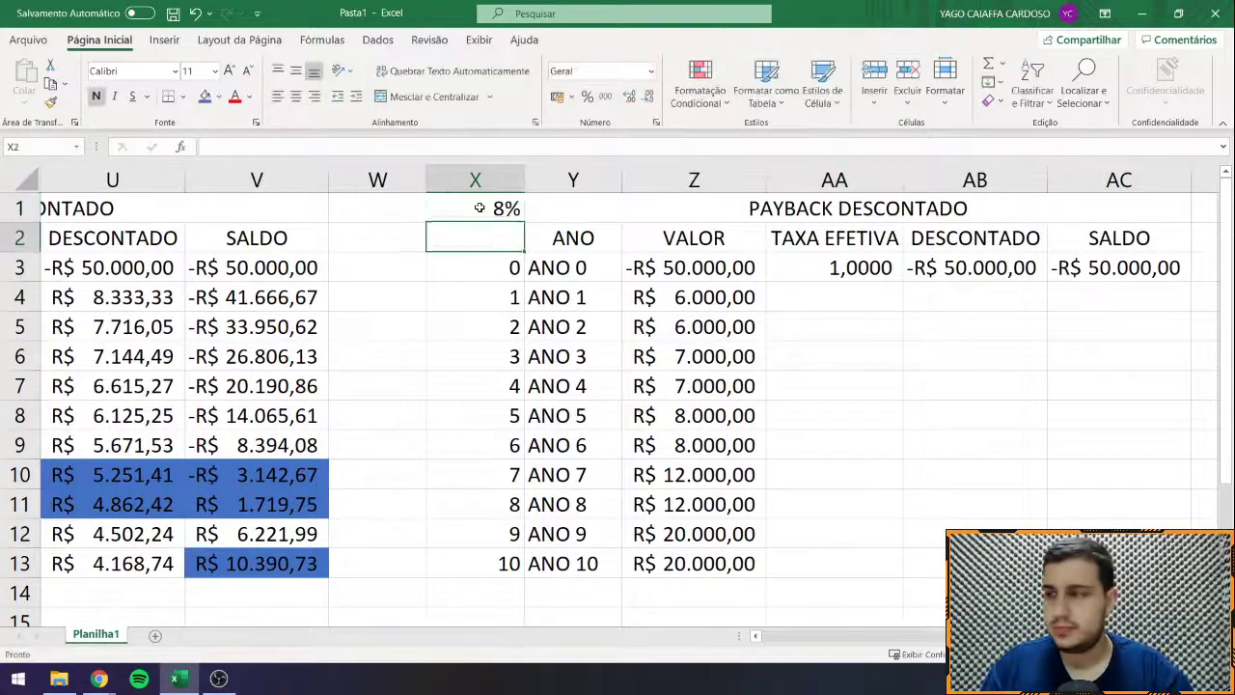
Step: Calculate the ANO 1 effective rate in AA4 with the formula =(1+X1)^X4
click(786, 292)
click(811, 274)
click(816, 288)
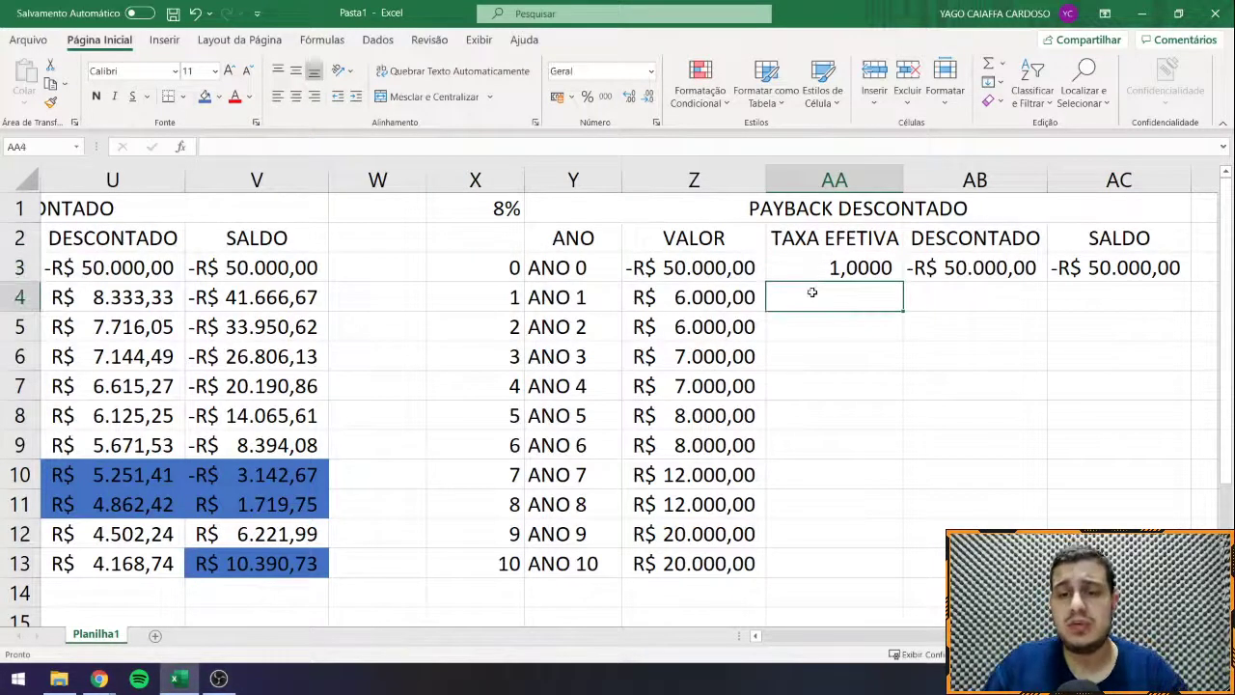
text(=)
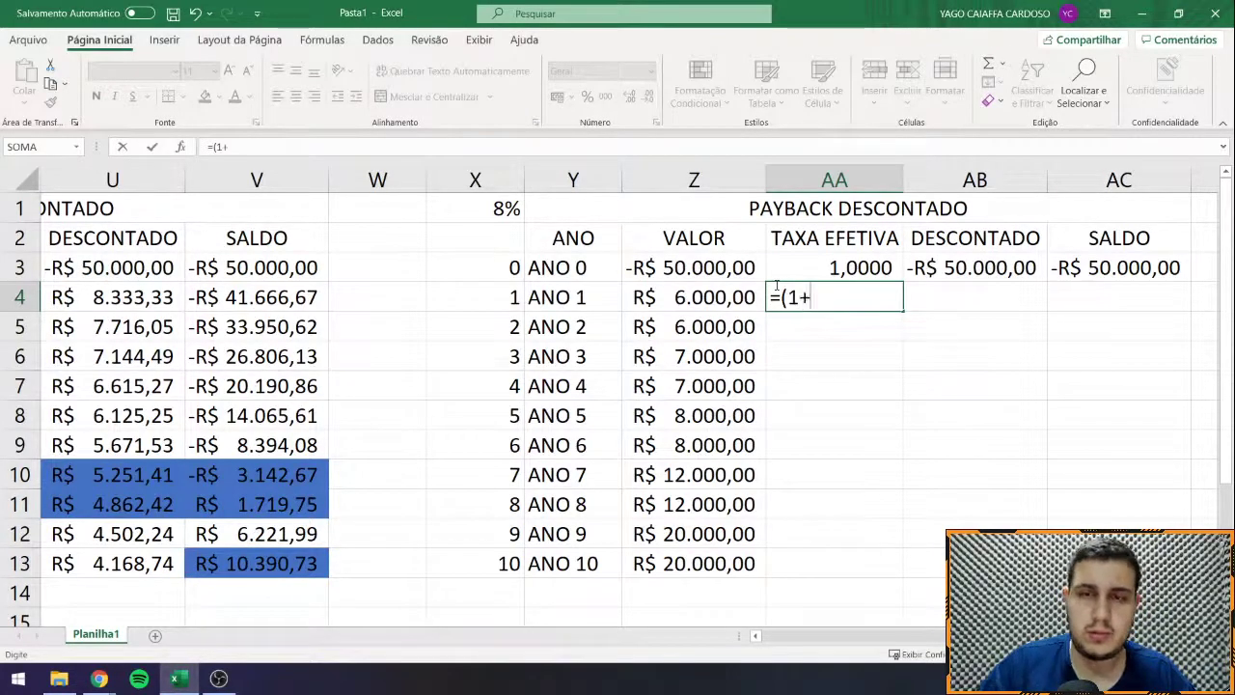
text((1+)
click(482, 210)
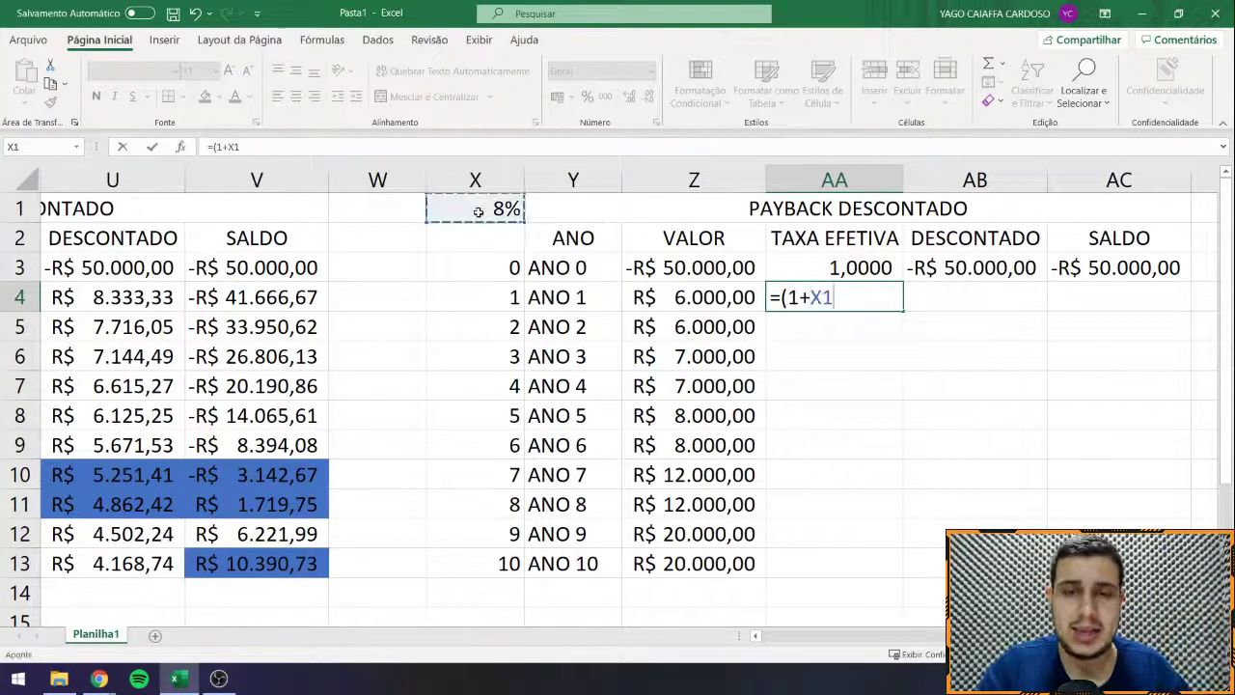
text())
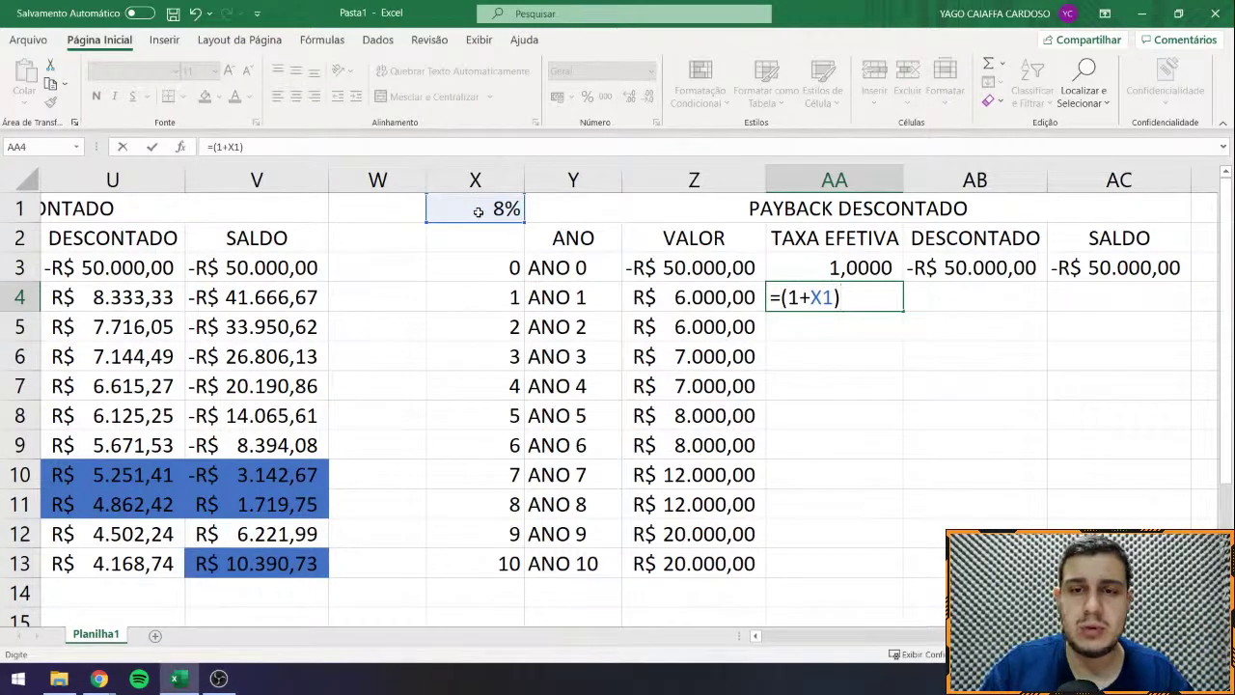
text(^)
click(507, 295)
key(Return)
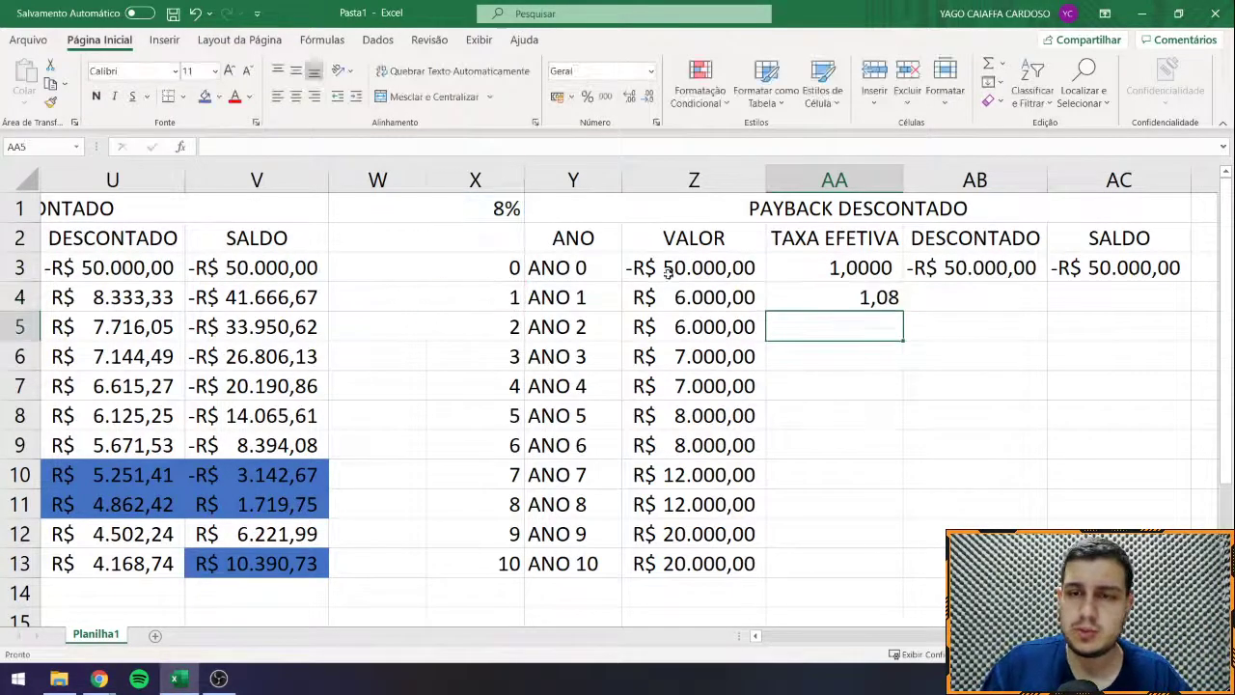
Step: Make the rate reference in AA4 absolute so the formula reads =(1+$X$1)^X4
click(799, 294)
double_click(799, 296)
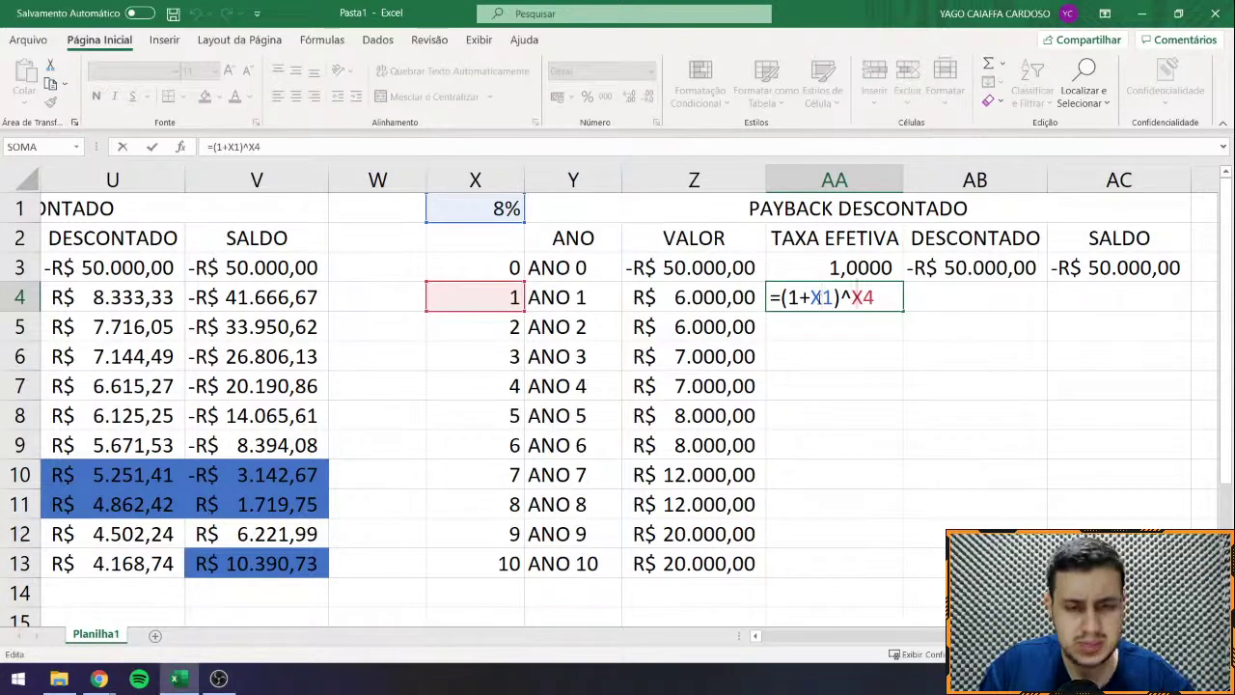
key(F4)
key(Return)
Step: Set the effective rate in AA4 to four decimal places
click(791, 297)
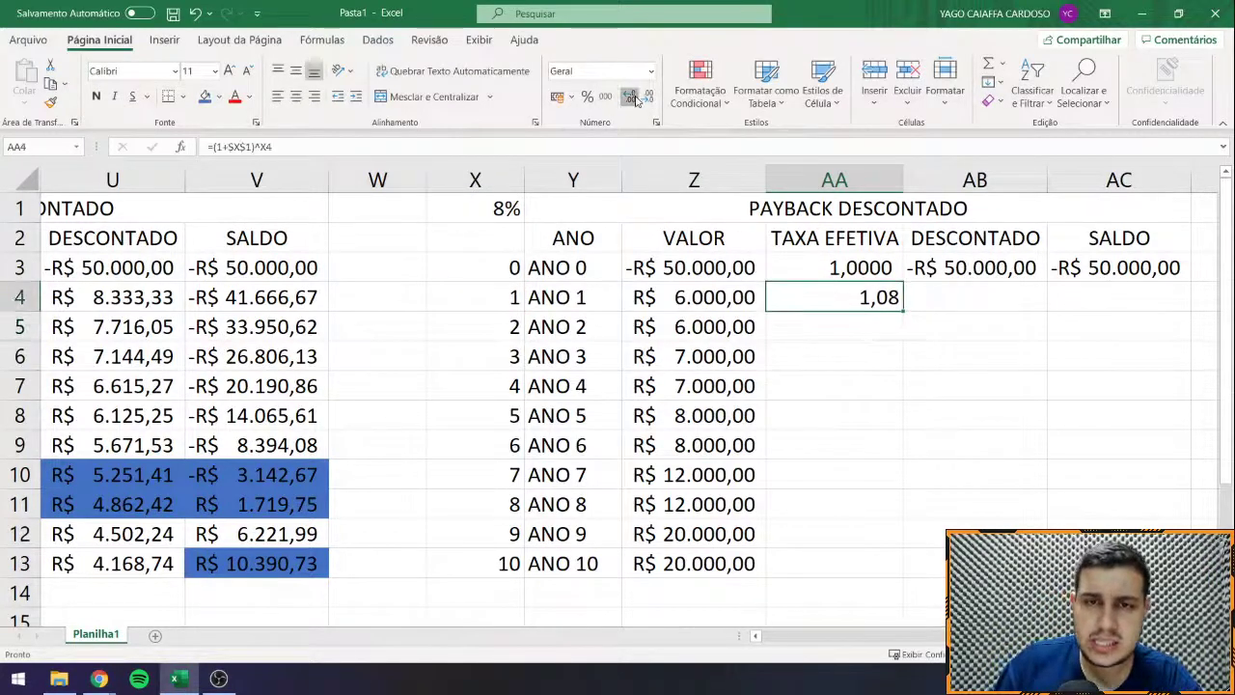
click(632, 98)
click(633, 98)
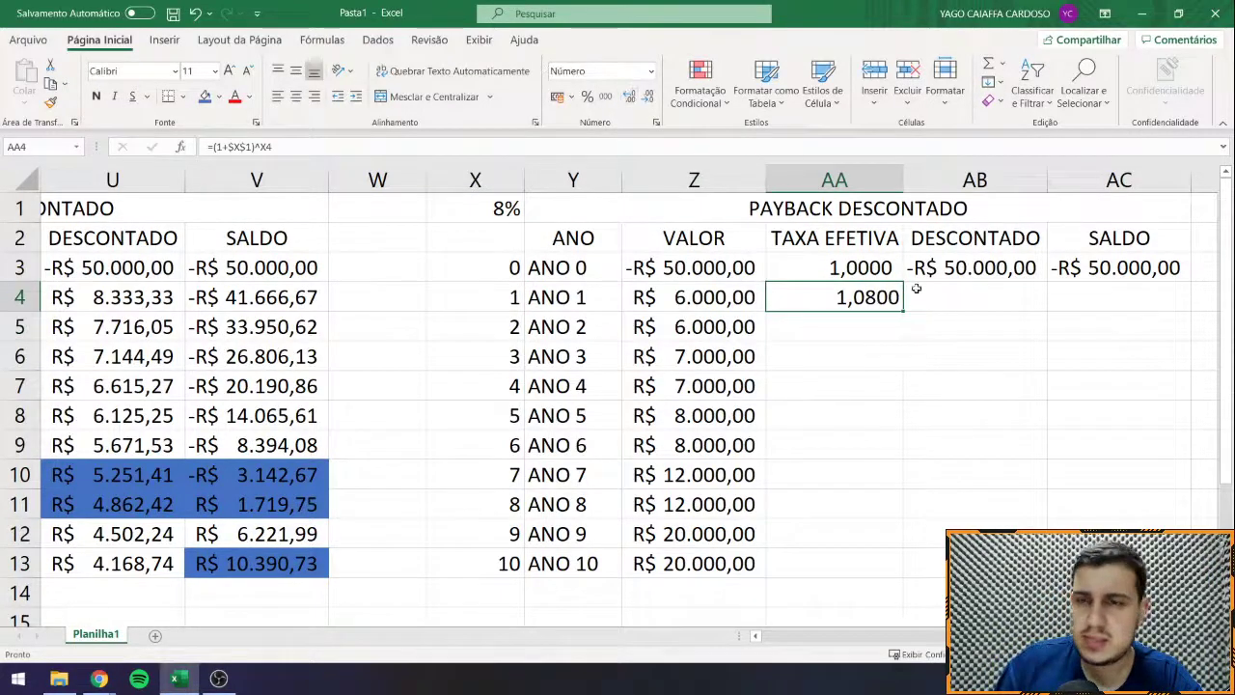
click(629, 98)
click(648, 100)
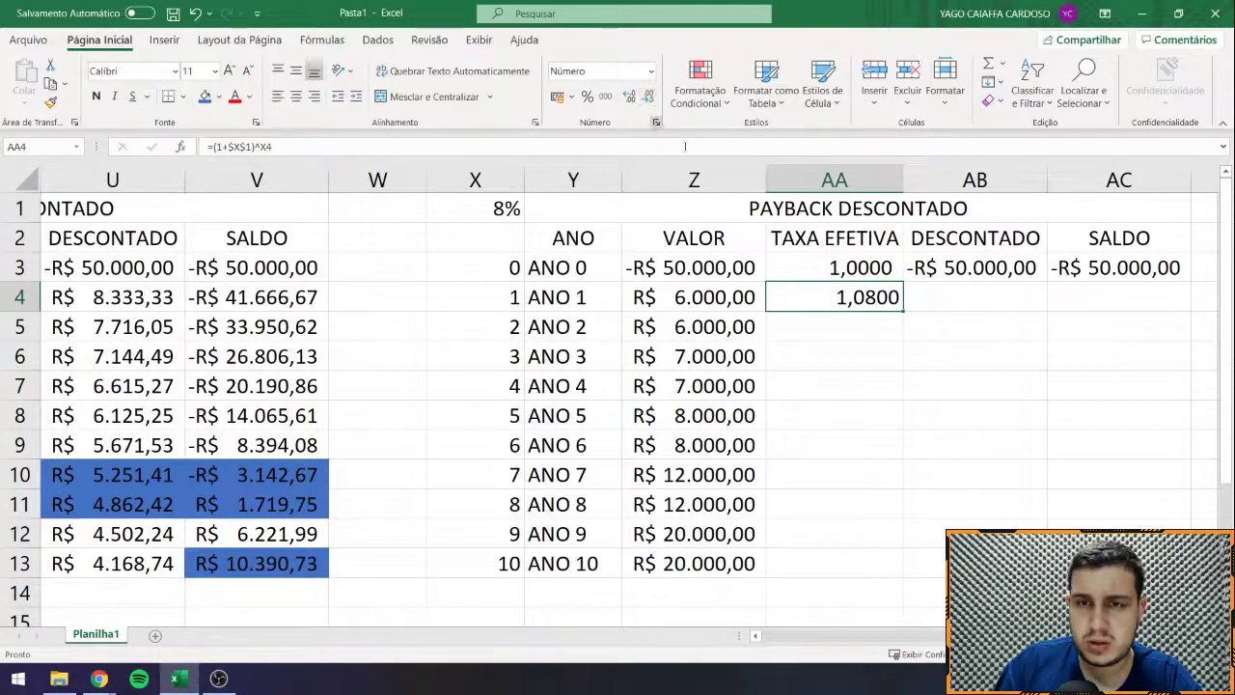
Step: Copy the number format of AA3 onto the effective rate in AA4
click(843, 267)
click(50, 100)
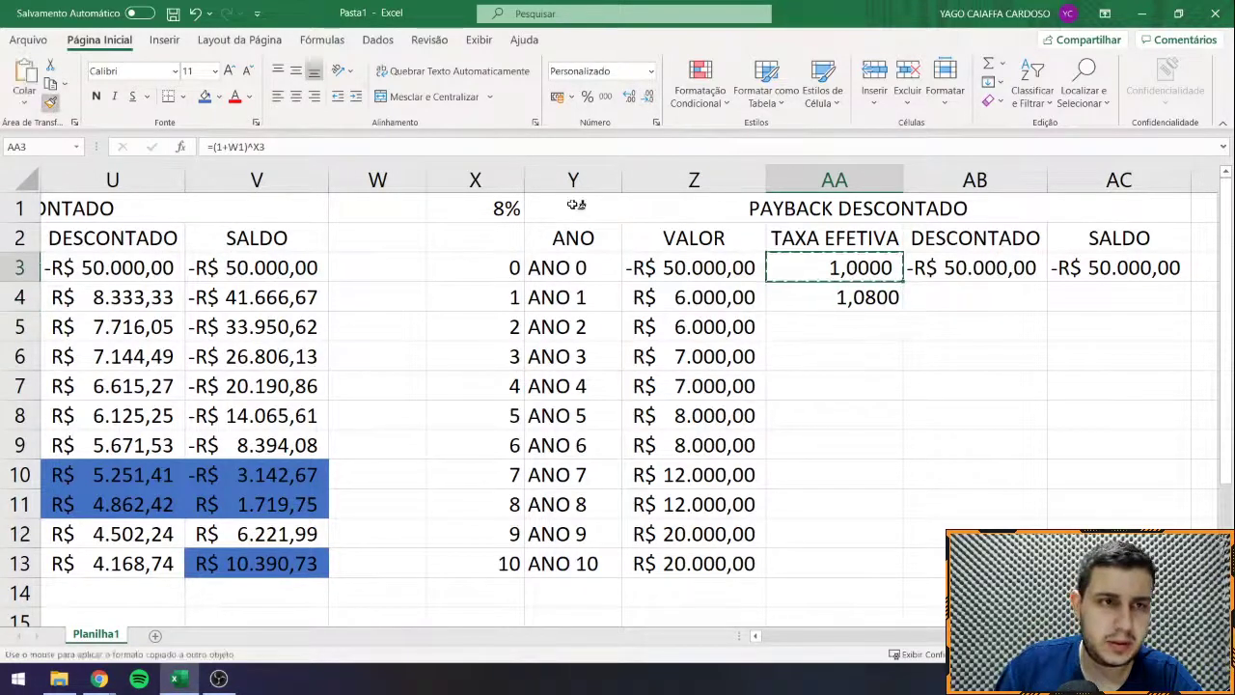
click(829, 289)
Step: Fill the effective rate formula from AA4 down to AA13, keeping the absolute reference to $X$1
drag(861, 268, 868, 576)
click(868, 567)
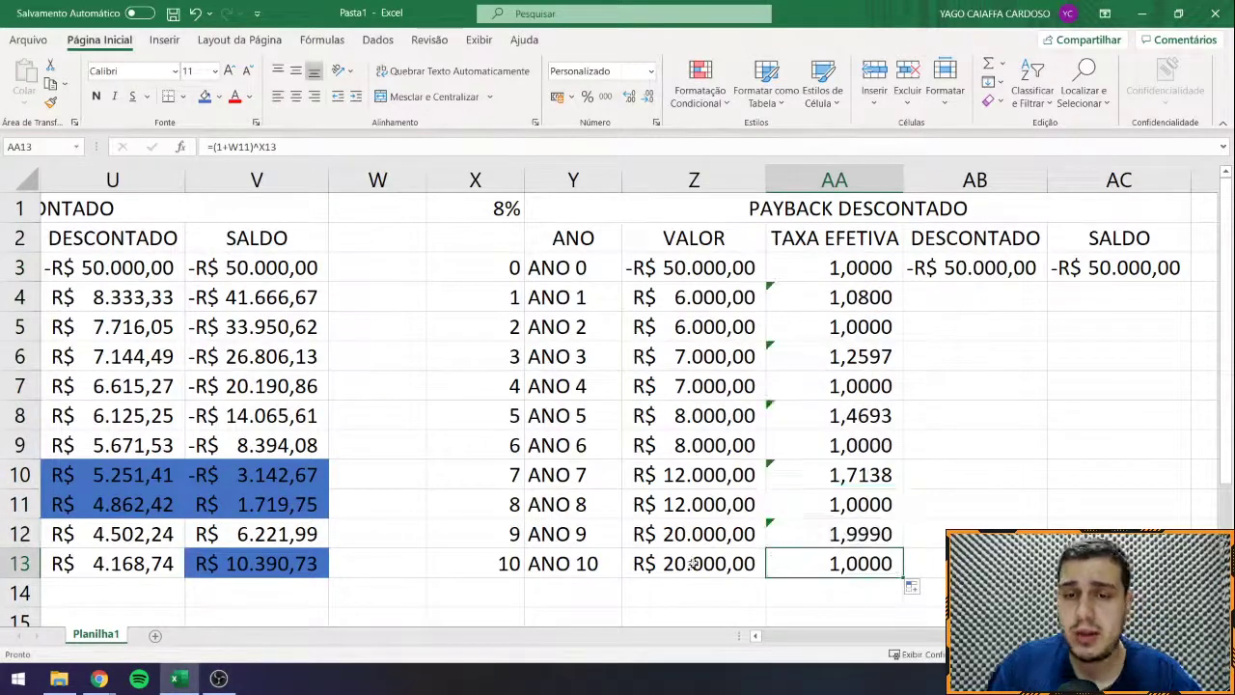
double_click(836, 299)
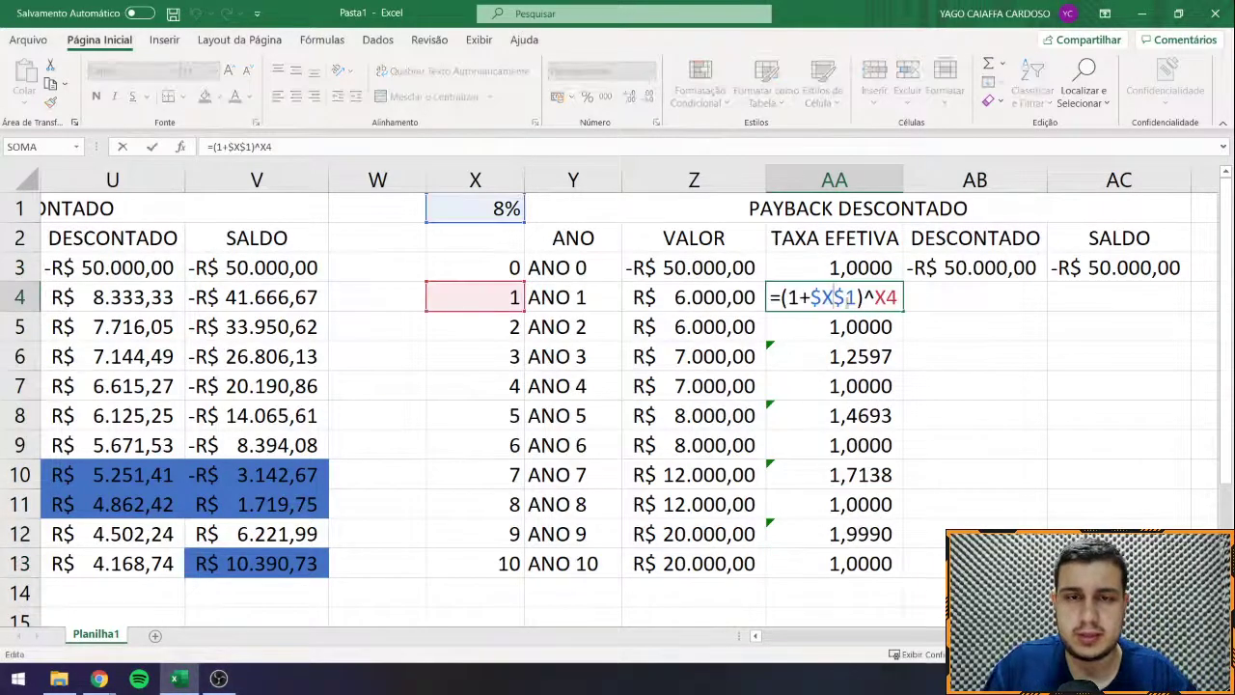
key(Escape)
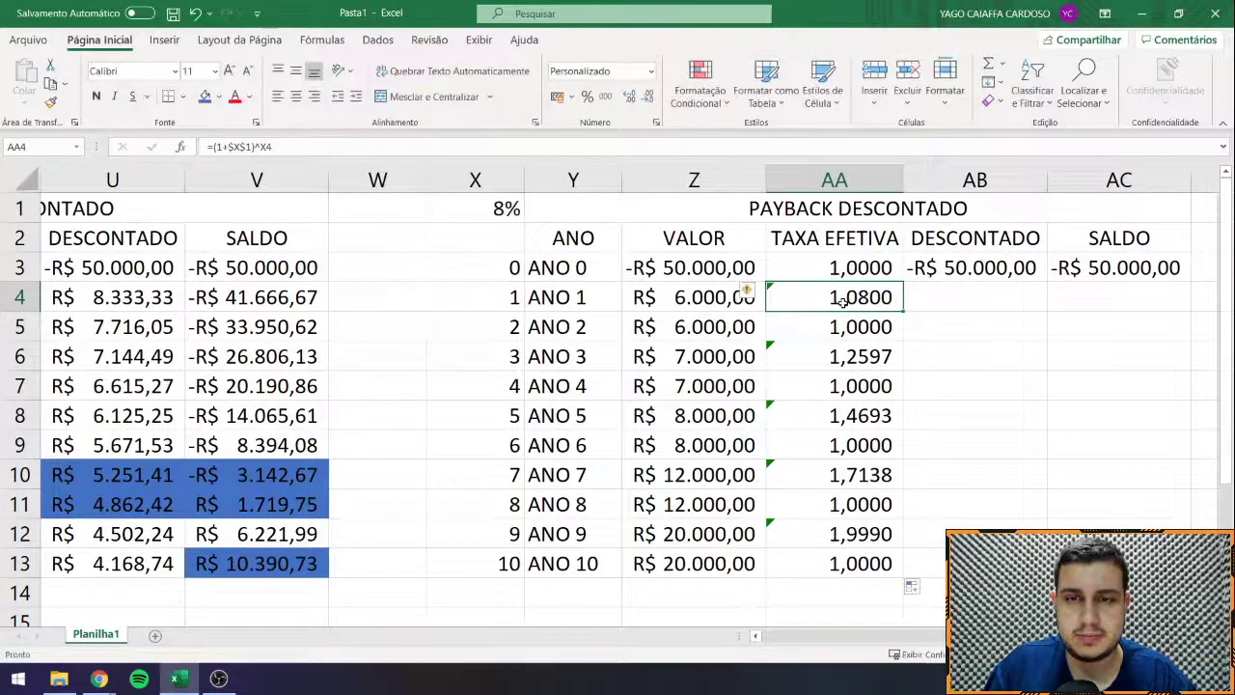
double_click(901, 310)
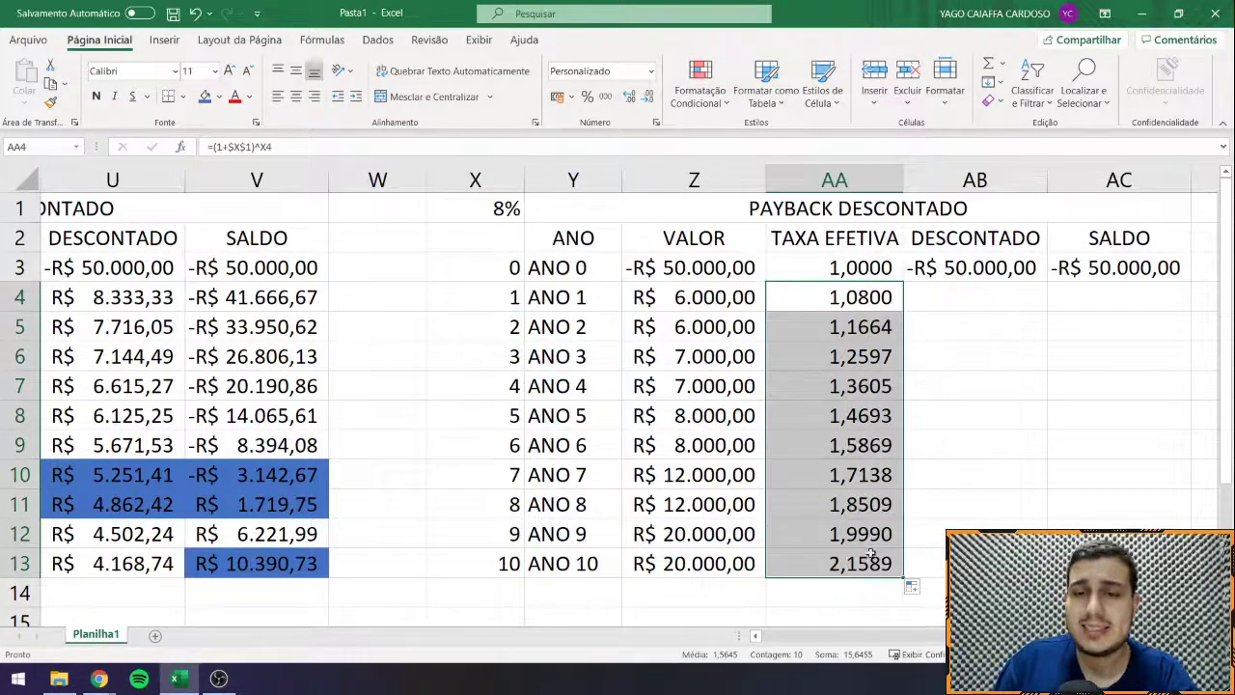
drag(871, 553, 338, 564)
click(341, 564)
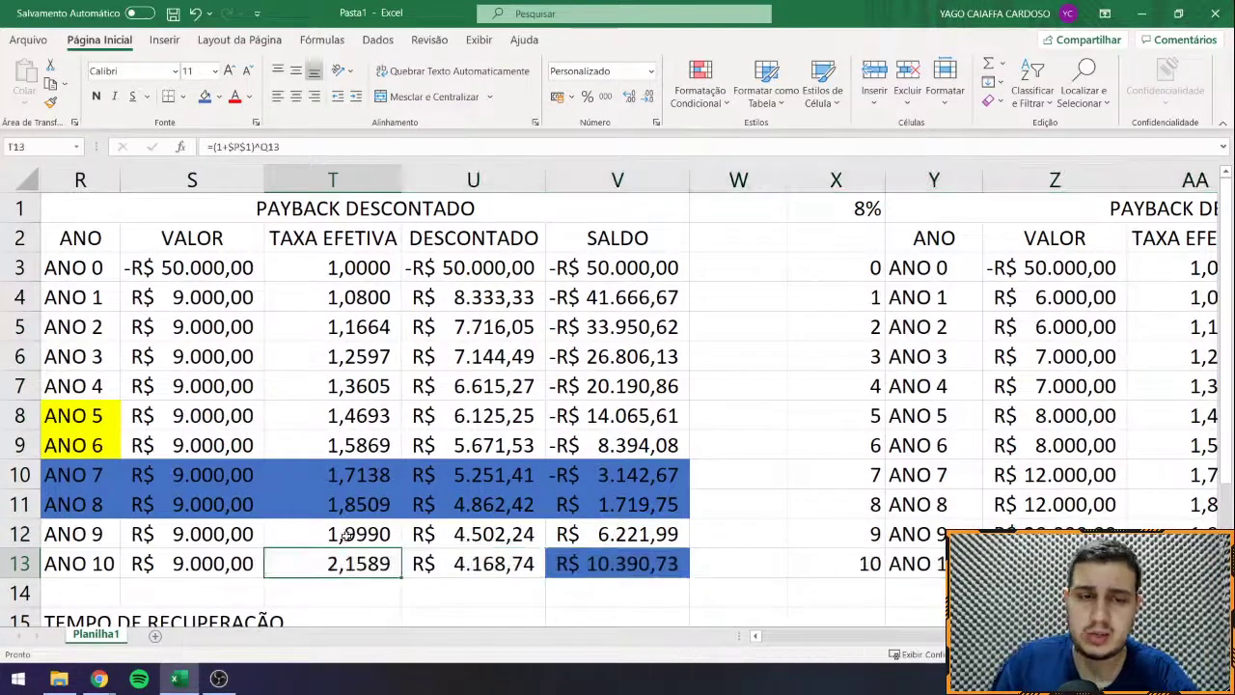
click(338, 475)
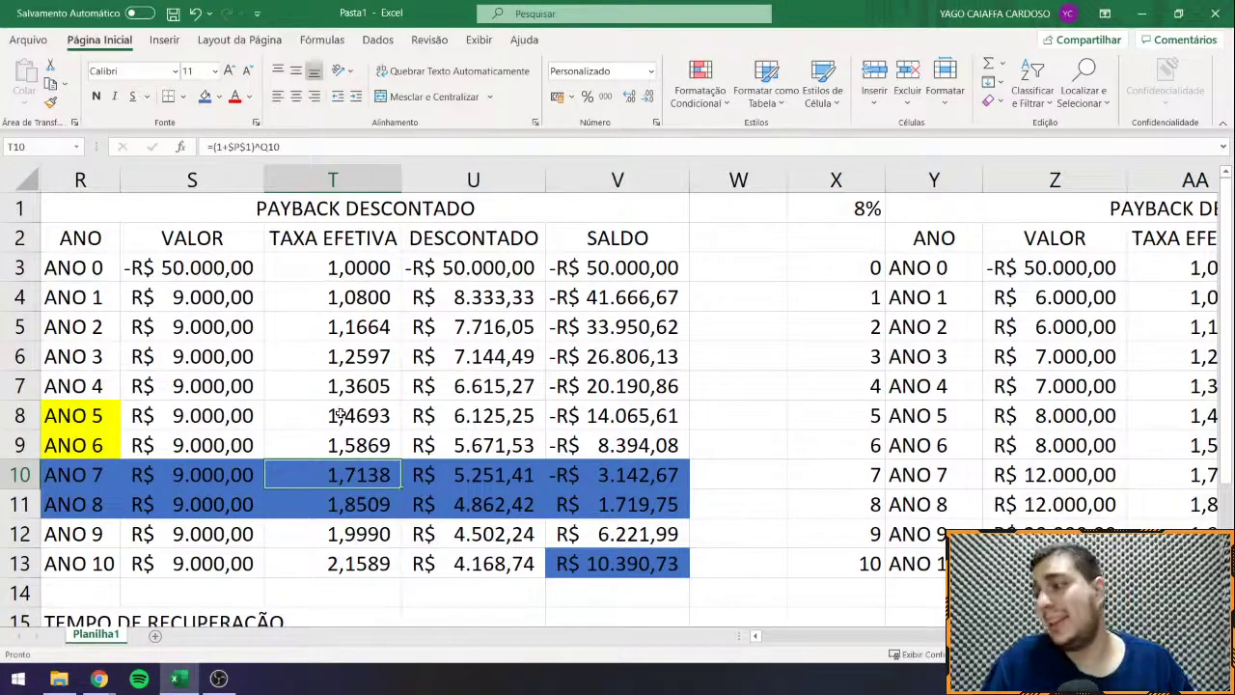
click(810, 225)
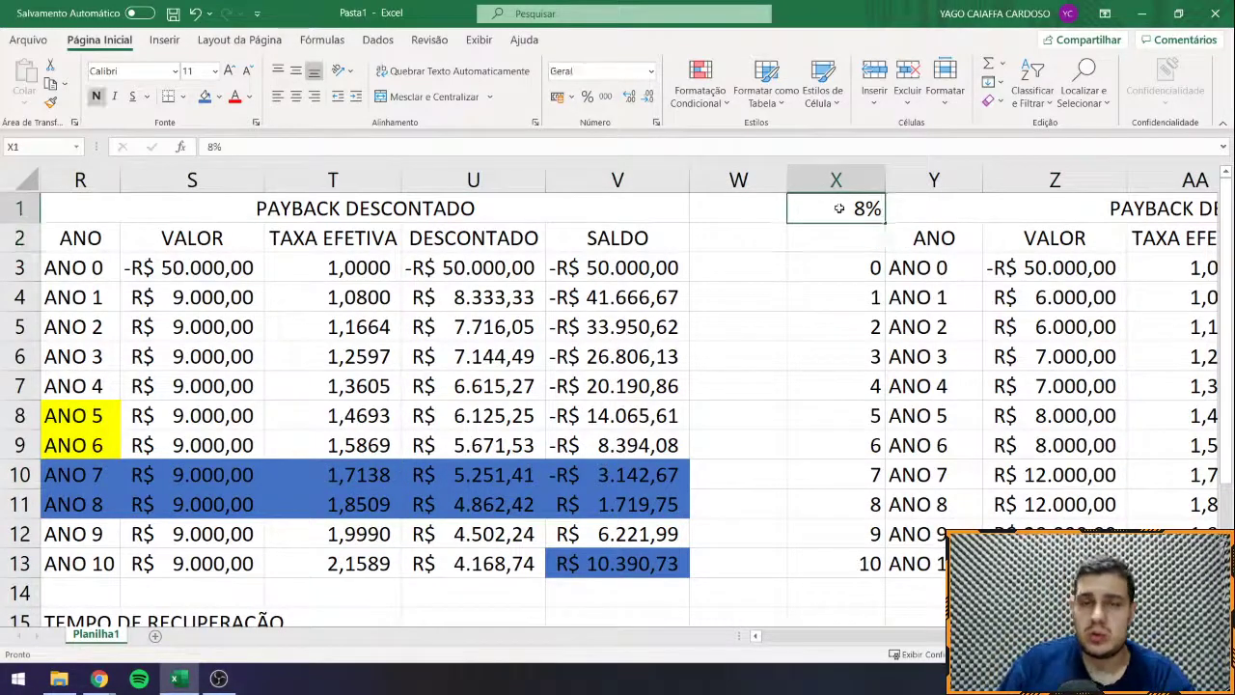
drag(836, 267, 1089, 319)
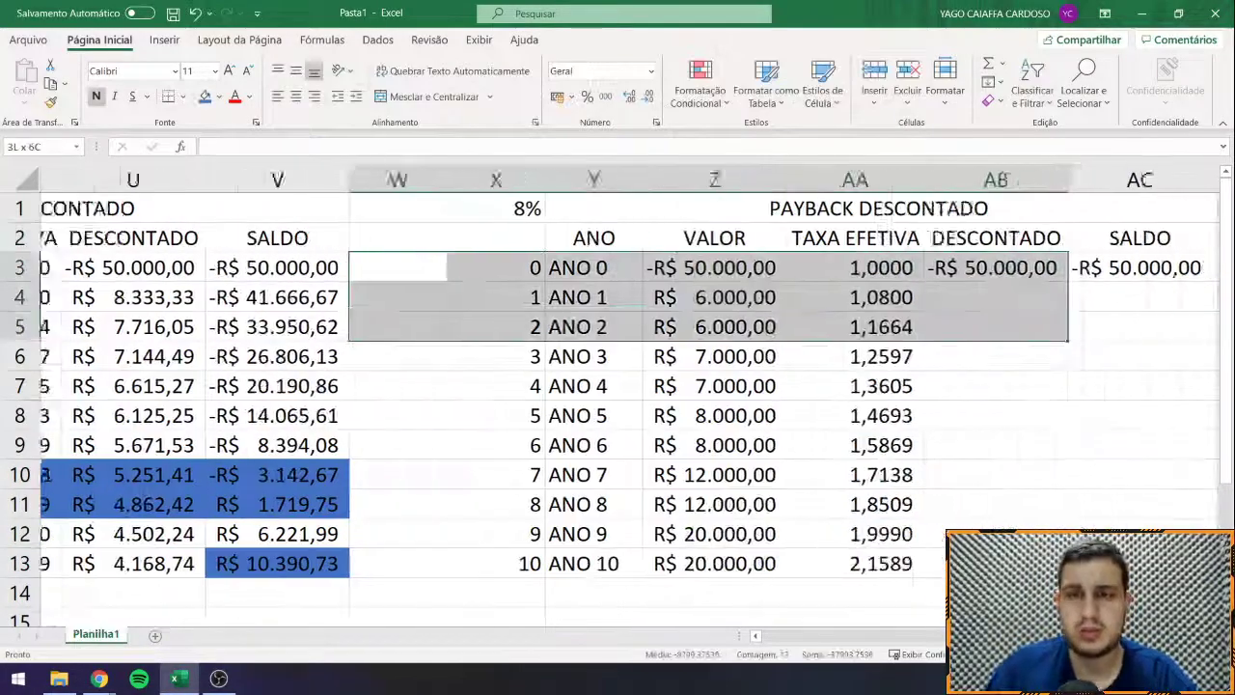
Step: Enter the discounted value formula =Z4/AA4 for year 1 in AB4, following the pattern of AB3
click(864, 291)
double_click(846, 272)
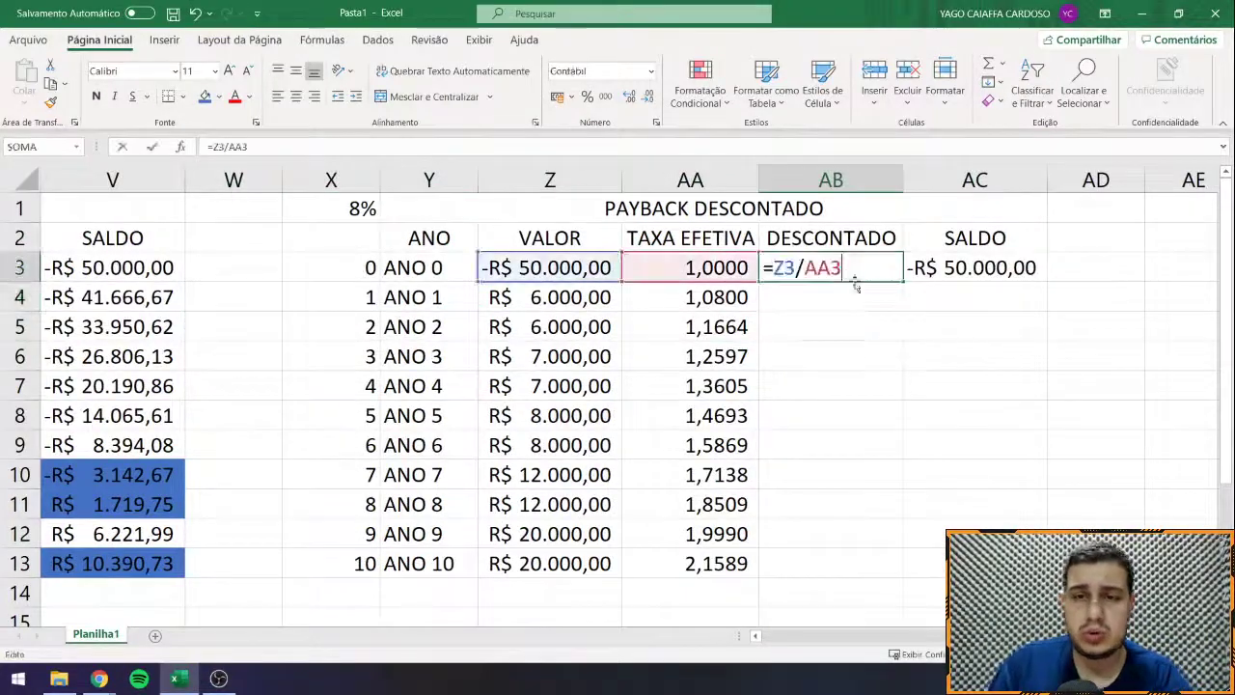
key(Return)
text(=)
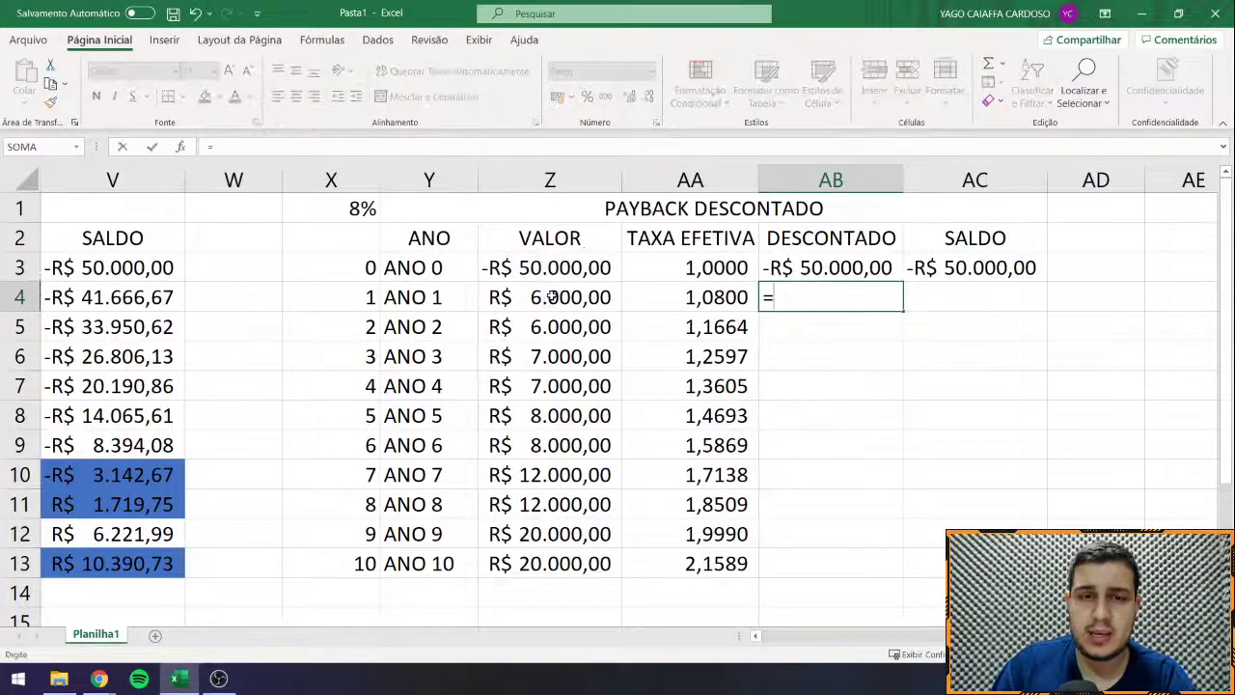
click(550, 297)
text(/)
click(668, 305)
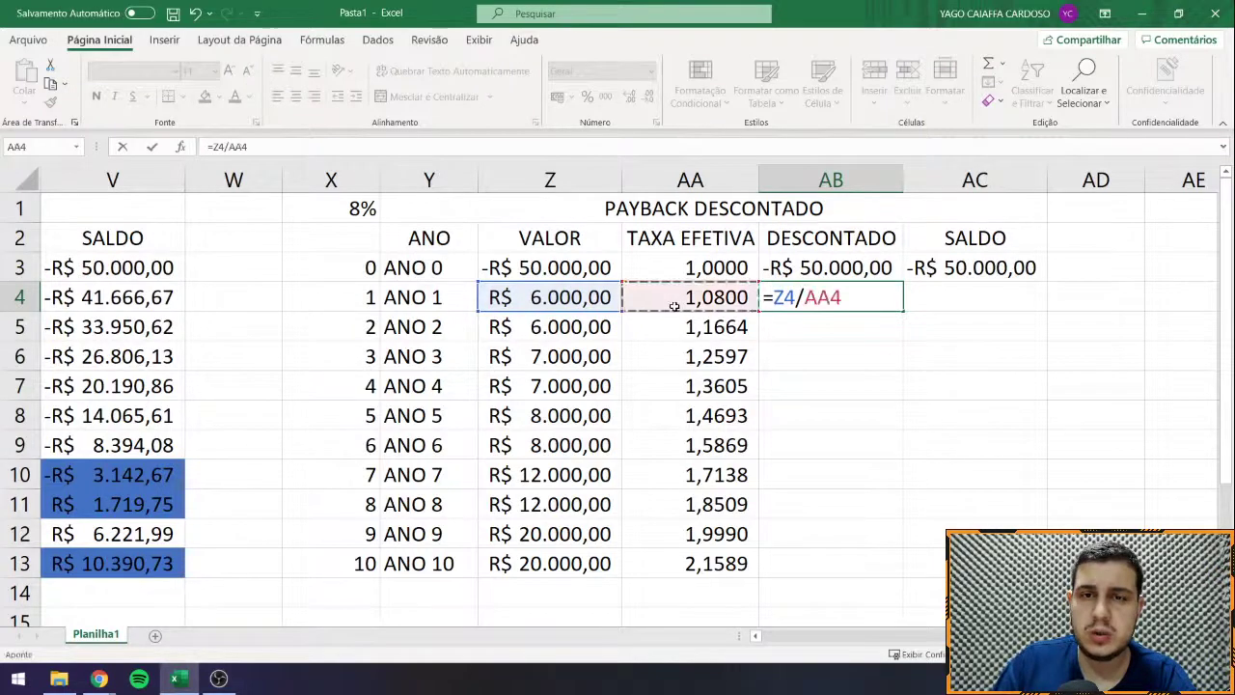
key(Return)
Step: Apply the R$ accounting number format to the discounted value cells AB4:AB13
click(826, 301)
drag(826, 301, 835, 572)
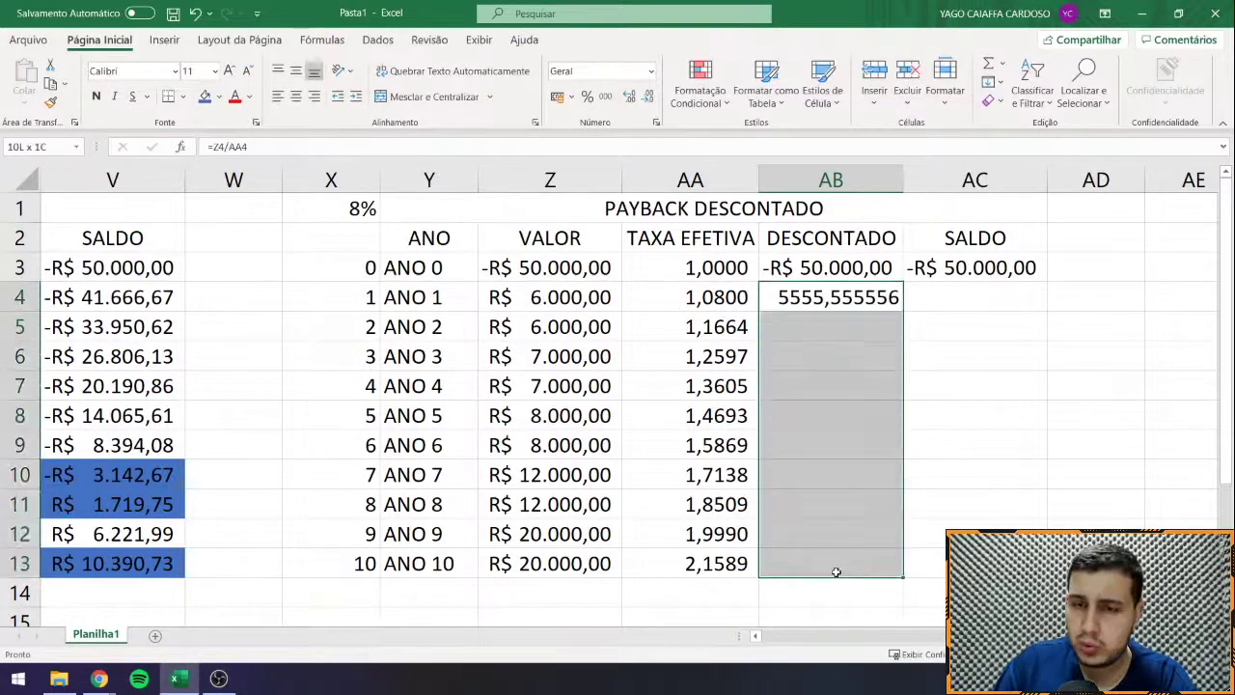
click(557, 97)
Step: Calculate the year 2 discounted value in AB5 with =Z5/AA5
click(846, 331)
text(=)
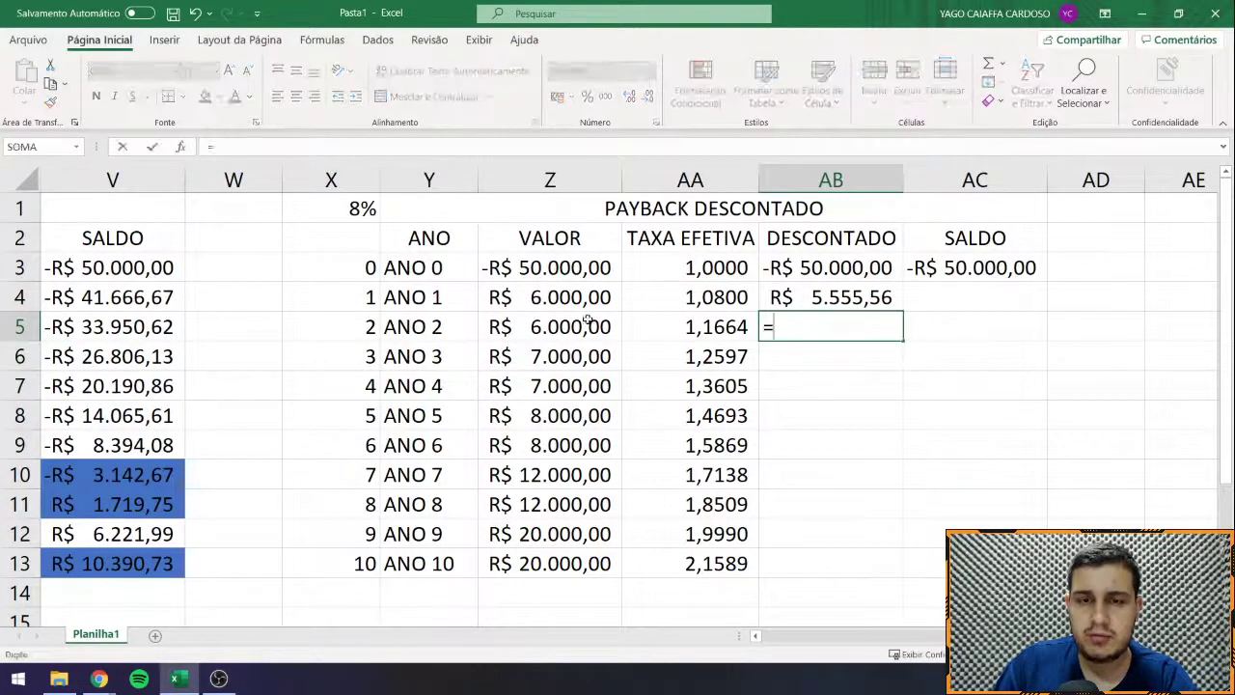
click(564, 327)
text(/)
click(677, 326)
key(Return)
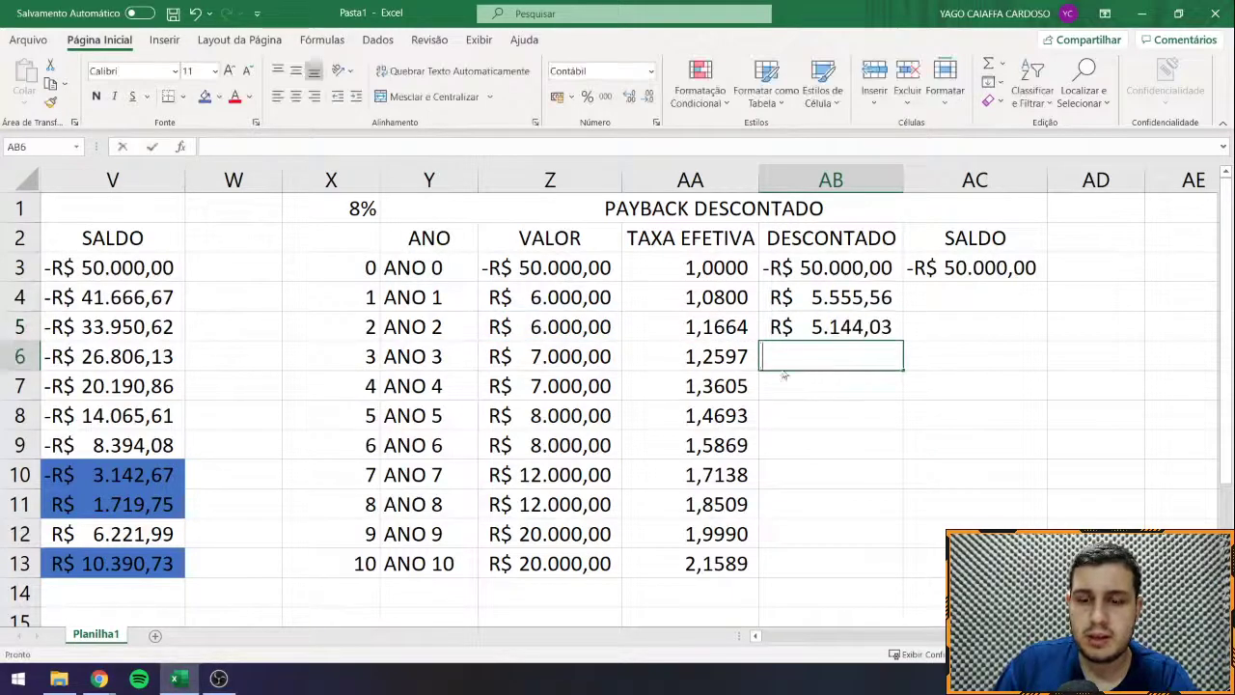
Step: Calculate the discounted values for years 3 and 4 with =Z6/AA6 in AB6 and =Z7/AA7 in AB7
text(=)
click(564, 356)
text(/)
click(750, 356)
key(Return)
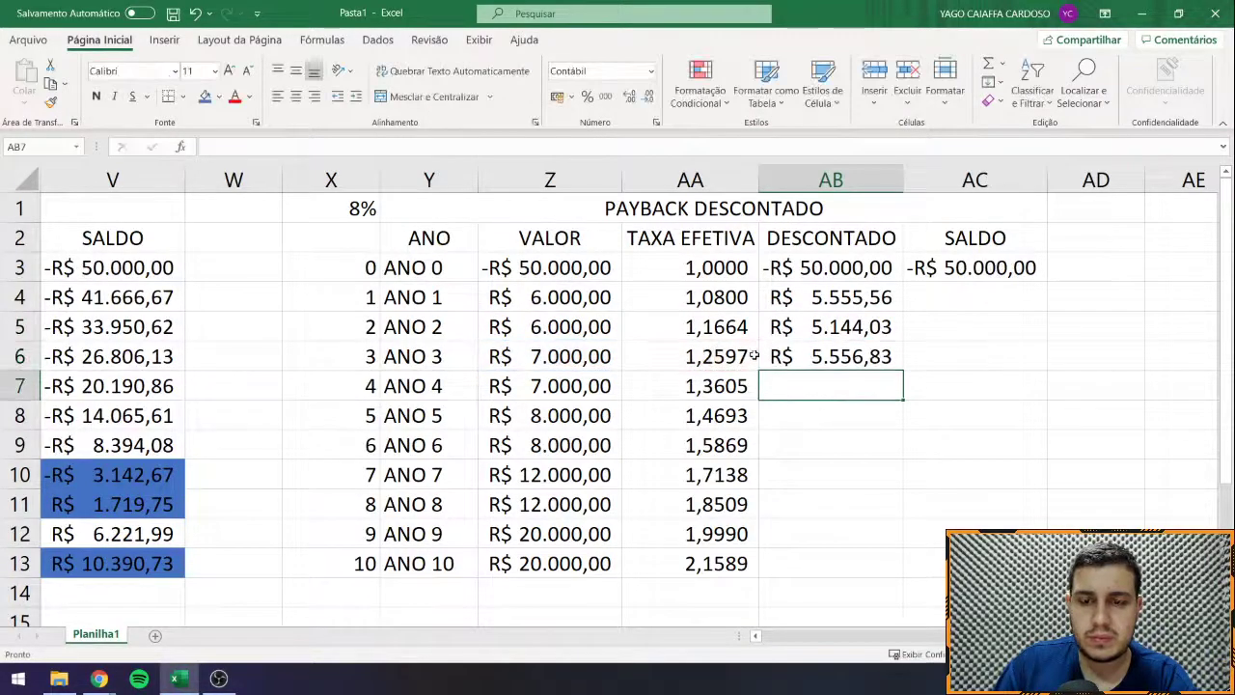
text(=)
click(565, 386)
text(/)
click(742, 384)
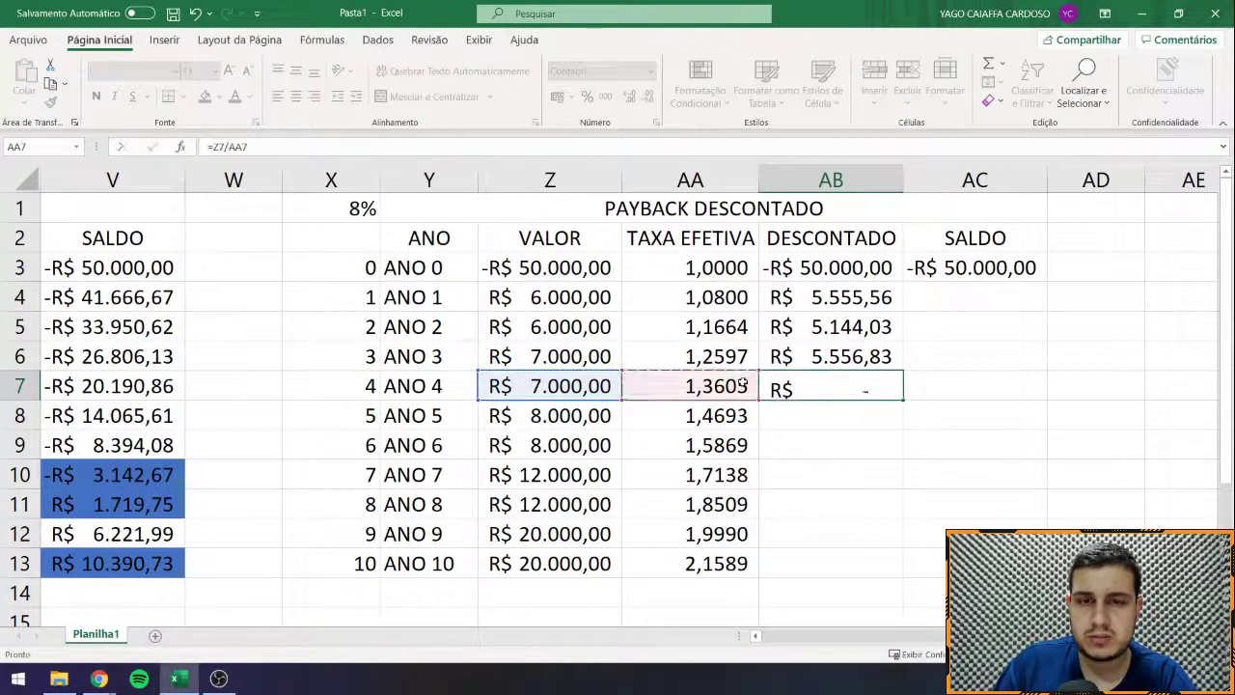
key(Return)
Step: Enter =Z8/AA8 in AB8 for year 5 and fill the formula down to AB13
text(=)
click(564, 415)
text(/)
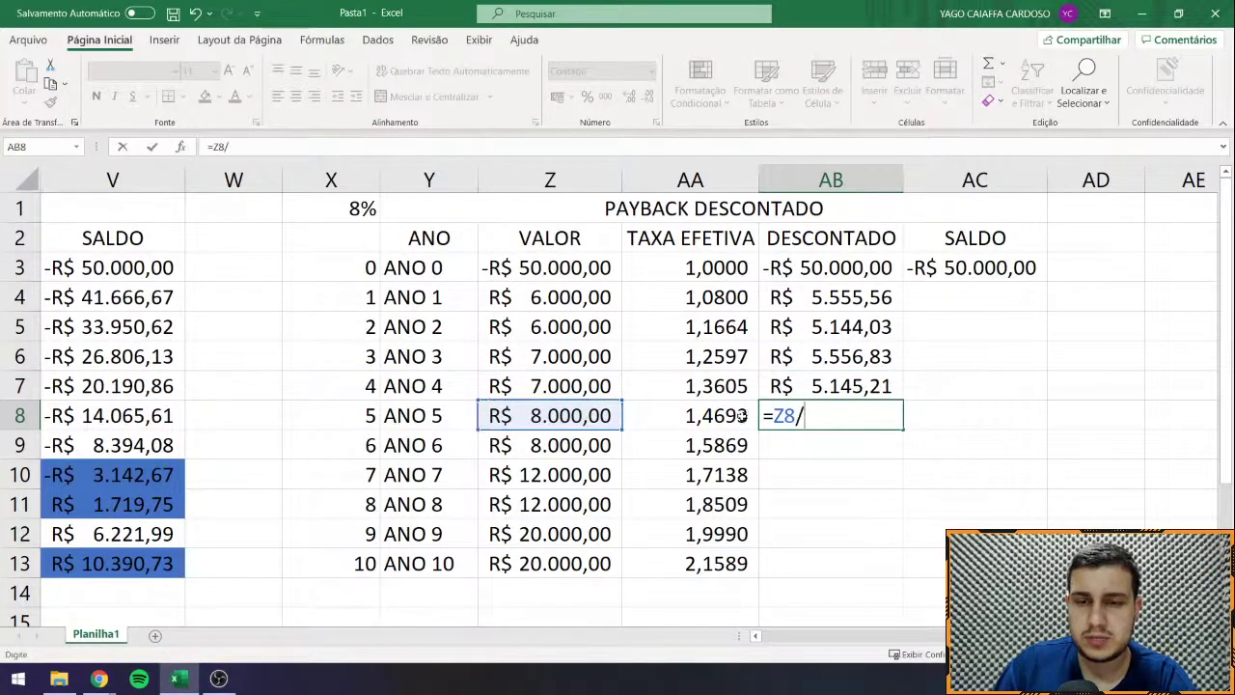
click(741, 414)
key(Return)
click(882, 417)
drag(903, 430, 897, 575)
click(956, 498)
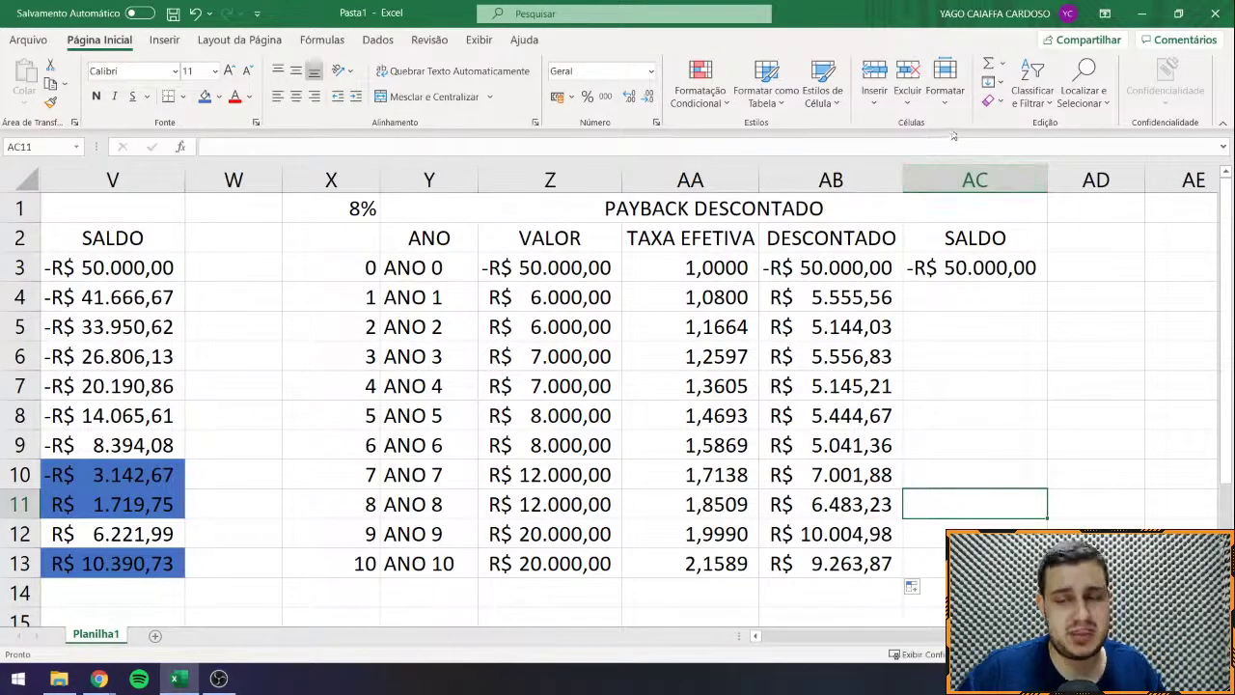
Step: Enter the year 1 balance formula =AC3+AB4 in AC4, adding the discounted value to the previous balance
click(967, 270)
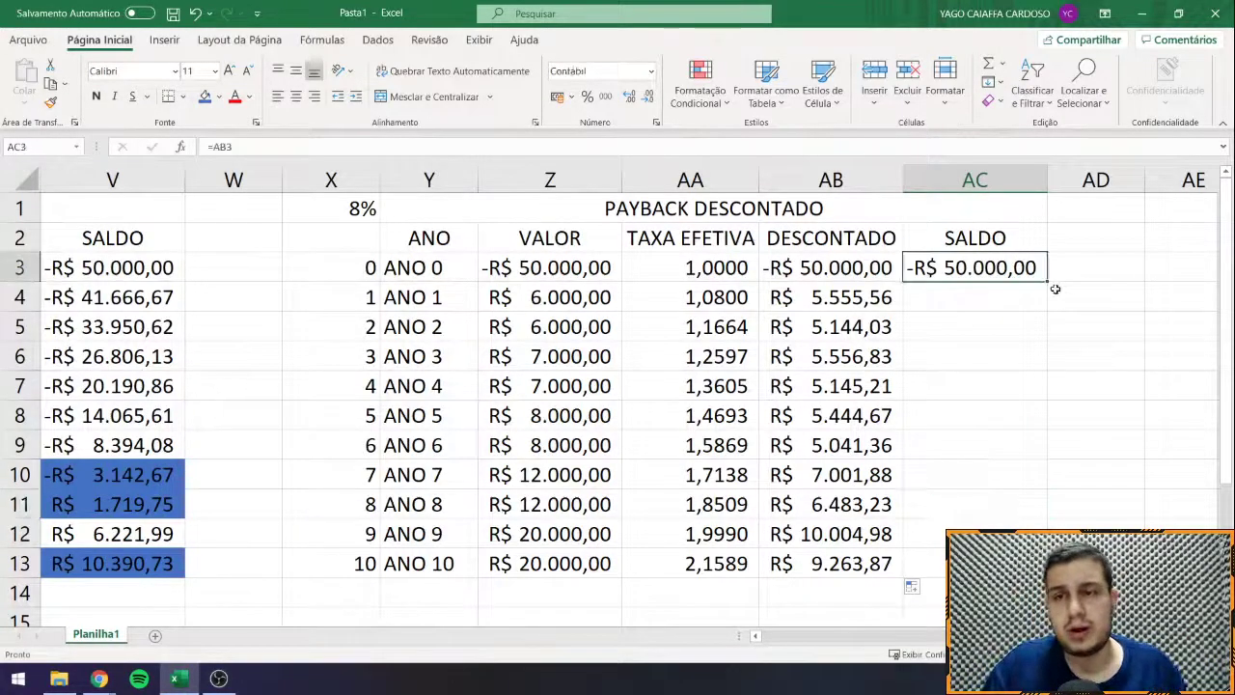
click(990, 285)
text(=)
click(965, 274)
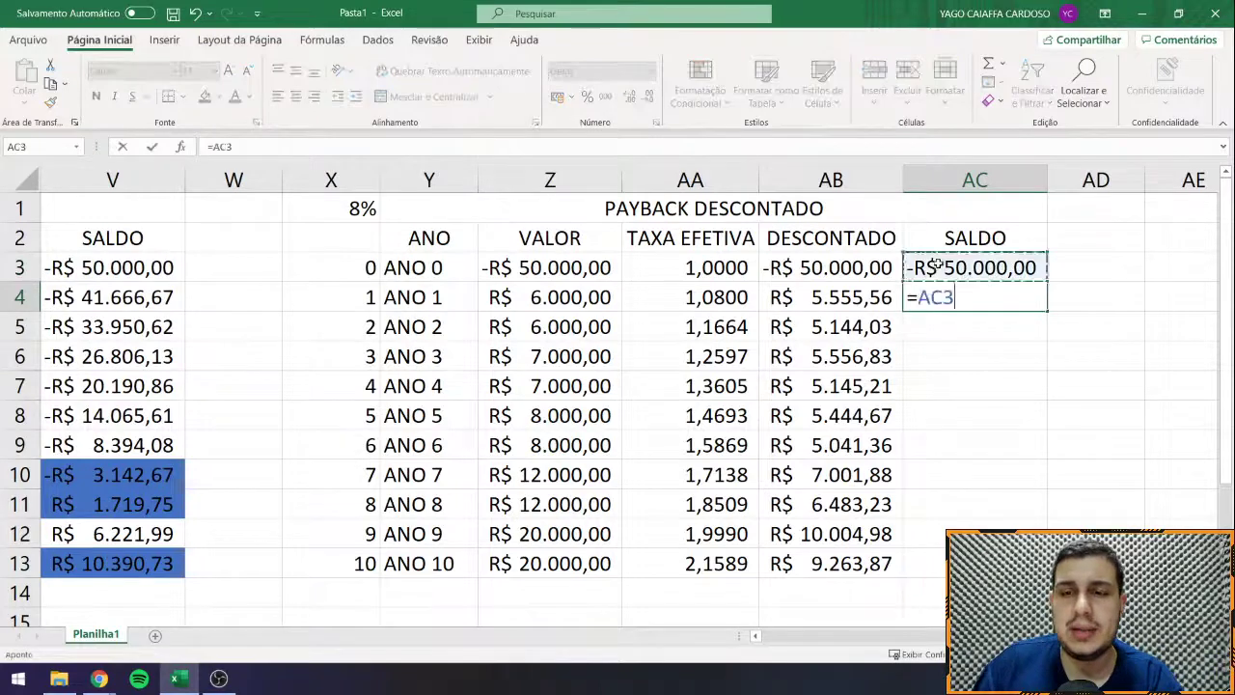
text(+)
click(820, 303)
key(Return)
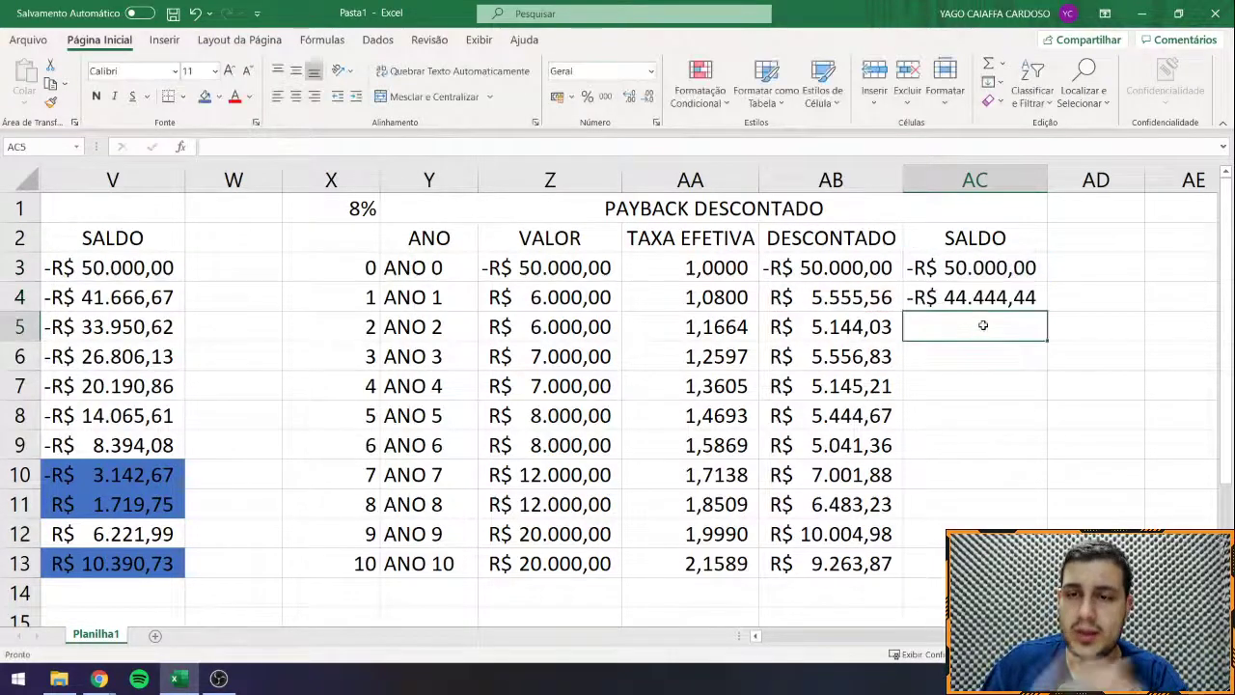
Step: Fill the balance formula from AC4 down to AC13 and shade the year 8 and 9 rows, X11:AC12, blue
click(1033, 302)
drag(1035, 302, 1043, 364)
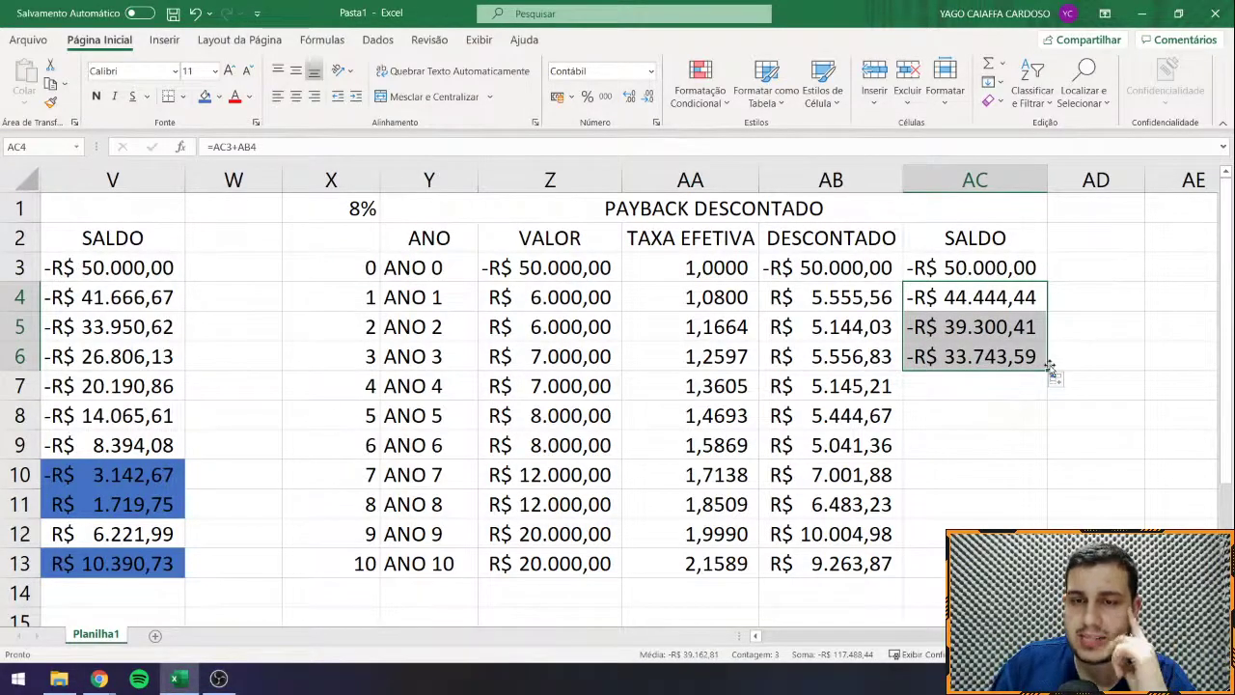
drag(1050, 368, 1049, 563)
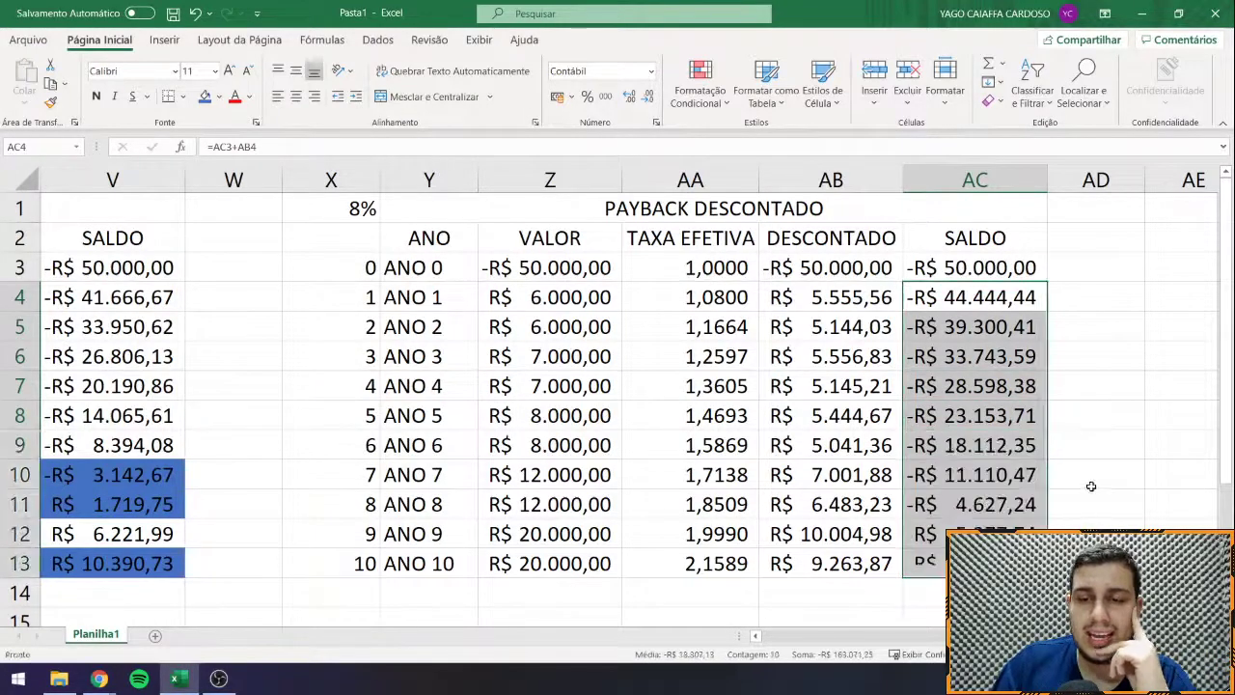
drag(854, 534, 390, 512)
click(205, 96)
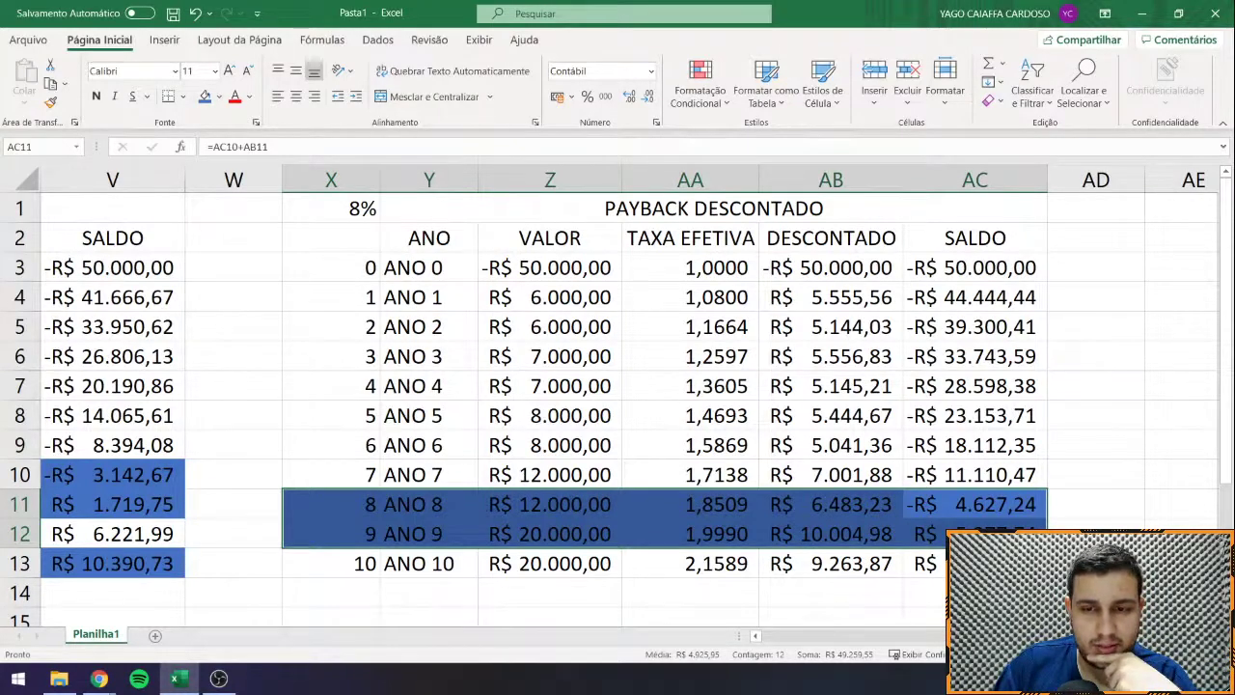
Step: Set the year 10 cash flow in K13 of the uneven simple payback table to 15000
scroll(618, 386, left, 5)
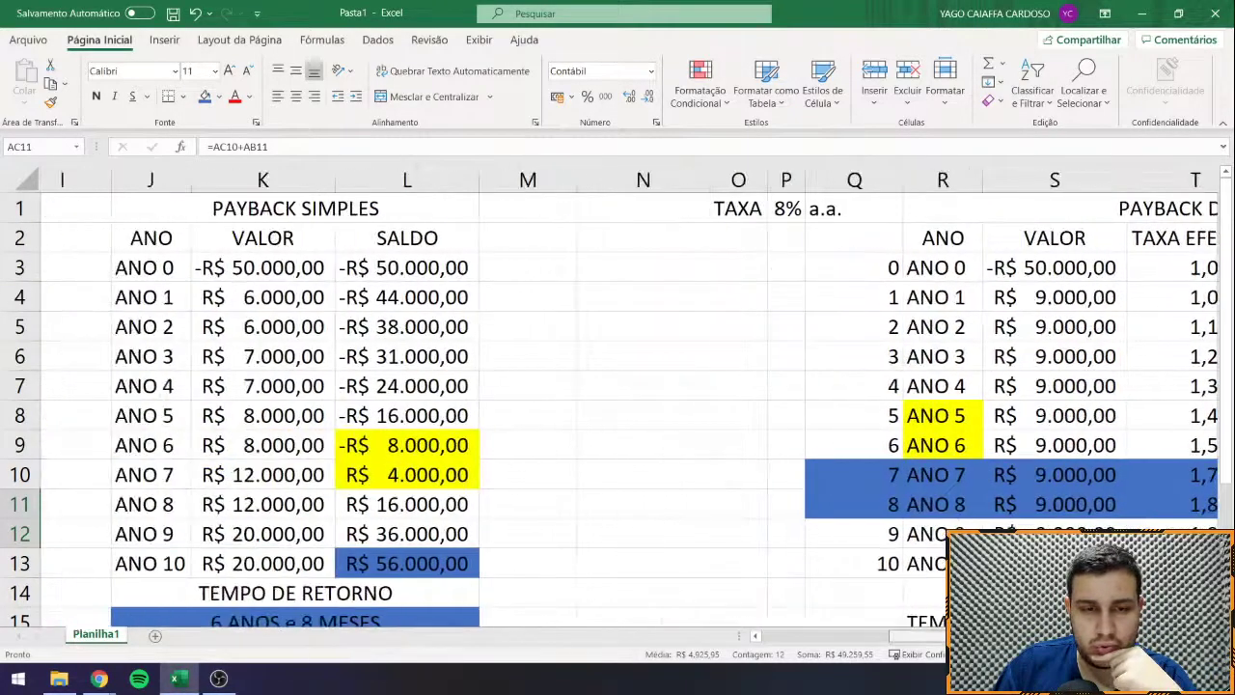
scroll(560, 595, left, 3)
scroll(560, 596, right, 2)
scroll(559, 595, left, 1)
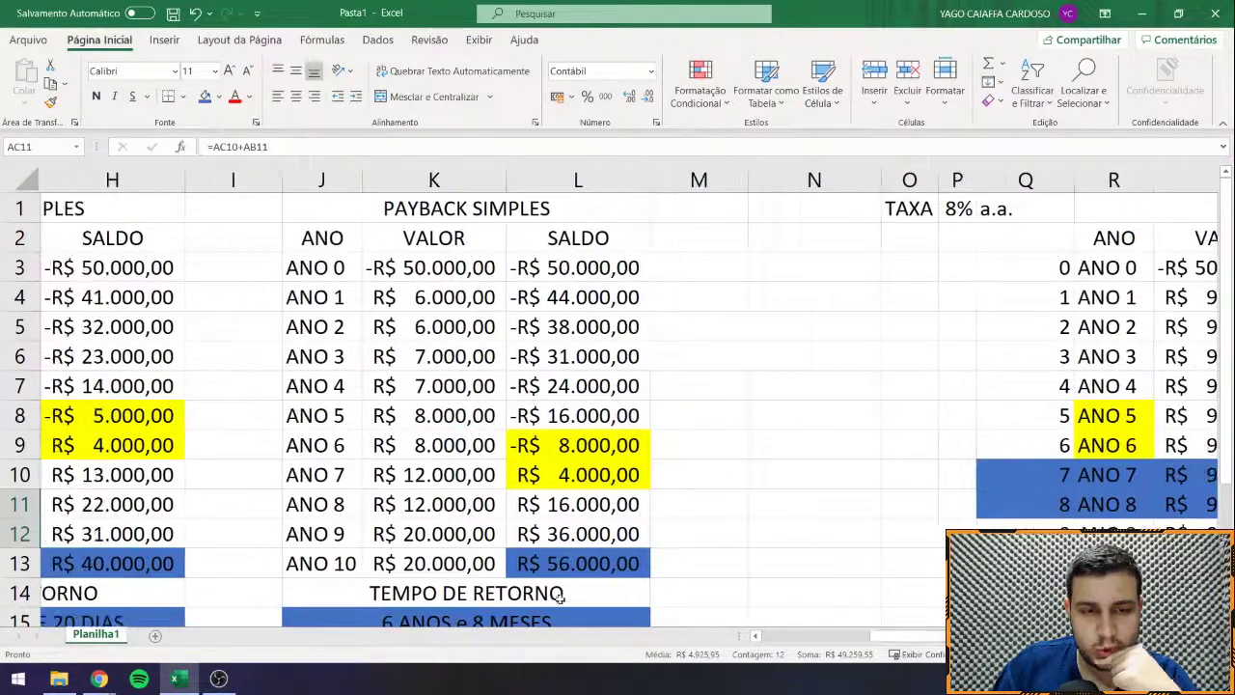
click(456, 565)
text(15000)
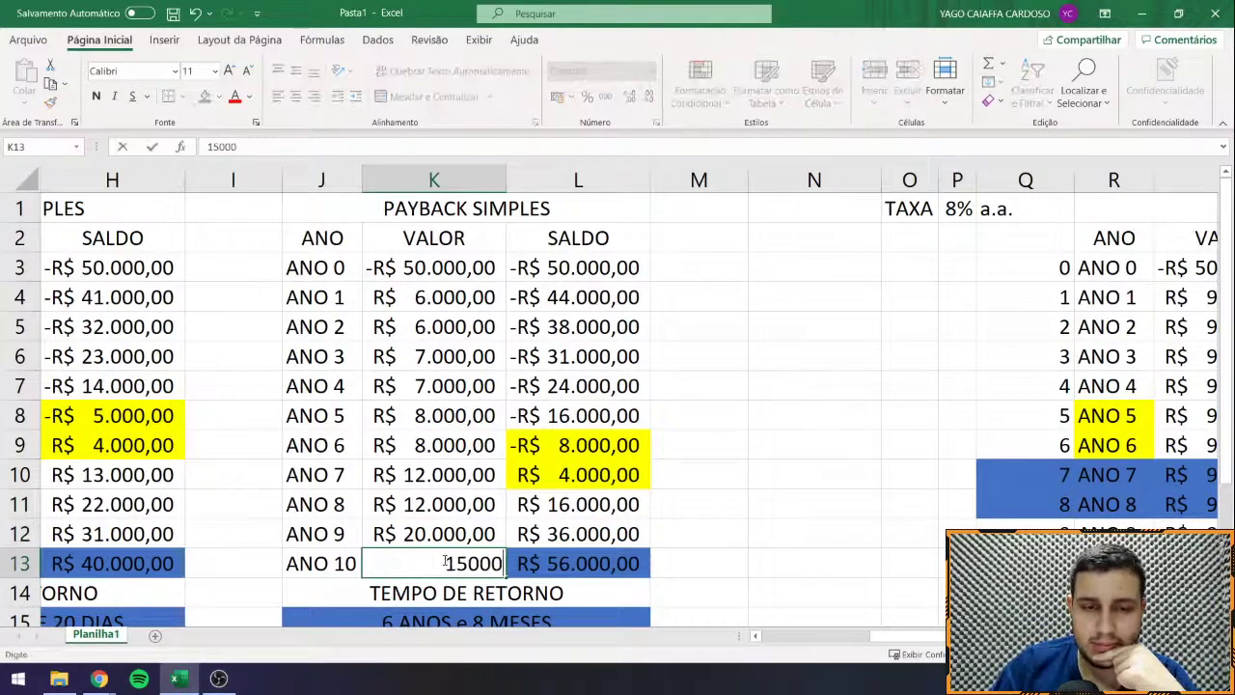
drag(446, 562, 854, 535)
Step: Set the year 10 cash flow in Z13 of the second discounted payback table to 15000
click(854, 535)
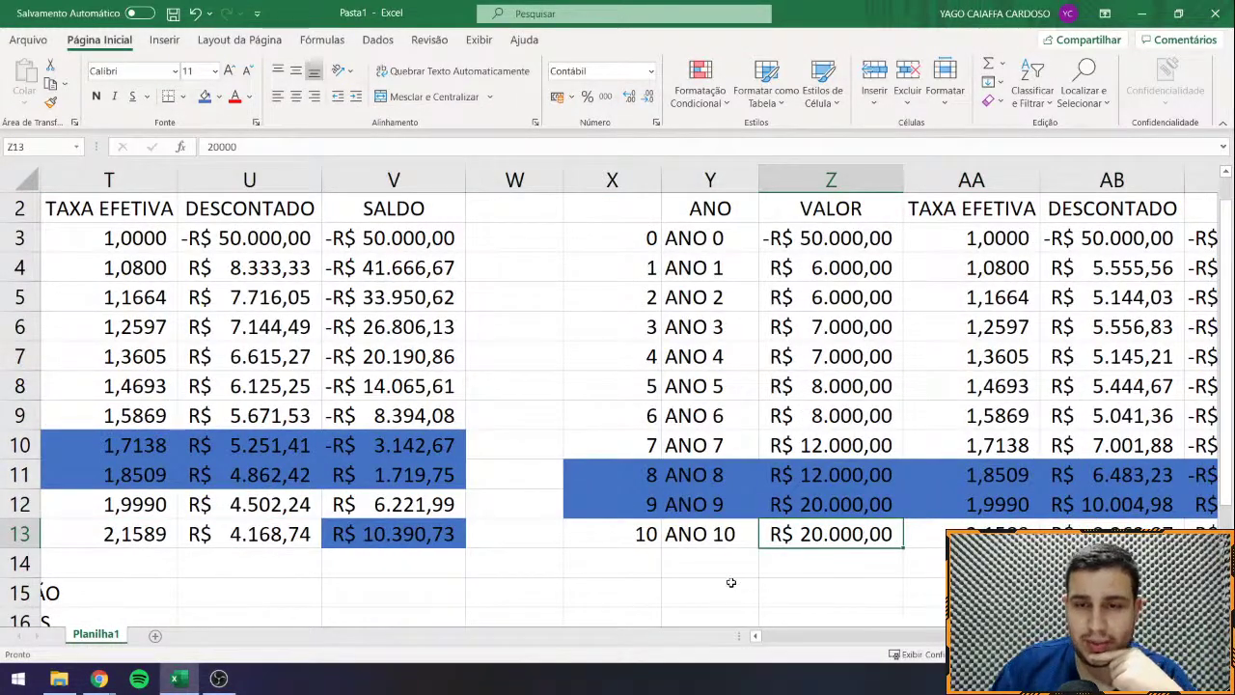
text(15000)
key(Return)
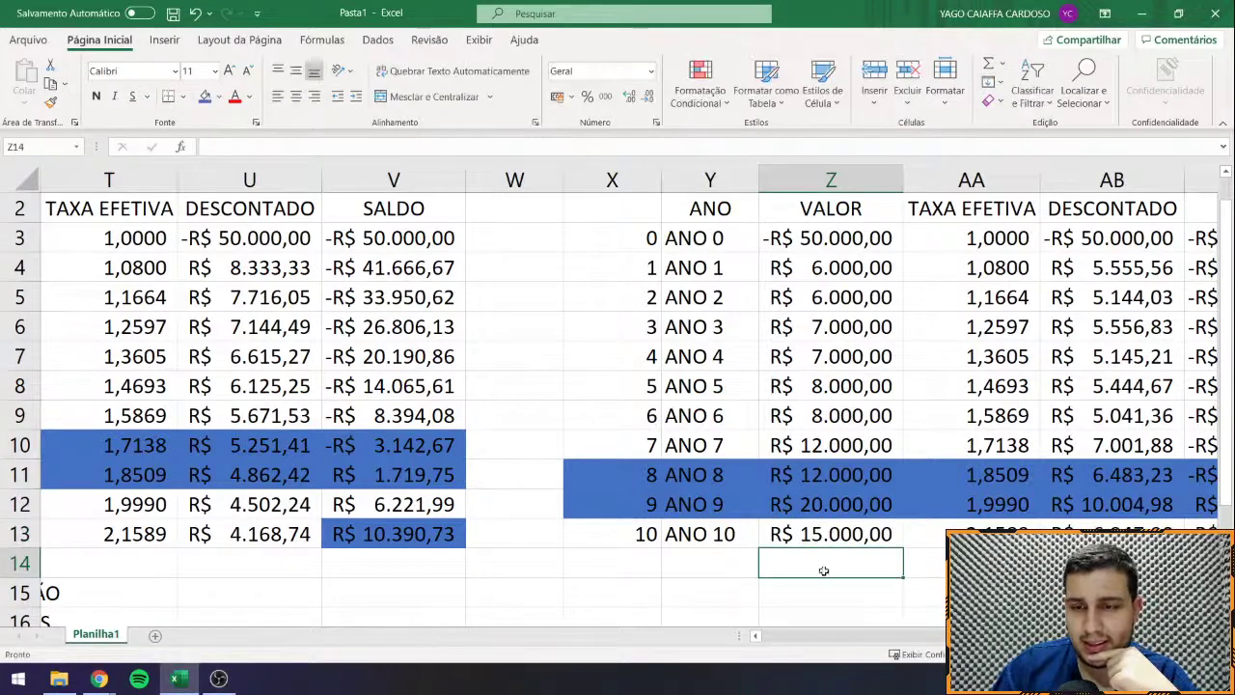
drag(824, 569, 634, 485)
click(565, 526)
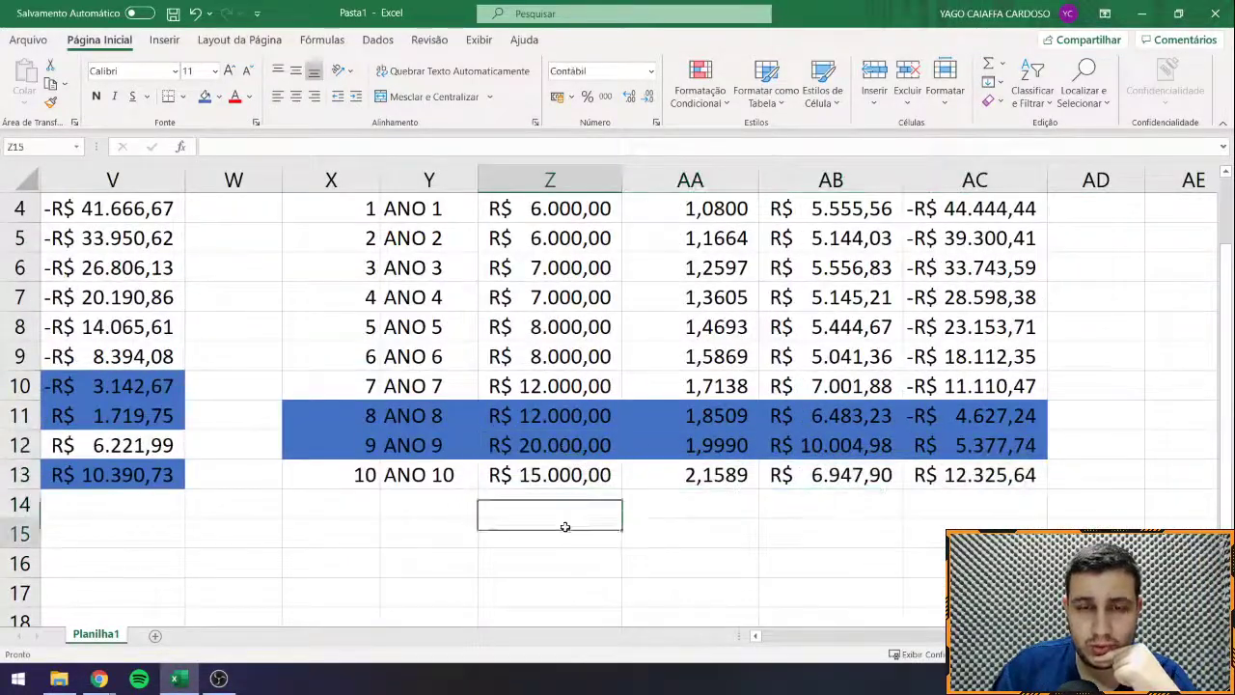
drag(565, 526, 453, 472)
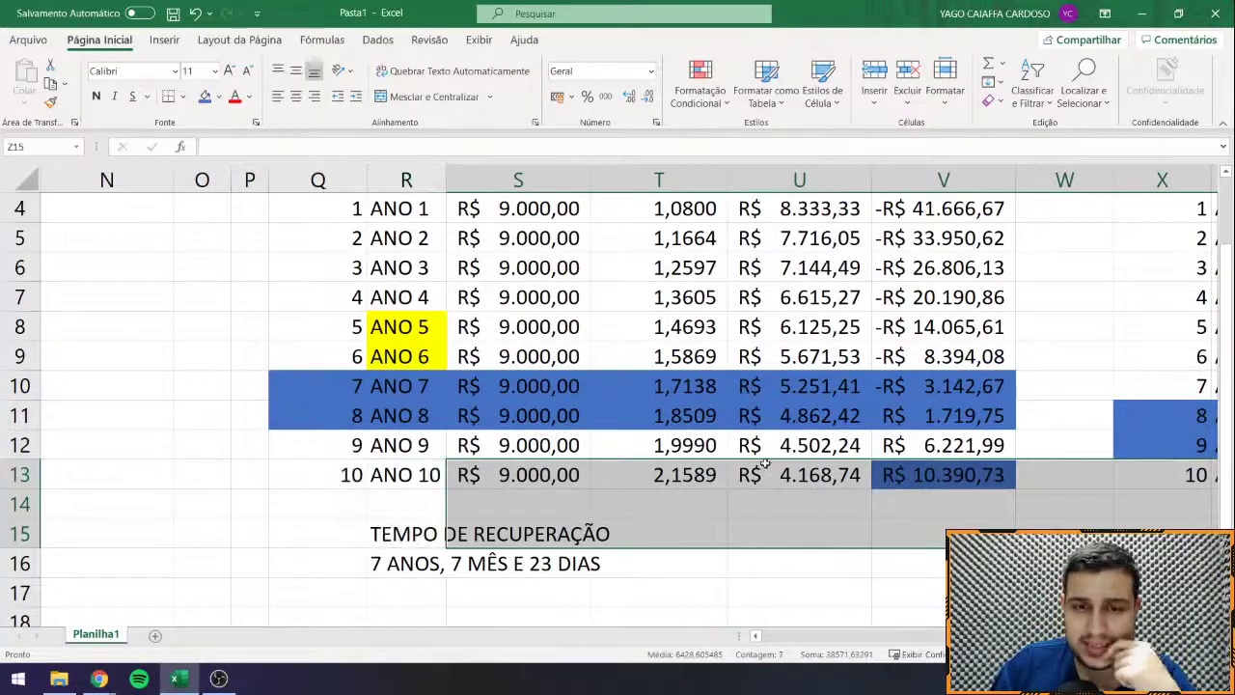
drag(762, 466, 1116, 487)
Step: Try a year 9 cash flow of 12000 in Z12 and undo the change
scroll(898, 490, right, 2)
ctrl+click(683, 445)
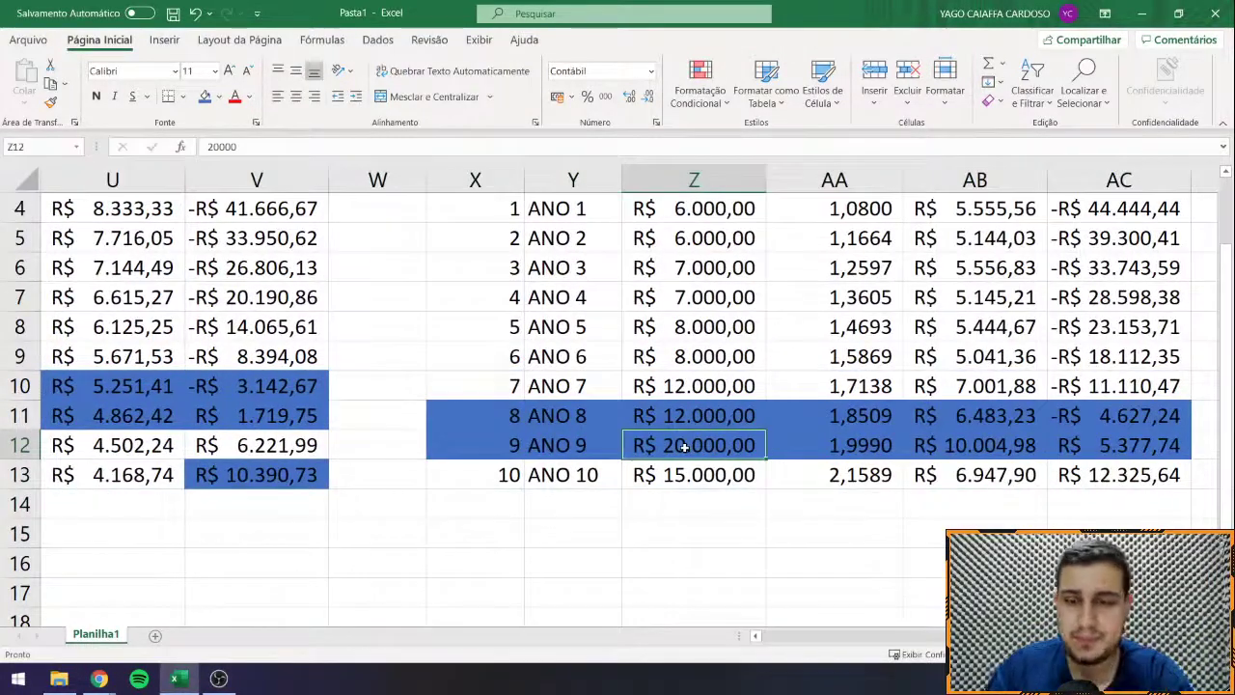
text(12000)
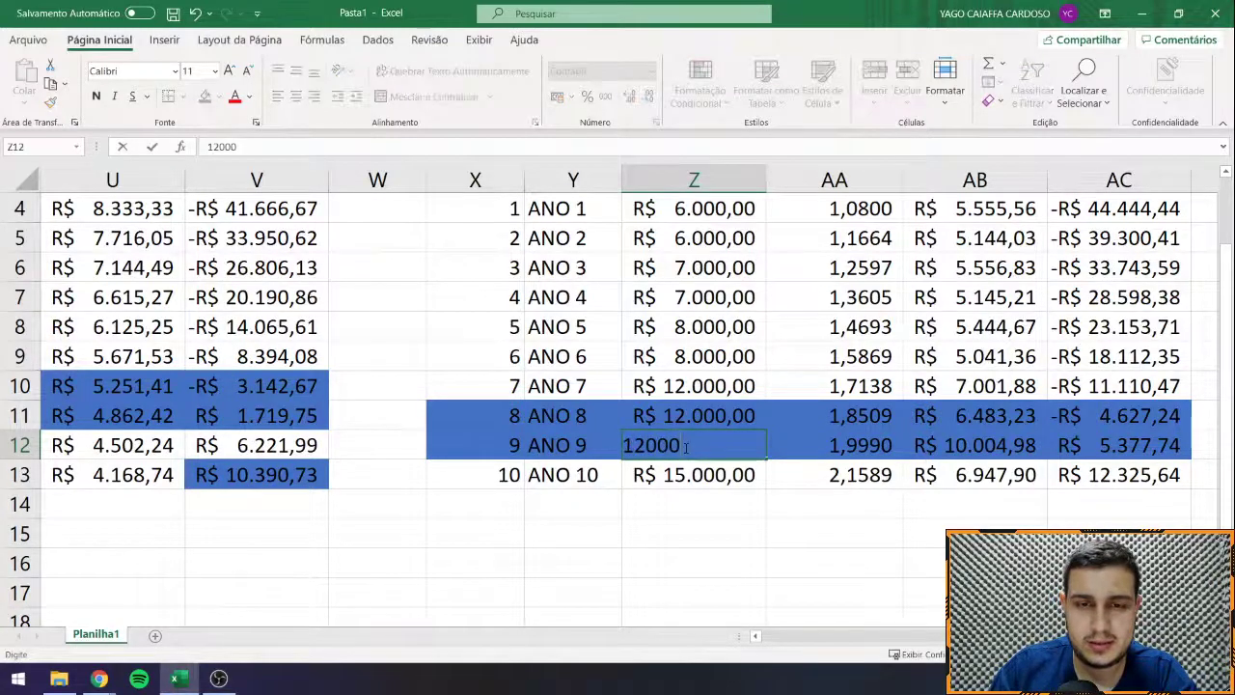
key(Return)
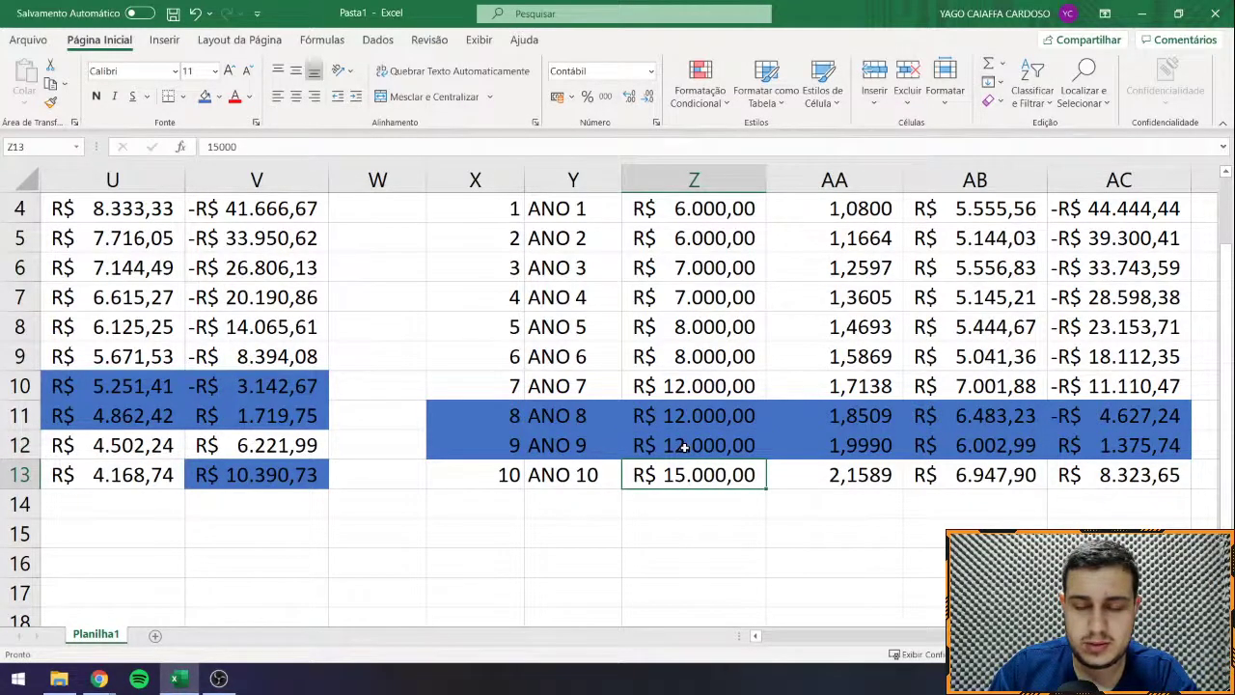
key(ctrl+z)
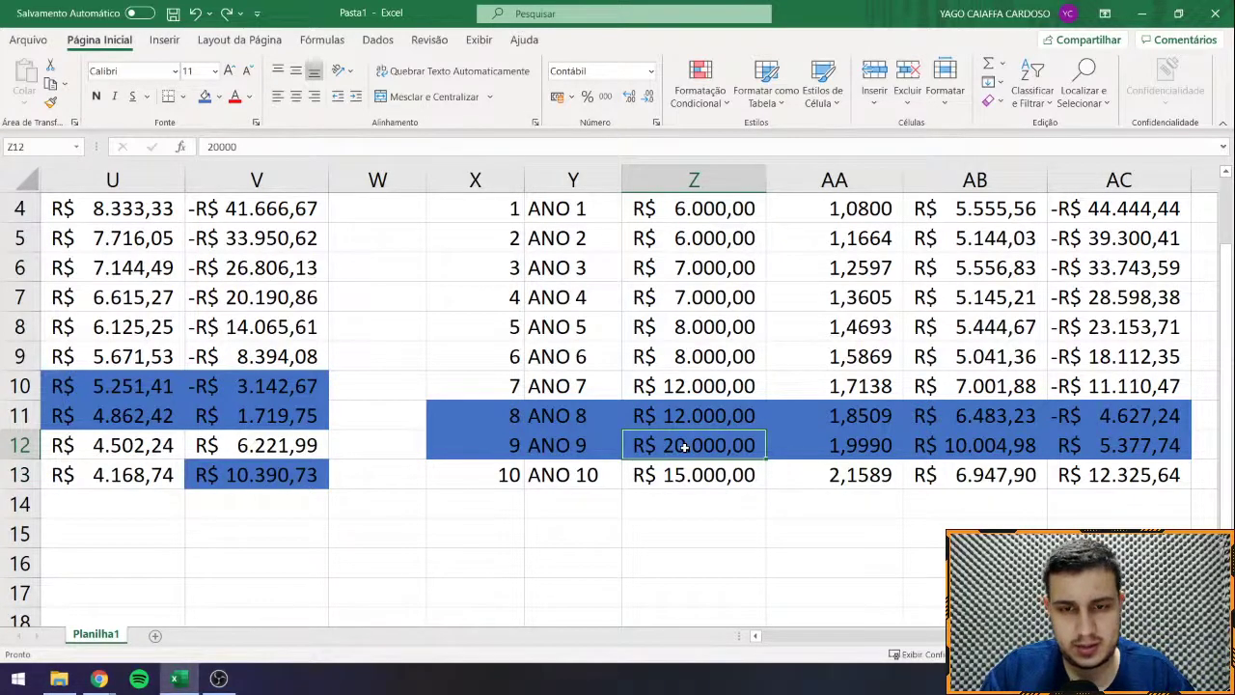
Step: Set the year 10 cash flow in Z13 back to 20000
key(Down)
text(20000)
key(Return)
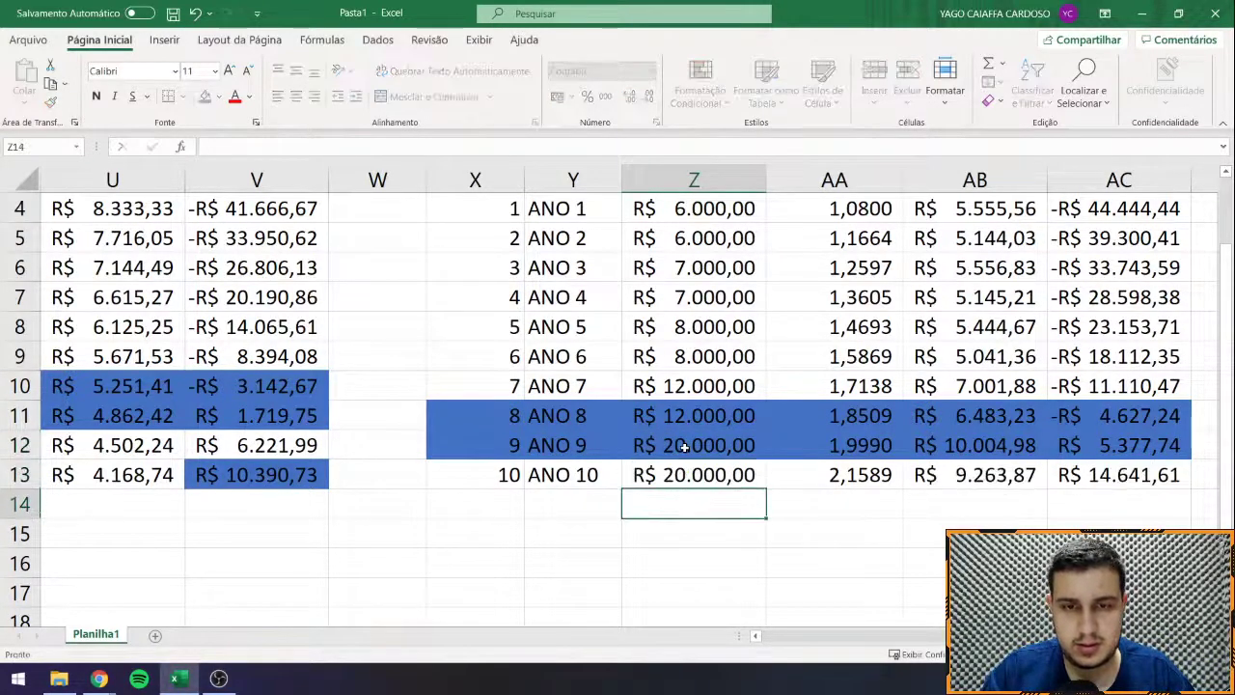
Step: Set the year 9 cash flow in Z12 to 12000
click(683, 447)
key(shift+Down)
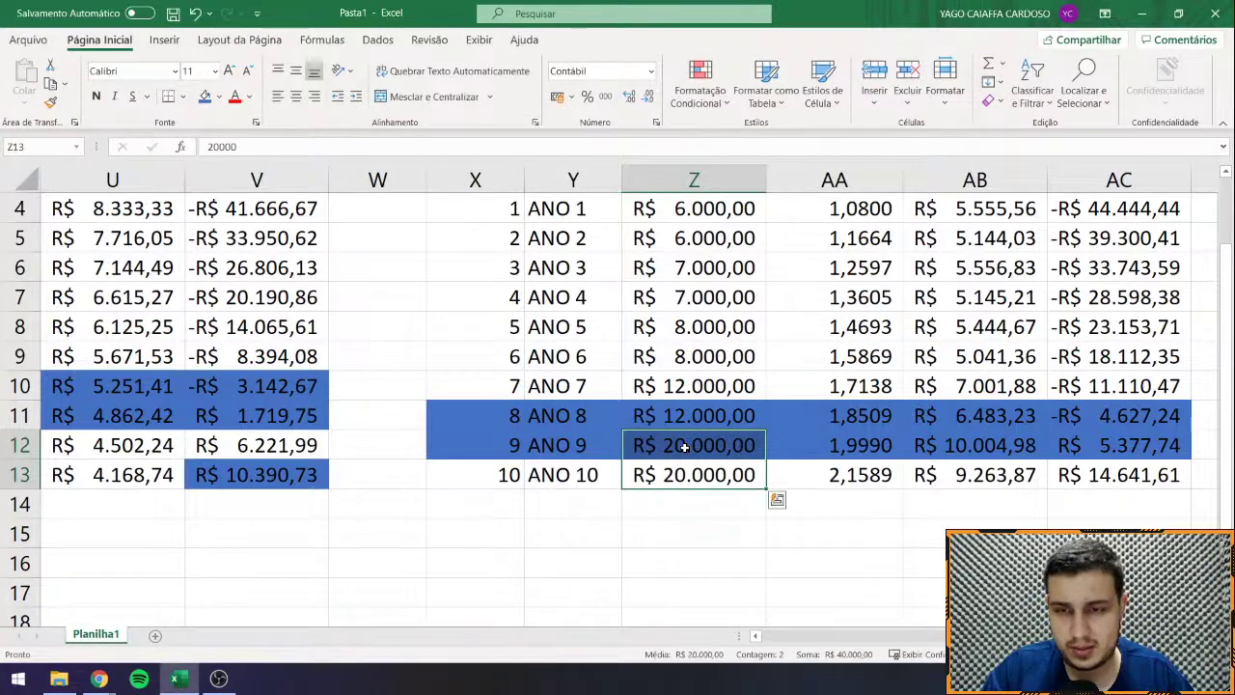
key(Down)
key(Up)
text(12.000)
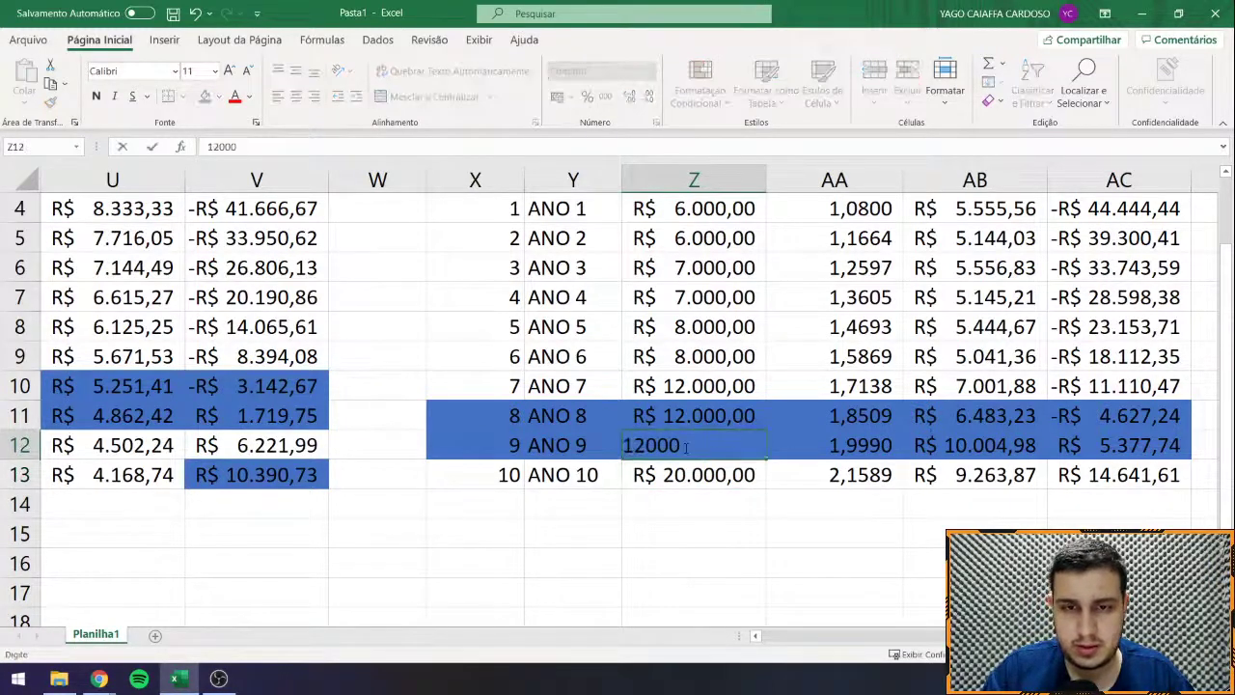
key(Return)
Step: Set the year 10 cash flow in Z13 to 28000 and check the sum of the year 9 and 10 values
text(380)
key(BackSpace)
key(BackSpace)
key(BackSpace)
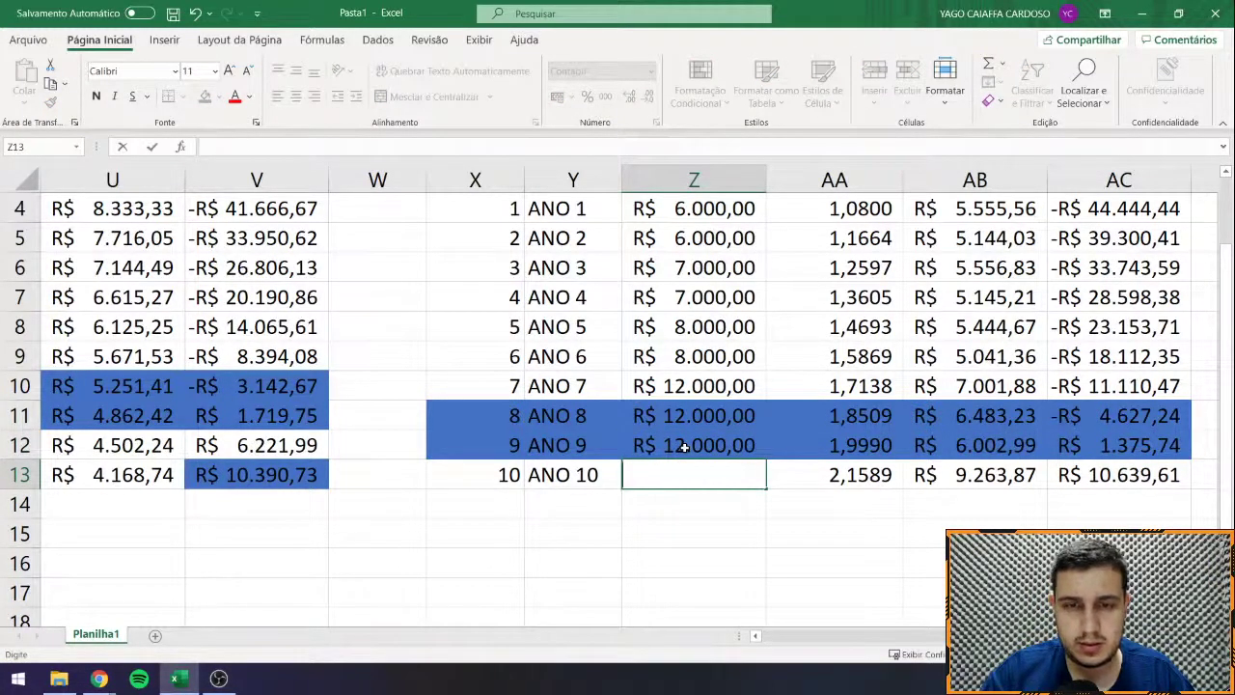
text(28.000)
key(Return)
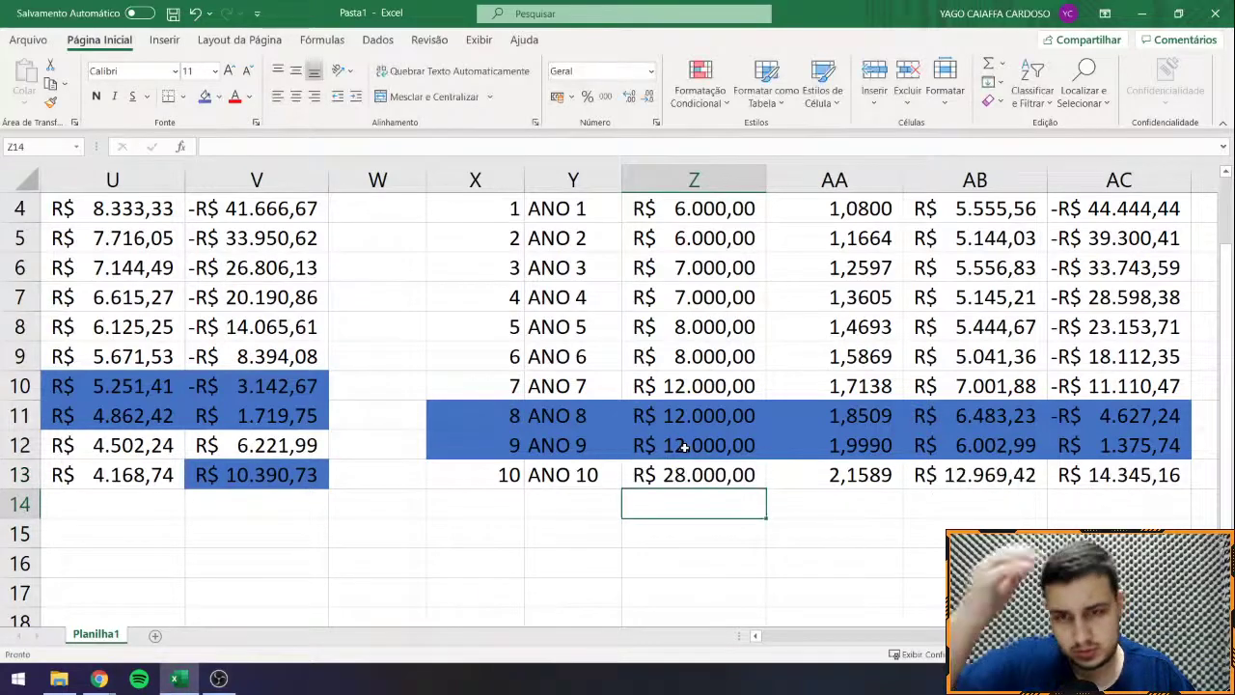
drag(683, 447, 692, 471)
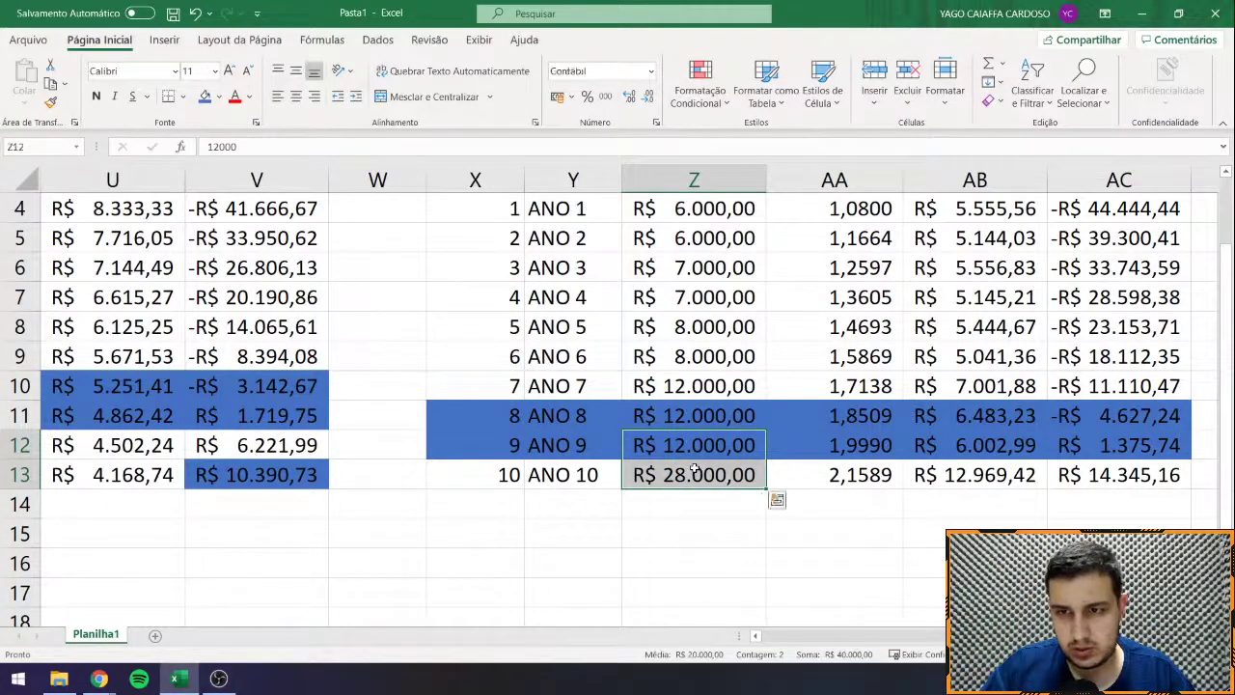
Step: In the simple payback table for uneven cash flows, set the year 9 value in K12 to 12000 and year 10 in K13 to 28000
drag(739, 511, 1, 512)
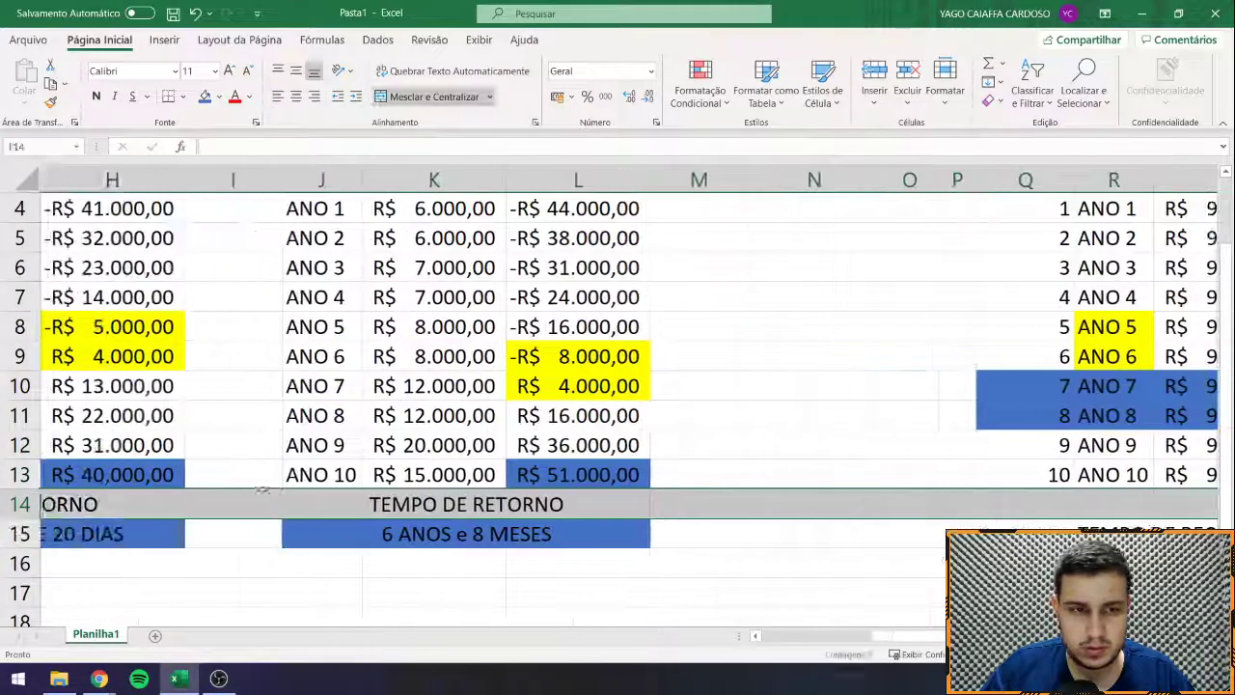
click(444, 445)
text(12000)
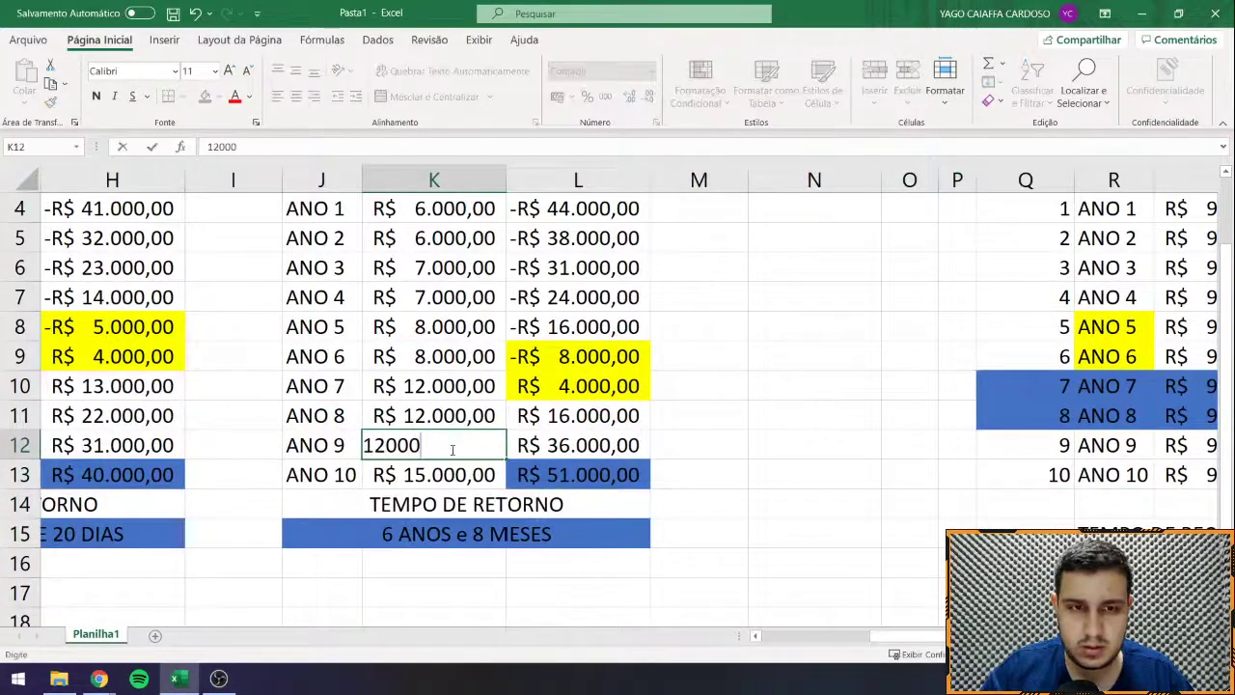
key(Return)
text(28000)
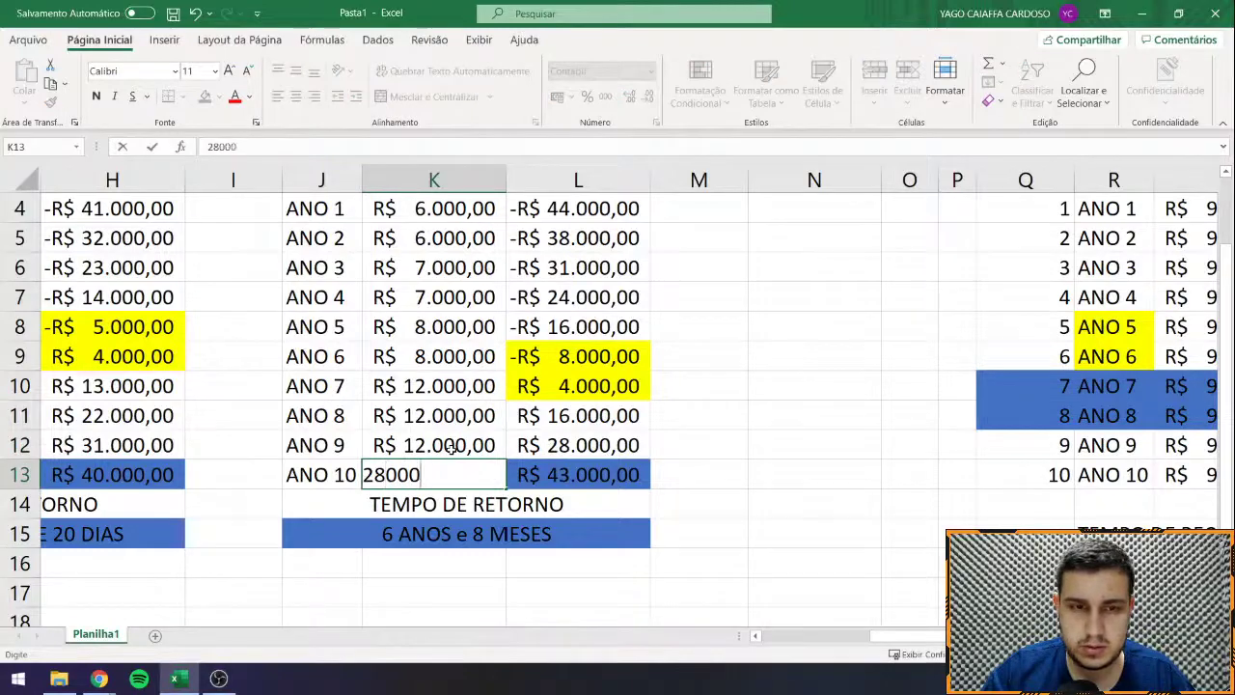
key(Return)
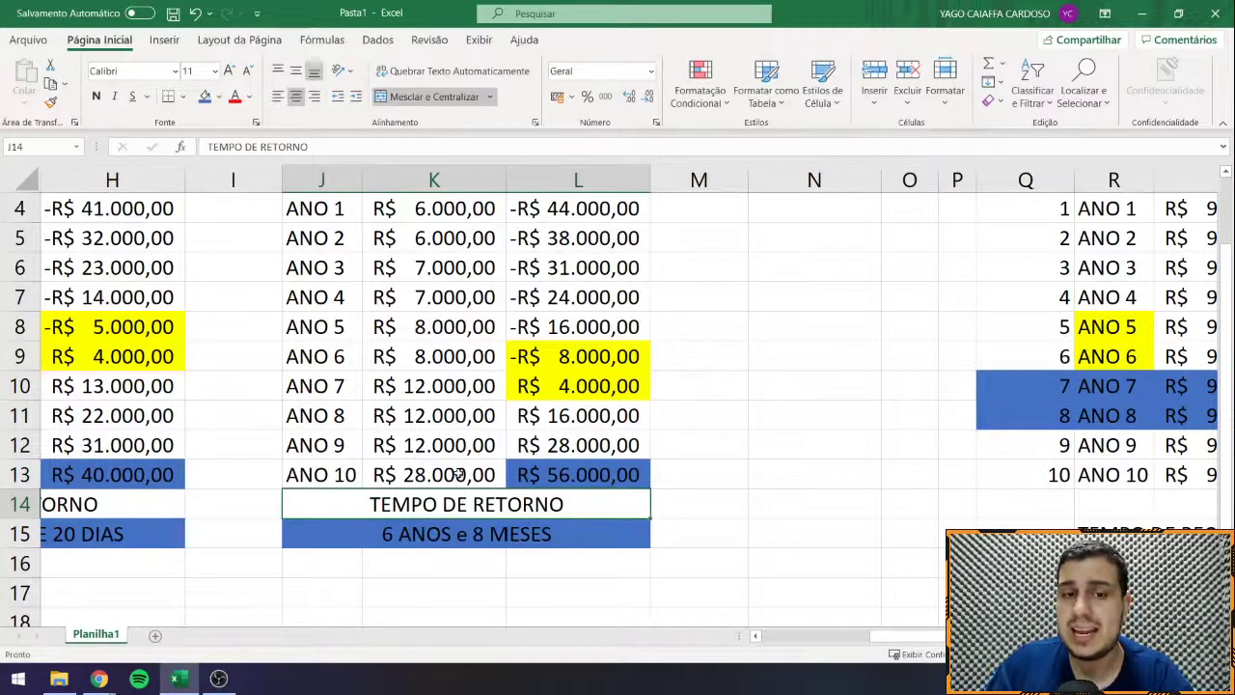
Step: Inspect the year 10 balance formula in AC13 and the discounted value formula in AB13 of the second discounted payback table
drag(469, 475, 579, 445)
drag(843, 534, 561, 512)
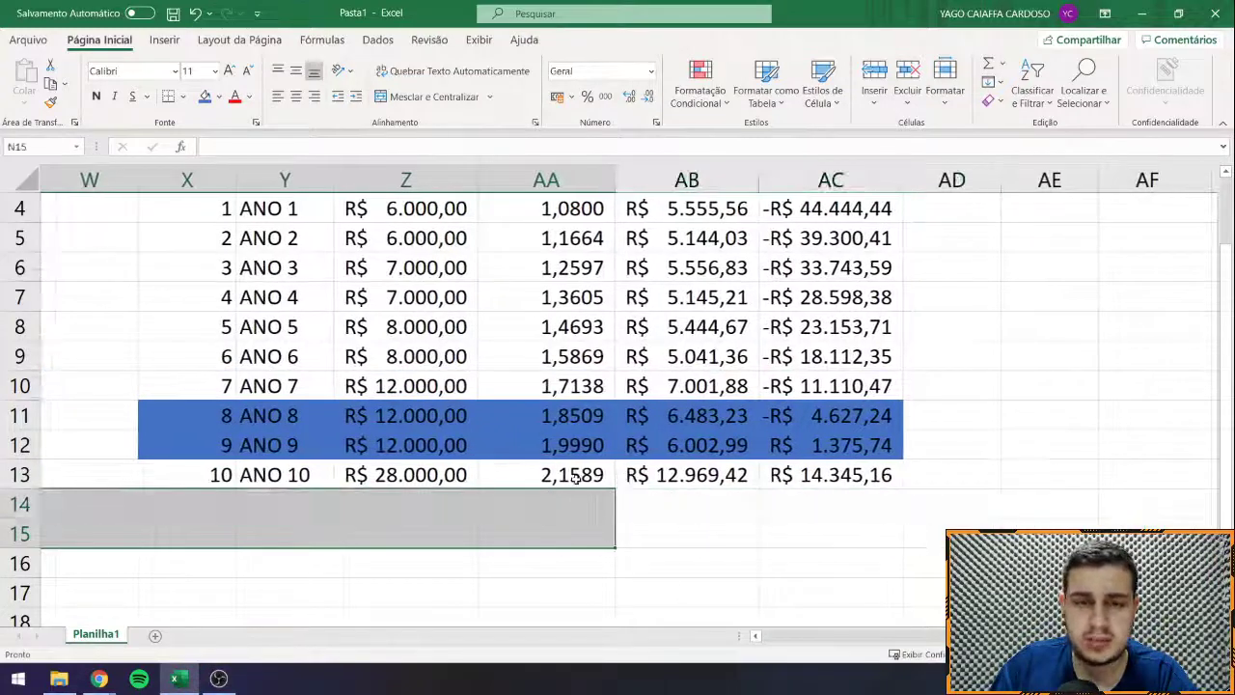
click(569, 475)
key(Return)
double_click(785, 479)
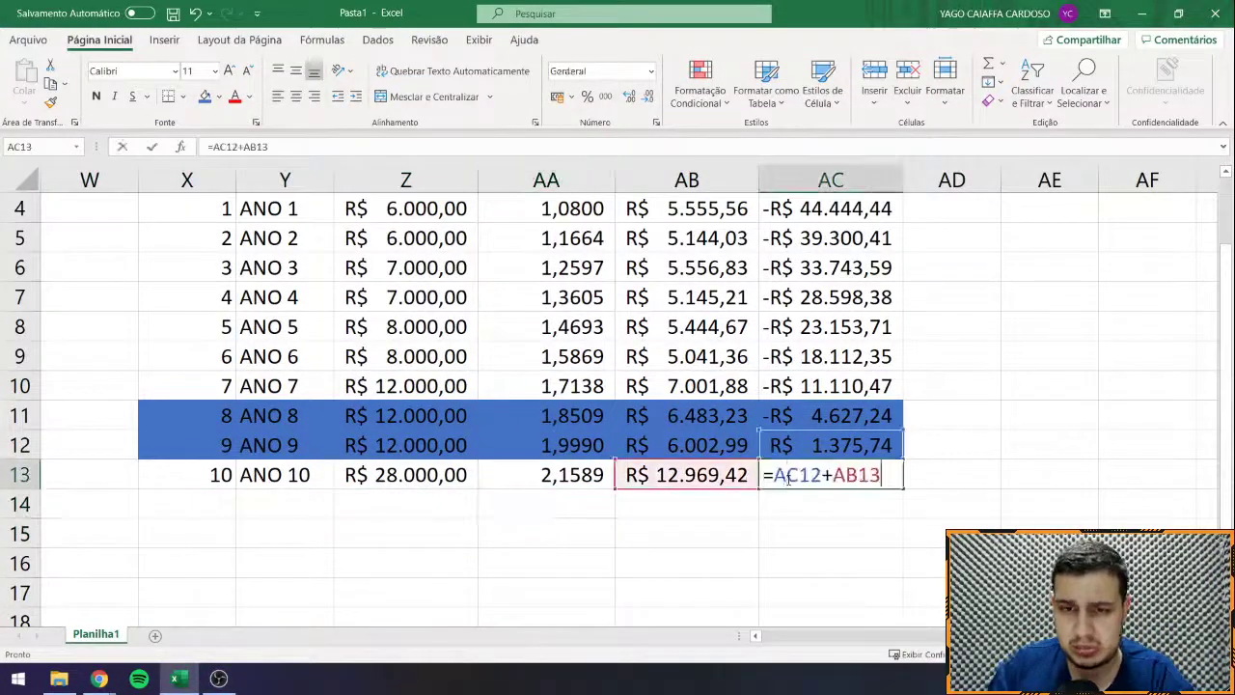
key(Return)
double_click(634, 473)
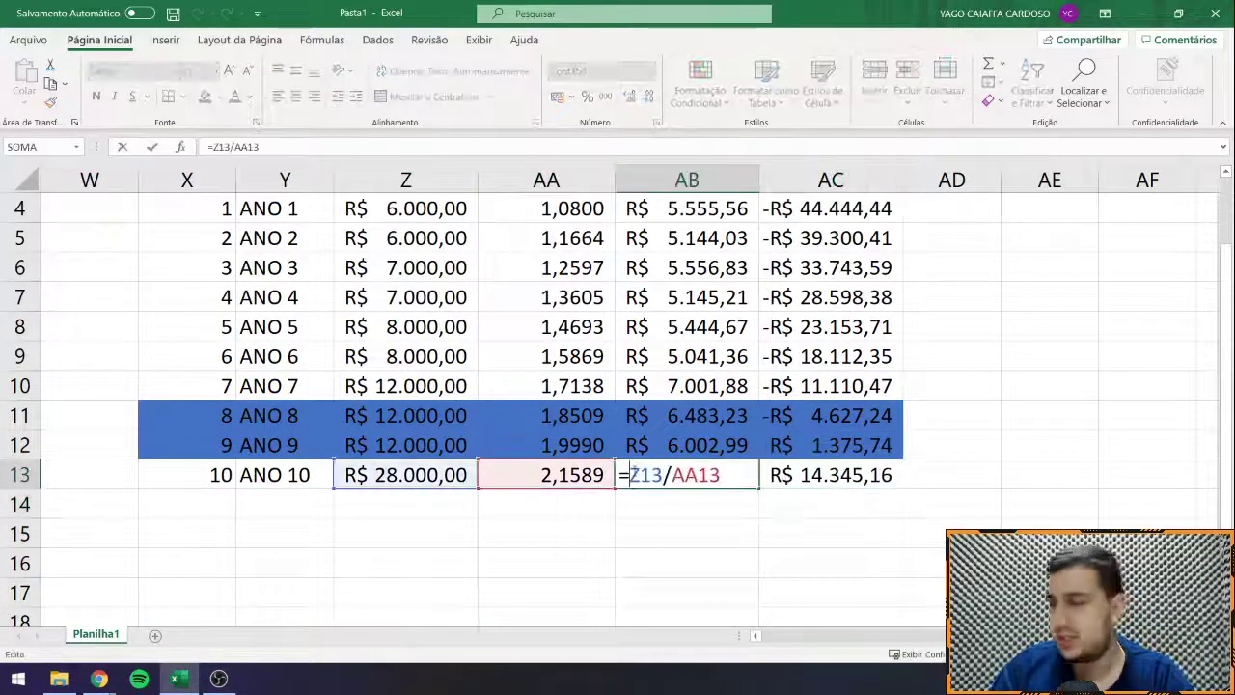
key(Return)
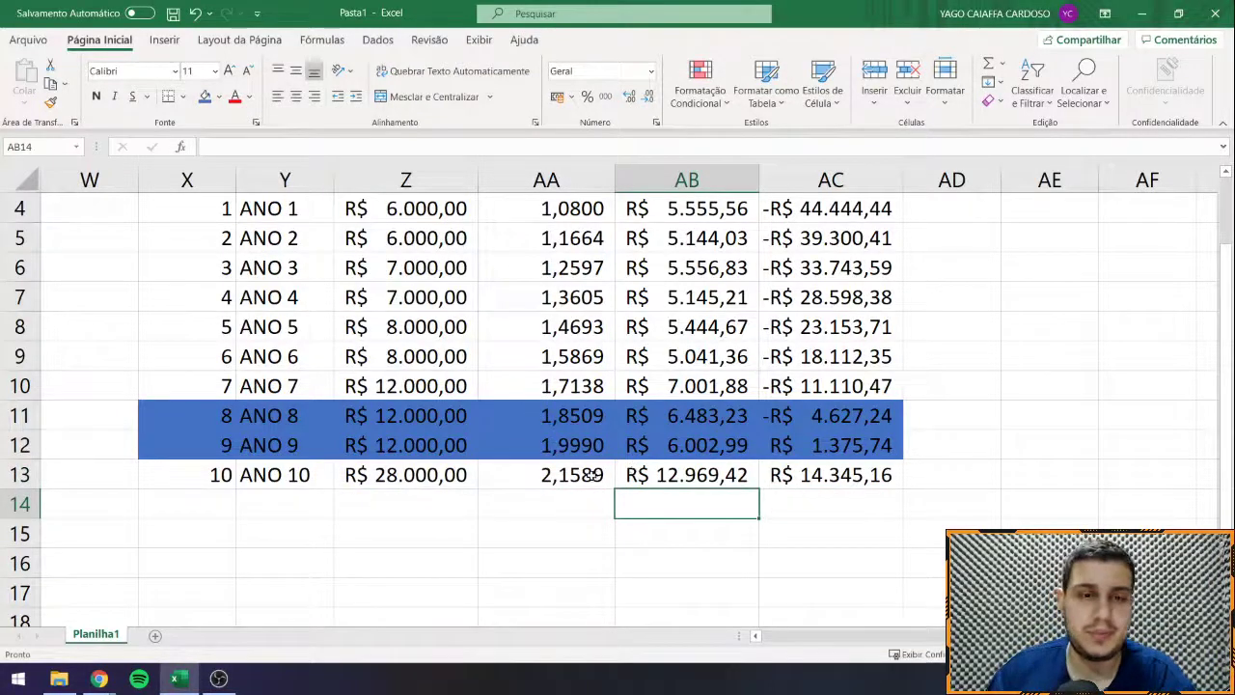
Step: Add a merged, centred "TEMPO DE RETORNO" label across Y14:AC14 and start the result in Y15 with "8 ANOS,"
scroll(538, 401, up, 1)
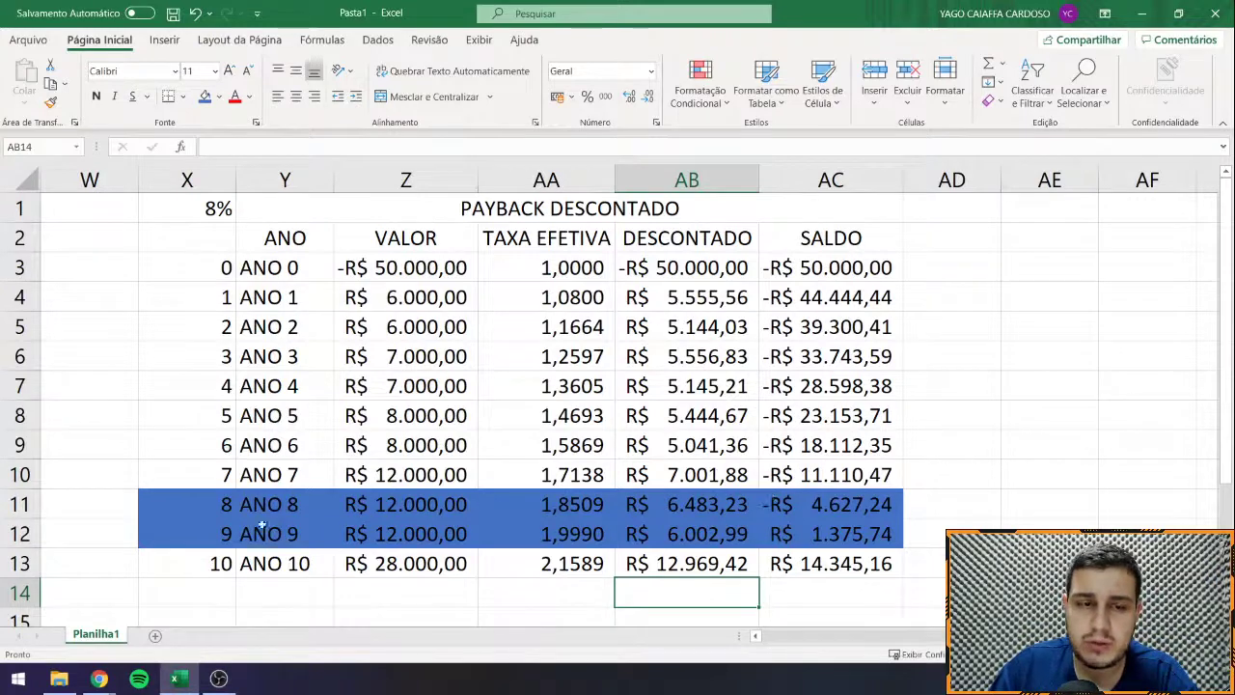
drag(193, 506, 830, 533)
scroll(521, 512, down, 2)
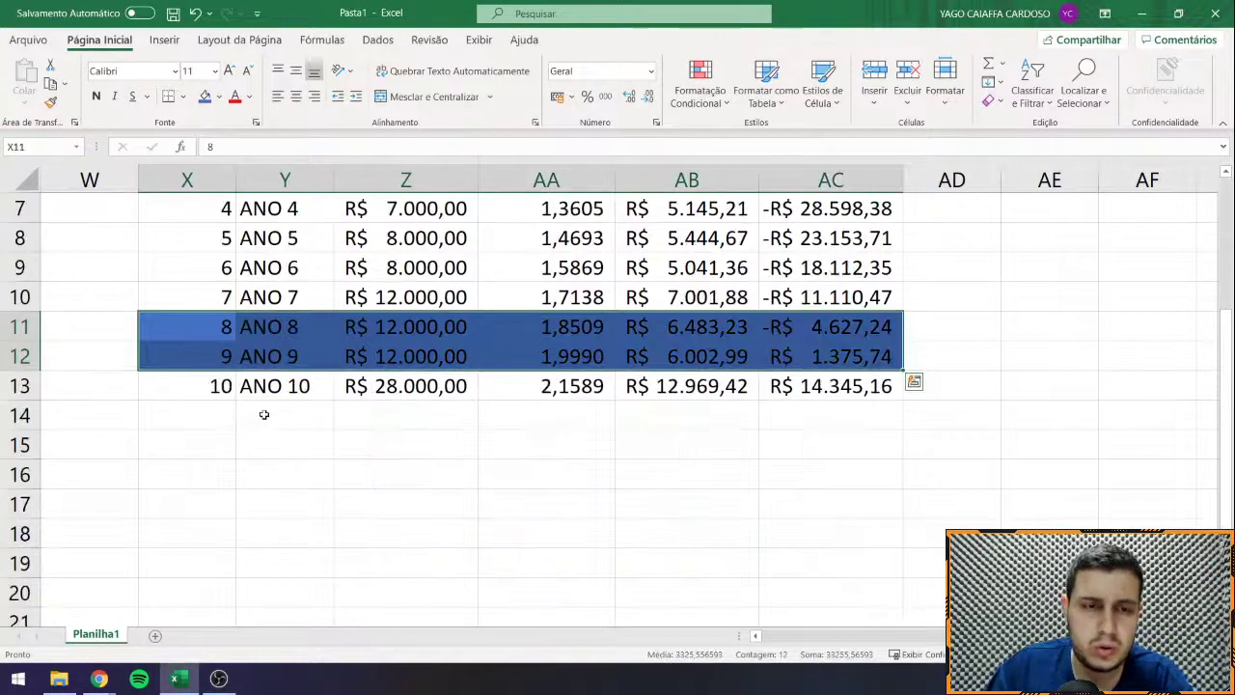
drag(263, 414, 782, 403)
text(TEM)
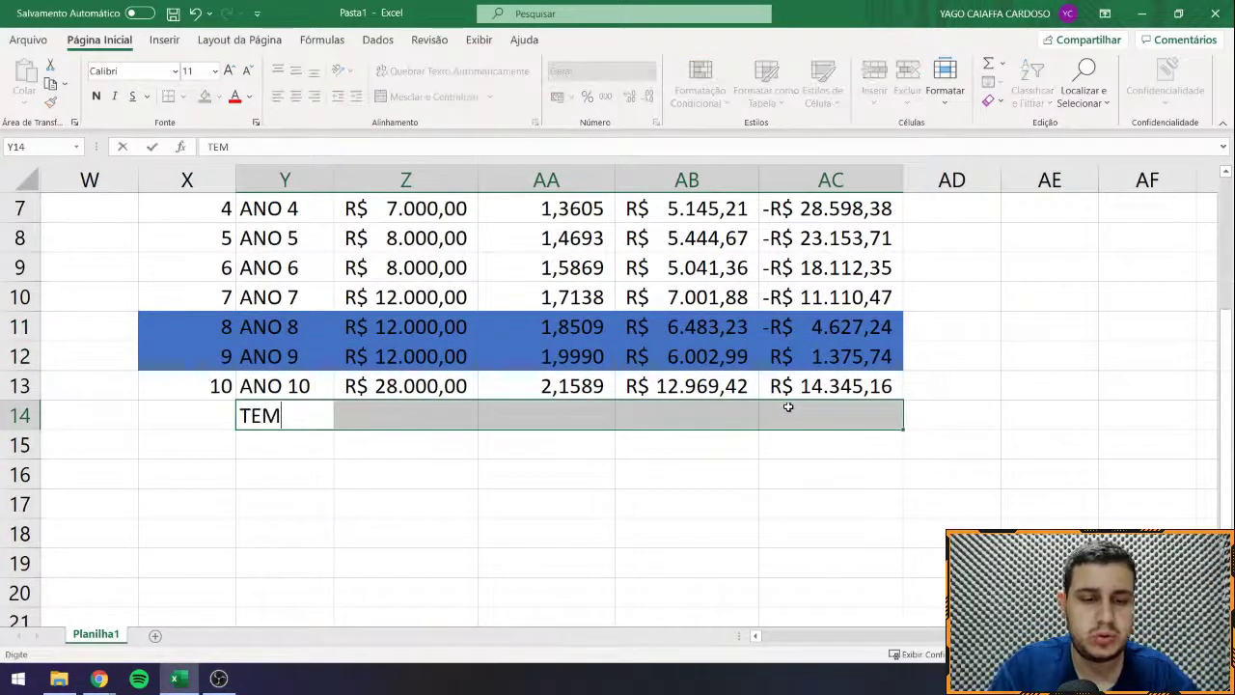
text(PO DE TE)
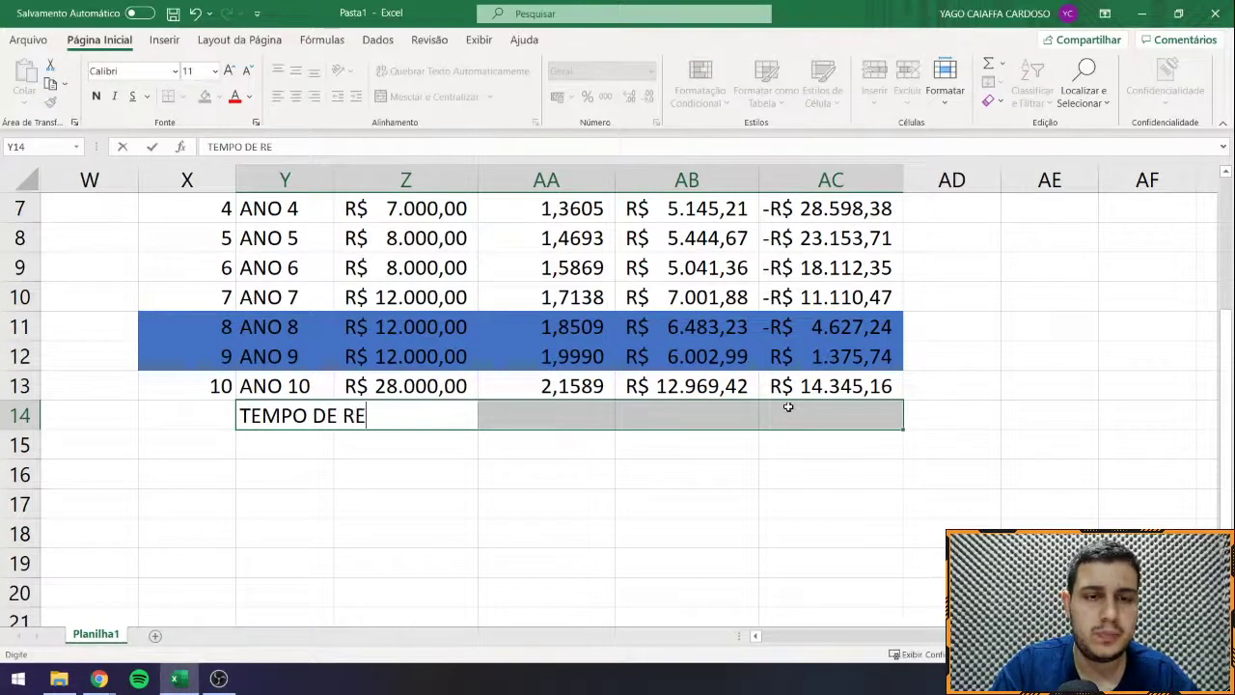
text(TORNO)
key(Return)
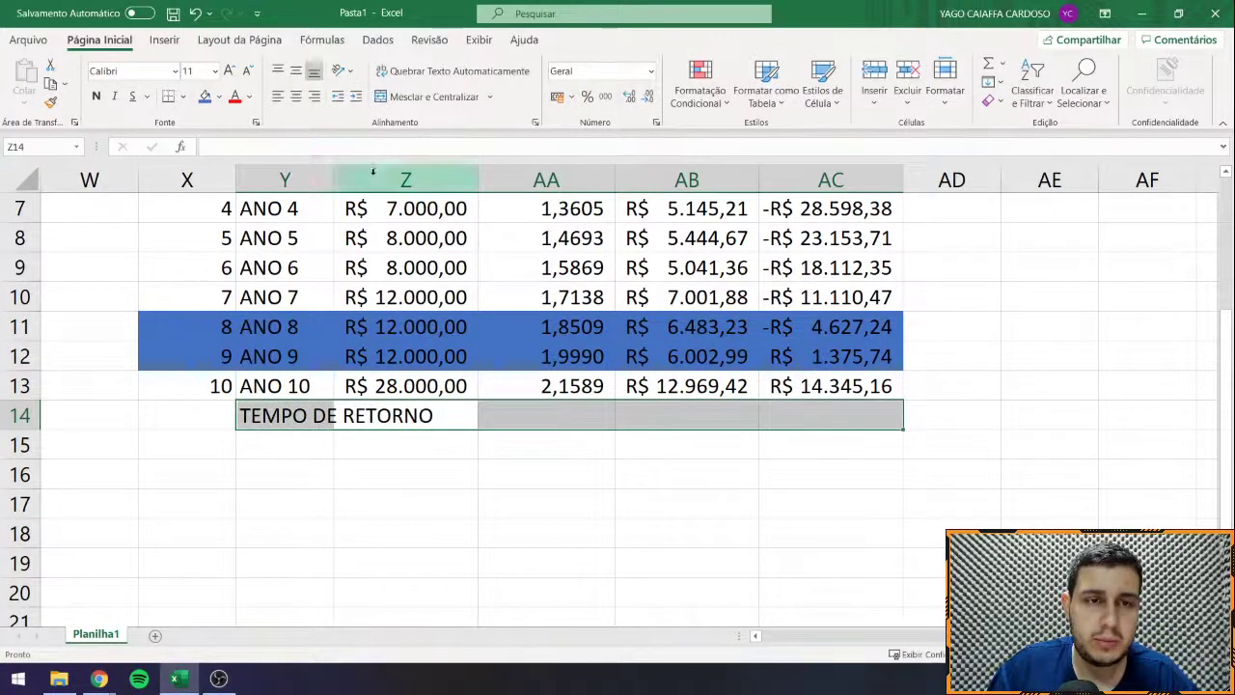
click(424, 96)
click(251, 449)
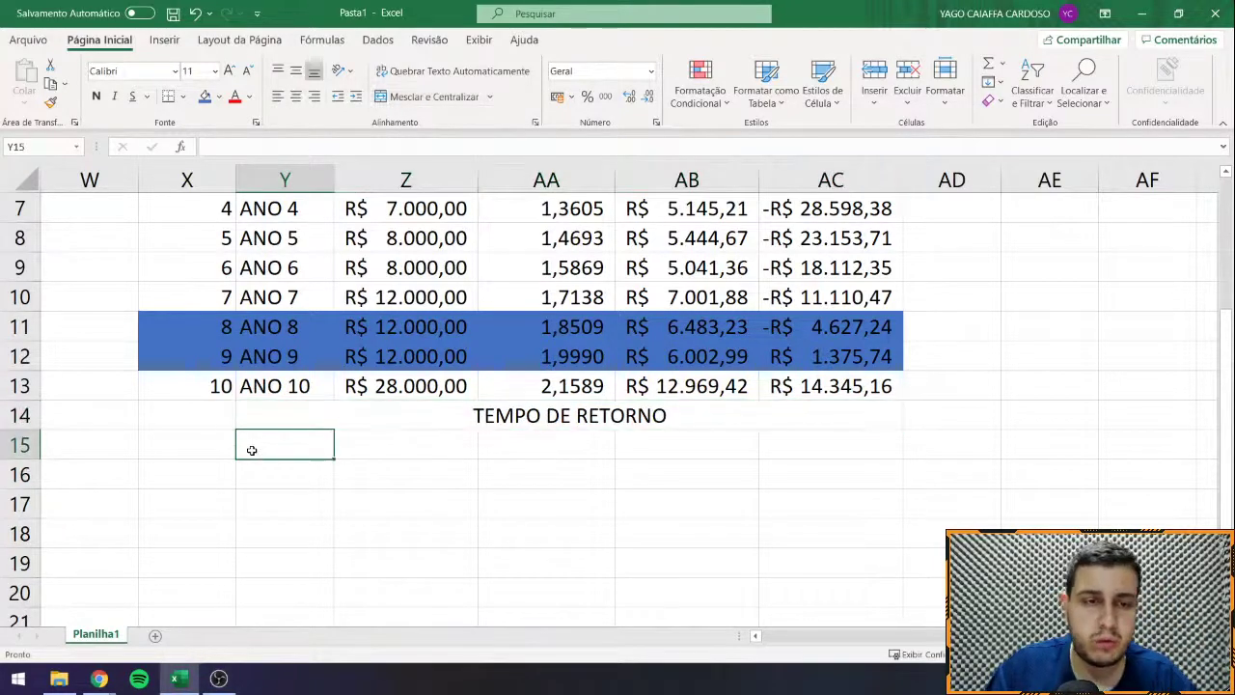
text(8 ANOS,)
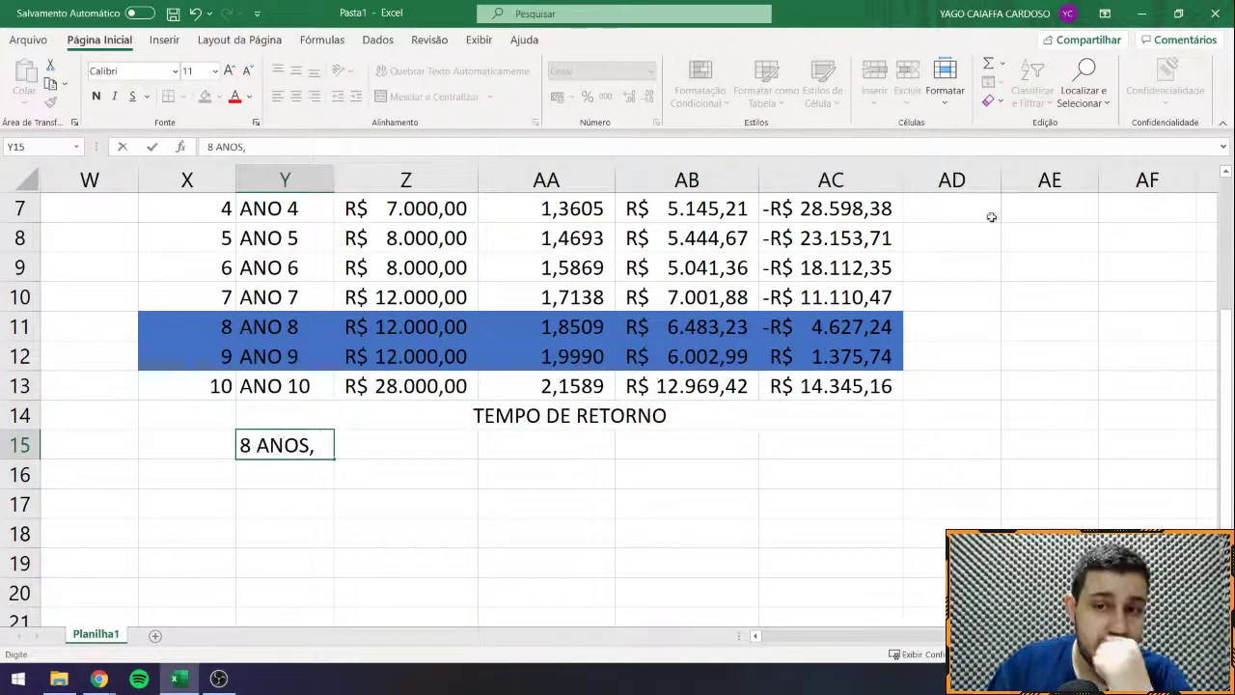
Step: Calculate the fraction of year 9 needed in AD11 with =-AC11/AB12 and format it as a plain number with three decimals
click(948, 324)
text(=-)
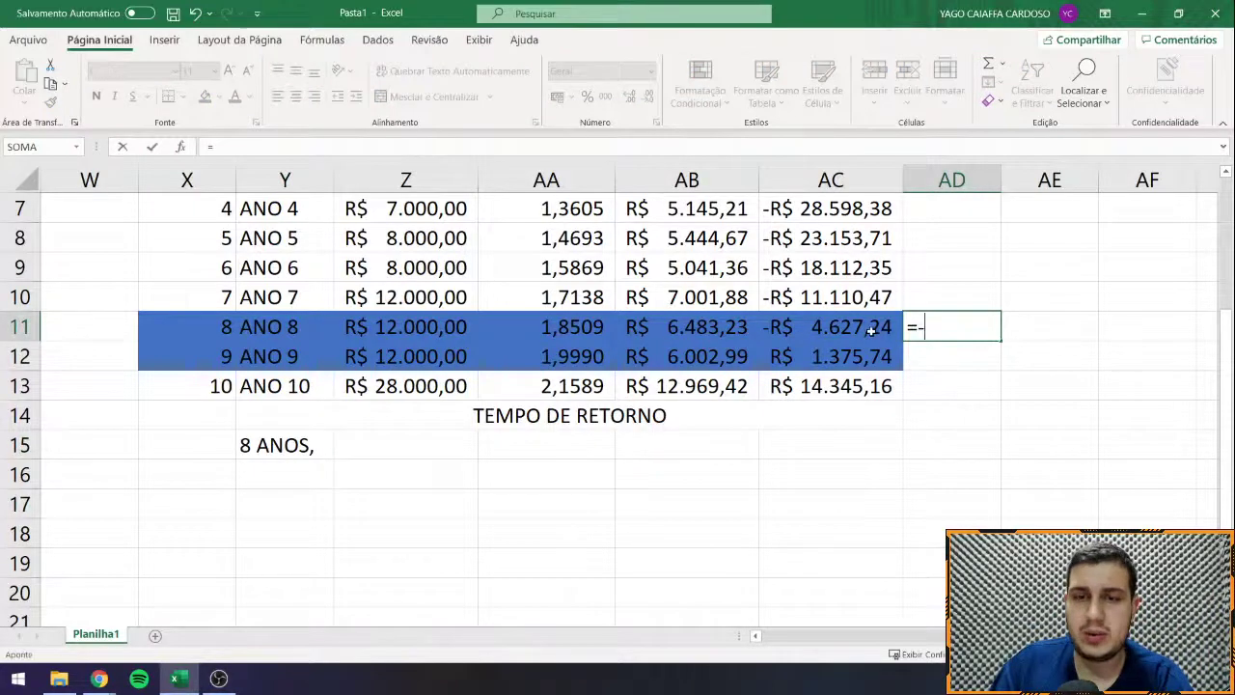
click(870, 329)
text(/)
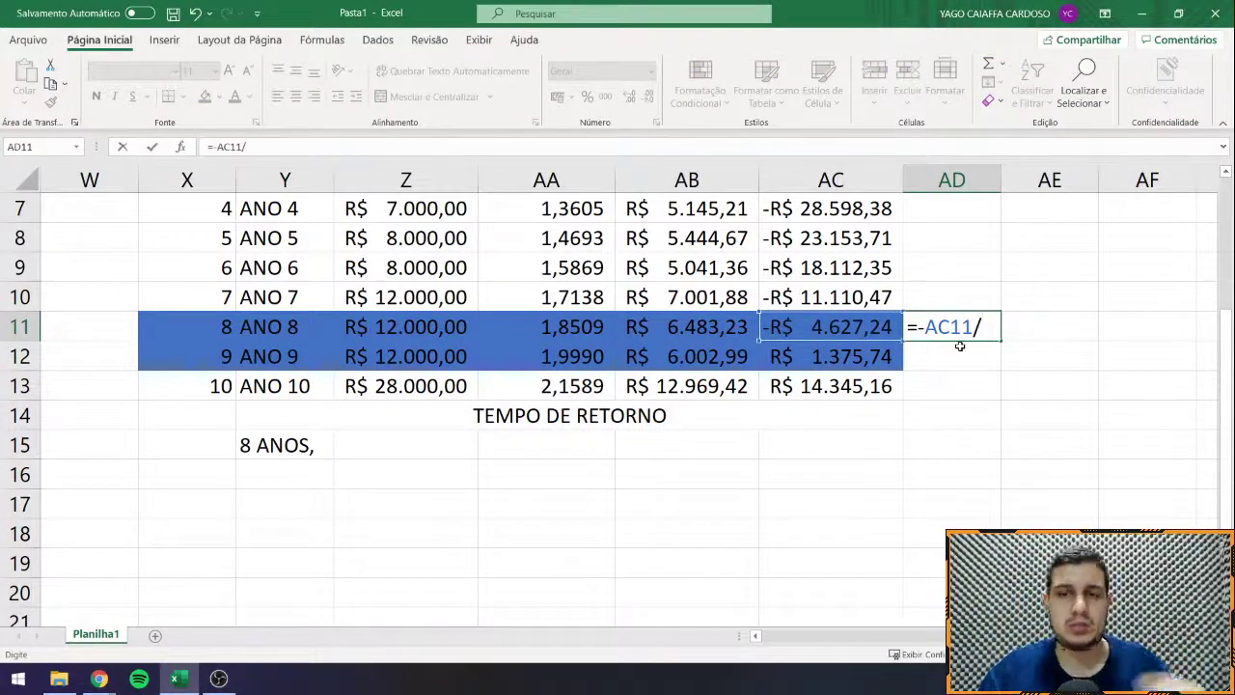
click(690, 362)
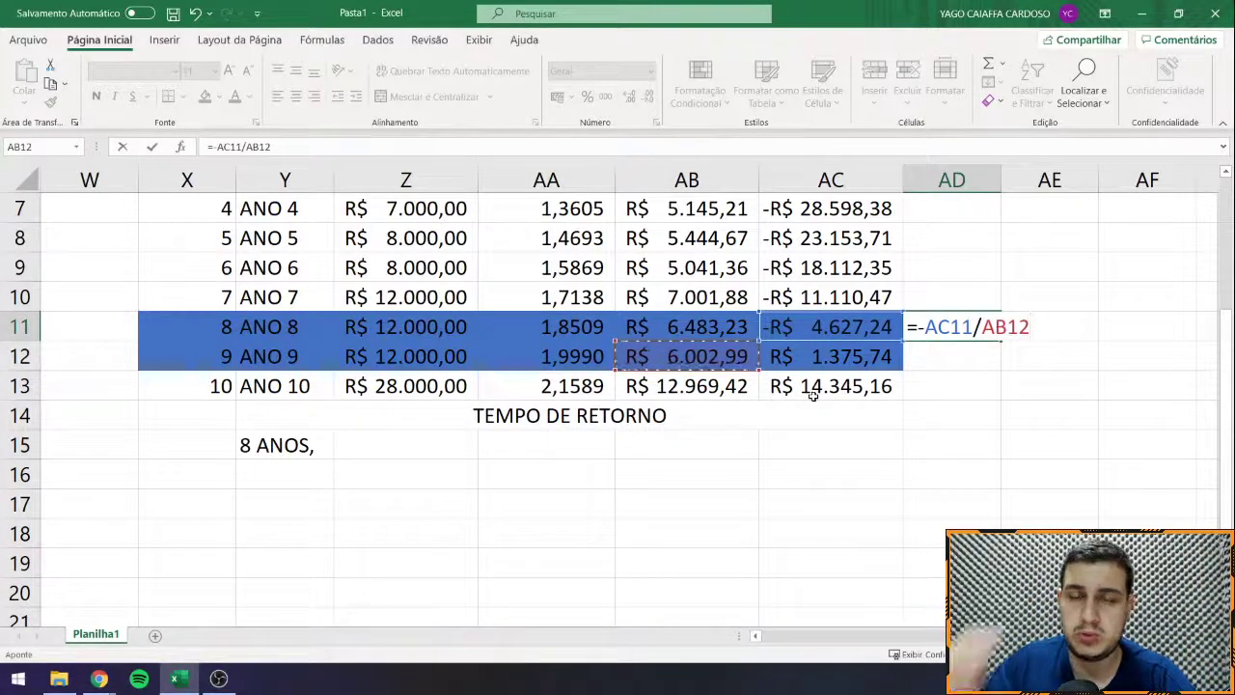
key(Return)
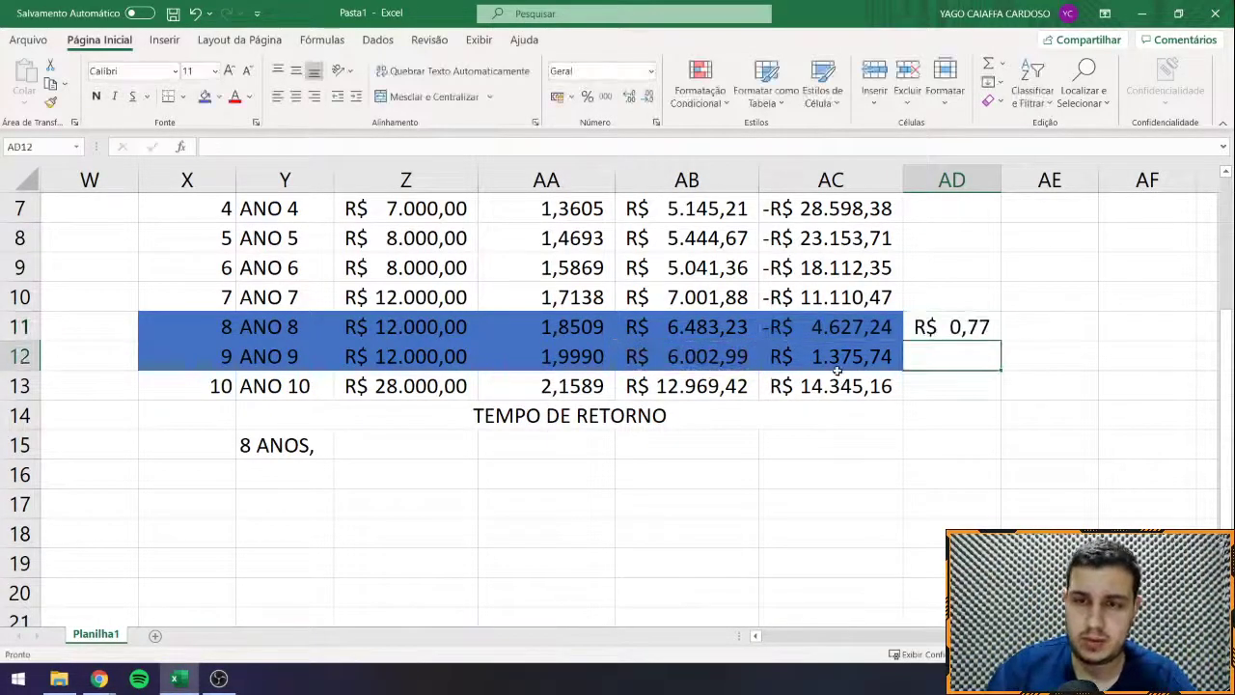
click(968, 334)
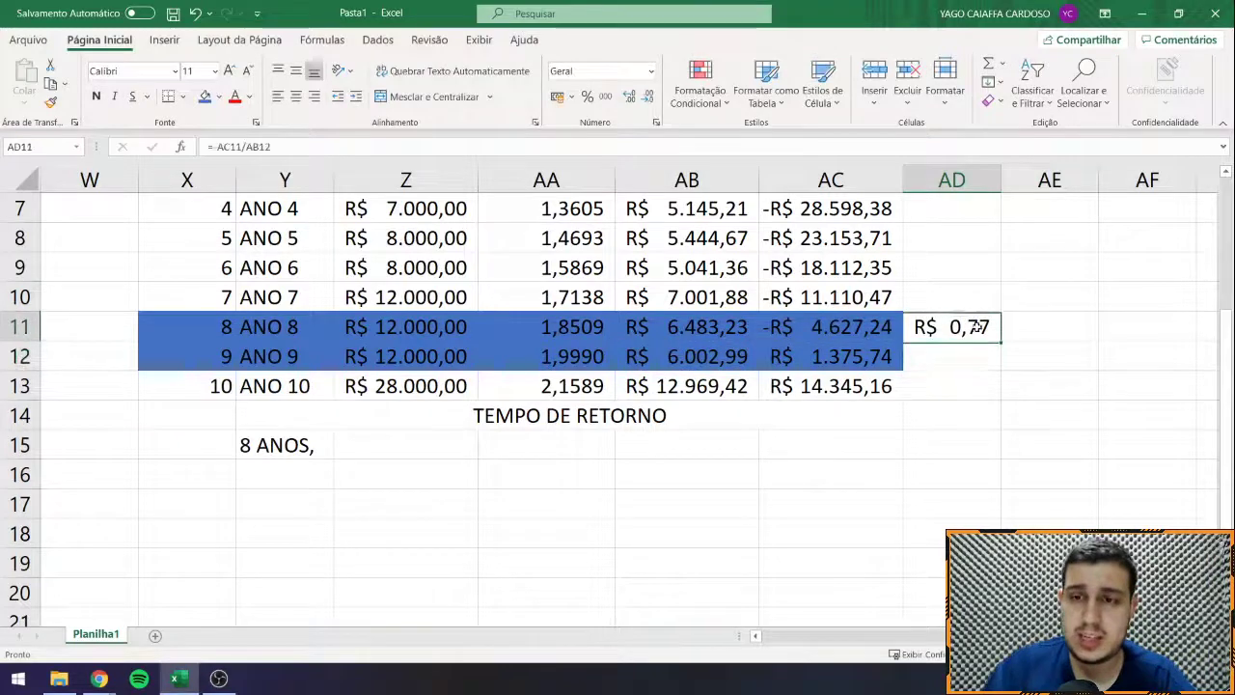
click(628, 96)
Step: Convert the AD11 year fraction into months in AE11 and extend the payback text in Y15 to "8 ANOS, 9 MESES"
click(1030, 337)
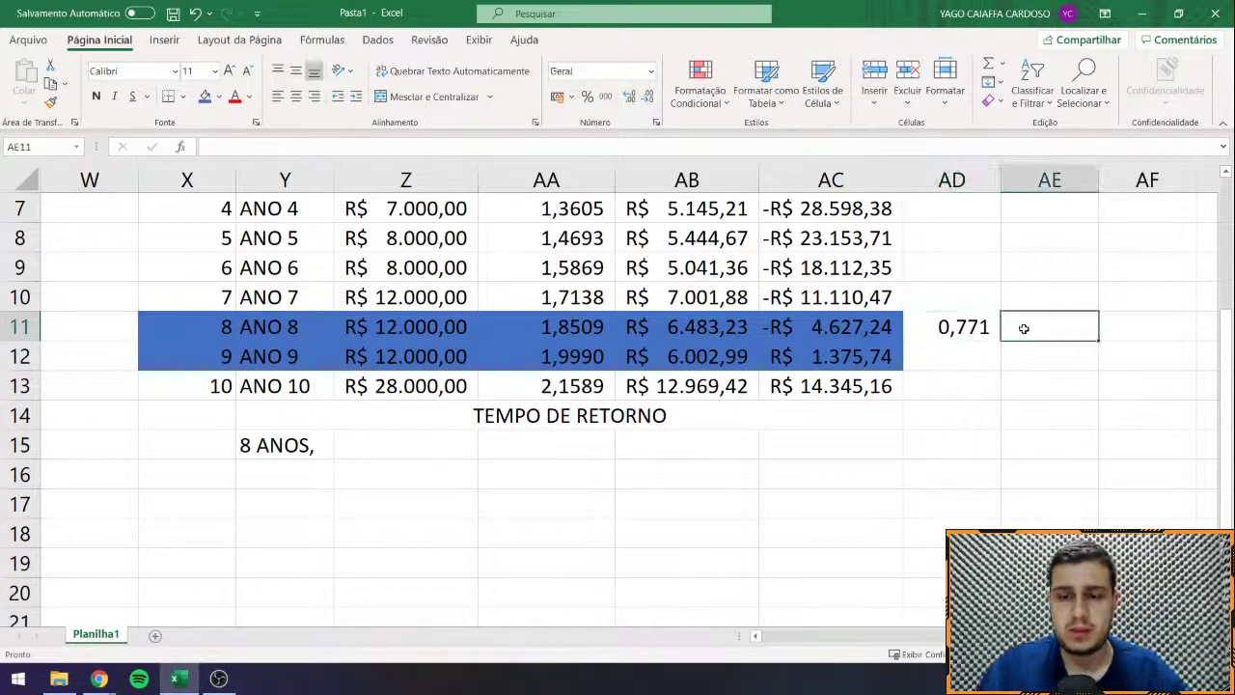
text(=)
click(970, 327)
text(*)
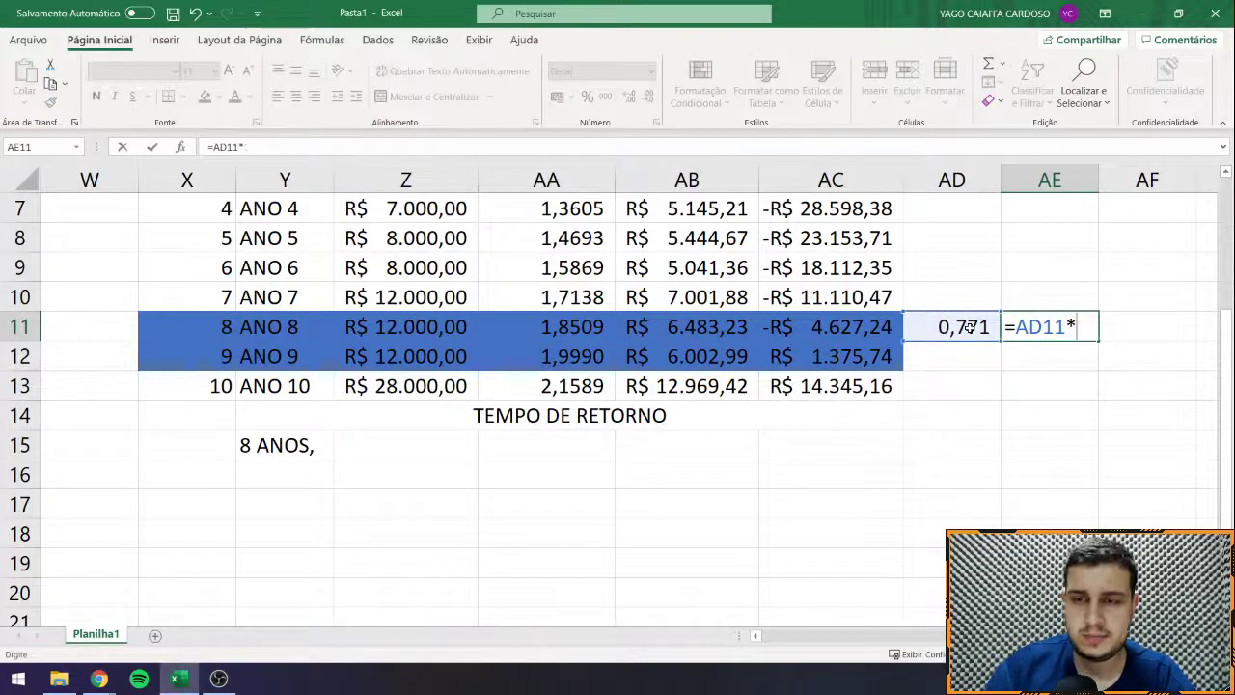
key(Return)
double_click(321, 444)
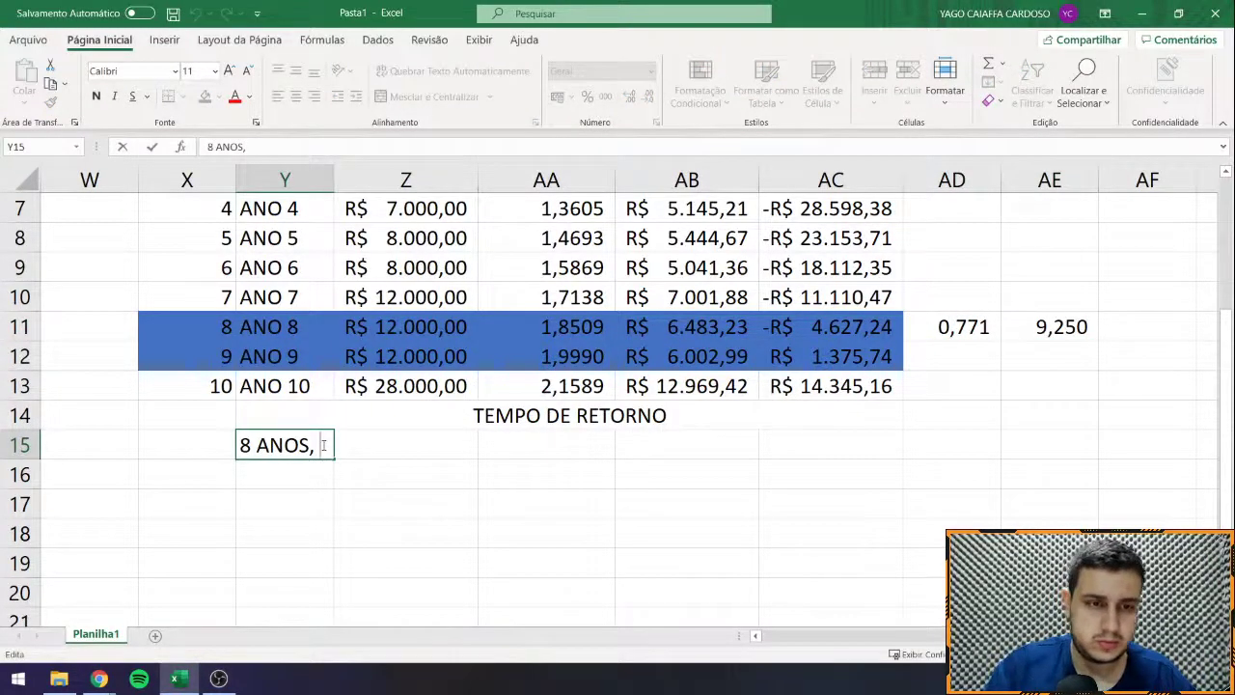
text(9 MESES)
key(Return)
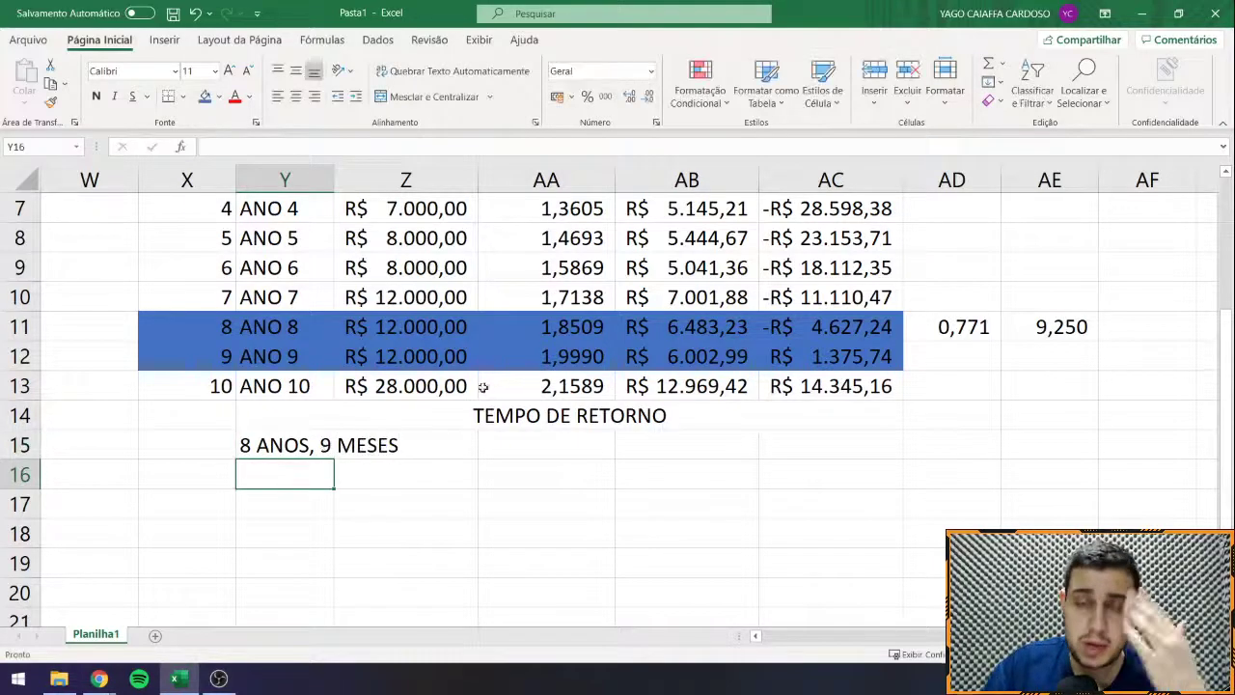
Step: Isolate the leftover fraction of a month in AE12 with =AE11-9 and convert it into days in AE13
click(1052, 351)
text(=)
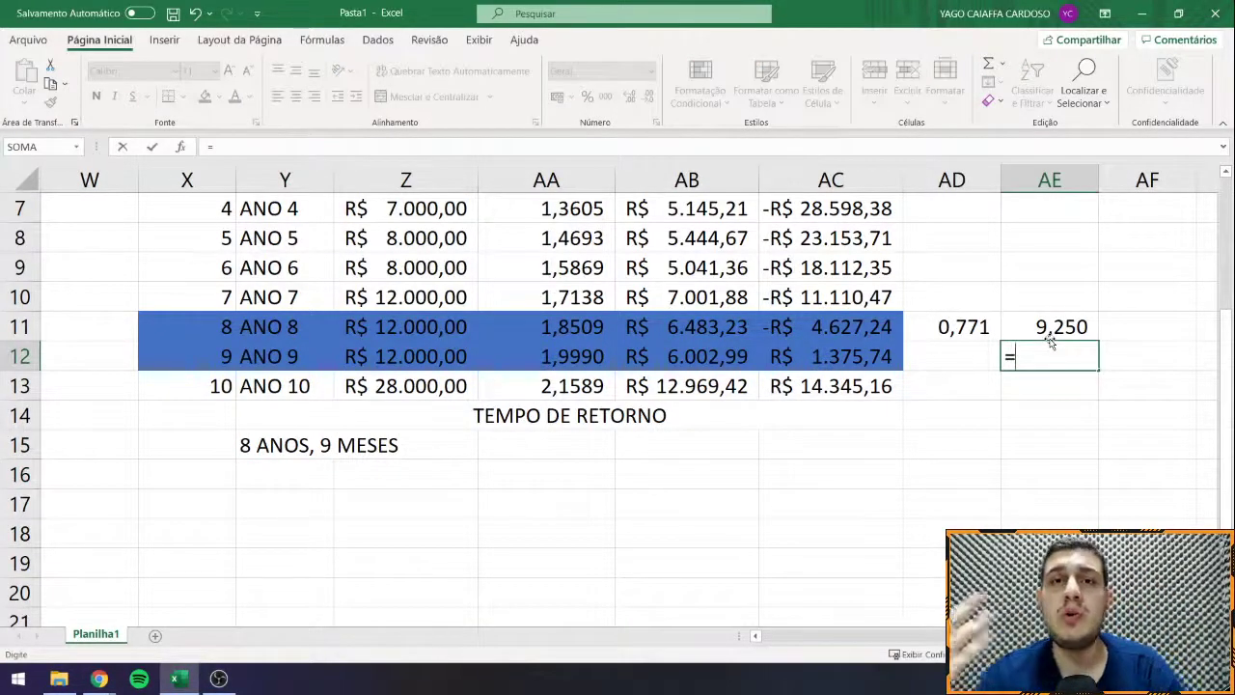
click(1051, 337)
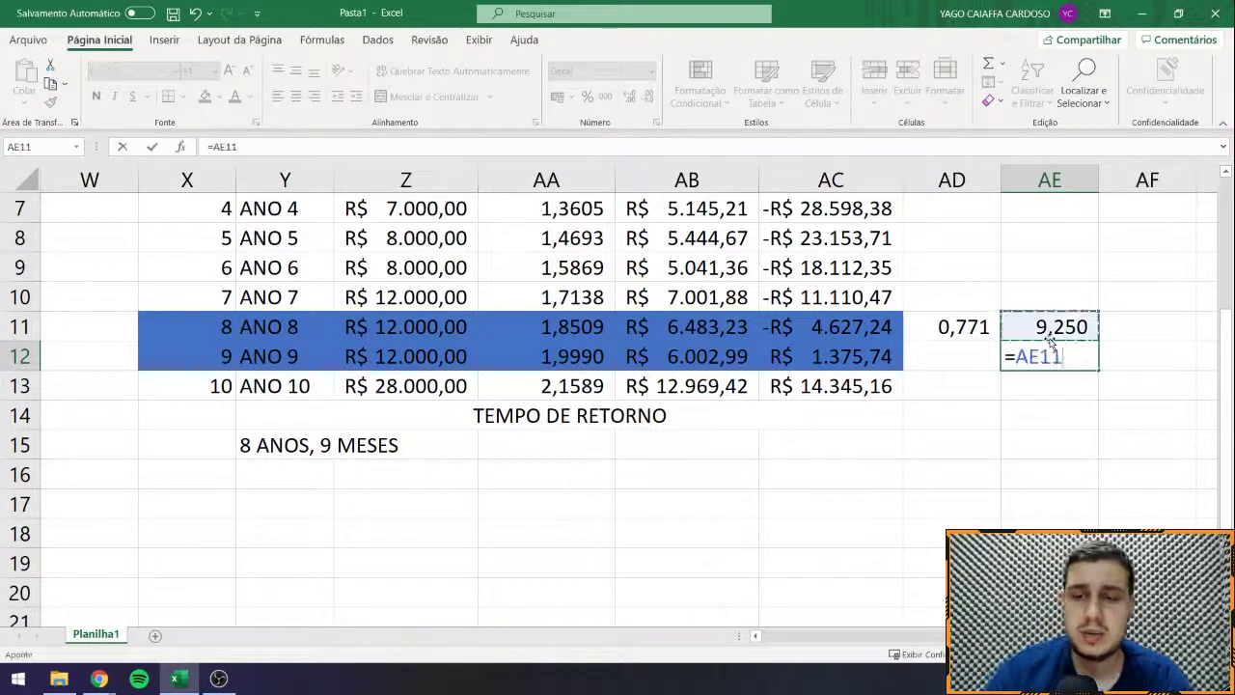
text(-9)
key(Return)
text(=)
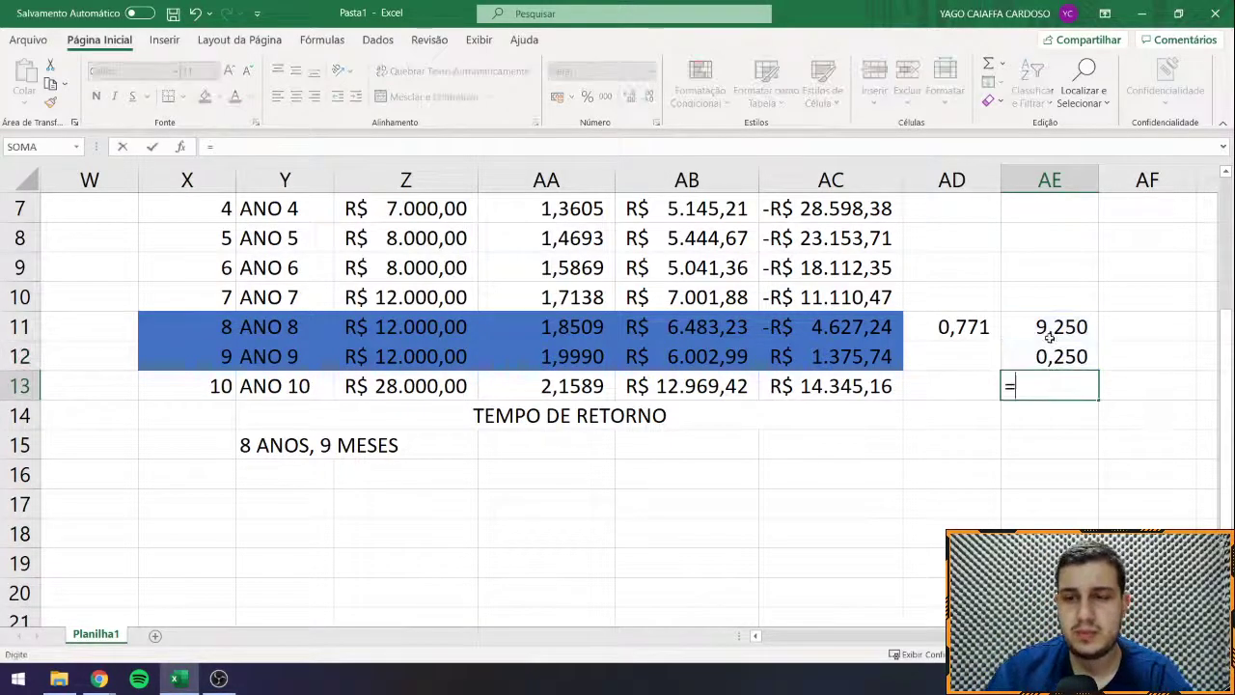
click(1051, 349)
text(*)
key(Return)
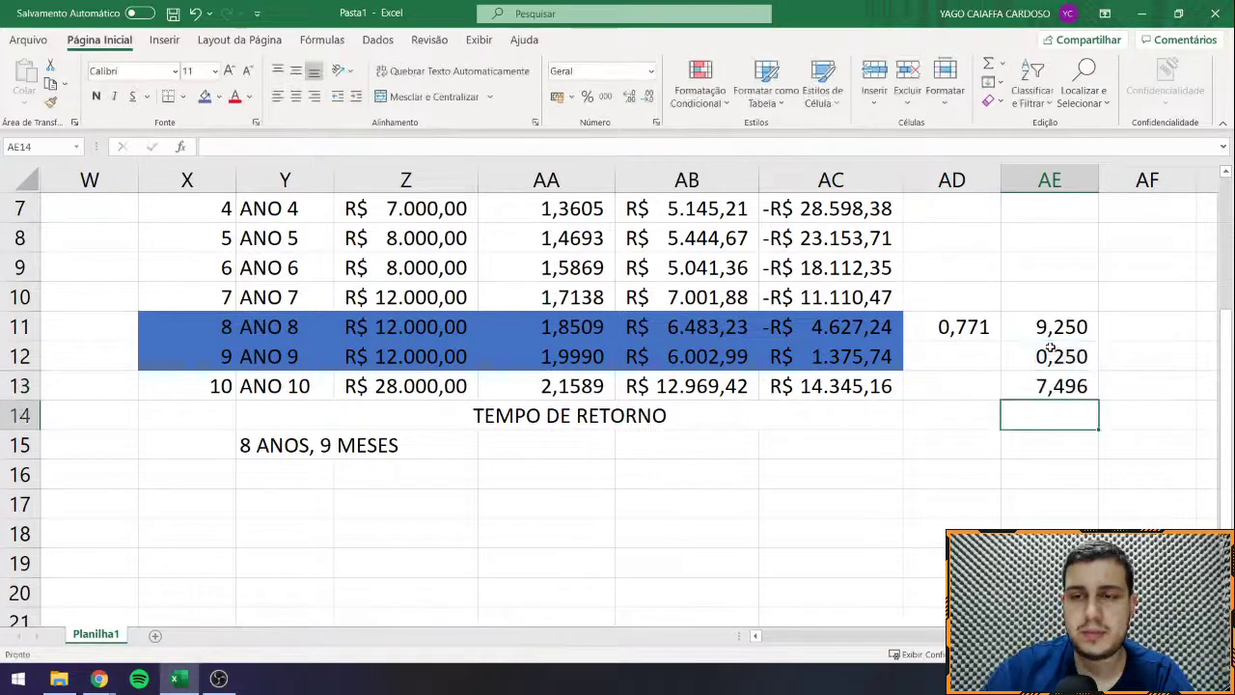
Step: Complete the payback time text in Y15 as "8 ANOS, 9 MESES E 8 DIAS"
click(299, 425)
key(ctrl+Up)
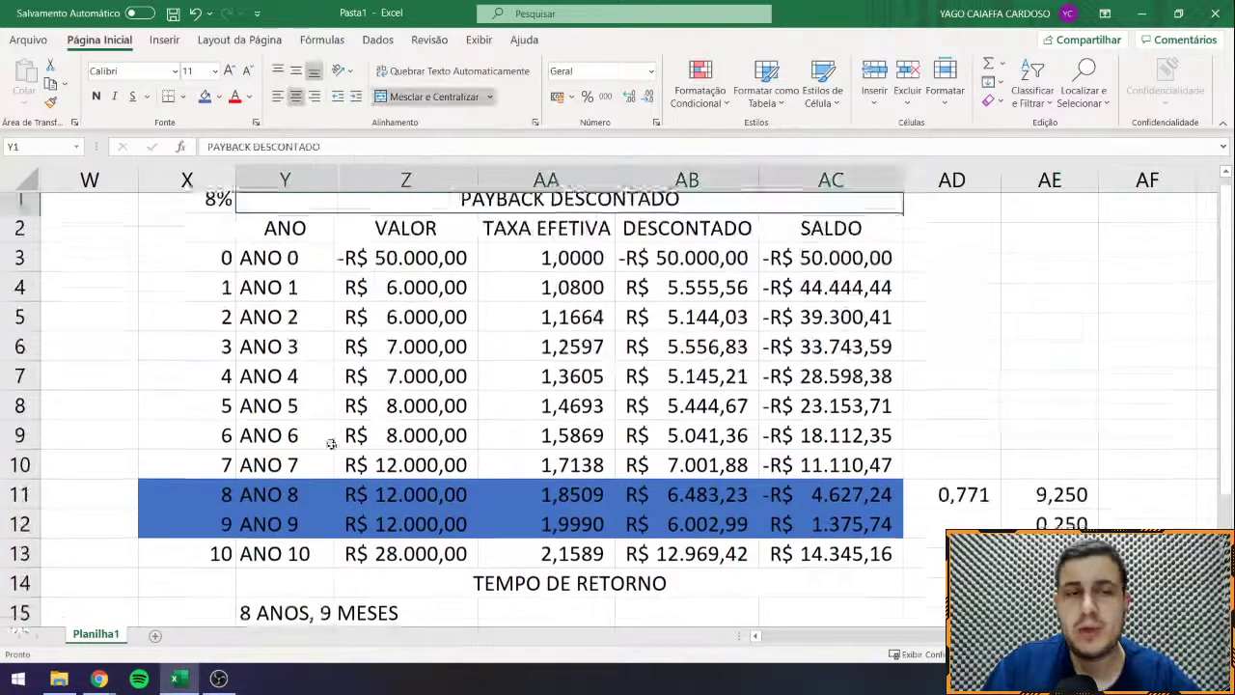
scroll(331, 483, down, 2)
click(308, 446)
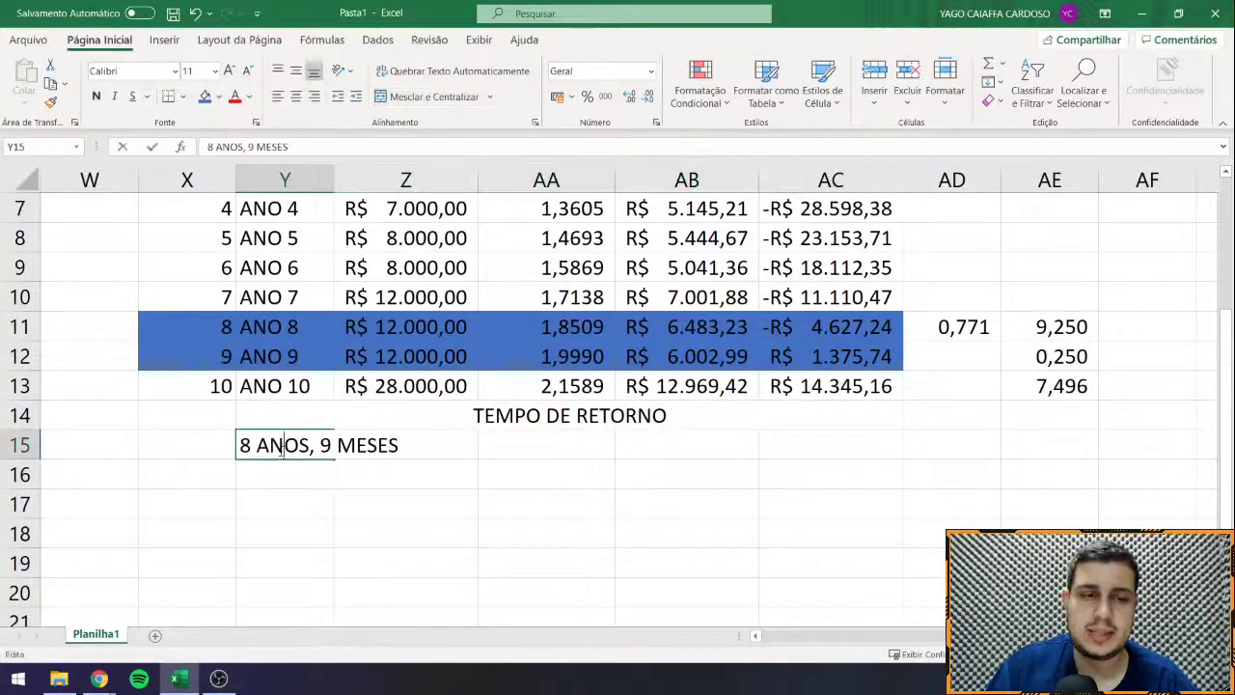
key(F2)
text(E 8 )
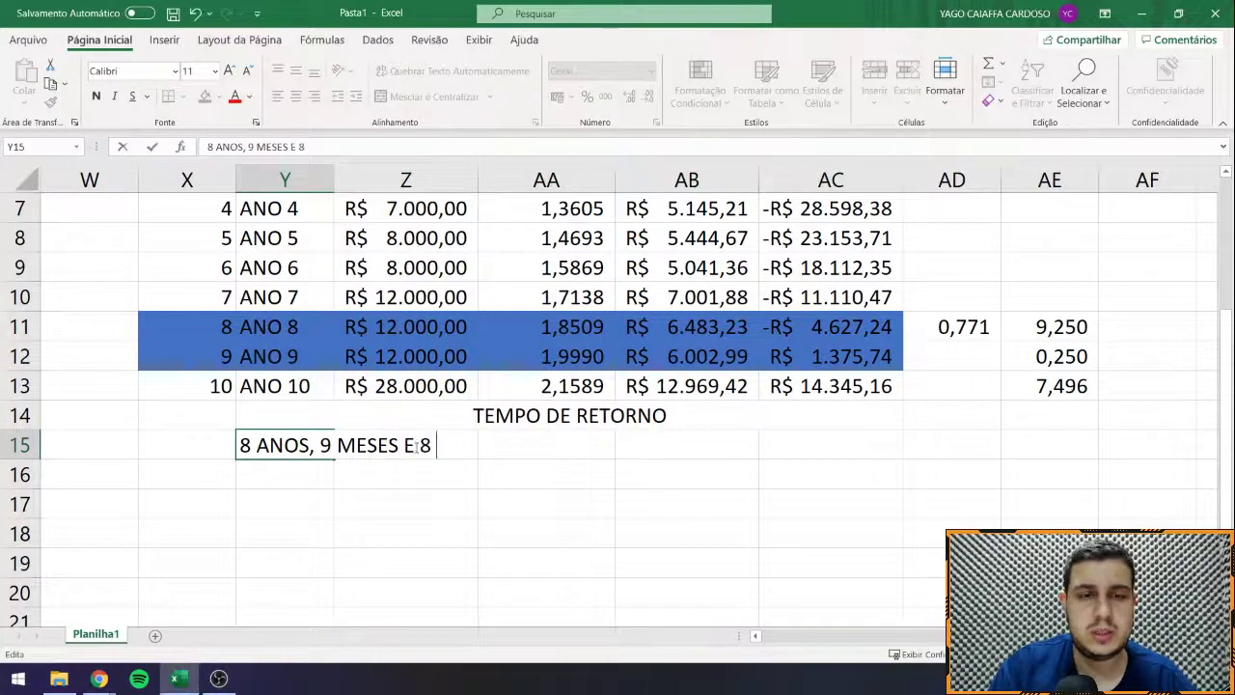
text(DIAS)
key(Return)
scroll(449, 472, up, 1)
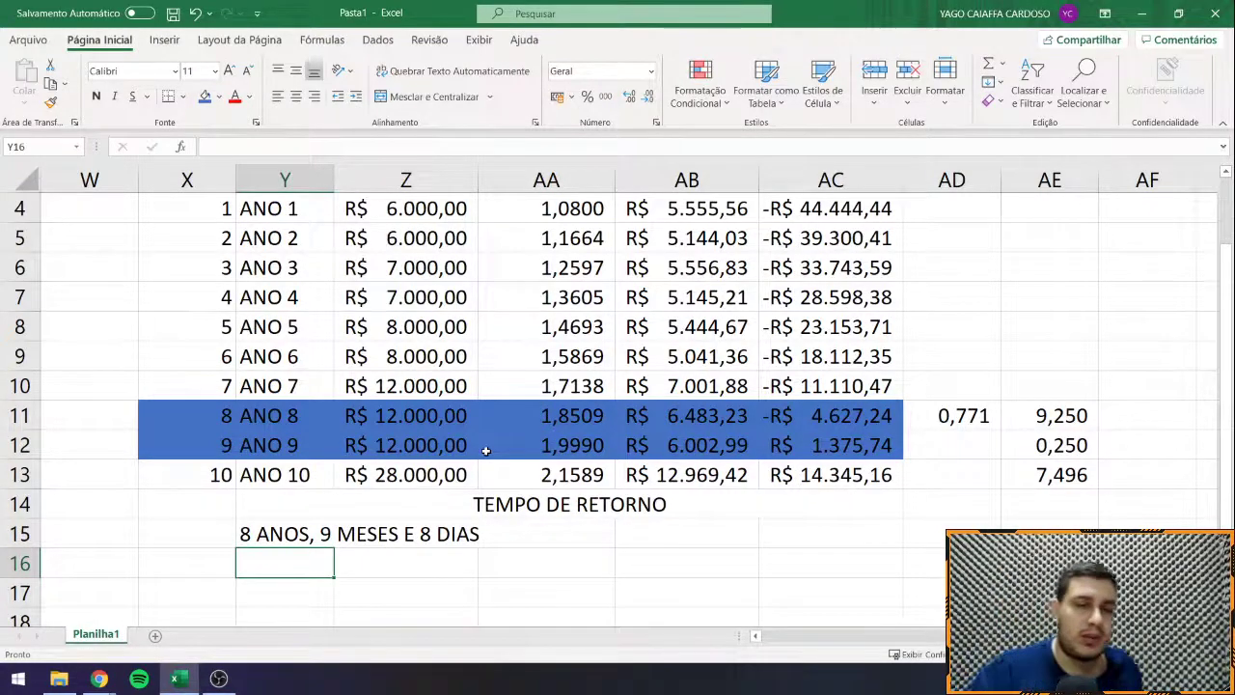
Step: Narrow column W between the two discounted payback tables so their year 10 balances can be compared
scroll(485, 451, up, 1)
scroll(688, 492, down, 3)
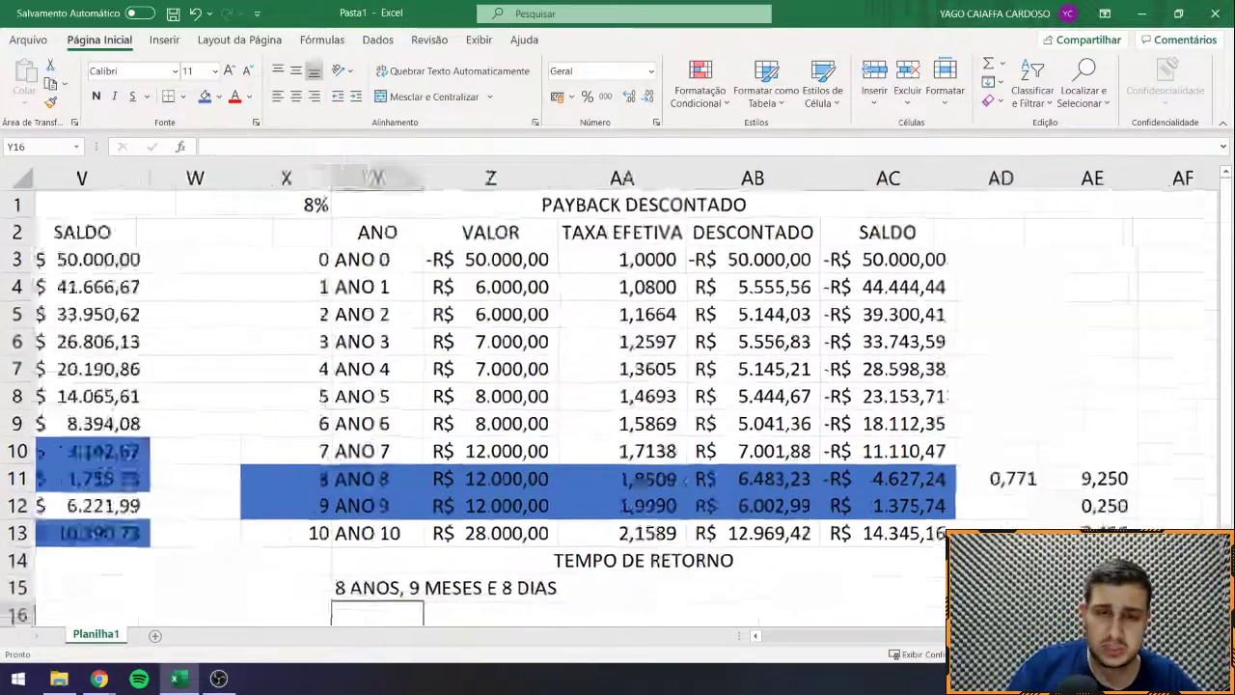
scroll(431, 406, up, 2)
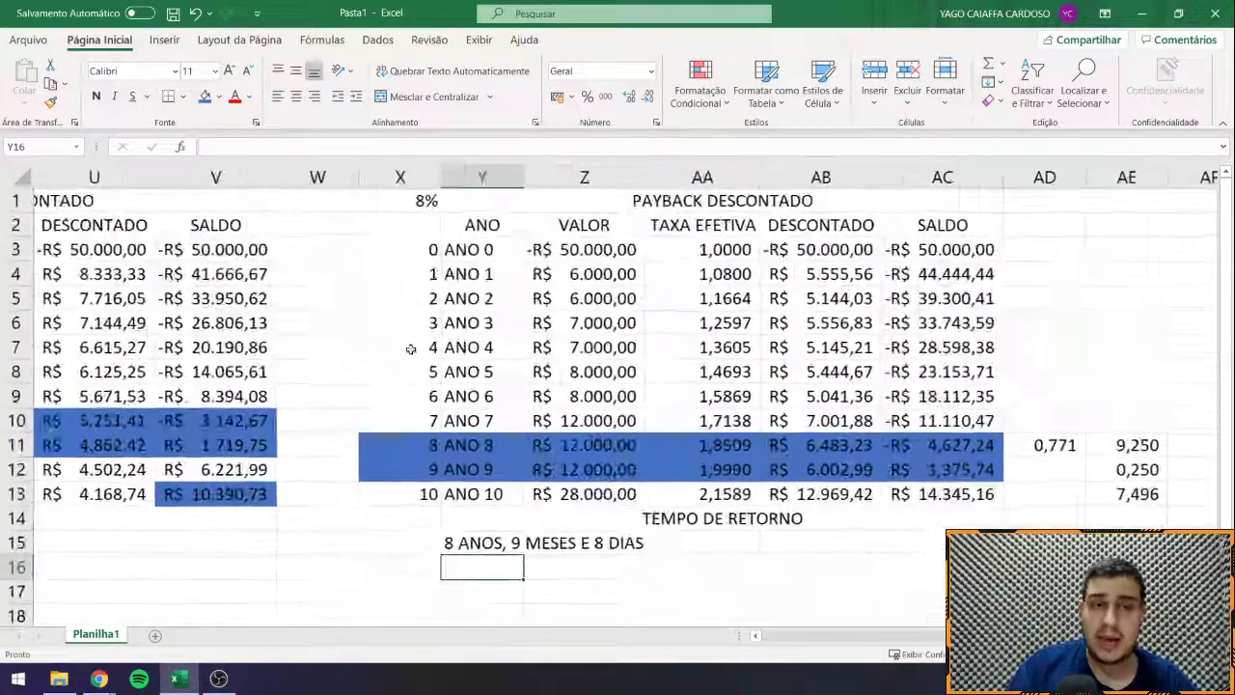
drag(424, 469, 177, 449)
scroll(177, 449, up, 1)
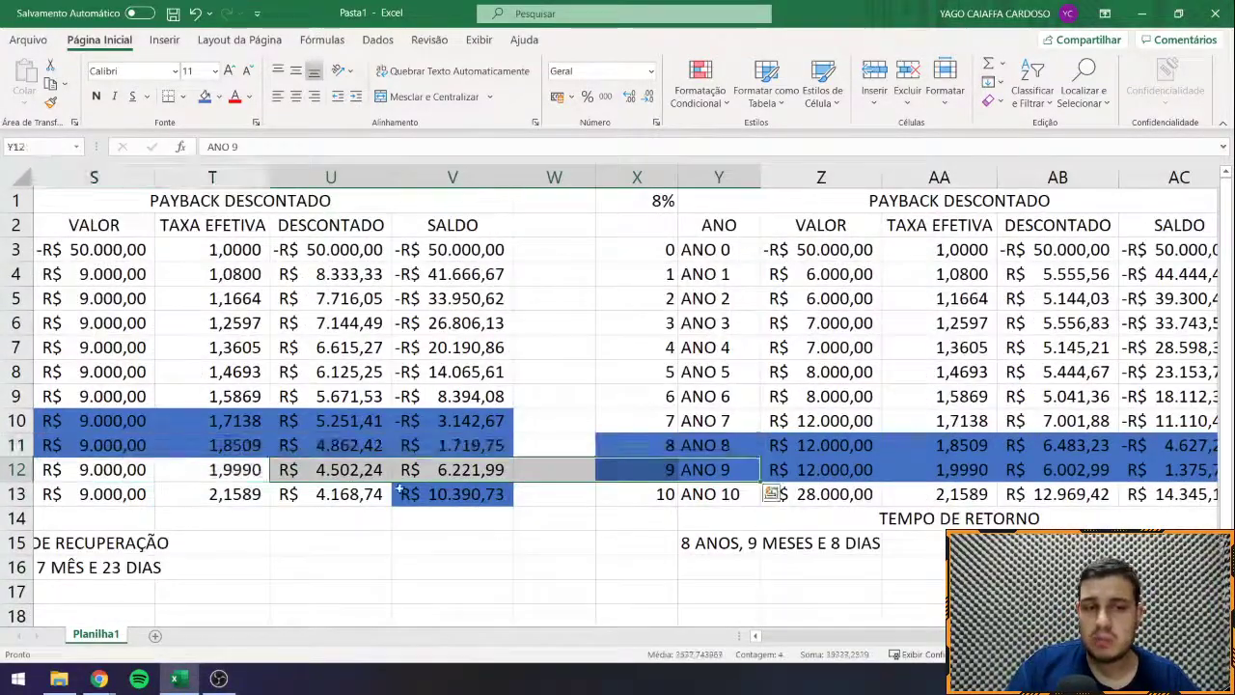
ctrl+click(1172, 494)
click(596, 174)
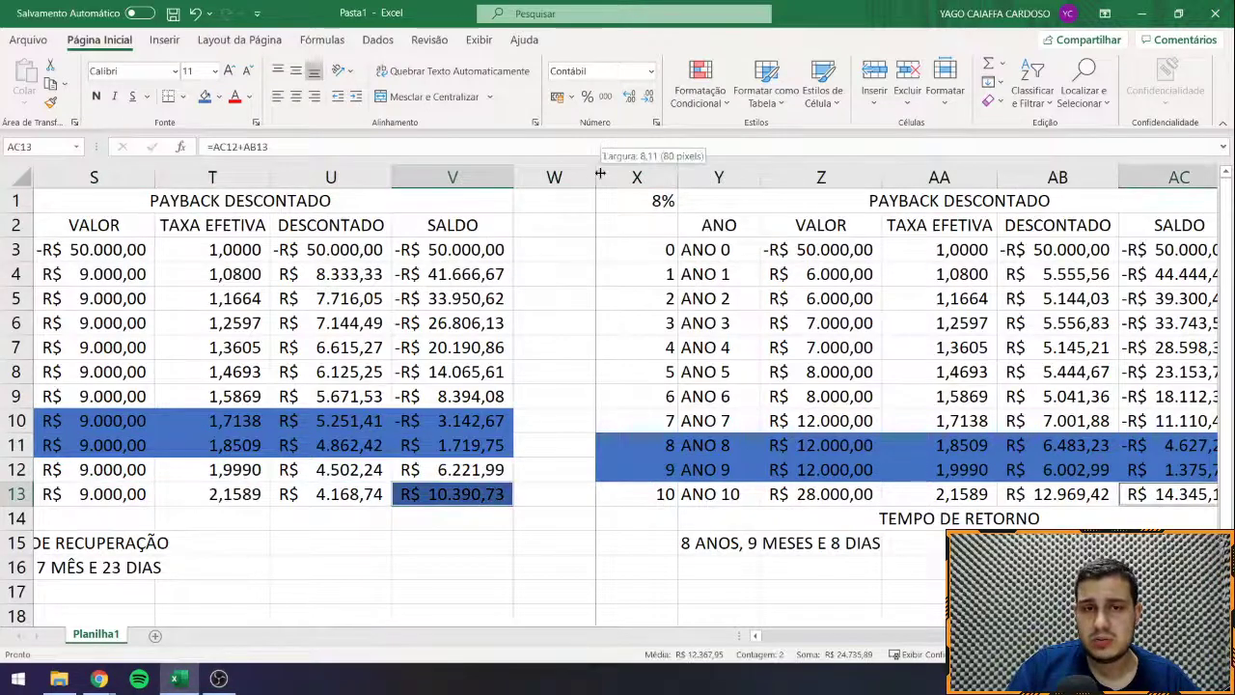
drag(552, 177, 543, 177)
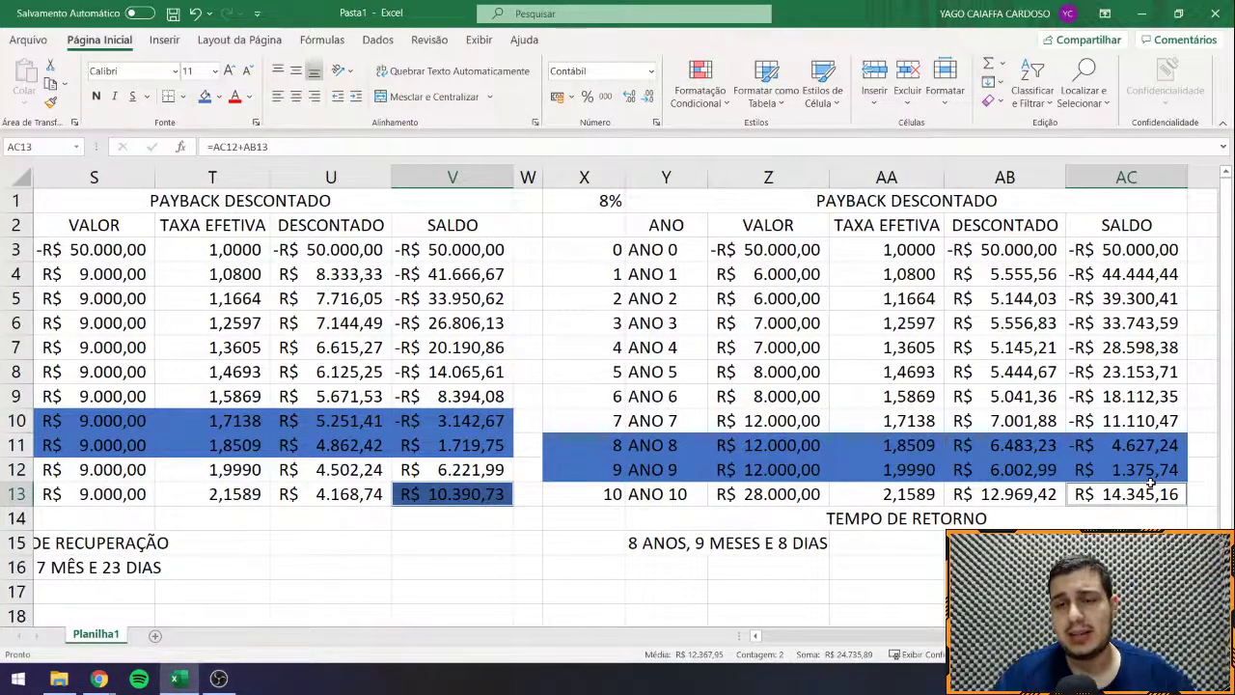
Step: Set the year 10 cash flow in Z13 of the second discounted payback table to 12000
mouse_move(486, 494)
mouse_down()
mouse_move(39, 472)
mouse_move(180, 464)
mouse_move(184, 490)
mouse_move(391, 494)
mouse_move(357, 500)
mouse_move(1230, 494)
mouse_move(516, 469)
mouse_move(505, 491)
mouse_up()
click(762, 469)
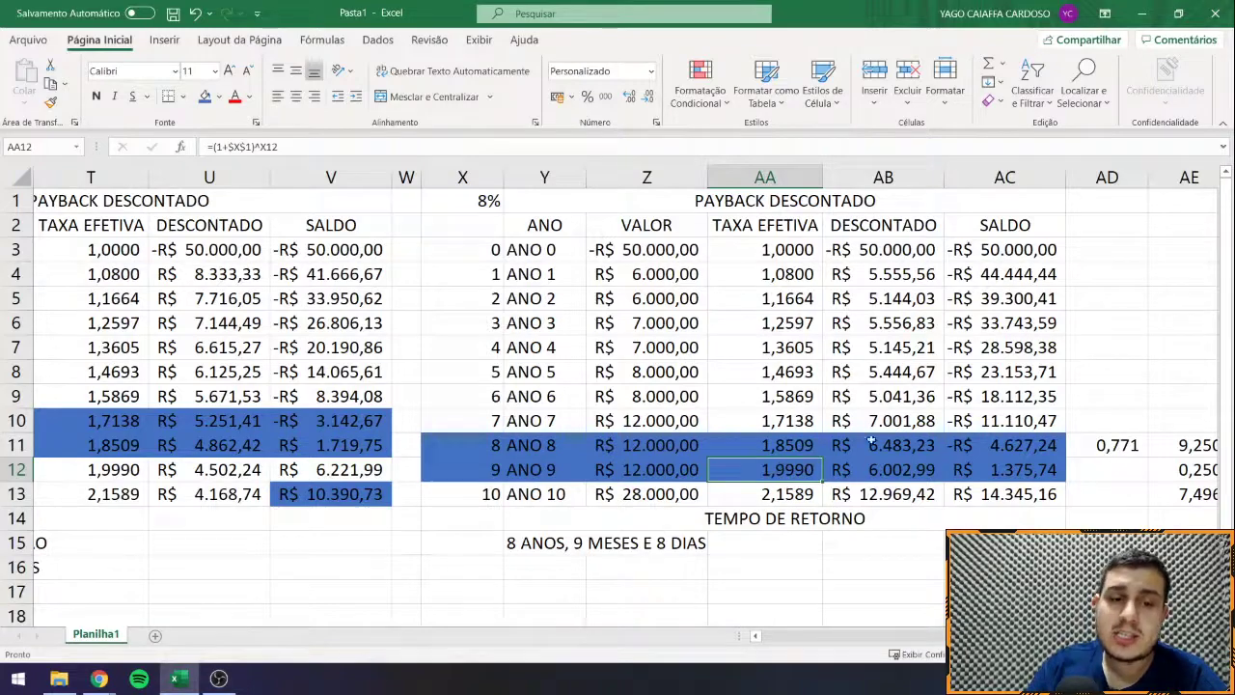
click(652, 489)
text(12000)
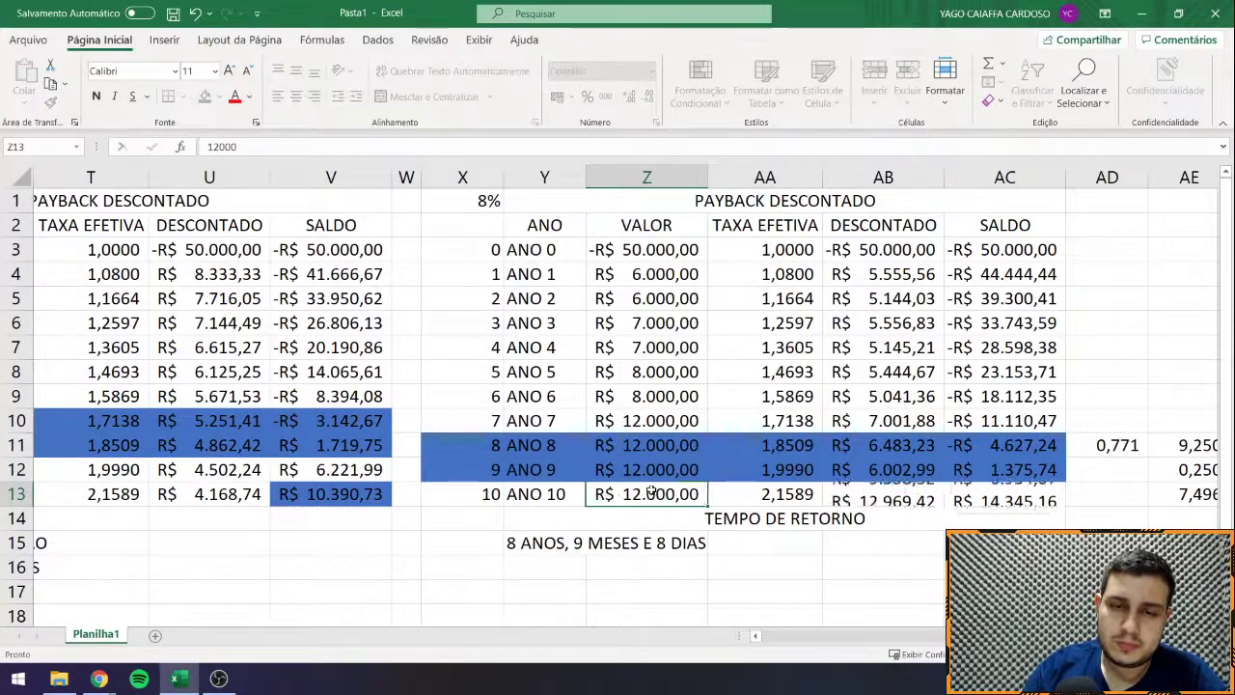
key(Return)
Step: Set the year 10 cash flow in K13 of the second simple payback table to 12000
drag(544, 590, 94, 519)
click(96, 493)
text(12000)
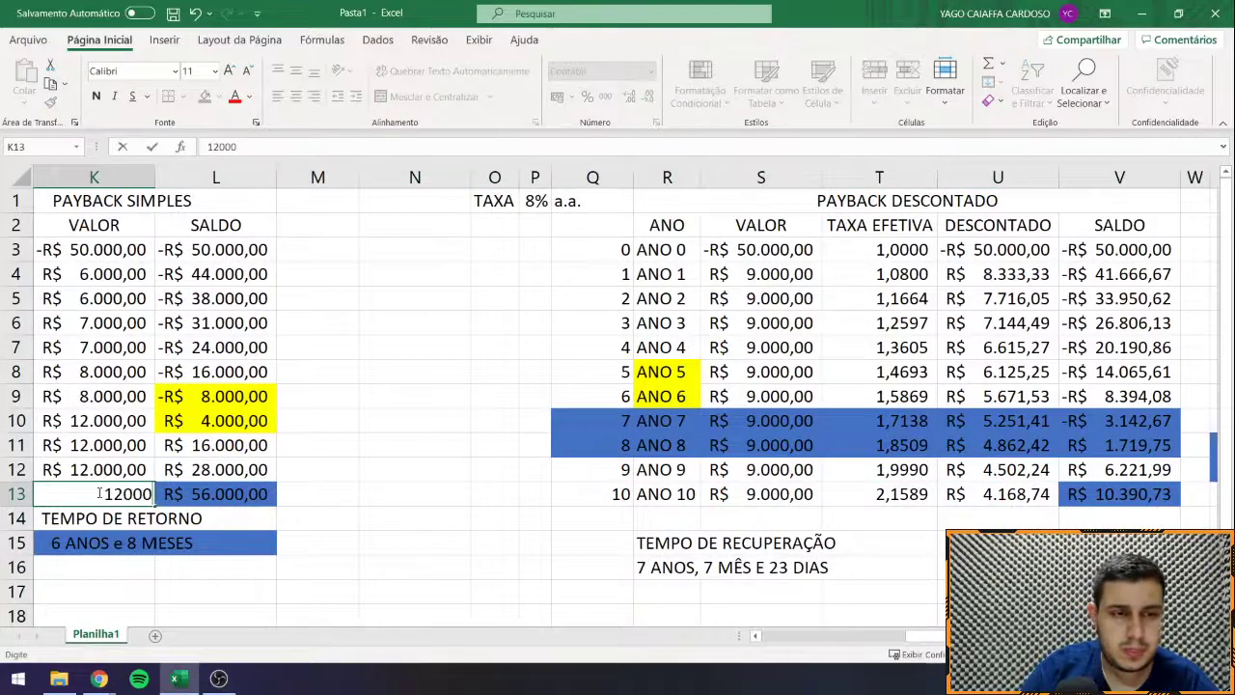
key(Return)
Step: Copy the year 9 and year 10 cash flows from K12:K13 into Z12:Z13 of the second discounted payback table
drag(317, 543, 9, 565)
drag(477, 466, 483, 491)
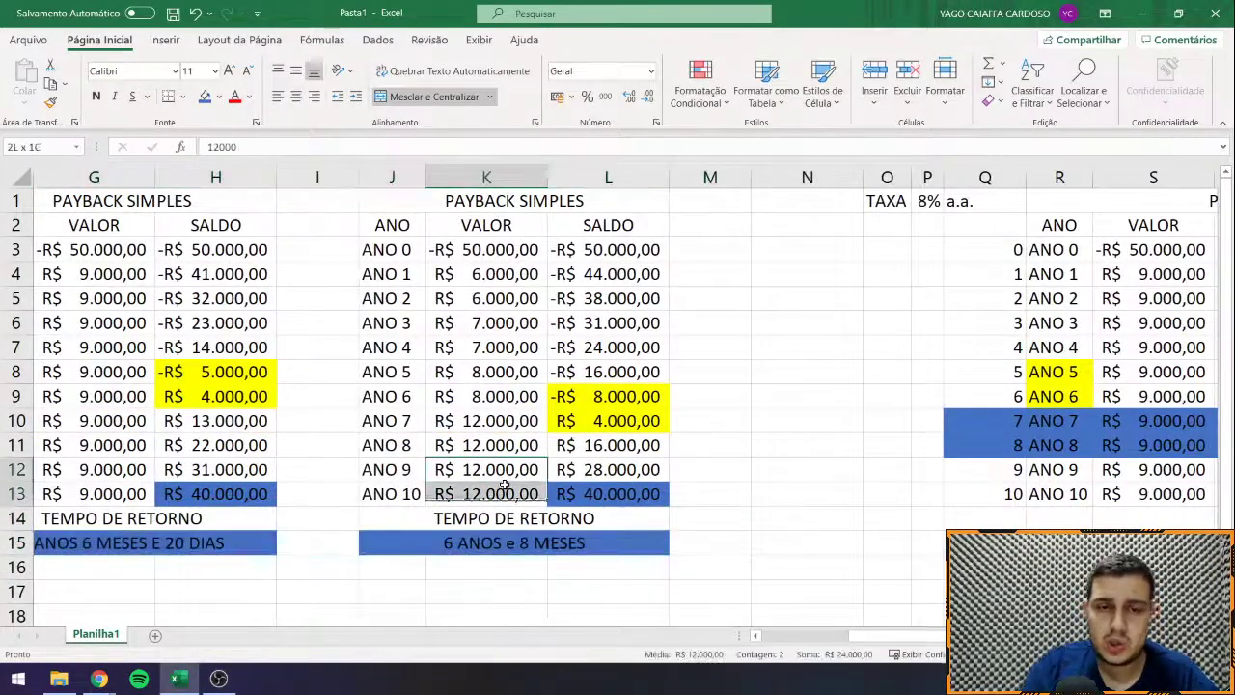
key(ctrl+c)
drag(903, 637, 862, 644)
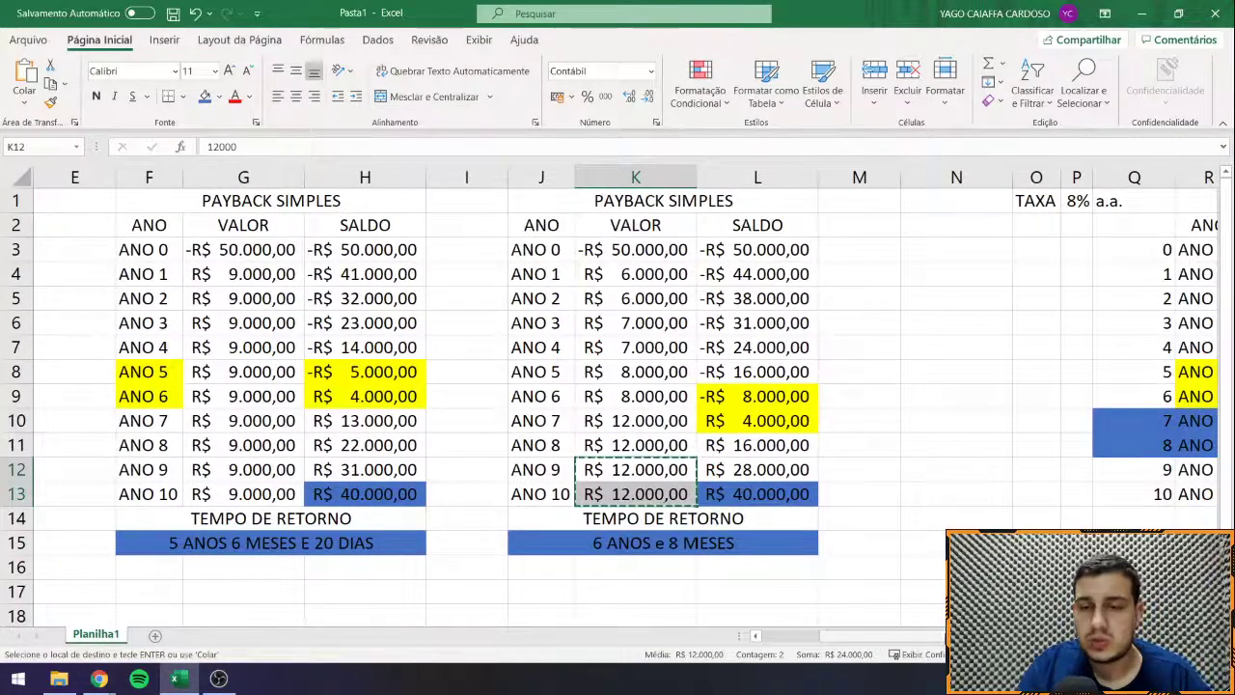
scroll(625, 493, right, 5)
right_click(618, 471)
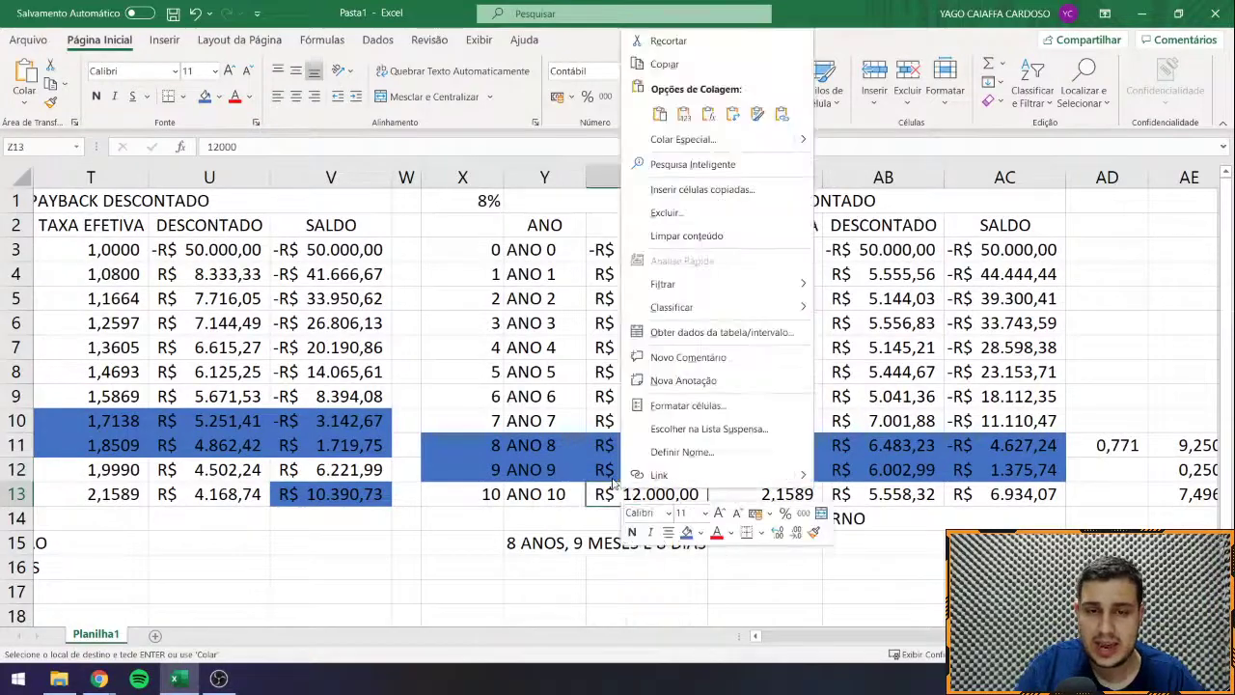
click(674, 104)
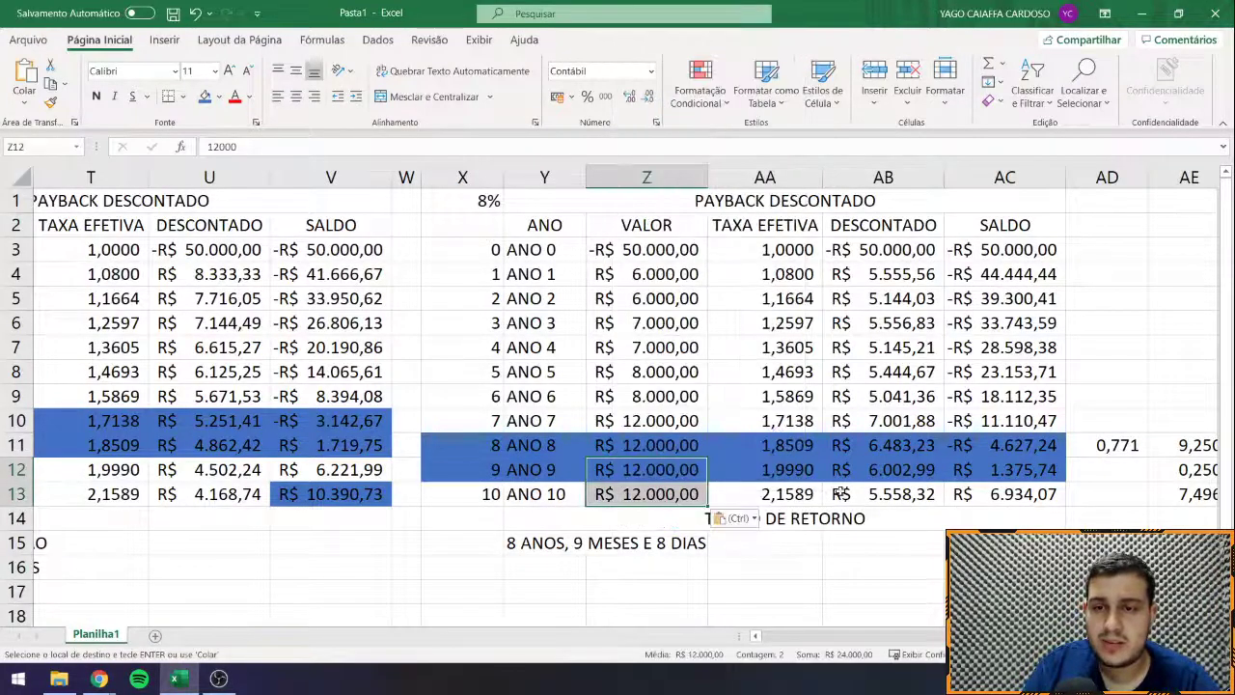
click(858, 540)
key(Return)
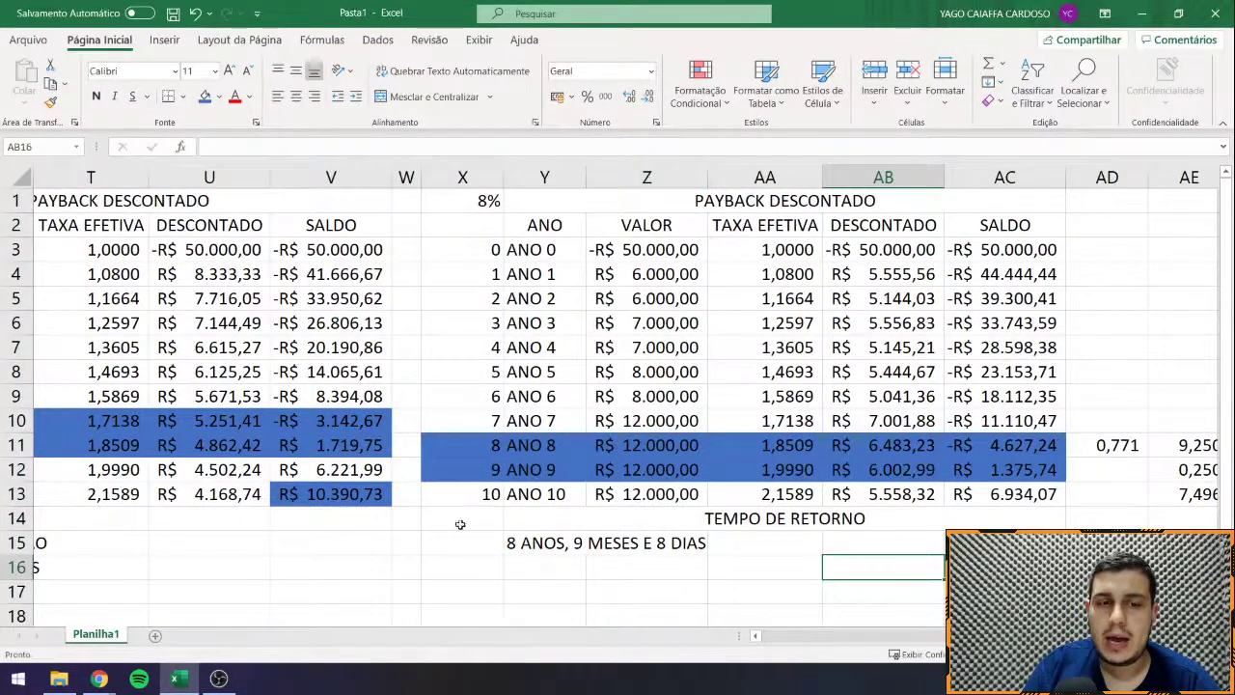
Step: Compare the payback times and year 10 balances of the two discounted payback tables
click(569, 521)
drag(570, 543, 821, 537)
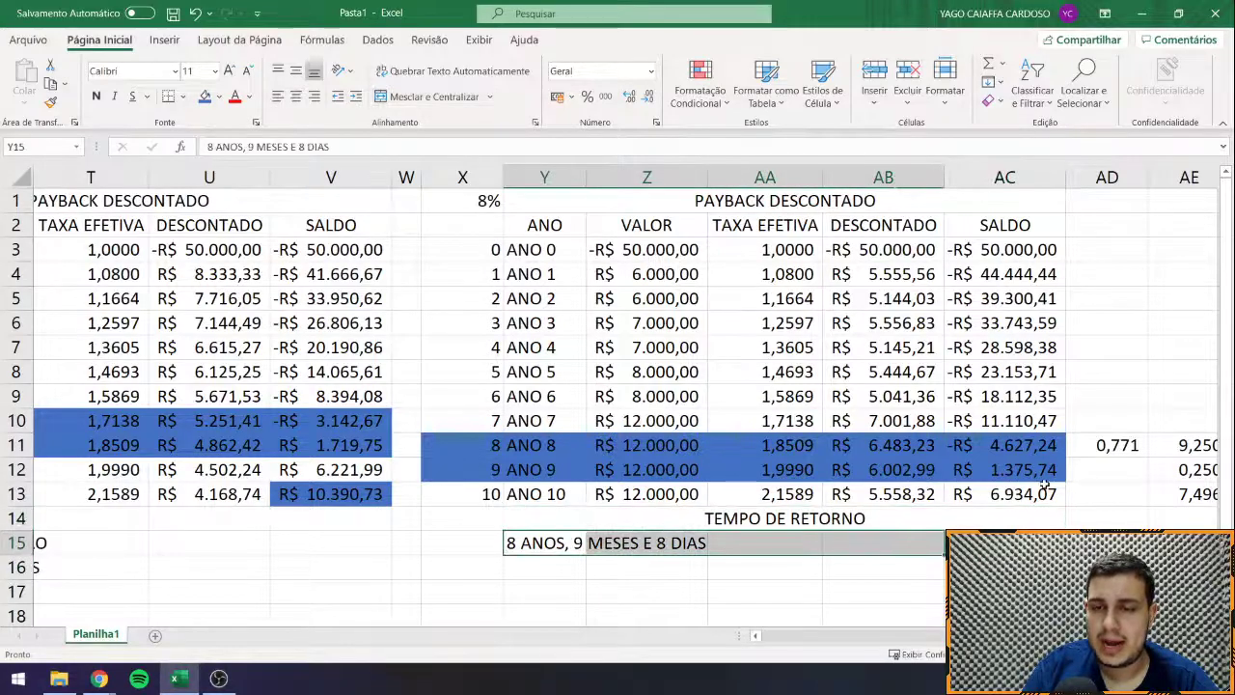
drag(1039, 494, 575, 504)
scroll(448, 550, left, 3)
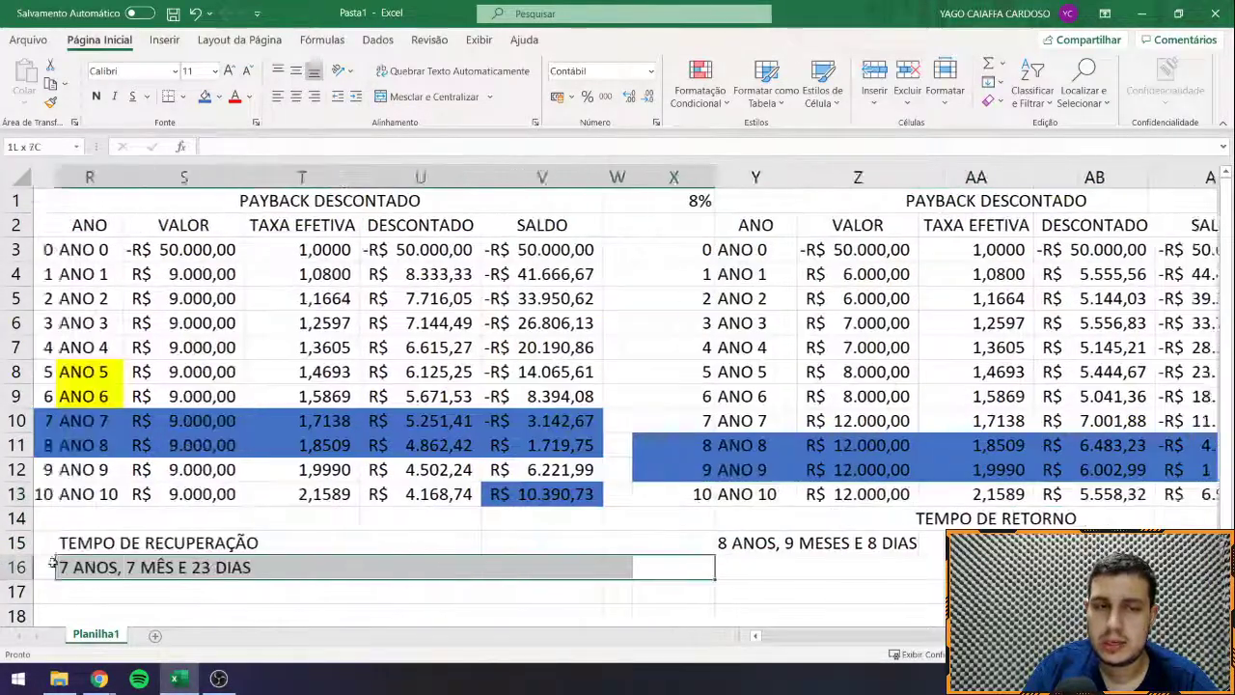
drag(121, 570, 381, 559)
click(588, 497)
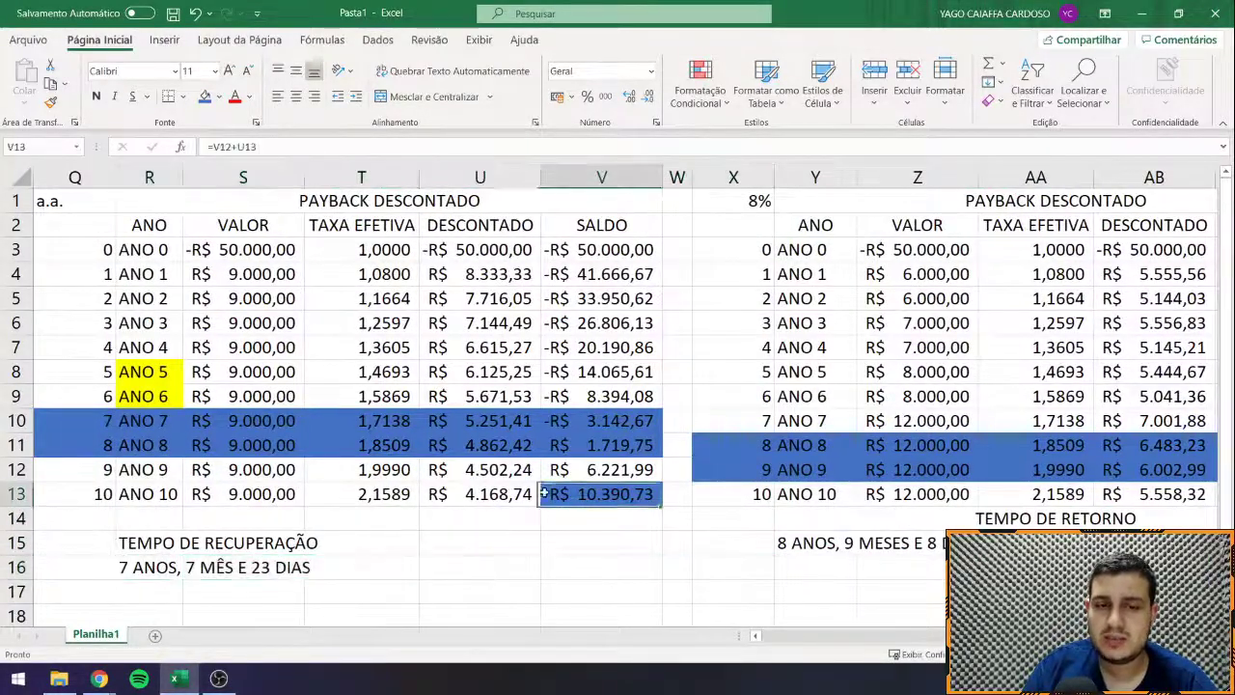
scroll(639, 551, right, 4)
drag(215, 518, 887, 518)
click(627, 491)
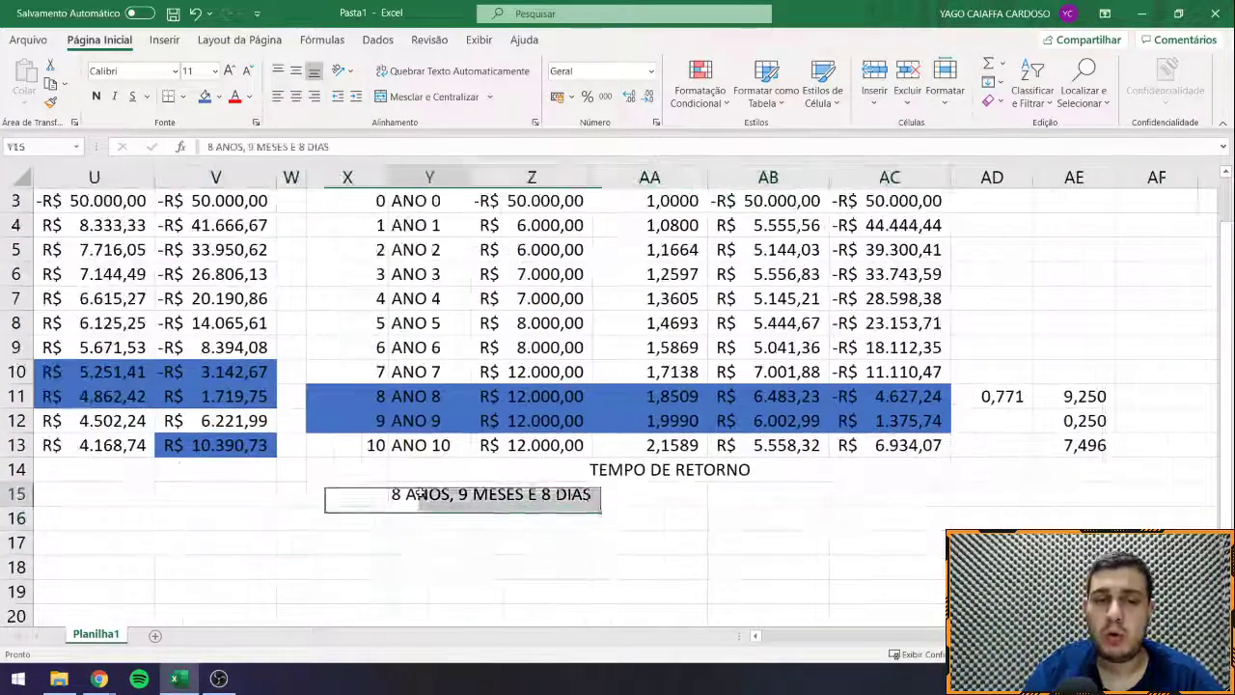
click(898, 447)
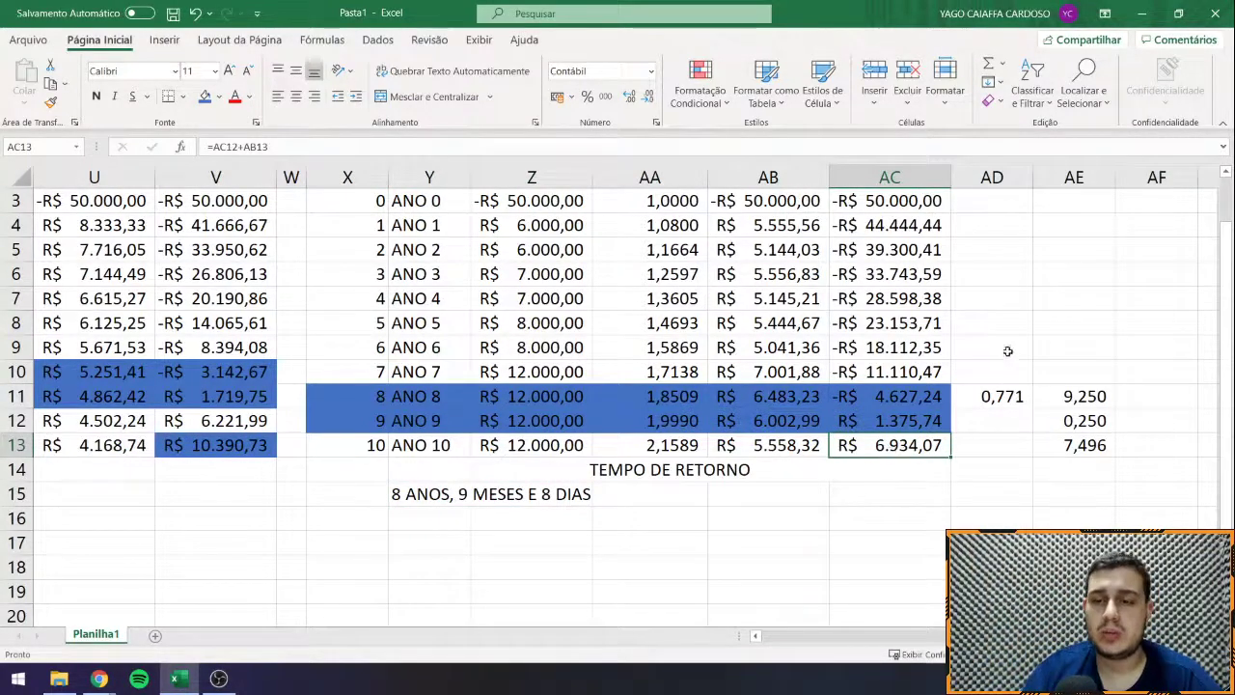
Step: Clear the auxiliary year, month and day calculations beside the second discounted payback table in columns AD and AE
drag(1003, 372, 1094, 464)
key(Delete)
scroll(550, 231, up, 1)
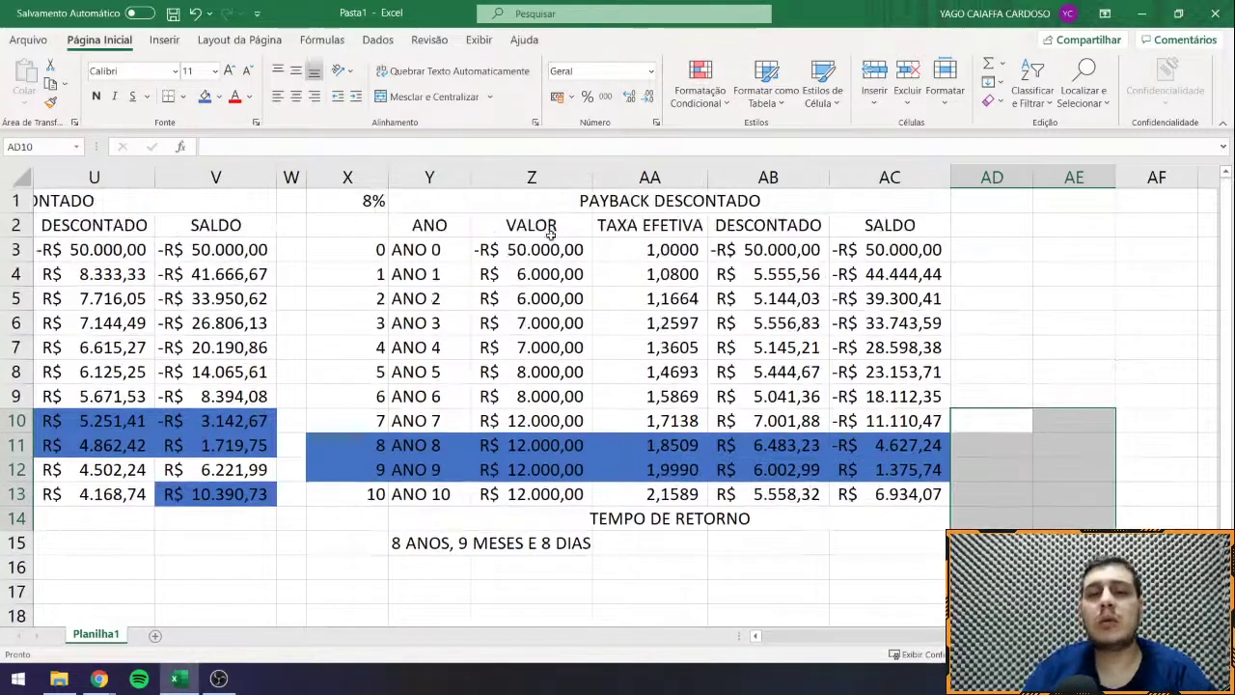
Step: Try deleting columns X through AC with the second discounted payback table and undo the deletion
drag(368, 179, 897, 179)
right_click(843, 307)
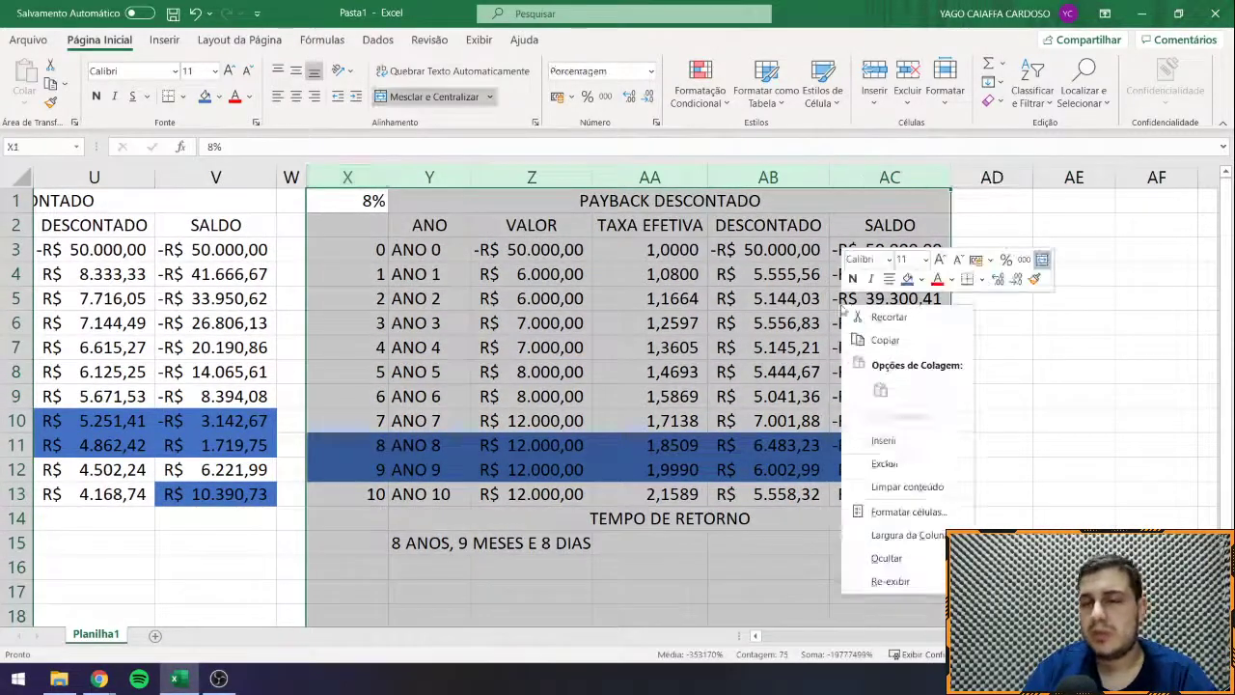
click(884, 464)
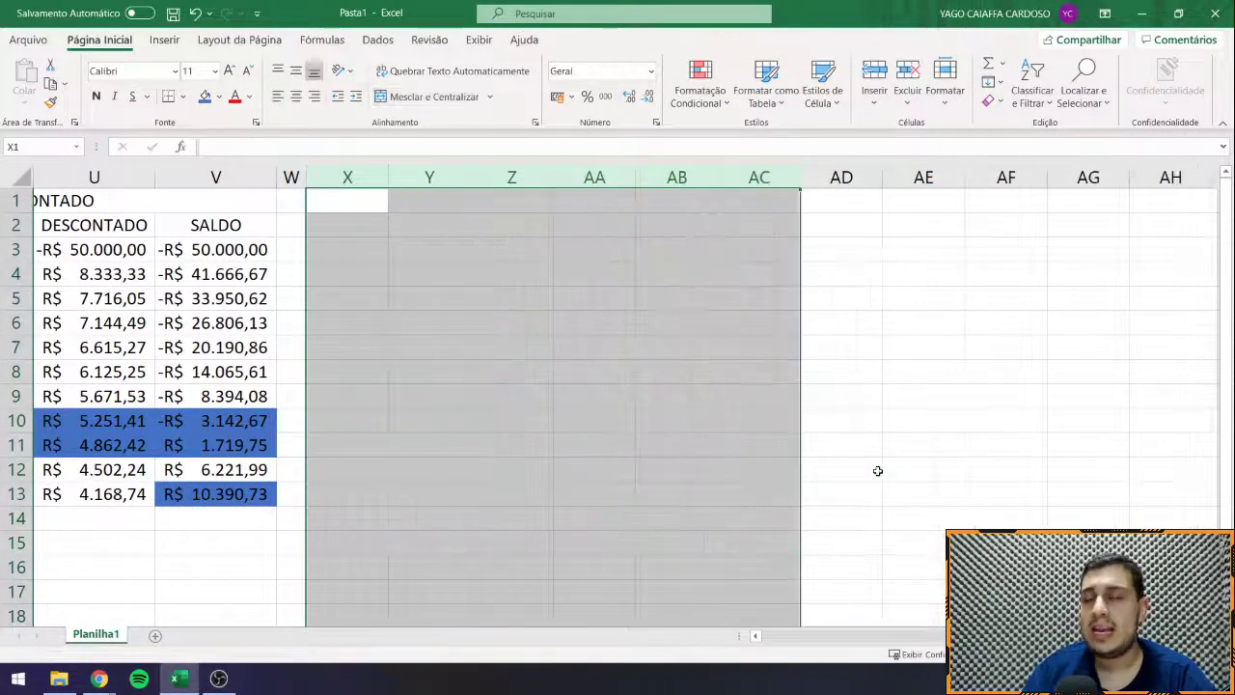
key(ctrl+z)
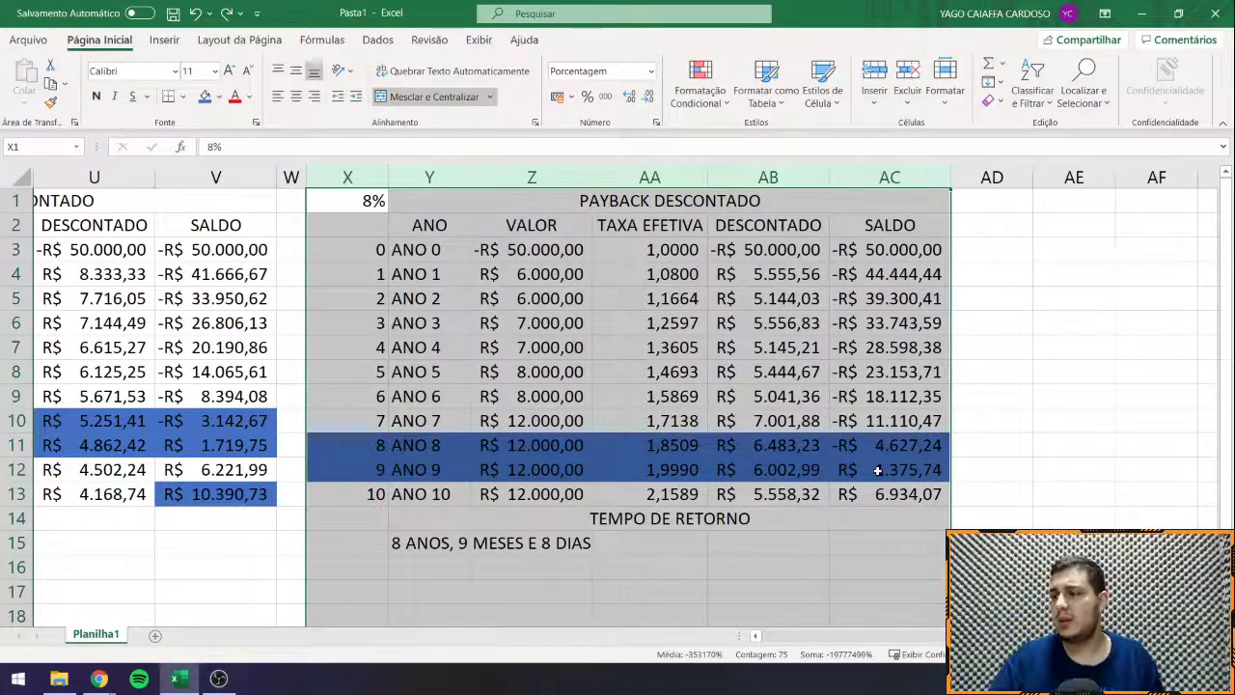
key(alt+Tab)
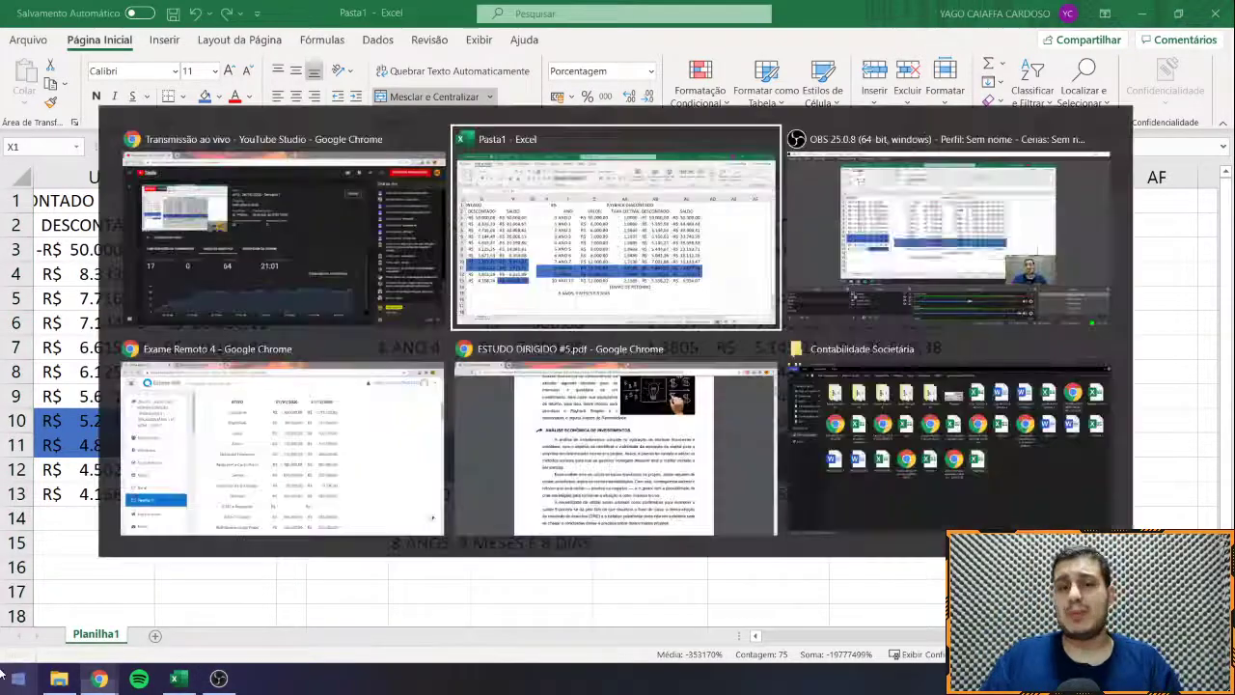
key(Tab)
key(Escape)
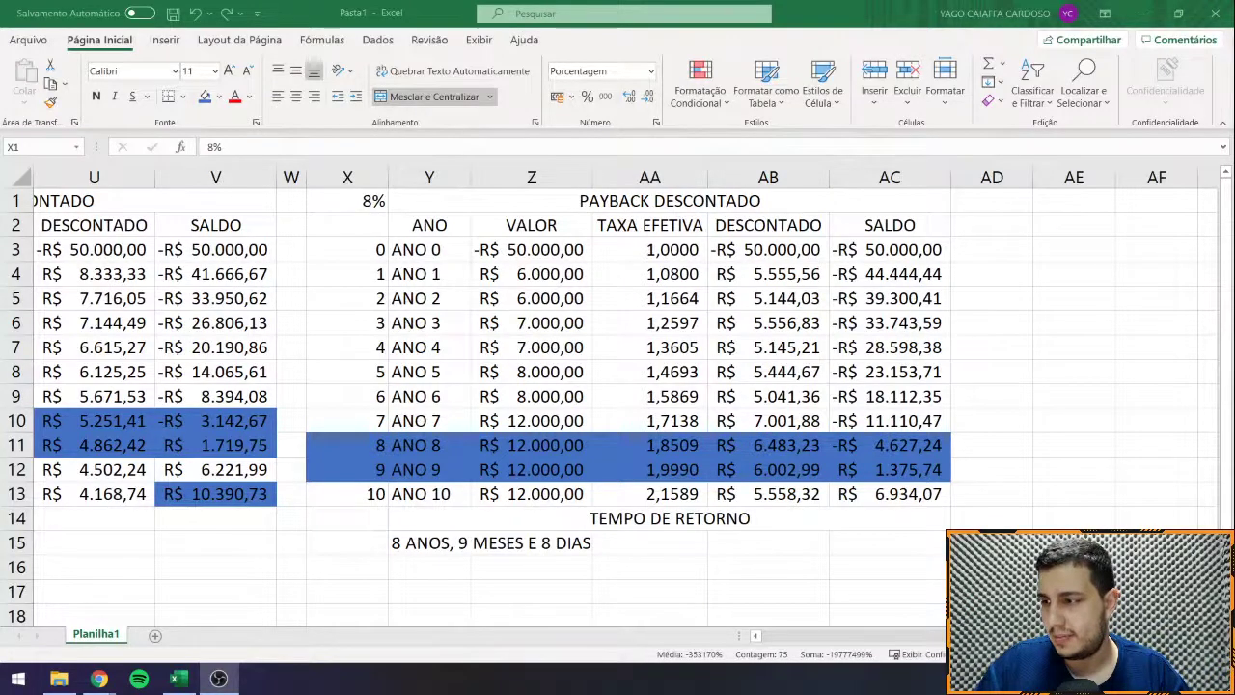
key(alt+Tab)
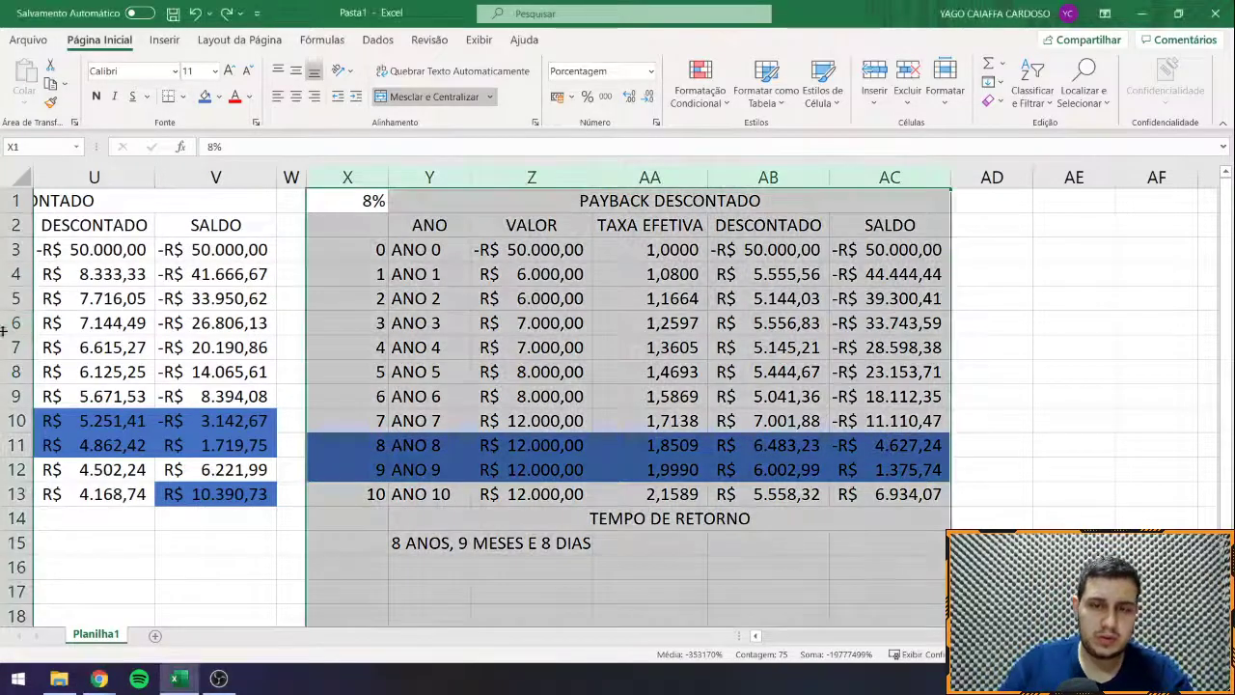
Step: Switch to ESTUDO DIRIGIDO #5.pdf in Chrome and review the section on economic analysis of investments
drag(421, 366, 4, 368)
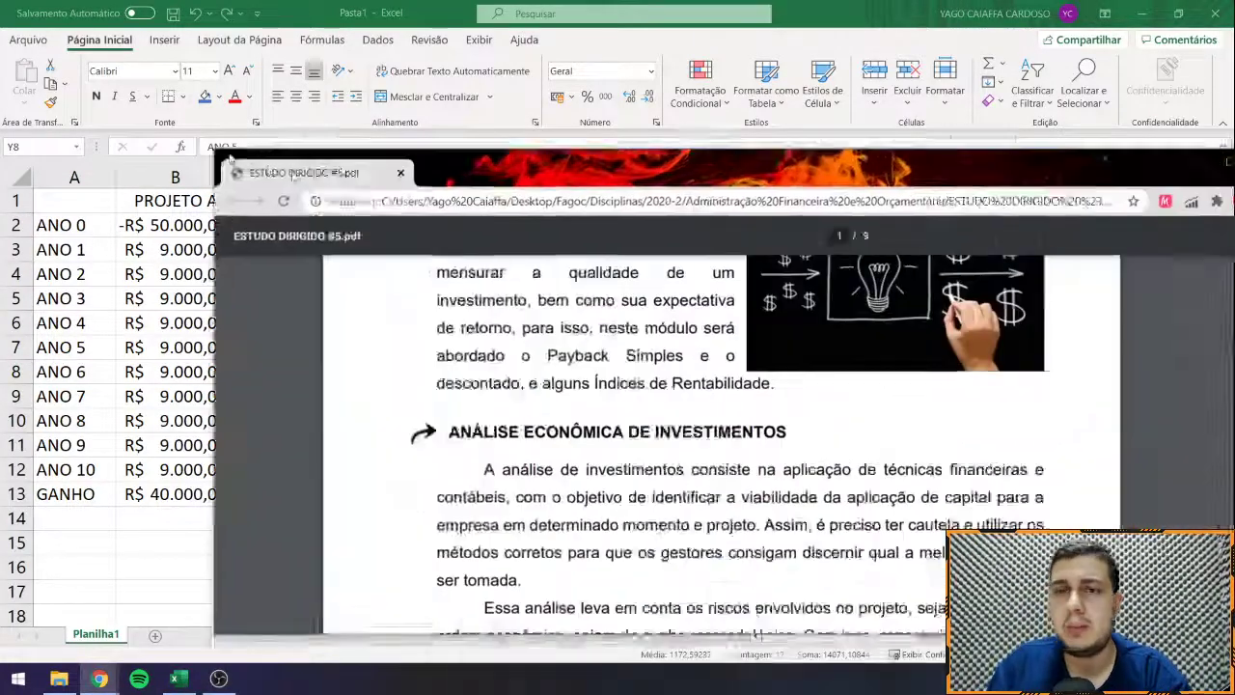
scroll(623, 233, up, 3)
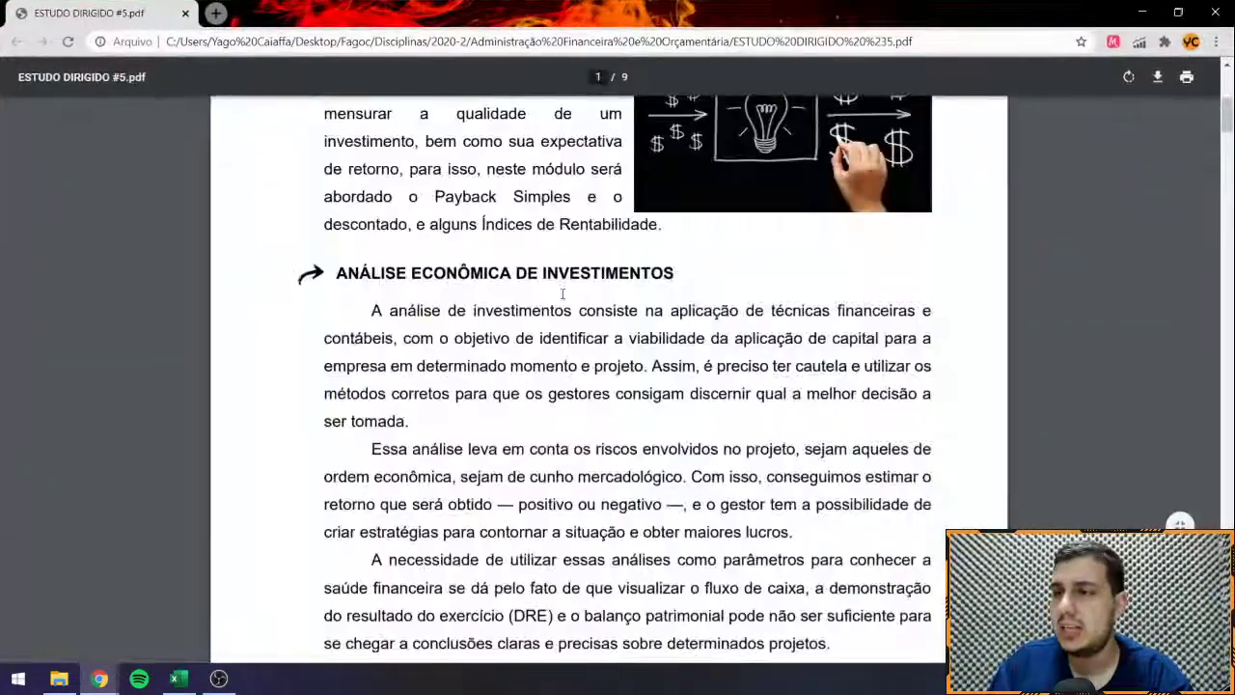
scroll(407, 446, down, 1)
scroll(408, 446, down, 5)
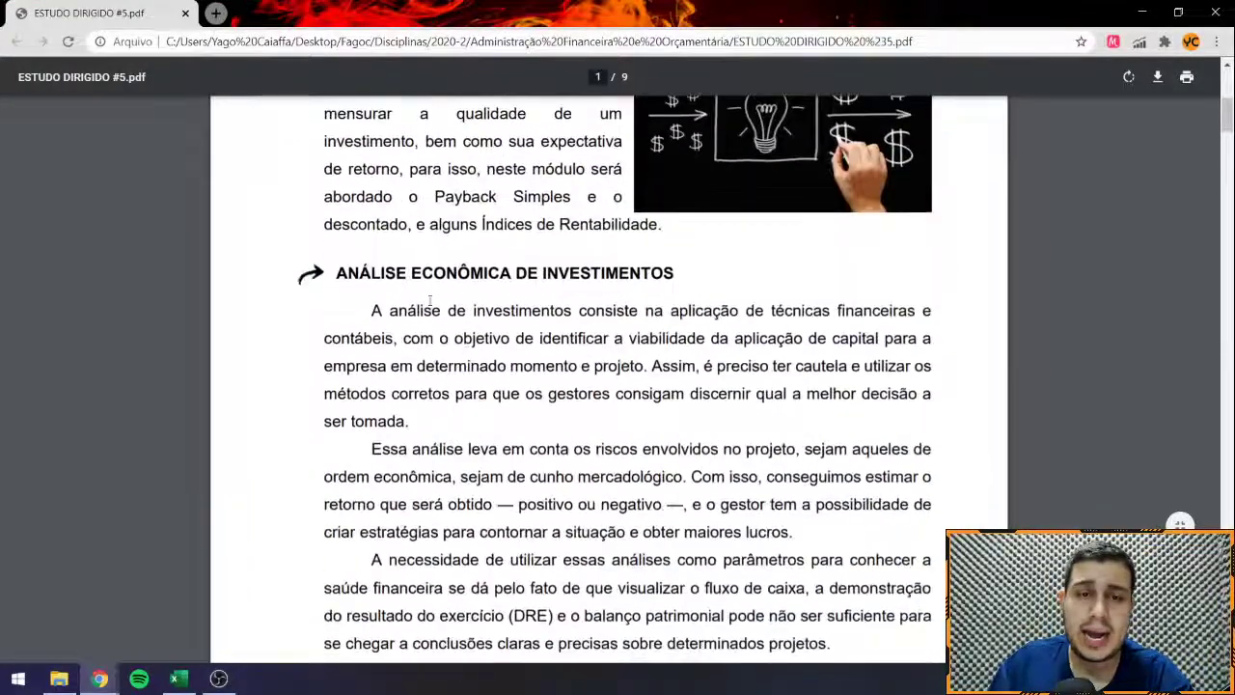
drag(371, 369, 558, 342)
scroll(558, 342, down, 5)
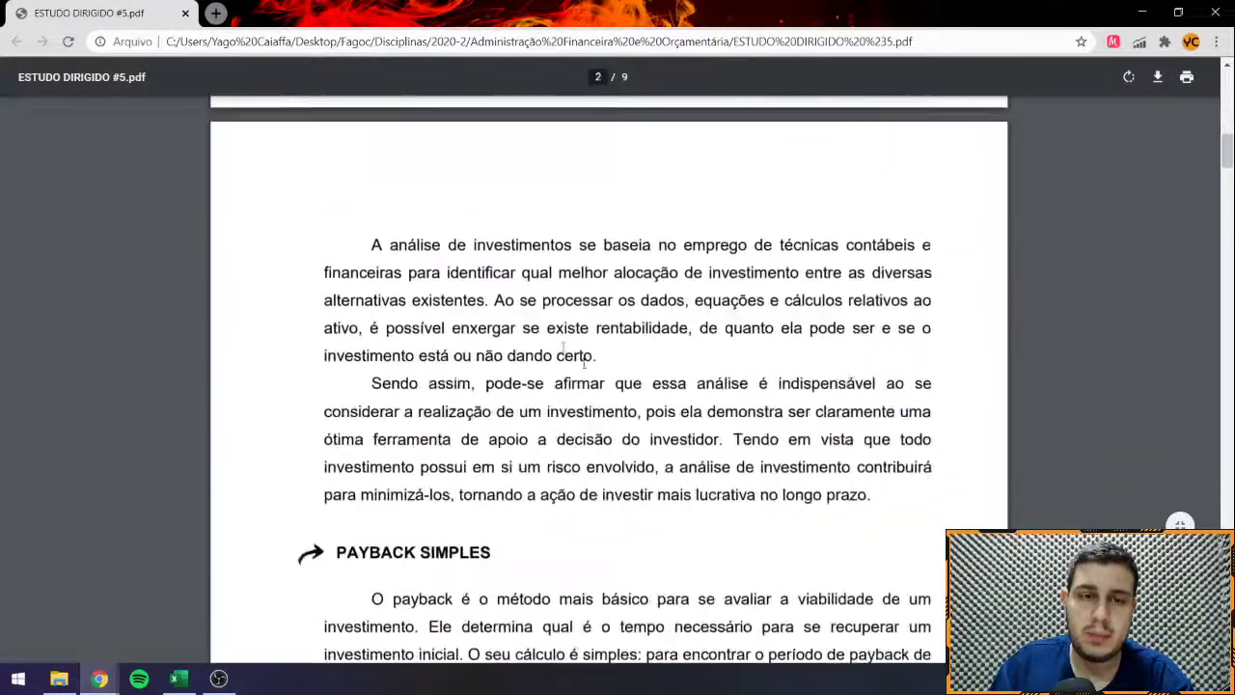
drag(325, 124, 599, 358)
scroll(606, 366, down, 5)
scroll(606, 366, down, 5)
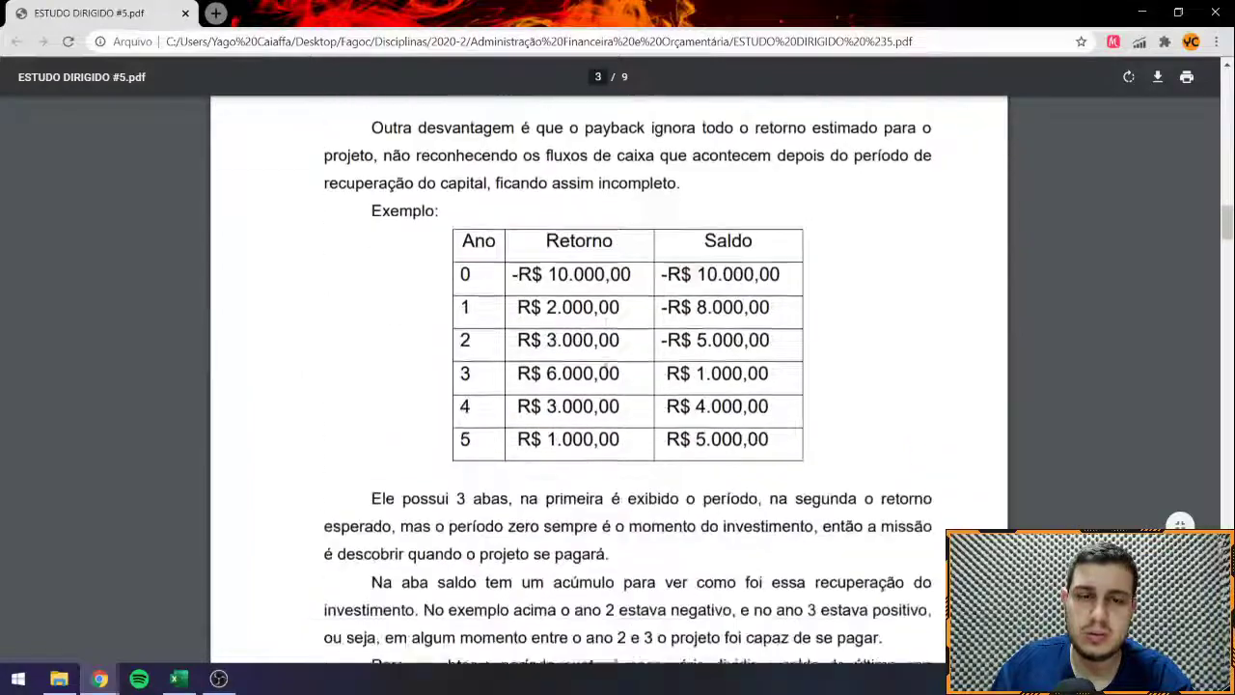
Step: Review the simple payback example on page 3, including the division for the year fraction and its conversion to months
drag(372, 129, 759, 325)
scroll(740, 339, down, 5)
drag(520, 97, 753, 125)
scroll(740, 339, down, 3)
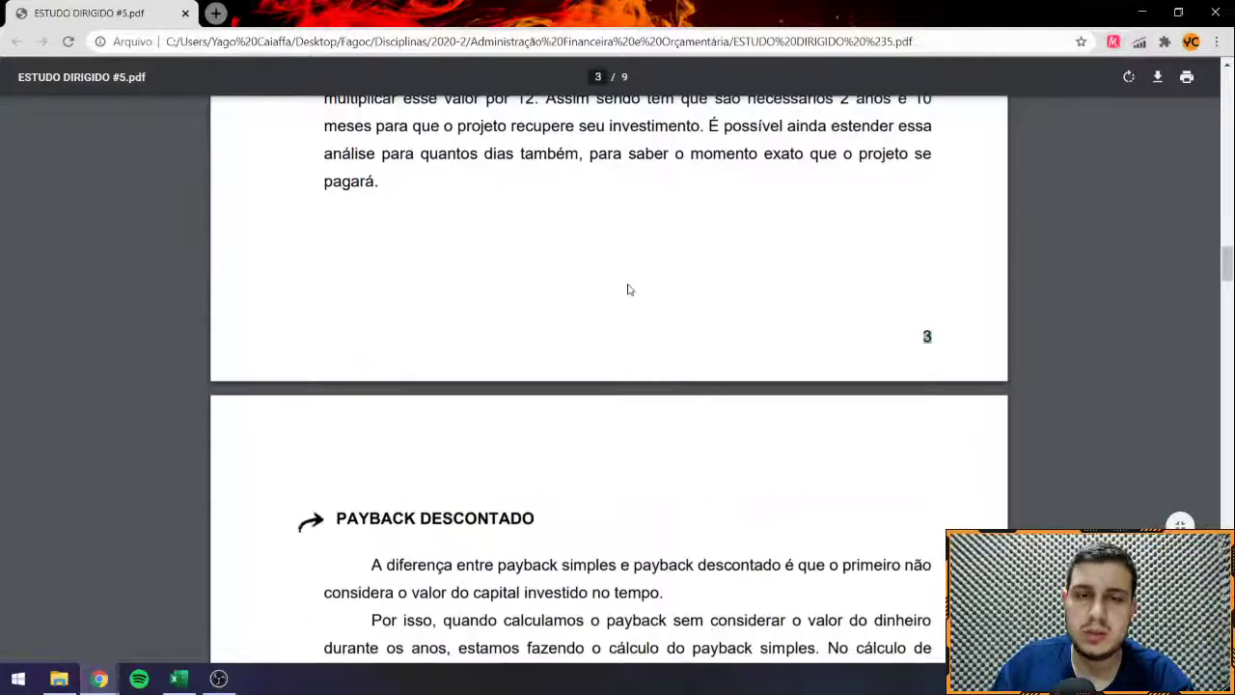
scroll(628, 286, up, 4)
drag(371, 177, 378, 583)
drag(542, 370, 739, 370)
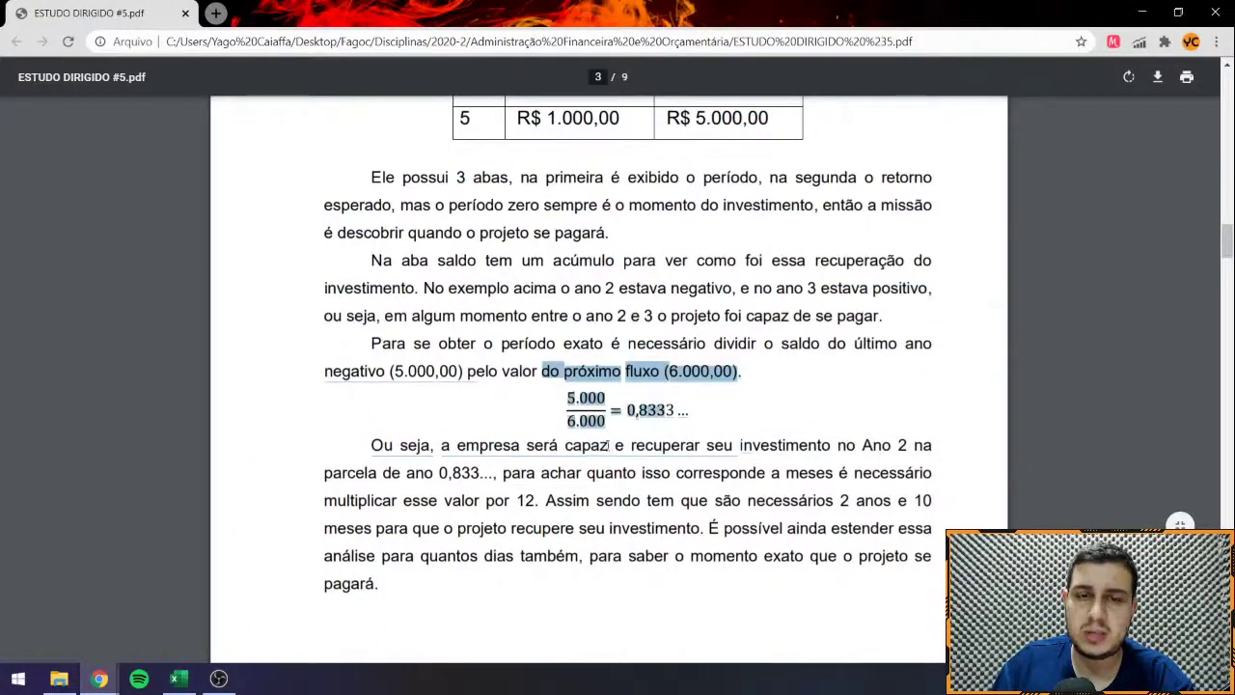
scroll(609, 444, down, 2)
drag(507, 329, 538, 287)
Step: Examine the PAYBACK DESCONTADO section and its example table on page 4 of the study guide
scroll(564, 304, down, 5)
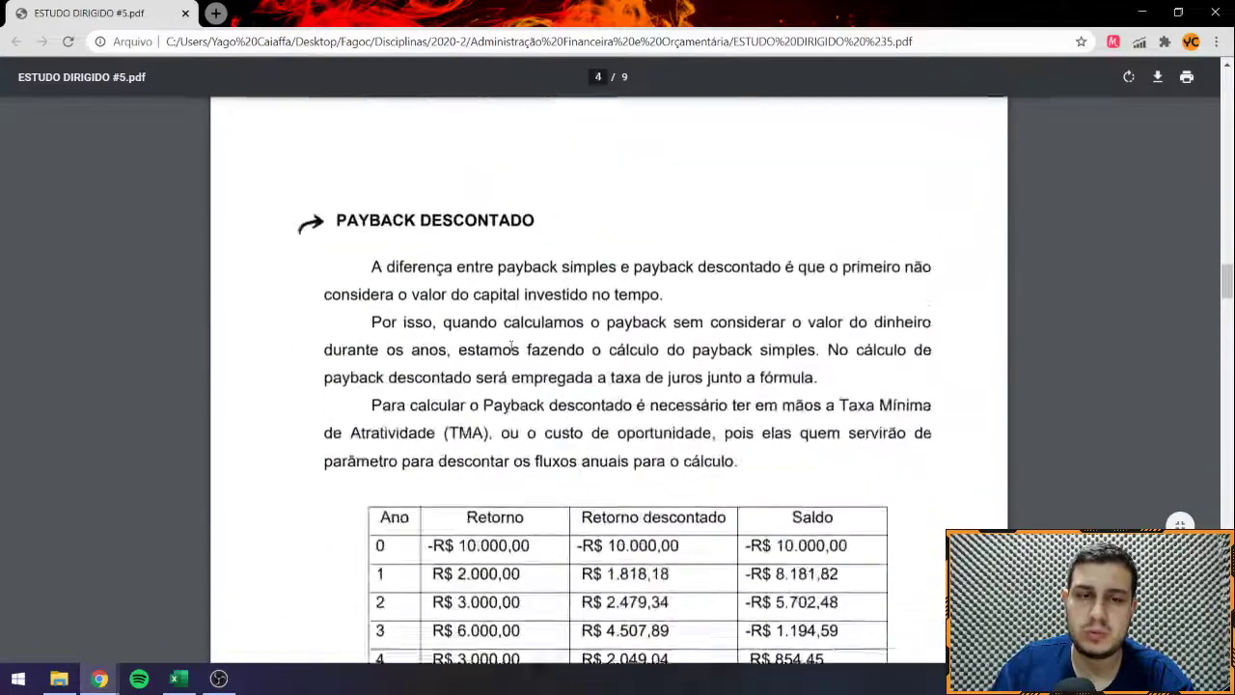
scroll(565, 303, up, 3)
scroll(564, 304, up, 6)
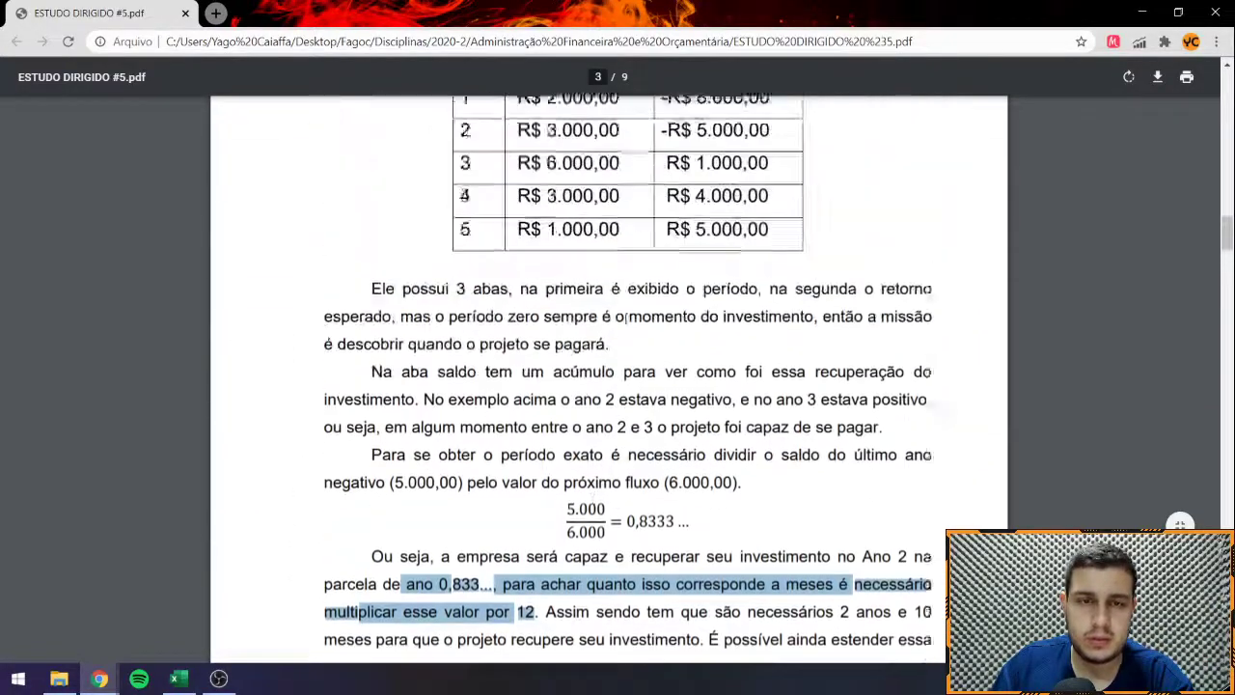
scroll(627, 323, down, 10)
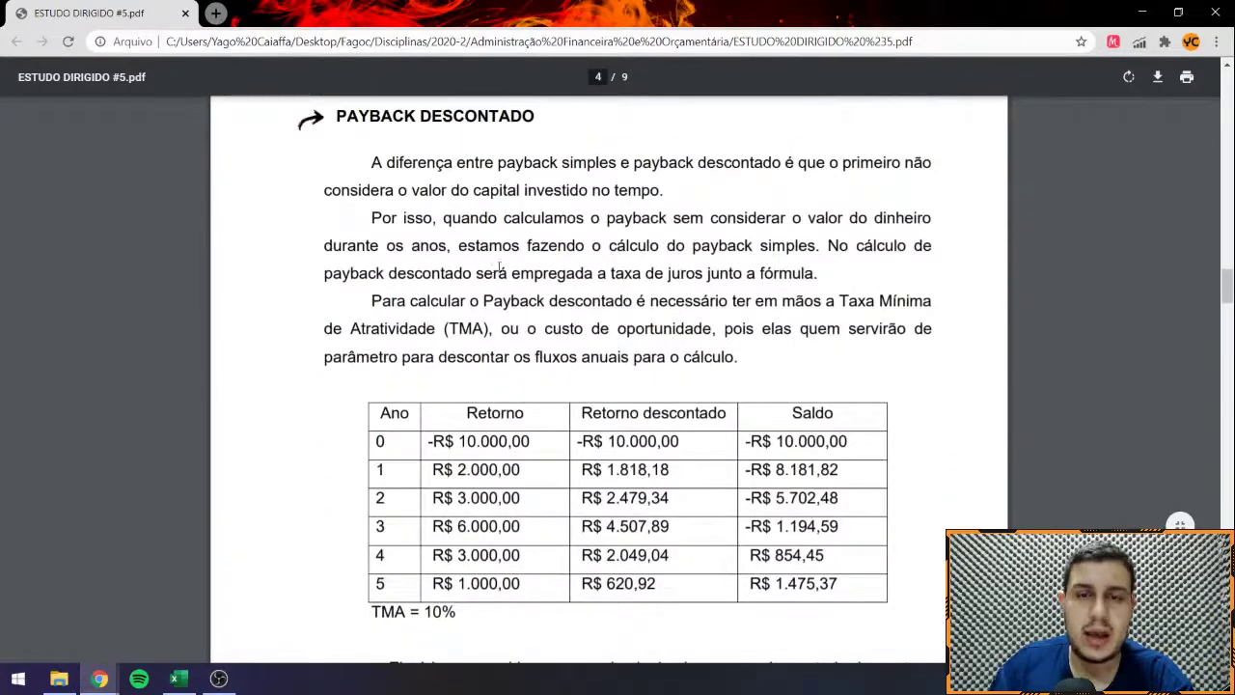
Step: Review the discounted payback example on pages 4 and 5, including the discounting formula and the conversion of the year fraction to months
drag(474, 273, 713, 329)
scroll(569, 350, down, 3)
scroll(511, 420, down, 1)
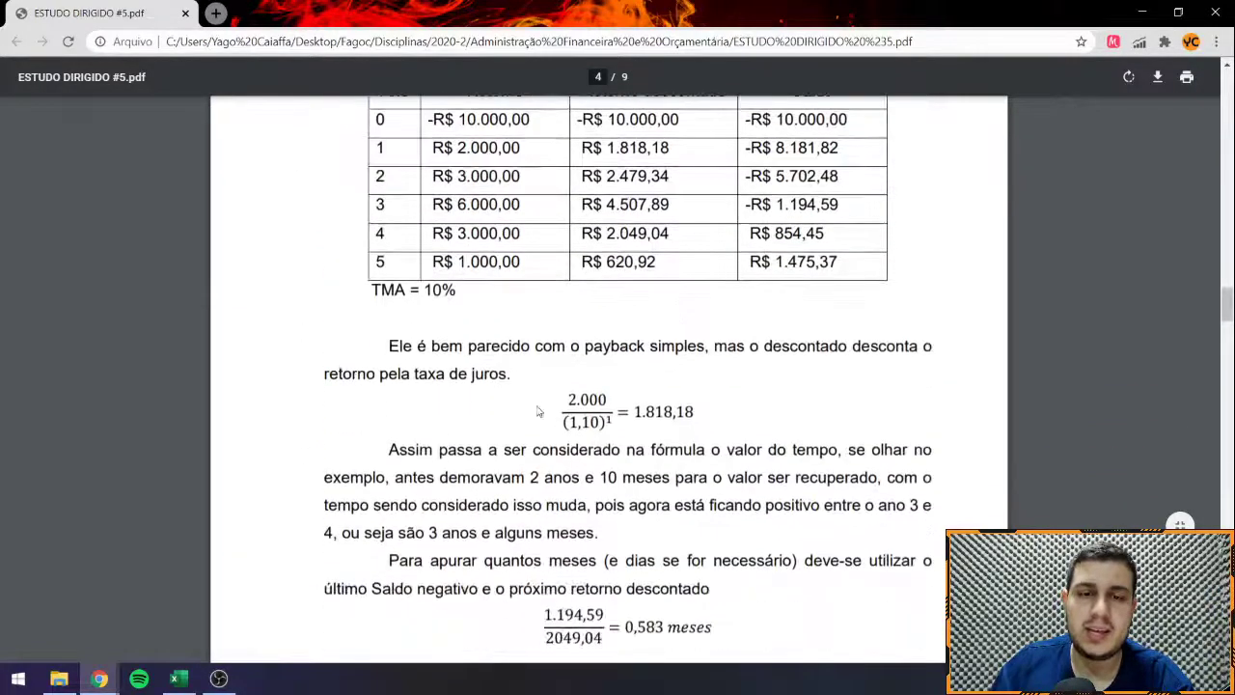
click(707, 407)
scroll(707, 407, down, 2)
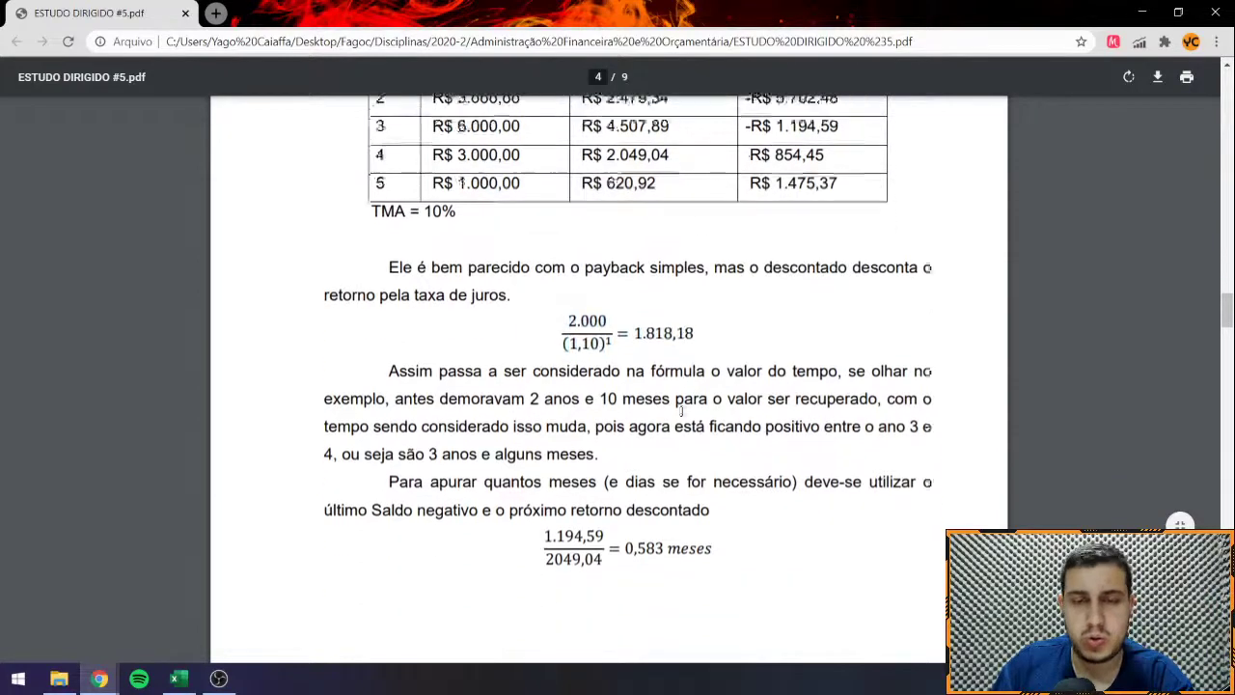
scroll(675, 406, down, 2)
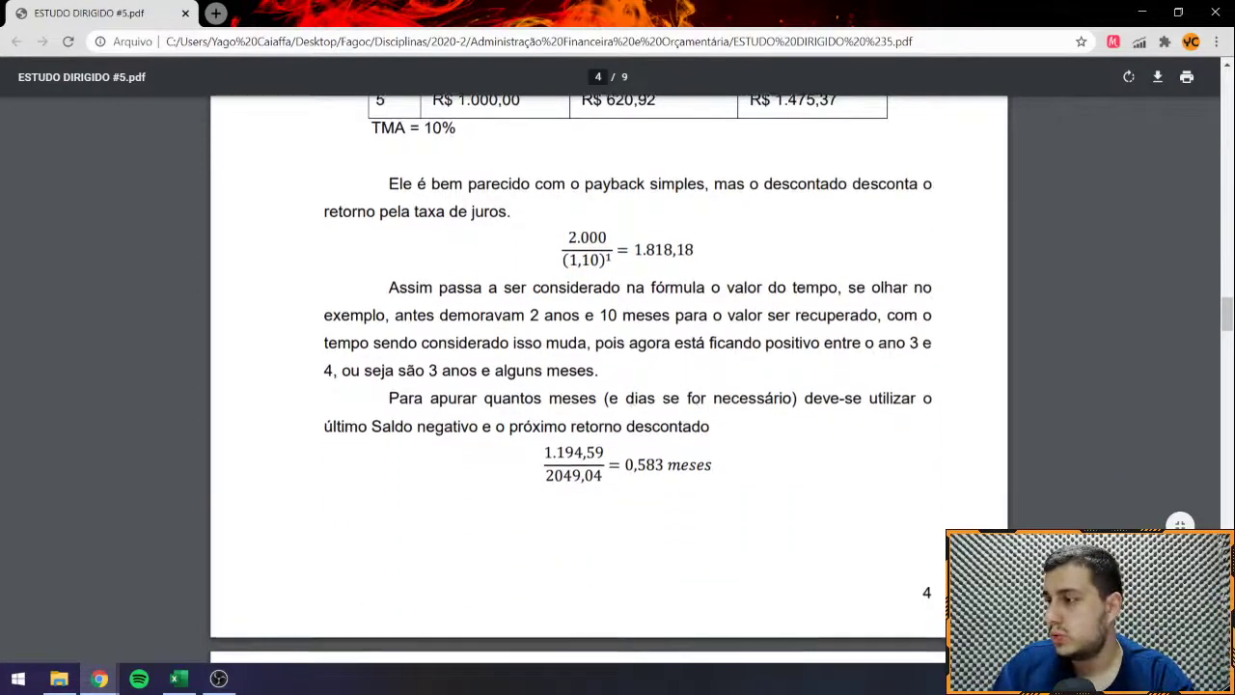
scroll(579, 417, down, 3)
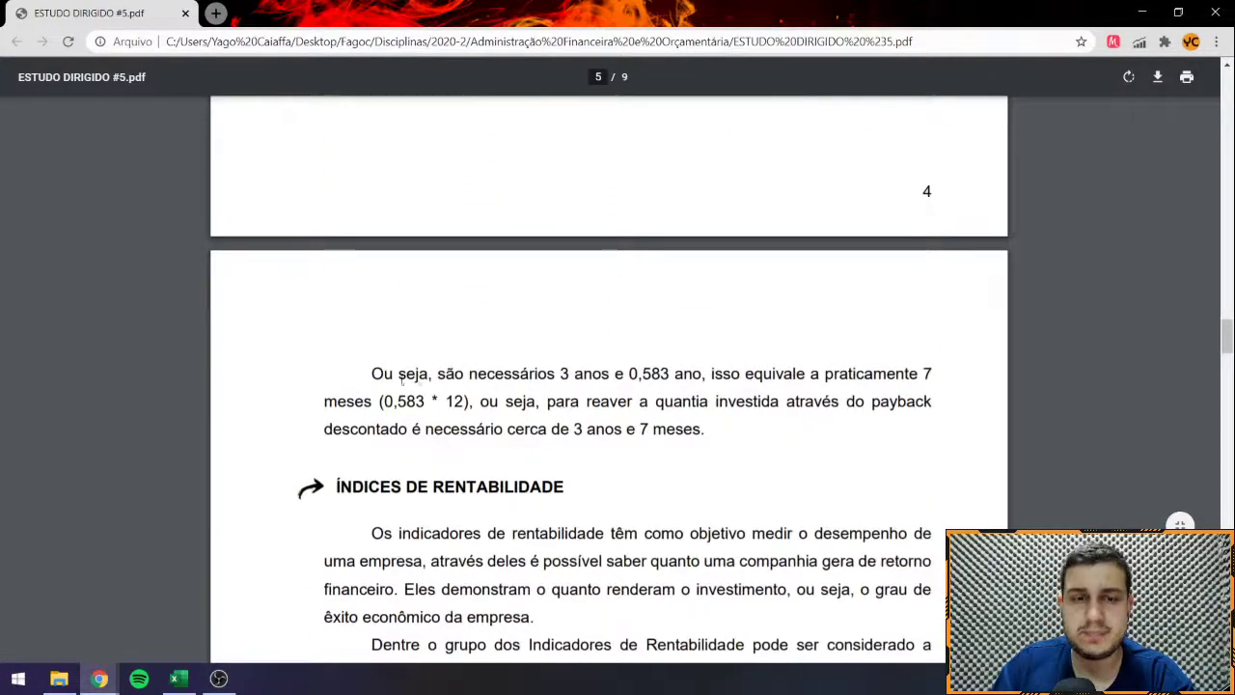
drag(397, 374, 706, 428)
click(683, 428)
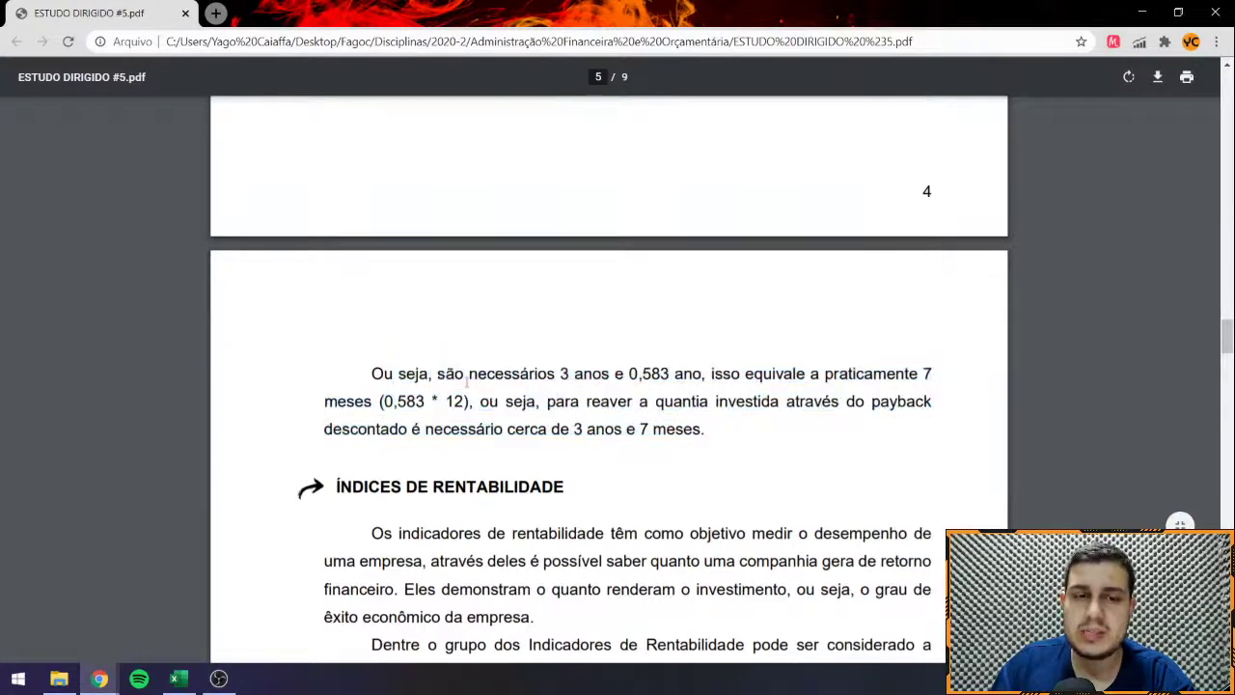
Step: Examine the ÍNDICES DE RENTABILIDADE section on page 5 of the study guide
scroll(466, 383, down, 3)
drag(370, 302, 858, 470)
click(242, 112)
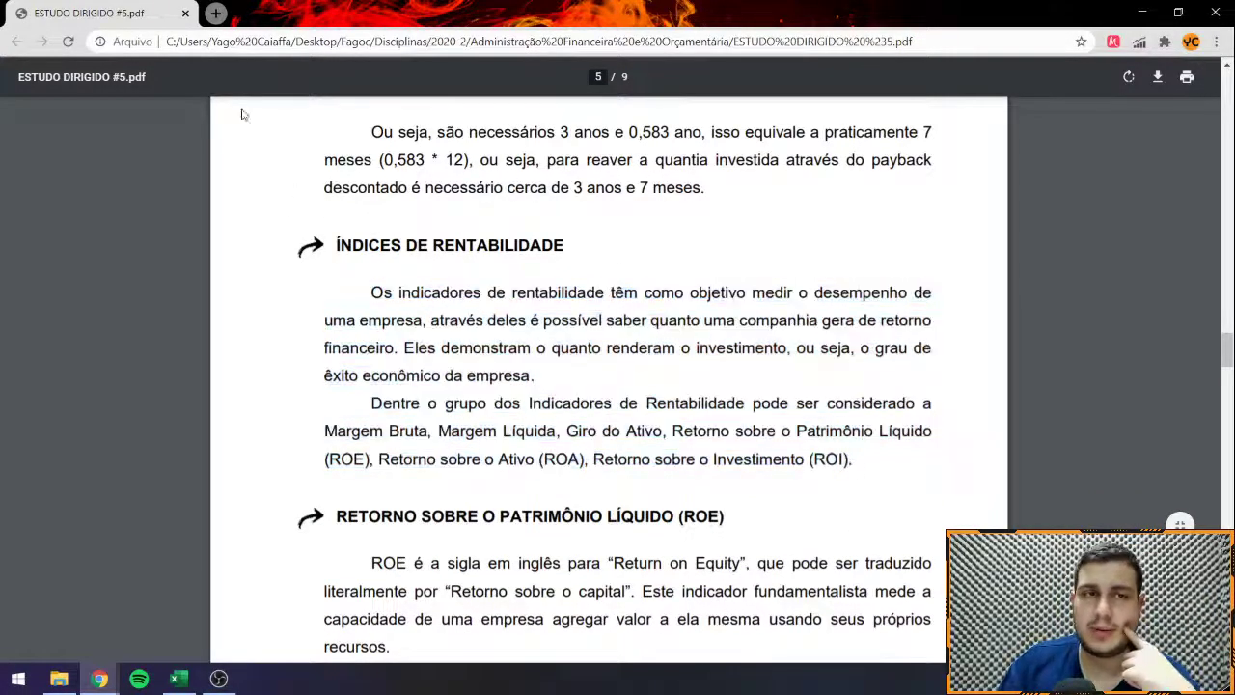
Step: Switch to the Pasta1 workbook in Excel and enter the heading PROJETO A in cell A21
key(alt+Tab)
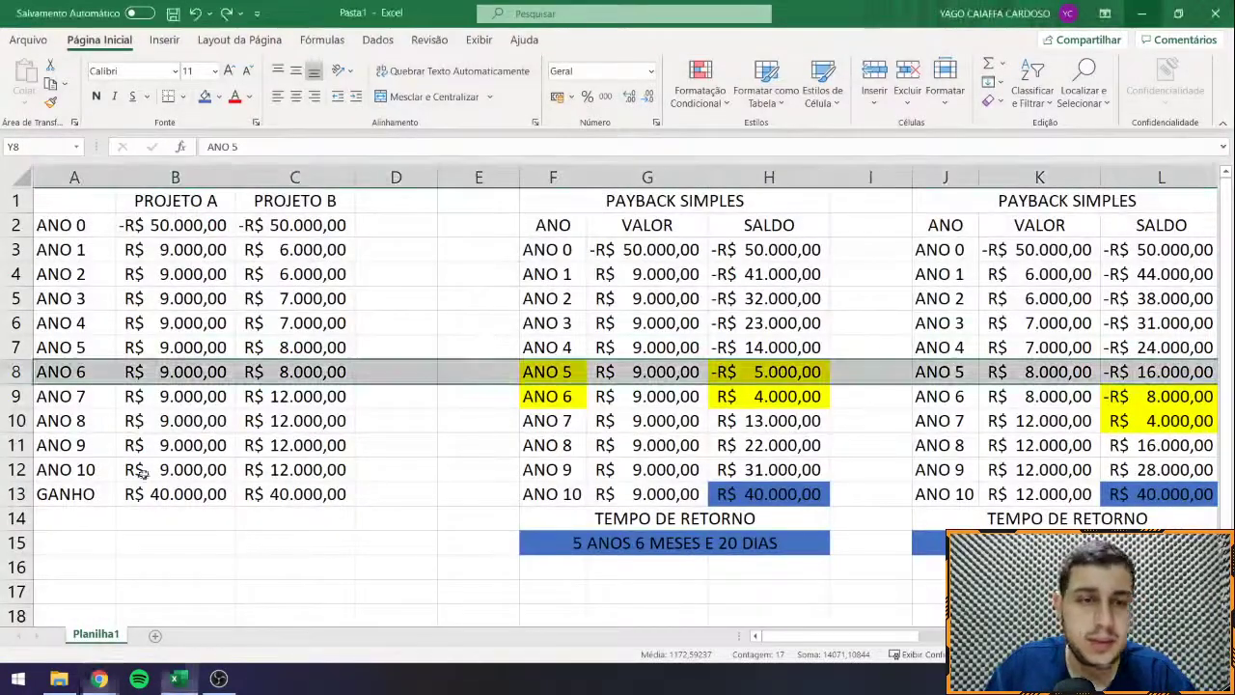
scroll(79, 416, down, 3)
scroll(79, 416, down, 2)
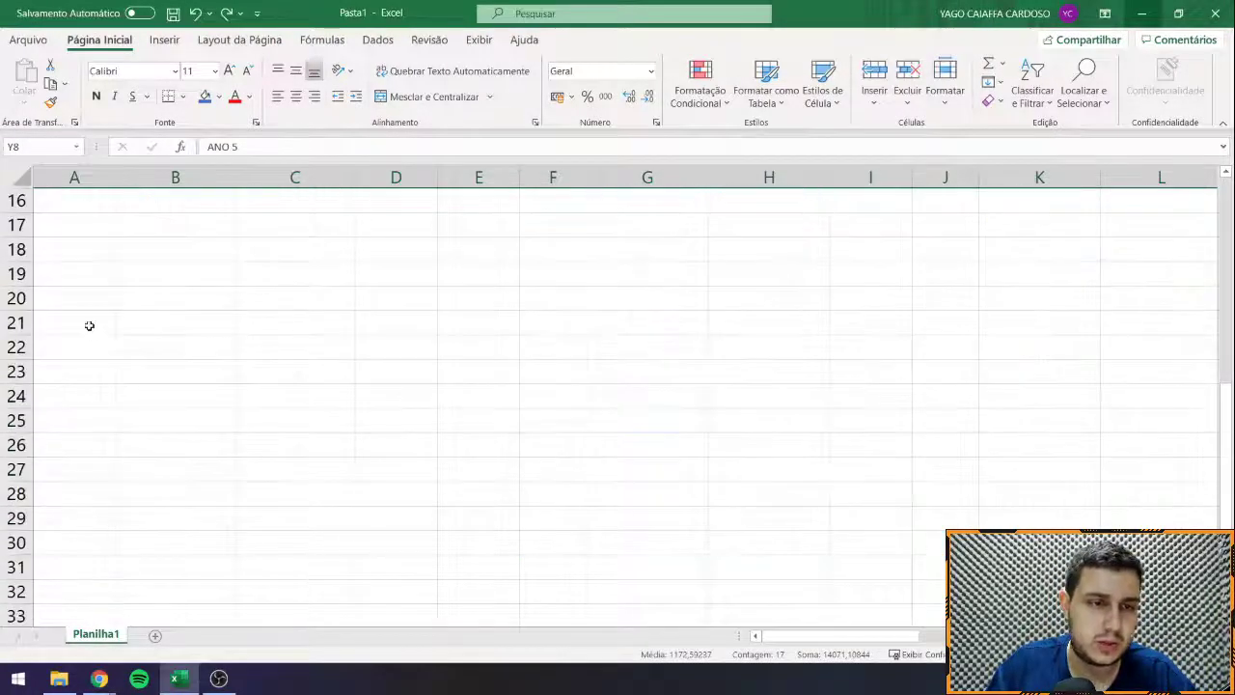
click(88, 324)
text(PROJETO A)
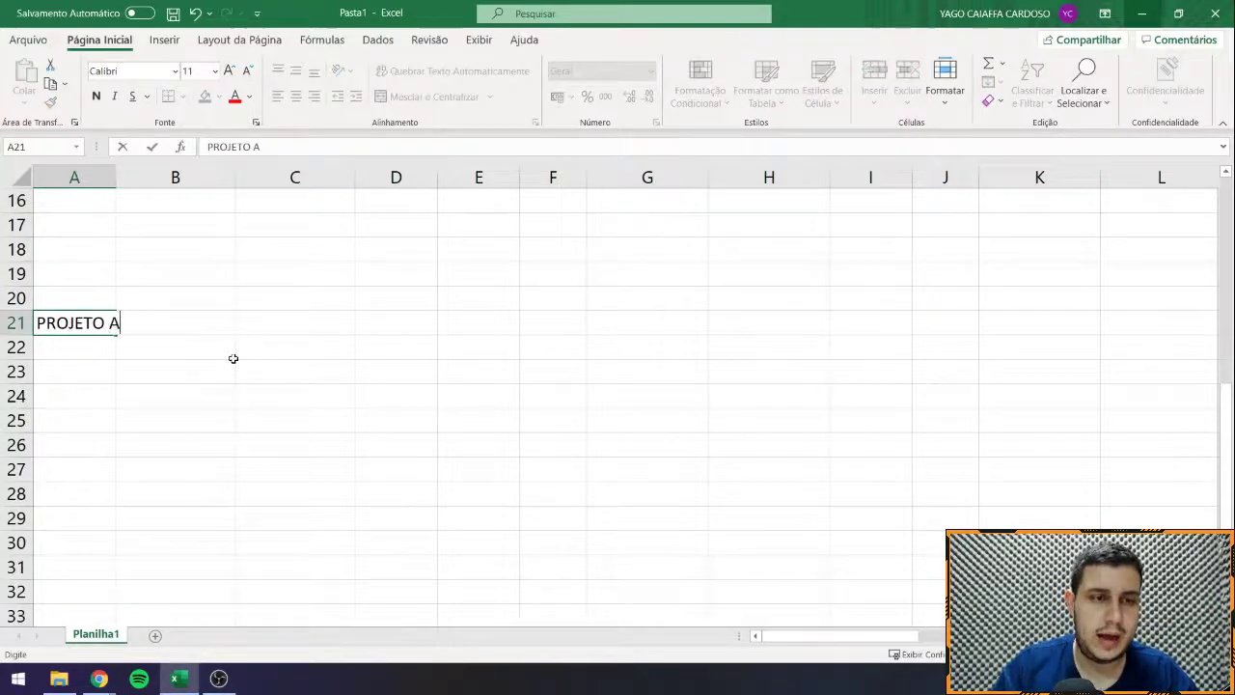
key(Return)
key(Up)
key(Right)
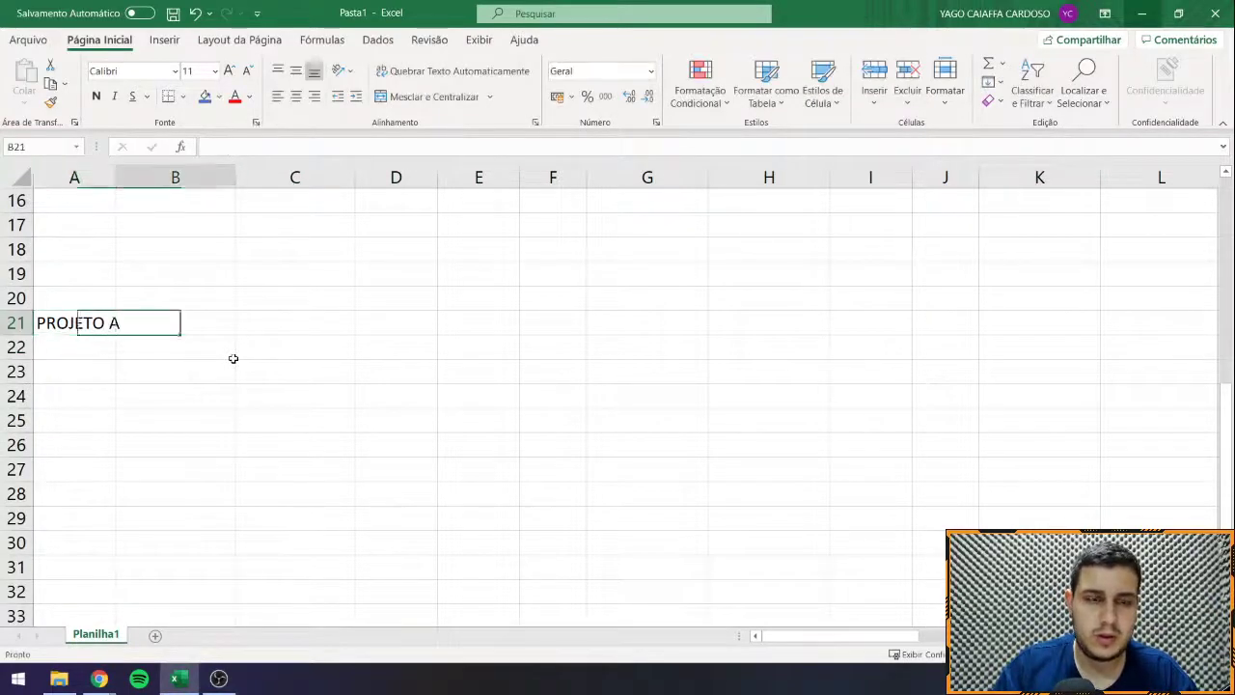
Step: Enter the headings PROJETO B in cell B21 and PROJETO C in cell C21
text(PROJ)
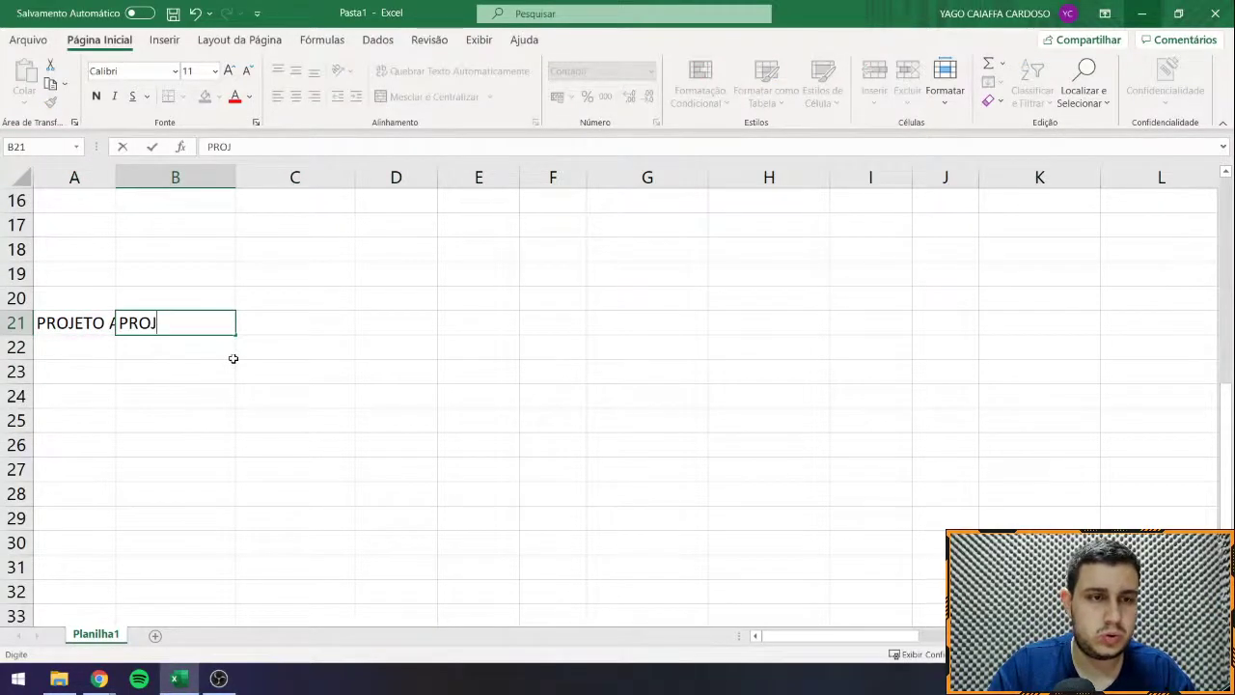
key(BackSpace)
text(OJETO B)
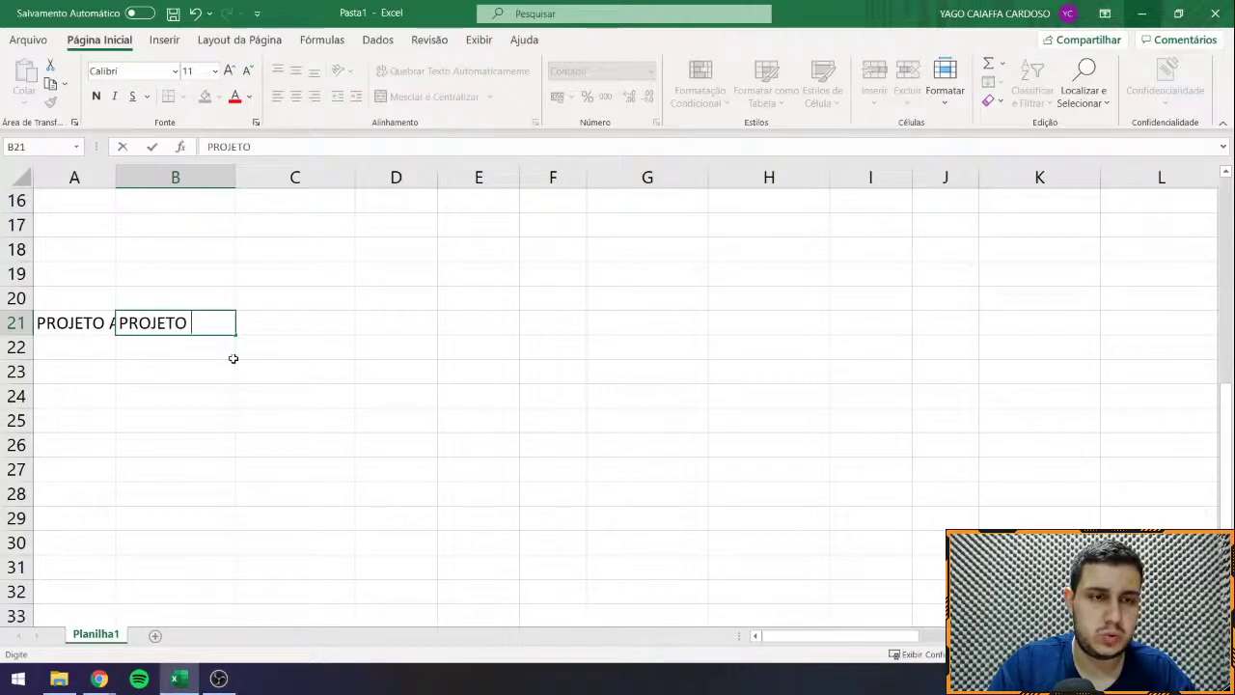
key(Tab)
text(PRO)
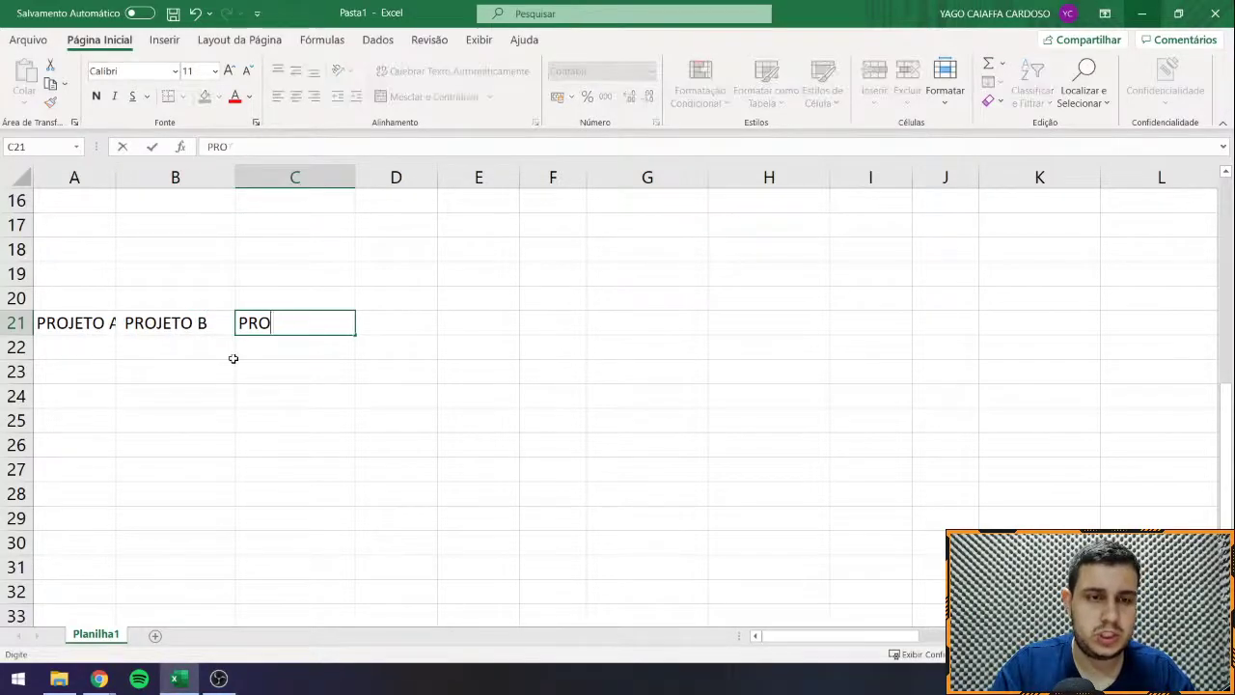
text(JETO C)
key(Return)
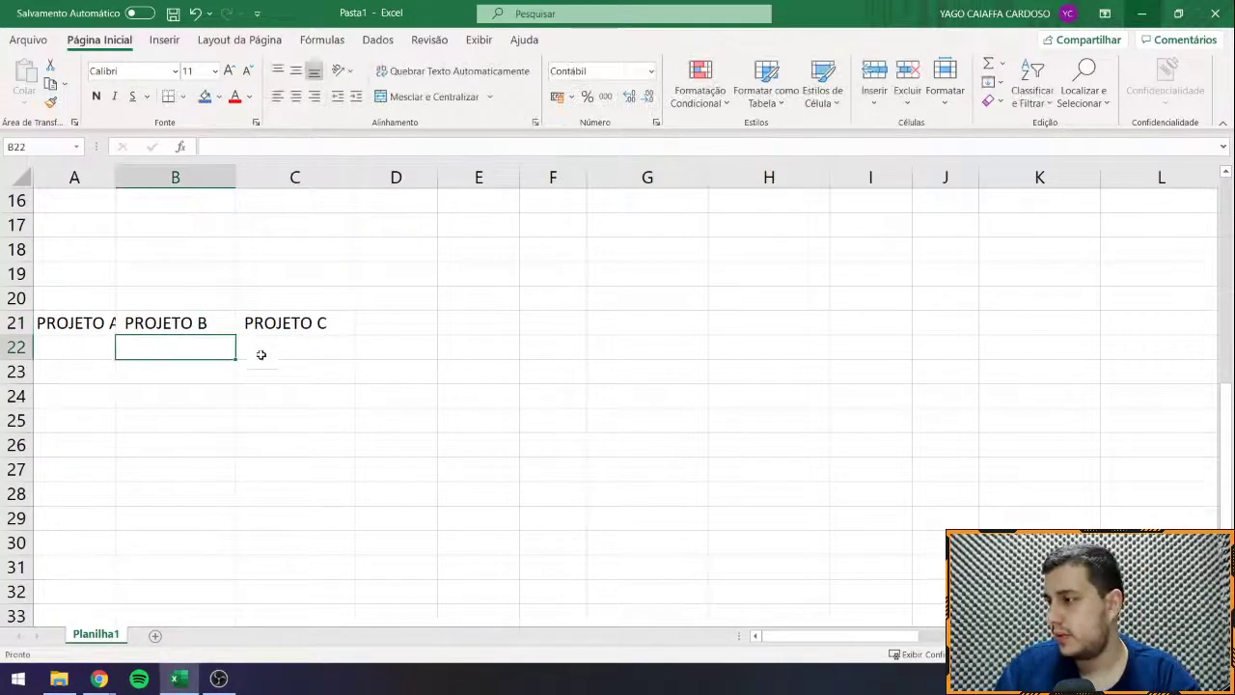
Step: Center the three project headings in row 21 and move them one column over to B21:D21
drag(112, 325, 322, 322)
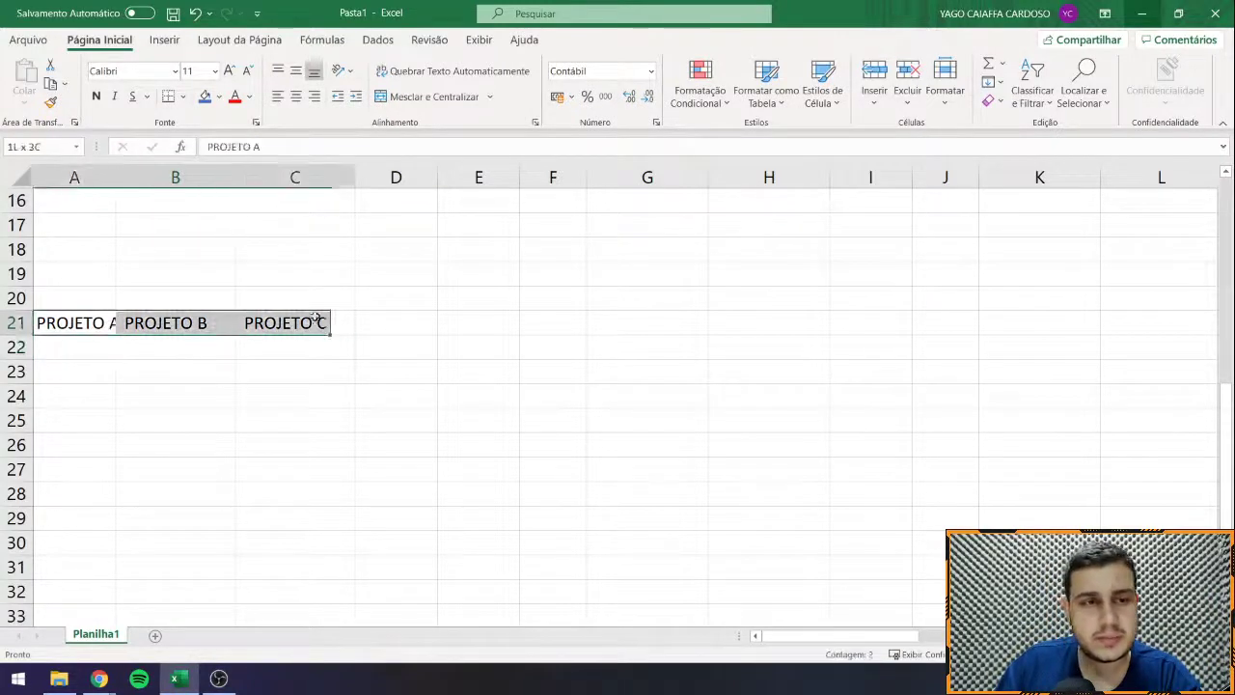
click(295, 97)
click(174, 323)
drag(60, 322, 268, 322)
drag(355, 328, 439, 331)
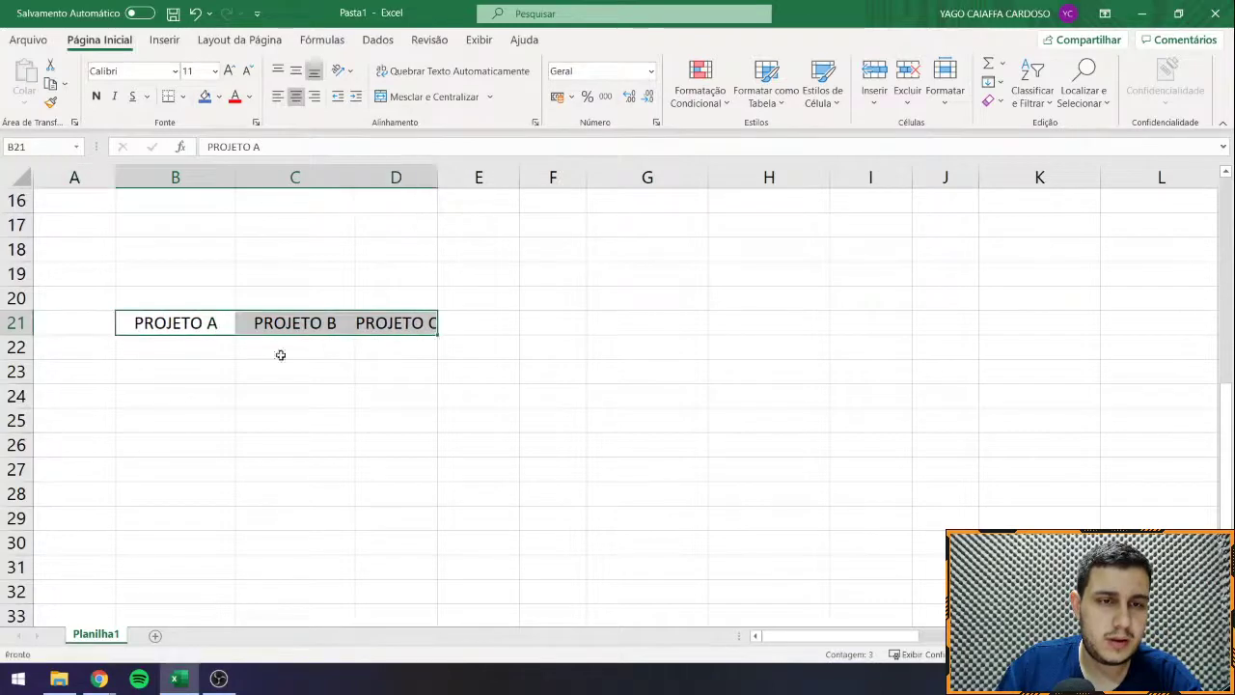
click(110, 355)
text(0)
key(Return)
text(1)
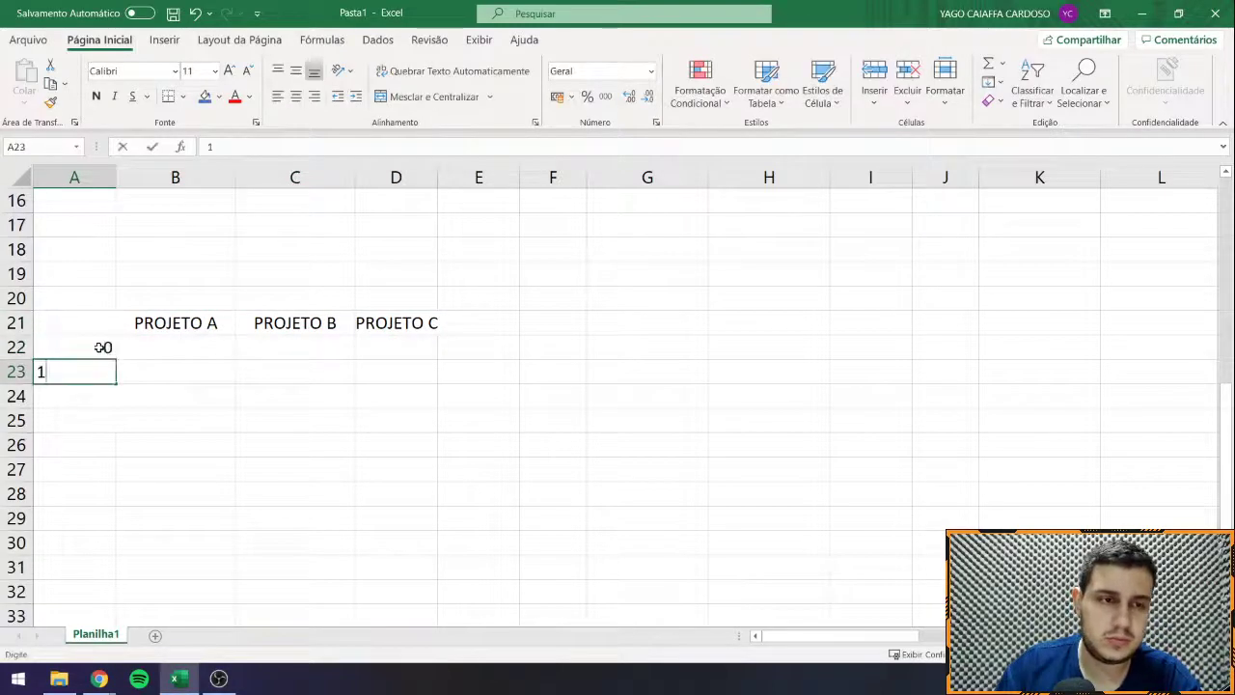
Step: Enter ANO 0 and ANO 1 in cells A22 and A23 and fill the year labels down to ANO 8 in A30
click(102, 348)
text(ANO 0)
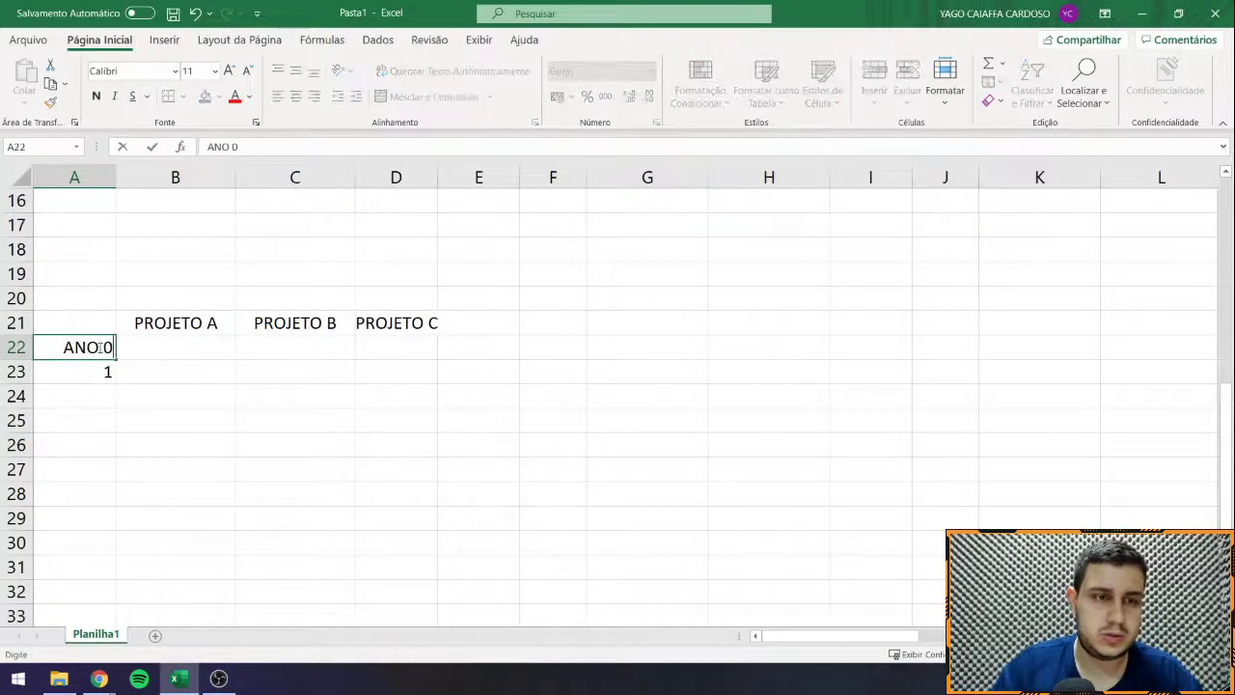
key(Return)
text(ANO 1)
key(Return)
mouse_move(98, 347)
mouse_down()
mouse_move(83, 353)
mouse_move(96, 374)
mouse_move(113, 607)
mouse_move(98, 358)
mouse_up()
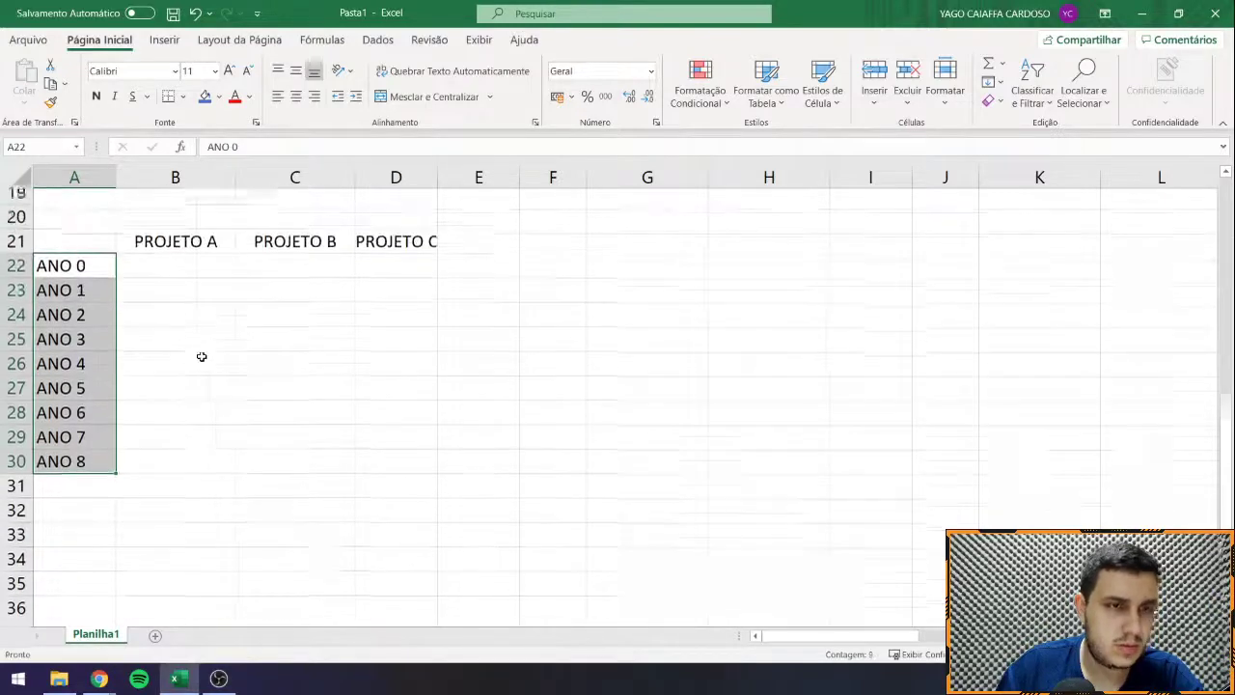
Step: Enter -100000 as the ANO 0 investment for PROJETO A in cell B22
click(175, 298)
text(-R$ 100.000)
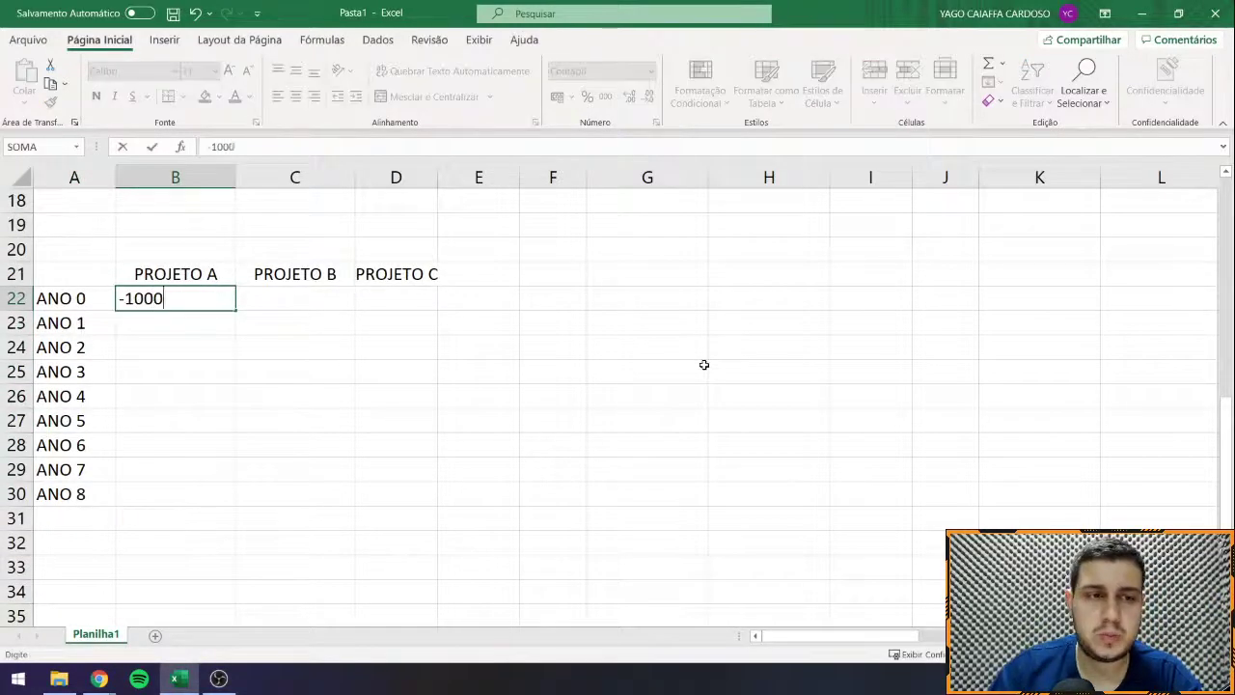
key(Return)
click(221, 297)
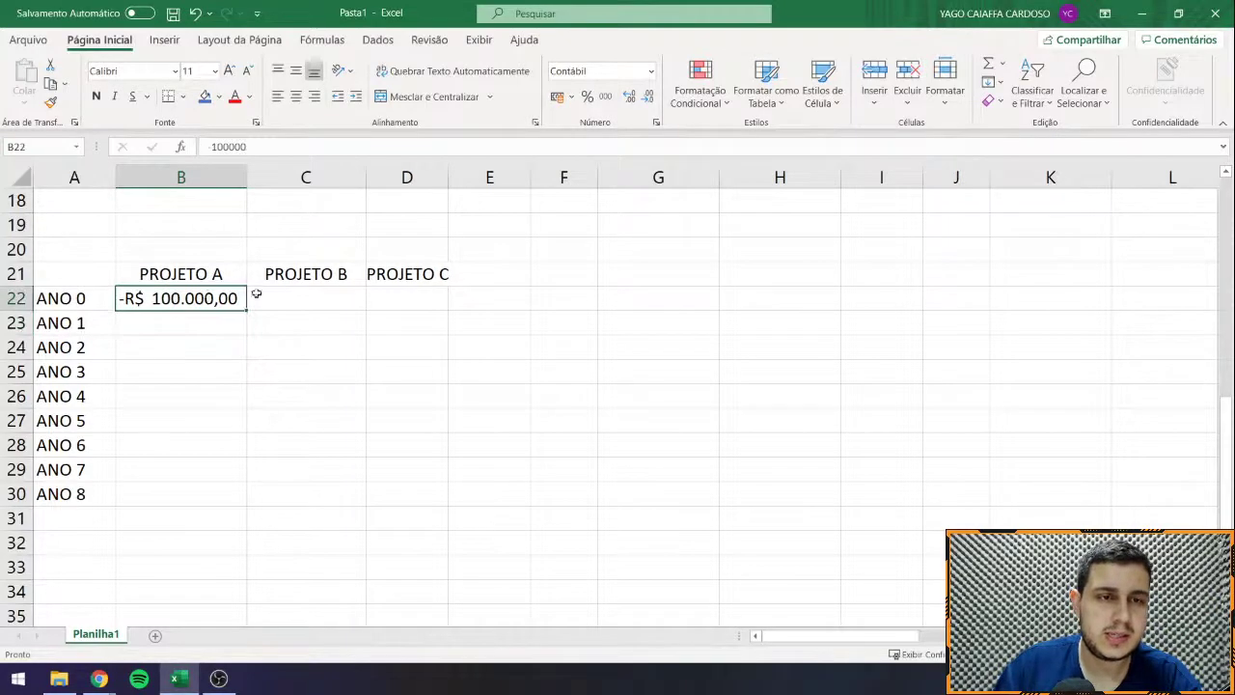
Step: Copy the ANO 0 investment from PROJETO A to PROJETO B and PROJETO C, and apply the accounting number format to C22:D22
click(314, 299)
key(Left)
key(ctrl+c)
click(323, 303)
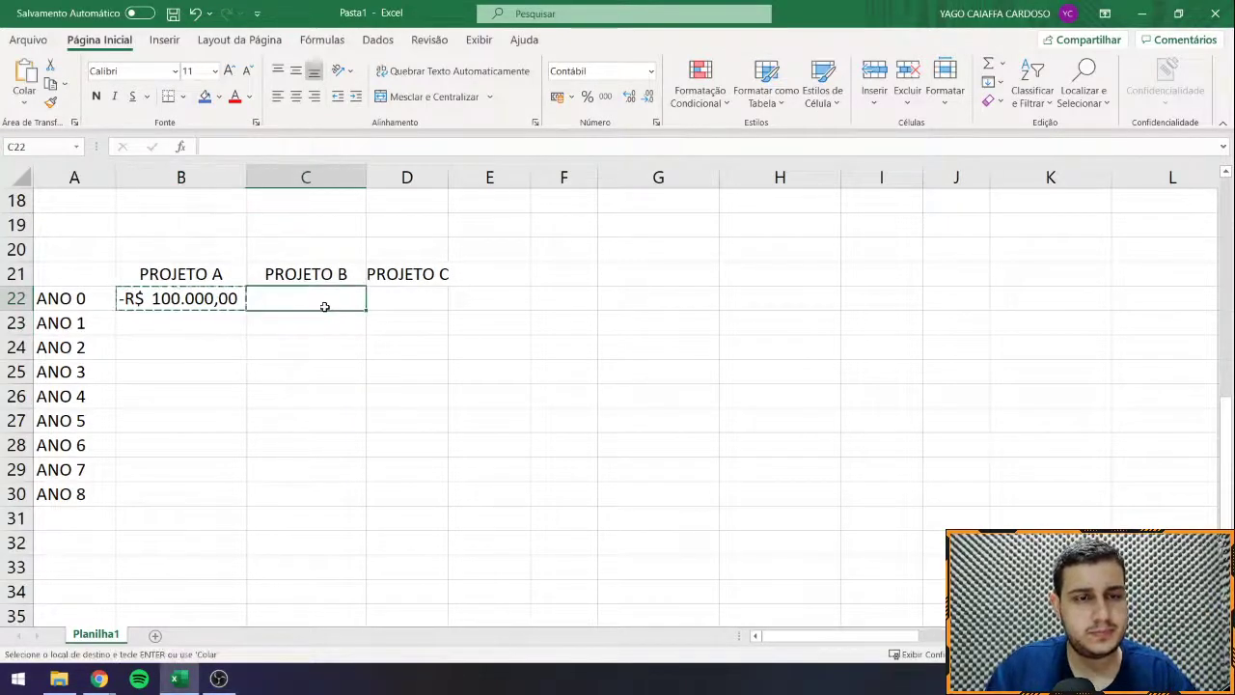
key(ctrl+v)
click(408, 297)
key(ctrl+v)
drag(306, 298, 406, 298)
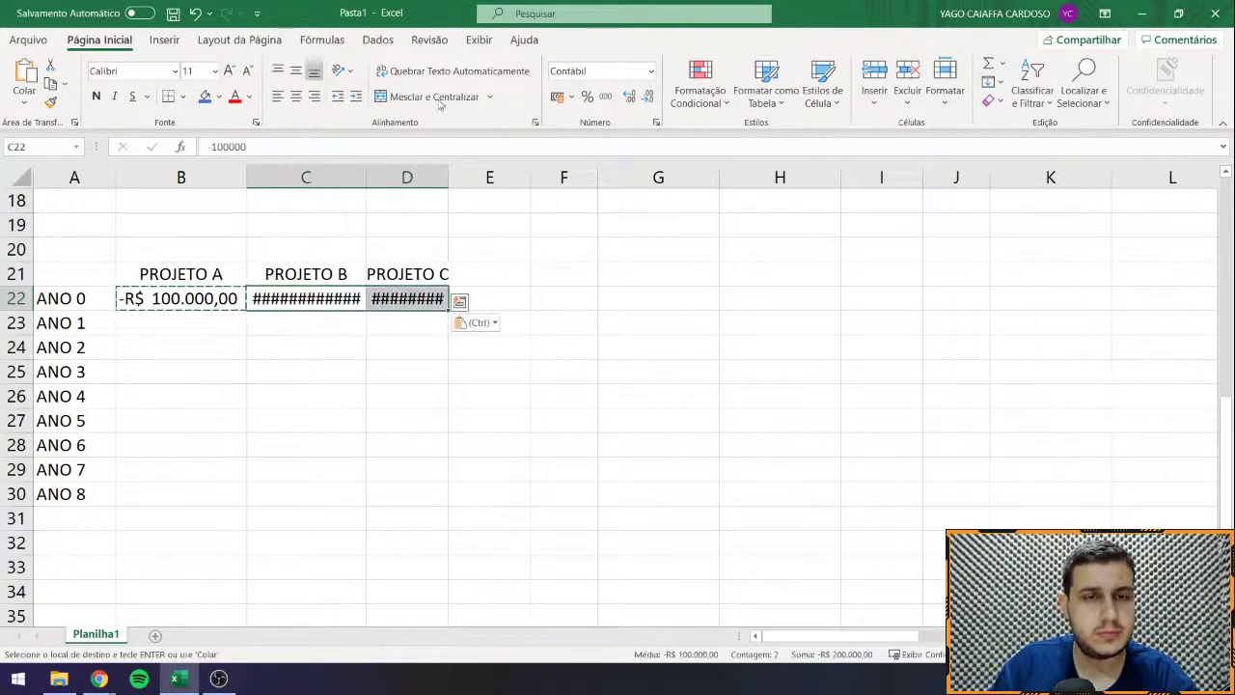
click(556, 96)
click(264, 341)
drag(184, 302, 463, 301)
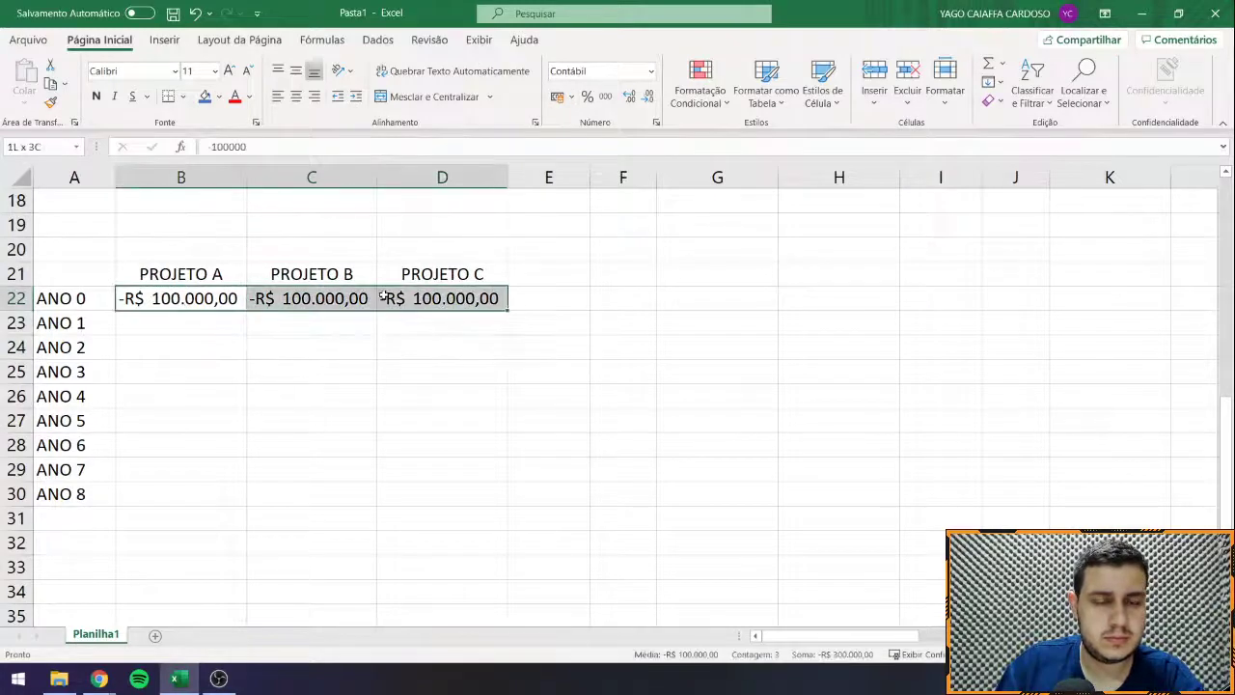
Step: Enter a return of 37500 for PROJETO A in every year from ANO 1 to ANO 8, cells B23:B30
click(140, 319)
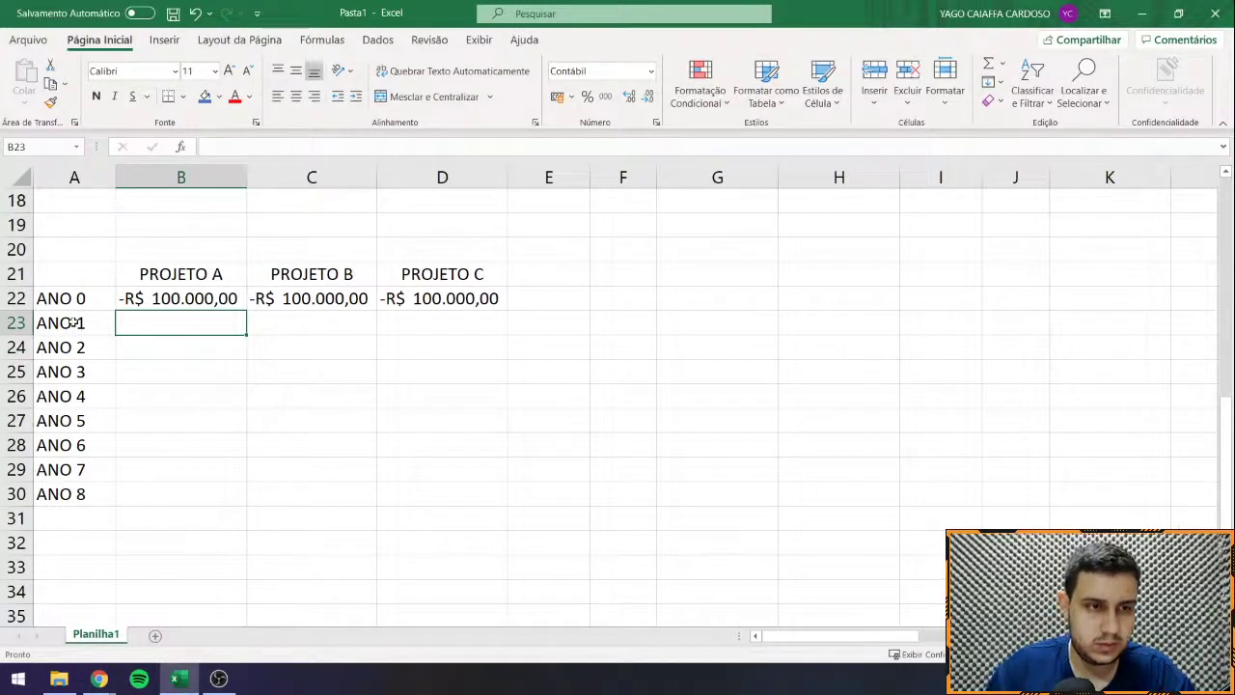
drag(74, 322, 82, 494)
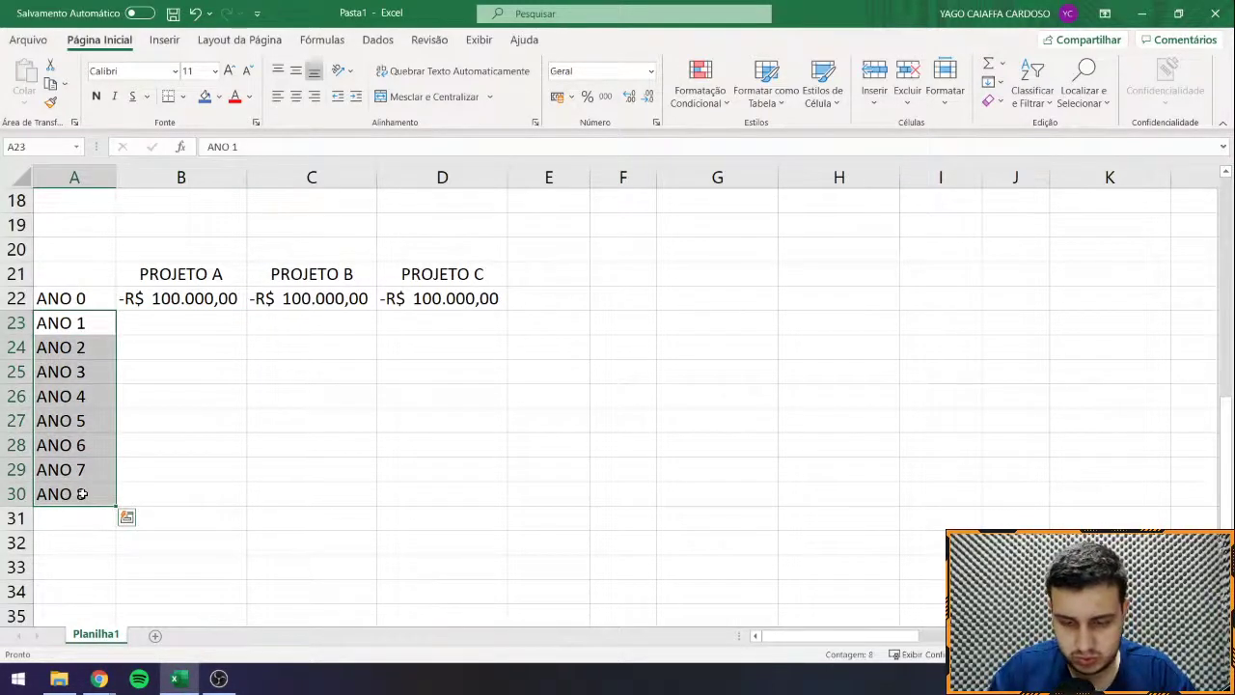
click(202, 322)
text(3)
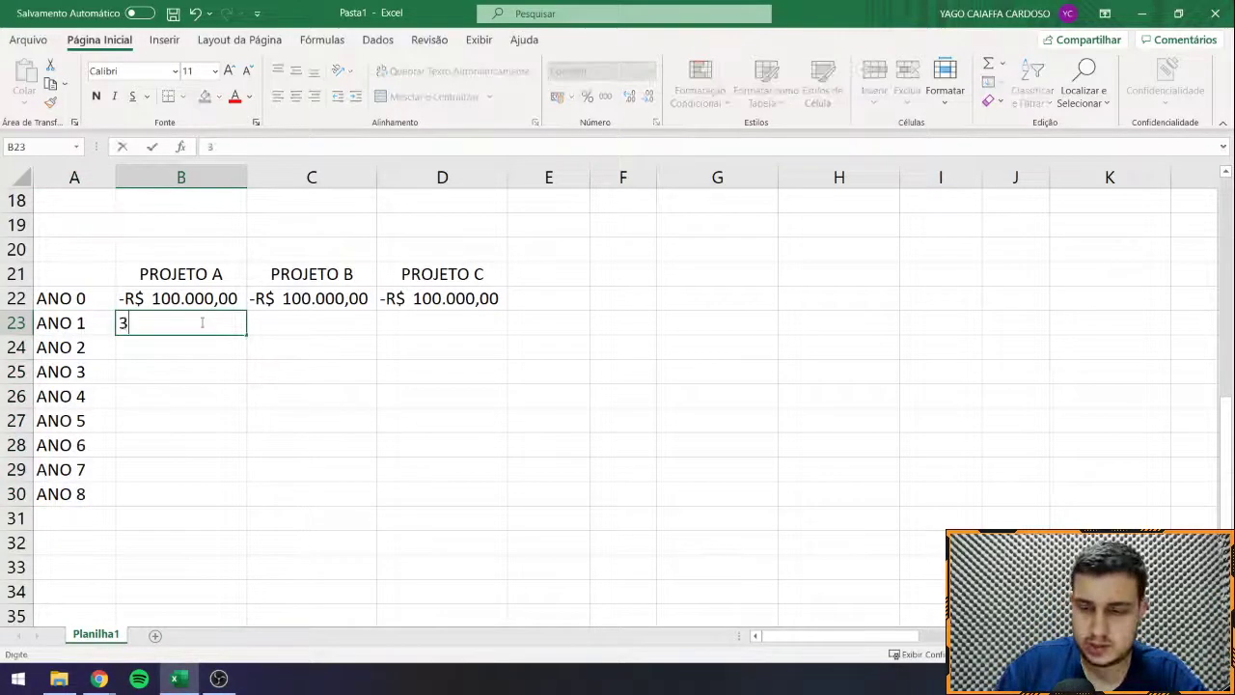
text(7.500)
key(Return)
text(37500)
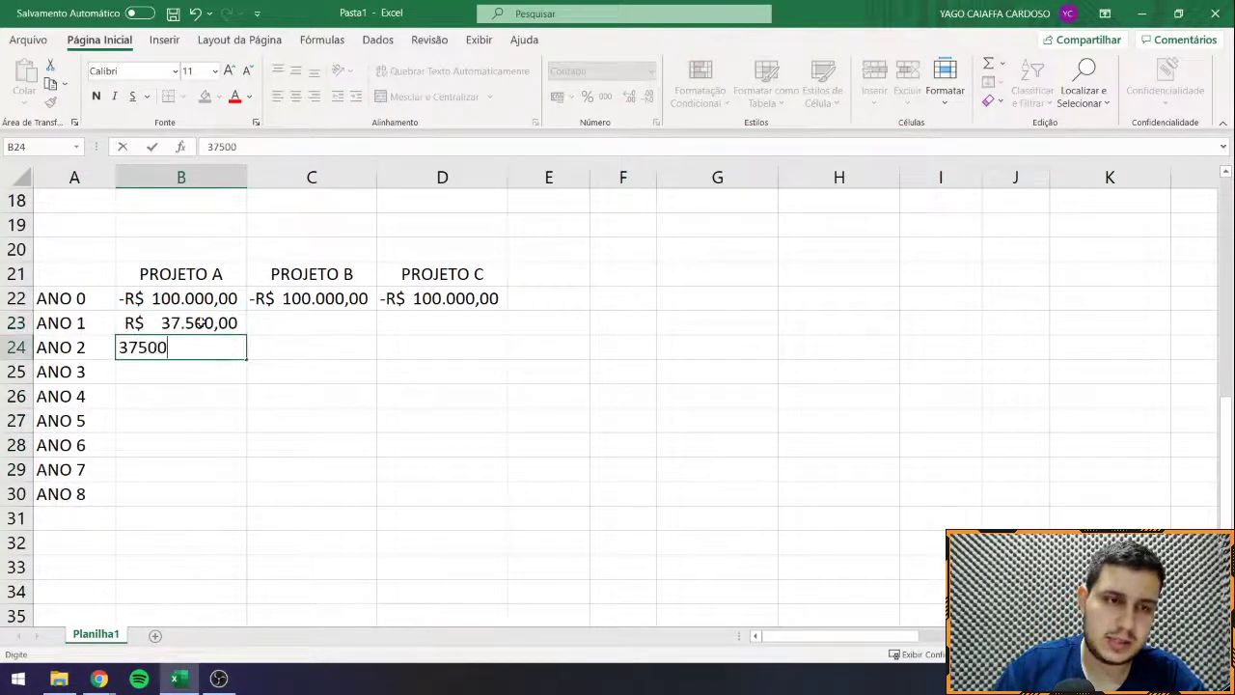
key(Return)
text(37)
key(Return)
text(37500)
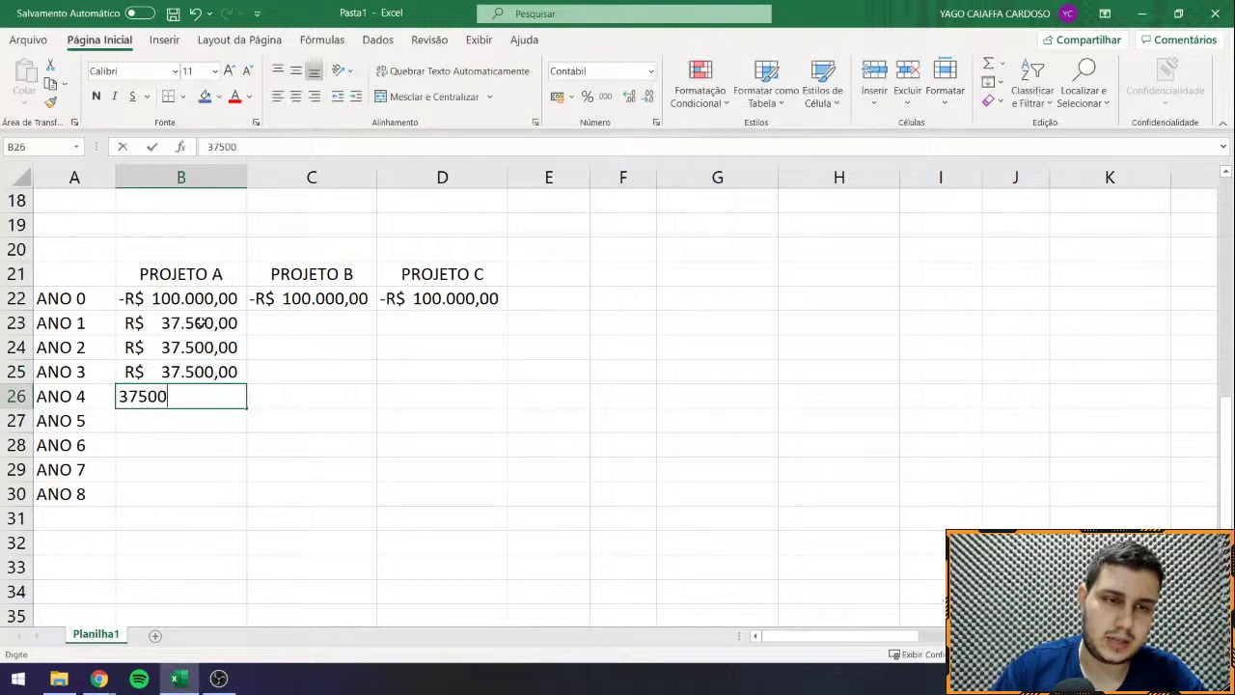
key(Return)
text(37.500)
key(Return)
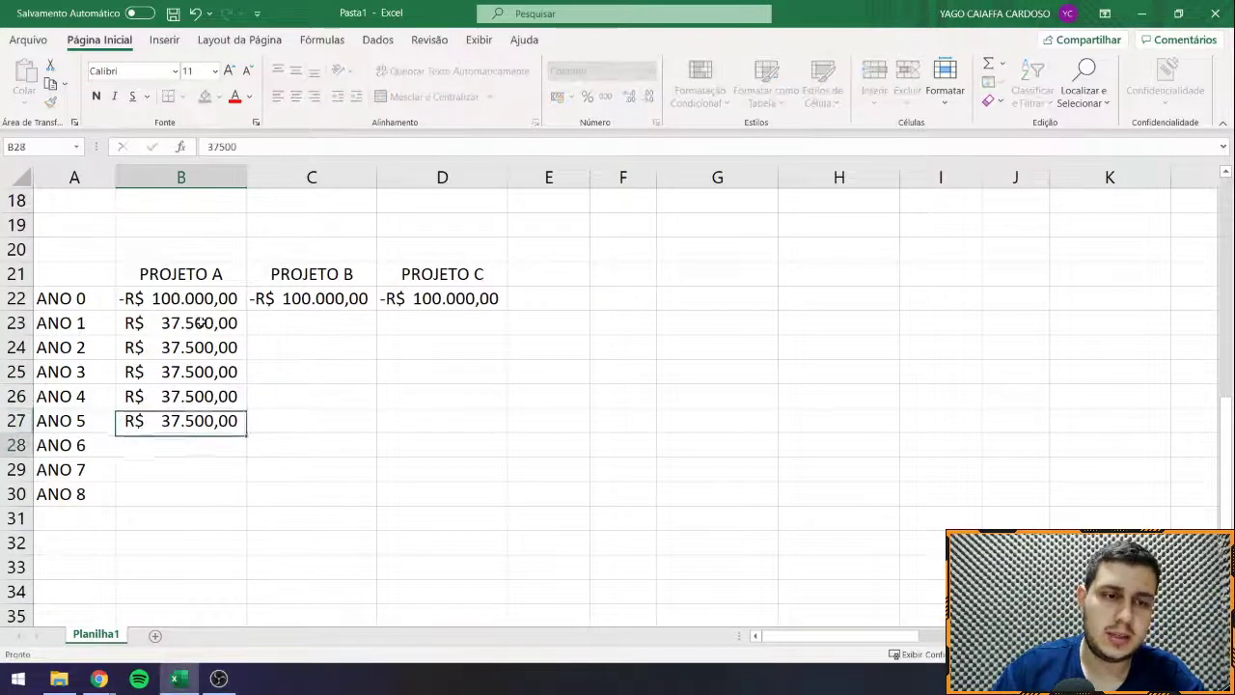
text(37.500)
key(Return)
text(37.50)
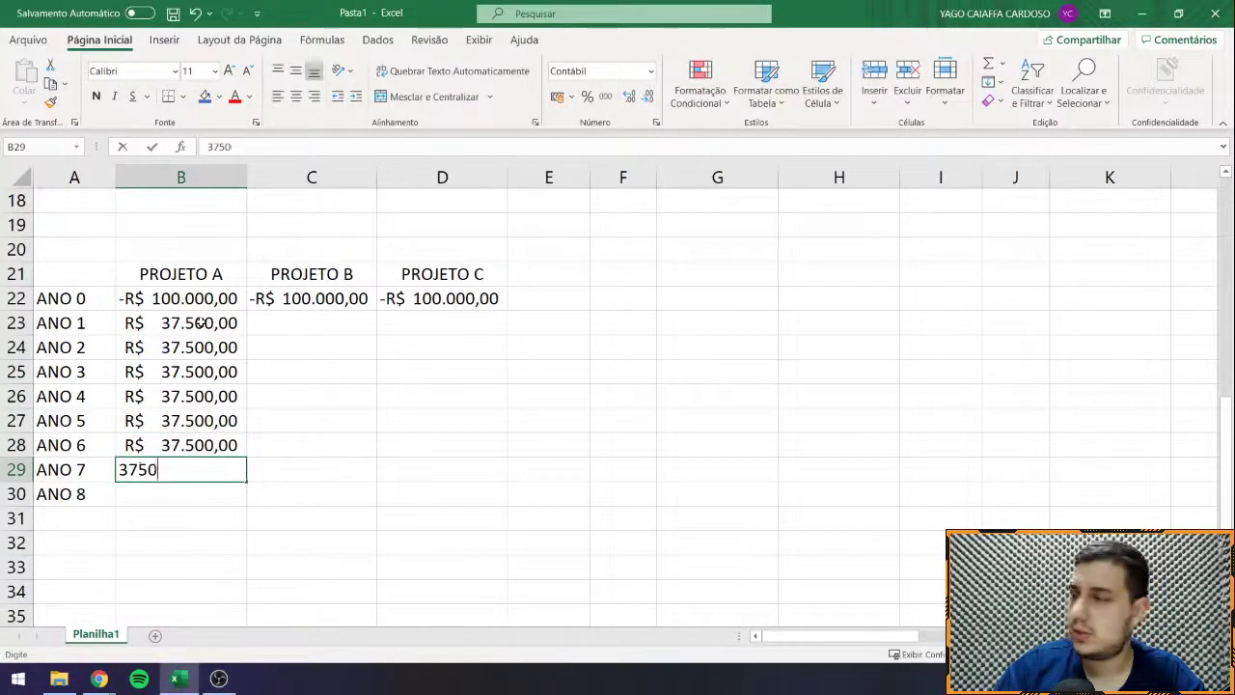
text(0)
key(Return)
text(37.500)
key(Return)
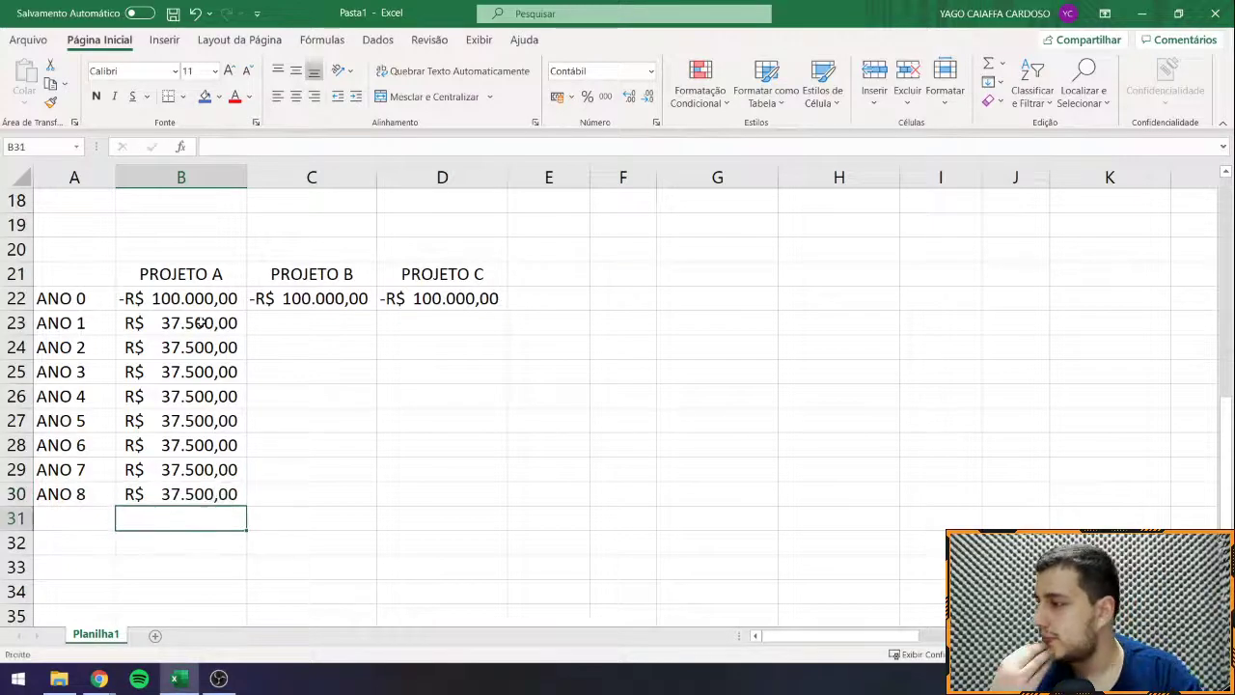
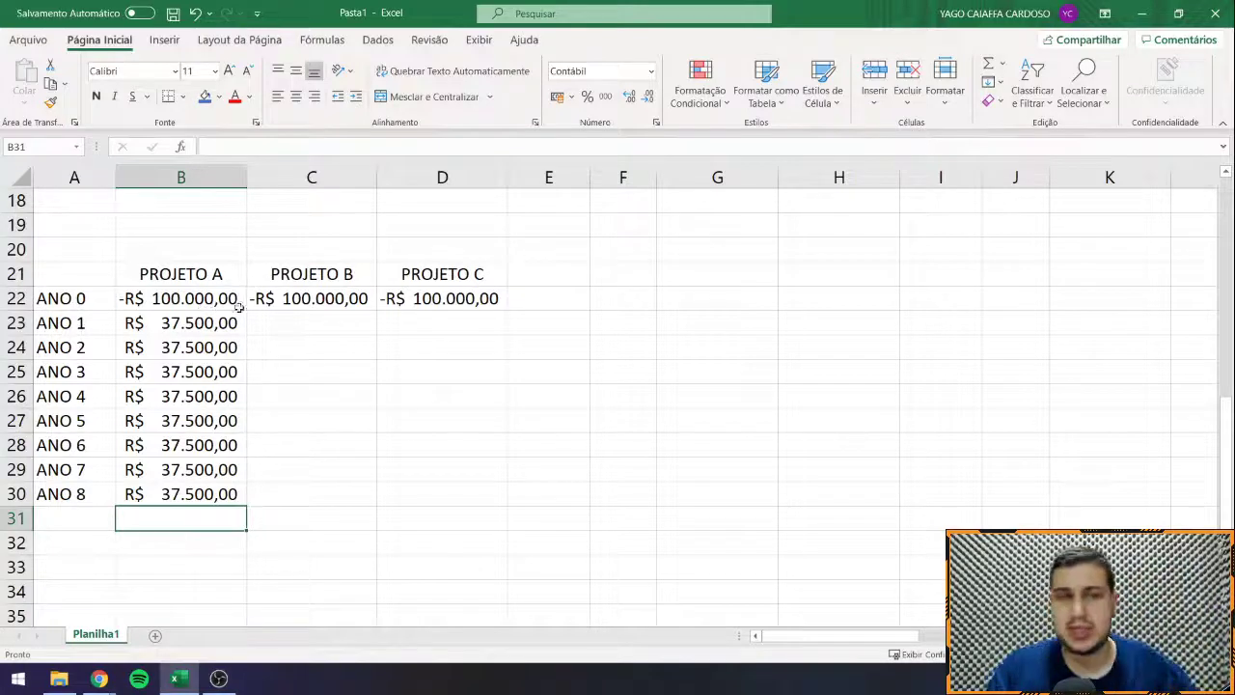
Step: Enter a return of 15000 for PROJETO B in ANO 1 and ANO 2, cells C23 and C24
click(282, 328)
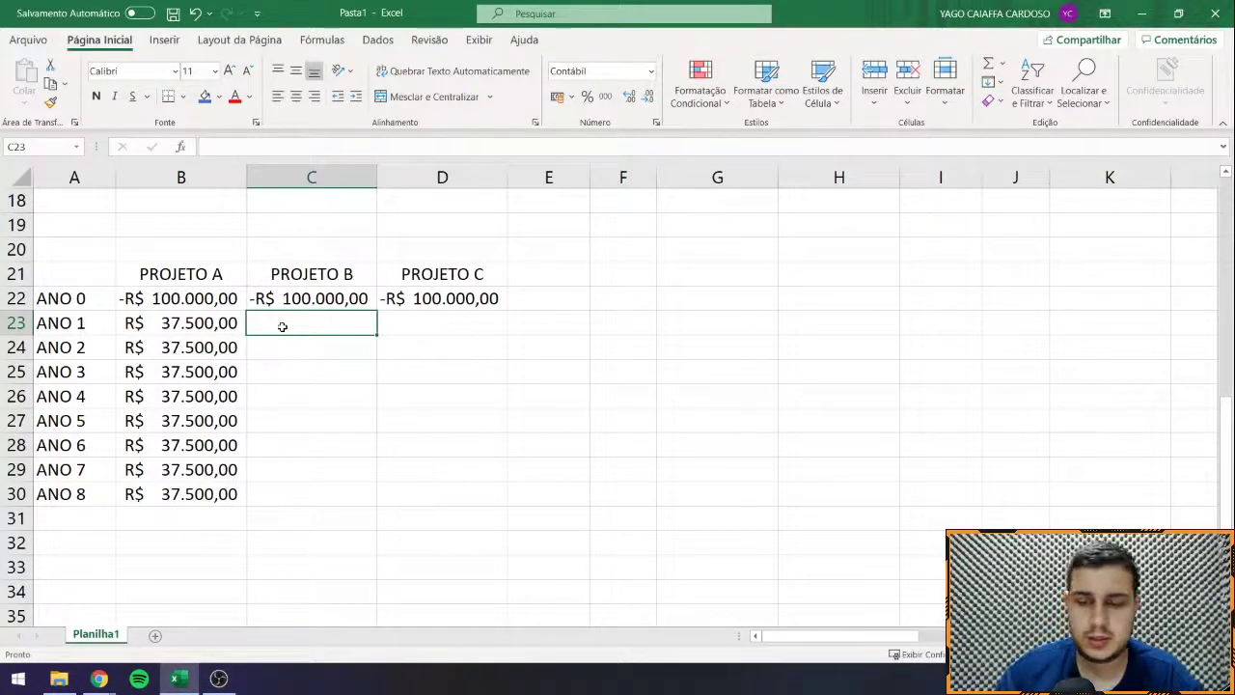
text(15000)
key(Return)
text(5)
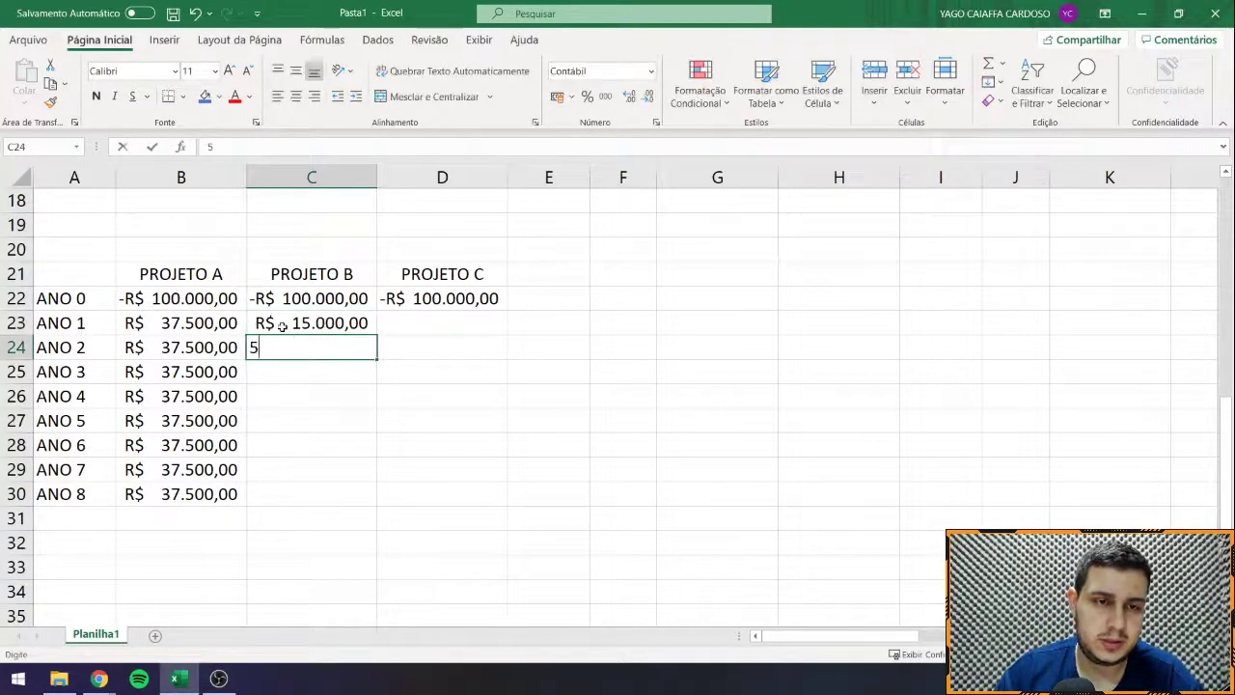
key(BackSpace)
text(1500)
key(Return)
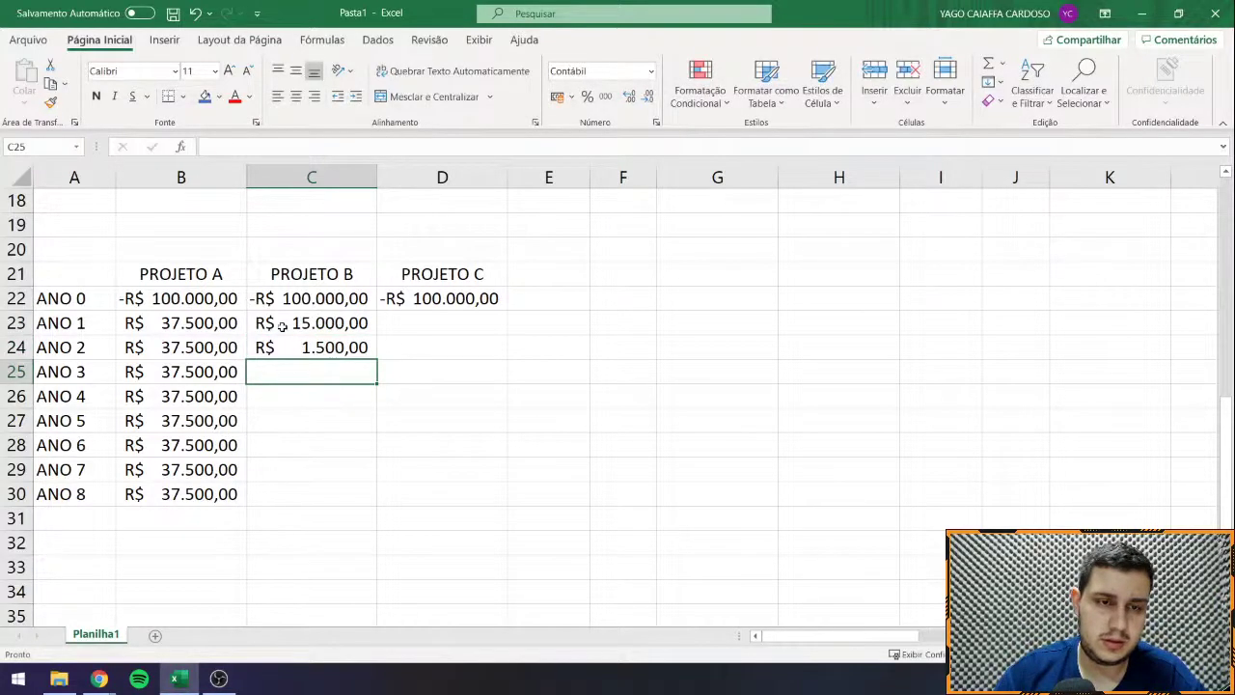
key(Up)
click(253, 150)
text(00)
key(Return)
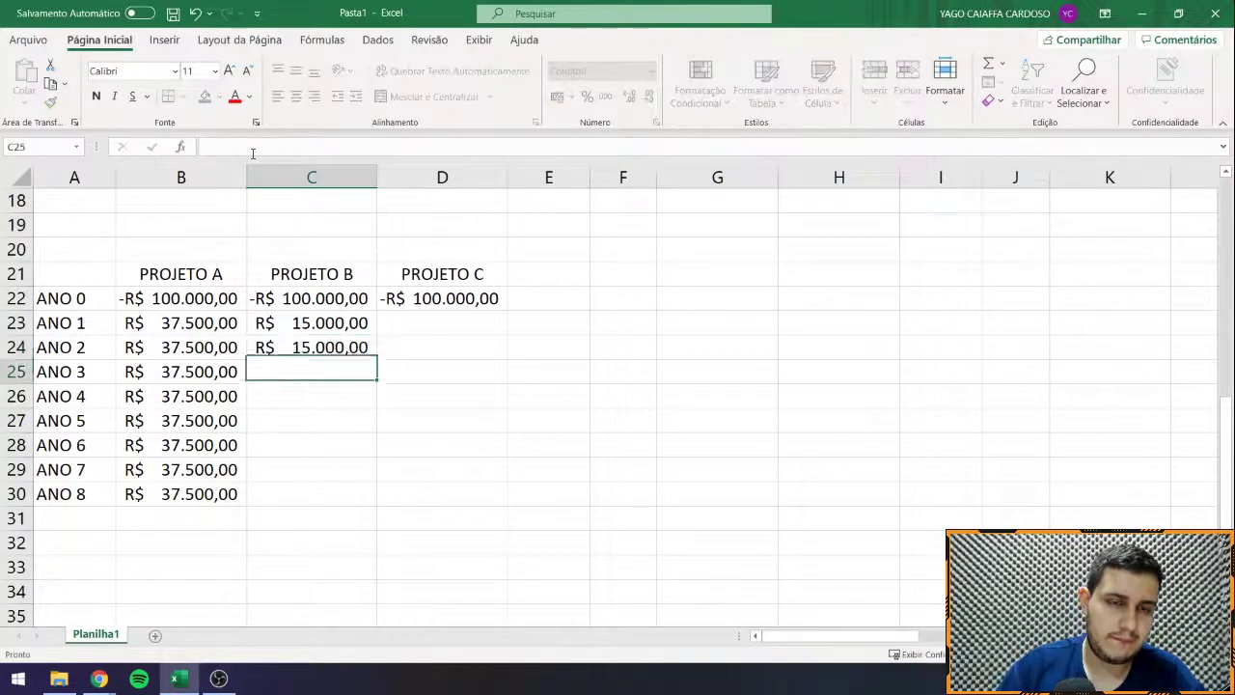
Step: Add AutoSum totals for all three projects below ANO 8, in cells B31:D31
drag(159, 519, 424, 518)
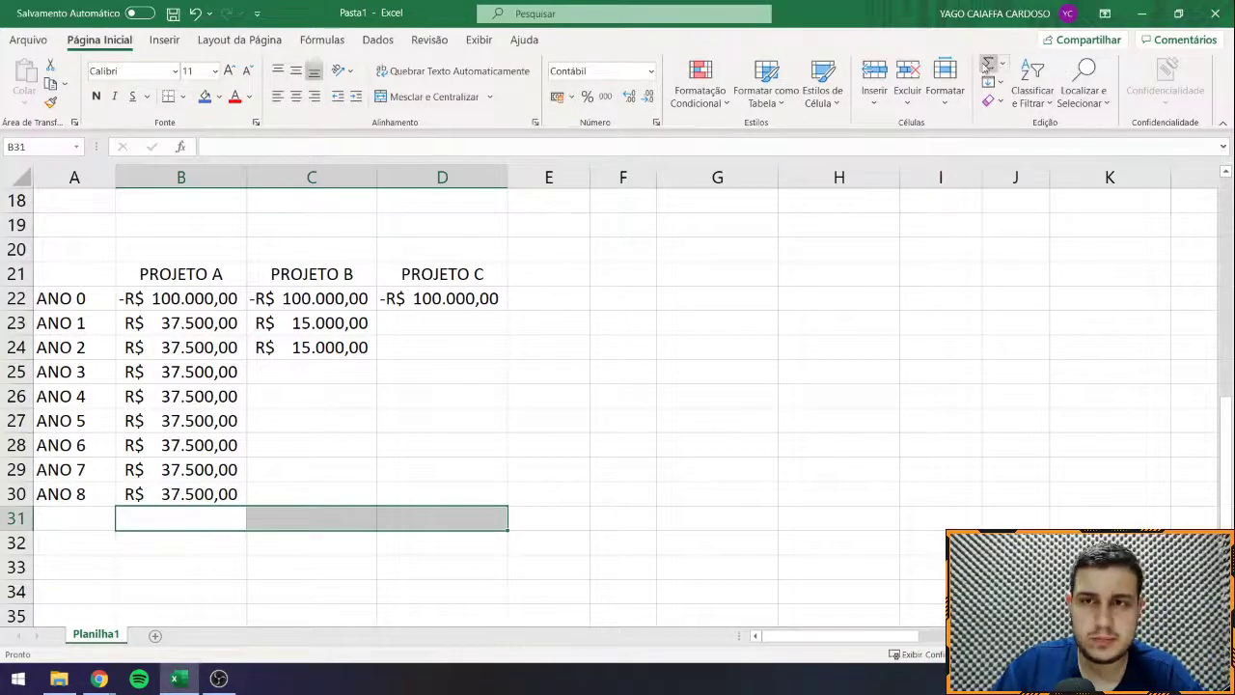
click(988, 64)
click(309, 487)
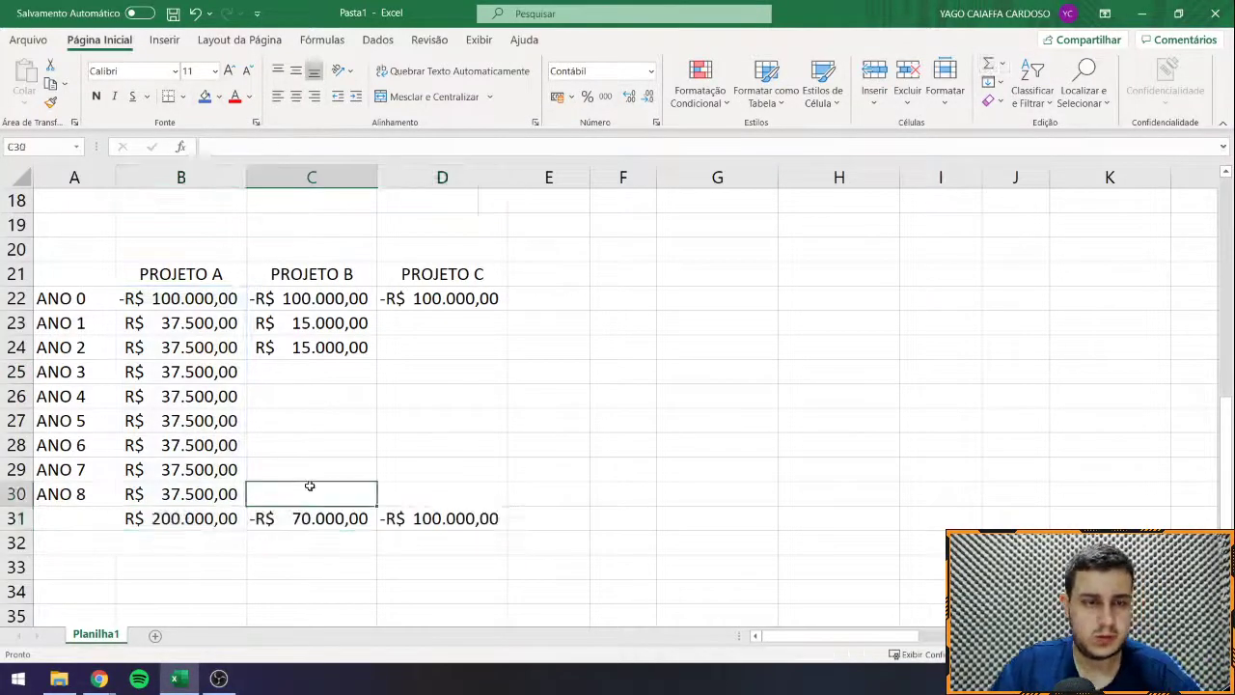
Step: Enter PROJETO B returns of 15000 for ANO 3, 150000 for ANO 4 and 15000 for ANO 5 in C25:C27
click(317, 371)
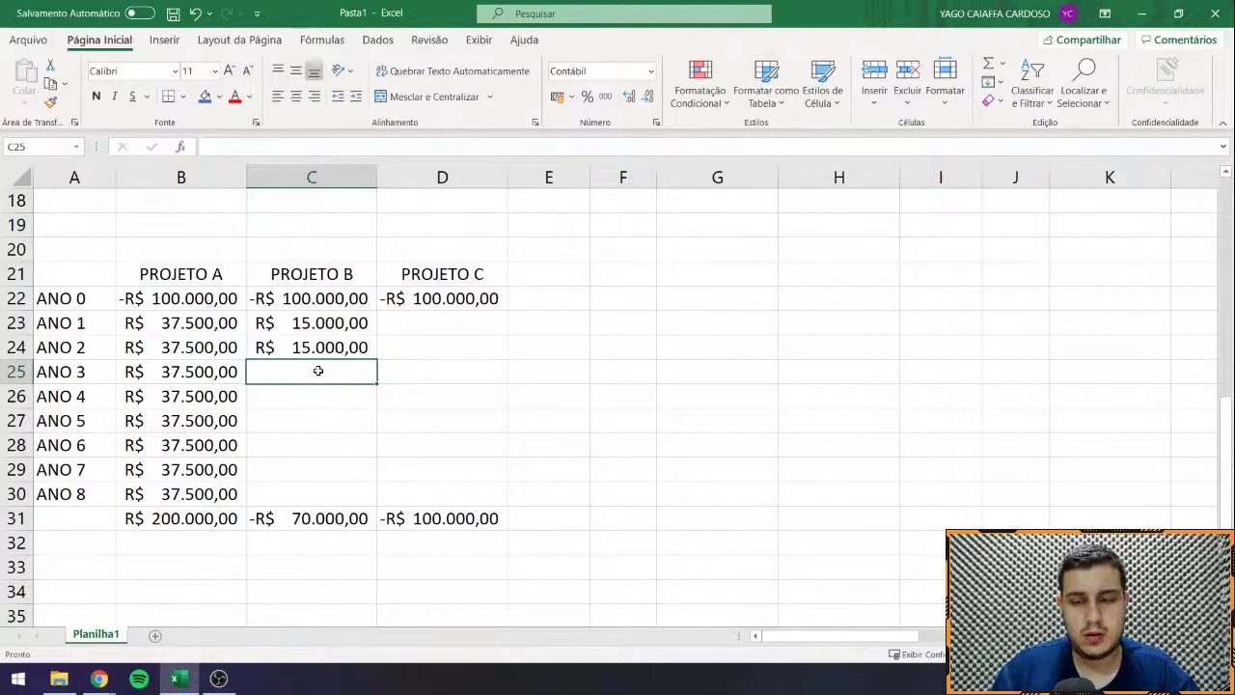
text(15)
key(Return)
double_click(317, 371)
text(00)
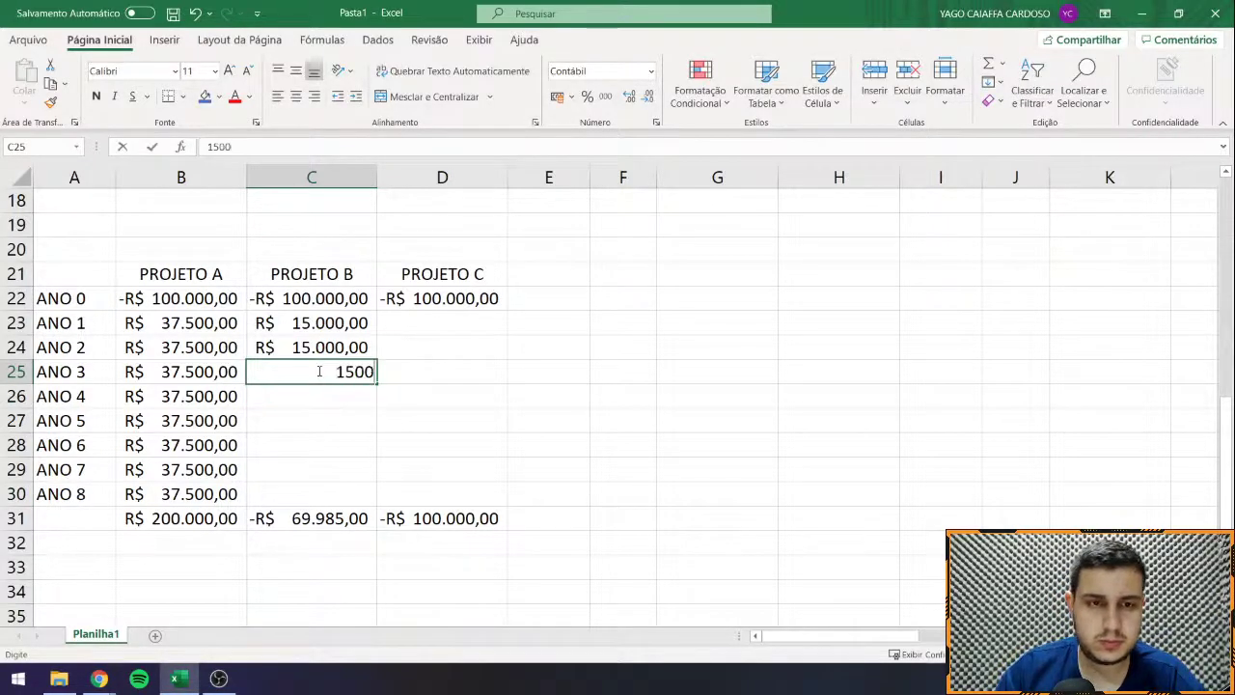
text(0)
key(Return)
text(150.00)
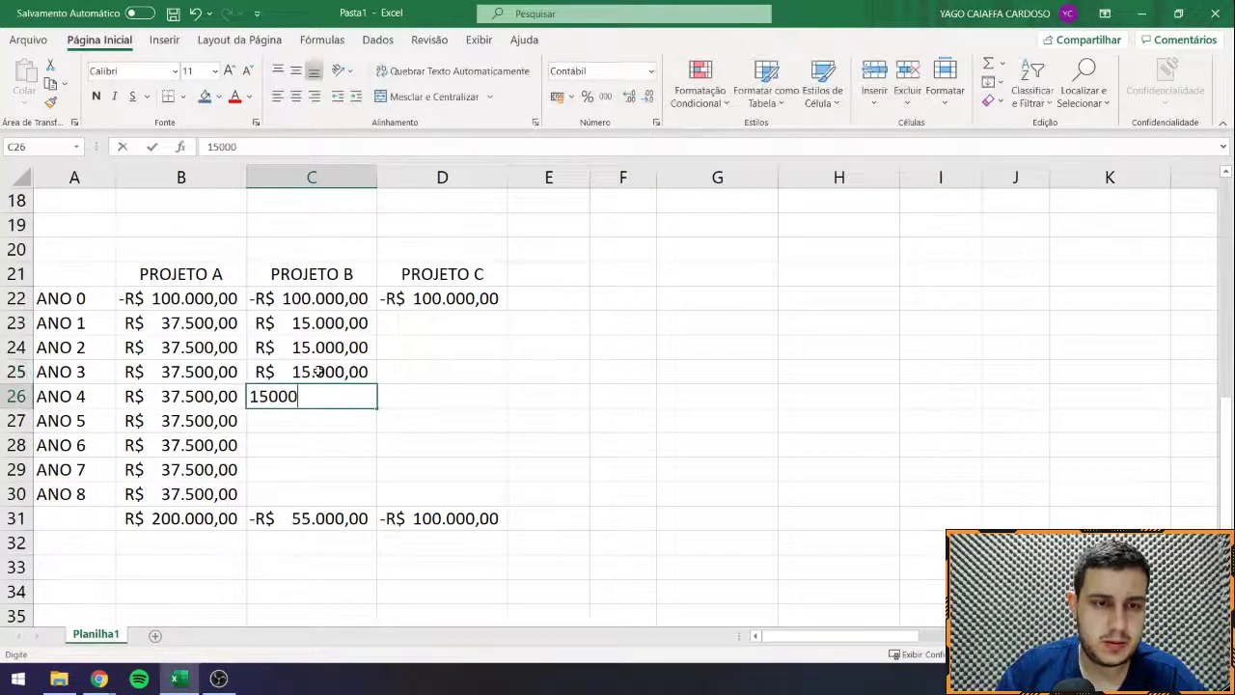
text(0)
key(Return)
text(15000)
key(Return)
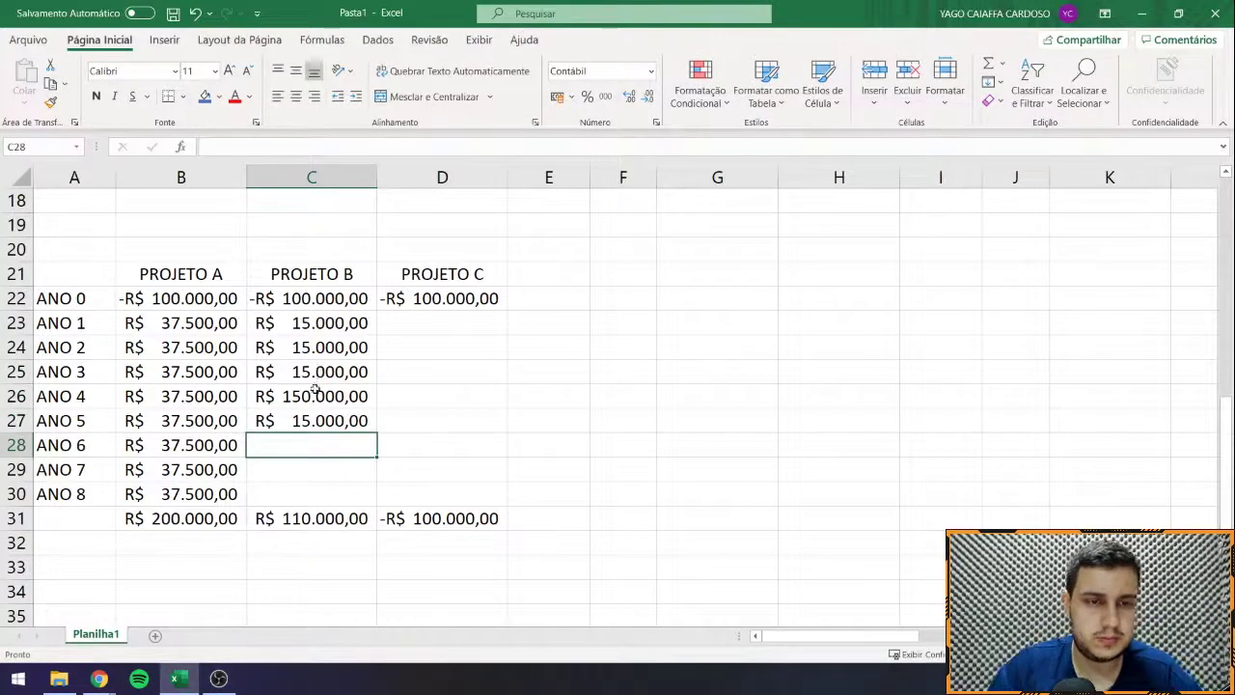
Step: Correct the ANO 4 return of PROJETO B in C26 to 15000 and fill 15000 down to ANO 7 in C29
double_click(315, 389)
click(353, 395)
key(BackSpace)
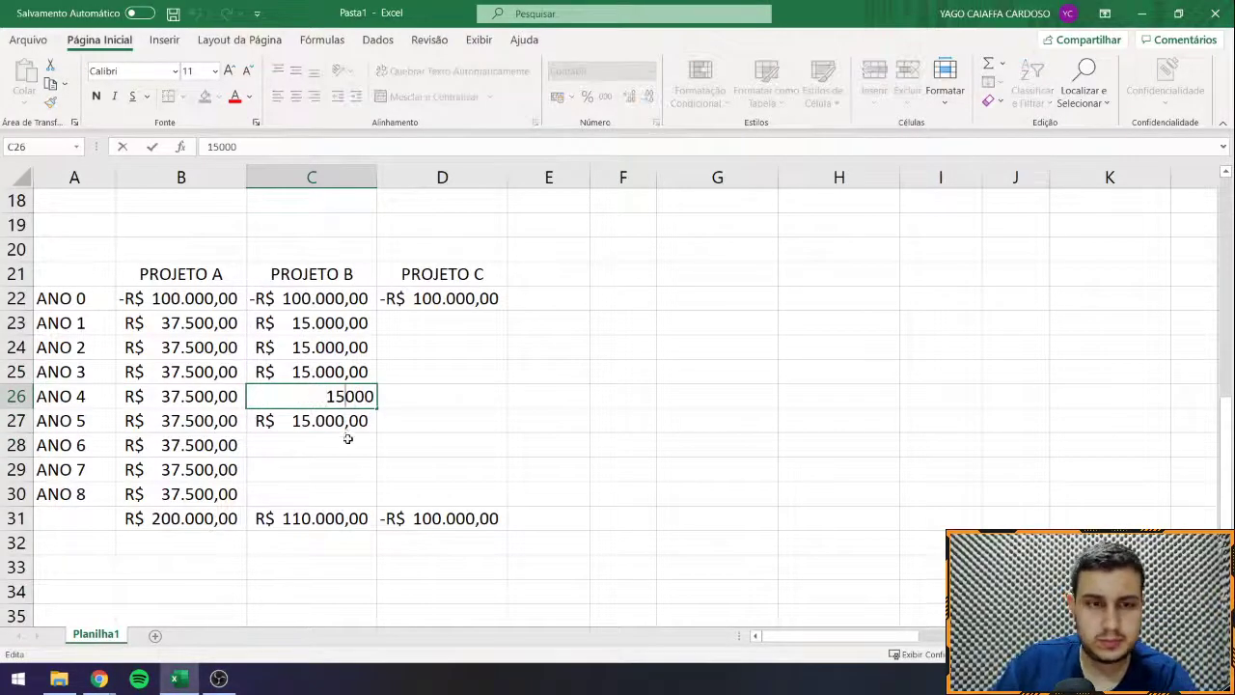
key(Return)
drag(362, 405, 367, 474)
click(318, 538)
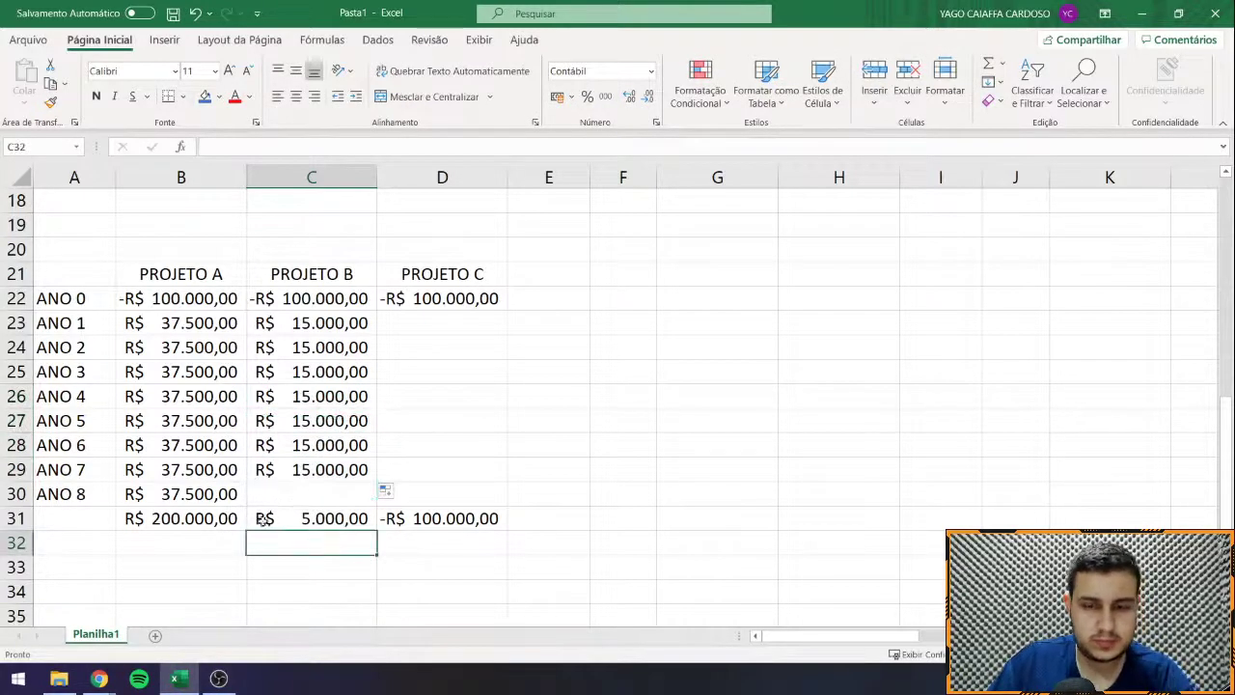
text(=B31-)
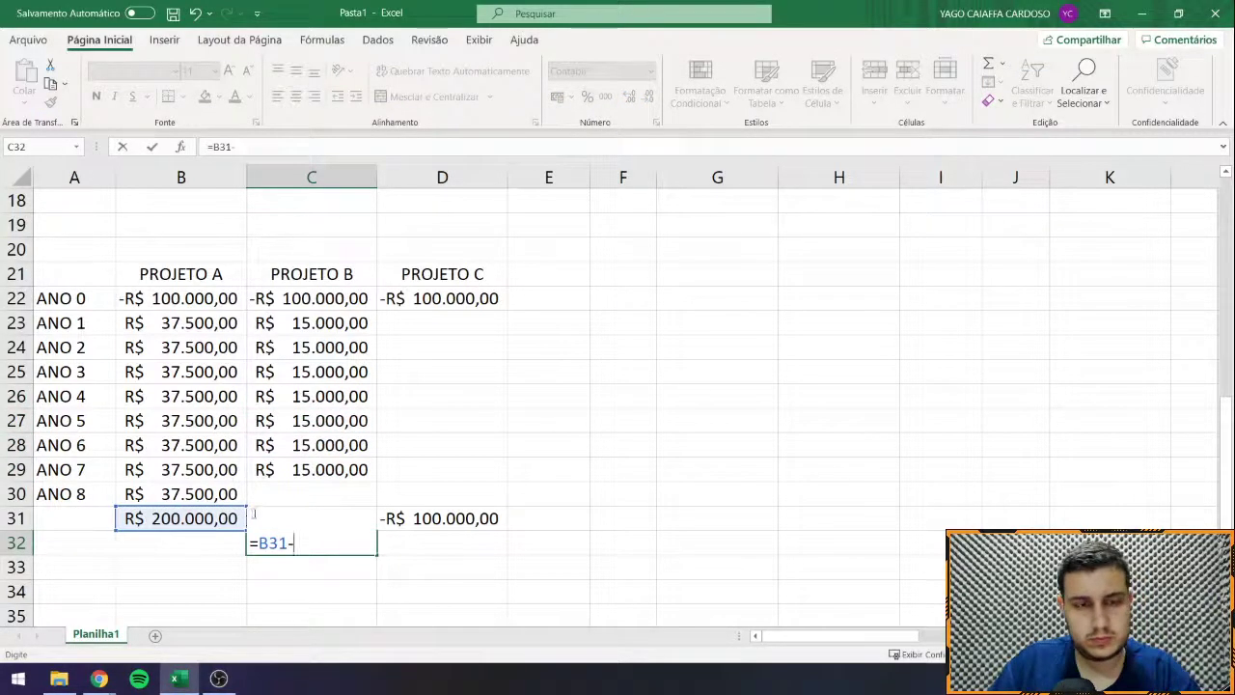
key(Escape)
Step: Enter 195000 as the ANO 8 return for PROJETO B in C30 and autofit the width of column C
click(253, 496)
text(1950000)
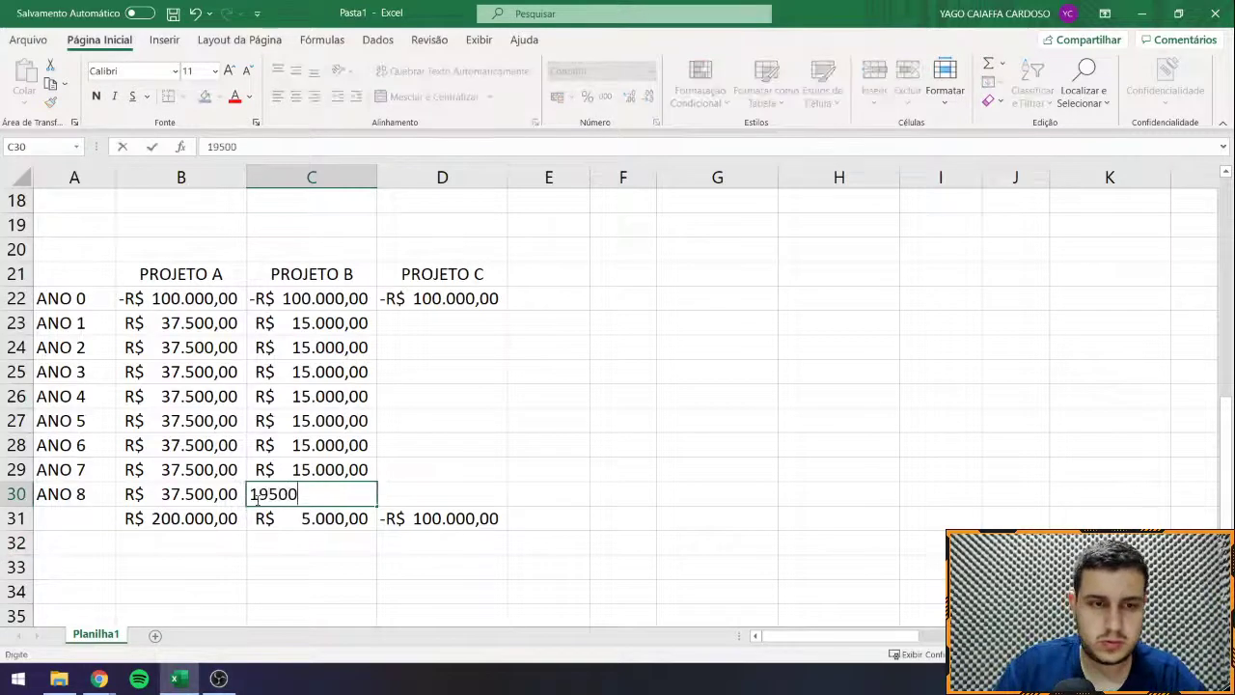
key(Return)
click(256, 496)
key(F2)
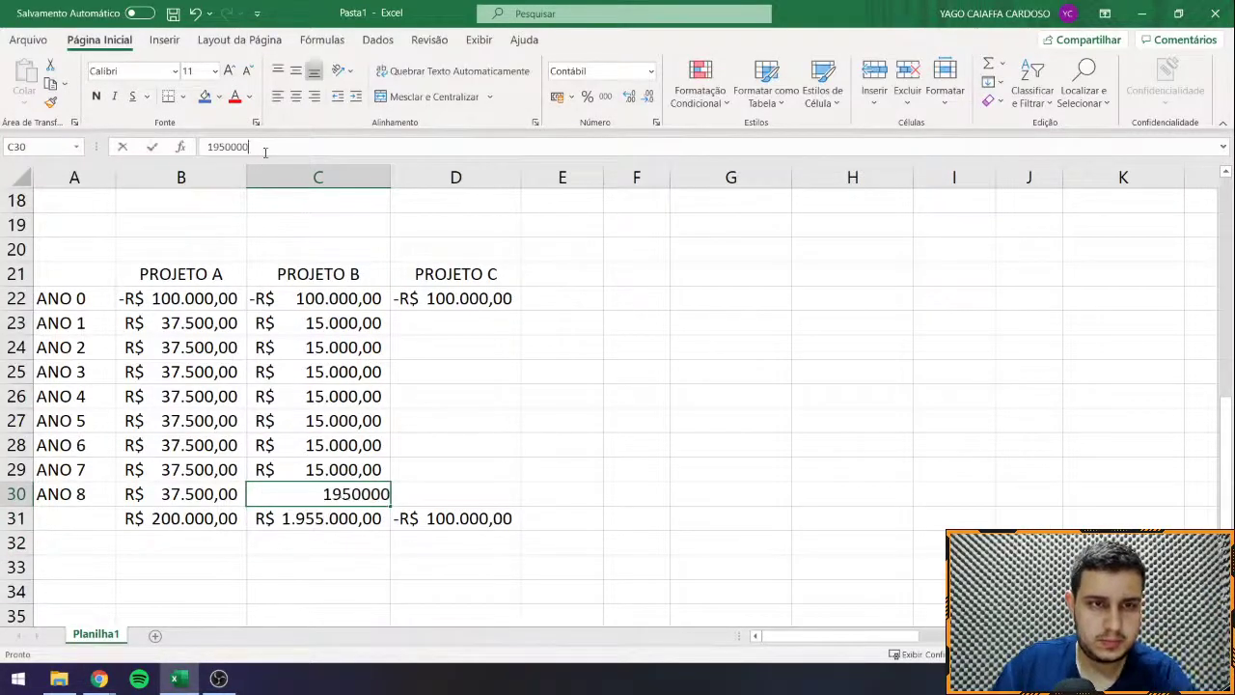
key(BackSpace)
key(Return)
double_click(393, 167)
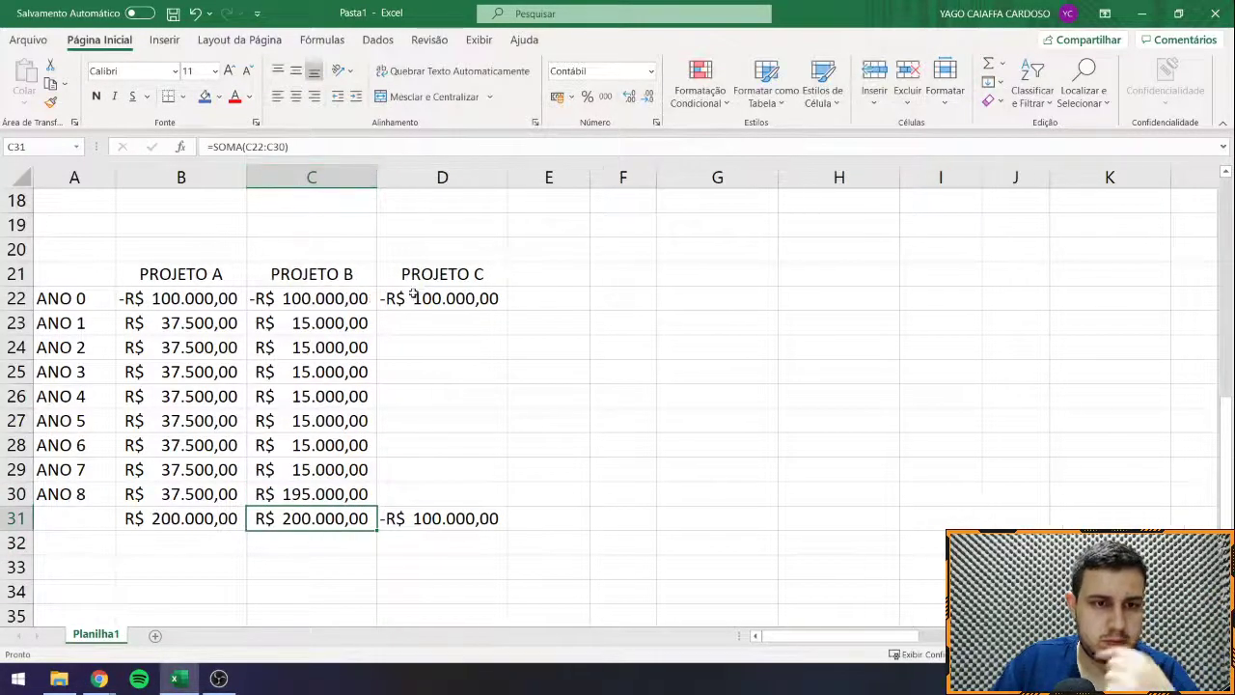
Step: Try PROJETO C returns of 80000 for ANO 1 in D23 and 10000 for ANO 2 in D24
click(417, 295)
click(420, 321)
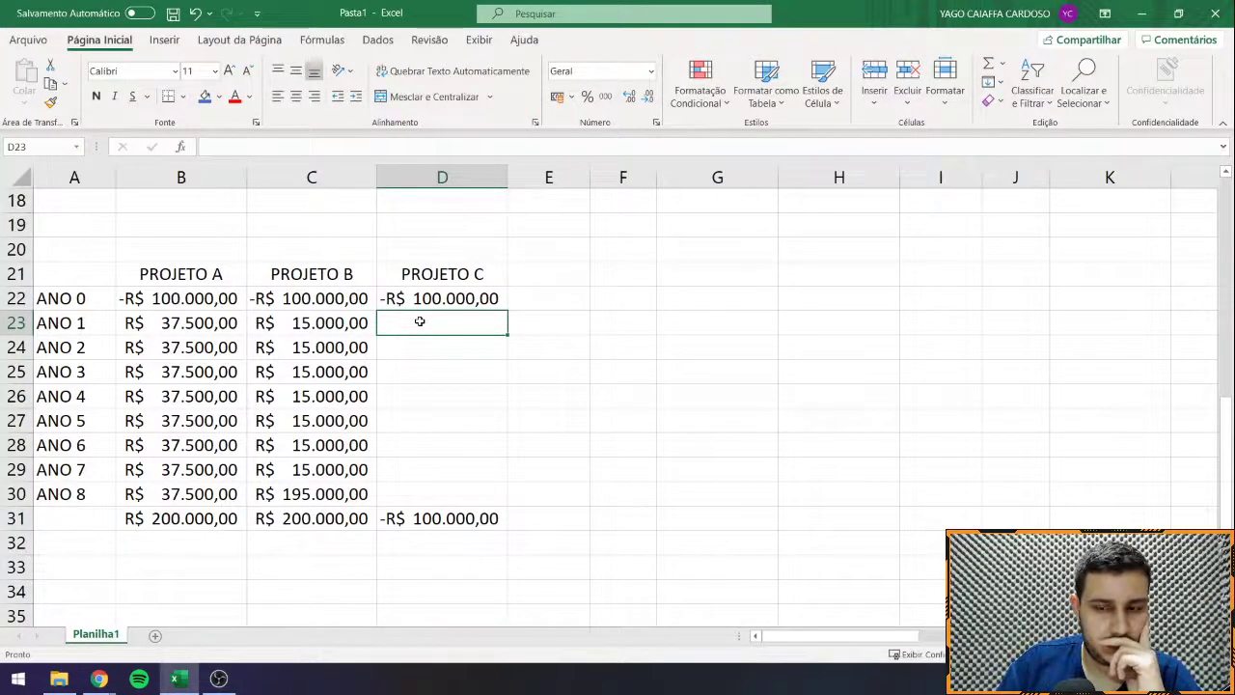
text(180000)
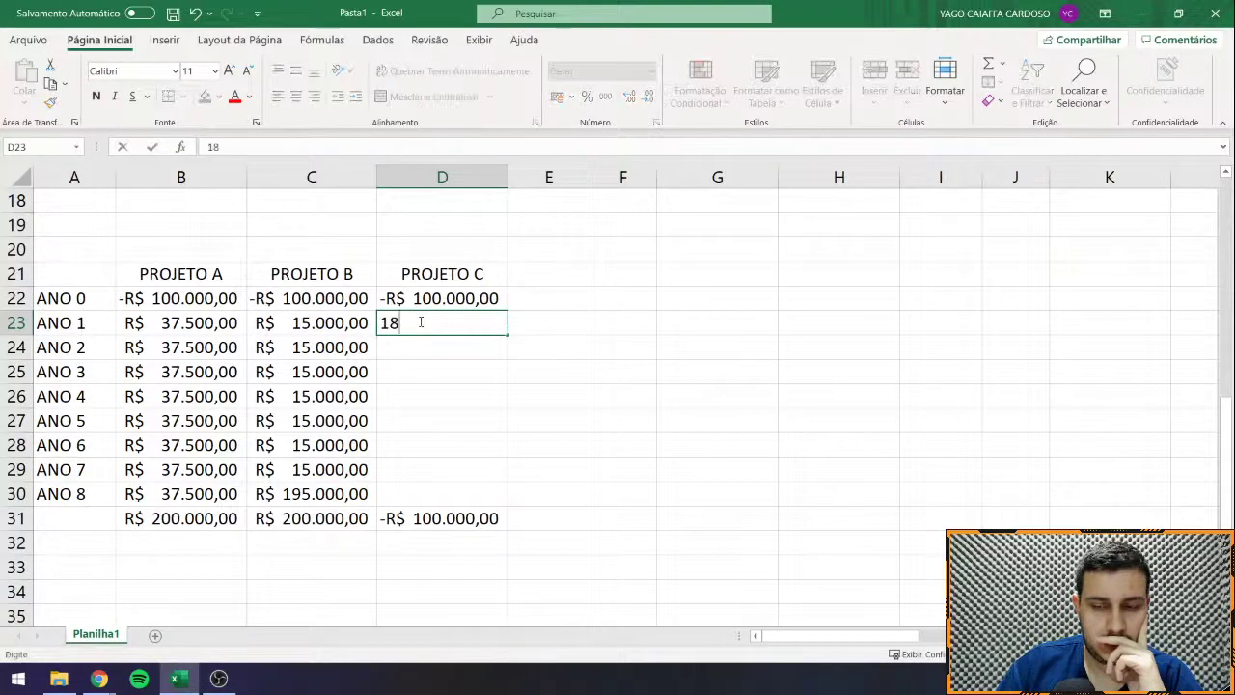
key(Return)
click(429, 322)
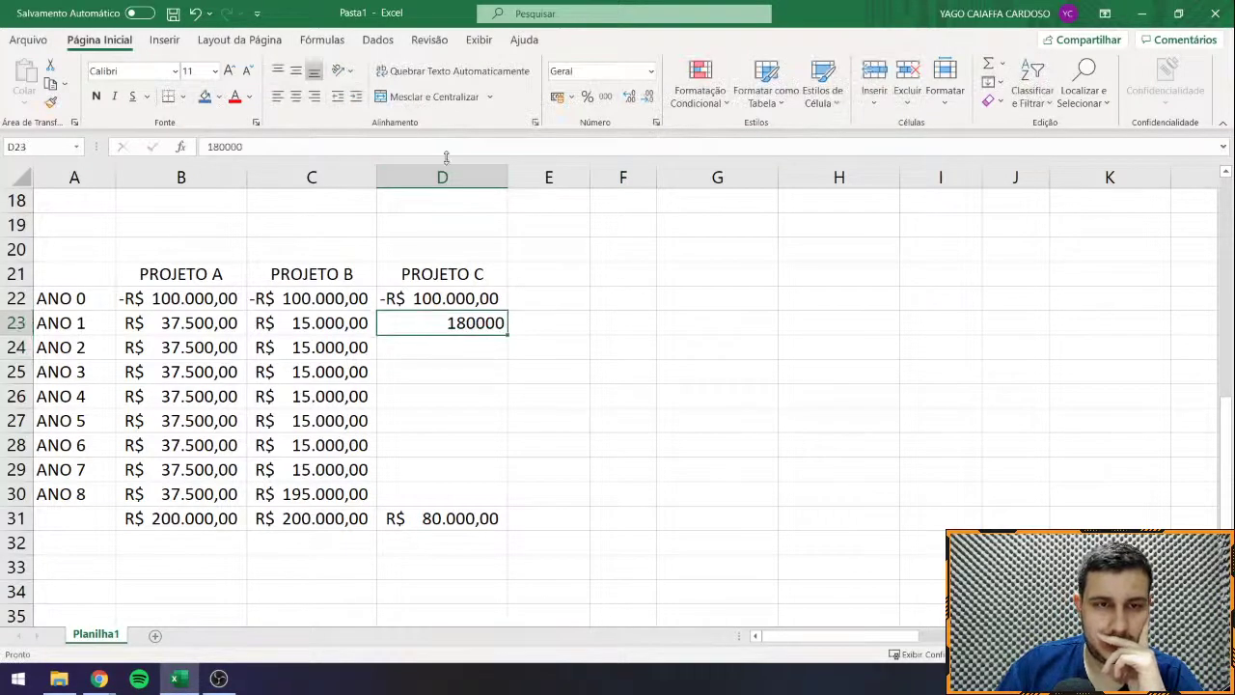
text(80000)
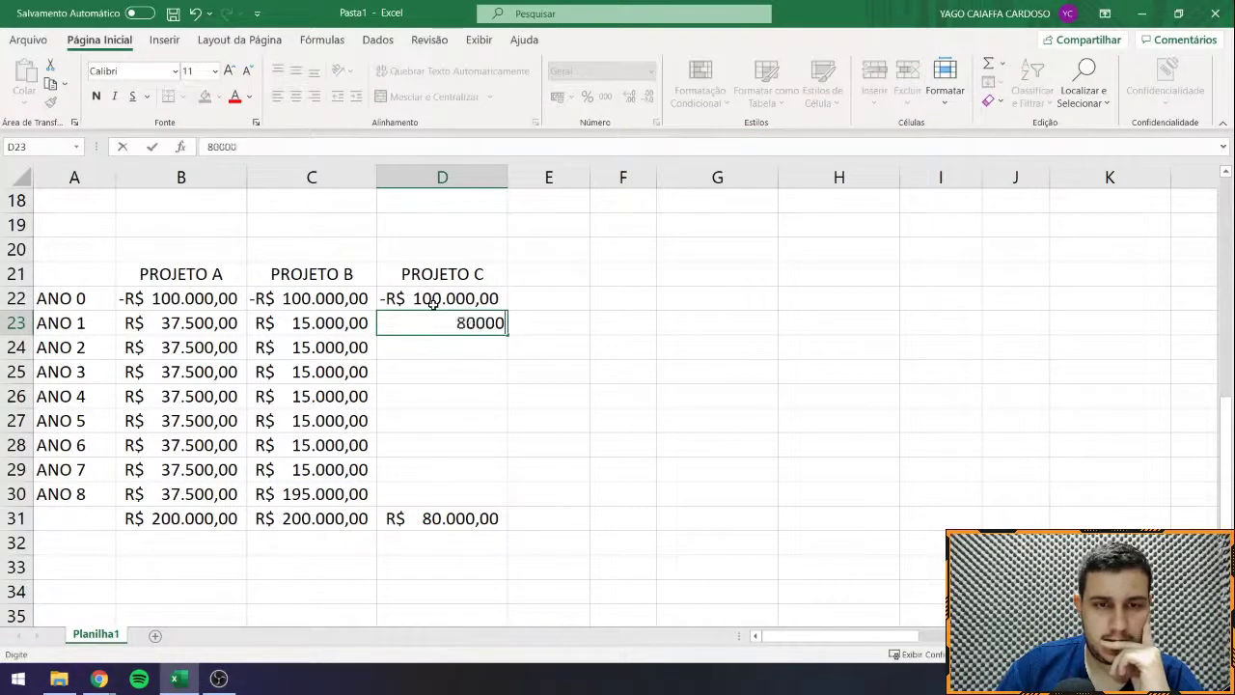
key(Return)
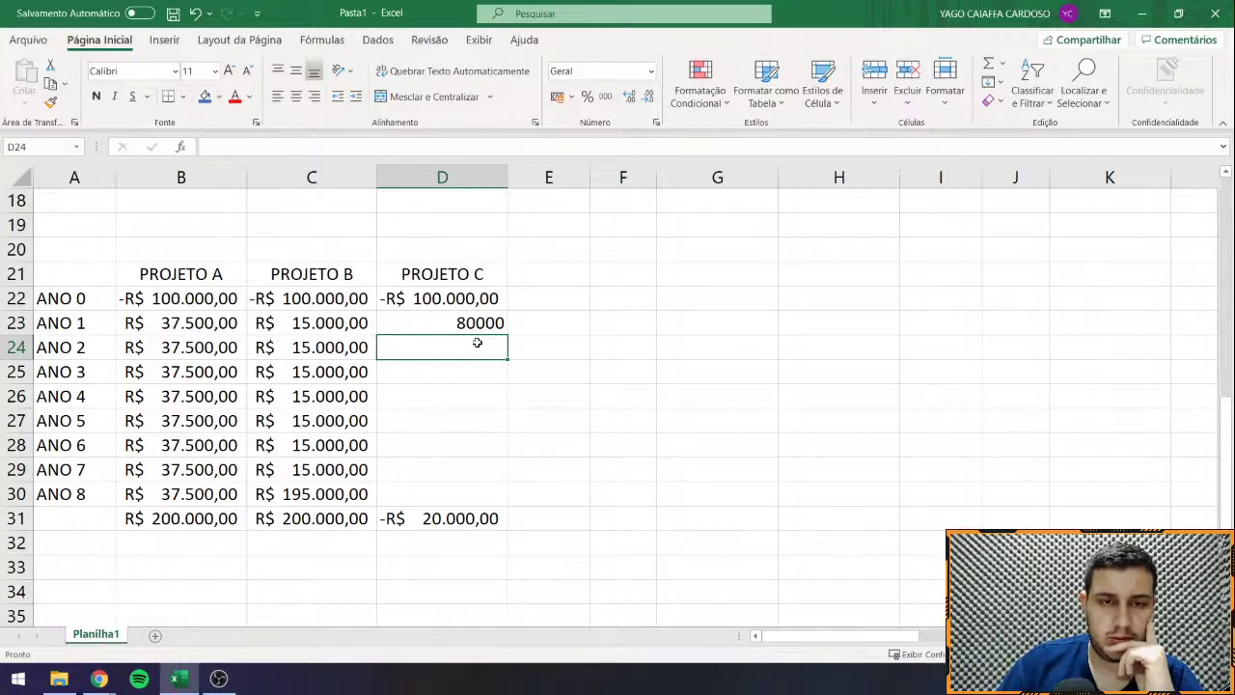
text(10000)
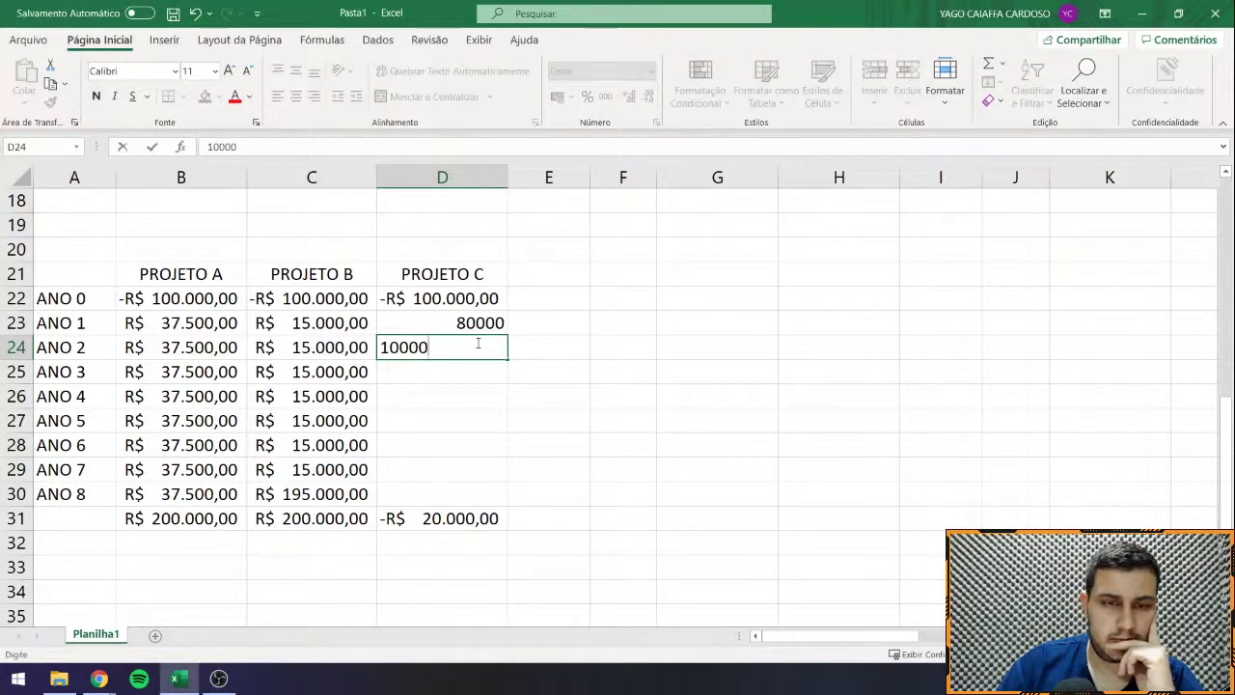
key(Up)
Step: Set the PROJETO C returns to 50000 for ANO 1 in D23 and 100000 for ANO 2 in D24
key(Up)
key(Down)
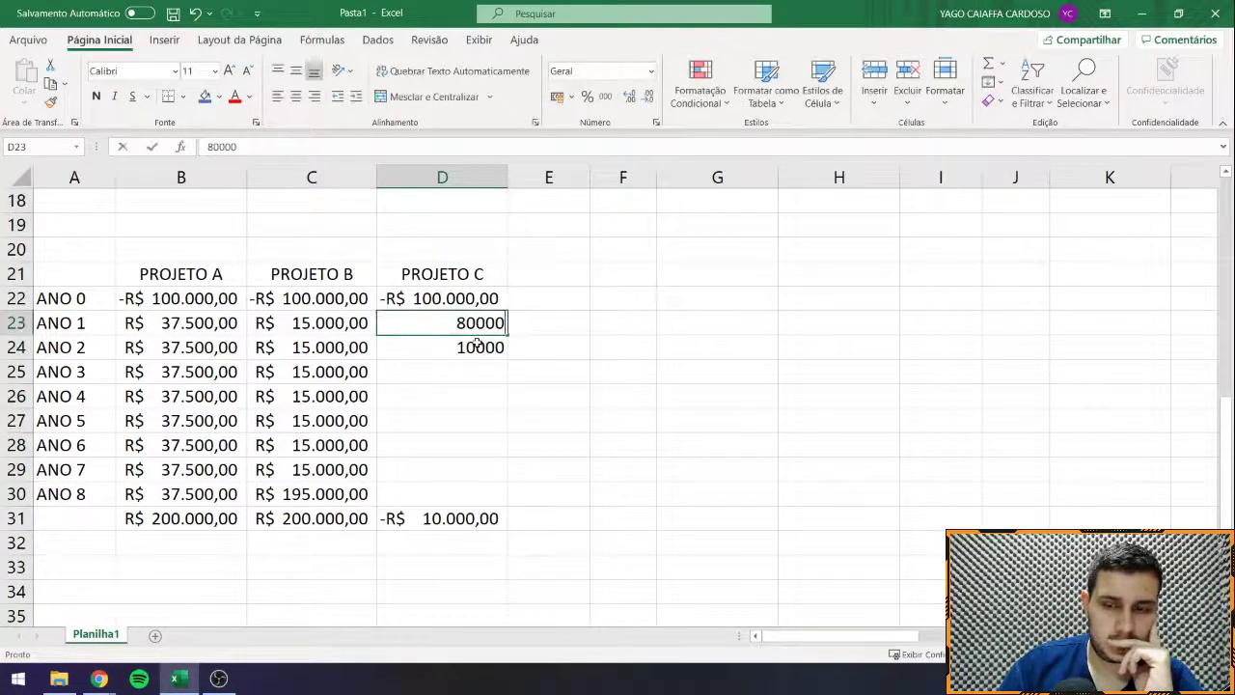
key(F2)
key(BackSpace)
key(BackSpace)
key(BackSpace)
key(BackSpace)
key(BackSpace)
text(50000)
key(Return)
key(F2)
key(BackSpace)
key(BackSpace)
key(BackSpace)
key(BackSpace)
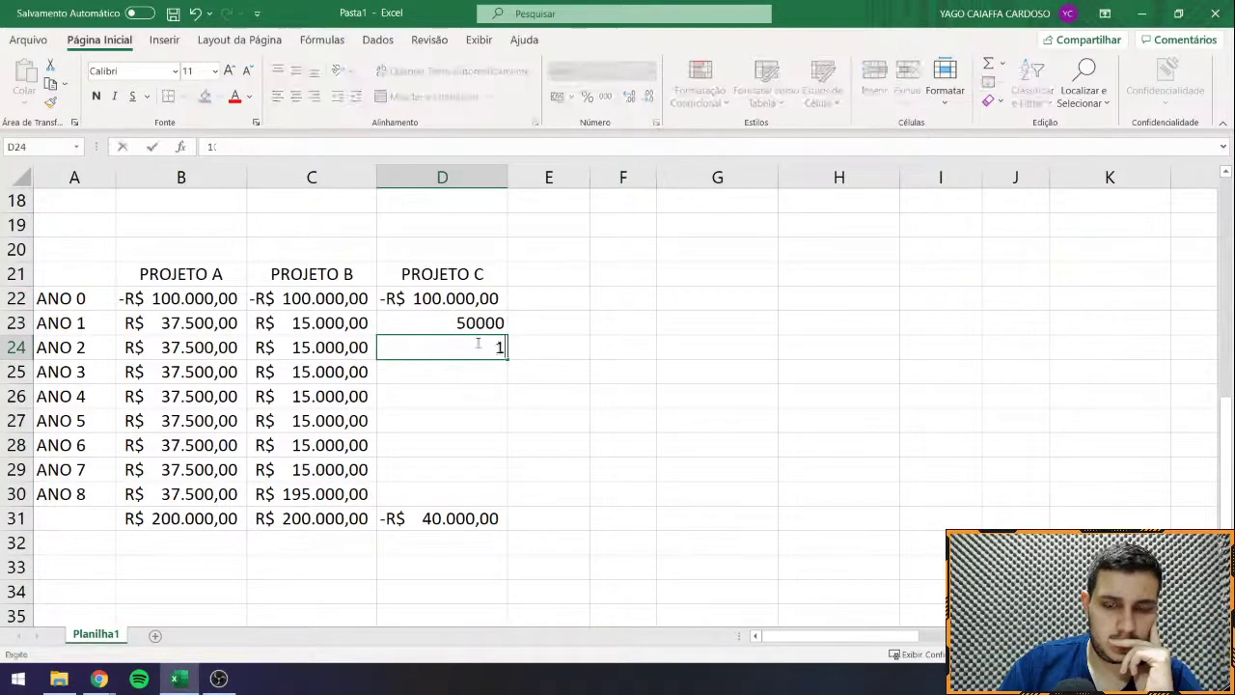
text(00000)
key(Return)
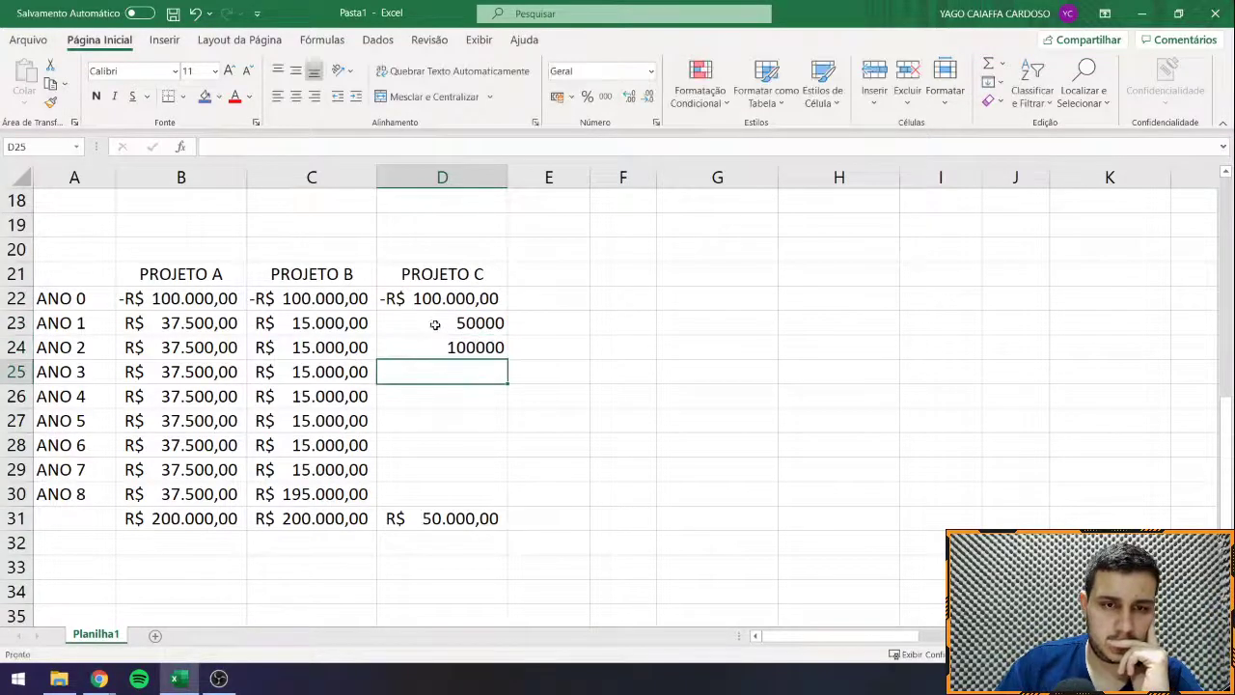
Step: Apply the accounting number format to D23:D30 and enter a PROJETO C return of 20000 for each year from ANO 3 to ANO 8
drag(435, 325, 487, 486)
click(447, 377)
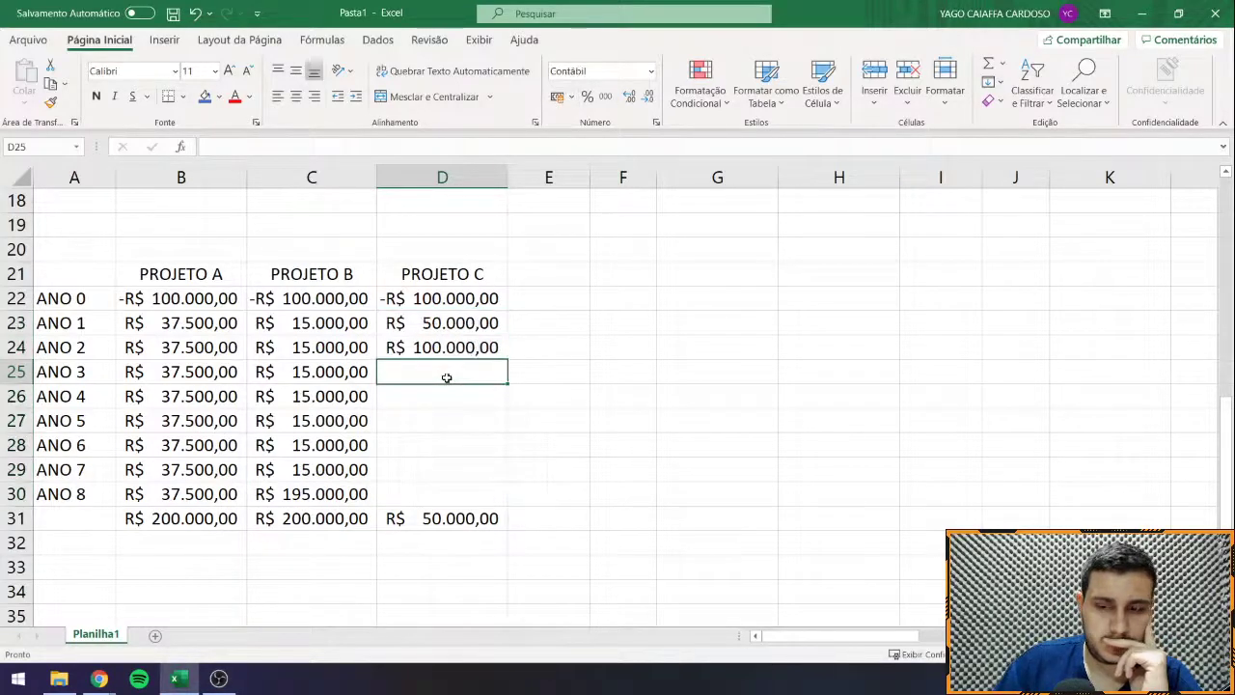
text(20000)
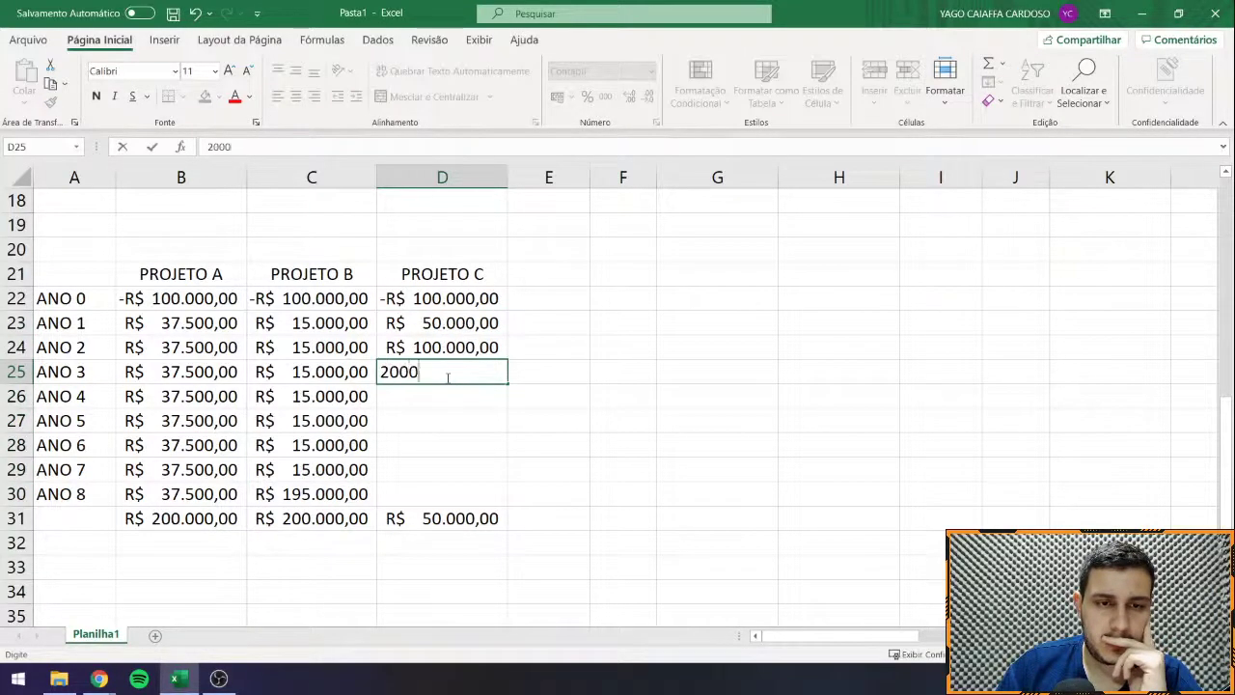
key(Return)
text(20.000)
key(Return)
text(20000)
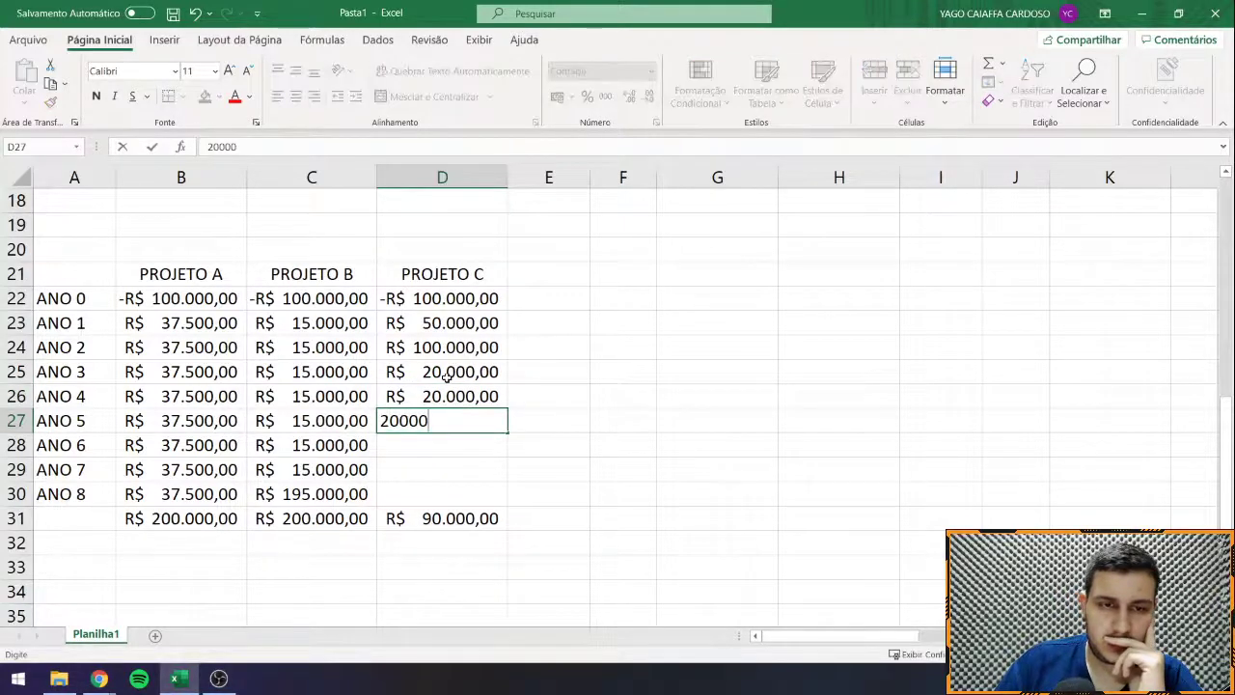
key(Return)
text(20000)
key(Return)
text(20000)
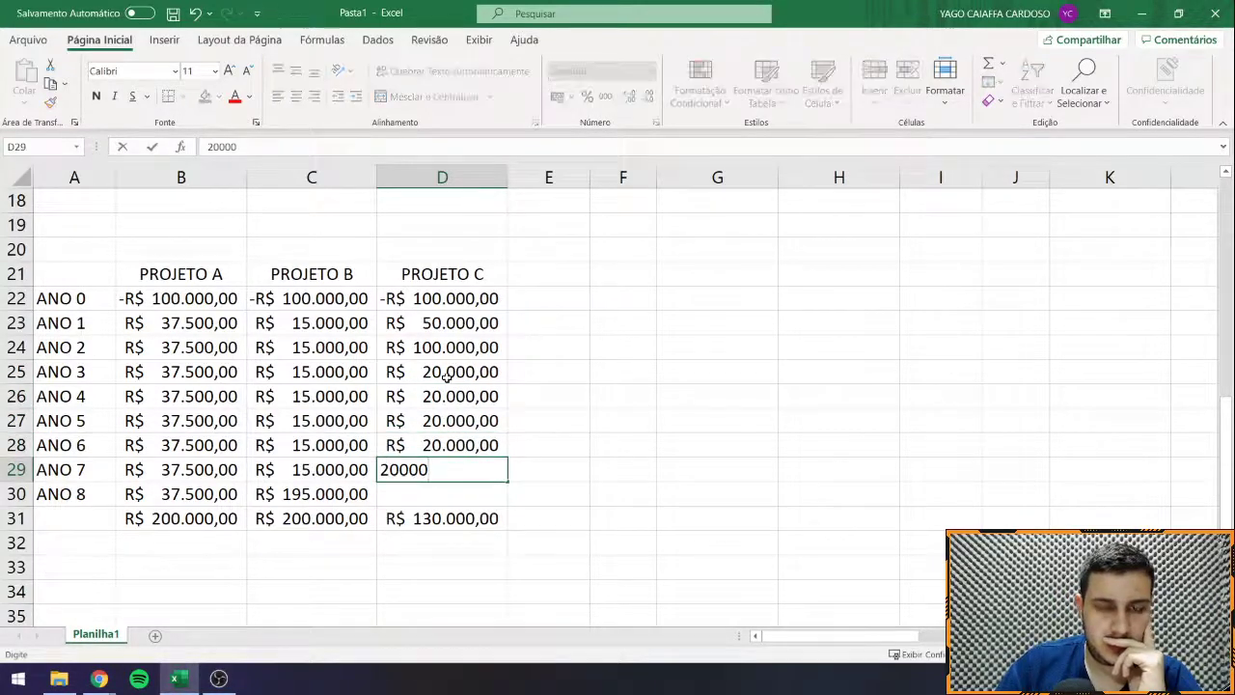
key(Return)
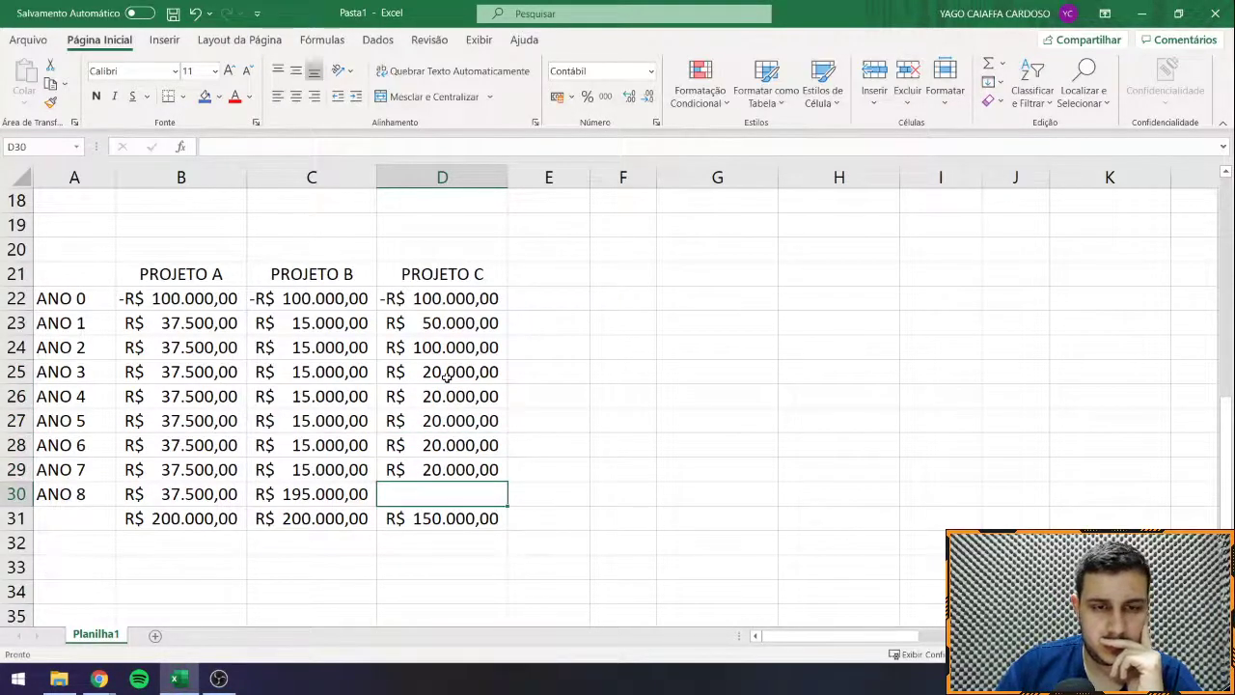
text(20000)
key(Return)
Step: Set the ANO 3 return of PROJETO C in cell D25 to 50000
key(Up)
key(Up)
key(Up)
key(Up)
key(Up)
key(Up)
key(Up)
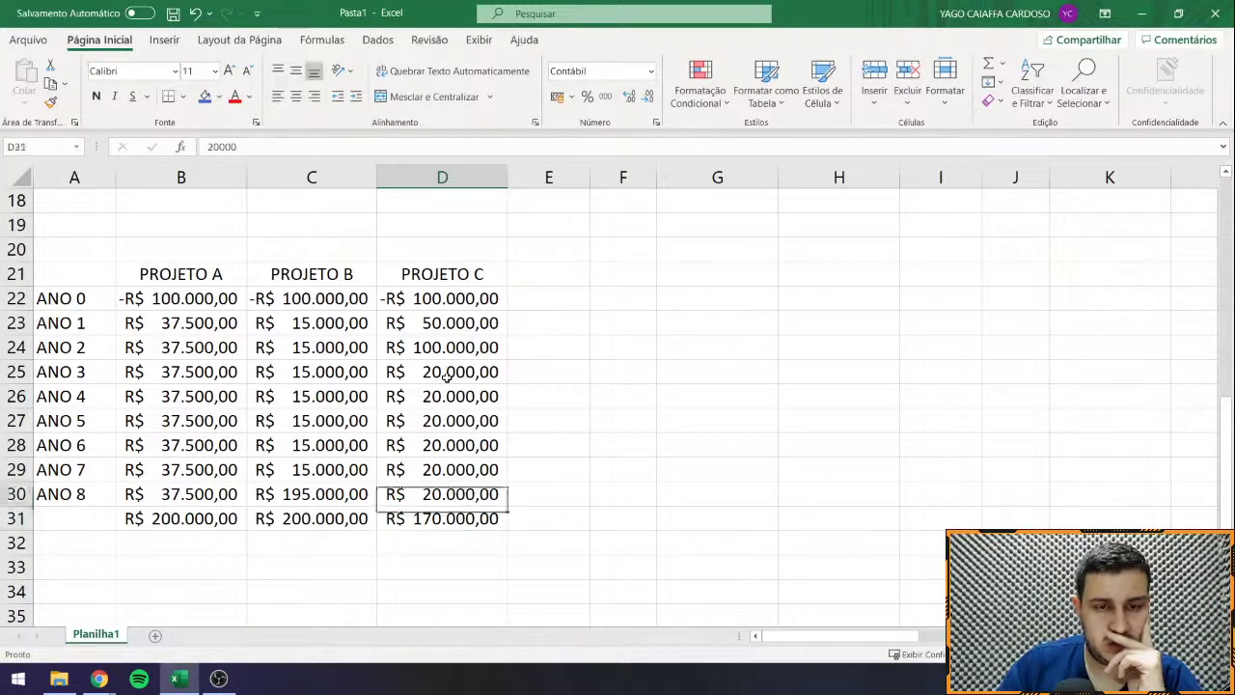
key(Down)
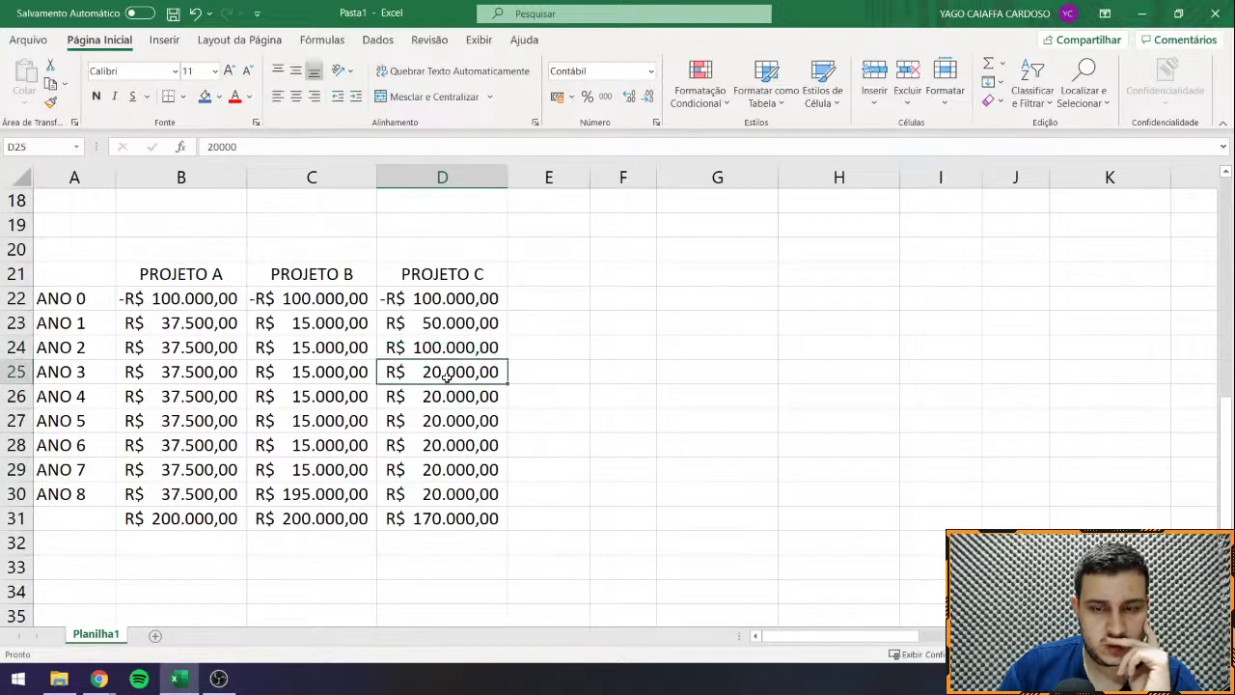
text(5000)
key(Return)
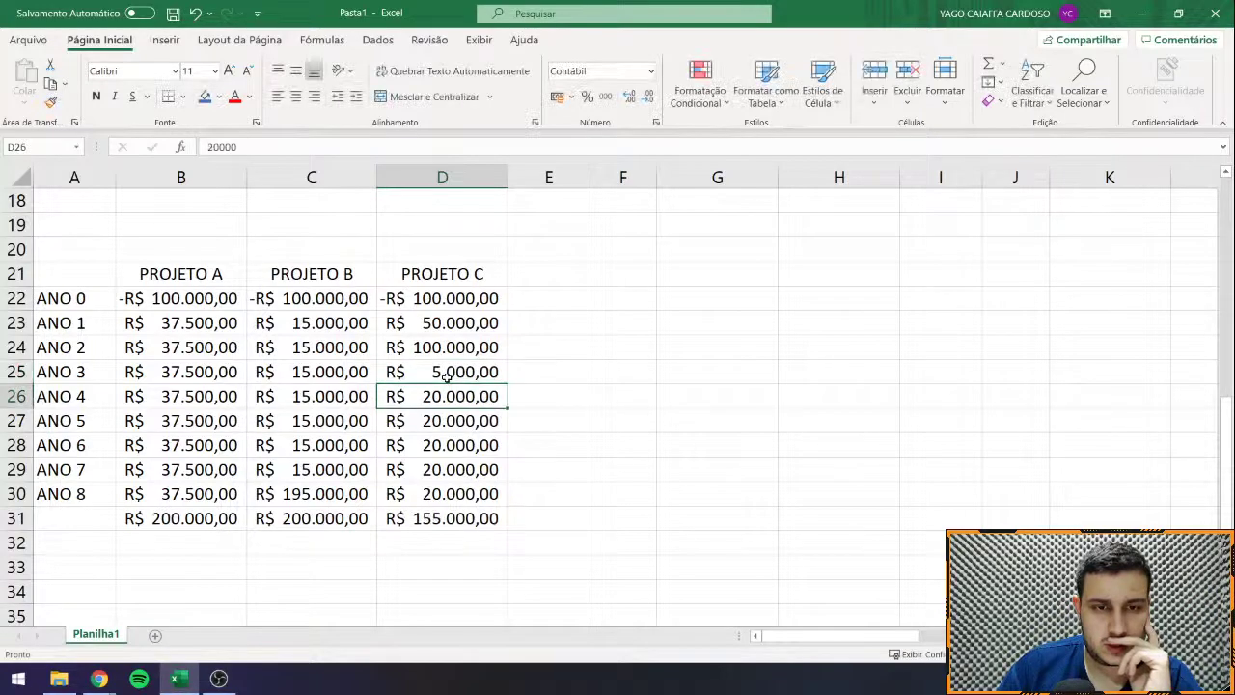
key(Up)
key(Up)
key(Down)
text(50000)
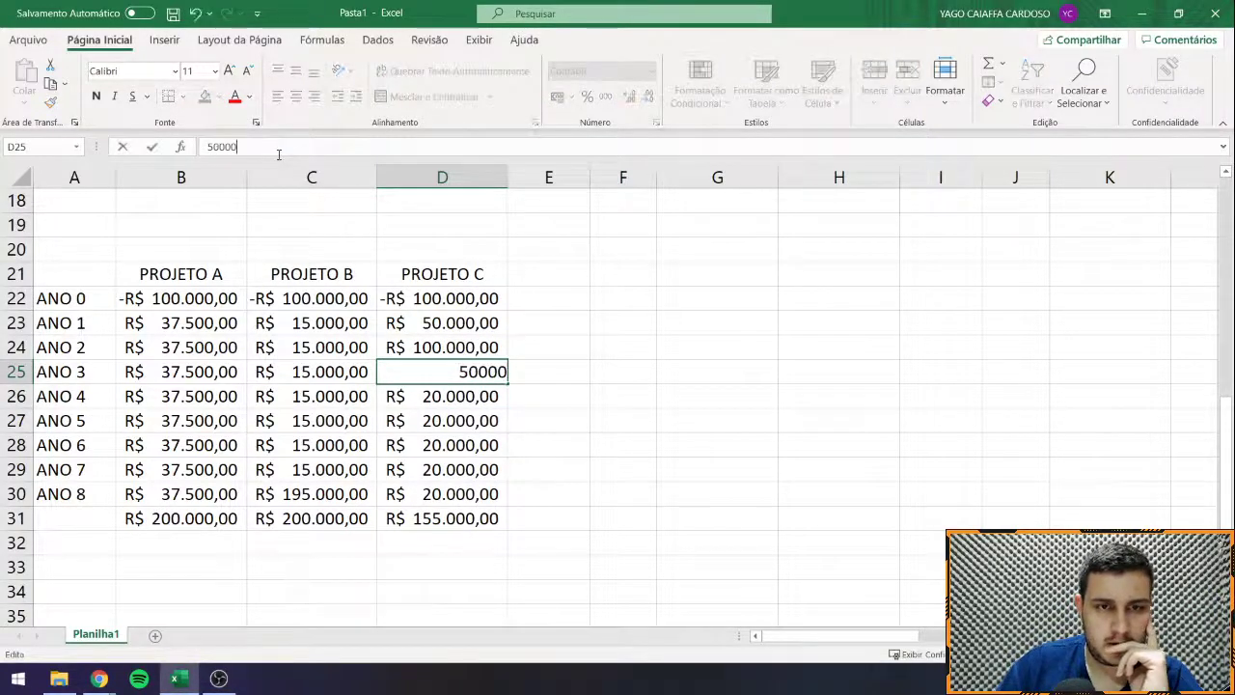
key(Return)
click(548, 342)
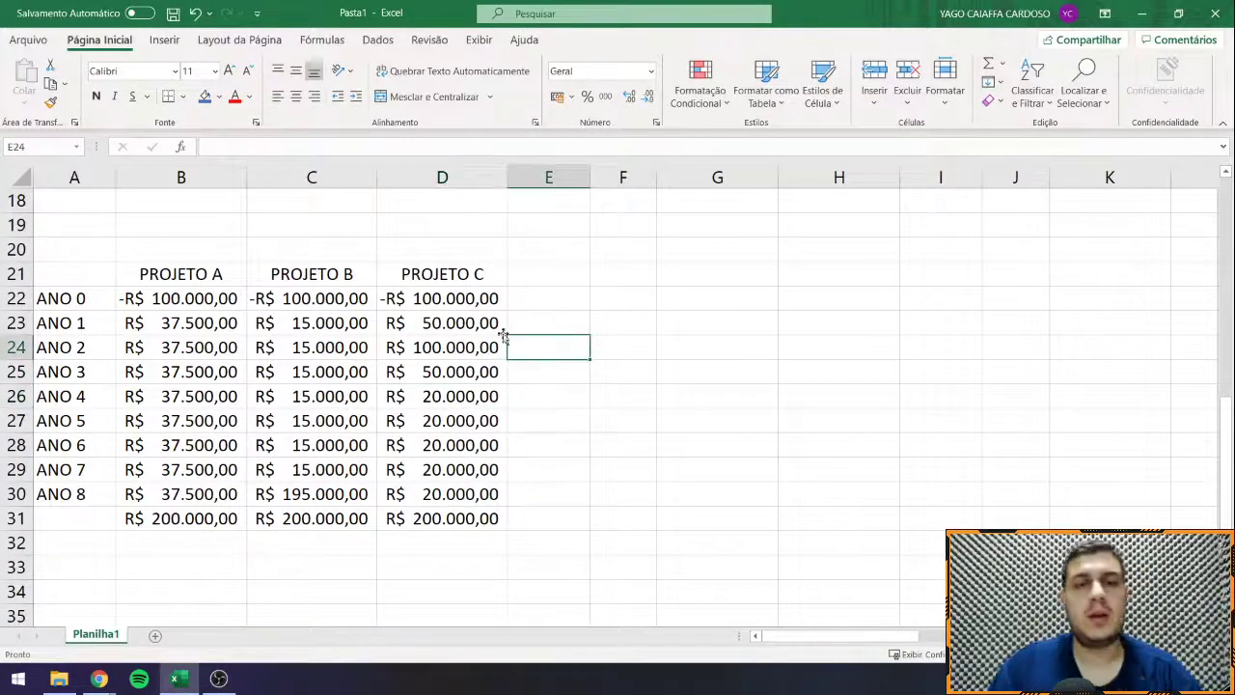
Step: Label the totals row of the cash-flow table by entering TOTAL in cell A31
drag(74, 274, 511, 490)
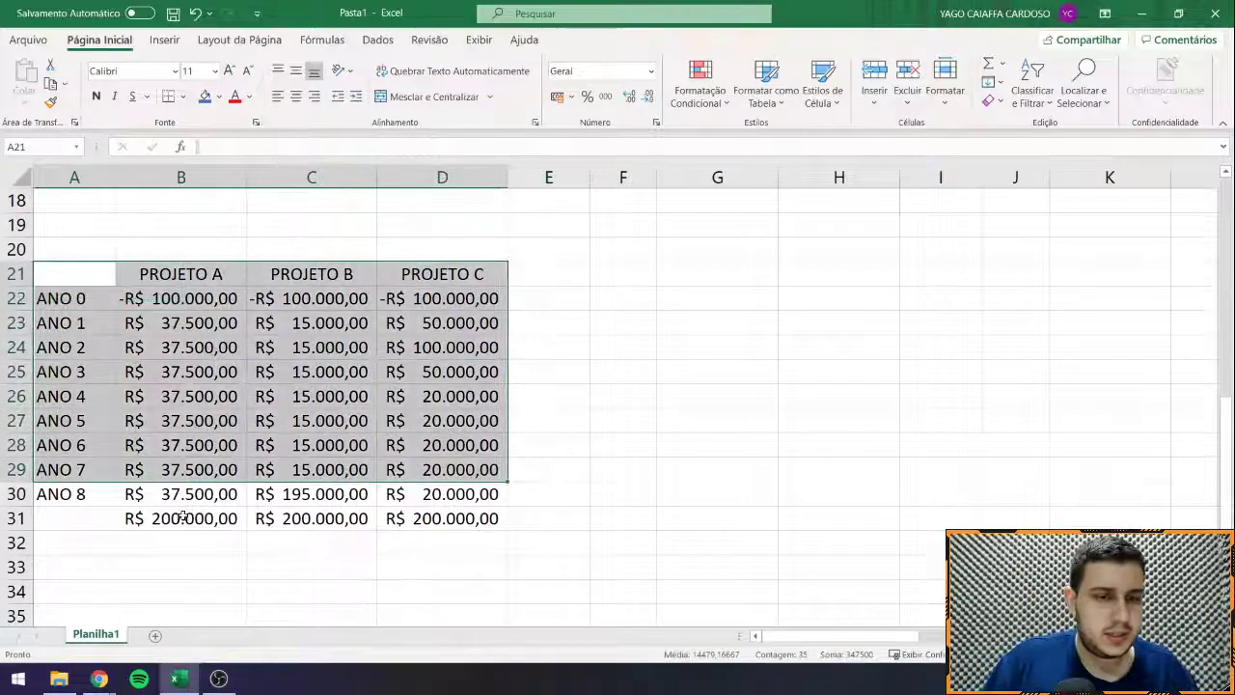
click(120, 522)
click(101, 518)
text(TOTAL)
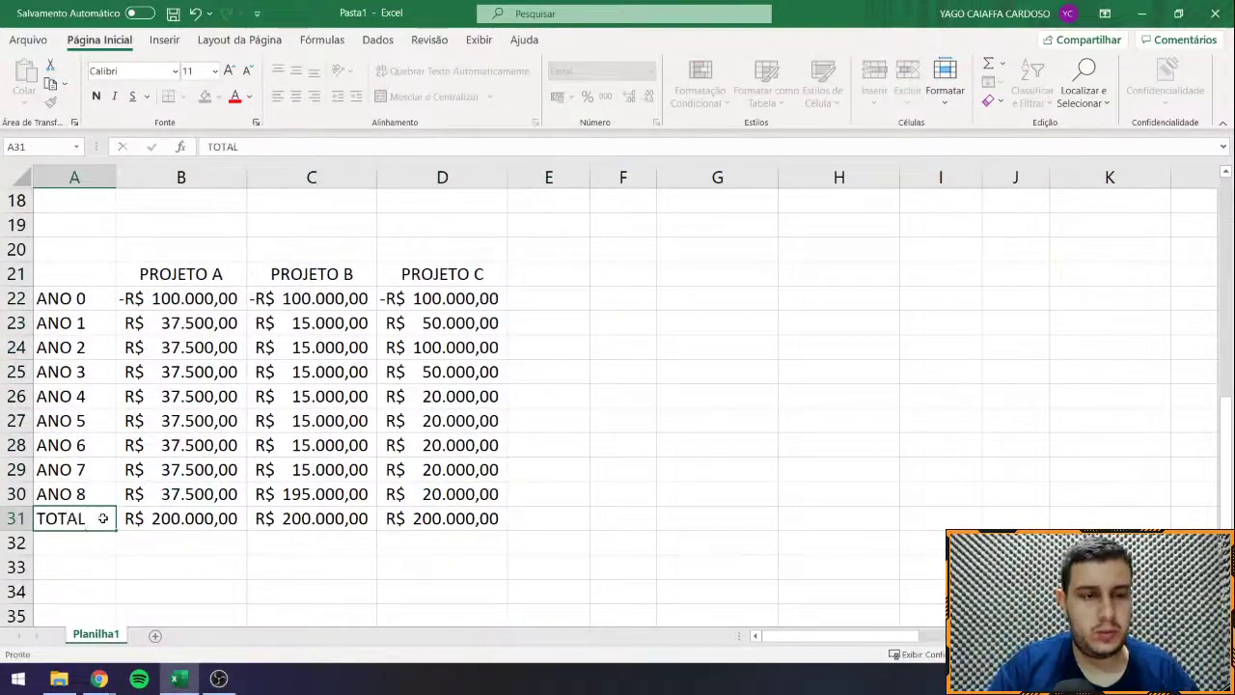
key(Return)
Step: Copy the cash-flow table A21:D31 and paste it into a new blank Word document
drag(58, 274, 465, 518)
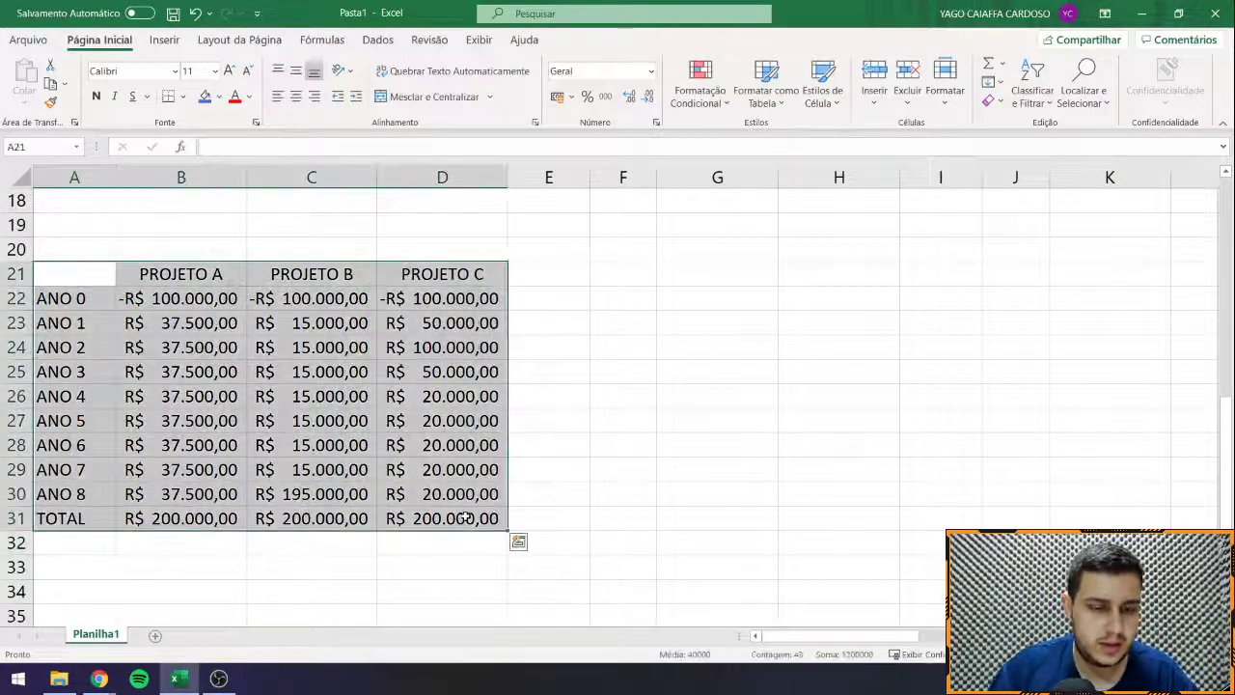
key(ctrl+c)
key(super+r)
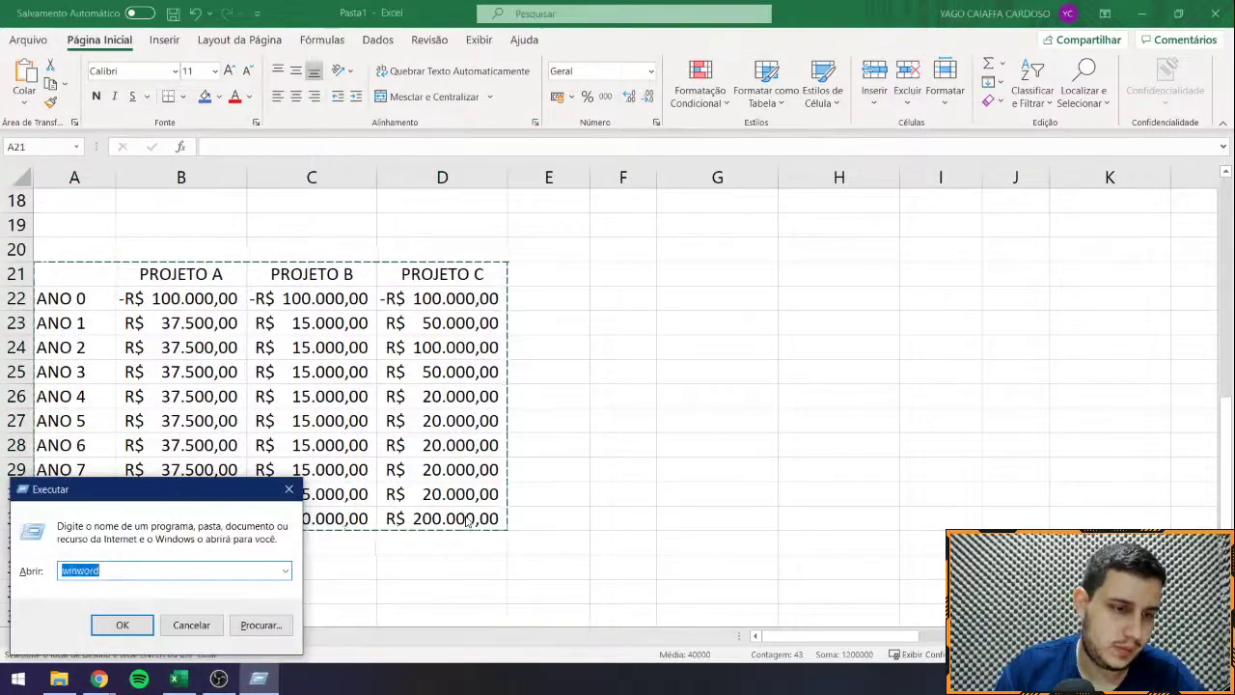
text(winword)
key(Return)
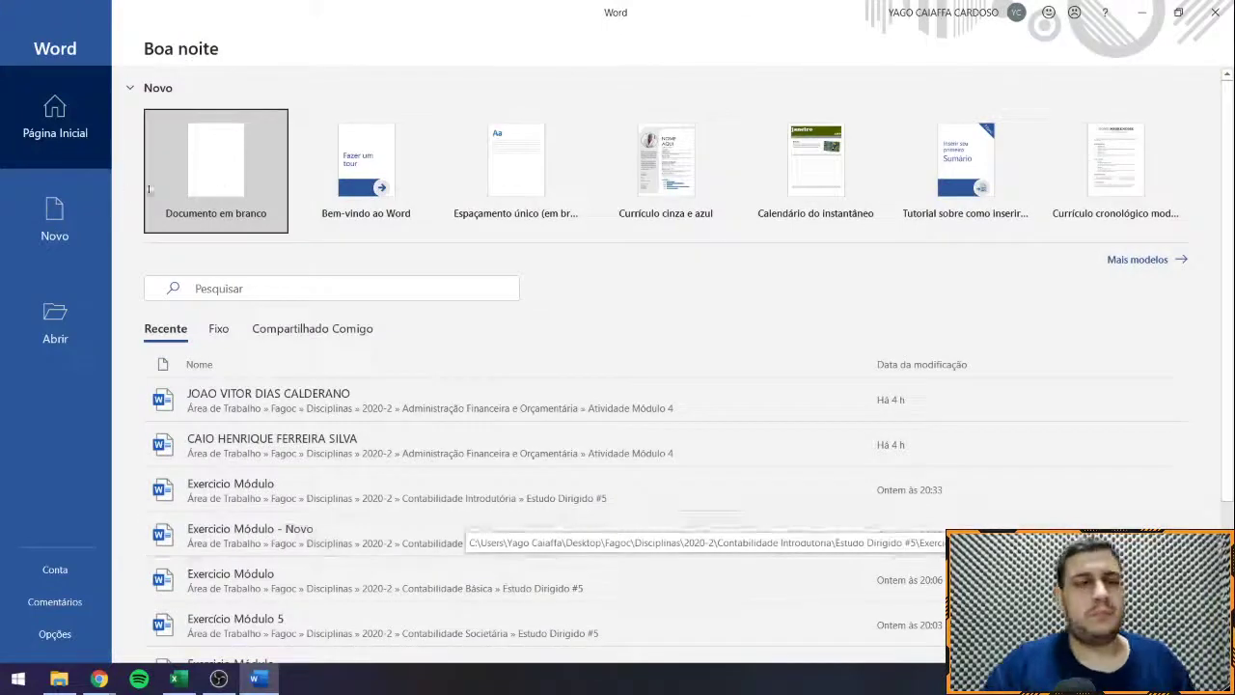
key(Return)
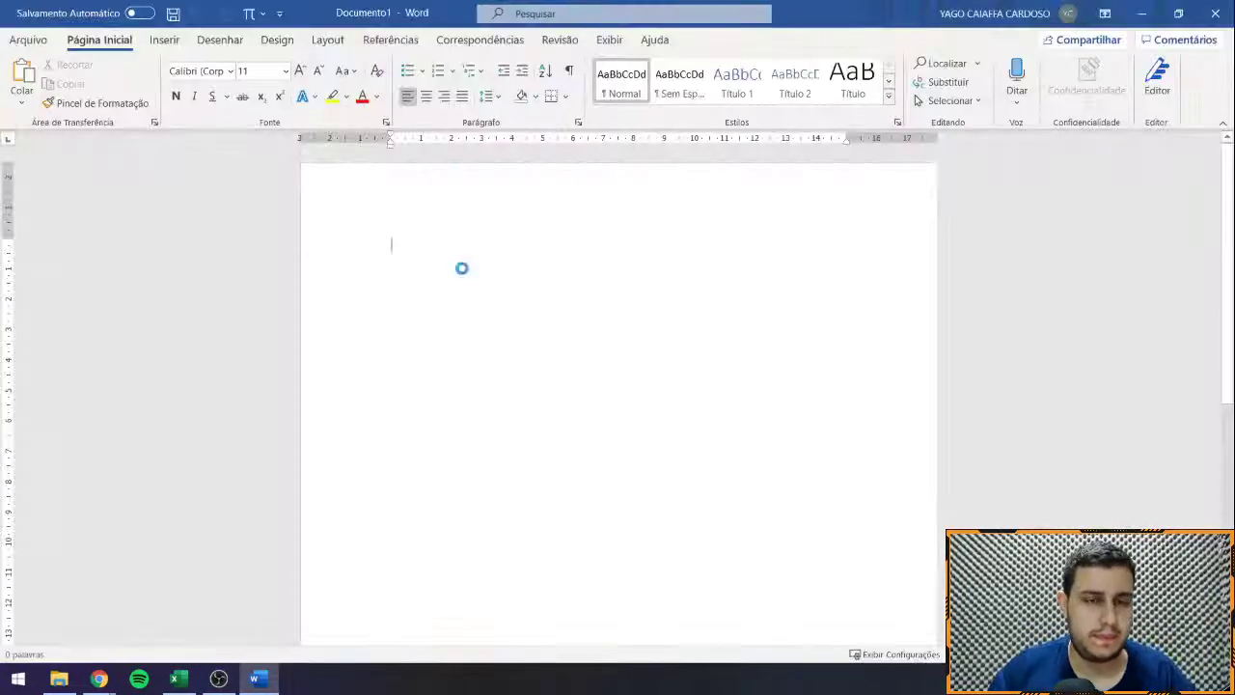
key(ctrl+v)
Step: Fit the pasted table's columns to their contents and center the table on the page
click(385, 232)
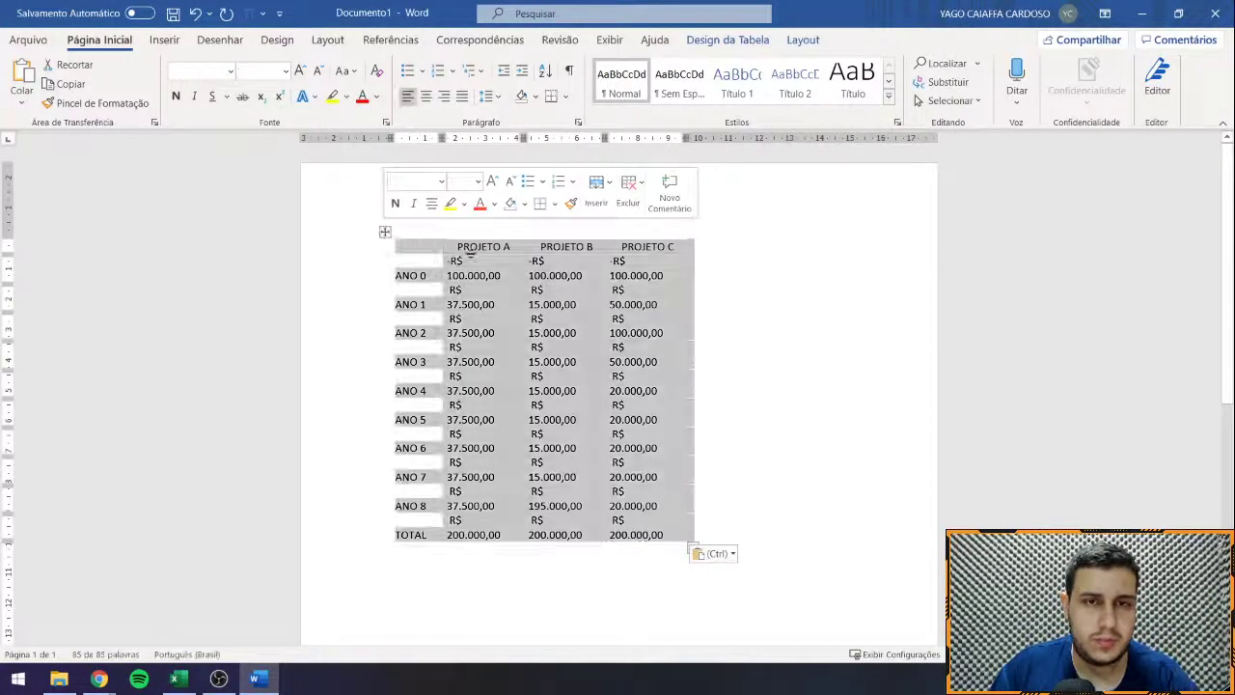
click(521, 251)
double_click(522, 247)
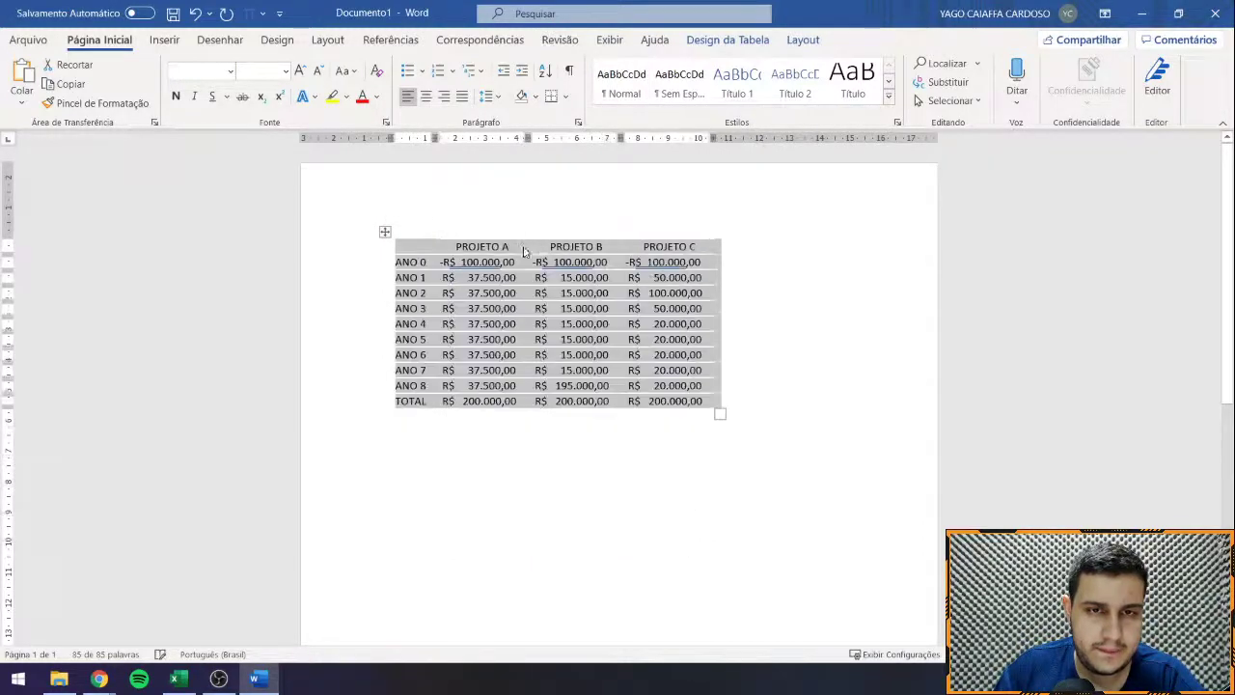
click(424, 97)
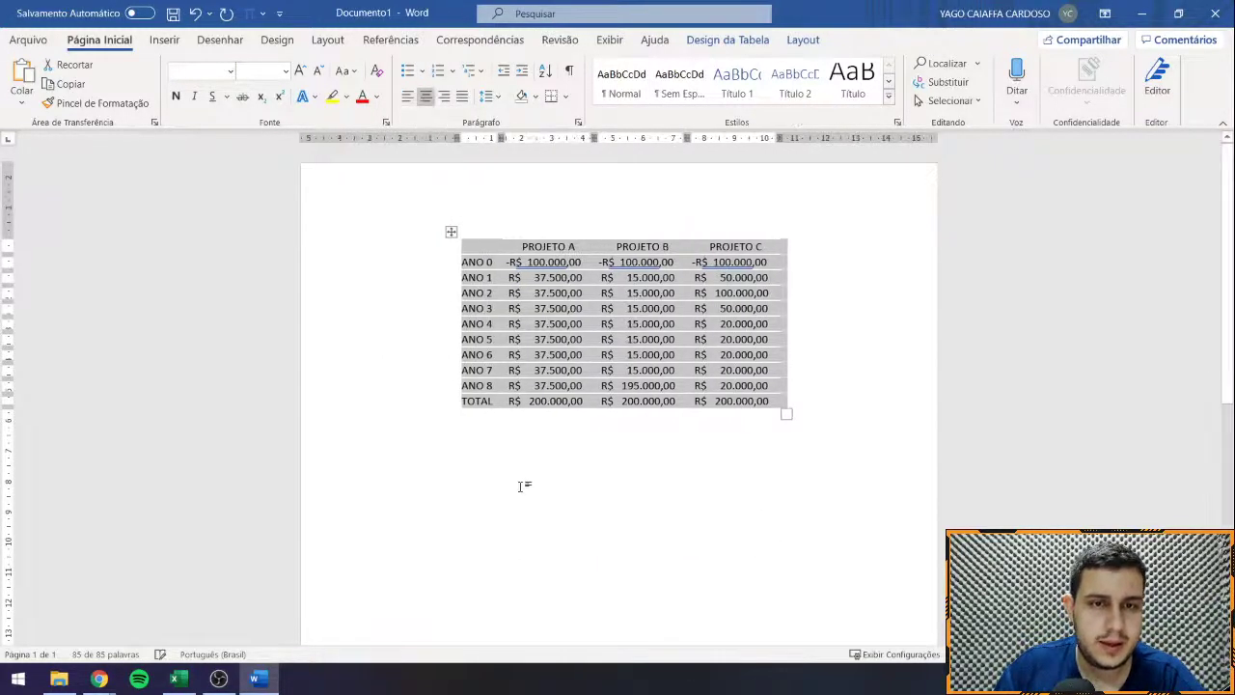
Step: Write "O Tempo de Retorno e o valor recebido" on the line below the table
click(470, 447)
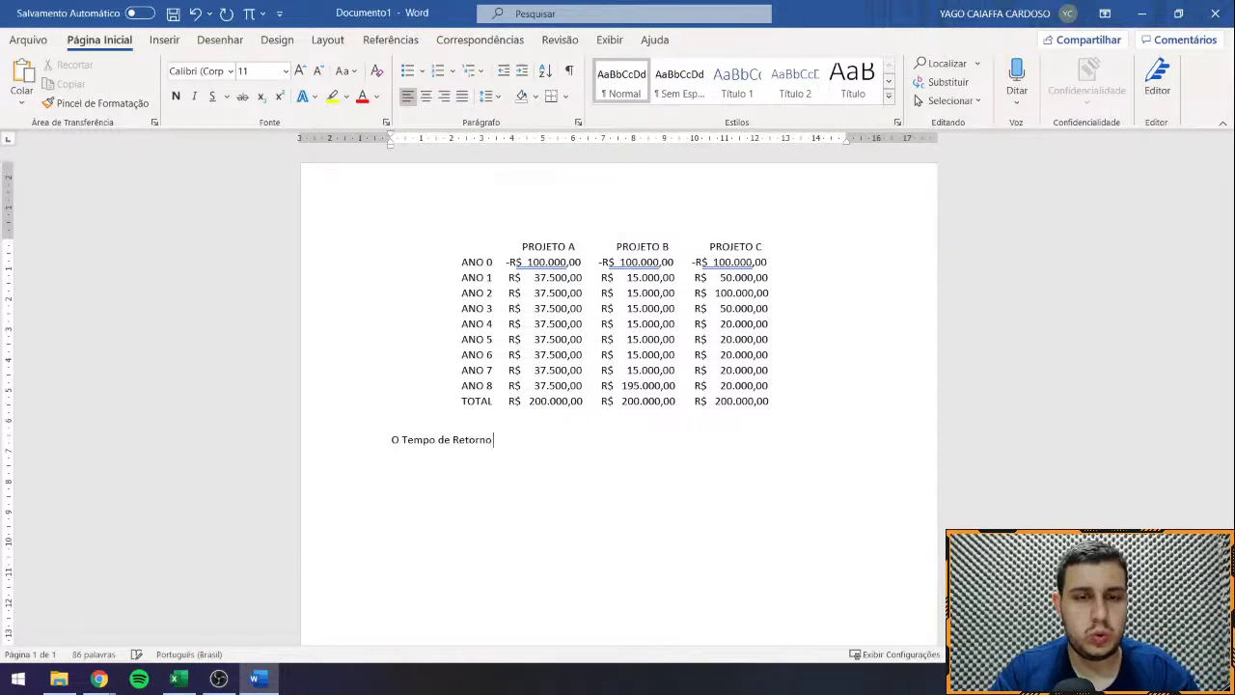
scroll(626, 499, up, 6)
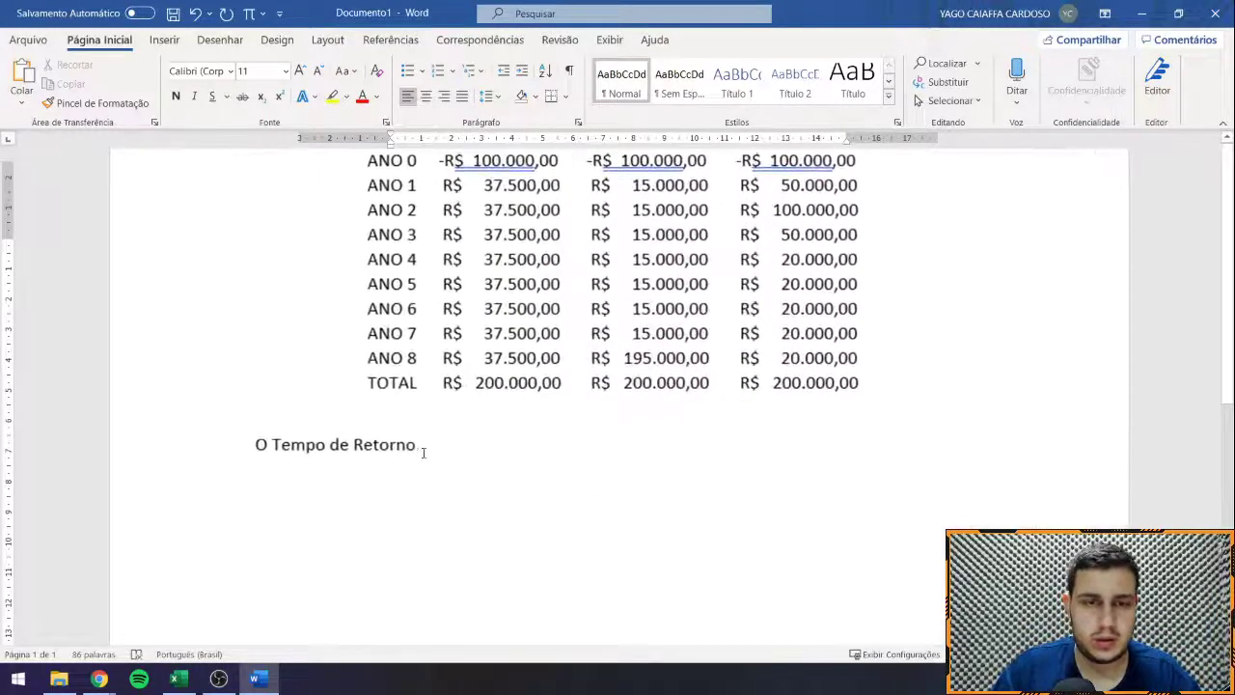
text(e v)
key(BackSpace)
text(o valo)
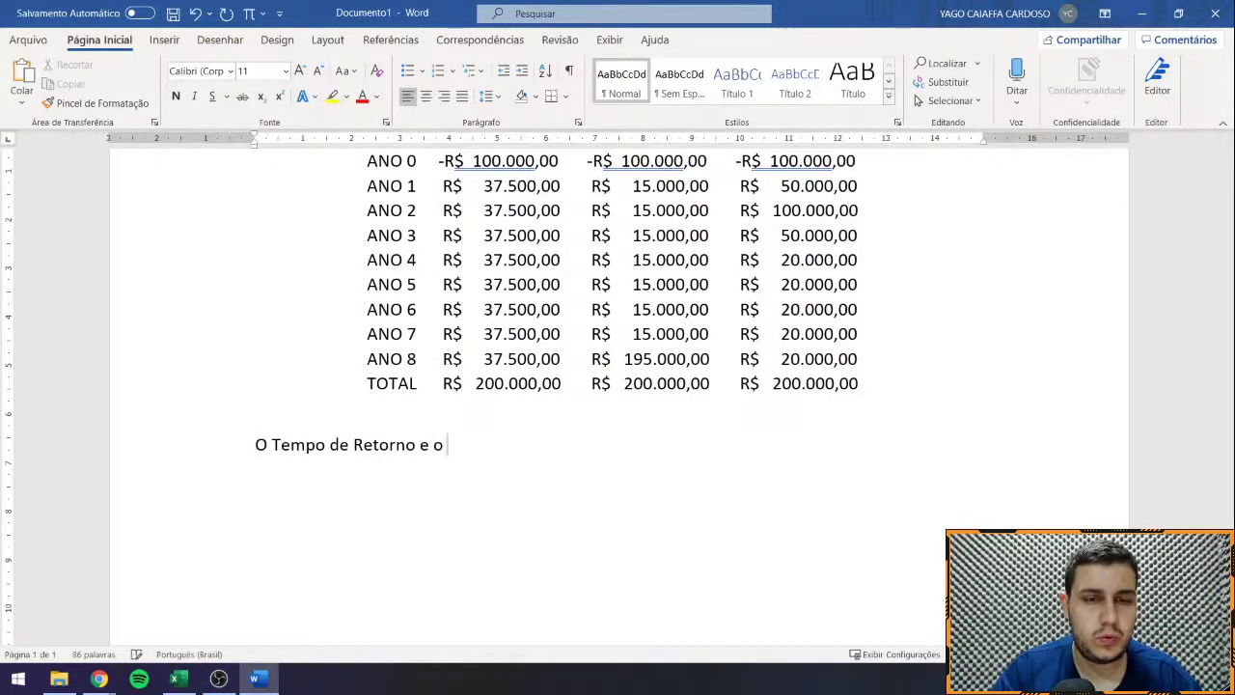
text(r re)
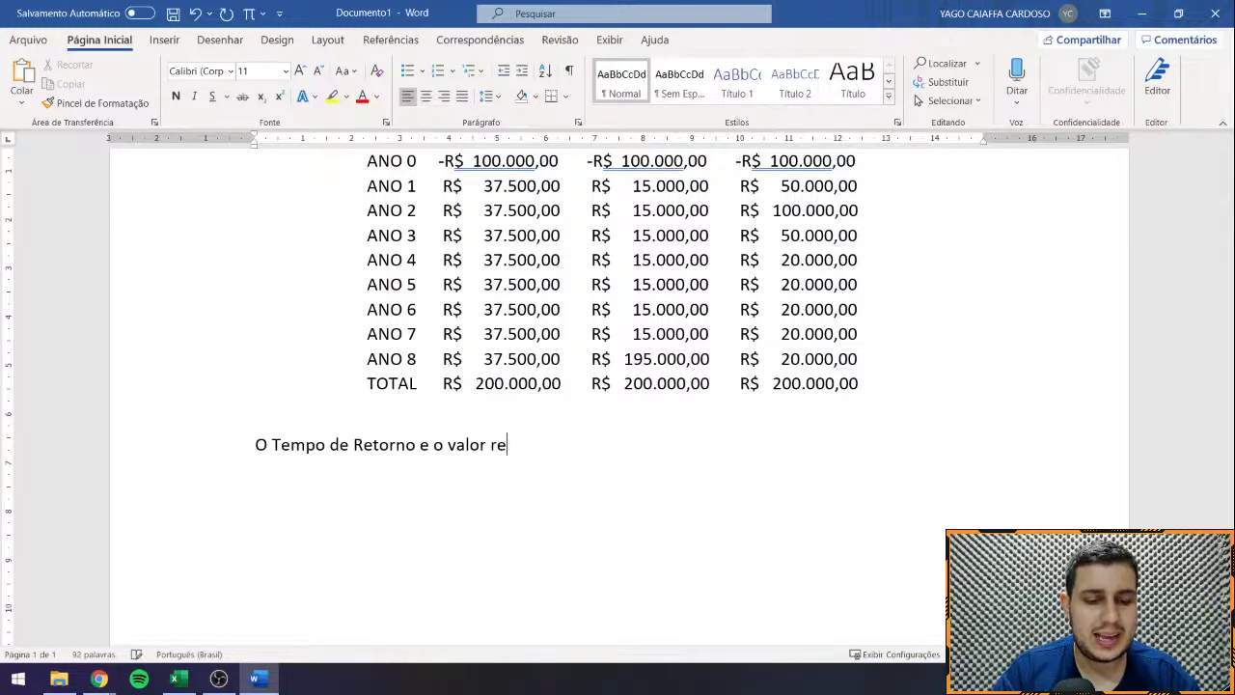
text(cebido)
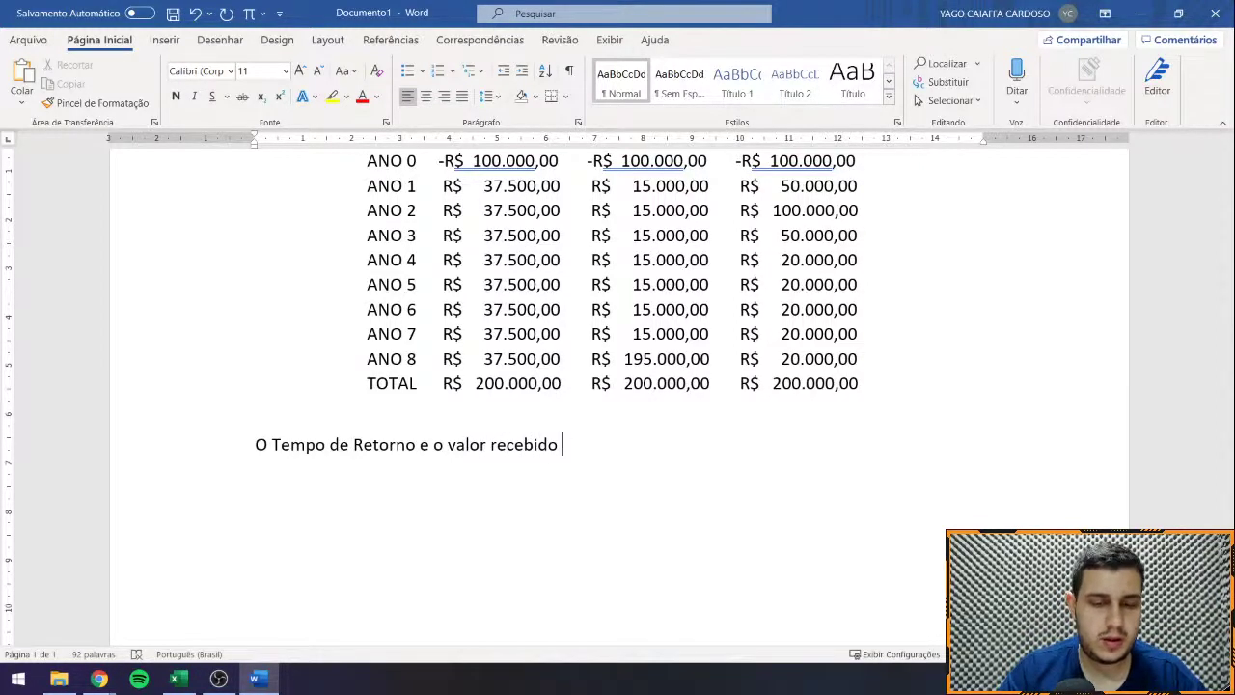
Step: Replace "recebido" at the end of the sentence with "lucrado com cada um dos projetos"
key(BackSpace)
key(BackSpace)
key(BackSpace)
key(BackSpace)
key(BackSpace)
key(BackSpace)
key(BackSpace)
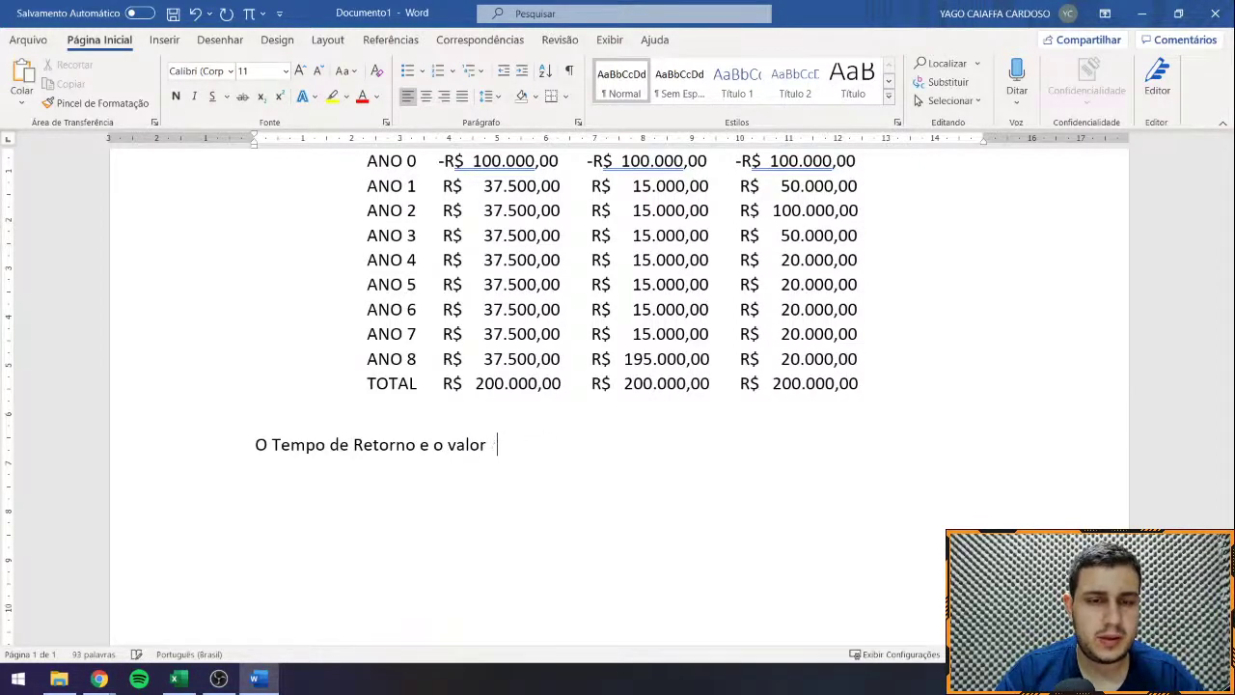
text(lucr)
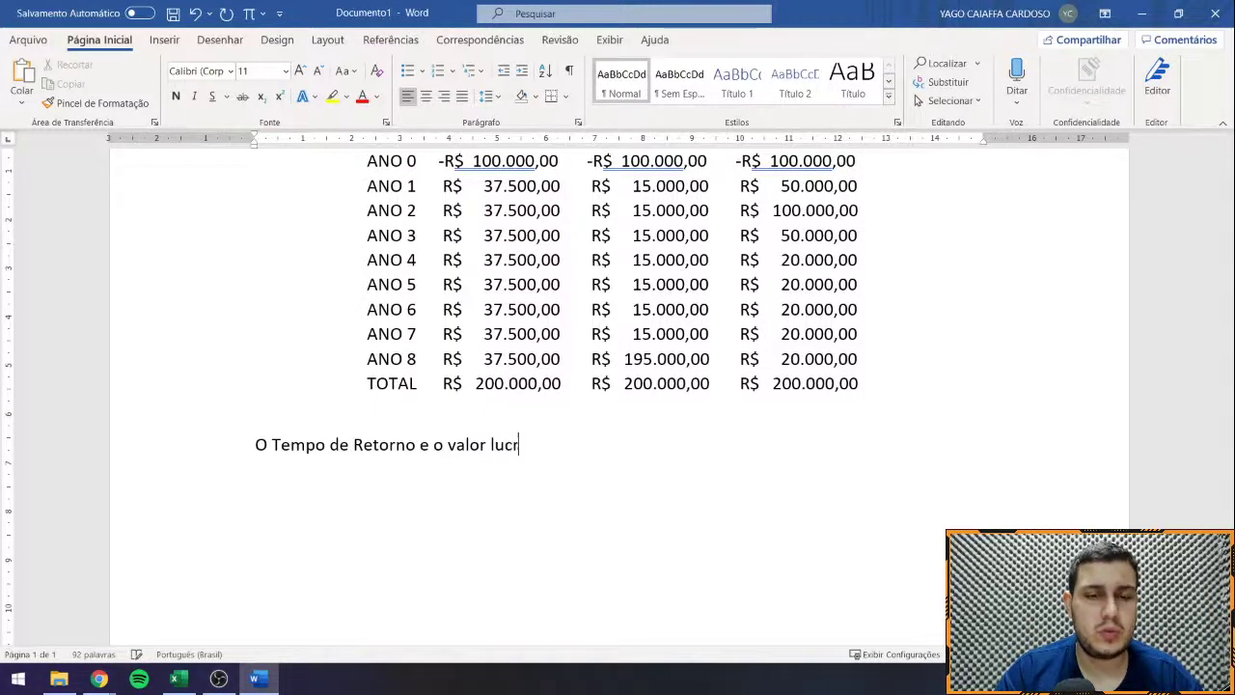
text(ad)
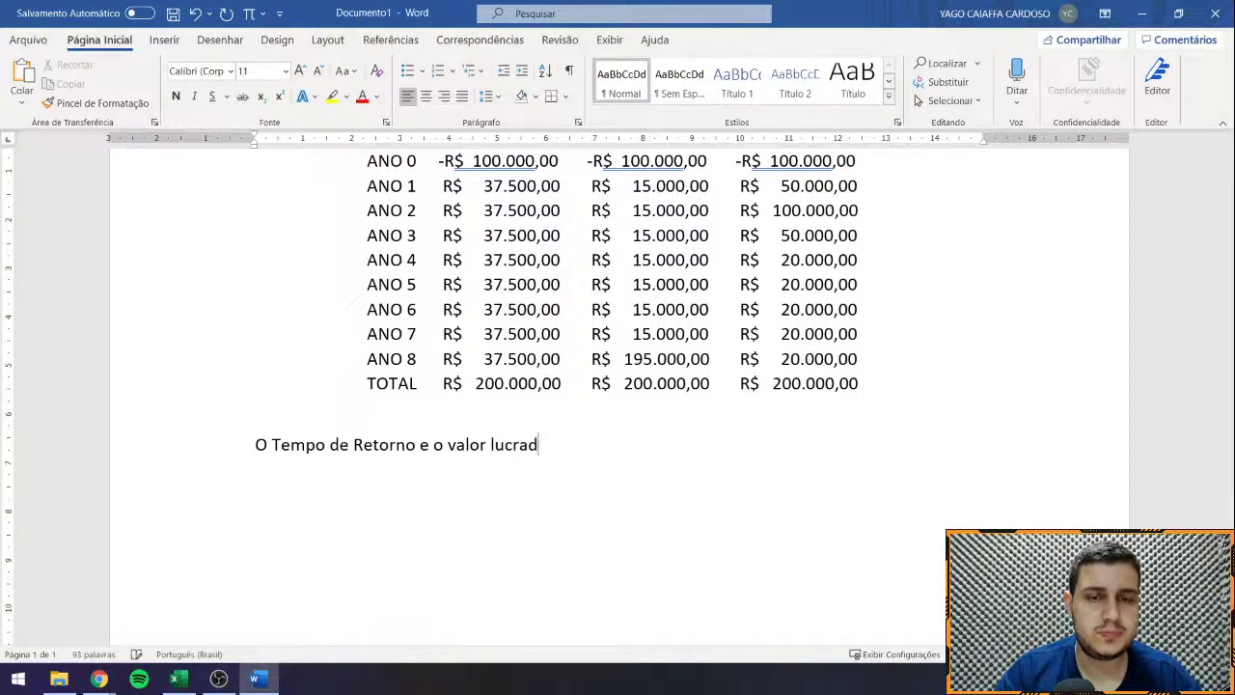
text(o com o )
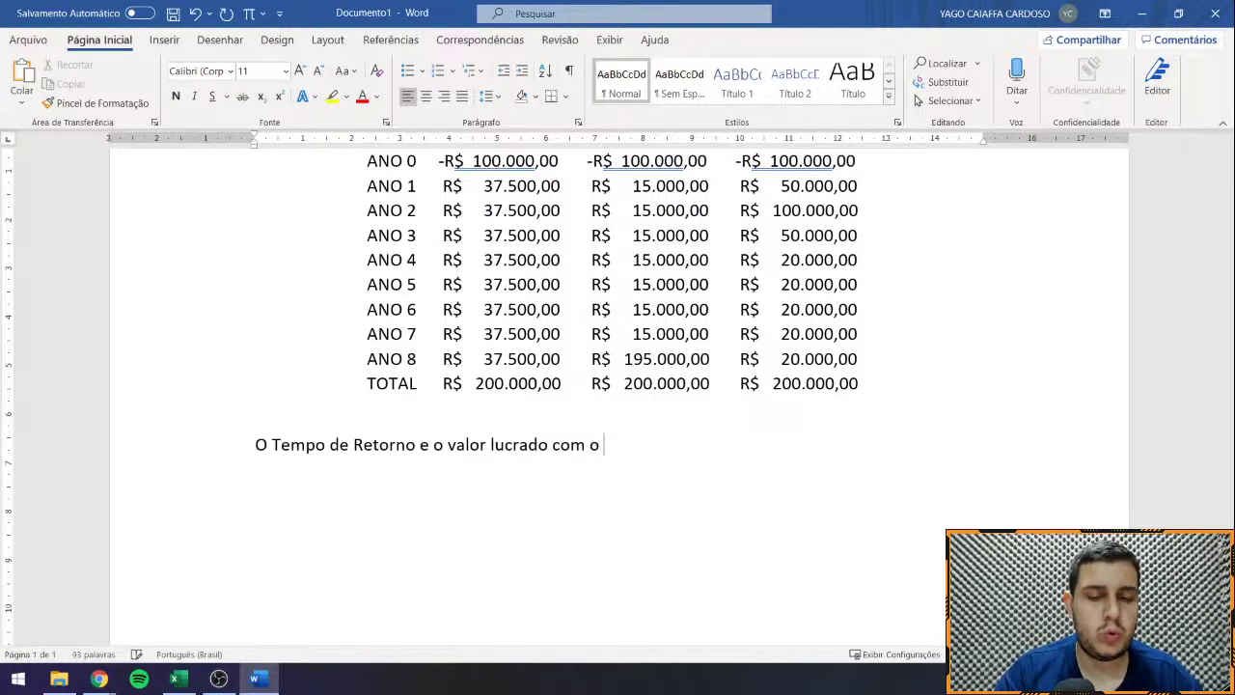
key(BackSpace)
key(BackSpace)
text(cada u)
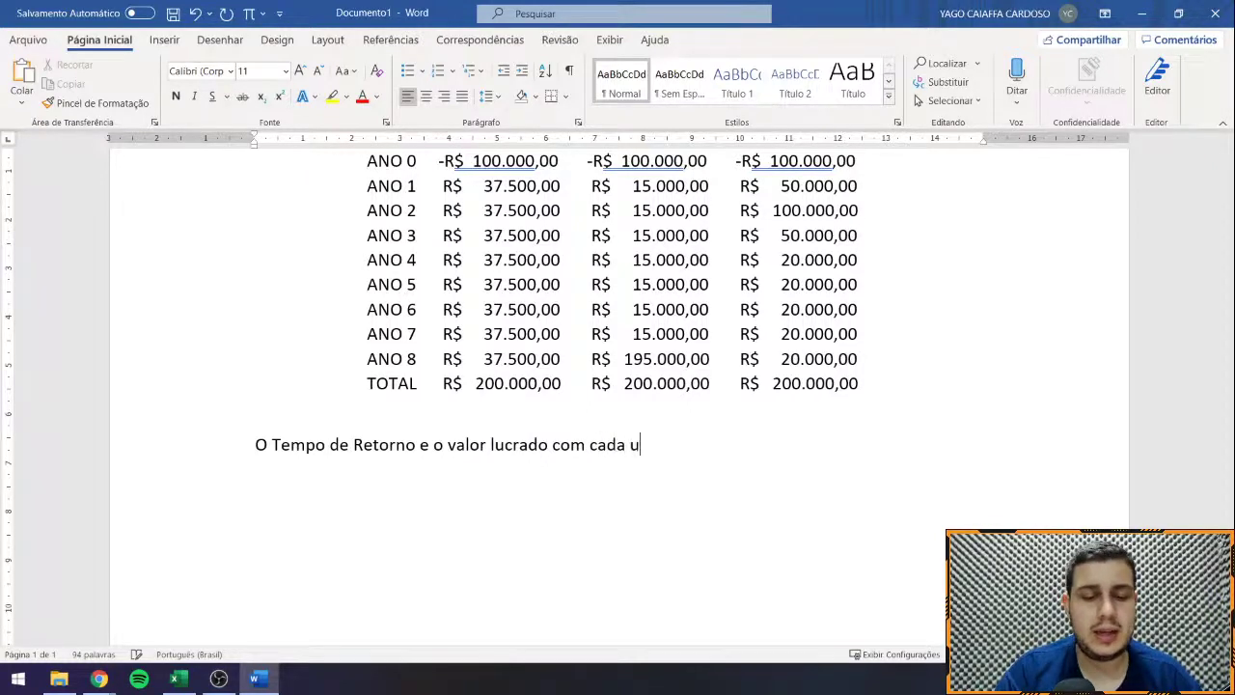
text(m dos pro)
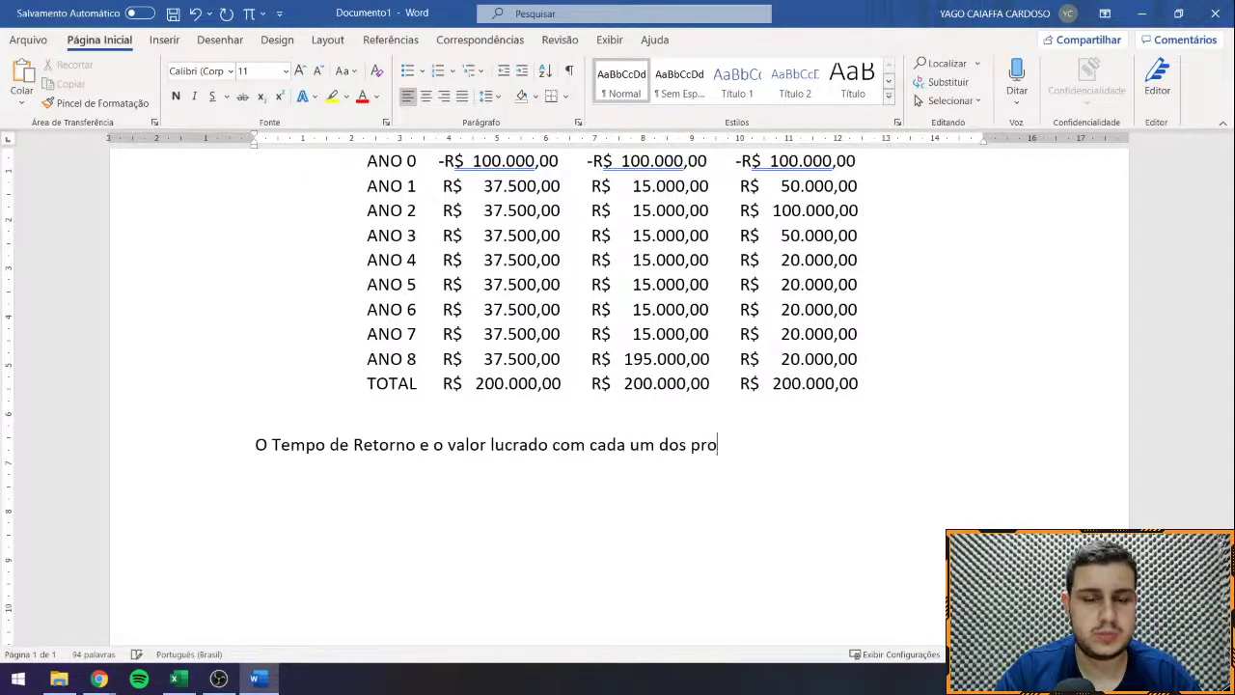
text(jetos)
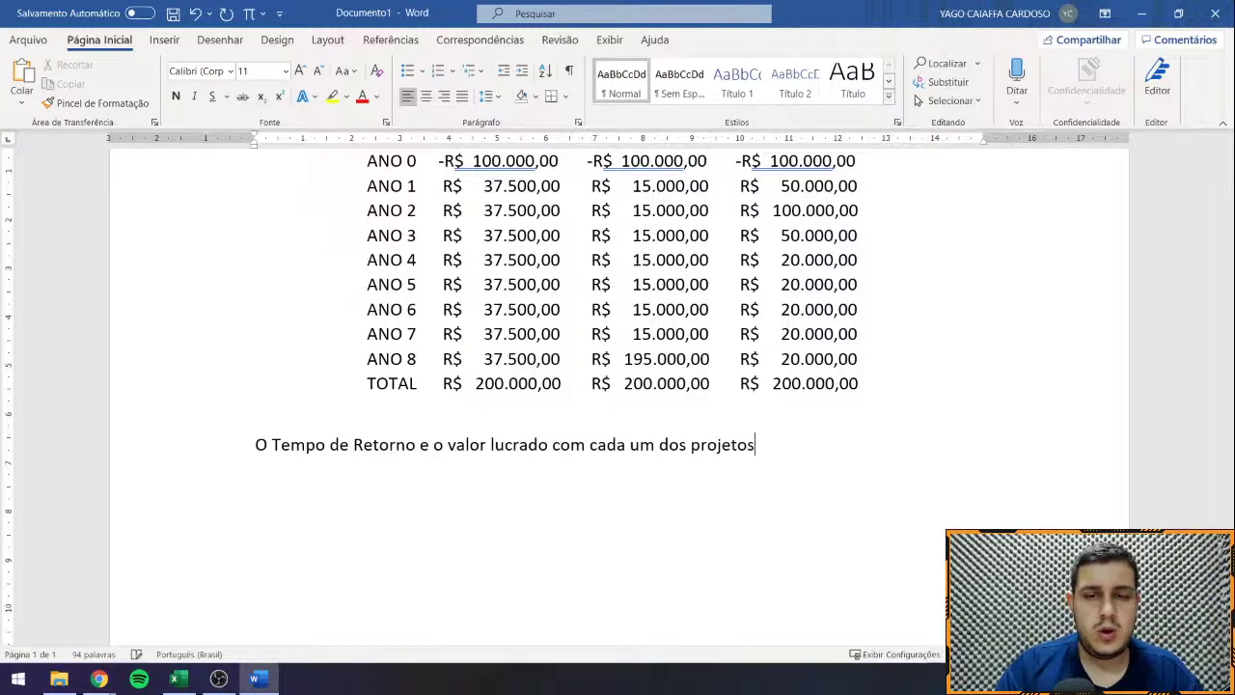
Step: Complete the sentence with ", pelo método do Payback Simples e do Payback Descontado."
text(, pelo m)
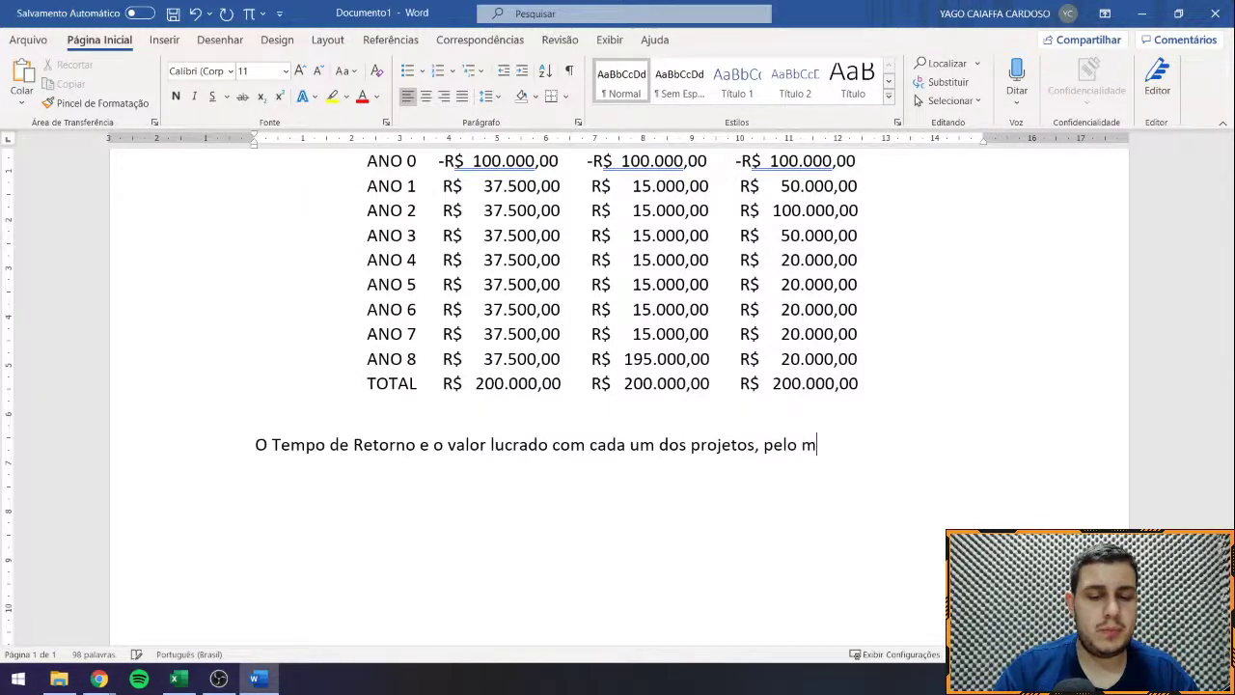
text(étodo do P)
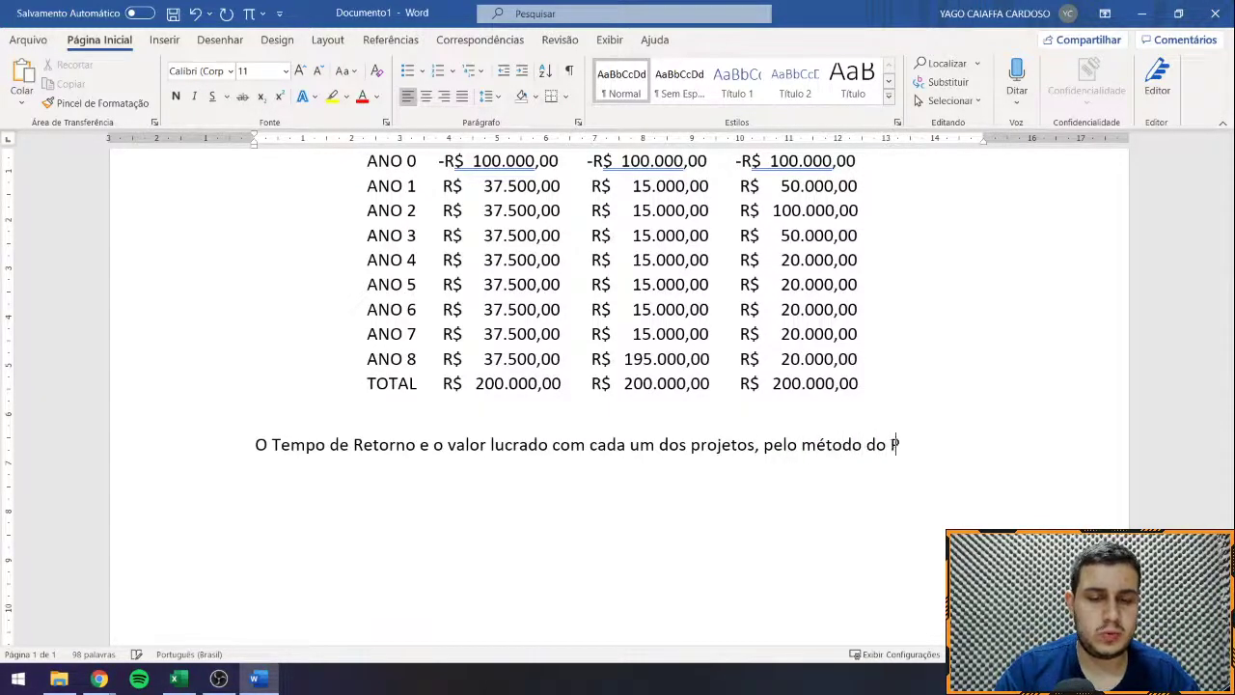
text(ayback Simple)
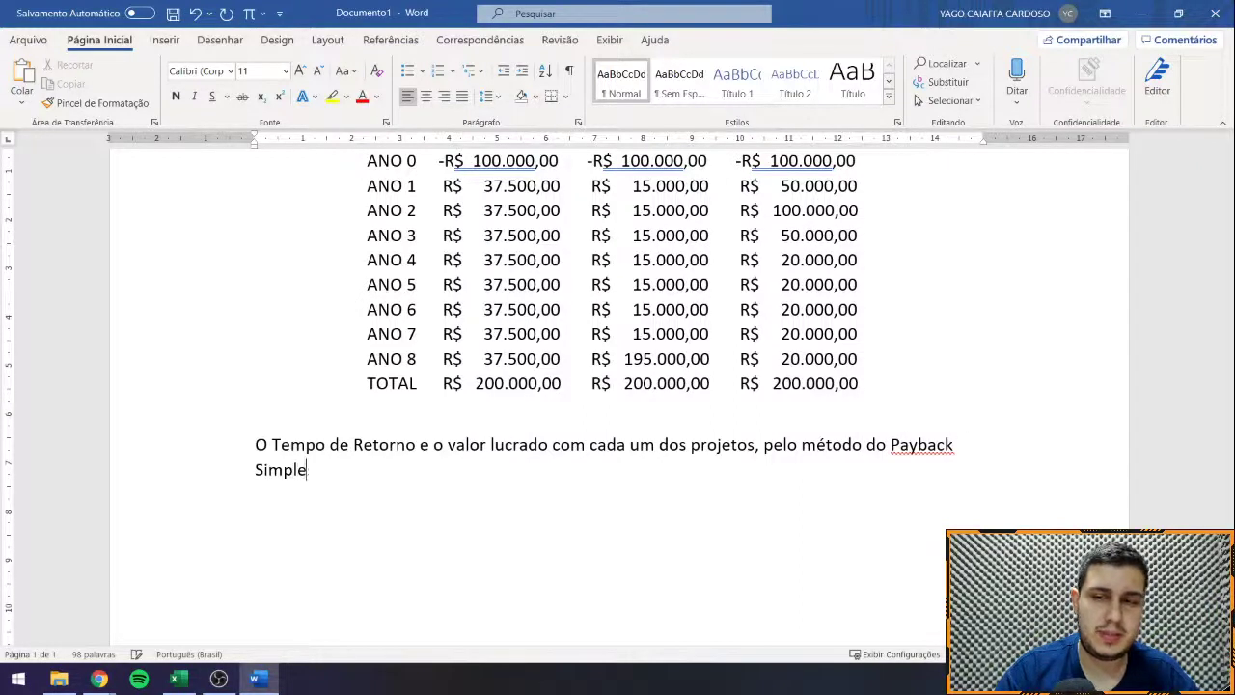
text(s e do Payb)
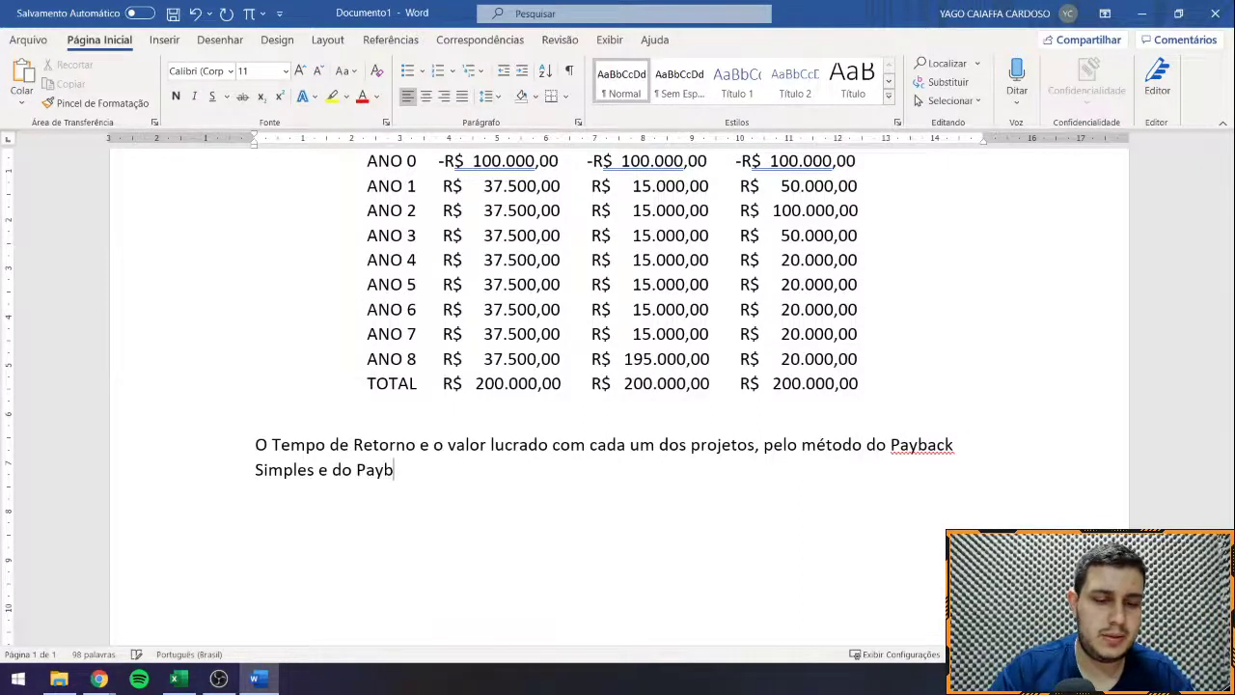
key(BackSpace)
text(Back )
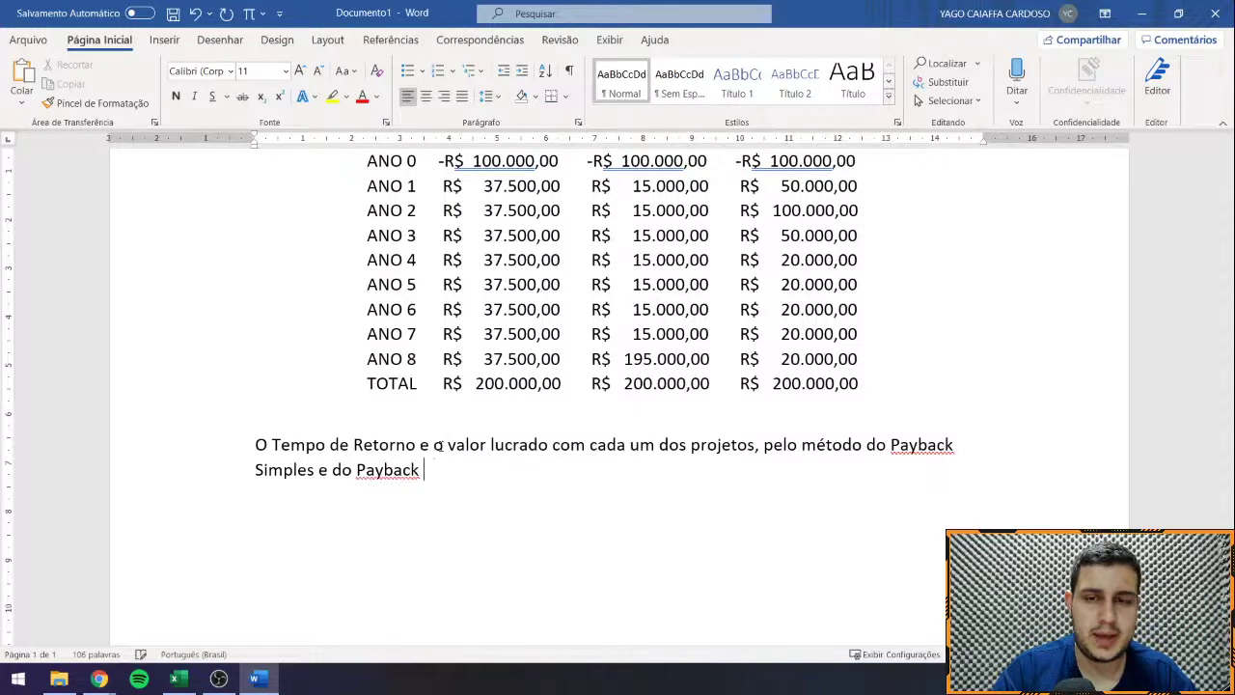
text(Descontado)
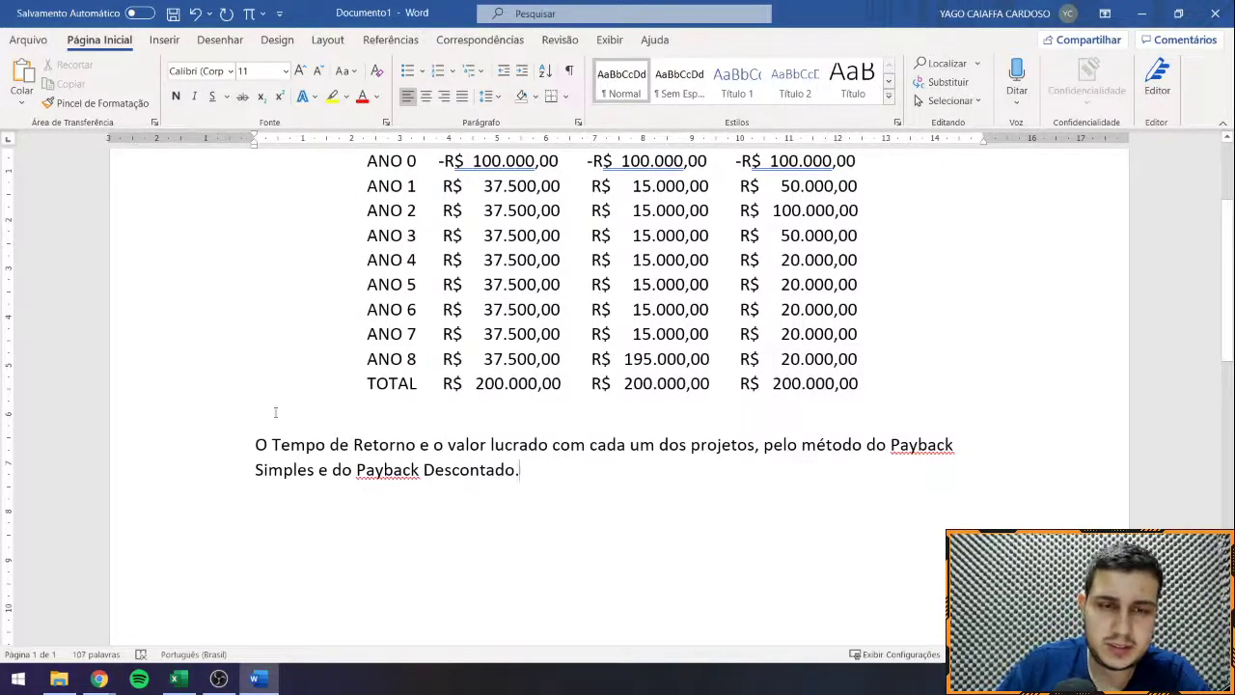
Step: Insert "Apurar" at the start of the sentence and make the following "O" lowercase
double_click(253, 442)
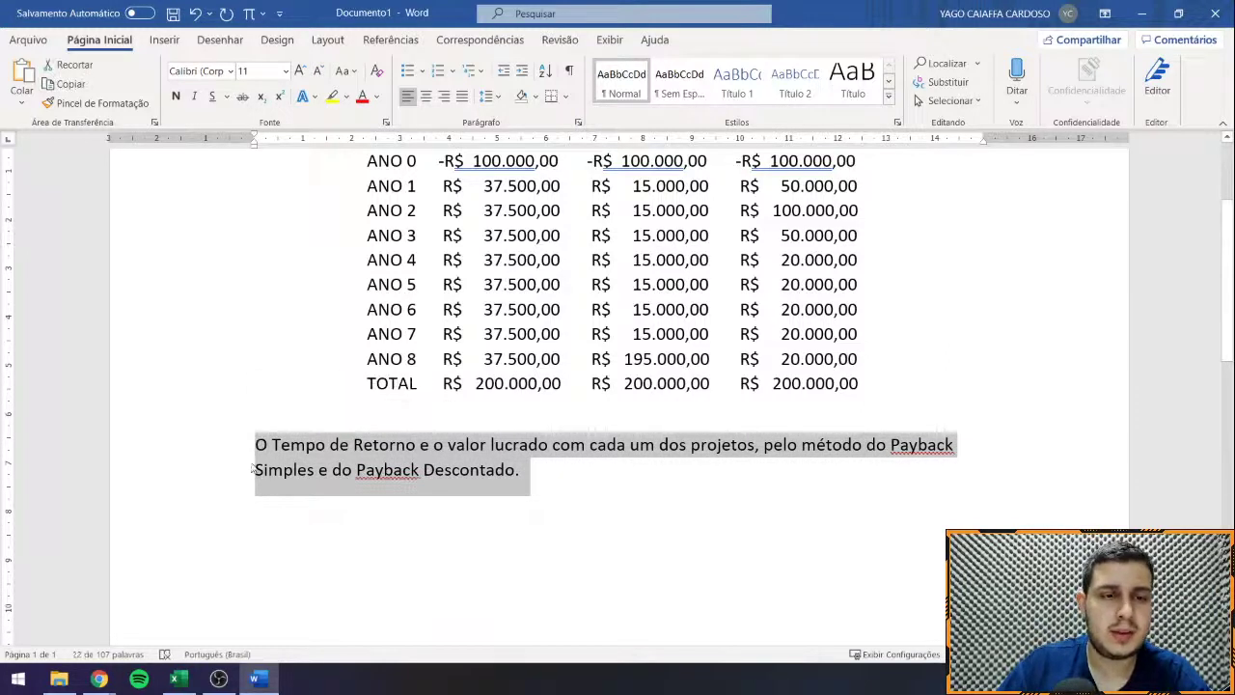
click(255, 445)
text(Apurar)
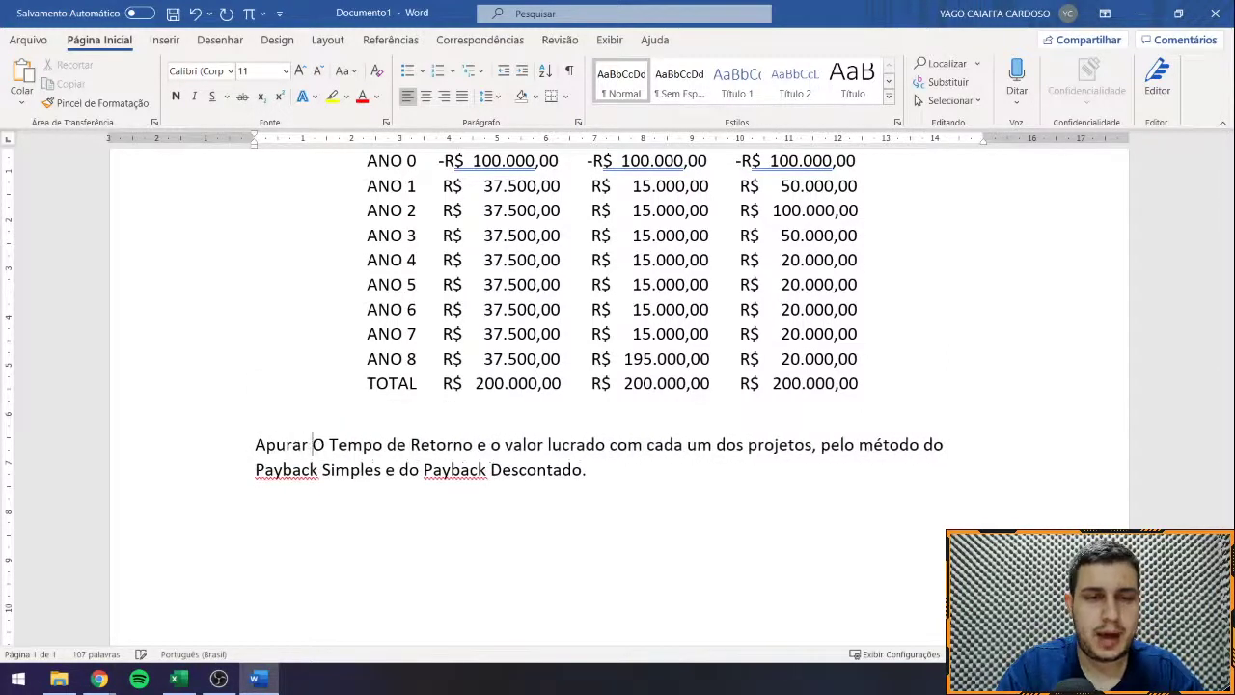
key(Delete)
text(o)
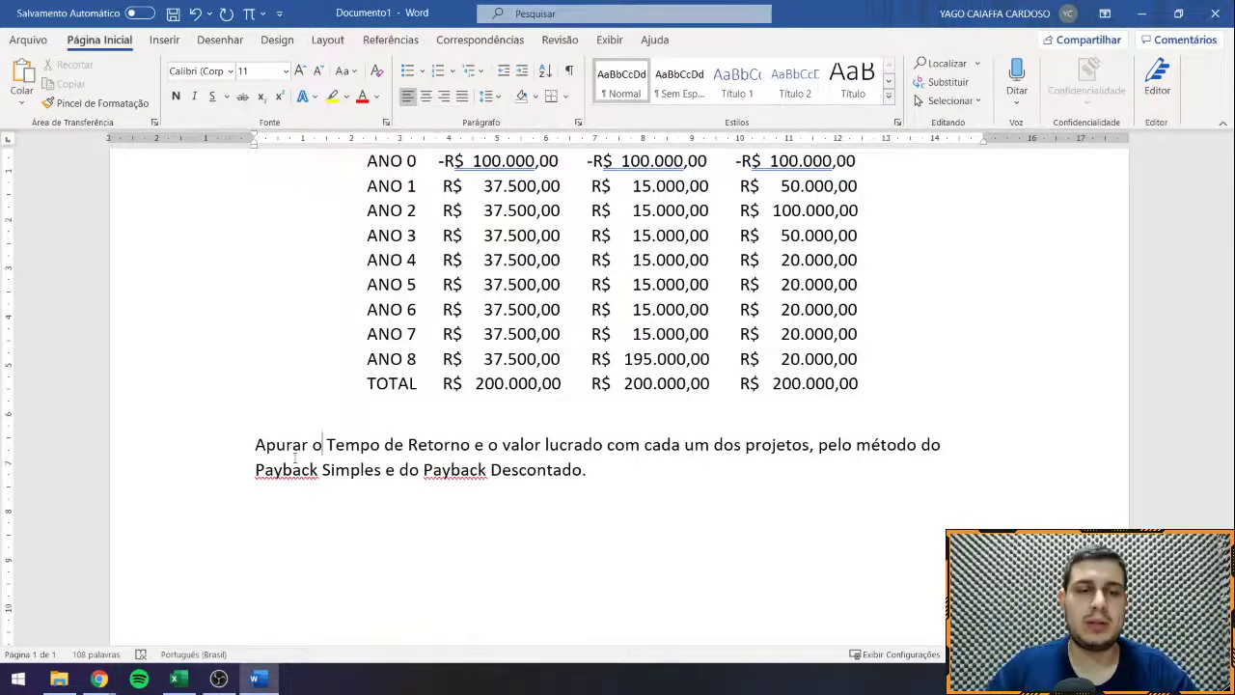
drag(157, 470, 421, 243)
click(839, 405)
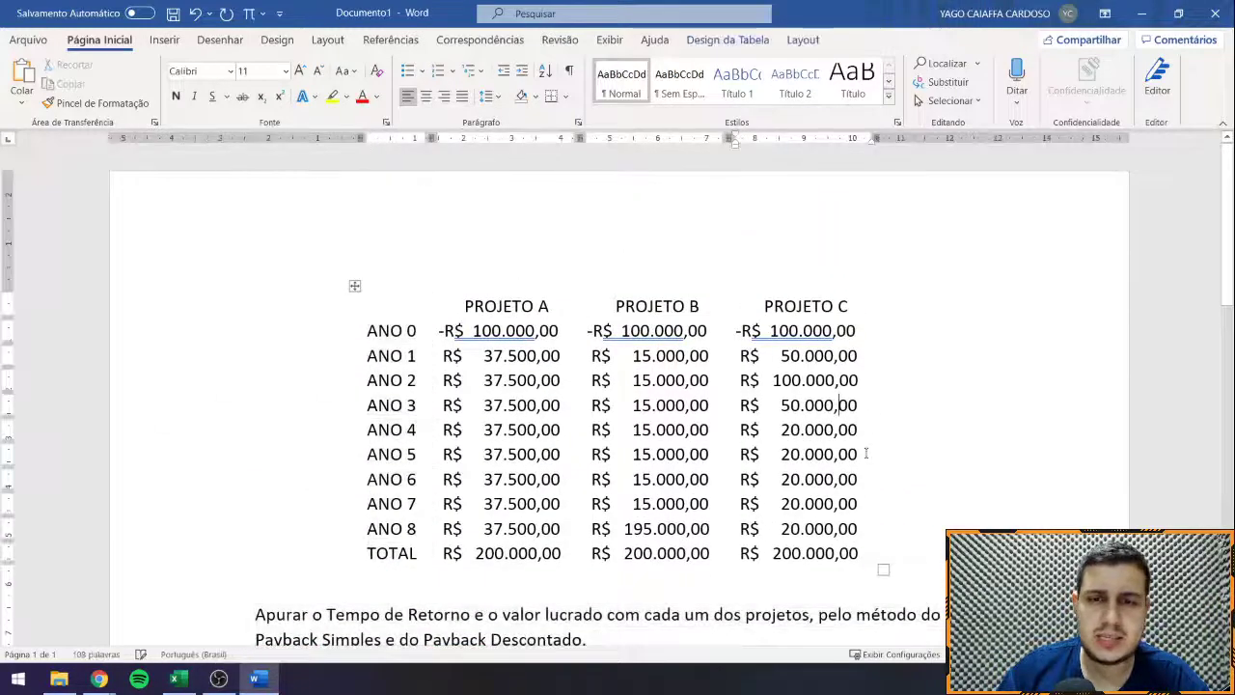
scroll(839, 405, down, 3)
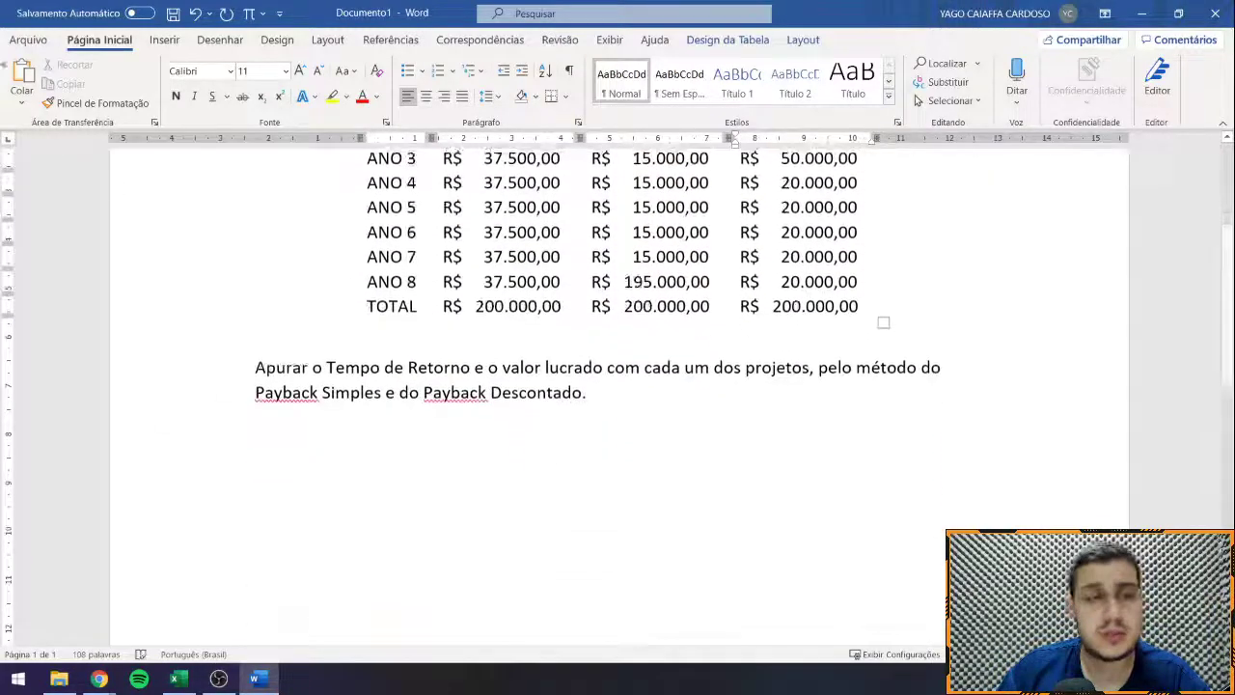
Step: Start saving the document under a new name and browse to the Administração Financeira e Orçamentária folder
click(21, 45)
click(63, 255)
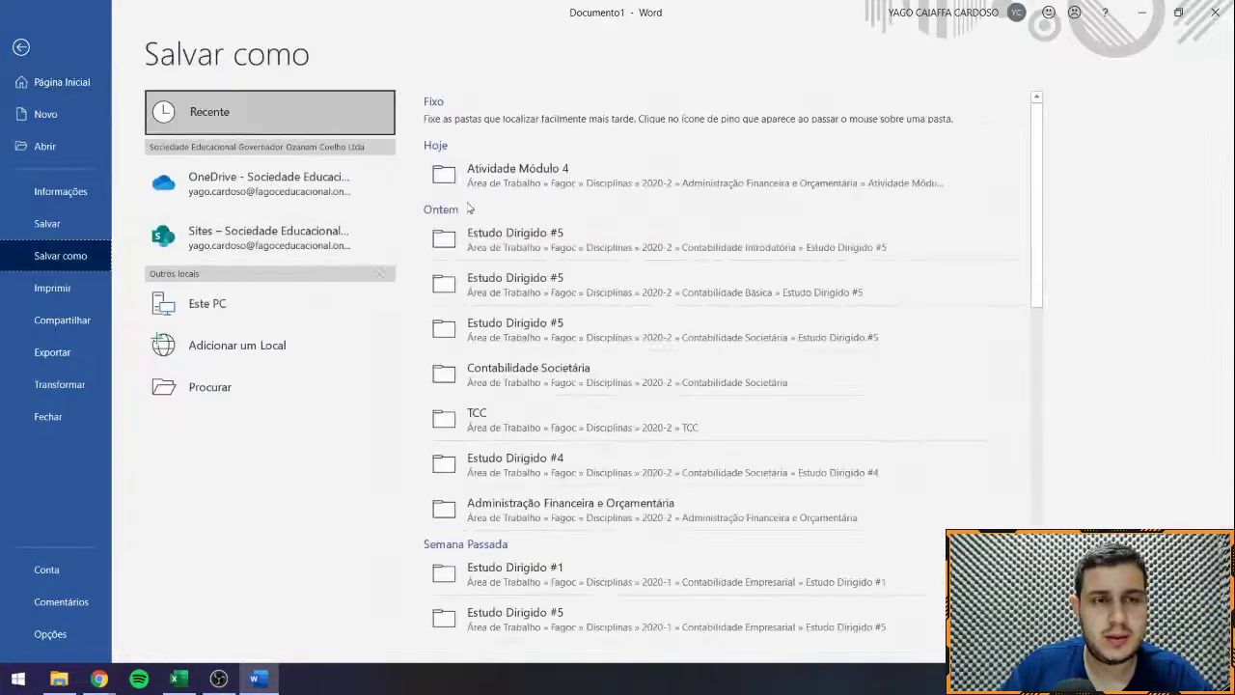
click(220, 389)
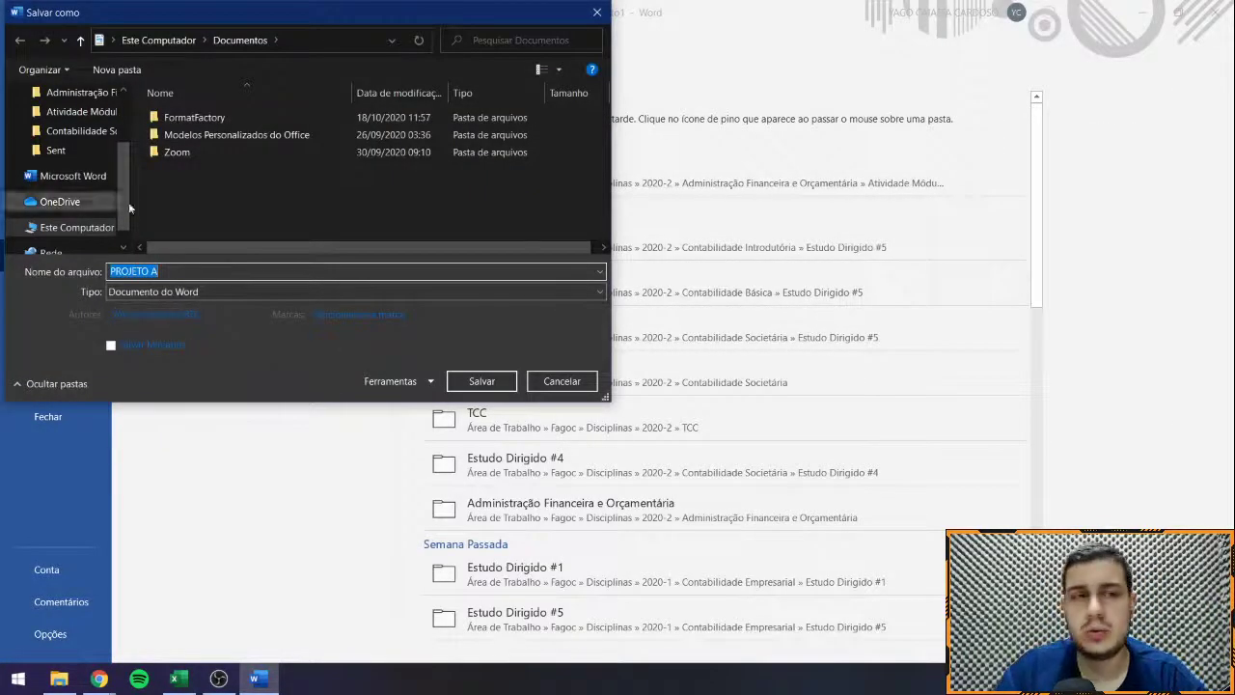
scroll(96, 184, up, 2)
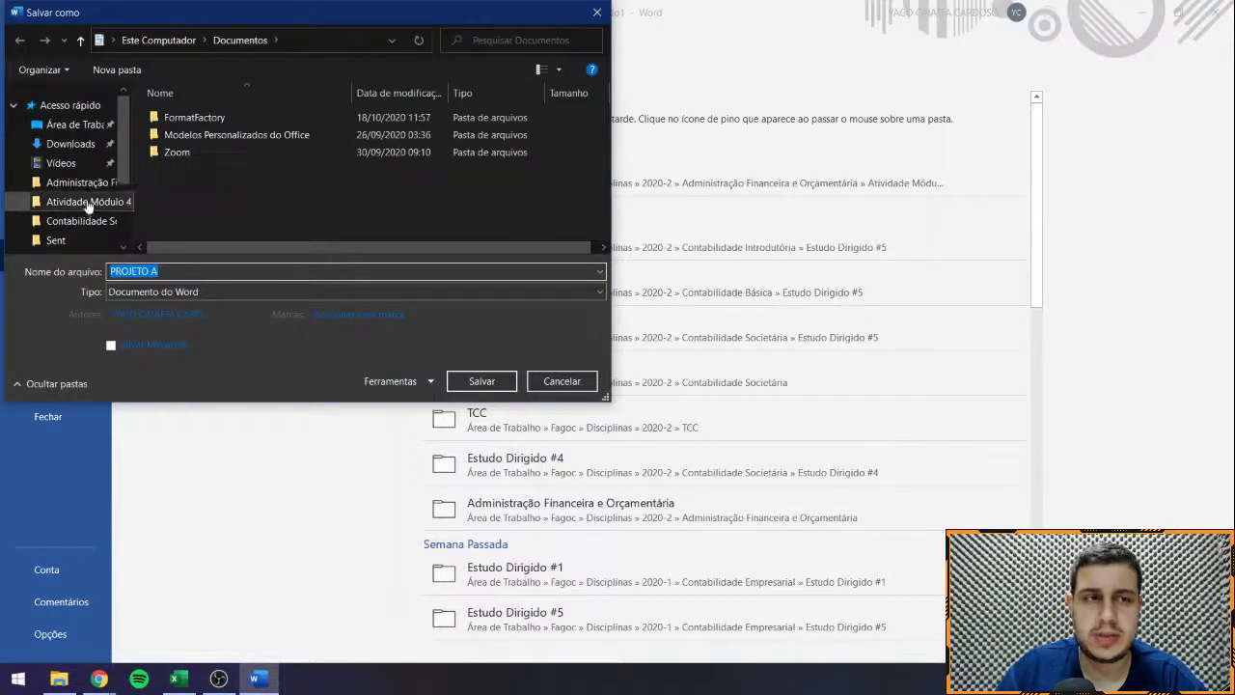
click(97, 184)
Step: Save the Word document as "Fórum - Módulo 5 - Semana 1" and close it
text(Fórumo)
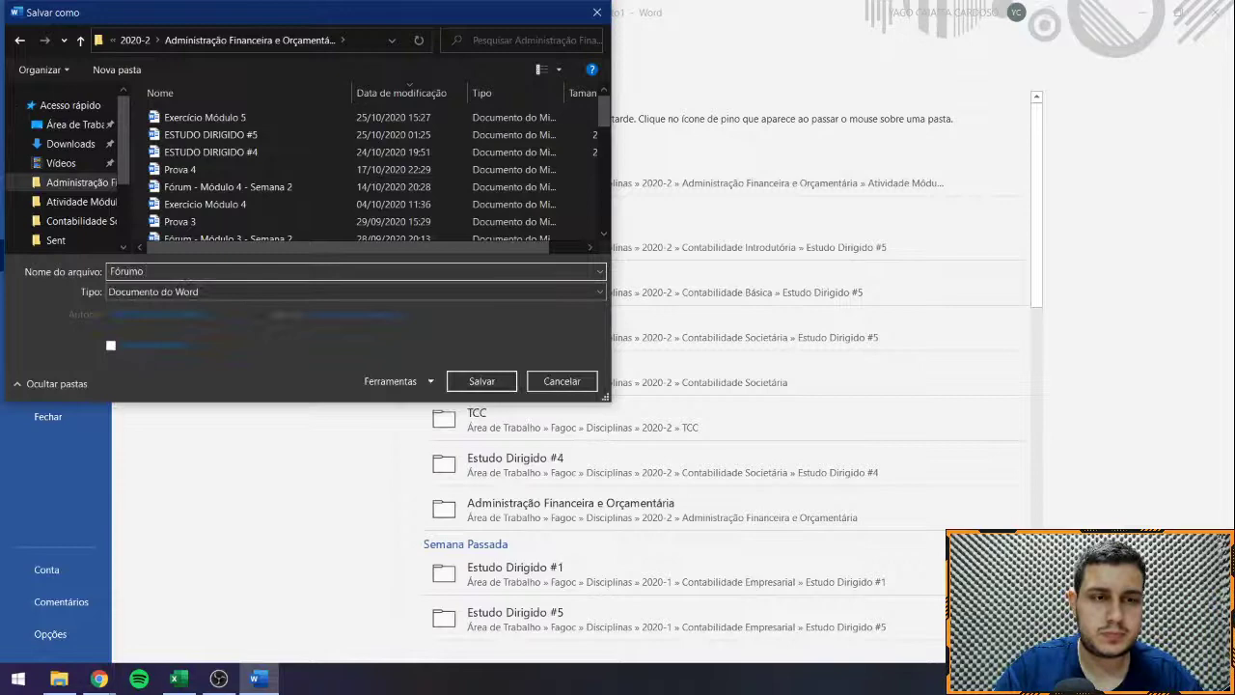
key(BackSpace)
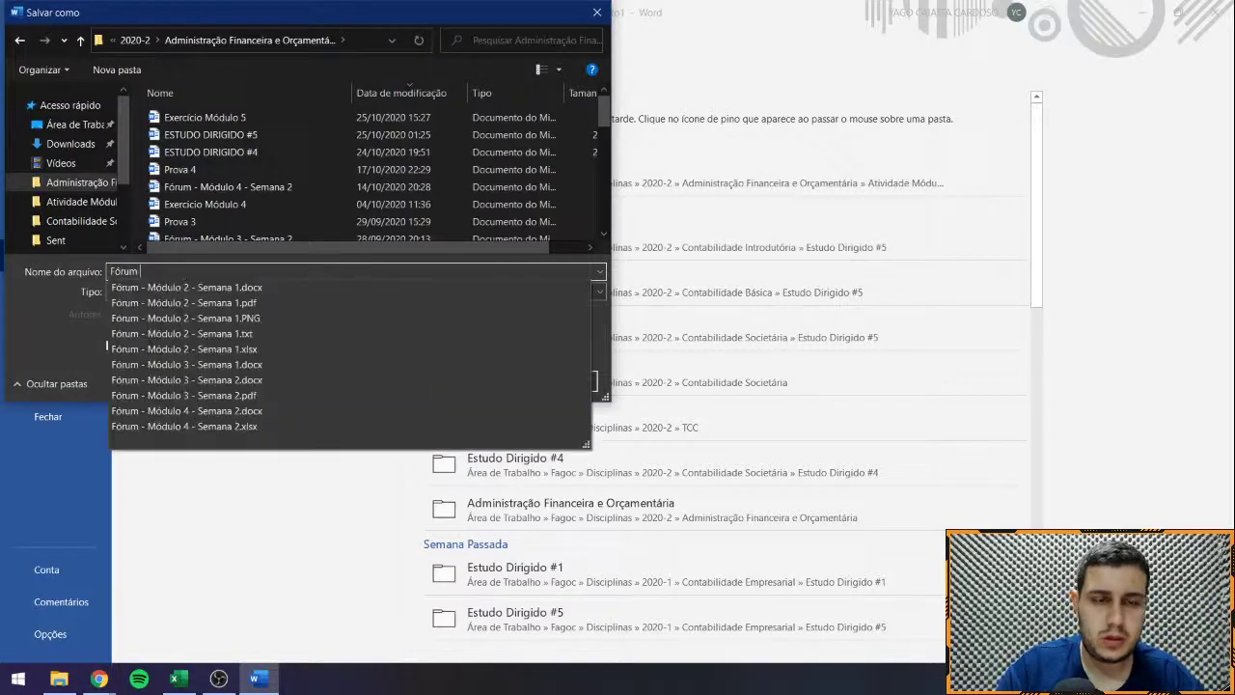
text(- Módulo )
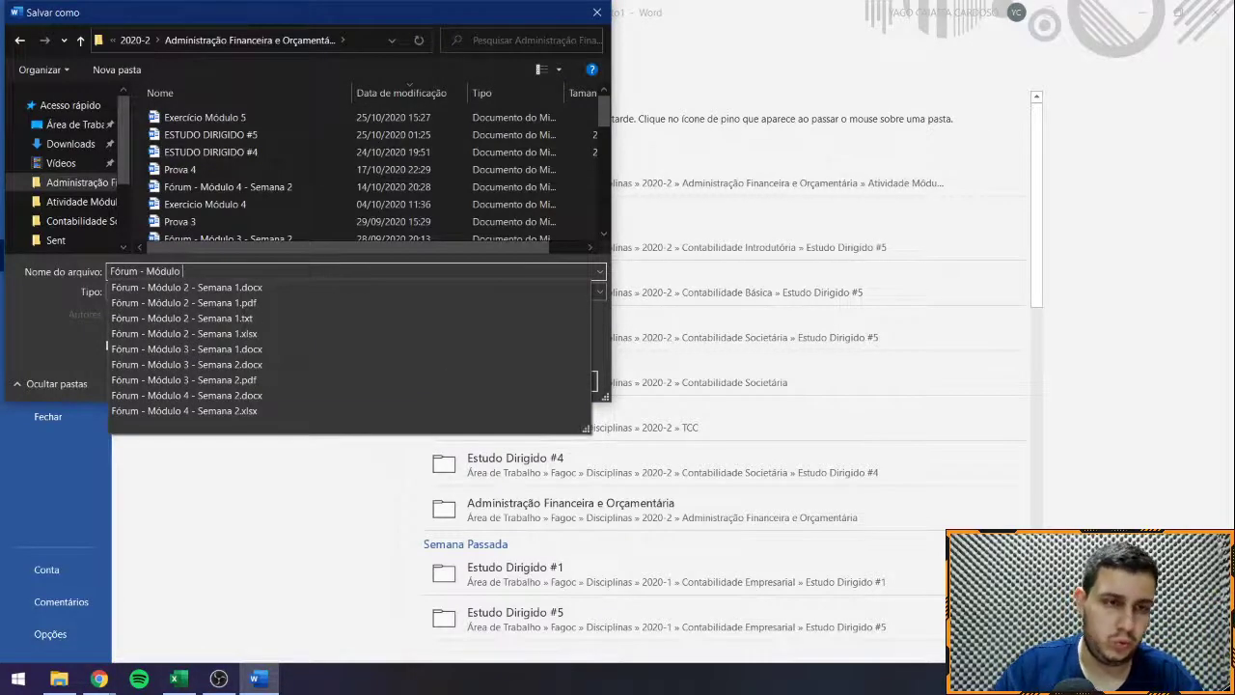
text(5 - Semana)
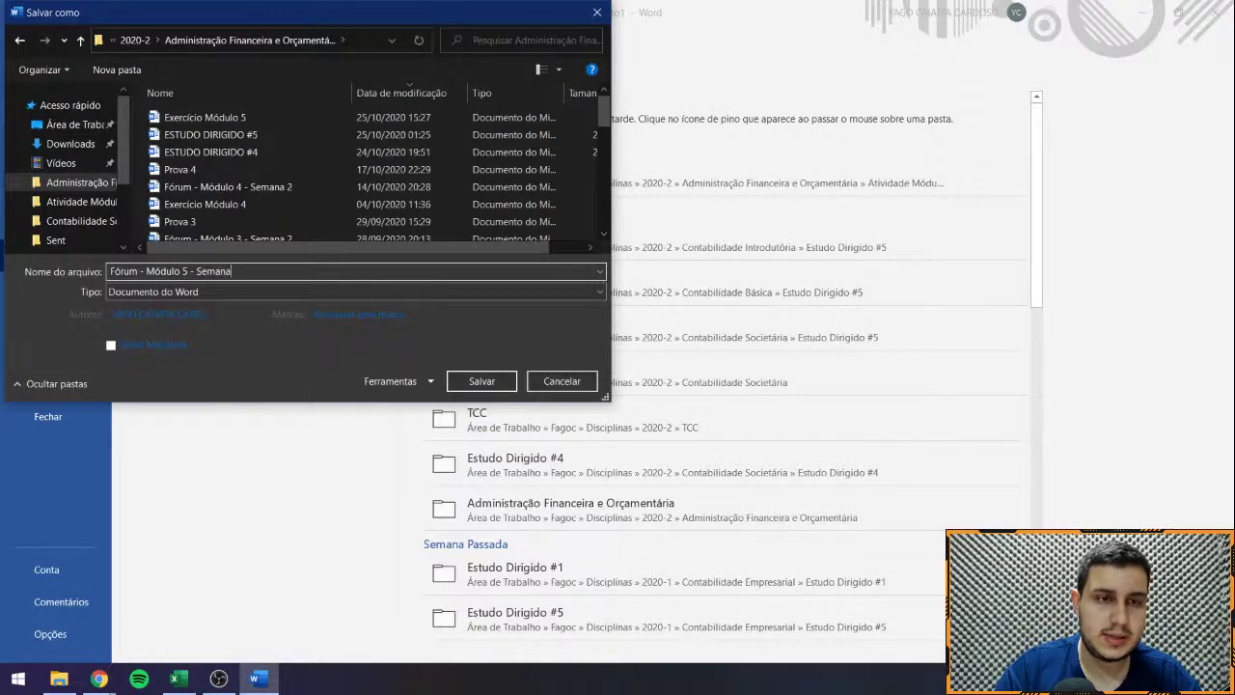
text( 1)
key(Return)
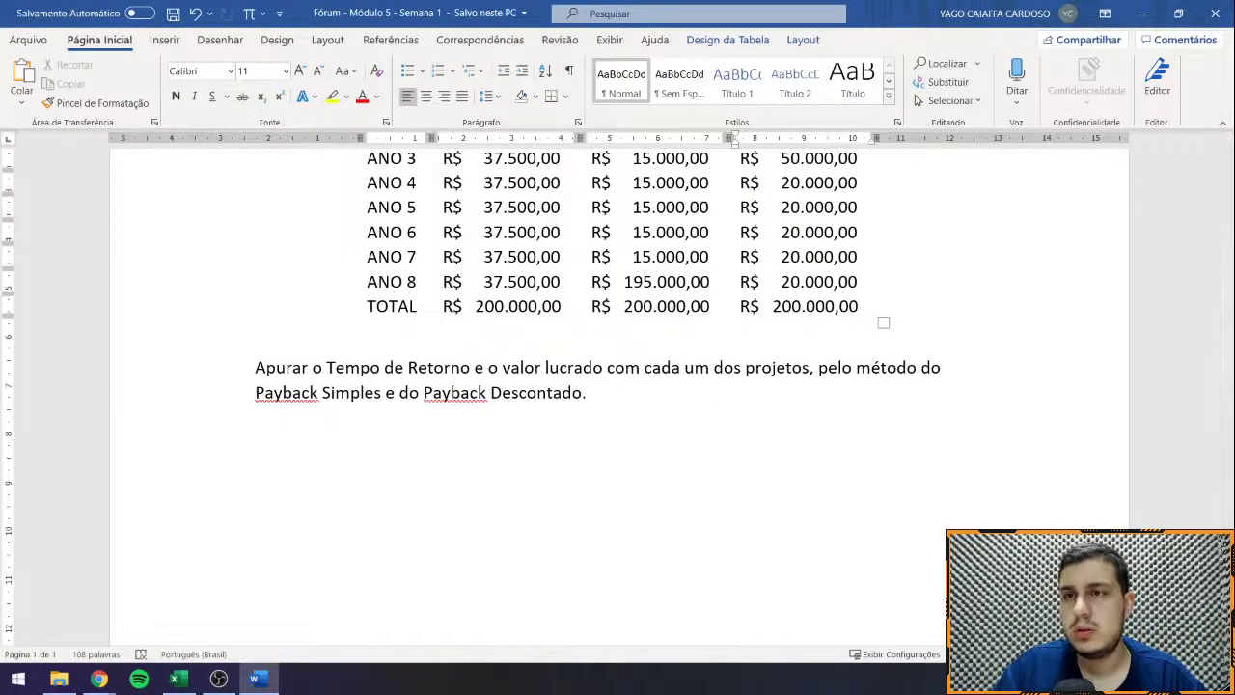
click(1213, 13)
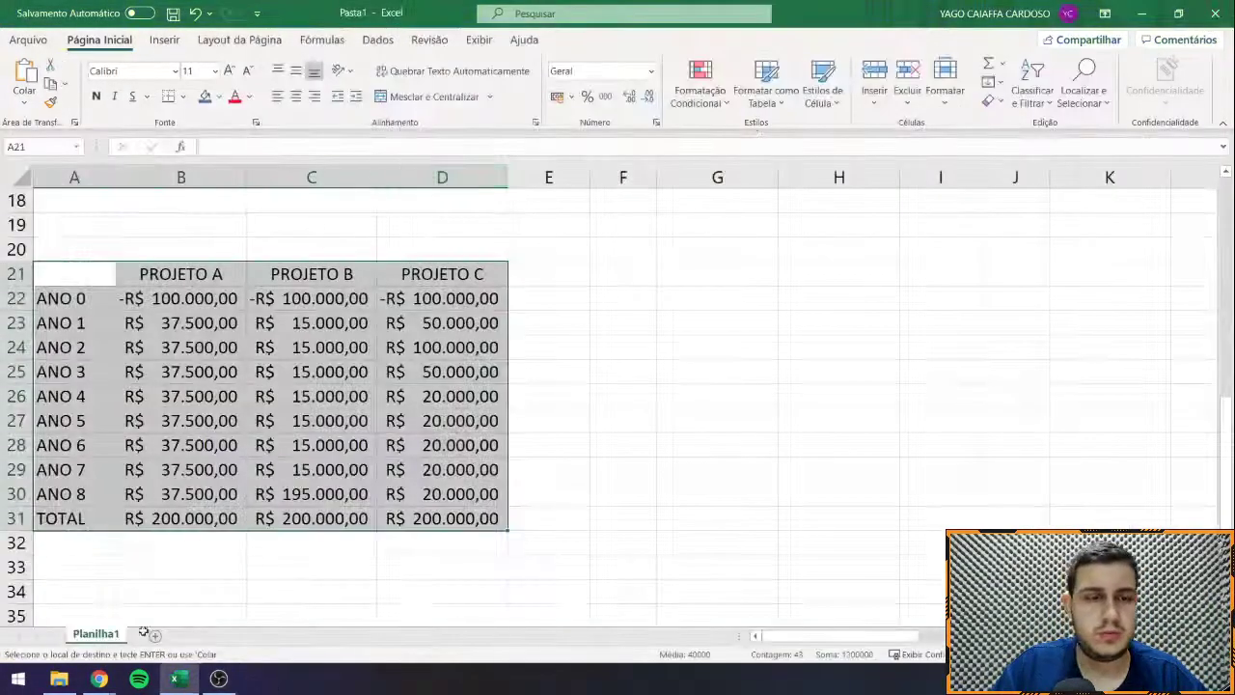
Step: Switch to Chrome, open the Siga site in a new tab, dismiss the update details and go to the Acadêmico area
mouse_move(99, 678)
click(125, 586)
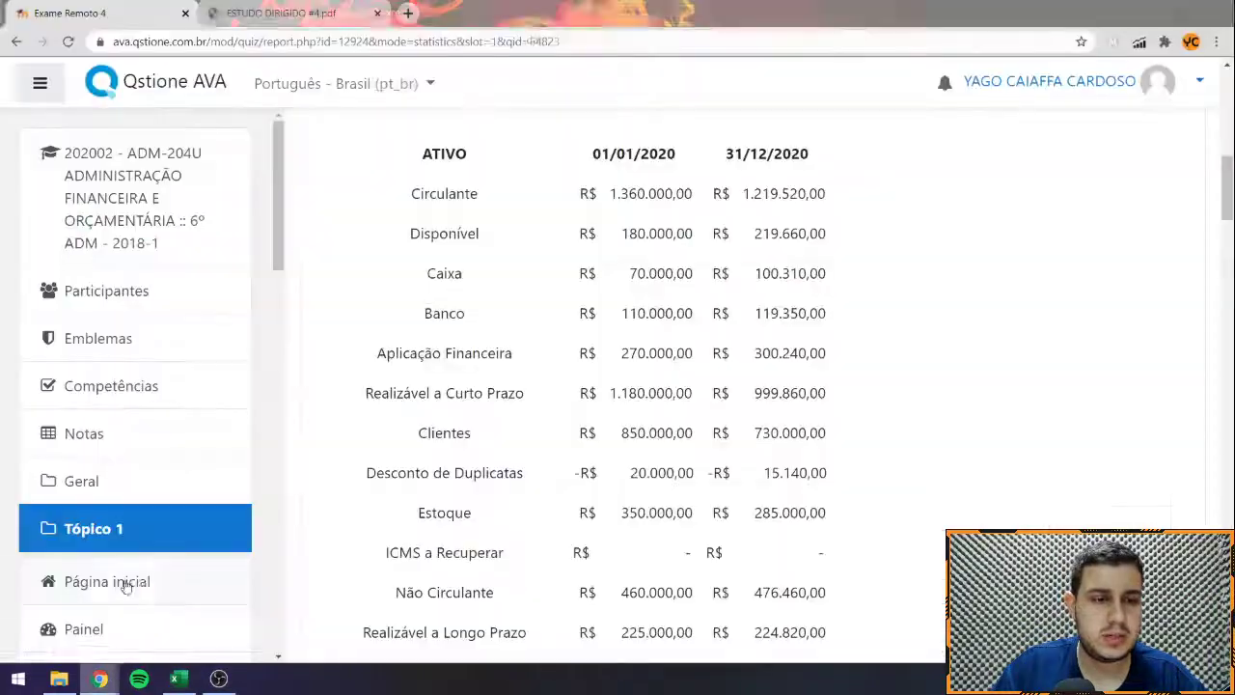
click(408, 13)
text(siga)
key(Return)
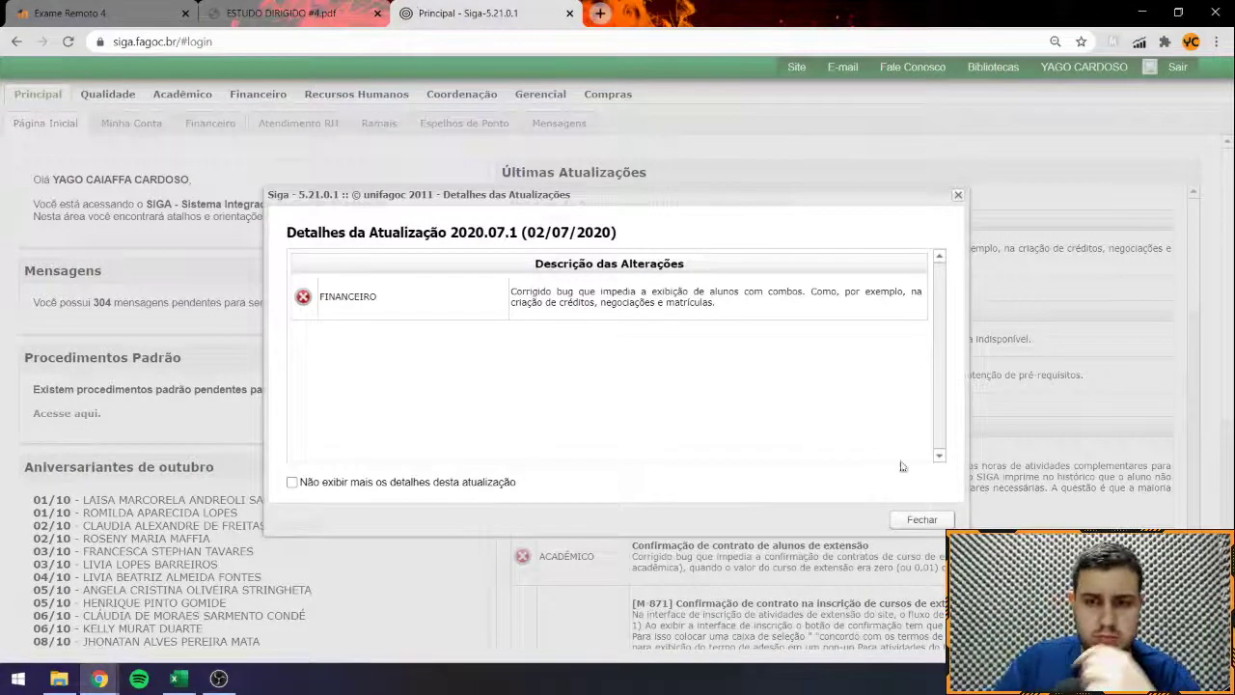
click(916, 520)
click(181, 94)
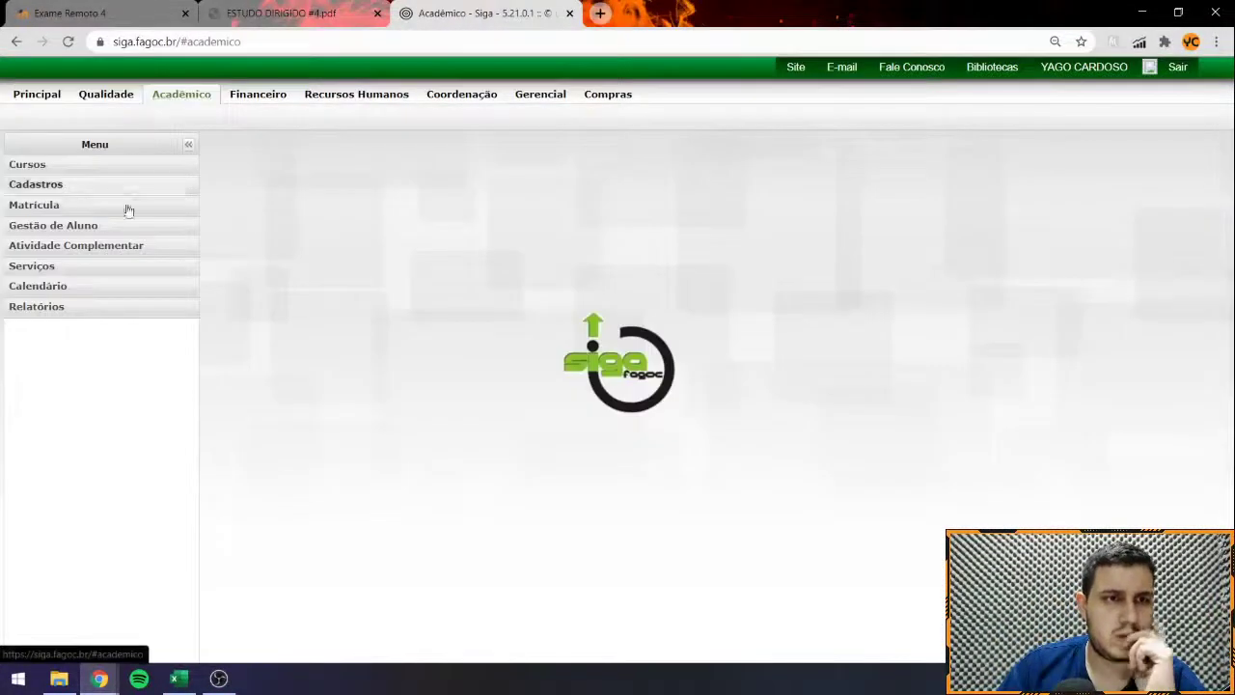
click(85, 226)
click(50, 243)
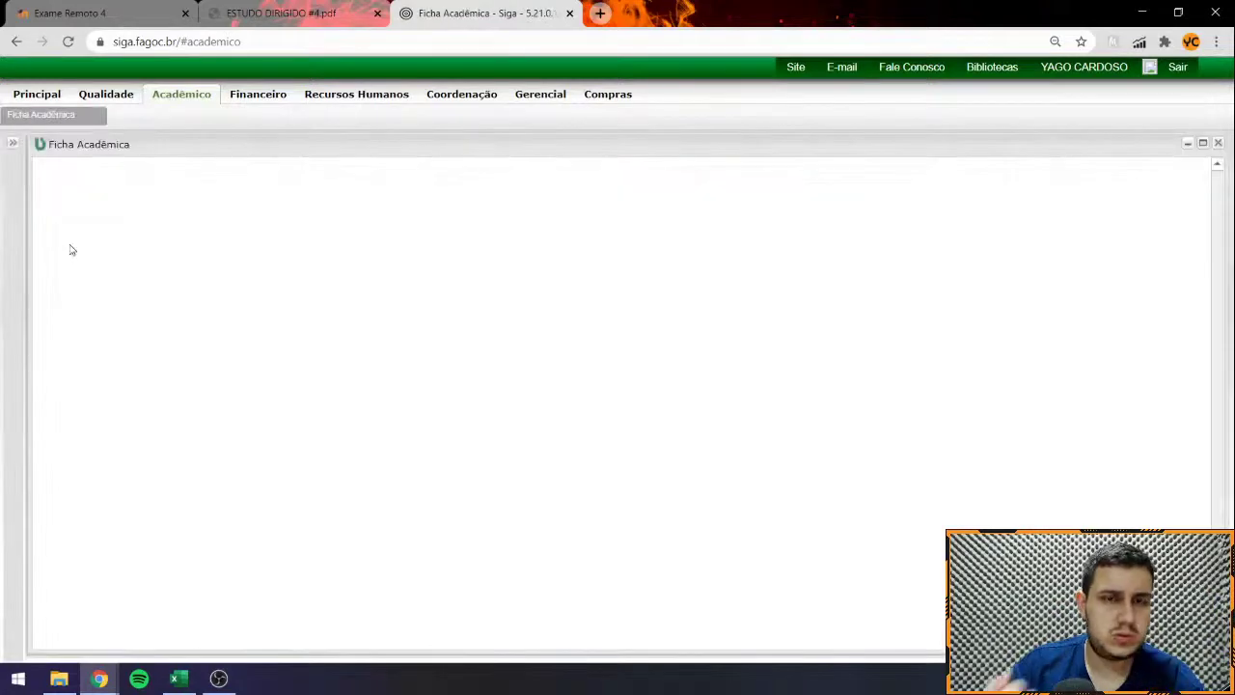
click(163, 267)
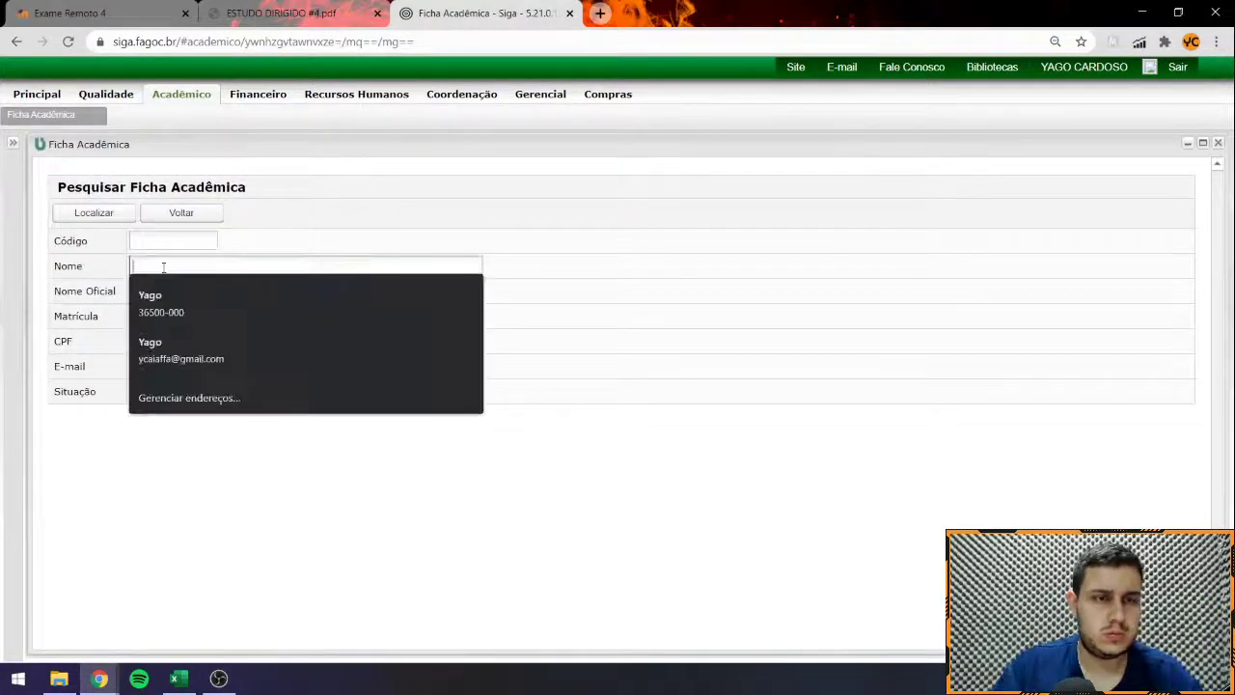
text(yago)
key(Return)
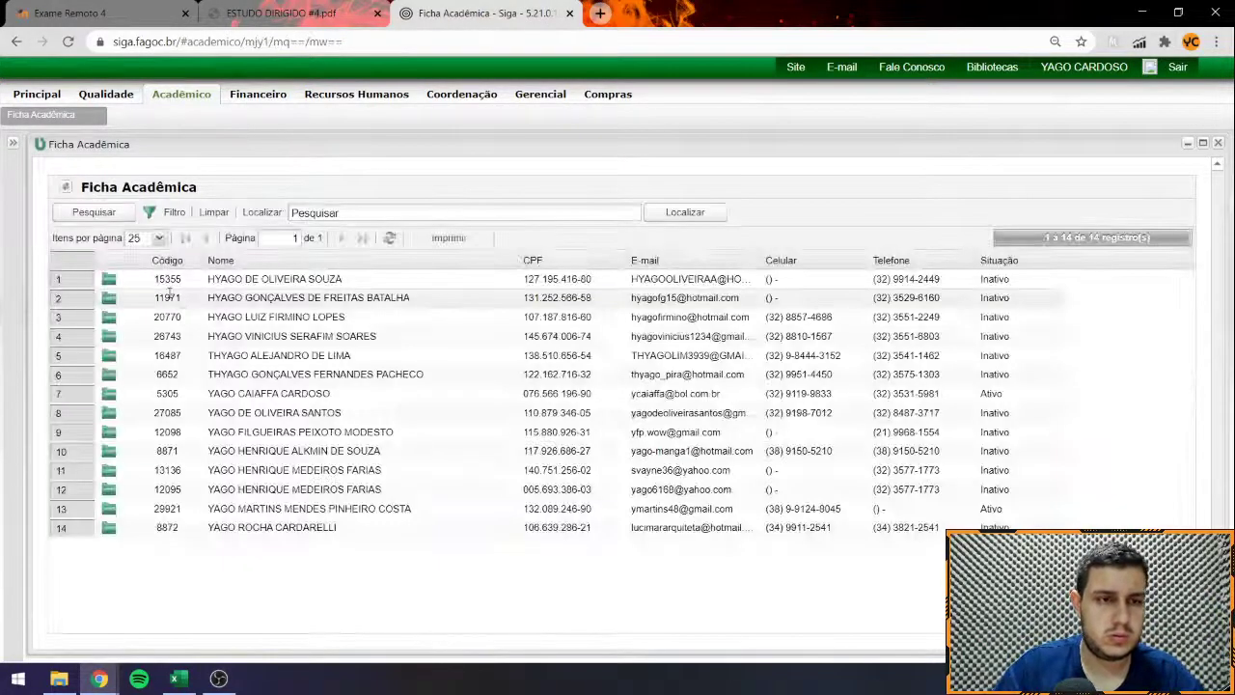
click(41, 120)
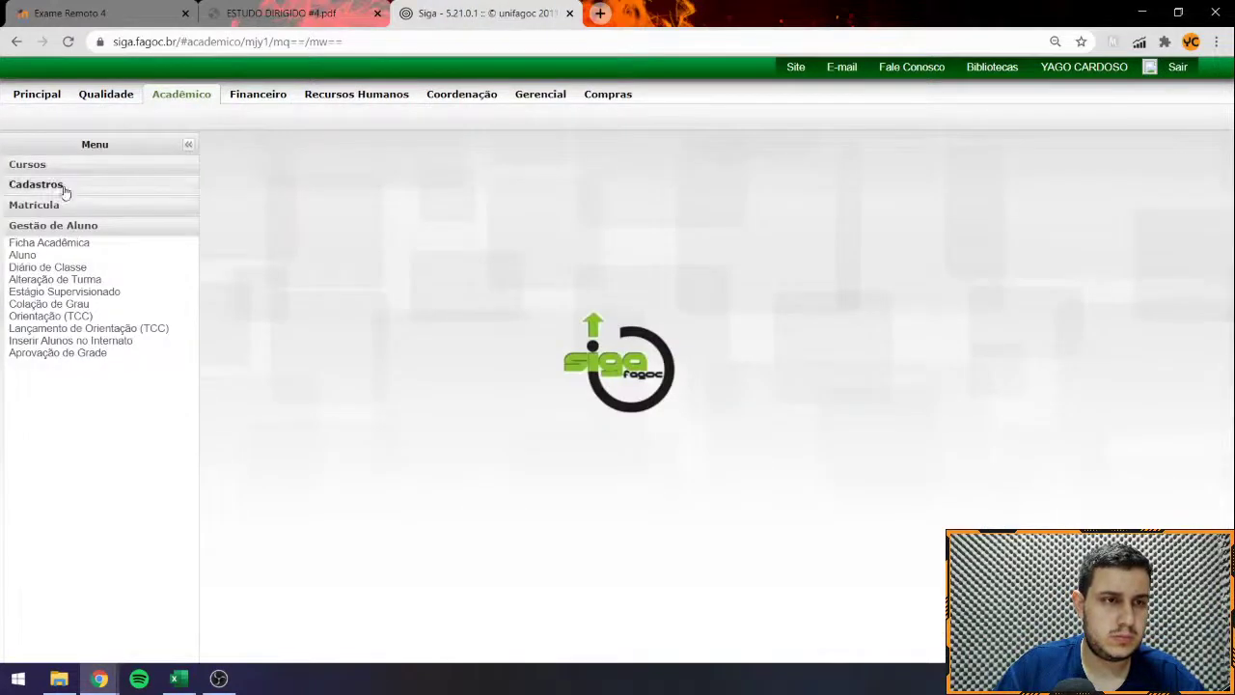
Step: Find the teacher's record by name in the Professor register and open the teacher portal through its login
click(60, 187)
click(32, 277)
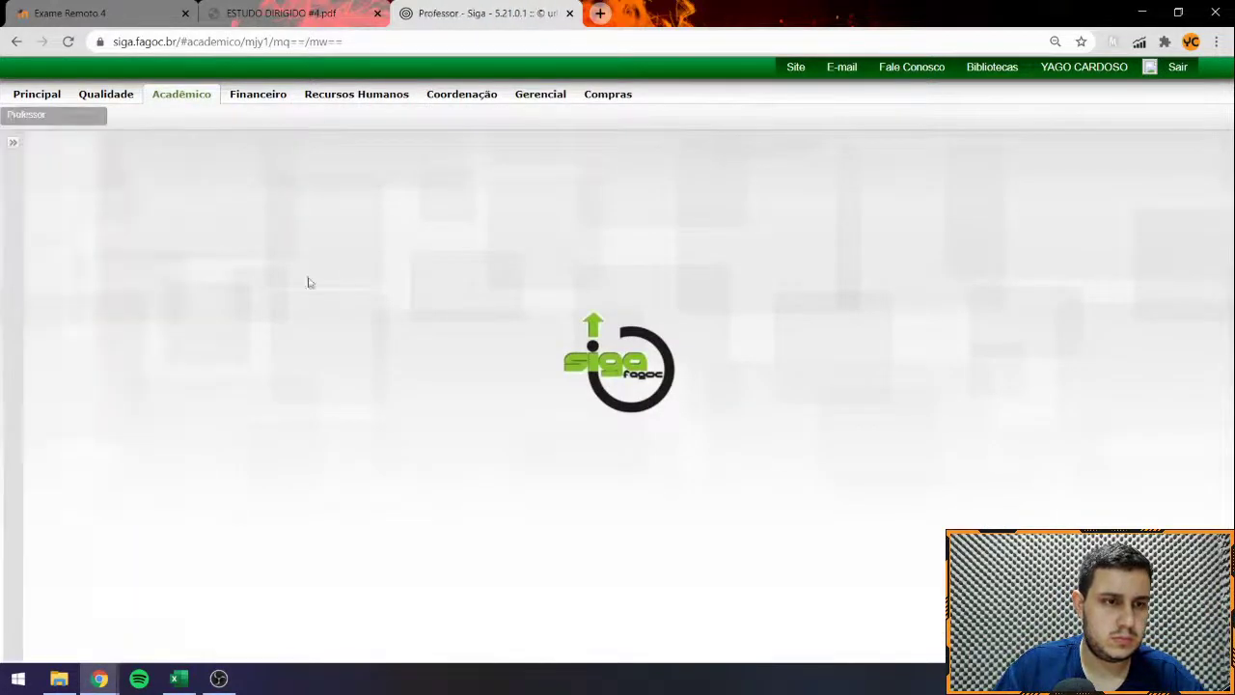
click(329, 257)
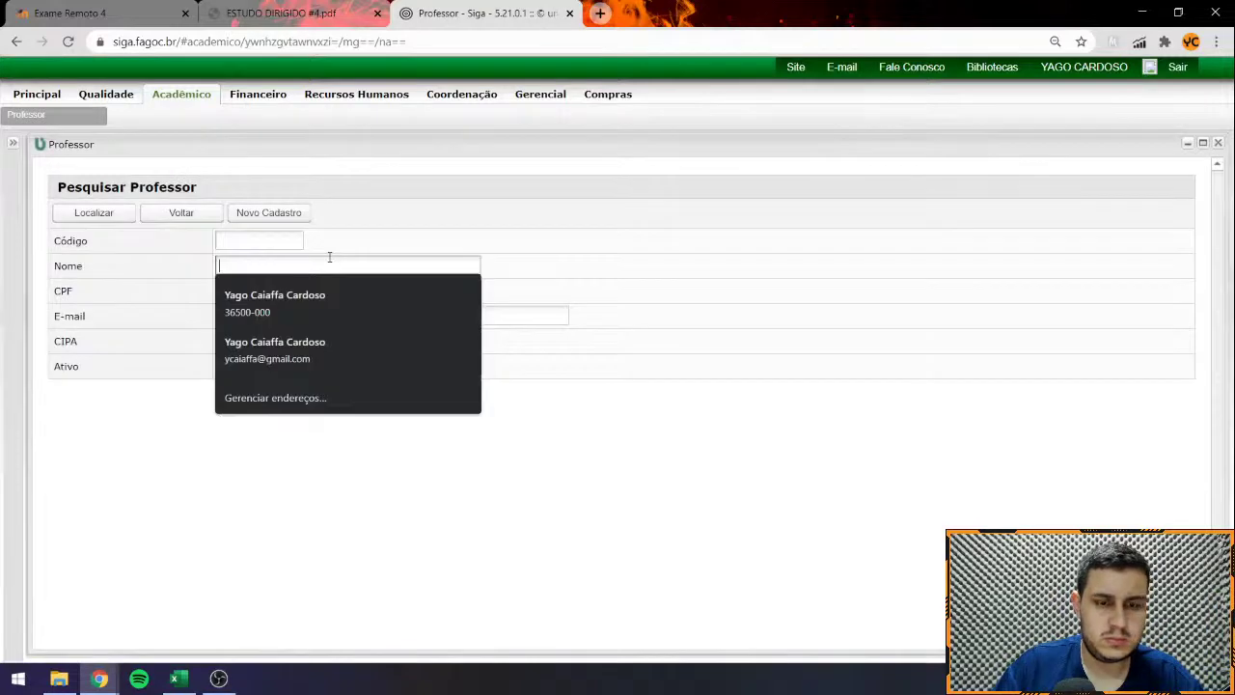
text(yago)
key(Return)
click(171, 278)
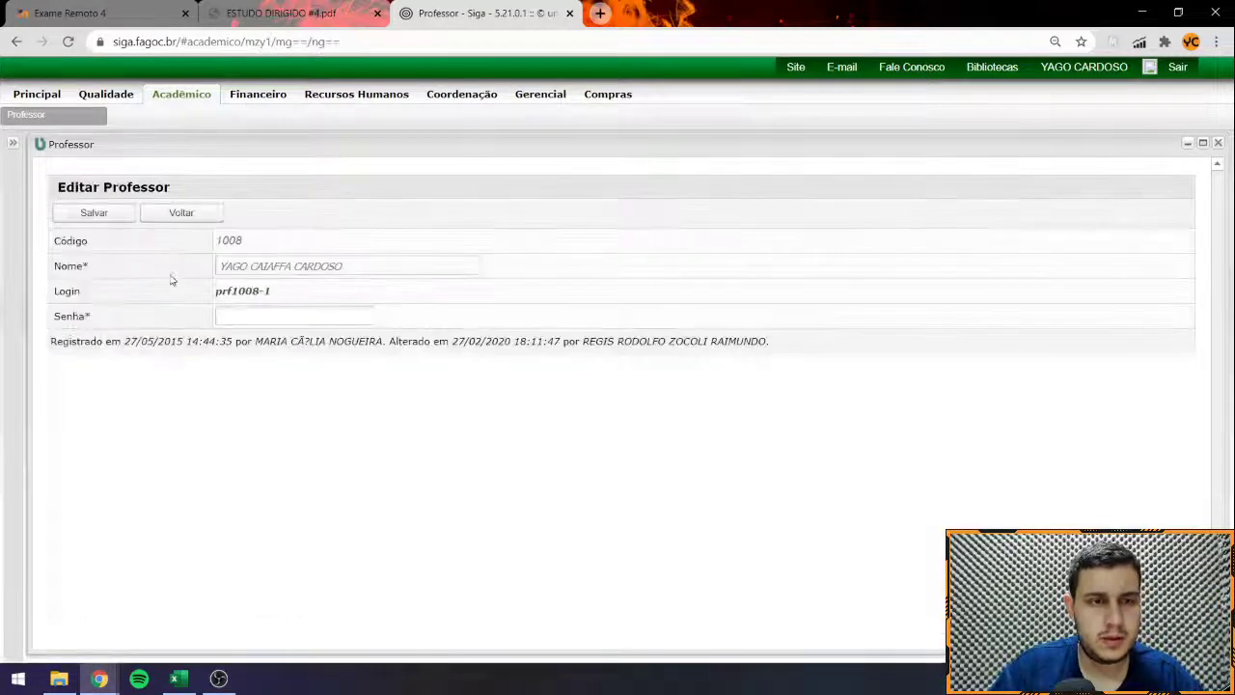
click(260, 294)
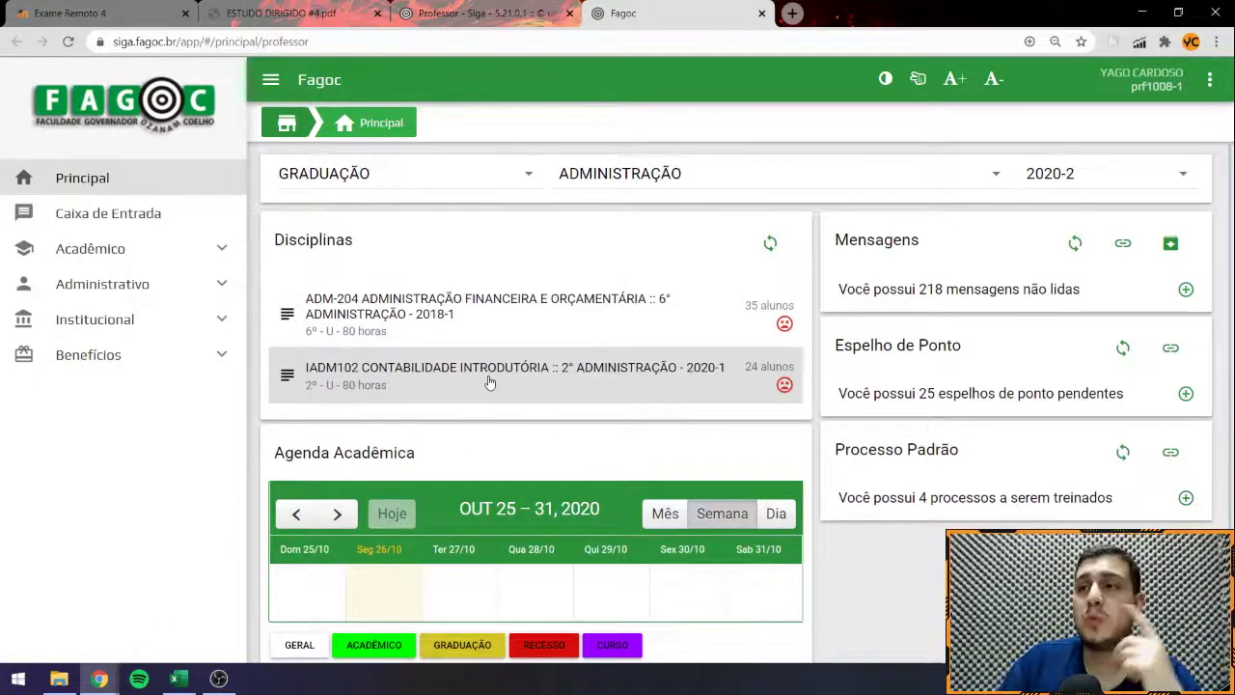
Step: Open the ADM-204 Administração Financeira e Orçamentária course and start a new Material Didático record from its planning section
click(502, 315)
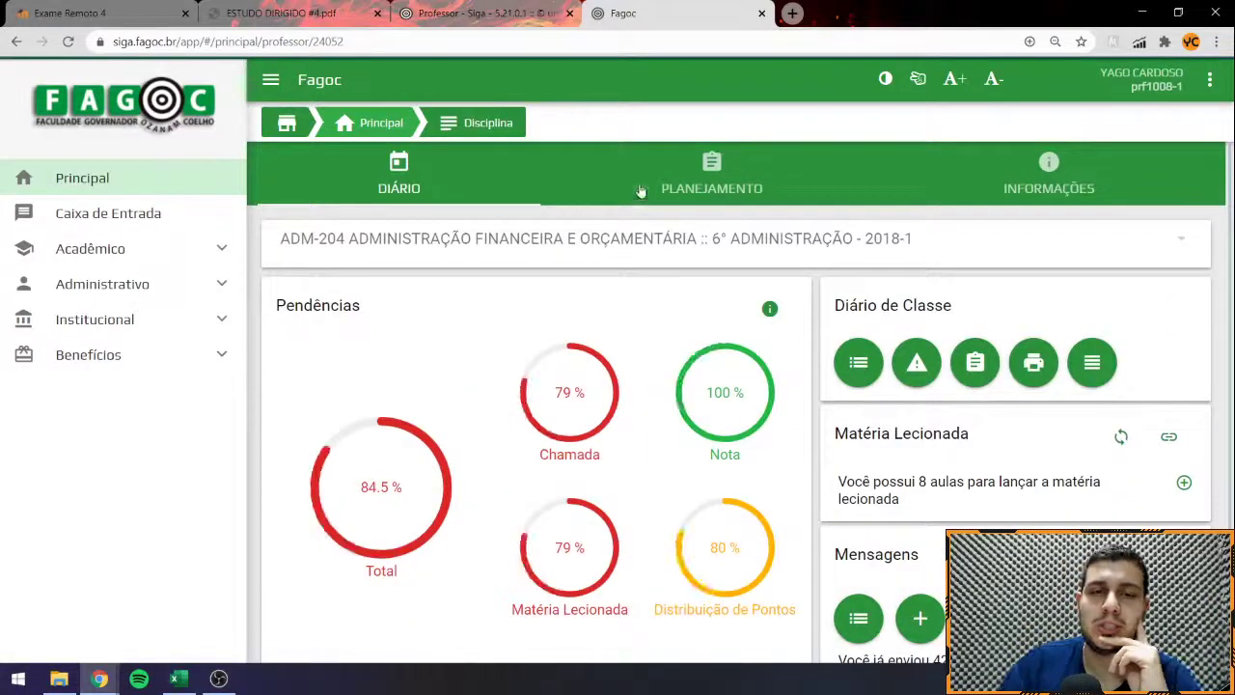
click(640, 190)
scroll(357, 372, down, 2)
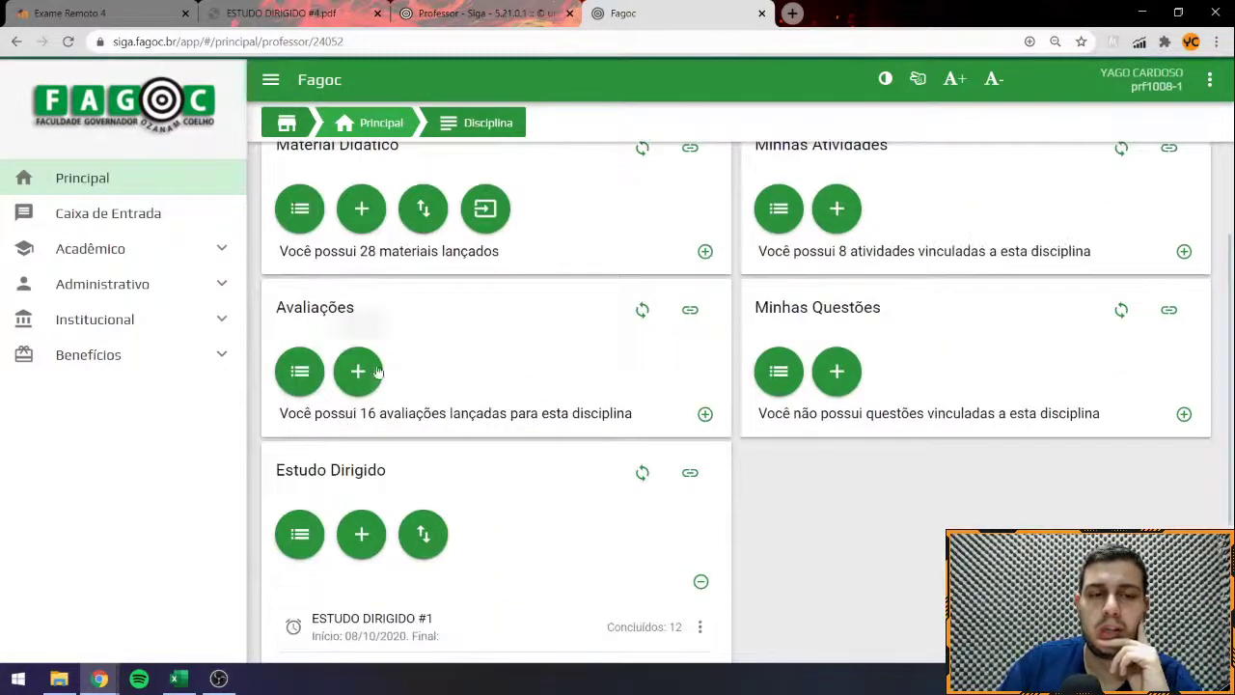
click(360, 209)
Step: Set the material's type to Arquivo and attach the Word file "Fórum - Módulo 5 - Semana 1" from the Administração Financeira e Orçamentária folder
click(1148, 341)
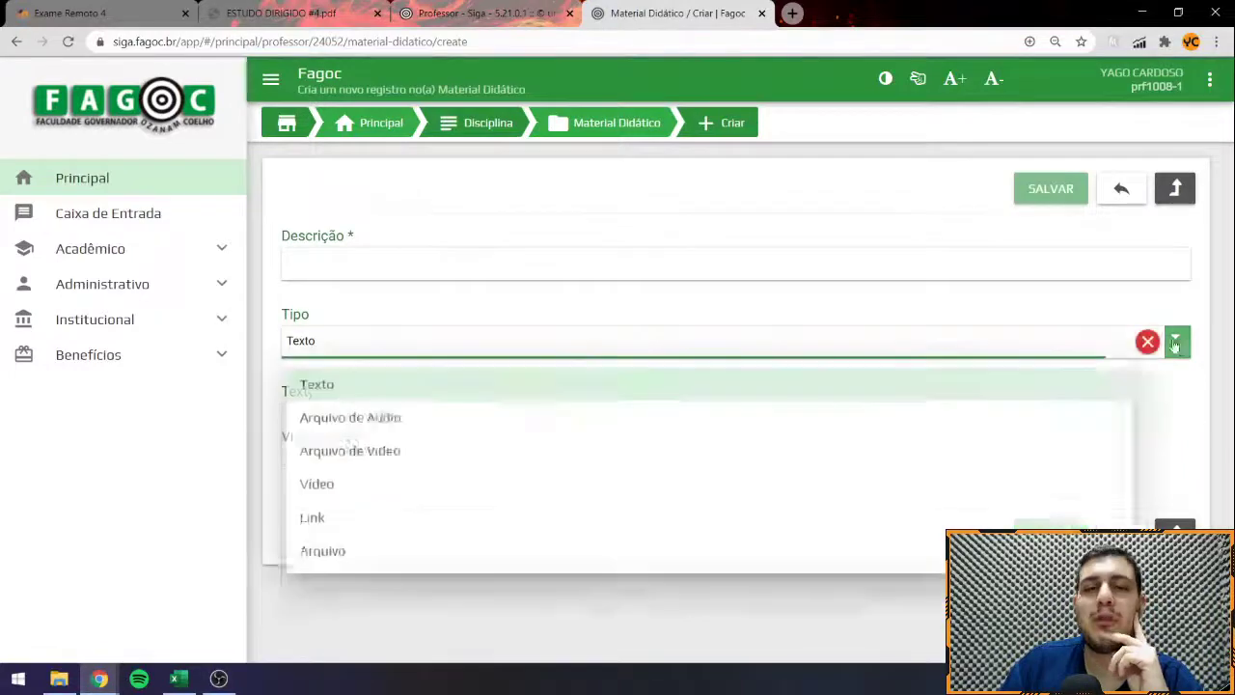
click(337, 561)
click(1149, 425)
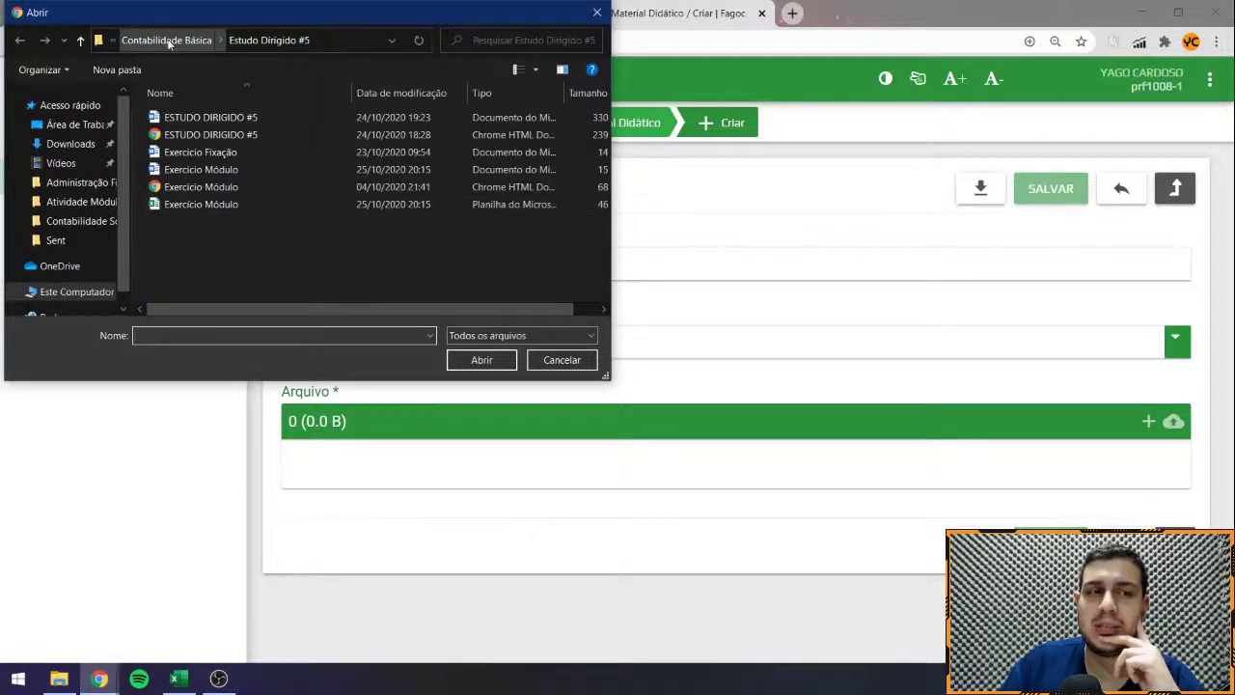
click(77, 183)
click(230, 118)
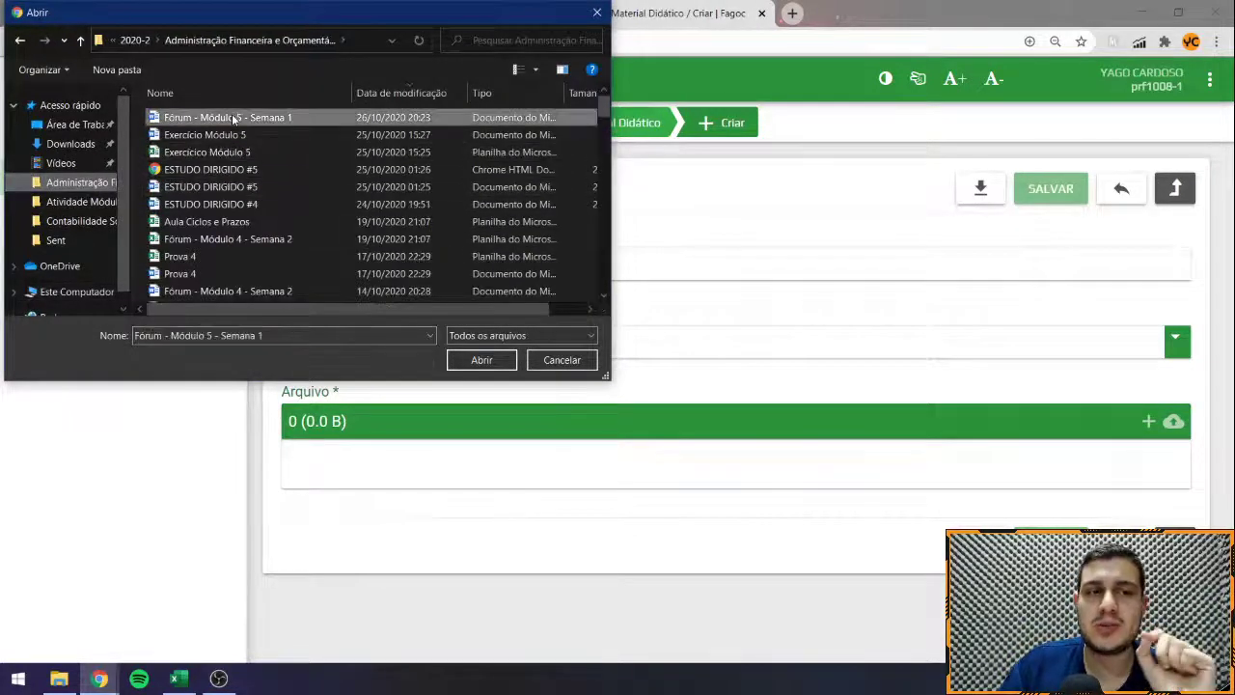
double_click(230, 118)
Step: Leave the new Material Didático form without saving the record
click(440, 274)
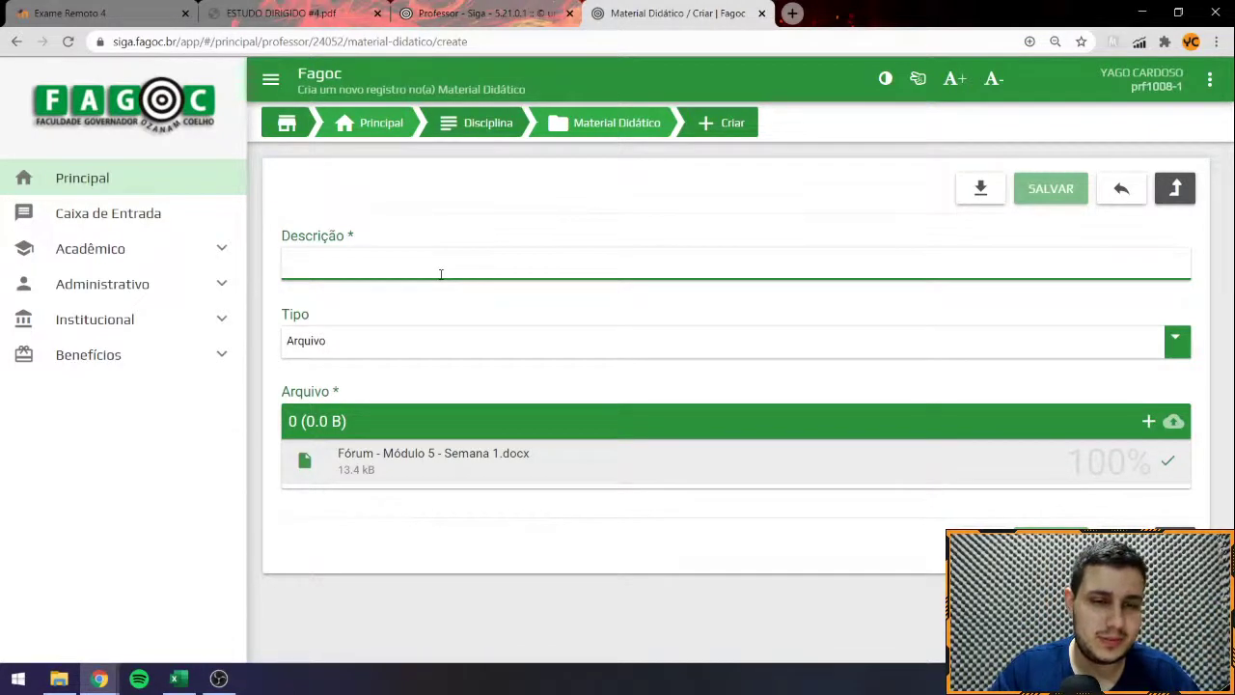
click(1175, 188)
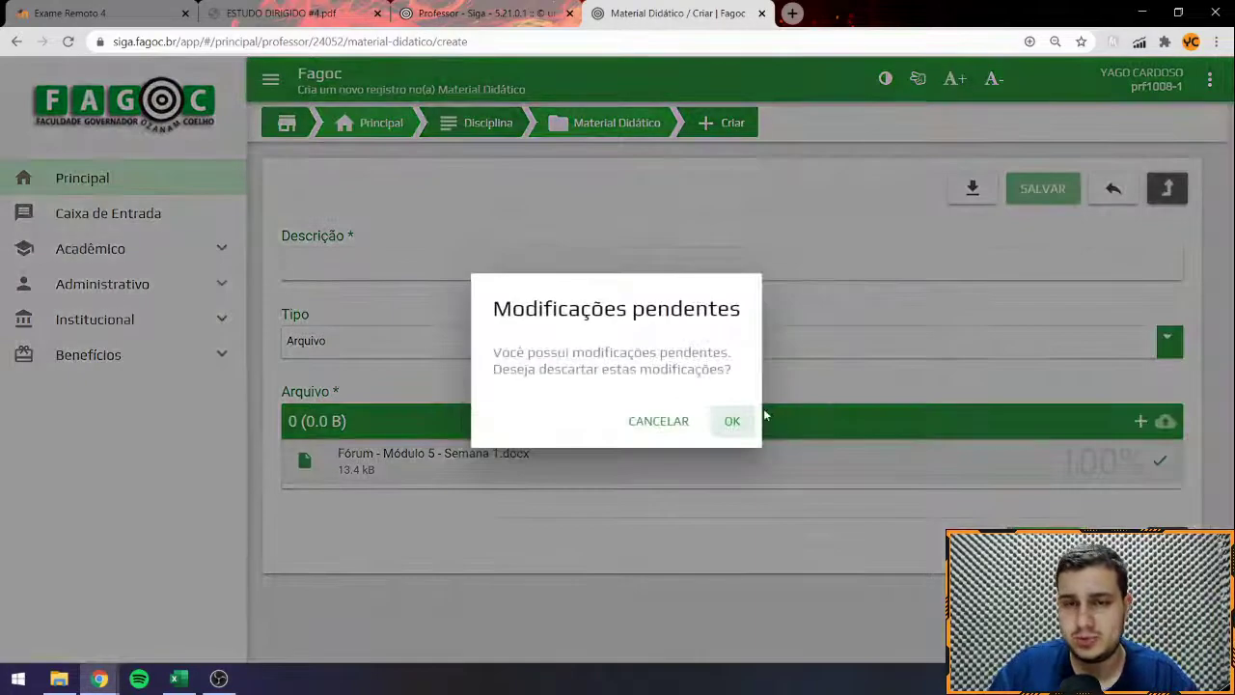